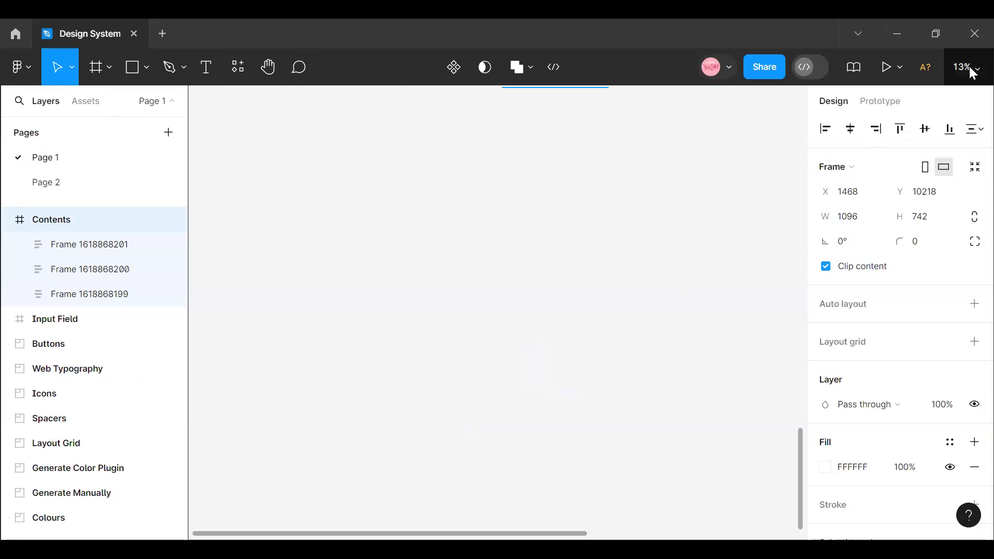
- Add a new frame to the empty canvas area using the Desktop preset, 1440 × 1024
scroll(468, 378, up, 5)
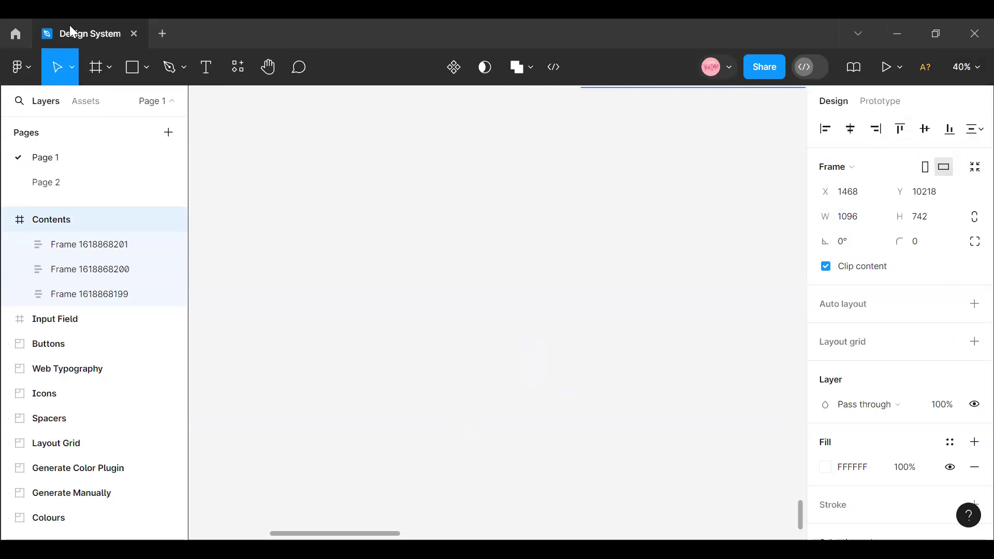
click(110, 67)
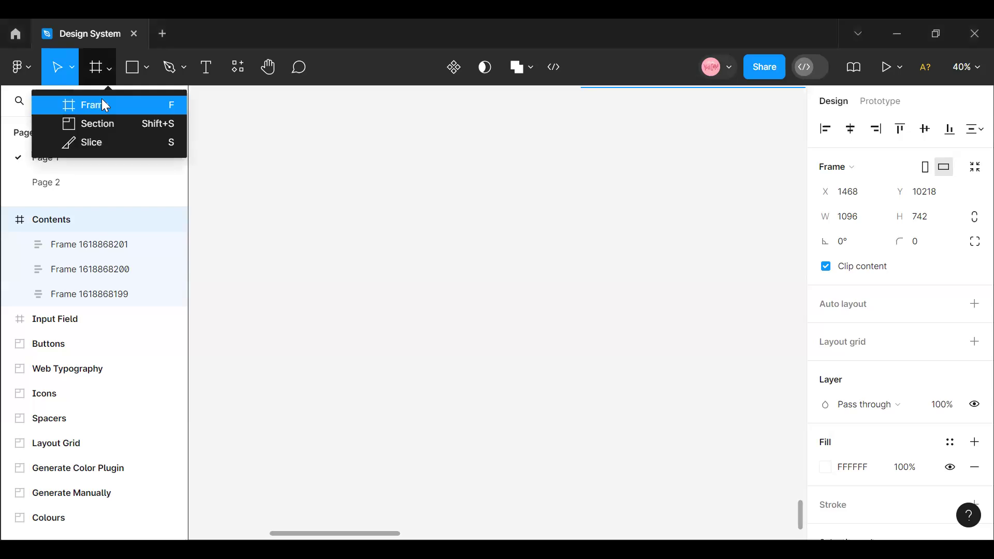
click(102, 99)
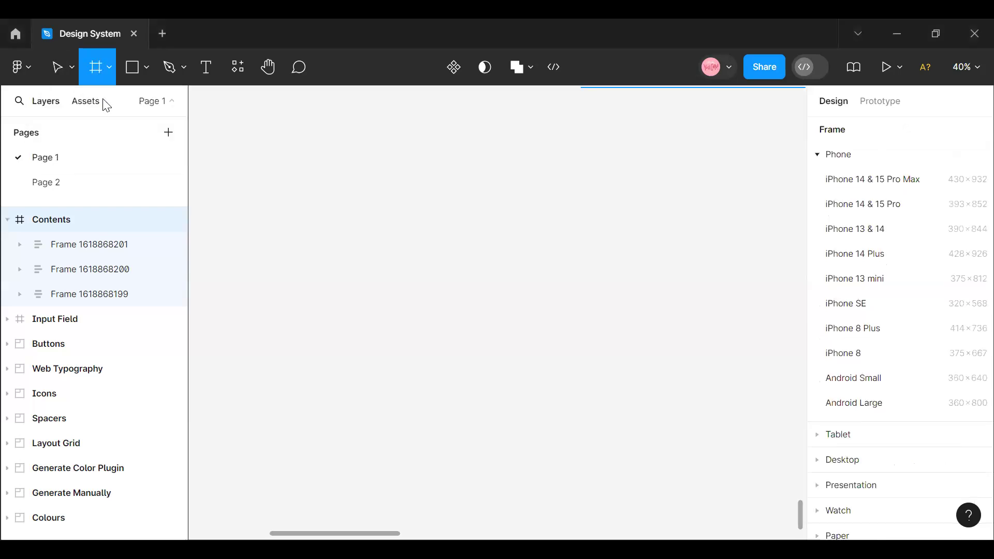
click(846, 466)
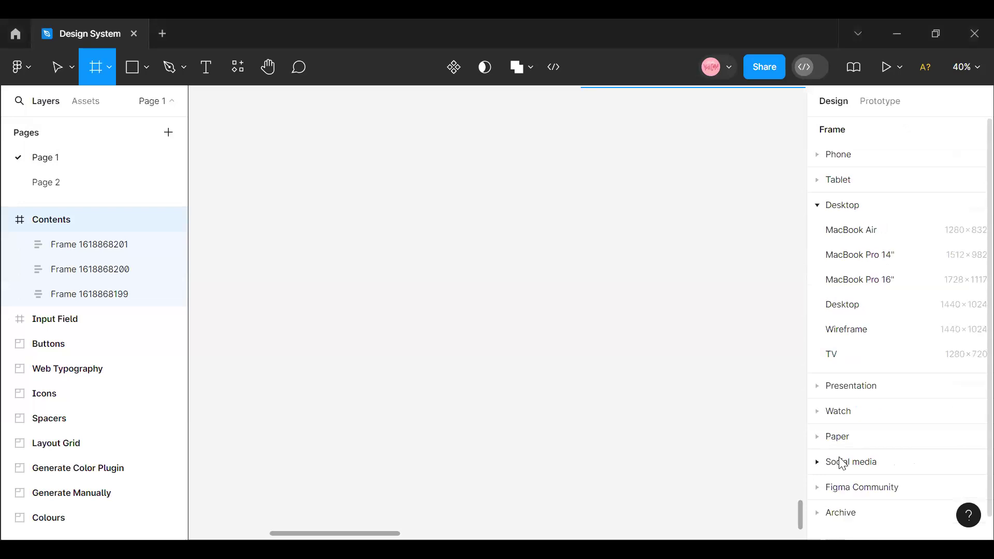
click(842, 206)
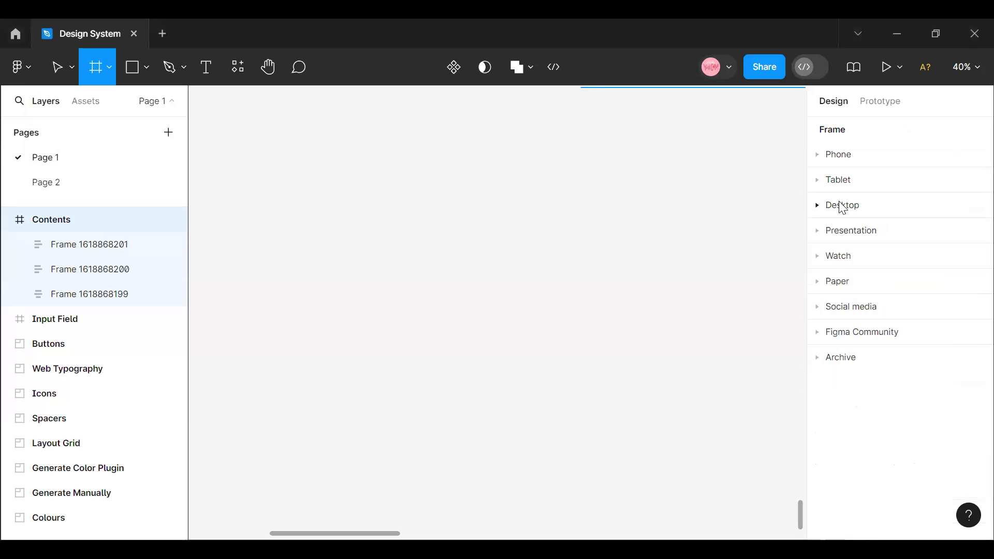
click(817, 208)
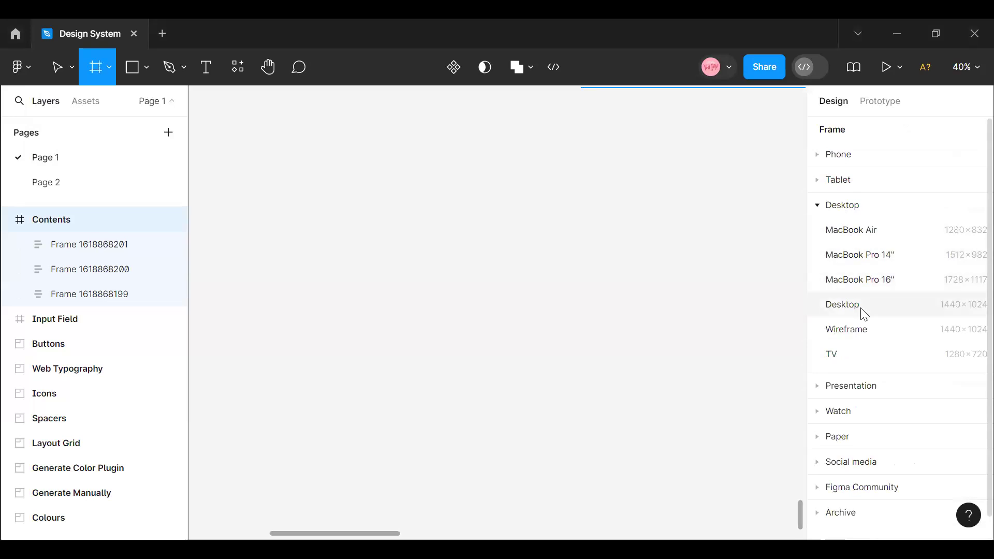
click(862, 310)
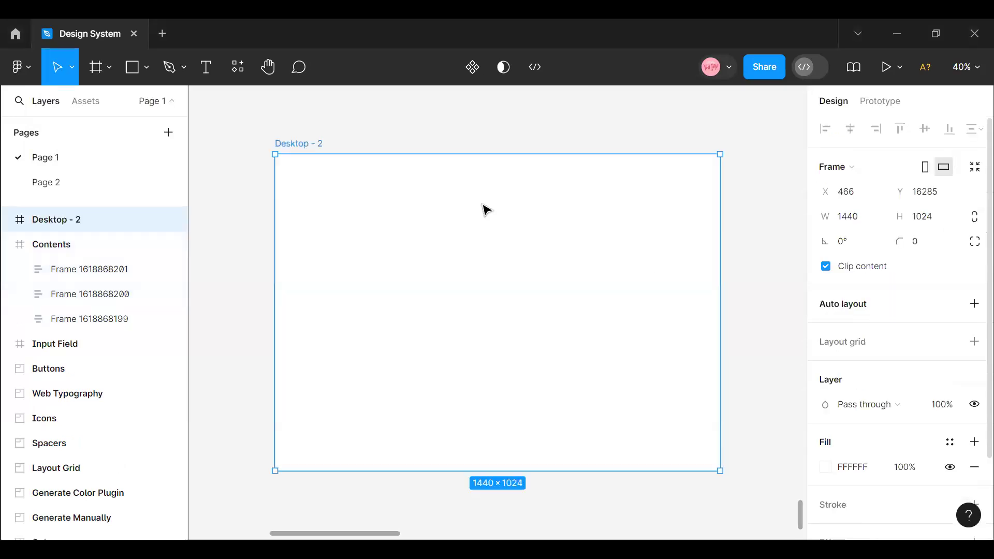
- Rename the new desktop frame as "Education Website"
double_click(301, 142)
text(Website)
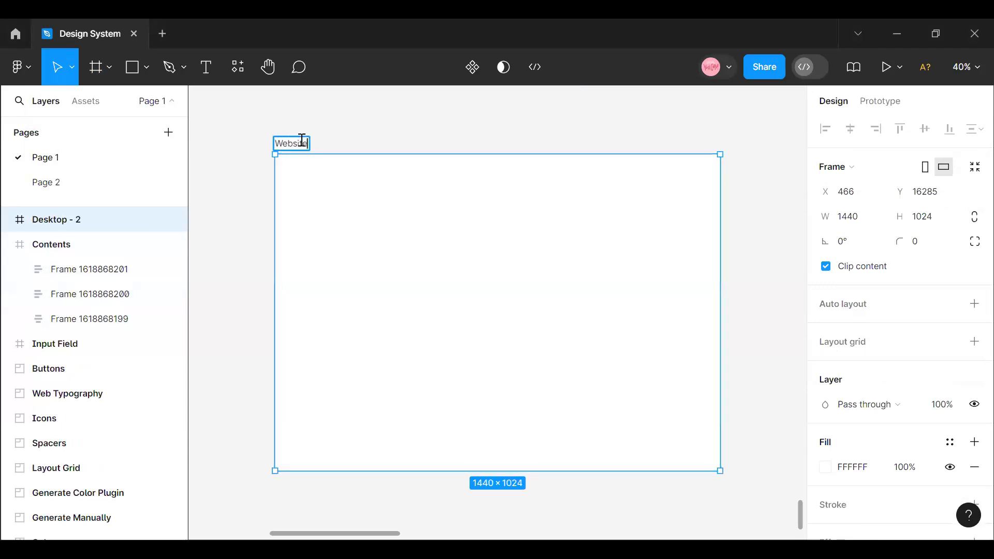
key(BackSpace)
key(BackSpace)
key(BackSpace)
key(BackSpace)
key(BackSpace)
key(BackSpace)
key(BackSpace)
text(Edu)
key(BackSpace)
text(UCATU)
key(BackSpace)
key(BackSpace)
key(BackSpace)
key(BackSpace)
key(BackSpace)
text(ucation Website)
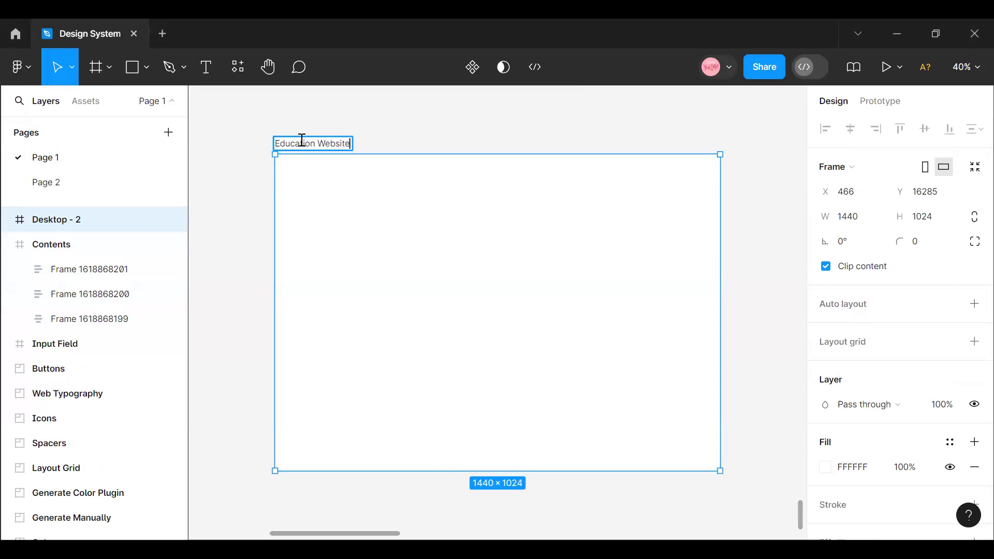
key(Return)
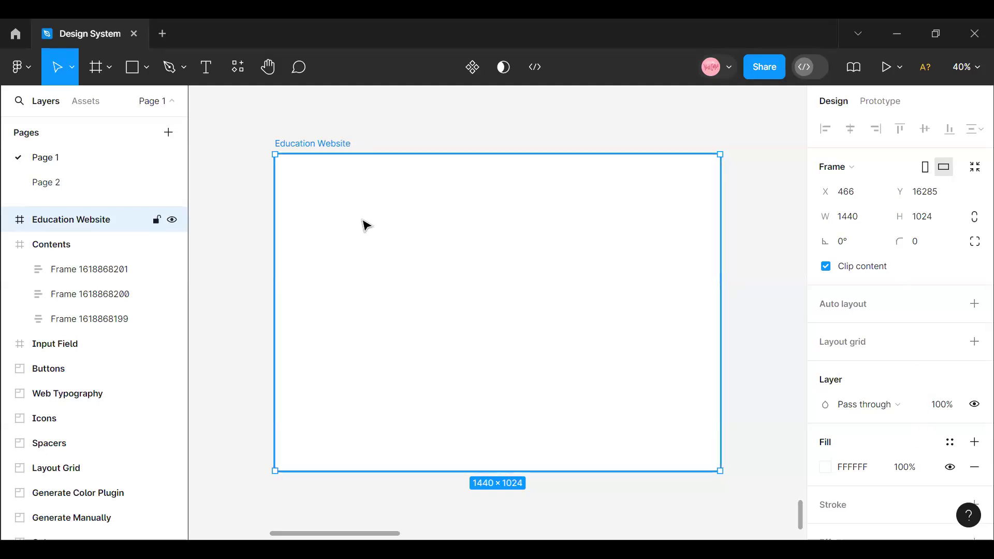
- Apply the Desktop grid style to the Education Website frame and move the frame up to about Y 16233
click(945, 342)
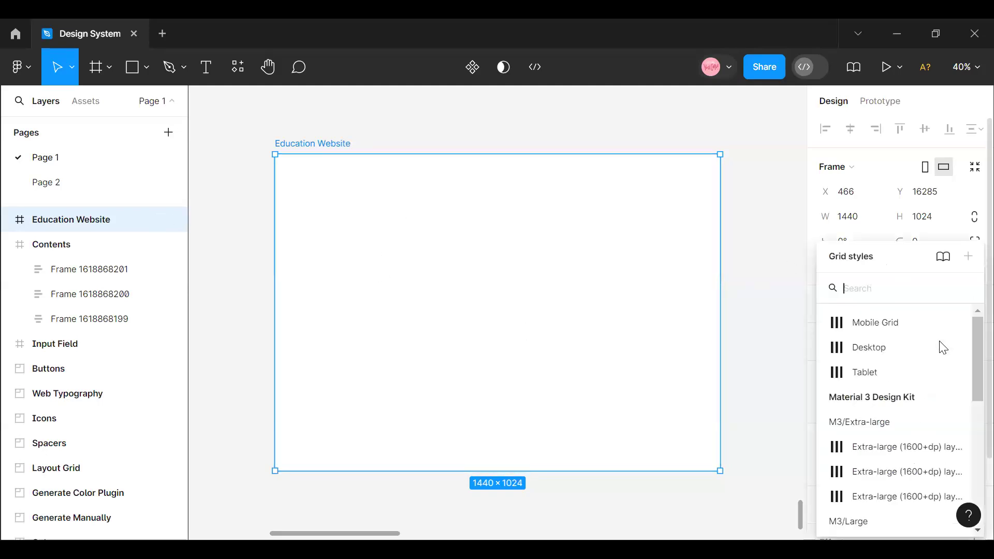
click(874, 347)
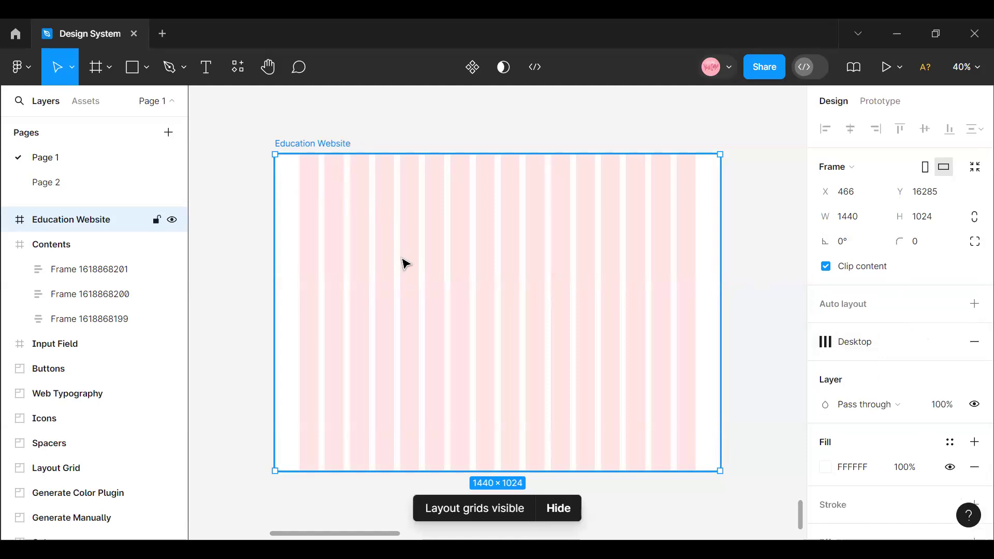
scroll(401, 262, up, 2)
click(967, 63)
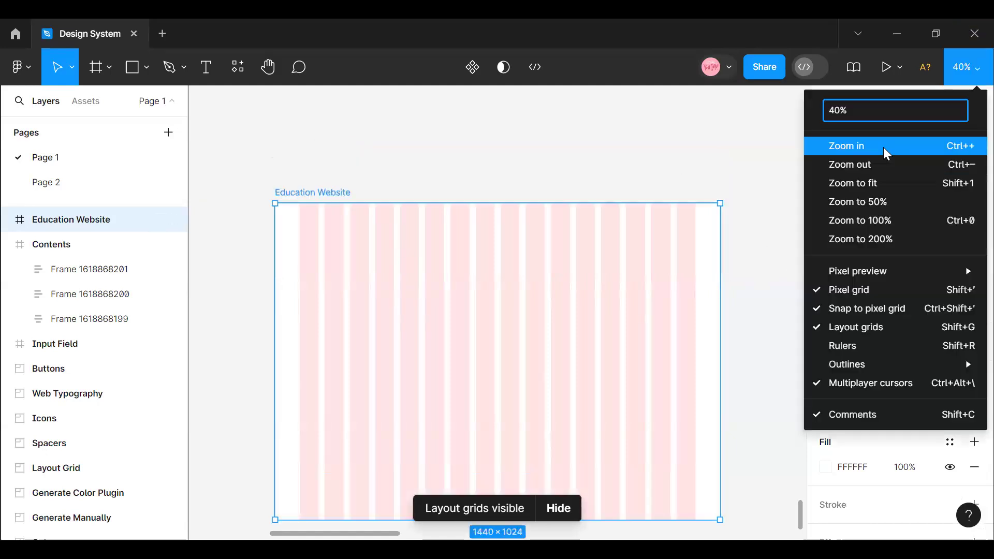
click(884, 148)
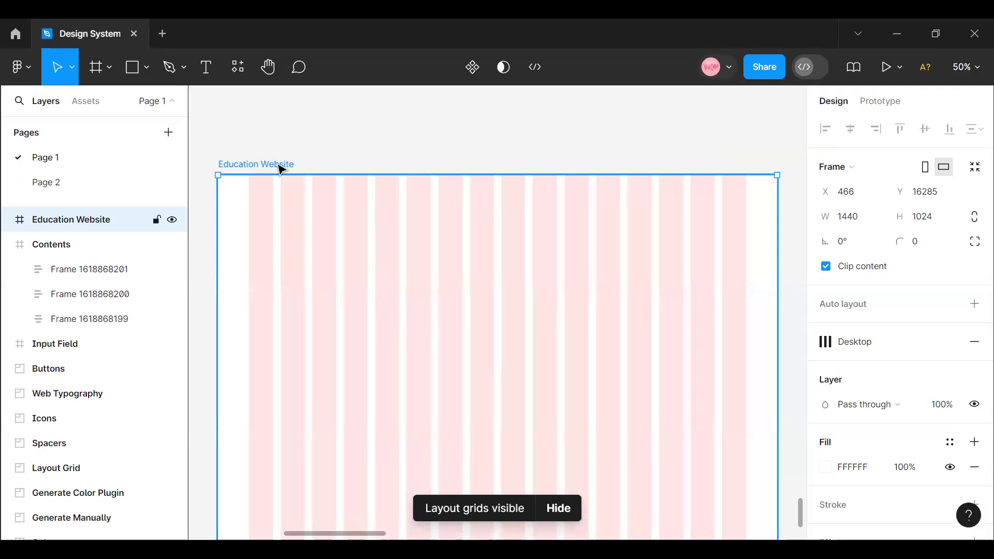
drag(292, 202, 290, 182)
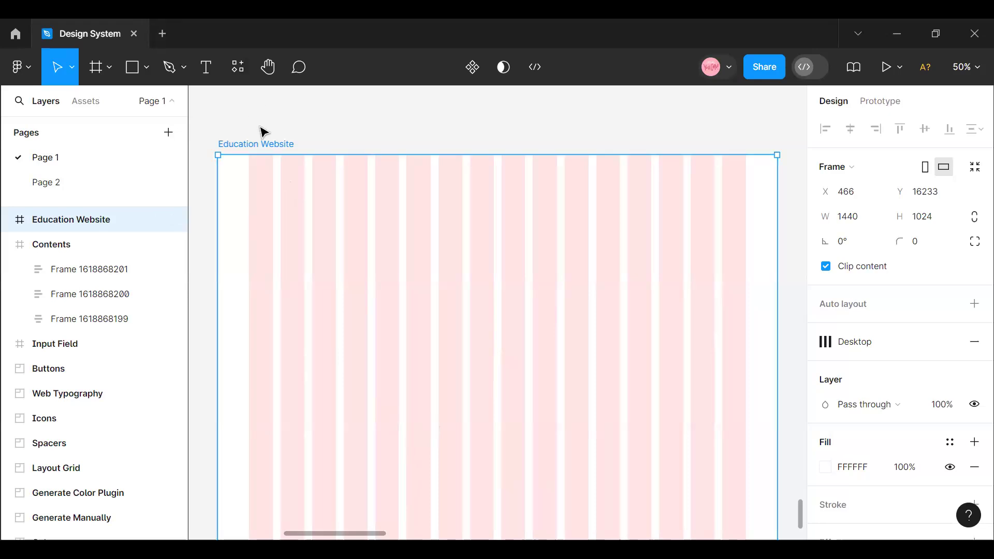
- Add the text "EduTech" near the frame's upper-left corner and align it with the first grid column at X 80, Y 51
click(207, 67)
scroll(248, 135, up, 3)
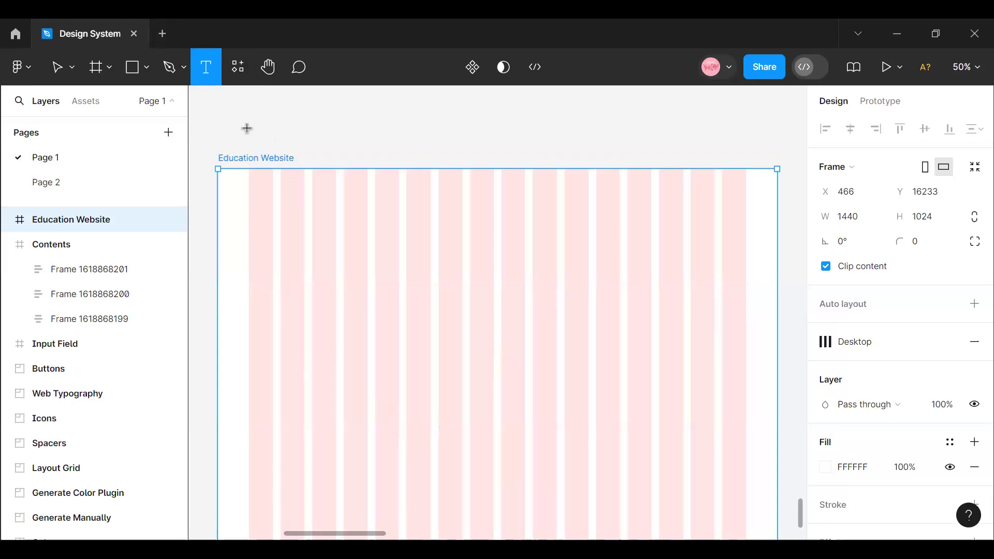
click(254, 240)
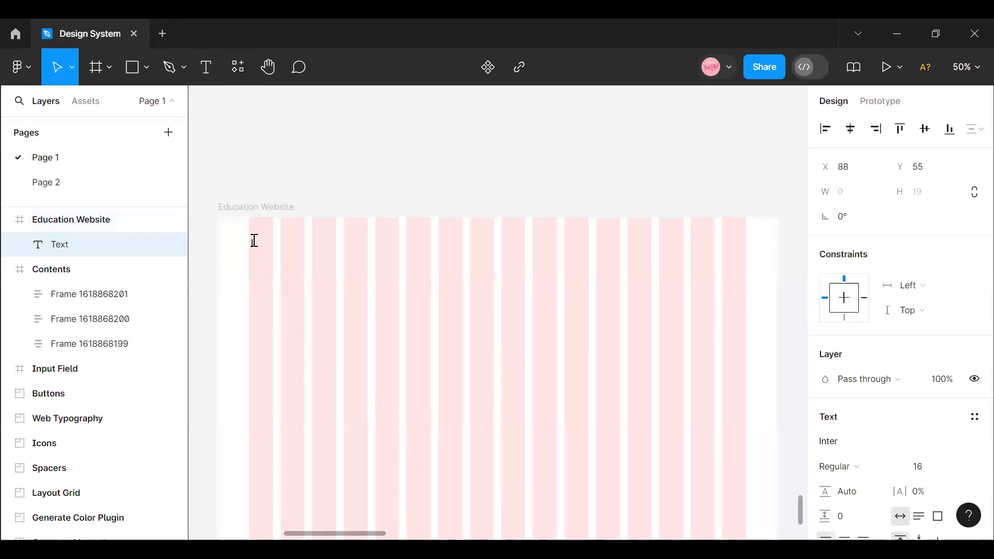
click(967, 70)
click(881, 149)
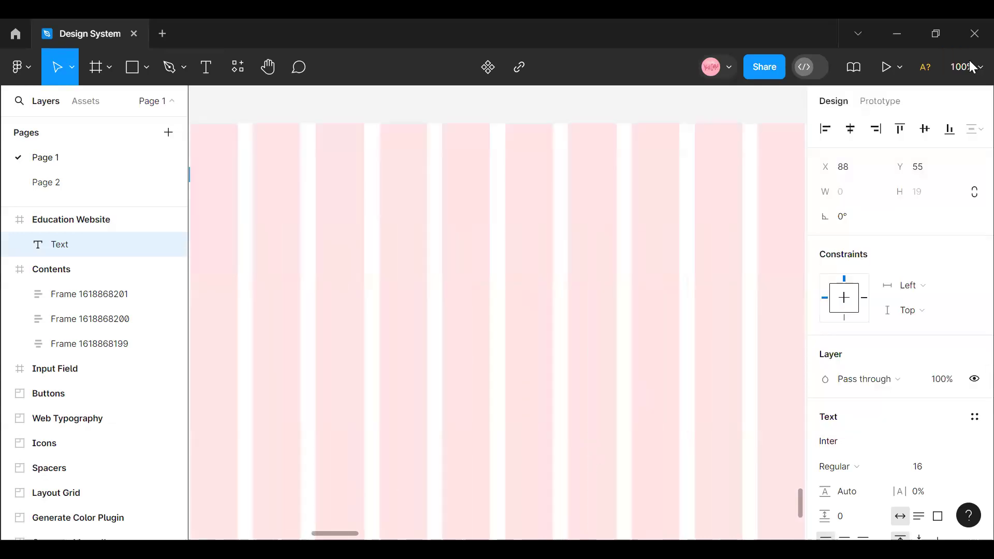
scroll(756, 339, up, 3)
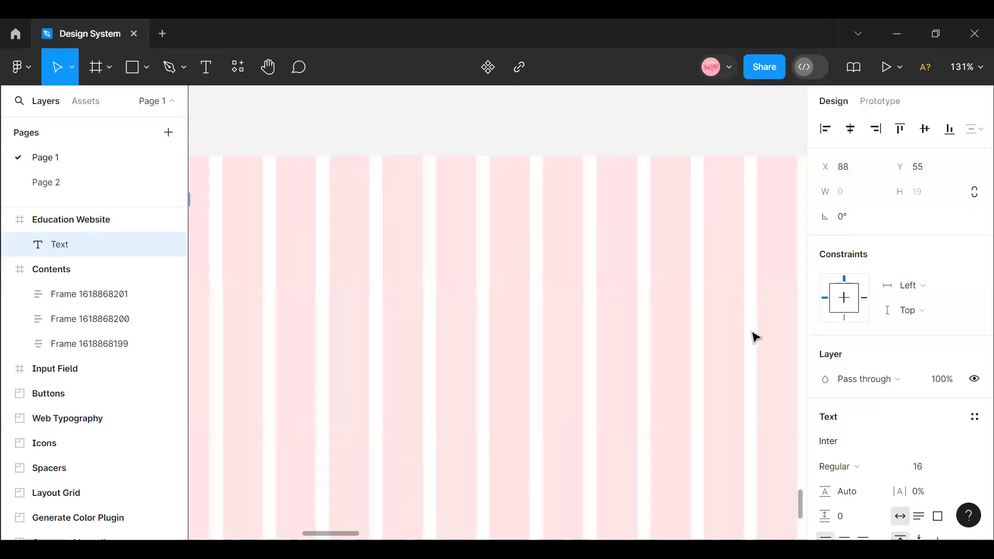
scroll(756, 337, down, 5)
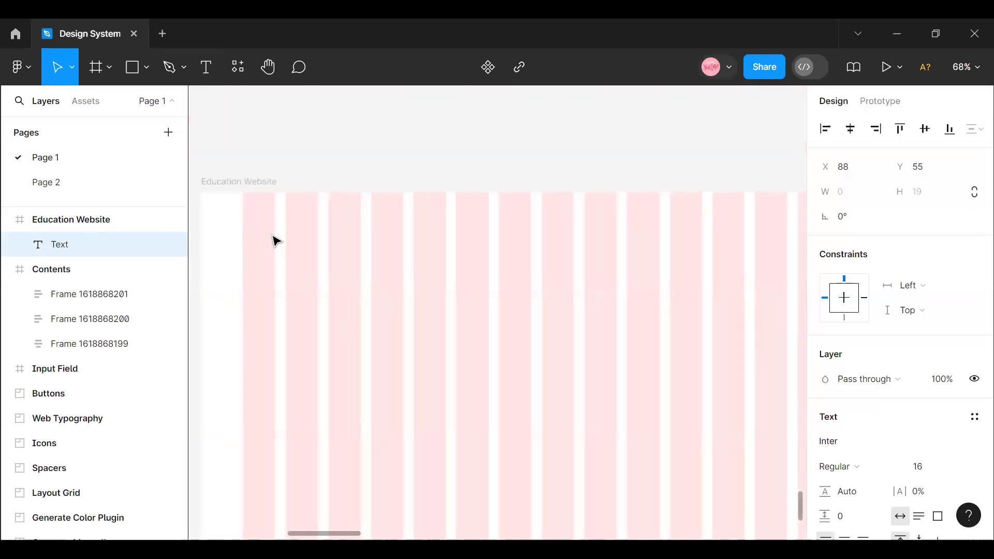
text(EduTech)
key(Escape)
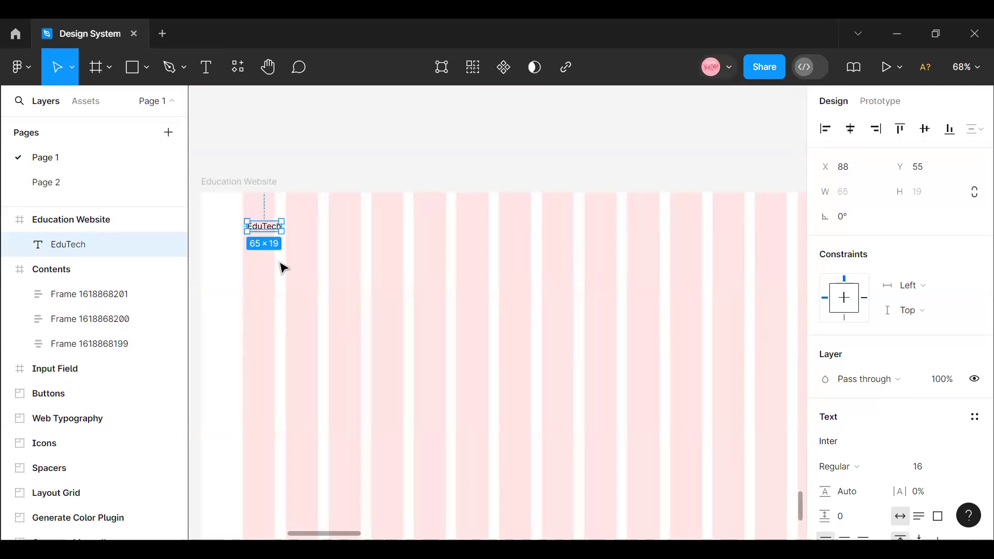
drag(253, 231, 249, 230)
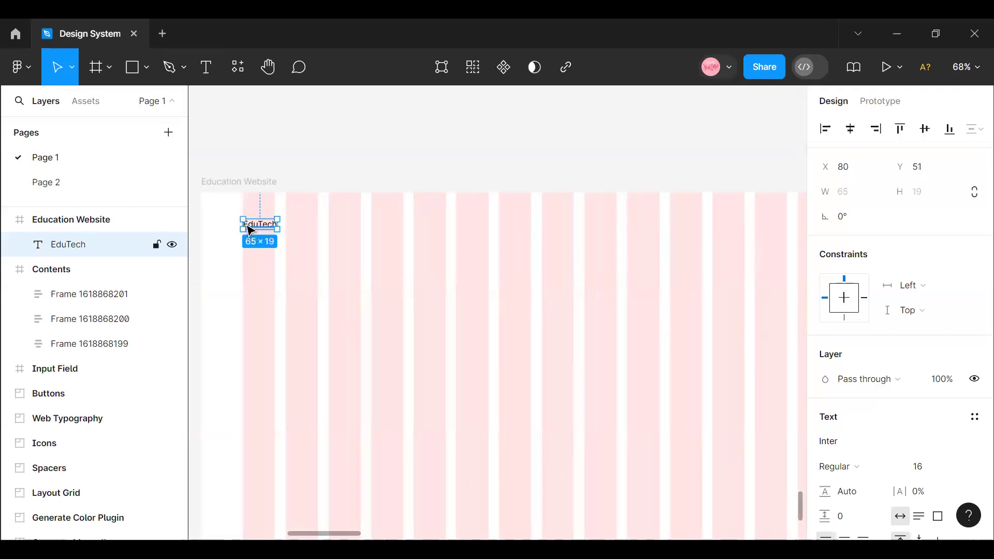
- Apply the Heading5/H1 Regular text style to the EduTech text
click(973, 422)
scroll(882, 427, down, 5)
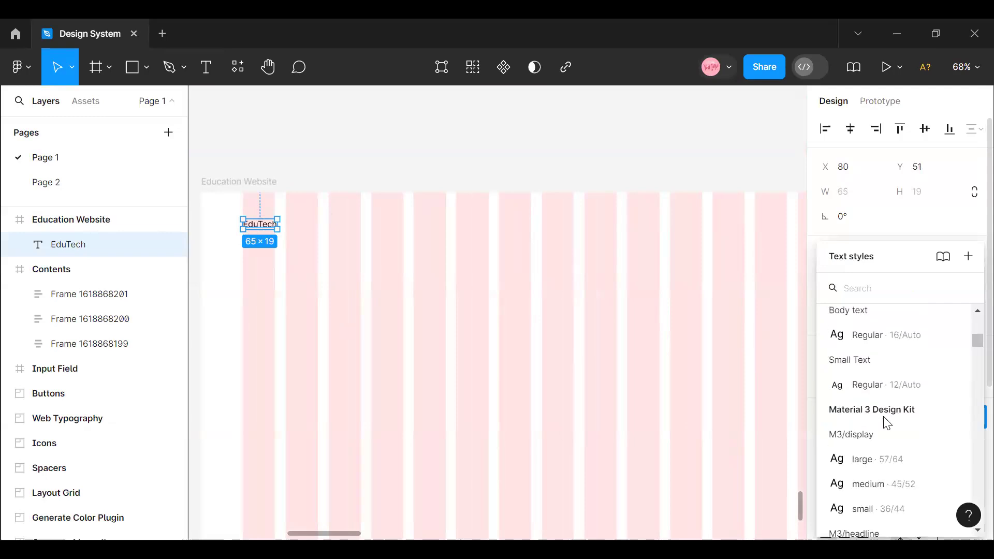
scroll(887, 423, up, 5)
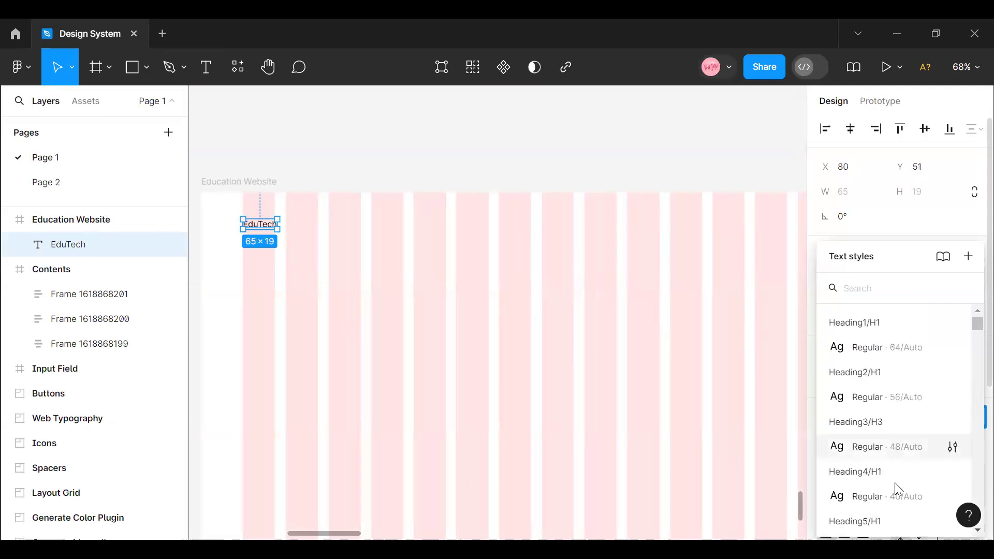
click(887, 497)
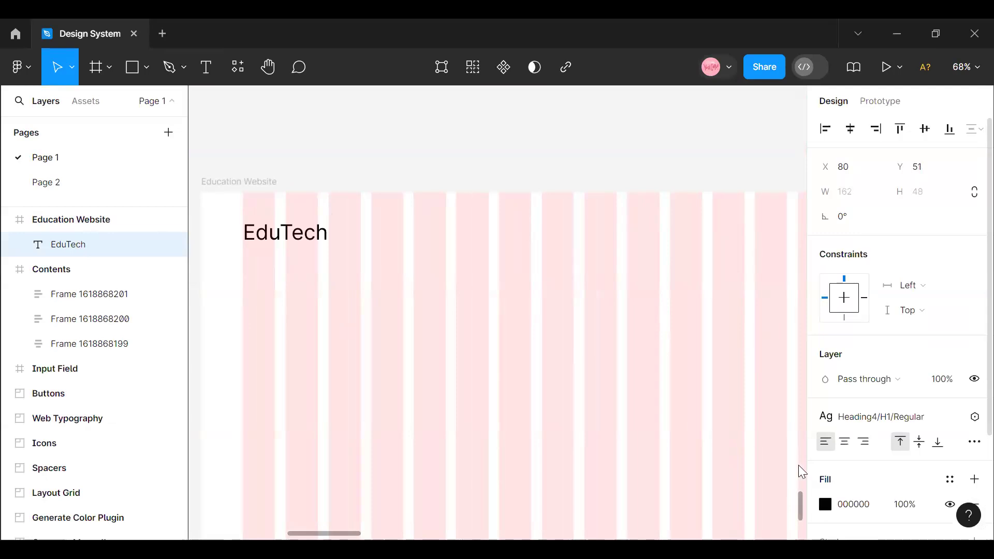
click(907, 424)
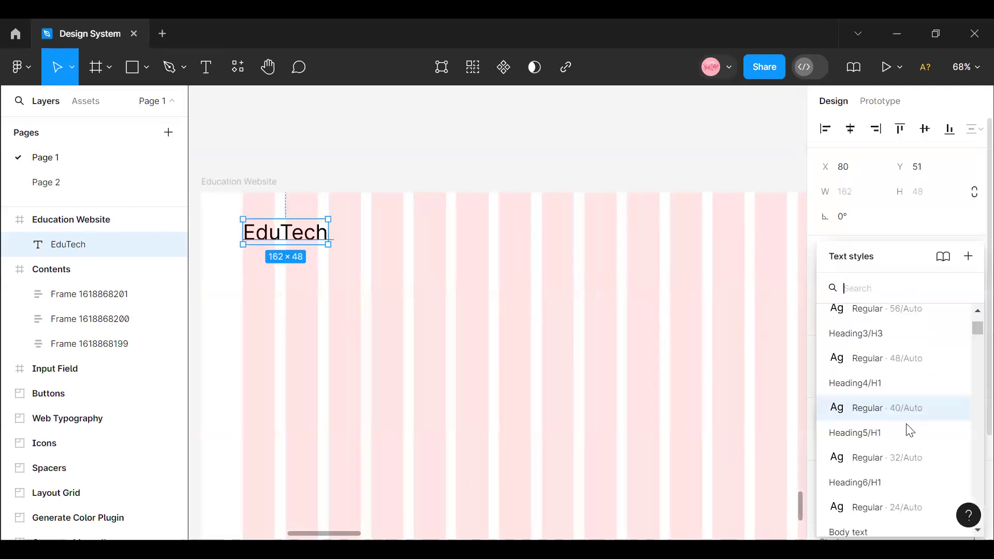
click(903, 455)
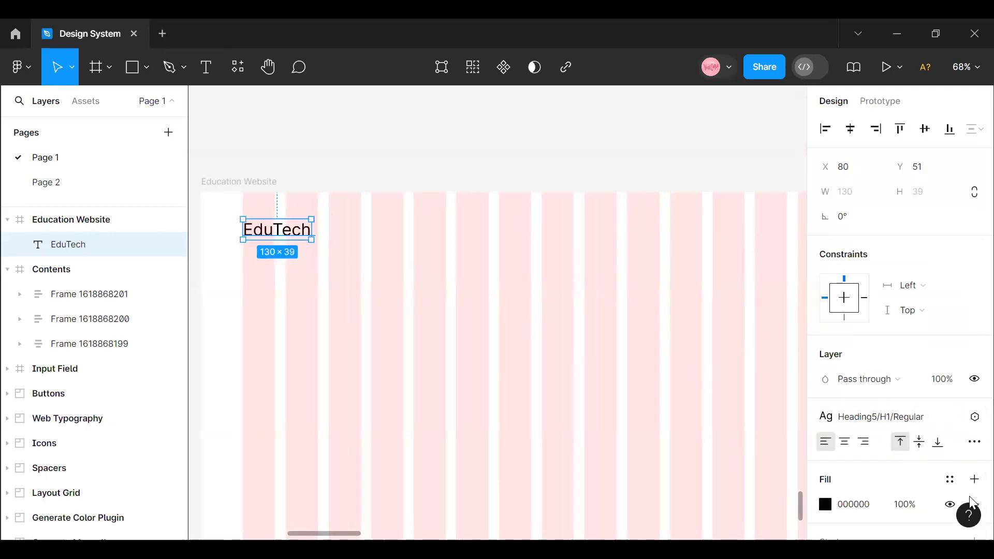
- Apply the Black library color style to the EduTech text's fill
click(949, 479)
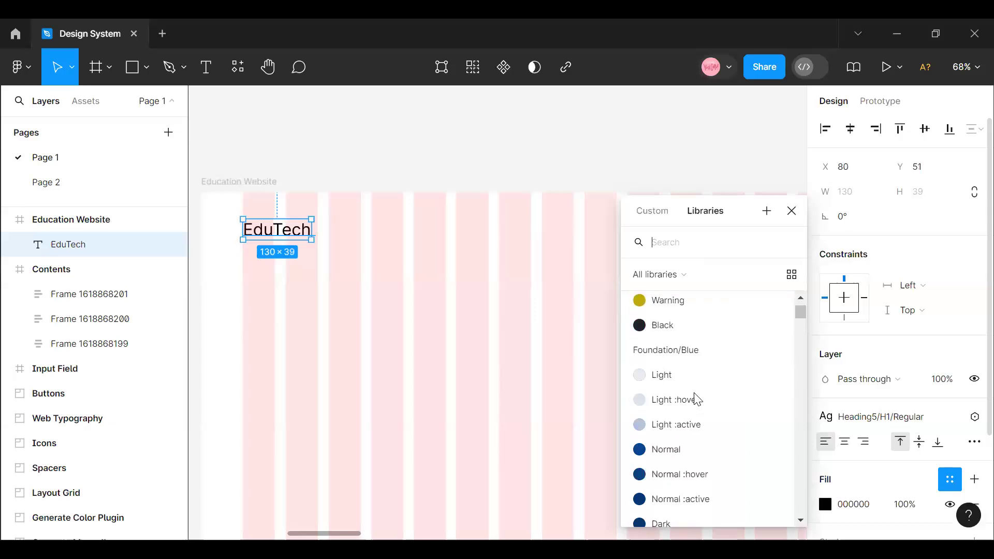
scroll(691, 450, up, 3)
click(686, 482)
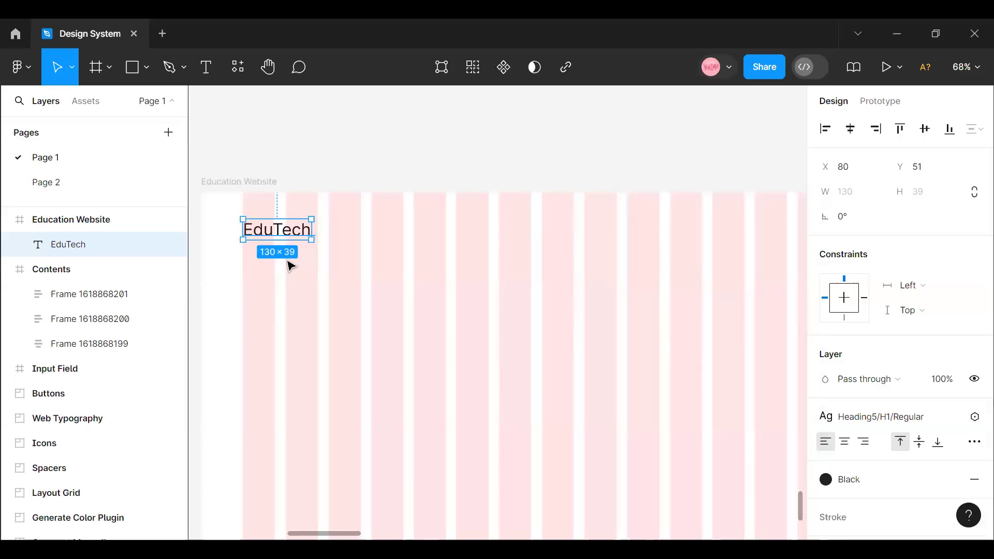
- Detach the text style from the EduTech text and set its font to Extra Bold, size 24
double_click(278, 232)
click(357, 279)
click(925, 428)
click(920, 410)
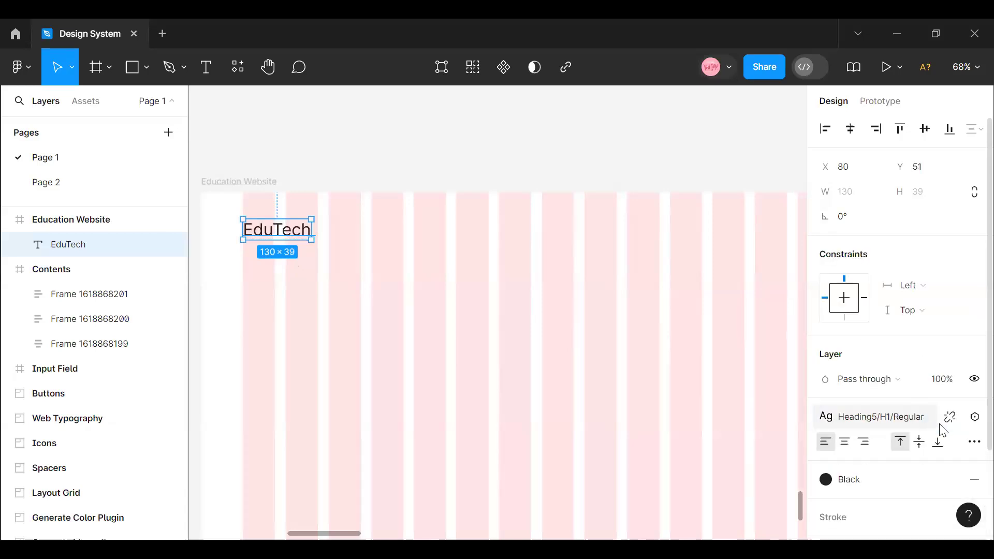
click(950, 417)
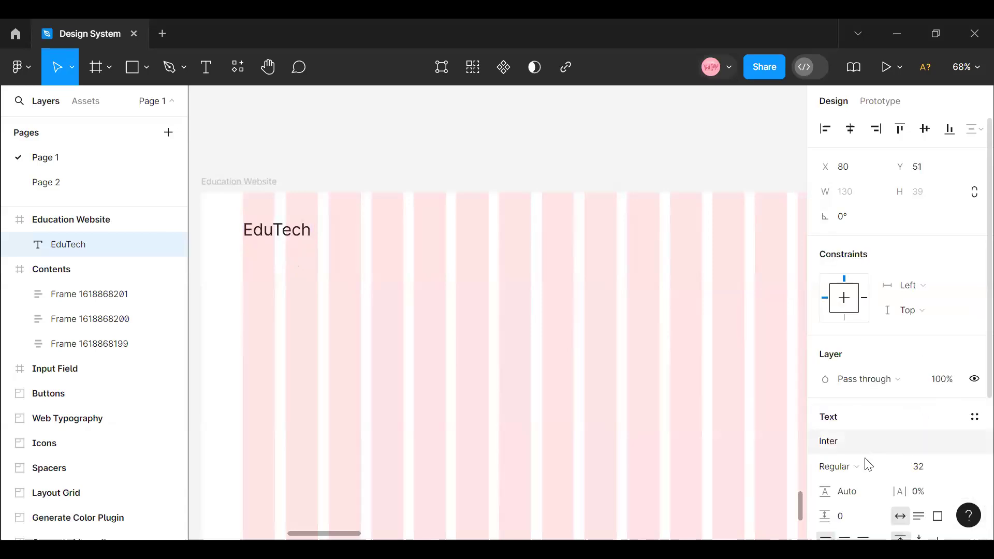
click(894, 470)
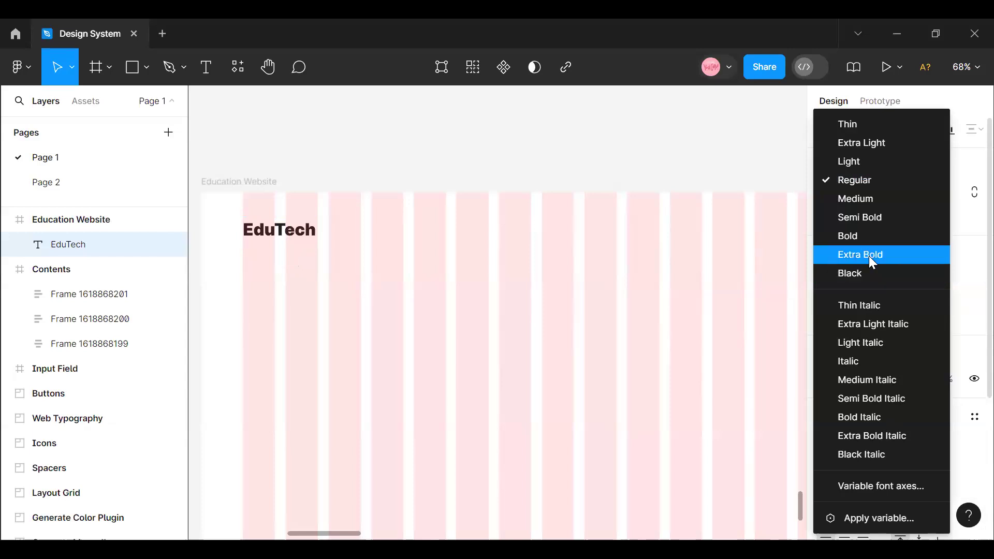
click(869, 255)
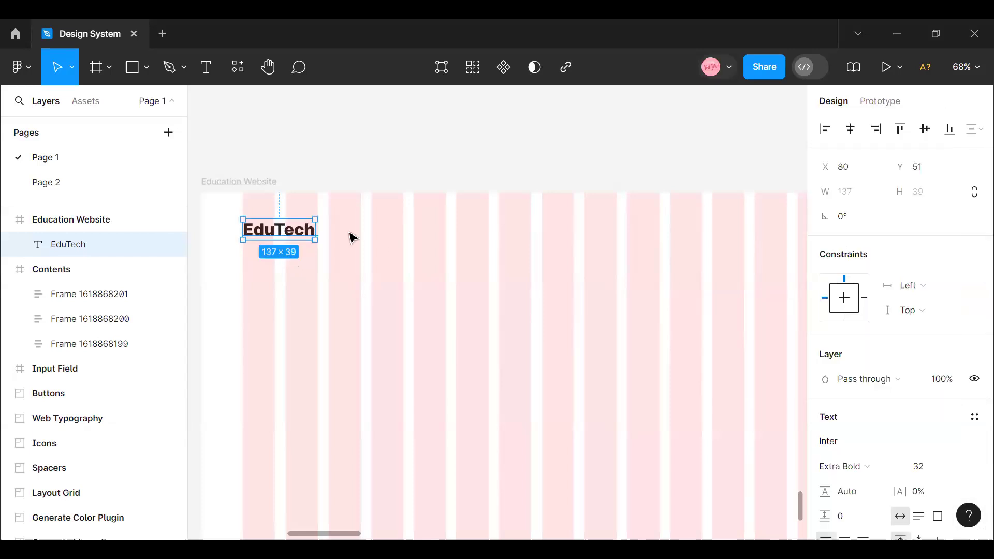
click(961, 466)
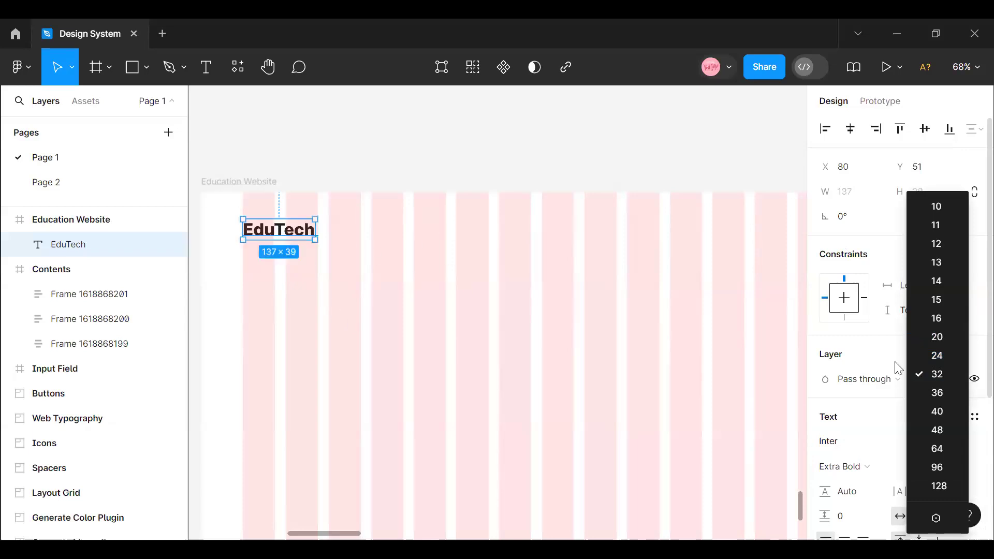
click(945, 357)
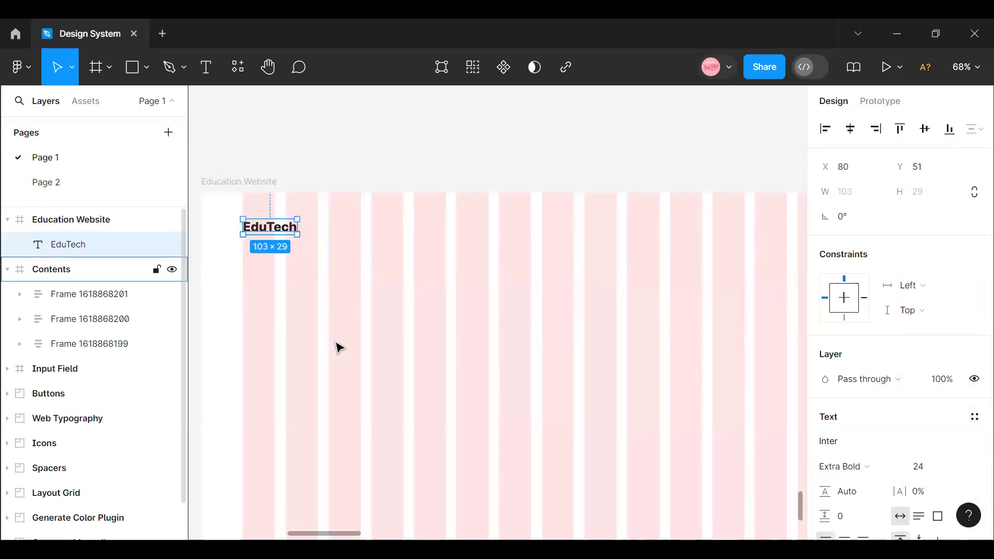
- Recolor only the "Tech" part of the EduTech logo text with the Foundation/Blue Normal library color style
scroll(322, 520, left, 5)
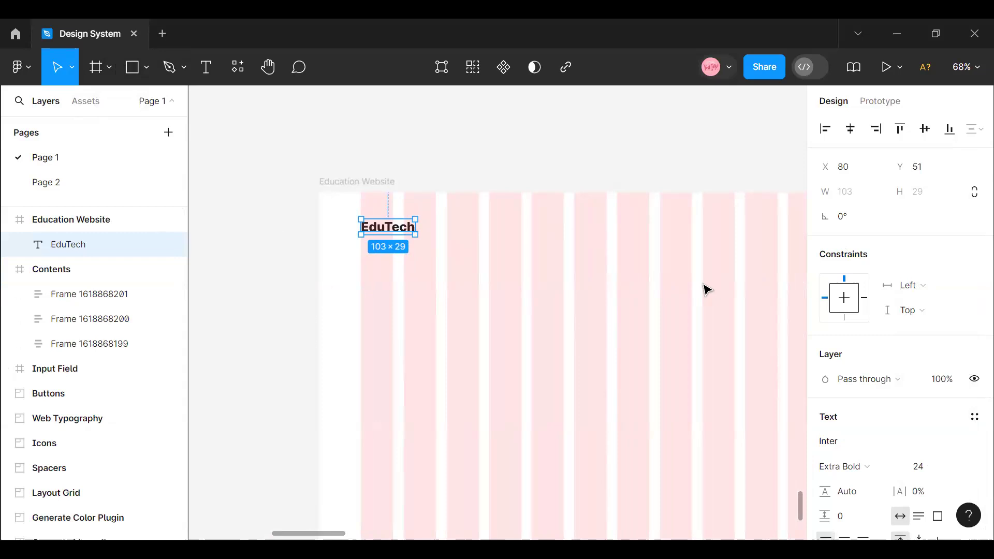
double_click(389, 228)
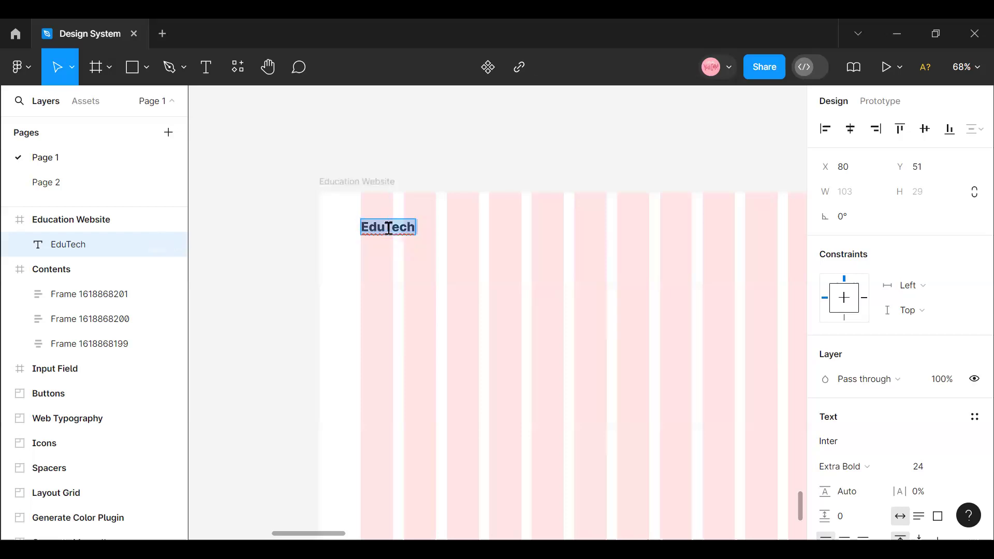
click(388, 228)
scroll(909, 326, down, 3)
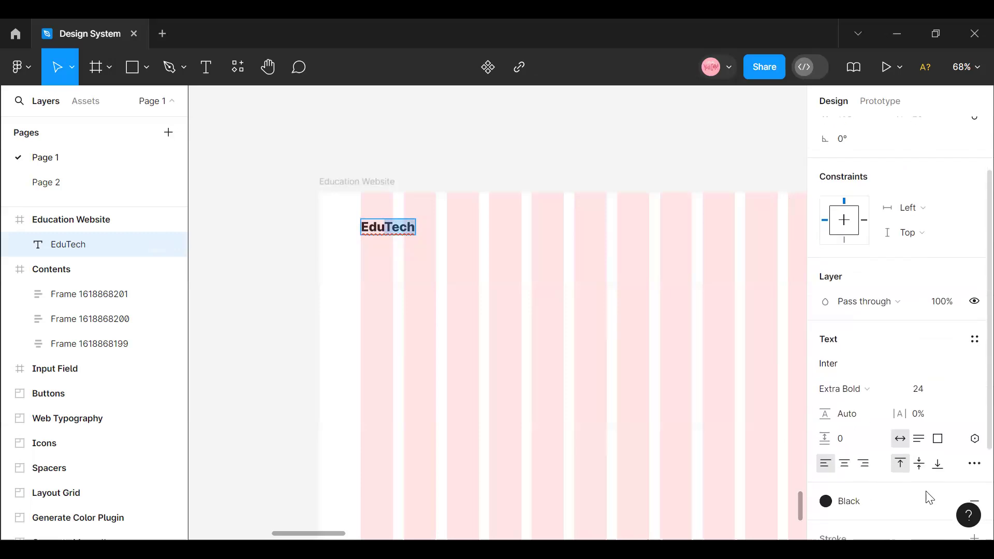
click(896, 503)
scroll(756, 414, up, 2)
scroll(734, 390, down, 6)
scroll(734, 391, up, 3)
scroll(734, 391, down, 3)
scroll(694, 383, up, 2)
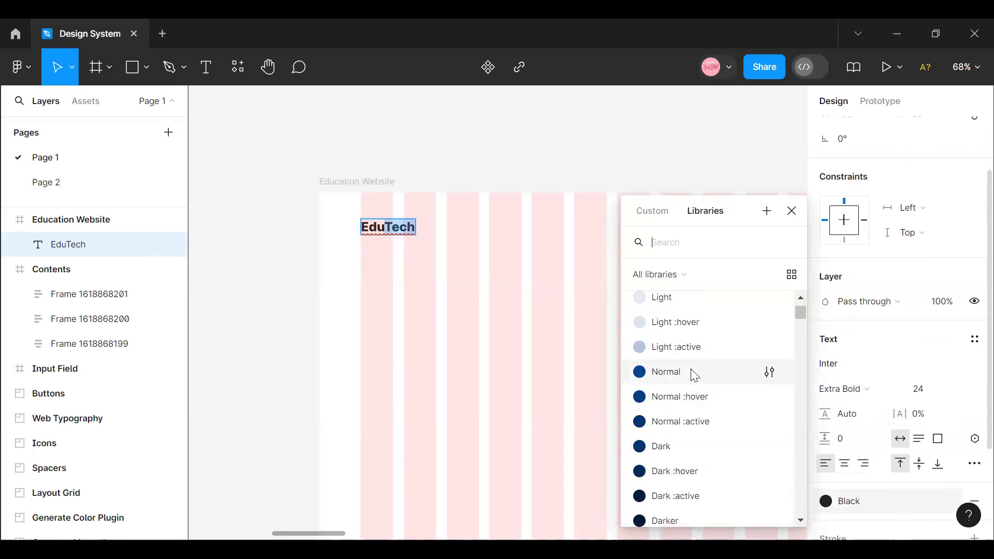
click(693, 371)
key(Escape)
drag(394, 227, 394, 228)
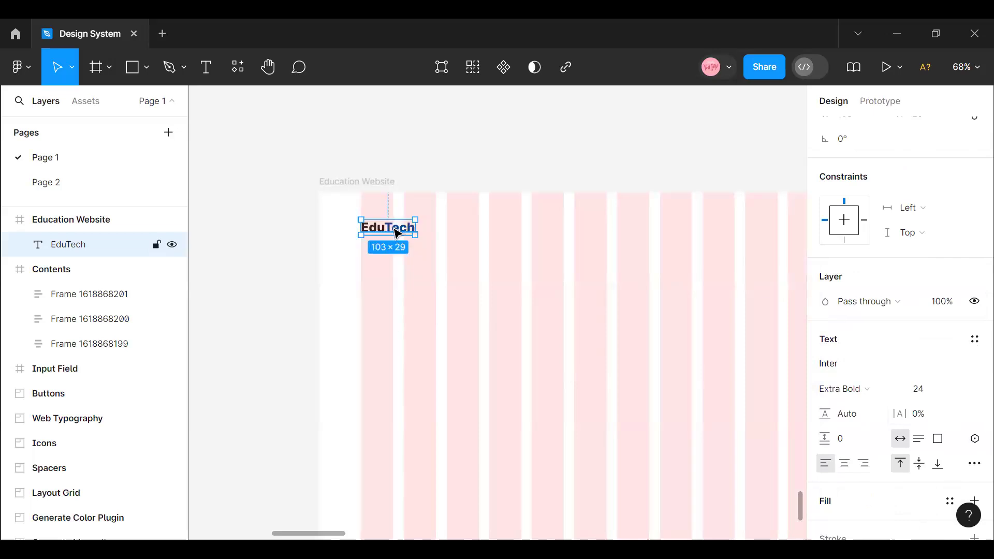
click(392, 255)
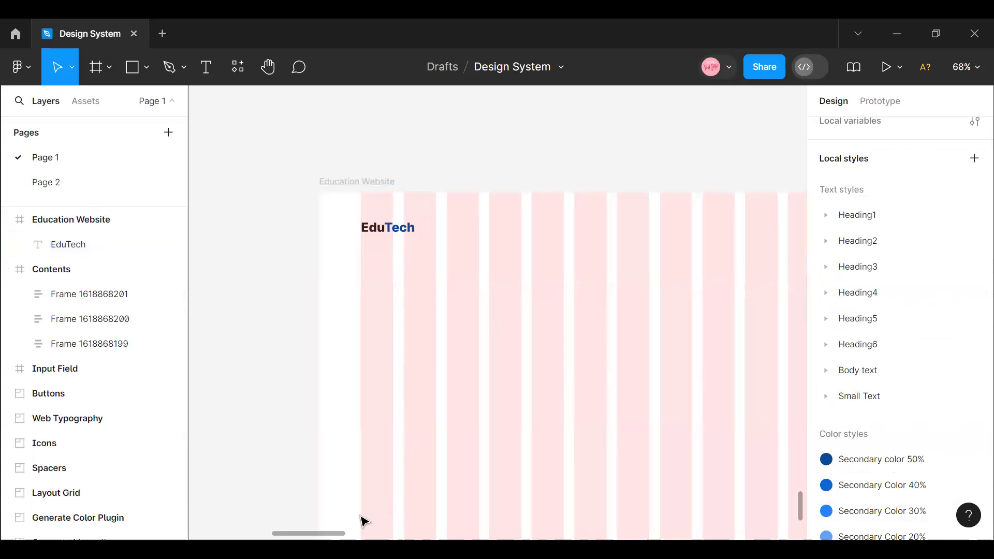
- Add the text "Home" to the right of the EduTech logo in the Education Website frame
scroll(365, 521, right, 3)
scroll(362, 519, left, 5)
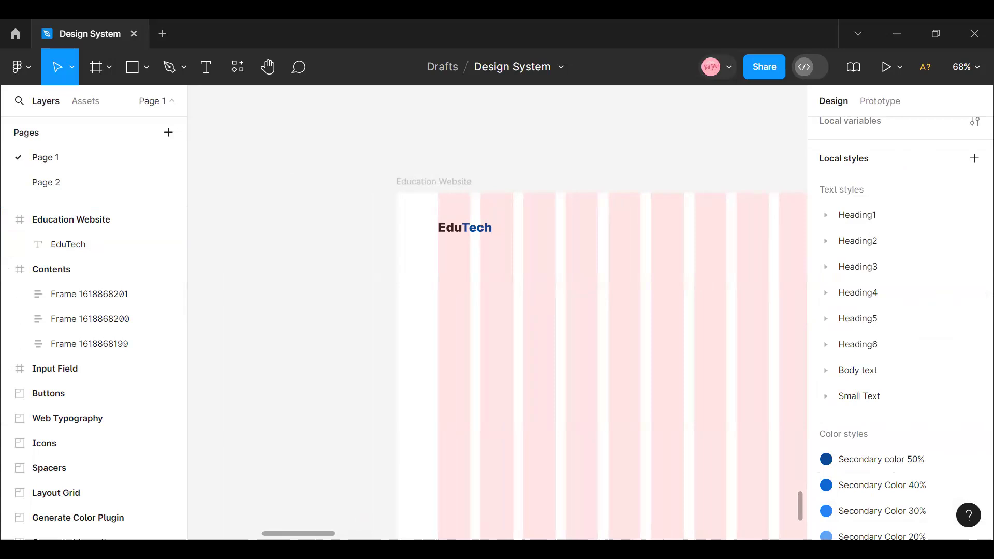
click(463, 231)
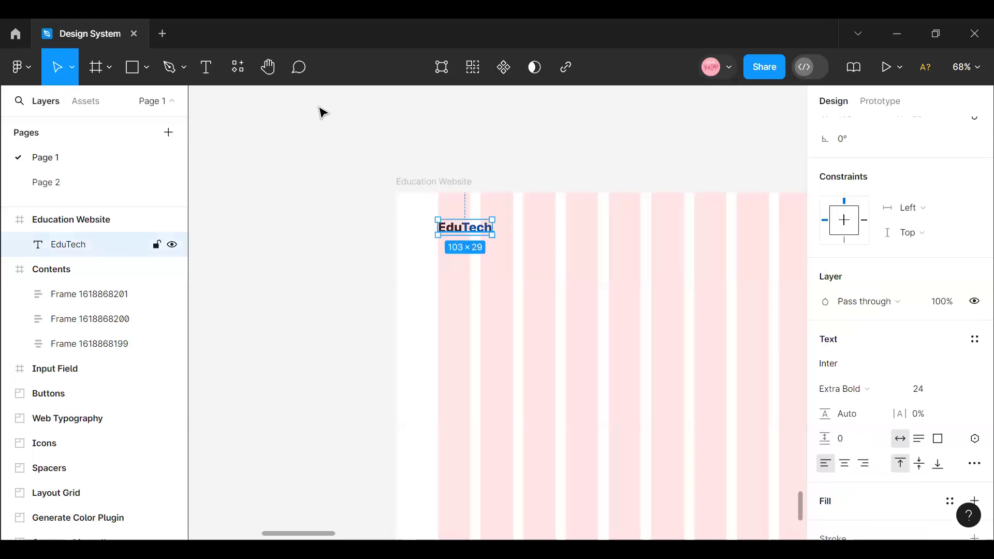
click(206, 68)
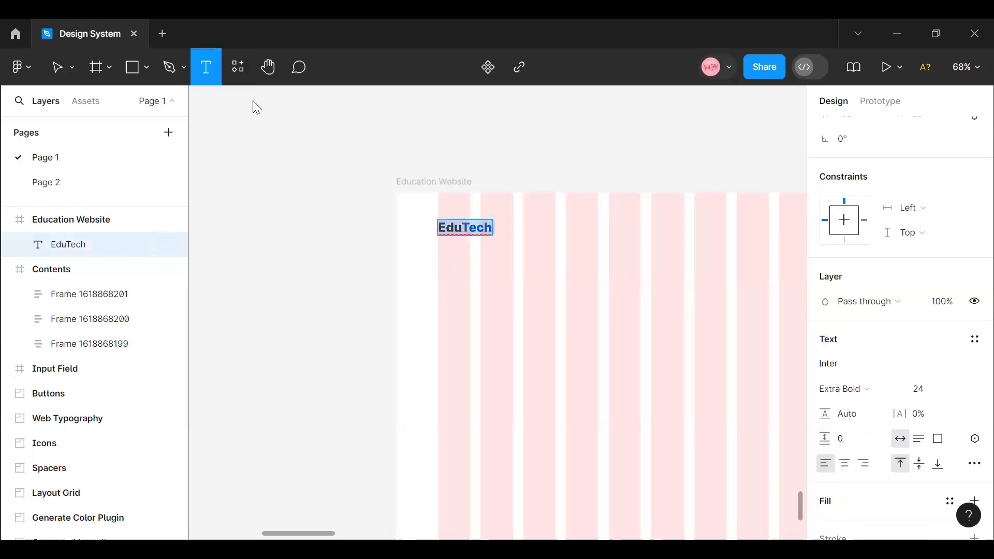
click(575, 226)
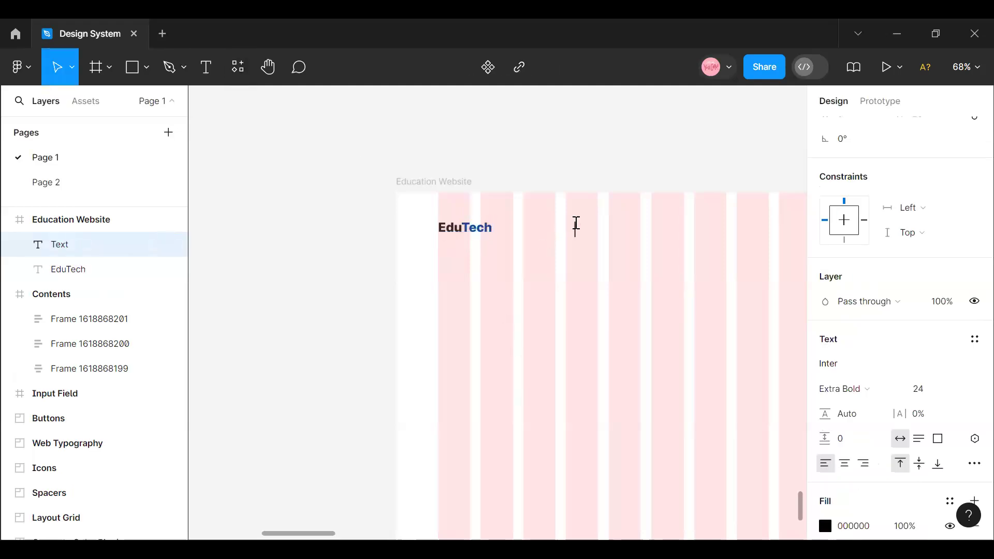
text(Home)
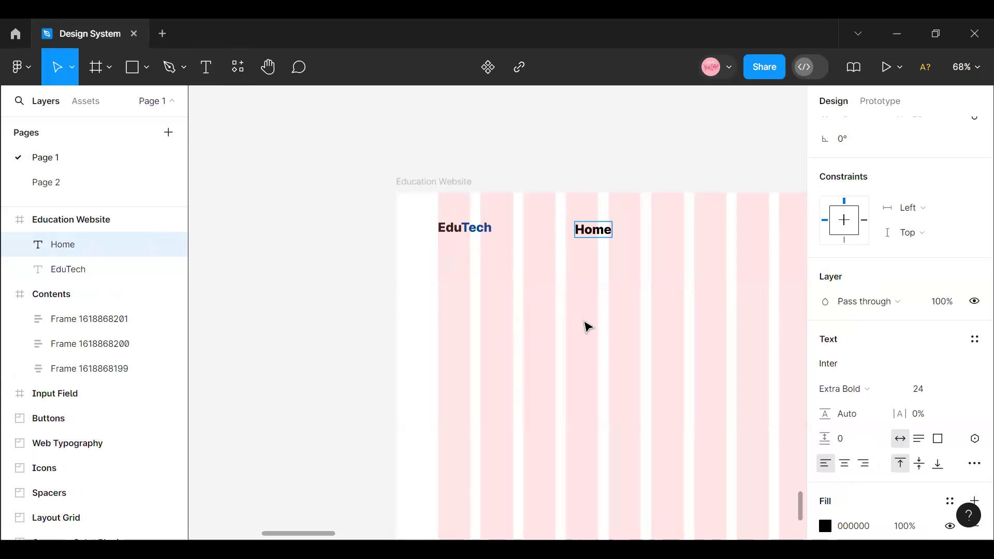
key(Escape)
- Apply the Body text Regular text style to the Home text
click(973, 339)
scroll(906, 450, down, 3)
scroll(906, 476, down, 5)
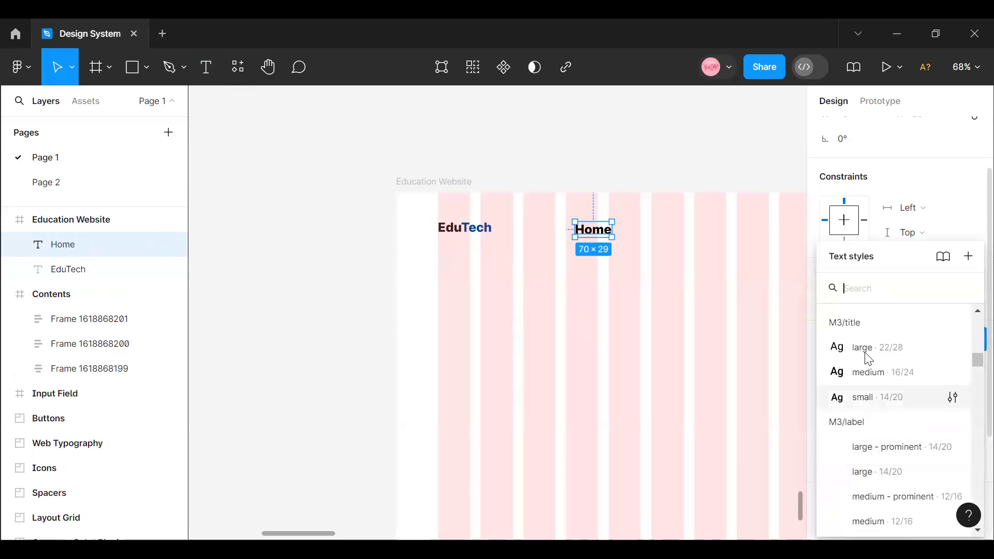
scroll(896, 477, up, 5)
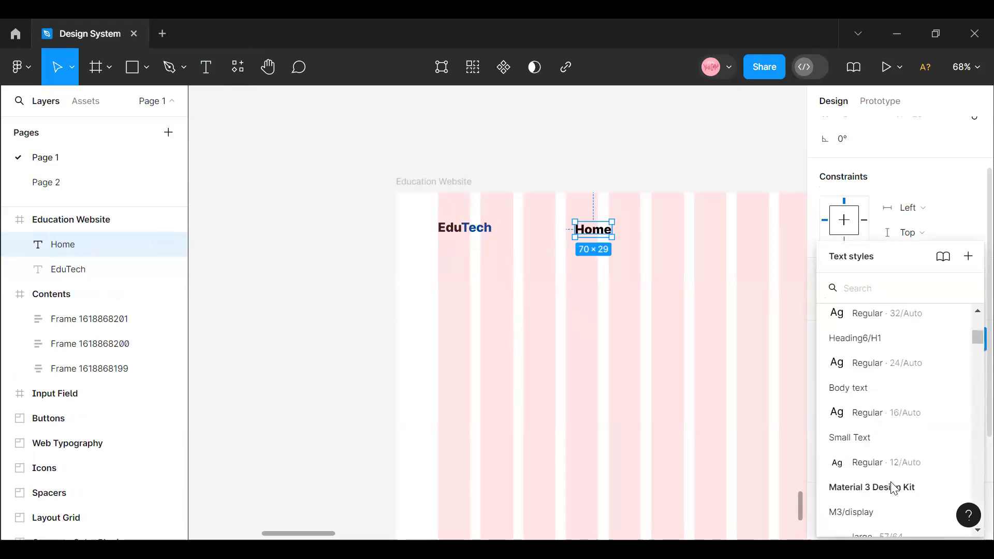
click(880, 414)
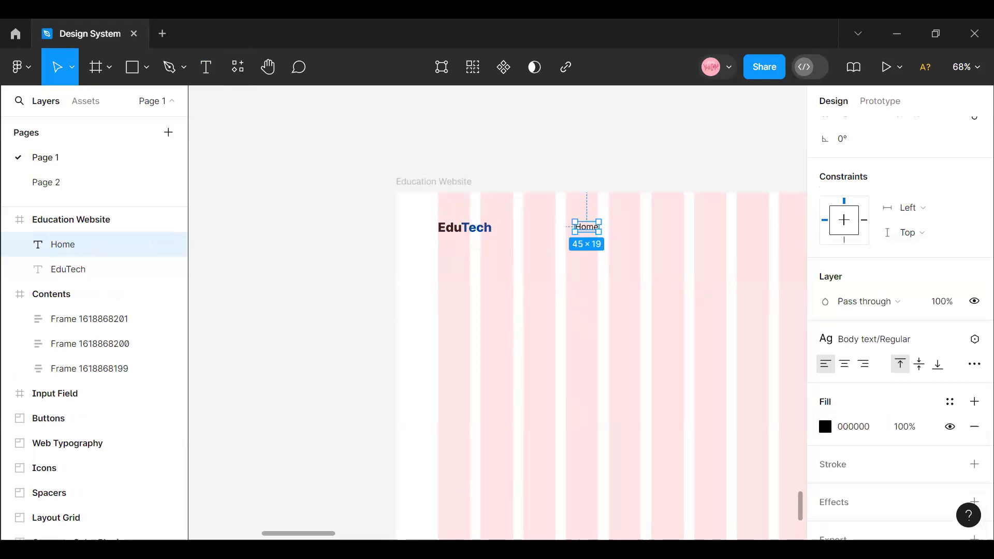
- Move the Home text below the logo row to about X 336, Y 123 and wrap it in an auto layout frame
drag(332, 534, 354, 533)
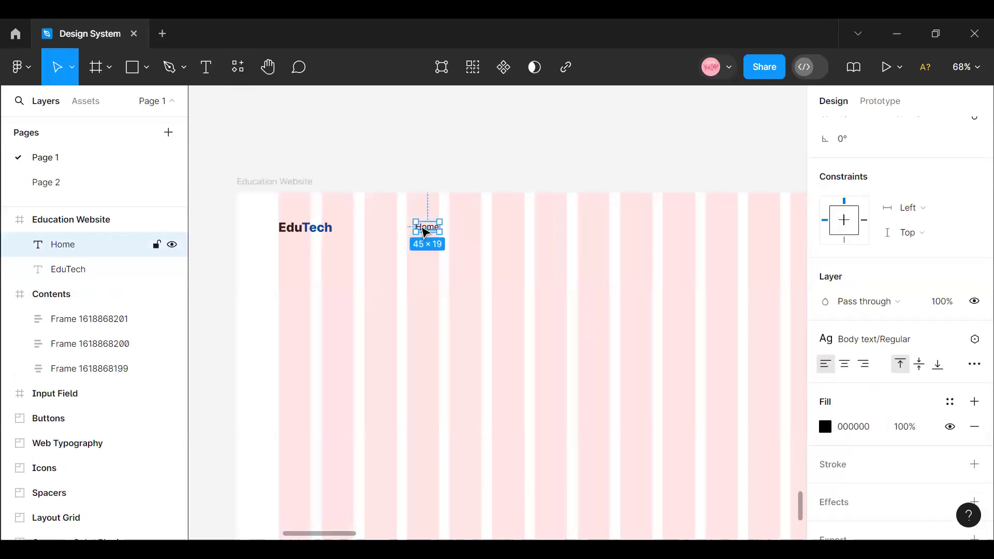
drag(425, 232, 418, 266)
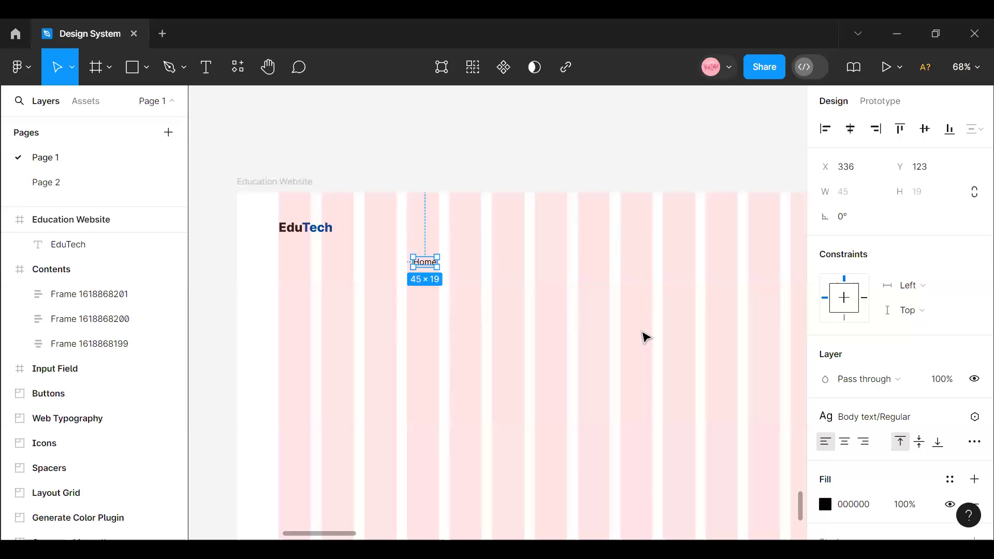
scroll(644, 337, up, 3)
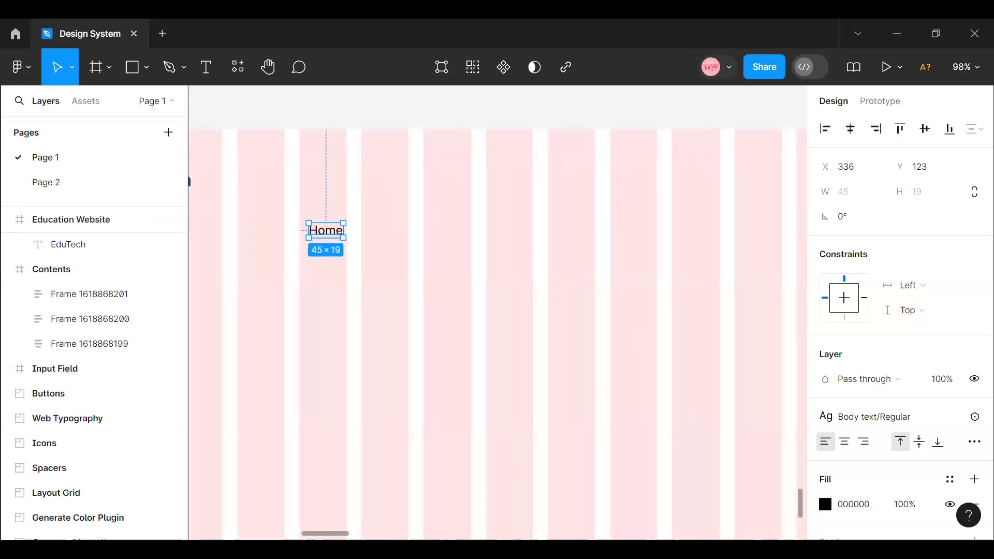
drag(306, 535, 291, 534)
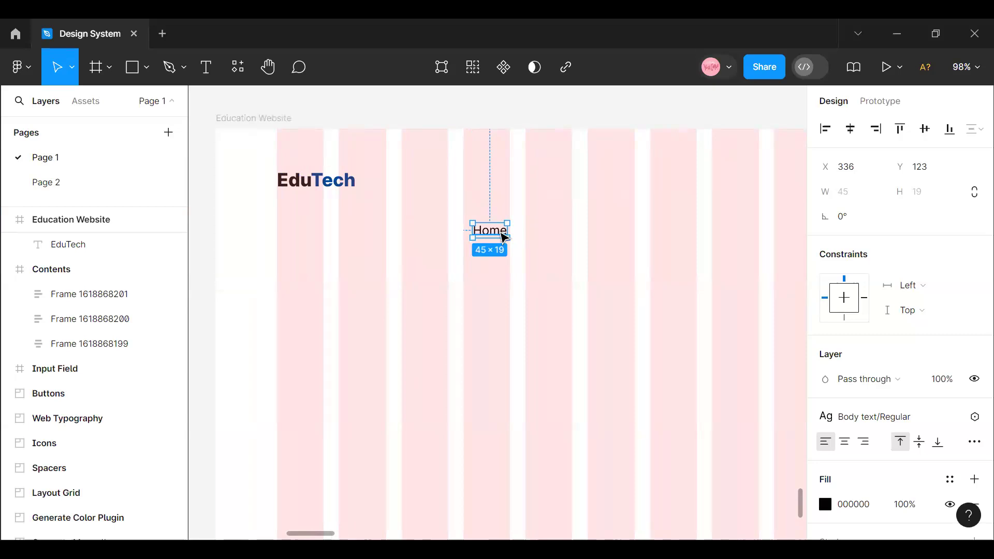
key(shift+a)
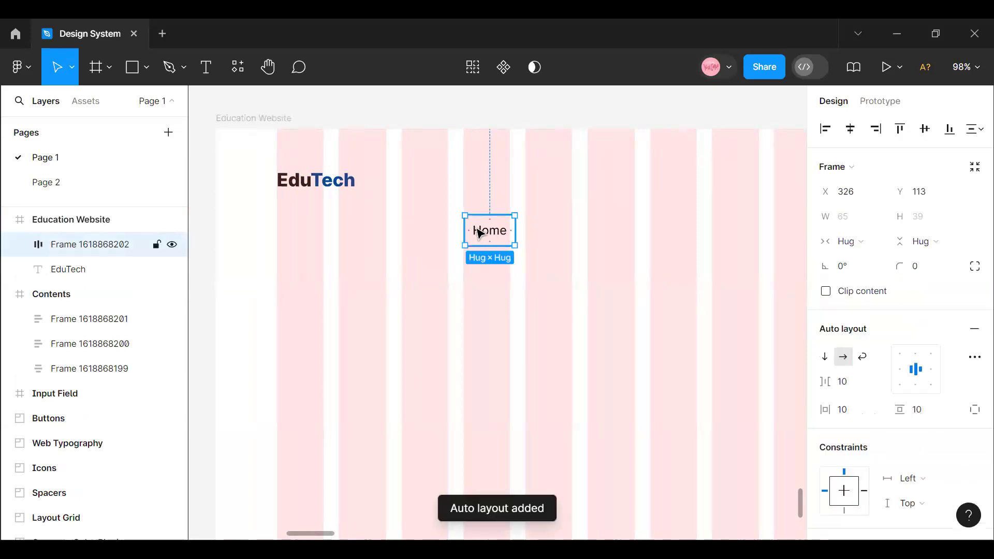
- Search the local components for "Arr" and insert the arrow-down icon after the Home text inside its auto layout frame
key(alt+2)
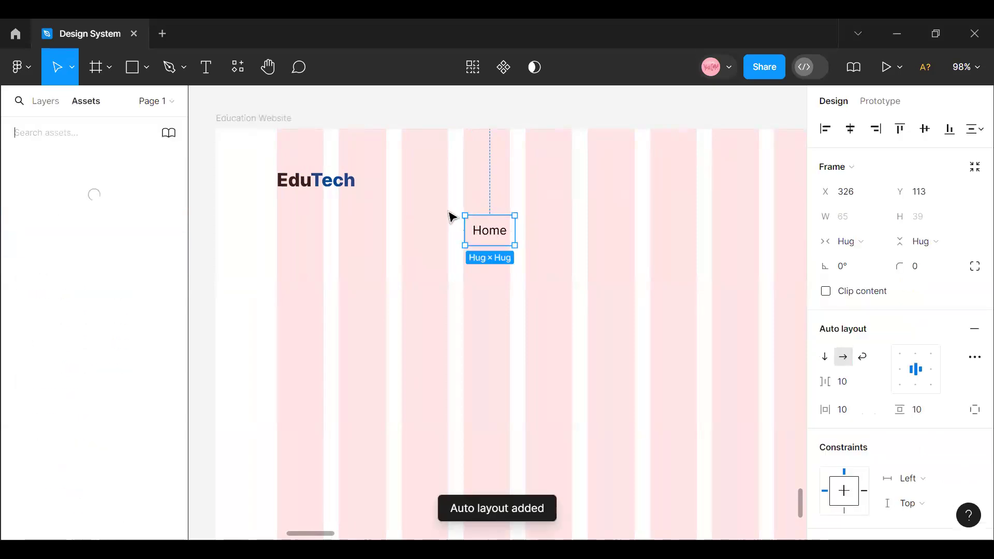
click(51, 133)
text(Arr)
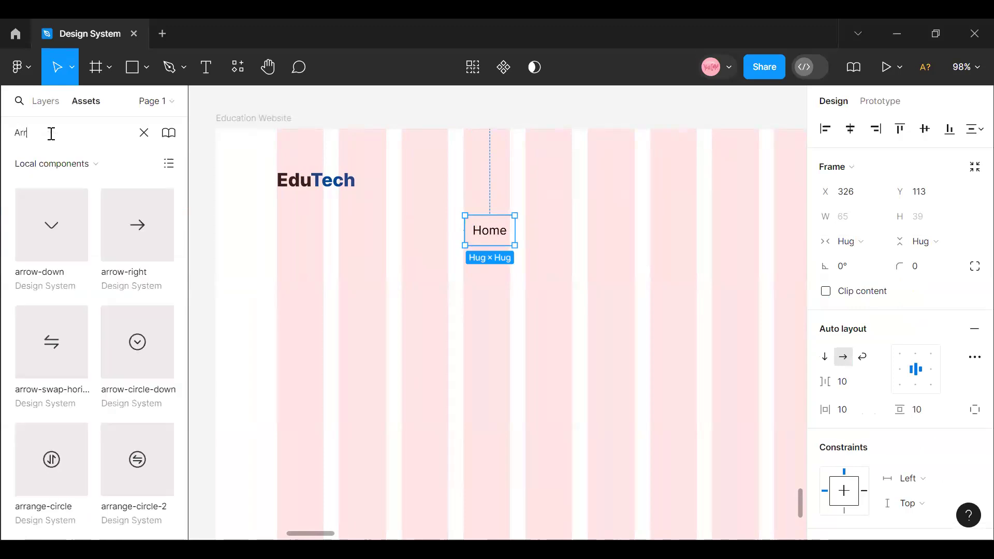
drag(45, 222, 510, 230)
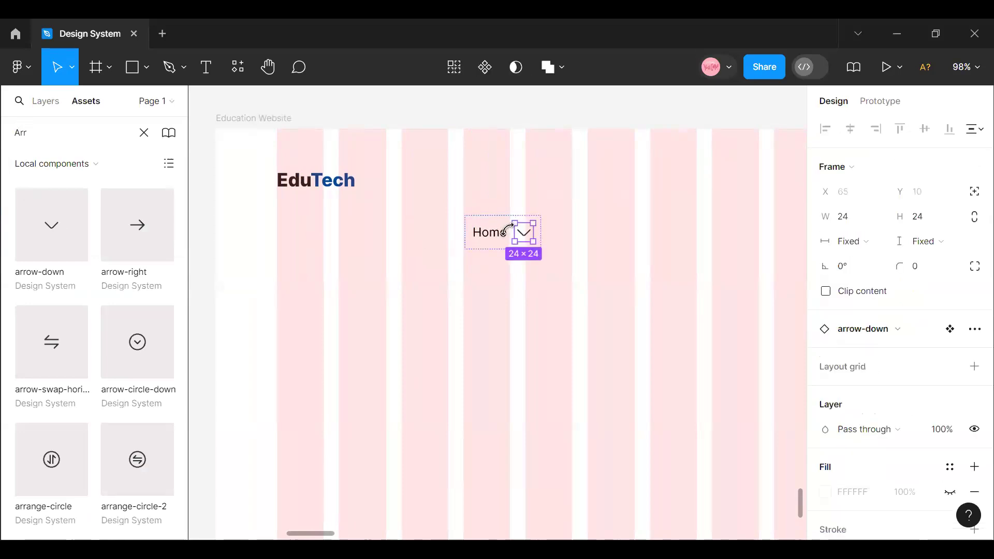
- Resize the arrow-down icon beside the Home text to 20 × 20
click(498, 221)
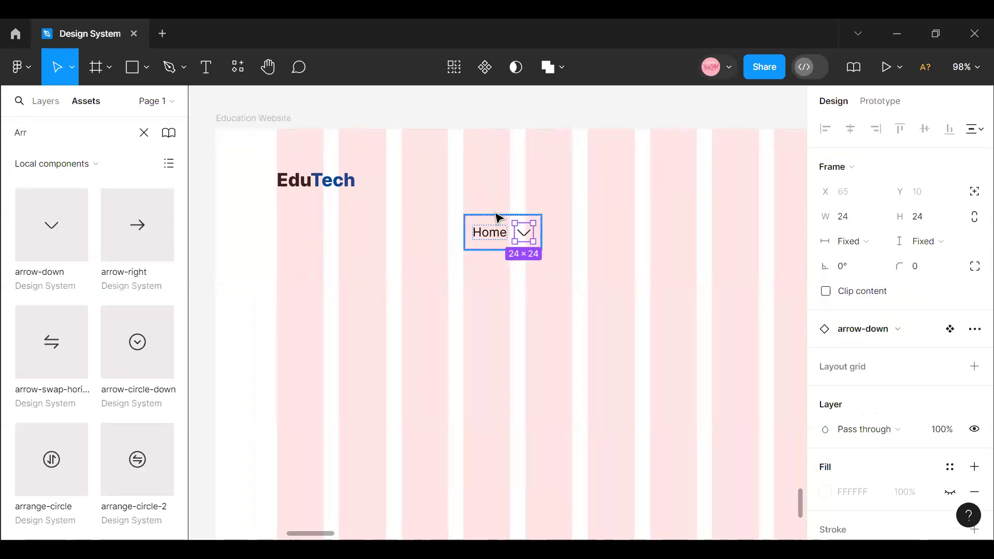
key(shift+a)
double_click(506, 243)
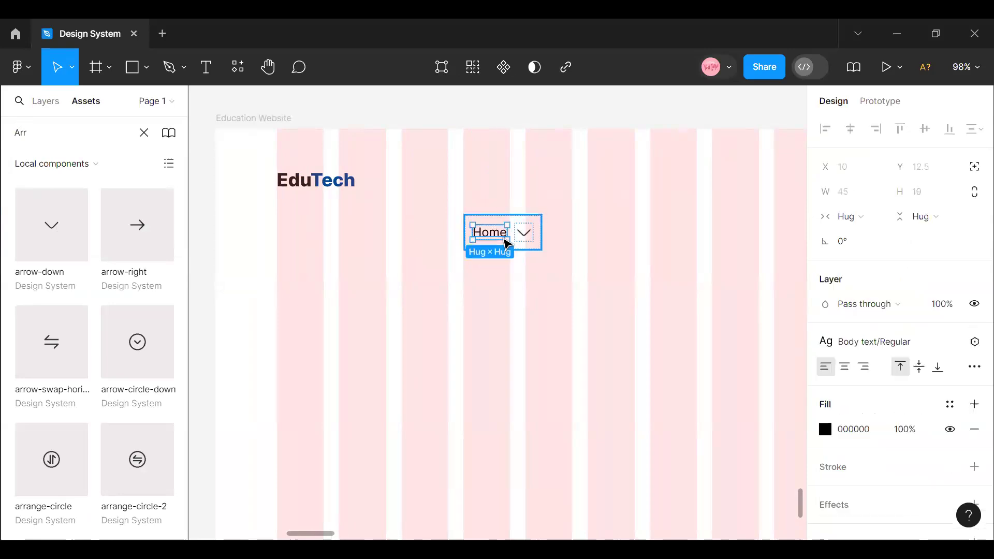
click(535, 239)
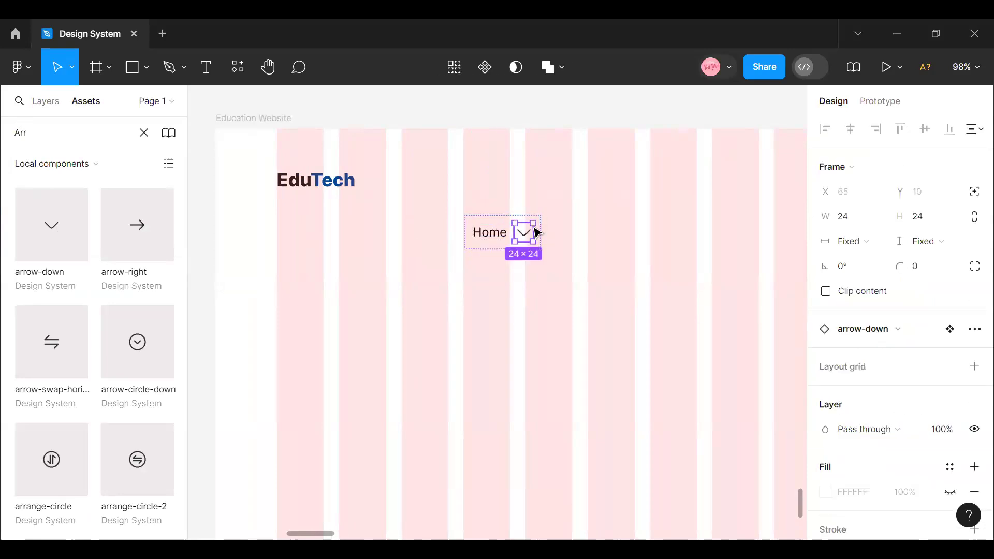
click(859, 220)
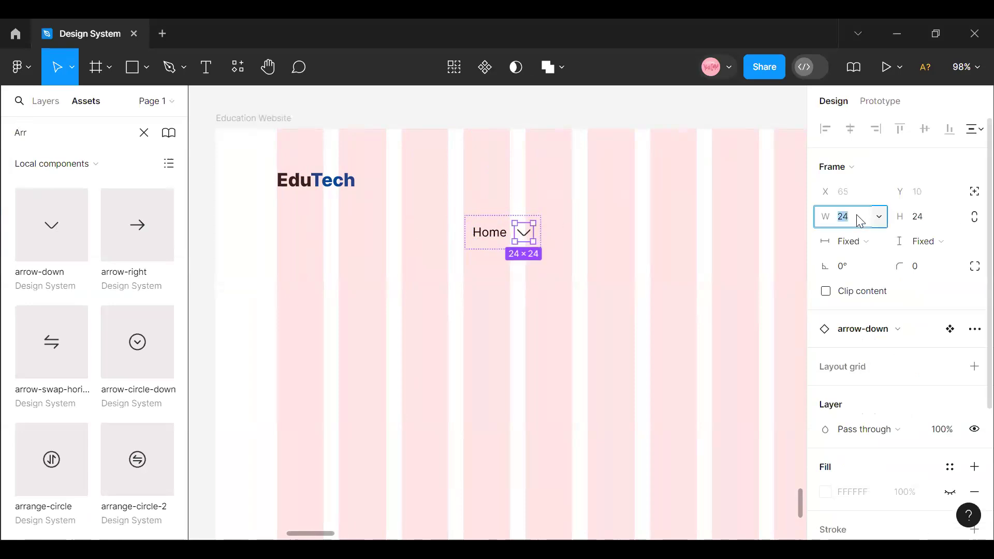
text(20)
click(933, 218)
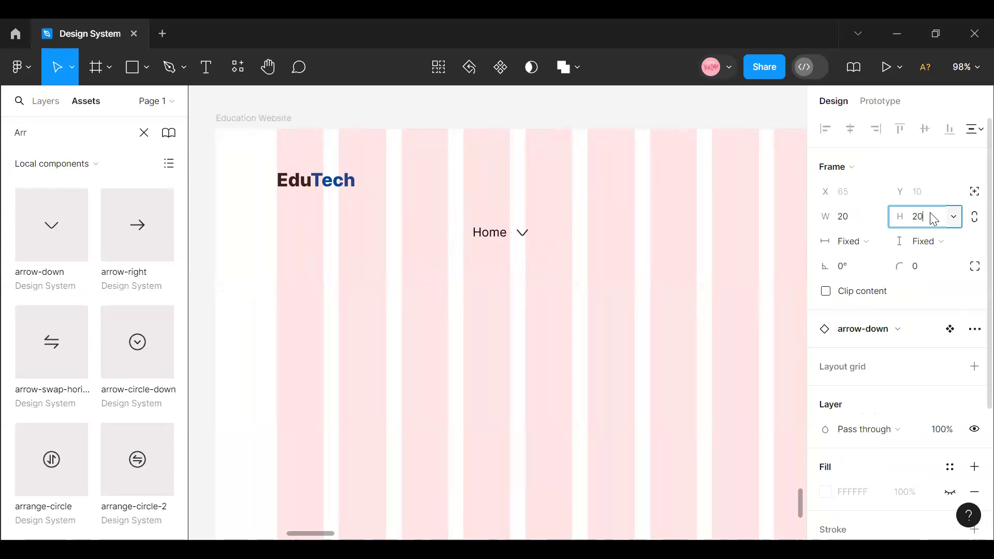
key(Return)
- Apply the Black library color style to the Home text's fill
click(483, 232)
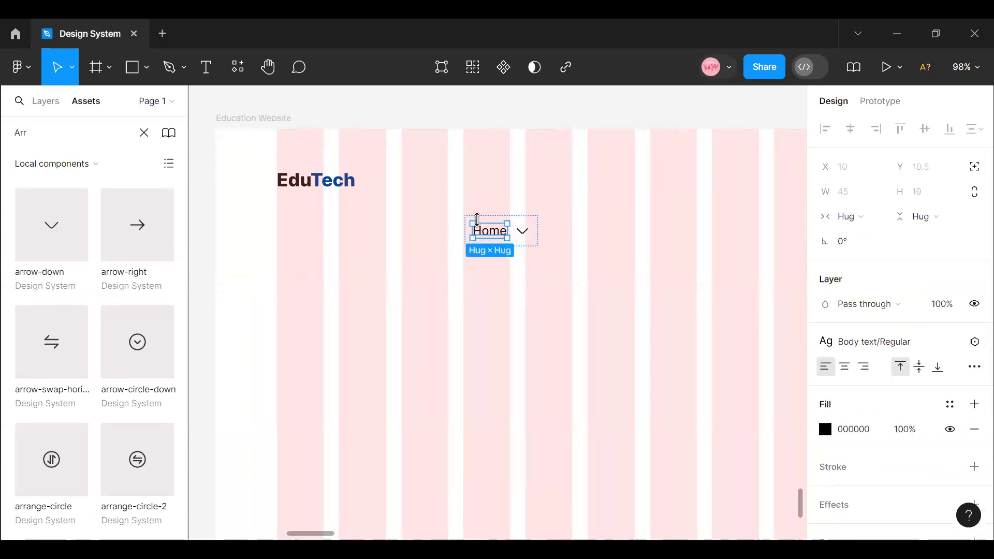
click(951, 404)
scroll(681, 450, down, 5)
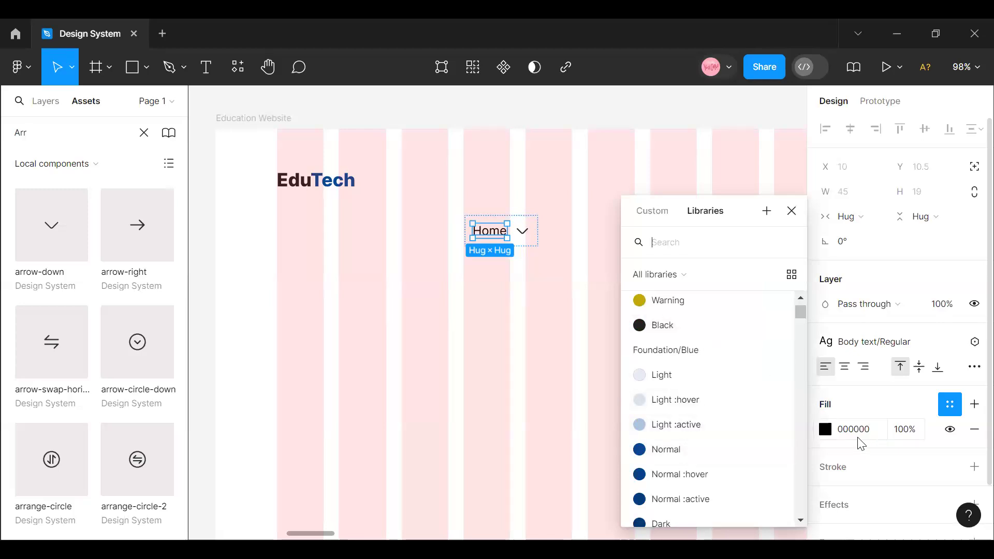
click(700, 334)
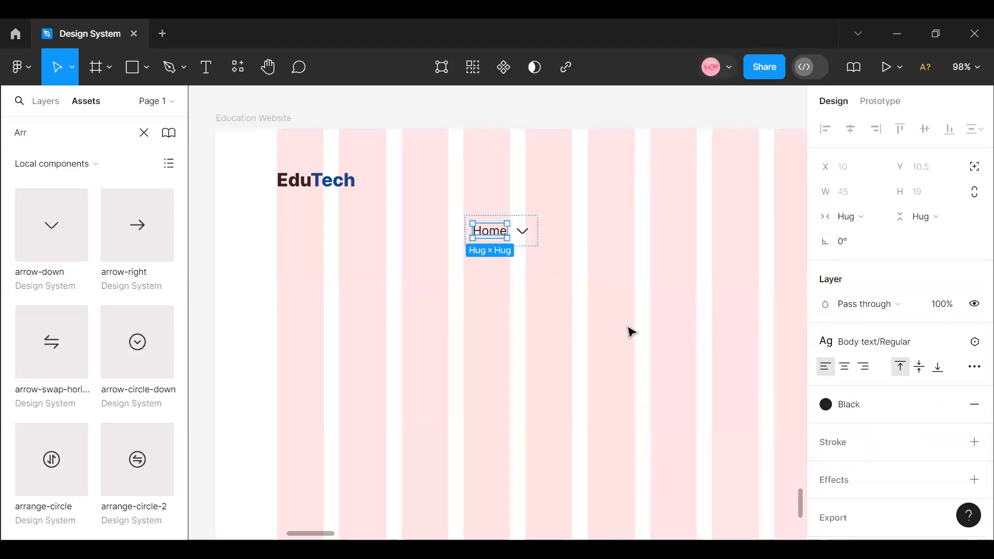
- Set the horizontal gap between the Home text and the arrow-down icon in their auto layout frame to 4
click(452, 235)
click(482, 236)
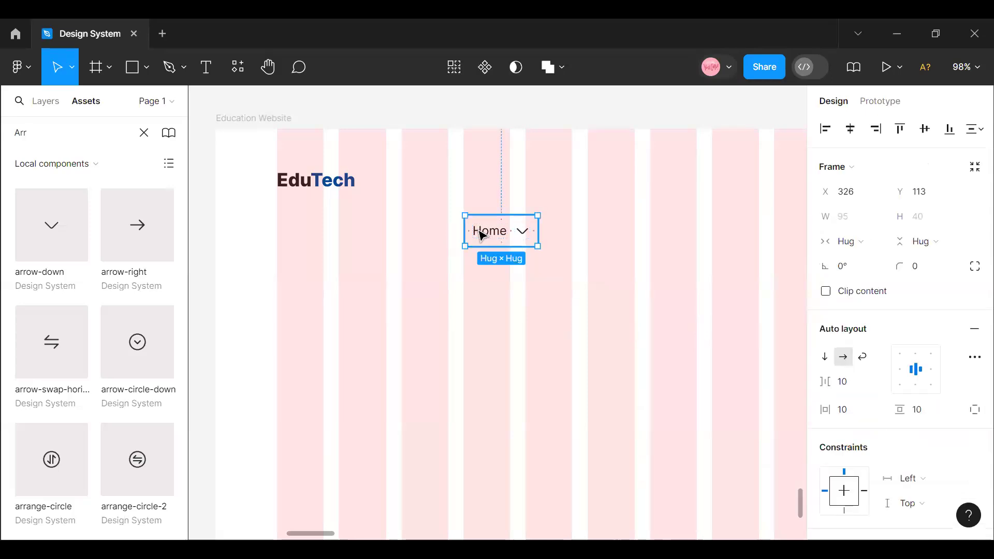
double_click(480, 230)
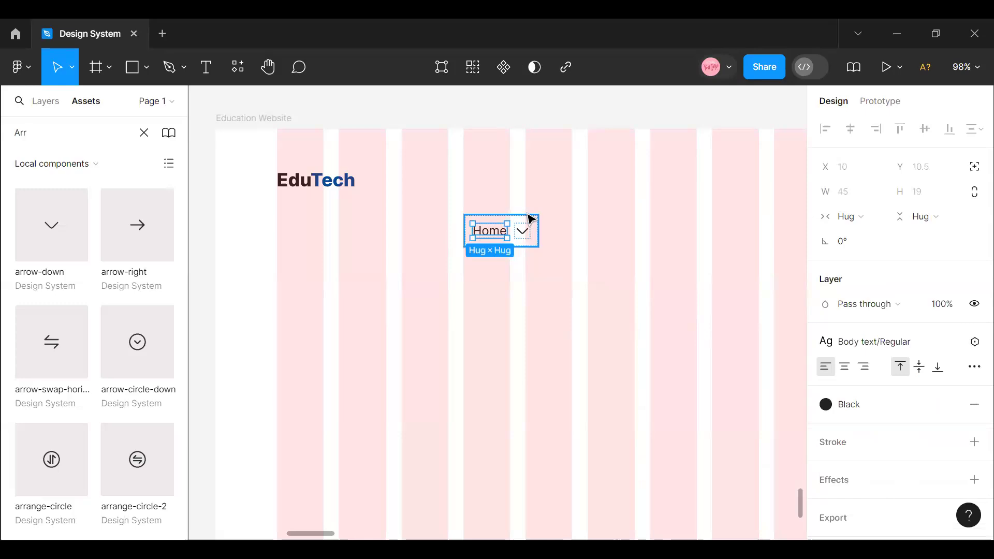
click(528, 216)
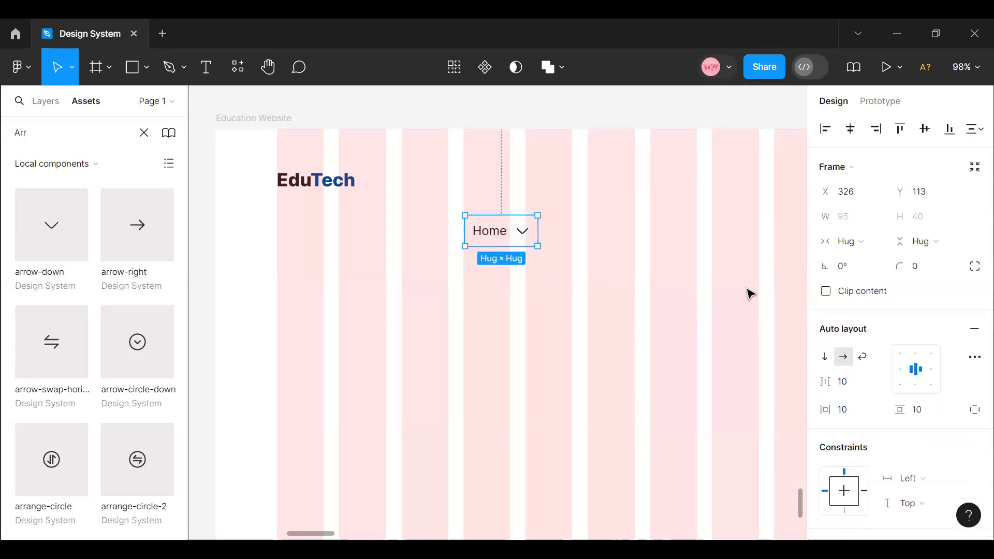
click(850, 388)
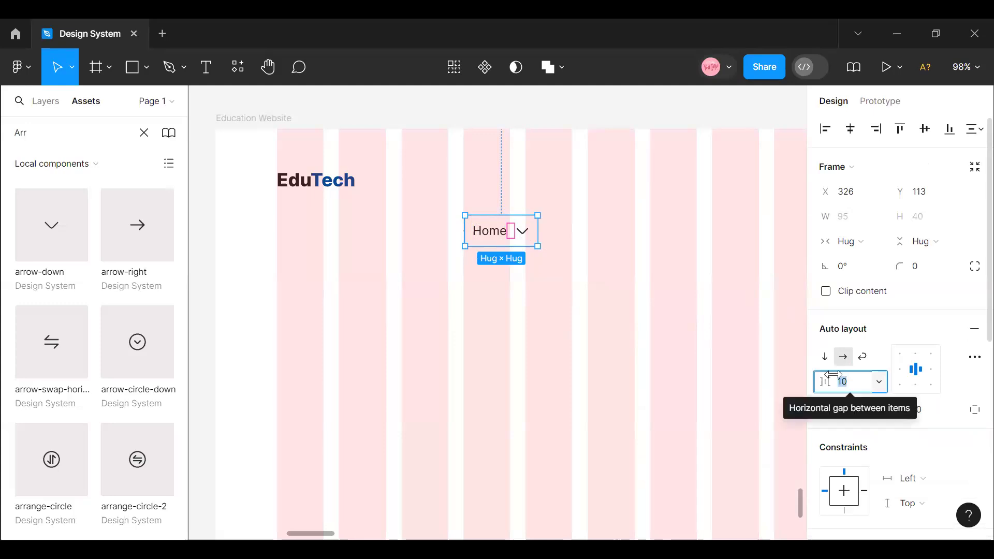
text(4)
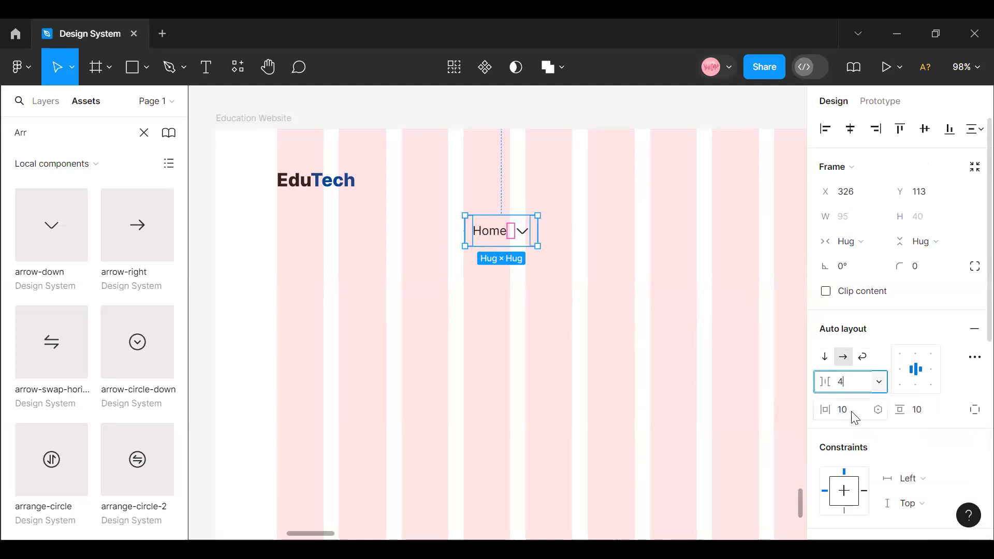
- Set the Home auto layout frame's horizontal padding to 8 and its vertical padding to 8
click(855, 418)
text(8)
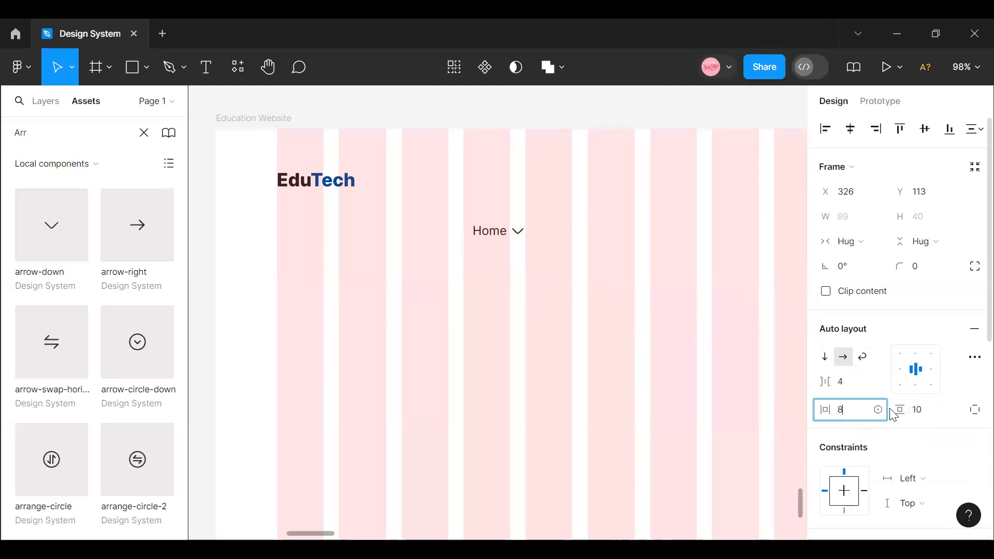
click(927, 411)
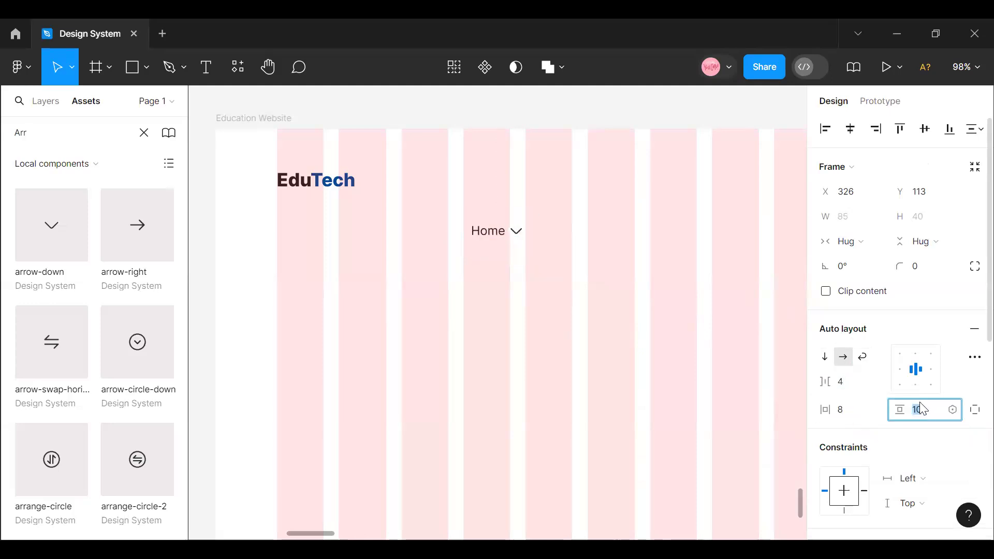
text(8)
key(Return)
click(444, 236)
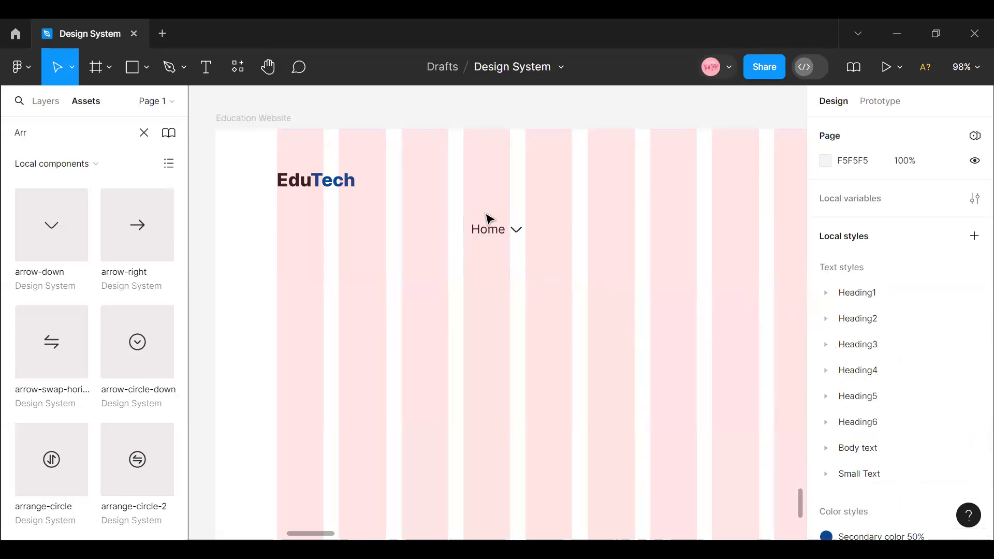
- Change the Home auto layout frame's content alignment to top center
click(488, 218)
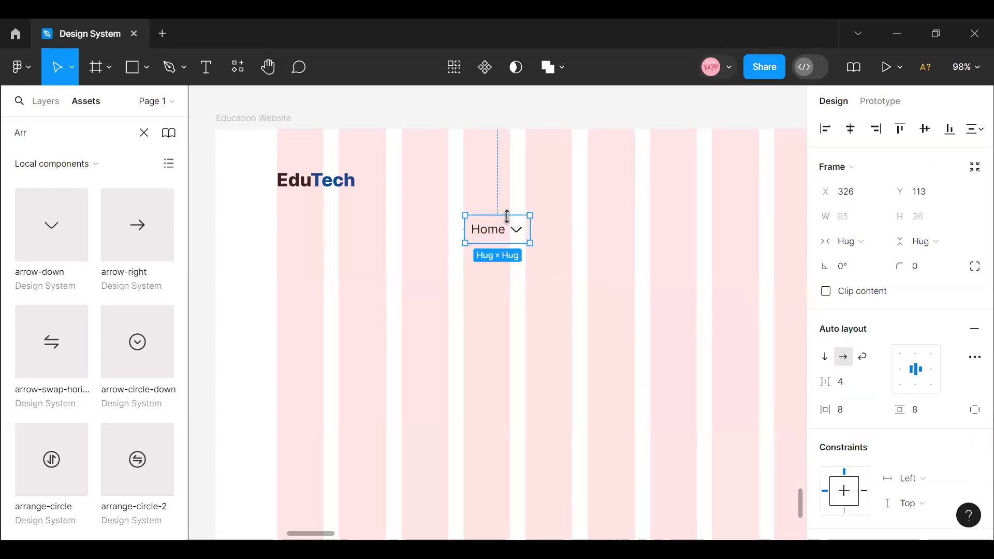
click(915, 385)
click(917, 357)
click(661, 348)
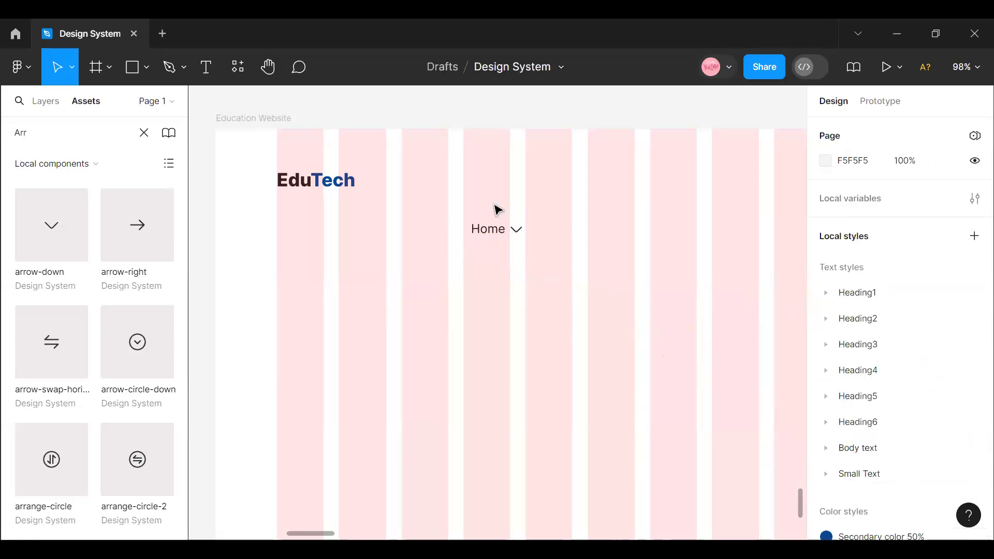
- Move the Home menu item frame up to about X 324, Y 67, roughly level with the EduTech logo
click(503, 228)
drag(492, 227, 500, 191)
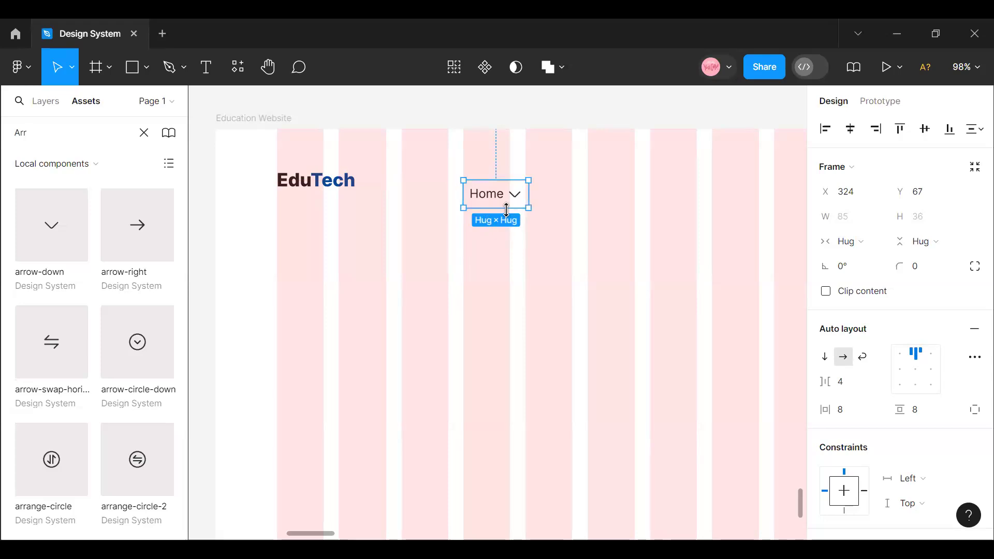
click(510, 228)
- Add a stroke to the Home menu item frame using the Foundation/Blue/Normal library color style
click(494, 206)
scroll(949, 357, down, 6)
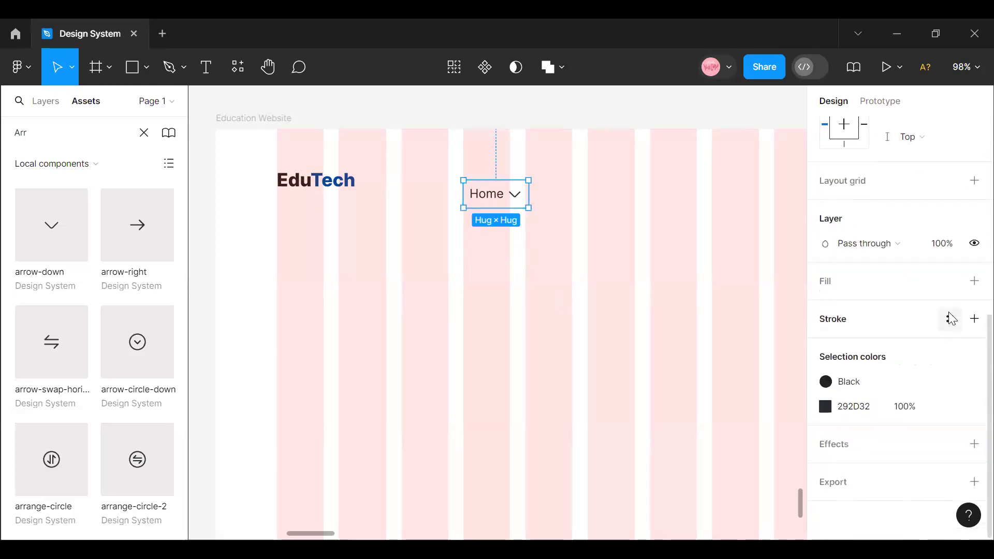
click(950, 319)
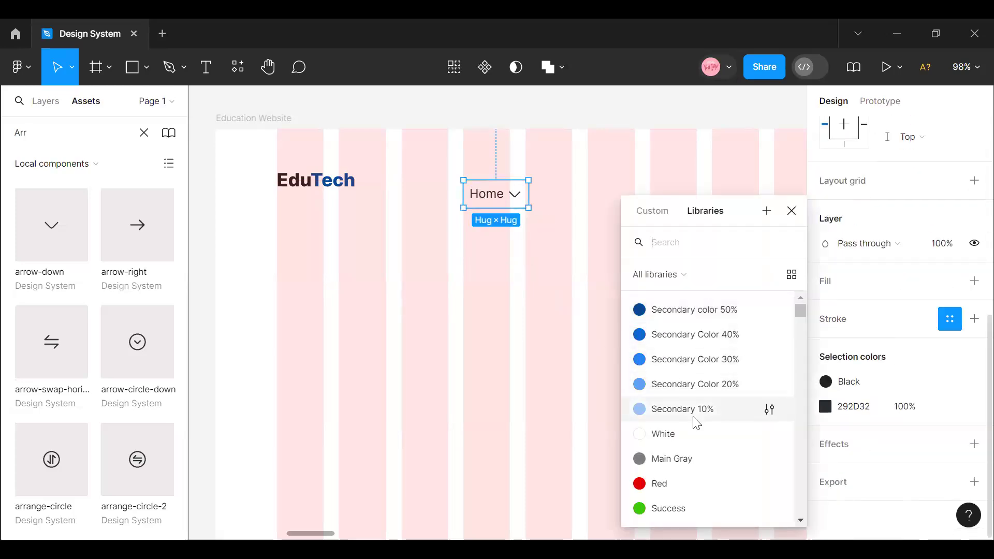
scroll(699, 466, down, 5)
scroll(703, 485, down, 3)
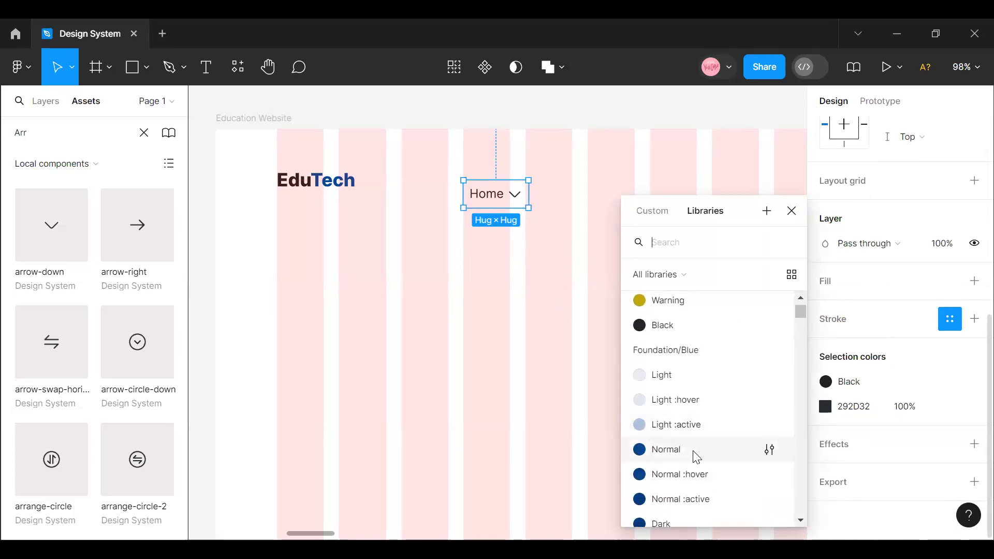
click(697, 457)
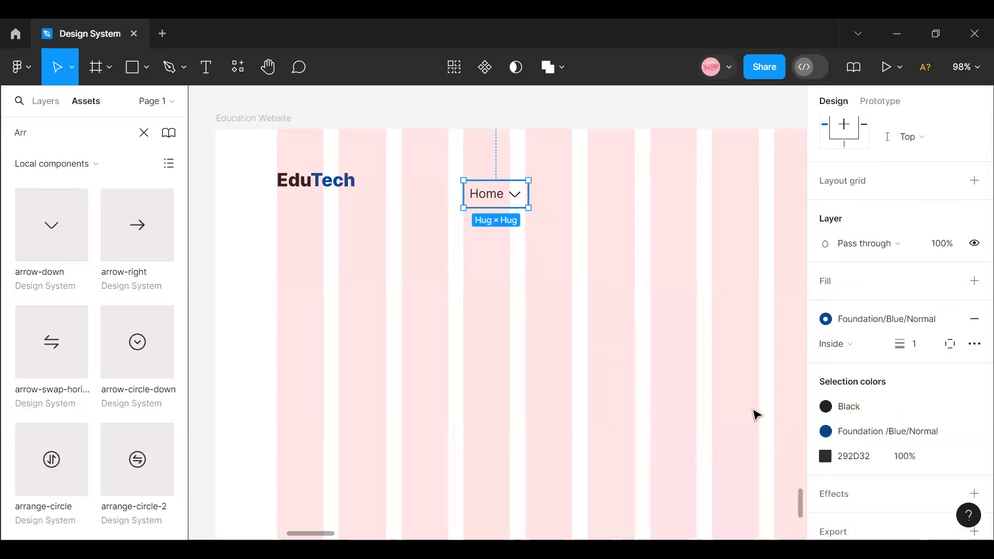
- Restrict the Home menu item frame's stroke to its bottom side only
click(946, 346)
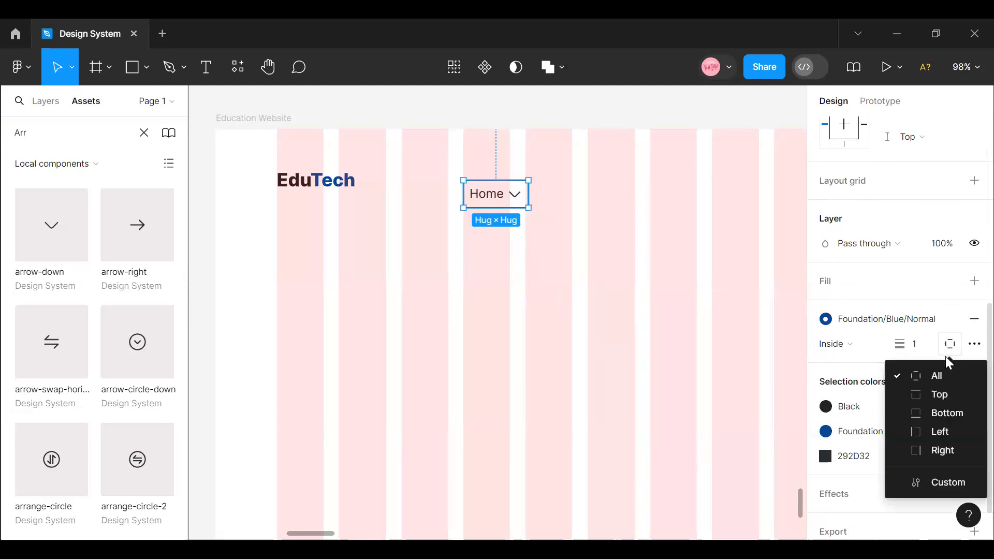
click(949, 413)
click(501, 224)
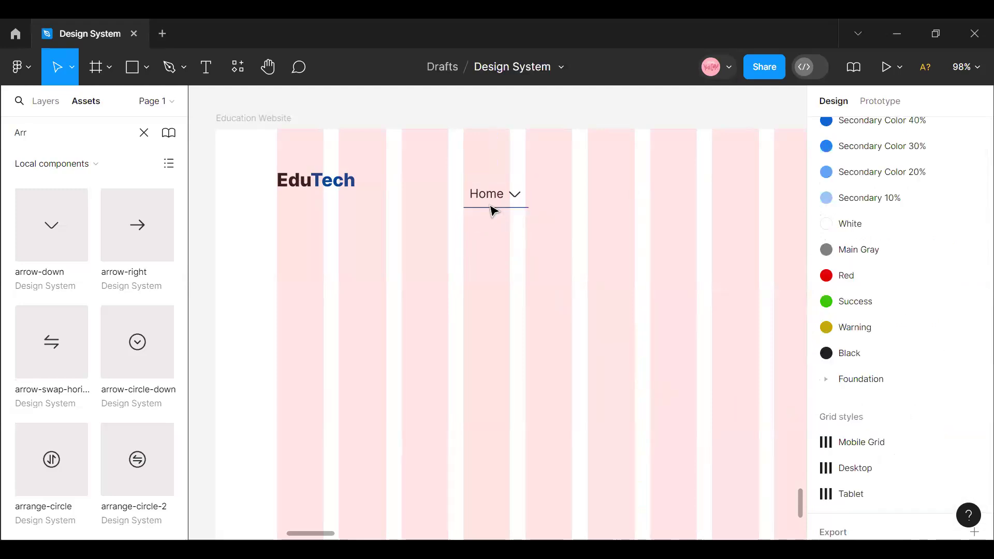
- Replace the 292D32 selection color in the Home menu item with the Black library color style
click(493, 210)
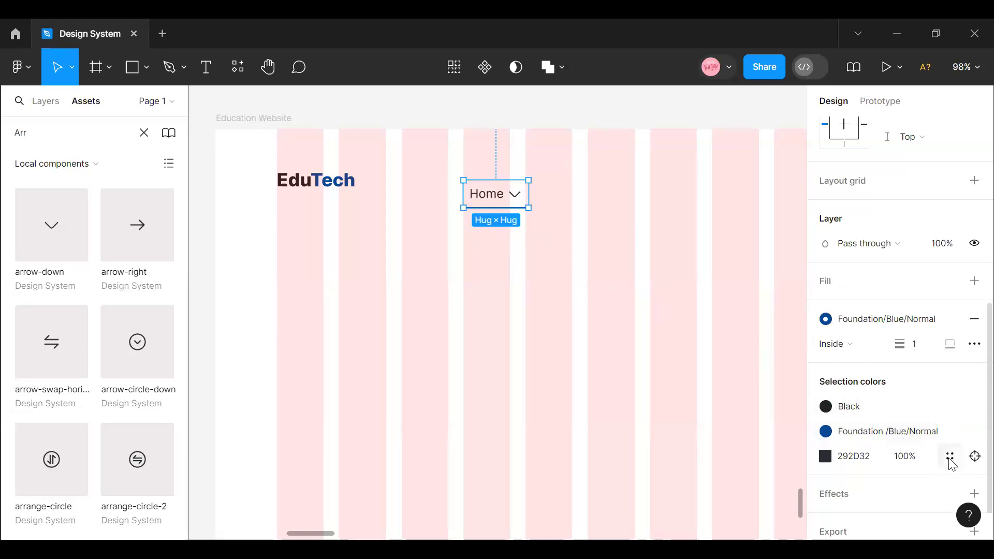
click(950, 457)
scroll(687, 423, down, 5)
scroll(697, 473, up, 1)
scroll(697, 473, up, 6)
scroll(694, 456, down, 3)
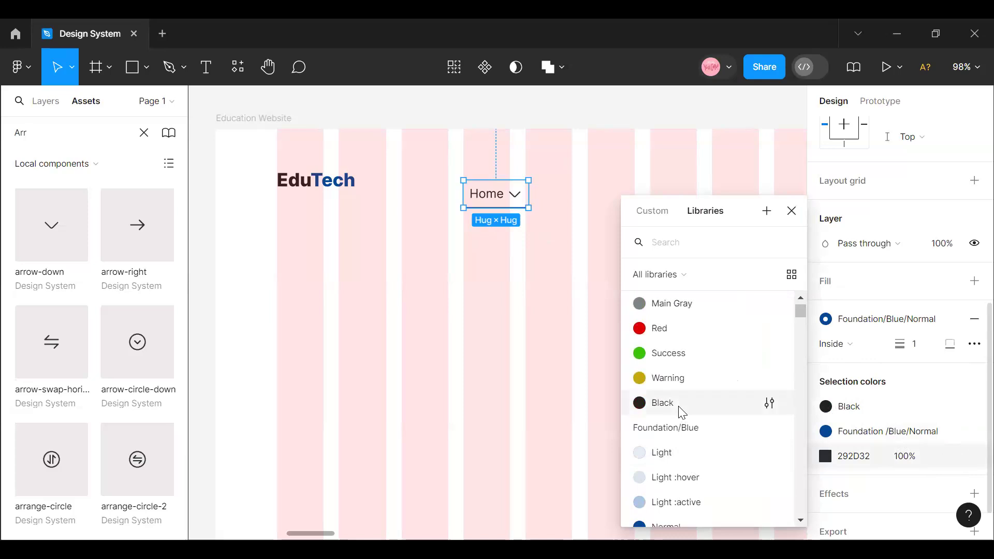
click(683, 412)
click(668, 404)
click(468, 195)
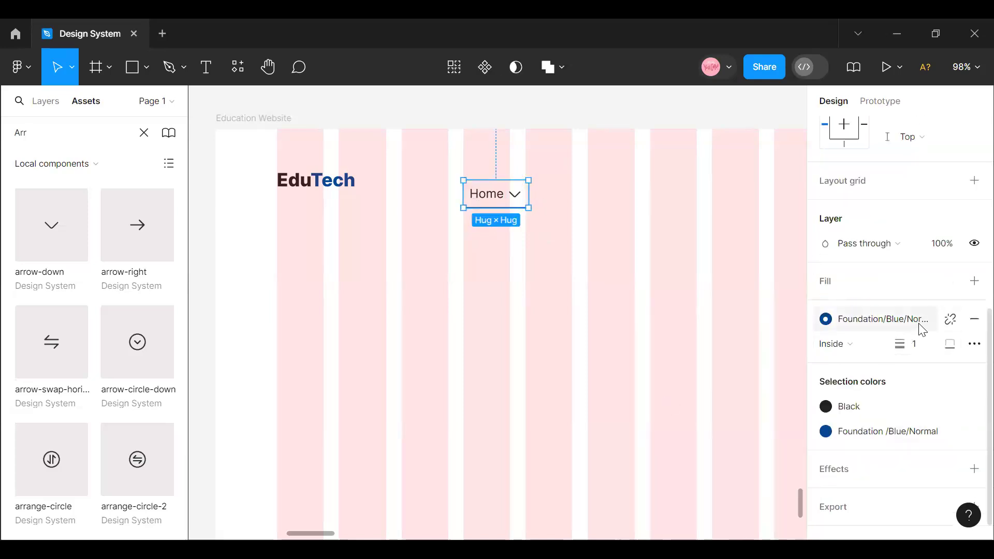
click(606, 264)
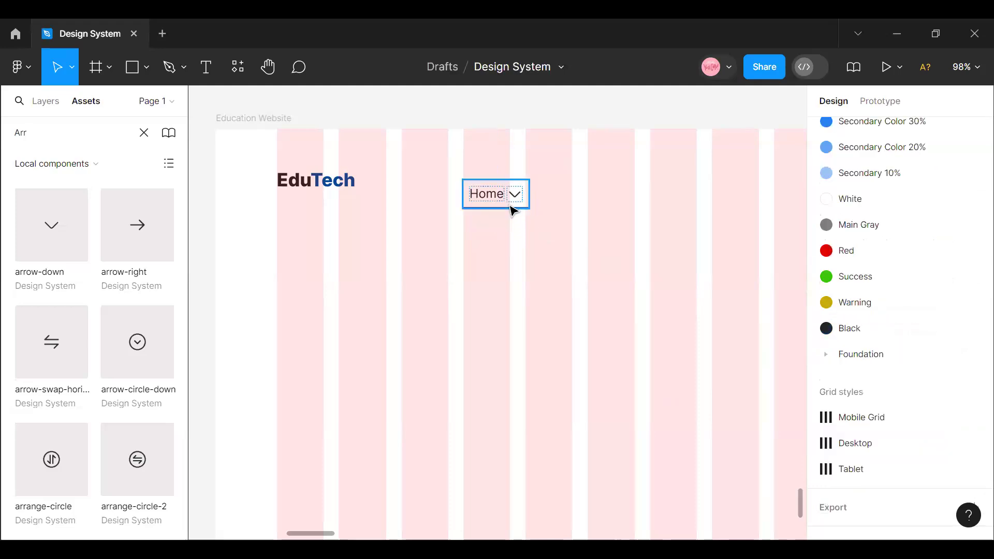
- Turn the underlined Home menu item frame into a component and undo the extra variant added to it
click(511, 209)
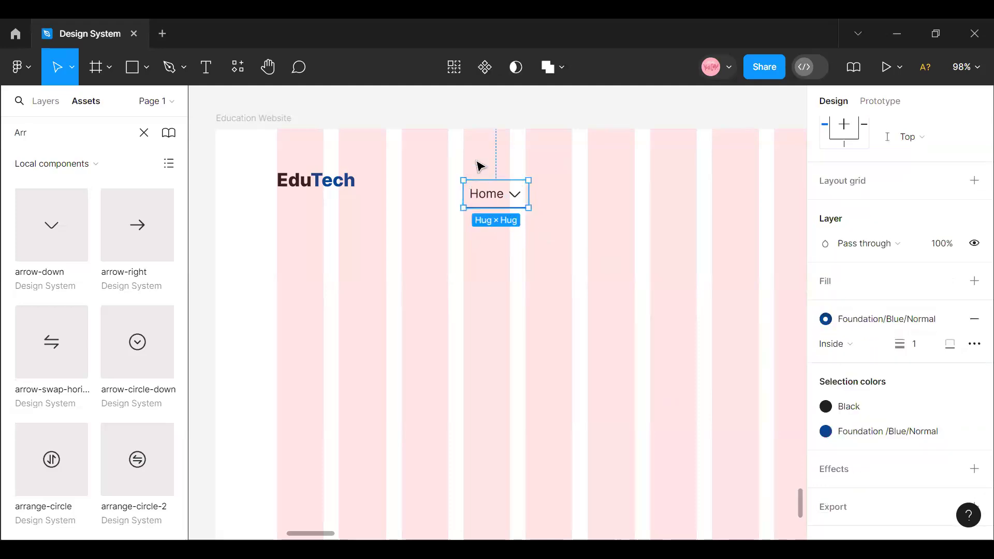
click(485, 67)
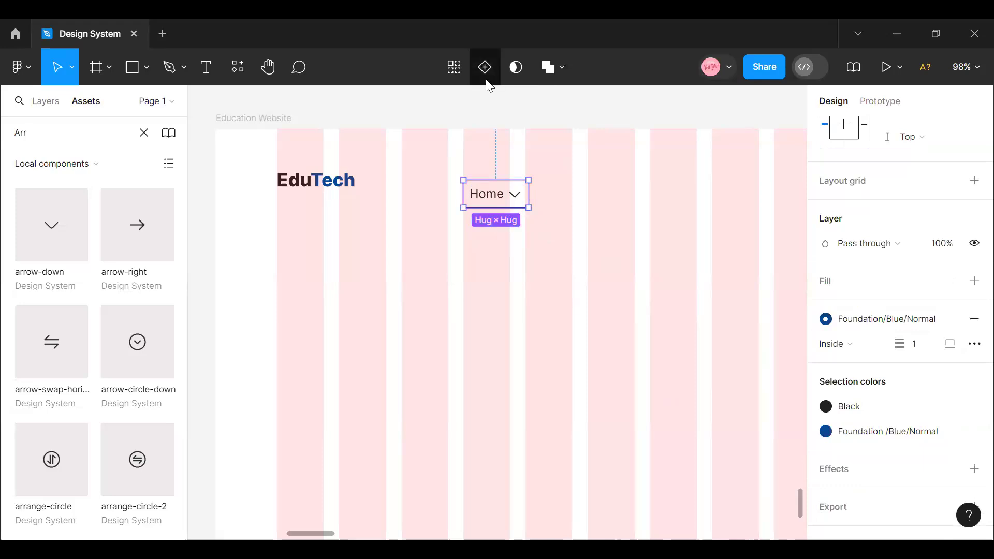
click(485, 68)
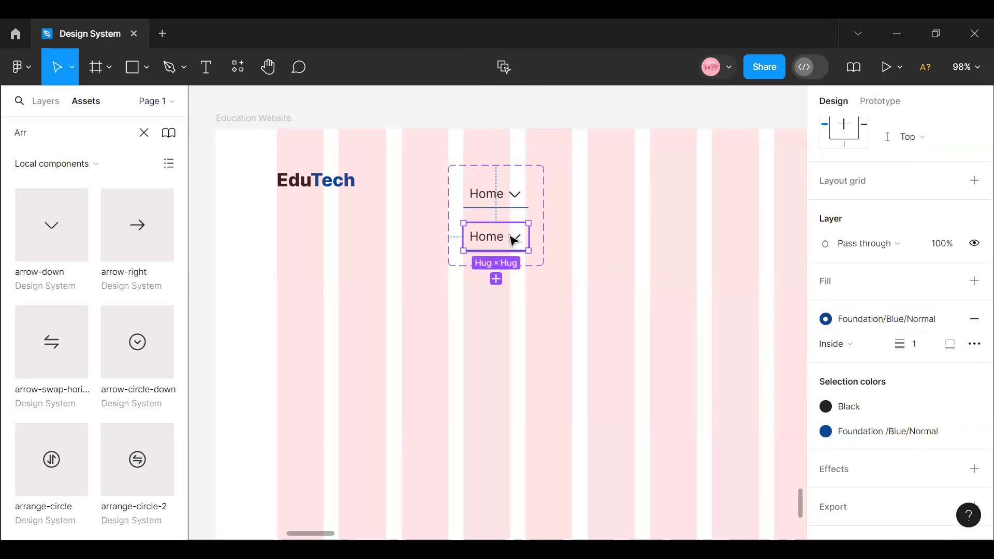
key(ctrl+z)
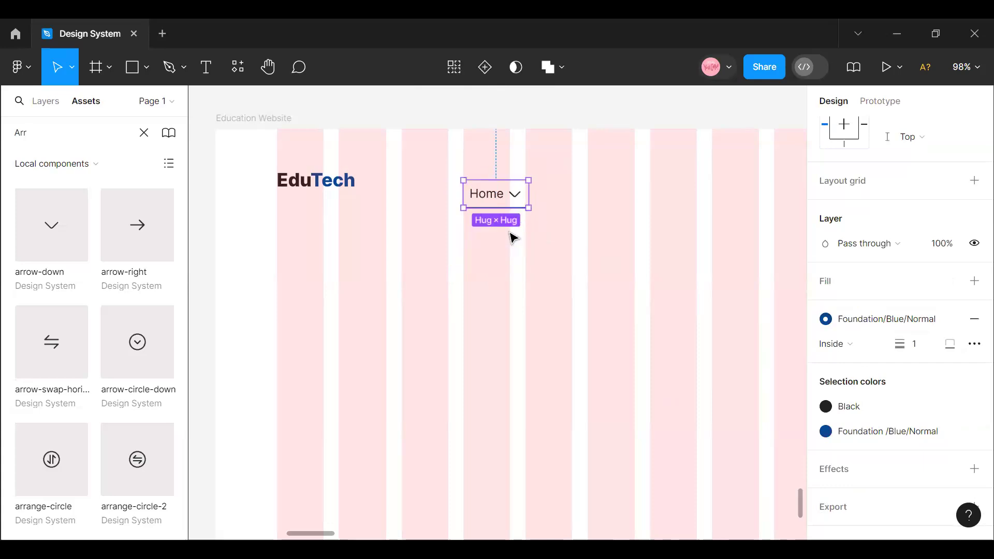
- Create an instance swap property named Instance for the arrow icon in the Home component, with arrow-down as its value
click(502, 210)
click(503, 207)
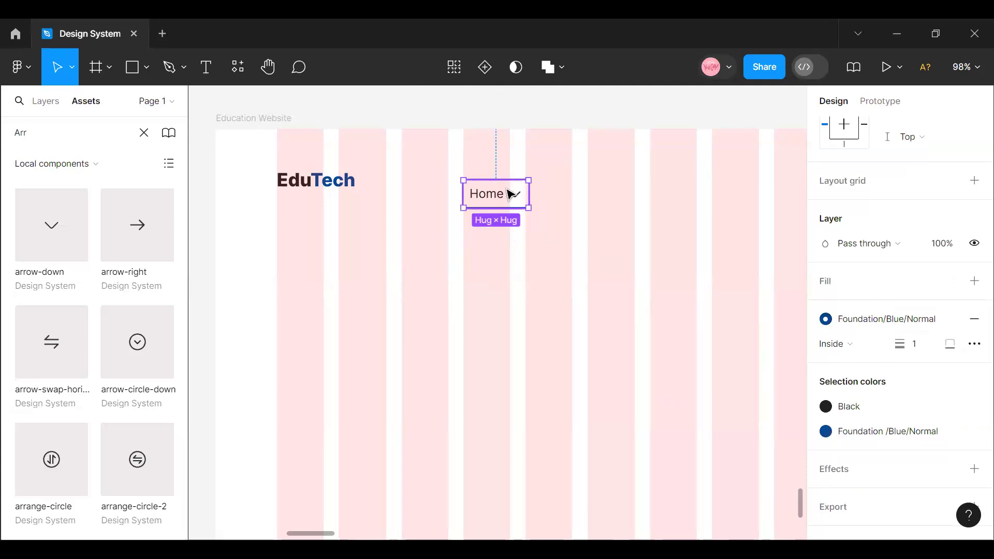
click(521, 200)
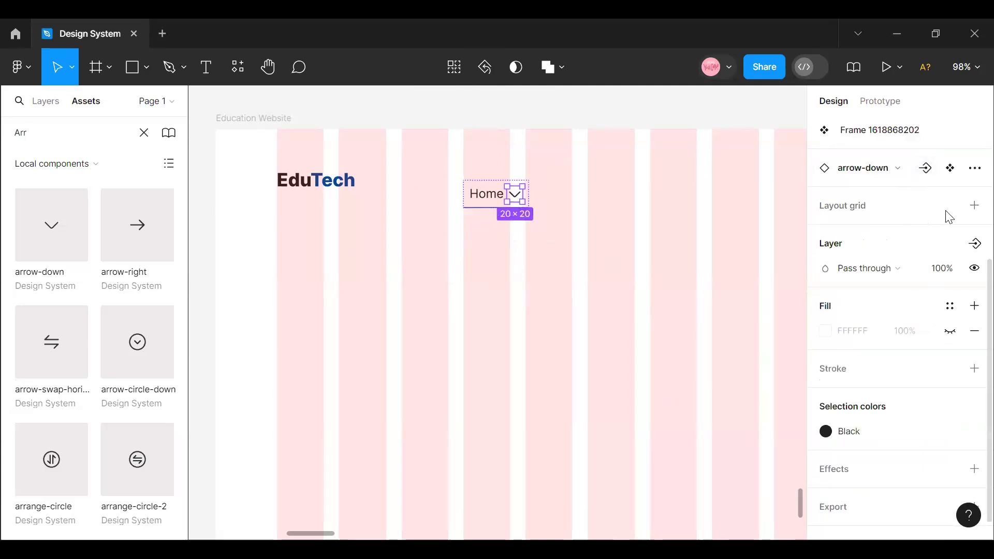
click(906, 170)
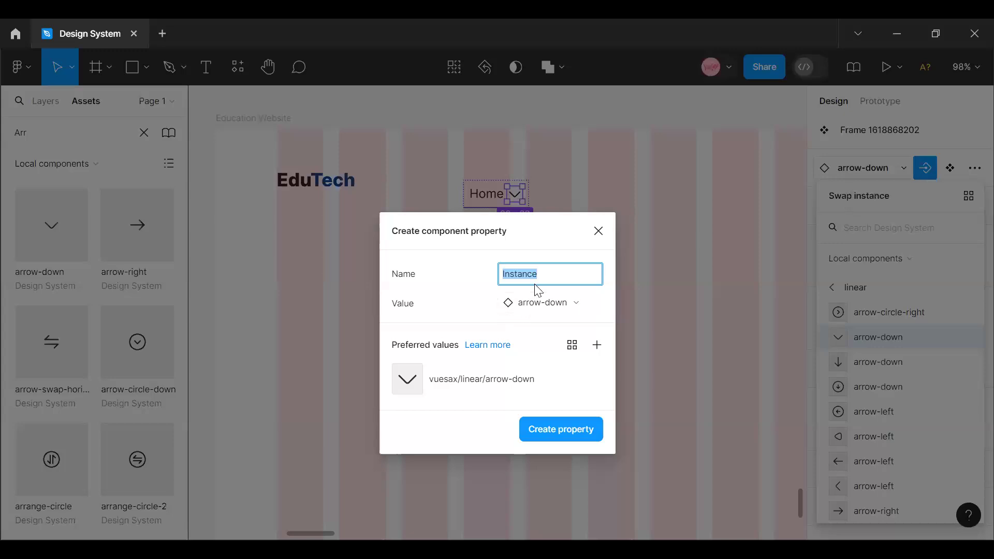
click(570, 430)
click(523, 321)
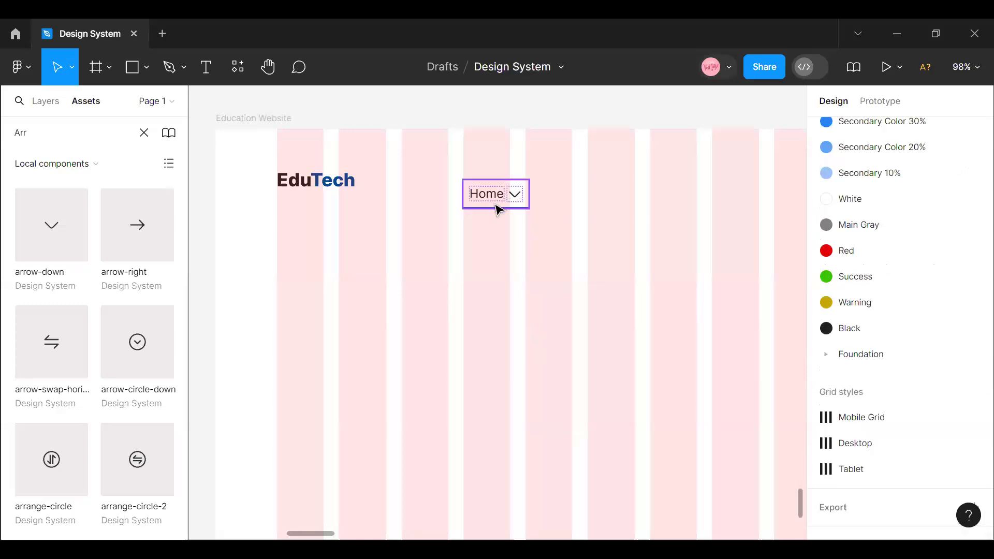
- Create a visibility component property for the Home component's arrow-down icon with the default value False, keeping the suggested name
click(497, 200)
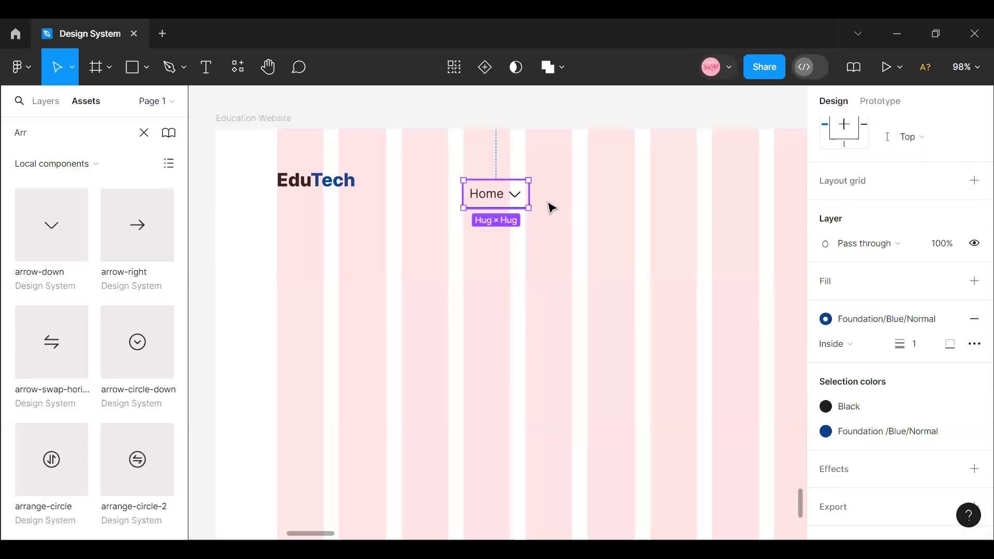
double_click(515, 199)
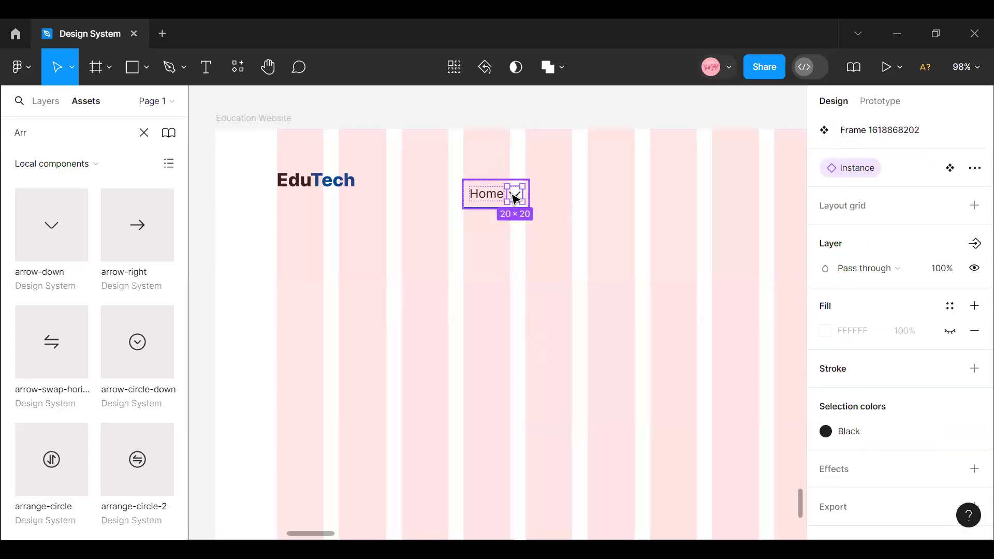
click(975, 243)
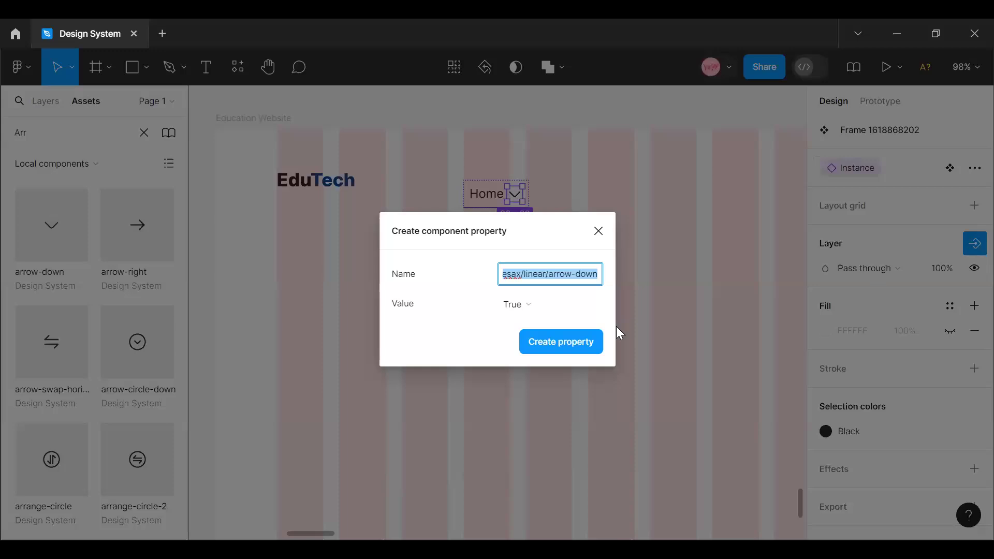
click(591, 305)
click(565, 319)
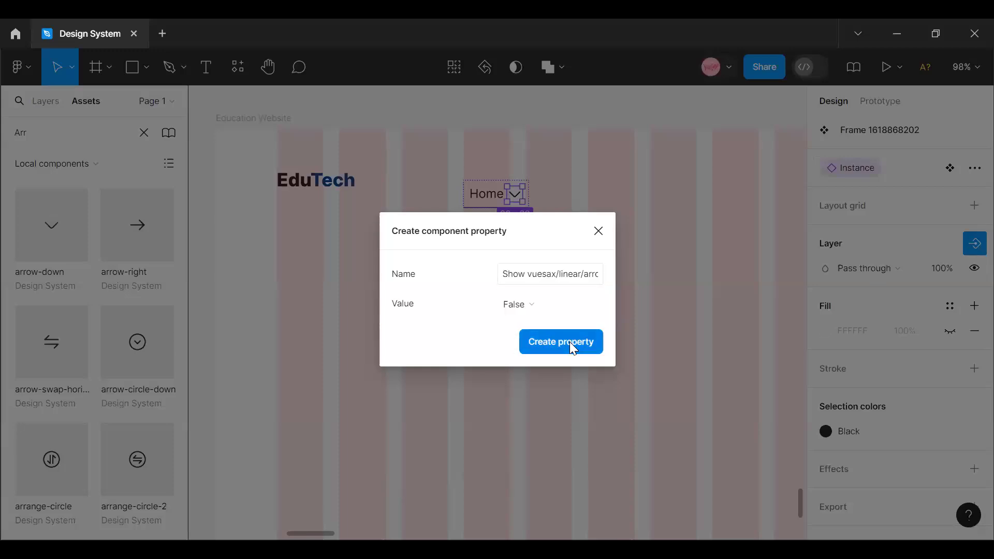
click(569, 342)
click(518, 259)
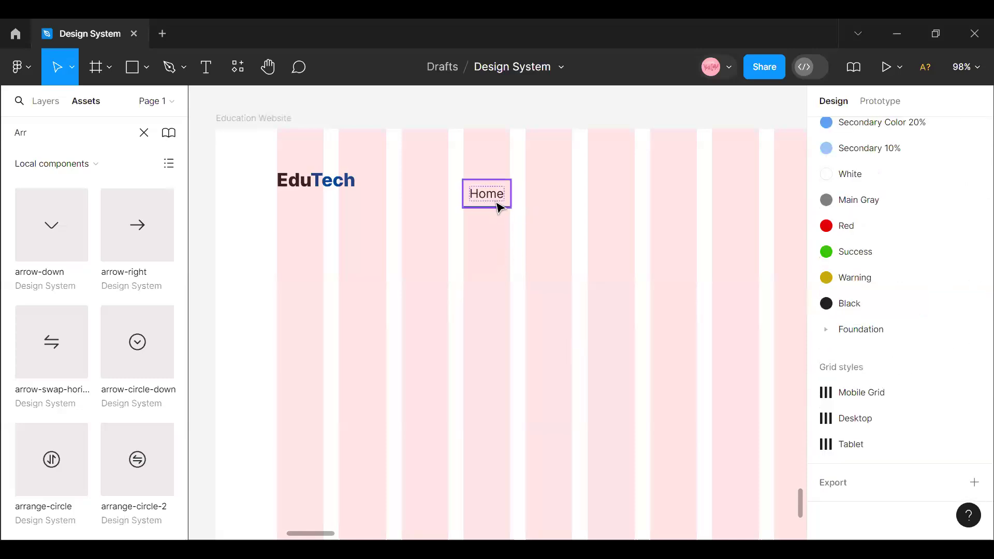
- Add a second variant to the Home component and rename its variant property to Navi Text
click(498, 206)
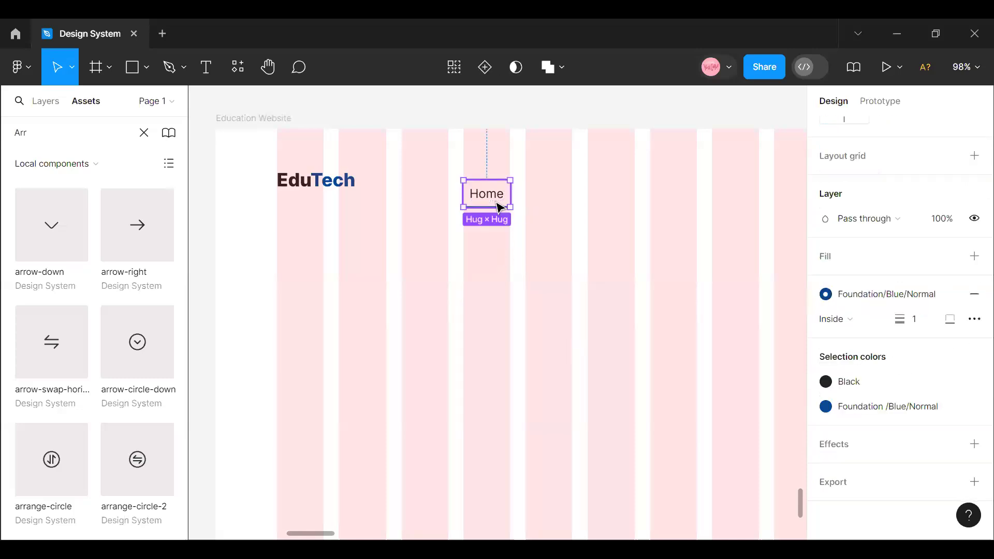
click(484, 67)
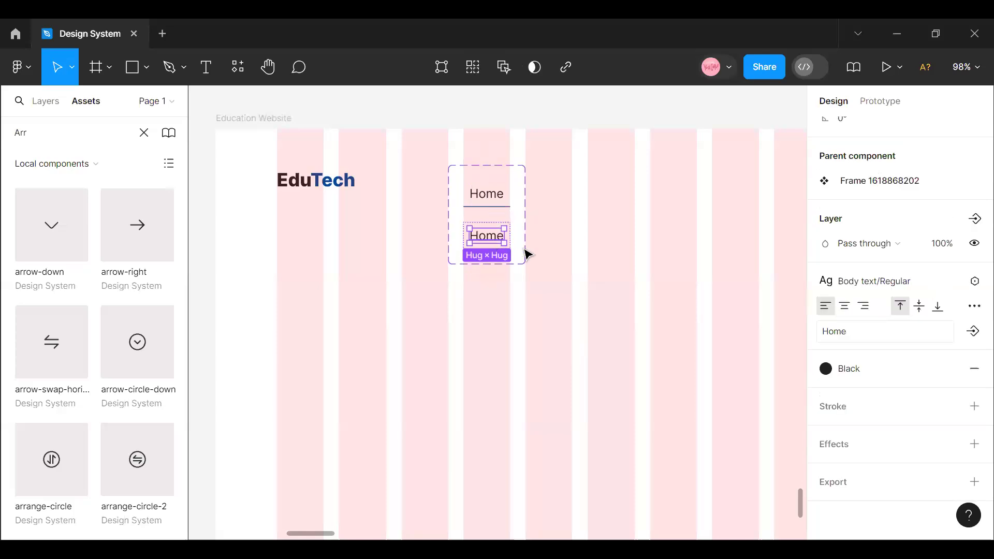
click(509, 199)
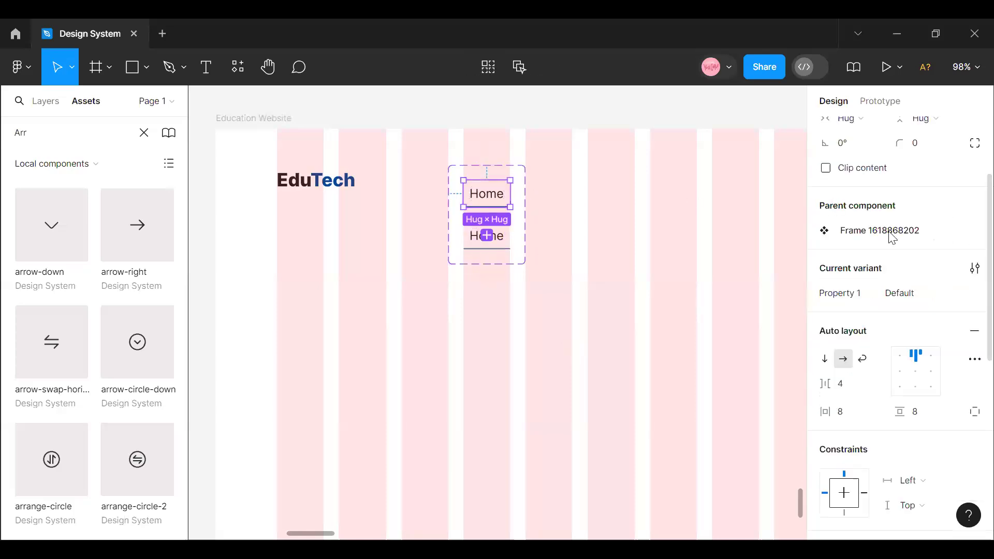
click(907, 296)
click(842, 296)
key(Return)
- Set the upper Home variant's Navi Text value to Active
click(921, 296)
text(Ac)
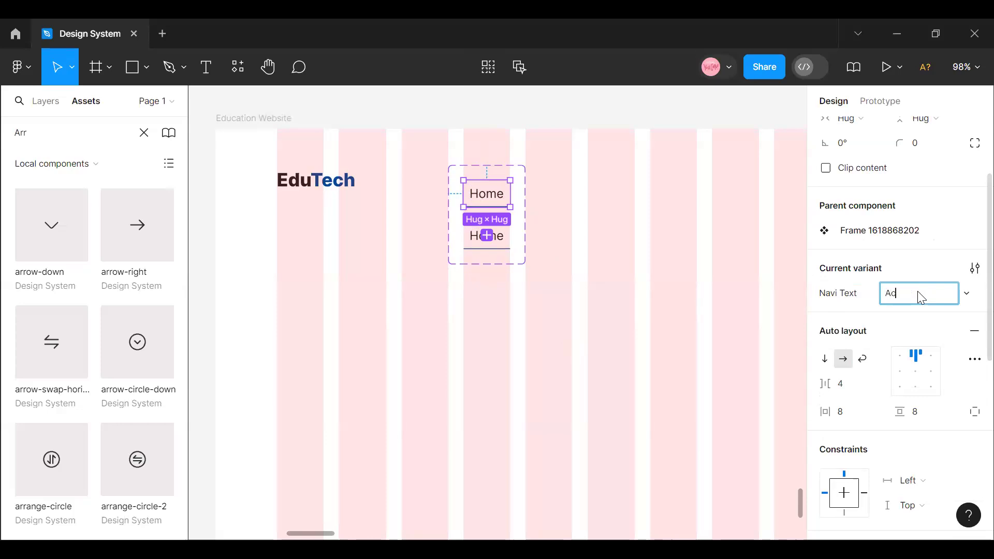
text(tive)
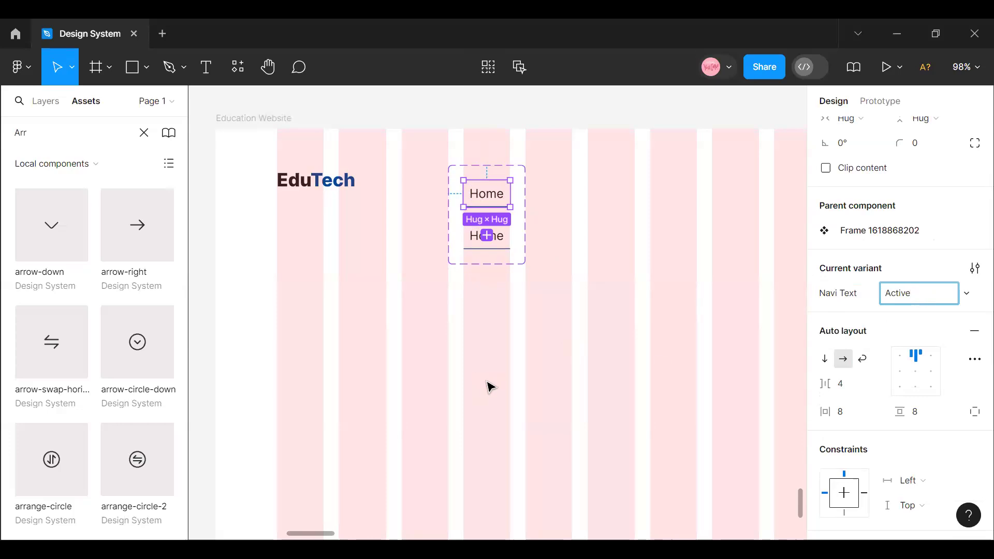
click(490, 402)
- Set the lower Home variant's Navi Text value to Default
click(502, 250)
click(502, 250)
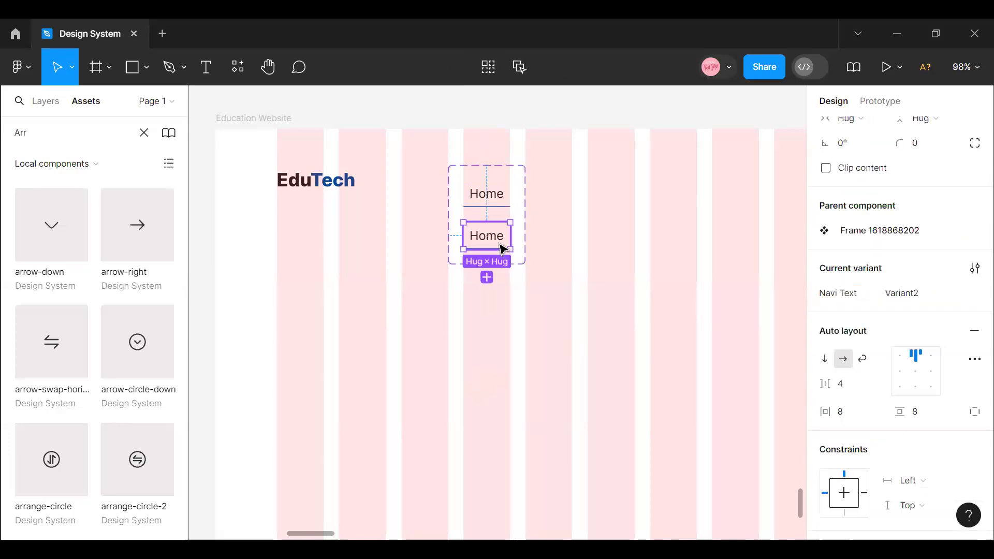
click(899, 294)
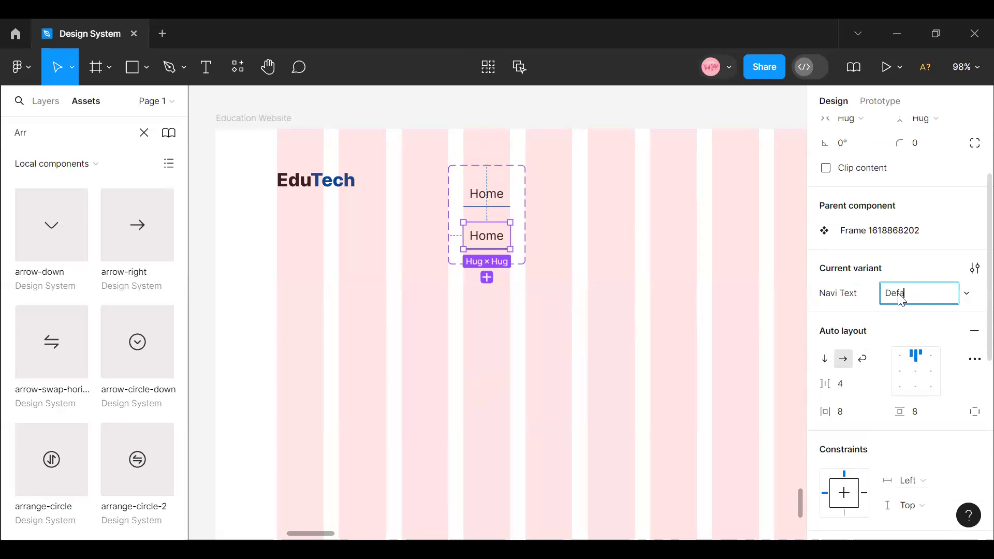
text(Default)
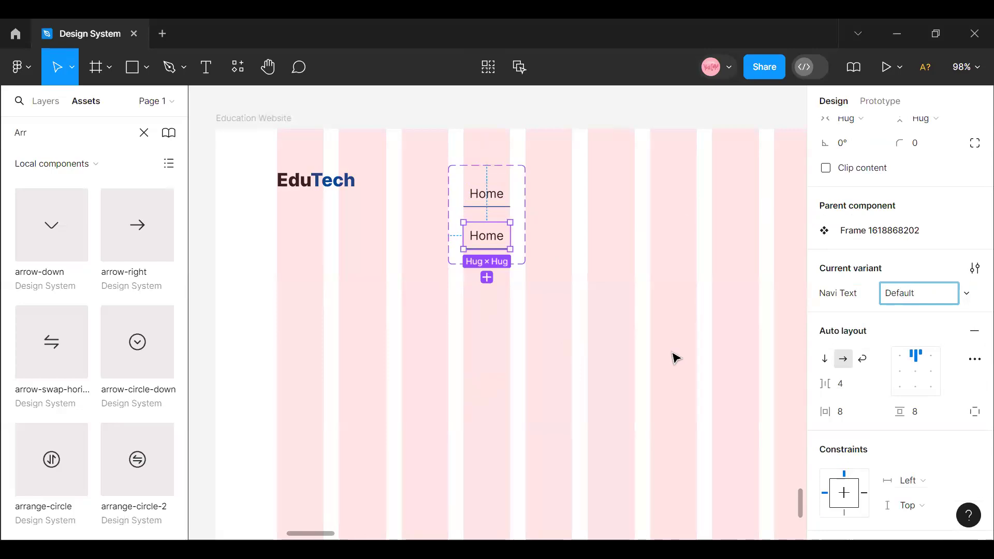
click(525, 302)
- Remove the blue stroke from the Default variant of the Home component
click(508, 248)
click(506, 248)
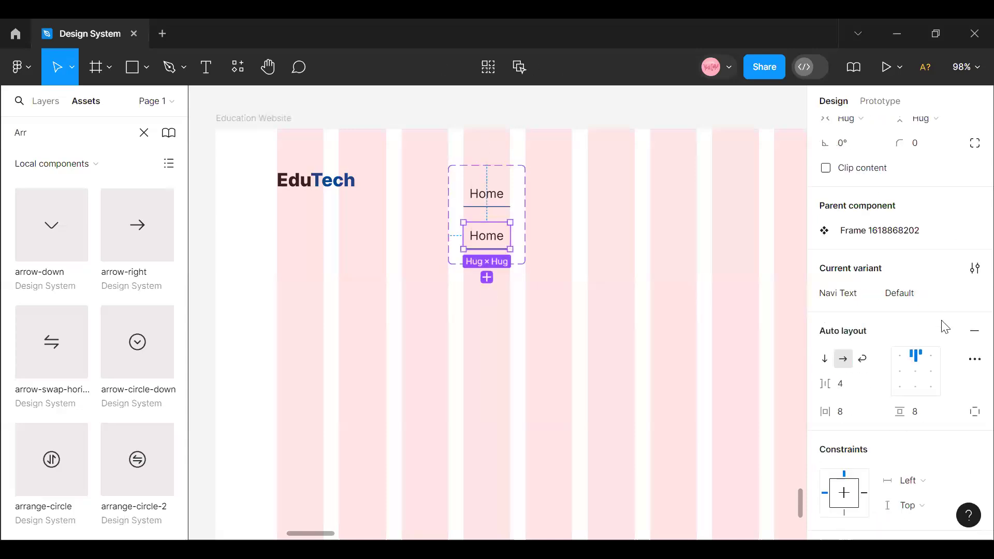
scroll(945, 363, down, 5)
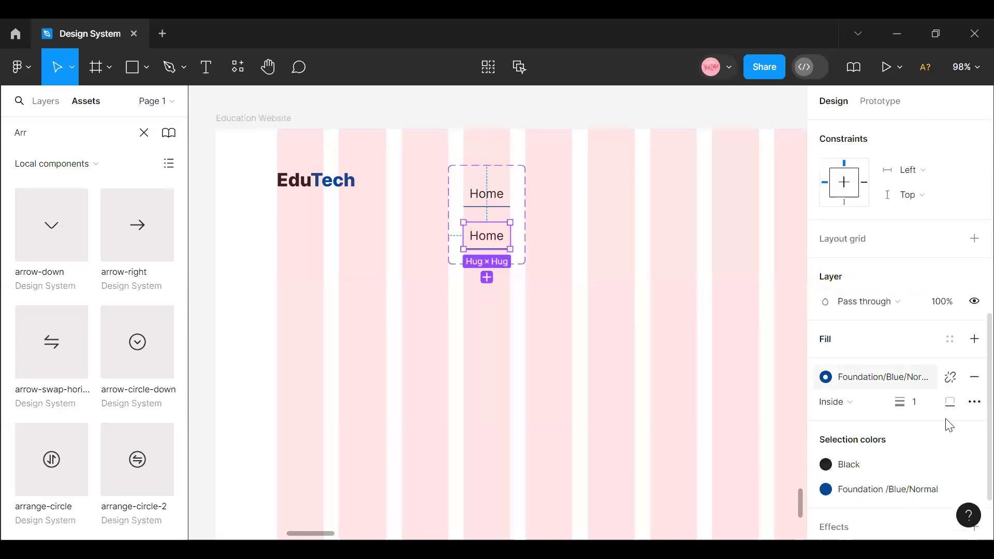
click(973, 383)
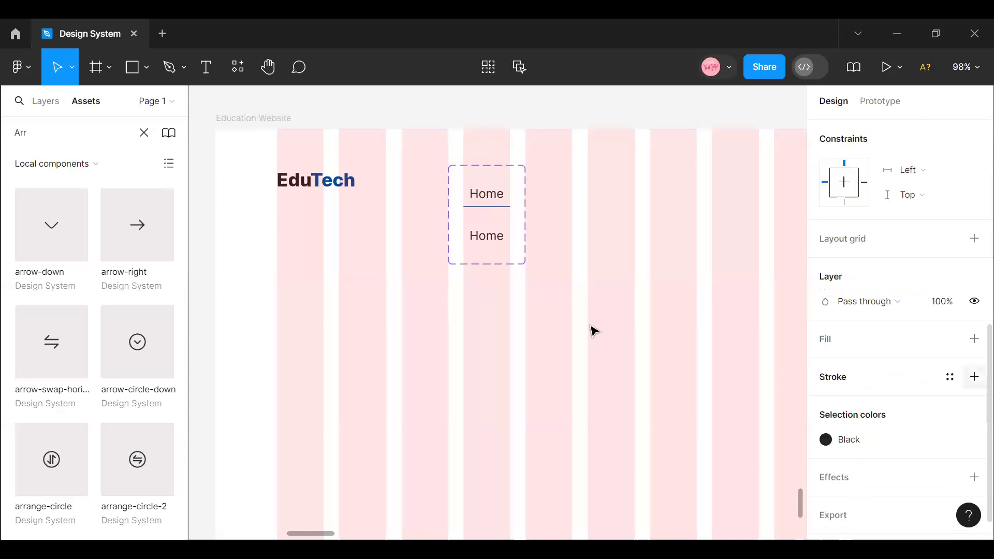
- Detach the Black colour style from the Default variant's Home text and set its fill opacity to 80%
double_click(500, 244)
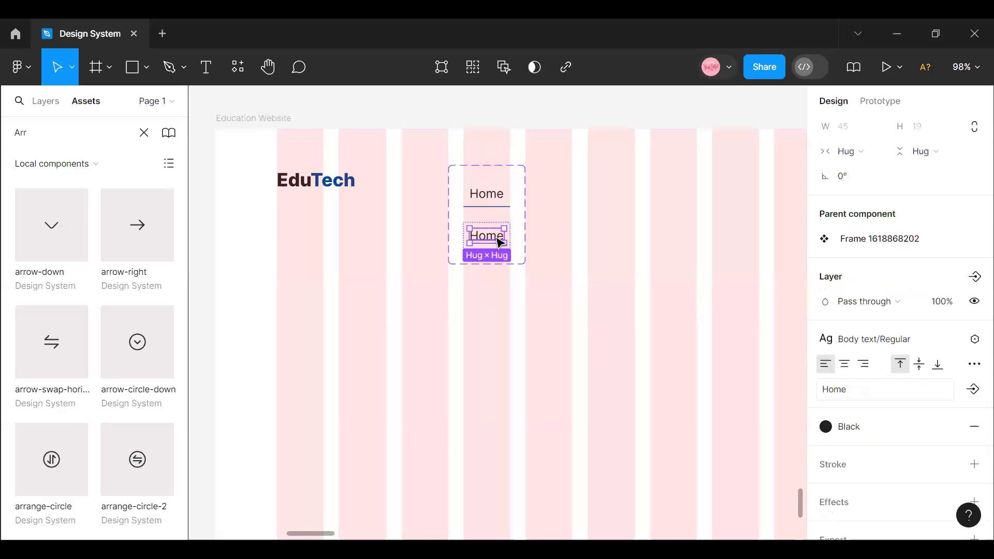
click(903, 432)
scroll(695, 449, down, 5)
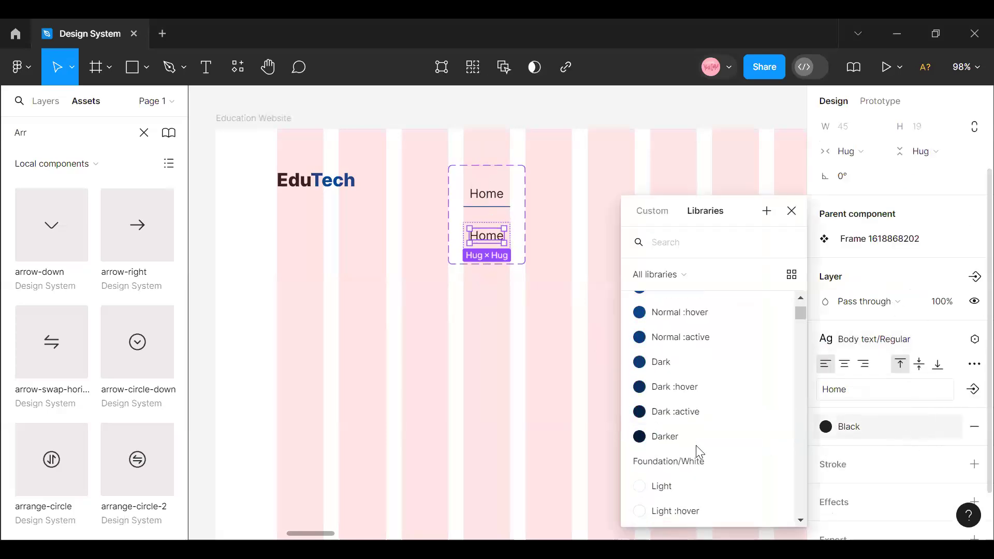
scroll(696, 445, down, 3)
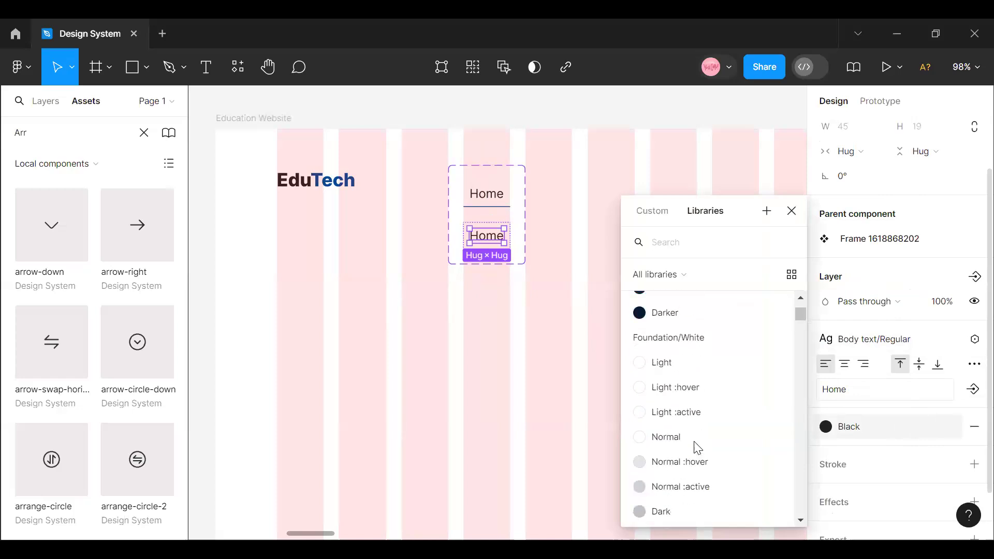
click(949, 426)
click(910, 454)
text(80)
key(Return)
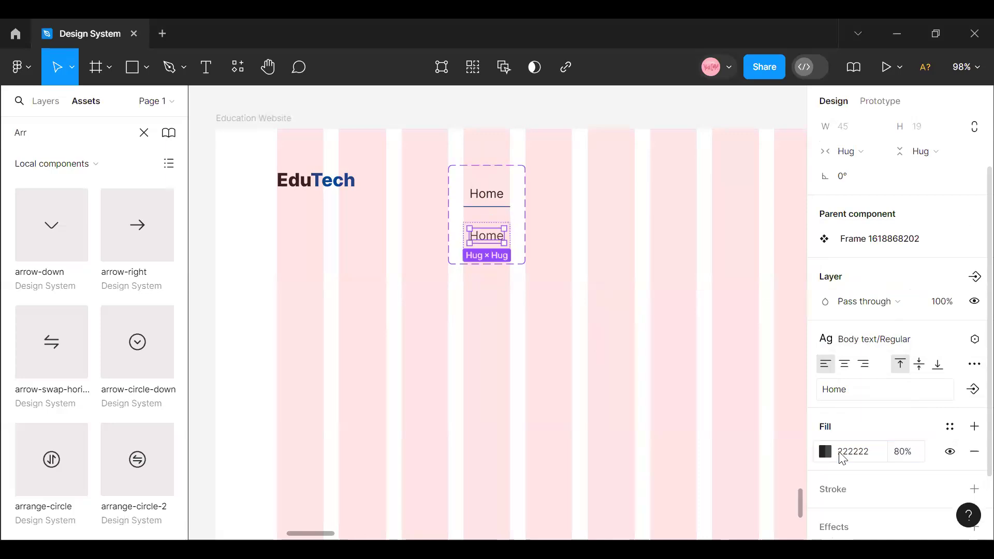
click(575, 405)
- Detach the text style from the Active variant's Home text and set its font weight to Medium
drag(487, 242, 497, 201)
double_click(497, 201)
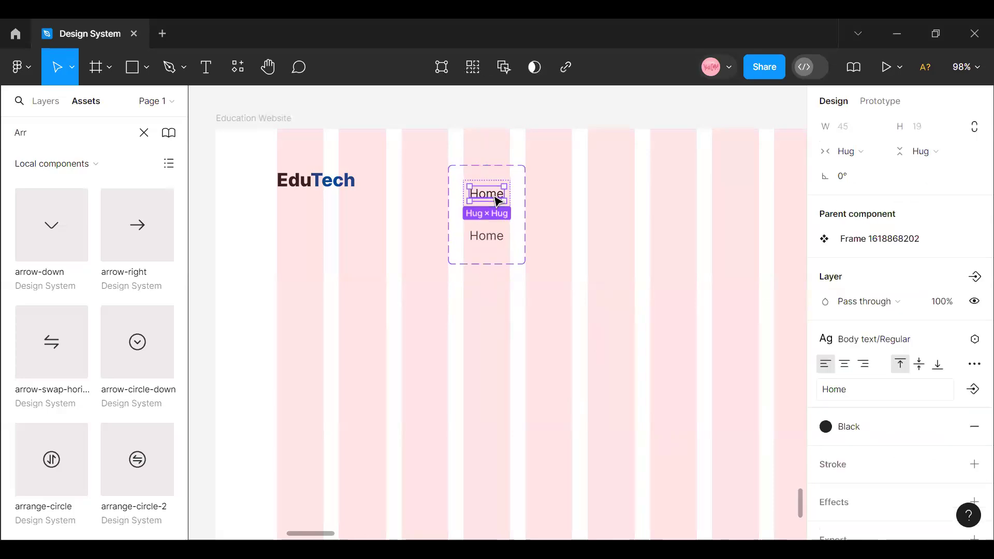
click(888, 351)
click(895, 402)
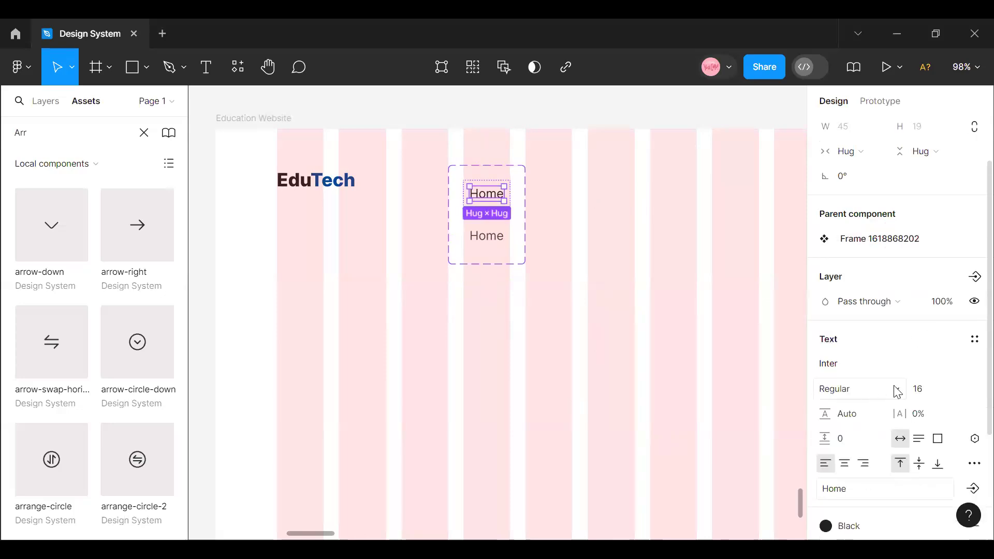
click(892, 389)
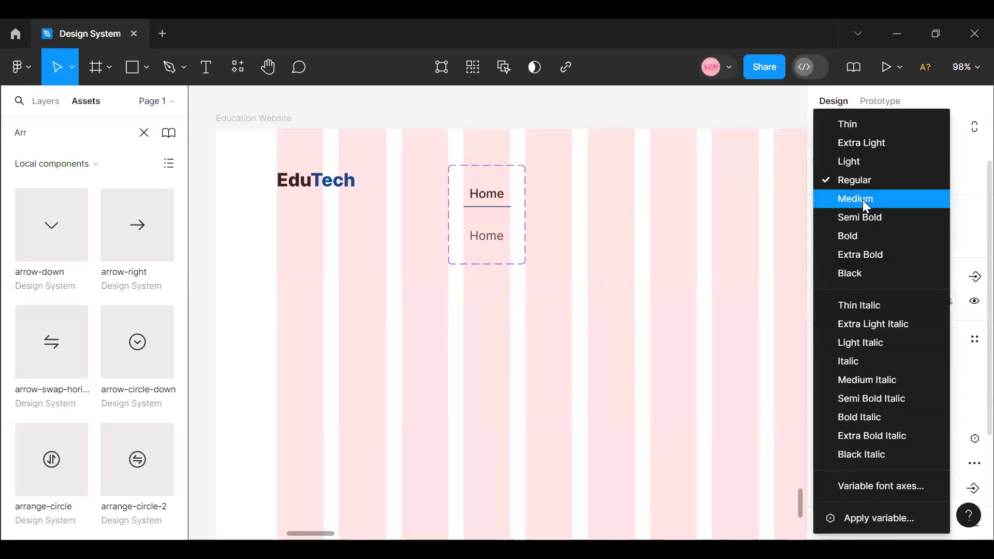
click(863, 200)
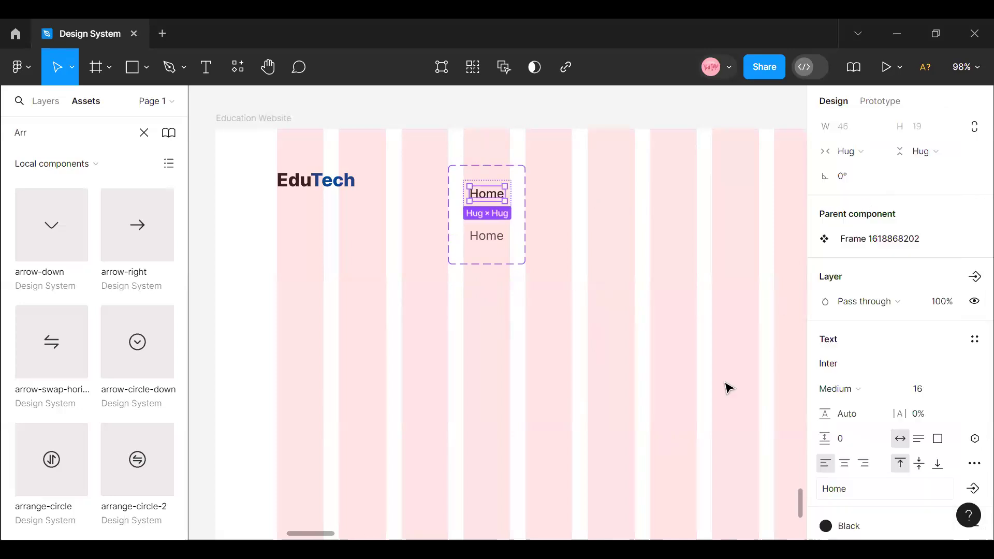
click(659, 384)
- Move the Home component set above the Education Website frame and place a copy of its Active variant beside the EduTech logo
drag(493, 259, 470, 169)
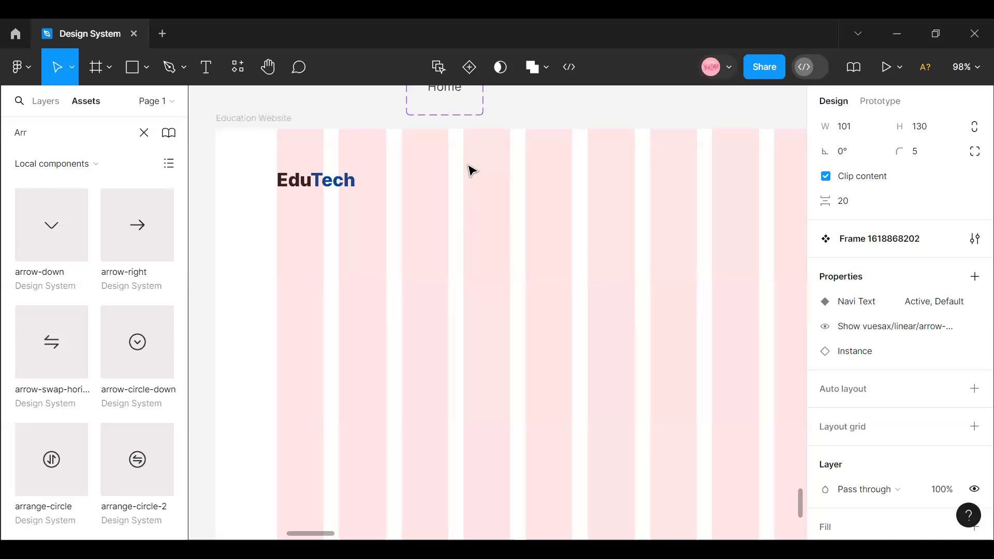
scroll(471, 171, up, 3)
click(424, 207)
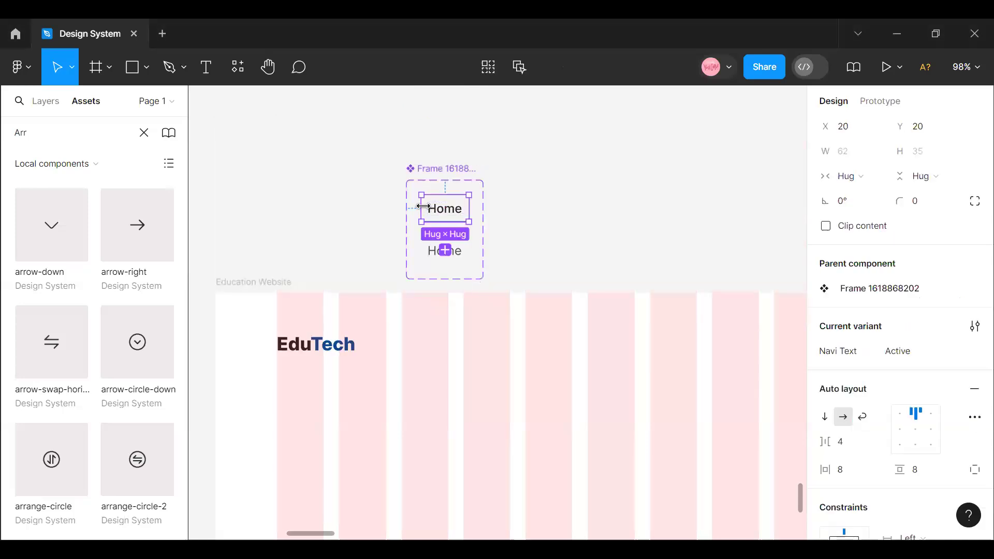
drag(436, 216, 415, 355)
- Duplicate the Home instance to its right and set the copy's Navi Text to Default
double_click(417, 352)
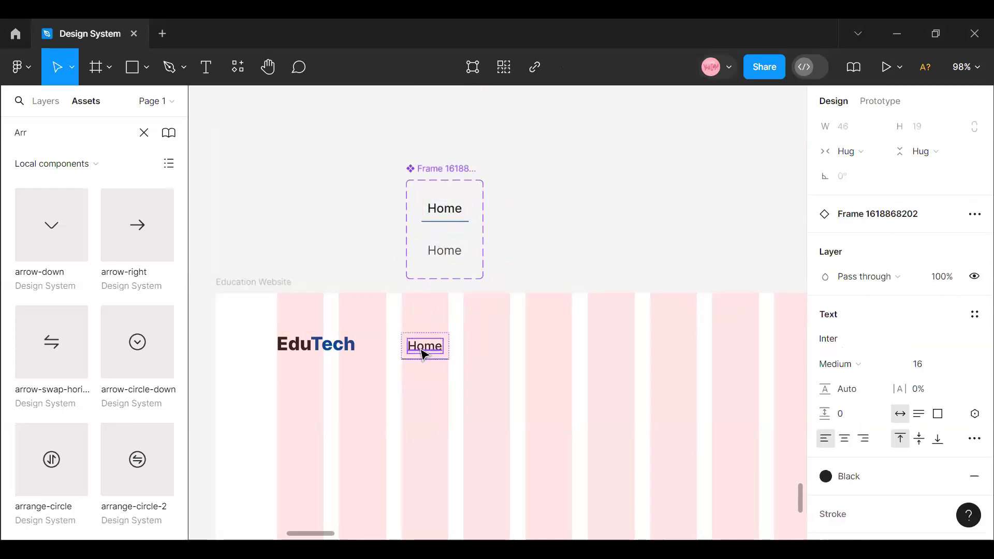
click(446, 362)
click(445, 363)
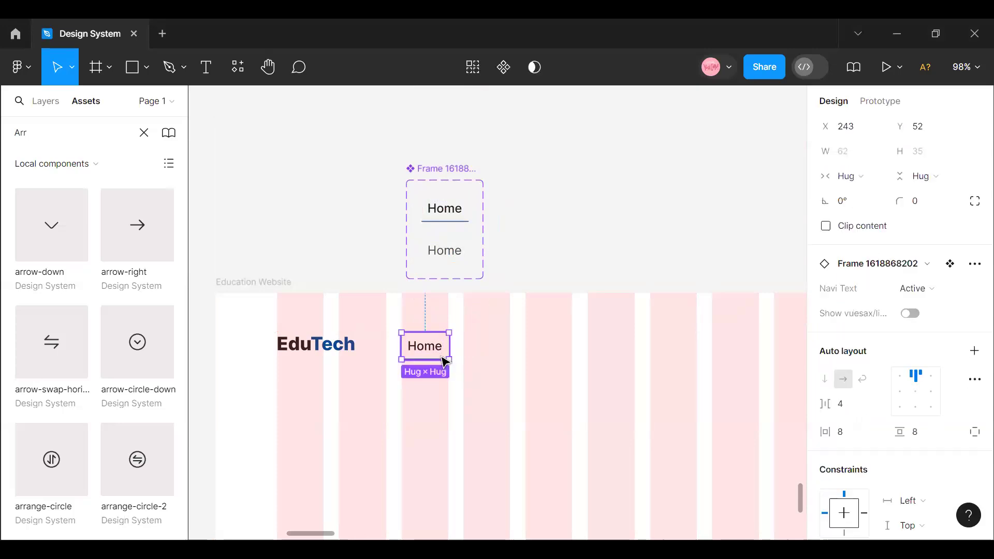
drag(439, 348, 506, 348)
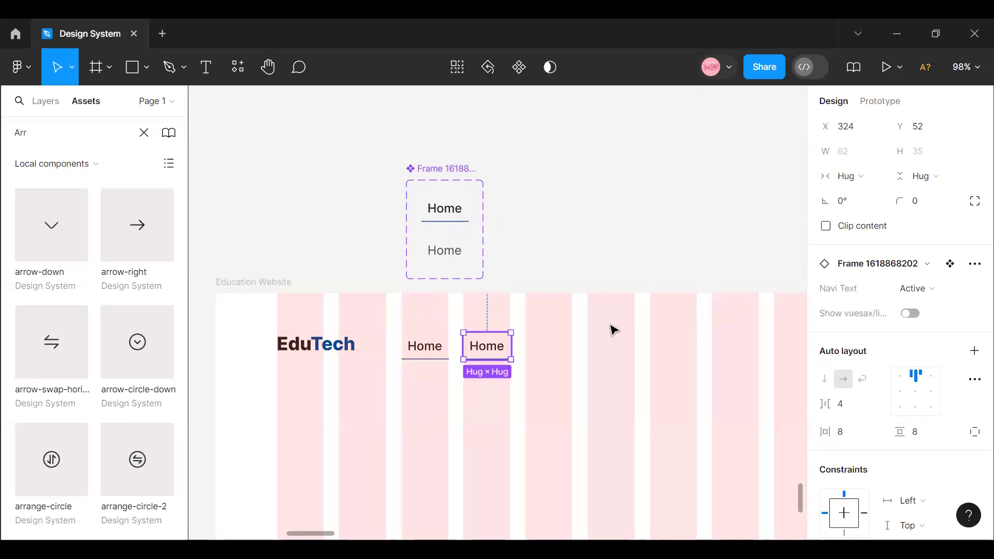
click(935, 299)
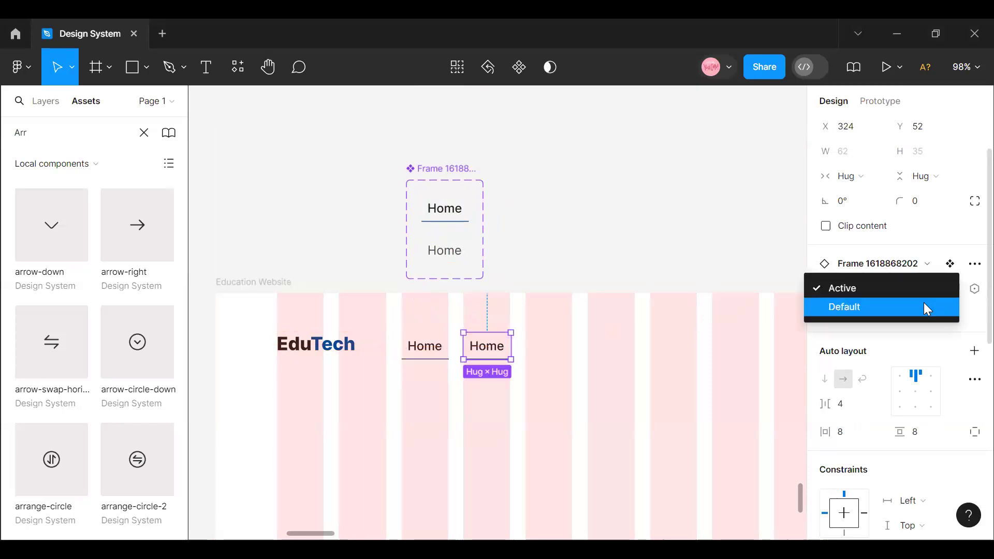
click(924, 304)
click(555, 384)
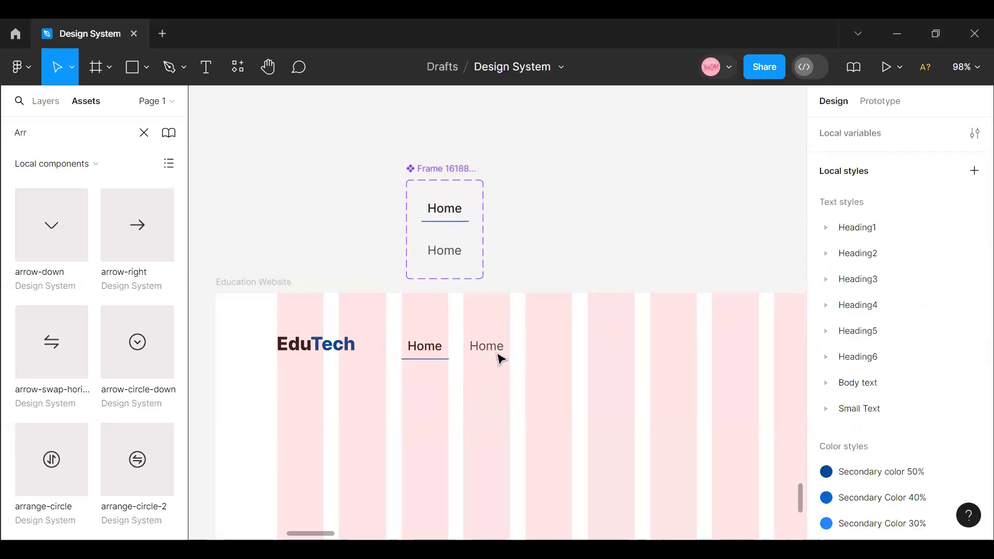
- Change the second menu item's text to Resources and shift the item slightly away from Home
double_click(489, 347)
double_click(489, 347)
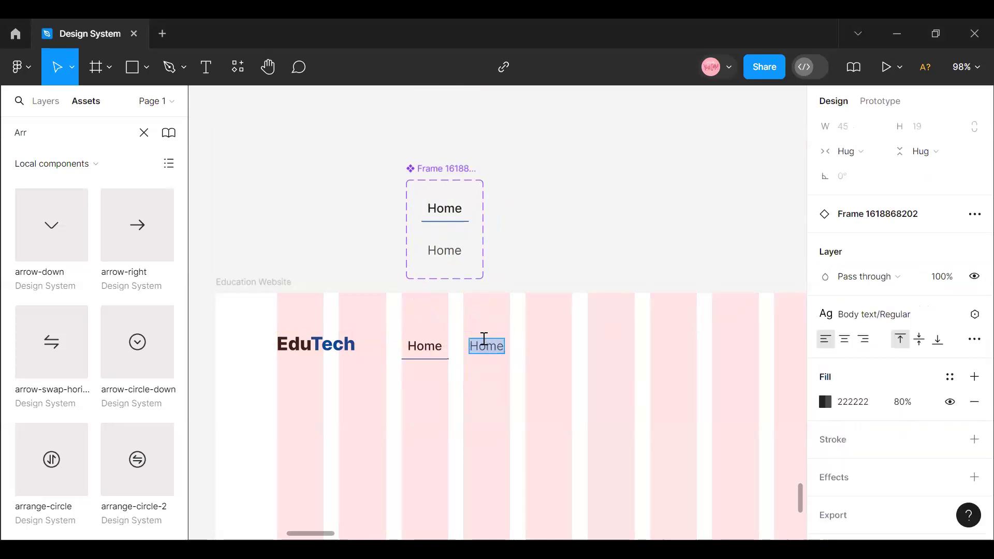
text(R)
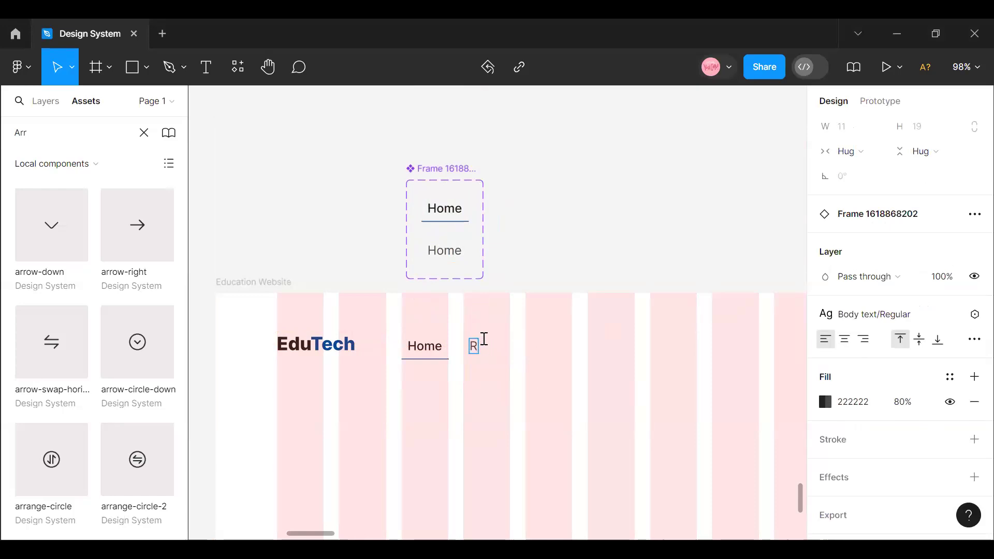
text(esources)
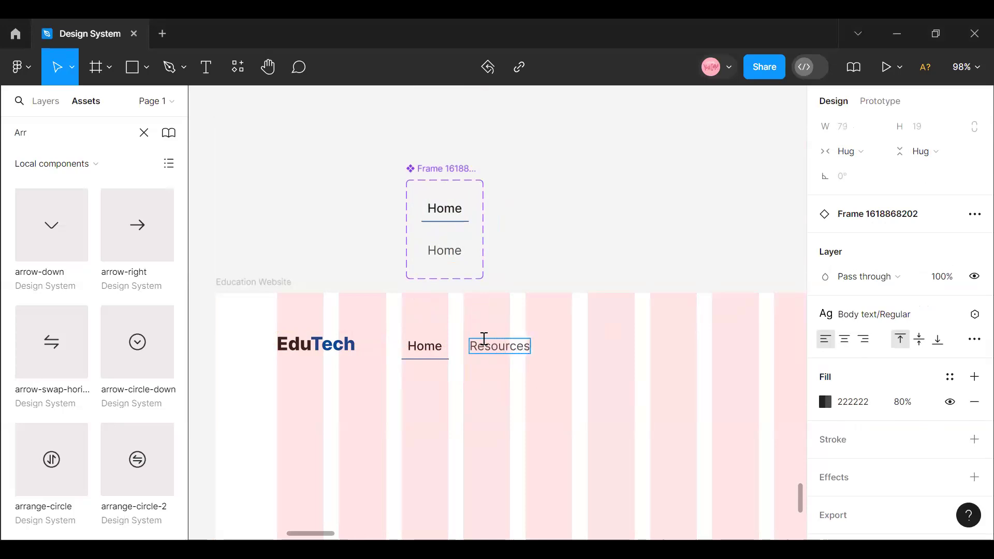
key(Escape)
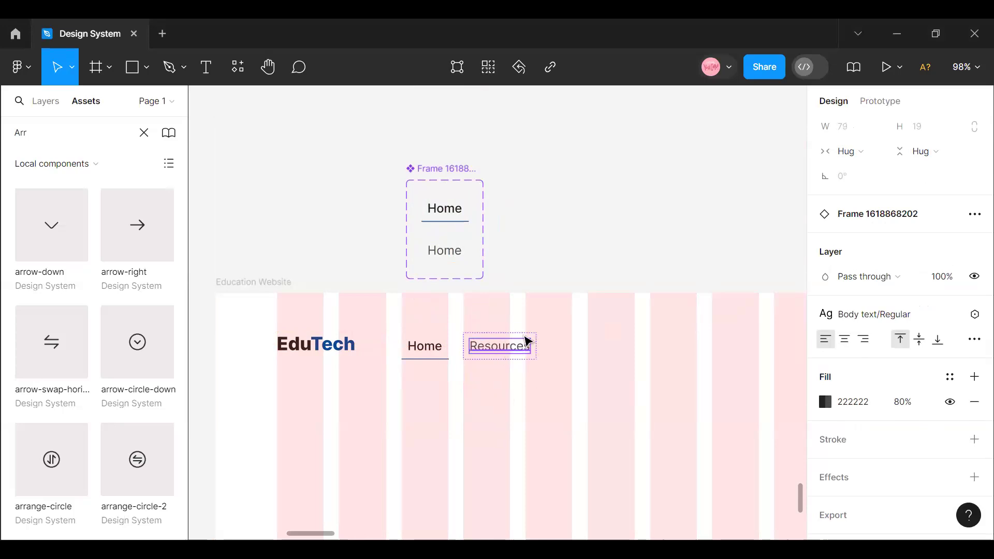
key(Escape)
drag(518, 340, 526, 356)
- Apply the Black colour style to the Default variant's Home text in the component set
click(460, 252)
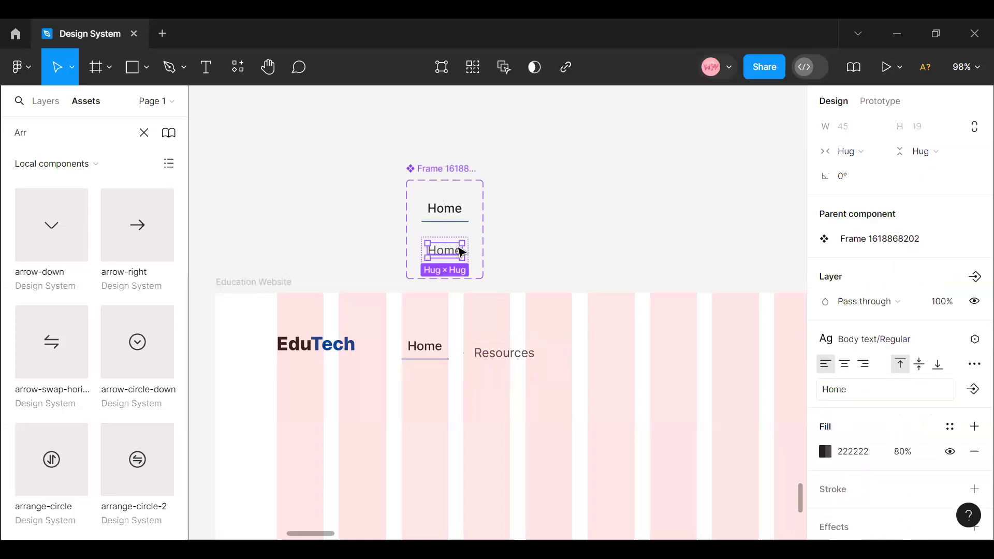
click(950, 426)
scroll(665, 397, down, 3)
click(689, 482)
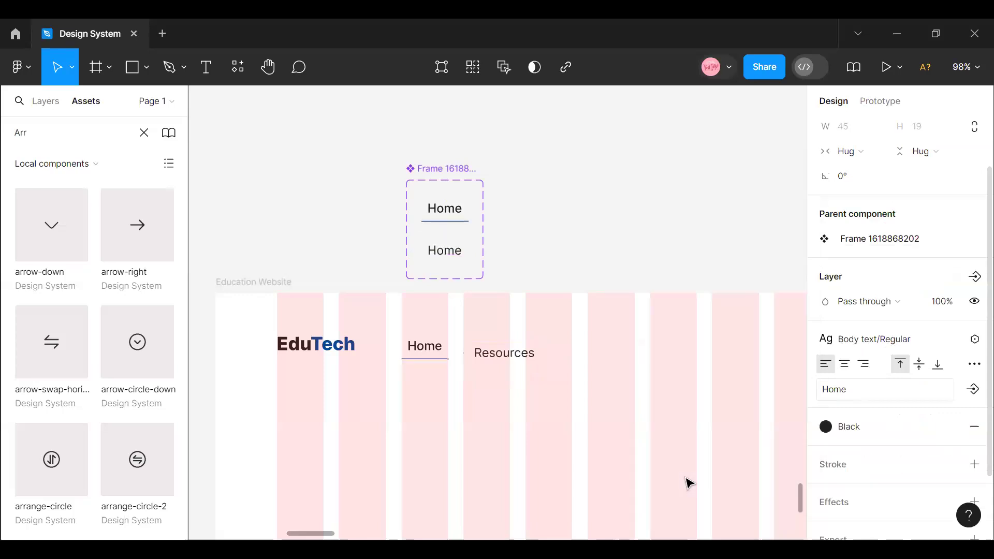
- Duplicate the Resources menu item to its right
click(511, 365)
scroll(859, 378, down, 6)
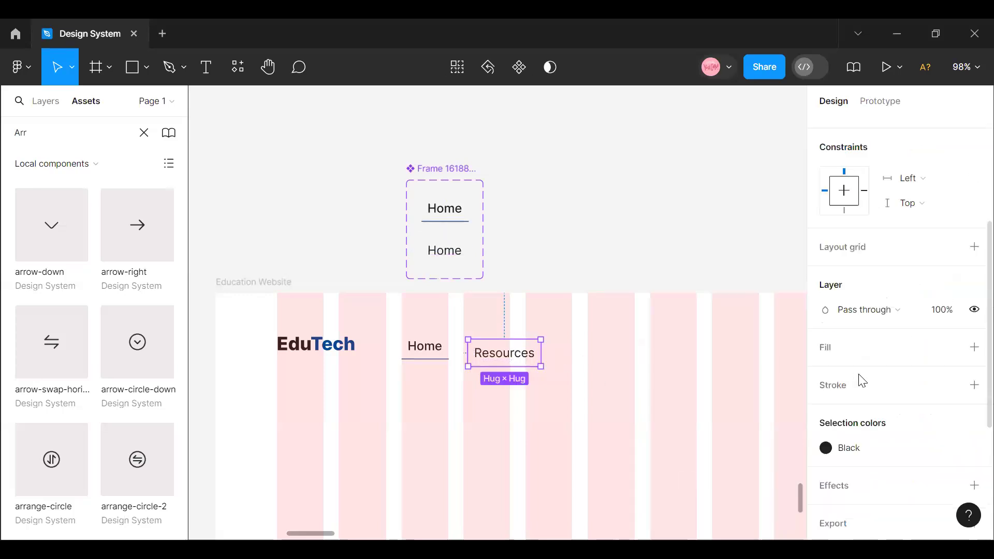
drag(512, 358, 605, 355)
- Change the third menu item's text to About Us
double_click(606, 352)
double_click(605, 355)
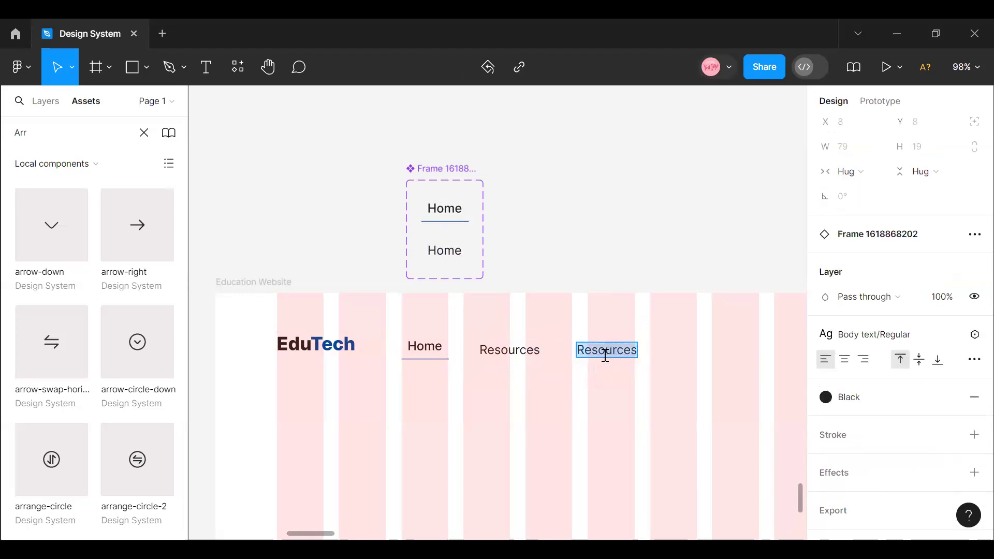
text(A)
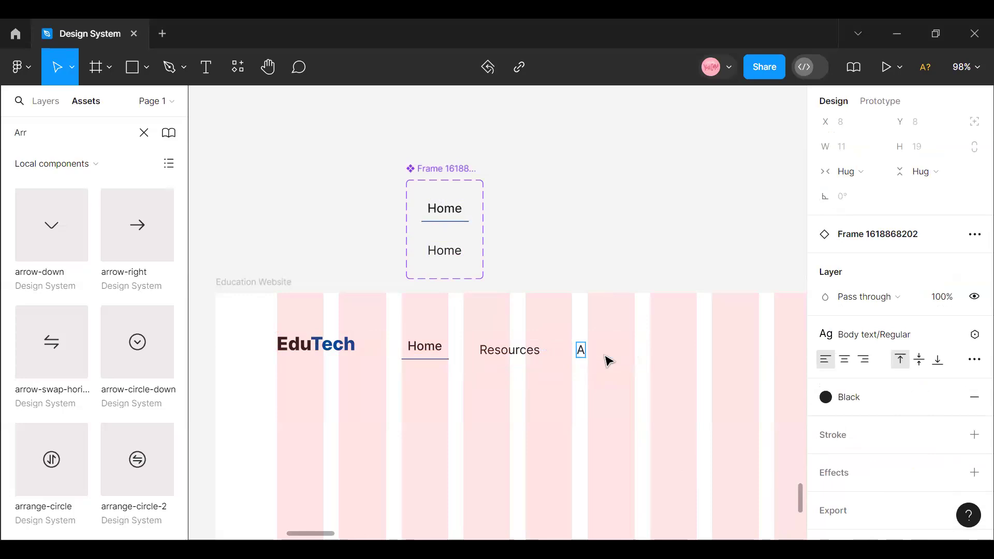
text(bout Us)
key(Escape)
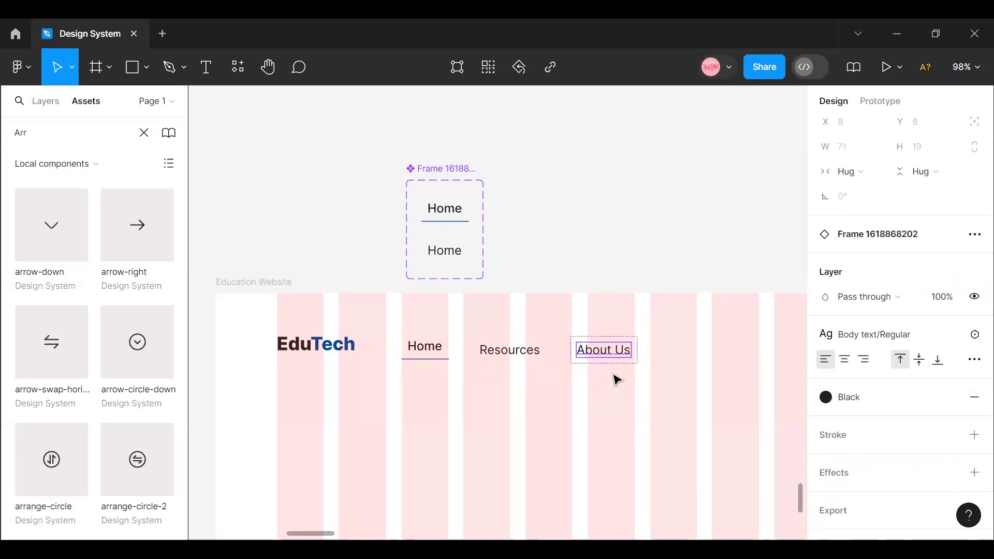
key(Escape)
- Duplicate the About Us menu item to its right and change the copy's text to Blogs
click(600, 361)
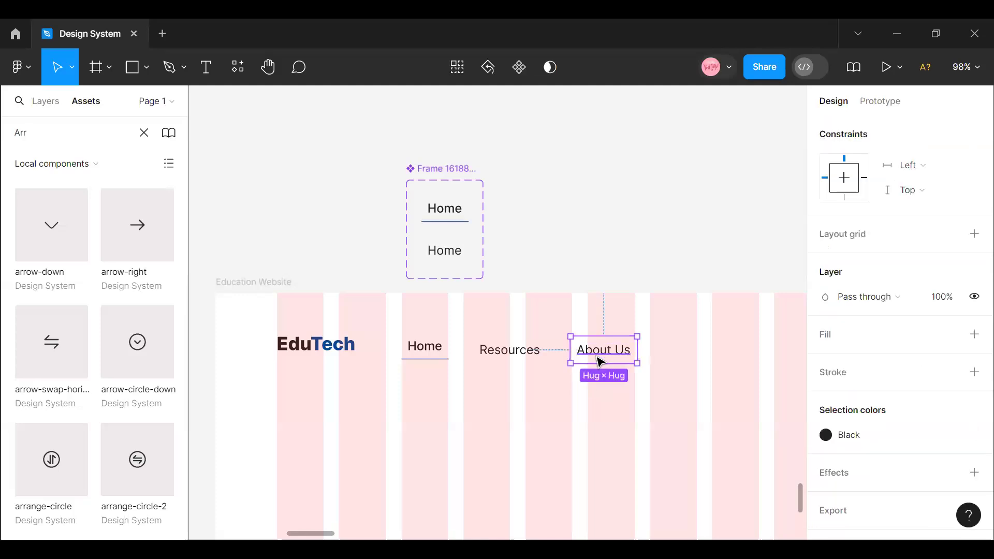
alt+drag(604, 357, 683, 356)
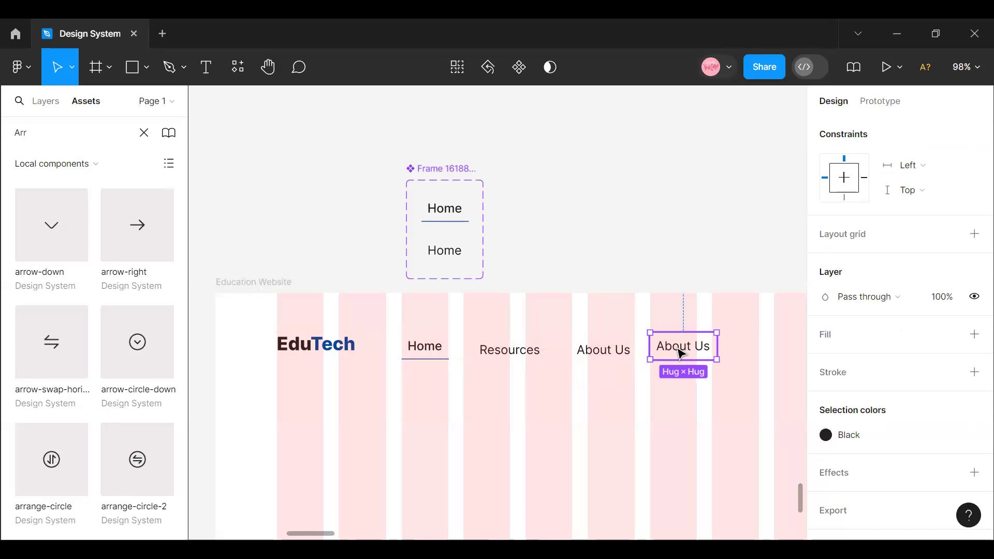
double_click(678, 353)
double_click(676, 348)
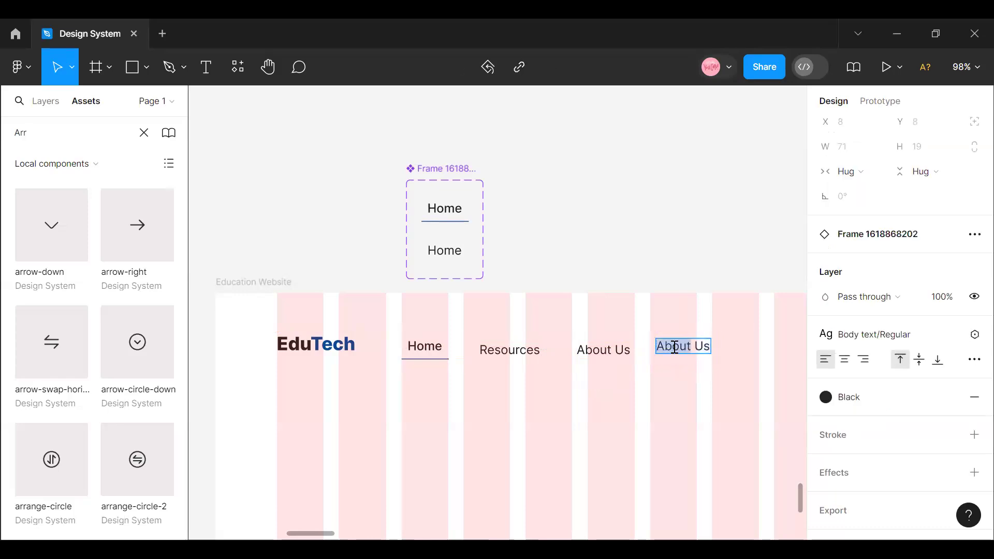
text(og)
click(687, 384)
click(716, 389)
click(697, 347)
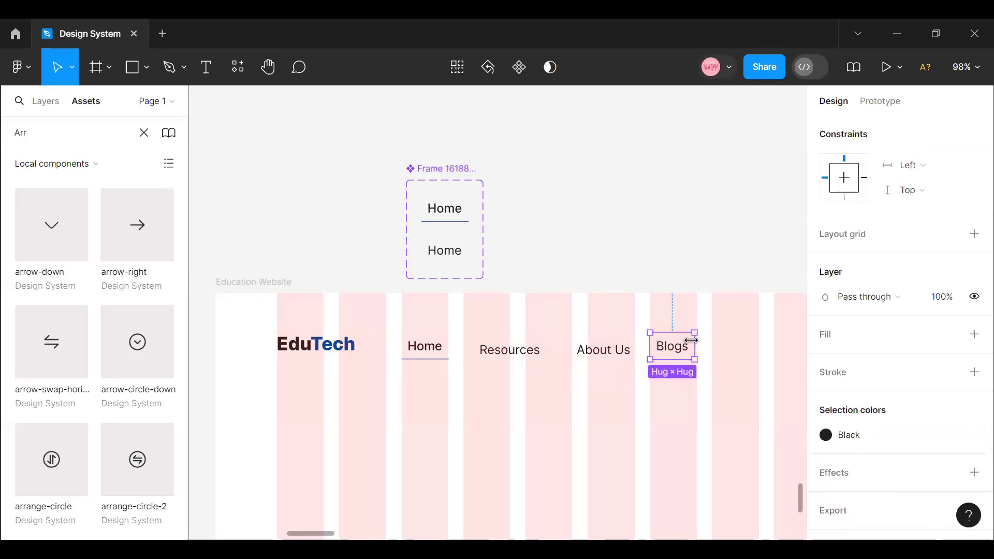
- Duplicate the Blogs menu item to its right and change the copy's text to Contact Us
scroll(694, 348, up, 1)
drag(690, 358, 746, 362)
double_click(746, 362)
double_click(740, 358)
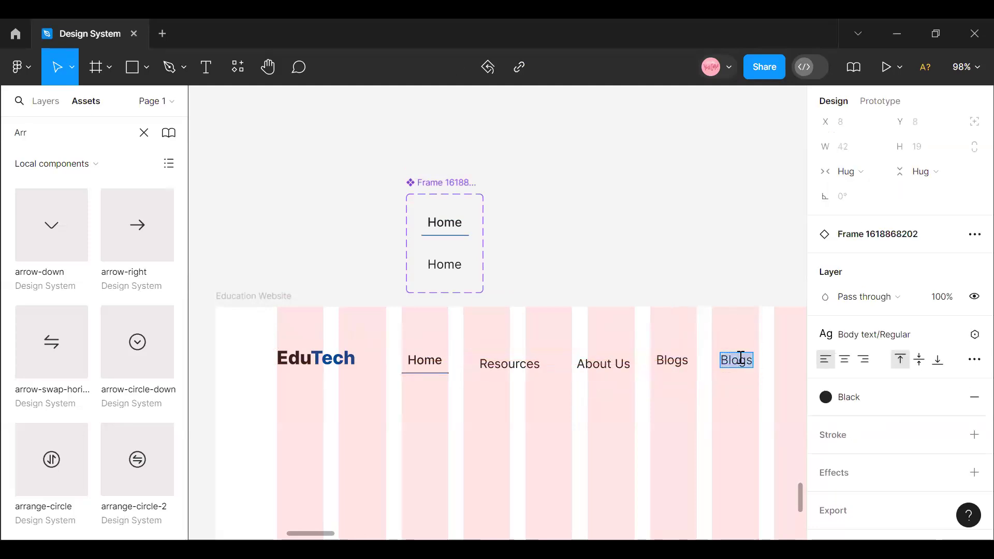
text(Contact Us)
drag(309, 542, 332, 536)
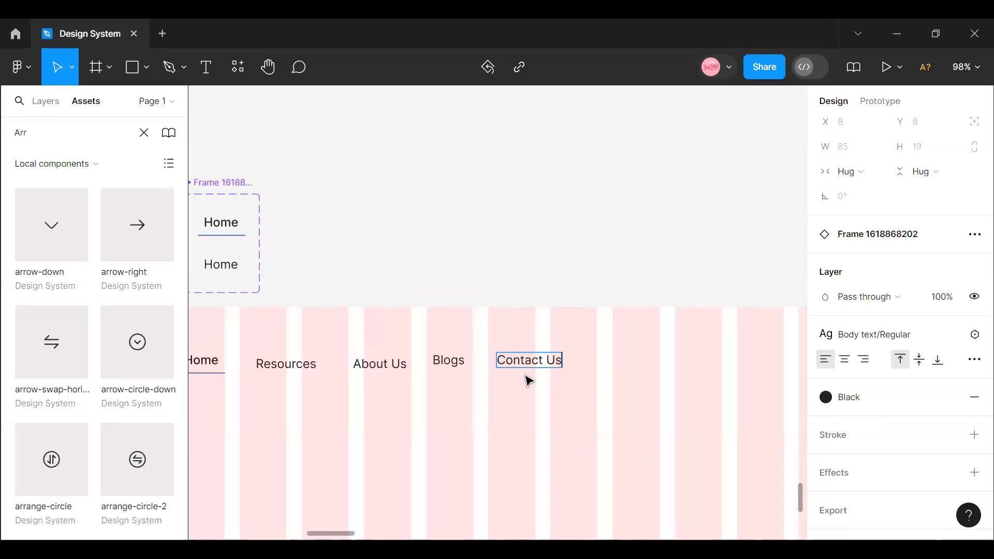
key(Escape)
key(Escape)
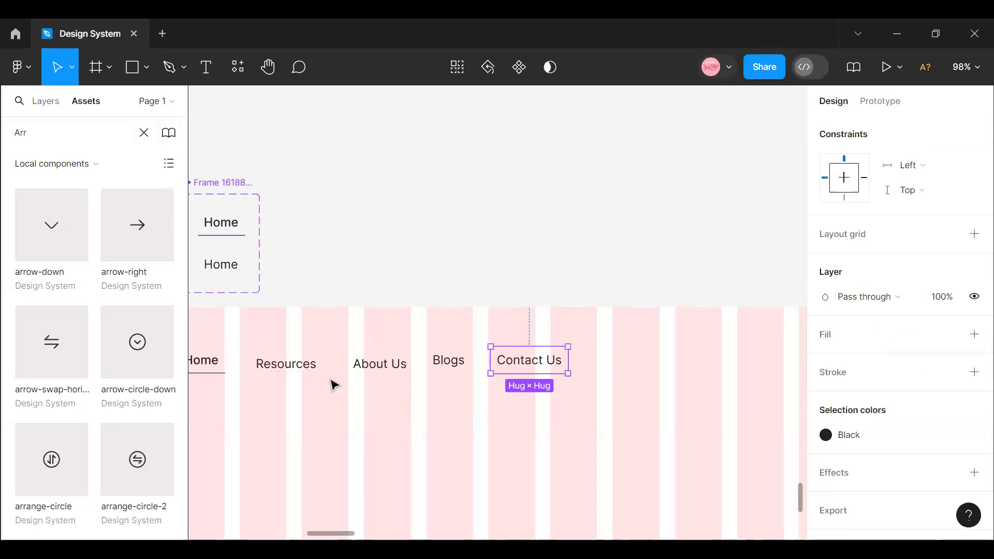
- Find the Button component among the assets and place an instance in the header, right of Contact Us
mouse_move(331, 537)
mouse_down()
mouse_move(309, 537)
mouse_move(319, 537)
mouse_up()
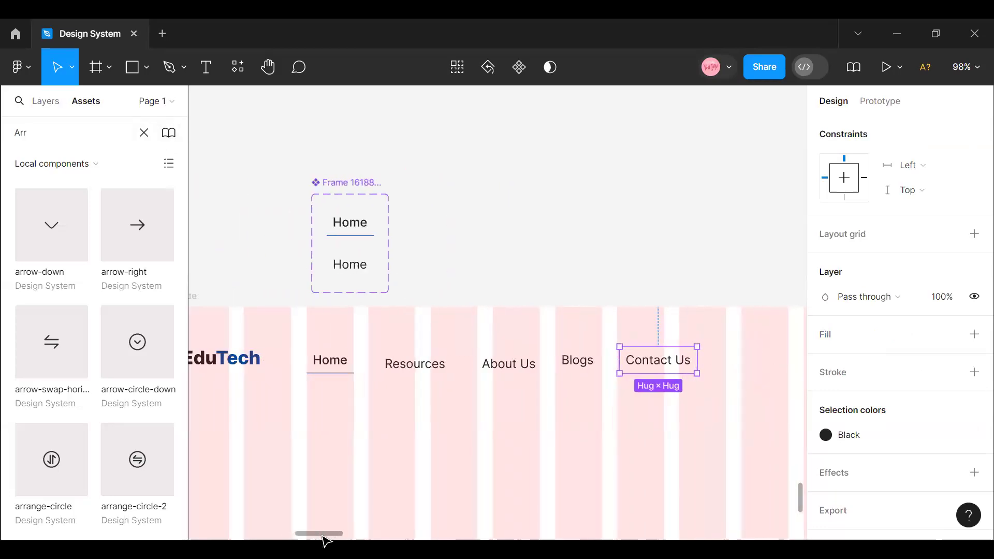
click(40, 127)
key(BackSpace)
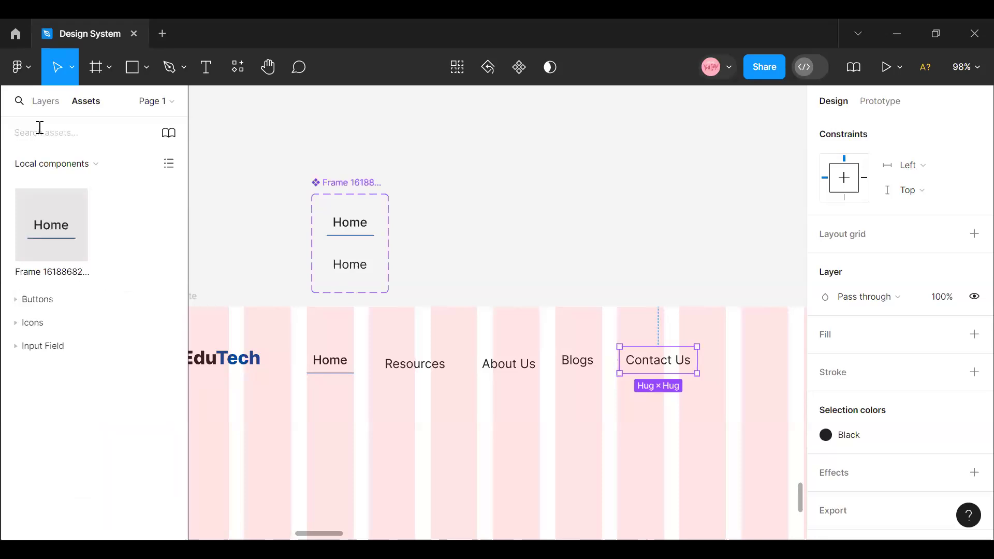
text(B)
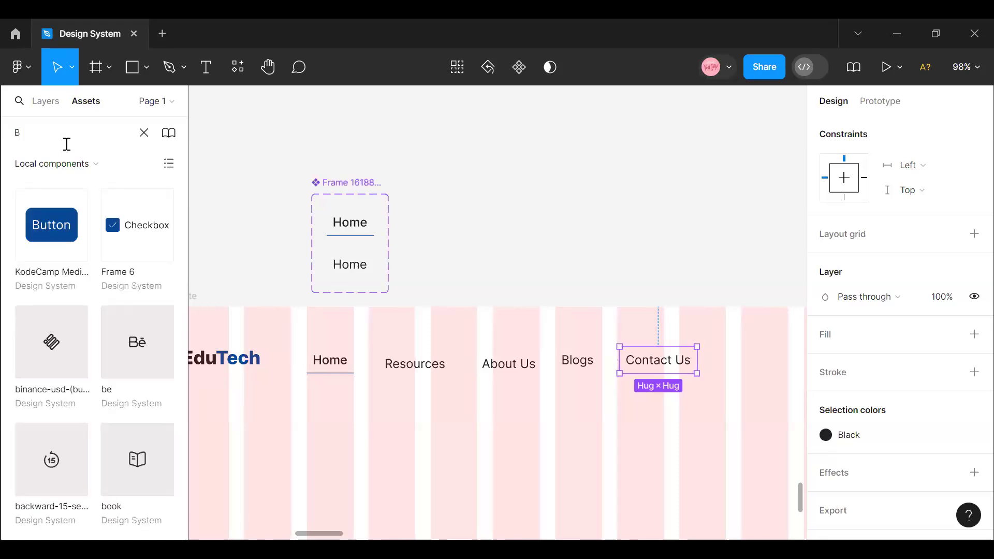
drag(58, 231, 775, 370)
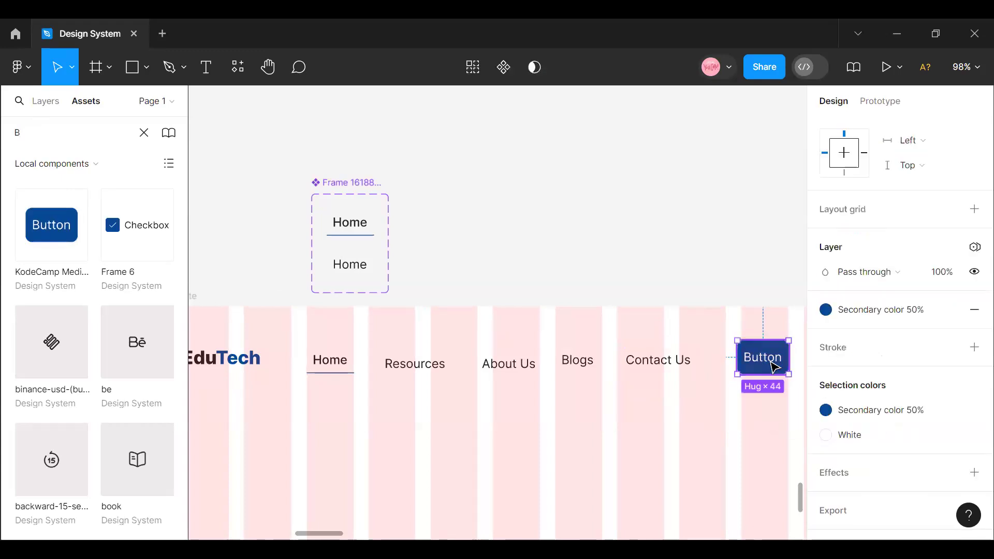
- Change the header button's label to Get Started
double_click(774, 369)
double_click(765, 360)
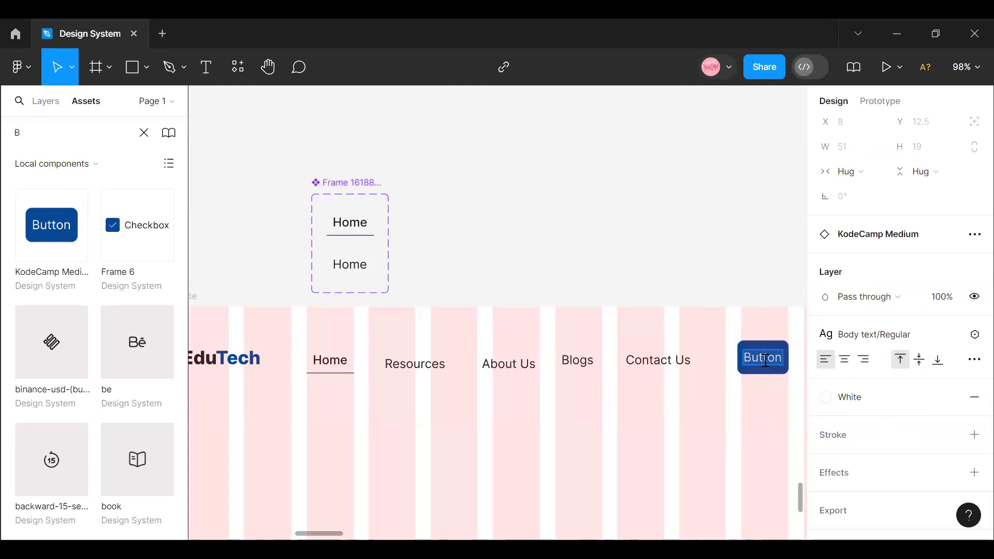
text(g)
key(BackSpace)
text(G)
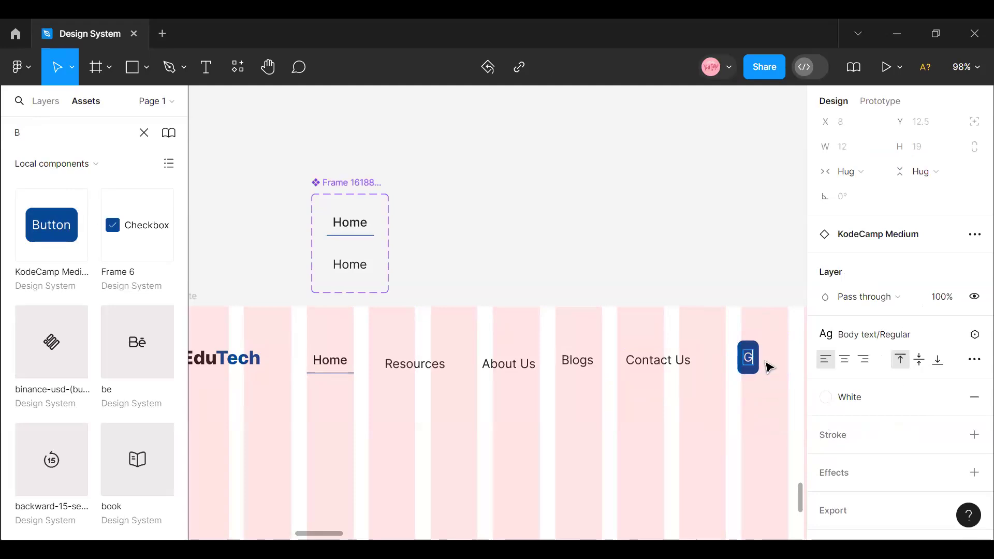
text(et State)
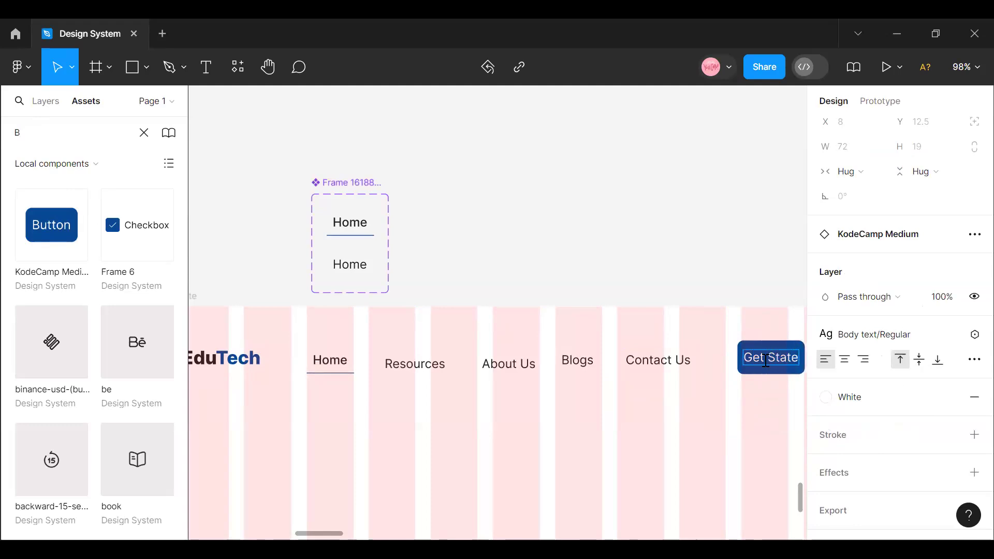
key(BackSpace)
key(BackSpace)
text(te)
key(BackSpace)
key(BackSpace)
text(rted)
drag(335, 533, 351, 533)
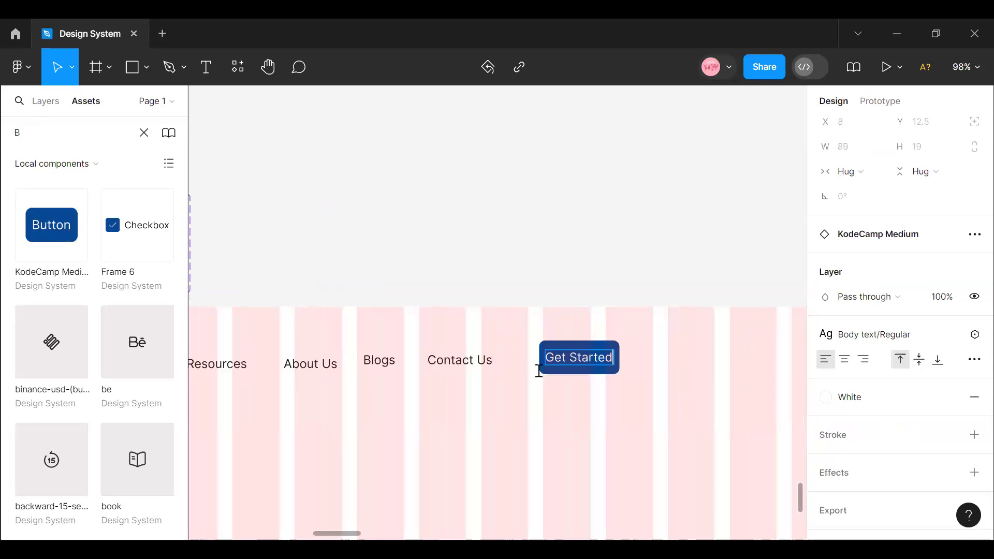
key(Escape)
key(Escape)
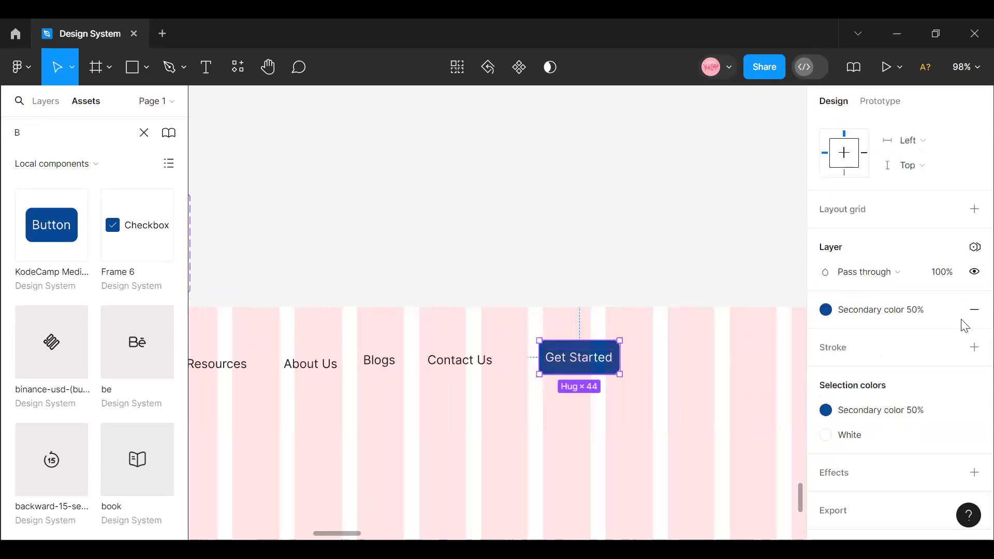
- Set the Get Started button's width to 140
scroll(952, 319, up, 8)
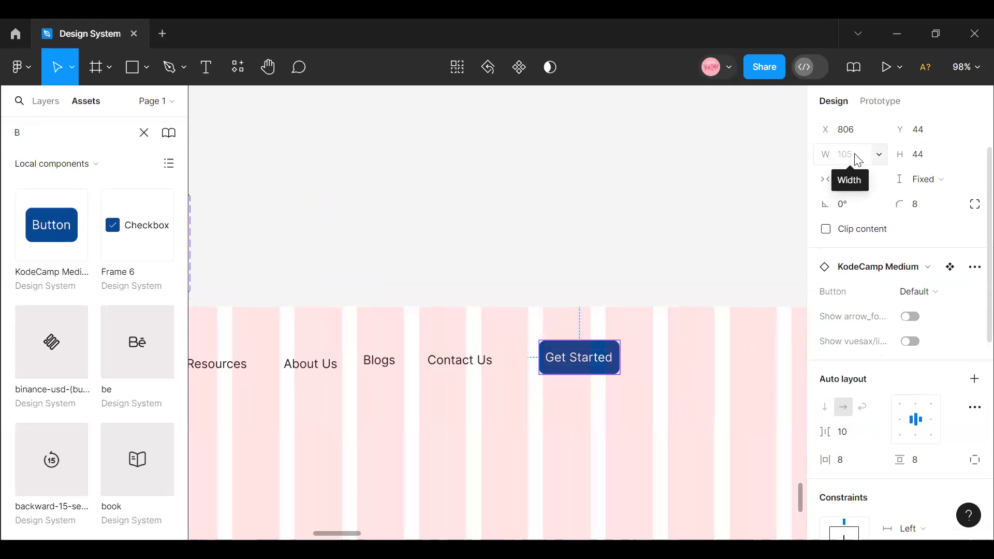
click(855, 155)
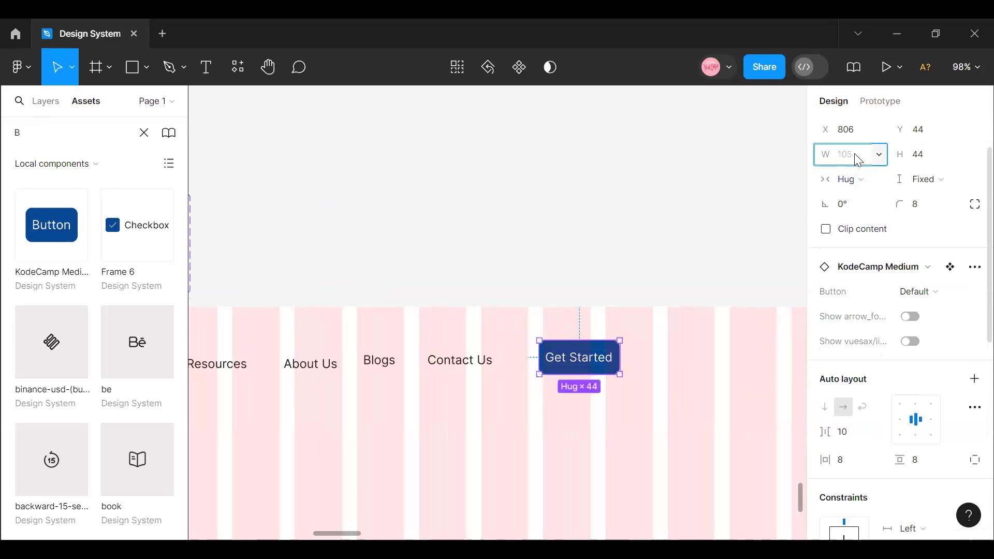
text(140)
key(Return)
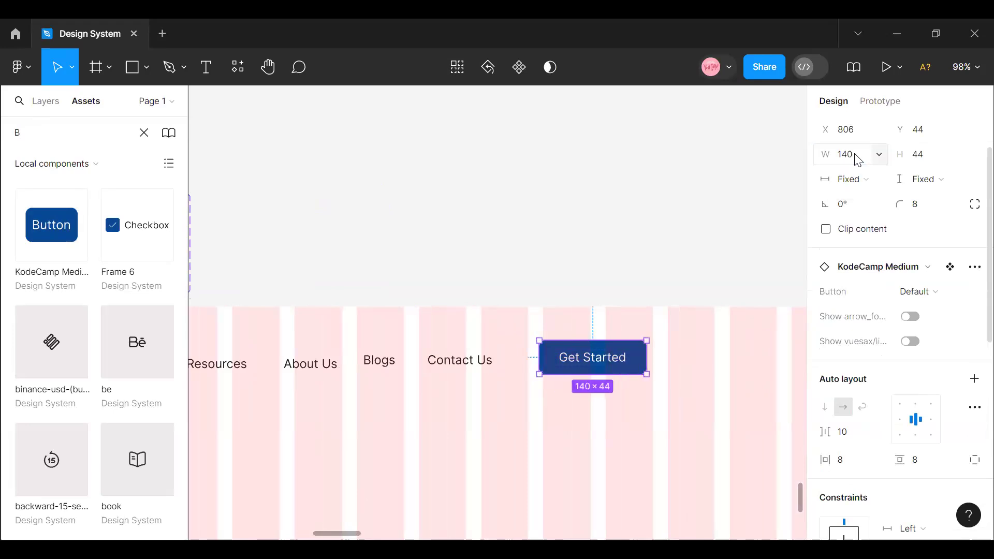
- Set the Get Started button's width to 200
click(650, 377)
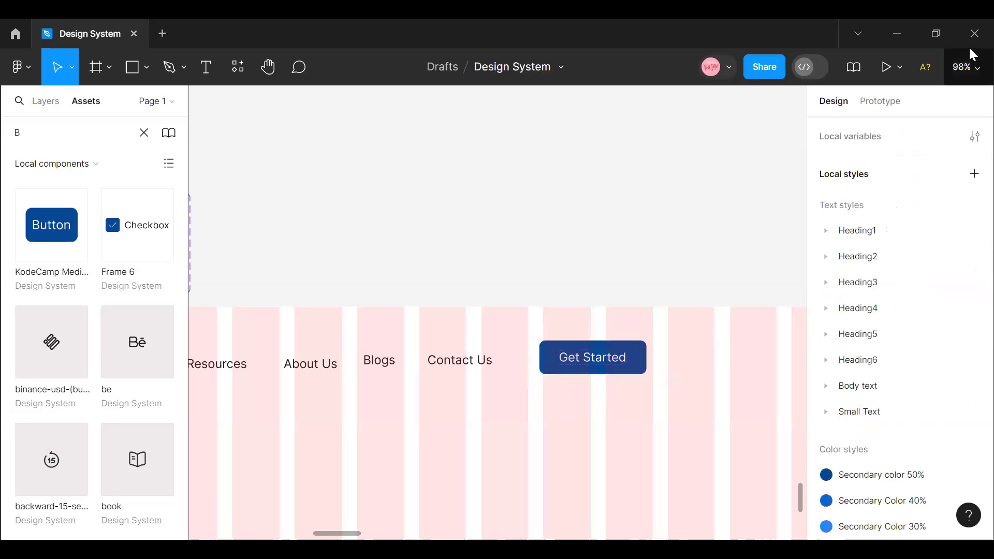
click(968, 66)
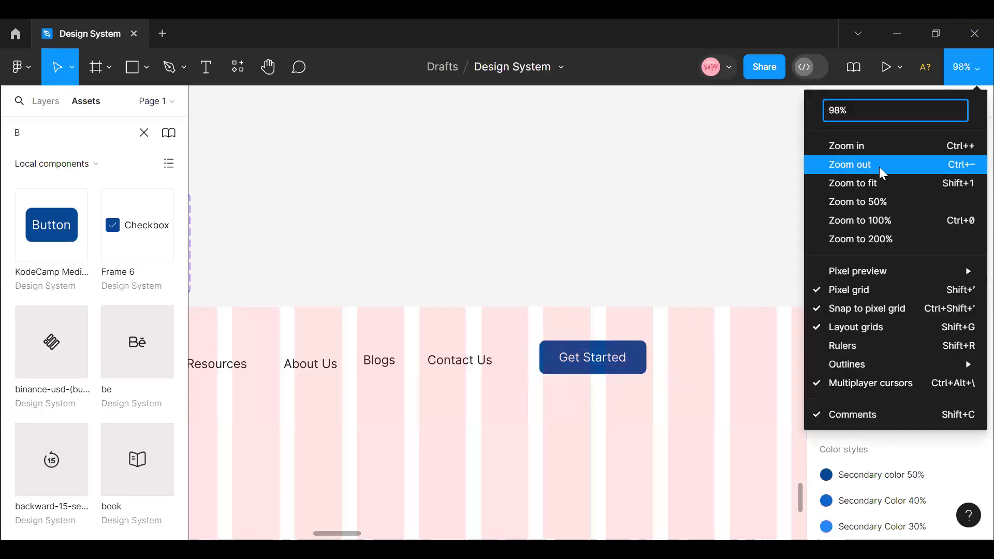
click(879, 166)
click(966, 67)
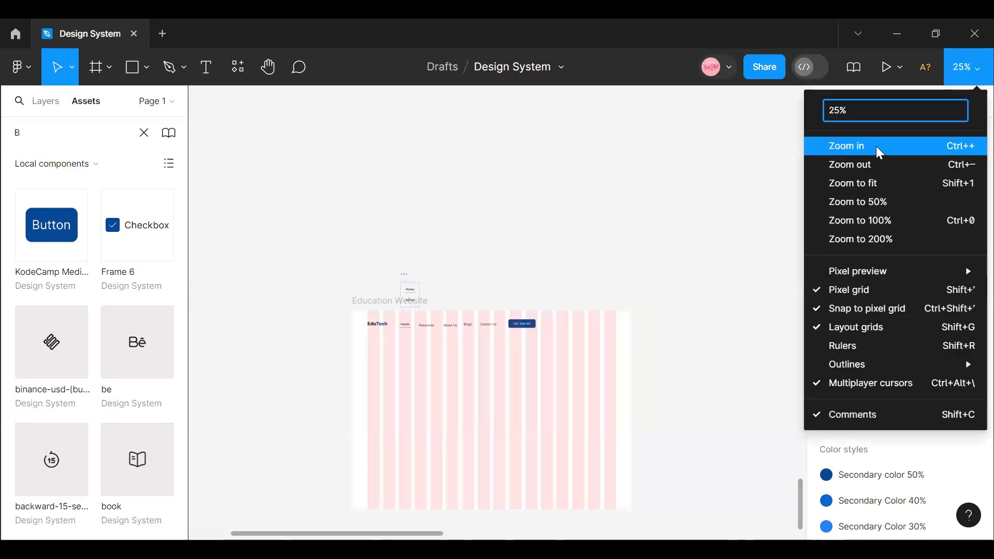
click(878, 146)
click(566, 341)
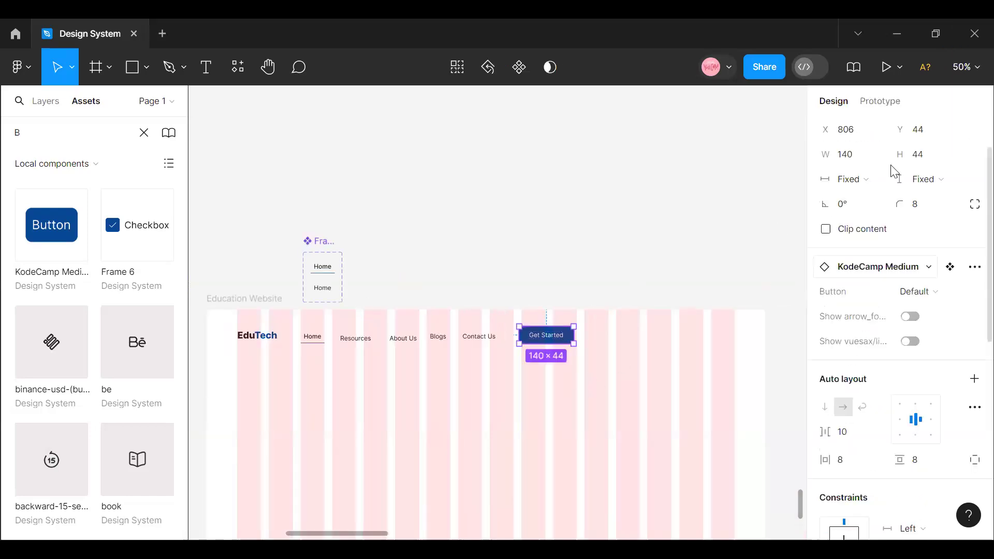
click(847, 155)
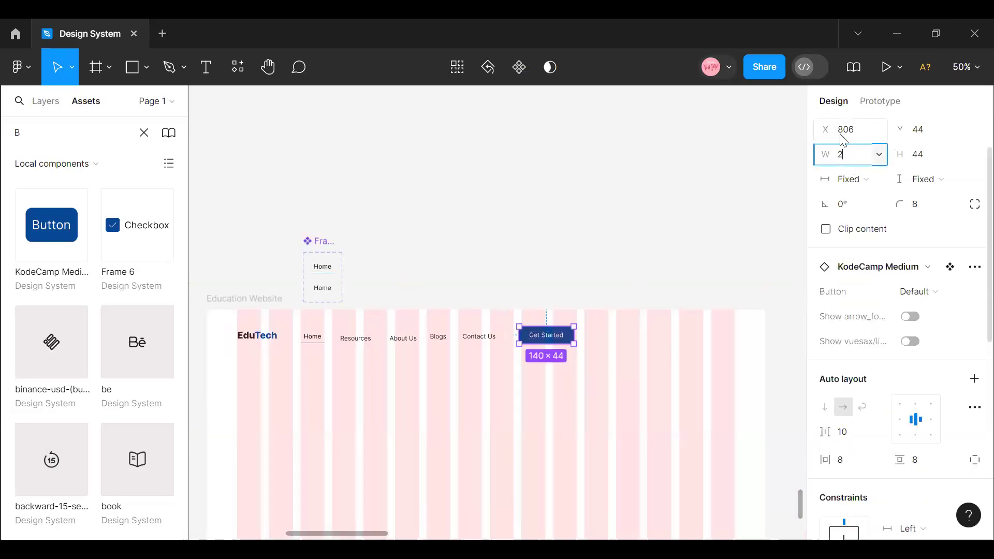
key(Return)
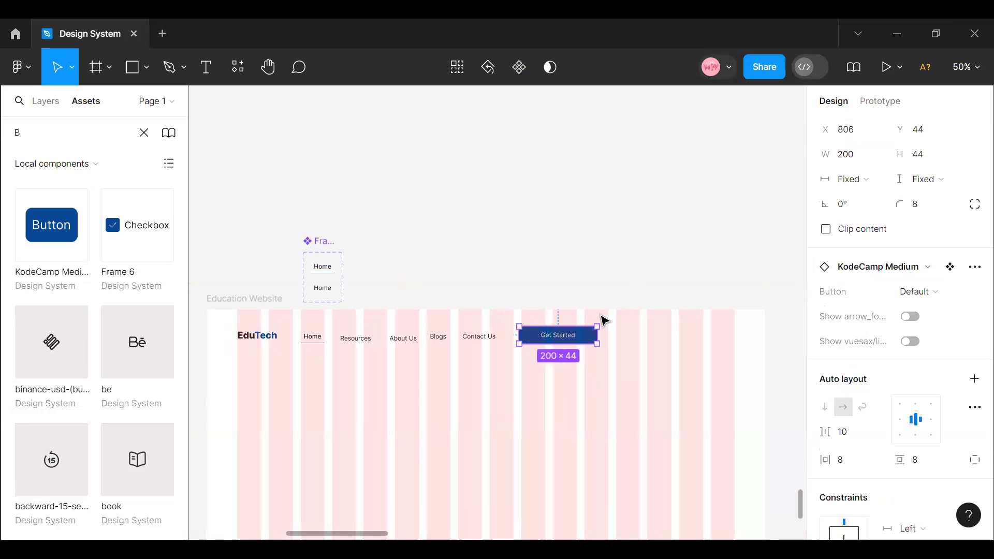
- Set the Get Started button's width to 160 and move it to the last grid column's right edge, at about X 1200, Y 58
click(857, 162)
text(1)
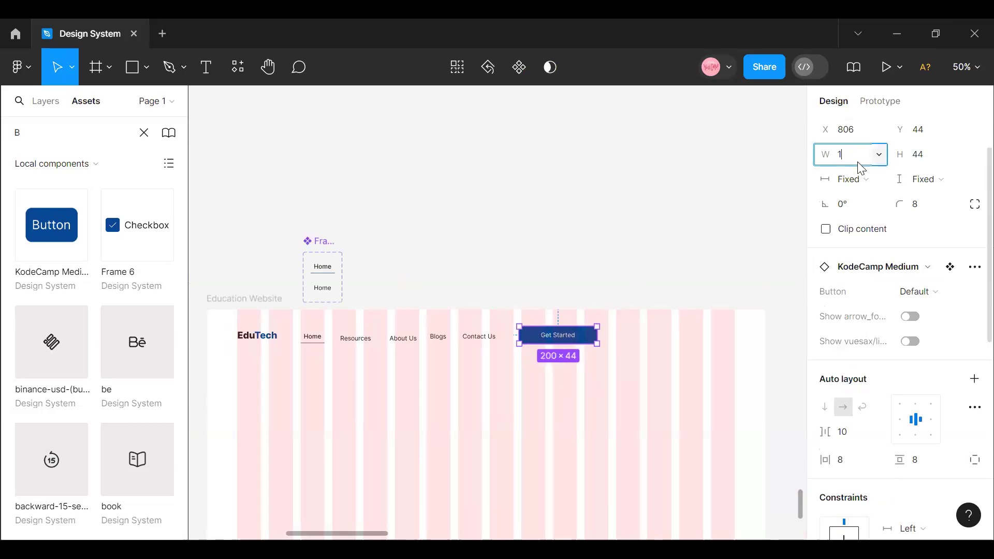
text(60)
key(Return)
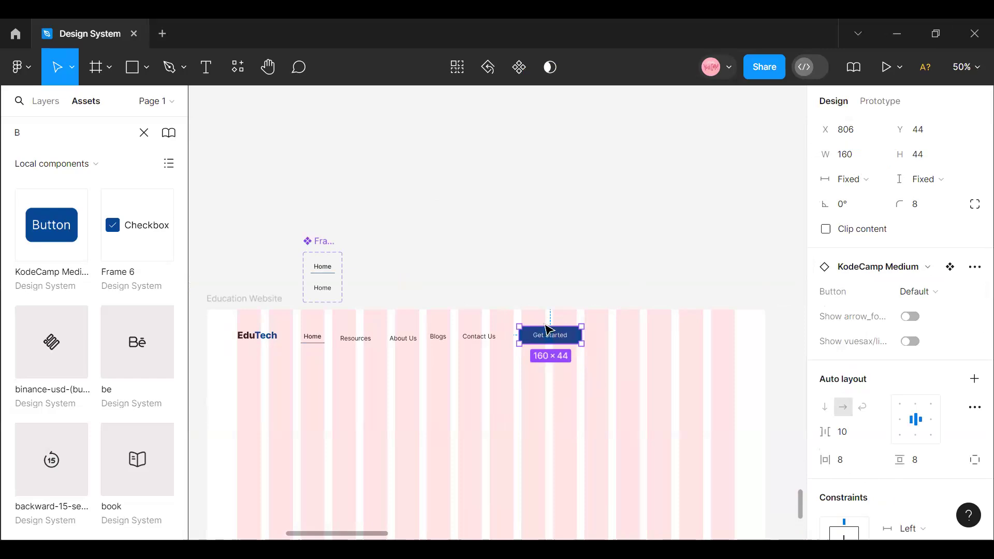
drag(557, 335, 715, 342)
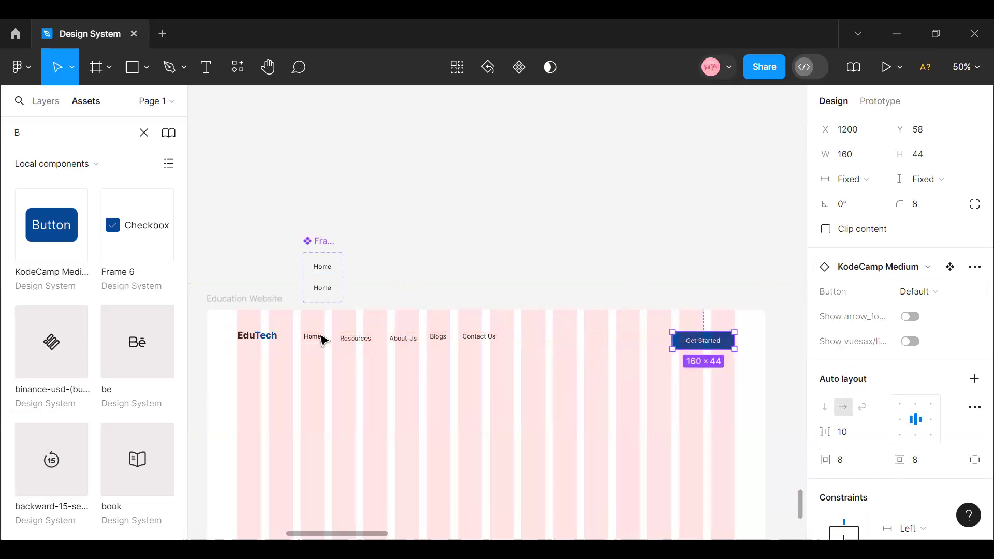
click(333, 369)
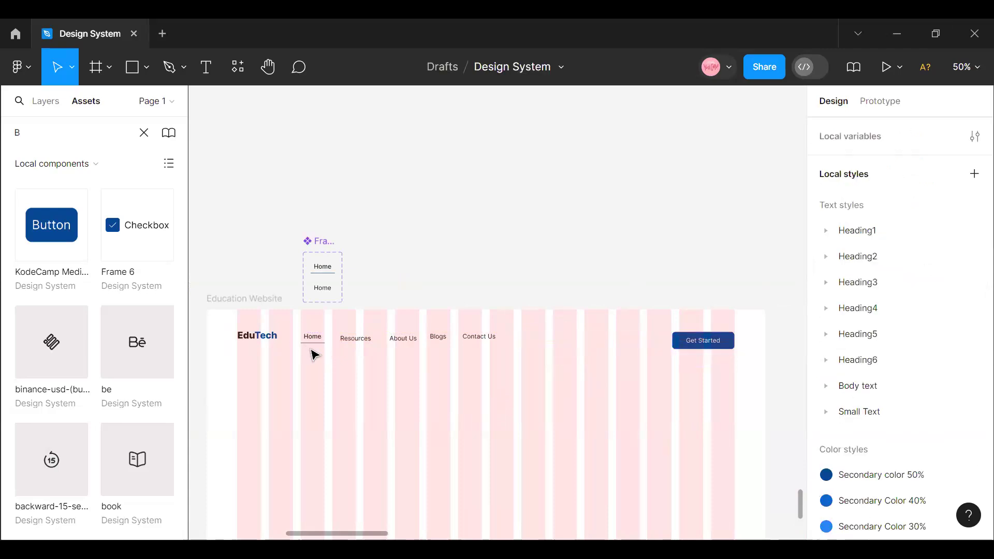
click(313, 347)
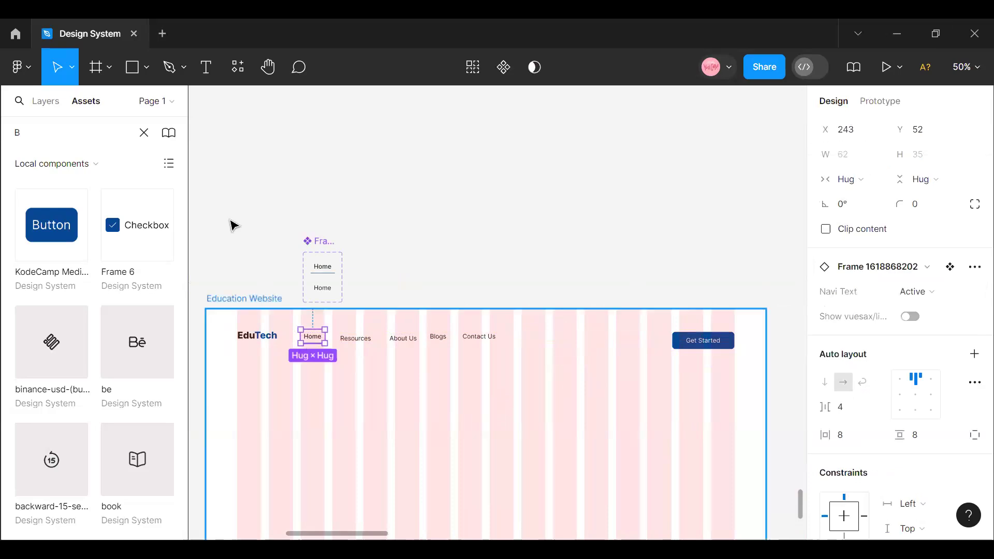
click(45, 100)
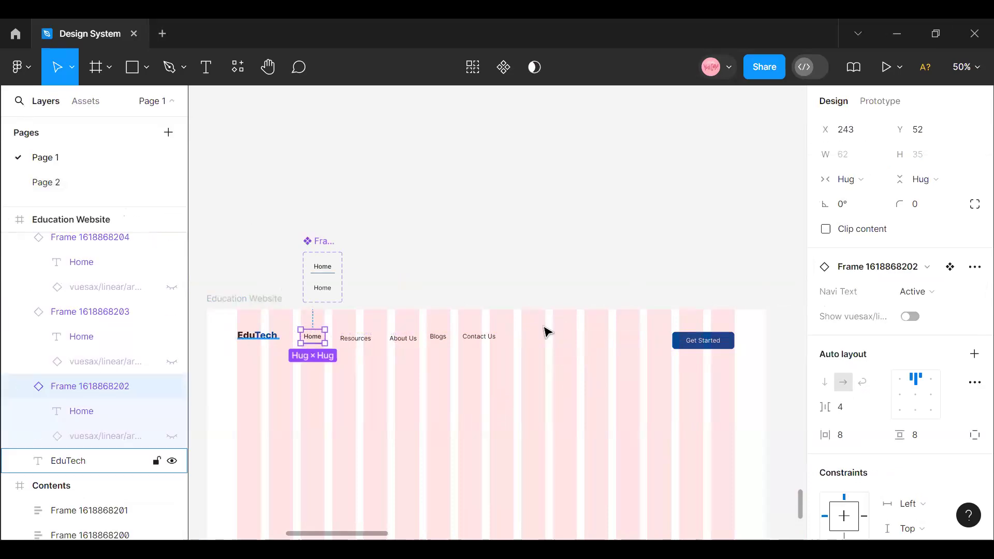
click(259, 335)
click(331, 395)
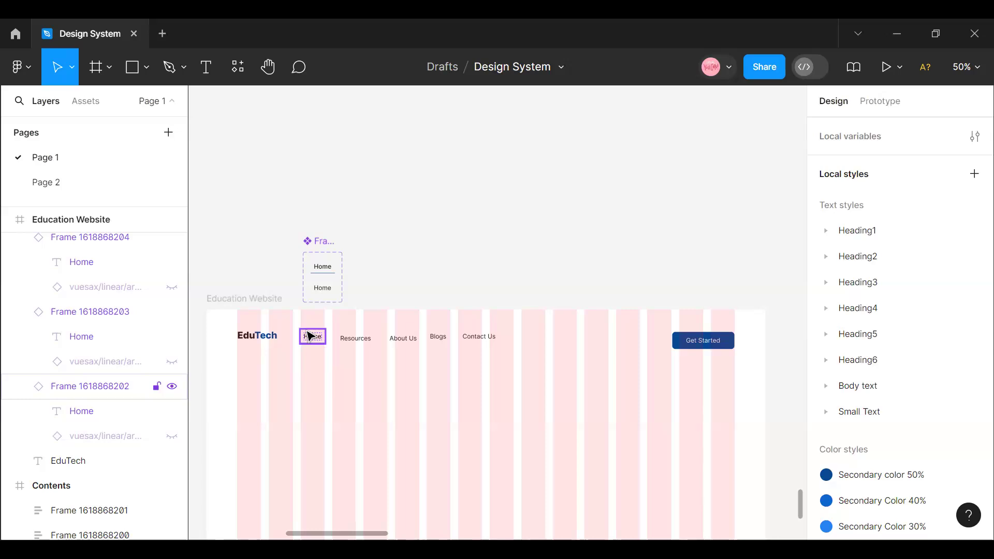
- Wrap the Home, Resources, About Us, Blogs and Contact Us menu items together in a horizontal auto layout frame
click(310, 336)
shift+click(349, 338)
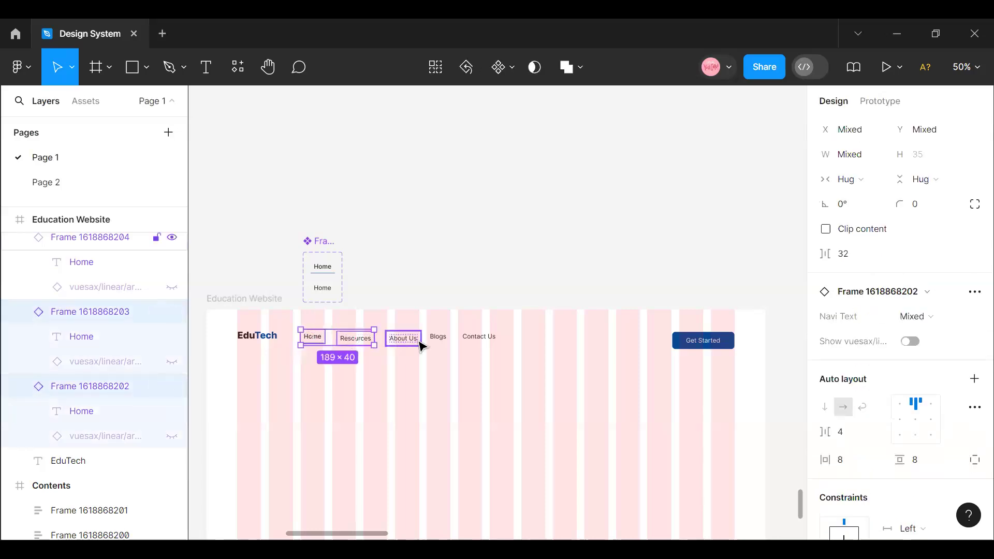
shift+click(414, 341)
shift+click(438, 337)
shift+click(480, 341)
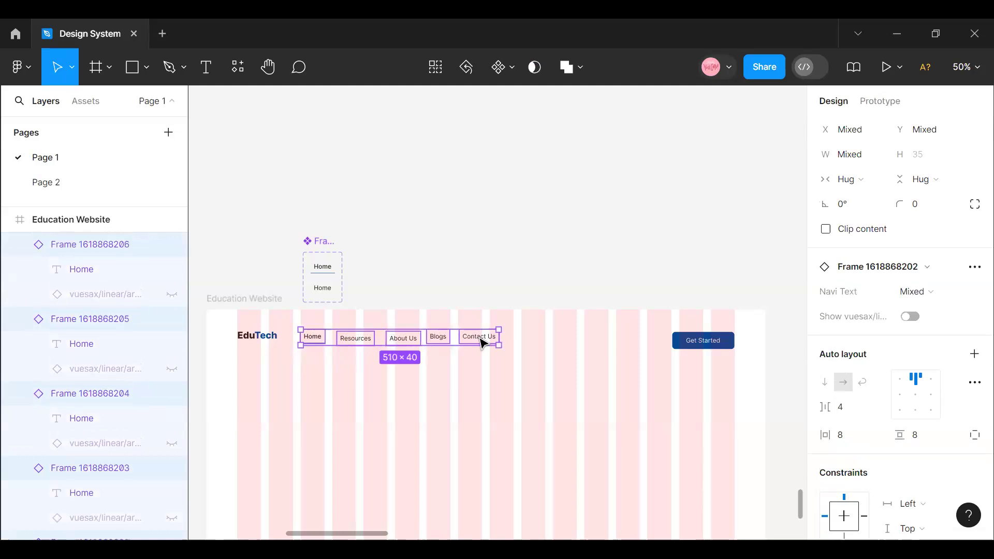
key(shift+a)
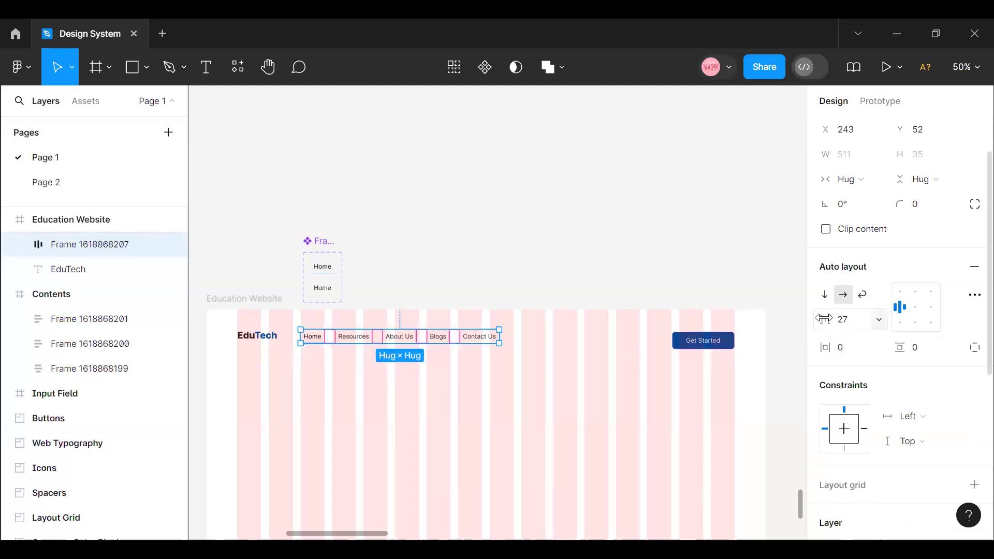
- Set the menu frame's item spacing to 48 and move the frame right to about X 337, Y 58
click(851, 321)
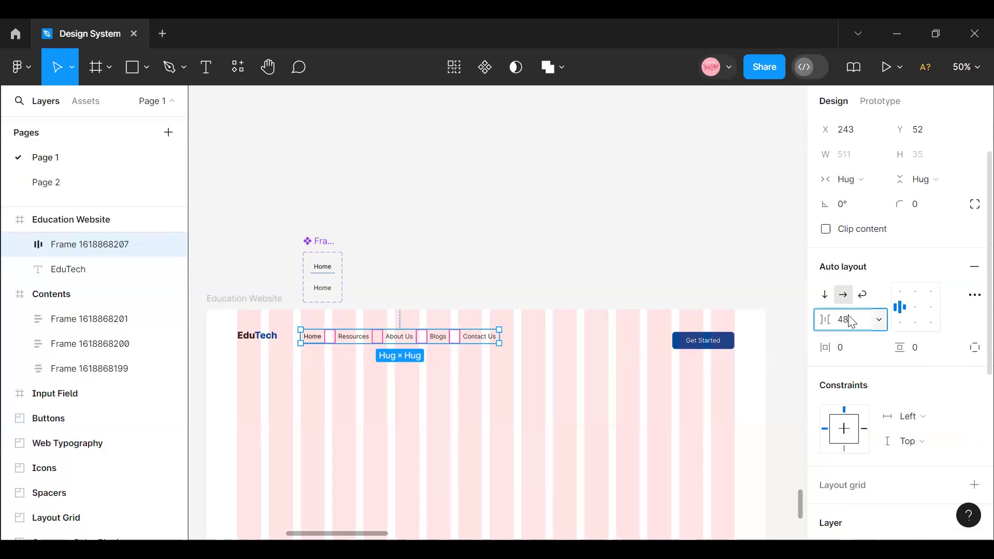
key(Return)
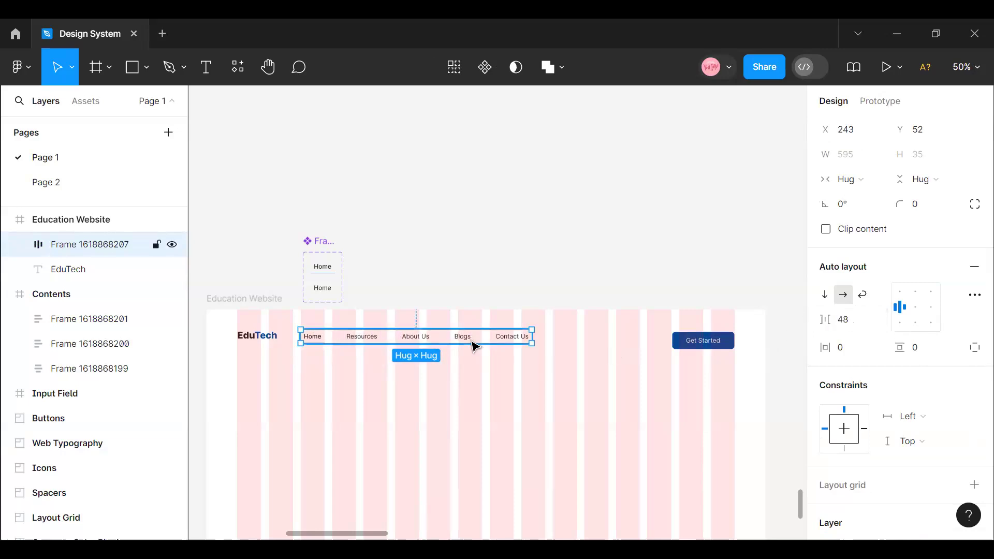
drag(492, 342, 515, 349)
- Set the menu frame's item spacing to 54 and move the frame to about X 395, Y 46
click(856, 326)
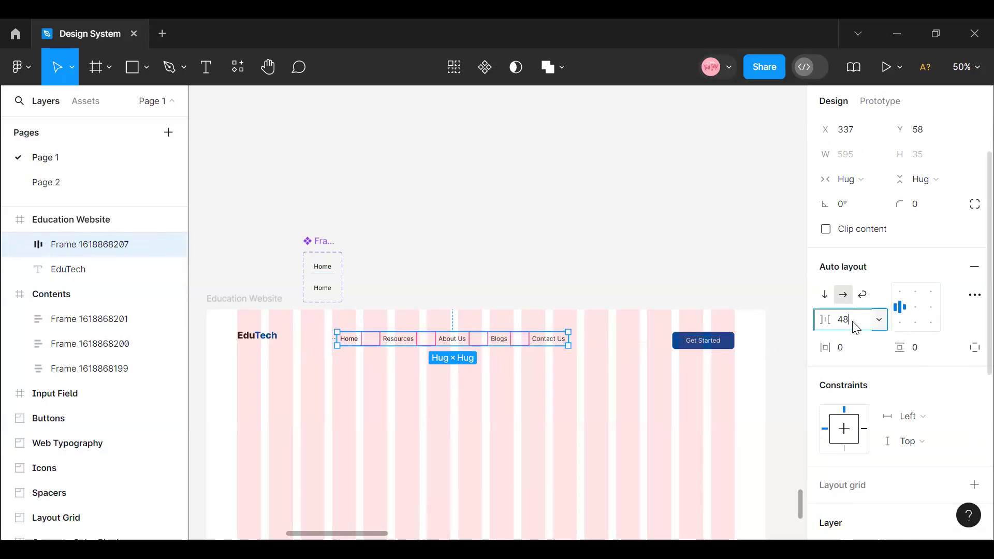
text(54)
key(Return)
key(Escape)
drag(512, 351, 523, 339)
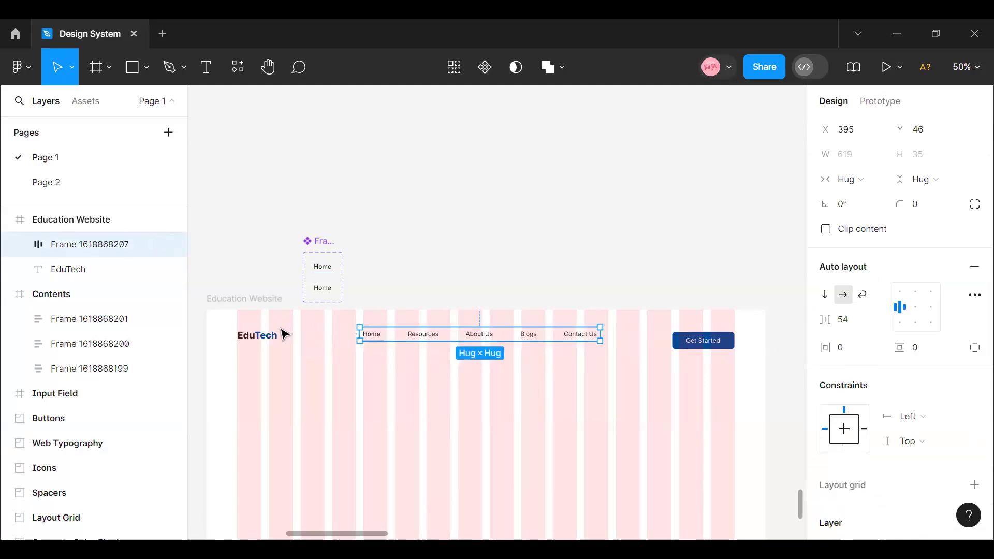
- Rename the navigation menu's auto layout frame as Navi Text
click(268, 342)
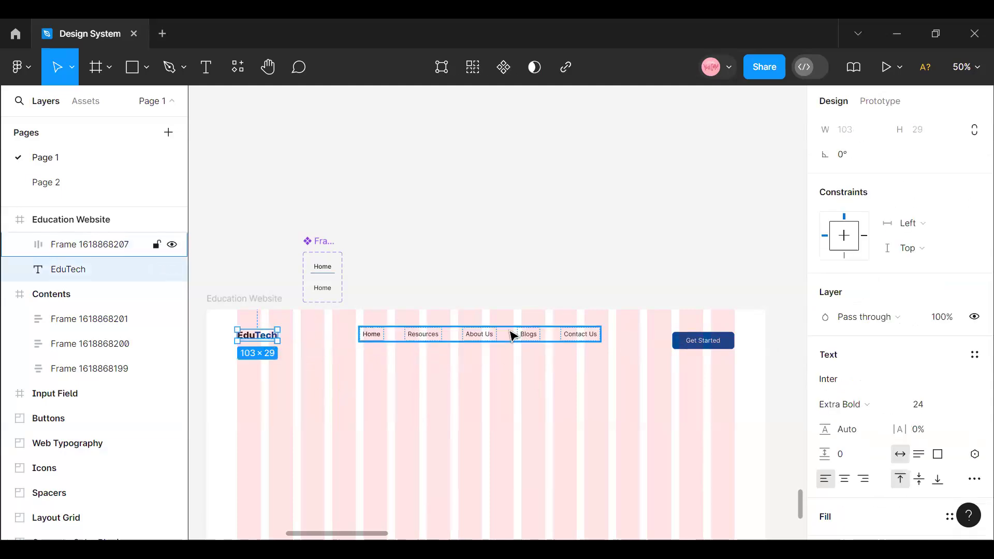
click(71, 252)
double_click(71, 249)
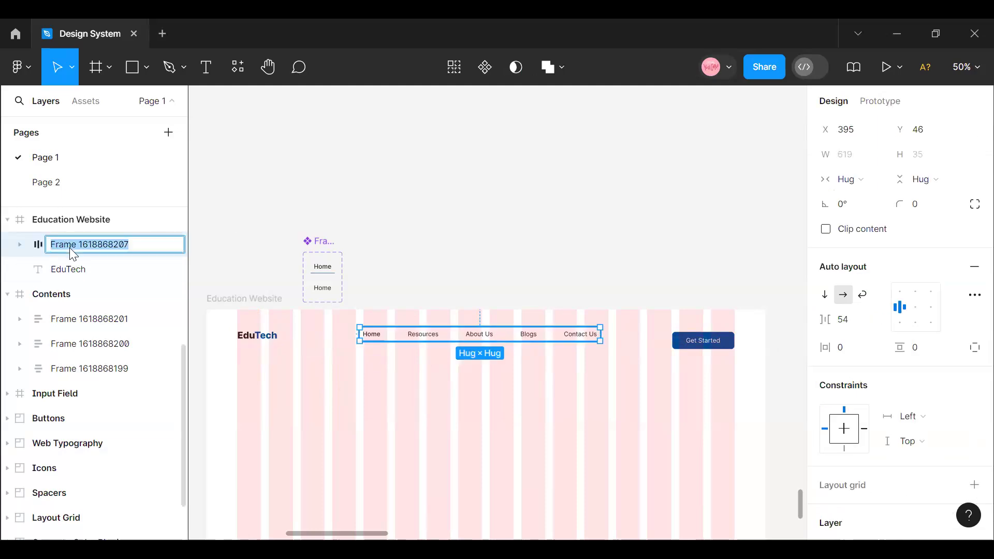
text(Navi Text)
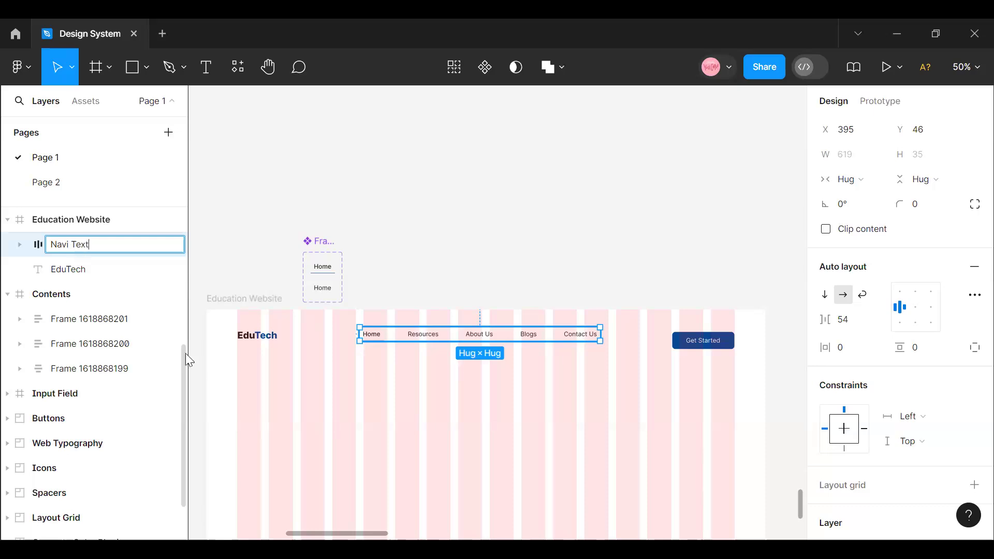
click(291, 370)
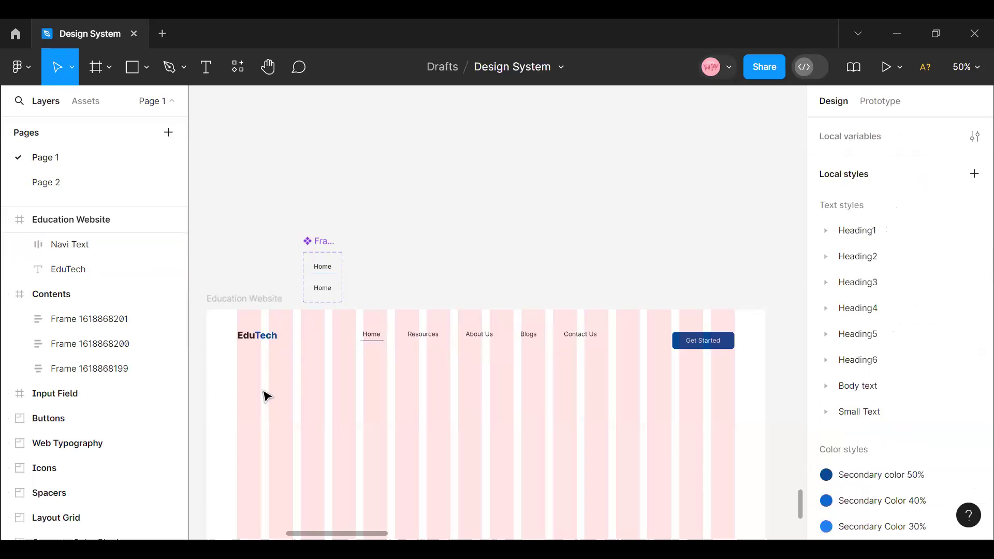
- Wrap the EduTech logo, Navi Text menu and Get Started button in one auto layout frame with vertical padding 20 and horizontal padding 80
drag(218, 321, 748, 389)
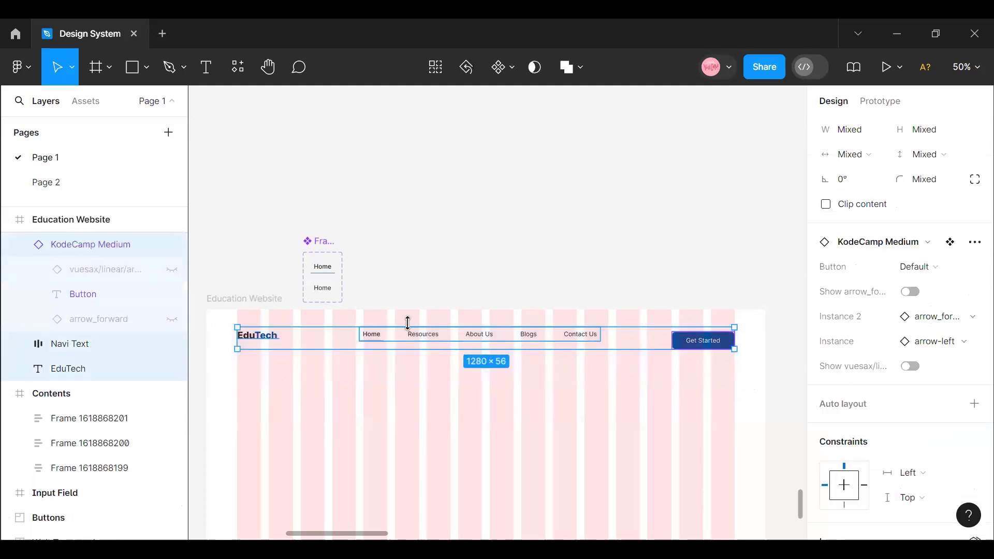
key(shift+a)
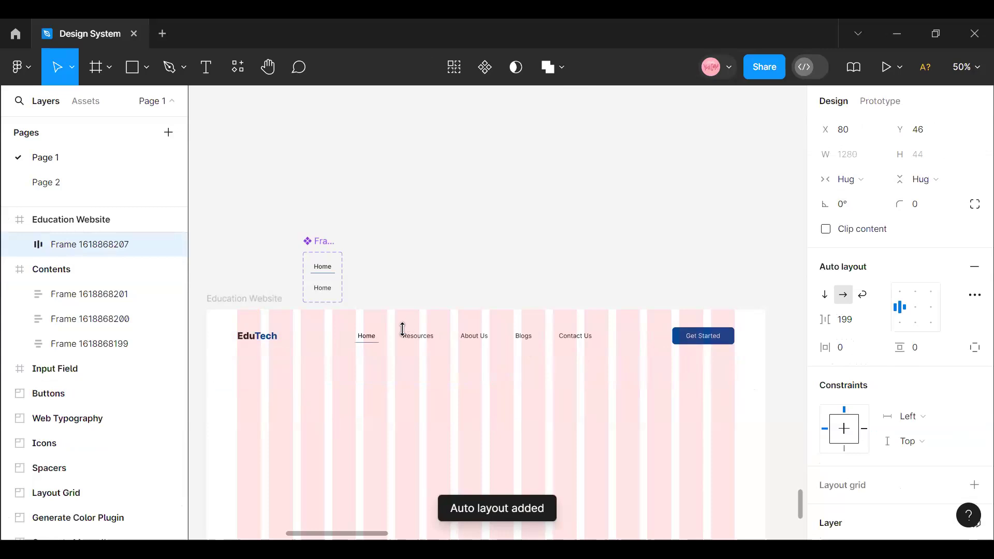
click(924, 355)
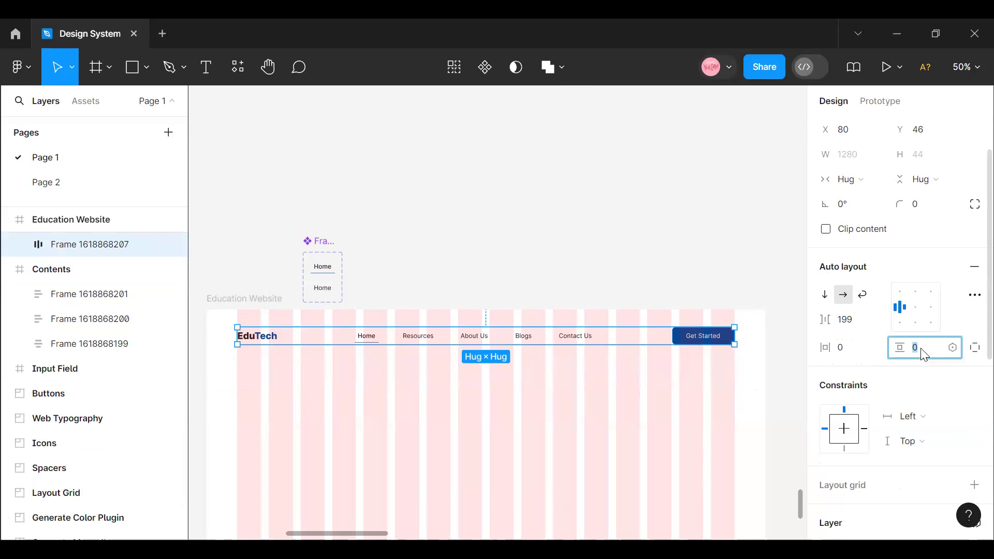
key(Return)
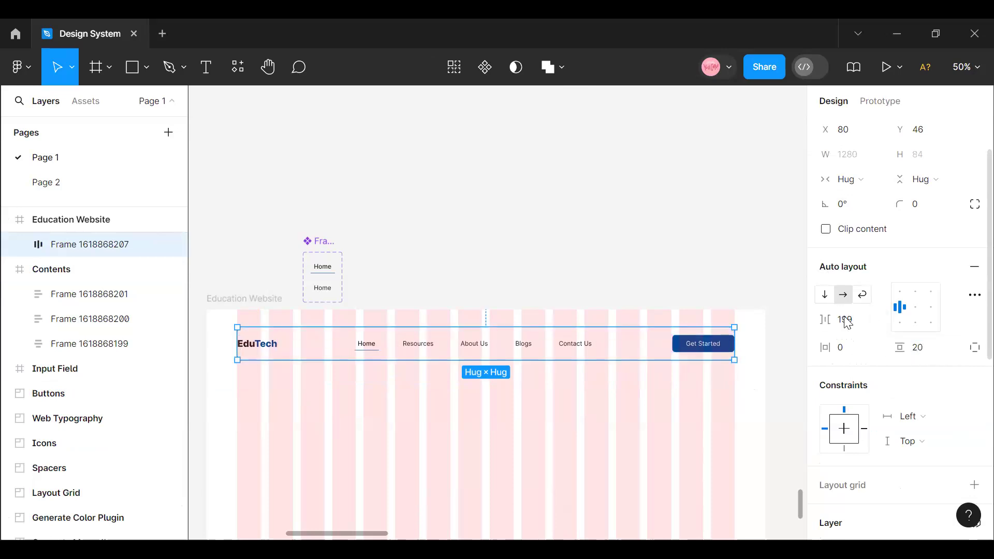
click(845, 357)
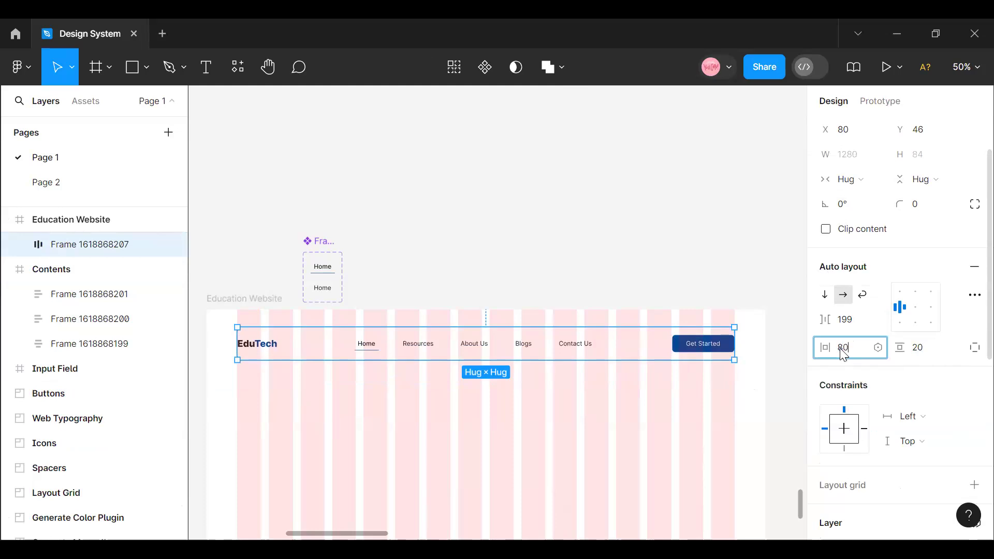
text(80)
key(Return)
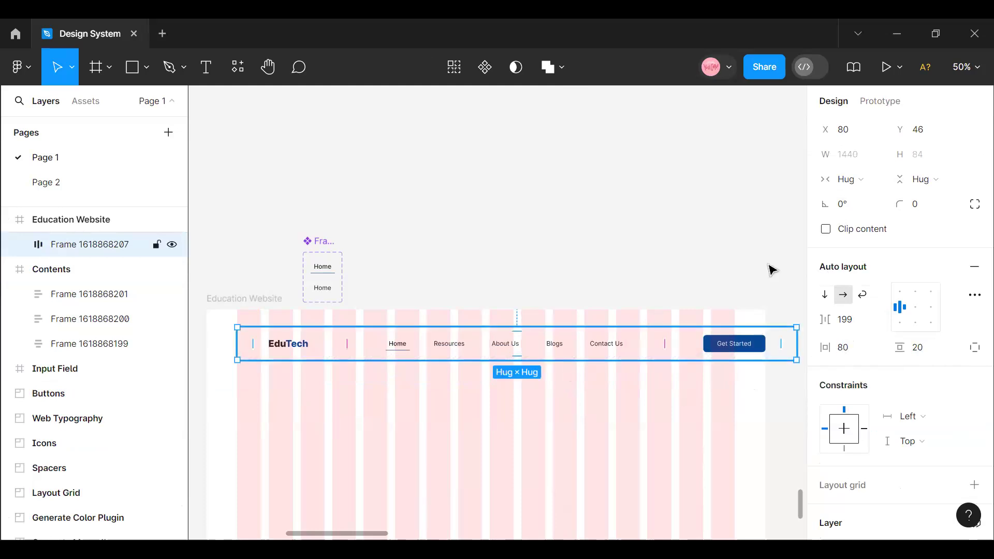
- Align the header frame to the top centre of the Education Website frame at X 0, Y 0, with its items centre-aligned
scroll(876, 233, up, 2)
click(850, 129)
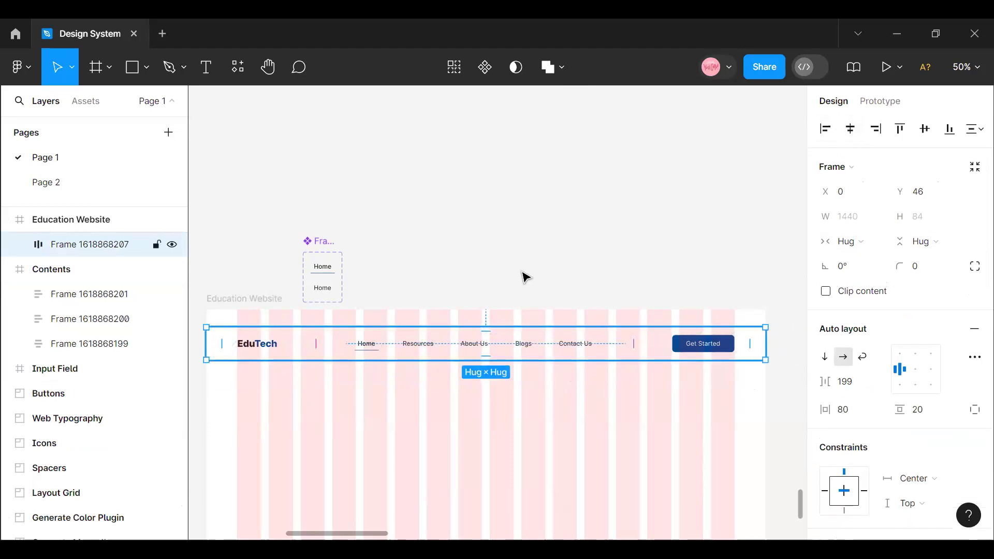
drag(420, 344, 419, 336)
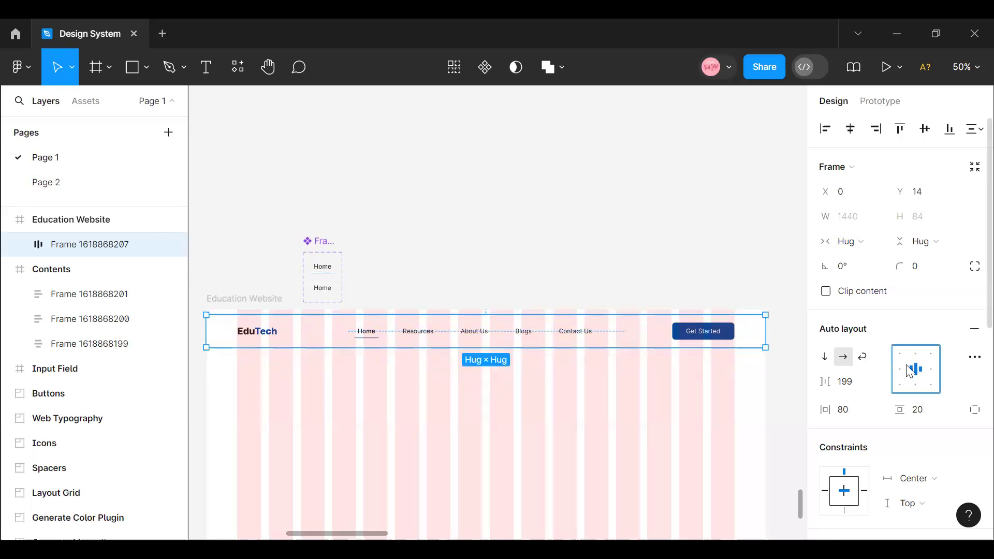
click(902, 128)
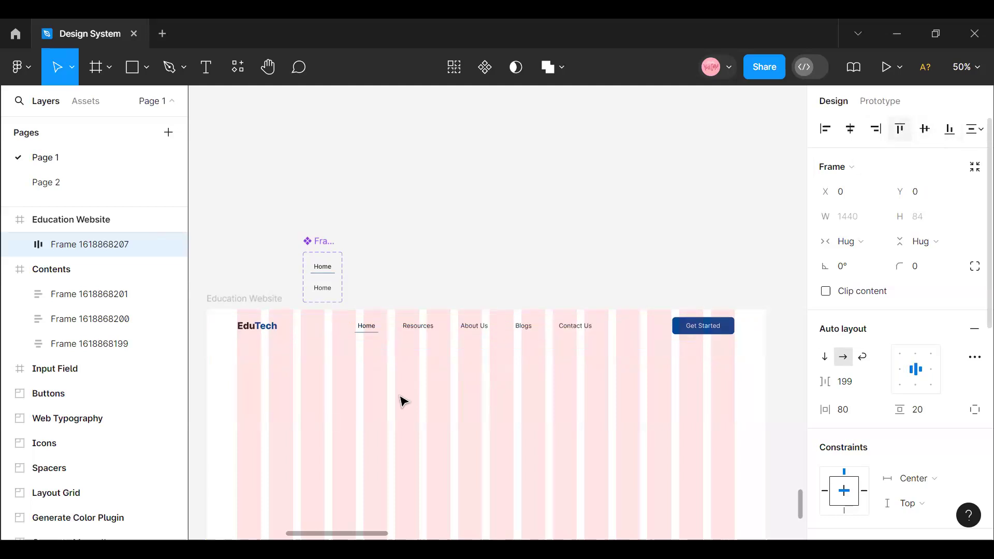
- Give the header frame an FFFFFF fill and move it out of the Education Website frame onto the empty canvas above
scroll(896, 370, down, 10)
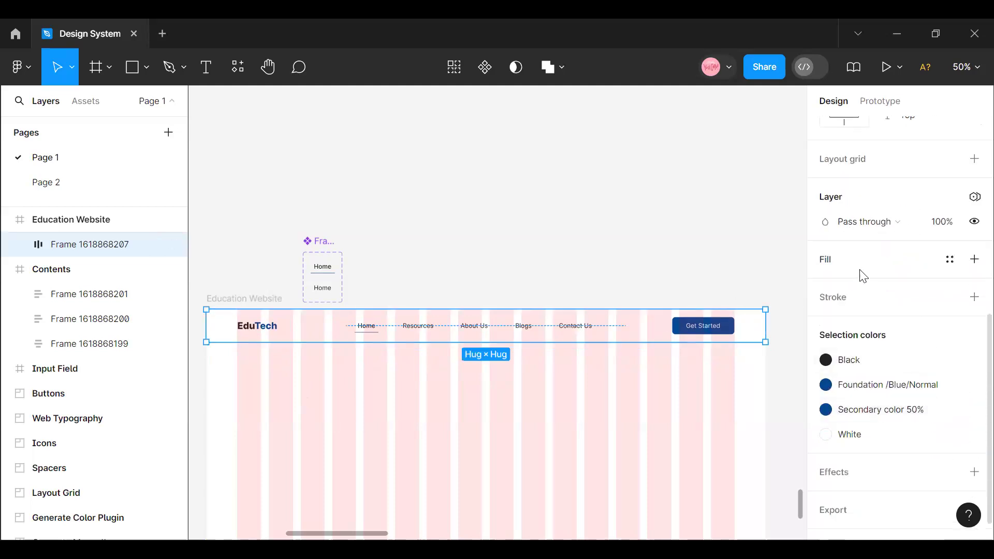
click(857, 267)
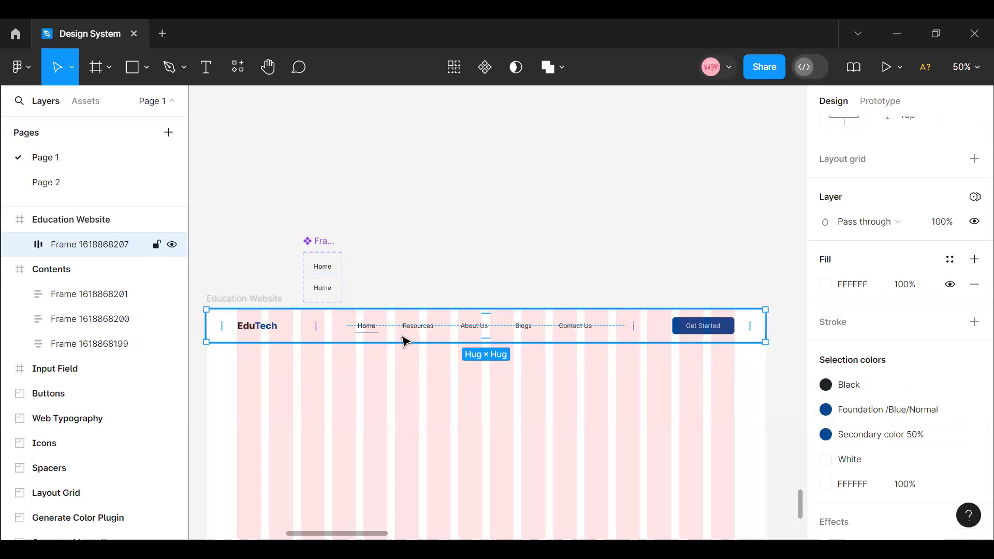
key(ctrl+x)
key(ctrl+v)
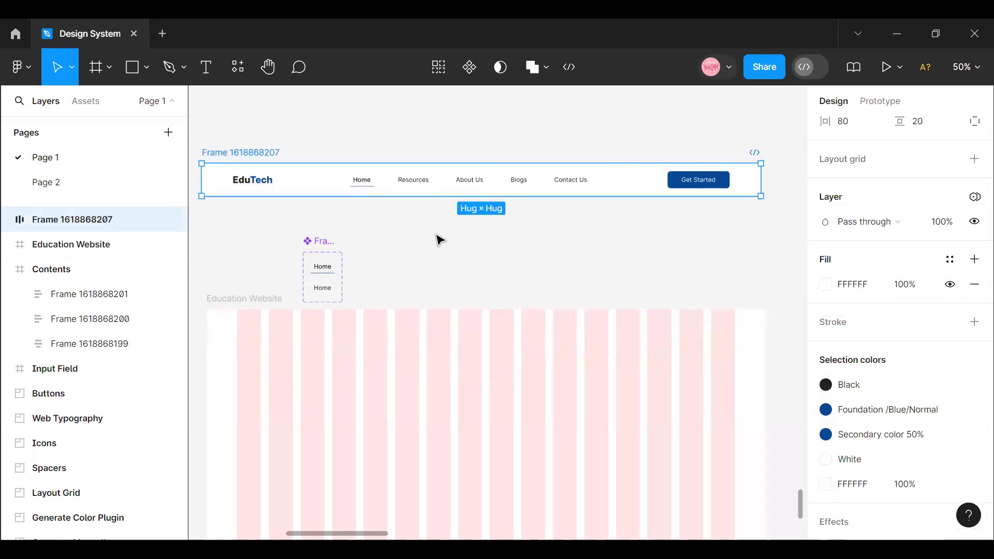
- Rename the header frame as Navigation Item
click(440, 238)
double_click(220, 155)
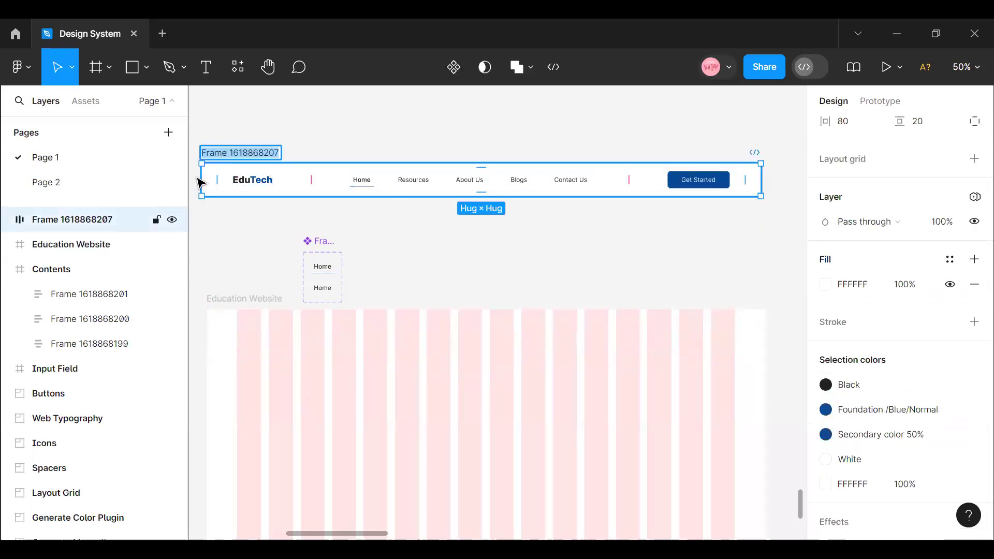
text(N)
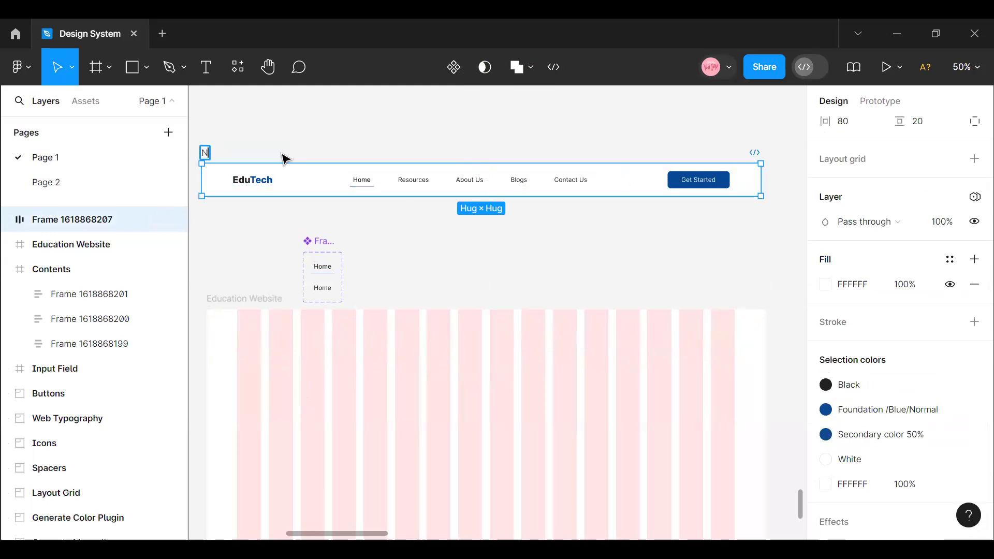
text(avigation Item)
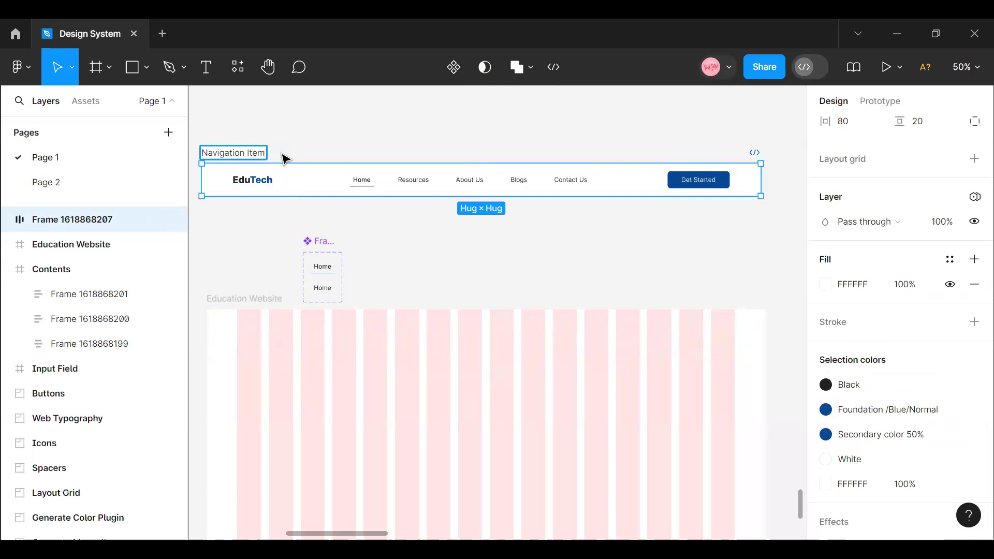
click(322, 127)
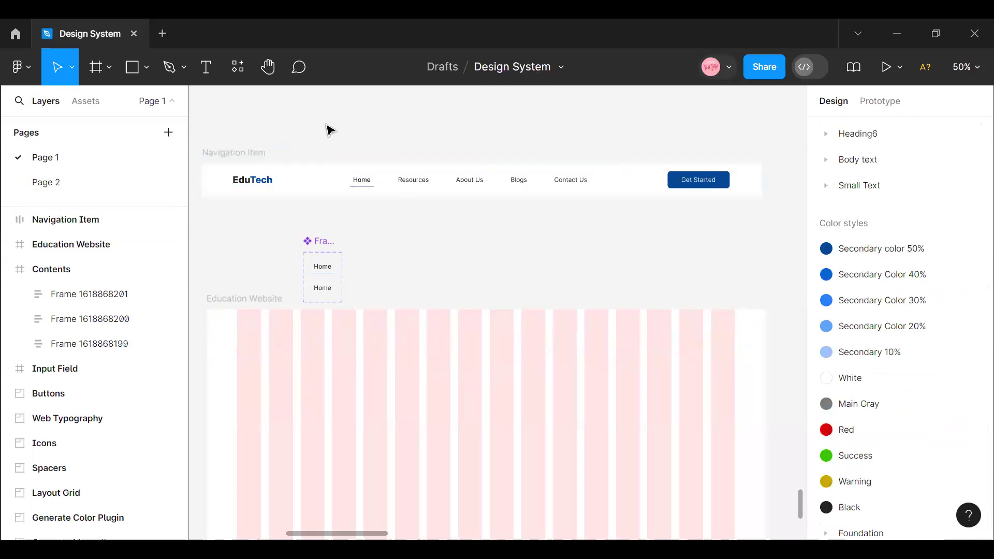
- Move the two-variant Home menu component set up to the empty canvas above the Navigation Item frame
click(248, 163)
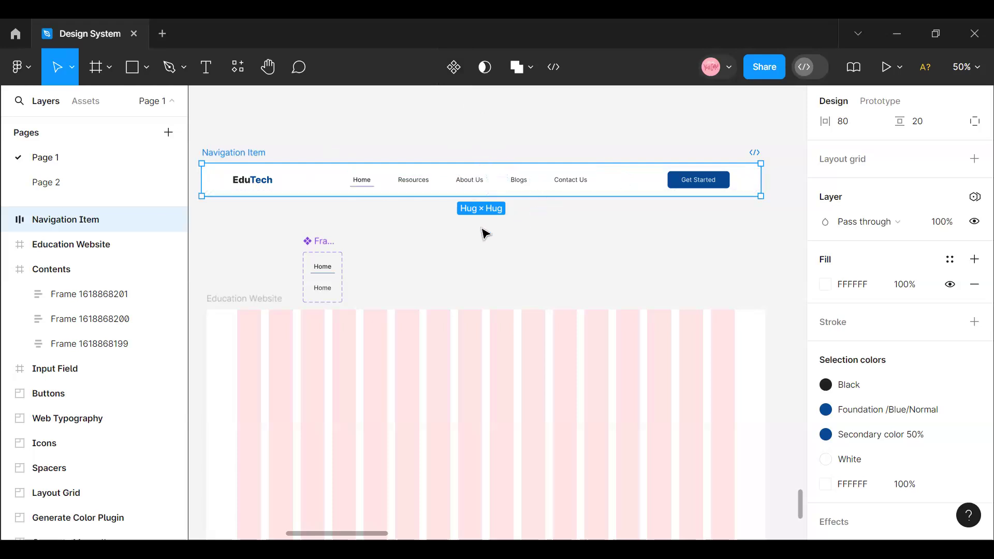
click(330, 250)
drag(327, 266, 326, 115)
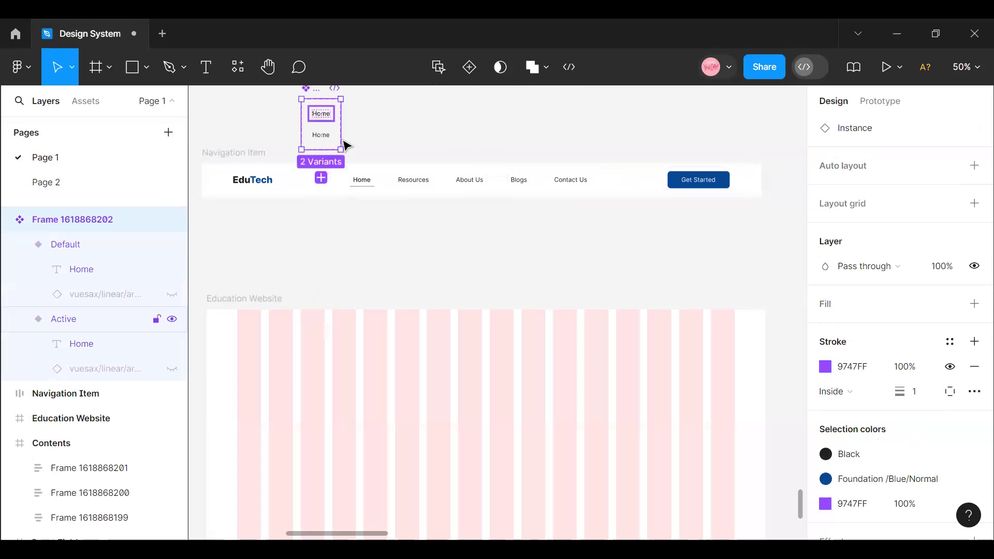
- Move the Navigation Item frame back into the Education Website frame and centre it horizontally along the top edge at X 0, Y 0
click(250, 166)
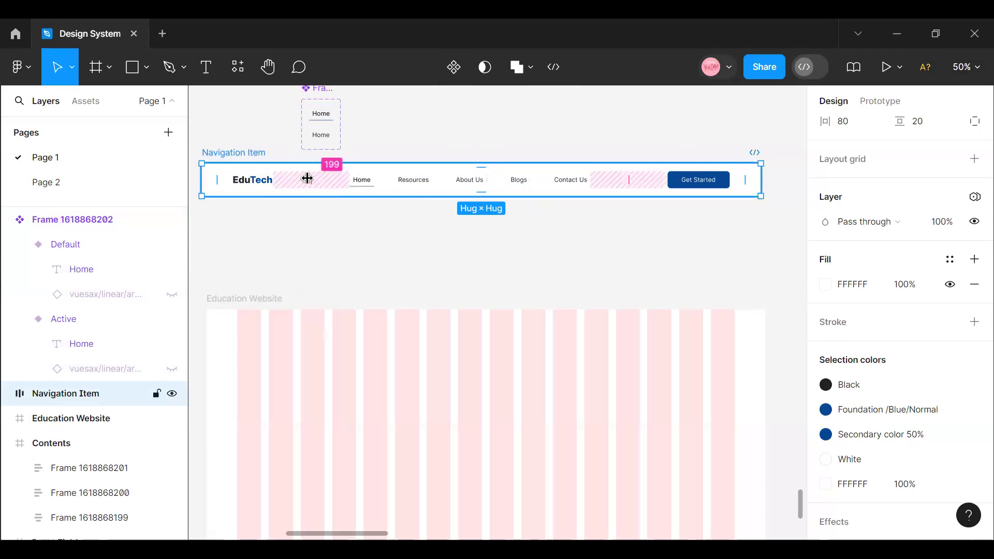
drag(298, 184, 313, 326)
scroll(911, 152, up, 6)
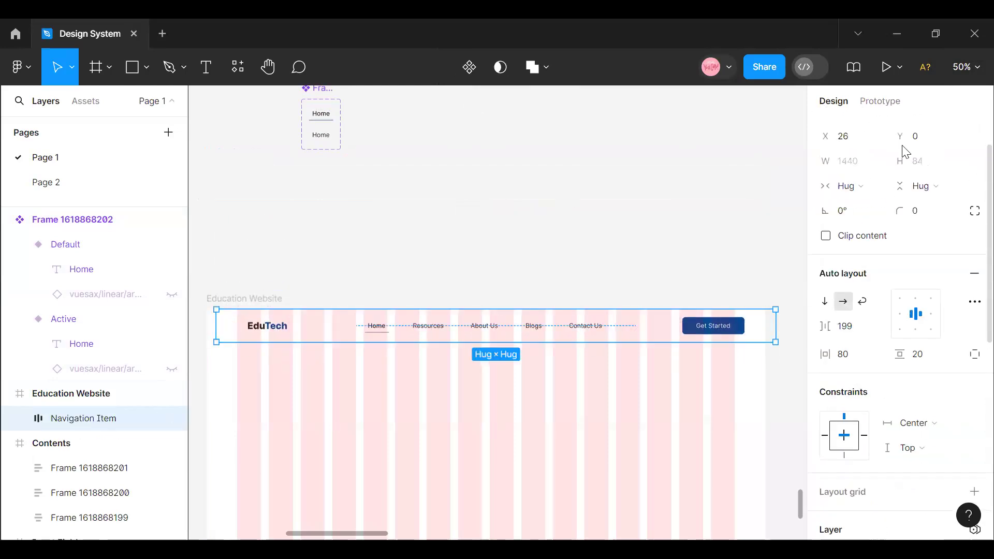
click(850, 129)
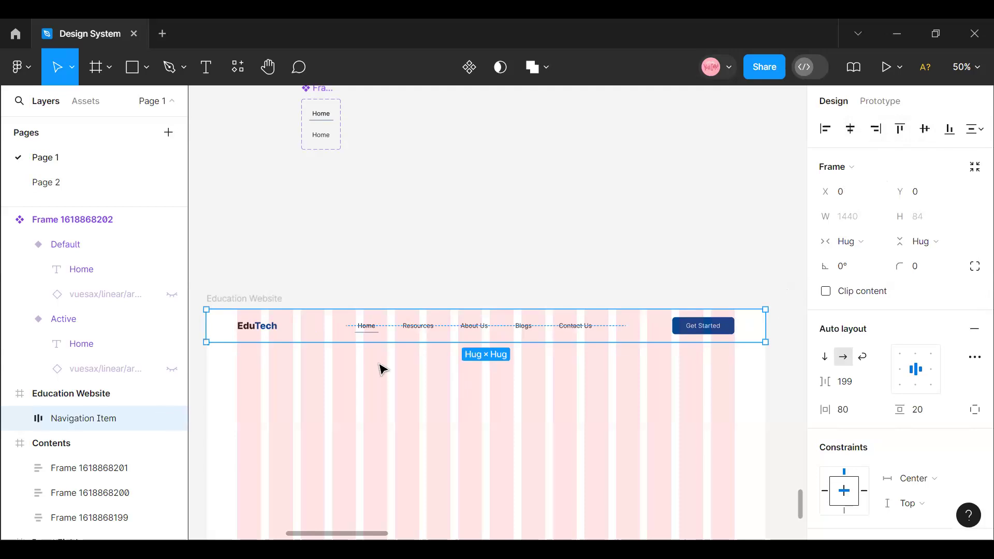
- Draw a full-width frame 1440 × 733 directly beneath the Navigation Item header, at X 0, Y 84
scroll(282, 273, down, 3)
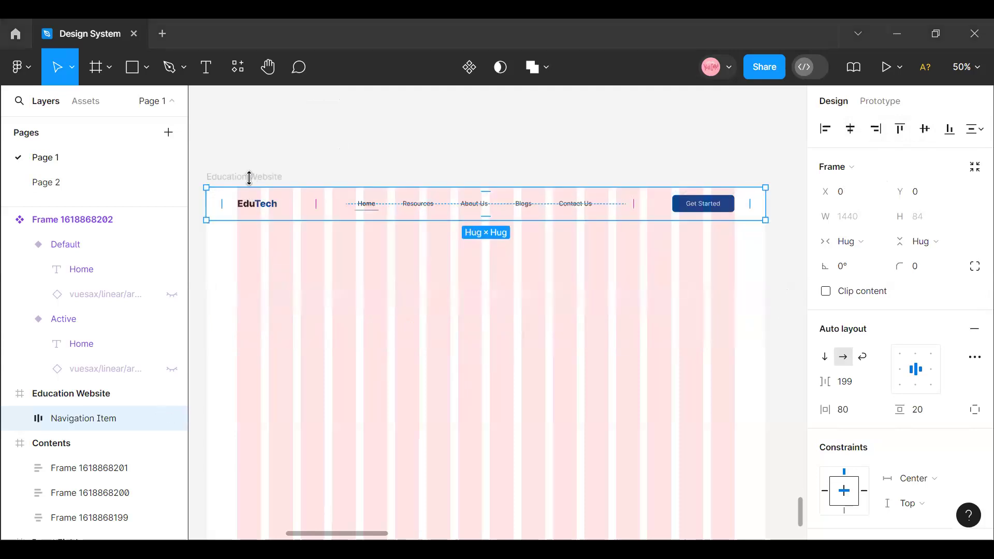
click(101, 86)
click(93, 108)
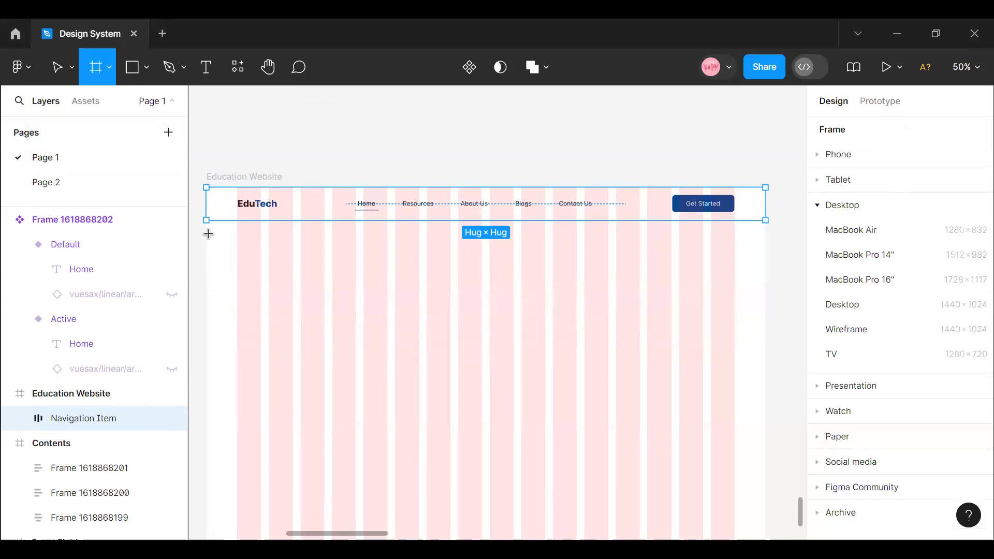
drag(206, 222, 765, 411)
drag(626, 412, 637, 504)
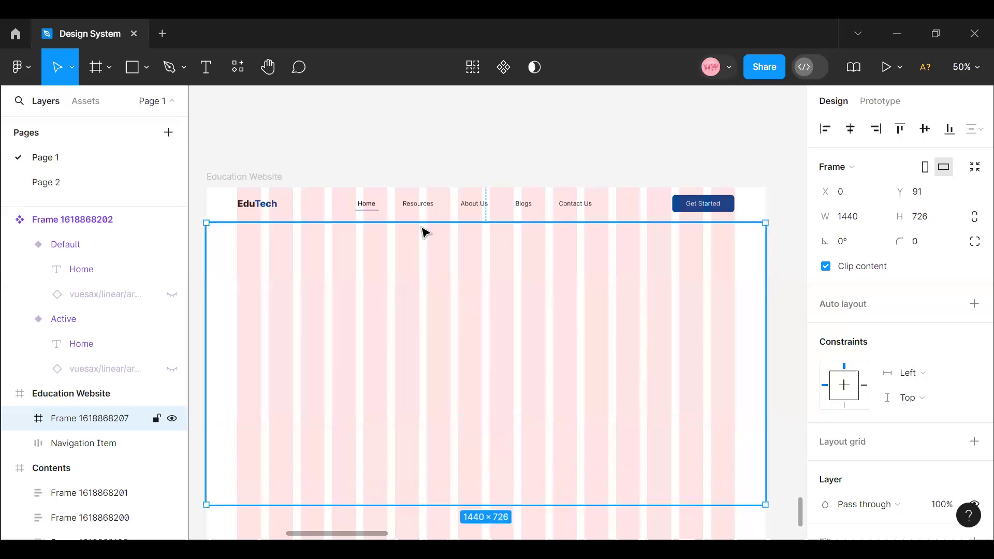
drag(421, 230, 419, 224)
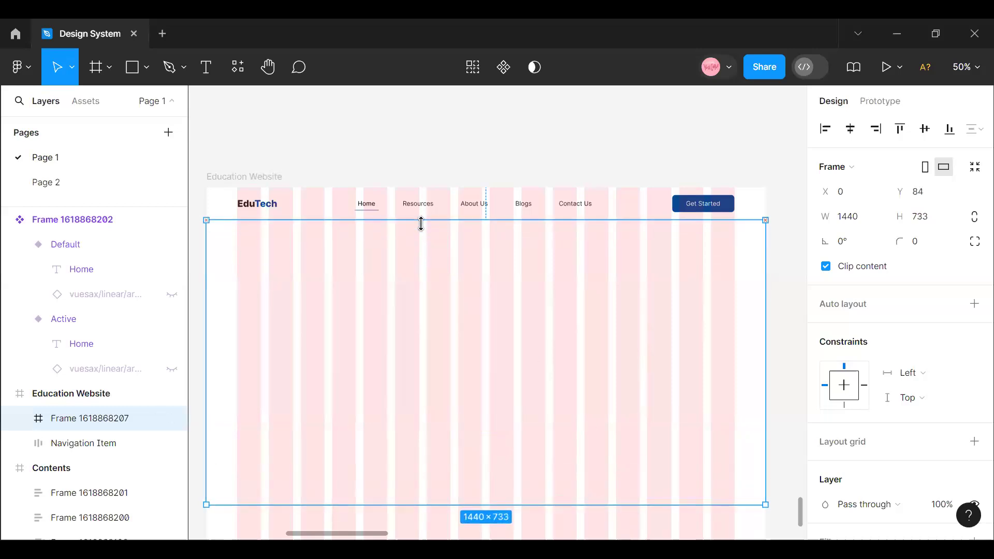
- Rename the new frame below the header as Hero Section and give it an FFFFFF fill
double_click(89, 419)
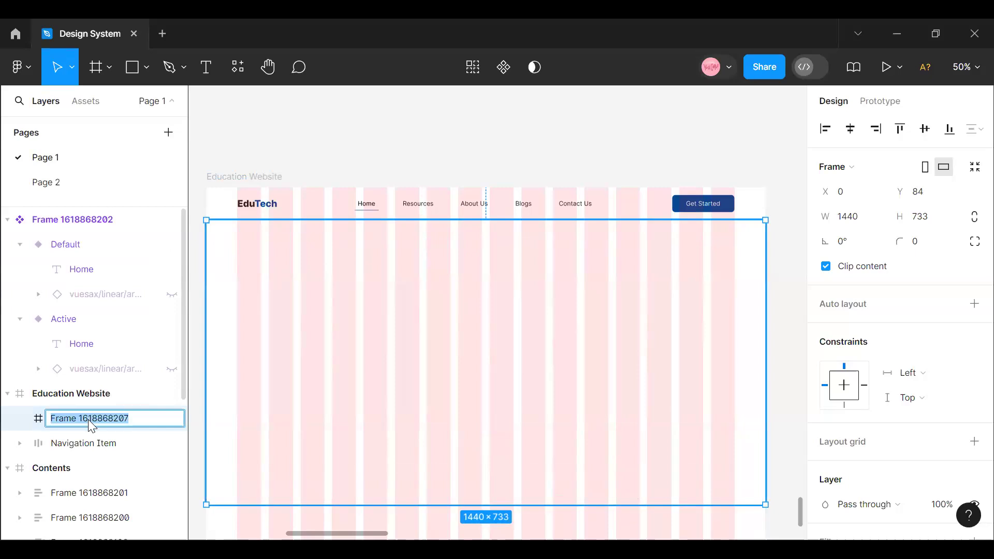
text(Hero Section)
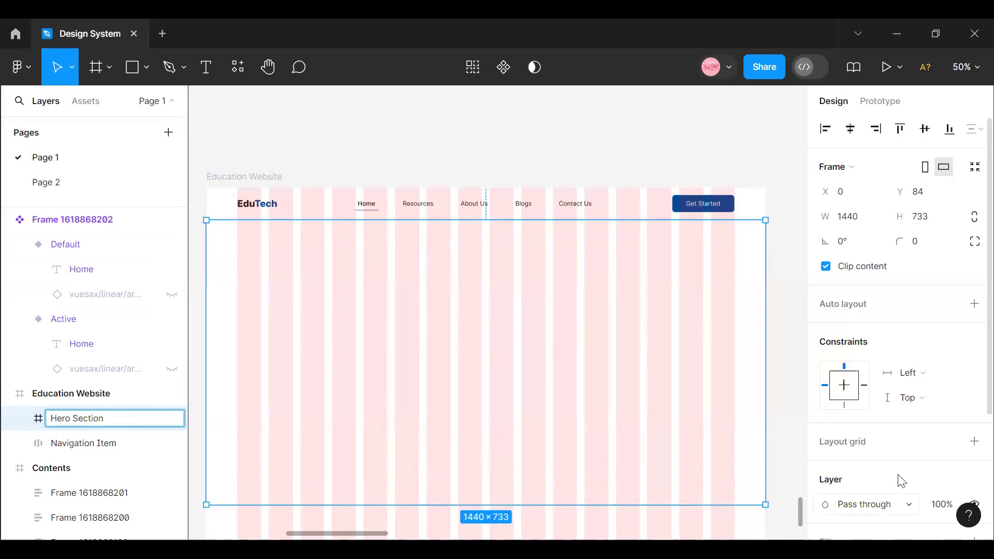
scroll(890, 456, down, 3)
click(838, 392)
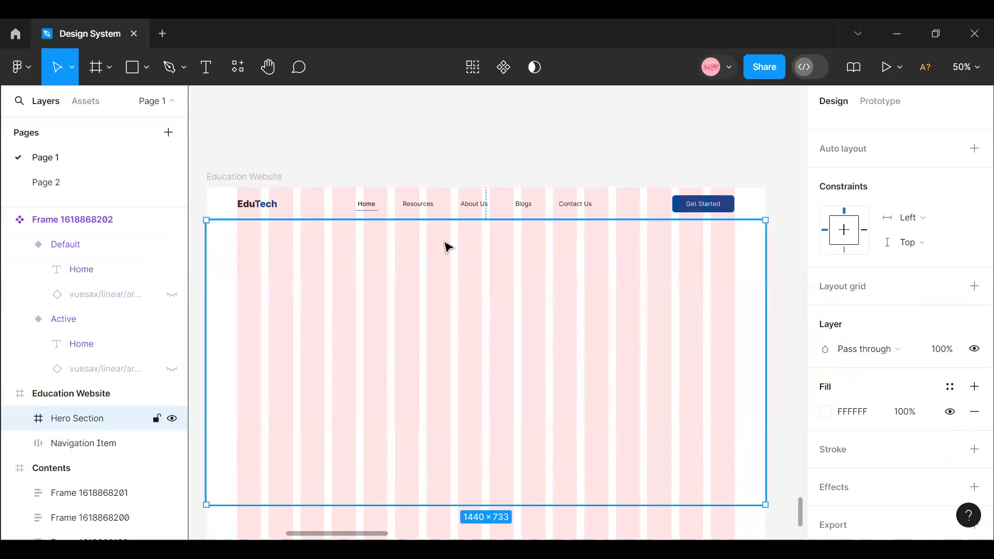
- Add a stroke to the Navigation Item frame using the Foundation/Blue Light color style
click(409, 190)
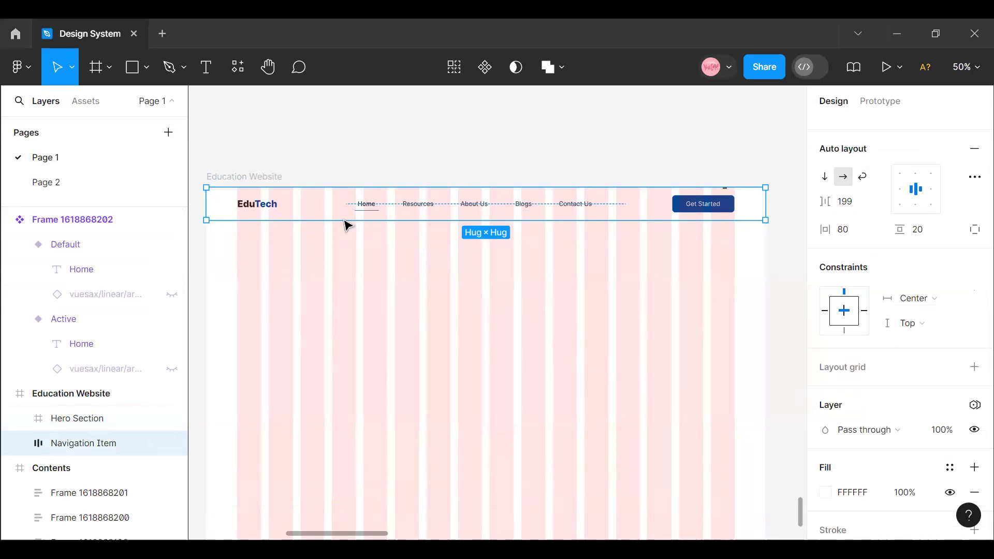
scroll(892, 337, down, 5)
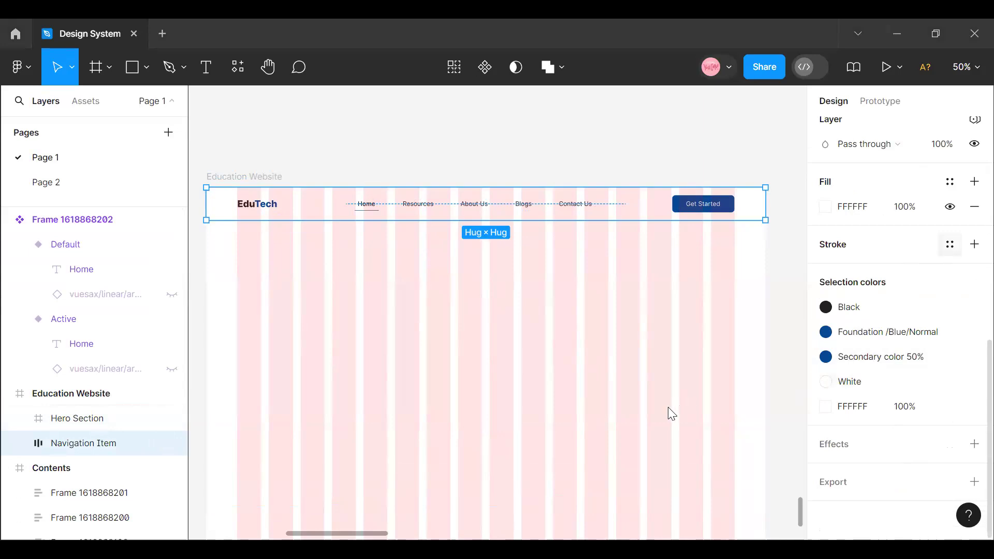
scroll(670, 412, down, 3)
click(898, 244)
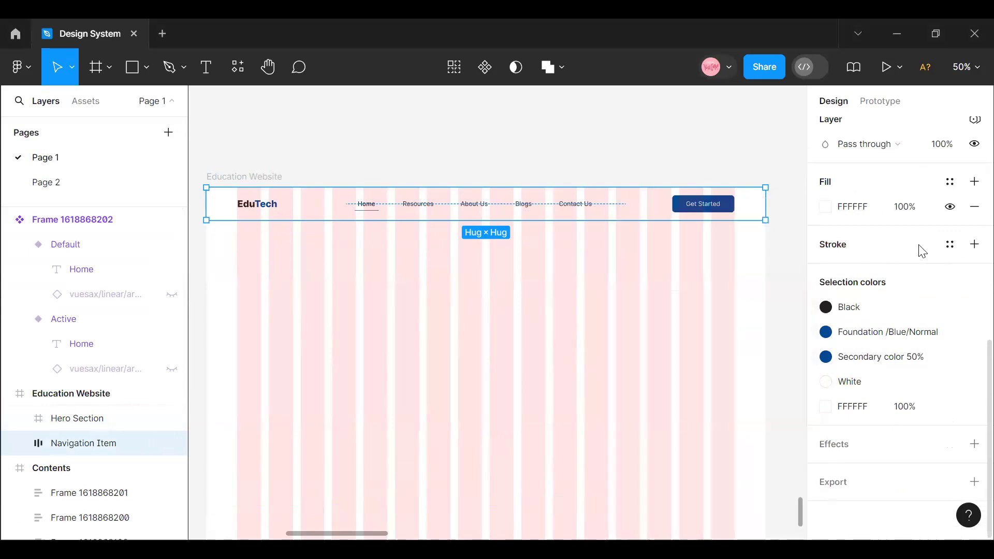
click(917, 251)
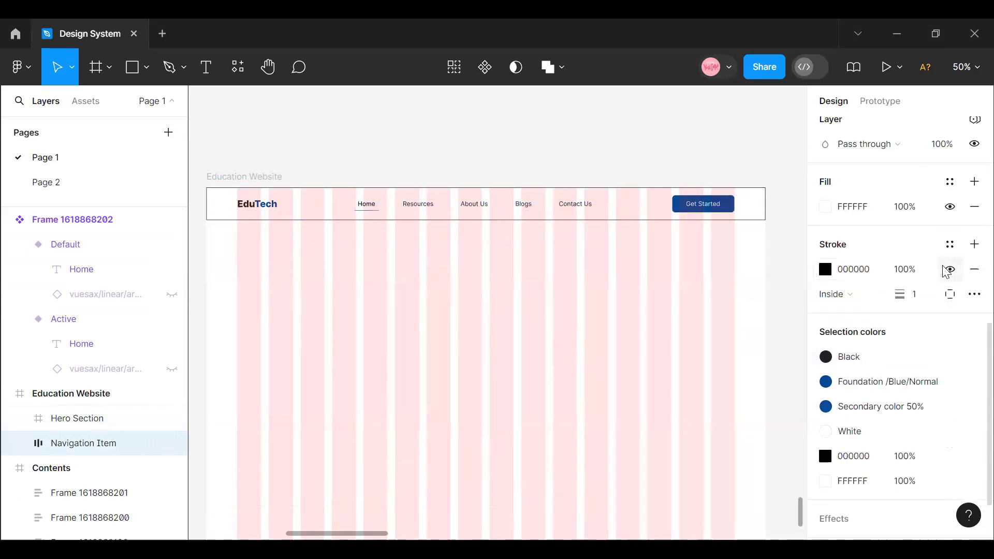
click(950, 247)
scroll(668, 393, down, 5)
scroll(698, 428, up, 8)
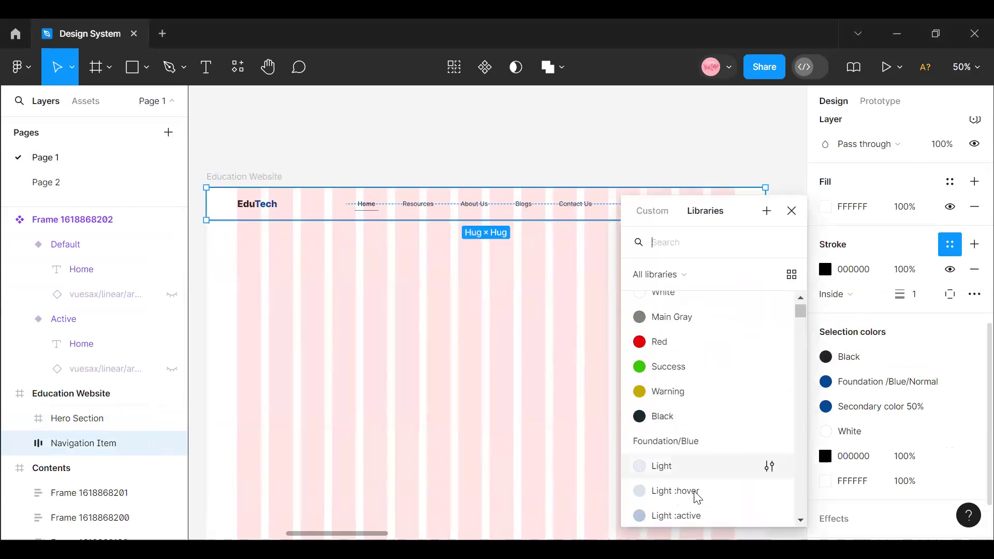
click(688, 463)
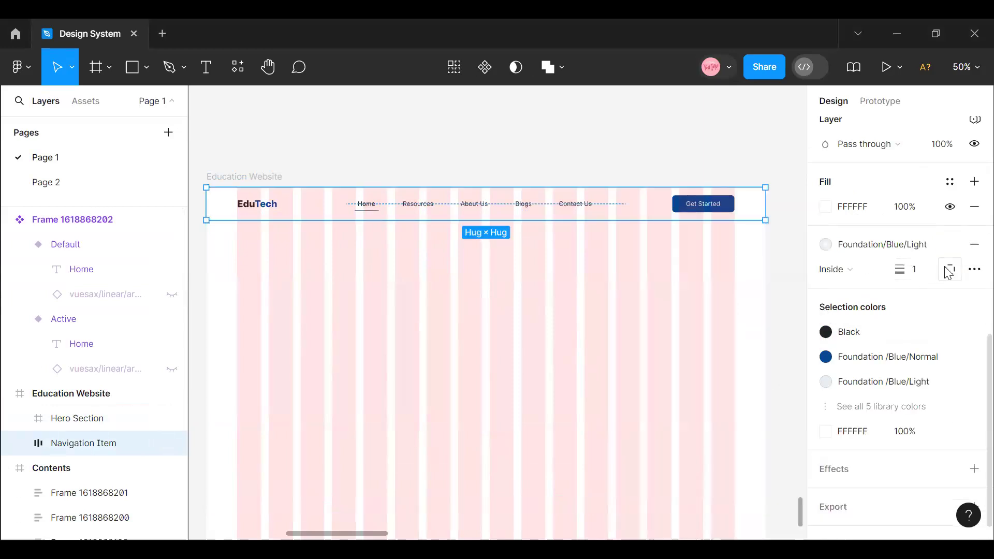
- Limit the Navigation Item stroke to the bottom side and set its thickness to 0.5
click(950, 270)
click(935, 339)
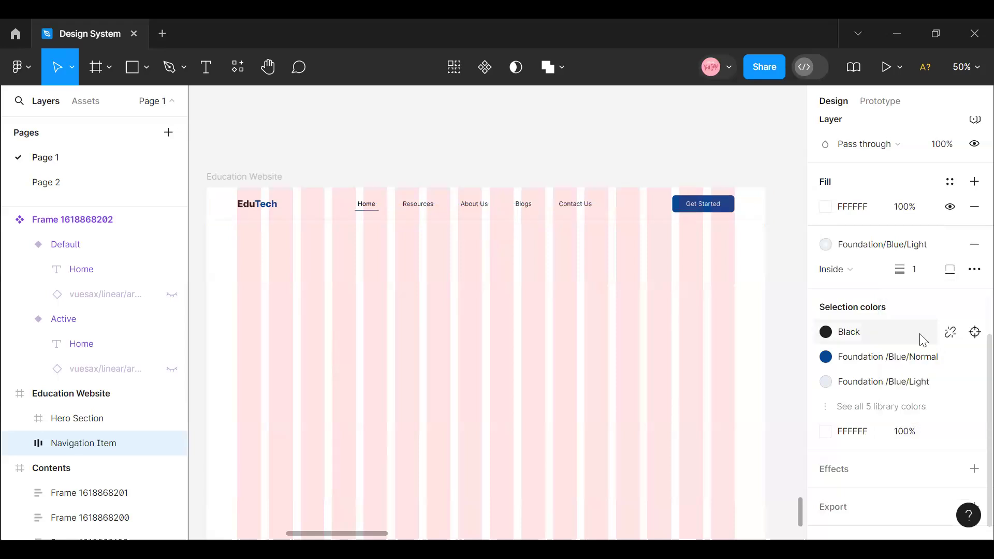
click(925, 270)
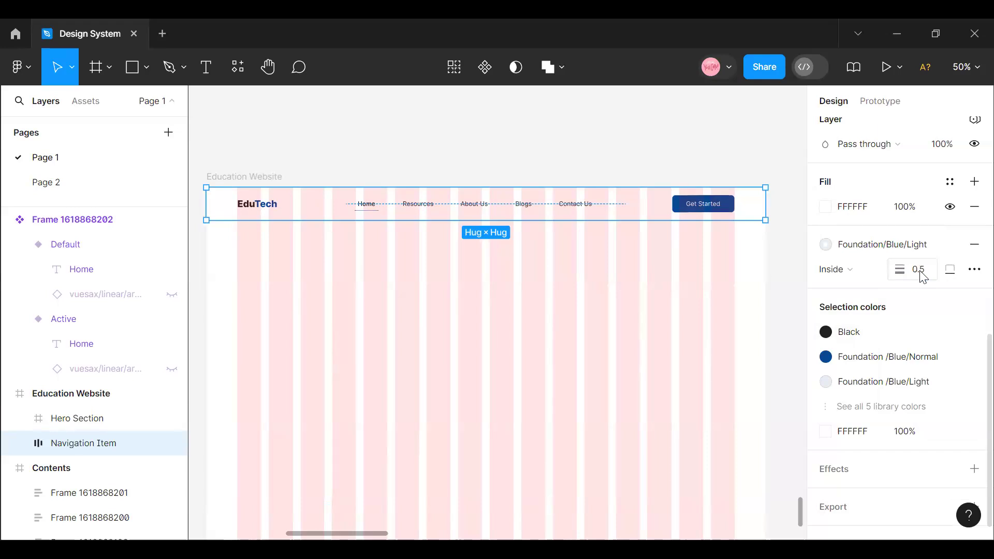
click(587, 287)
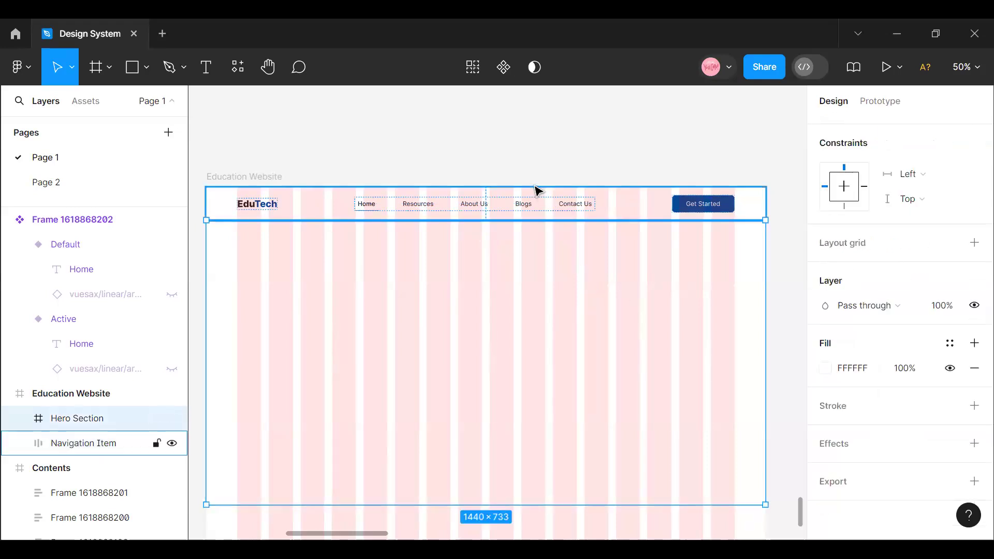
click(539, 166)
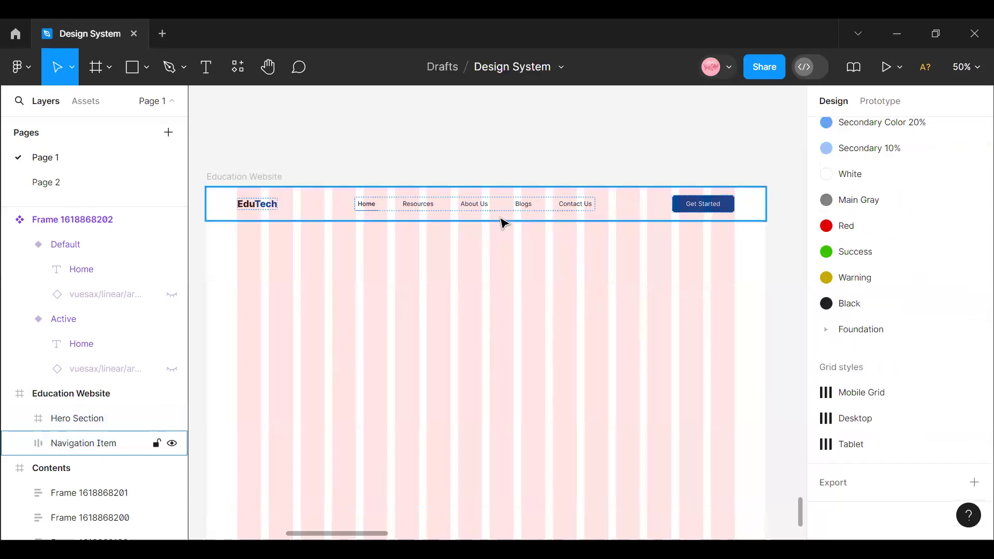
- Hide the layout grids on the Education Website frame and check the header without the column overlay
click(234, 177)
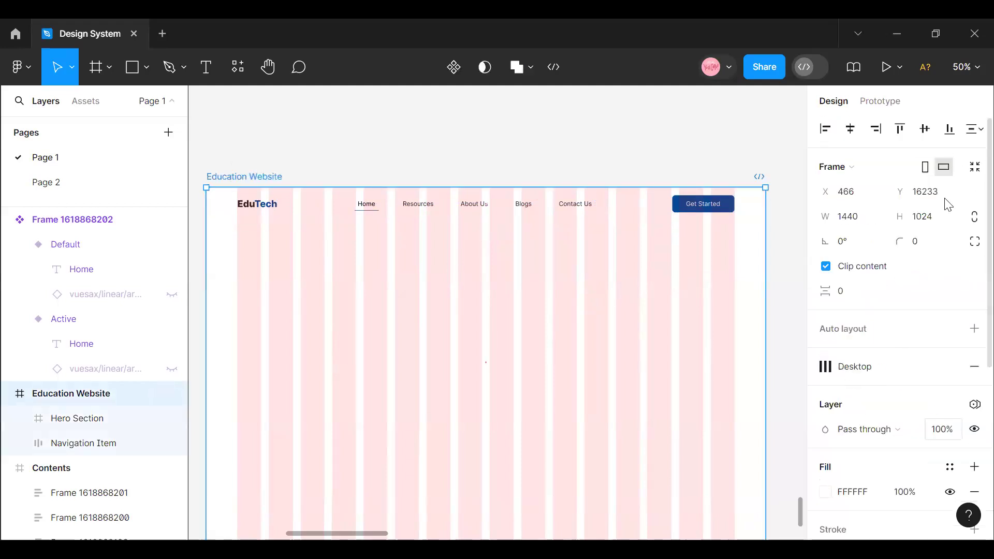
click(926, 366)
scroll(468, 211, up, 5)
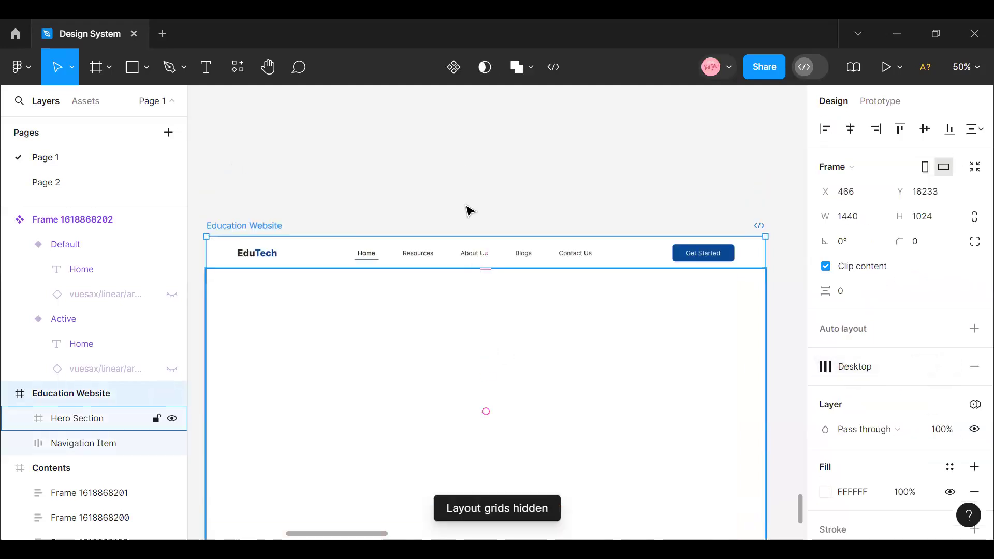
click(466, 211)
scroll(440, 280, down, 1)
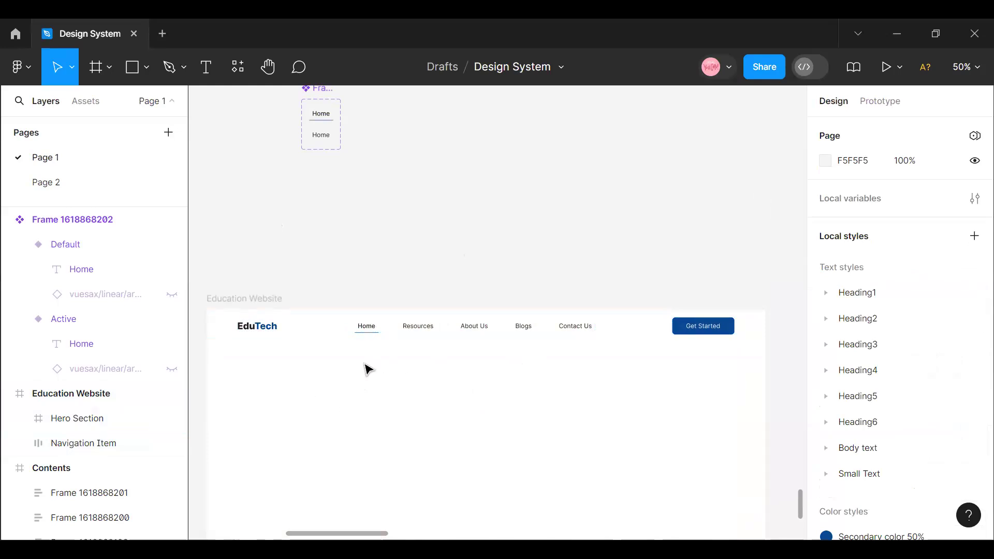
scroll(371, 364, down, 2)
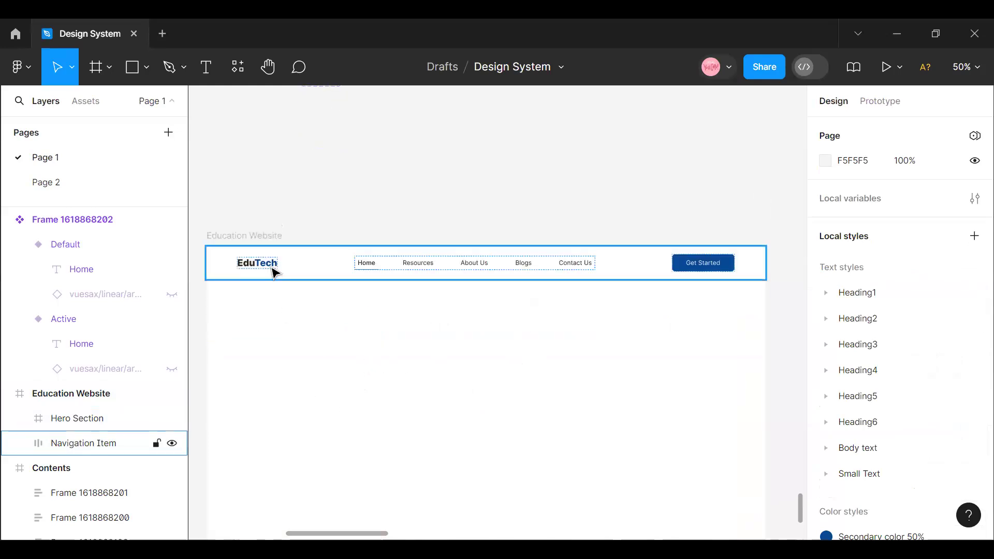
- Show the layout grids on the Education Website frame again
click(382, 319)
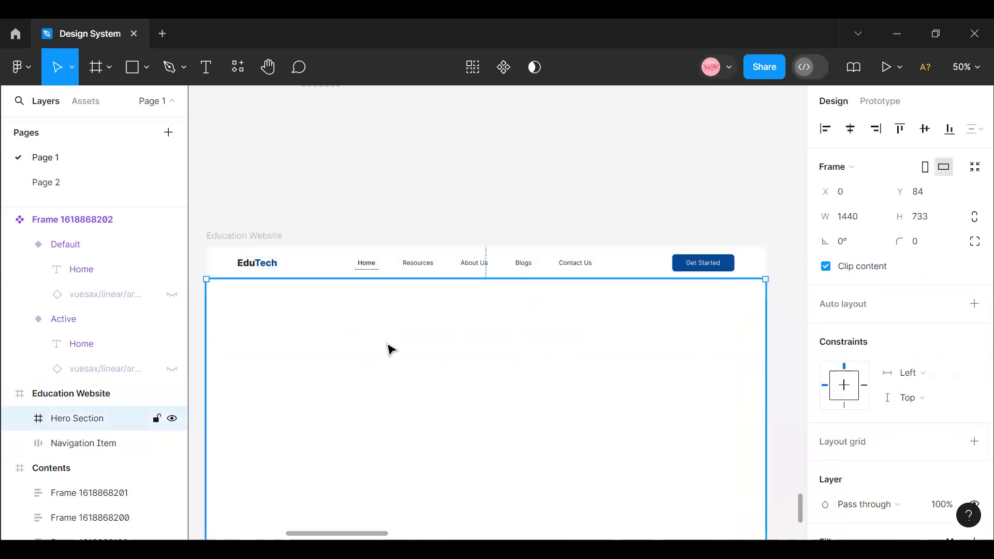
scroll(336, 536, left, 5)
scroll(343, 535, right, 4)
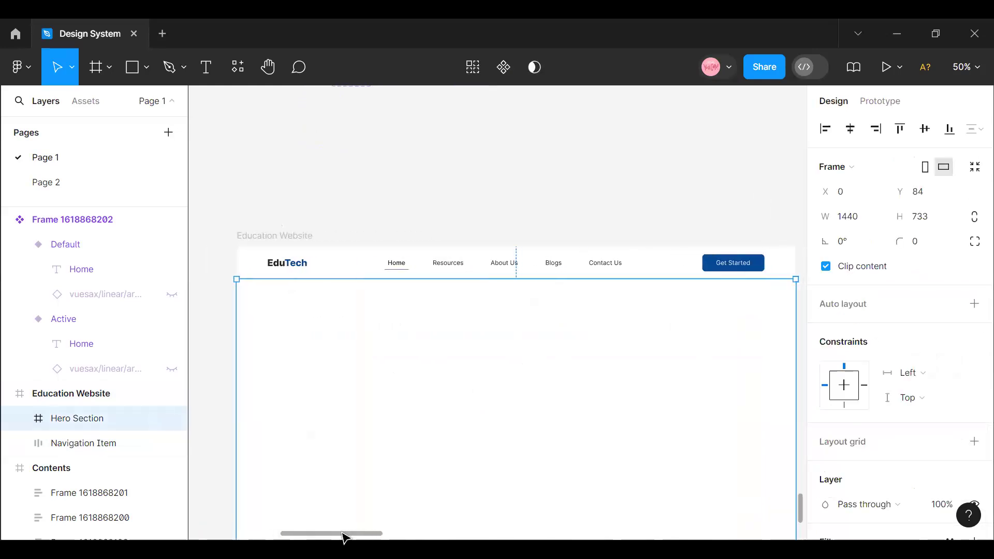
scroll(397, 429, down, 2)
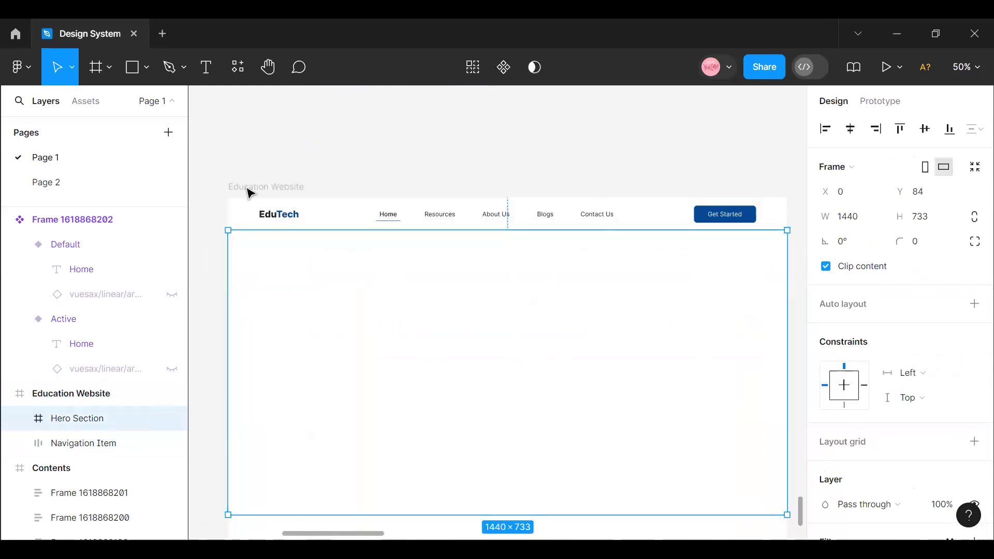
click(248, 192)
click(928, 366)
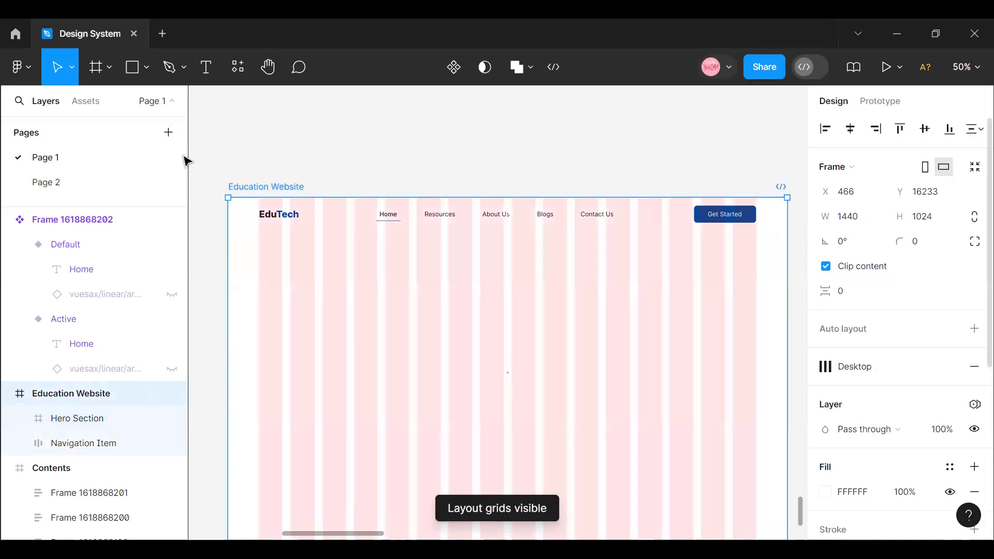
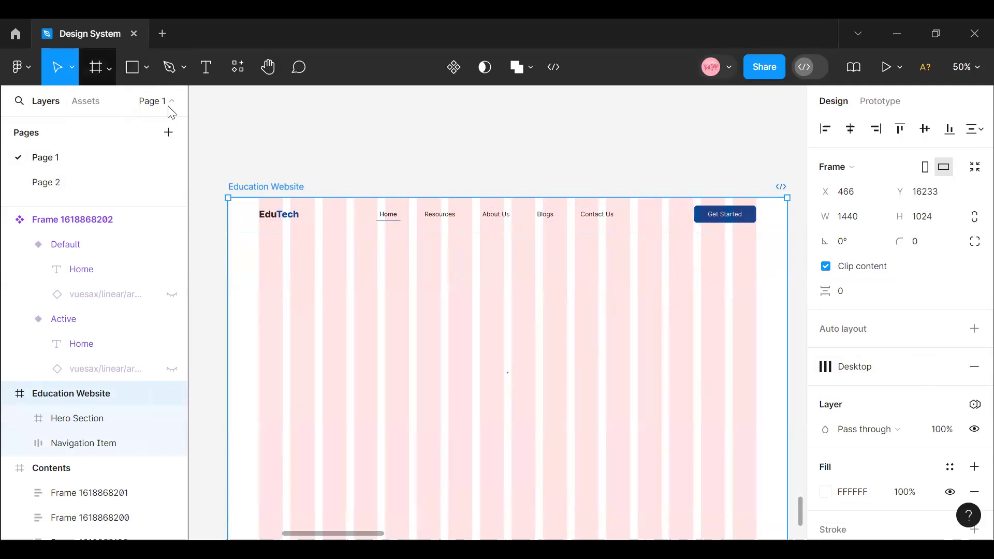
key(t)
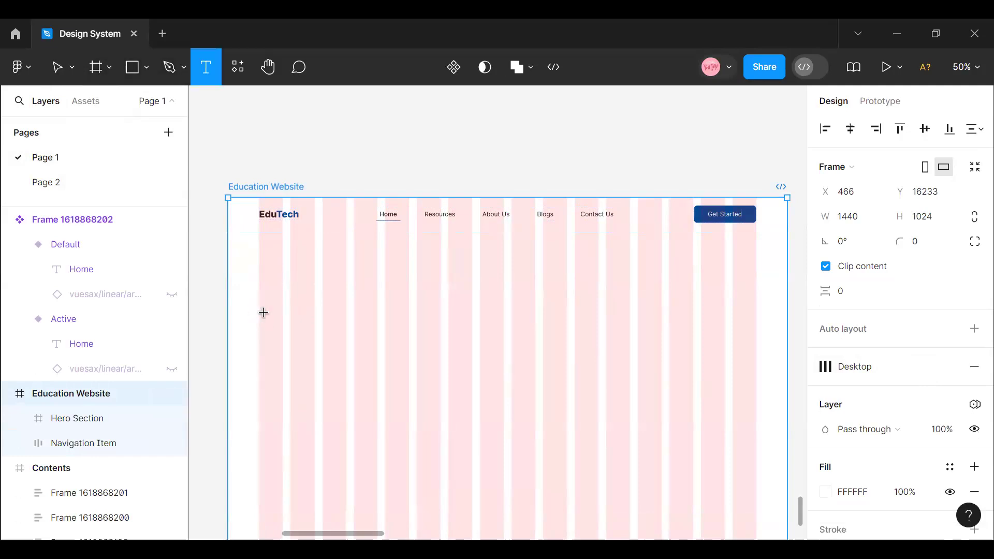
click(264, 311)
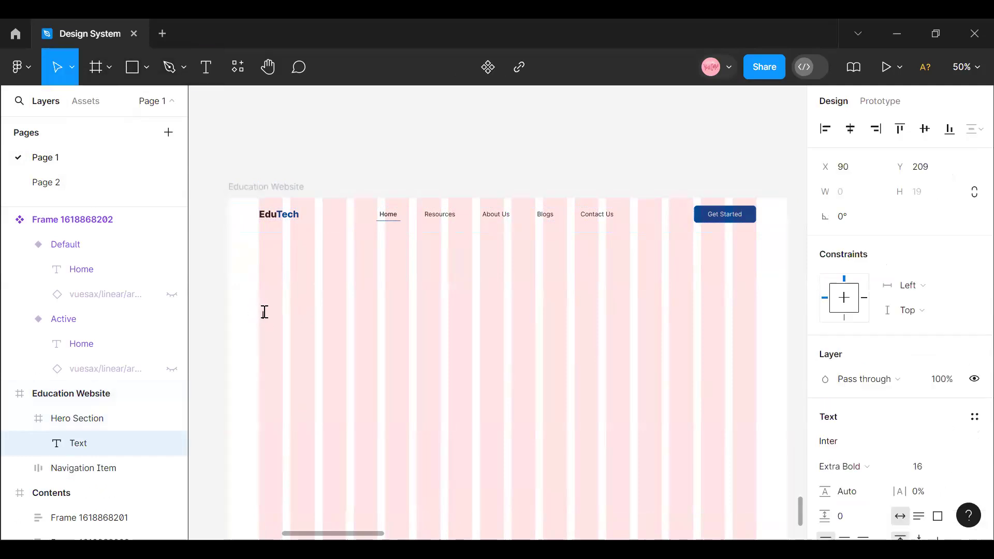
drag(357, 534, 437, 534)
scroll(460, 411, up, 8)
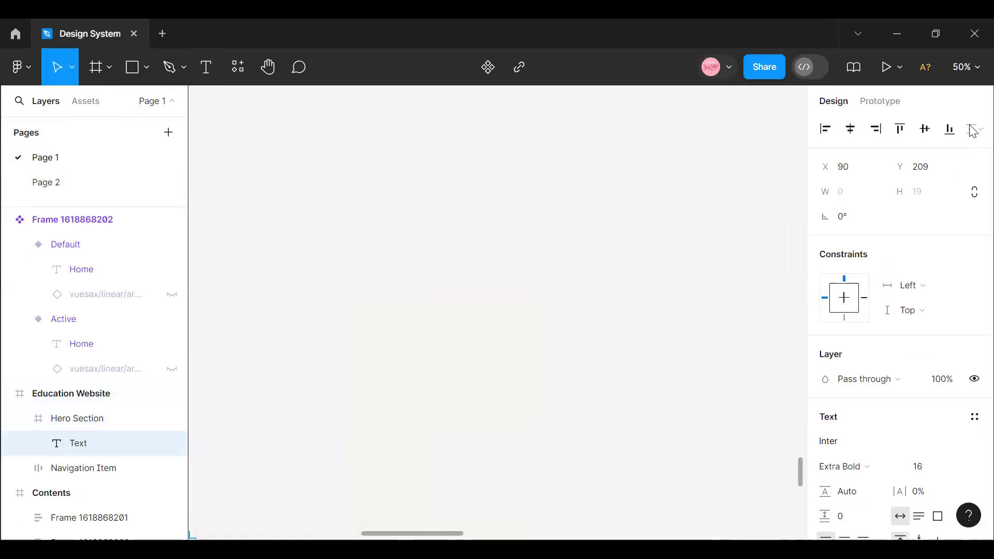
click(965, 67)
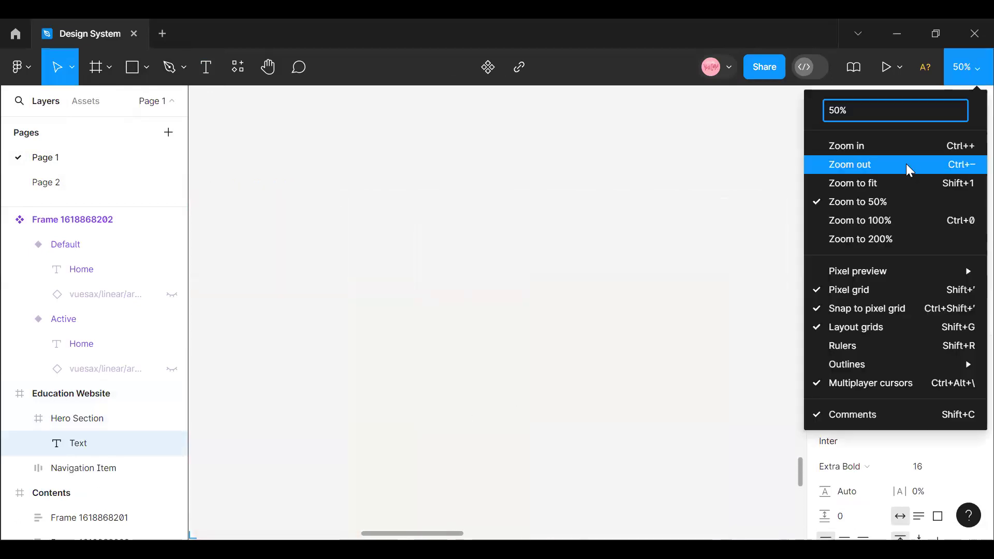
scroll(592, 203, down, 5)
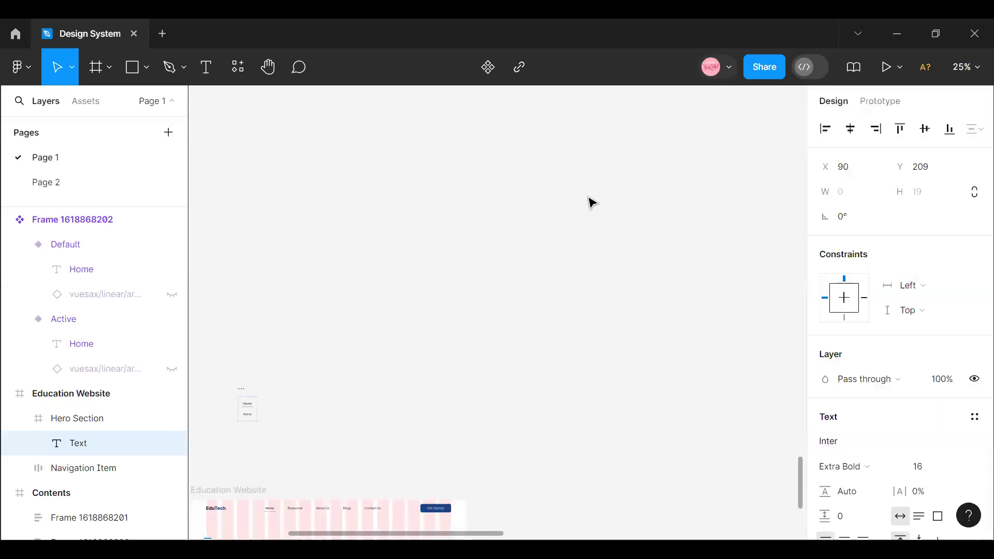
scroll(592, 202, up, 10)
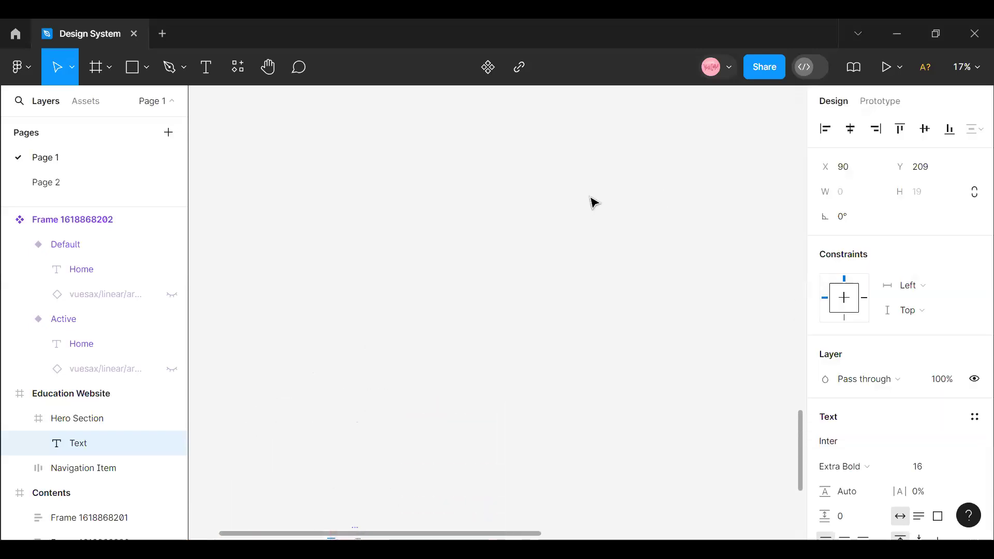
click(469, 266)
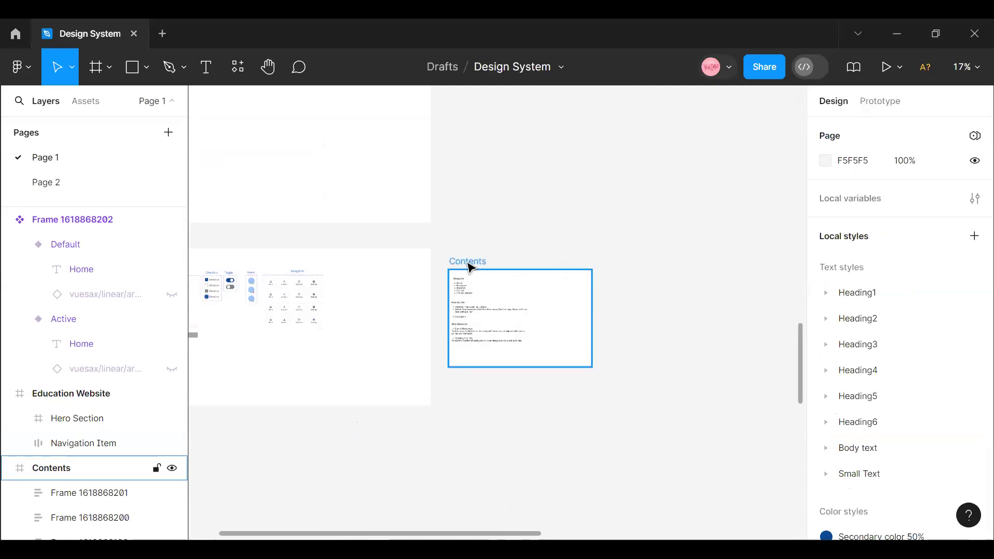
- Move the Contents frame down toward the Education Website frame and enlarge it to 3422 × 1585
click(468, 262)
drag(492, 283, 114, 502)
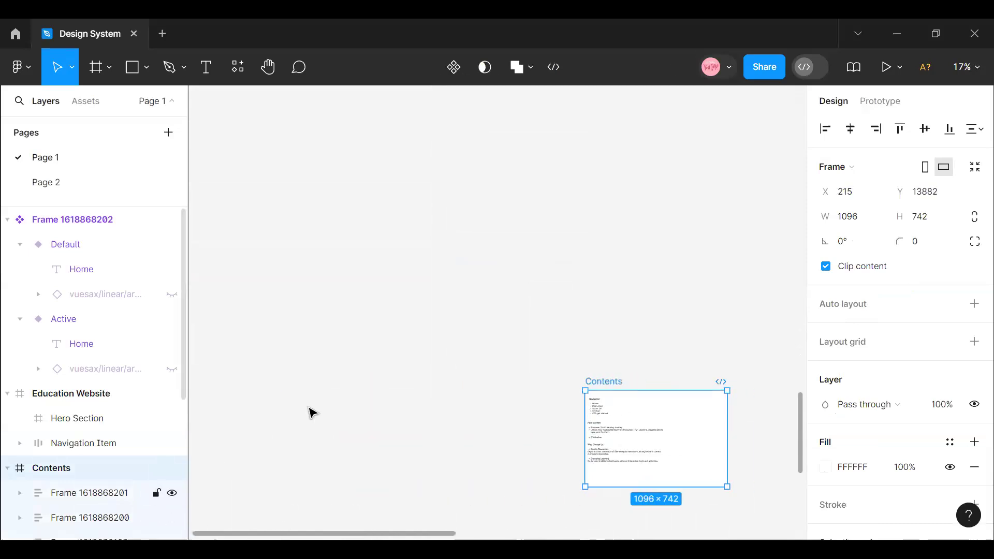
right_click(667, 410)
click(705, 71)
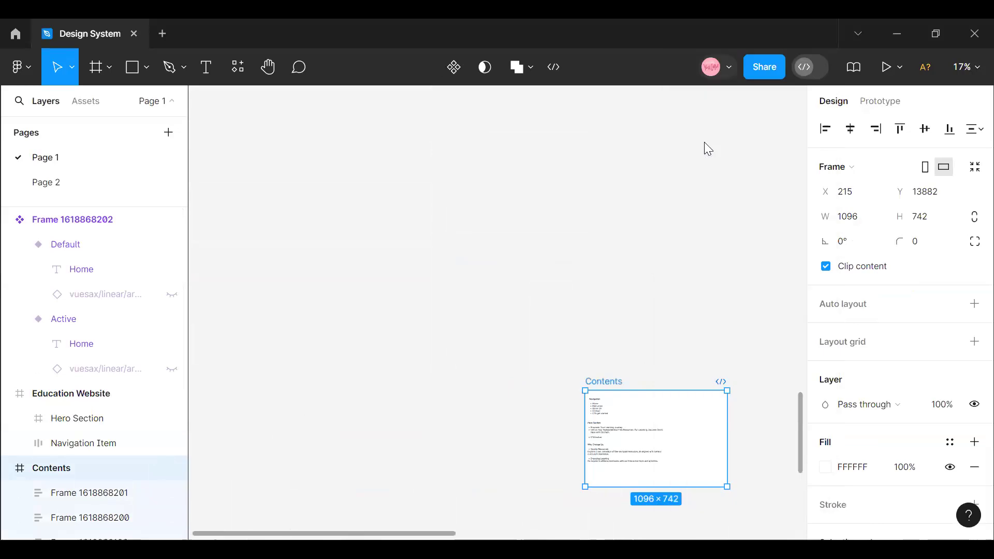
scroll(519, 273, down, 5)
drag(574, 330, 609, 370)
click(975, 167)
- Narrow the Contents frame to 1113 × 1585 and place it directly beside the Education Website frame, at about X 2055, Y 16074
click(966, 67)
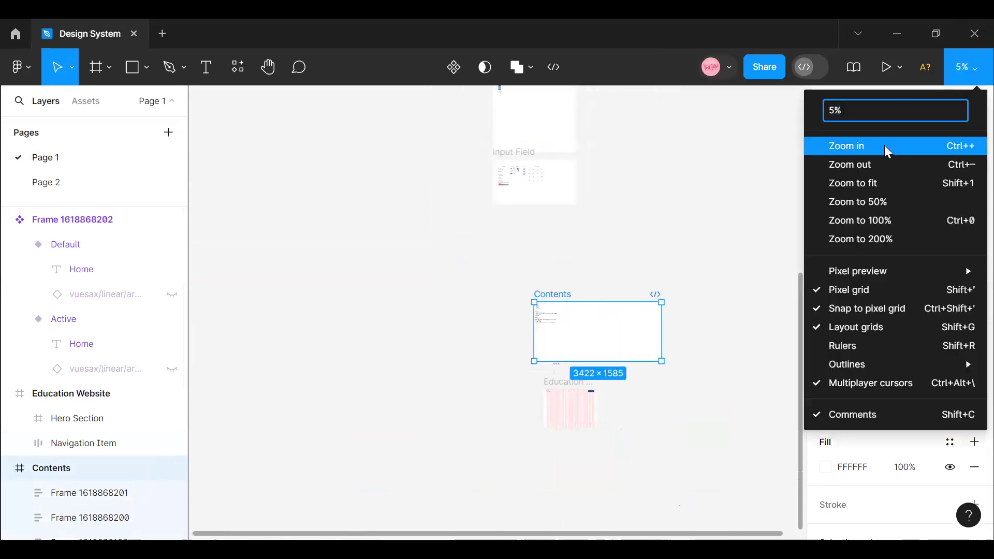
click(874, 148)
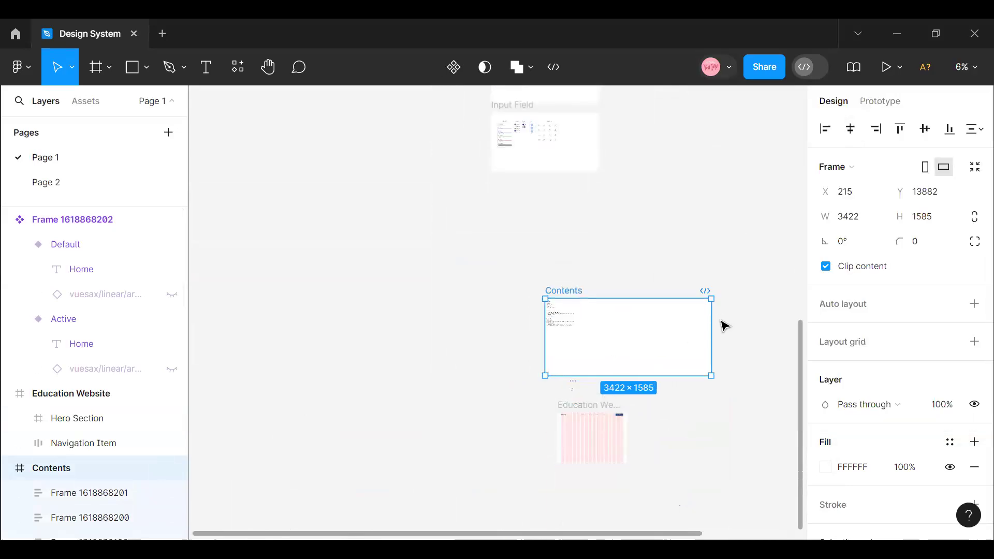
drag(714, 320, 667, 458)
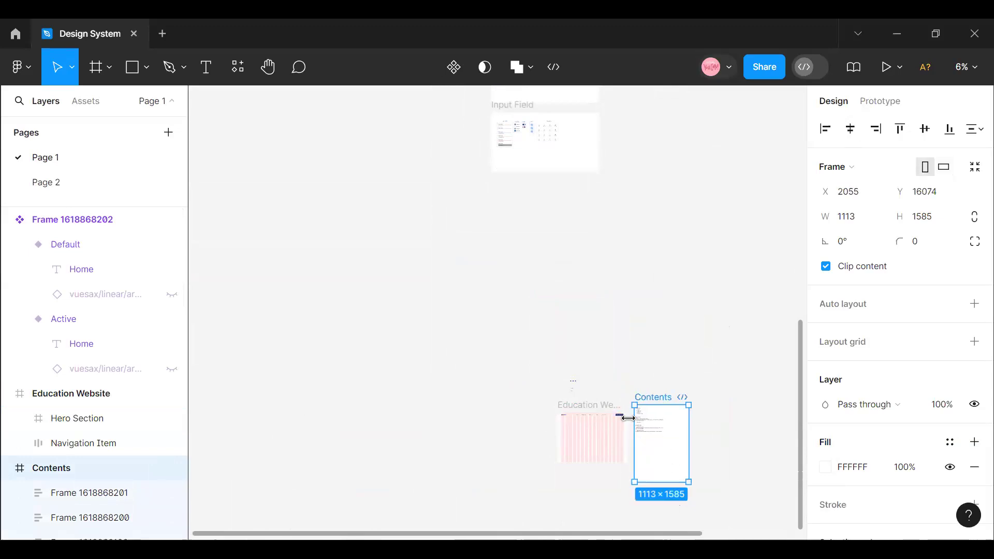
key(Escape)
- Copy the line "Empower Your Learning Journey" from the Hero Section text in the Contents frame
scroll(602, 434, up, 10)
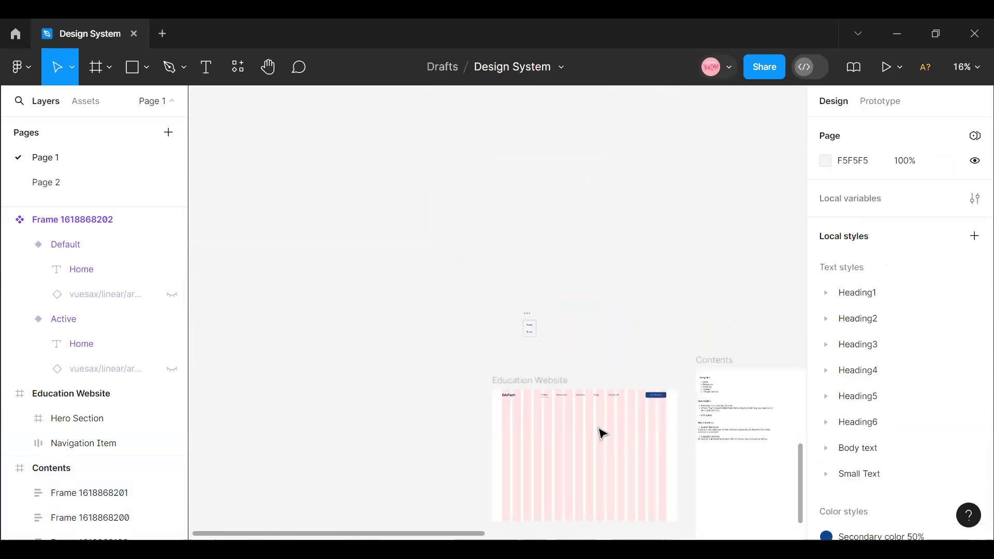
scroll(377, 534, right, 3)
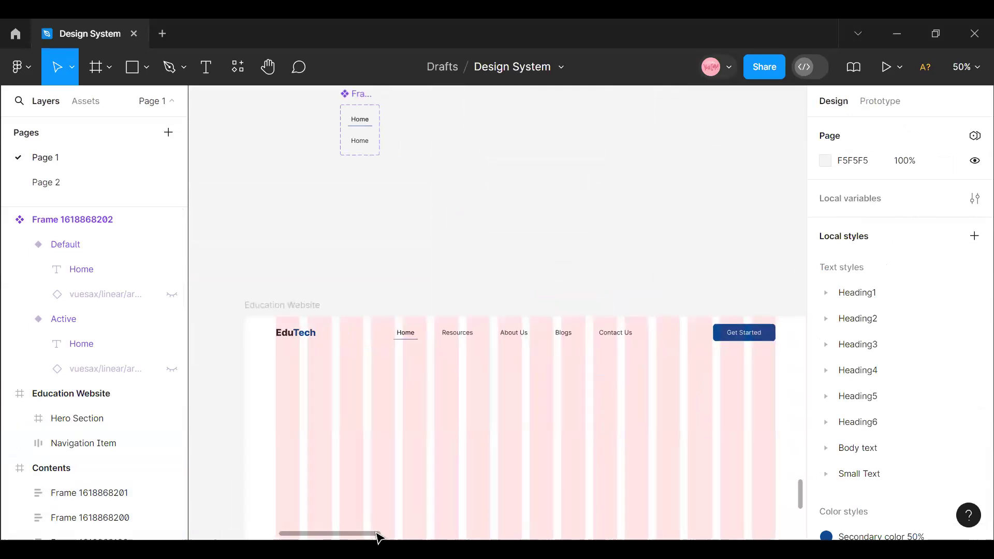
scroll(403, 539, right, 9)
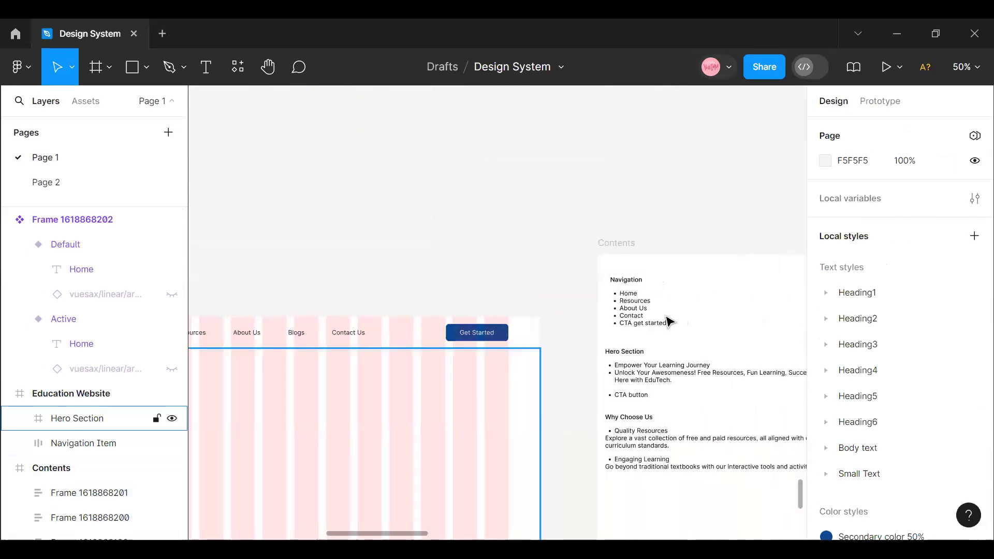
click(681, 370)
click(682, 368)
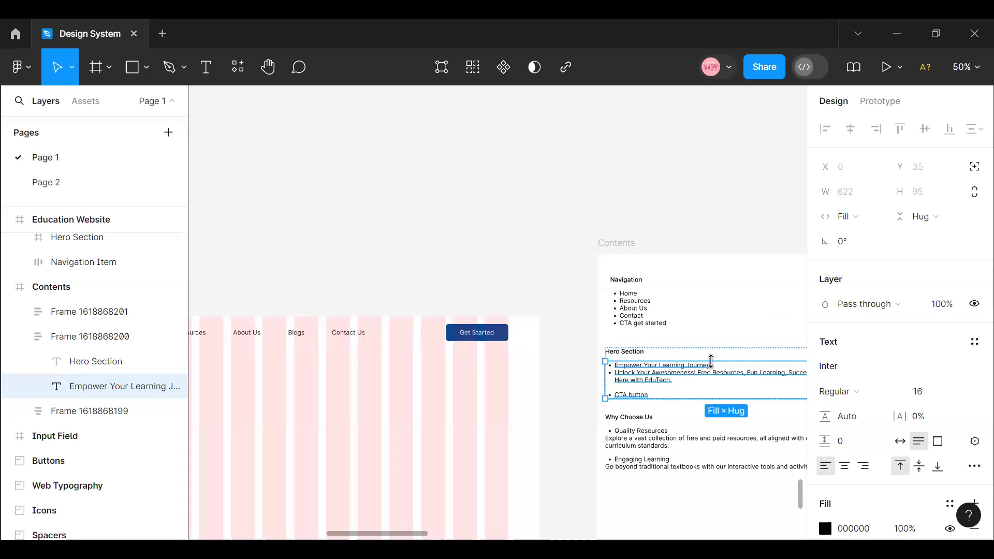
triple_click(709, 364)
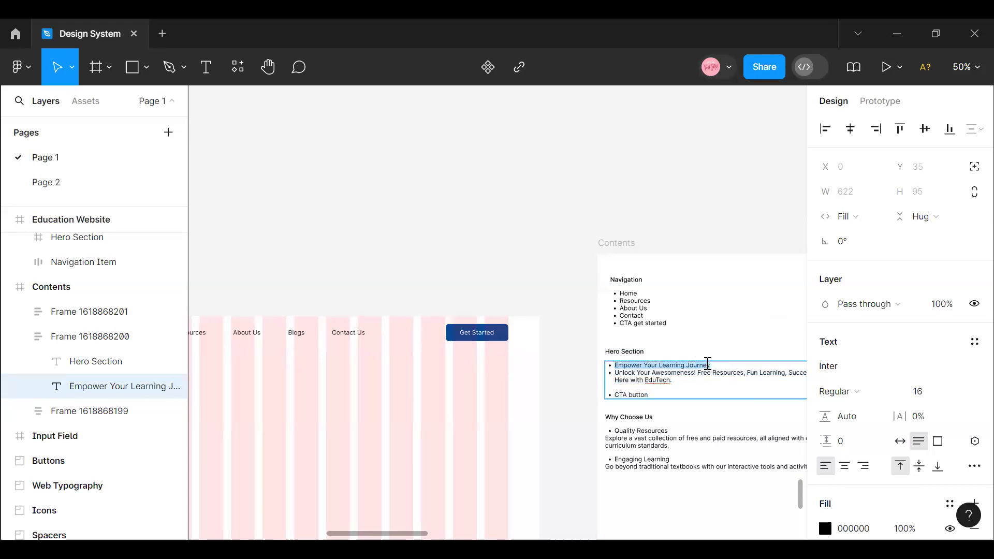
- Paste the copied line as a new text layer in the Hero Section, below the EduTech logo at about X 85, Y 154
drag(381, 534, 322, 533)
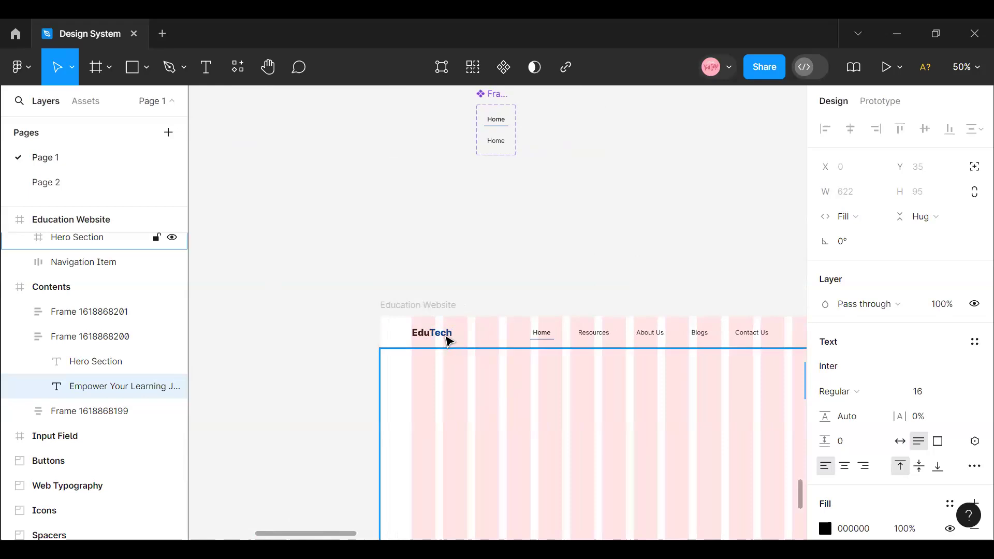
key(t)
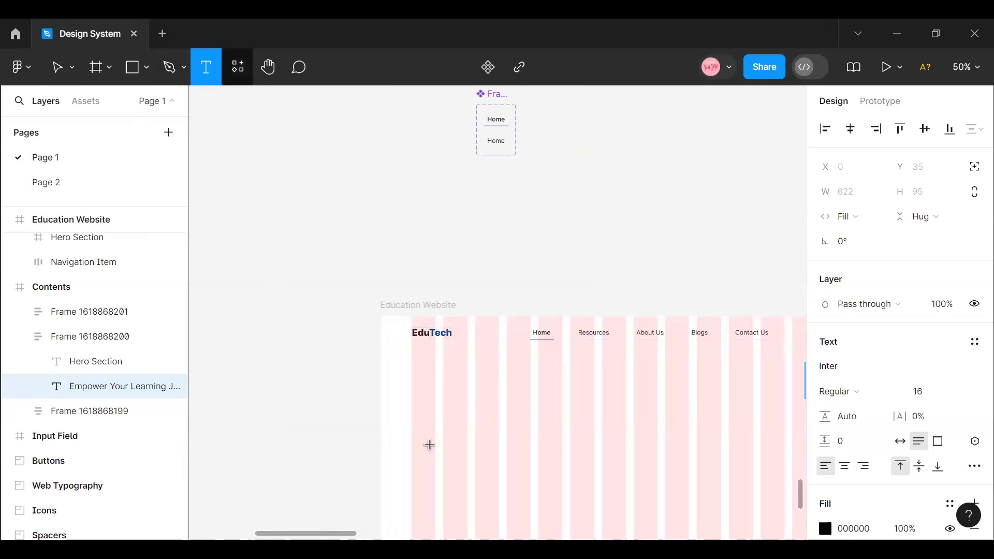
scroll(418, 239, down, 5)
click(415, 180)
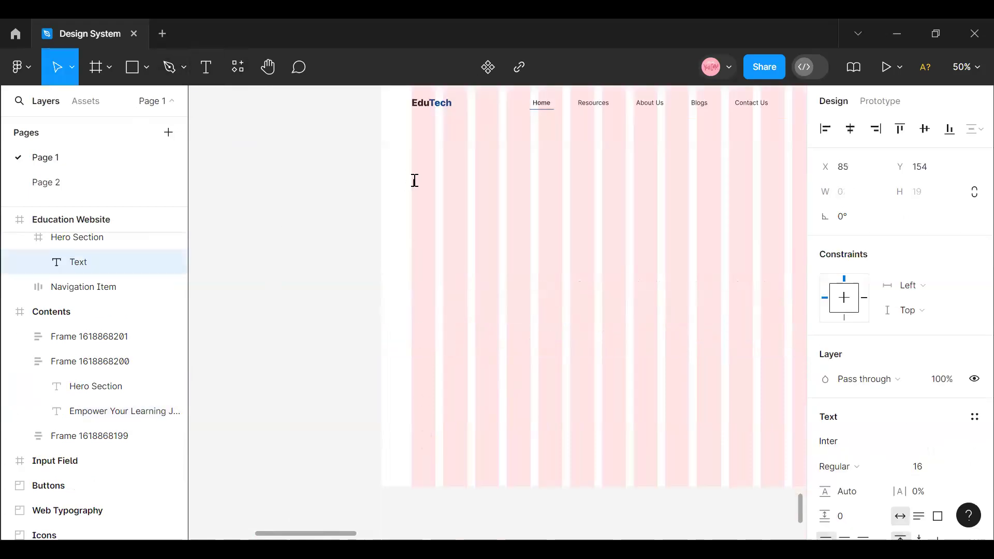
key(ctrl+v)
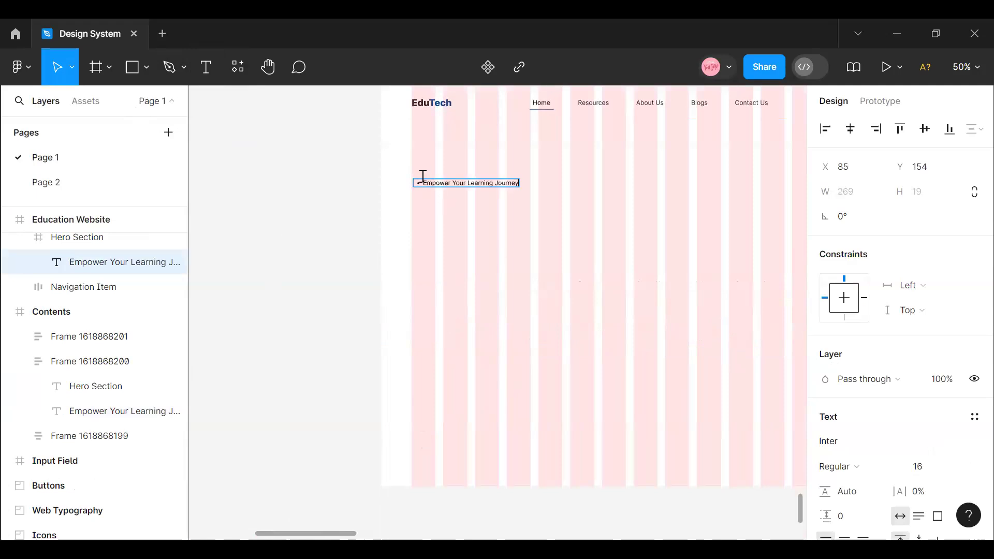
key(Escape)
- Remove the bulleted list style from the pasted "Empower Your Learning Journey" text
scroll(919, 373, down, 5)
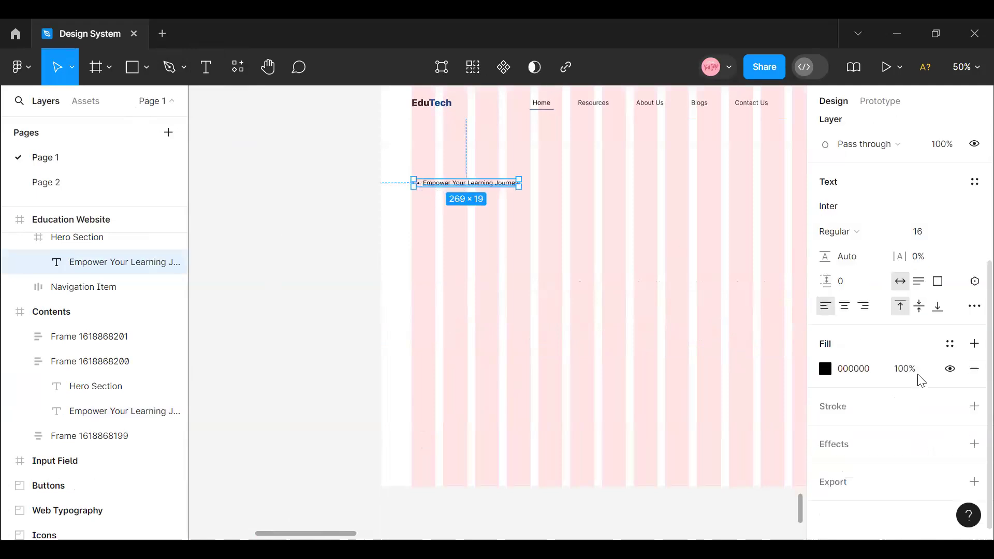
click(974, 306)
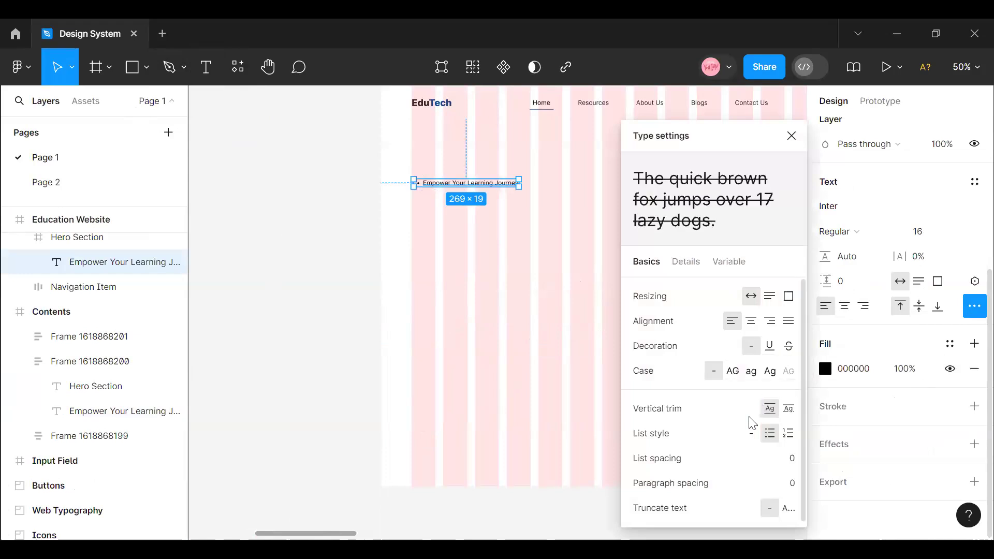
click(753, 439)
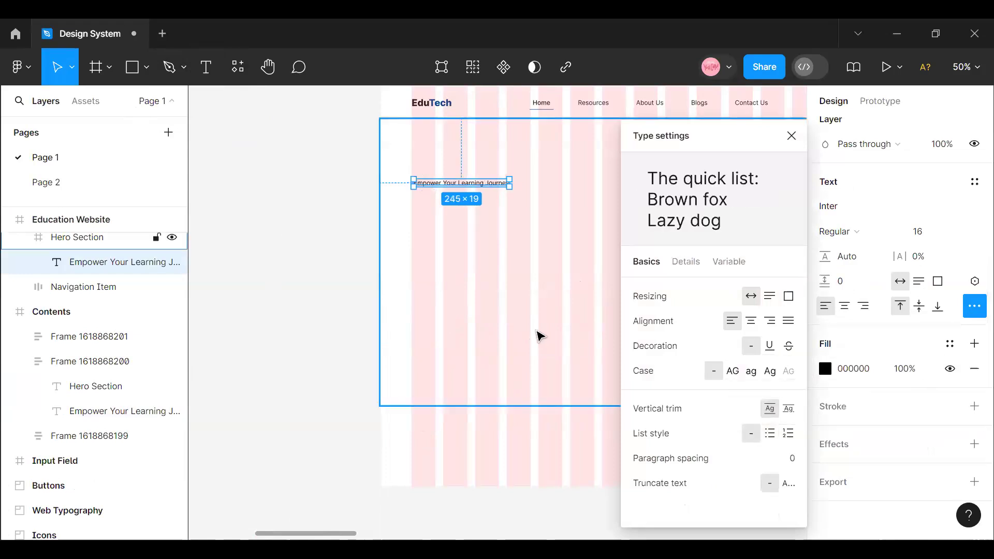
click(482, 251)
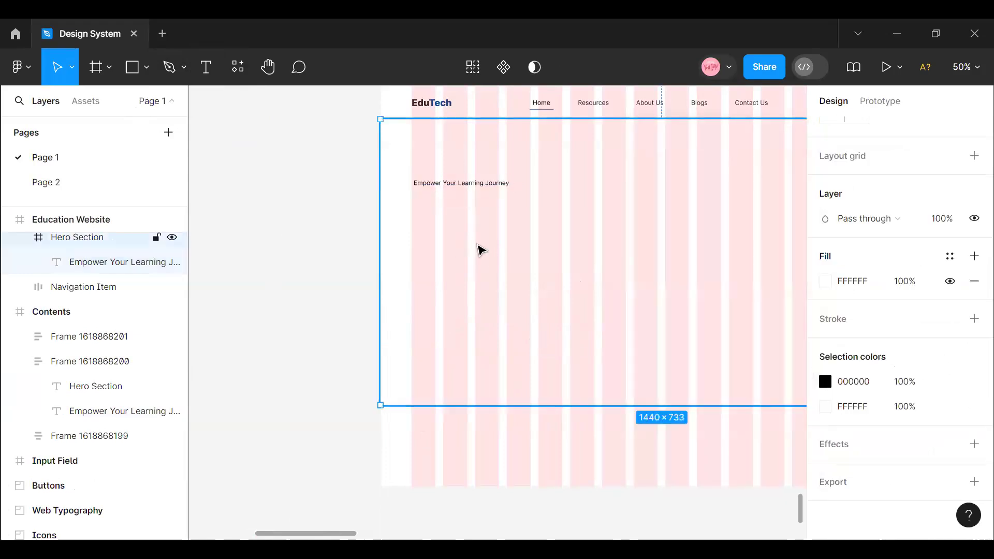
- Apply the Heading1/H1 Regular text style, size 64, to the "Empower Your Learning Journey" text
click(461, 186)
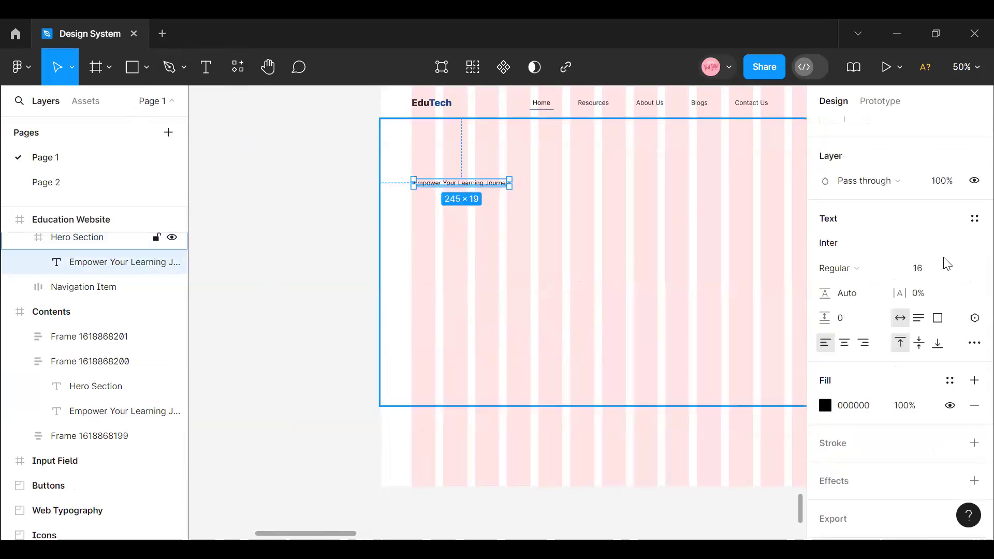
click(973, 221)
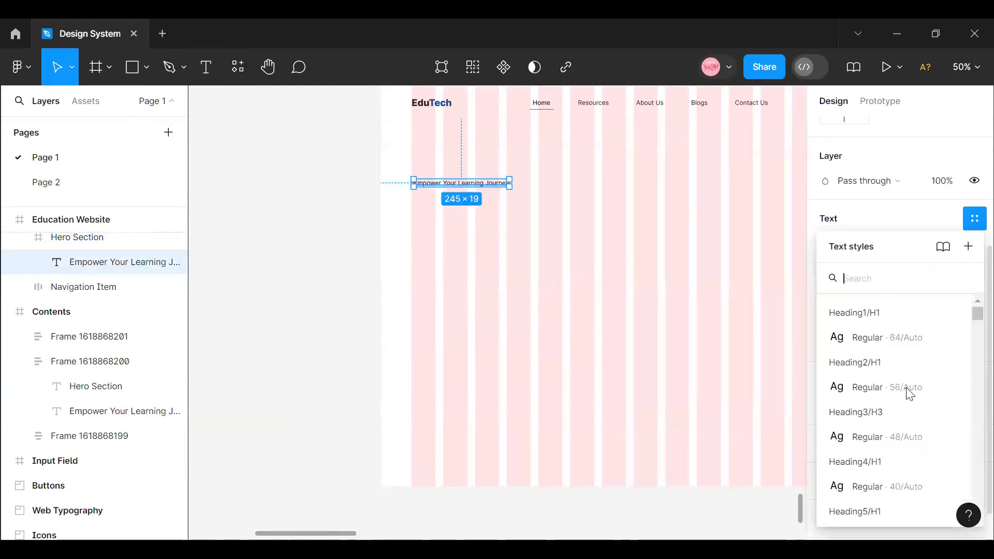
click(865, 342)
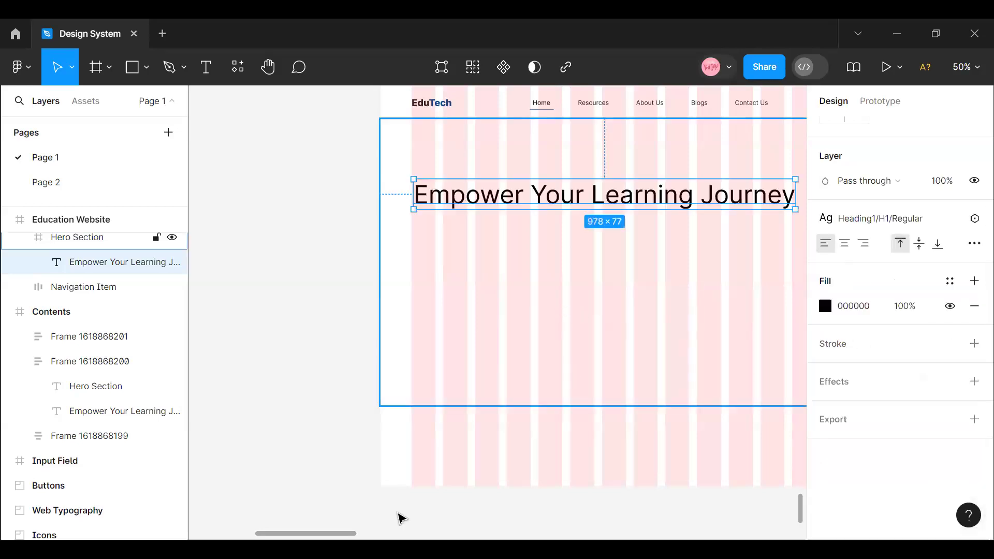
- Detach the text style from the hero heading and set its font weight to Semi Bold
drag(359, 534, 385, 534)
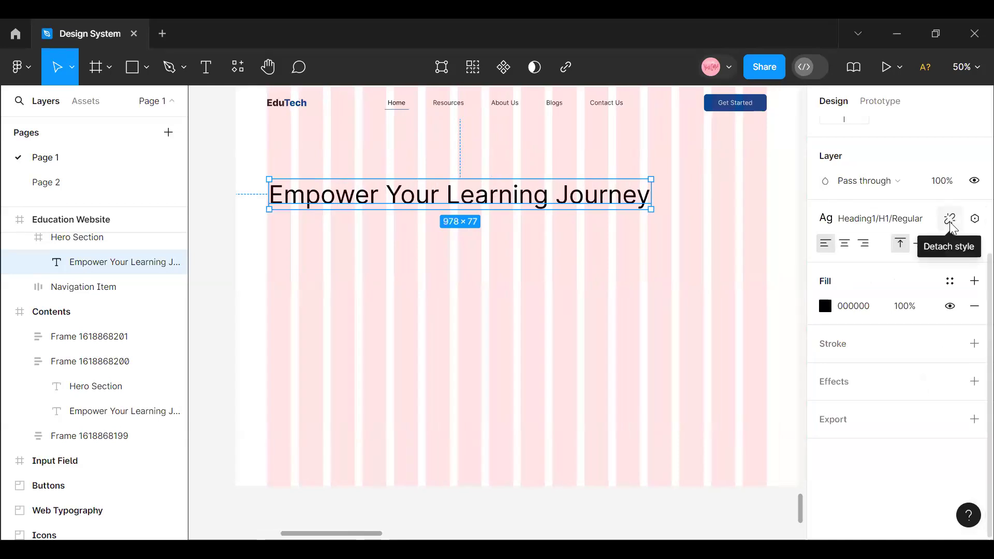
click(951, 220)
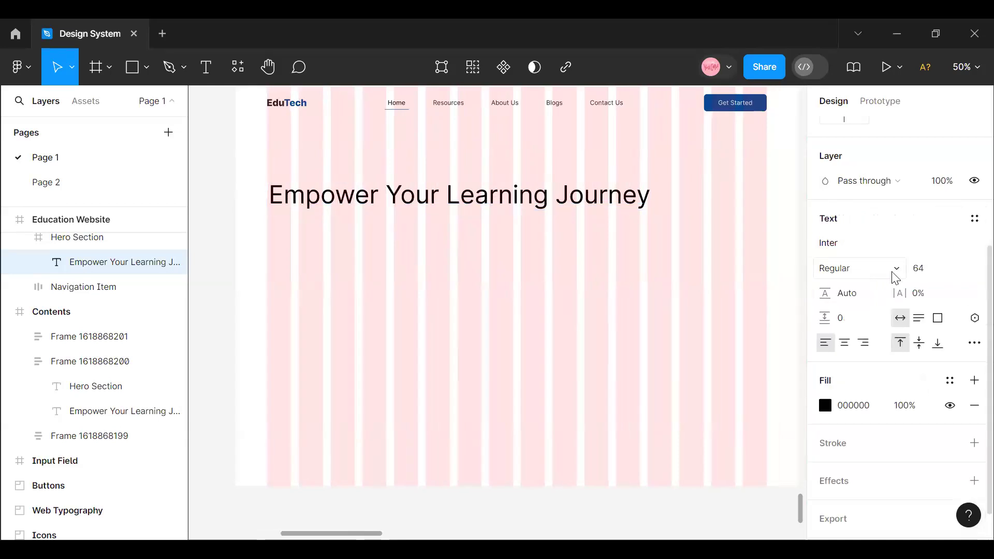
click(901, 275)
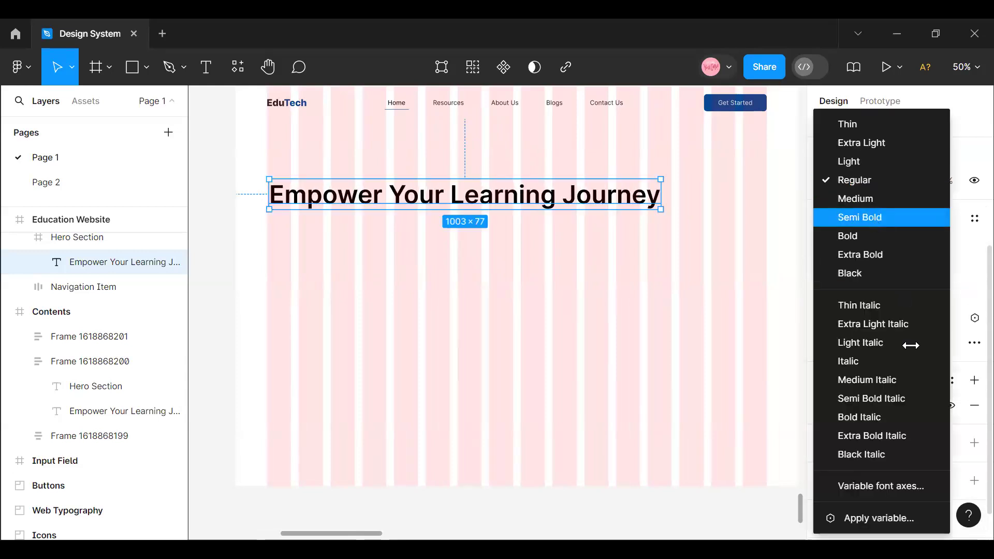
click(871, 214)
- Apply the Black color style to the hero heading's fill
click(949, 381)
scroll(695, 399, down, 5)
click(679, 336)
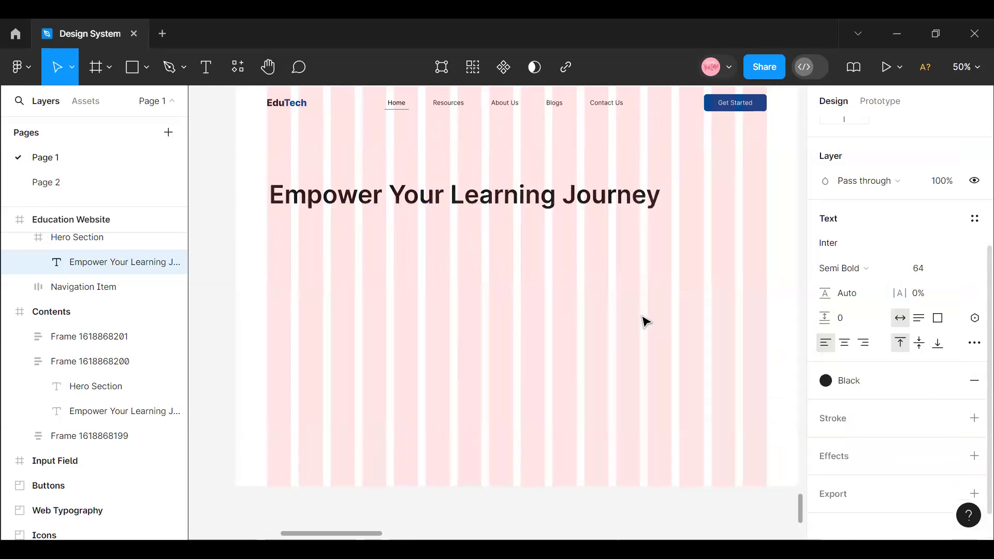
click(658, 220)
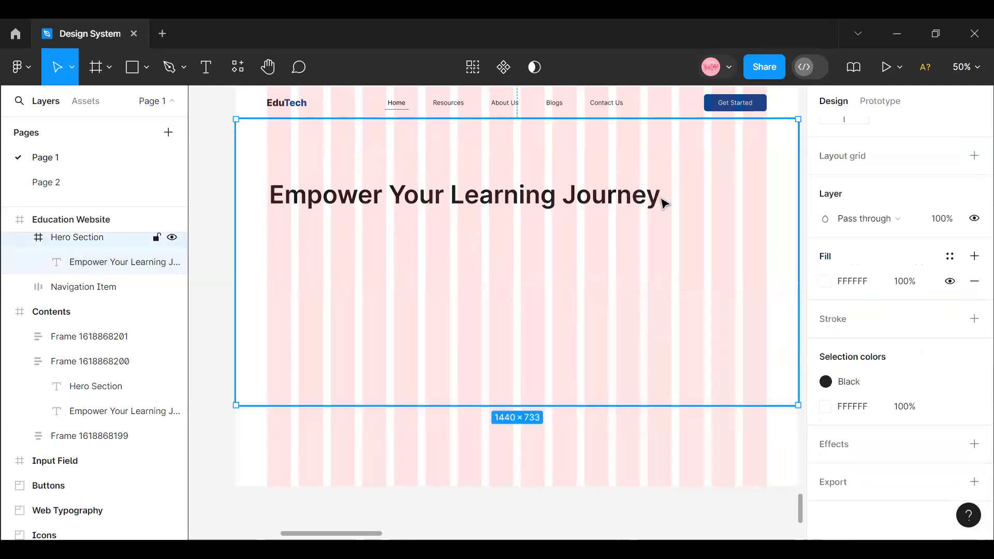
- Narrow the hero heading to about 545 wide so it wraps onto two lines, and nudge its left edge onto the first grid column
click(640, 199)
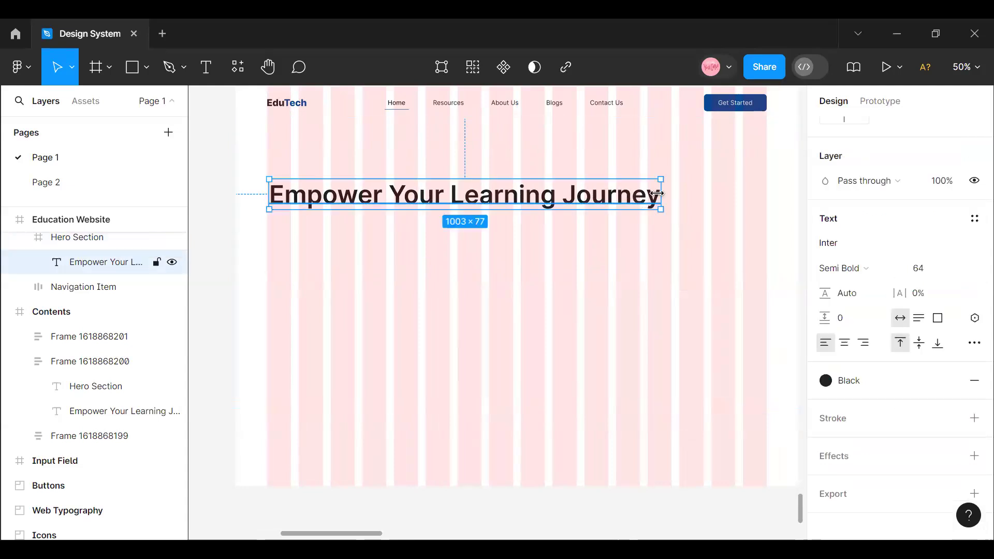
drag(661, 194, 482, 190)
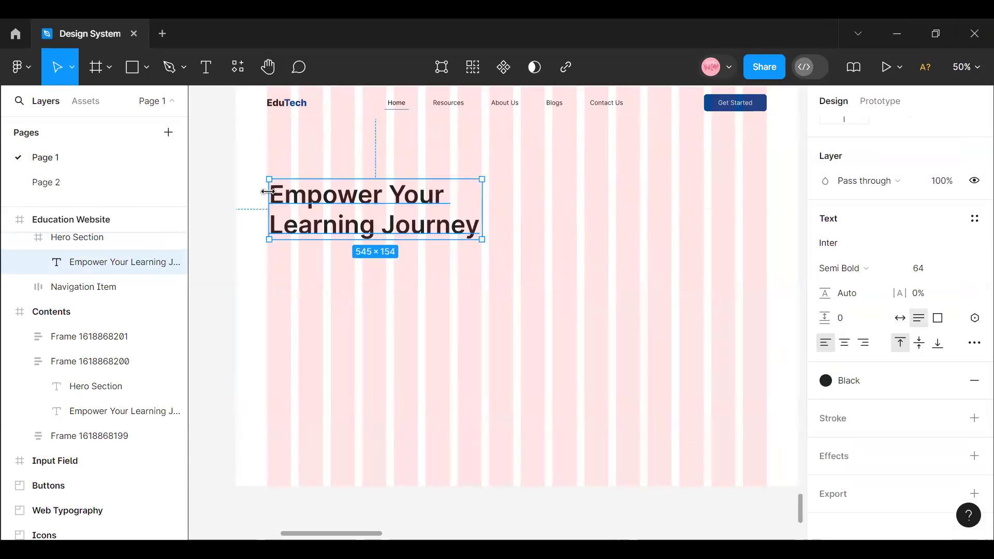
key(Left)
key(Left)
key(Left)
key(Left)
key(Left)
key(Left)
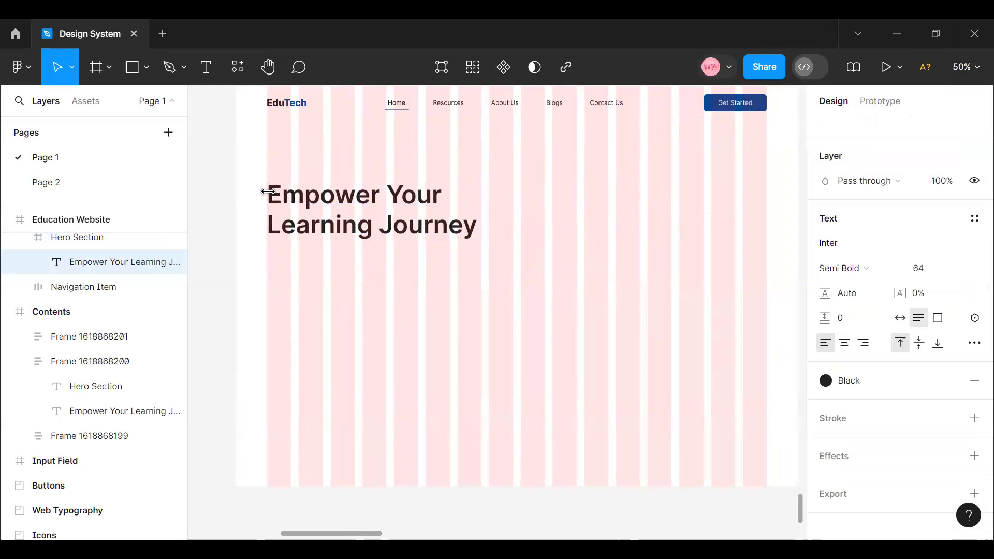
key(alt)
key(Right)
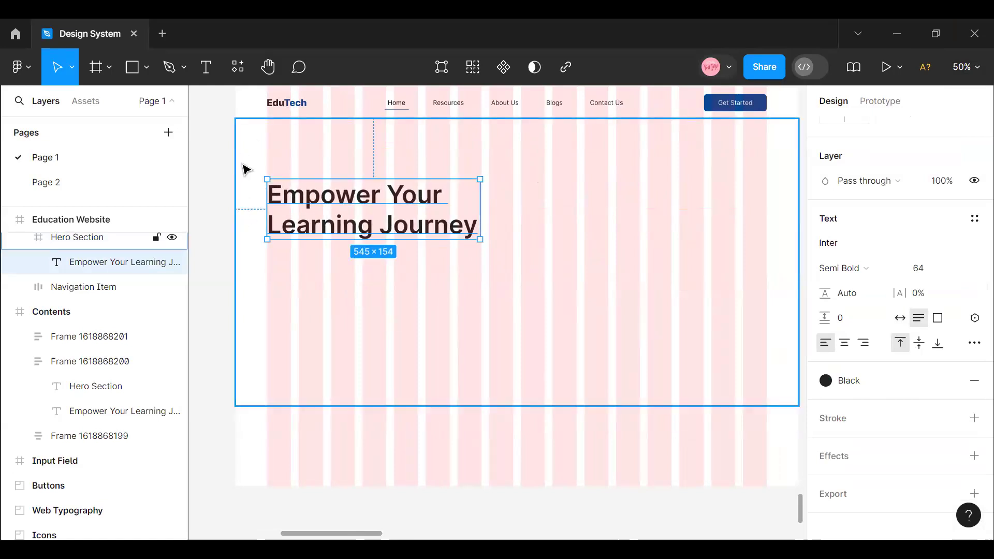
key(alt)
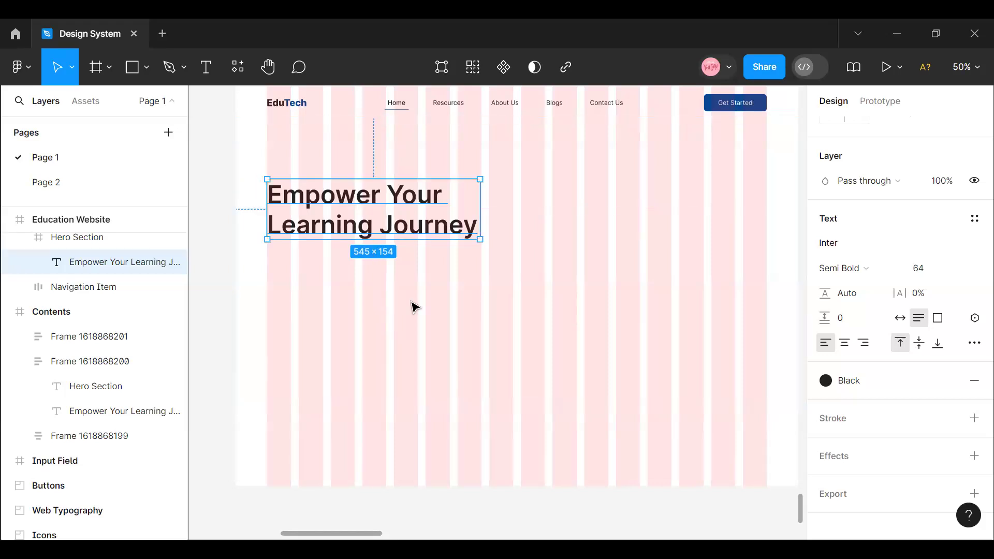
click(377, 259)
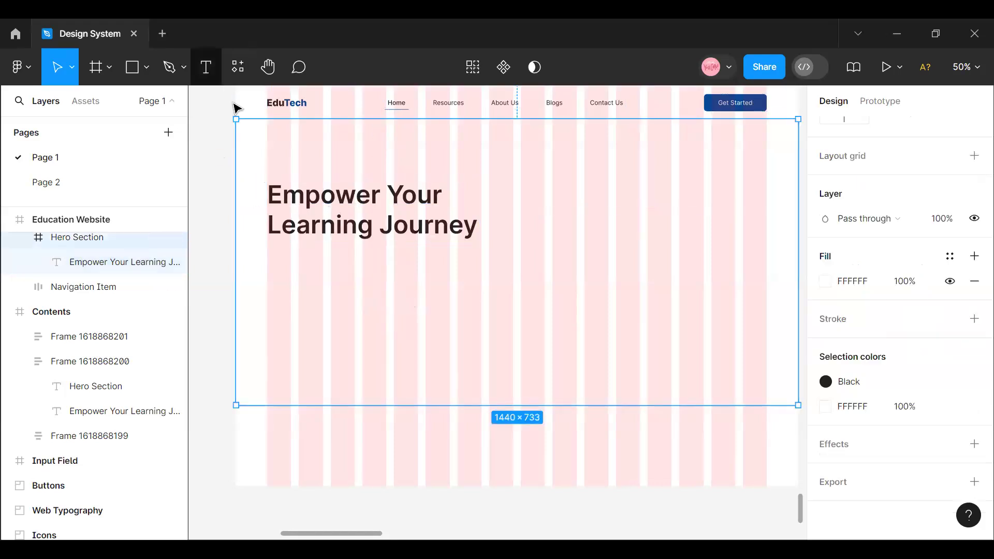
key(t)
click(281, 258)
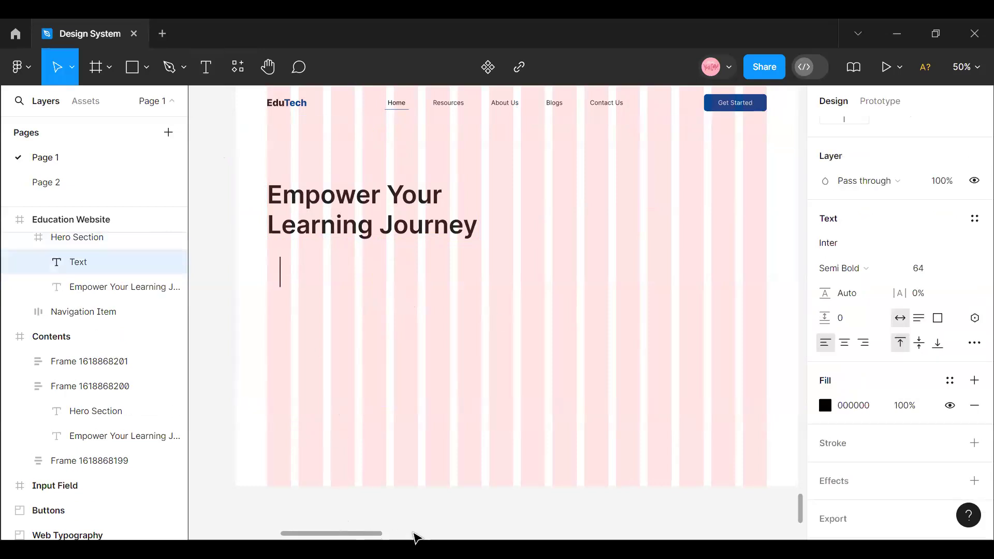
- Copy the "Unlock Your Awesomeness!" sentence from the Contents frame into a new text layer below the hero heading
scroll(414, 536, right, 10)
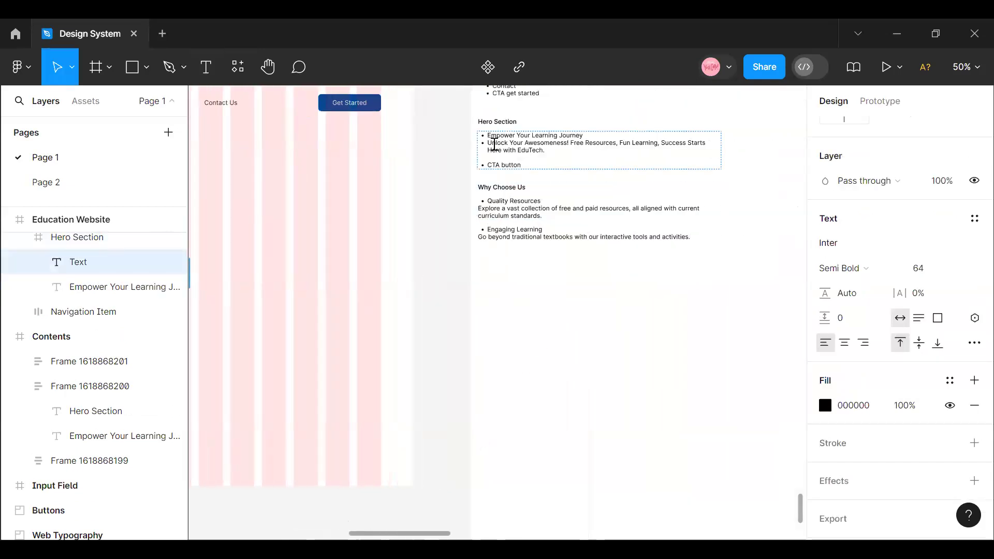
triple_click(489, 146)
click(490, 146)
drag(490, 146, 545, 137)
key(ctrl+c)
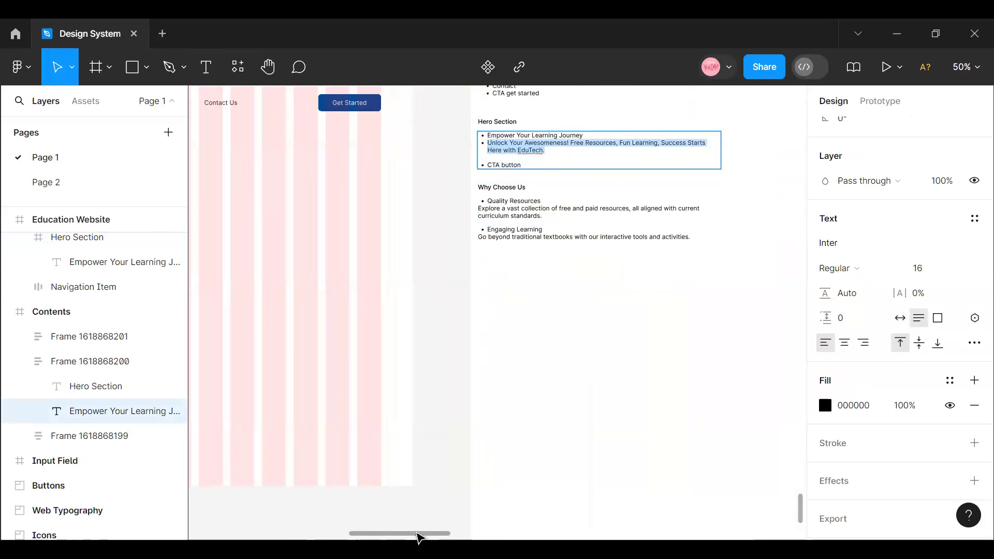
scroll(311, 529, left, 10)
key(t)
click(506, 265)
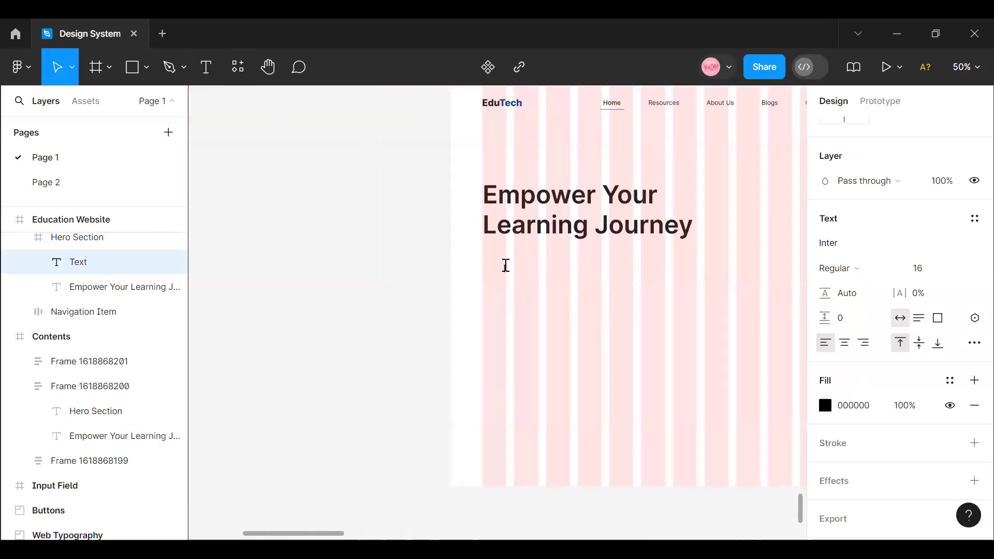
key(ctrl+v)
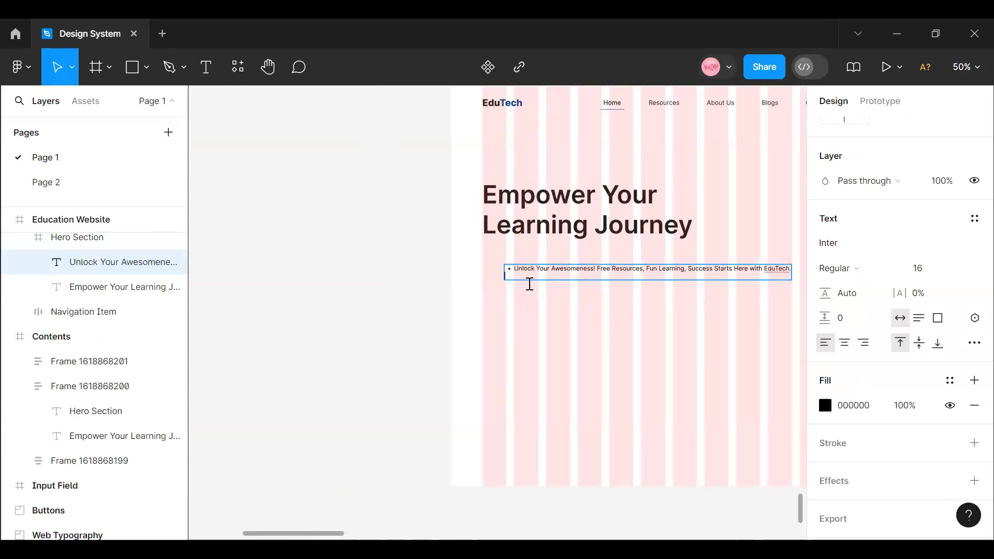
- Remove the bullet list style from the hero's "Unlock Your Awesomeness!" text
click(974, 342)
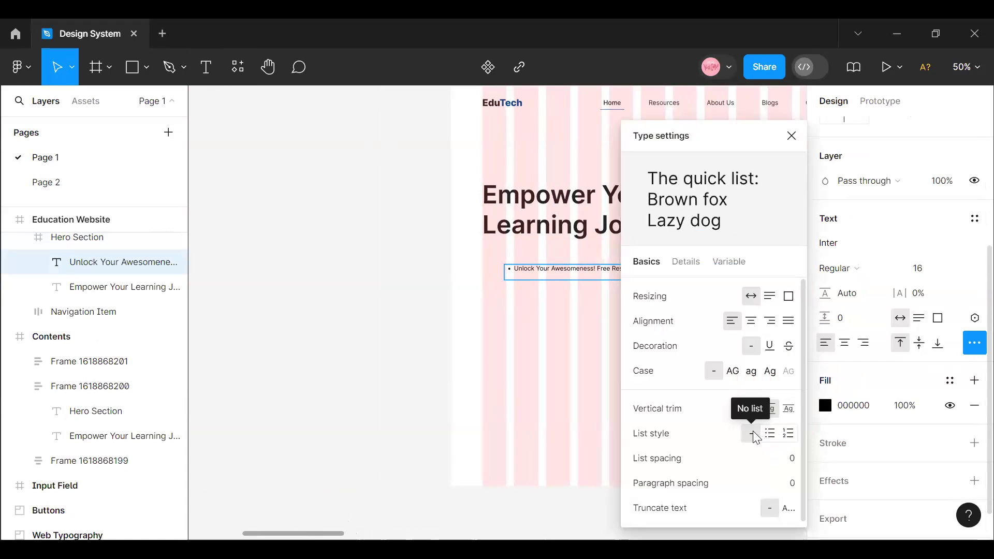
click(473, 389)
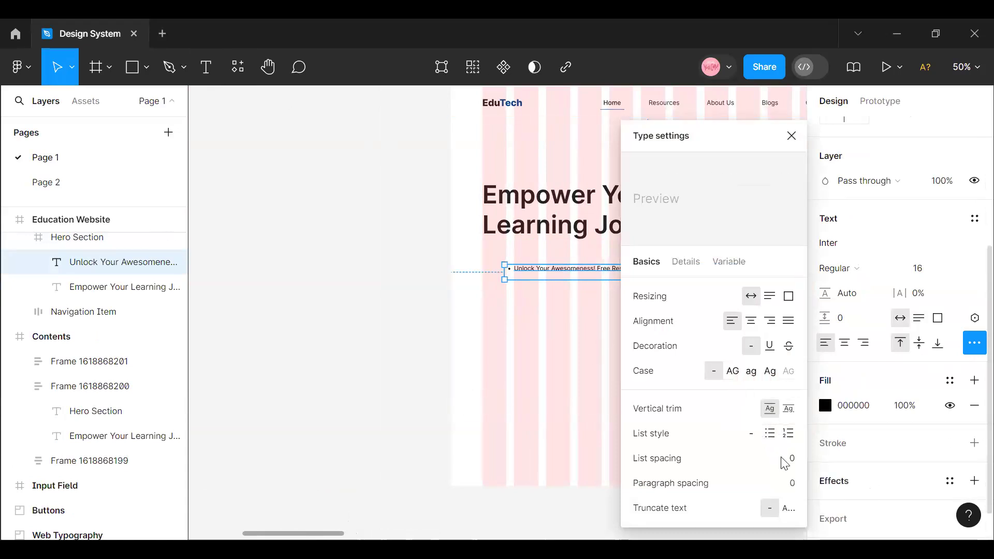
click(757, 440)
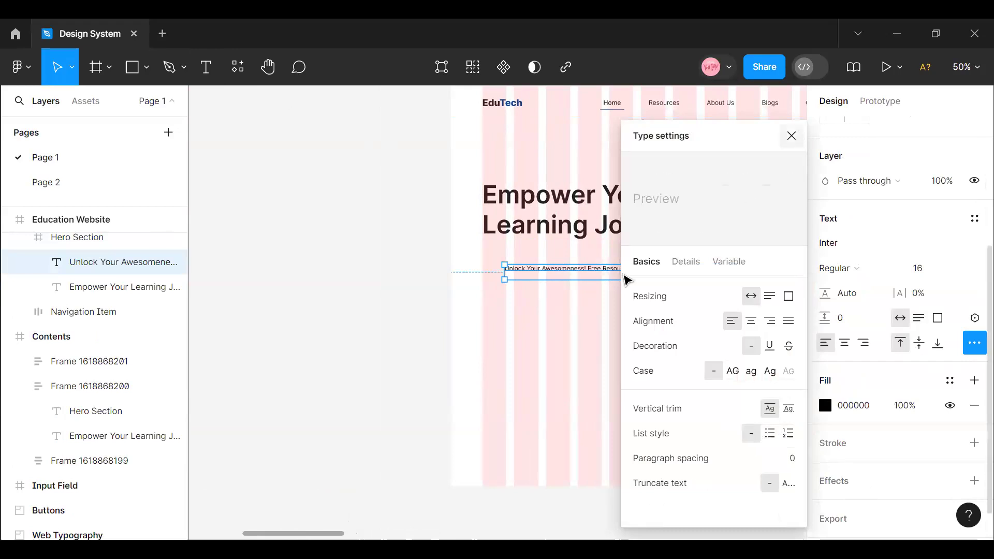
- Align the hero subheading with the heading's left edge and narrow it to about 539 wide so it wraps onto two lines
click(627, 277)
drag(615, 277, 595, 267)
drag(767, 262, 690, 253)
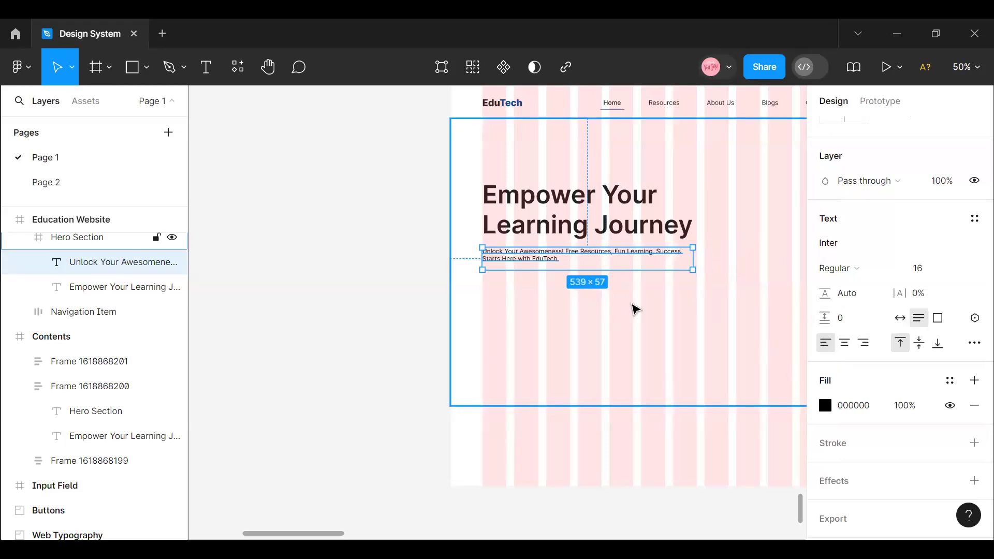
- Set the hero subheading's line height to 160%
click(844, 303)
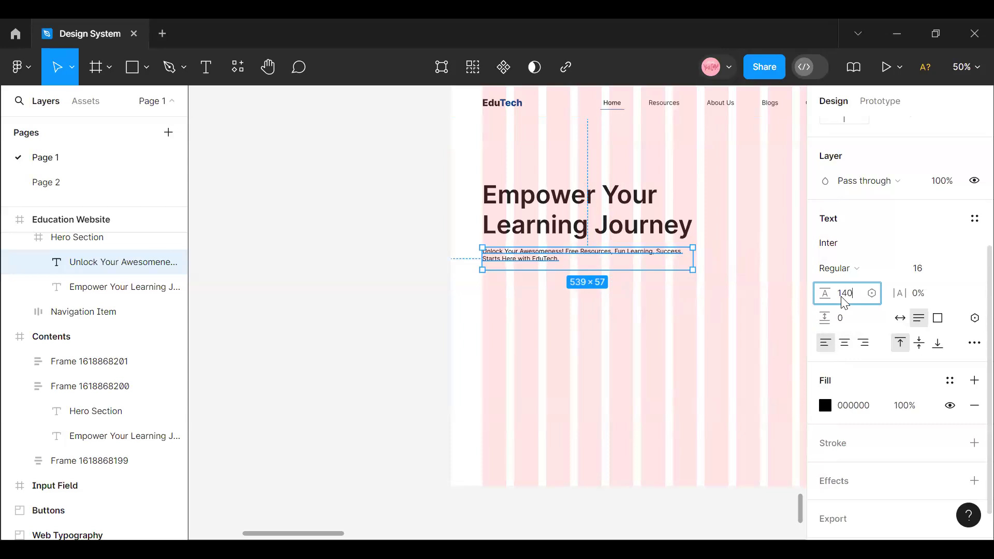
click(682, 331)
click(535, 259)
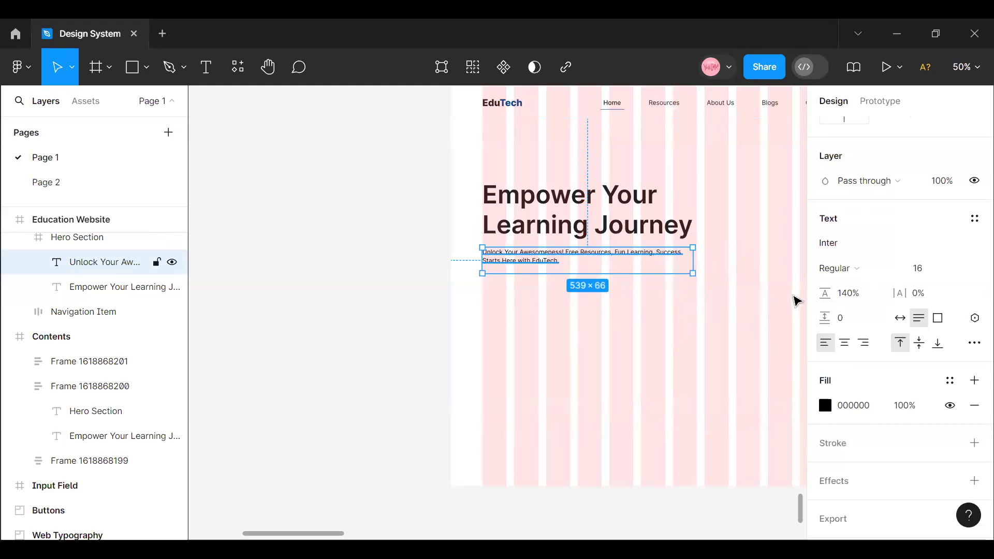
click(854, 300)
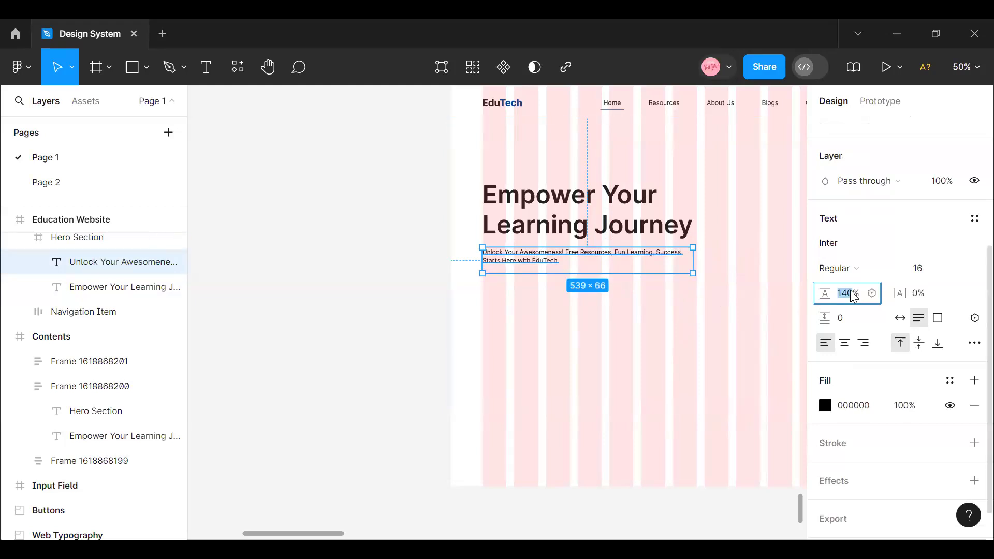
text(1)
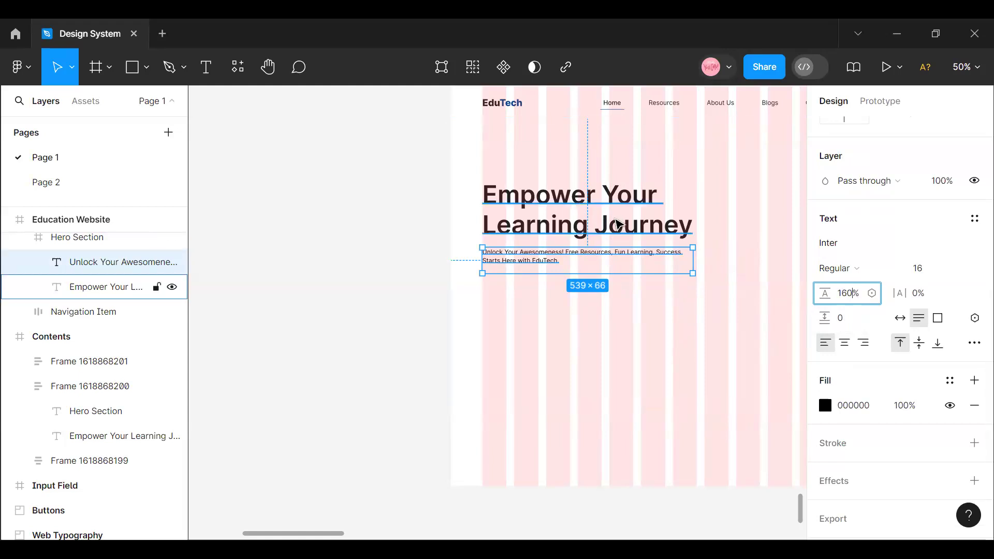
click(124, 287)
- Shorten the hero subheading's text box to about 51 high so it fits its two lines
drag(277, 535, 308, 535)
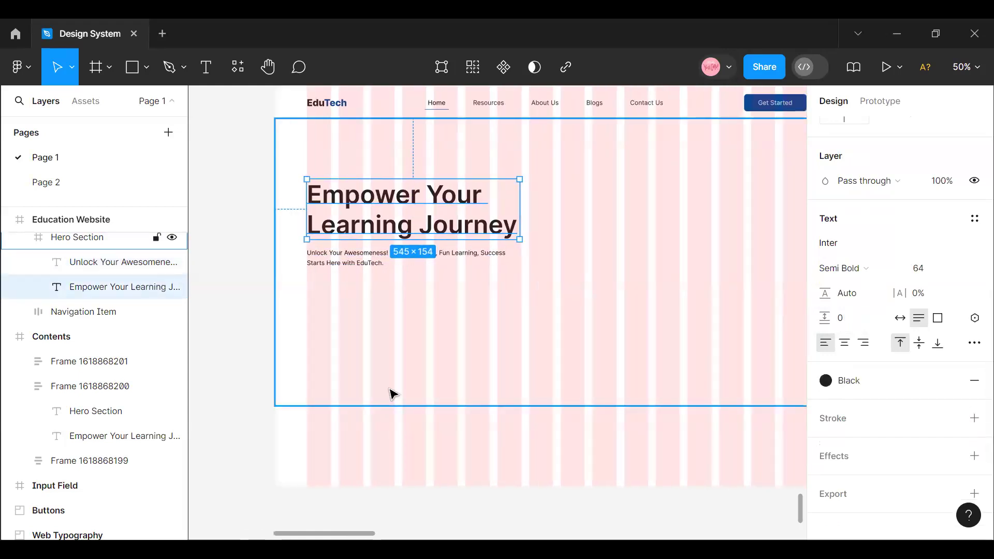
scroll(372, 336, up, 1)
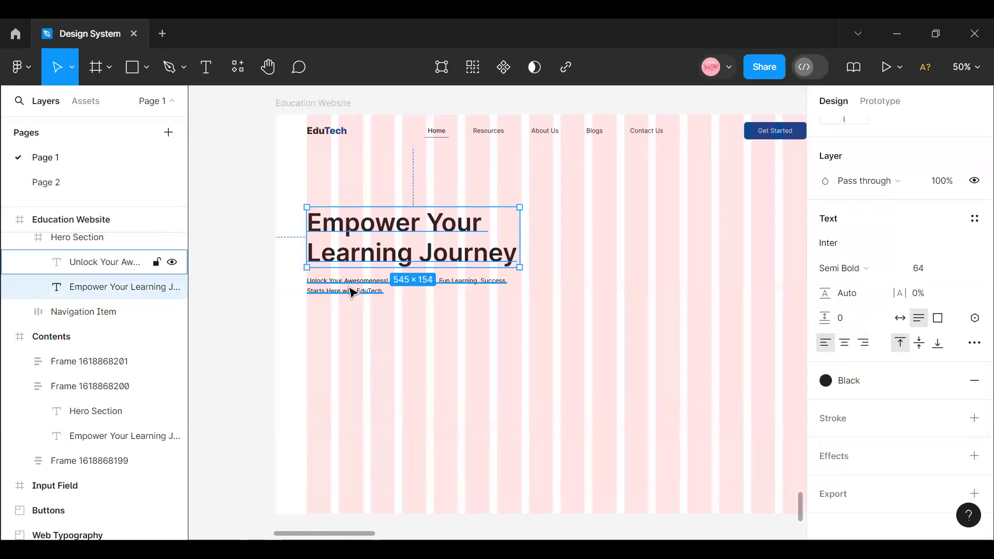
click(354, 290)
drag(360, 305, 357, 297)
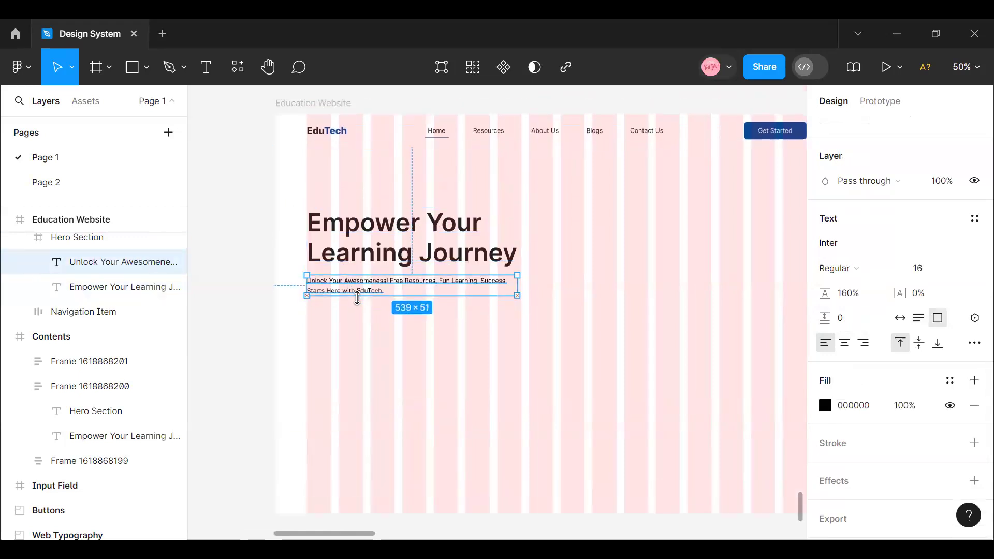
click(427, 373)
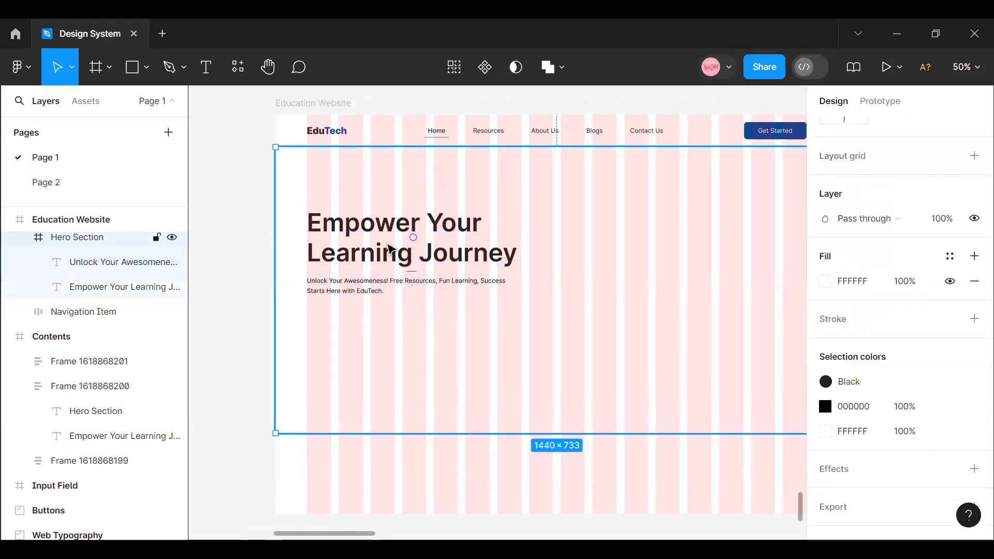
- Set the line height of the "Empower Your Learning Journey" heading to 120%
click(389, 250)
click(846, 292)
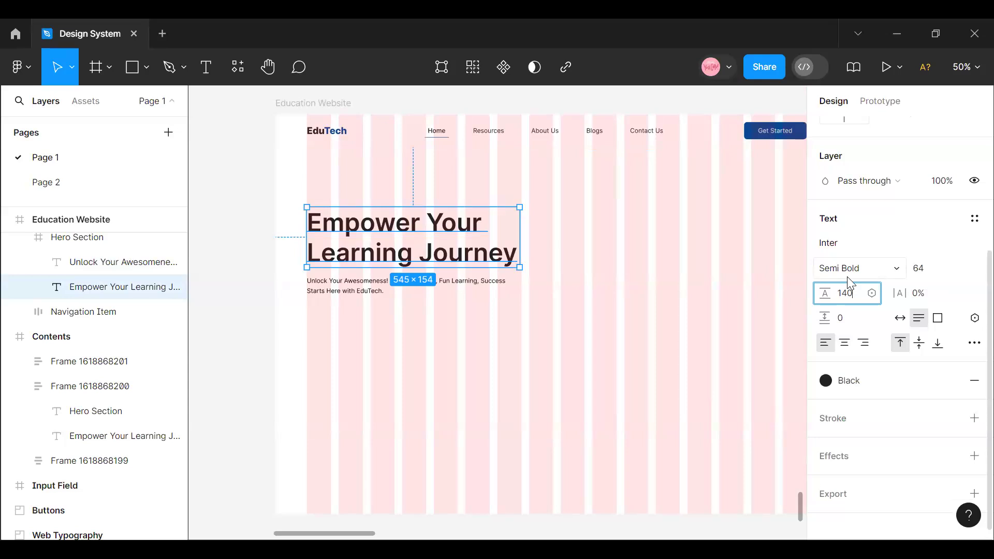
text(140)
key(Return)
click(861, 299)
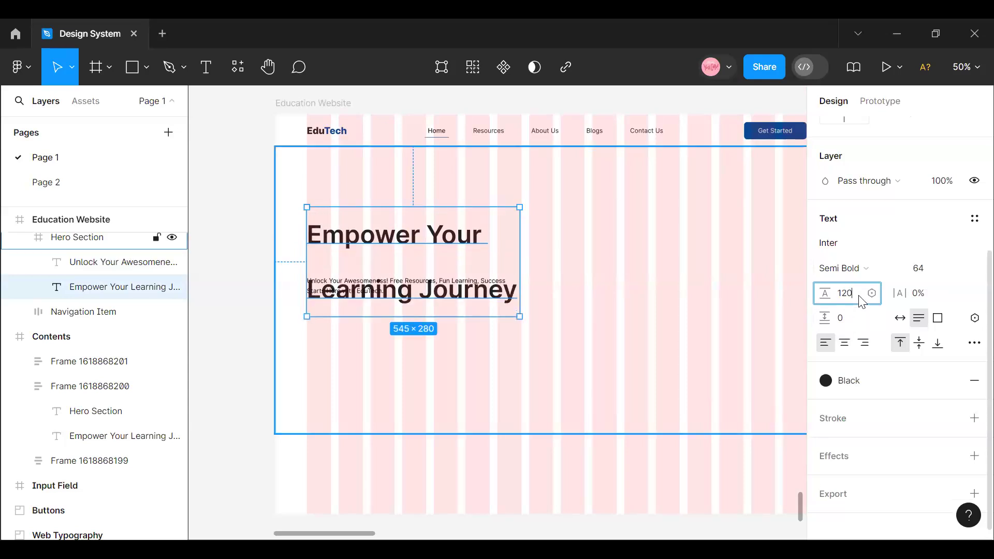
text(120)
key(Return)
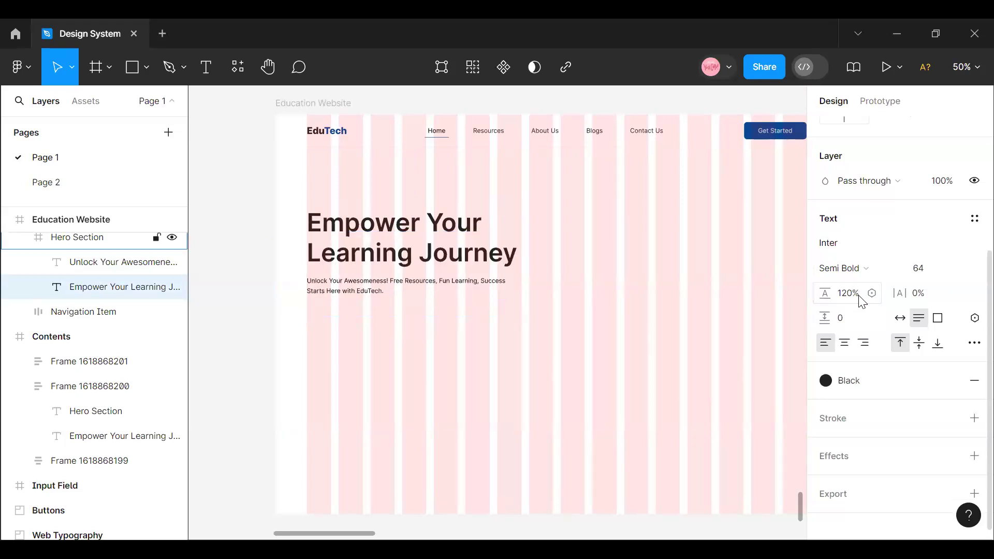
click(413, 304)
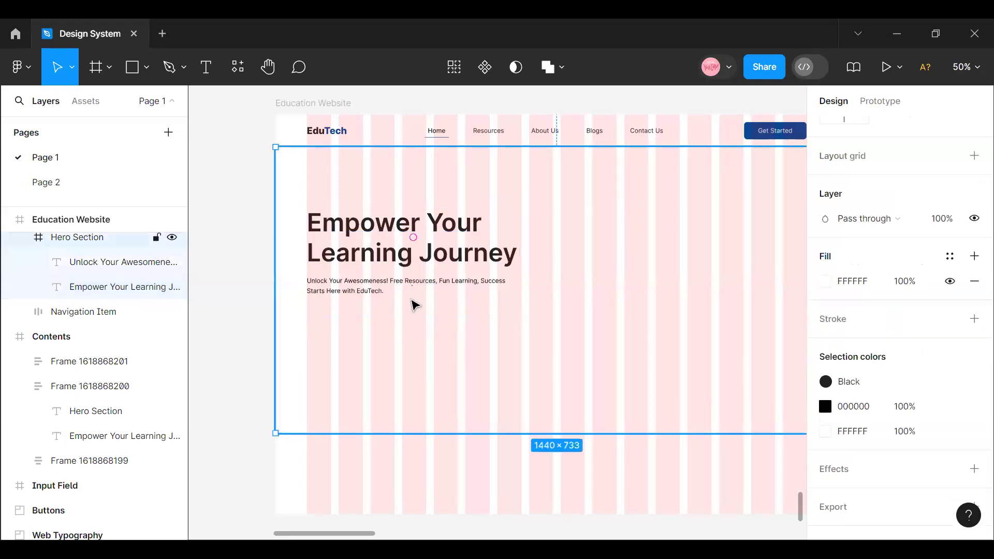
click(386, 292)
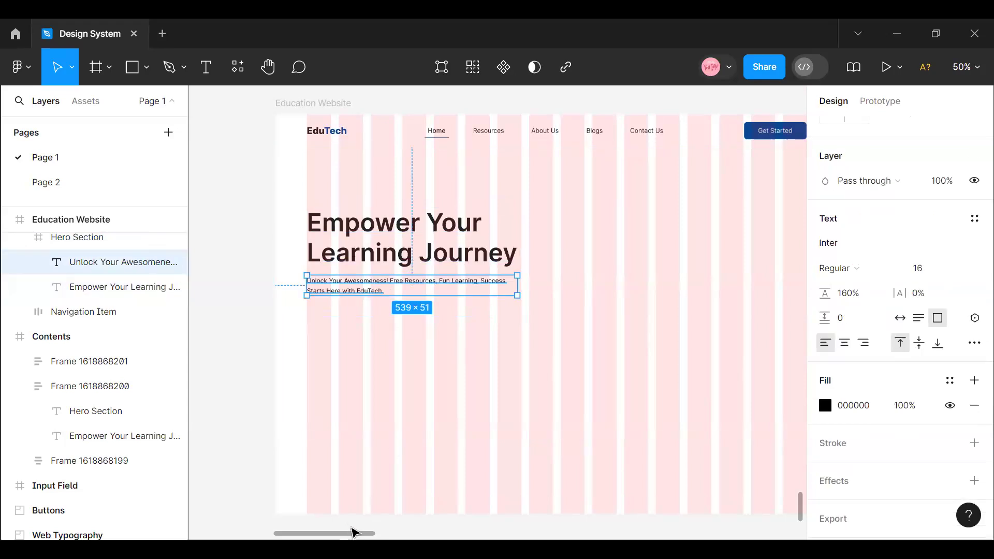
drag(366, 533, 367, 533)
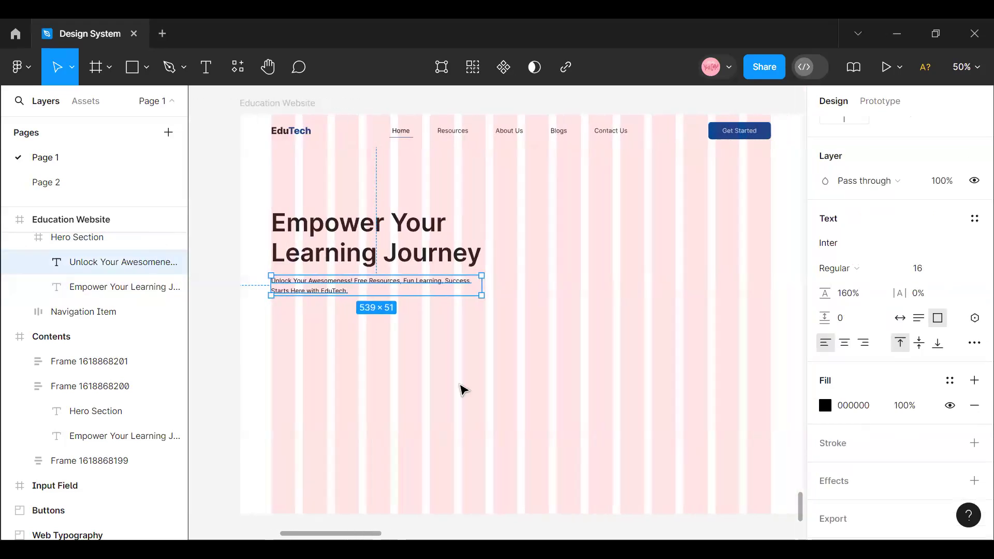
- Copy the navigation's Get Started button into the Hero Section and place it below the subheading, aligned with the text's left edge
double_click(729, 138)
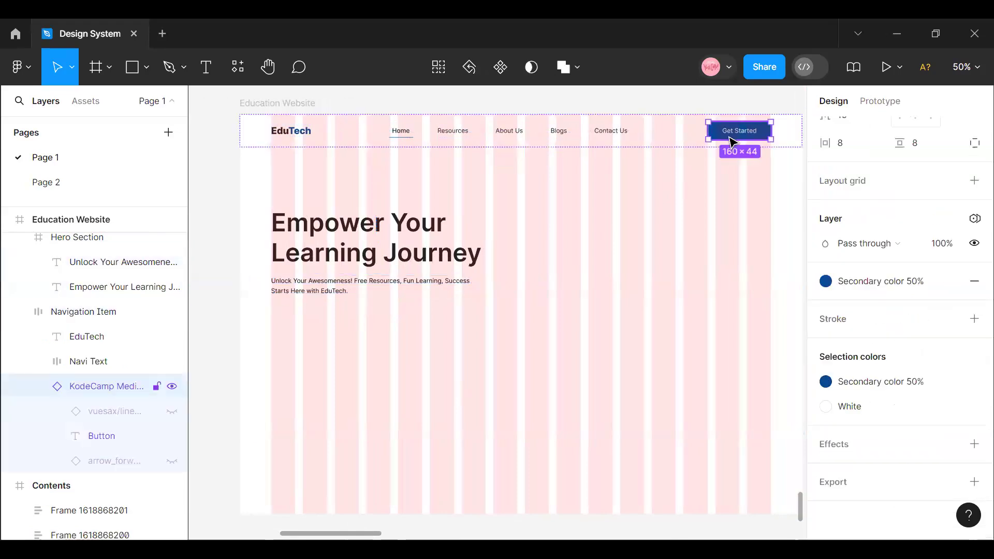
double_click(730, 137)
click(756, 205)
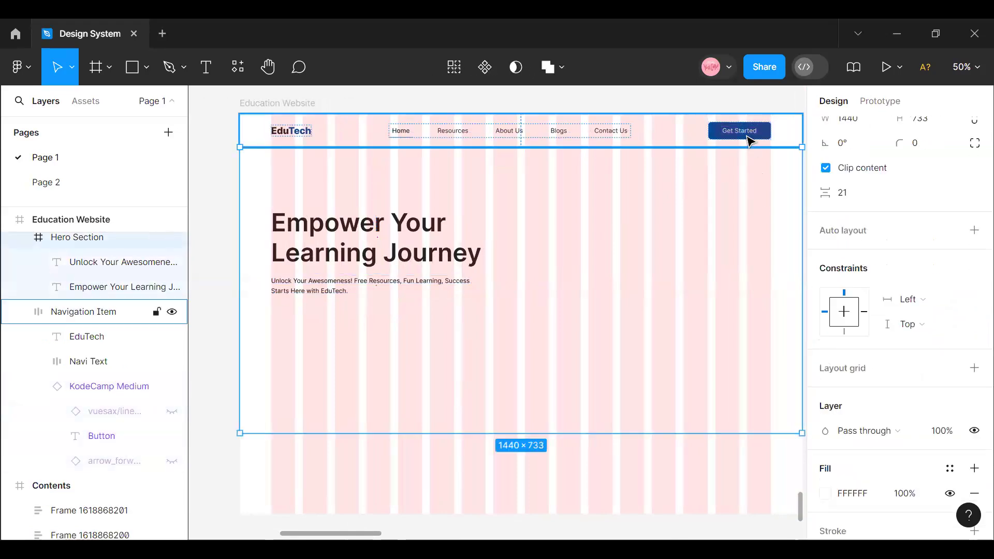
click(749, 138)
click(748, 137)
right_click(745, 136)
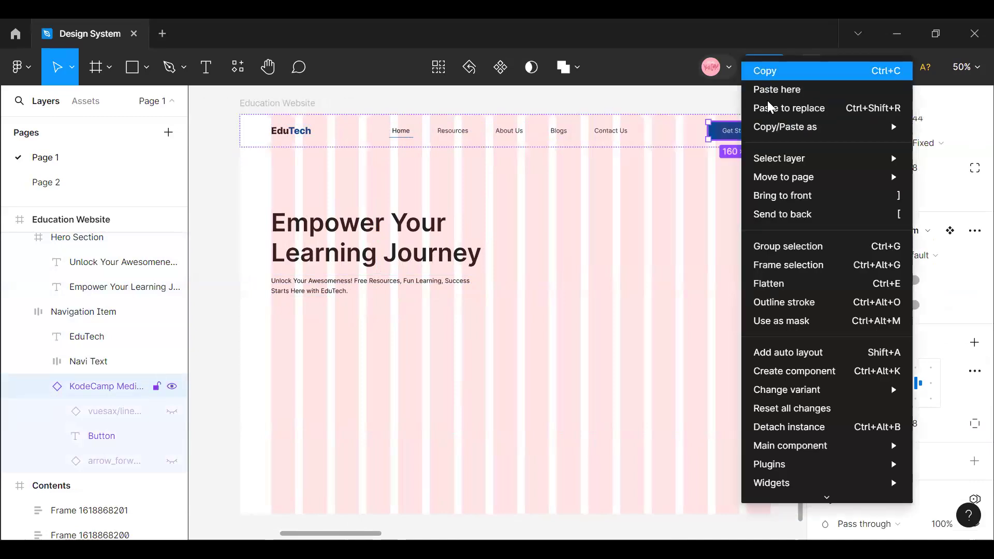
click(770, 73)
right_click(277, 334)
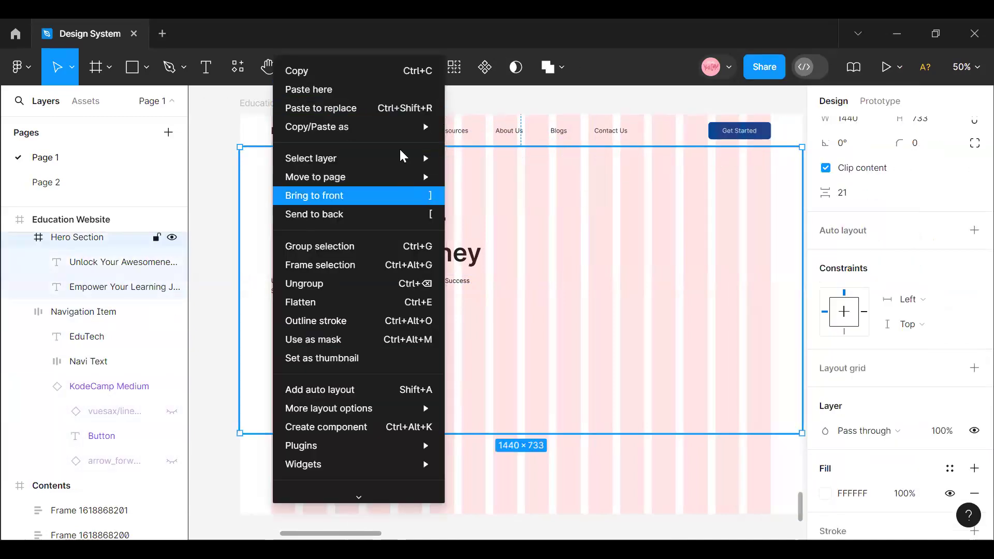
click(314, 91)
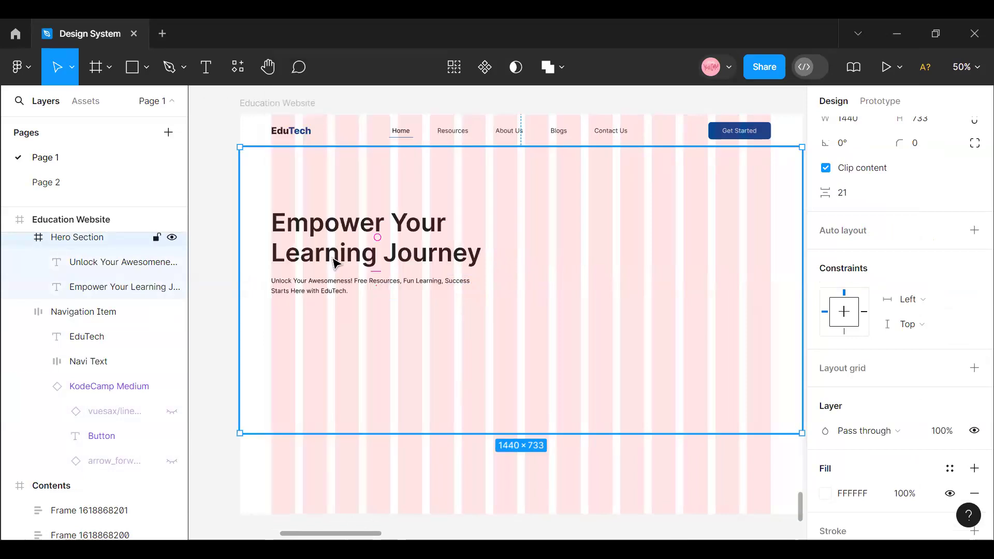
mouse_move(298, 343)
mouse_down()
mouse_move(304, 326)
mouse_move(306, 336)
mouse_up()
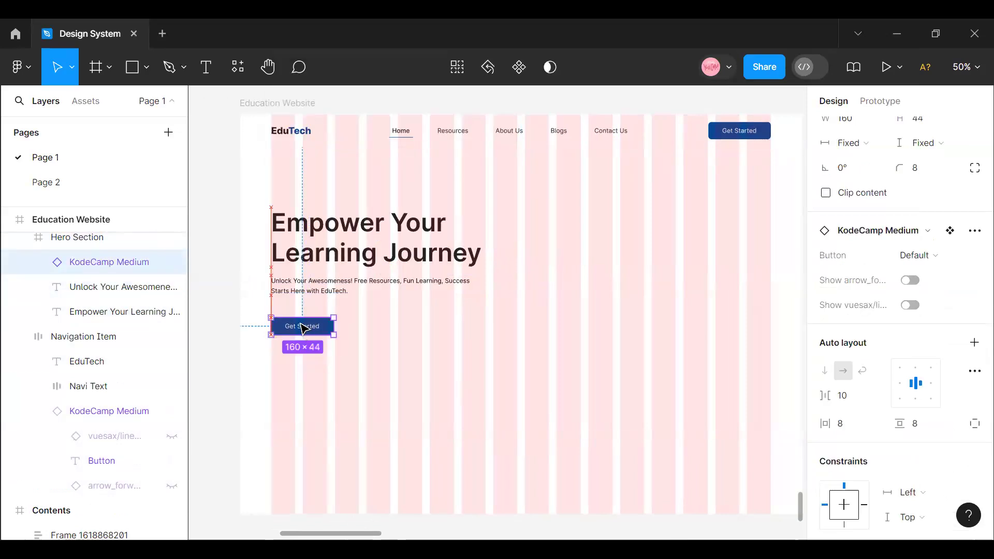
- Wrap the hero heading and subheading together in a vertical auto layout
click(310, 240)
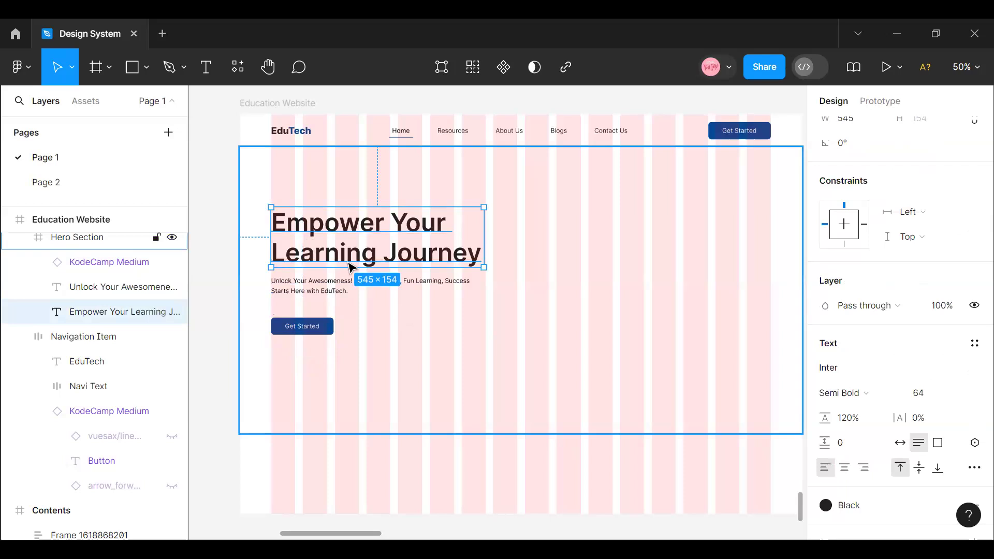
click(318, 235)
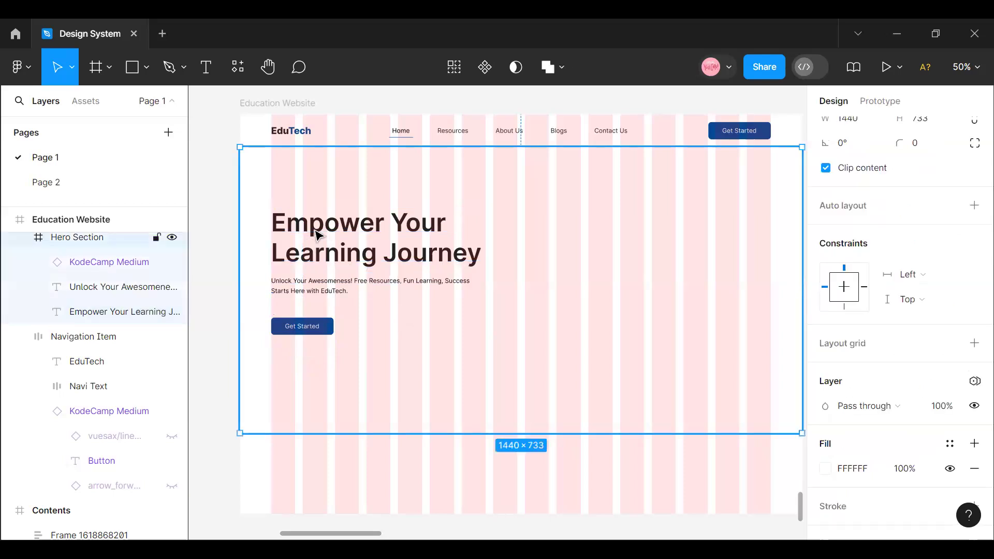
click(317, 237)
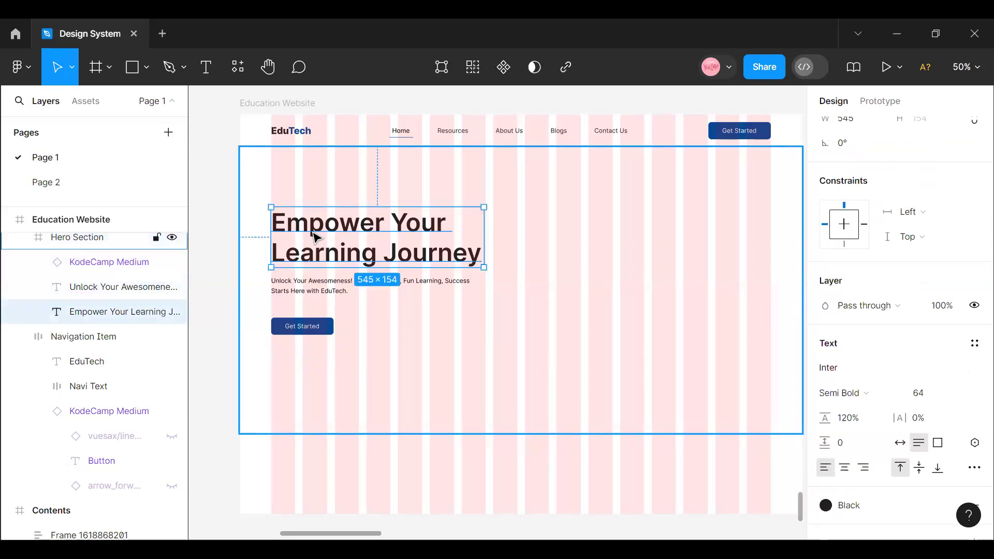
click(344, 285)
shift+click(337, 242)
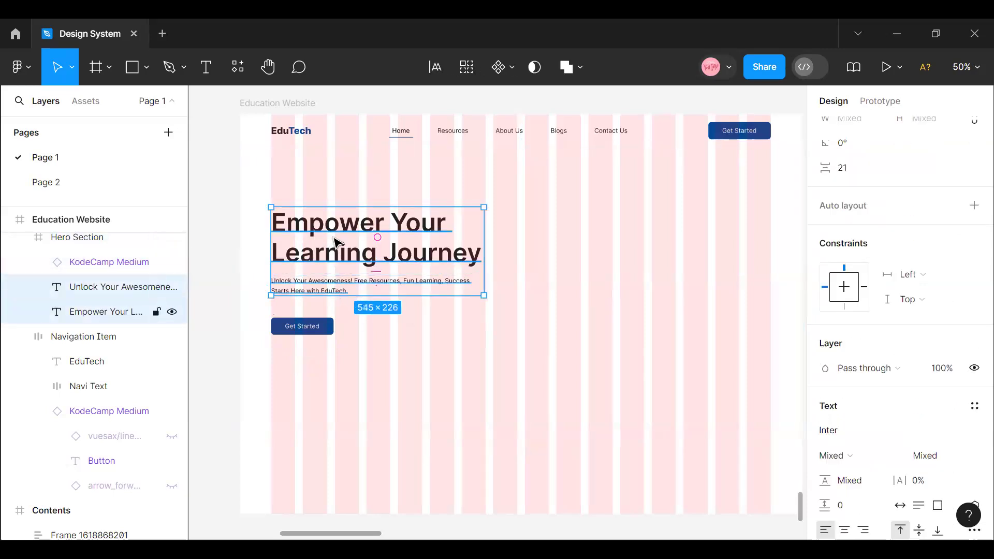
key(shift+a)
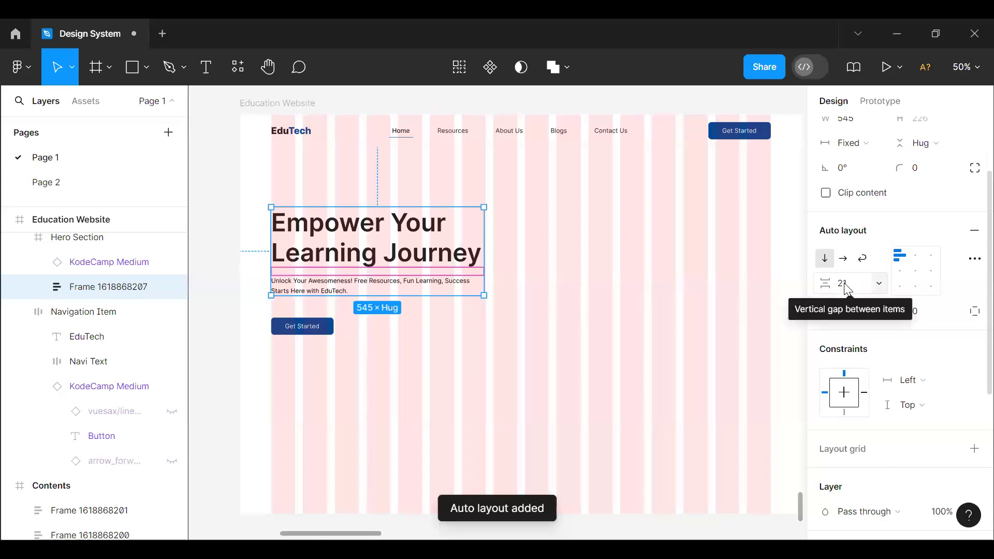
- Set the vertical gap between the hero heading and subheading to 24
click(847, 288)
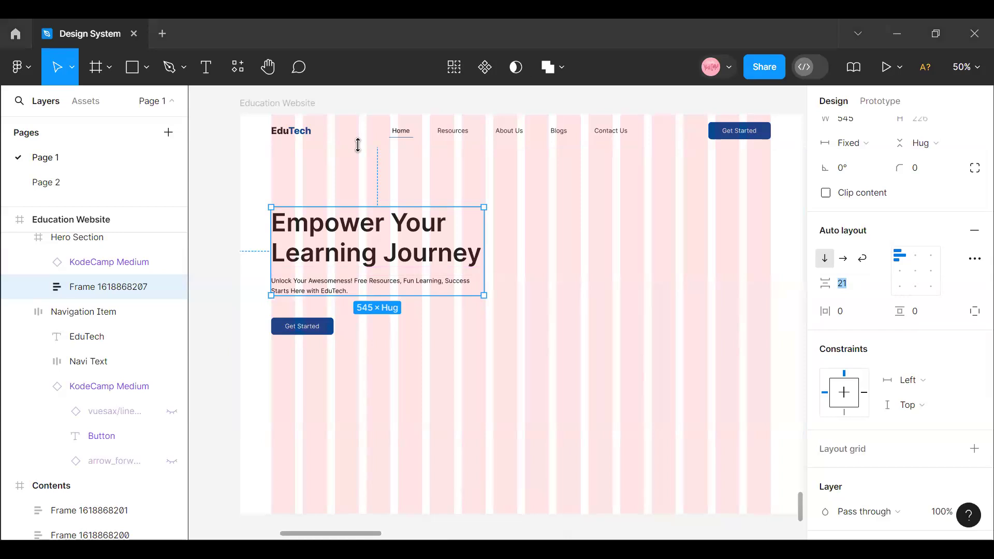
key(space)
click(567, 102)
double_click(356, 273)
click(857, 295)
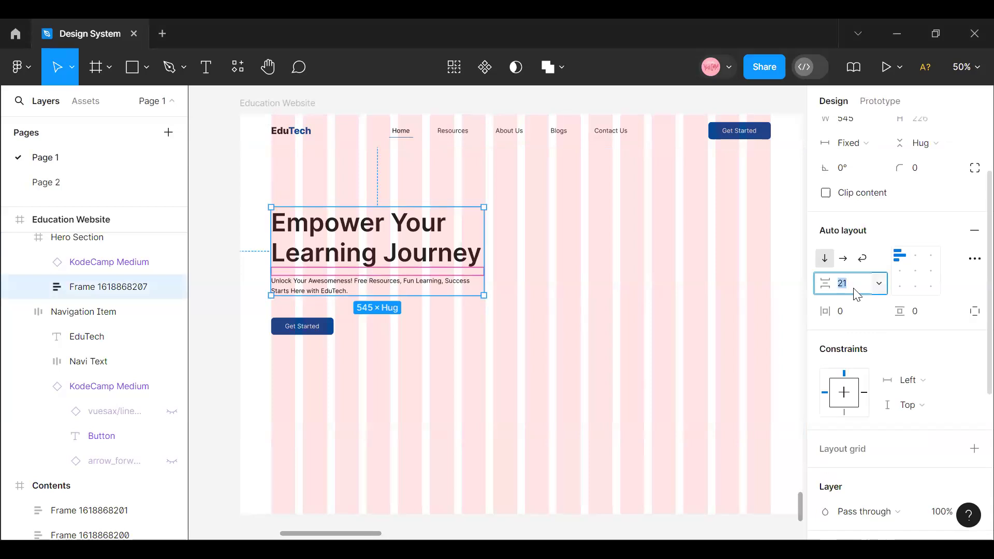
text(24)
click(286, 286)
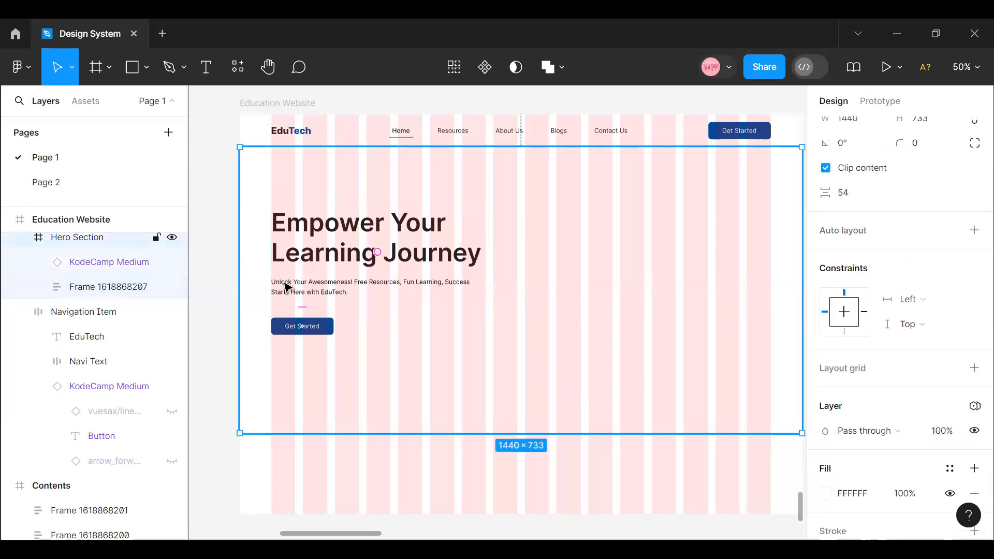
- Wrap the hero text group and Get Started button in a vertical auto layout with a gap of 32, and nudge it up slightly
double_click(284, 283)
click(295, 331)
click(316, 284)
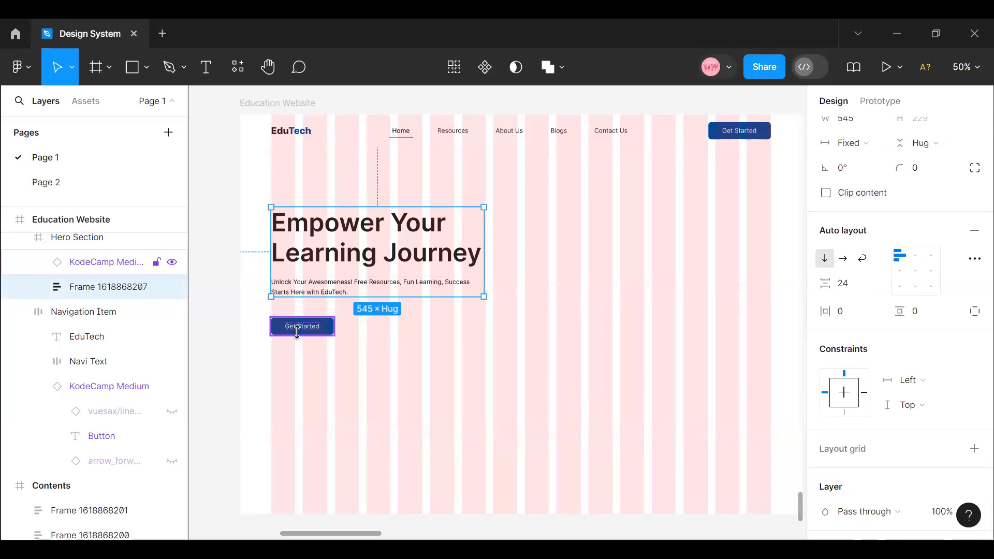
shift+click(296, 331)
key(shift+a)
click(848, 288)
text(32)
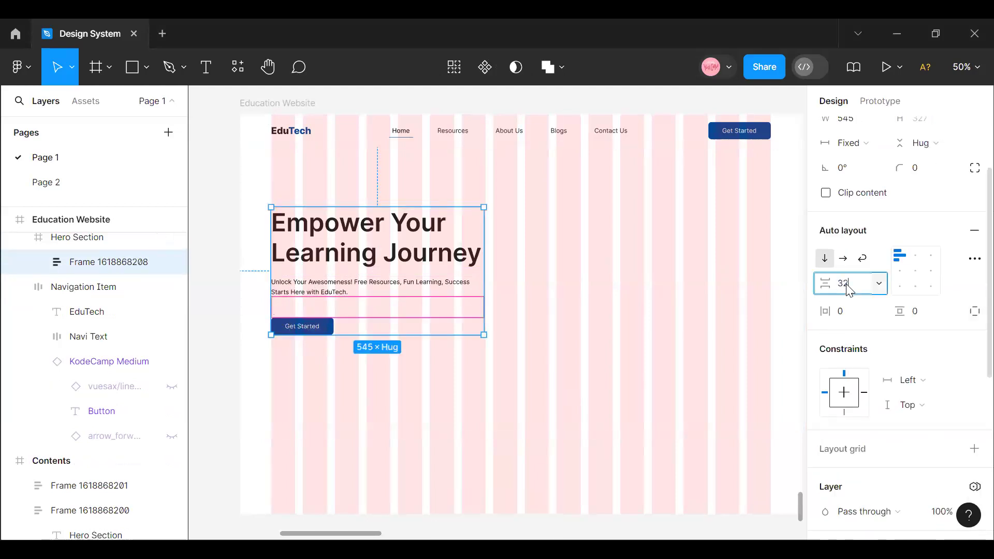
key(Return)
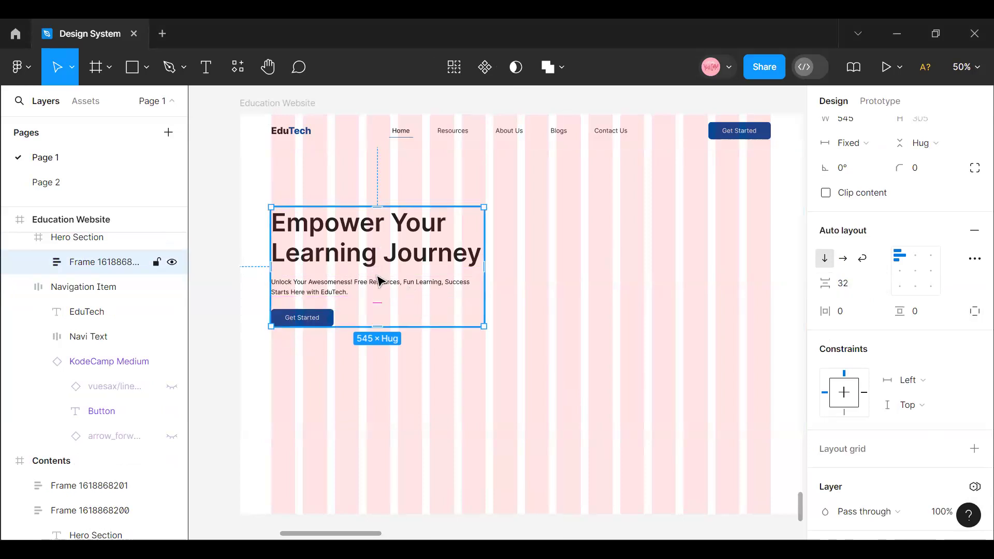
drag(379, 276, 386, 282)
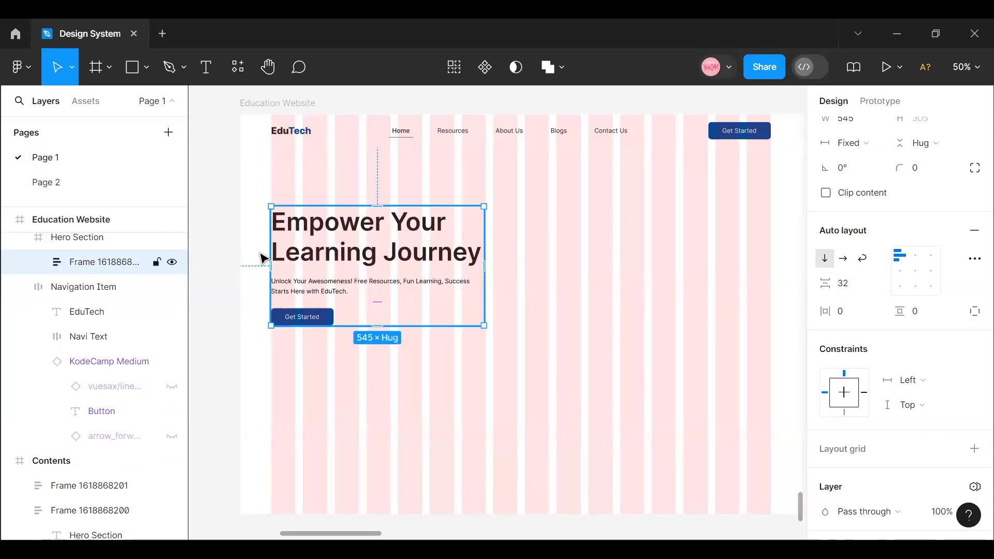
key(alt)
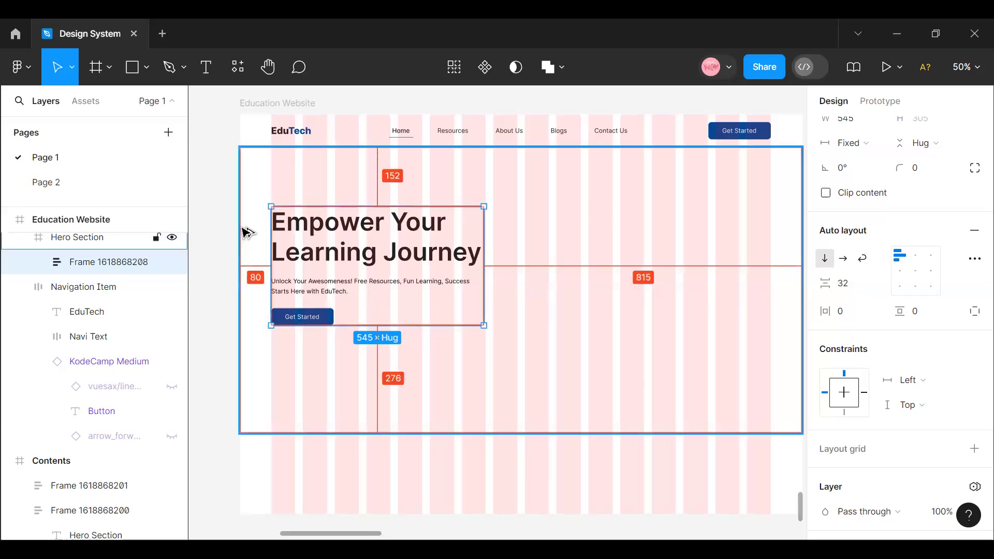
- Draw a frame about 636 by 579 in the Hero Section, in the empty area beside the heading text
scroll(342, 449, up, 2)
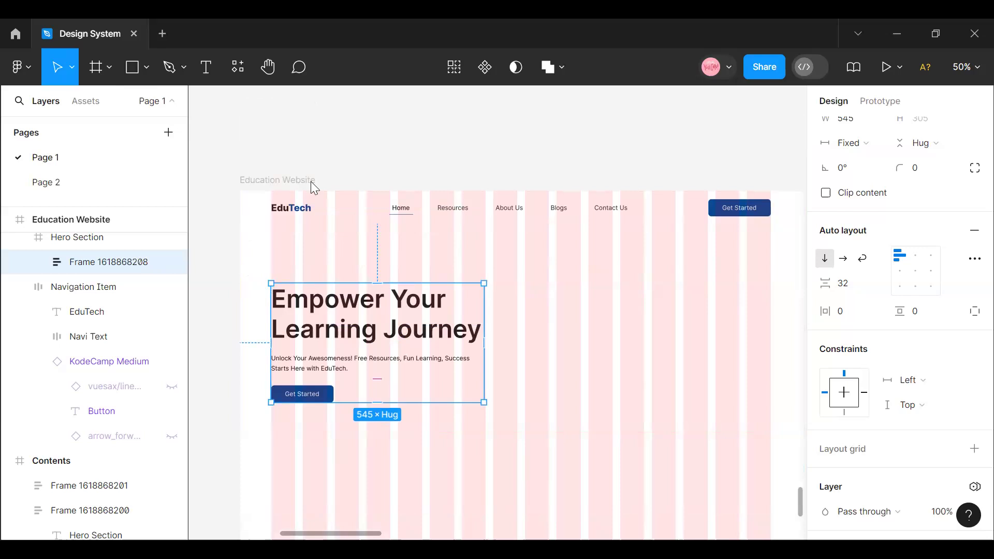
key(f)
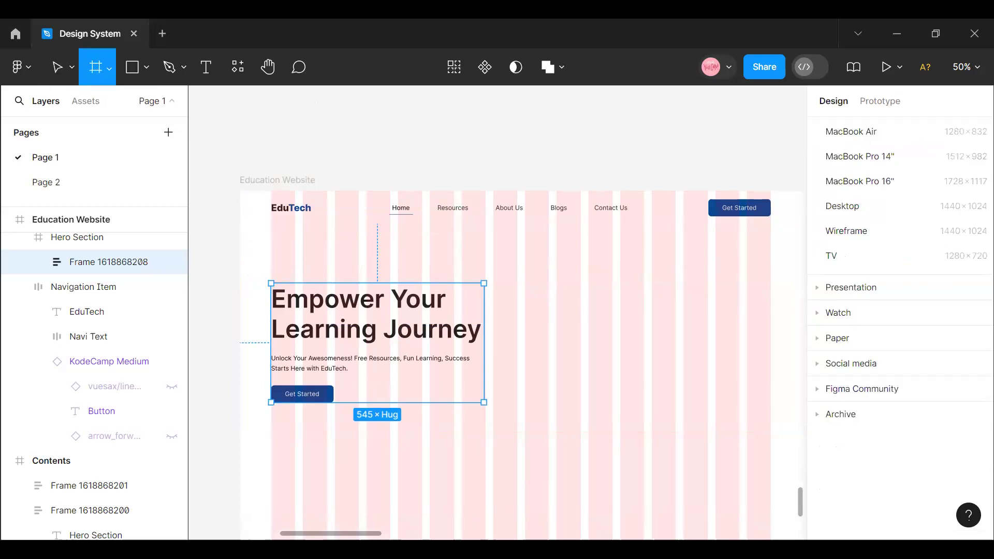
scroll(439, 215, right, 5)
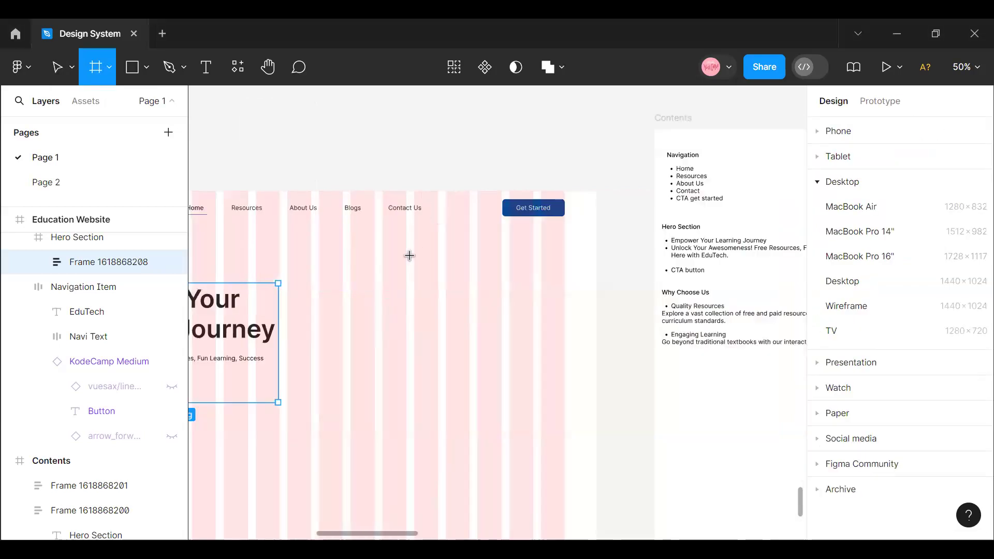
scroll(409, 256, left, 2)
drag(412, 255, 659, 482)
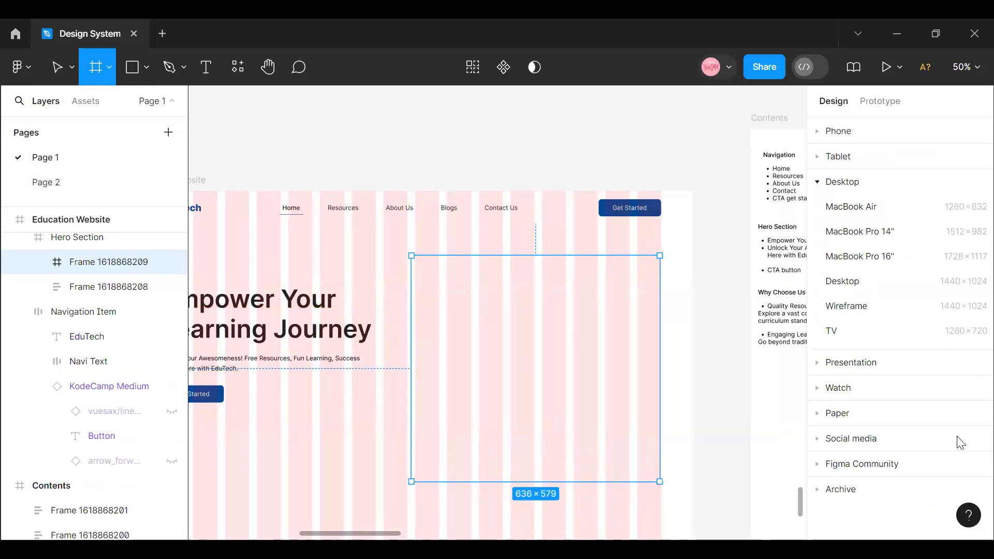
- Fill the new hero frame with the Foundation/Blue Light color style from the library
click(949, 368)
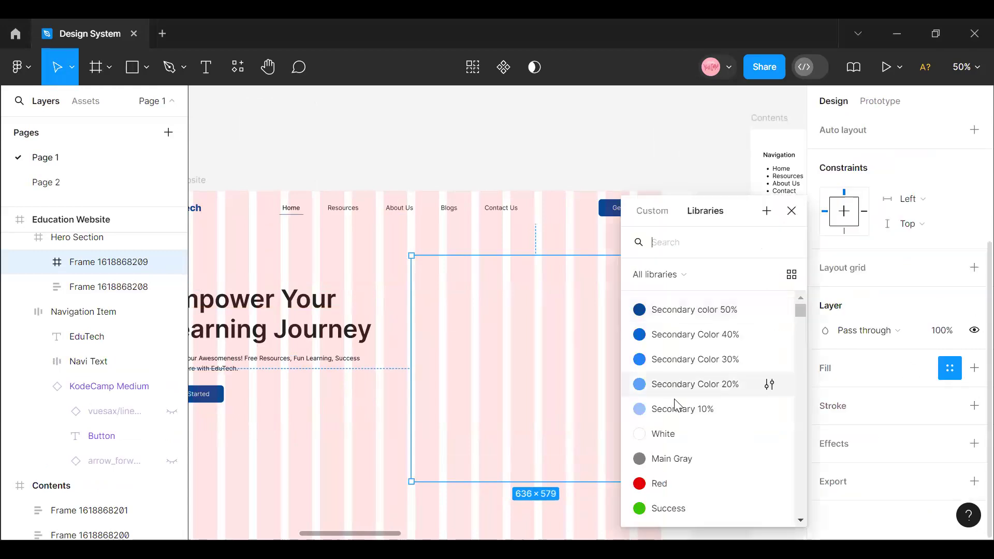
scroll(707, 461, down, 3)
scroll(699, 440, down, 5)
scroll(690, 456, up, 6)
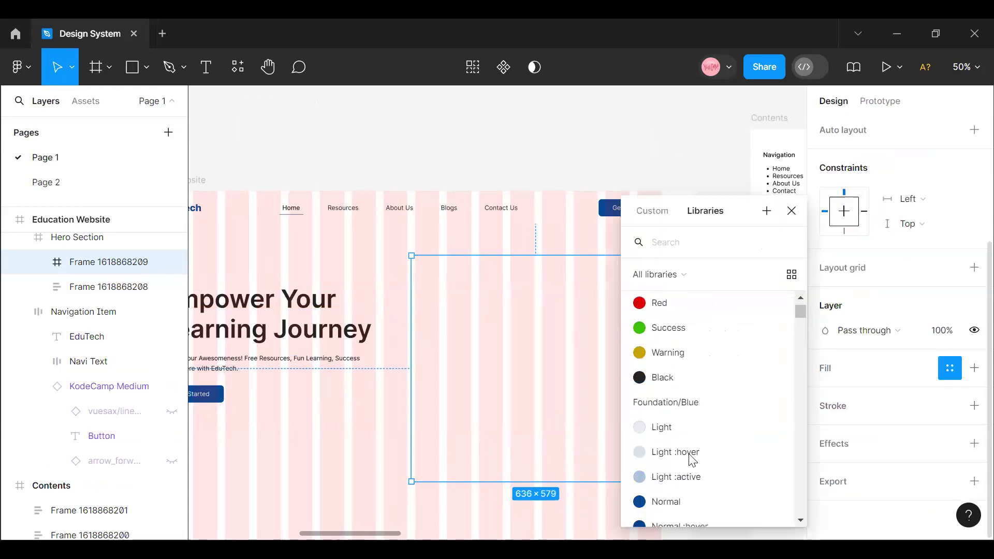
click(637, 446)
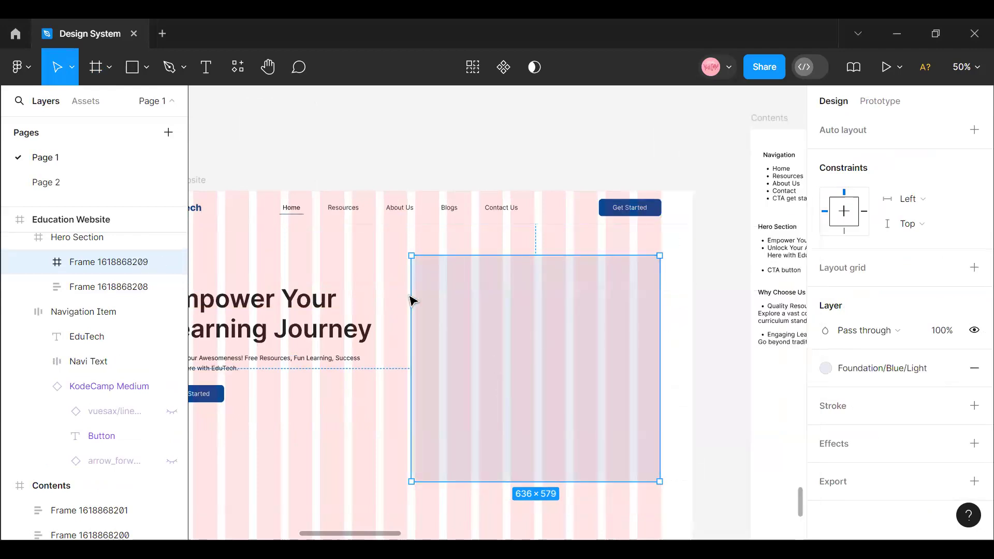
- Resize the blue hero frame sideways to follow the grid columns, leaving 81 between its right edge and the Hero Section's edge
drag(422, 298, 416, 299)
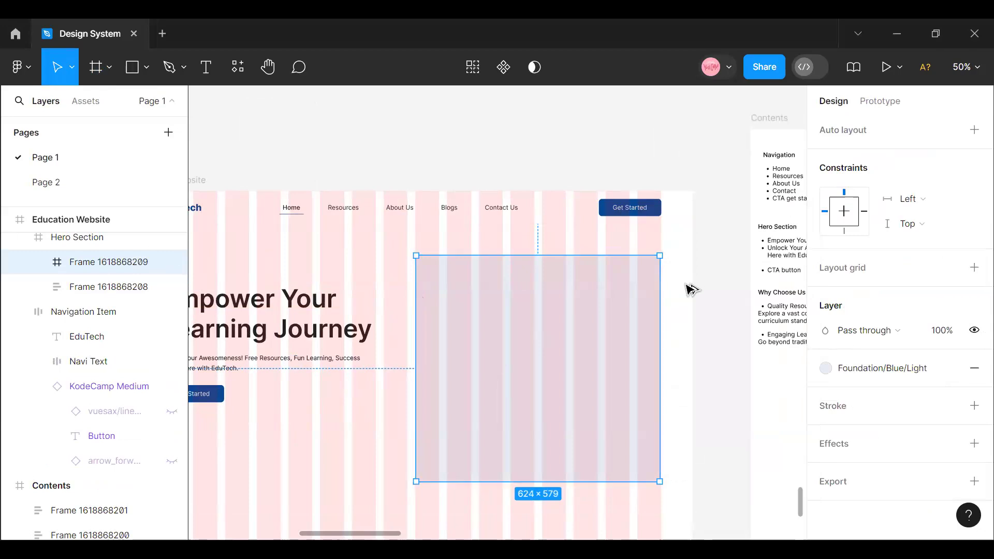
mouse_move(661, 307)
mouse_down()
mouse_move(651, 307)
mouse_move(660, 308)
mouse_up()
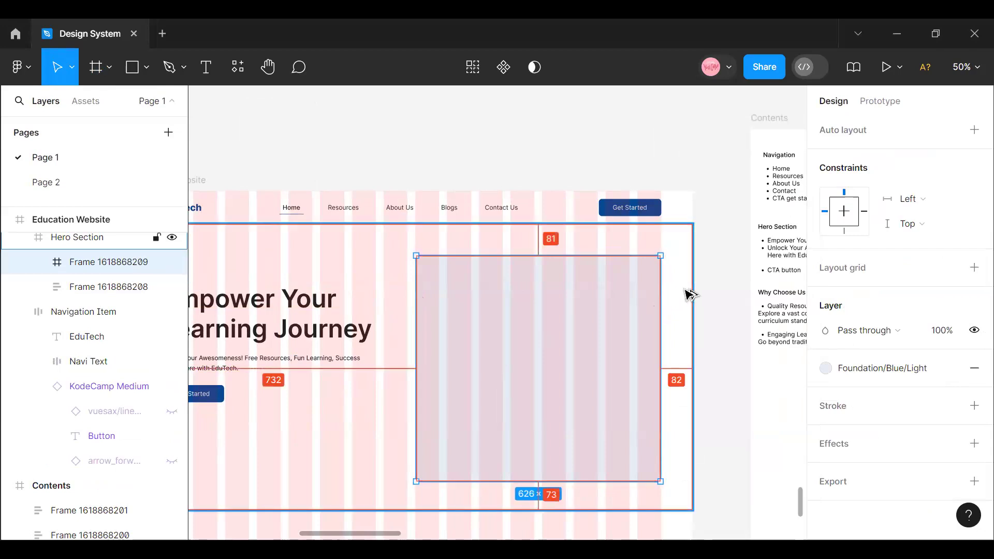
click(966, 67)
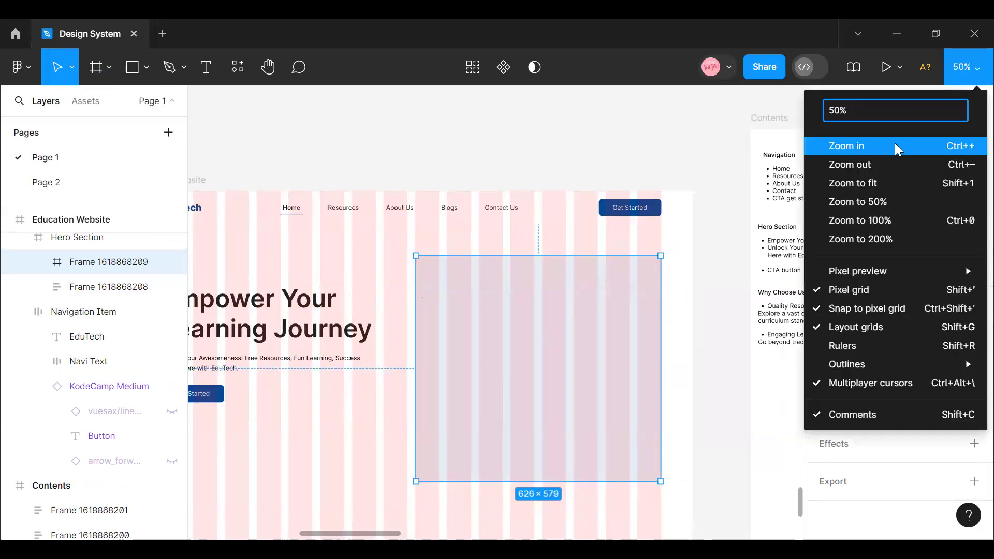
click(895, 143)
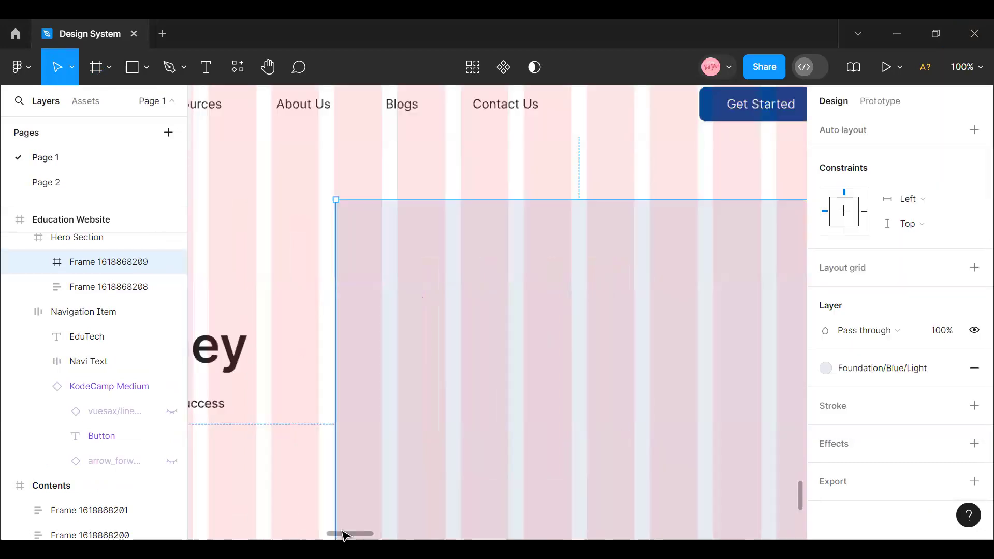
drag(342, 531, 364, 532)
scroll(536, 452, right, 1)
scroll(536, 452, up, 1)
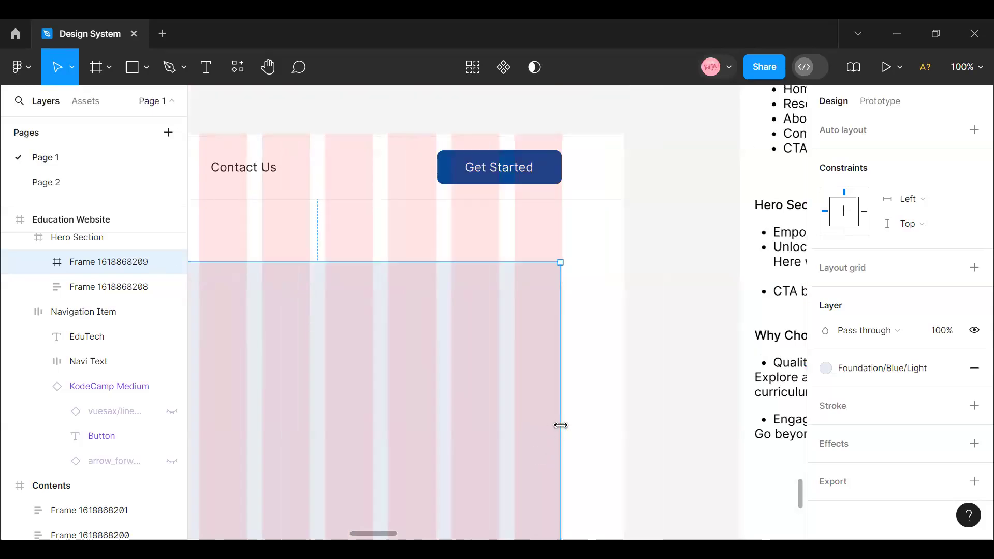
drag(562, 425, 561, 426)
key(ctrl+z)
key(alt)
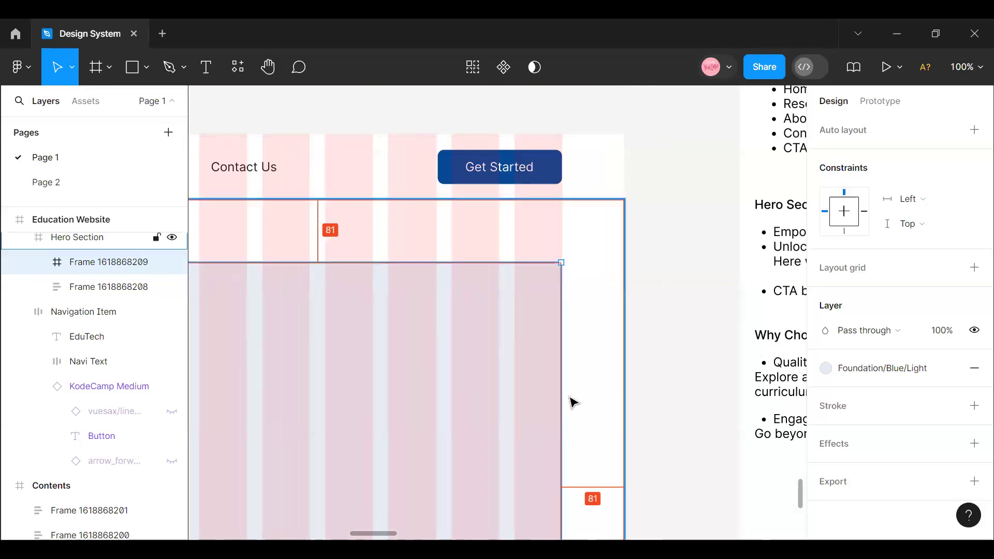
- Fine-tune the blue frame's right edge so it sits 80 from the Hero Section's right edge, flush with the last grid column
click(966, 67)
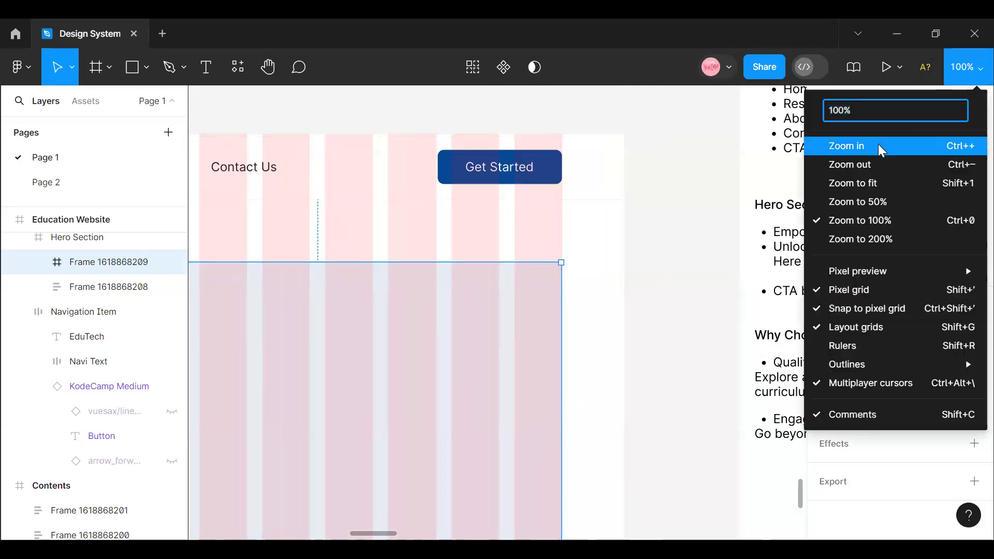
click(878, 145)
scroll(676, 384, up, 3)
mouse_move(622, 401)
mouse_down()
mouse_move(632, 402)
mouse_move(626, 395)
mouse_up()
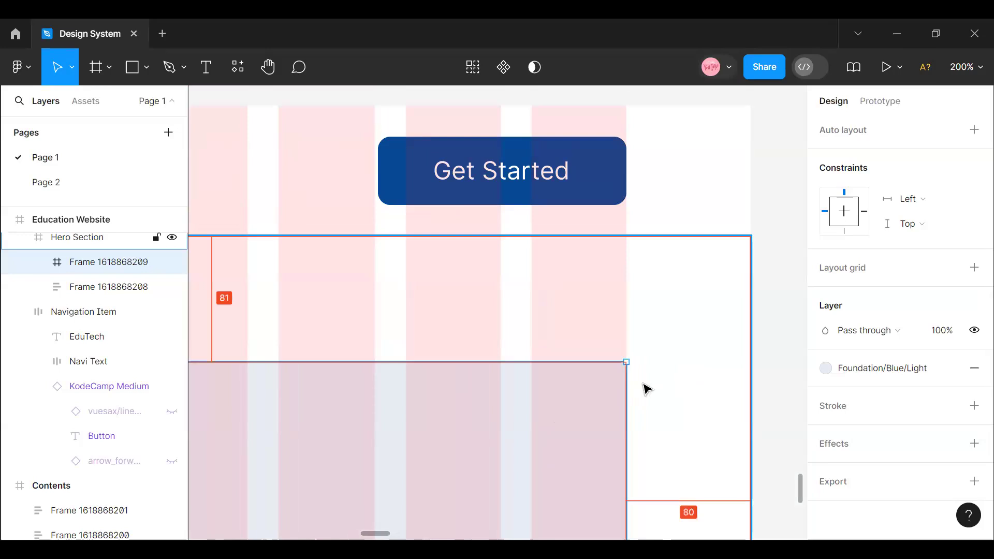
drag(373, 533, 361, 533)
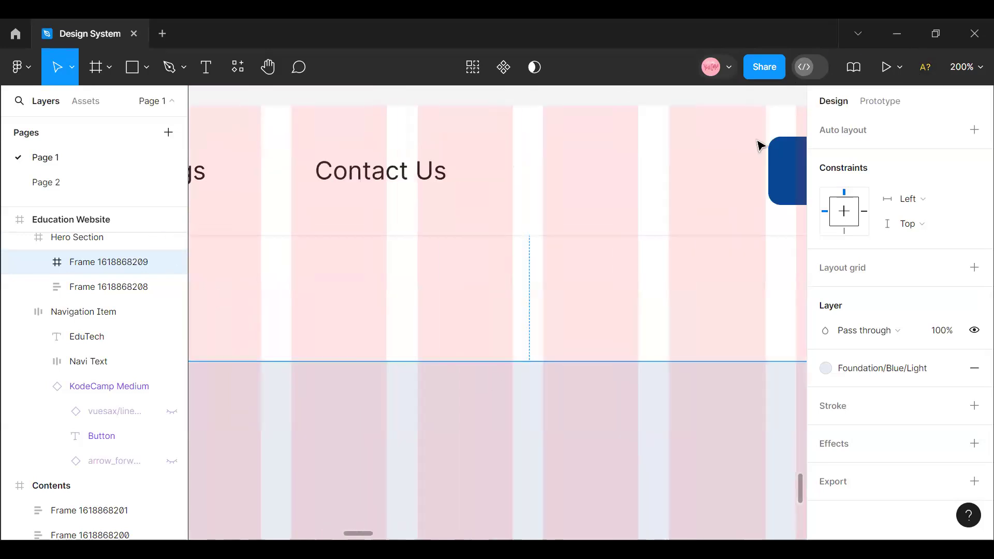
scroll(657, 251, down, 6)
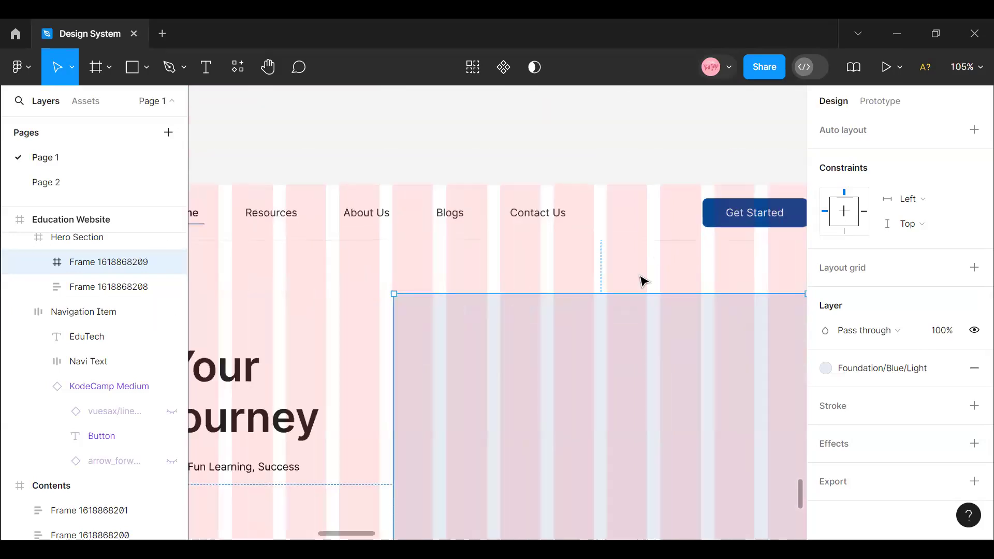
right_click(609, 336)
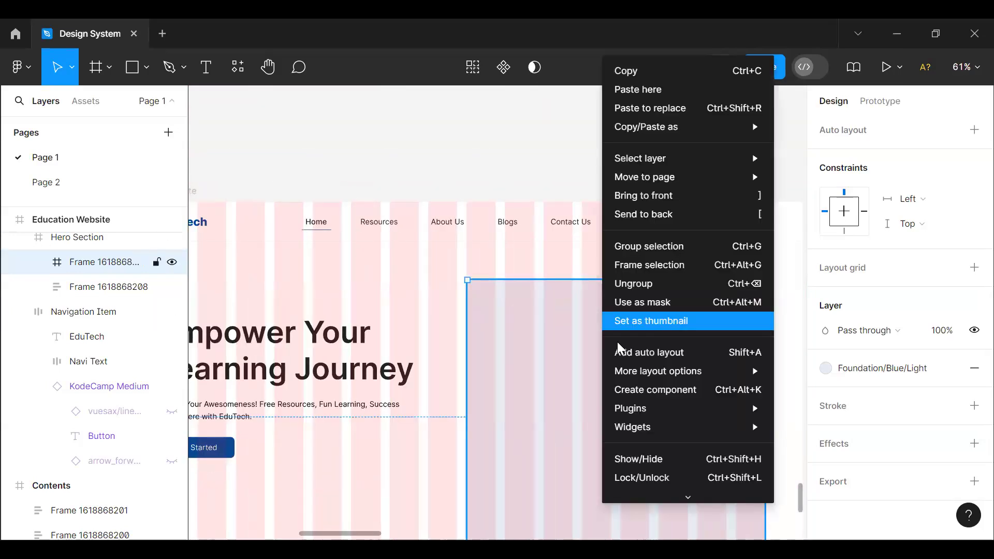
click(629, 394)
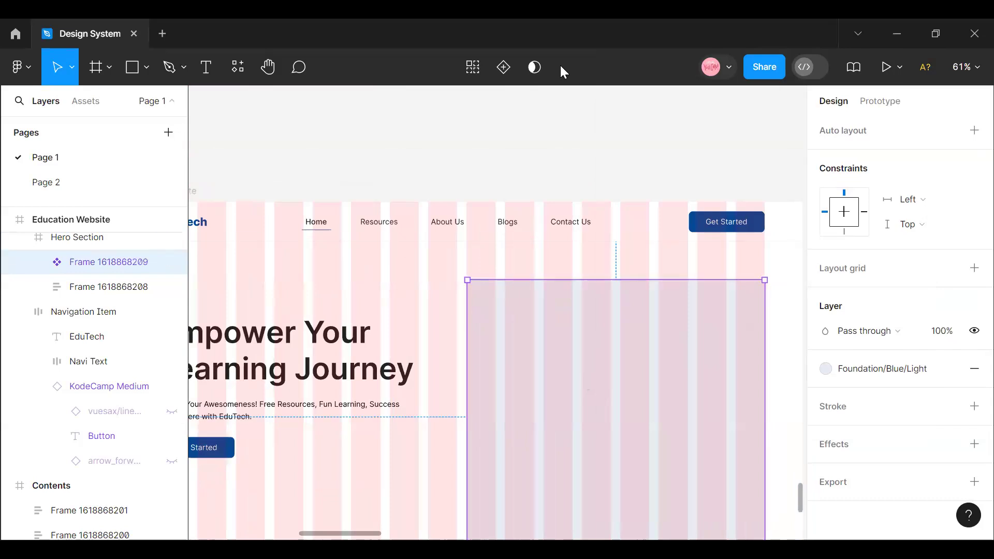
key(ctrl+z)
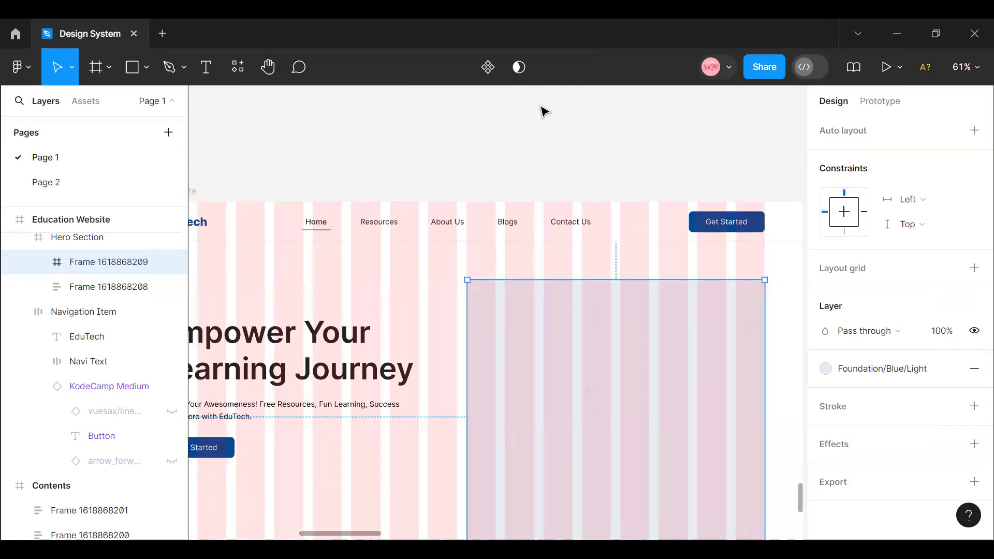
- Open the Photos by Freepik plugin for the blue hero frame and search it for "Education"
right_click(606, 409)
mouse_move(606, 409)
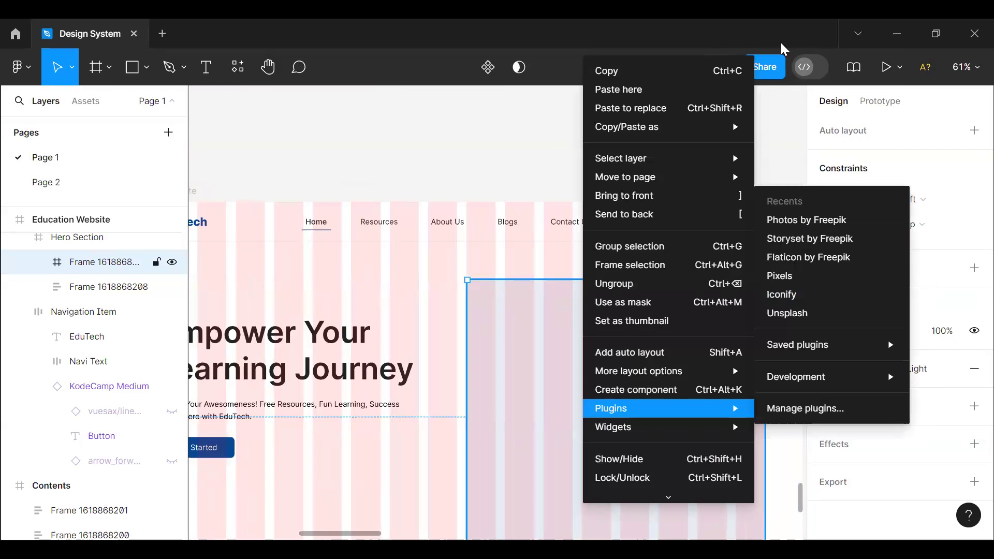
right_click(686, 411)
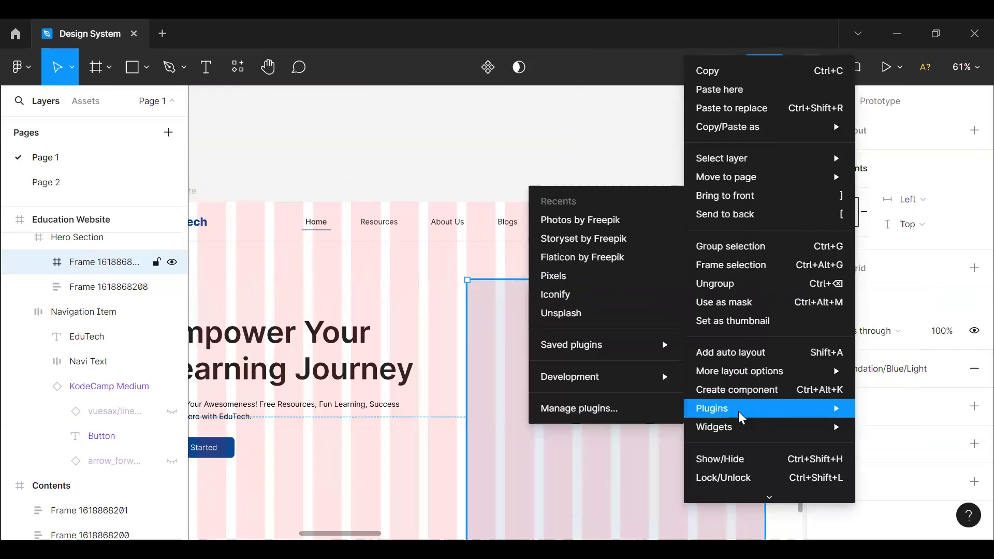
mouse_move(737, 408)
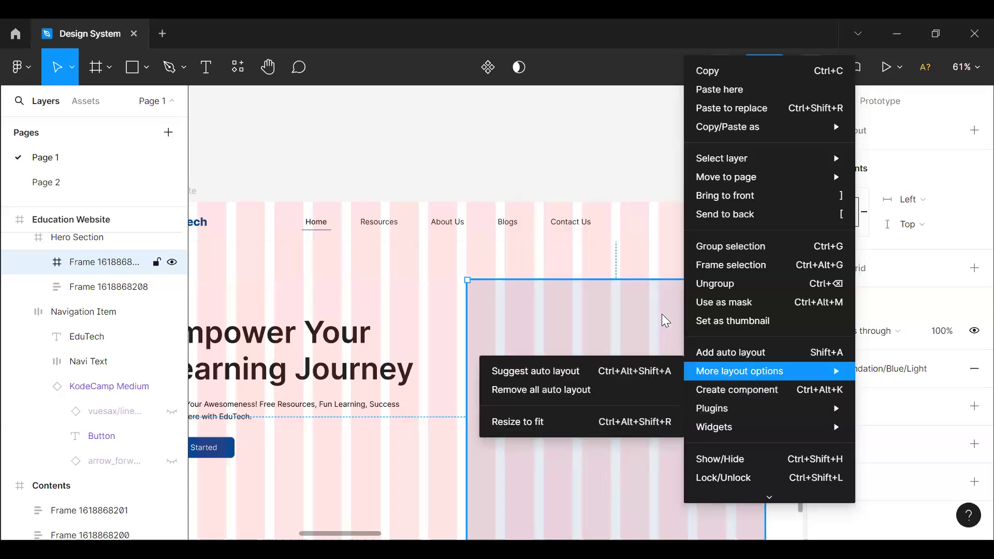
mouse_move(705, 383)
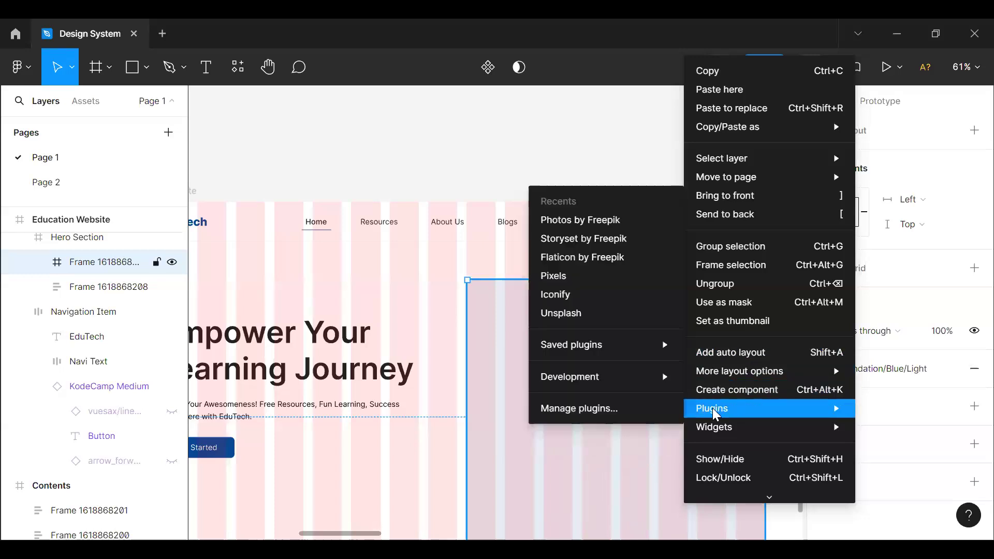
click(593, 219)
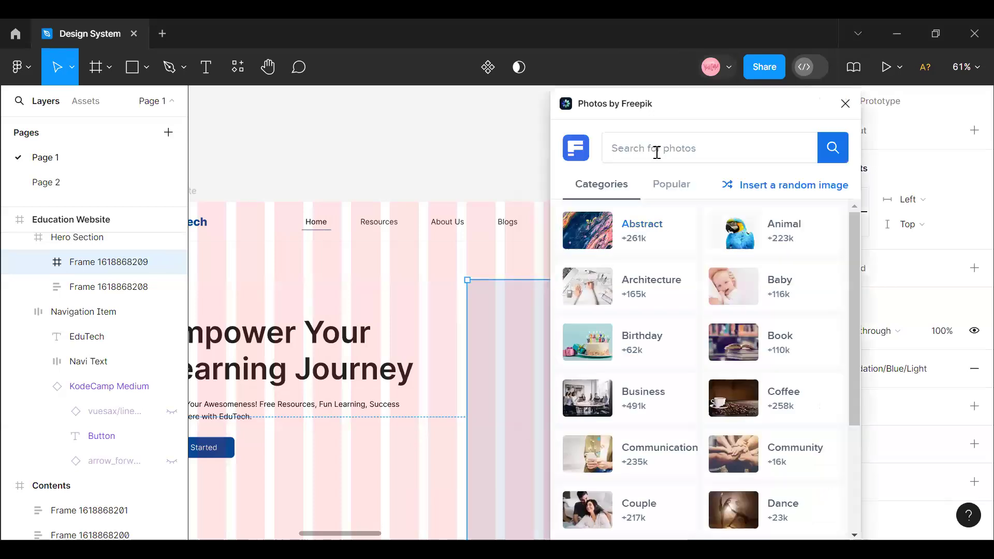
click(673, 154)
text(E)
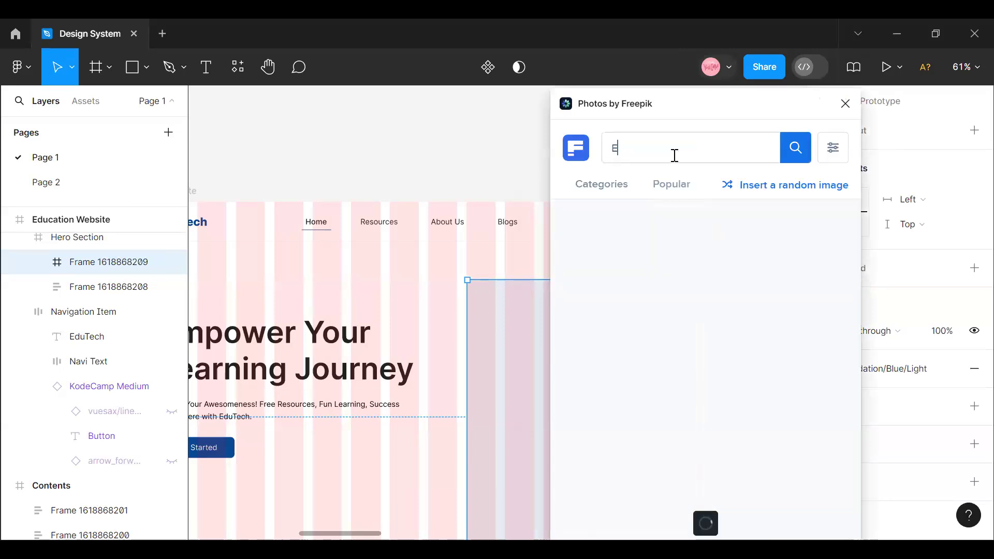
text(ducat)
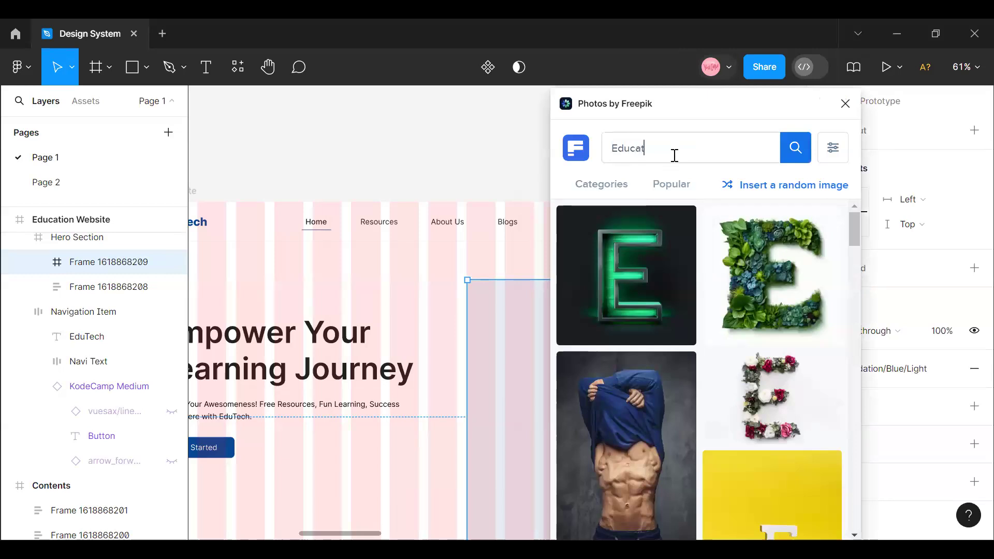
text(ion)
- Fill the blue hero frame with the photo of a student group standing in a library, and close the photo plugin
scroll(679, 344, down, 10)
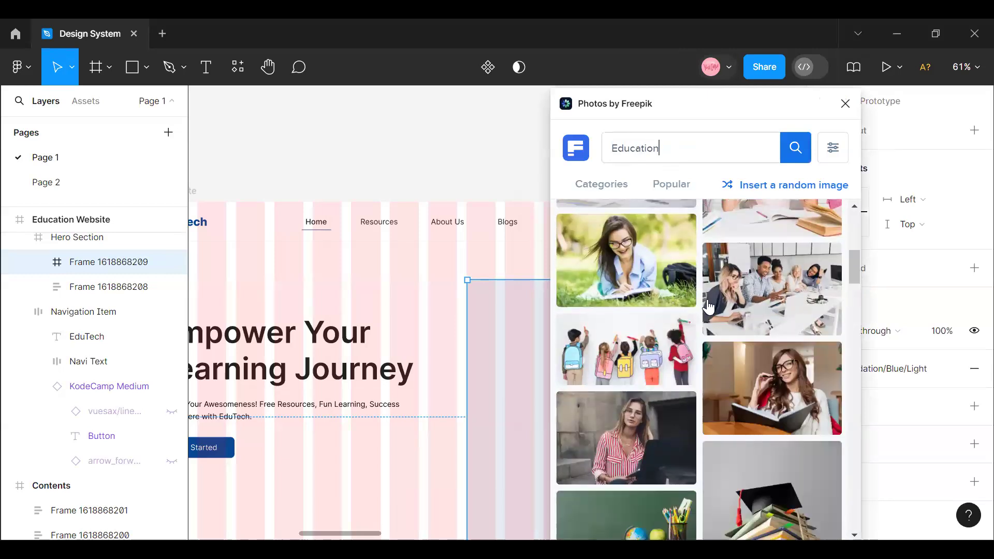
scroll(746, 310, down, 5)
scroll(750, 328, down, 10)
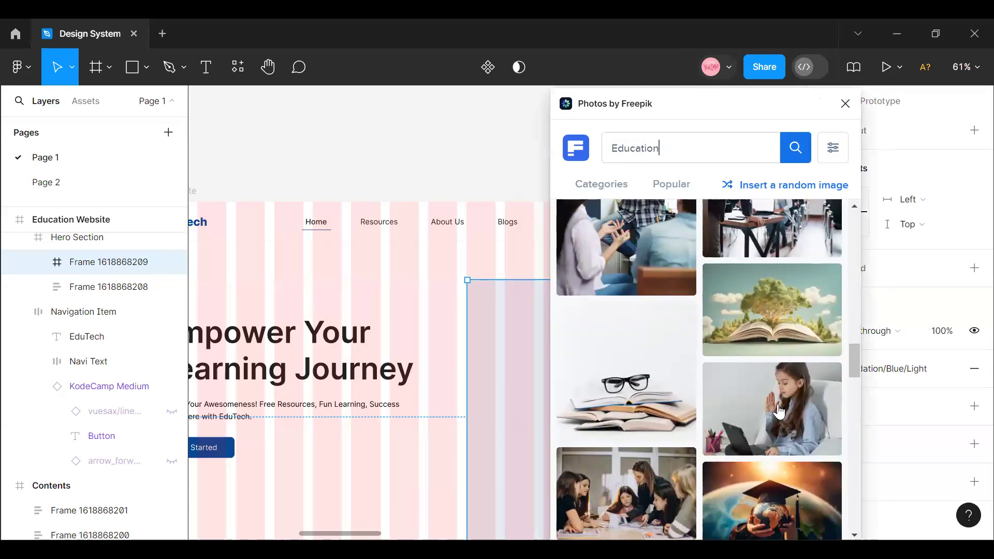
scroll(735, 381, down, 10)
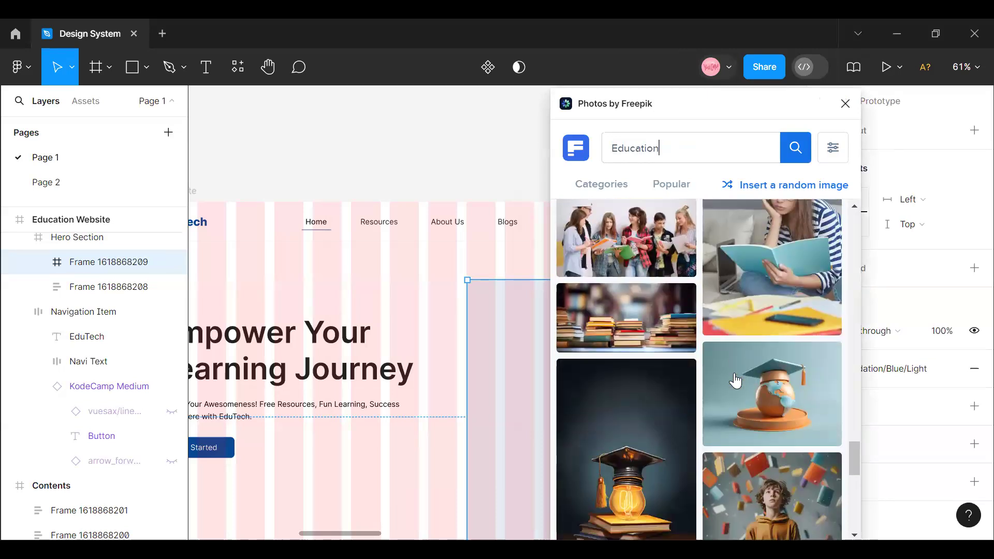
scroll(736, 380, up, 2)
scroll(732, 383, down, 10)
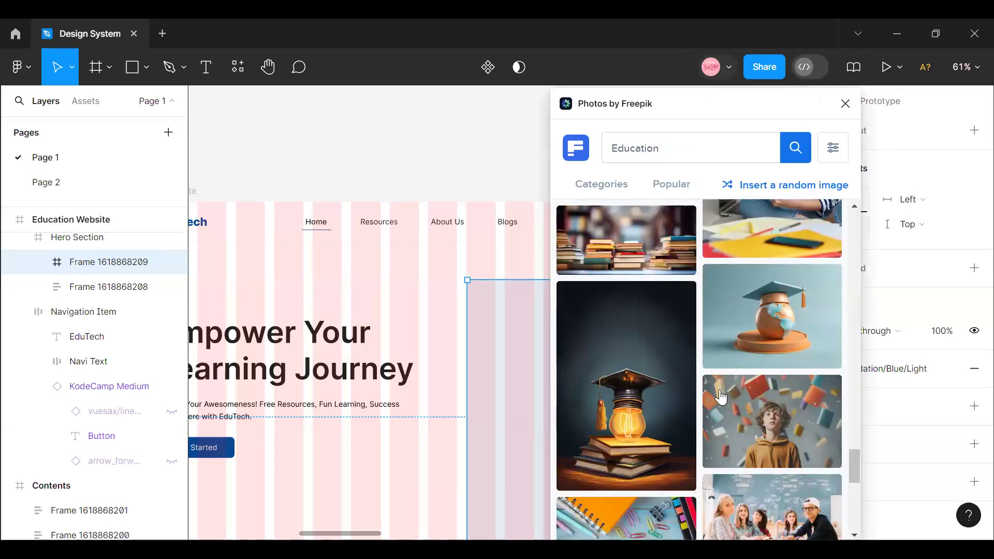
scroll(719, 399, up, 10)
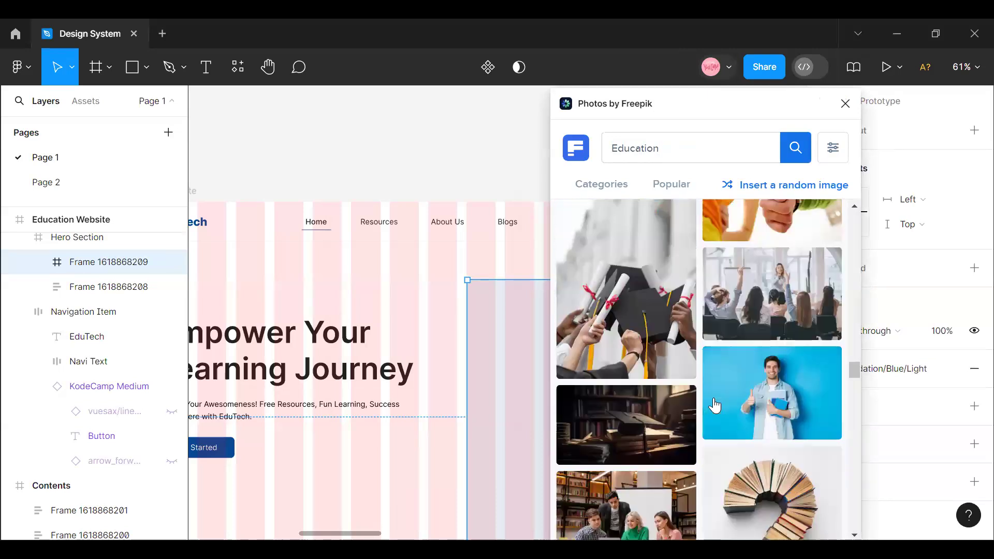
scroll(714, 405, down, 10)
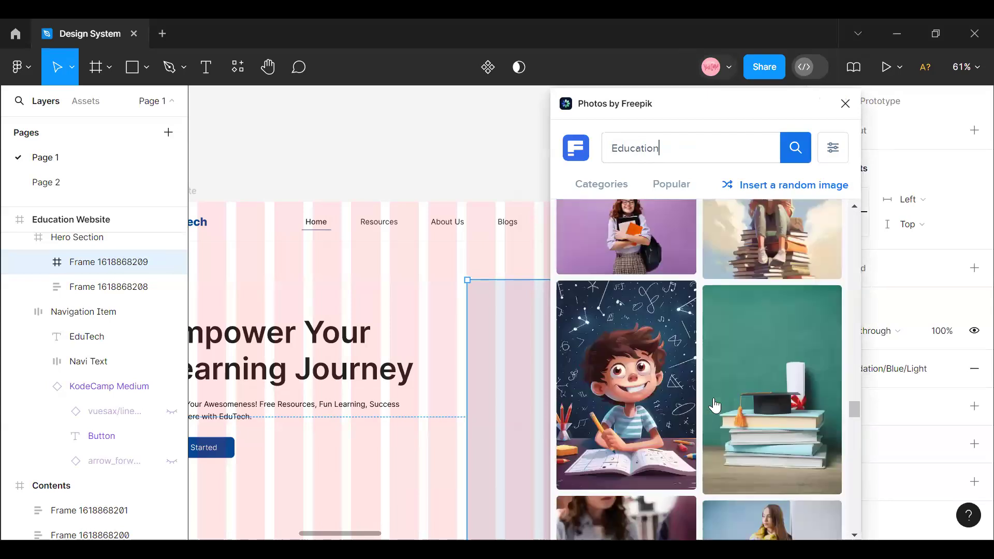
scroll(714, 405, down, 10)
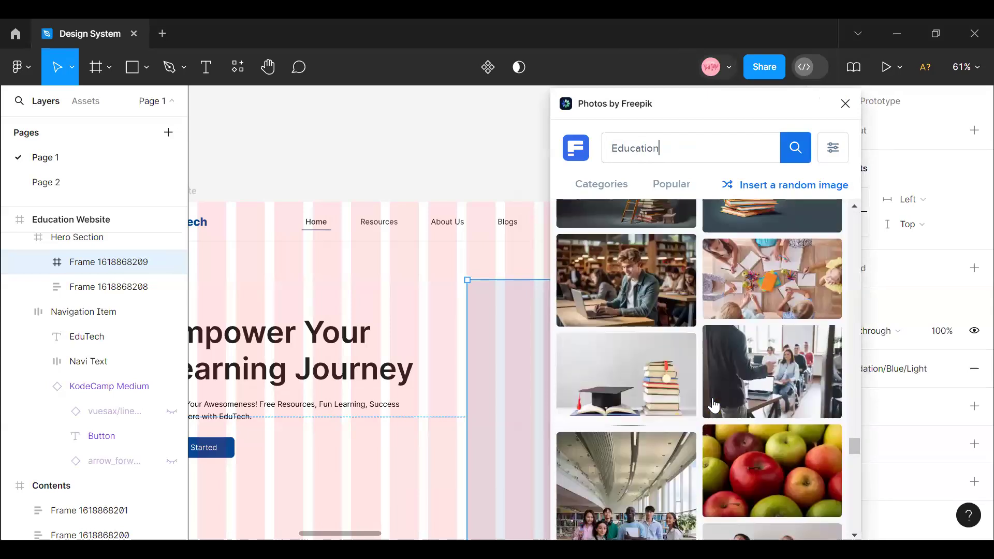
scroll(712, 406, up, 2)
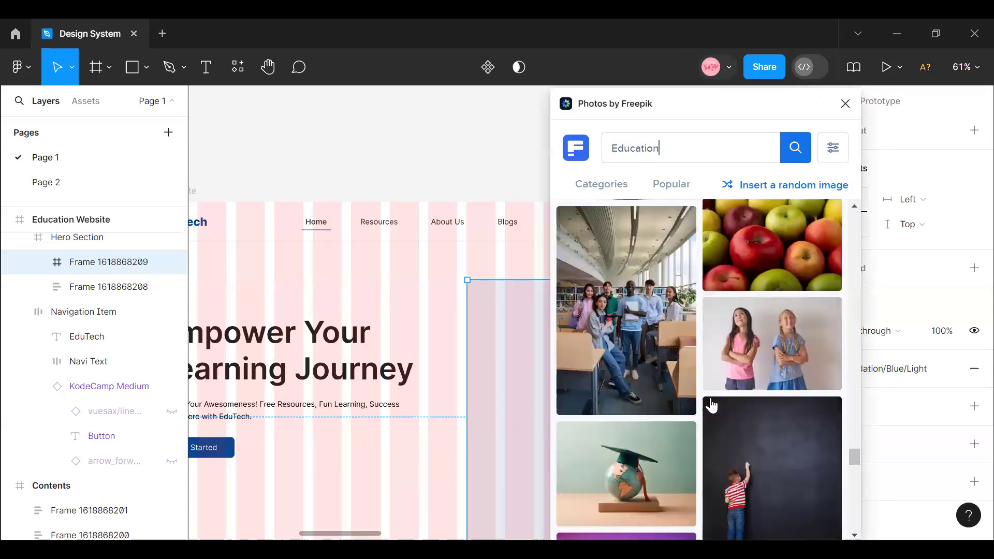
click(647, 325)
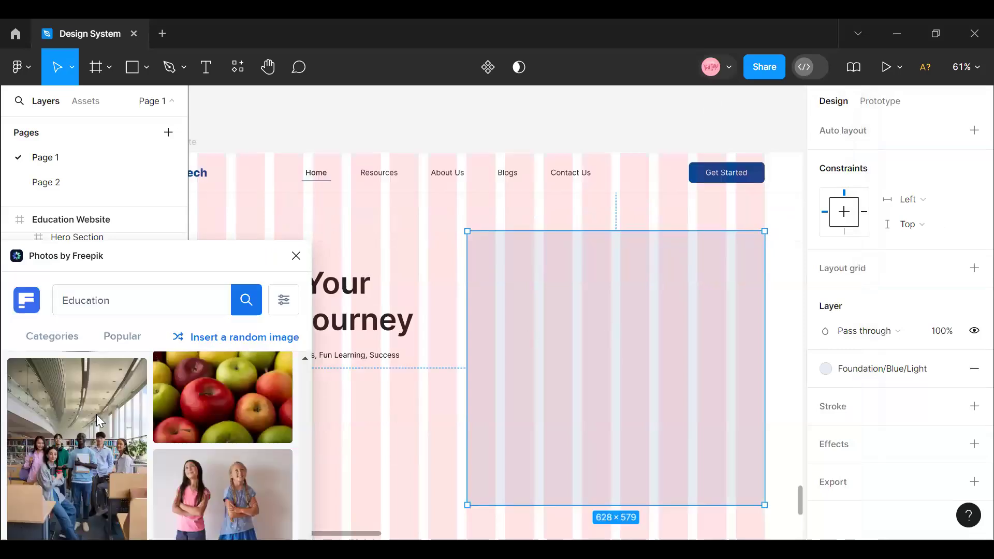
click(96, 414)
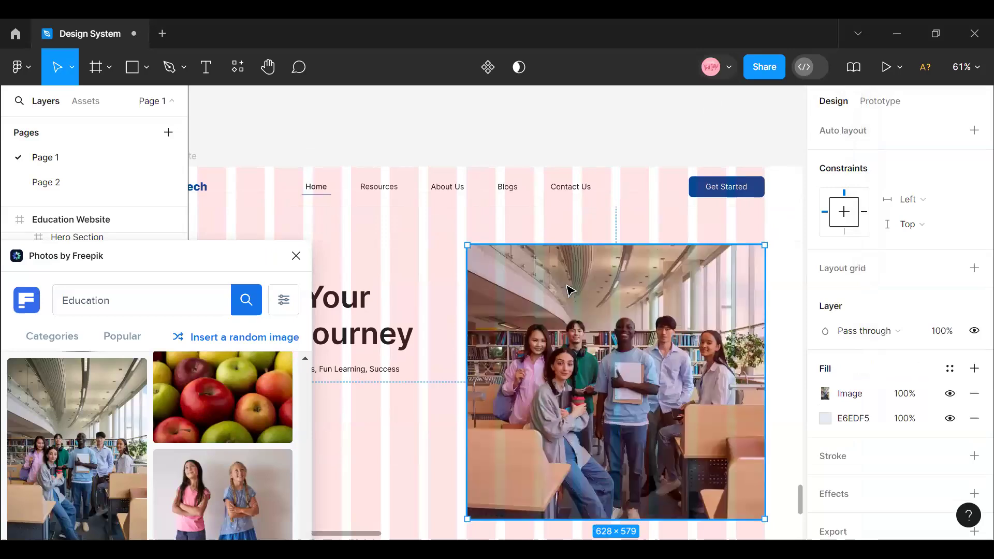
scroll(641, 383, down, 1)
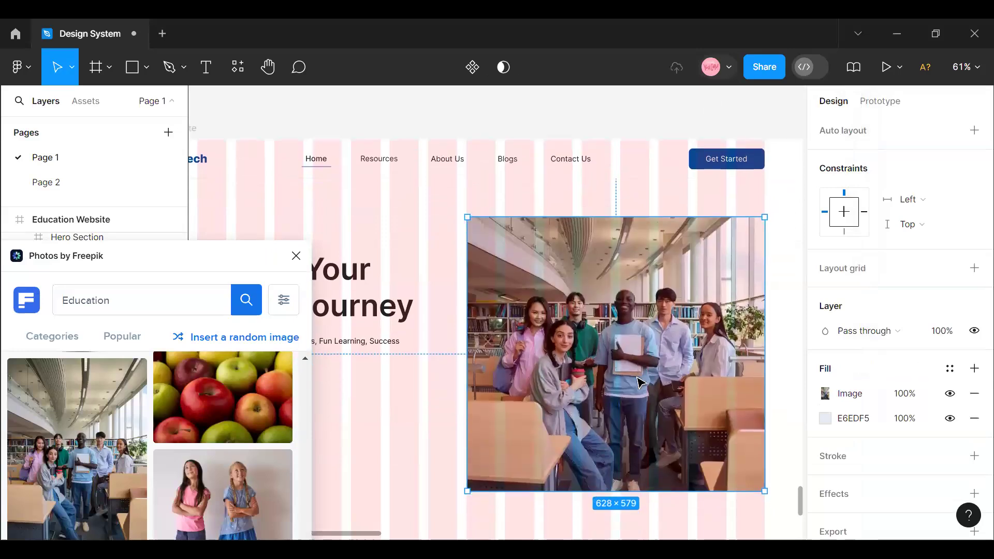
click(297, 257)
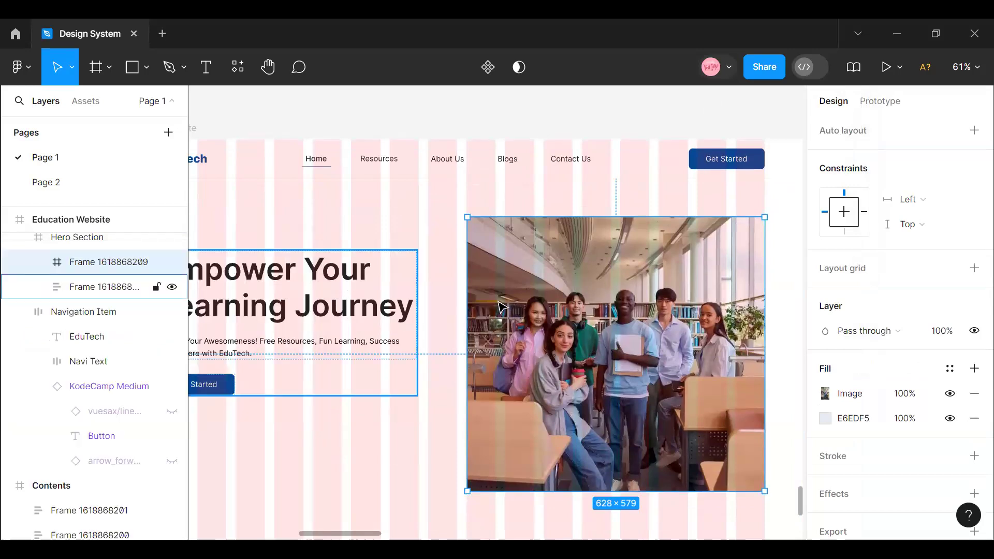
- Scale the hero image frame down proportionally to about 579 by 534, keeping its top edge in place
click(965, 67)
click(880, 163)
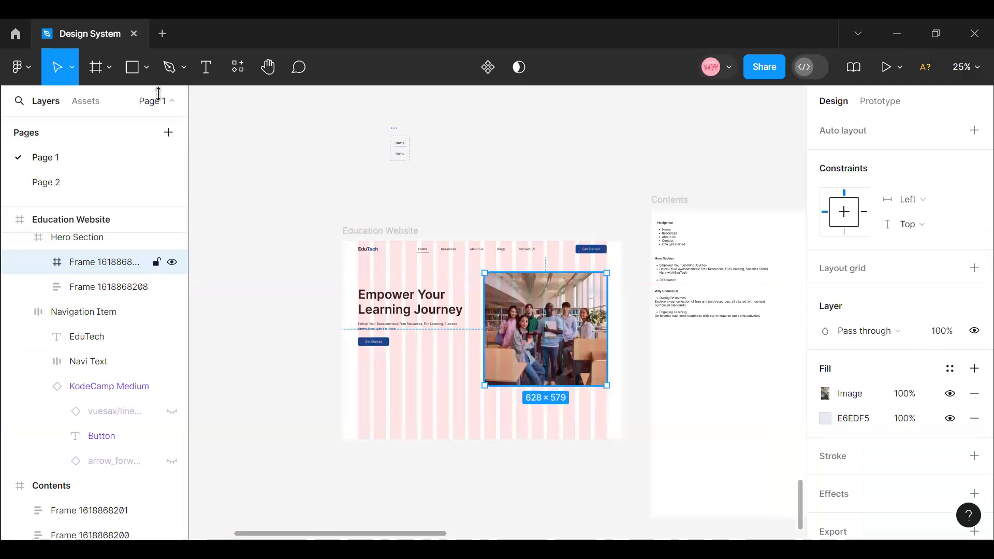
key(k)
drag(563, 386, 561, 376)
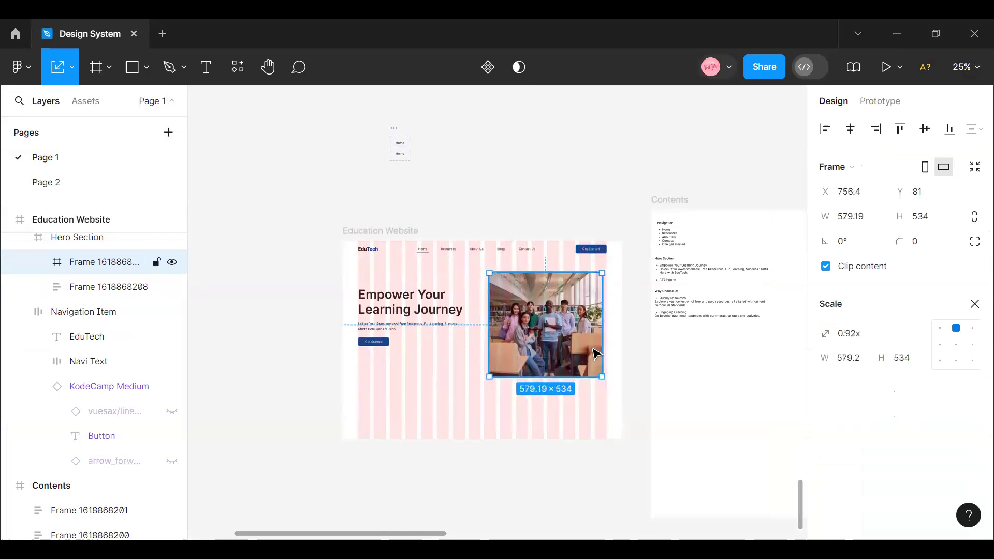
- Shift the hero image frame sideways toward the last grid column and set its X position to 780
key(Right)
key(Right)
key(Right)
key(Right)
key(Right)
key(Right)
key(Right)
key(Right)
key(Right)
key(Right)
key(Right)
key(Right)
key(Right)
key(Right)
key(Right)
key(Right)
key(Right)
key(Right)
key(Right)
key(Right)
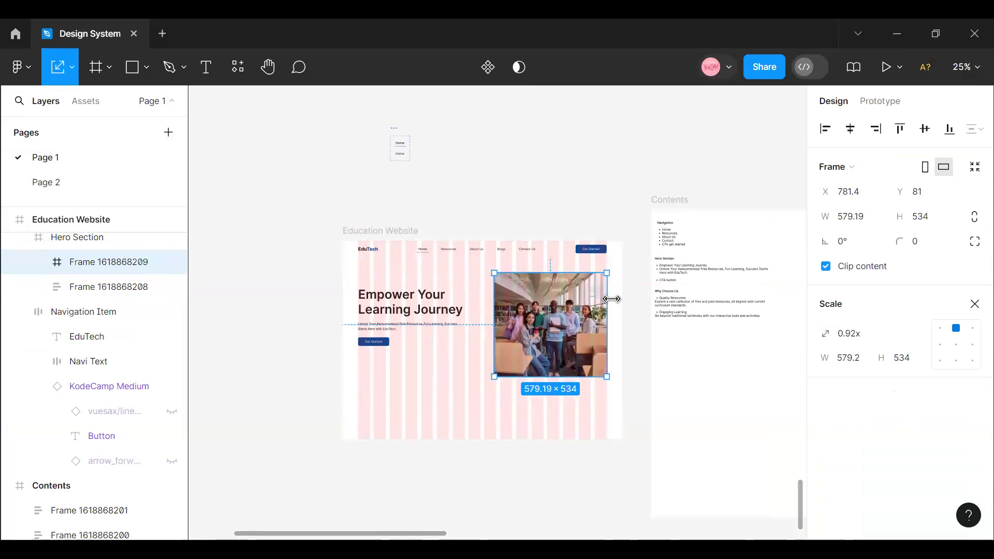
key(Left)
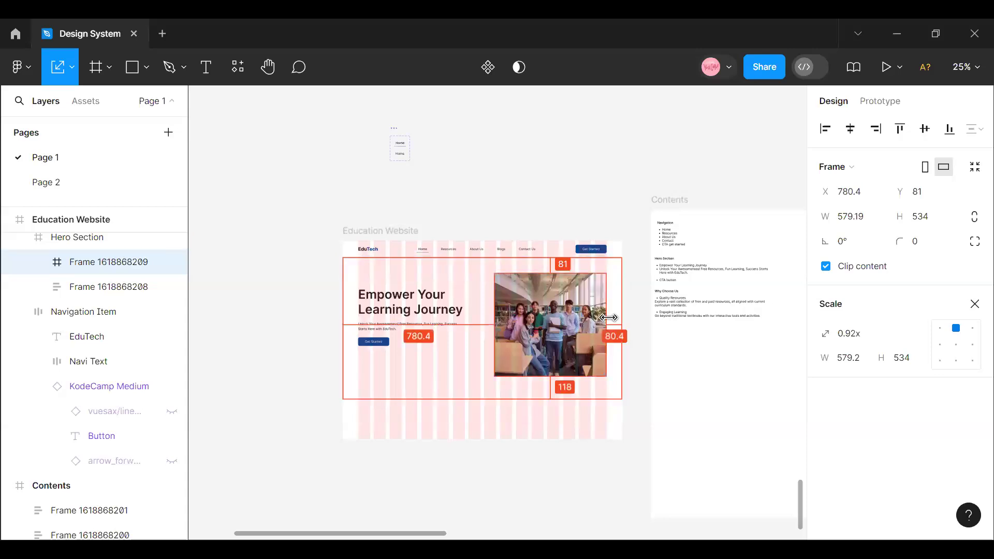
click(867, 197)
text(78)
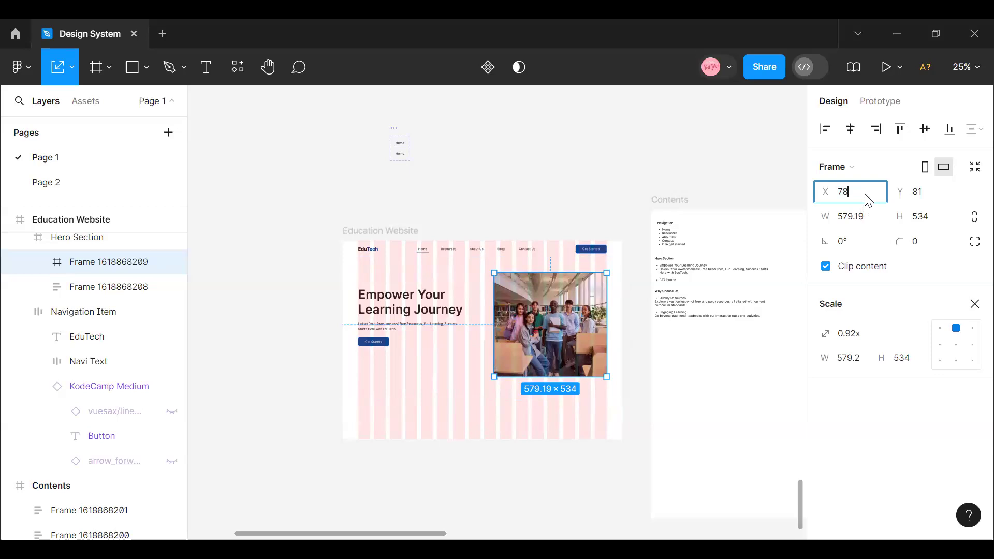
text(0)
key(Return)
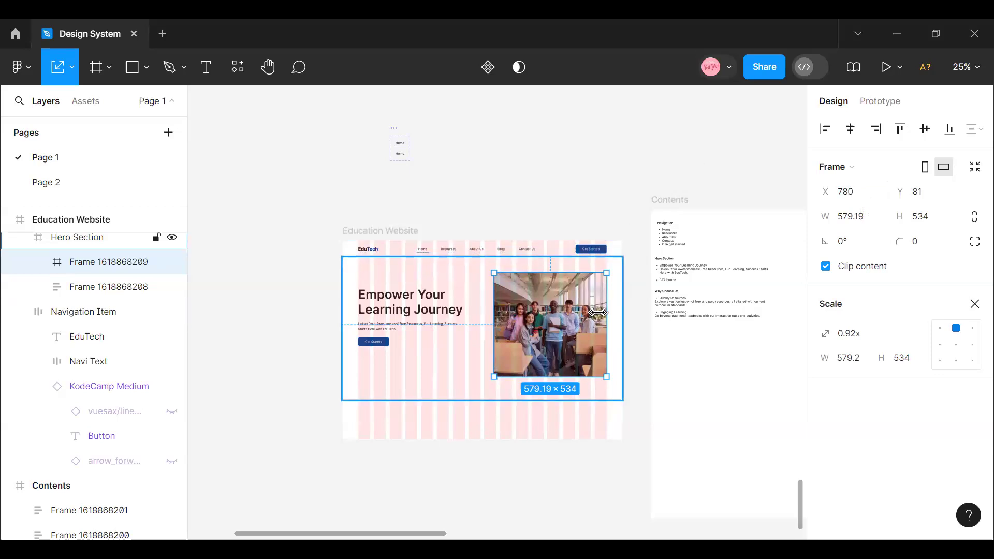
- Nudge the hero image frame back toward the heading text to X 778
key(Left)
key(Left)
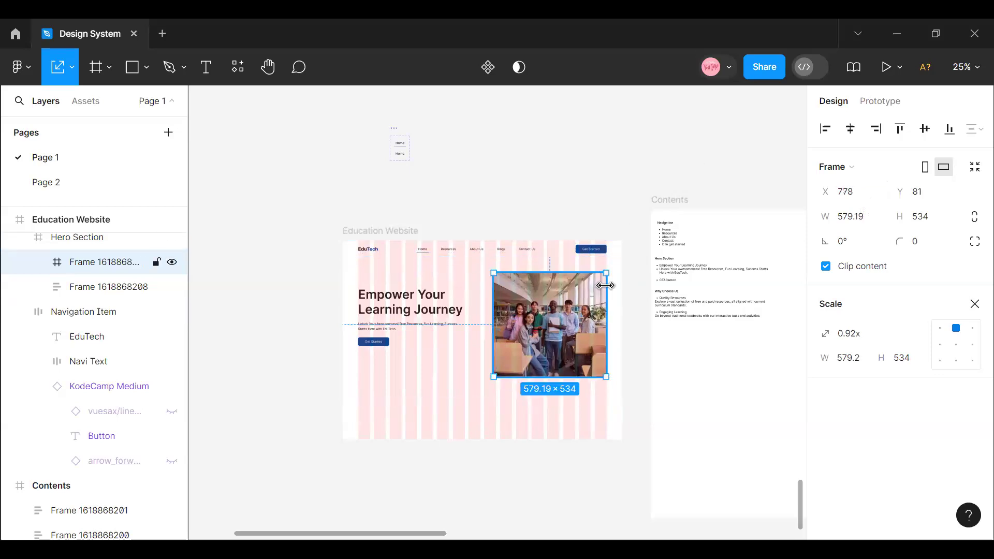
key(alt)
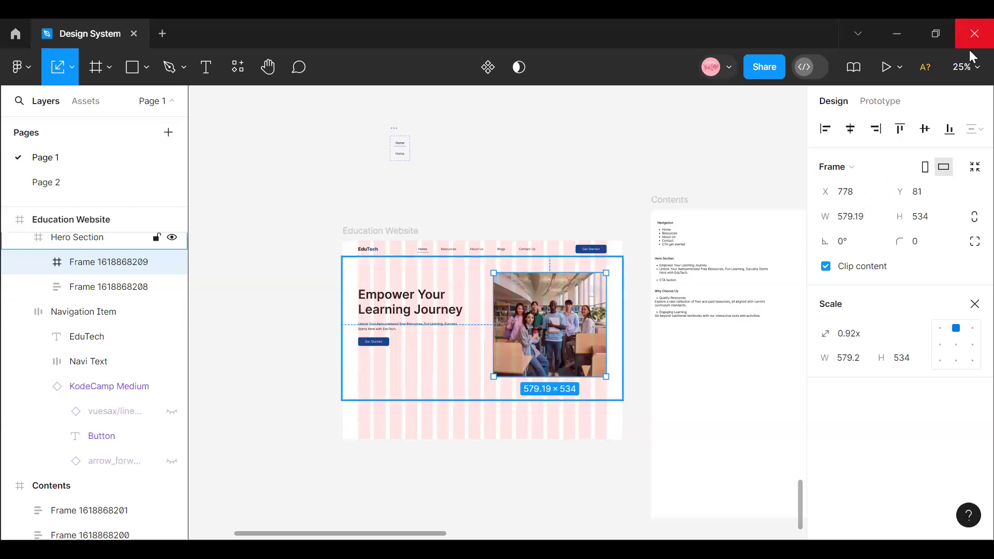
- Widen the hero image frame to 582 by extending its outer edge flush with the last grid column
click(972, 72)
click(853, 147)
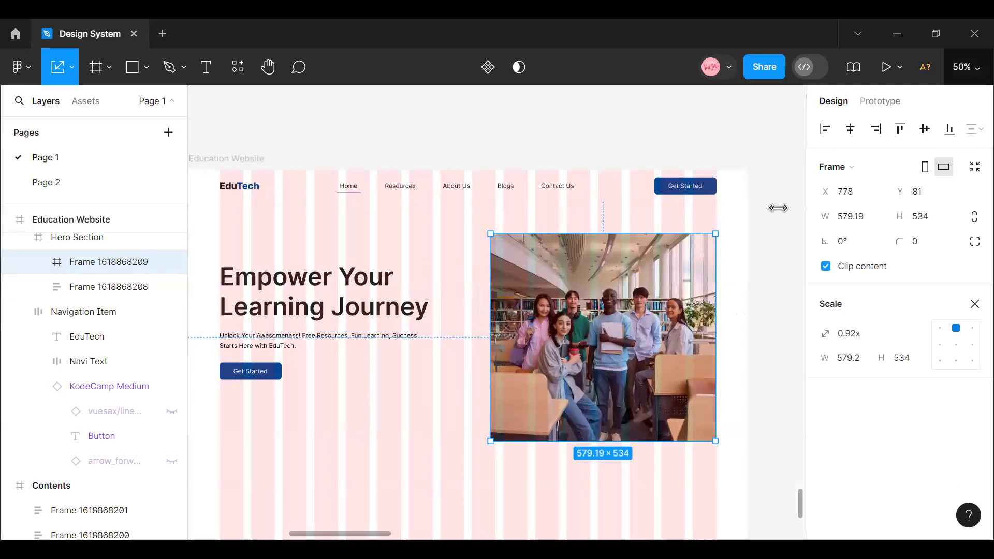
click(964, 67)
click(852, 145)
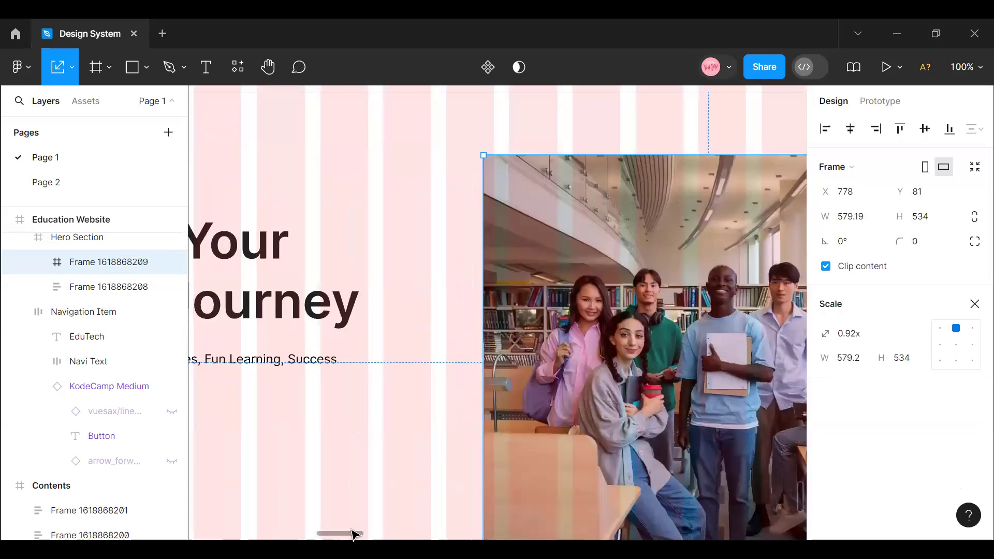
scroll(373, 532, right, 5)
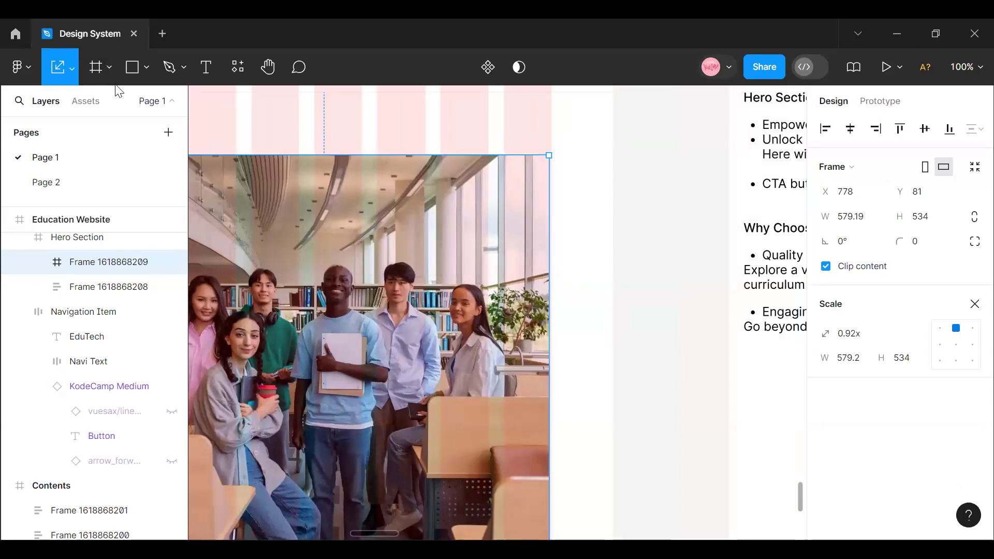
click(72, 67)
key(v)
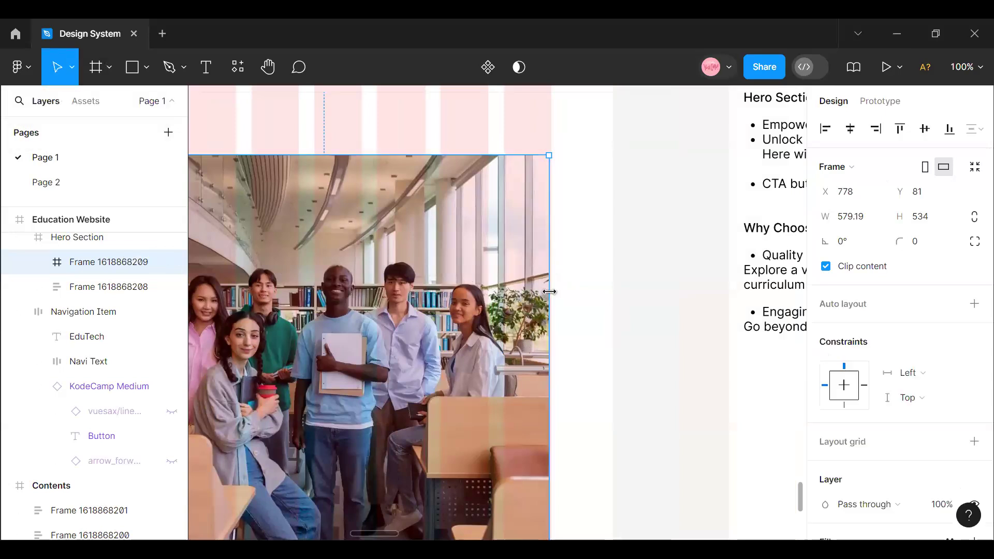
drag(555, 292, 550, 295)
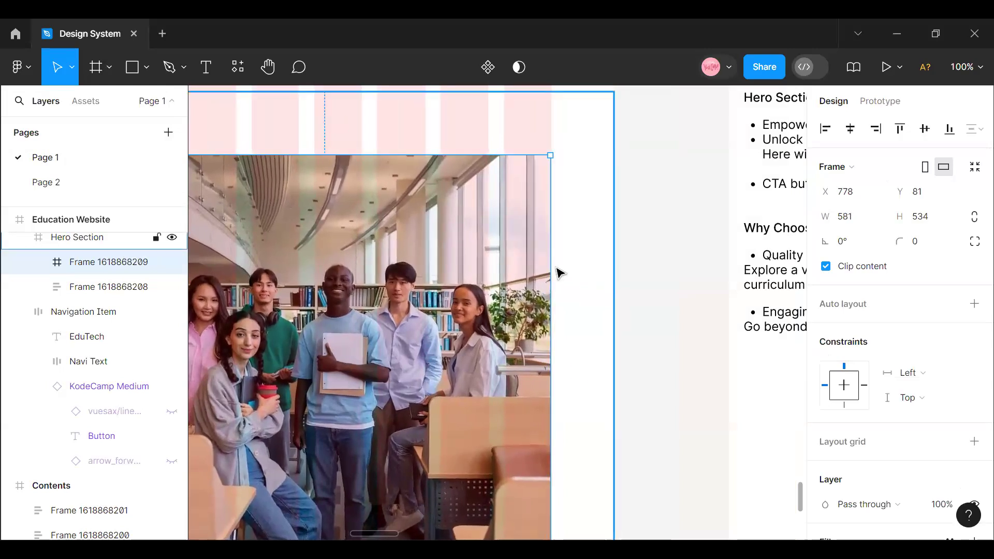
drag(547, 265, 550, 263)
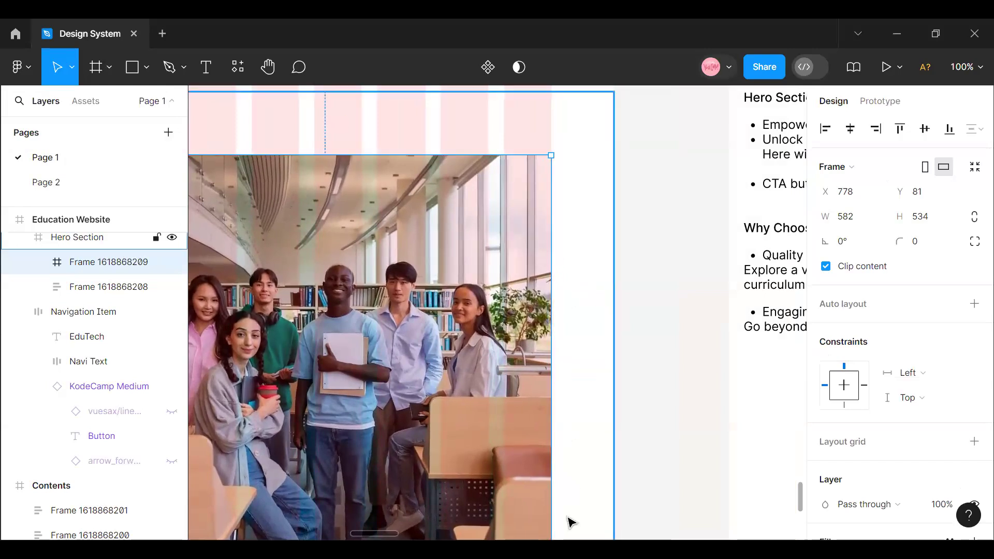
click(966, 68)
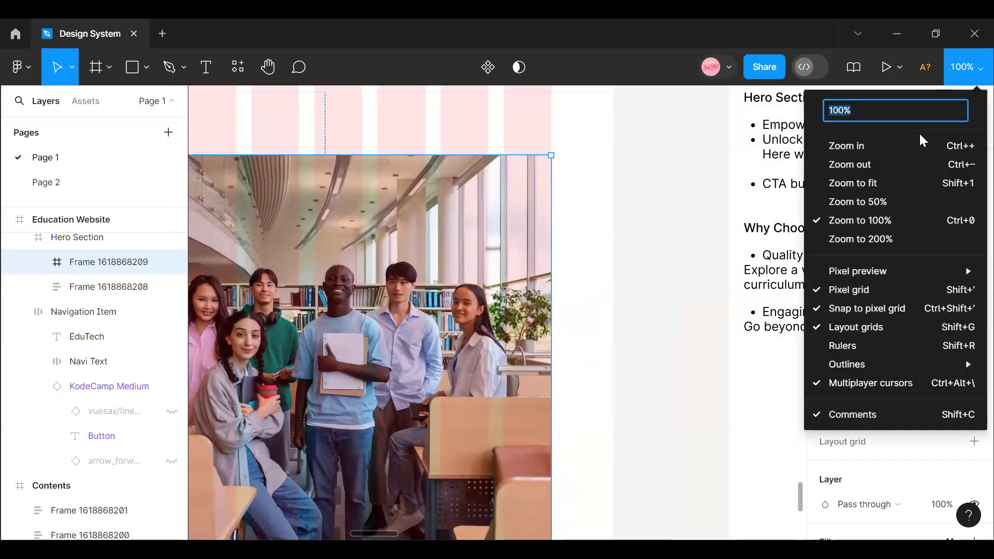
click(897, 164)
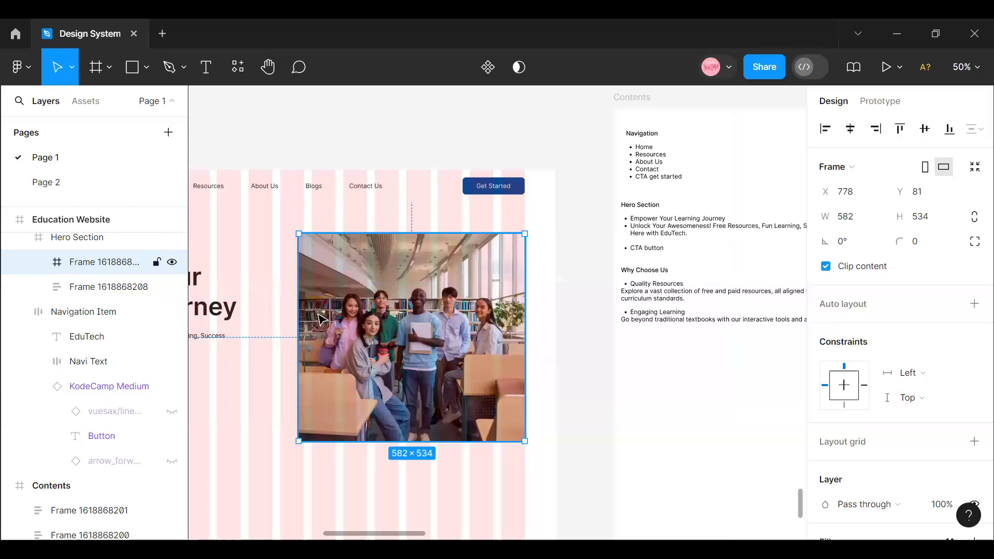
- Duplicate the hero image frame, offset the copy to X 638 and remove its image fill, leaving the plain E6EDF5 fill
key(ctrl+d)
drag(321, 318, 265, 318)
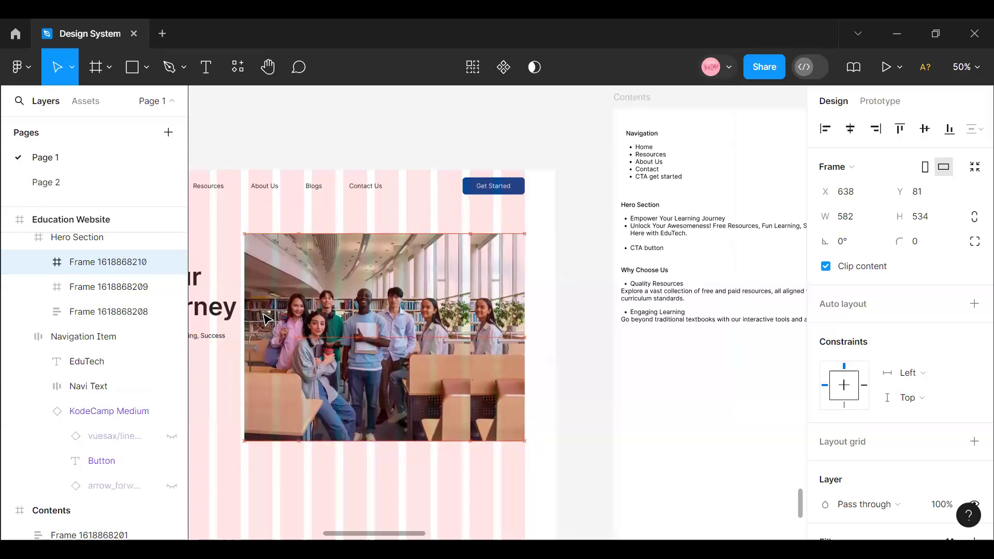
scroll(927, 388, down, 5)
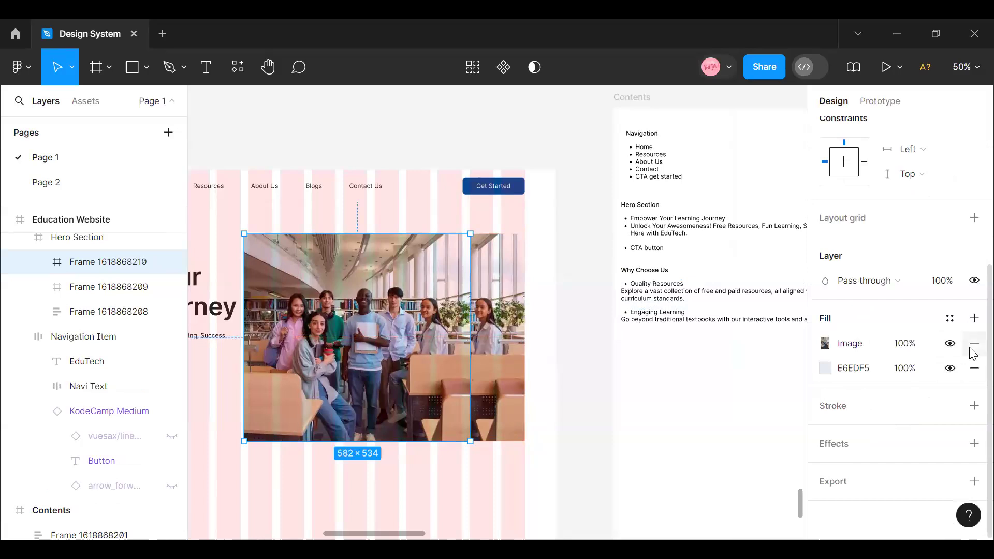
click(973, 344)
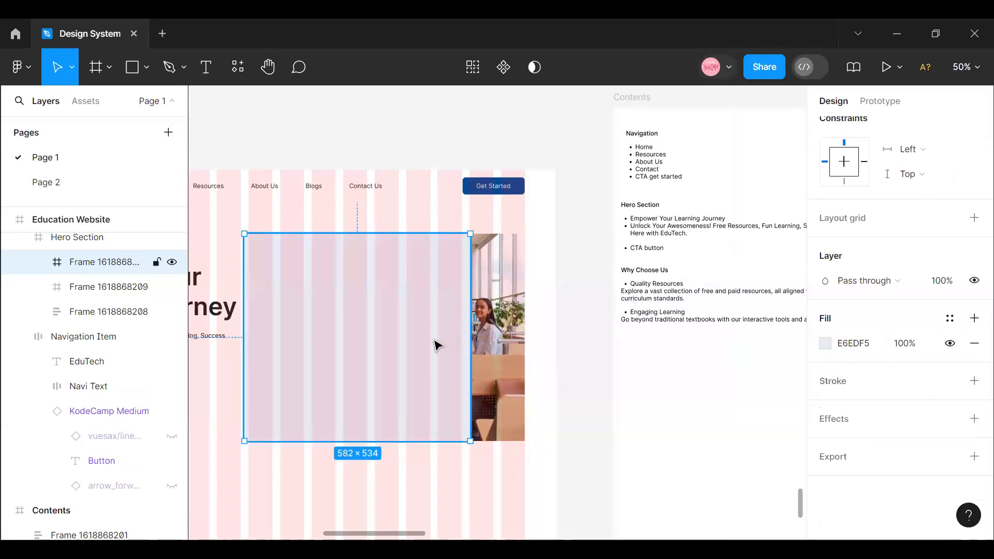
- Send the plain E6EDF5 frame behind the photo and nudge it sideways to X 750 so it peeks out beside it
right_click(436, 344)
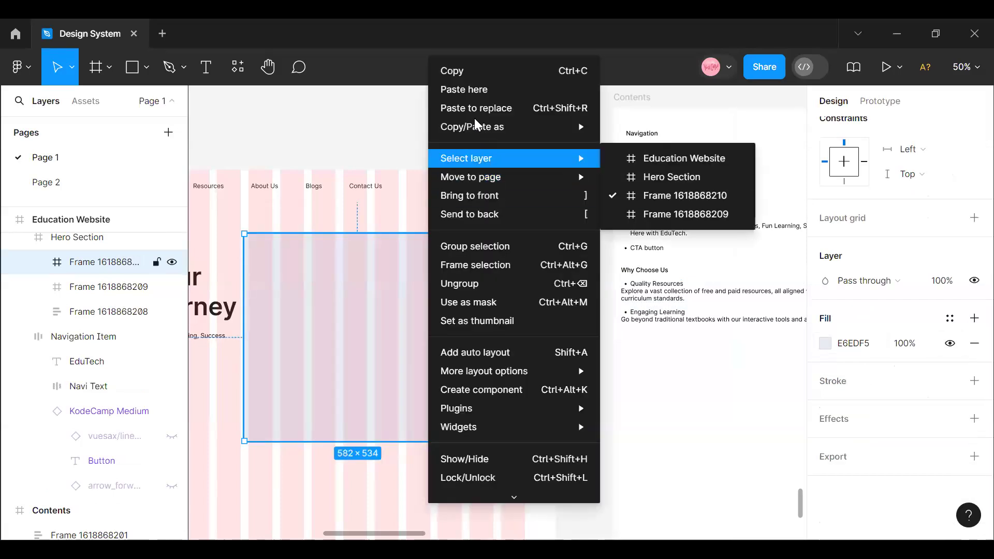
click(487, 220)
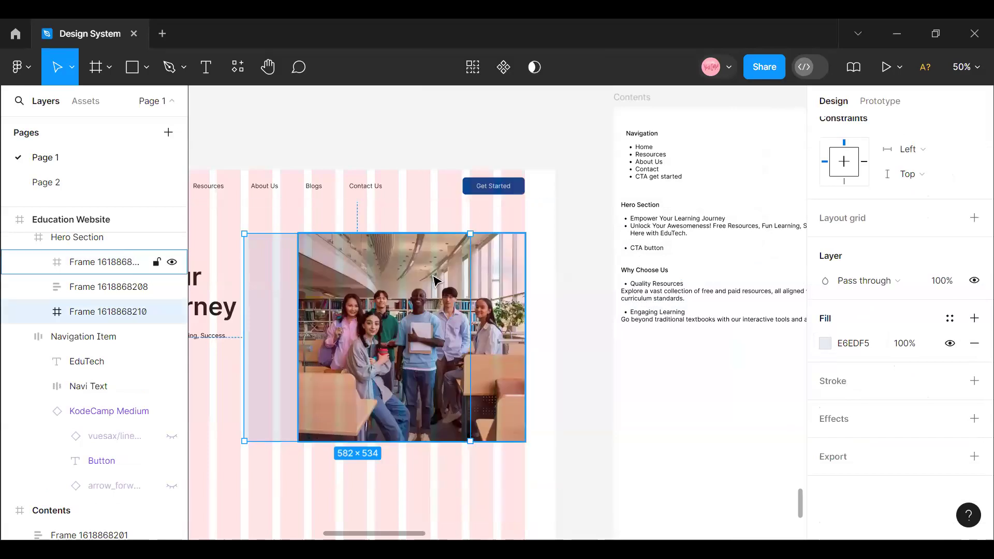
key(Right)
key(Right)
key(Right)
key(Right)
key(Right)
key(Right)
key(Right)
key(Right)
key(Right)
key(Right)
key(Right)
key(Right)
key(Right)
key(Right)
key(Right)
key(Right)
key(Right)
key(Right)
key(Right)
key(Right)
key(Right)
key(Right)
key(Right)
key(Right)
key(Right)
key(Right)
key(Right)
key(Right)
key(Right)
key(Right)
key(Right)
key(Right)
key(Right)
key(Right)
key(Right)
key(Right)
key(Right)
key(Right)
key(Right)
key(Right)
key(Right)
key(Right)
key(Right)
key(Right)
key(Right)
key(Right)
key(Right)
key(Right)
key(Right)
key(Right)
key(Right)
key(Right)
key(Right)
key(Right)
key(Right)
key(Right)
key(Right)
key(Right)
key(Right)
key(Right)
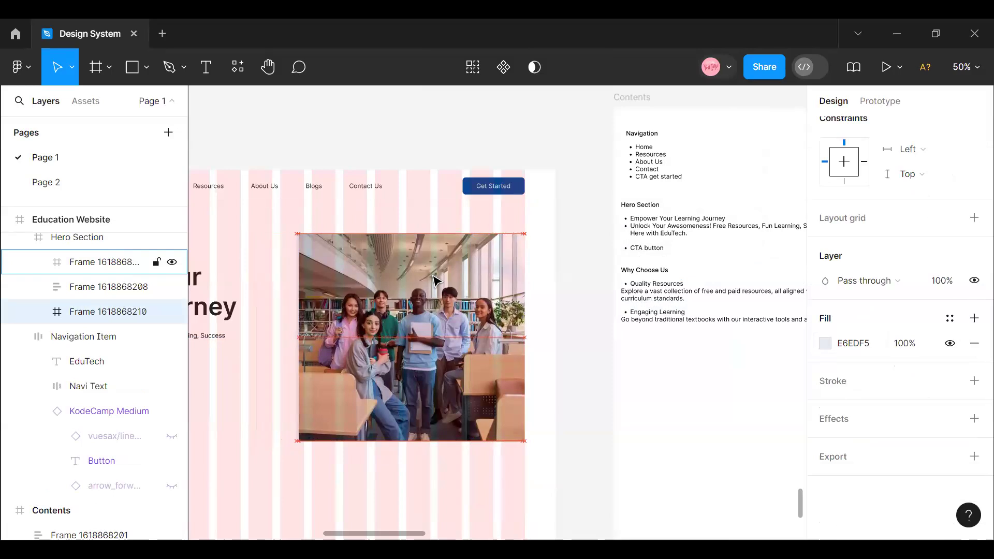
key(Right)
key(Right)
key(Left)
key(Left)
key(Left)
key(Left)
key(Left)
key(Left)
key(Left)
key(Left)
key(Left)
key(Left)
key(Left)
key(Left)
key(Left)
key(Left)
key(Left)
key(Left)
key(Left)
key(Left)
key(Left)
key(Left)
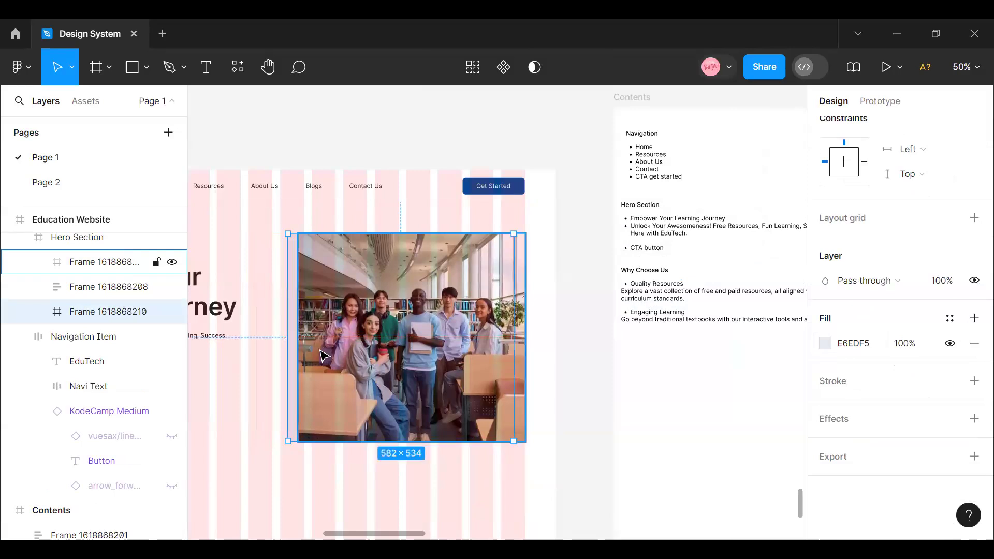
- Nudge the photo frame up to Y 53 so the plain backing frame shows below it
click(332, 346)
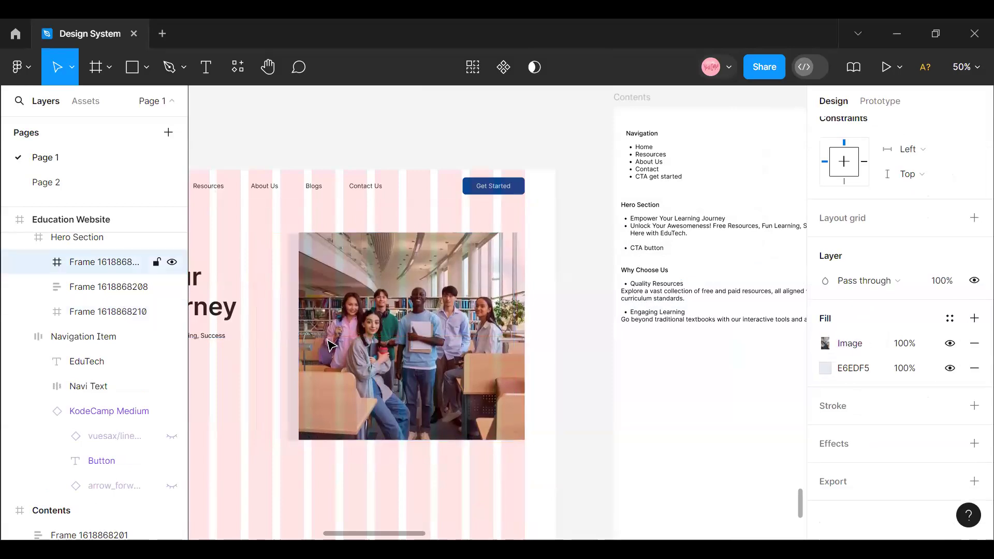
key(Up)
key(Up)
key(Up)
key(Up)
key(Up)
key(Up)
key(Up)
key(Up)
key(Up)
key(Up)
key(Up)
key(Up)
key(Up)
key(Up)
key(Up)
key(Up)
key(Up)
key(Up)
key(Up)
key(Up)
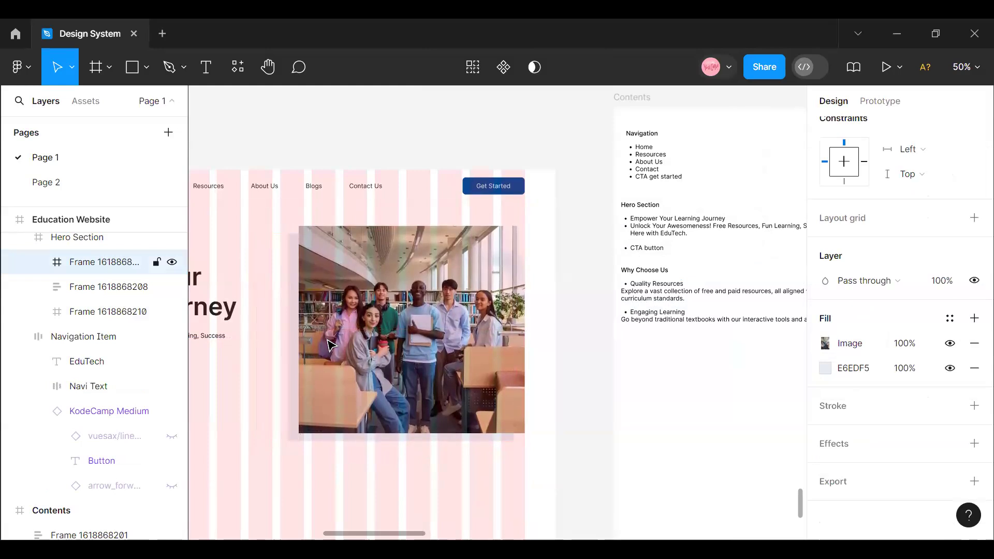
key(Up)
key(Up)
key(Up)
key(Up)
key(Up)
key(Up)
key(Up)
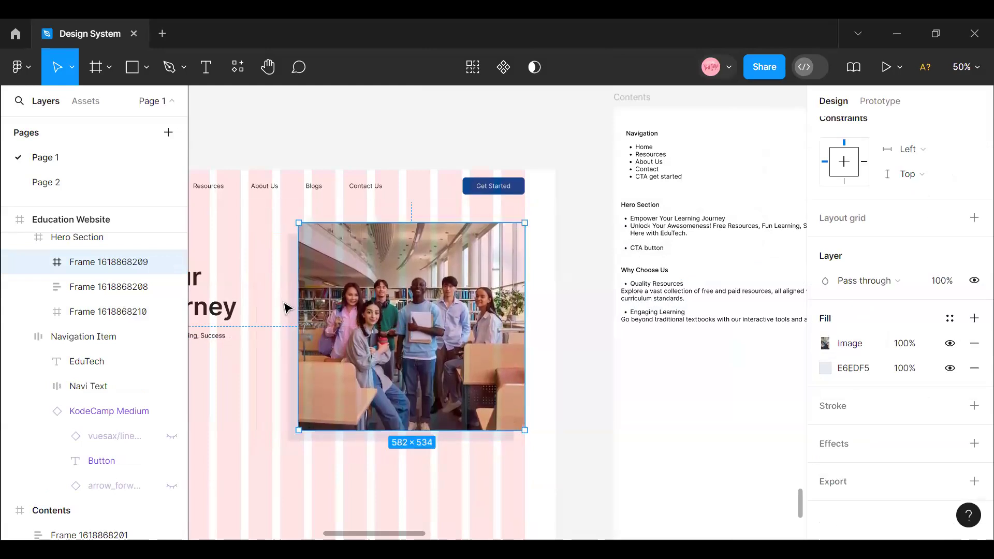
click(289, 311)
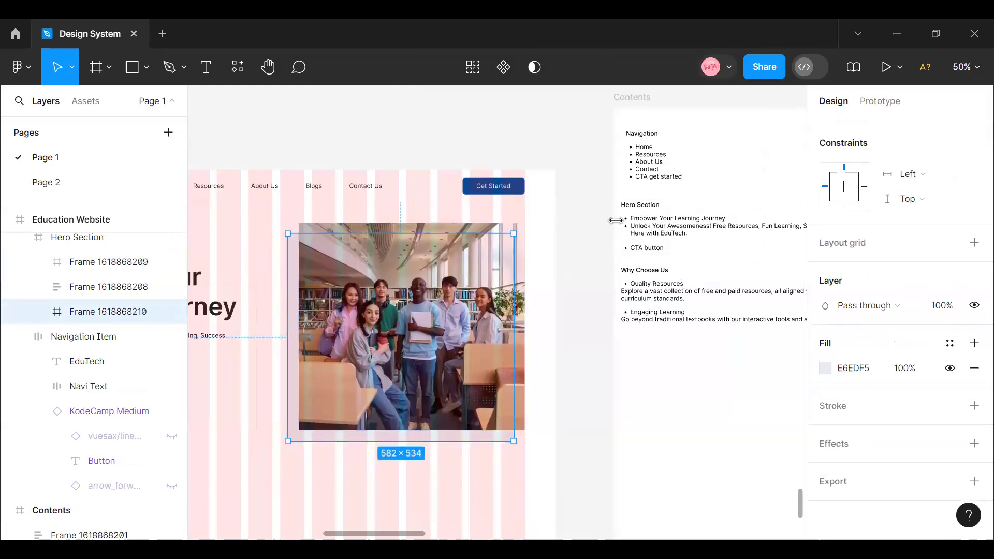
scroll(921, 251, up, 4)
click(937, 246)
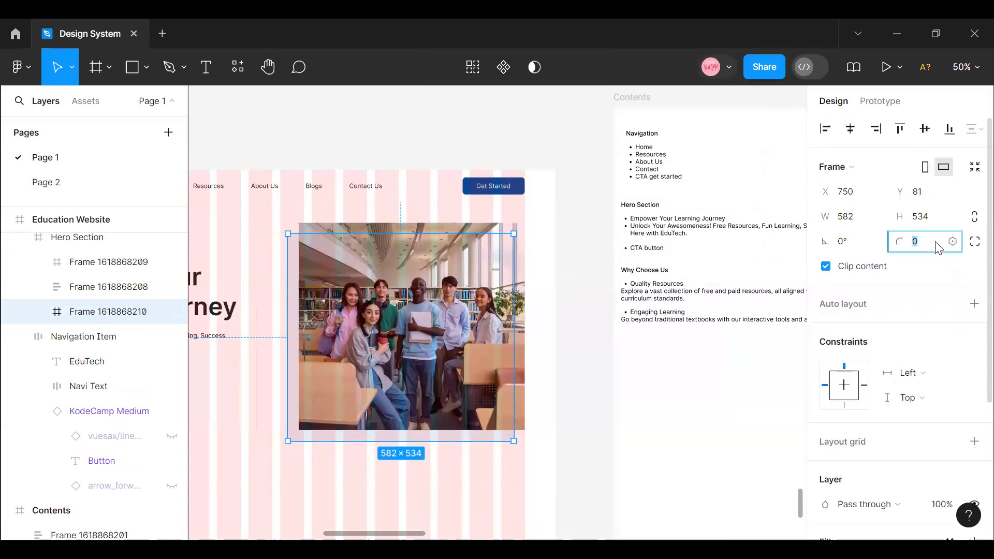
click(936, 243)
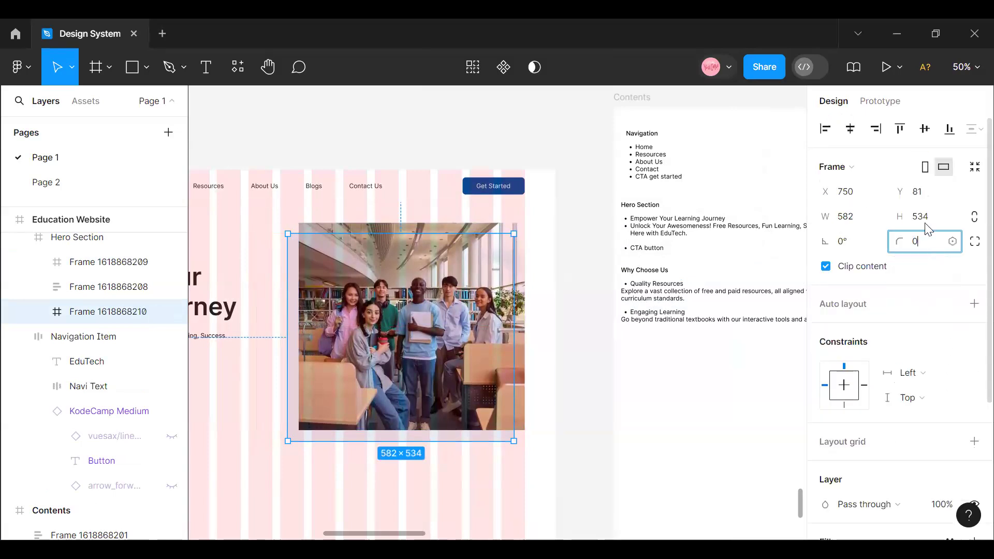
- Set the photo frame's corner radius to 4
click(479, 231)
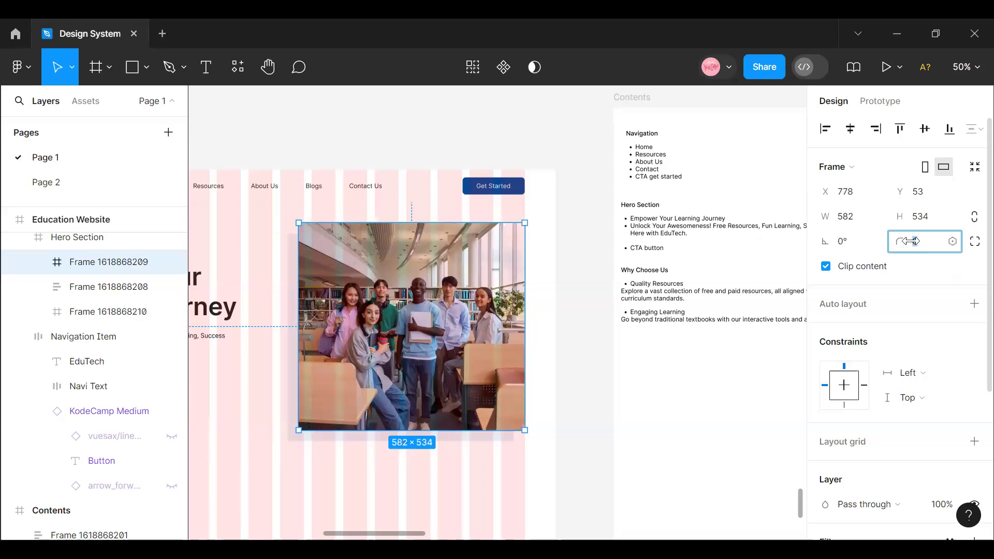
drag(913, 241, 915, 241)
click(291, 286)
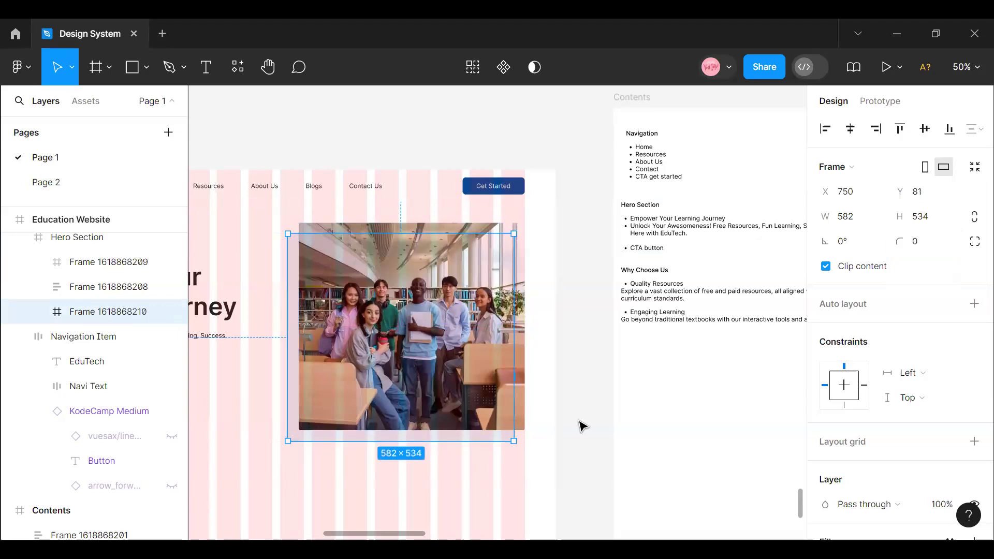
click(581, 426)
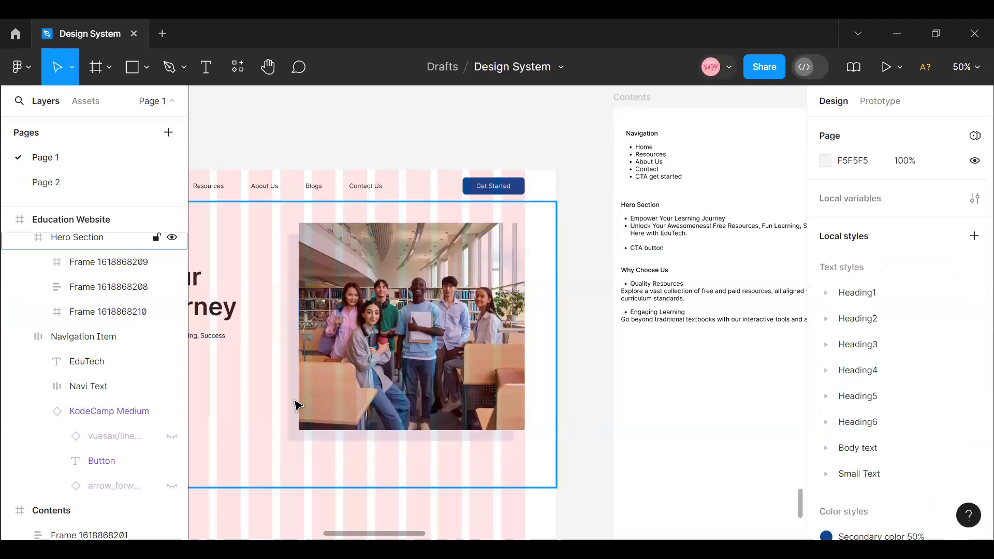
- Hide the column layout grid of the Education Website frame
click(296, 406)
drag(338, 539, 299, 533)
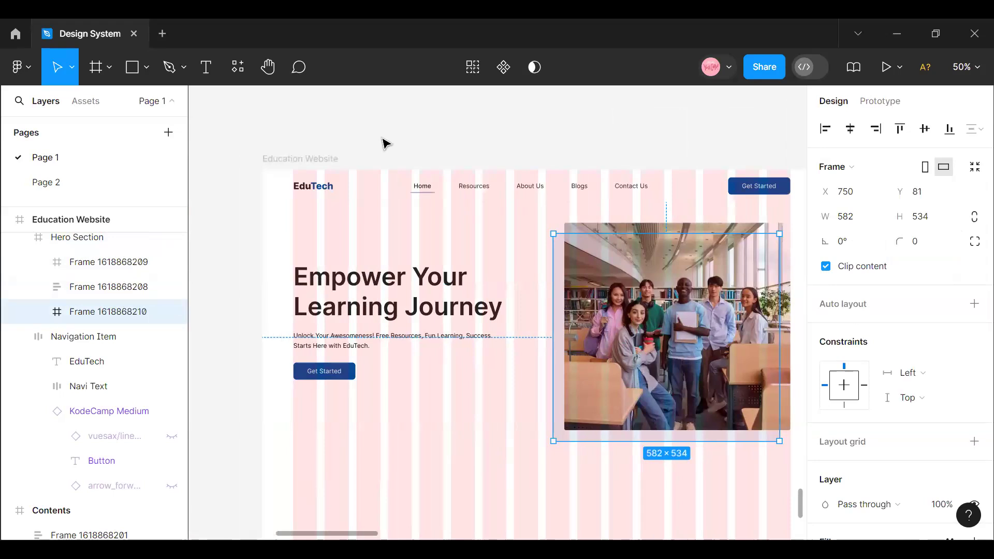
click(321, 160)
click(923, 367)
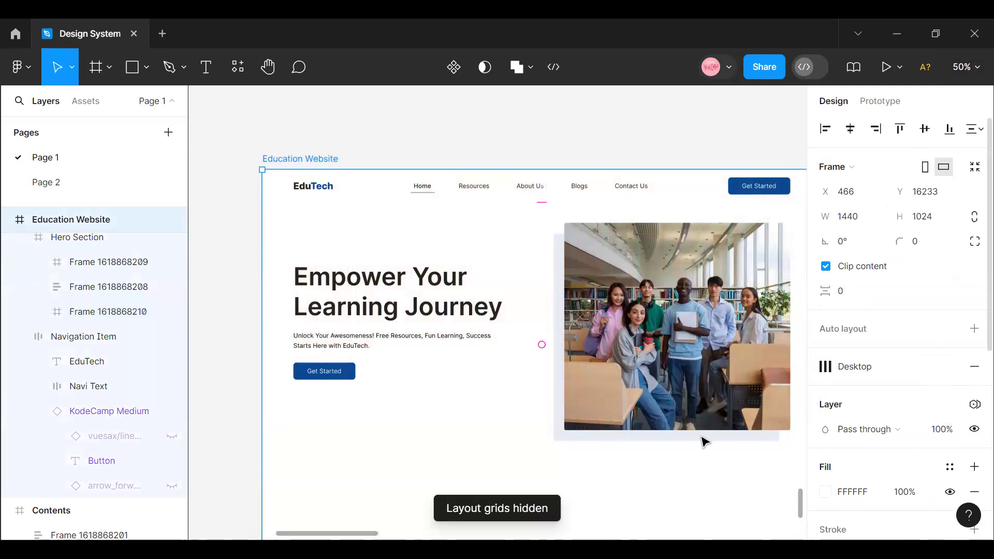
scroll(611, 357, down, 3)
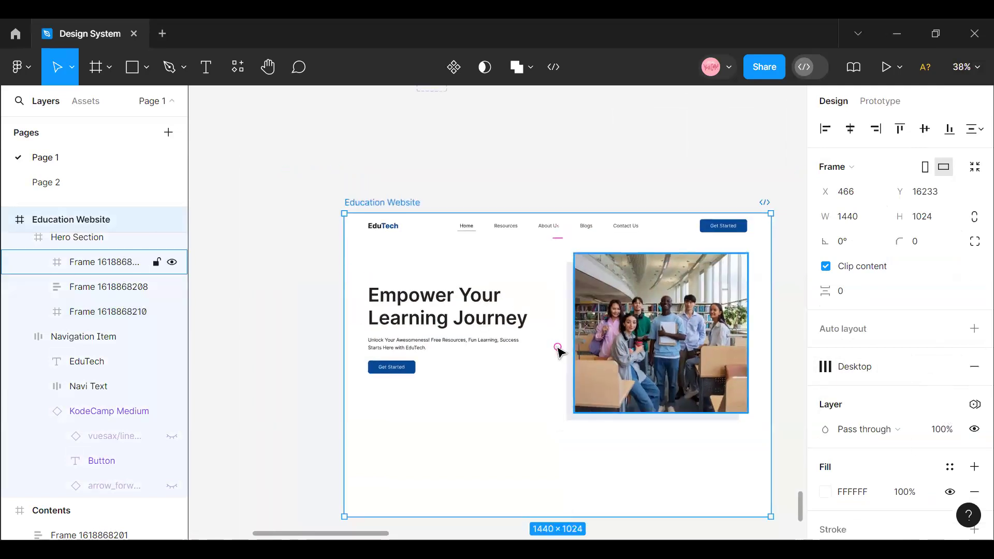
click(307, 319)
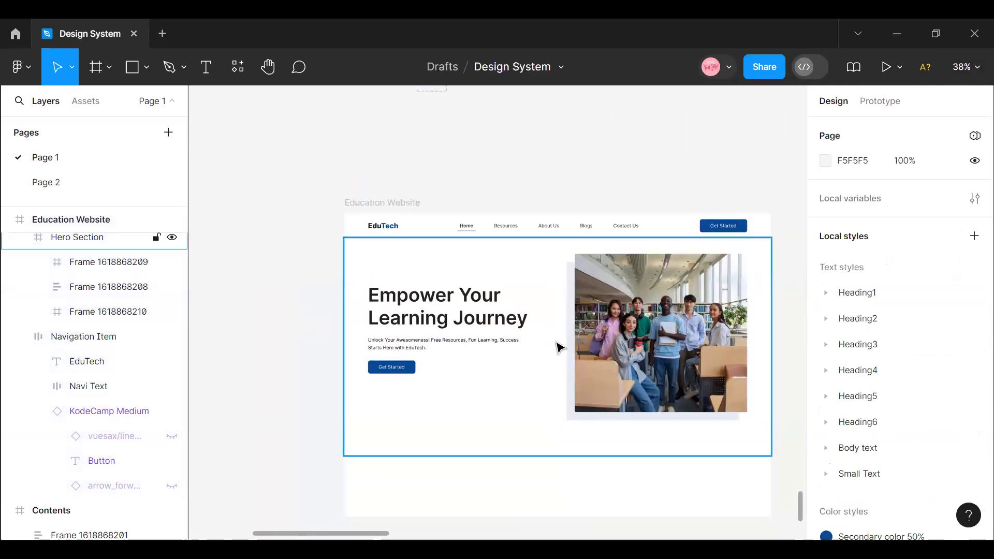
- Shift the plain backing frame behind the photo slightly toward the heading text, to X 746
click(457, 344)
click(457, 344)
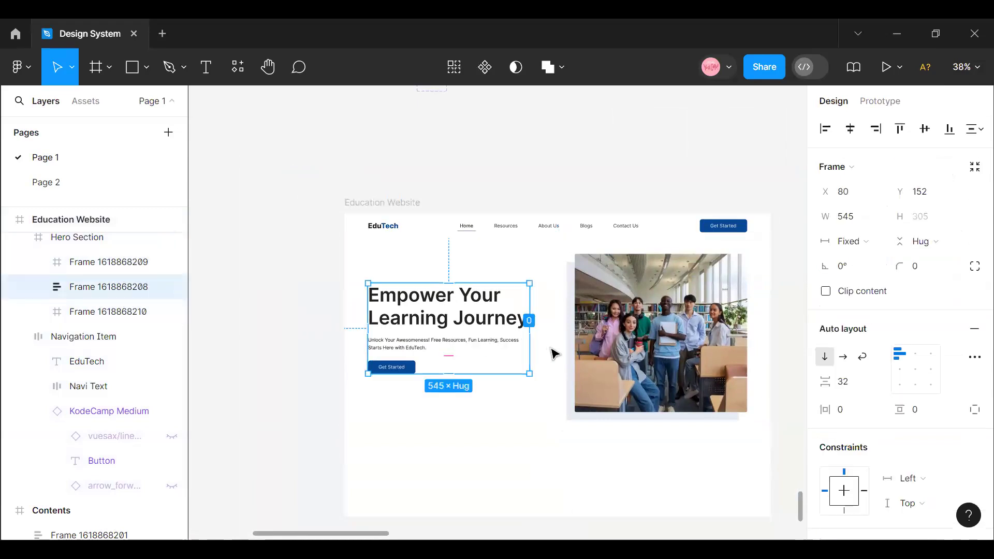
click(569, 365)
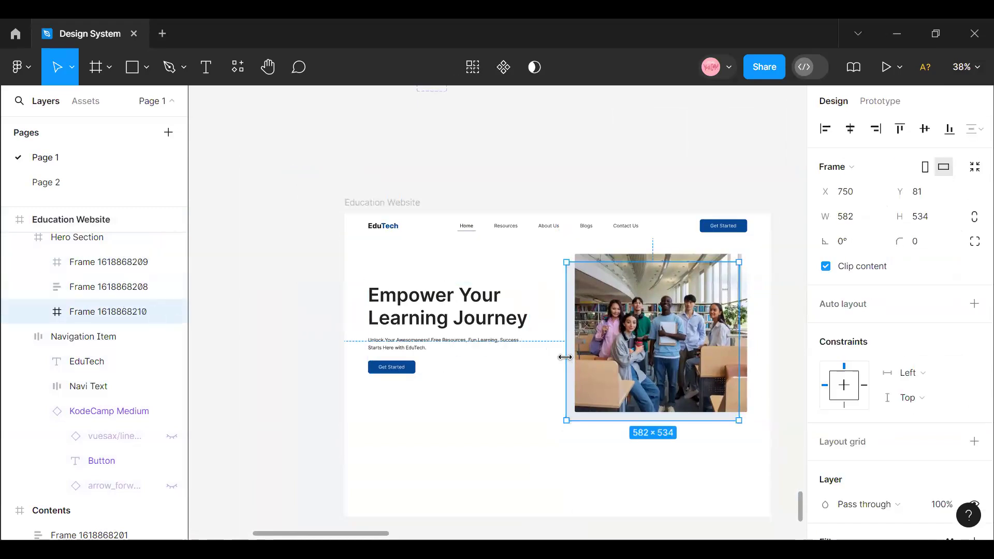
- Rename the frame holding the heading, text and button as "Hero Srction Content"
click(435, 317)
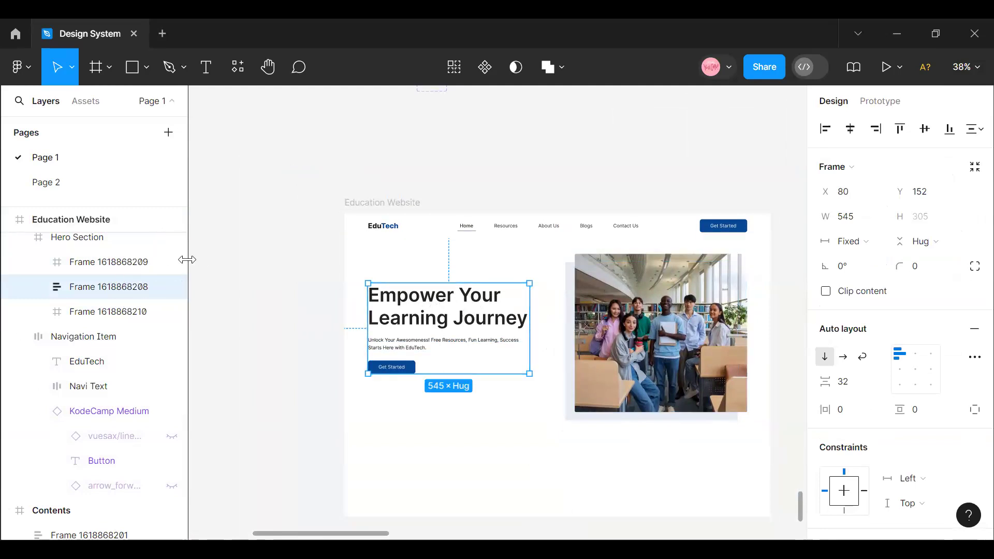
double_click(118, 281)
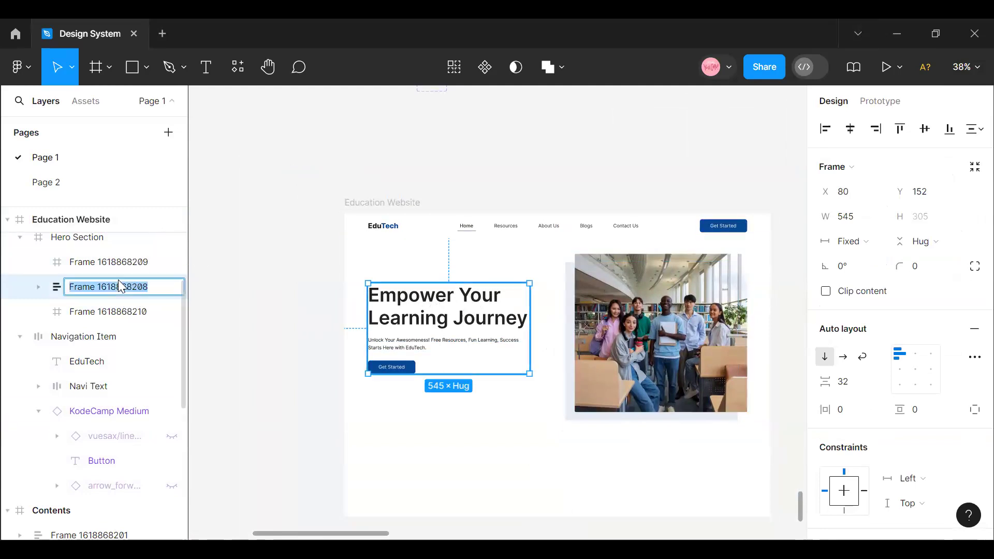
text(Hero Srction Content)
- Wrap the photo frame and its backing frame in one new frame and rename it "Image and background"
click(634, 293)
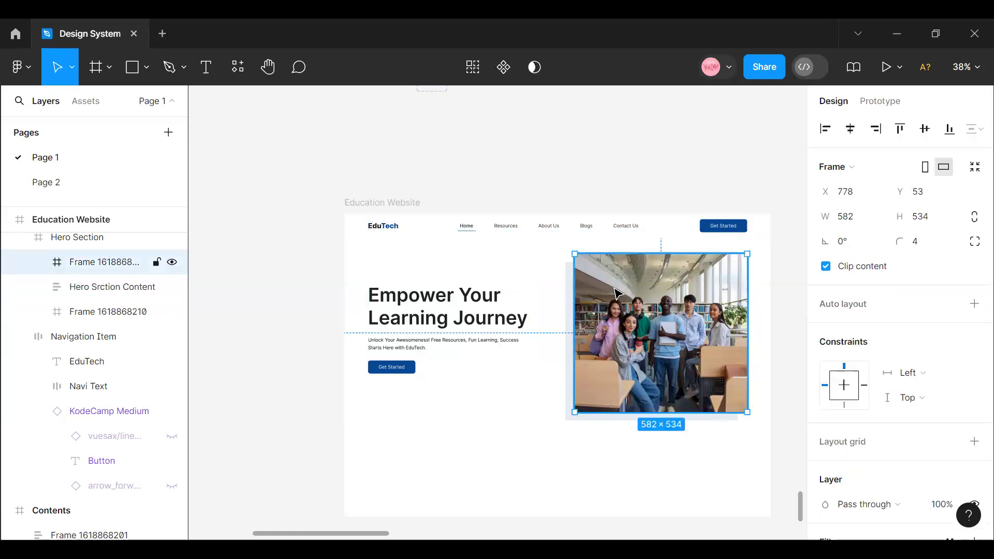
shift+click(567, 282)
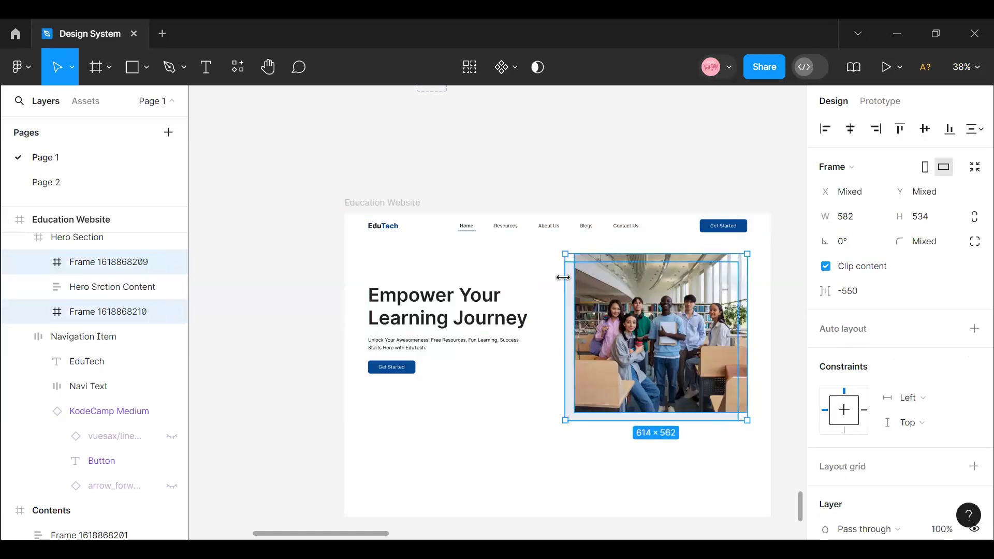
right_click(593, 299)
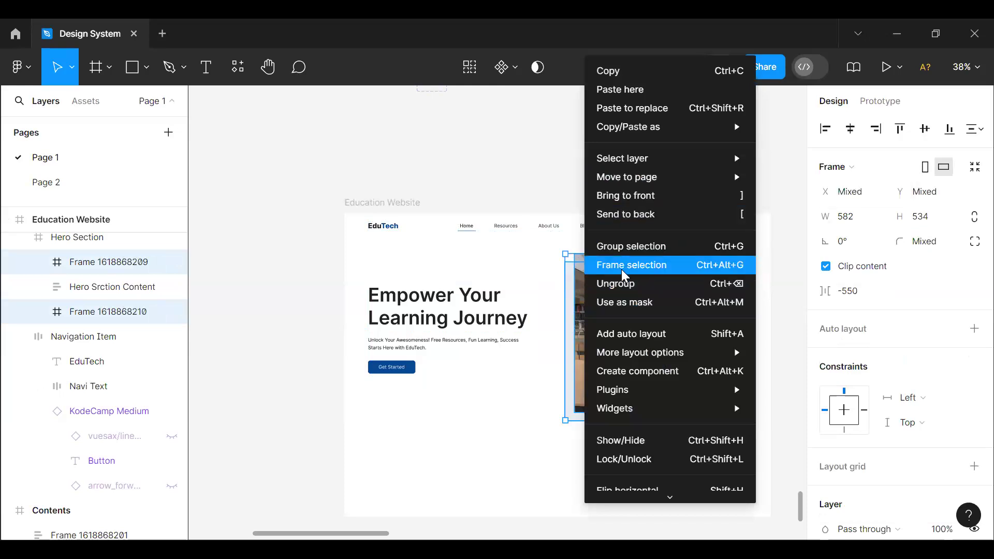
click(622, 275)
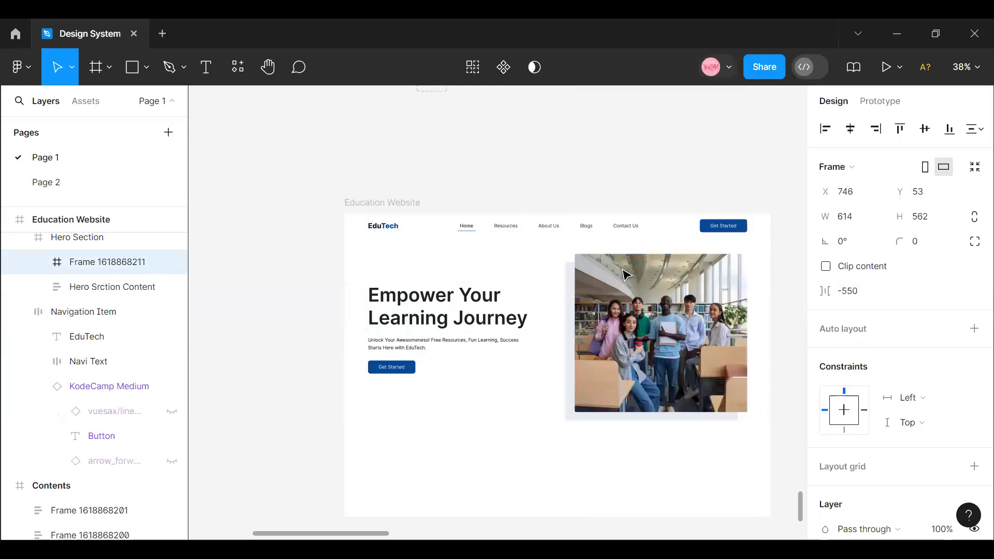
double_click(101, 263)
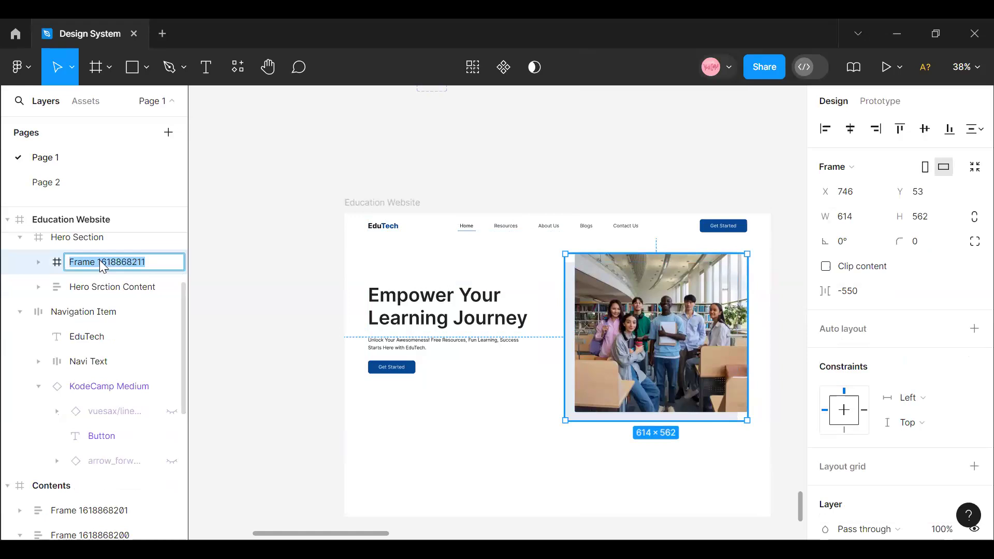
key(BackSpace)
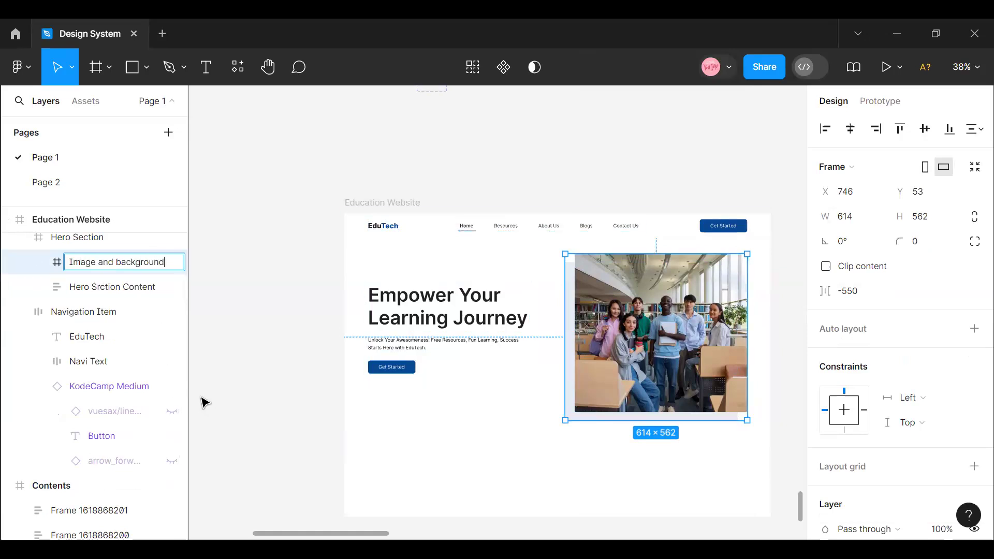
click(324, 371)
- Combine the Hero Srction Content and Image and background frames in a horizontal auto layout, keeping the 121 gap
click(426, 355)
click(427, 356)
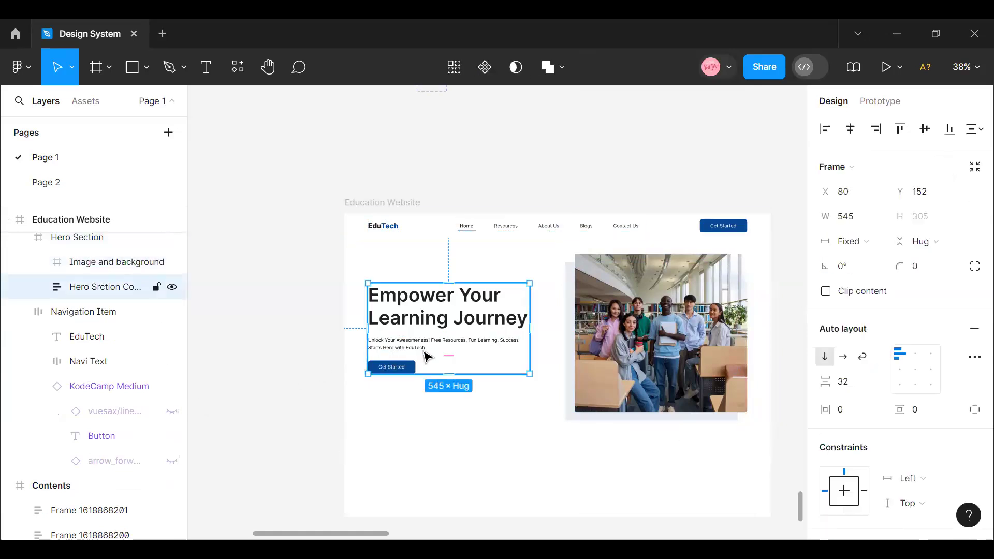
shift+click(588, 344)
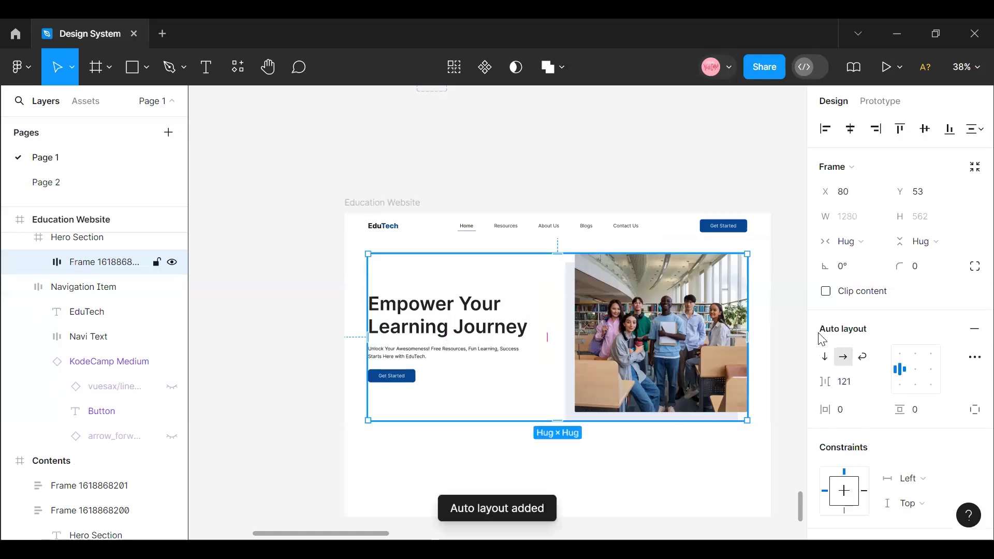
click(854, 384)
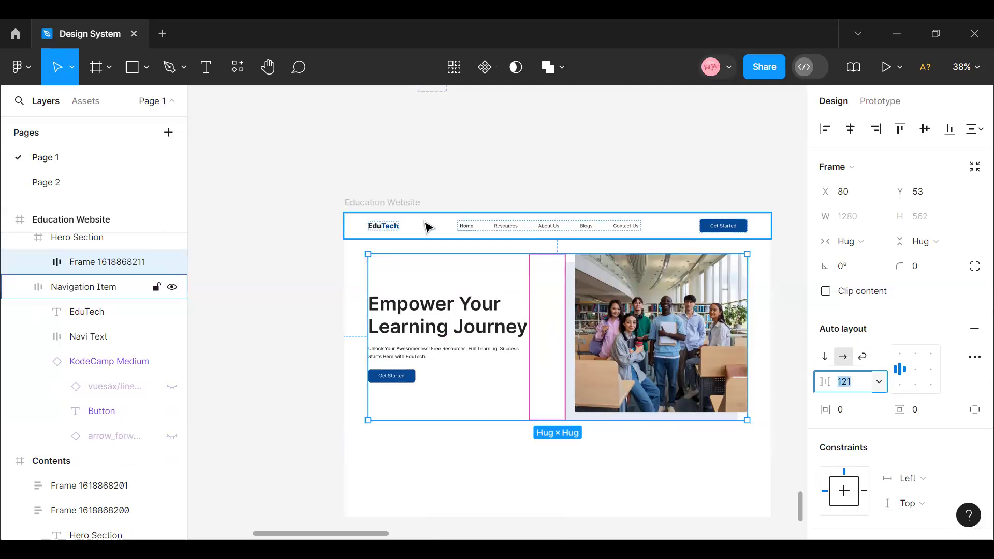
- Reduce the Hero Section's height to 668 by raising its lower edge, and select the auto layout frame inside it
click(350, 243)
drag(519, 456, 510, 437)
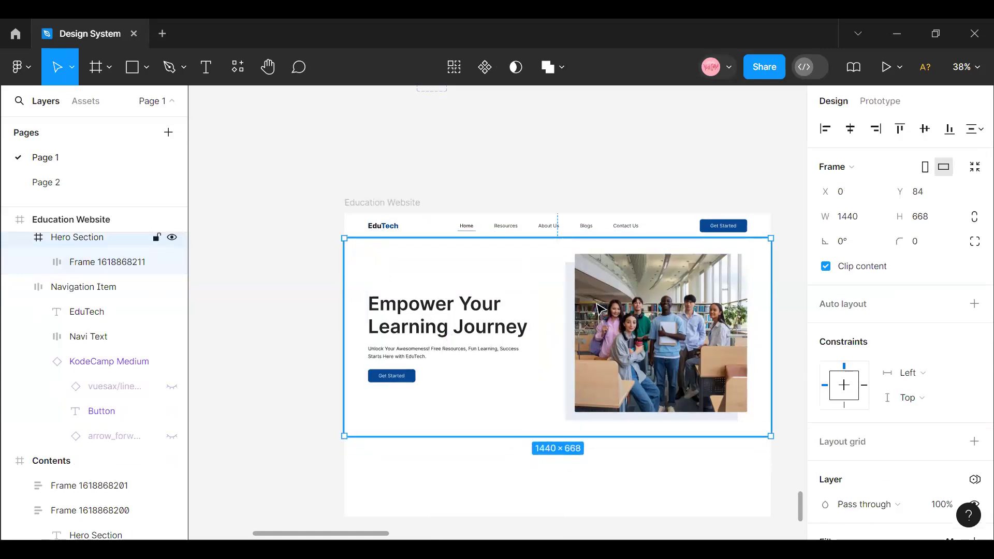
double_click(597, 305)
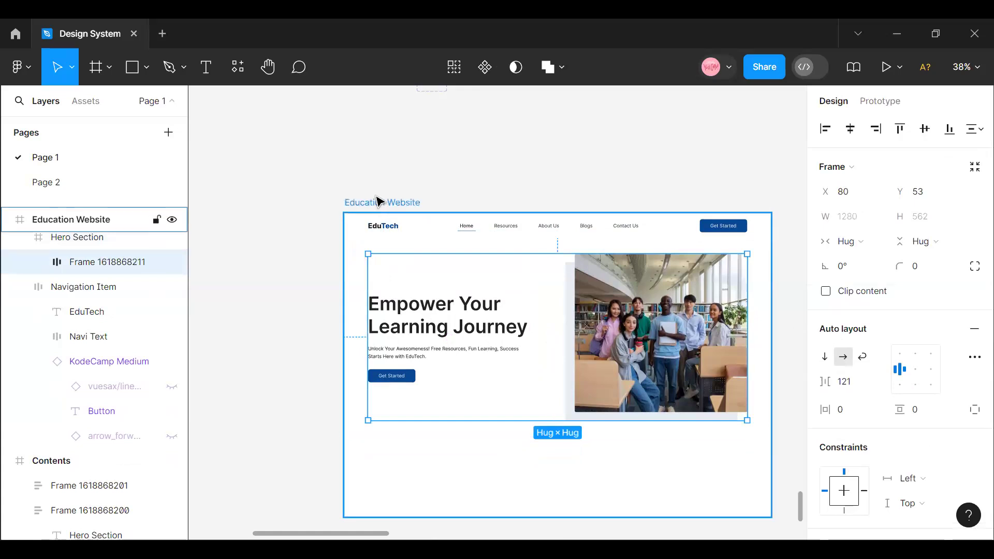
click(419, 435)
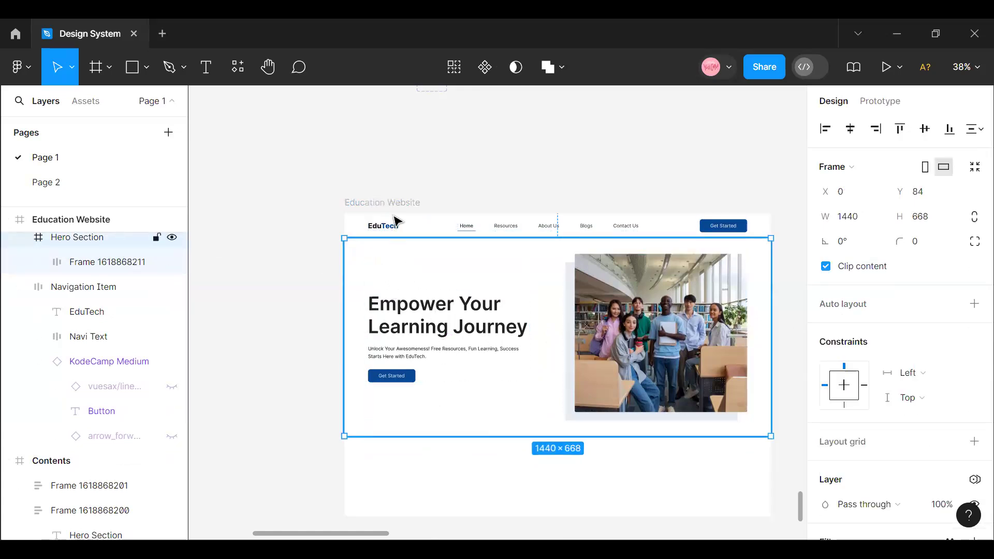
click(967, 68)
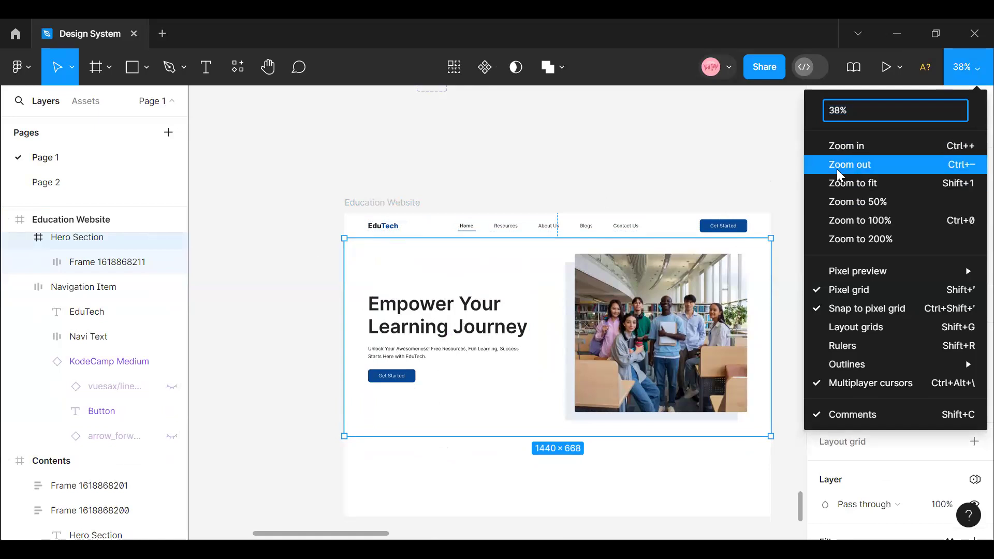
click(359, 213)
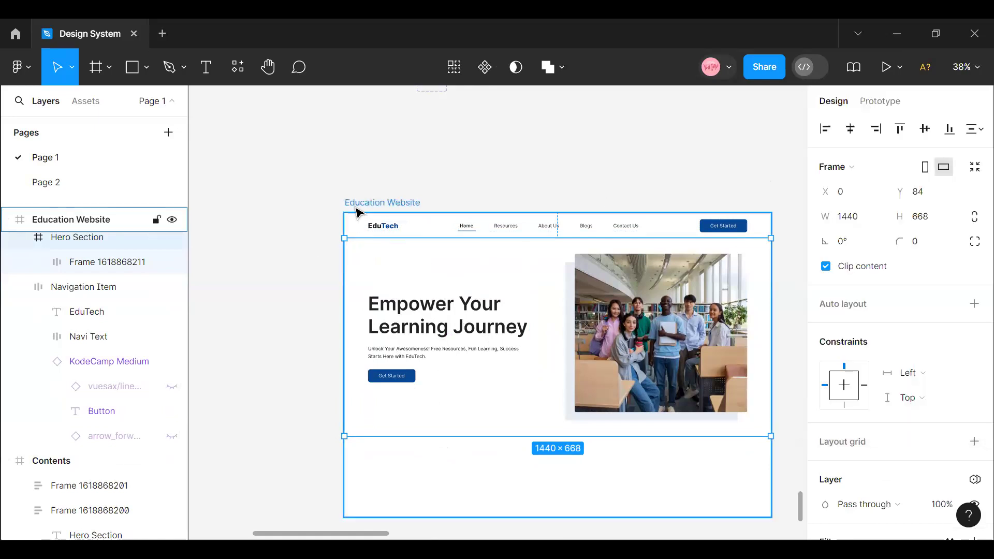
- Extend the Education Website frame downward to a height of 1605
scroll(440, 300, down, 2)
click(369, 147)
drag(513, 451, 513, 483)
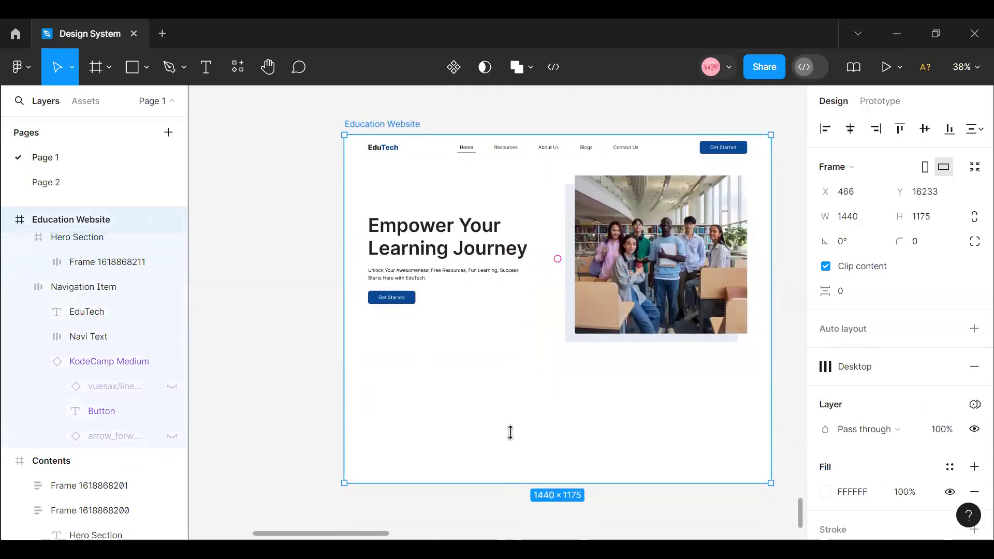
click(484, 335)
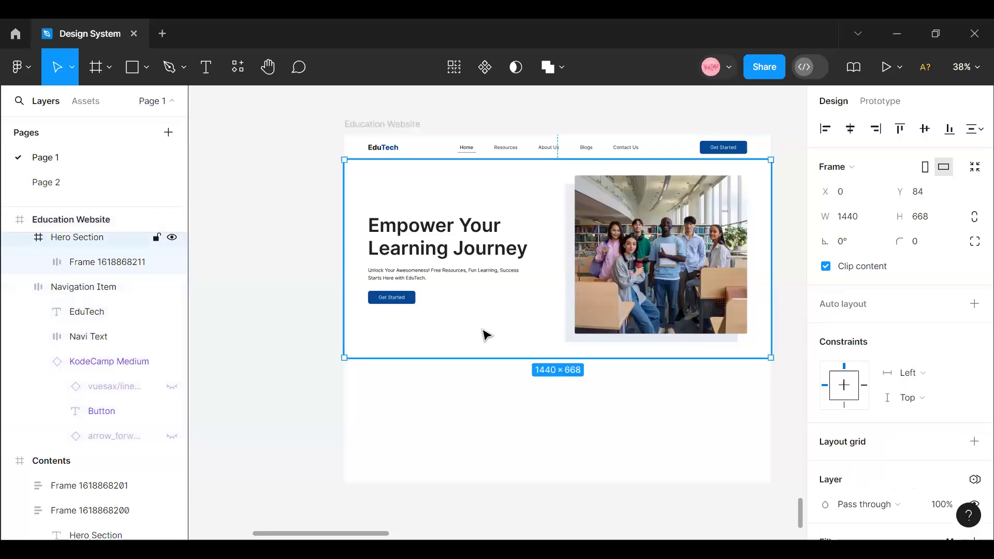
click(508, 489)
click(365, 124)
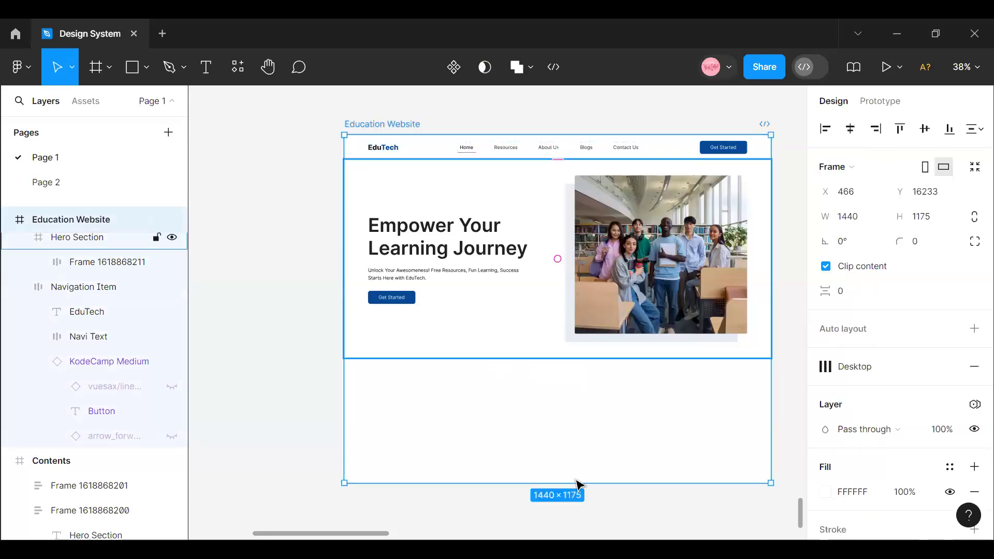
drag(573, 487, 594, 520)
scroll(484, 422, up, 5)
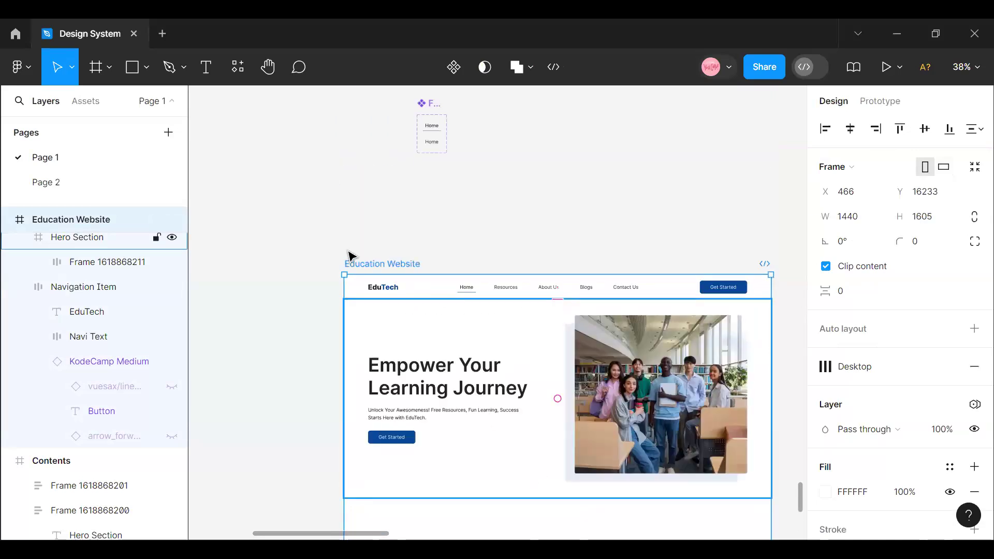
- Draw a 1440 × 595 frame spanning the page width below the hero content and nudge it down to Y 663
scroll(348, 257, down, 1)
click(109, 66)
click(92, 108)
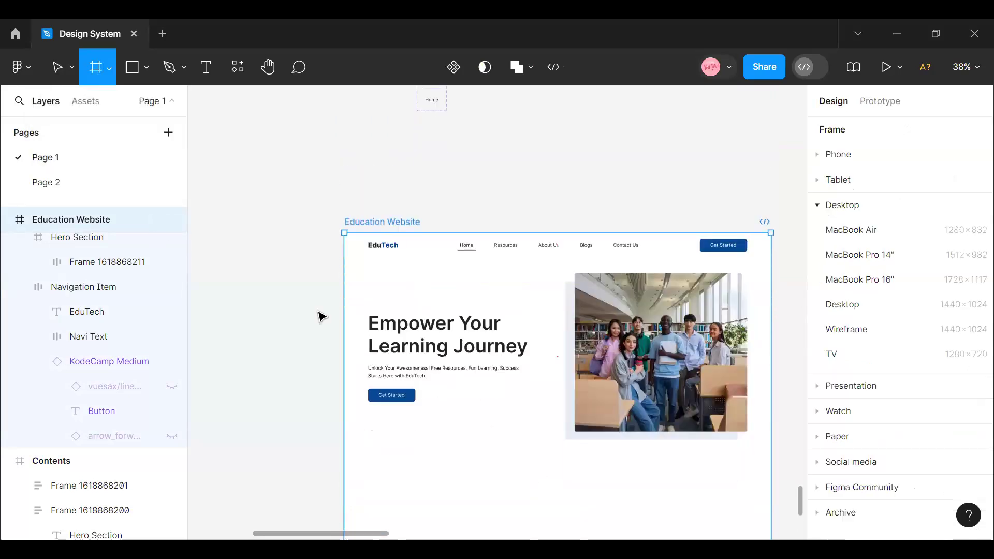
scroll(409, 399, down, 5)
drag(354, 188, 770, 364)
drag(332, 254, 344, 255)
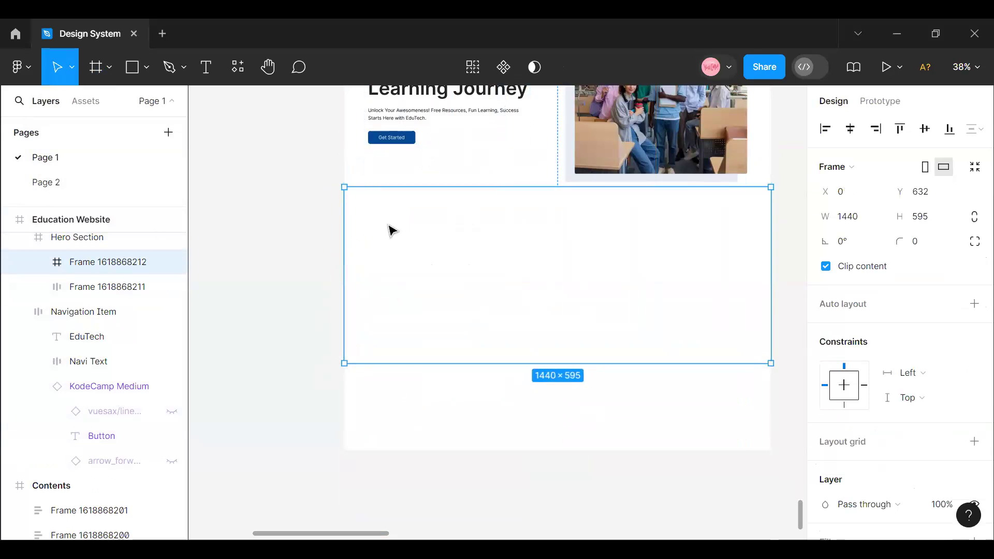
drag(392, 229, 392, 229)
key(Down)
key(Down)
key(Down)
key(Down)
key(Down)
key(Down)
key(Down)
key(Down)
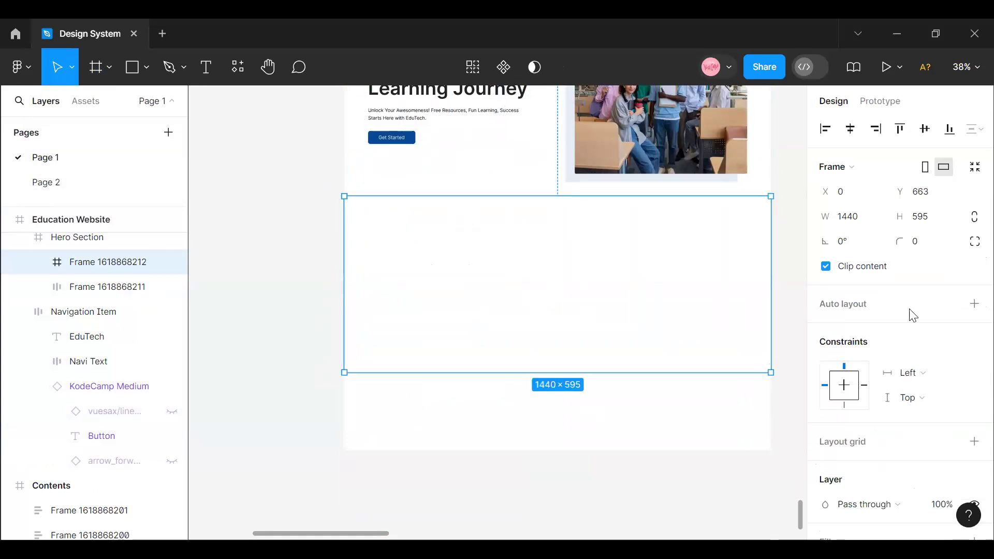
- Apply the Foundation/Blue/Light colour style to the new 1440 × 595 frame's fill
scroll(911, 314, down, 3)
click(950, 368)
scroll(751, 404, down, 5)
scroll(734, 422, up, 3)
click(661, 452)
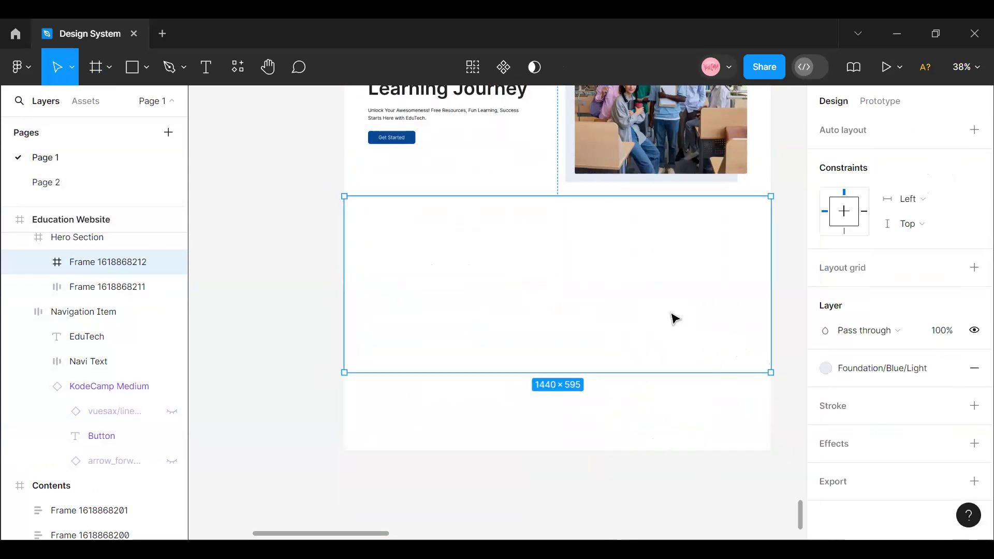
- Move the 1440 × 595 frame down and to the left, and detach its colour style, leaving a plain E6EDF5 fill
click(653, 379)
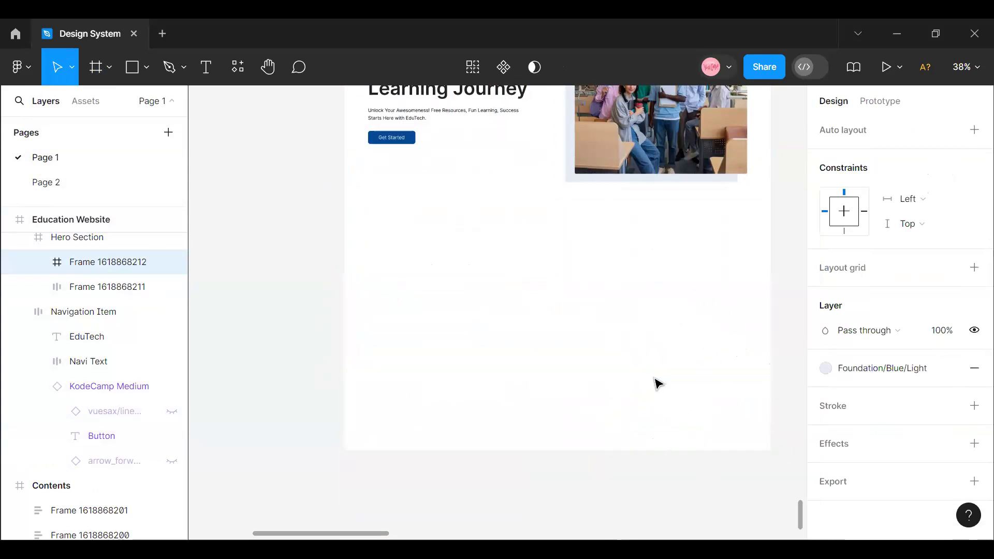
drag(431, 358, 601, 375)
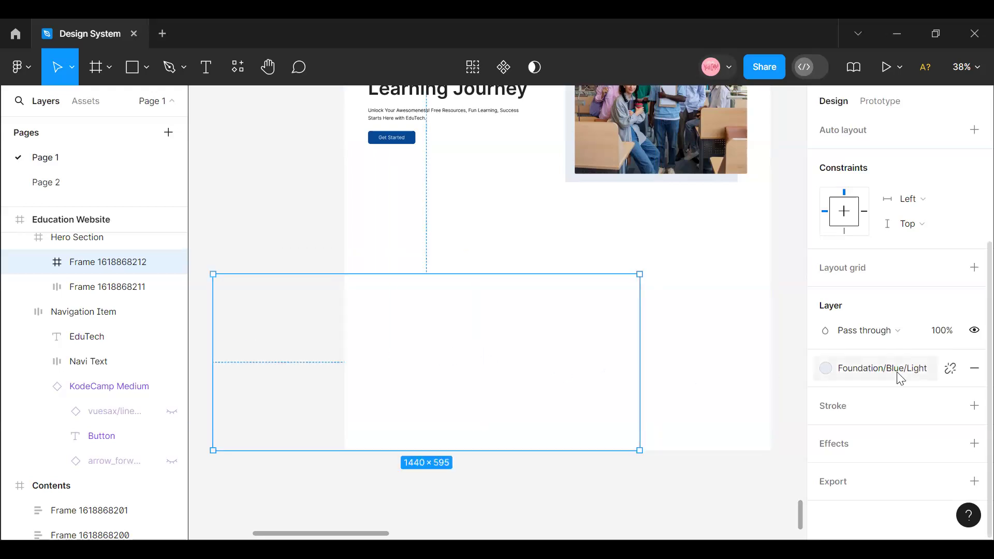
click(951, 369)
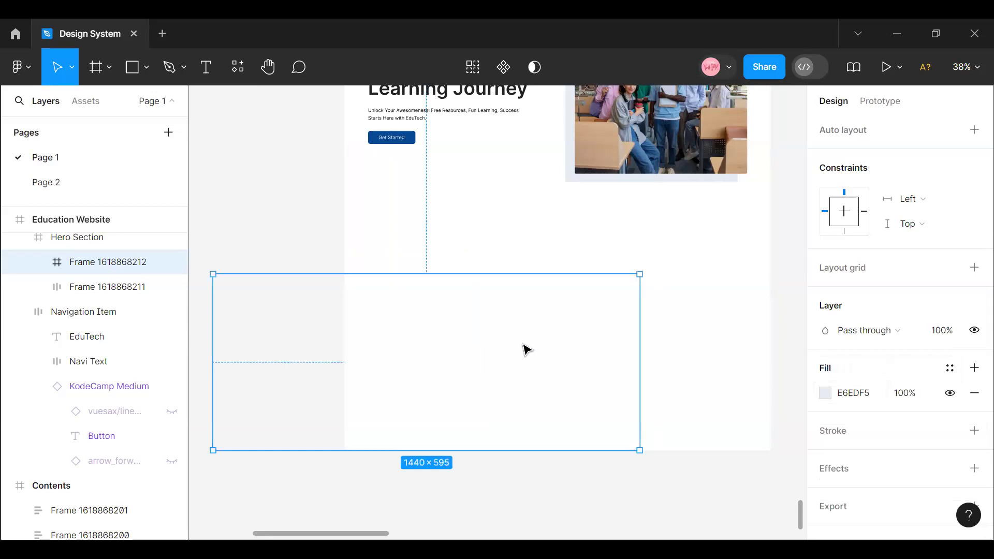
key(Escape)
scroll(442, 233, up, 5)
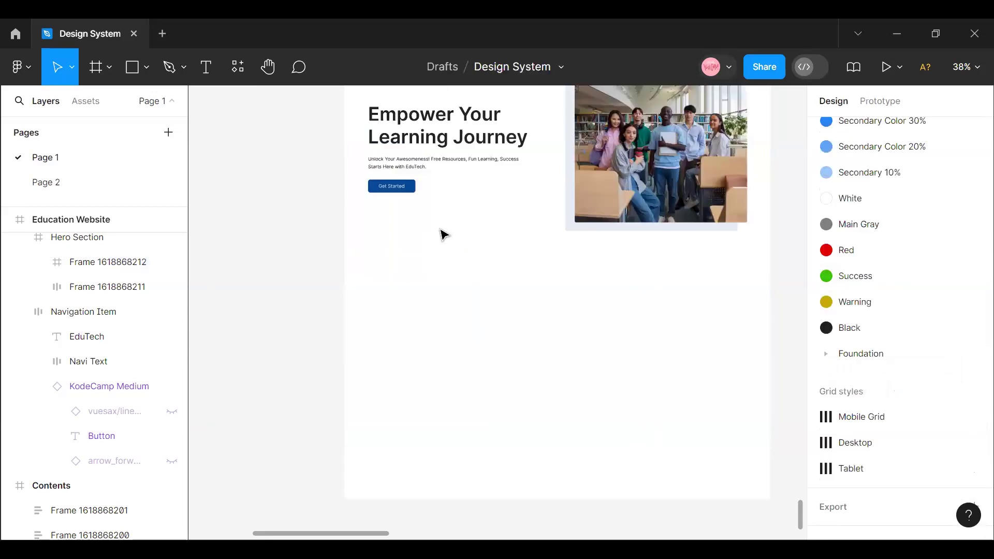
- Draw a second full-width frame of 1440 × 682 directly in the page, just below the Hero Section
scroll(427, 473, down, 3)
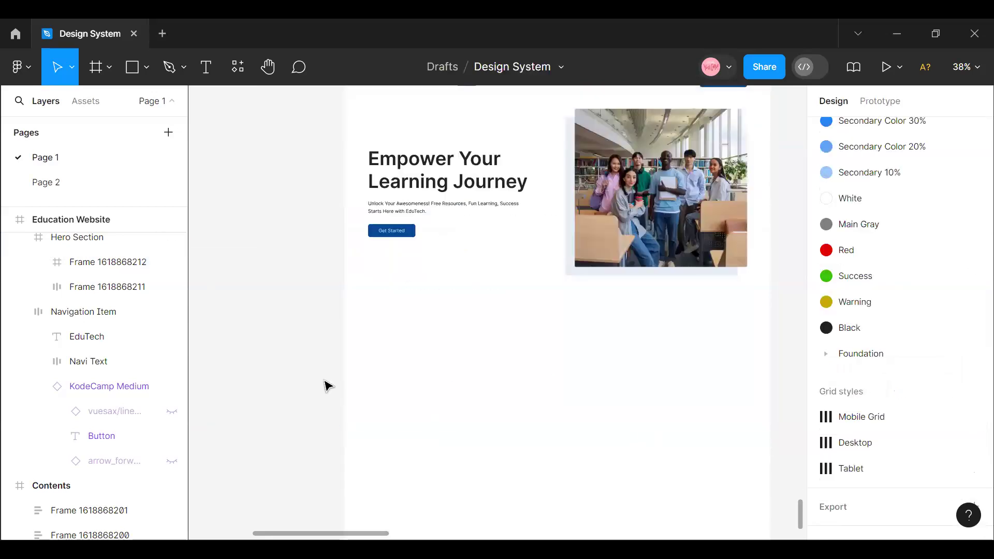
click(109, 67)
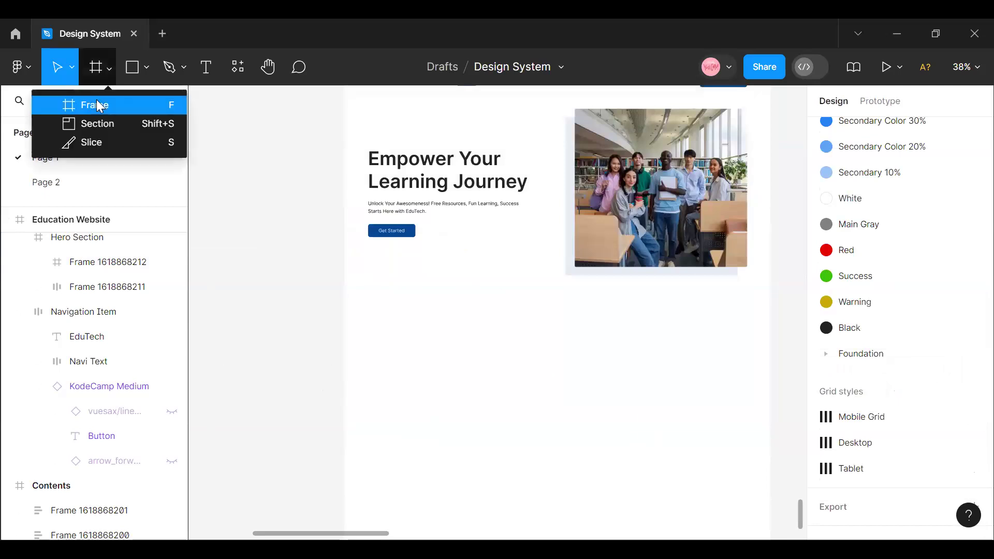
click(96, 101)
mouse_move(356, 296)
mouse_down()
mouse_move(661, 493)
mouse_move(735, 514)
mouse_move(771, 498)
mouse_up()
drag(339, 377, 344, 377)
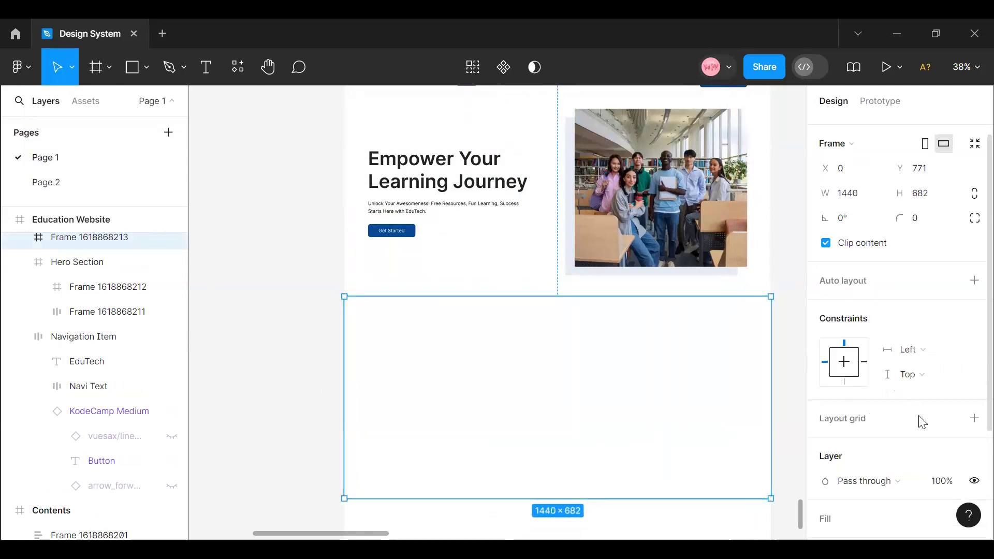
- Fill the 1440 × 682 frame with the Foundation/Blue/Light colour style
scroll(868, 374, down, 3)
click(951, 369)
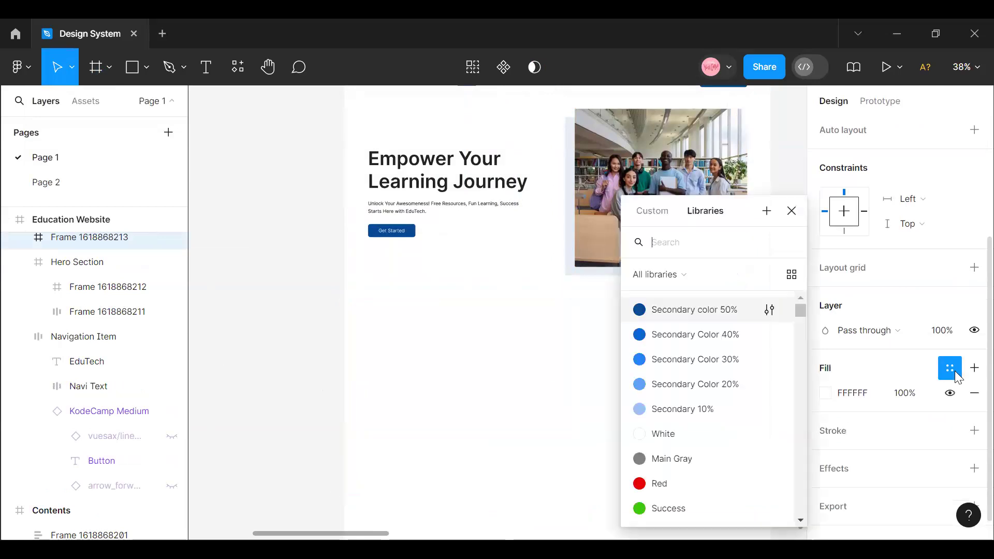
scroll(701, 404, down, 10)
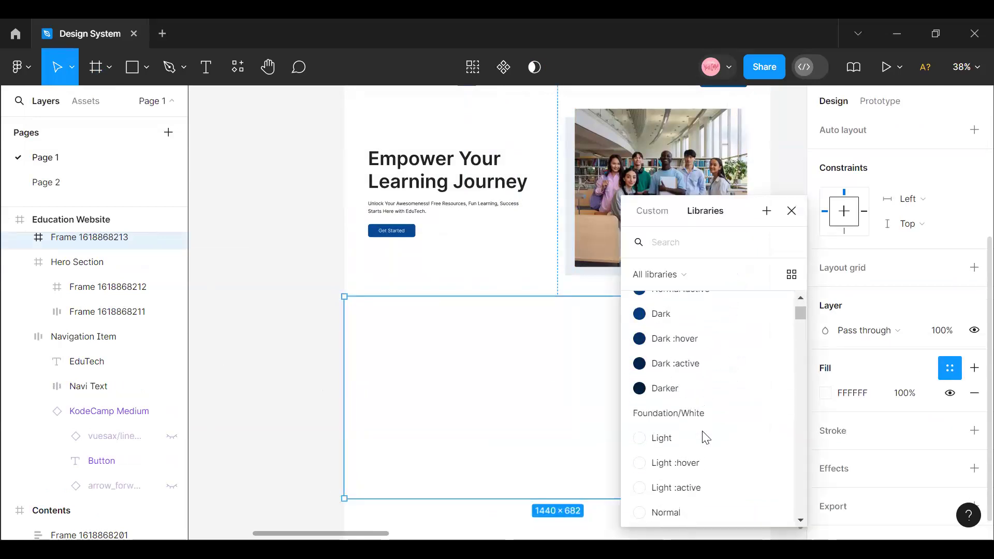
scroll(692, 453, down, 6)
scroll(696, 450, up, 10)
scroll(694, 461, up, 5)
scroll(687, 477, down, 3)
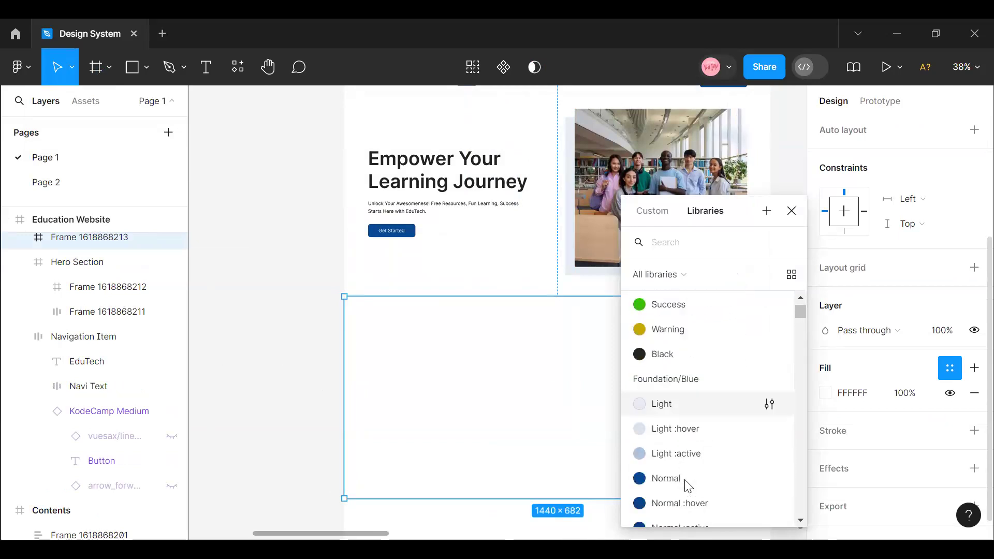
click(681, 406)
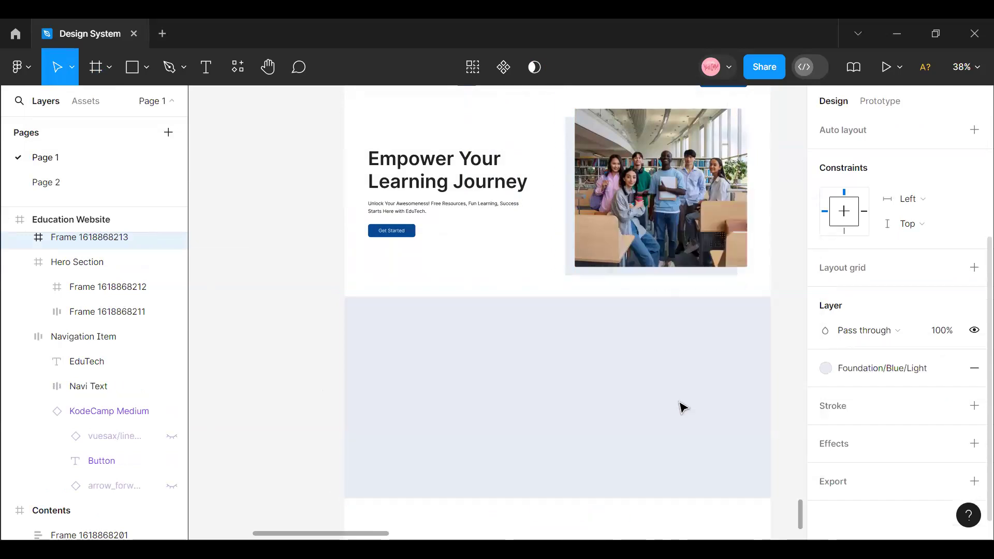
- Set the vertical spacing between the Hero Section and the light blue frame to 8
click(587, 253)
shift+click(566, 360)
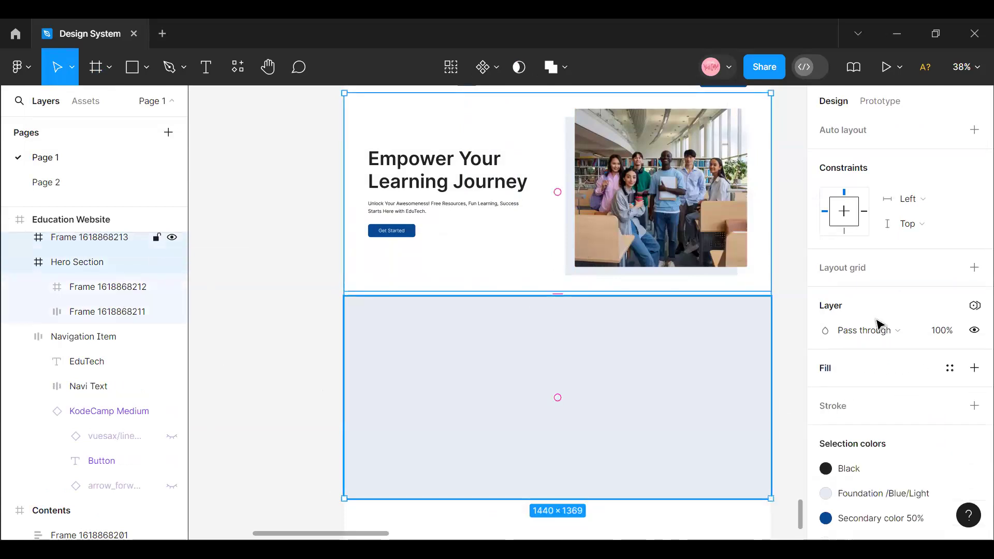
click(847, 291)
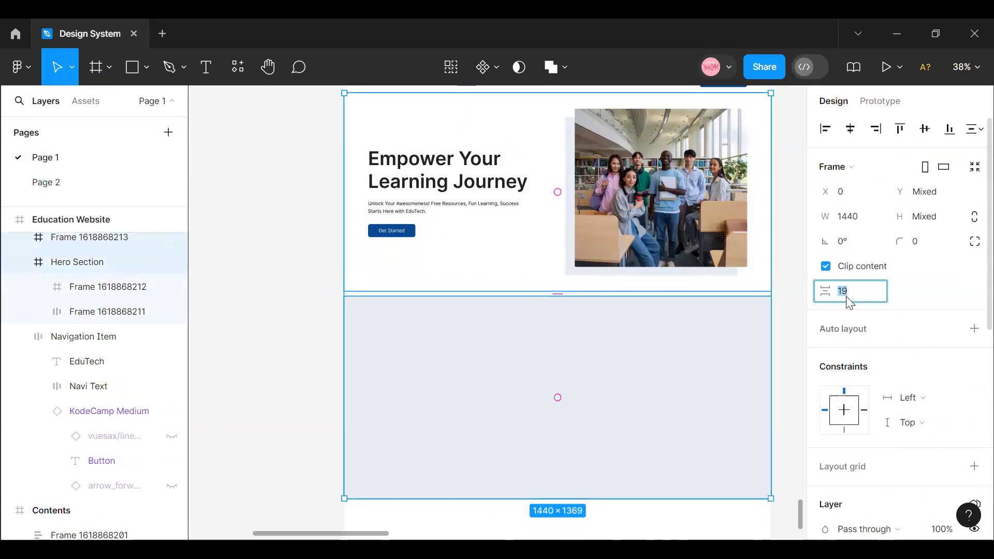
text(8)
key(Return)
click(307, 329)
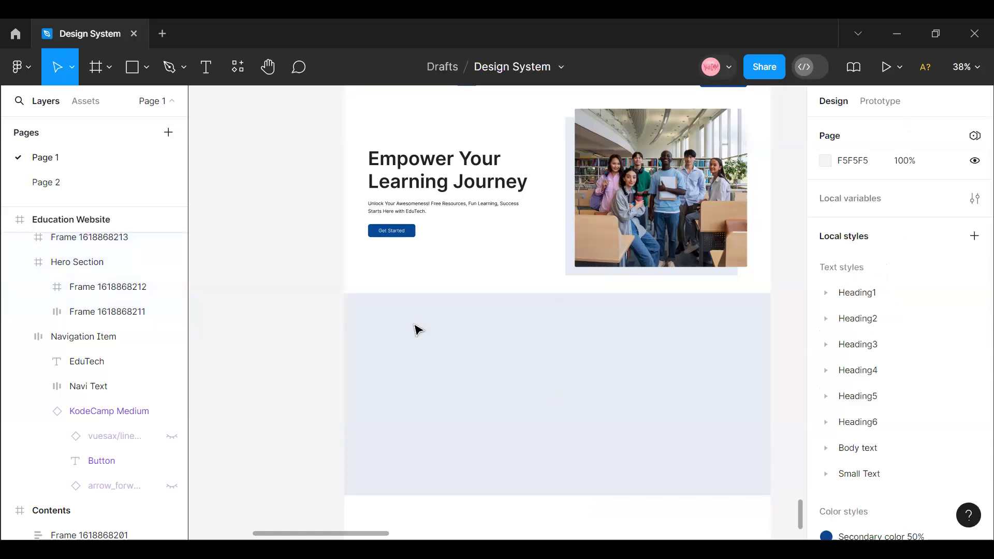
- Select the frame holding the Hero Section's heading and paragraph and try to copy it
click(454, 336)
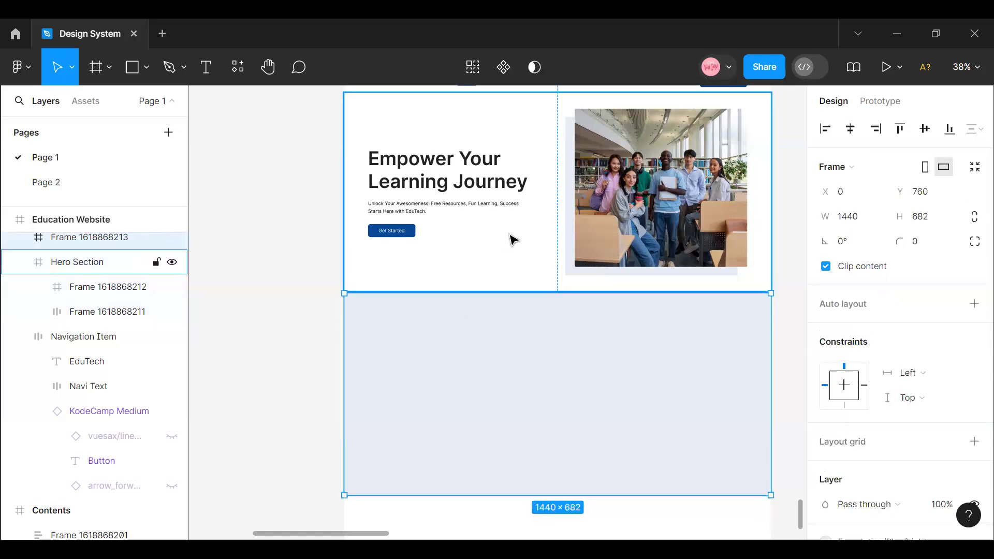
scroll(493, 340, up, 3)
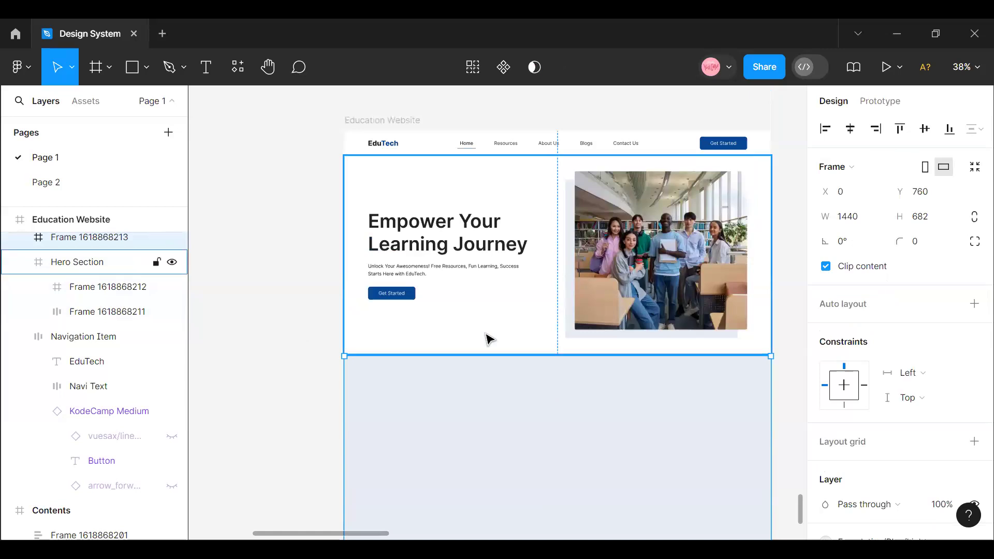
scroll(489, 339, down, 2)
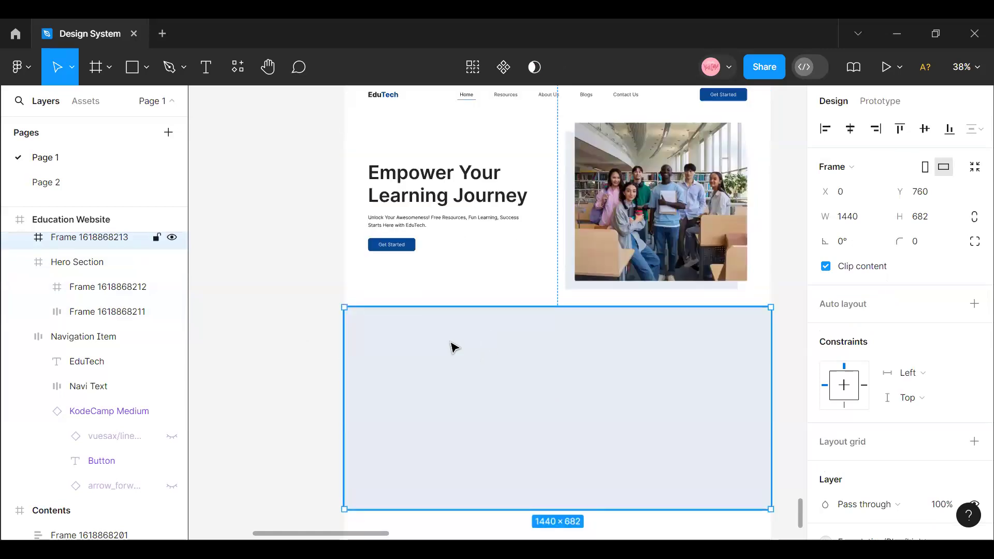
click(435, 200)
double_click(435, 200)
double_click(435, 199)
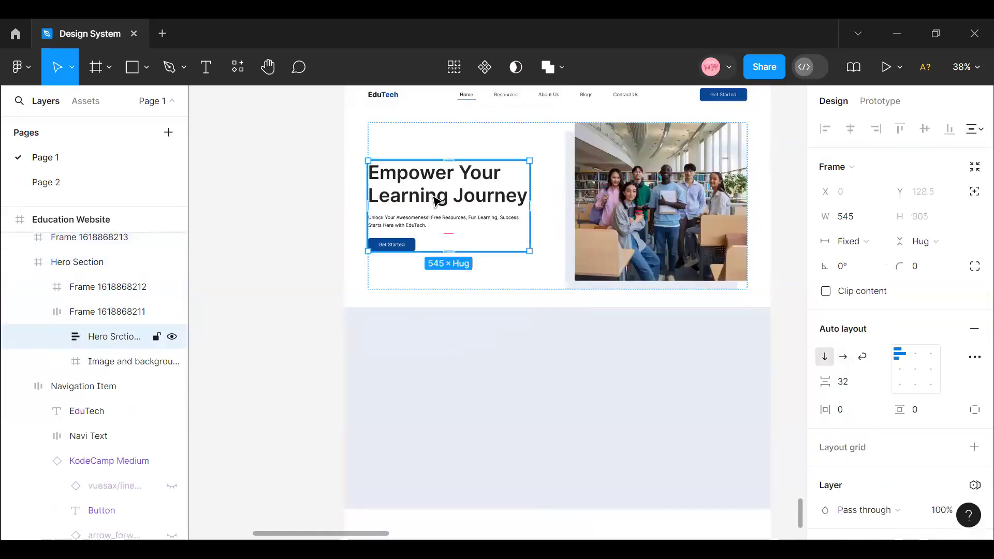
double_click(434, 199)
right_click(436, 199)
click(465, 93)
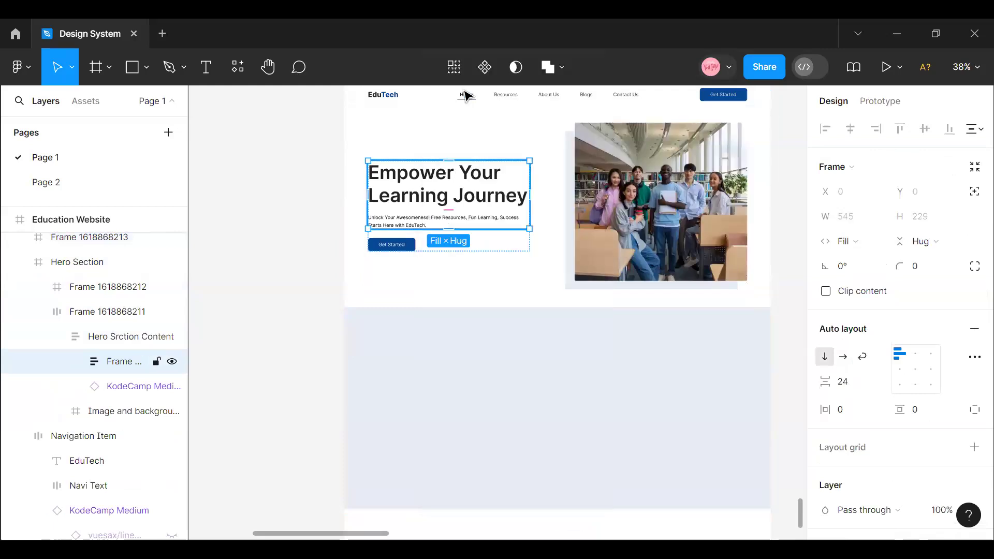
- Try to paste the heading and paragraph frame into the light blue section
click(547, 350)
right_click(541, 353)
mouse_move(575, 126)
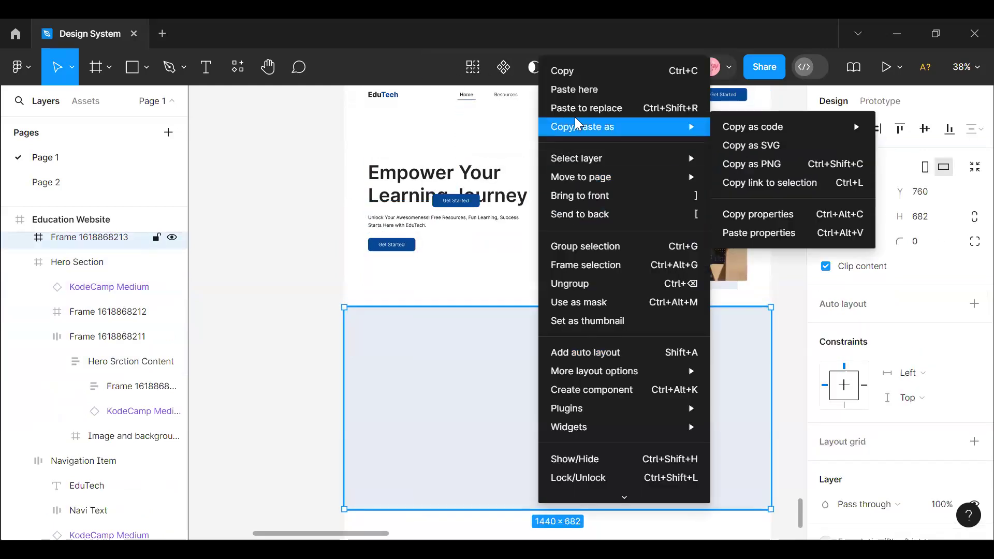
click(578, 90)
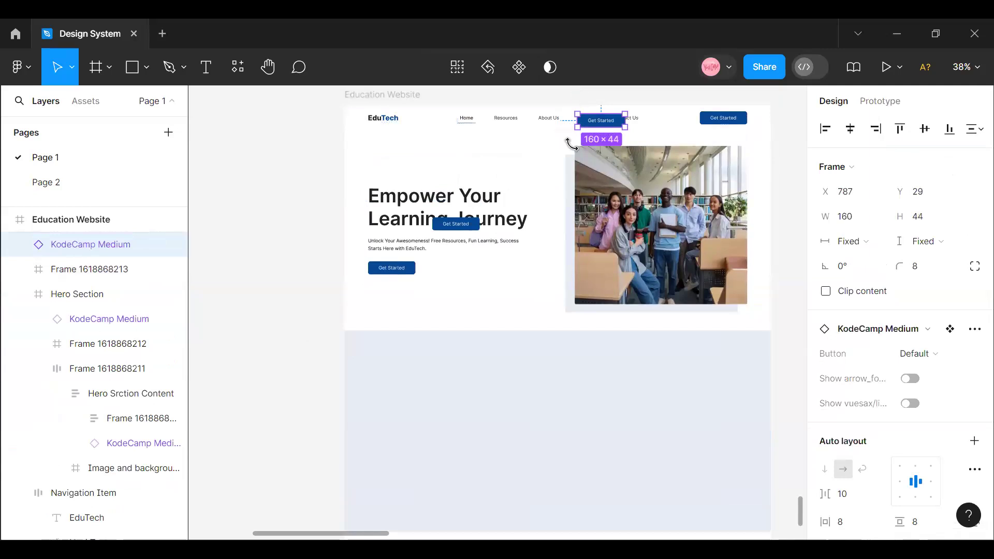
- Remove the stray Get Started button copies pasted over the navigation header and the hero heading
key(ctrl+x)
click(558, 185)
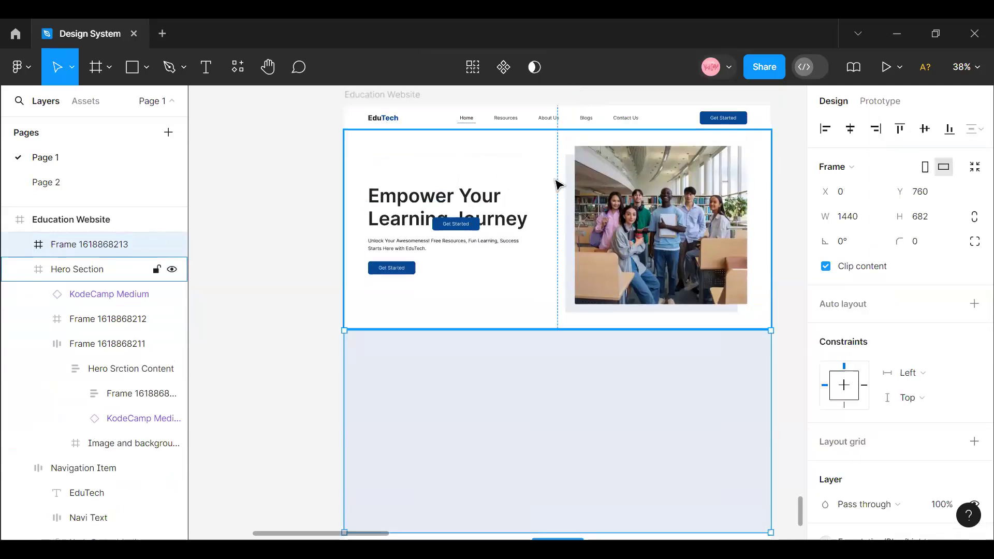
key(ctrl+v)
key(ctrl+z)
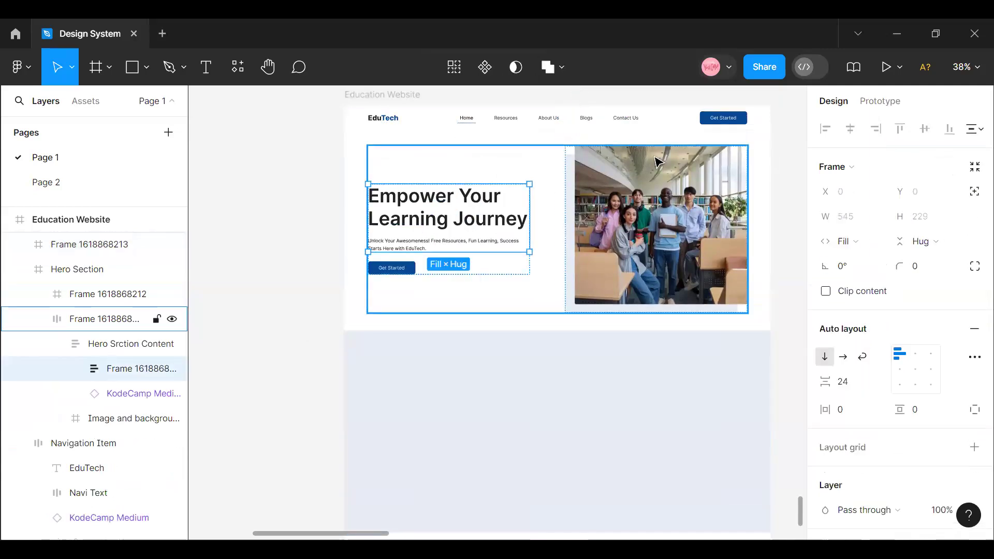
- Copy the Hero Section's heading and paragraph frame into the light blue section and place it near that section's upper edge
right_click(393, 207)
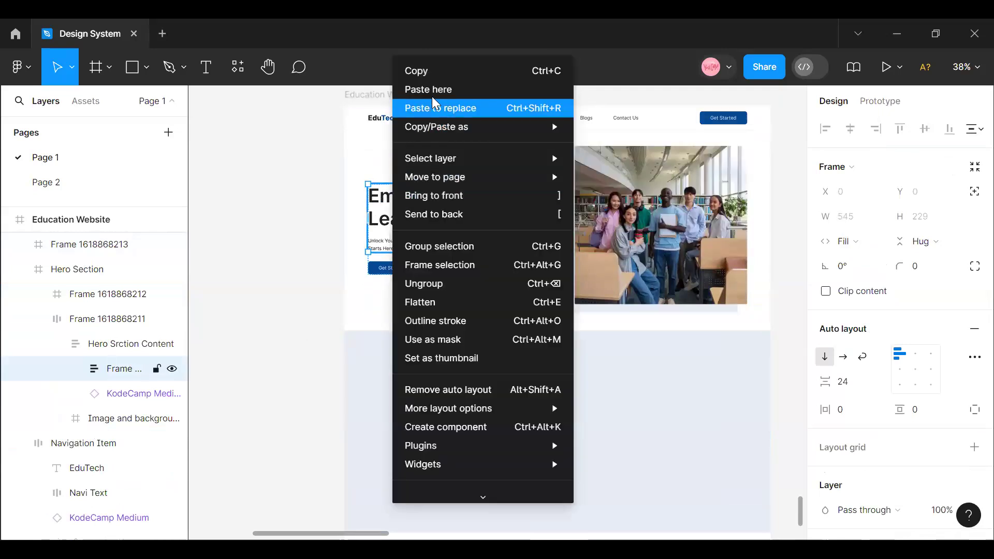
click(334, 213)
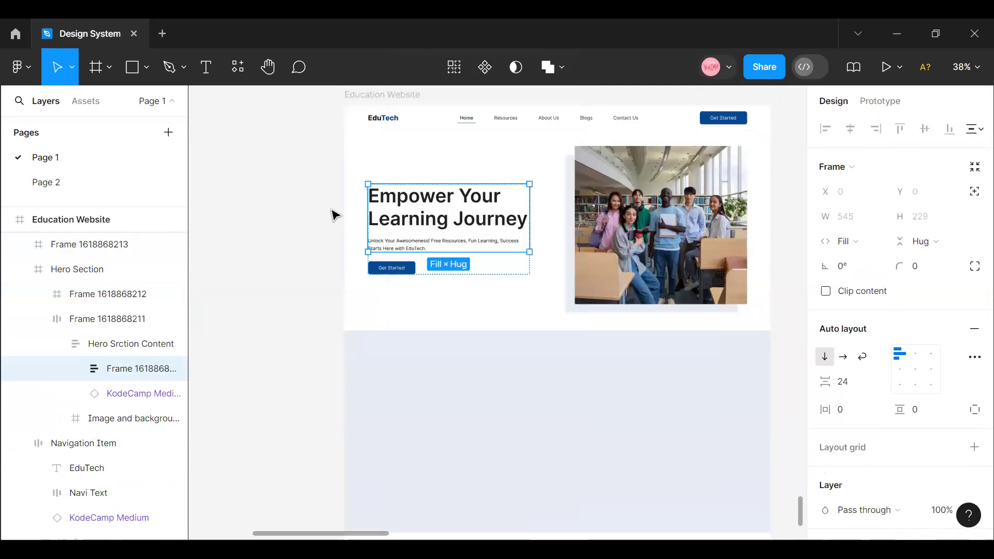
click(536, 378)
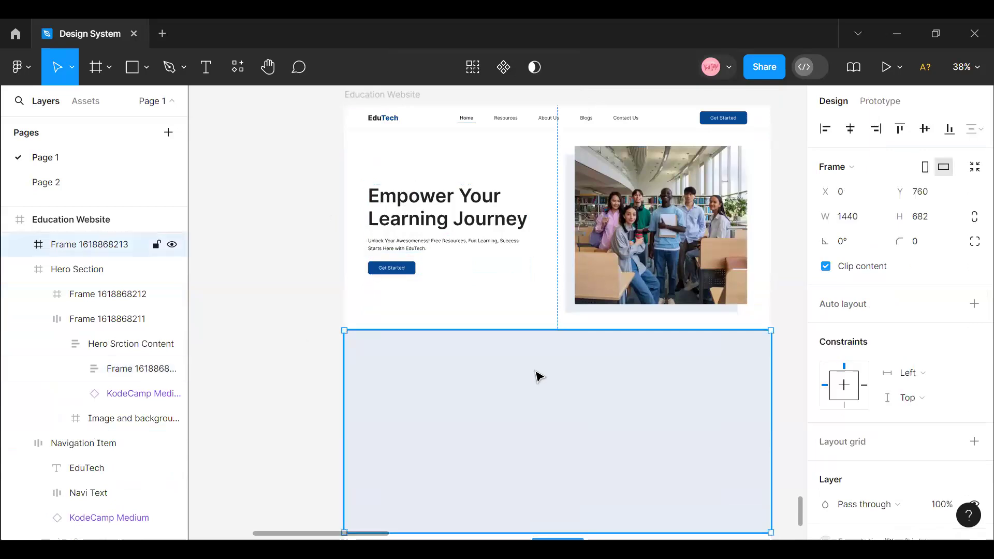
right_click(537, 378)
click(594, 89)
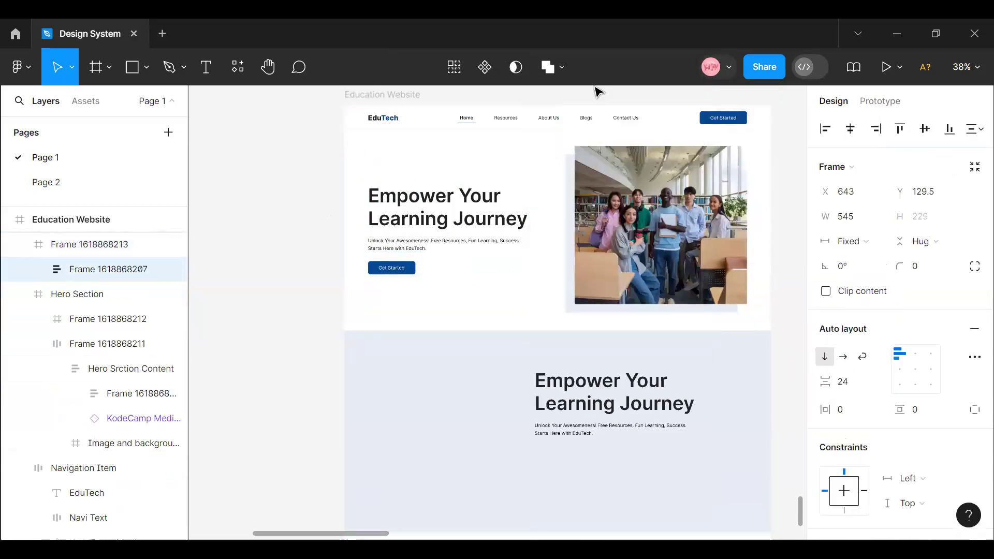
drag(642, 419, 580, 384)
- Replace the copied heading in the light blue section with "Why Choose Us"
double_click(565, 375)
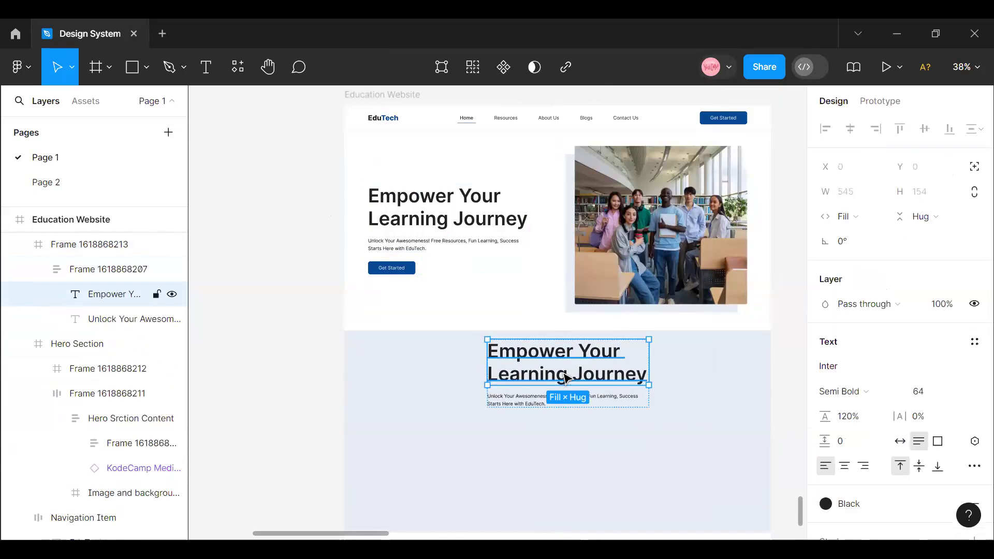
double_click(565, 373)
text(Why C)
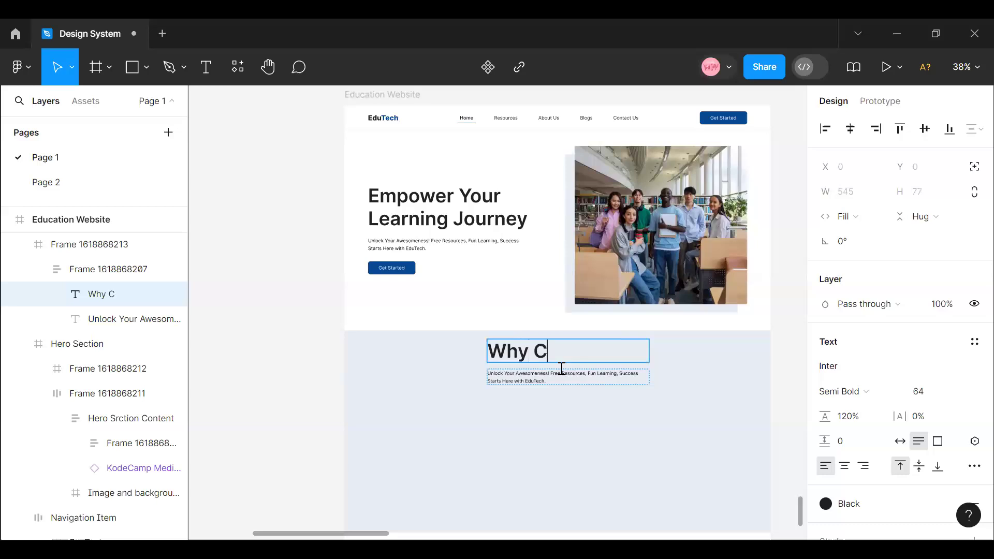
text(hoose Us)
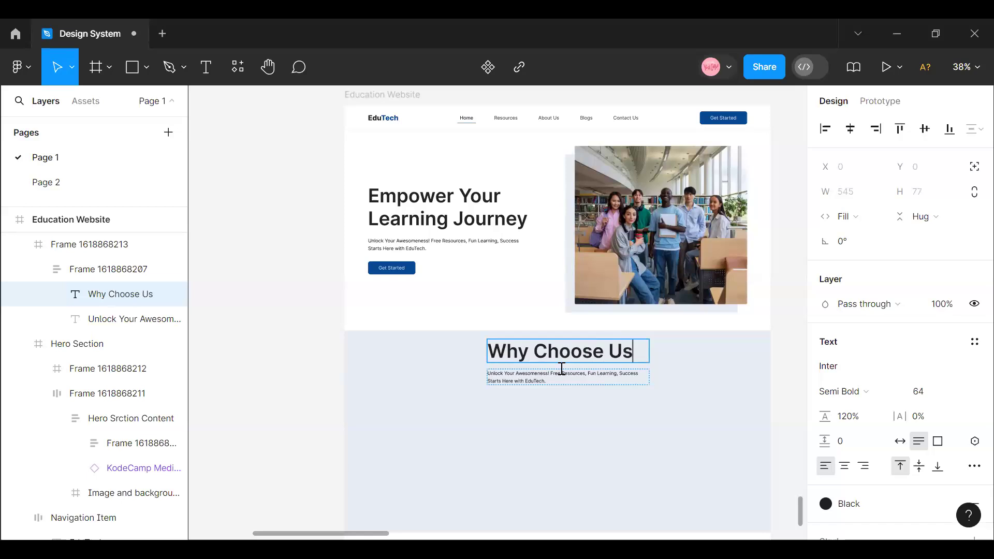
key(Escape)
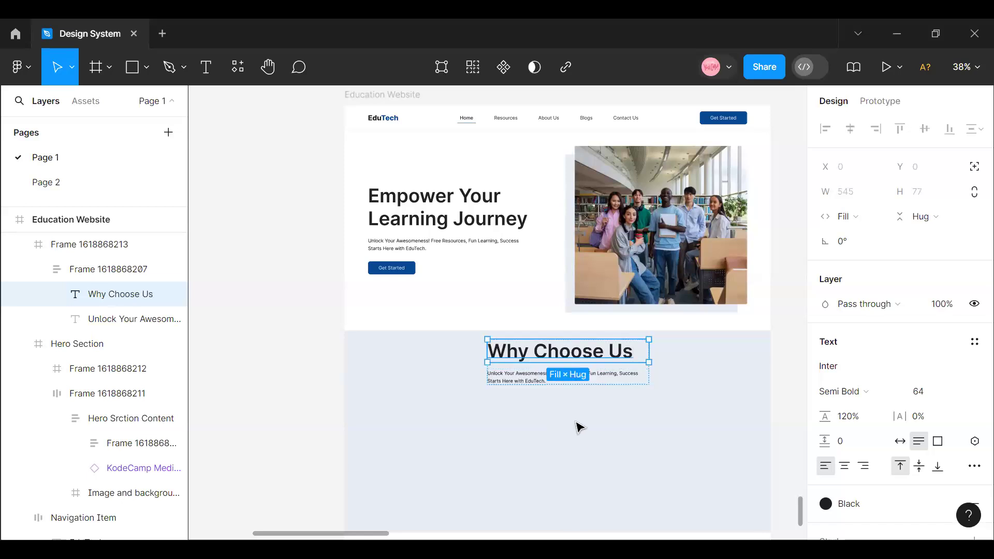
- Center-align the text of the "Why Choose Us" heading and of the paragraph beneath it
click(844, 466)
click(535, 378)
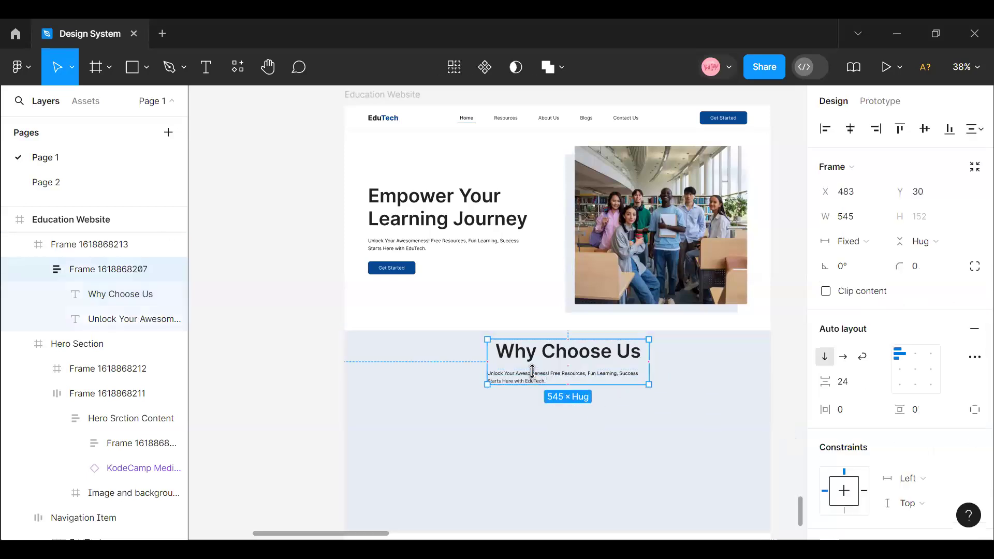
click(535, 378)
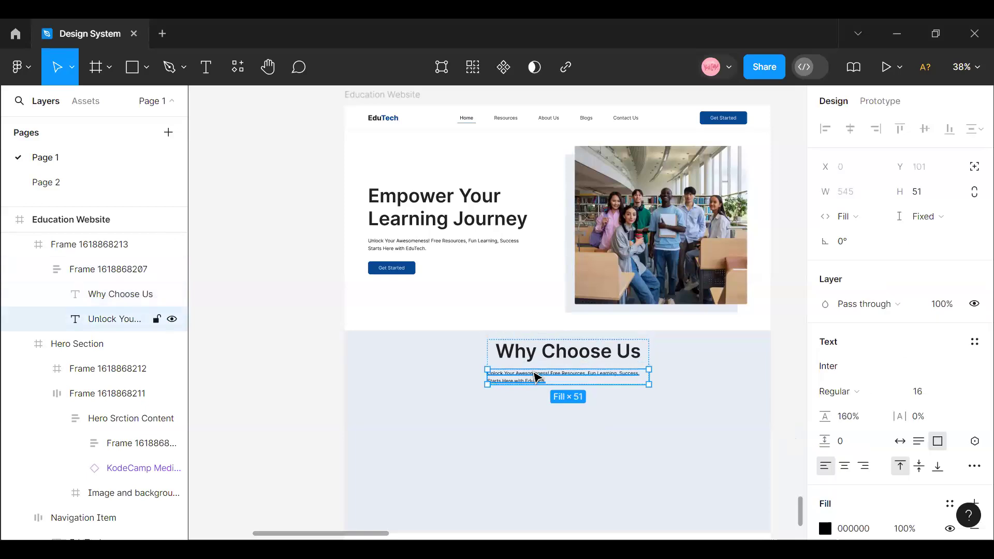
click(844, 466)
click(580, 390)
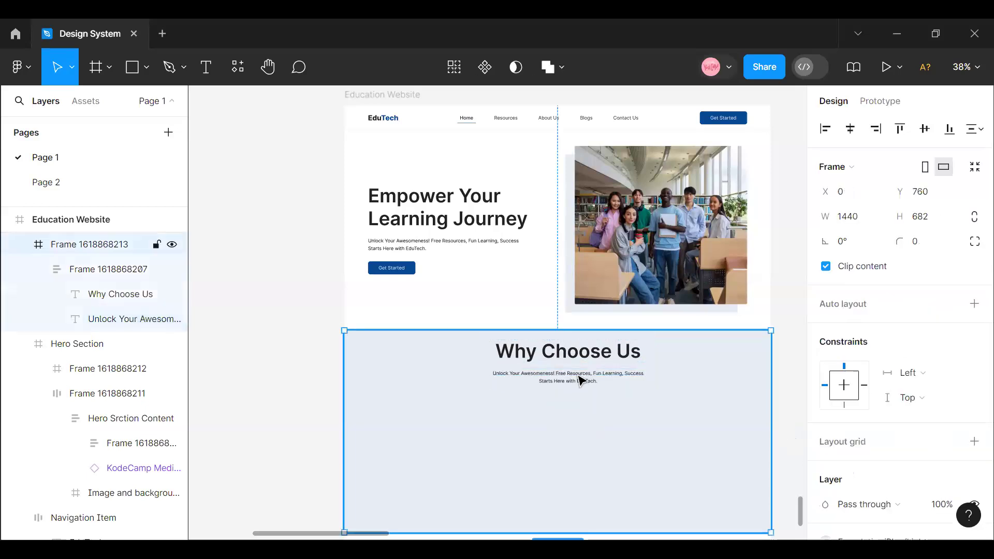
- Set the Y position of the frame holding the "Why Choose Us" heading and paragraph to 32
click(581, 380)
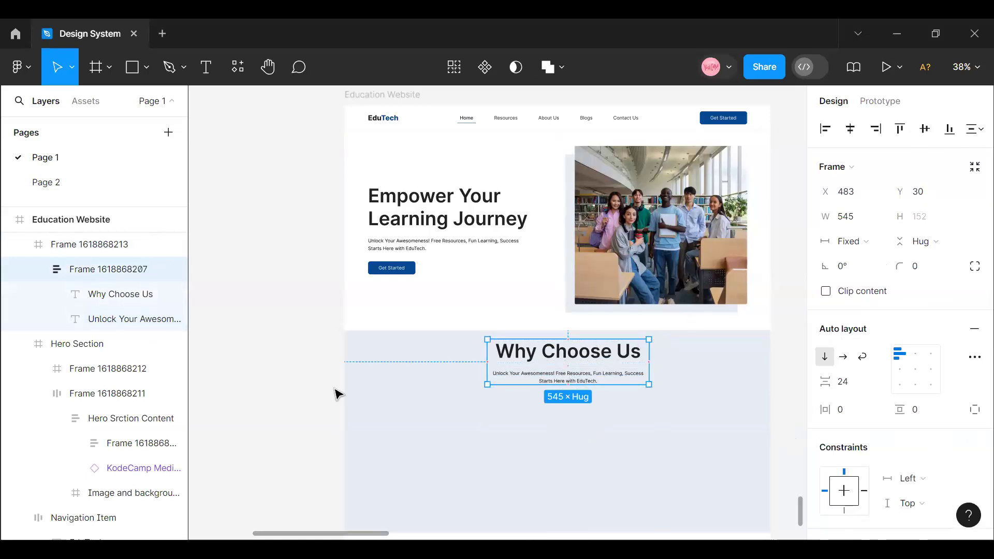
click(356, 330)
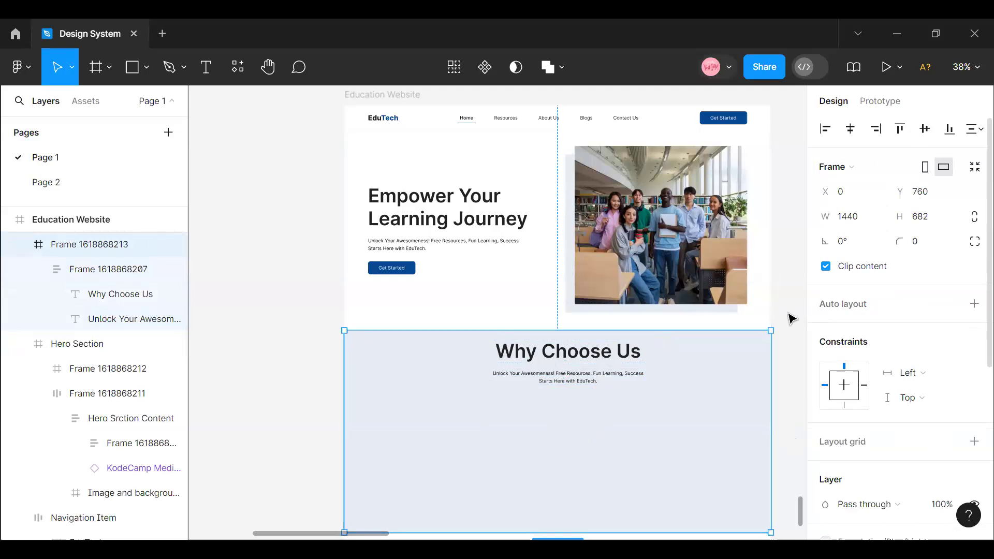
click(605, 387)
click(930, 198)
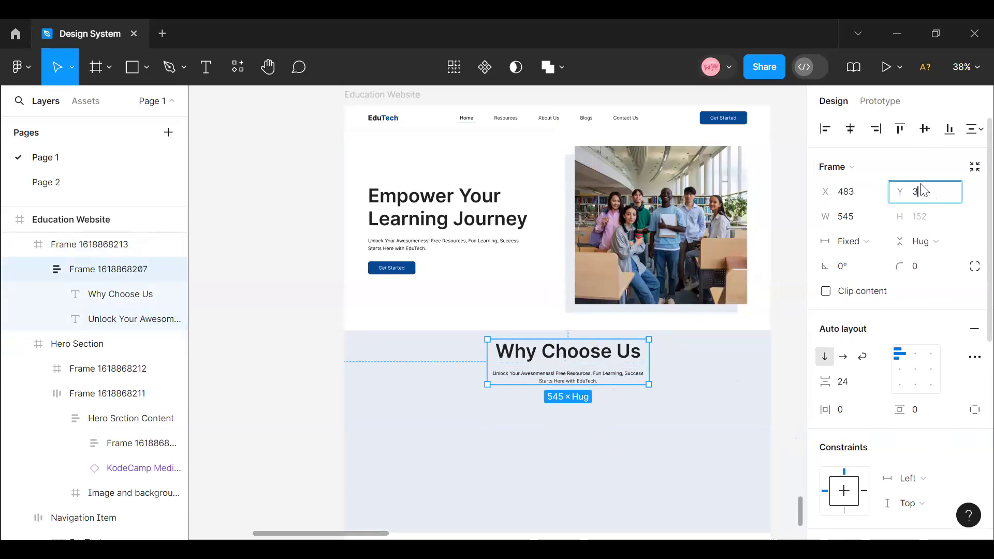
text(32)
key(Return)
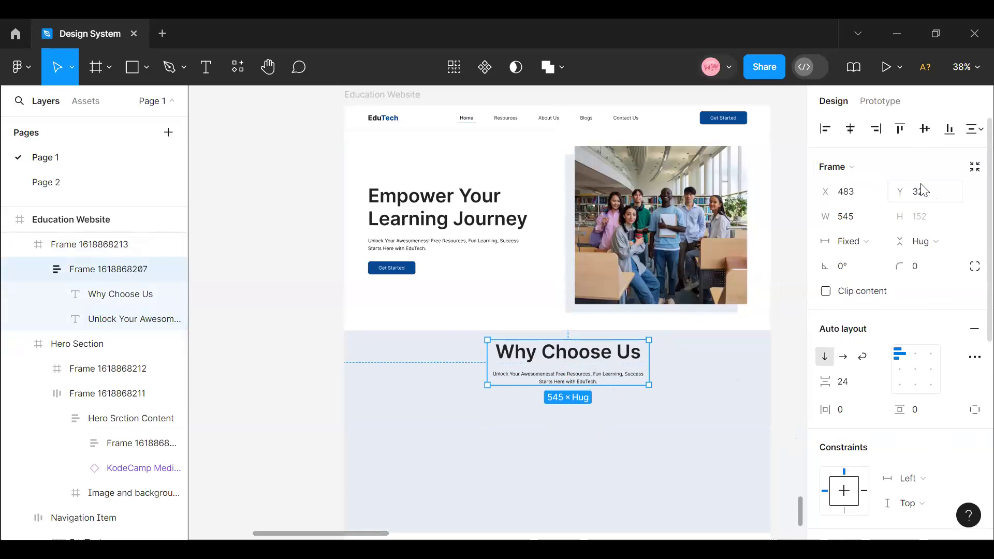
- Apply the Black library color style to the paragraph under the "Why Choose Us" heading
click(573, 386)
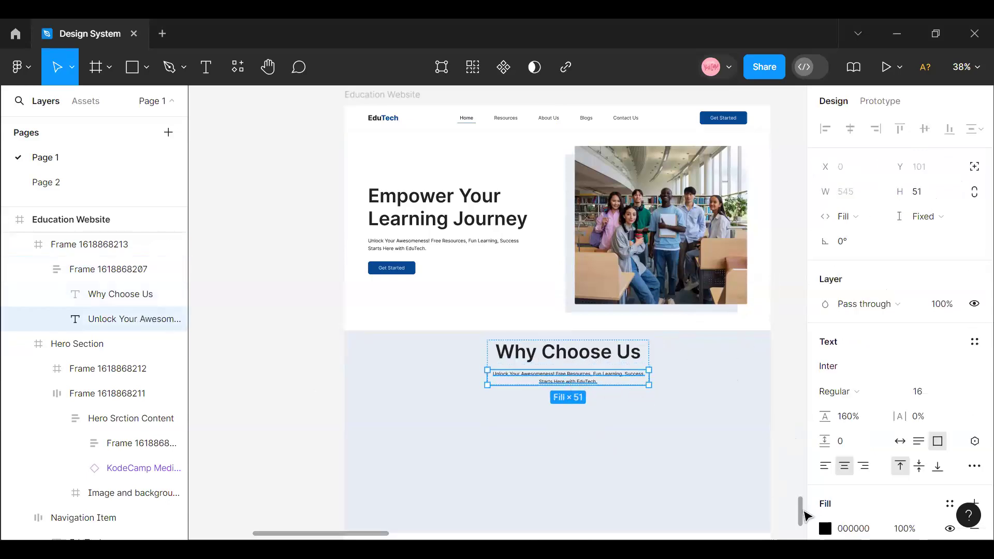
click(951, 506)
scroll(683, 410, down, 10)
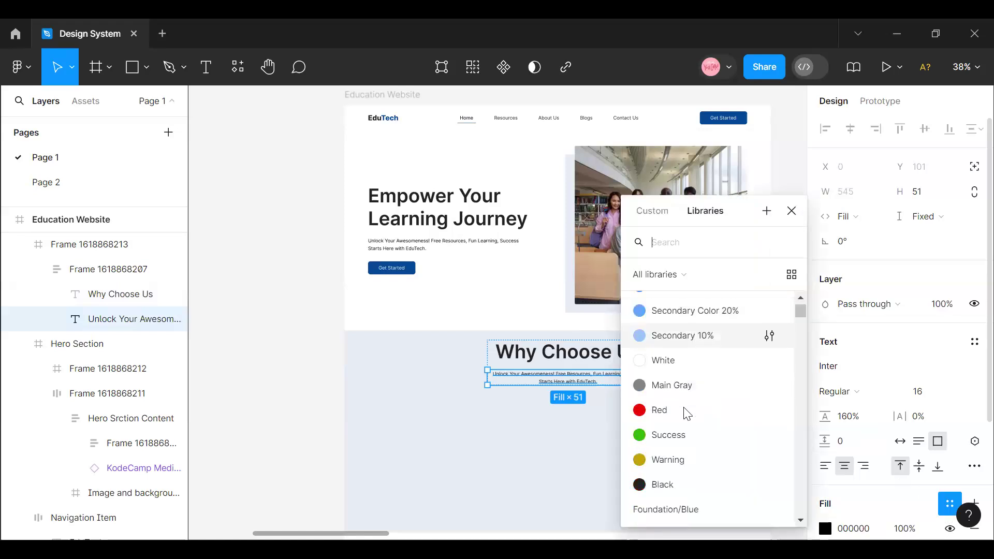
scroll(687, 417, up, 10)
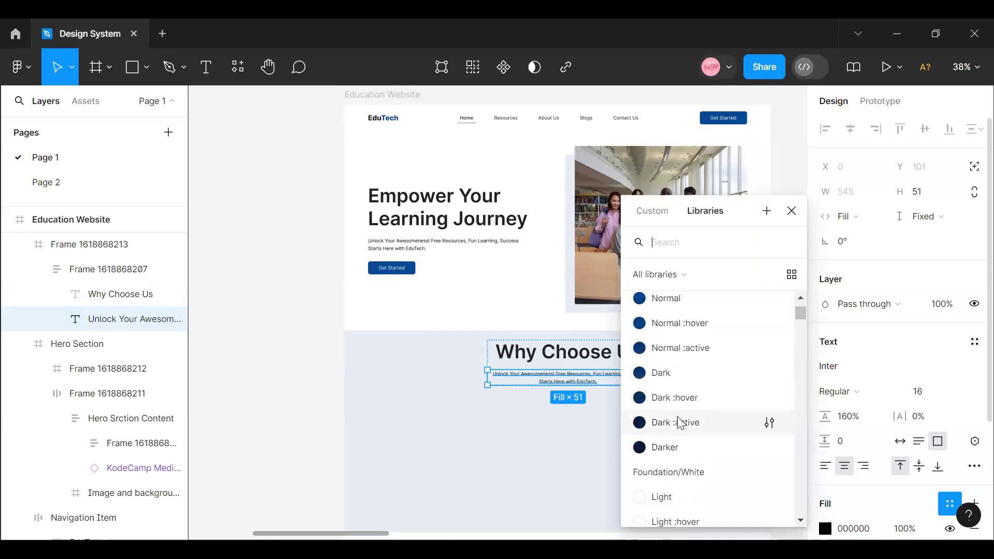
scroll(688, 439, down, 5)
click(688, 331)
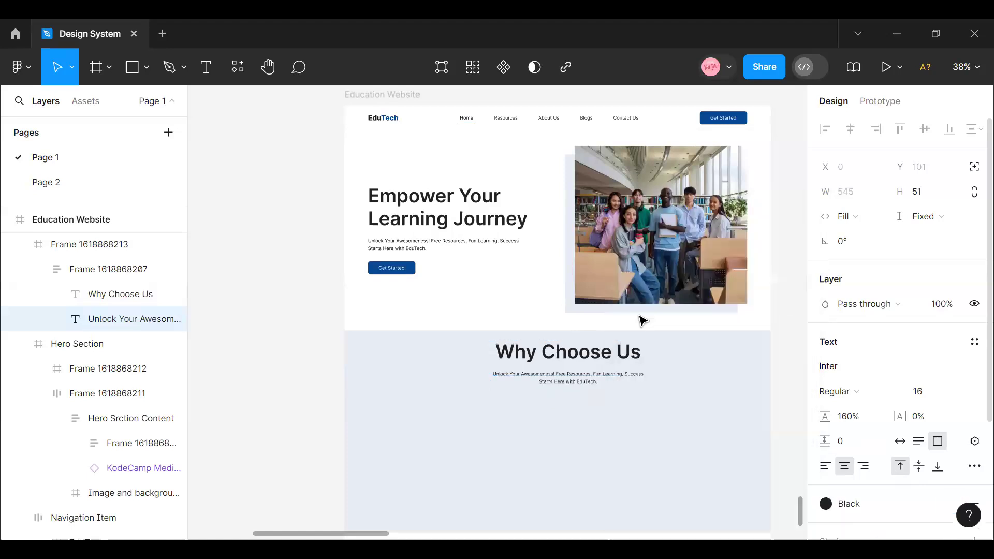
- Apply the Black library color style to the Hero Section's paragraph under "Empower Your Learning Journey"
click(451, 245)
double_click(452, 244)
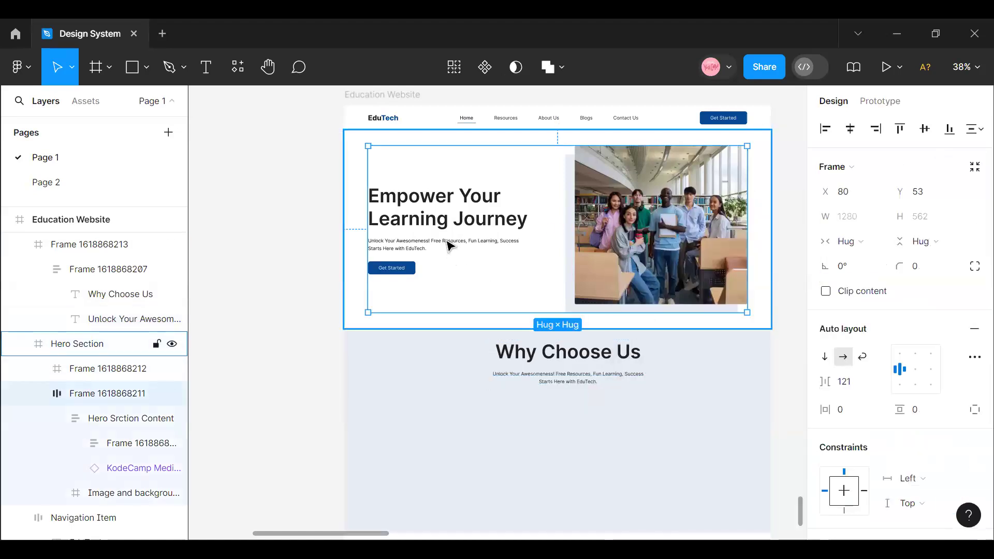
double_click(451, 245)
double_click(448, 245)
double_click(446, 244)
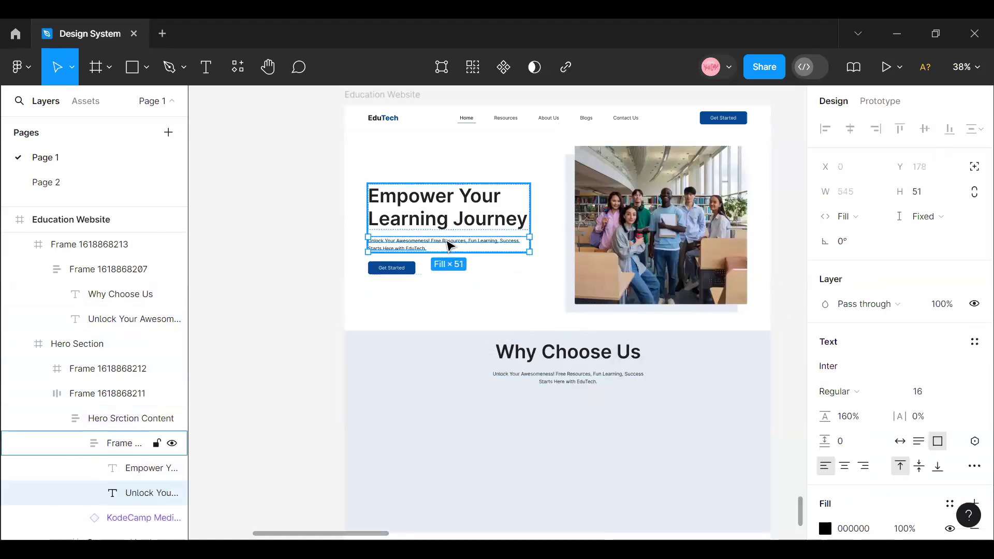
click(949, 504)
scroll(699, 414, down, 3)
scroll(709, 437, down, 3)
scroll(709, 437, down, 2)
scroll(708, 438, up, 5)
scroll(707, 438, up, 3)
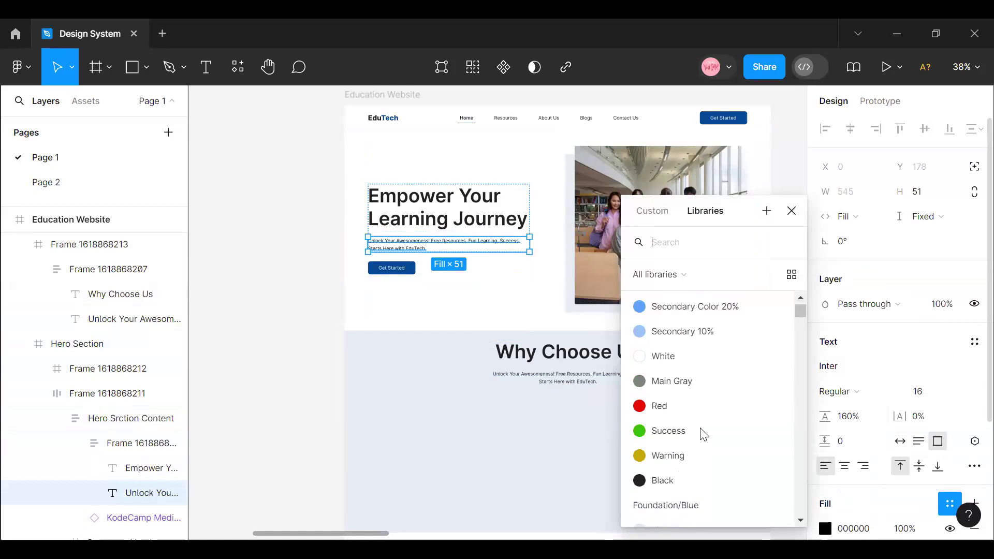
click(700, 479)
- Center the frame with the "Why Choose Us" heading and paragraph horizontally in the light blue section
click(588, 381)
click(588, 382)
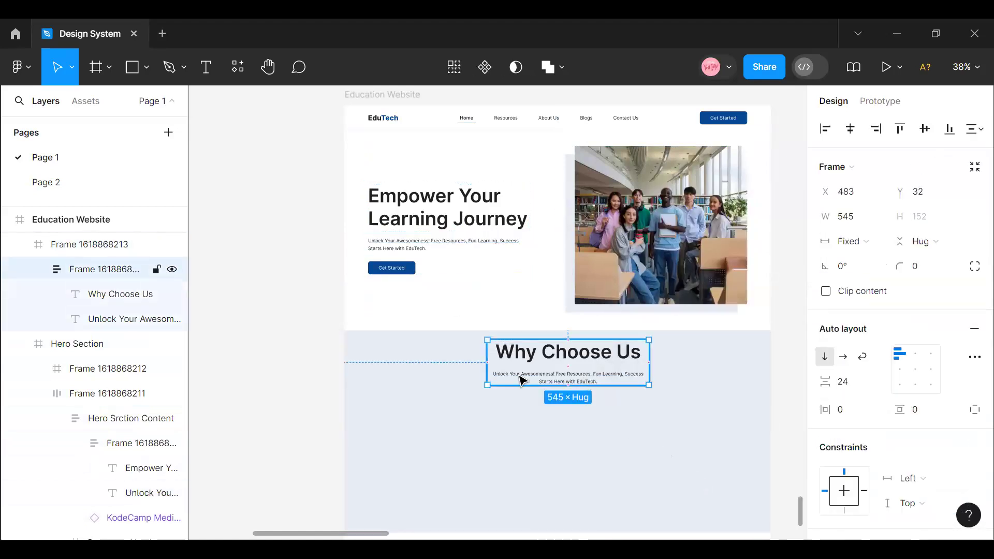
scroll(493, 438, up, 1)
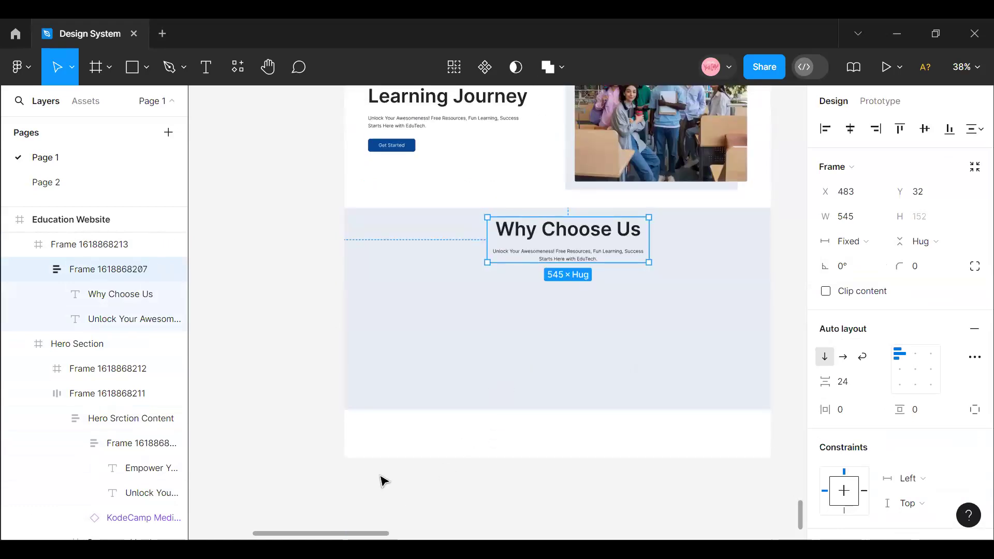
drag(374, 536, 427, 536)
scroll(571, 419, up, 4)
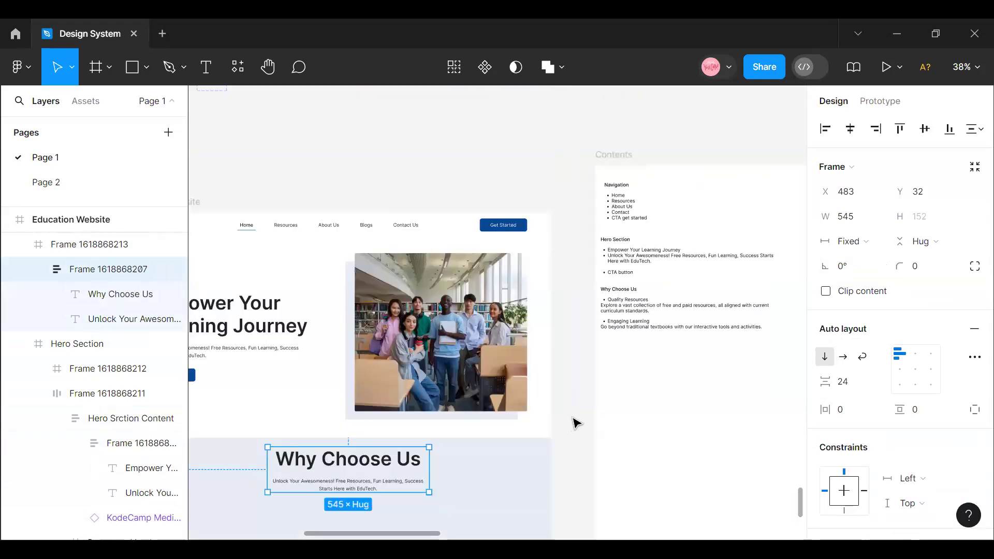
drag(437, 538, 406, 535)
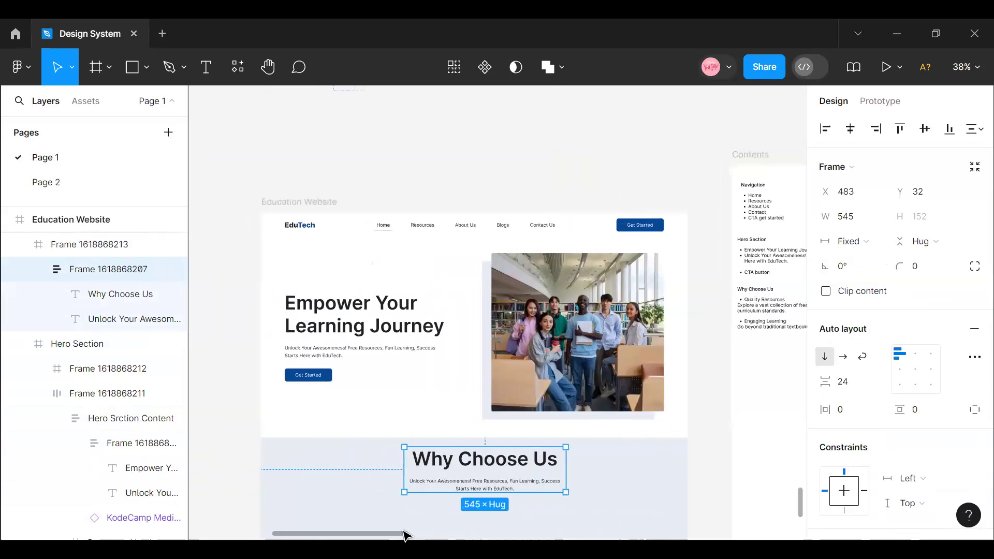
click(850, 129)
scroll(376, 469, down, 2)
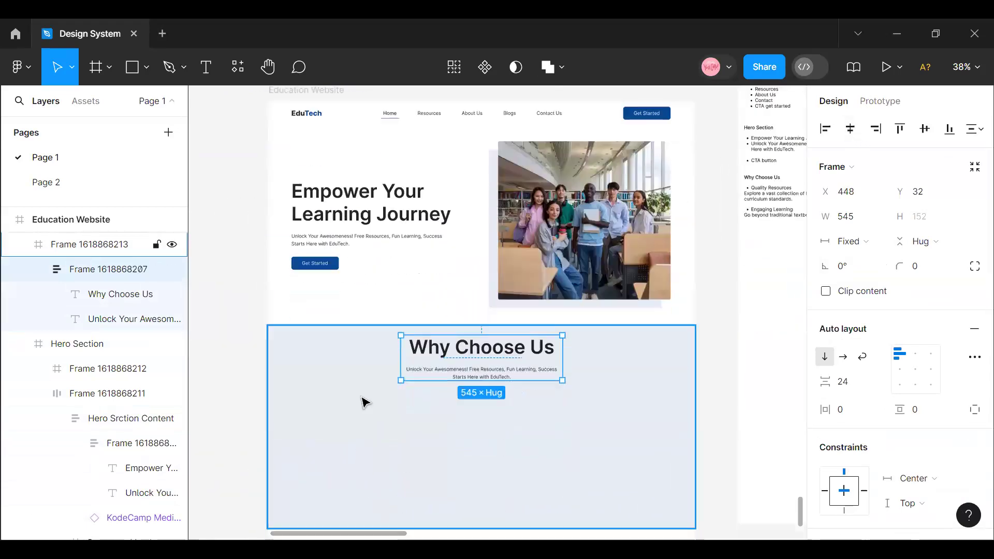
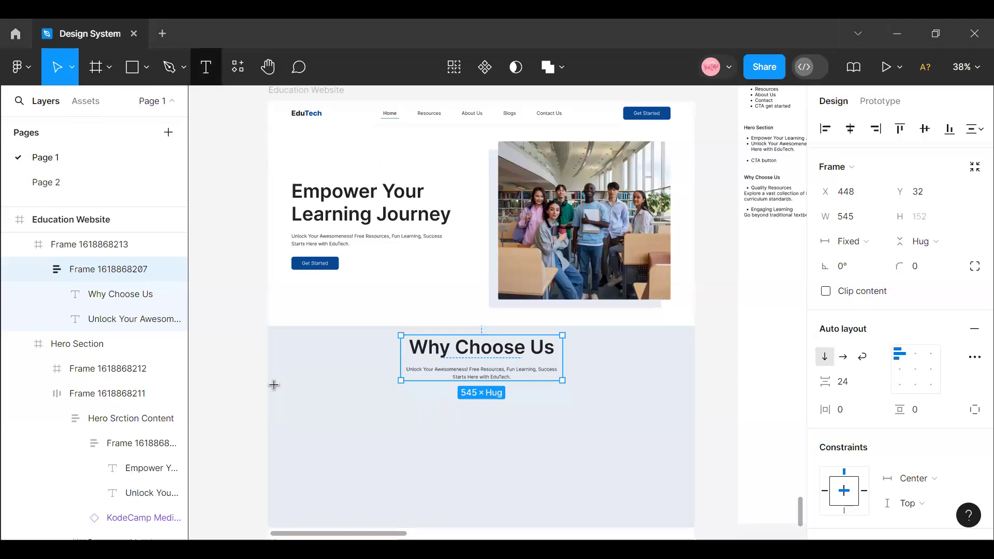
- Add the text "Quality Resources" to the light blue section, below and to the left of the "Why Choose Us" heading
click(312, 409)
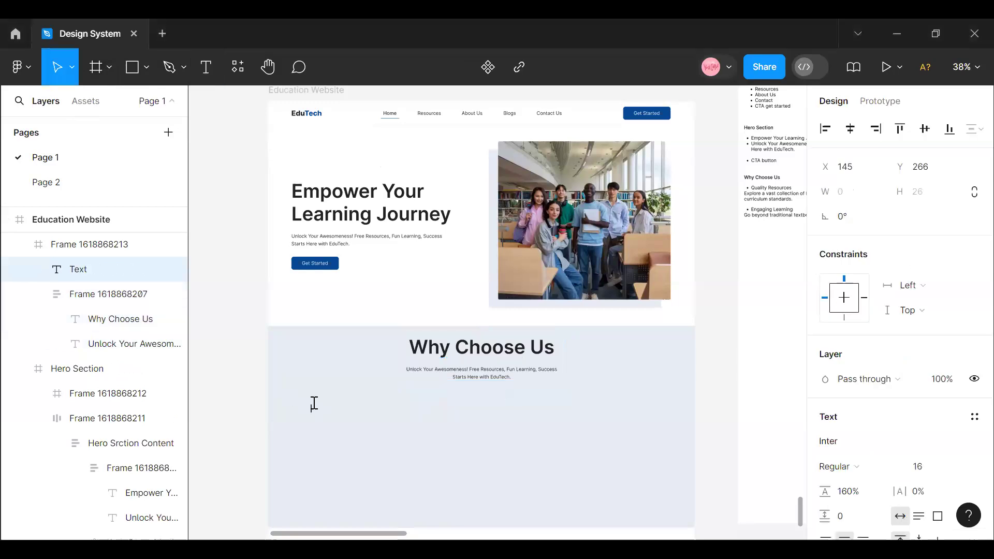
text(Qual)
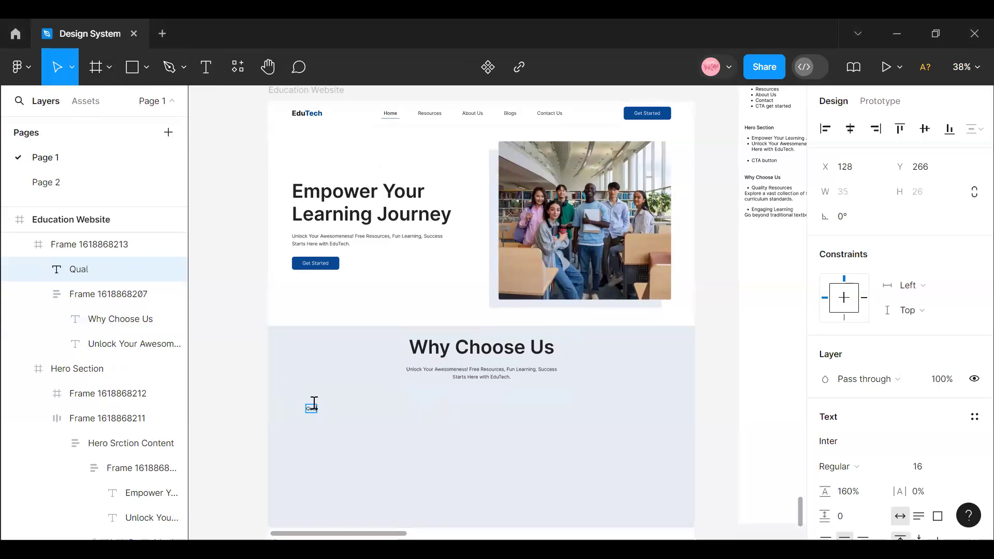
text(ity Resources)
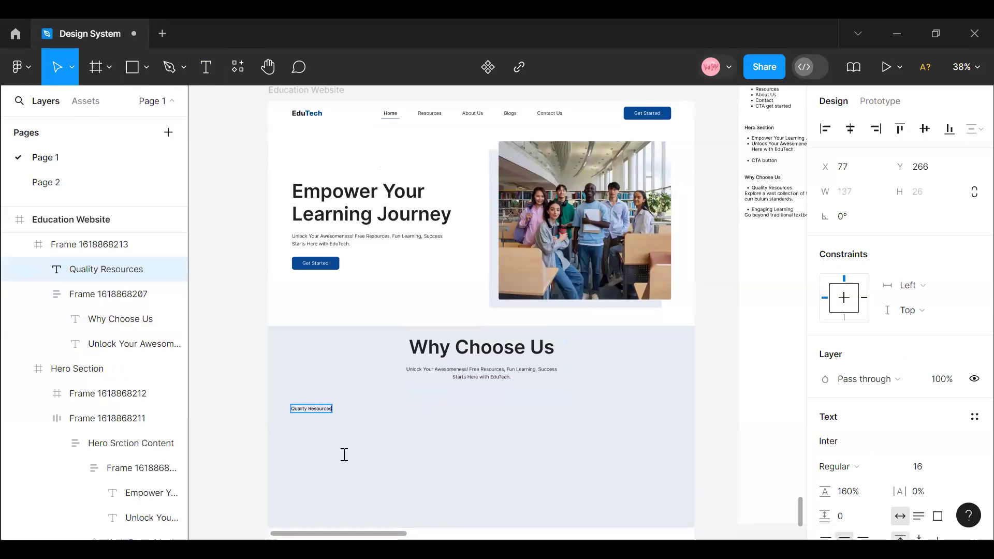
key(Escape)
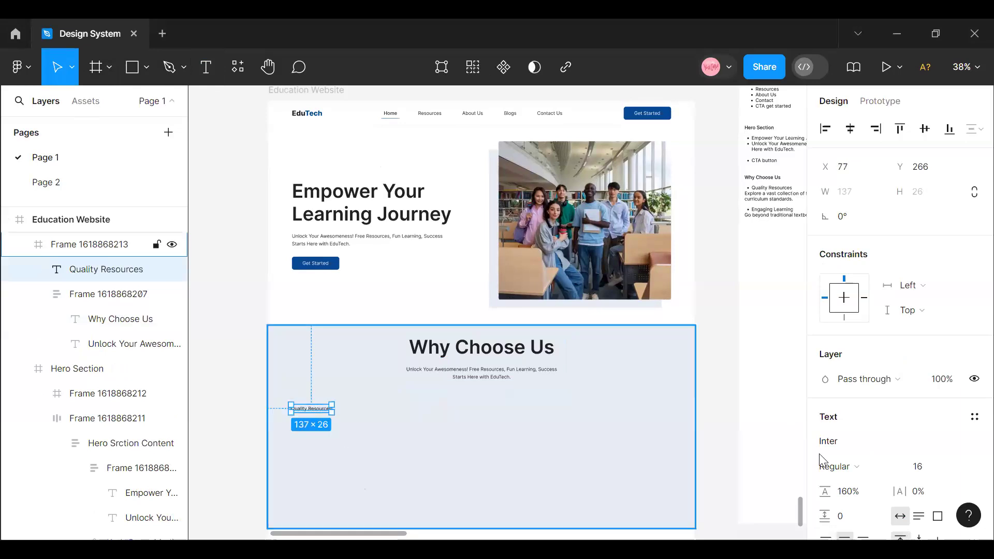
- Set the "Quality Resources" text to font size 24 and move it to about X 98, Y 258
click(960, 470)
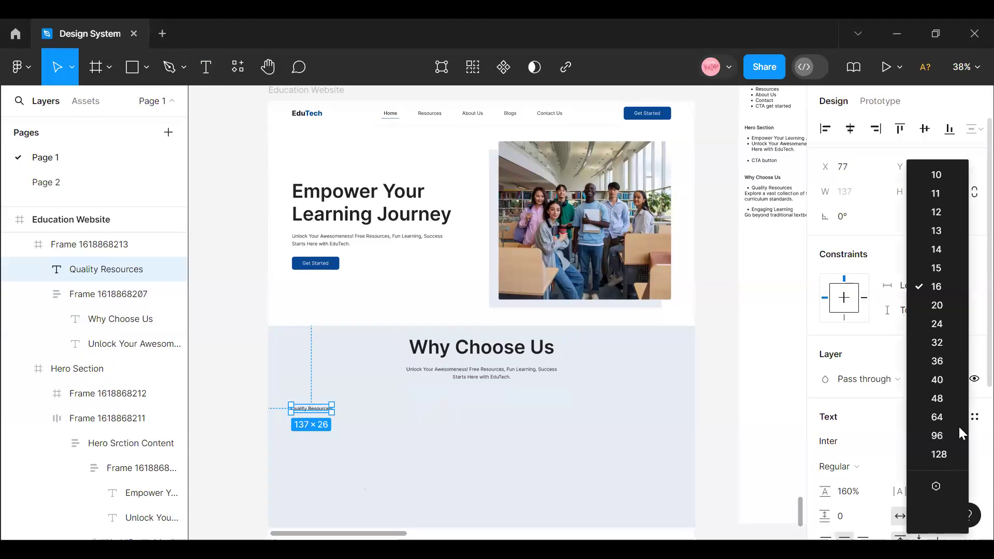
click(953, 324)
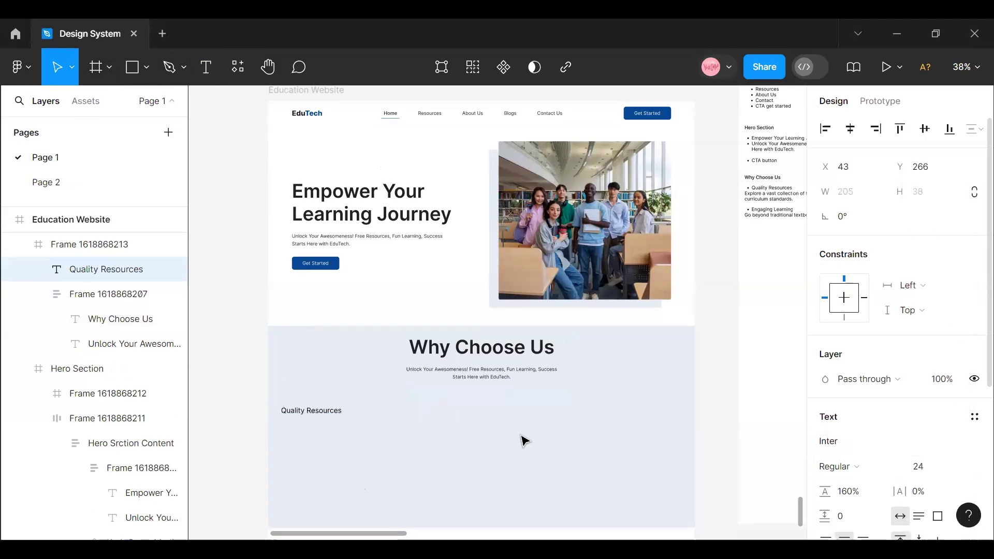
drag(332, 412, 347, 410)
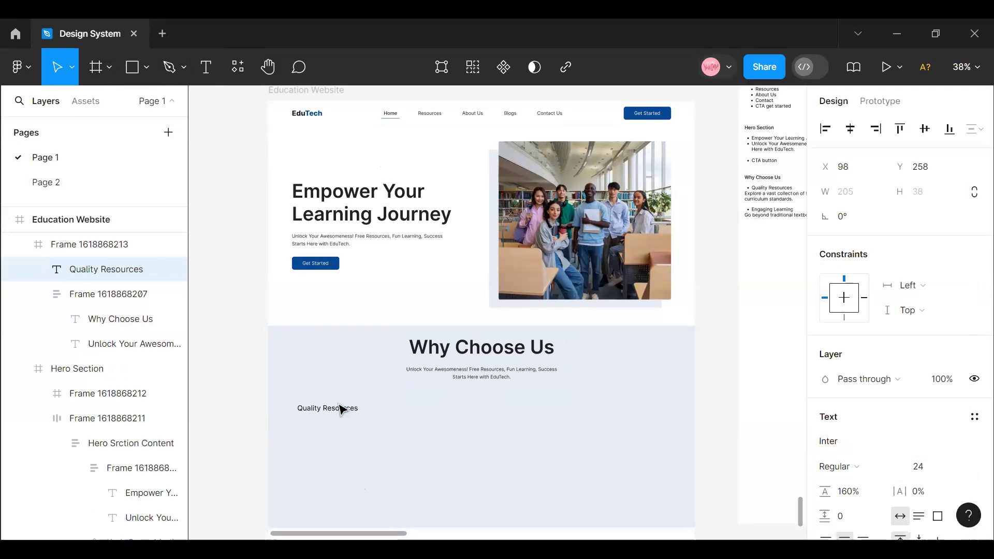
click(893, 466)
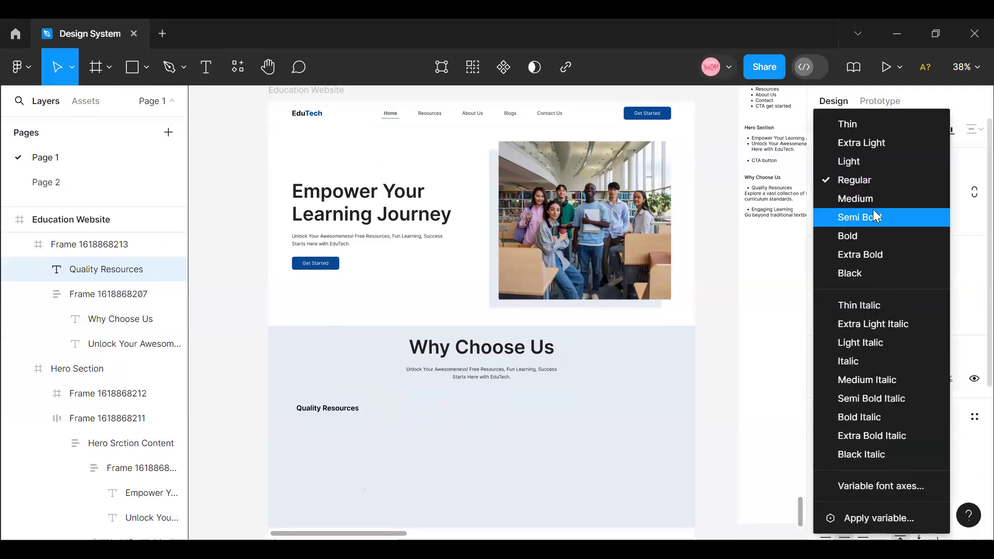
click(337, 483)
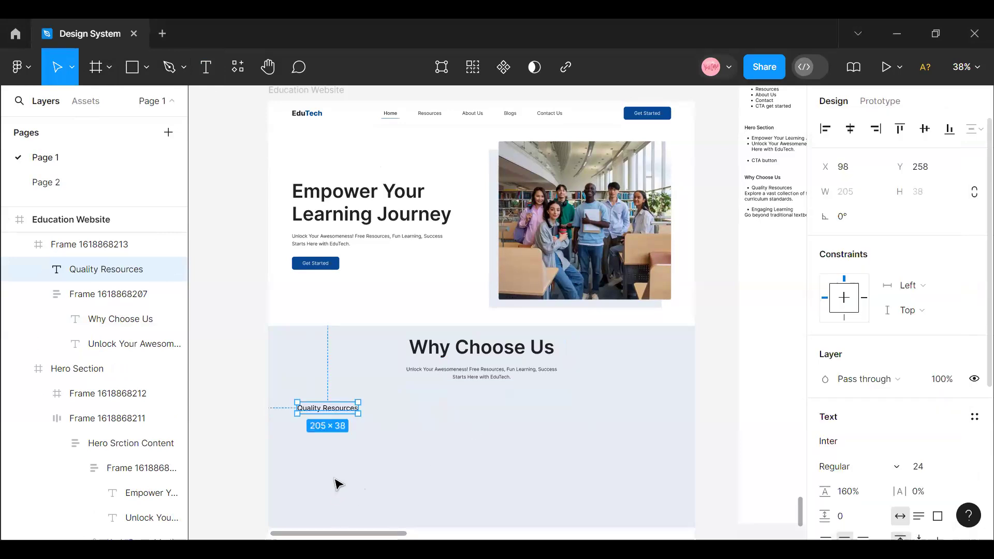
click(250, 411)
click(322, 413)
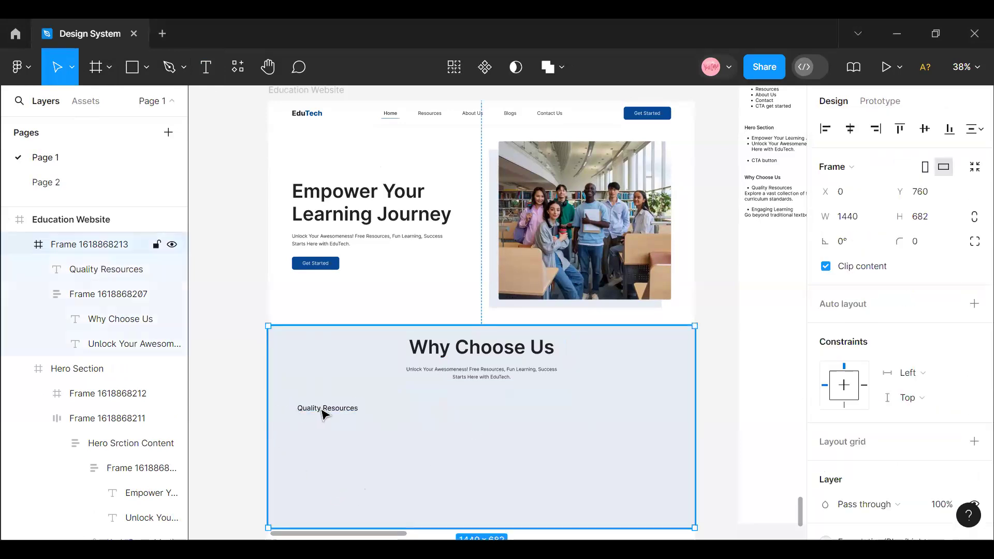
click(322, 412)
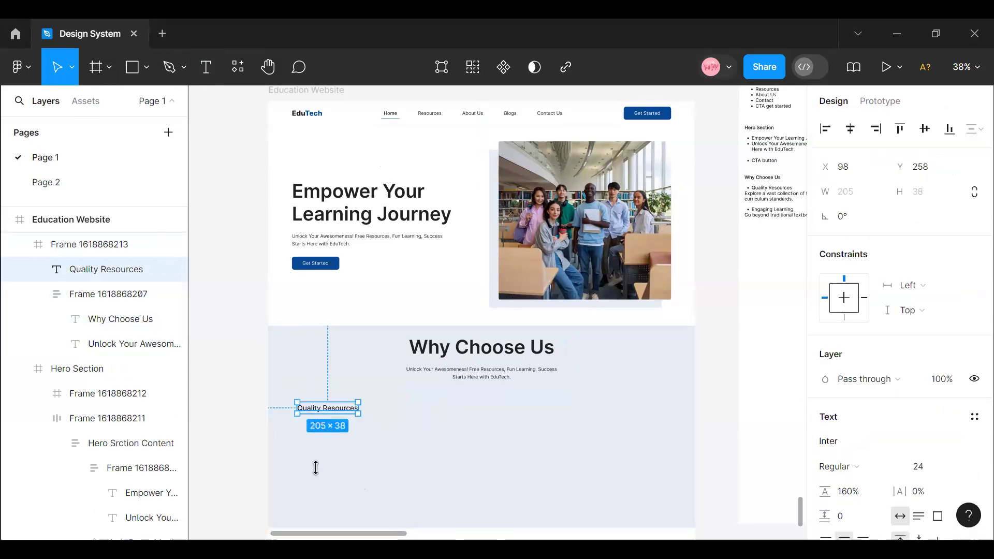
- Select the sentence about a vast collection of free and paid resources in the Contents frame for copying
scroll(363, 531, right, 5)
scroll(367, 527, left, 3)
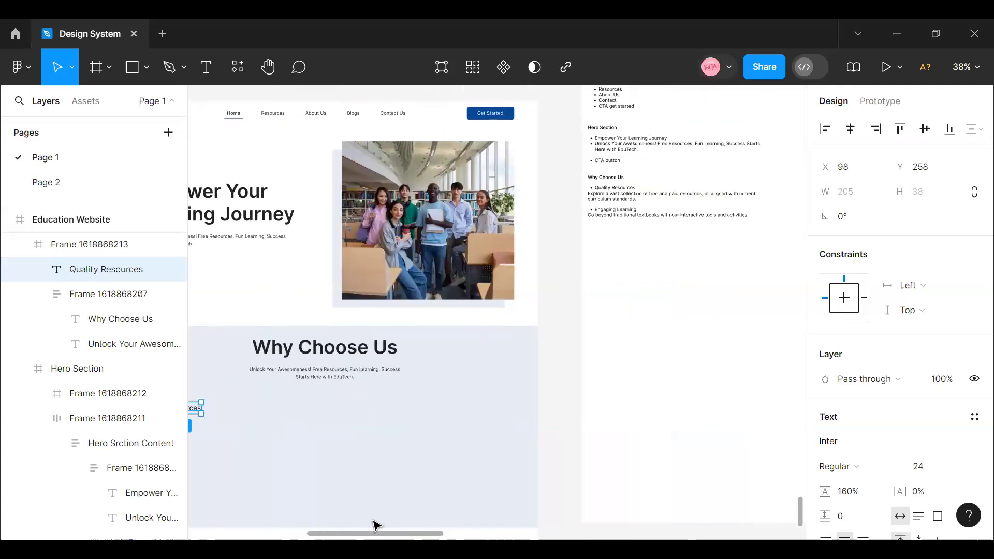
scroll(621, 377, right, 2)
scroll(555, 339, up, 4)
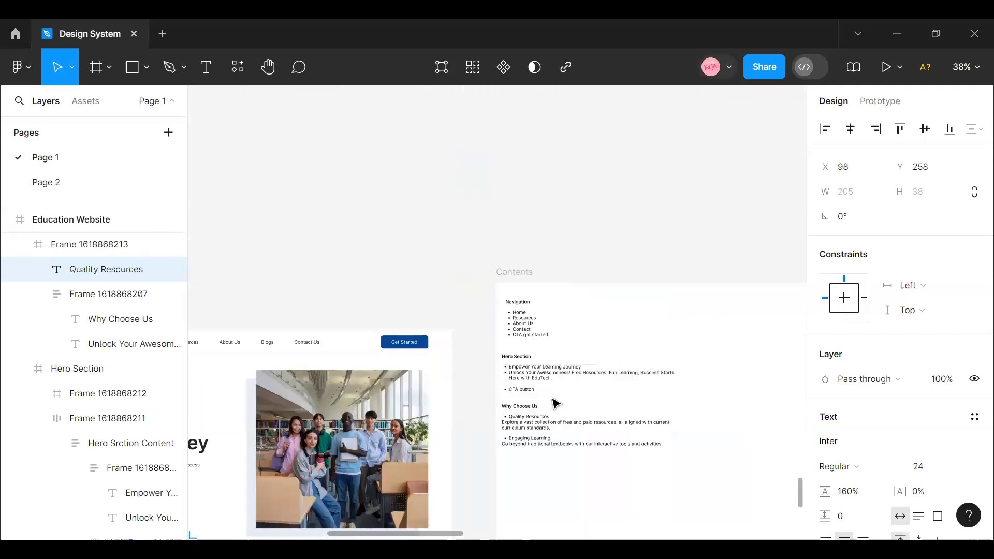
double_click(541, 432)
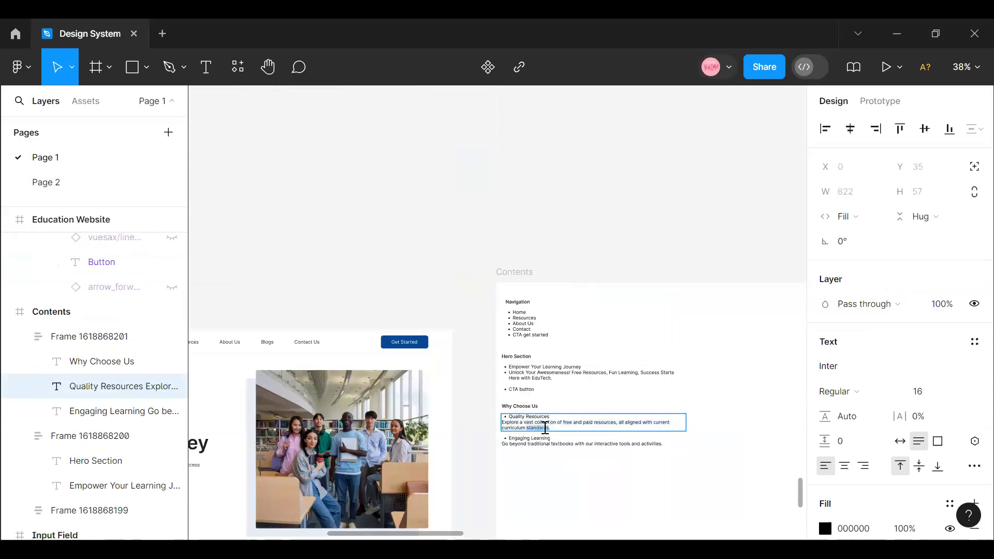
drag(555, 427, 496, 420)
key(ctrl+c)
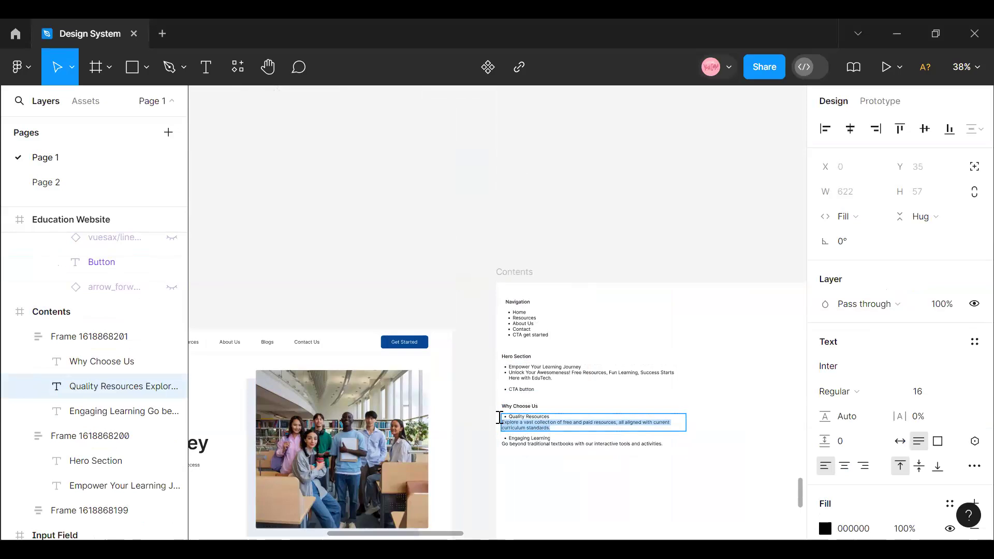
- Paste the sentence "Explore a vast collection of free and paid resources, all aligned with current curriculum standards." as new text below "Quality Resources"
scroll(445, 518, down, 1)
drag(412, 536, 346, 535)
scroll(405, 461, down, 5)
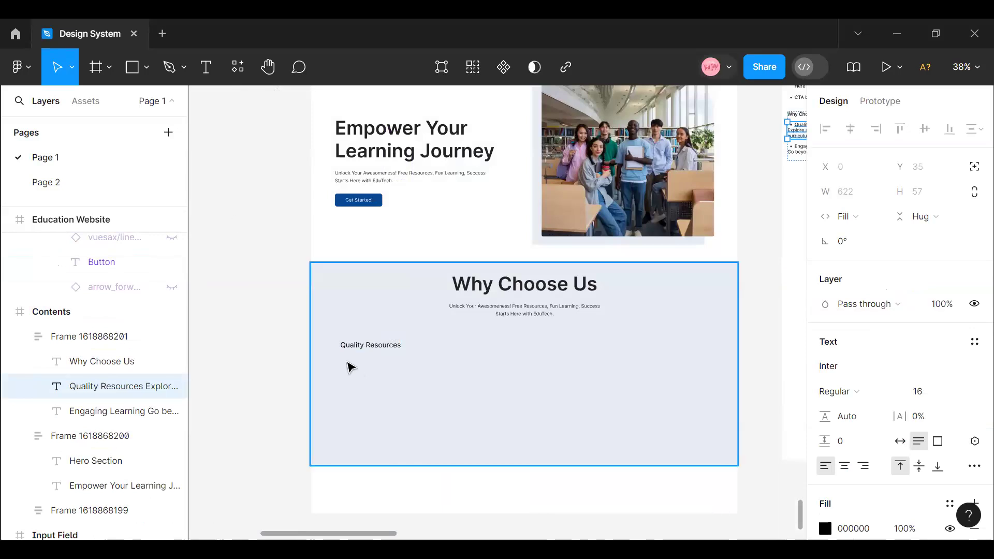
click(205, 67)
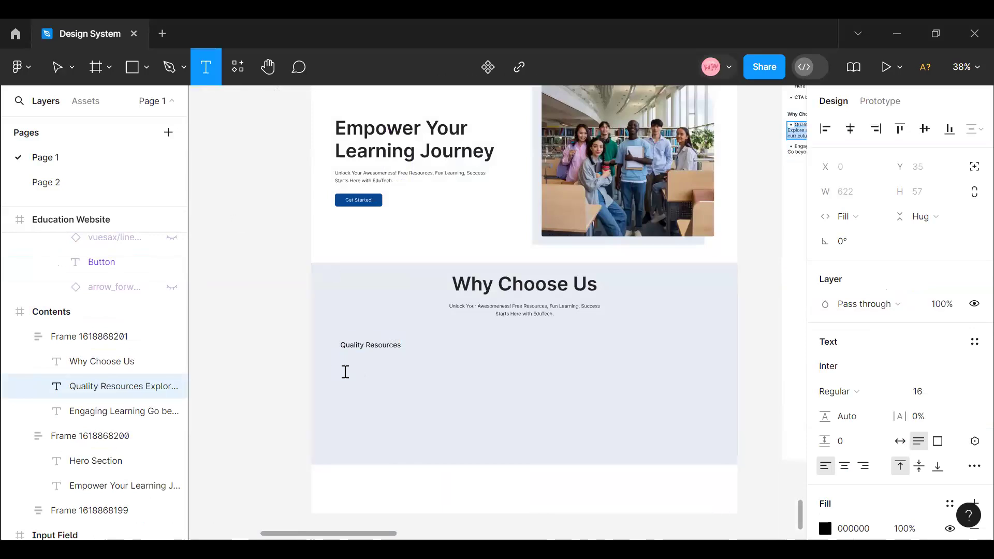
click(346, 372)
key(ctrl+v)
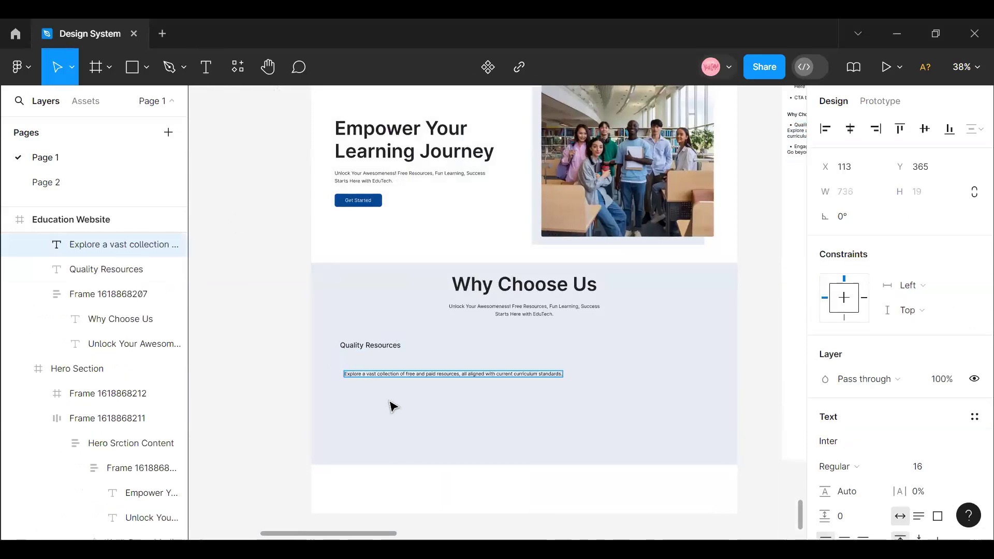
key(Escape)
- Fit the description under "Quality Resources" to a width of about 249 at X 98, Y 326, and set its font size to 18
drag(514, 377, 384, 379)
click(960, 468)
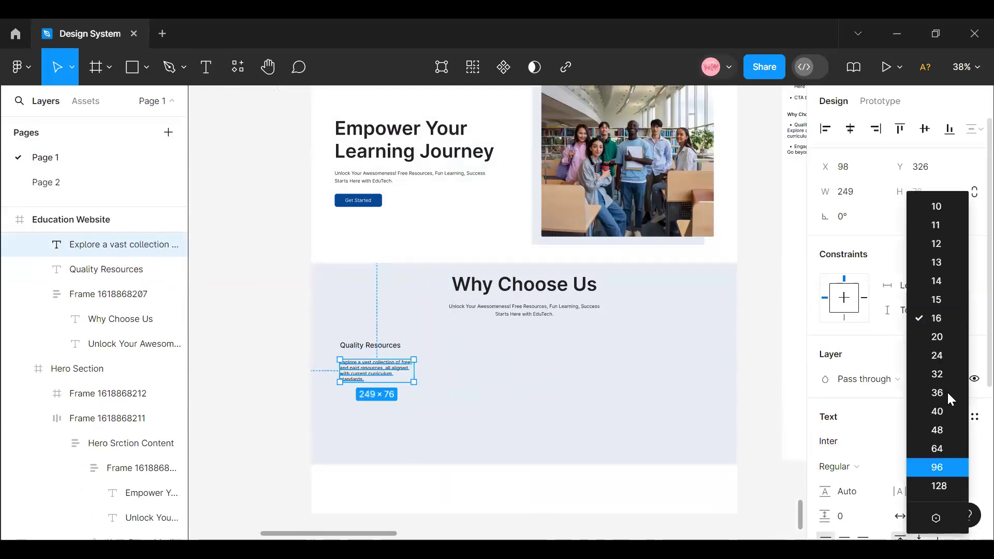
click(942, 338)
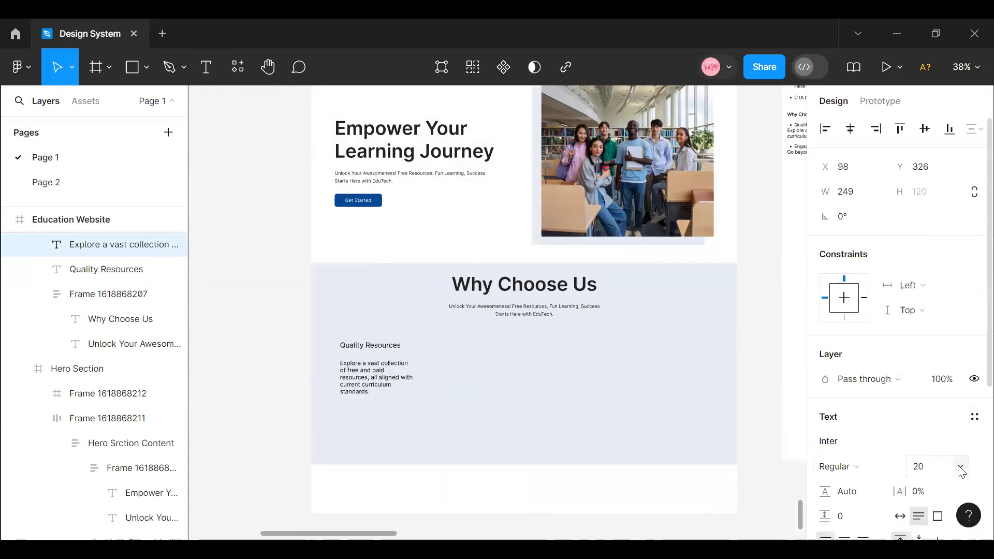
click(961, 470)
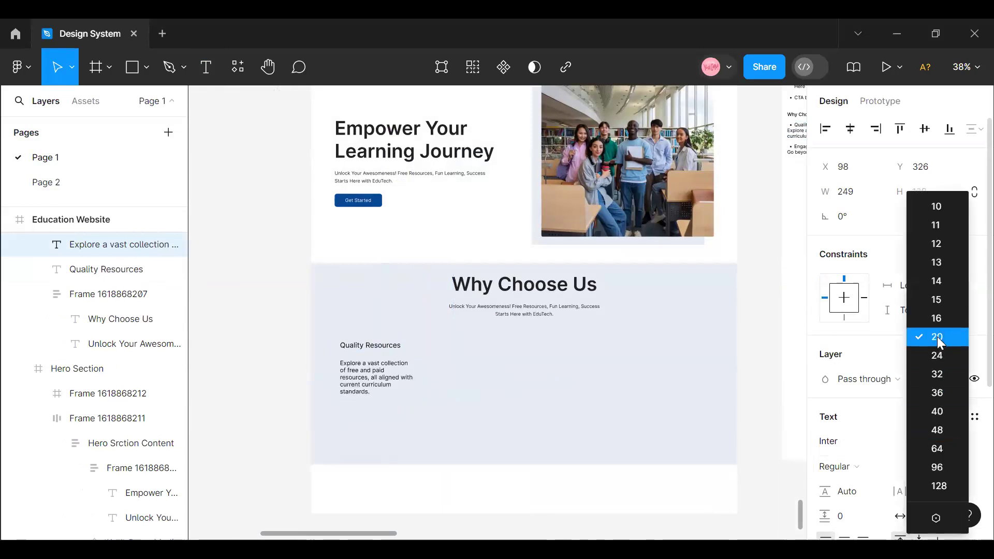
click(970, 460)
click(925, 467)
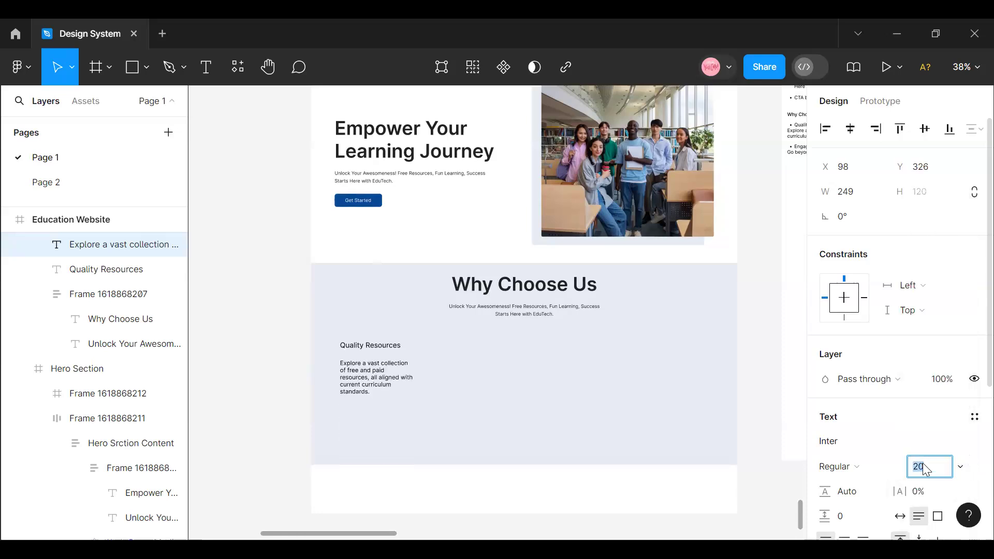
text(18)
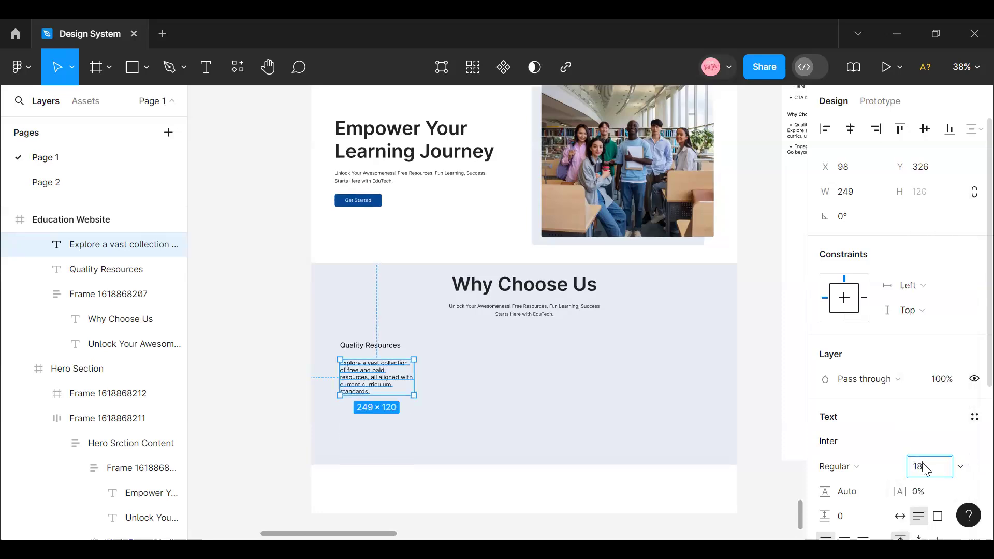
key(Return)
- Set the line height of the description under "Quality Resources" to 160%
click(853, 498)
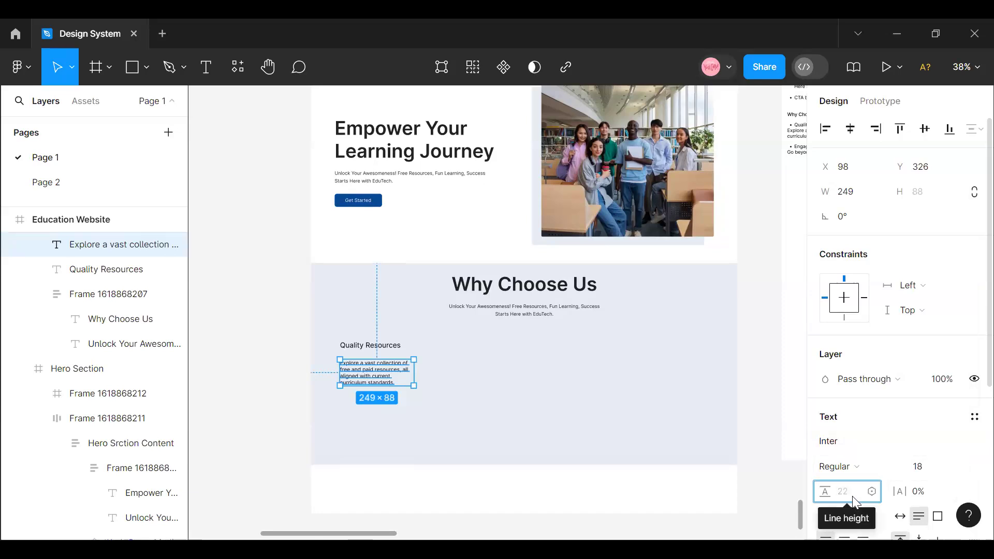
text(160)
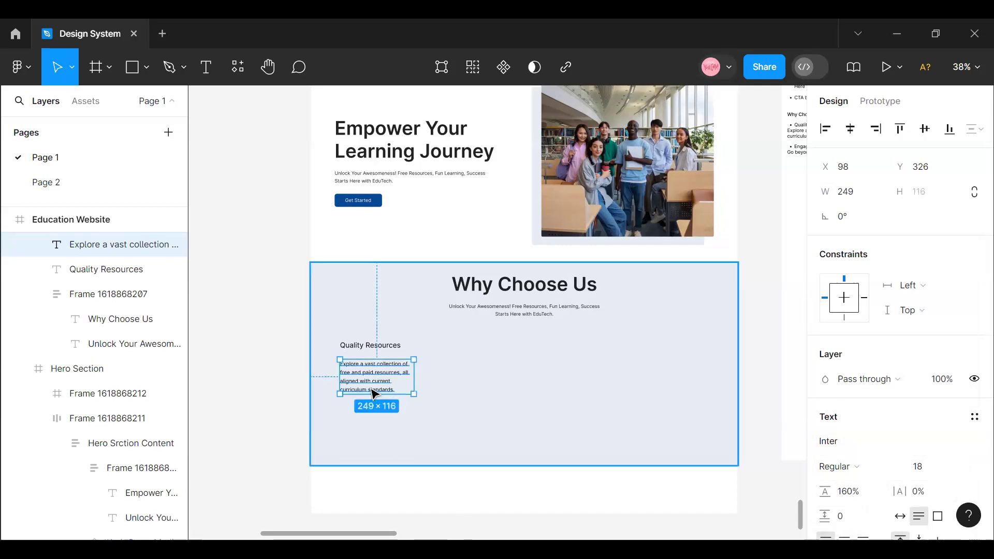
click(368, 424)
click(372, 347)
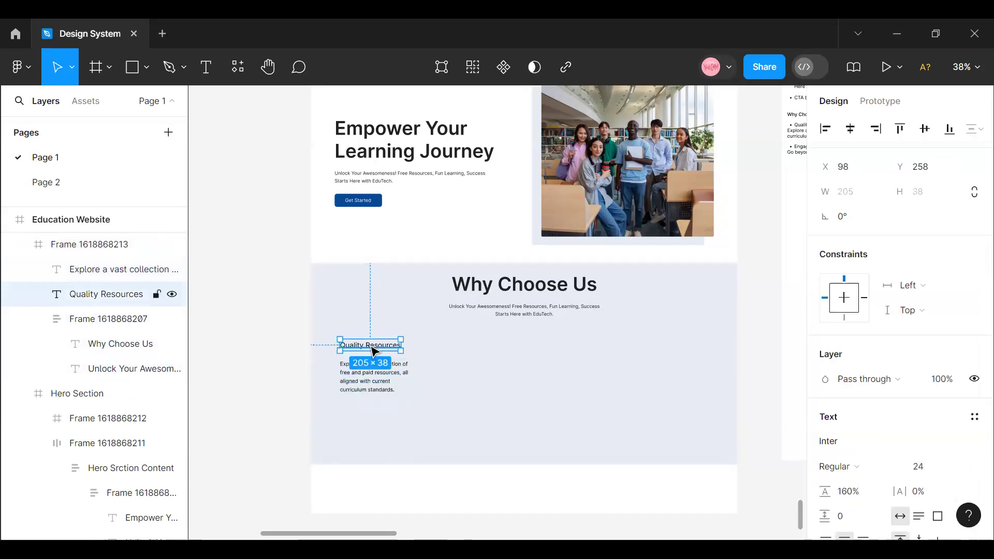
click(370, 354)
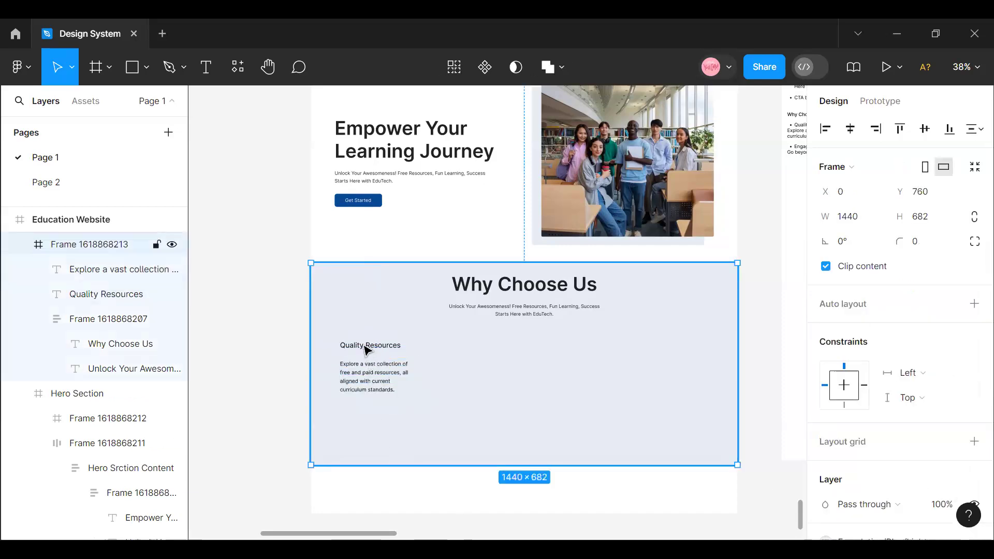
click(366, 350)
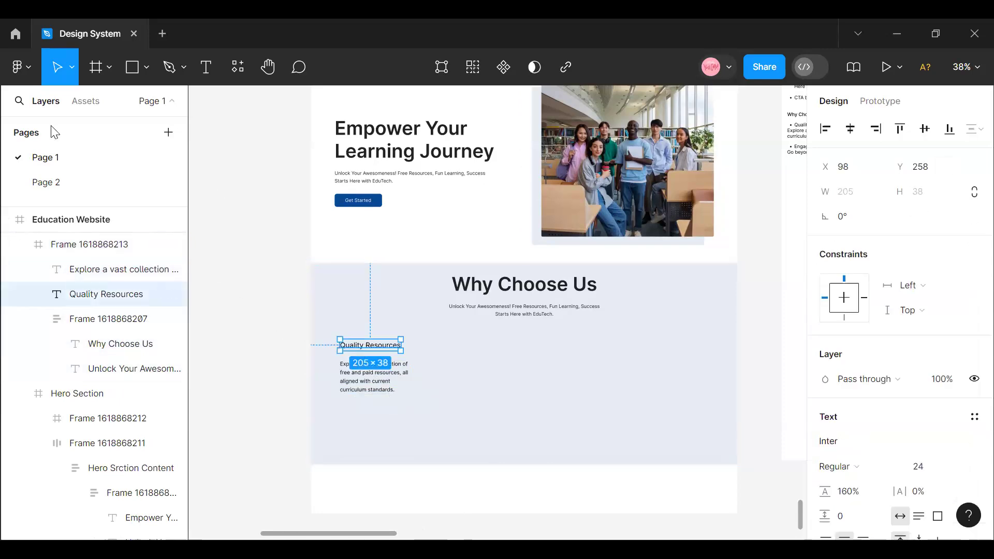
- Search the local components for "Book" and place the open book icon above the "Quality Resources" heading
click(86, 107)
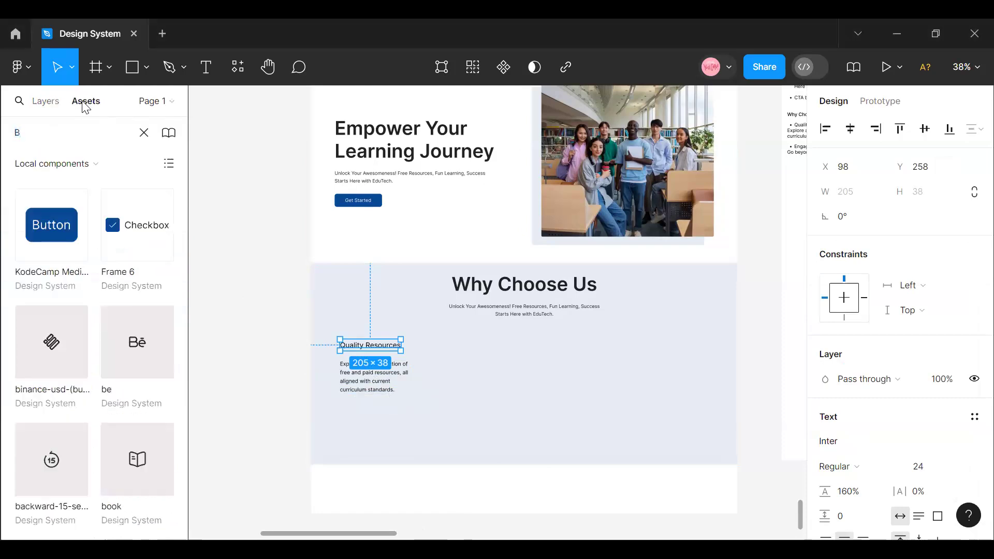
text(ook)
drag(56, 226, 361, 320)
click(362, 321)
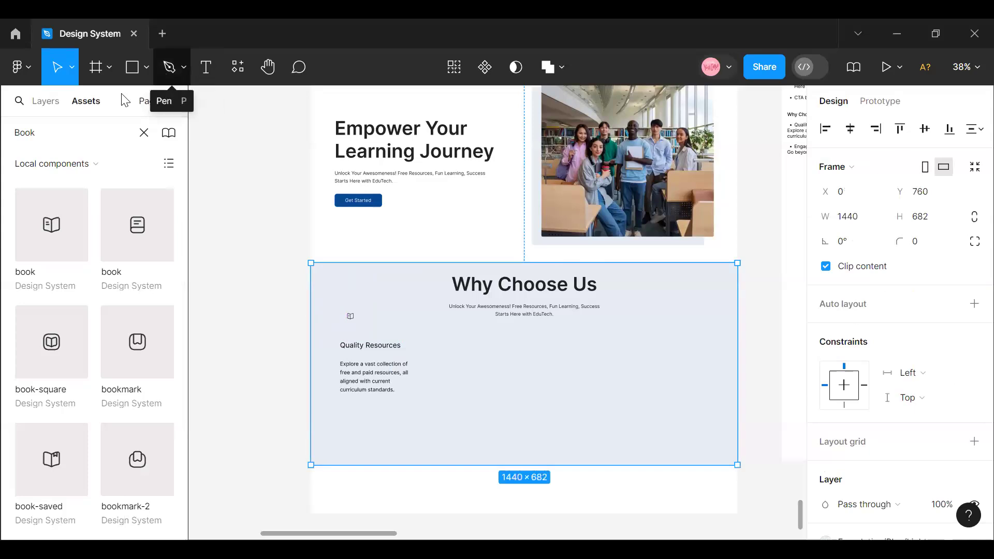
- Add a 62 by 62 frame near the book icon in the light blue section
click(108, 67)
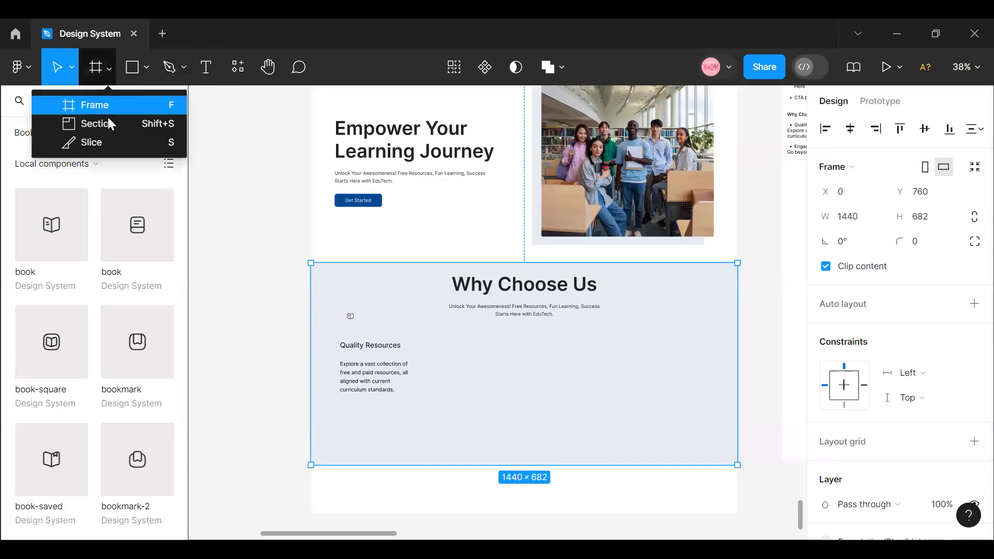
click(106, 109)
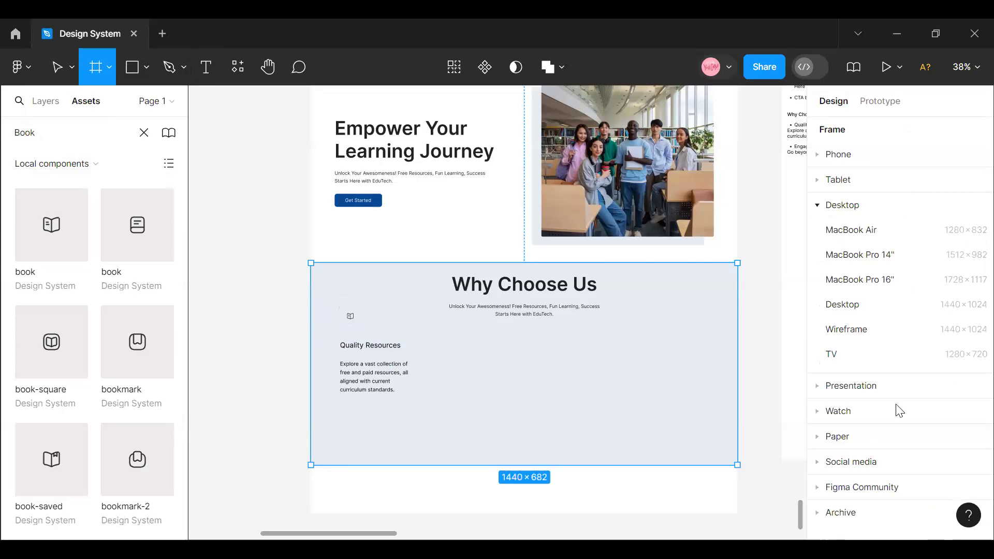
click(342, 303)
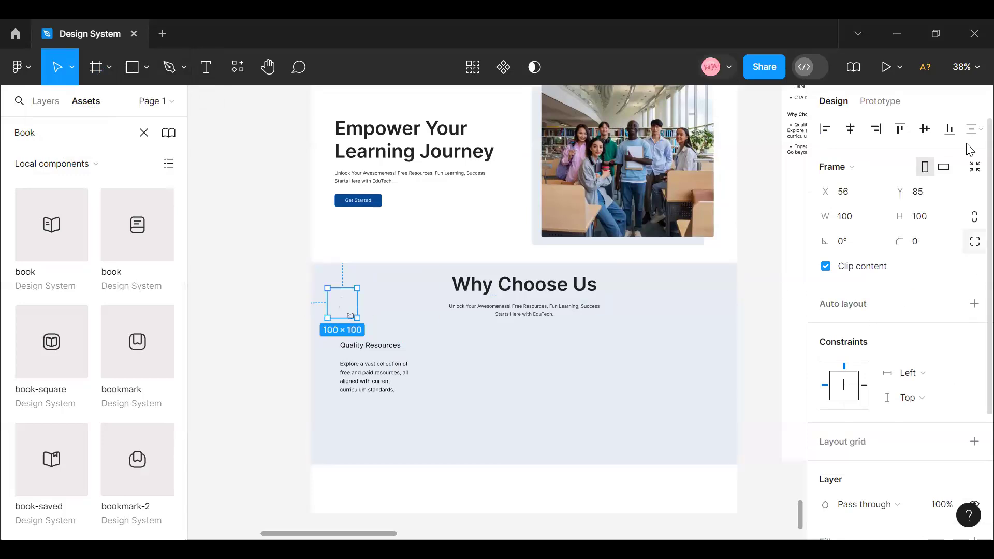
click(853, 220)
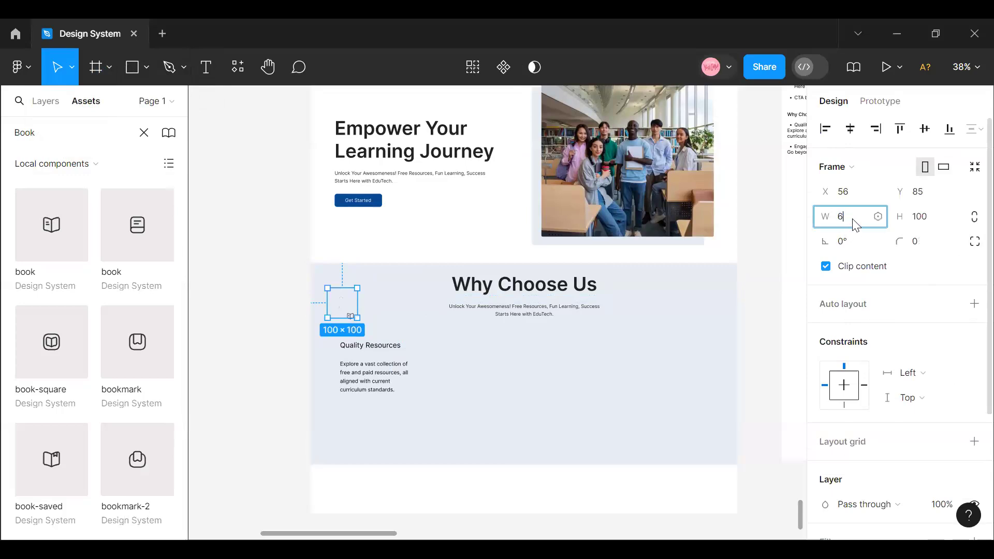
text(62)
click(926, 223)
text(62)
key(Return)
- Set the corner radius of the small frame near the book icon to 62
text(62)
key(Return)
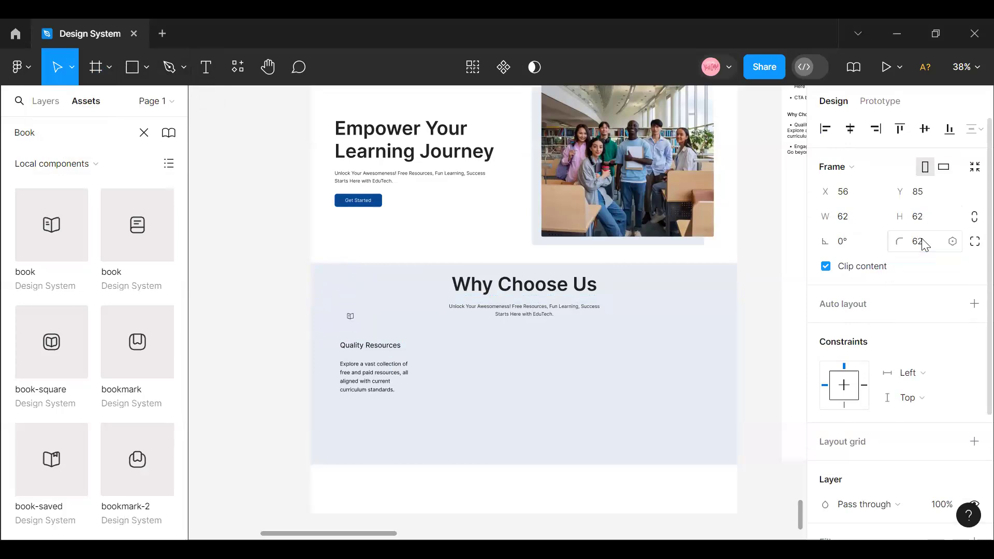
- Fill the small round frame with FFFFFF and centre the book icon inside it above the "Quality Resources" heading
scroll(885, 451, down, 2)
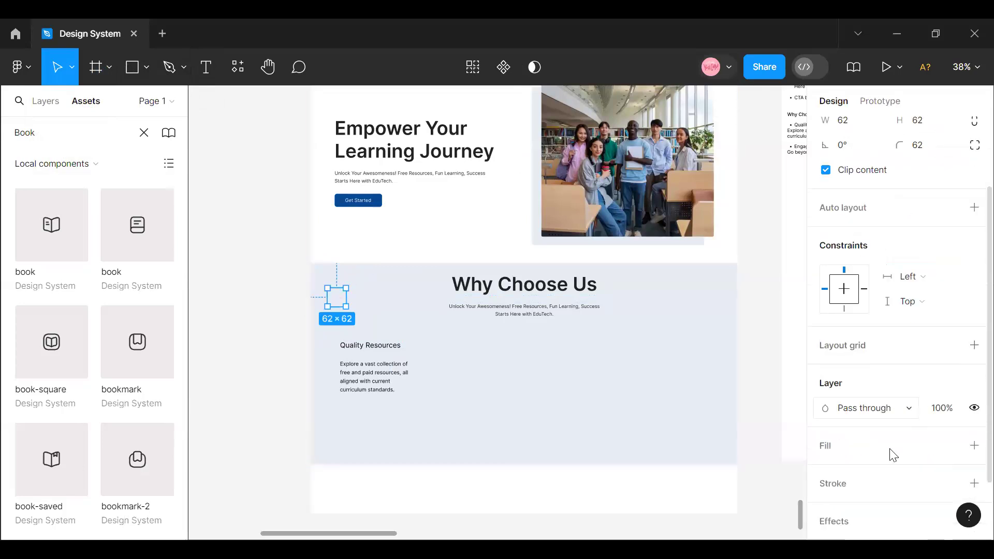
click(842, 447)
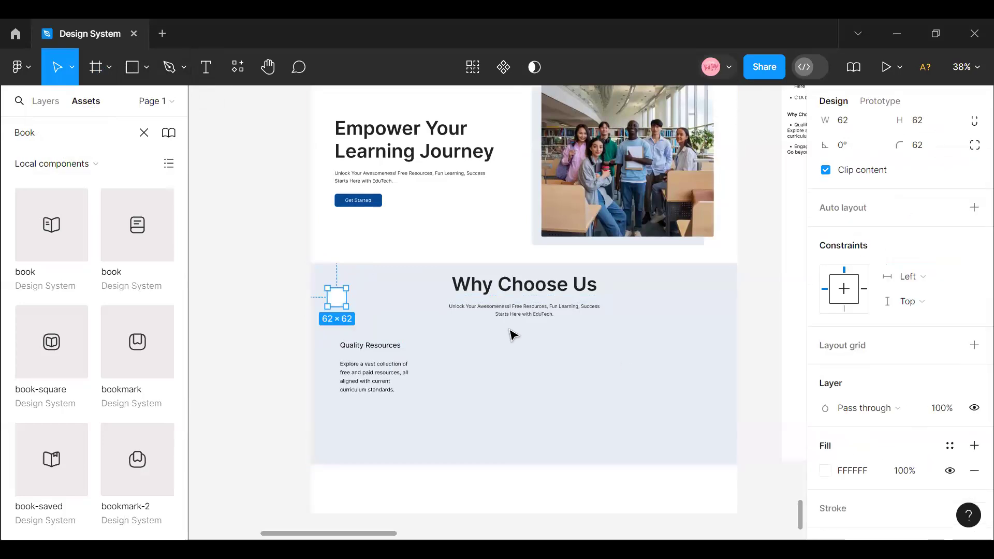
drag(338, 299, 365, 328)
click(295, 317)
click(351, 322)
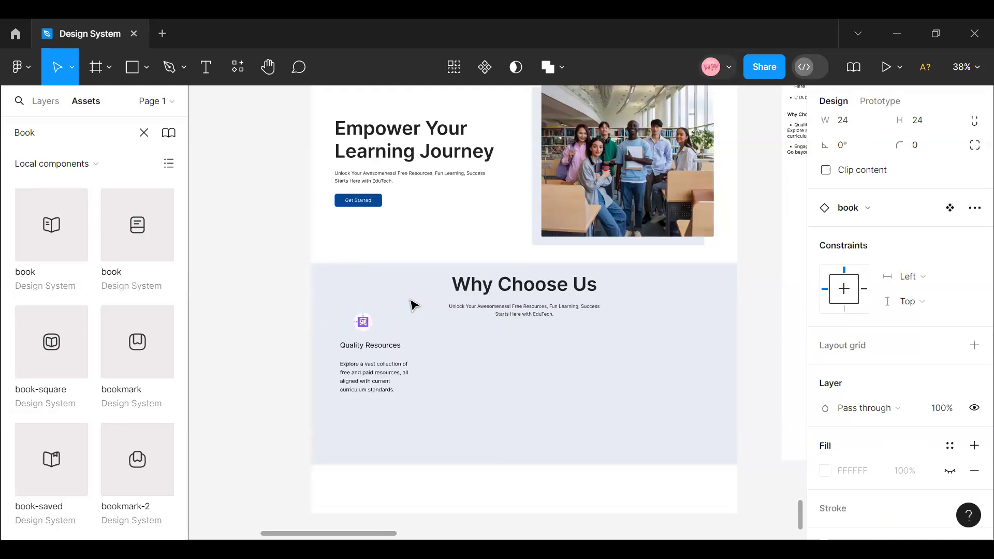
click(850, 130)
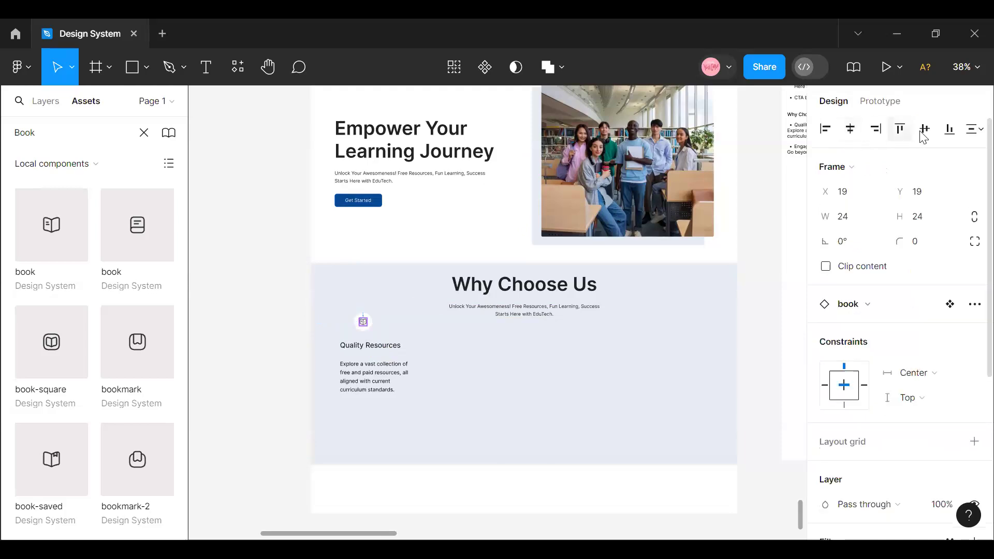
- Place the "Quality Resources" heading beside the white book icon circle, on the same line and to its right
click(375, 381)
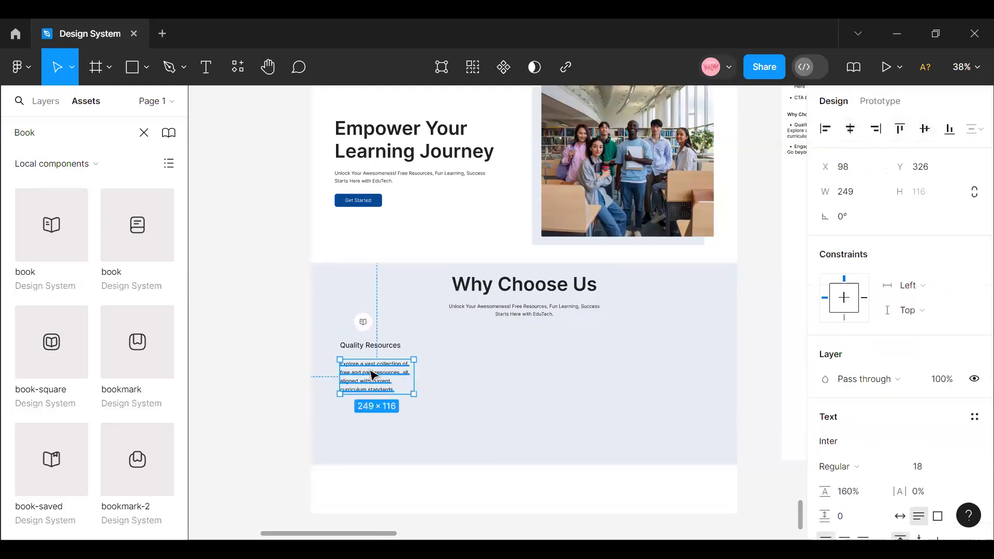
click(371, 323)
click(386, 345)
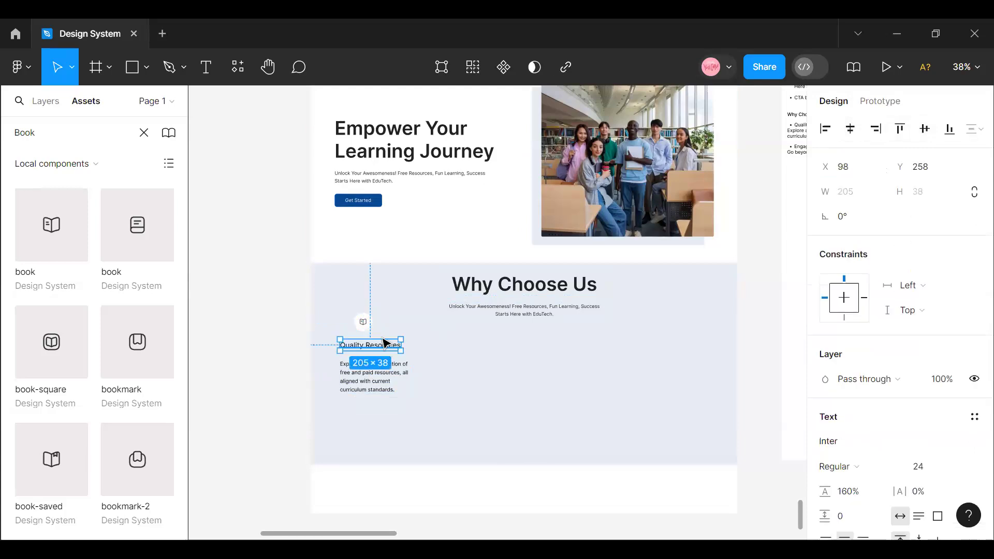
mouse_move(362, 344)
mouse_down()
mouse_move(416, 344)
mouse_move(364, 347)
mouse_move(373, 351)
mouse_up()
click(365, 329)
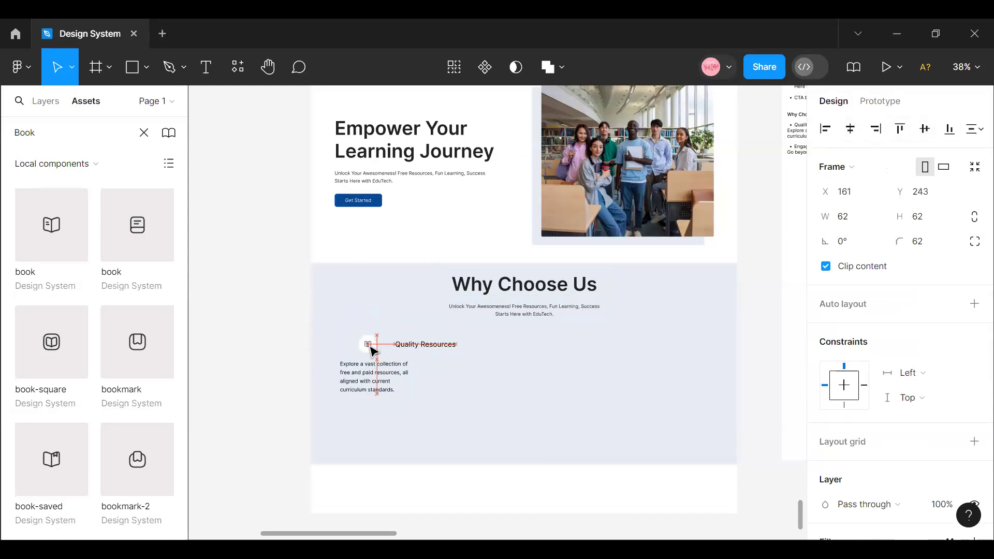
- Set the font weight of the "Quality Resources" heading to Semi Bold
click(446, 350)
click(896, 468)
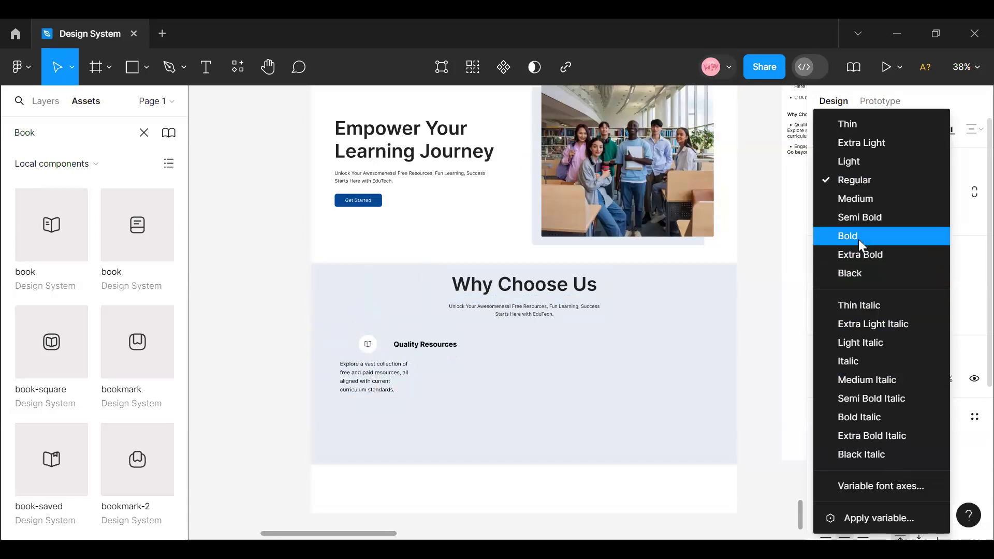
click(861, 217)
- Apply the Black colour style to the "Quality Resources" heading text
scroll(875, 463, down, 5)
click(948, 344)
scroll(711, 406, down, 8)
scroll(691, 409, up, 8)
scroll(691, 425, down, 4)
click(681, 327)
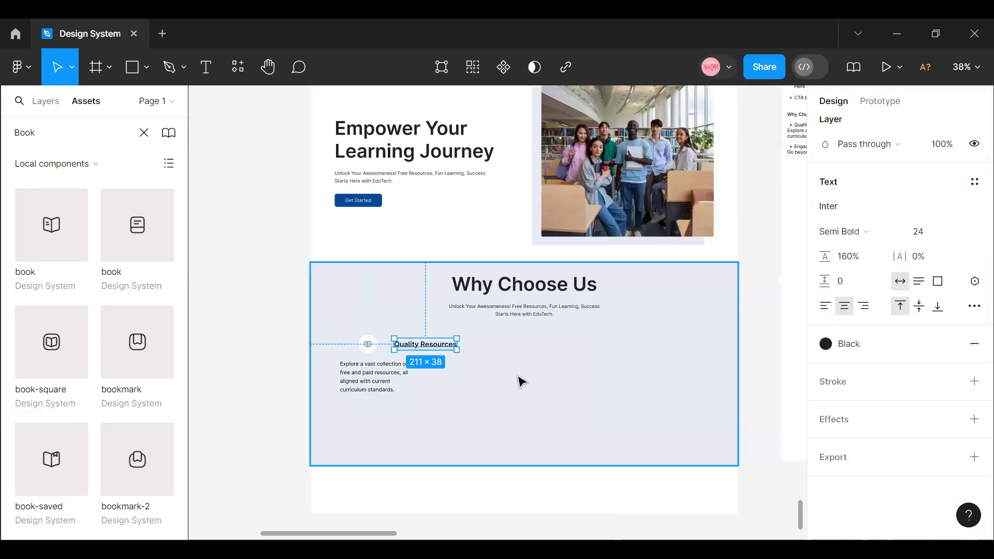
- Recolour the book icon inside the white circle with the Foundation /Blue/Normal colour style
click(487, 368)
click(369, 352)
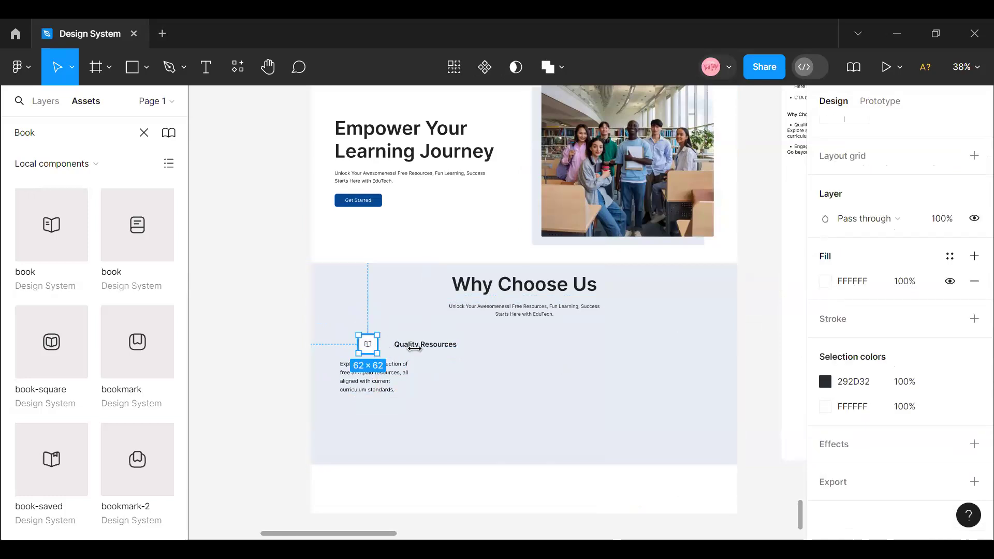
click(420, 345)
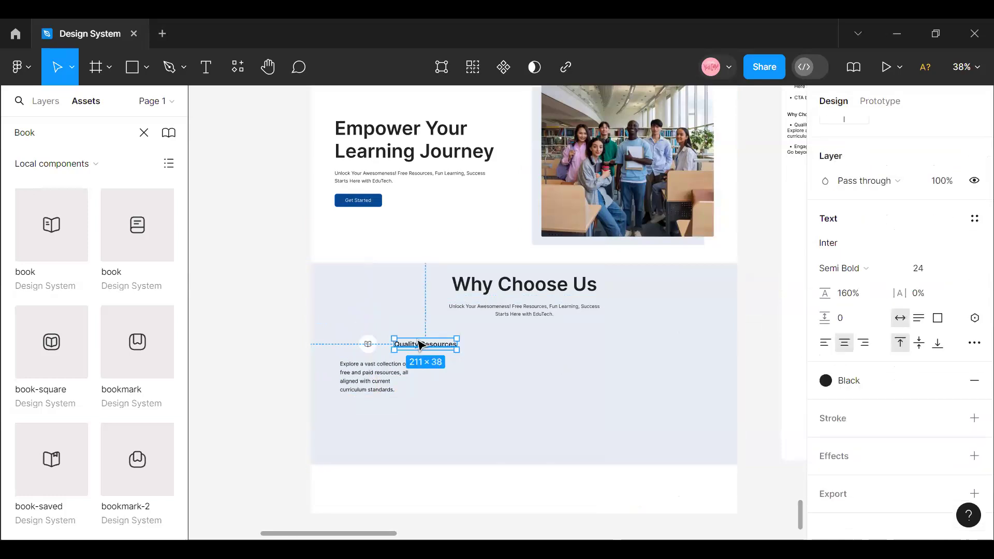
click(368, 344)
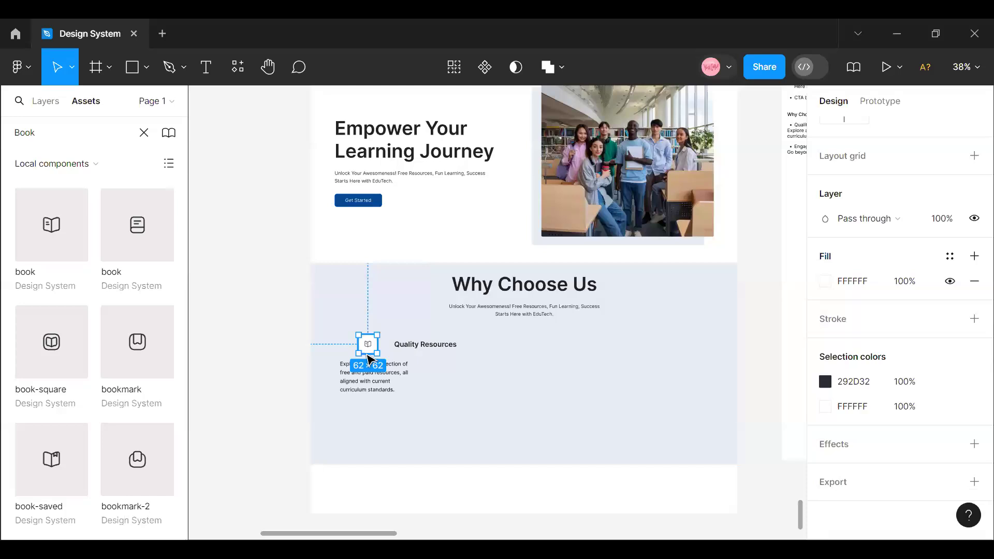
click(411, 345)
click(368, 351)
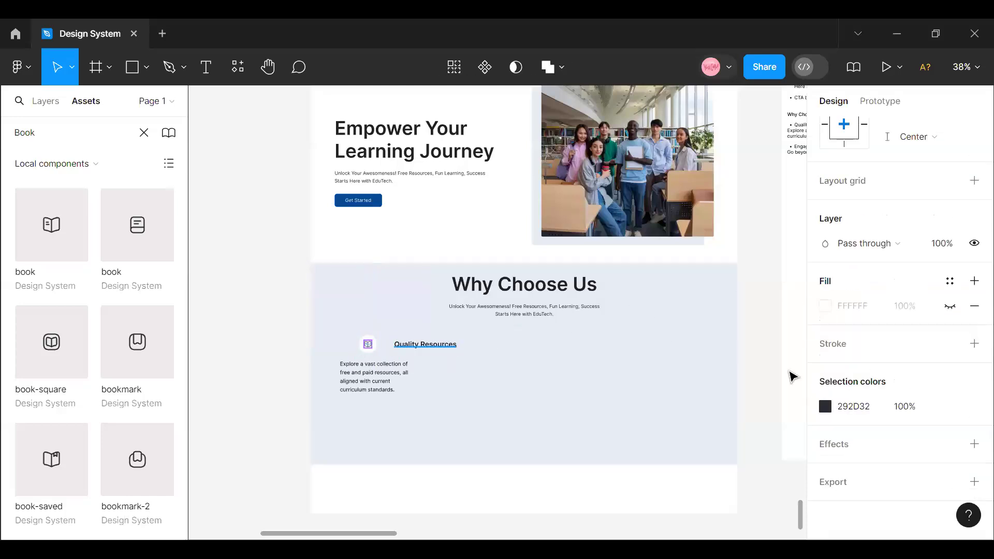
click(826, 407)
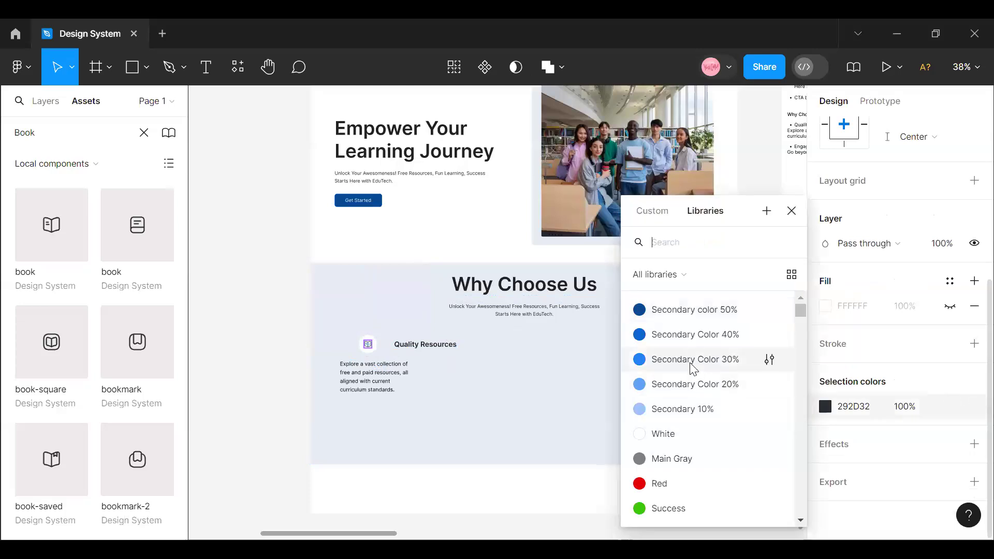
scroll(699, 393, down, 5)
click(692, 374)
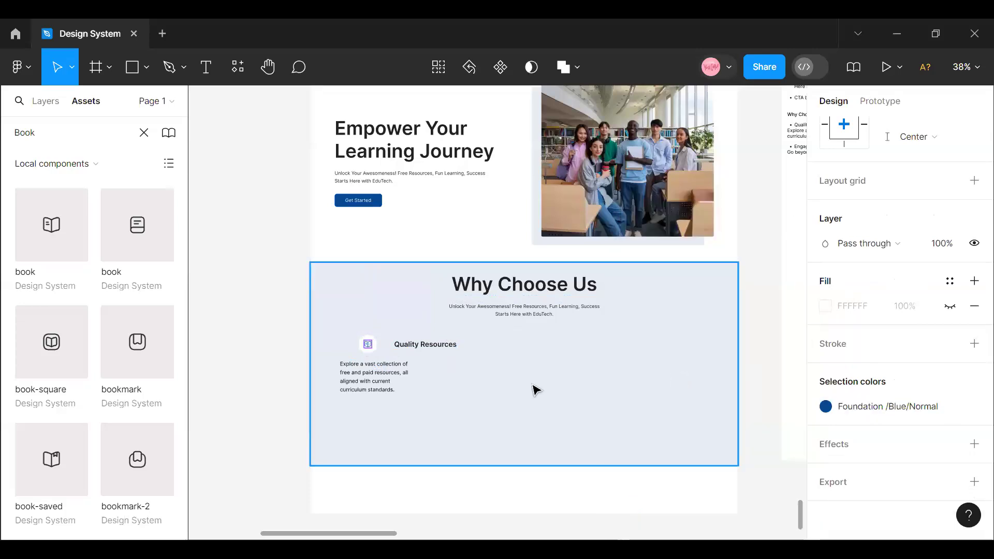
- Combine the book icon circle and the "Quality Resources" heading in a horizontal auto layout with 16 spacing
click(378, 357)
double_click(368, 348)
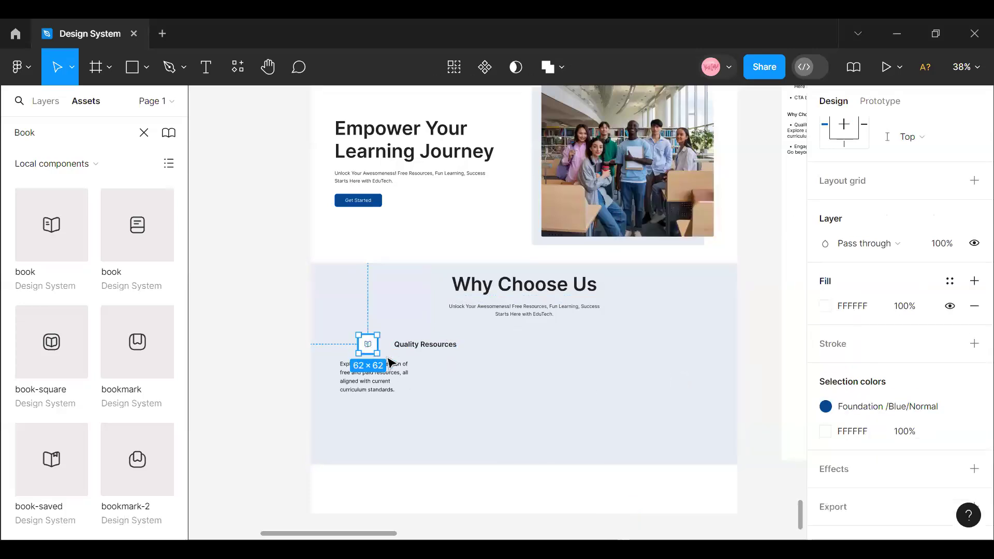
click(425, 352)
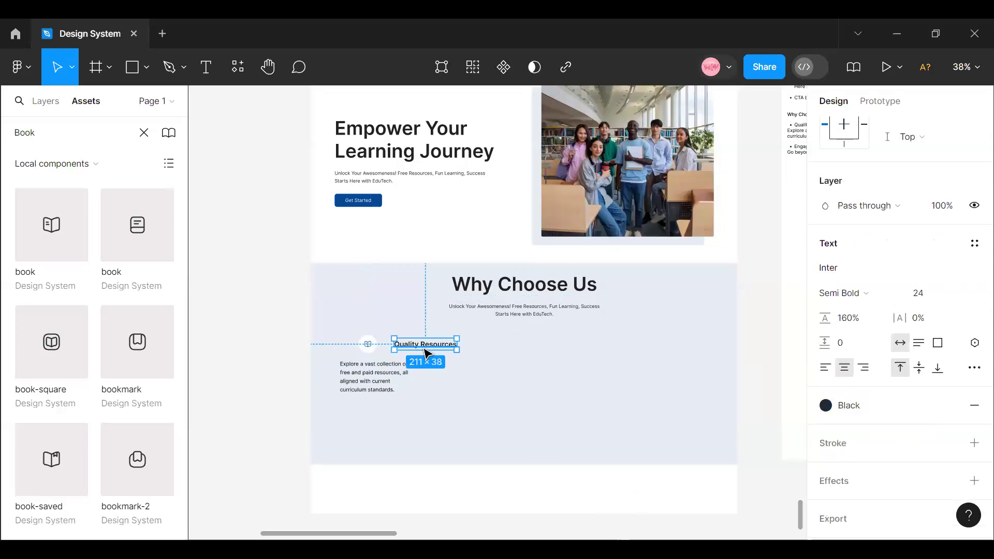
shift+click(370, 352)
key(shift+a)
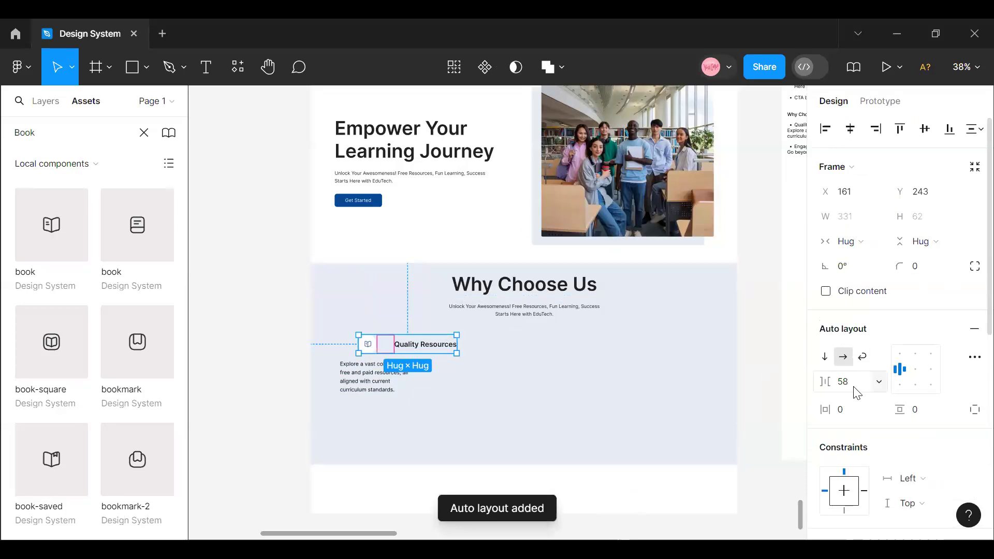
click(844, 382)
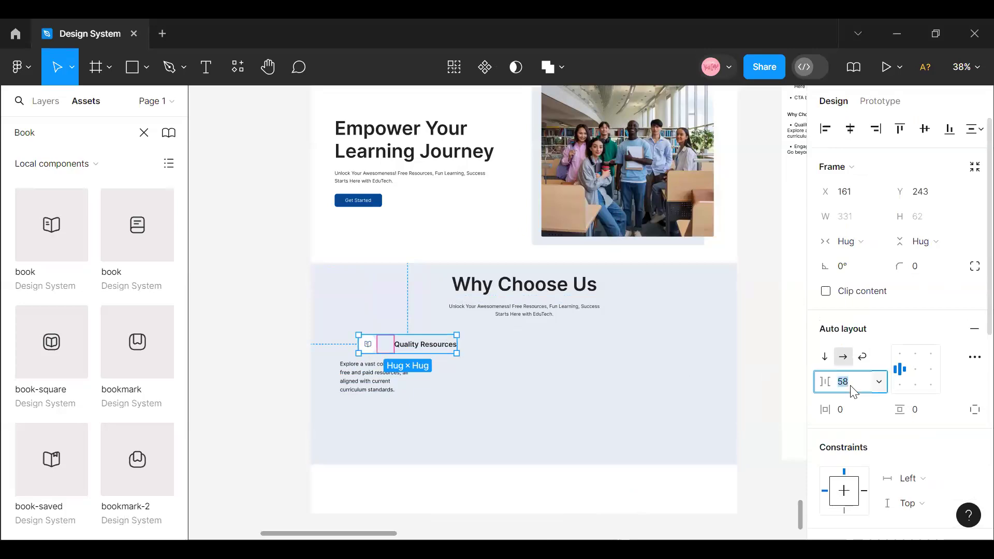
key(Return)
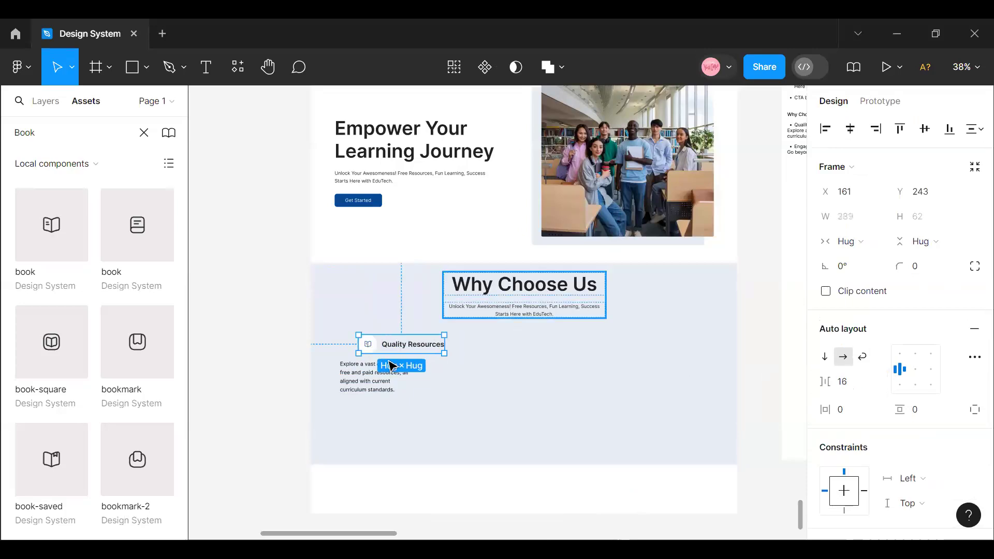
- Move the description text below the icon-and-heading row, to about X 180, Y 341
click(377, 380)
drag(377, 381, 403, 387)
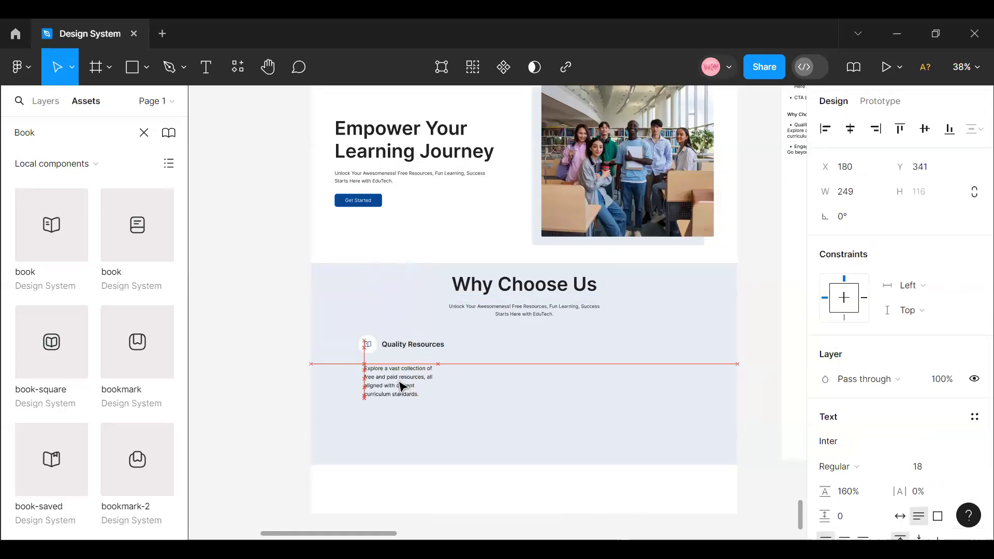
click(433, 417)
drag(367, 344, 348, 291)
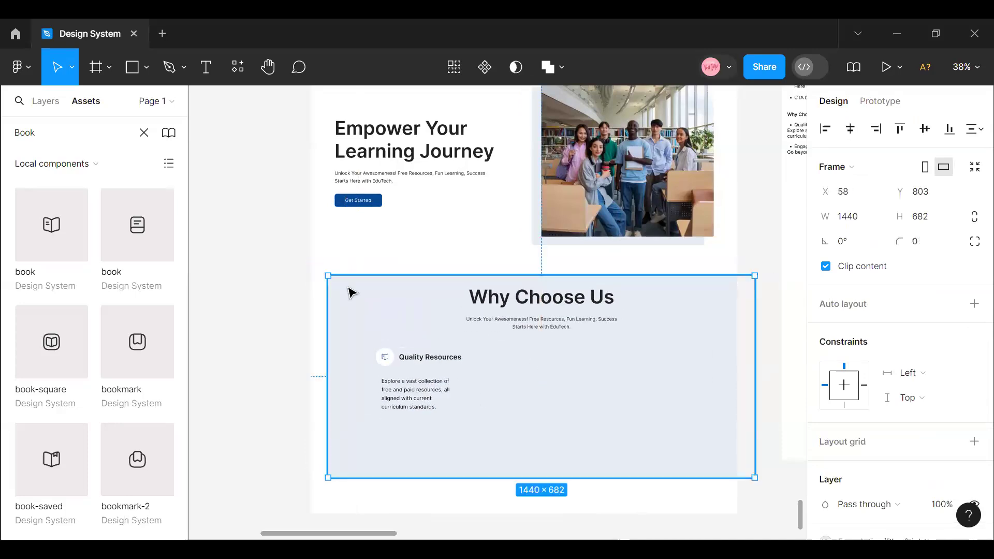
key(ctrl+z)
key(ctrl+z)
- Wrap the "Quality Resources" row and its description in a vertical auto layout with centred alignment
click(372, 347)
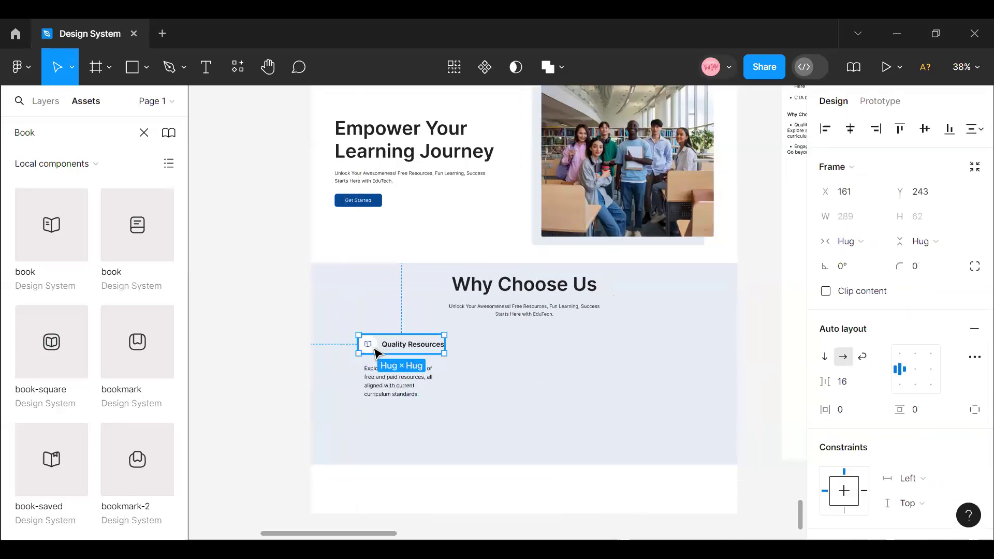
shift+click(403, 395)
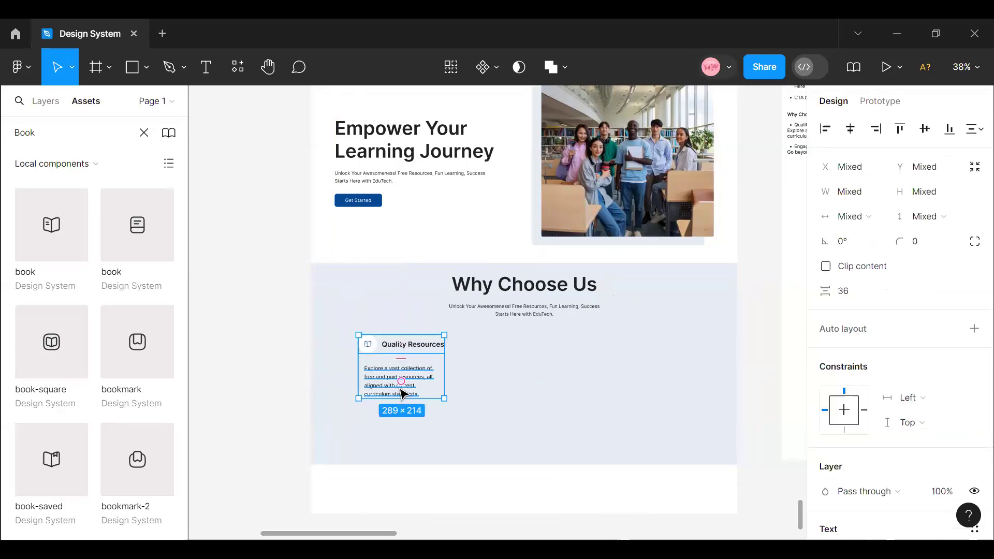
key(shift+a)
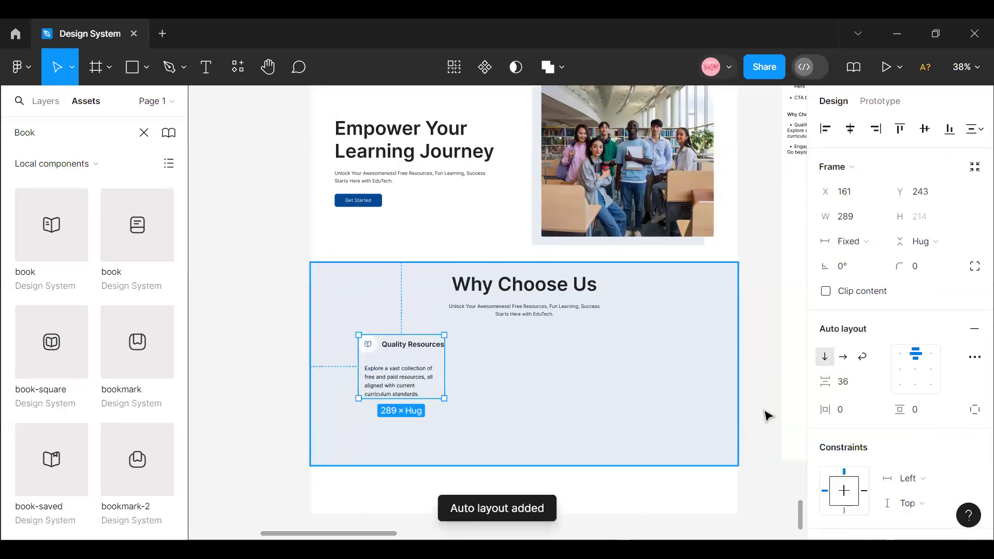
click(915, 374)
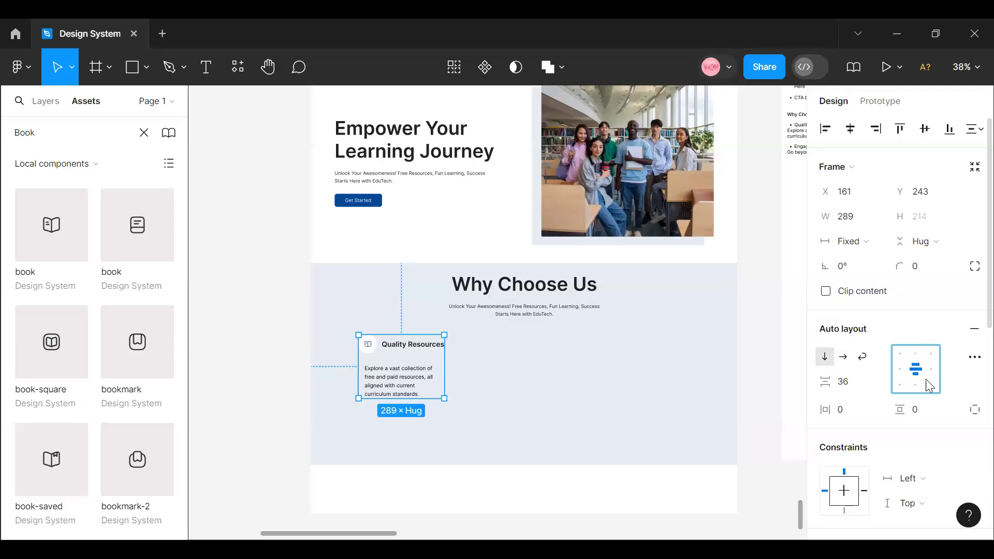
- Centre-align the text of the description under "Quality Resources"
click(406, 391)
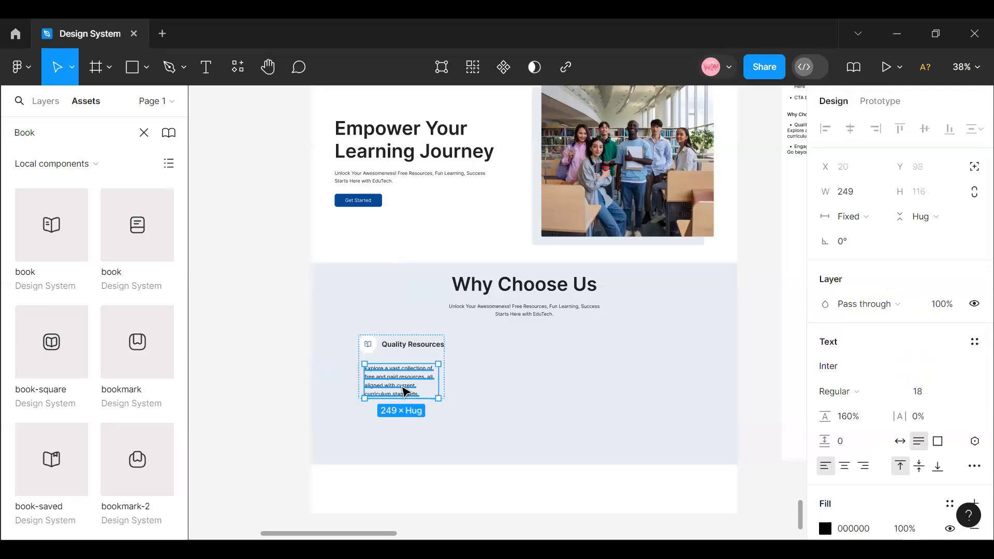
click(843, 467)
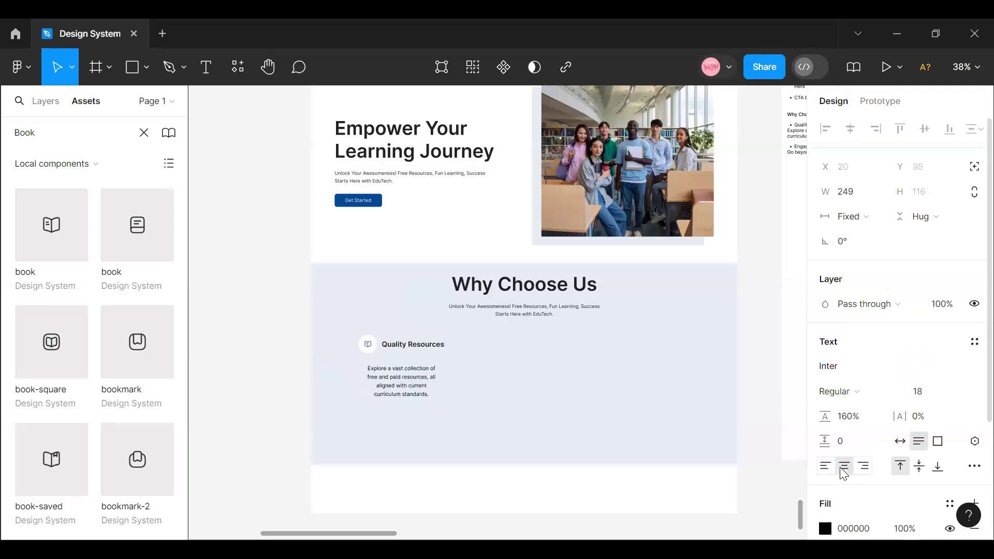
click(510, 386)
- Resize the white circle frame around the book icon to 54 by 54
click(428, 369)
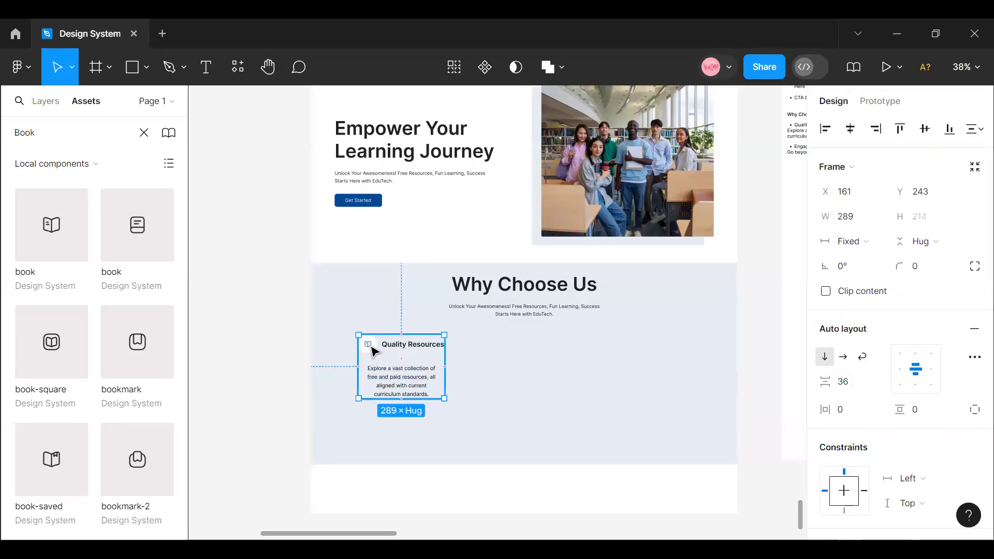
click(372, 351)
click(859, 223)
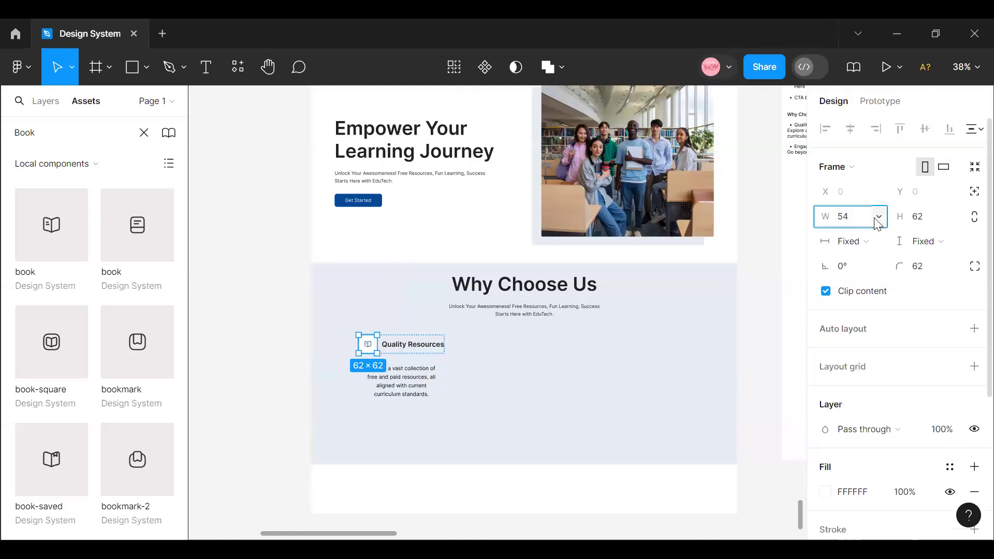
key(Return)
click(932, 220)
key(Return)
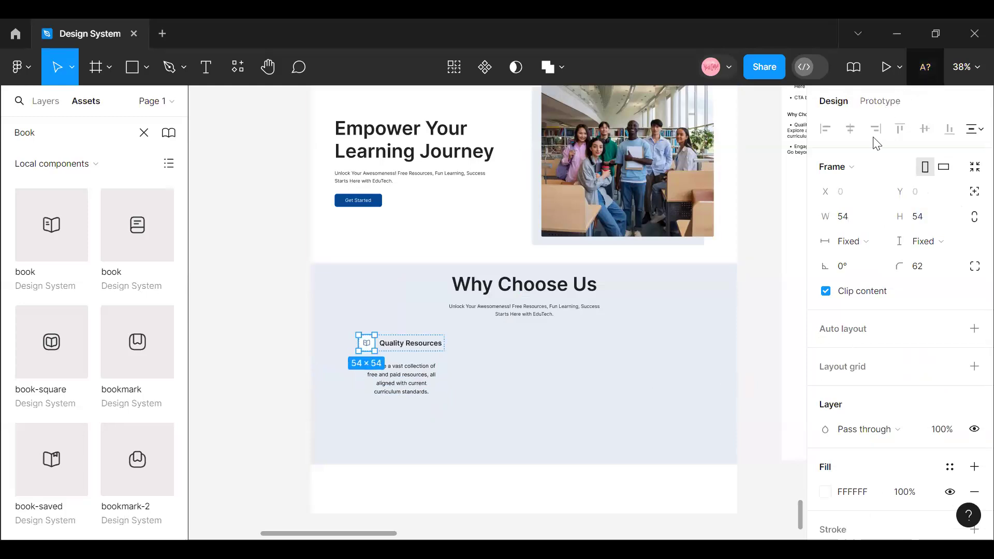
- Set the vertical spacing between the "Quality Resources" row and its description to 32 in the feature item's auto layout
scroll(544, 388, up, 2)
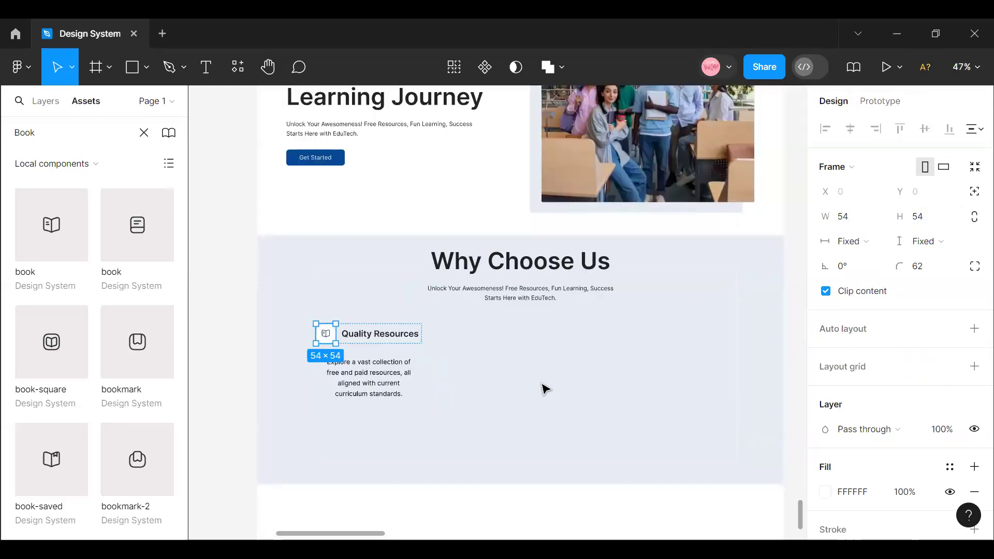
scroll(544, 388, up, 1)
click(337, 336)
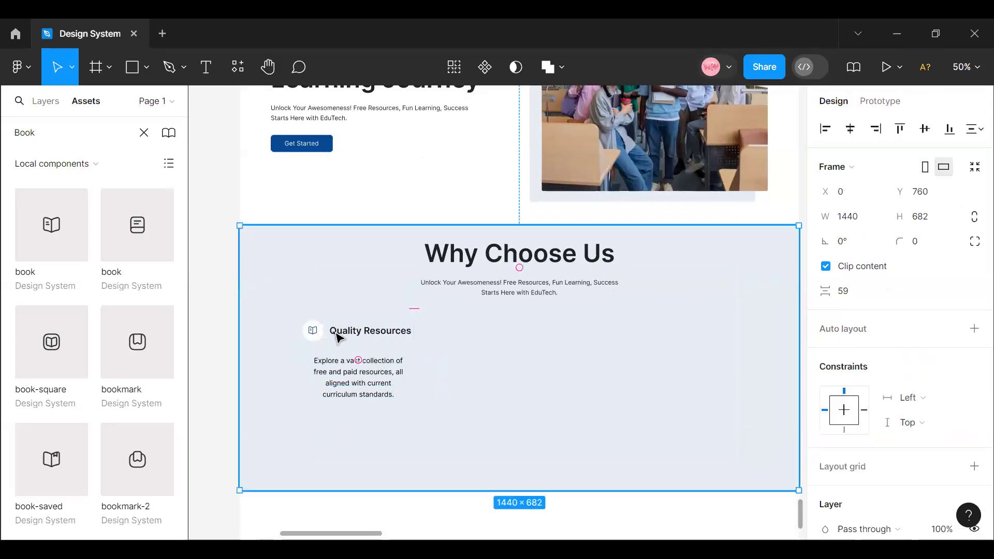
click(337, 336)
key(shift+a)
click(853, 383)
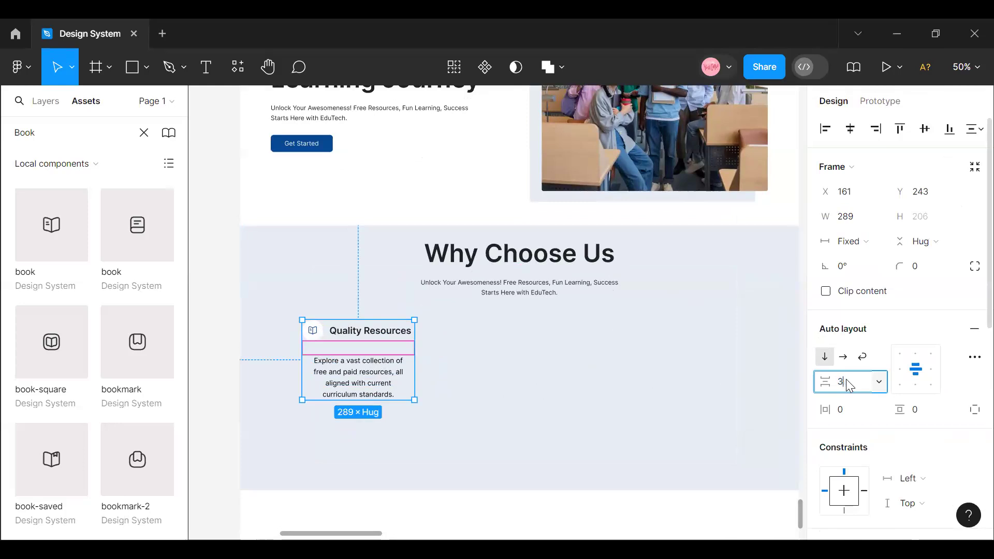
key(Return)
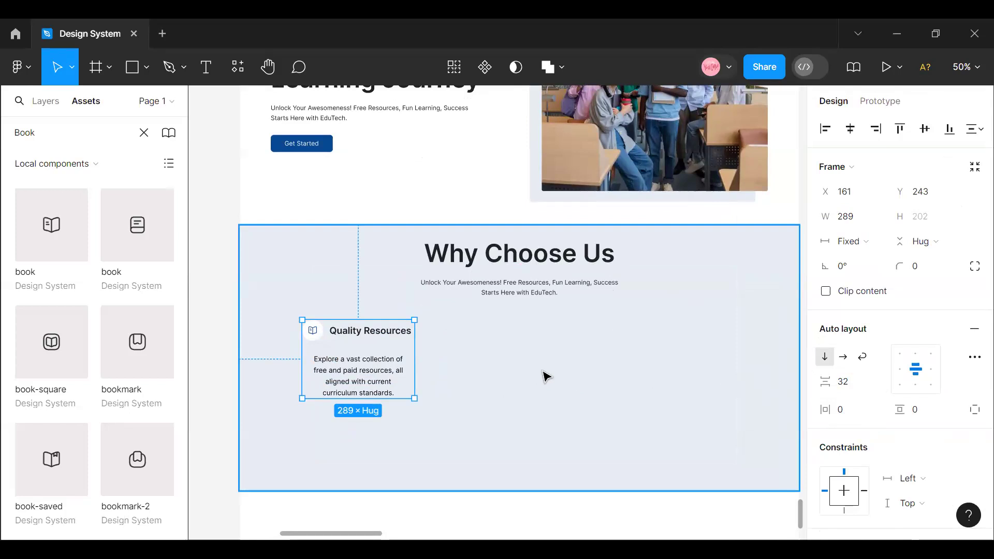
- Set the feature item's vertical and horizontal padding to 32
click(925, 417)
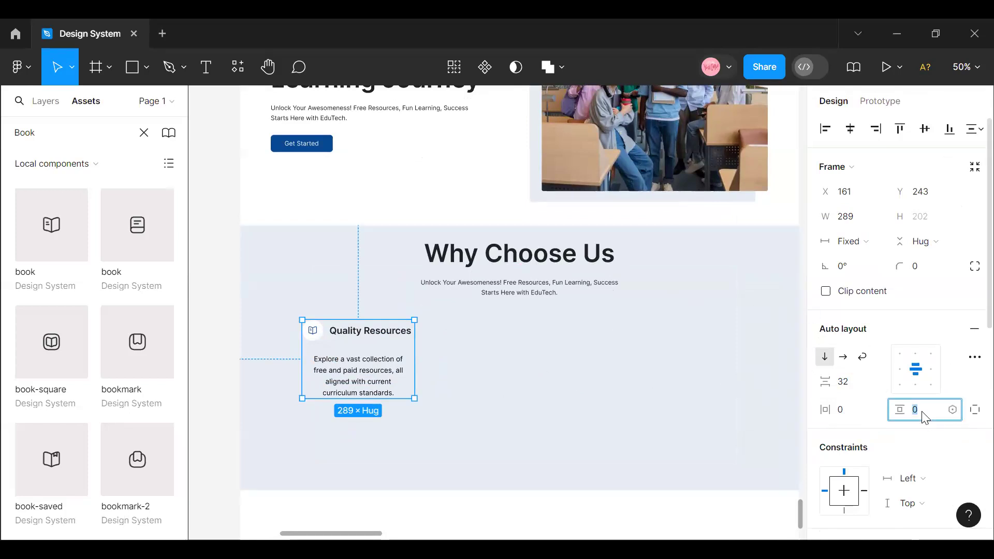
text(32)
click(853, 415)
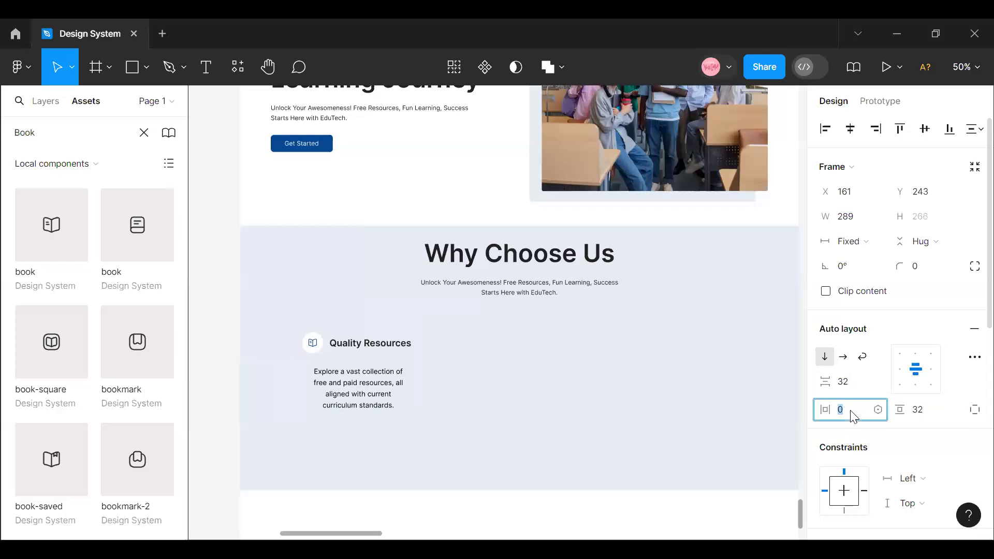
text(32)
key(Return)
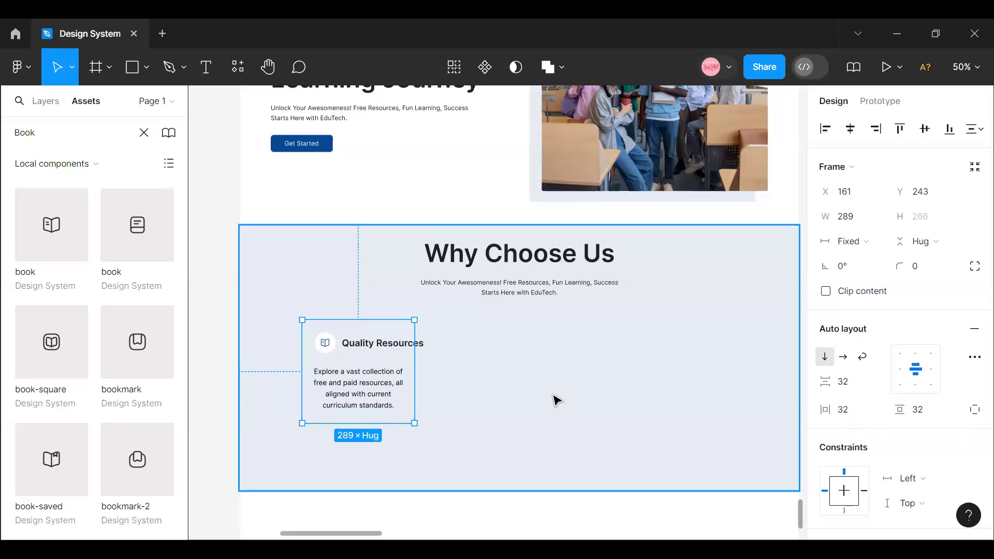
- Set the width of the "Quality Resources" icon-and-title row to hug its contents
click(395, 344)
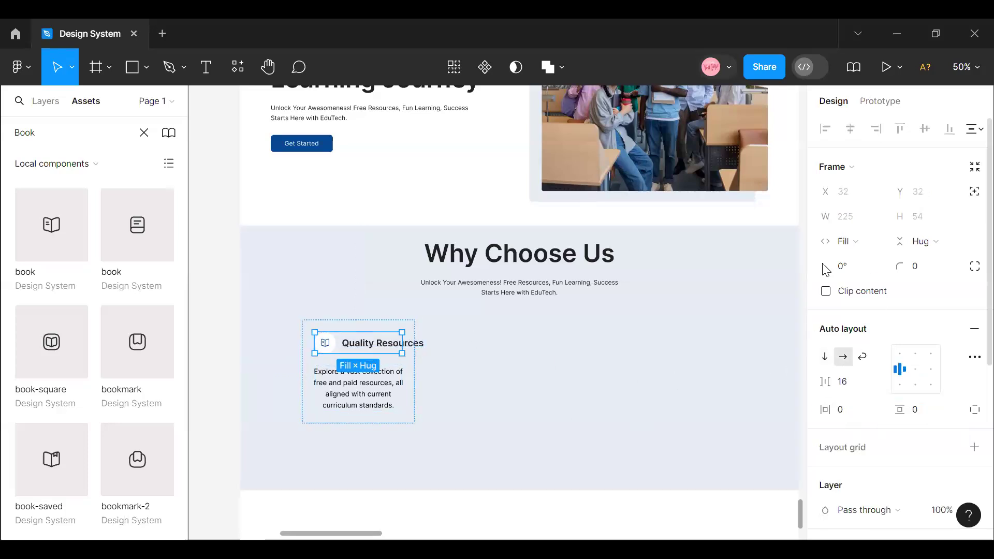
click(876, 242)
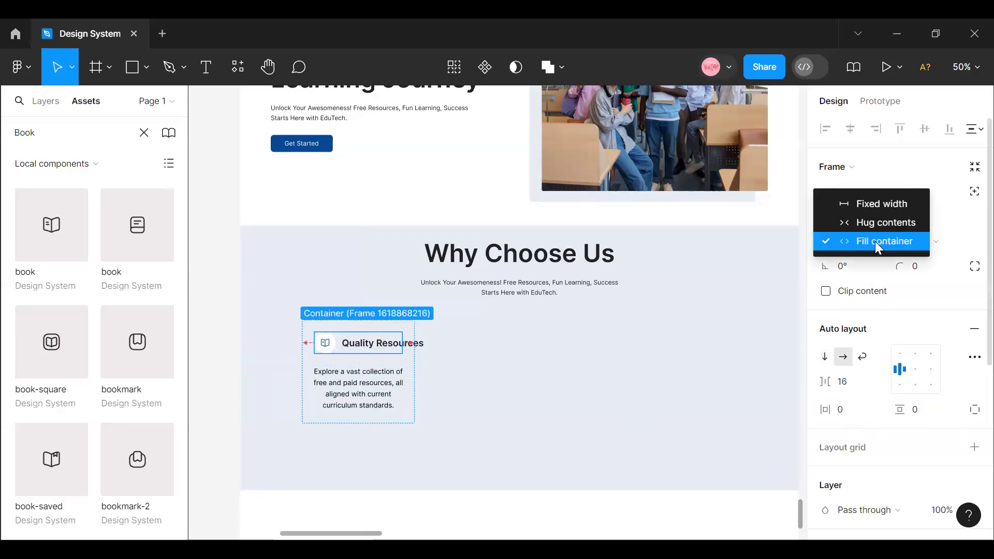
click(885, 222)
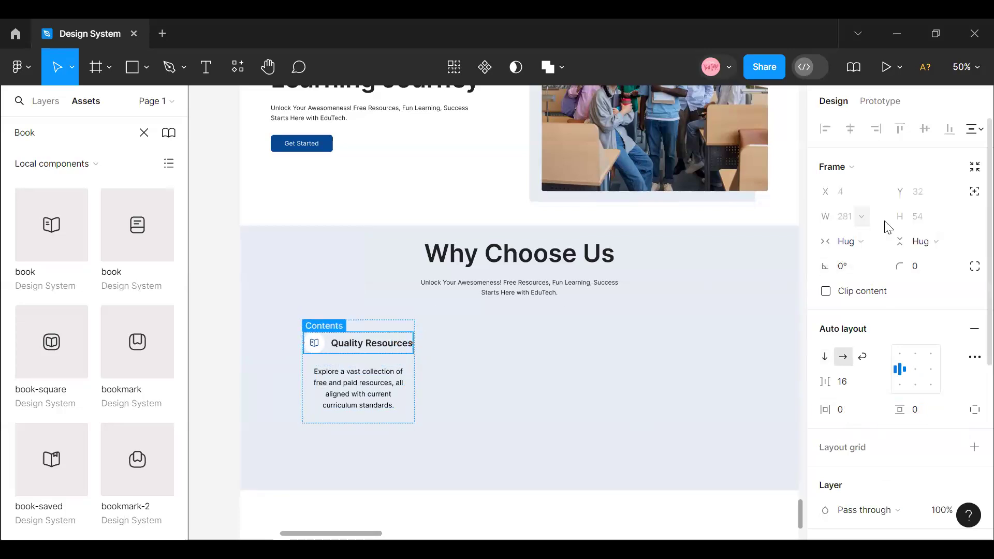
click(384, 324)
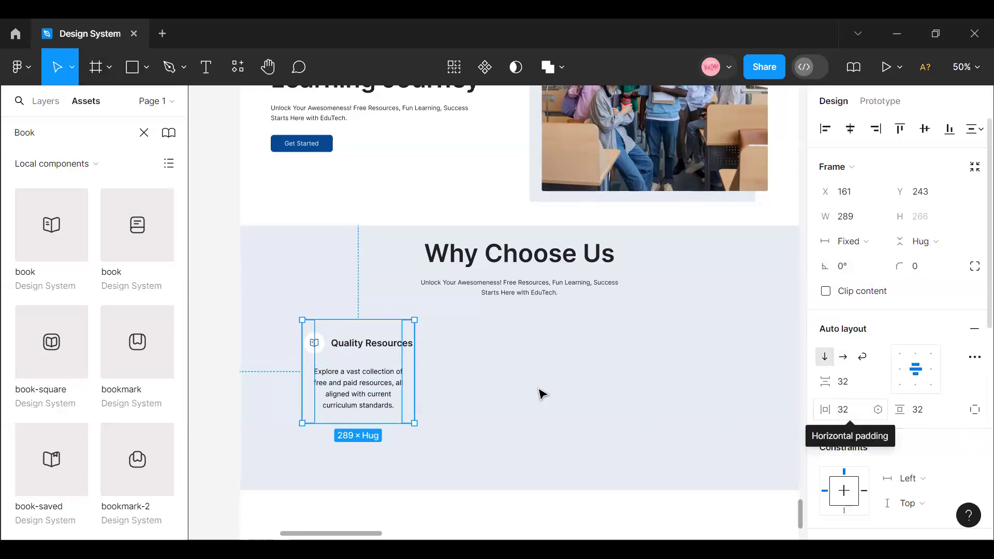
- Remove the auto layout from the "Quality Resources" feature item and ungroup its frame
click(348, 350)
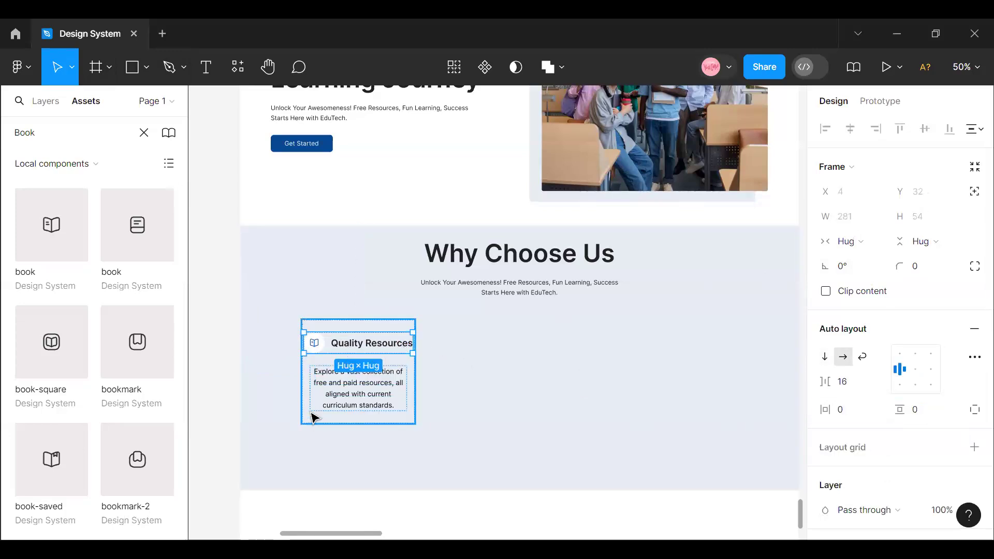
click(434, 361)
click(378, 349)
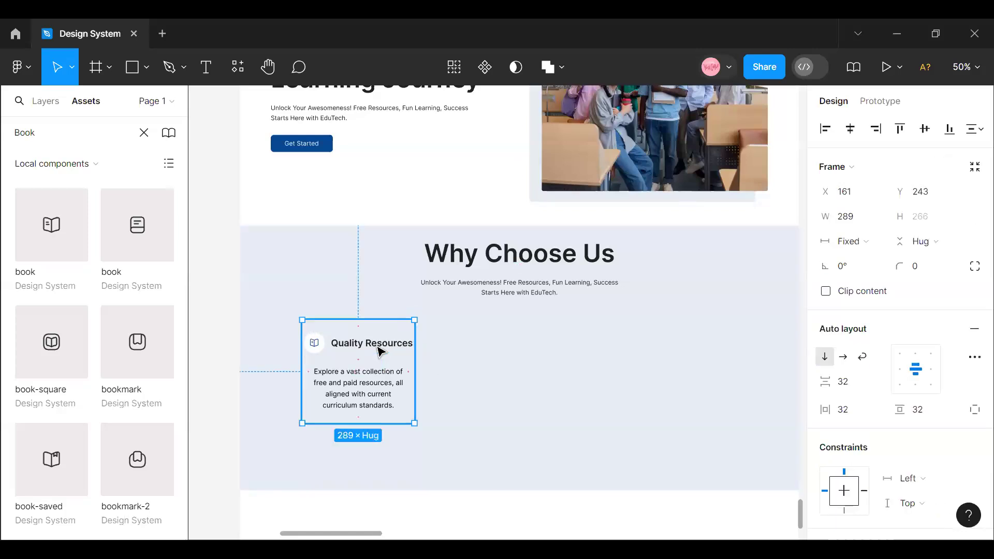
right_click(365, 357)
click(411, 390)
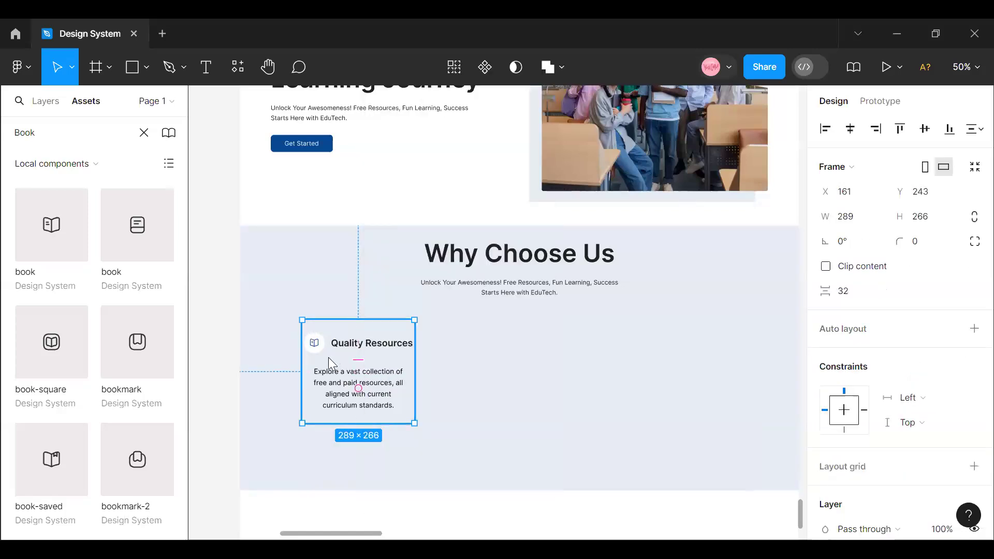
right_click(328, 357)
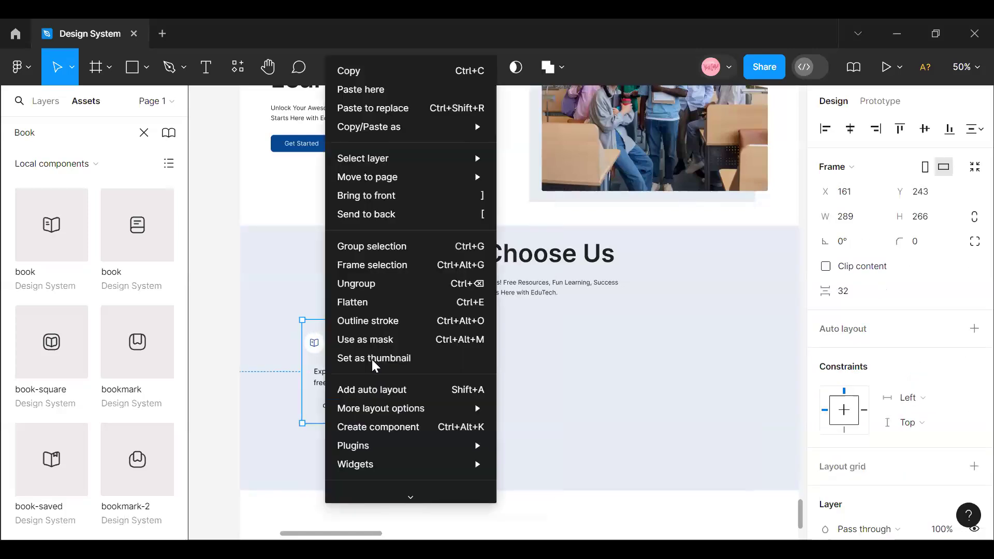
click(368, 287)
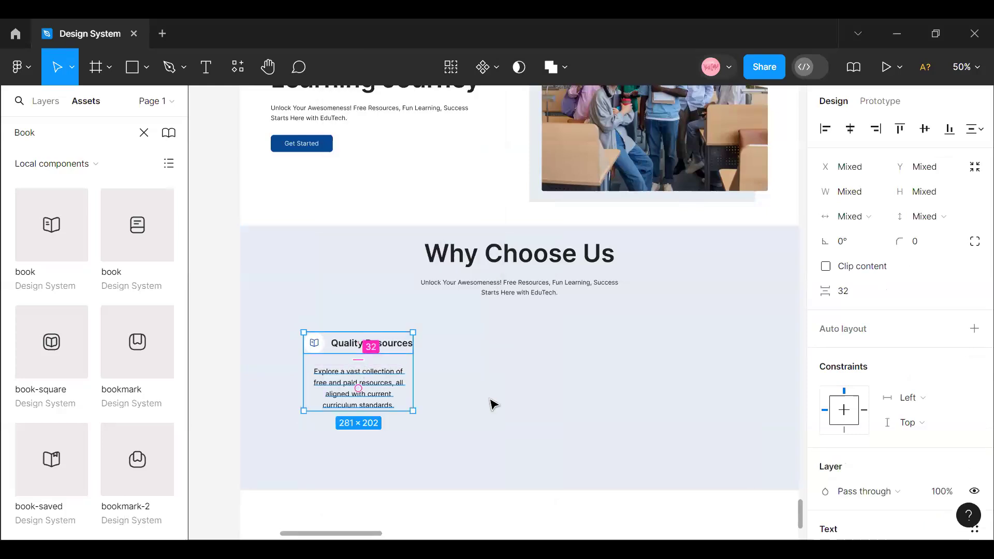
- Wrap the description text under "Quality Resources" in its own auto layout frame
click(366, 381)
click(364, 381)
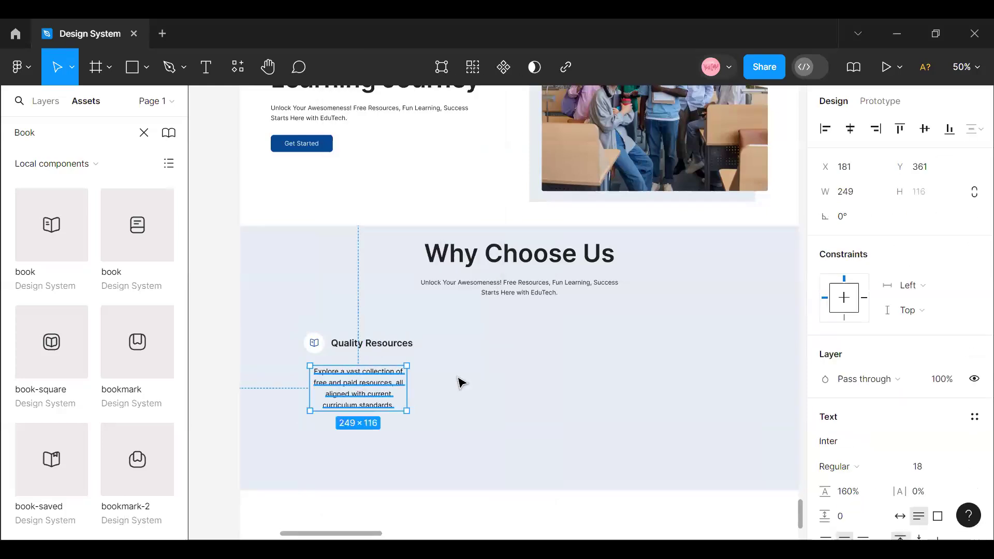
key(shift+a)
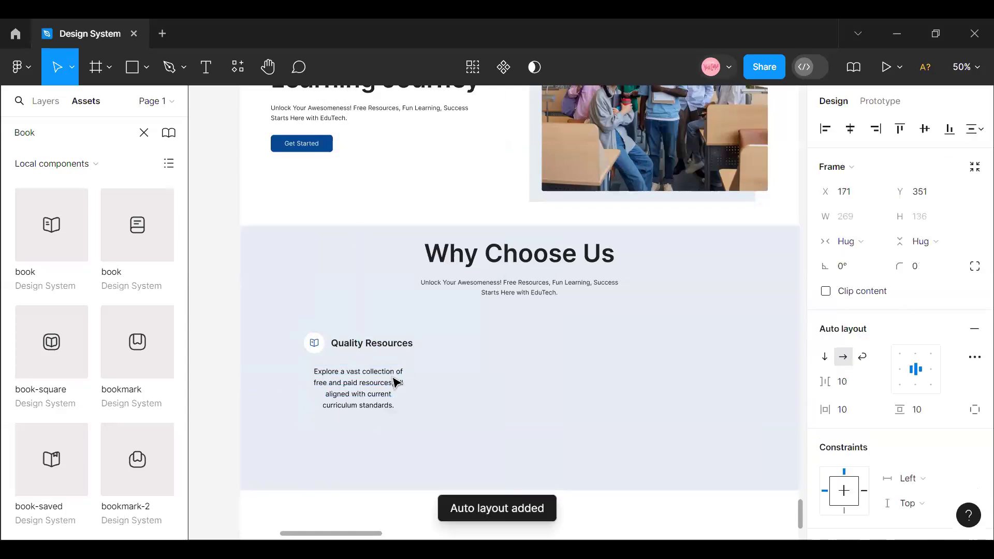
- Wrap the "Quality Resources" row and the description frame together in a vertical auto layout
click(357, 343)
click(352, 377)
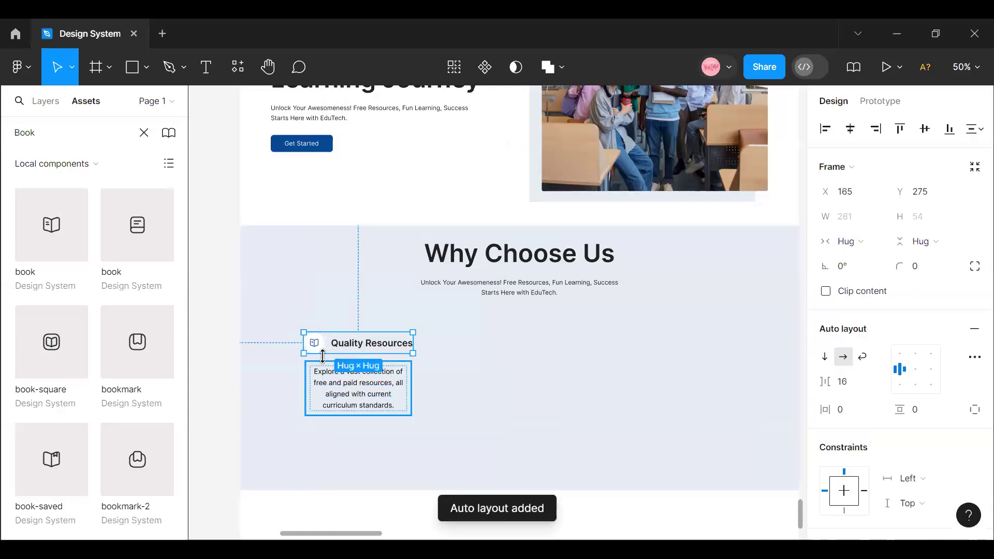
click(335, 351)
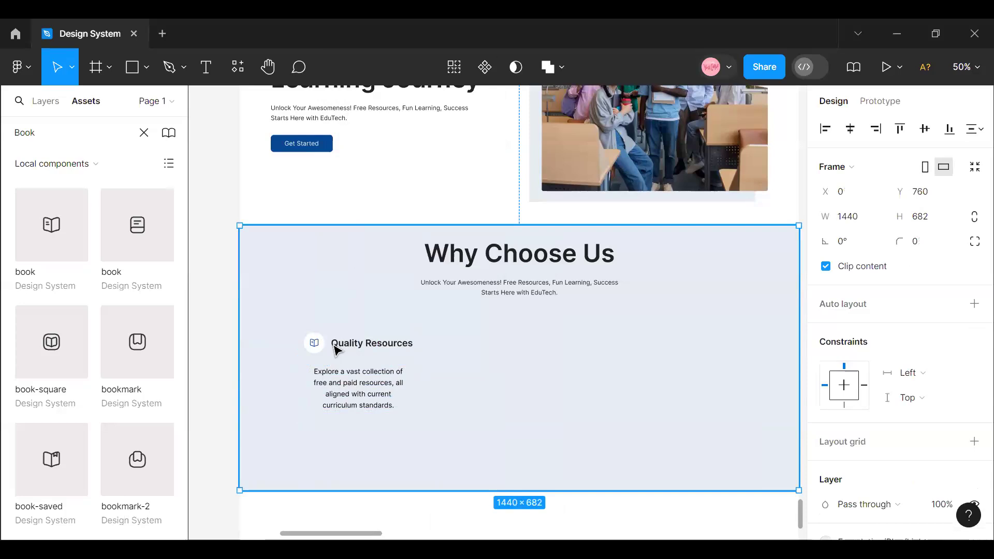
double_click(336, 351)
shift+click(361, 404)
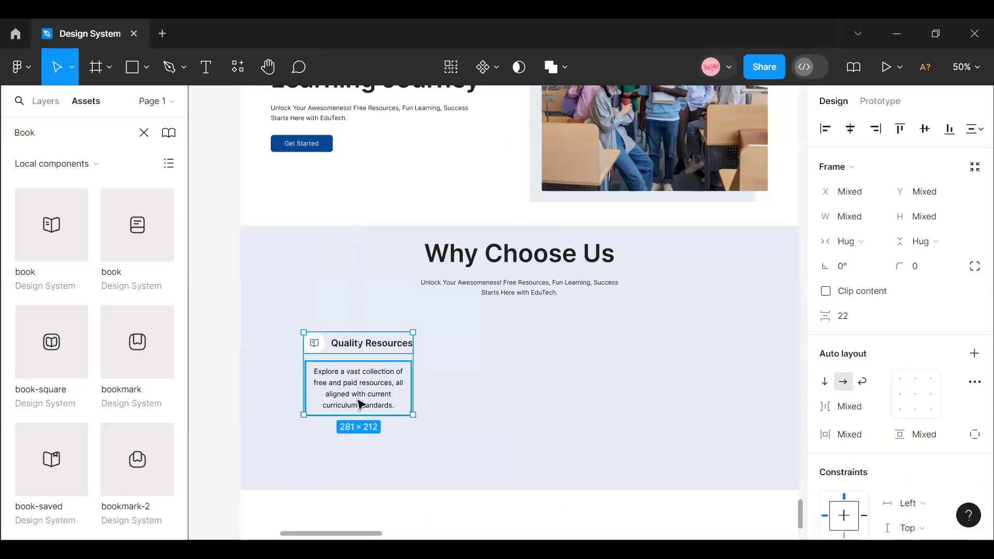
key(shift+a)
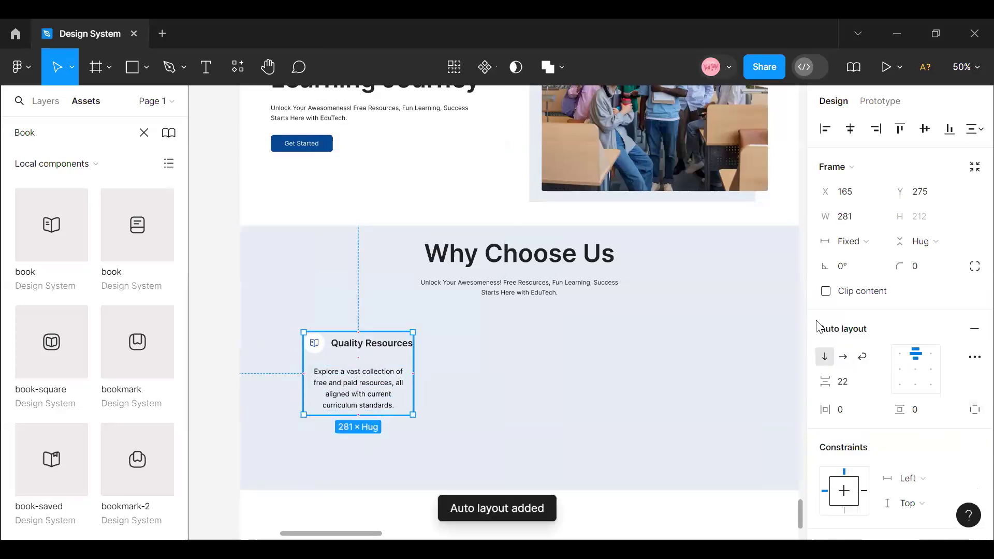
- Set the horizontal and vertical padding of the new feature item frame to 32
click(853, 417)
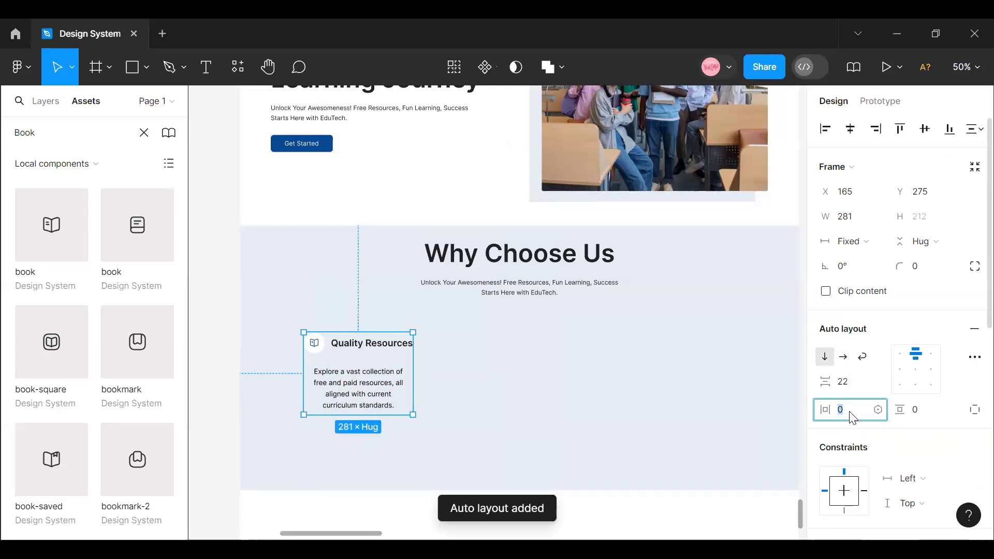
text(32)
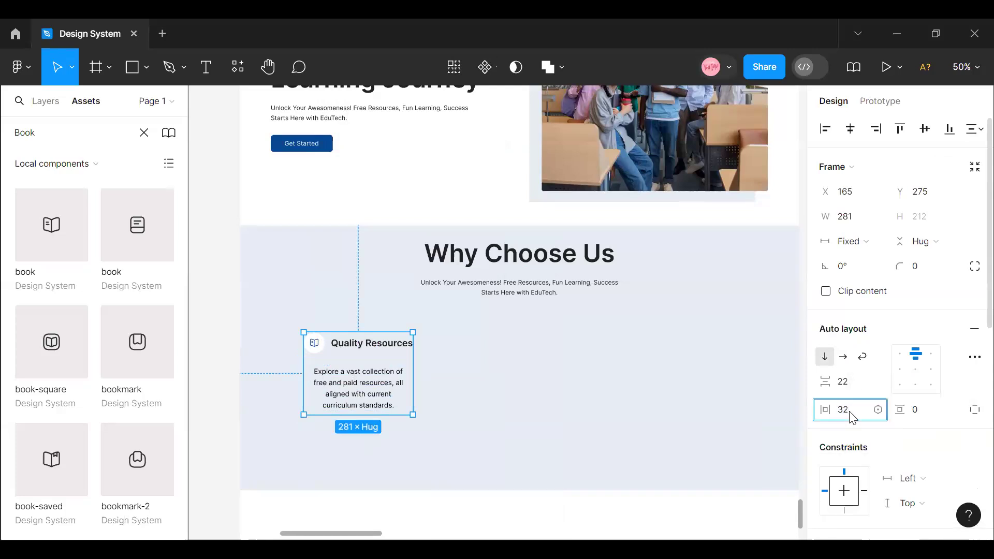
click(927, 416)
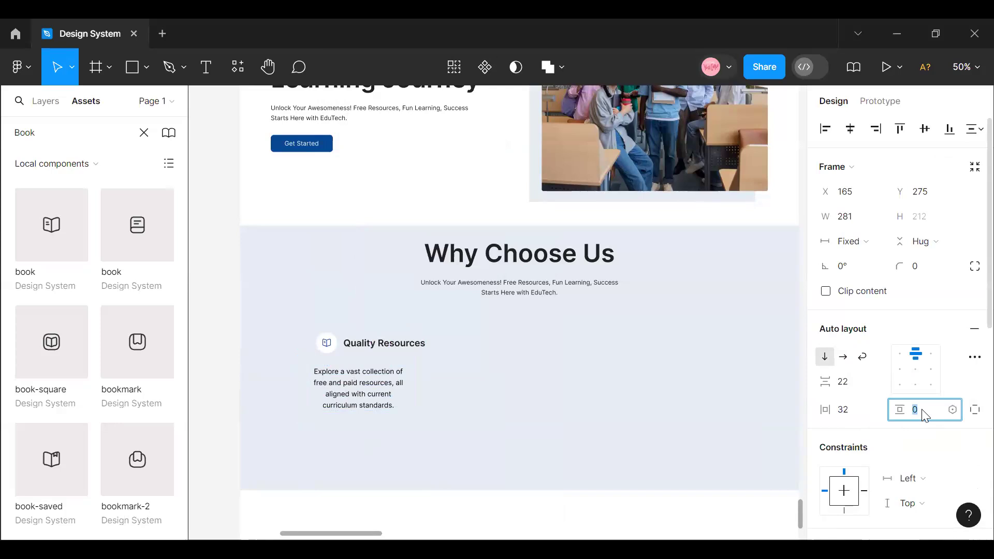
text(32)
key(Return)
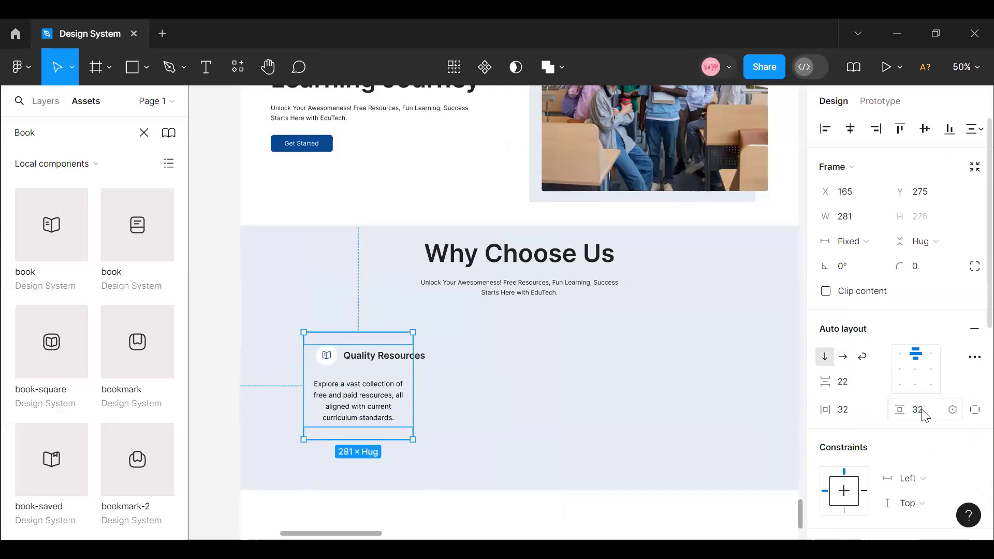
- Change the "Quality Resources" row inside the new feature item frame to hug its contents horizontally
double_click(392, 358)
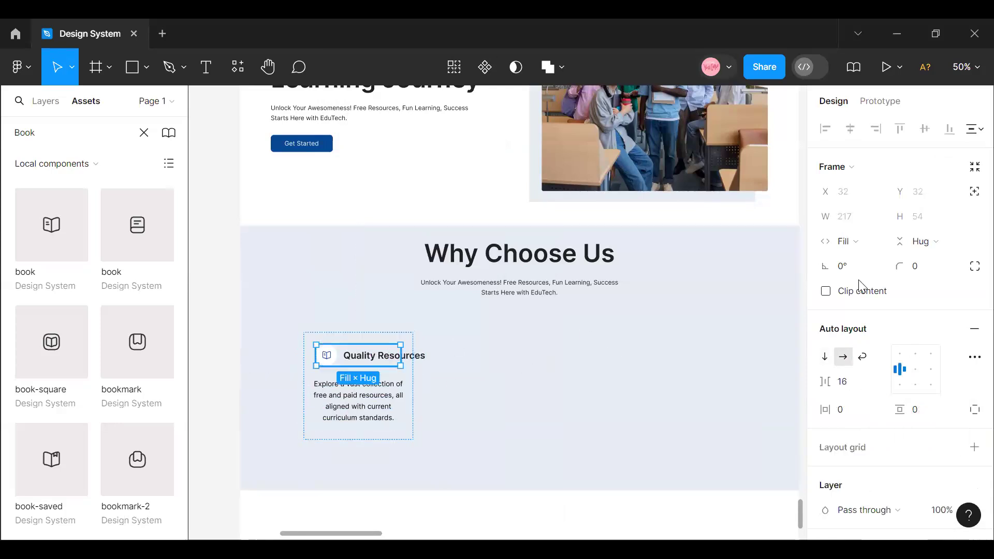
click(864, 241)
click(875, 221)
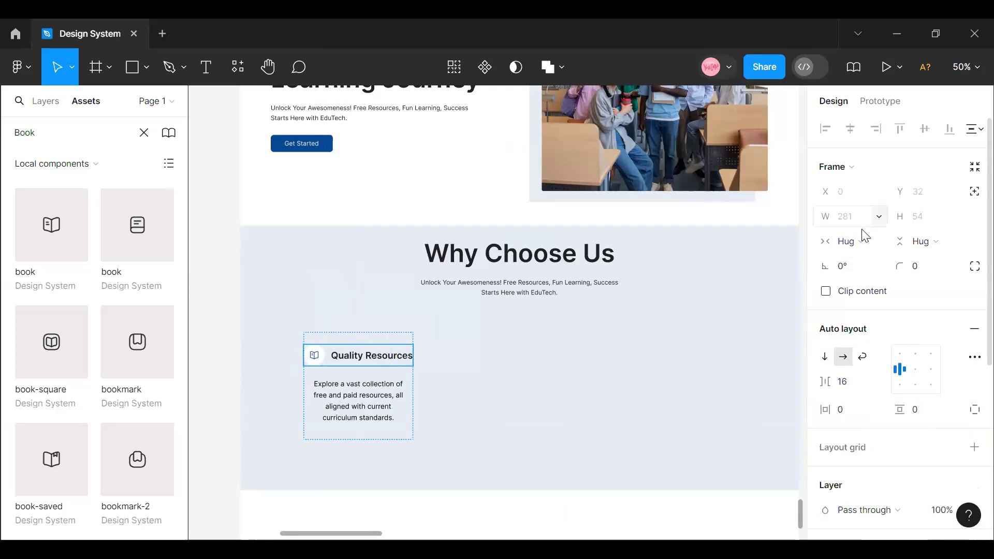
click(360, 340)
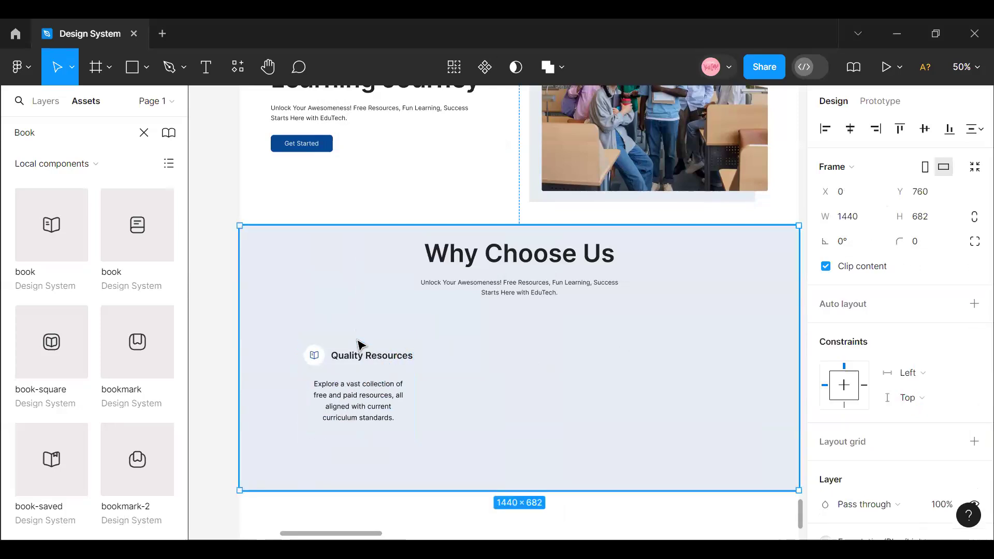
click(360, 343)
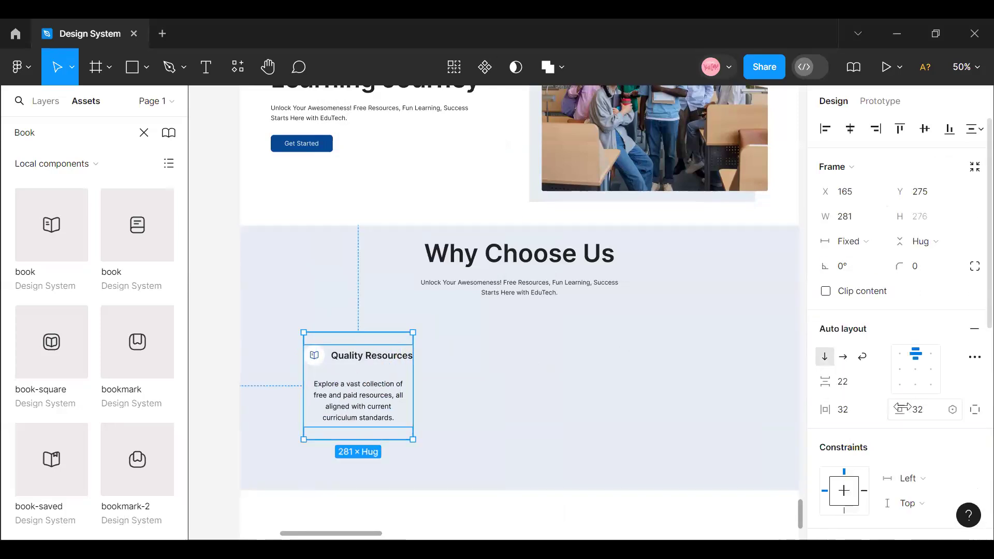
drag(821, 411, 788, 409)
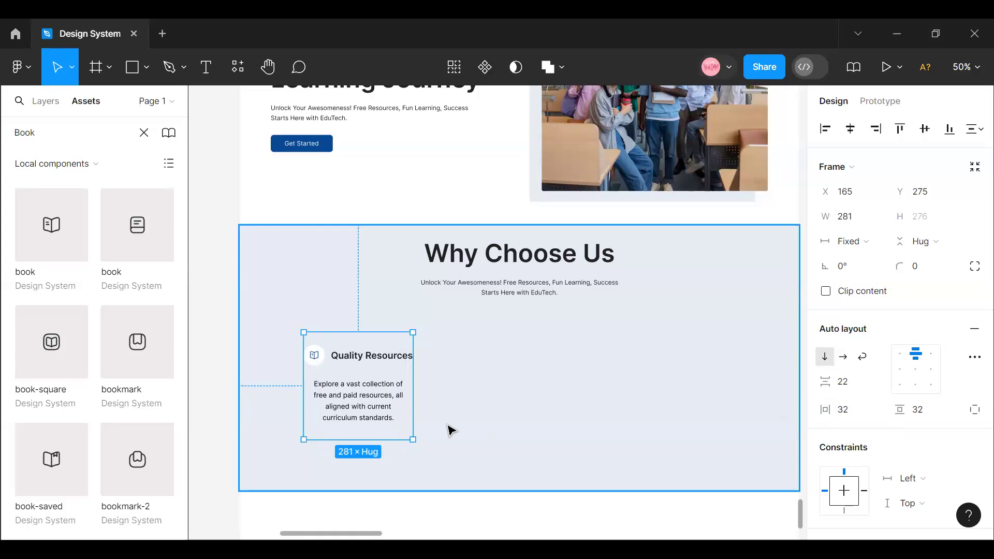
double_click(401, 358)
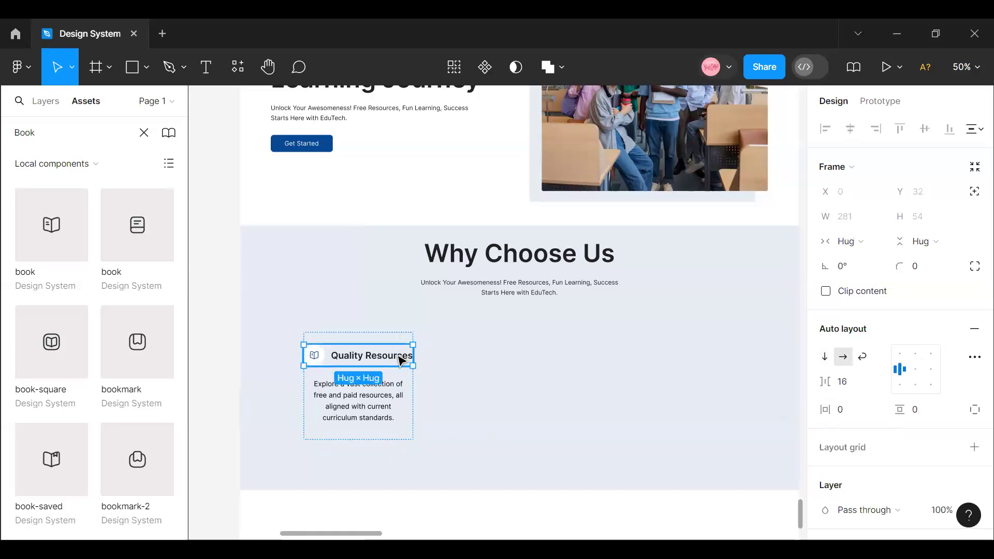
- Set the horizontal and vertical padding of the description's auto layout frame to 16
click(351, 411)
click(853, 417)
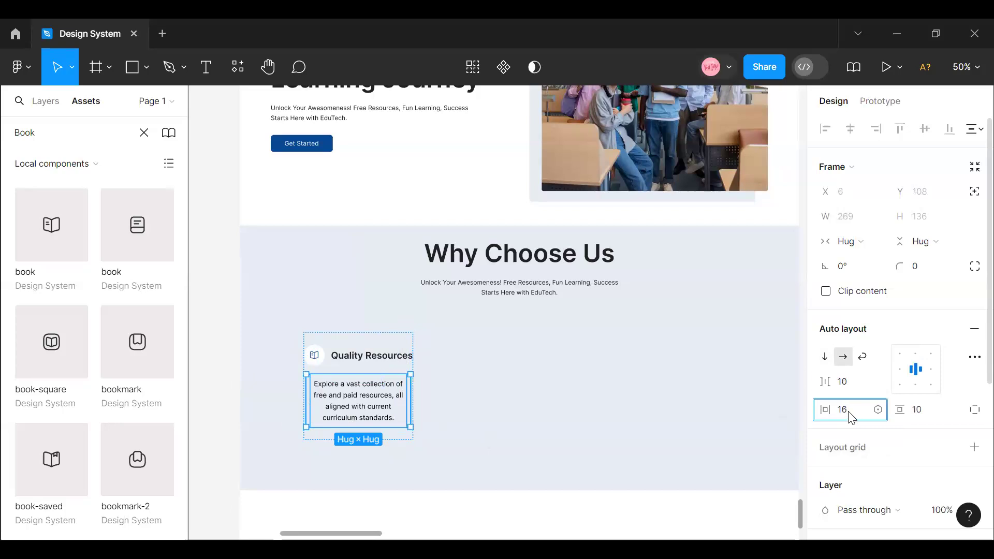
text(16)
click(934, 419)
text(1)
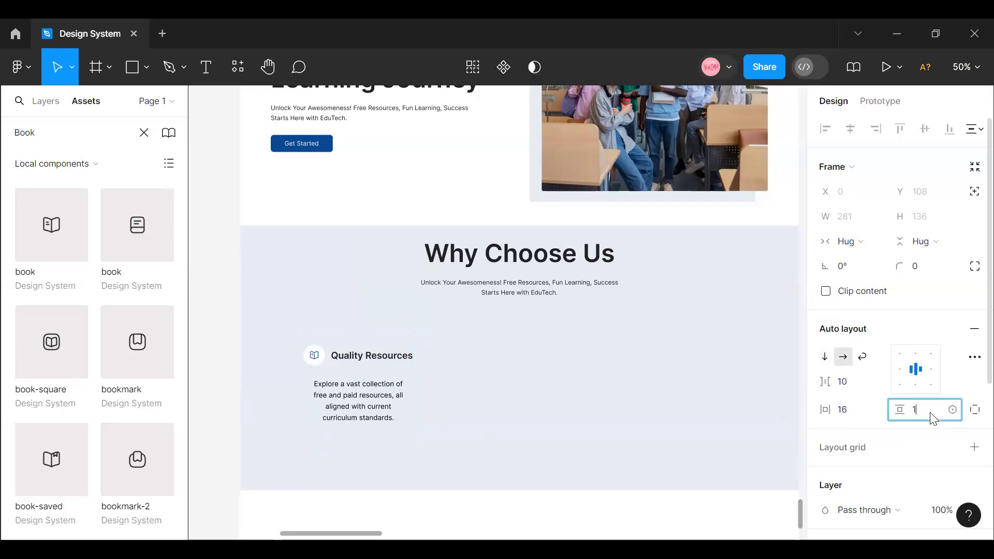
text(6)
key(Return)
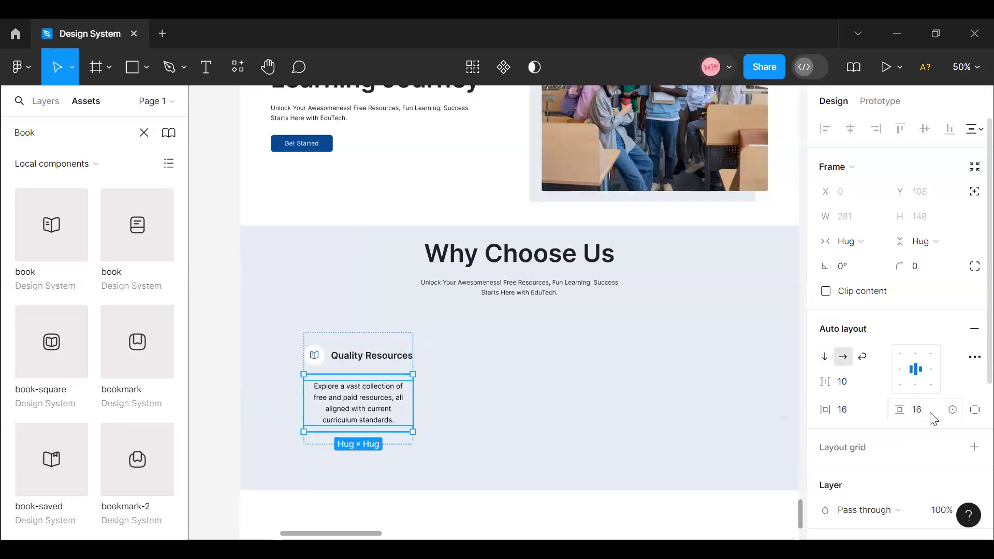
- Set the horizontal and vertical padding of the "Quality Resources" icon-and-title row to 16
click(368, 354)
click(847, 417)
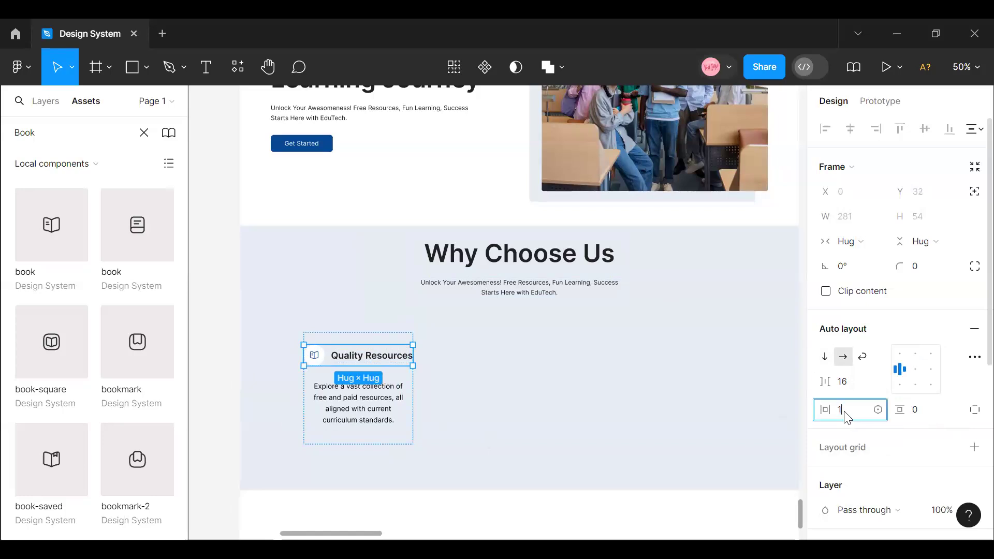
click(926, 418)
text(16)
key(Return)
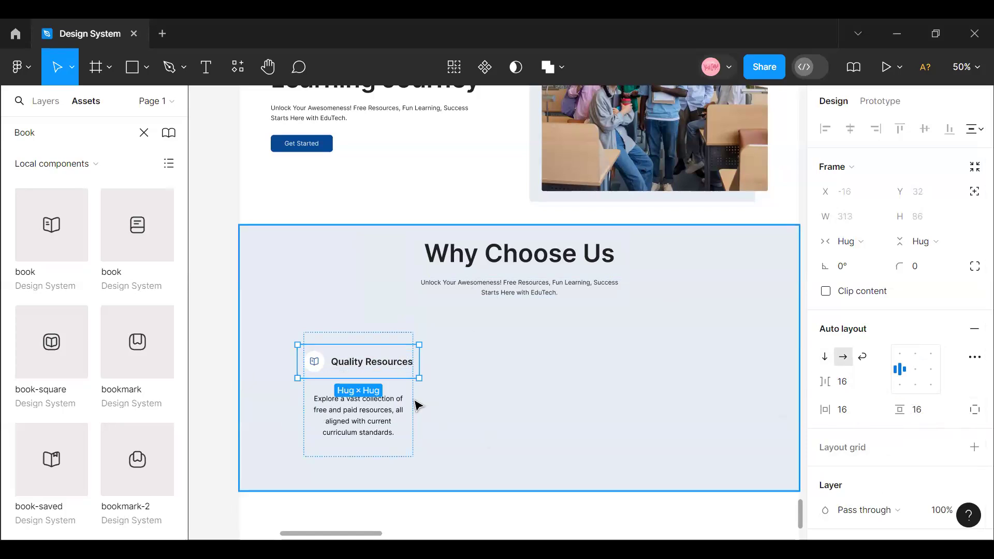
- Set the width of the whole "Quality Resources" feature item frame to hug its contents
click(403, 336)
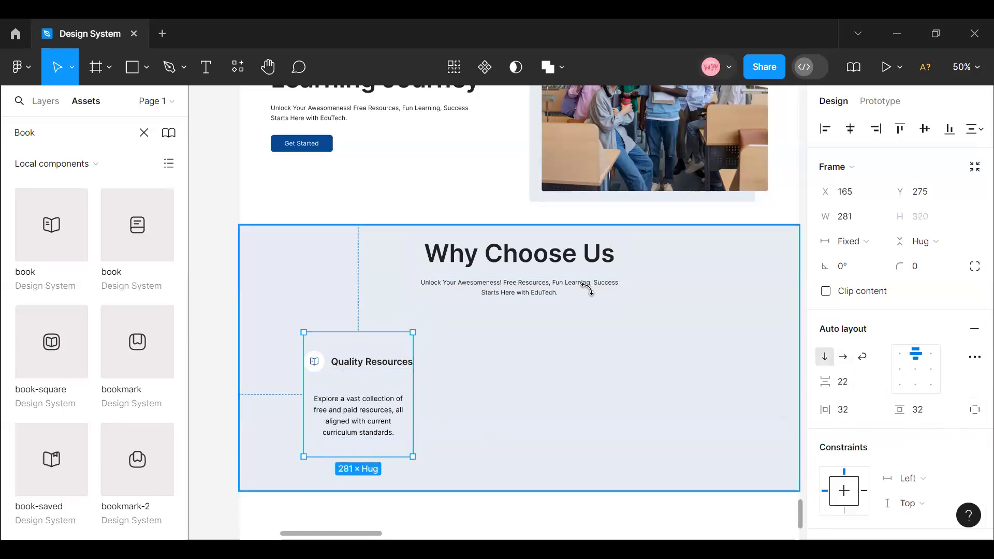
click(880, 242)
click(882, 260)
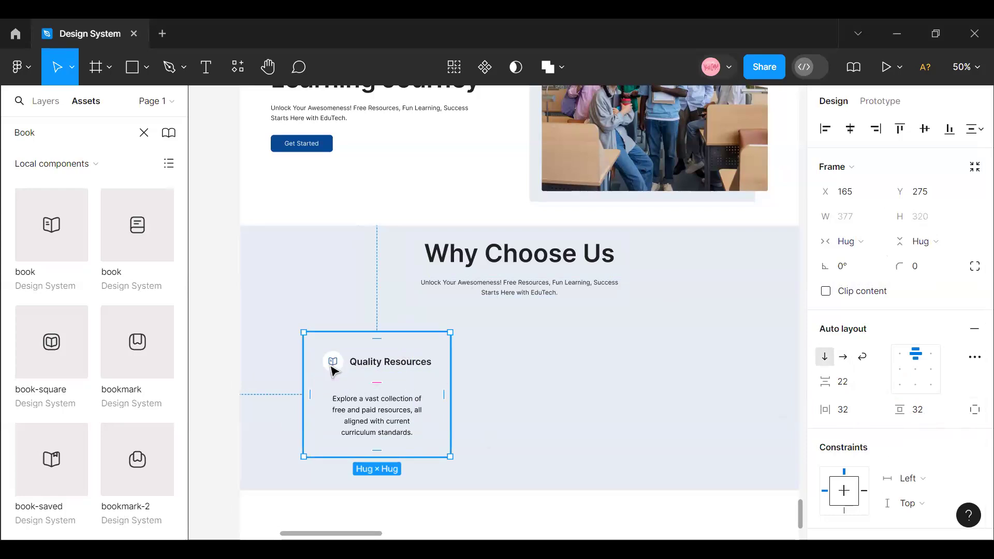
- Fill the "Quality Resources" card frame with the White colour style
scroll(875, 368, down, 6)
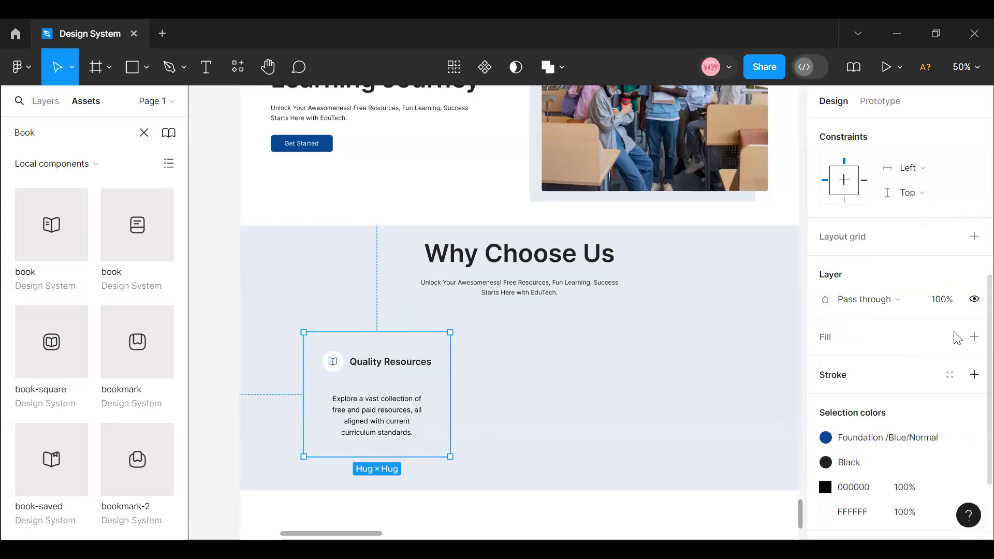
click(950, 336)
scroll(704, 393, down, 3)
scroll(690, 348, up, 3)
click(668, 434)
click(557, 416)
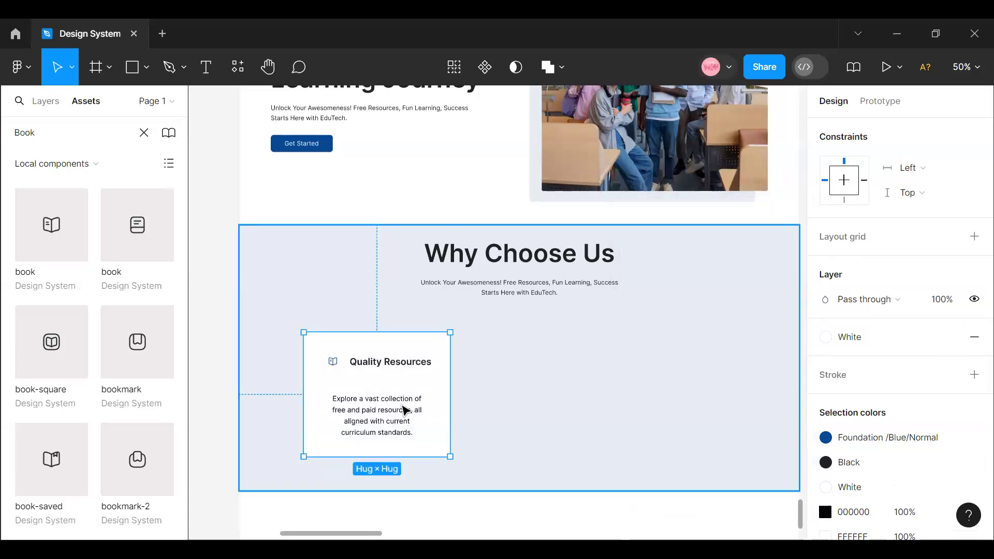
- Add a Foundation/Blue/Light stroke to the circular frame around the card's book icon
click(333, 374)
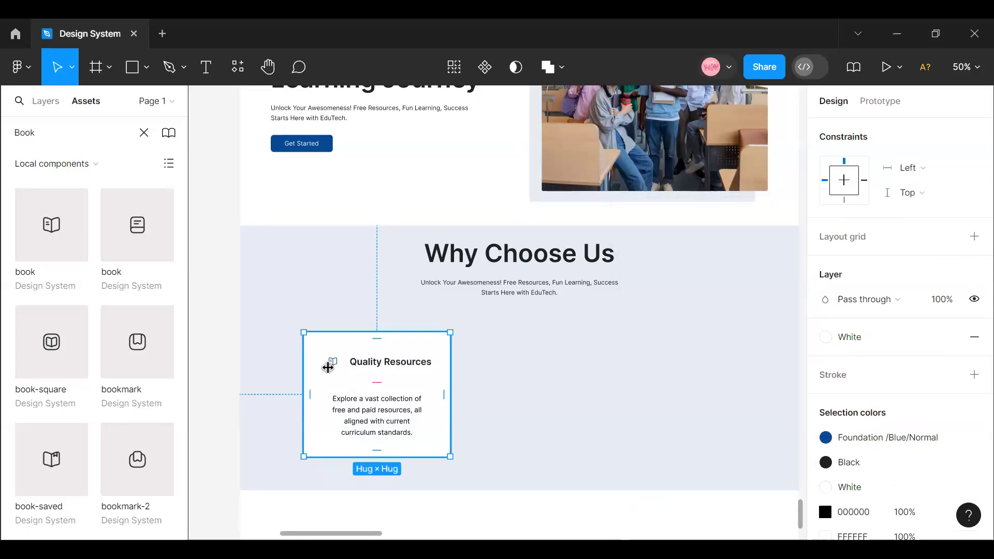
click(337, 372)
click(337, 368)
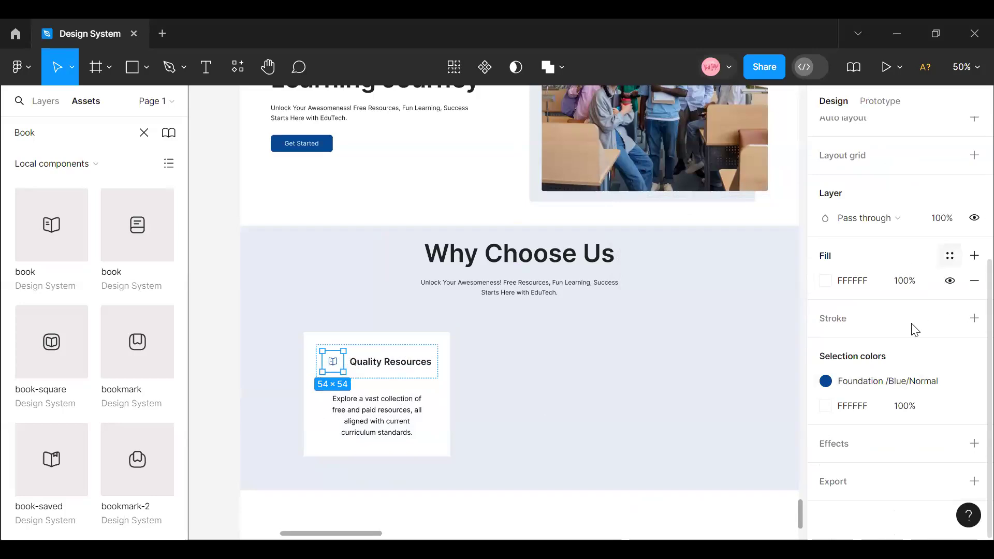
click(950, 318)
scroll(714, 409, down, 5)
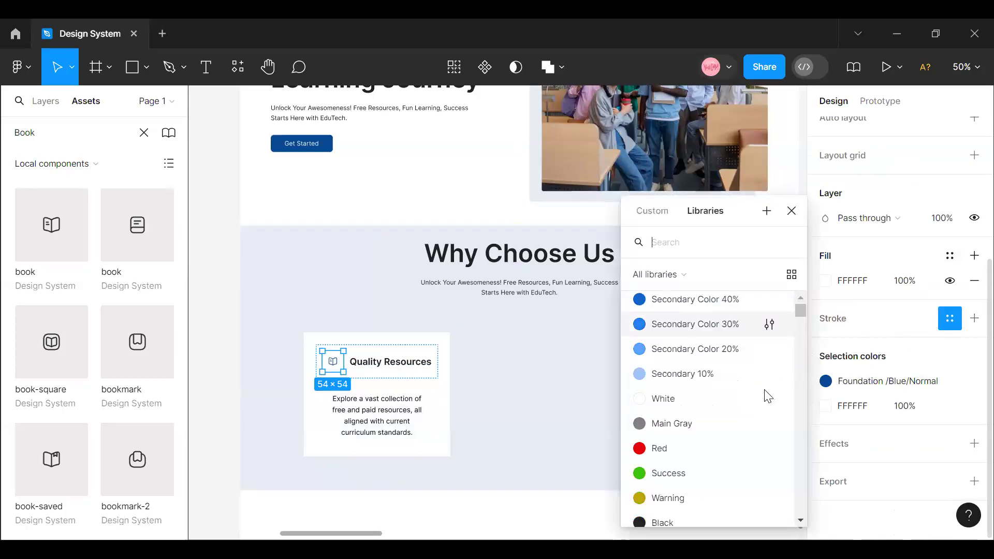
click(720, 381)
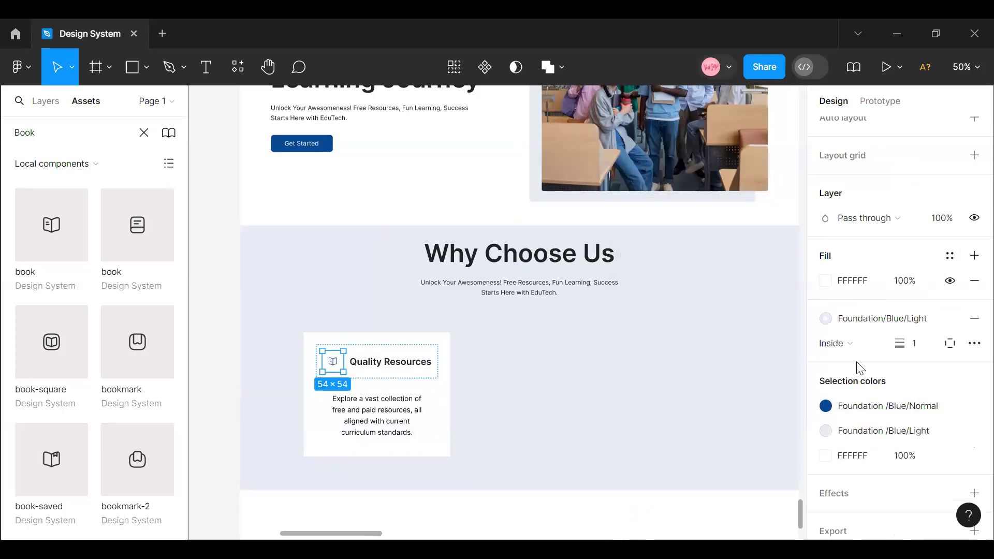
click(613, 382)
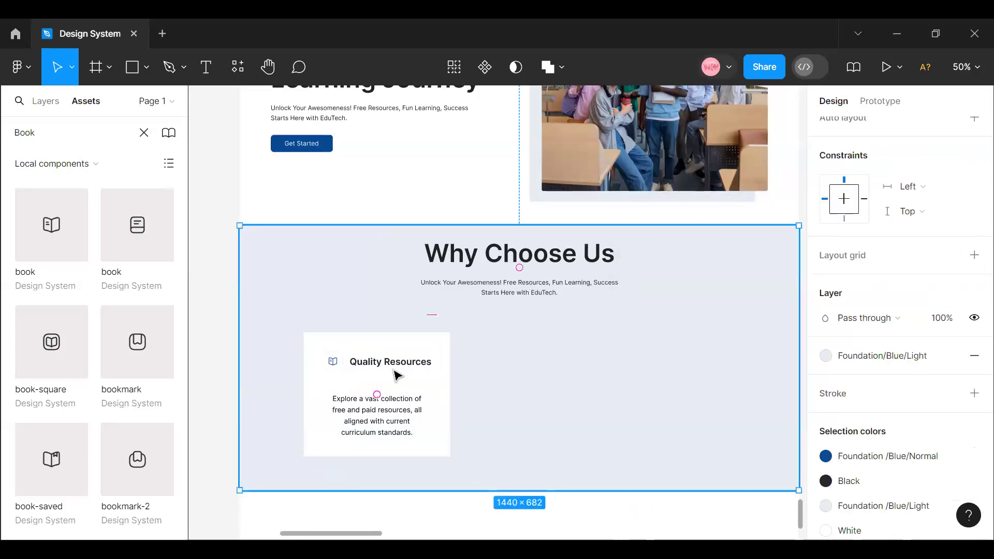
- Set the "Quality Resources" card's corner radius to 4 and its vertical item spacing to 20
click(386, 370)
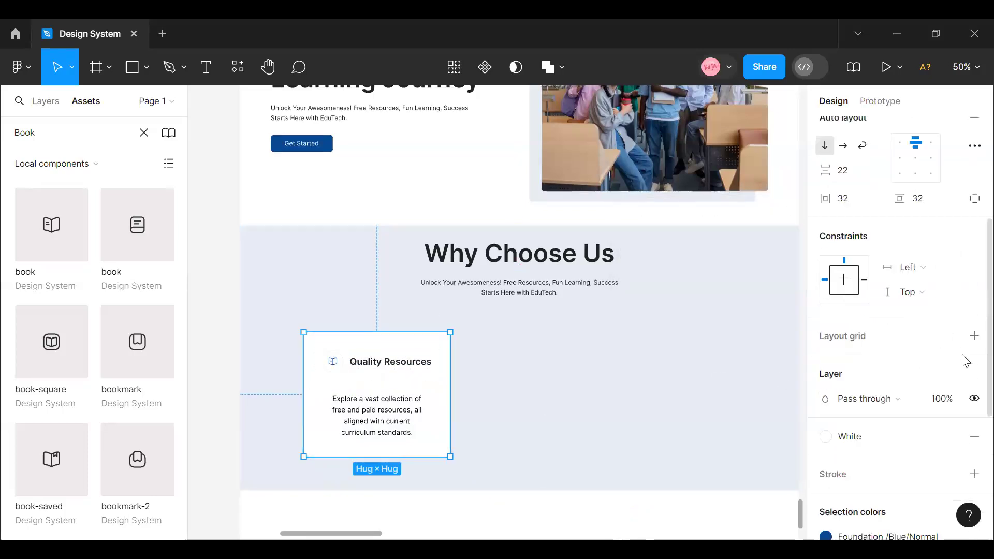
scroll(942, 342, up, 5)
click(924, 275)
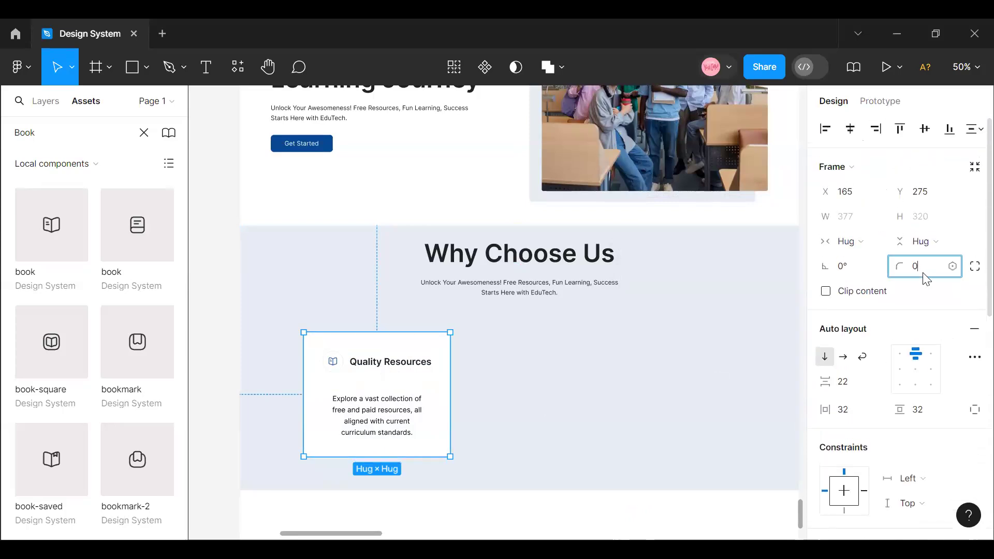
key(Return)
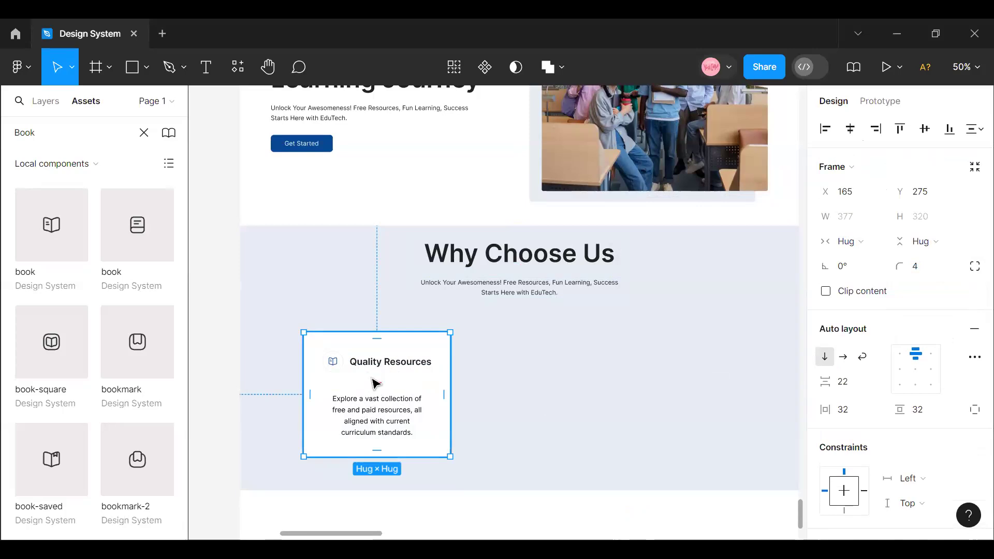
mouse_move(380, 380)
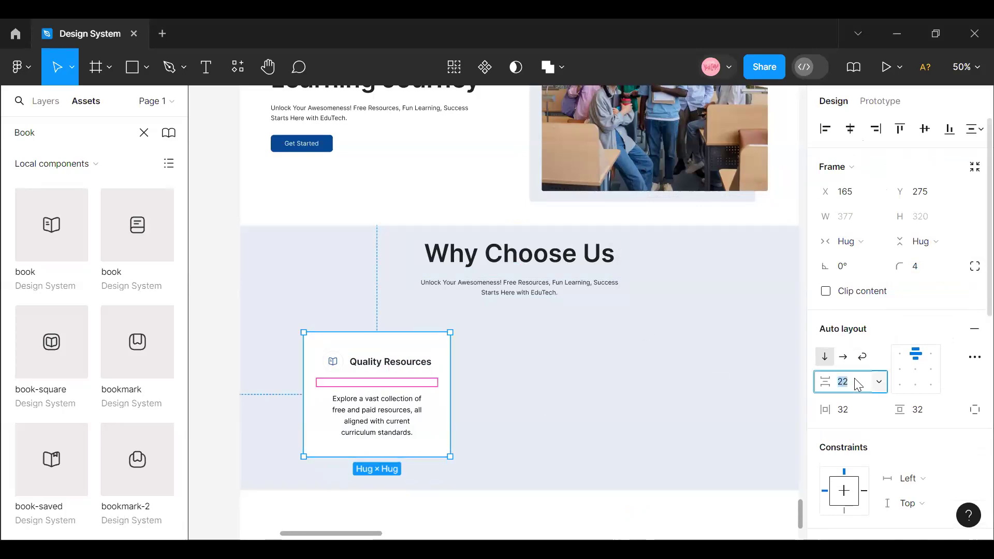
key(Return)
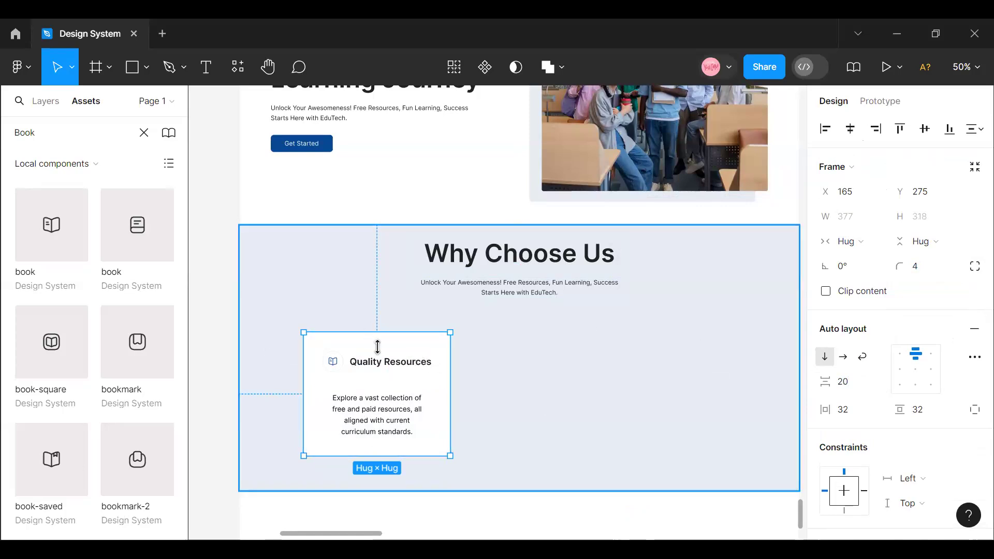
- Left-align the description text inside the "Quality Resources" card
click(381, 414)
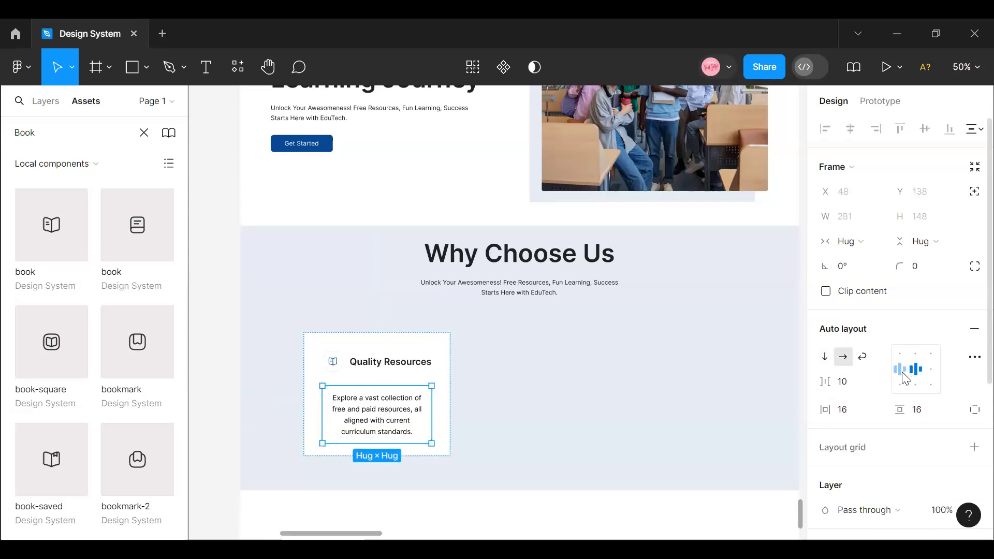
click(401, 428)
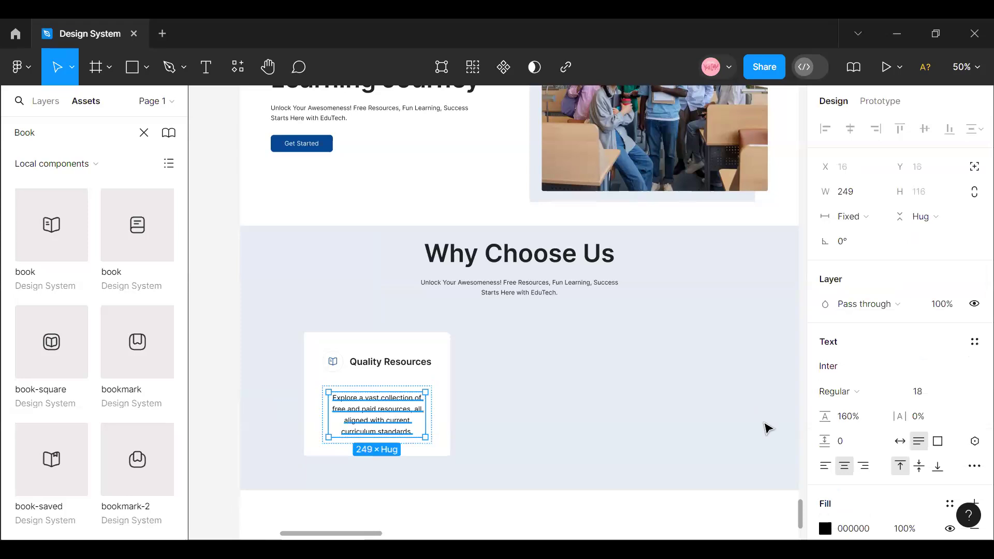
click(826, 465)
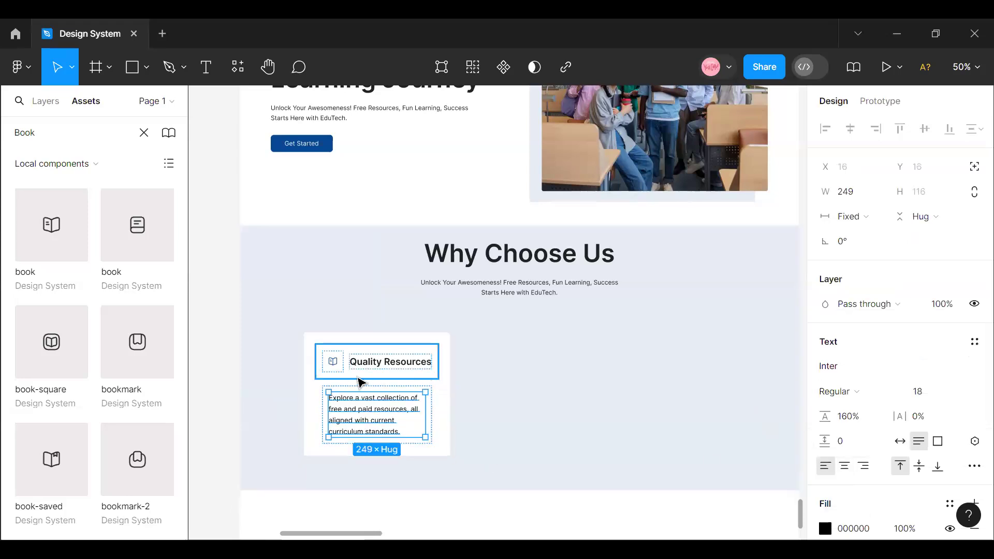
- Move the card slightly up to about X 173, Y 253 and duplicate it twice rightwards to form a row of three cards
click(332, 334)
drag(344, 351, 347, 342)
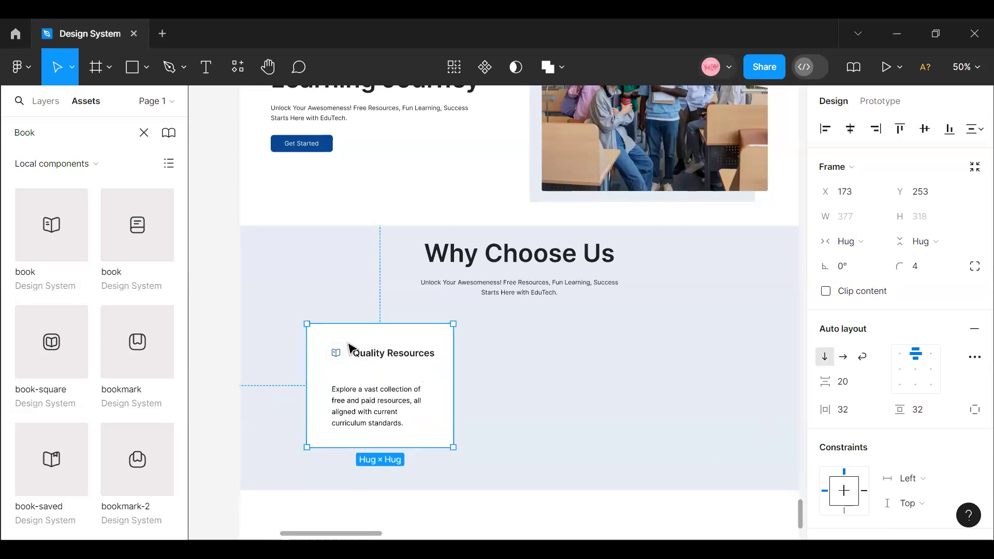
drag(430, 347, 489, 353)
key(ctrl+d)
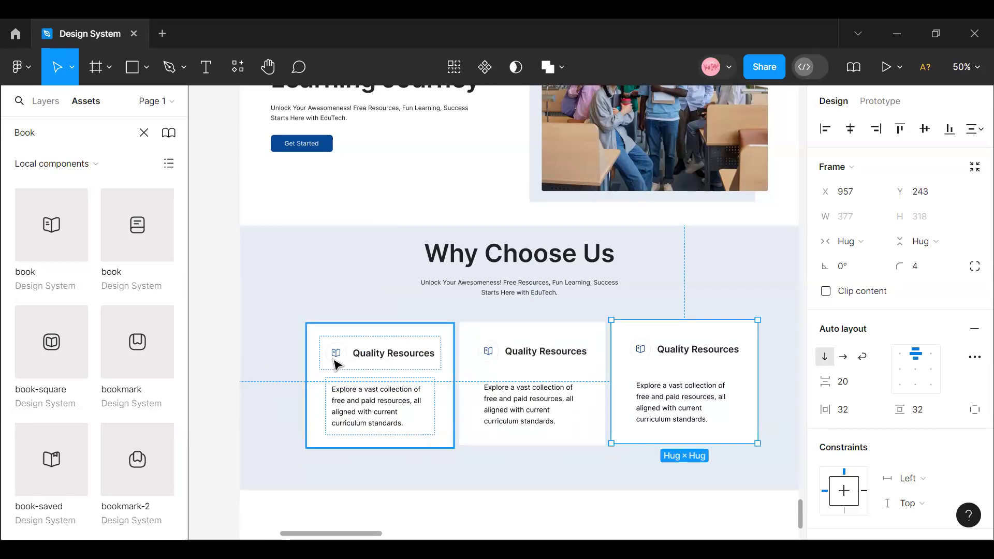
- Set the vertical item spacing of the "Why Choose Us" heading and subtitle frame to 16
click(532, 282)
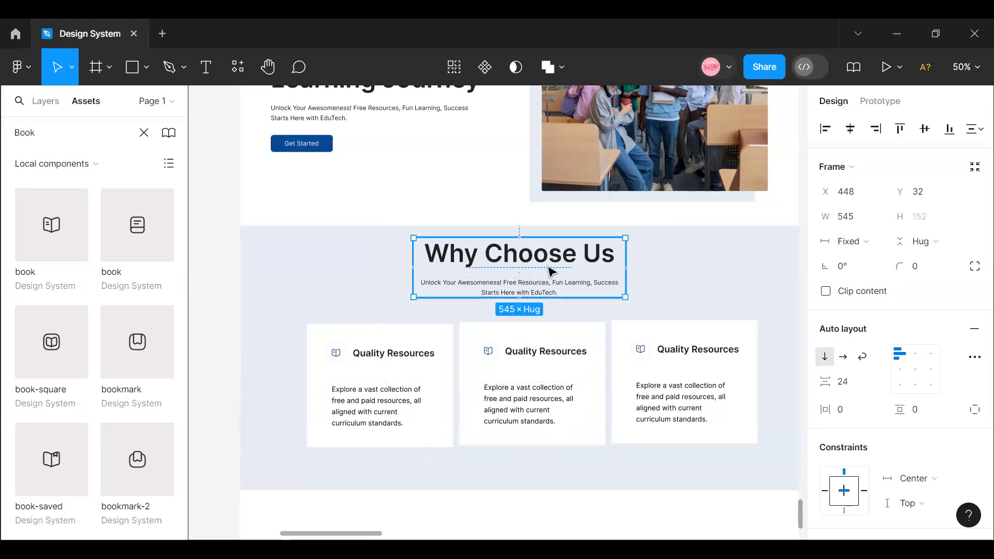
click(859, 381)
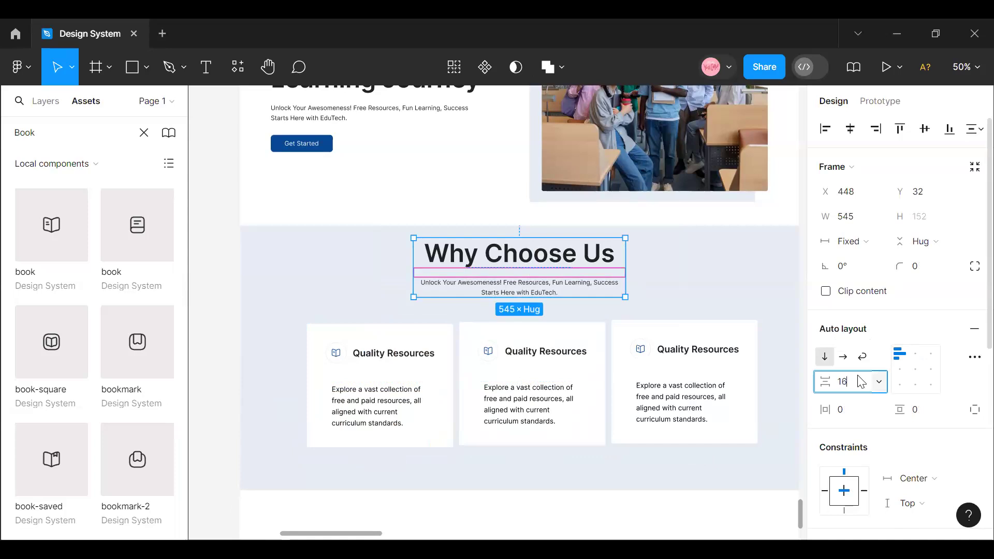
key(Return)
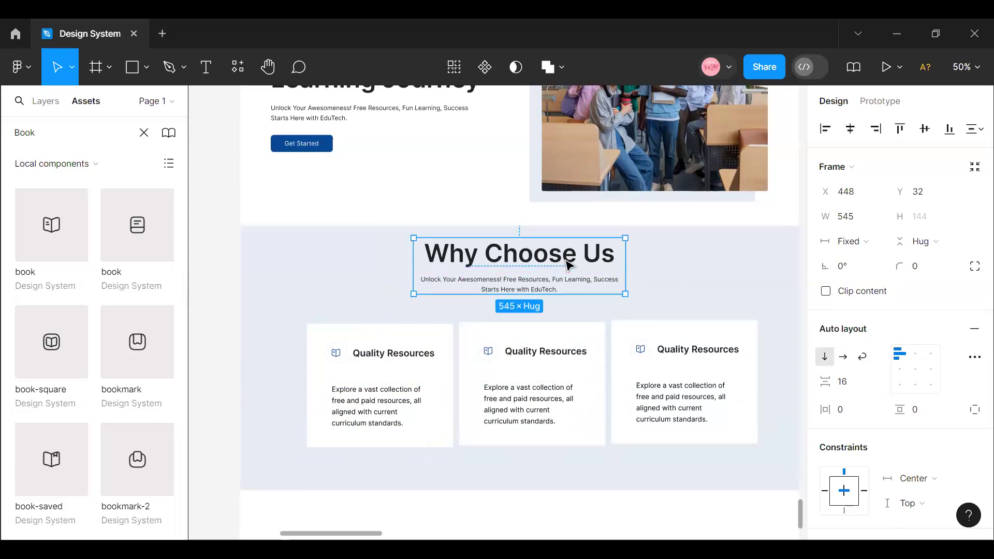
- Apply the Heading4/H1 Regular 40/Auto text style to the "Why Choose Us" heading
click(523, 263)
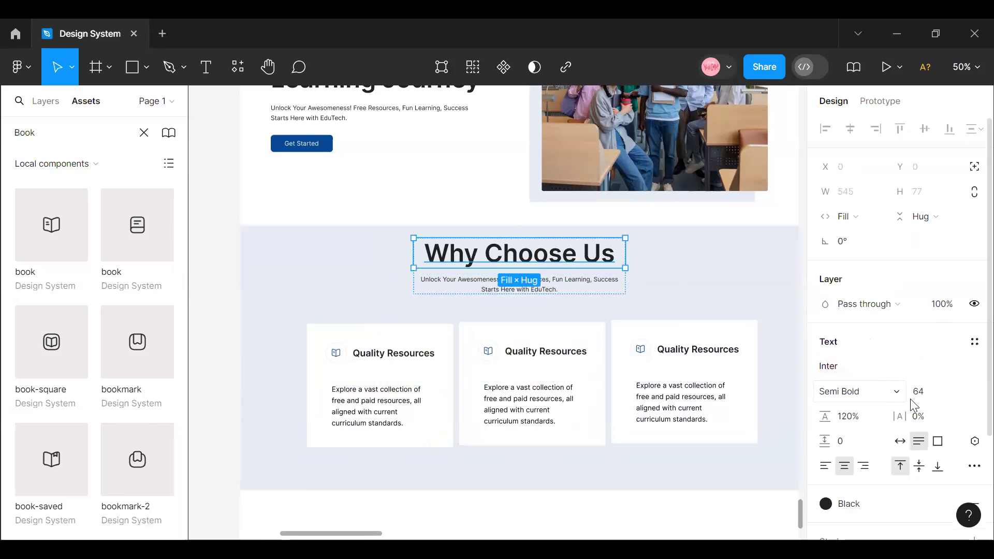
click(974, 342)
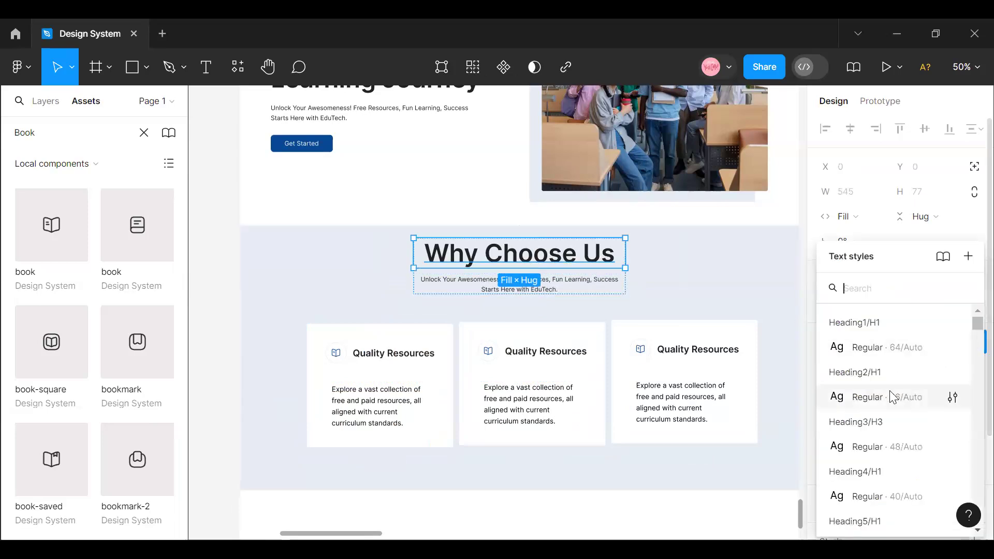
click(887, 496)
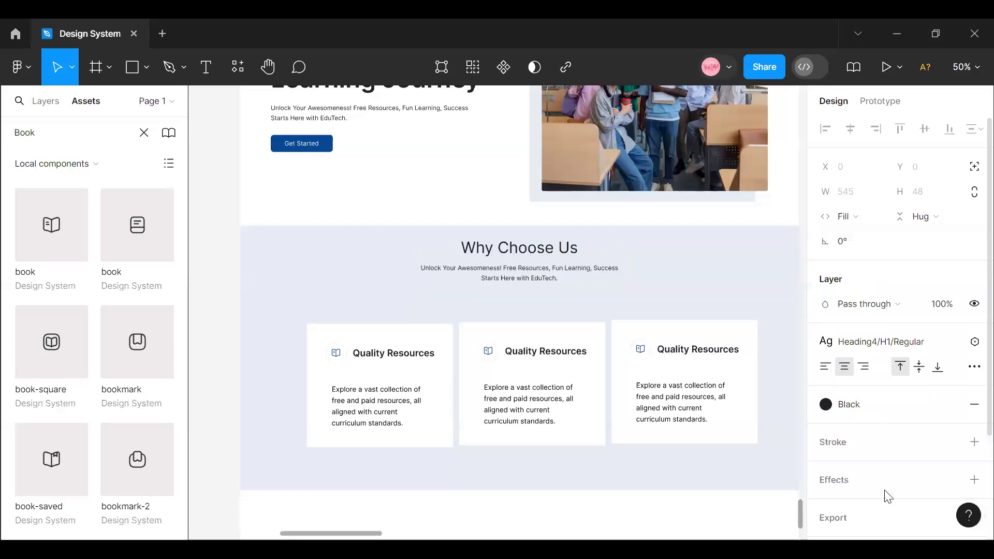
click(885, 345)
click(930, 406)
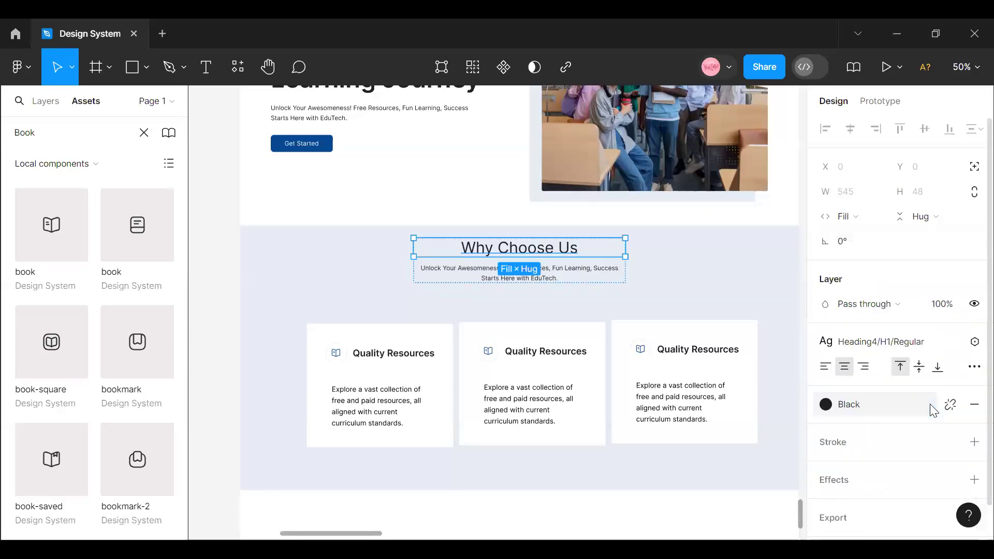
- Detach the text style from the "Why Choose Us" heading and set its font weight to Semi Bold
click(951, 345)
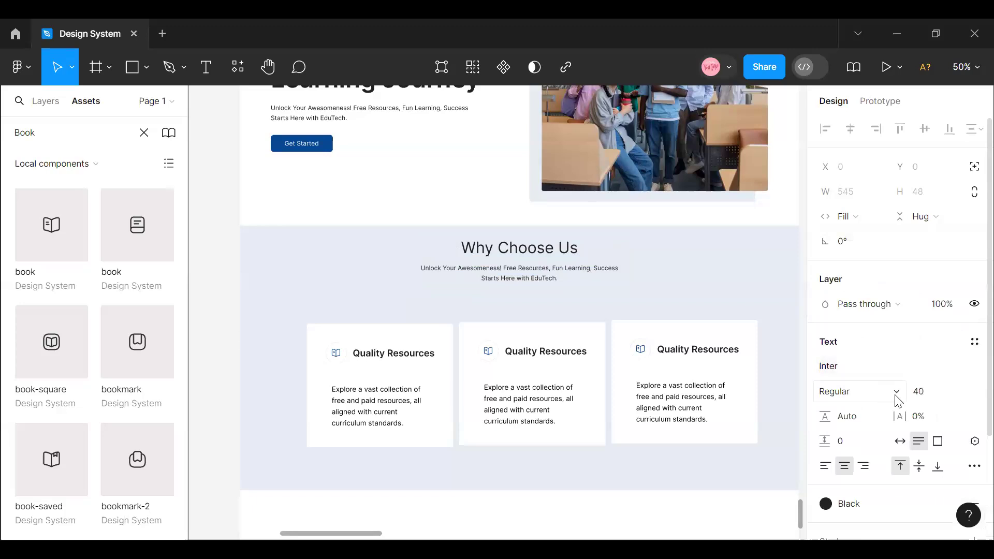
click(893, 396)
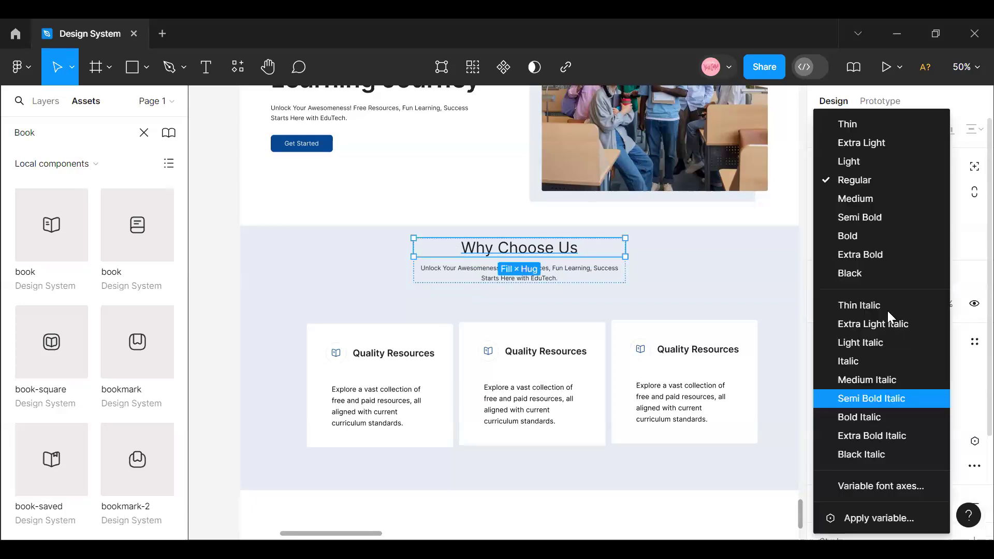
click(872, 219)
click(588, 279)
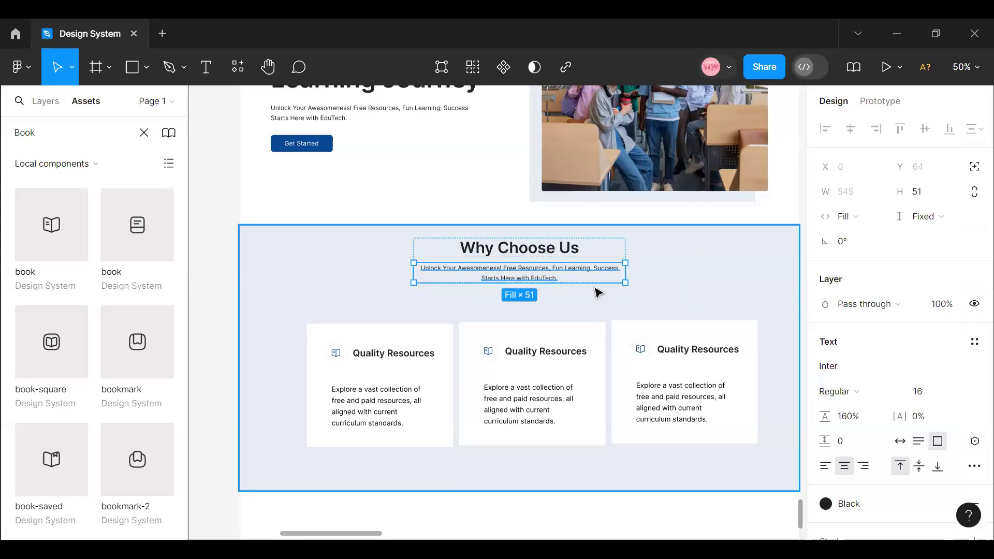
click(595, 289)
click(540, 264)
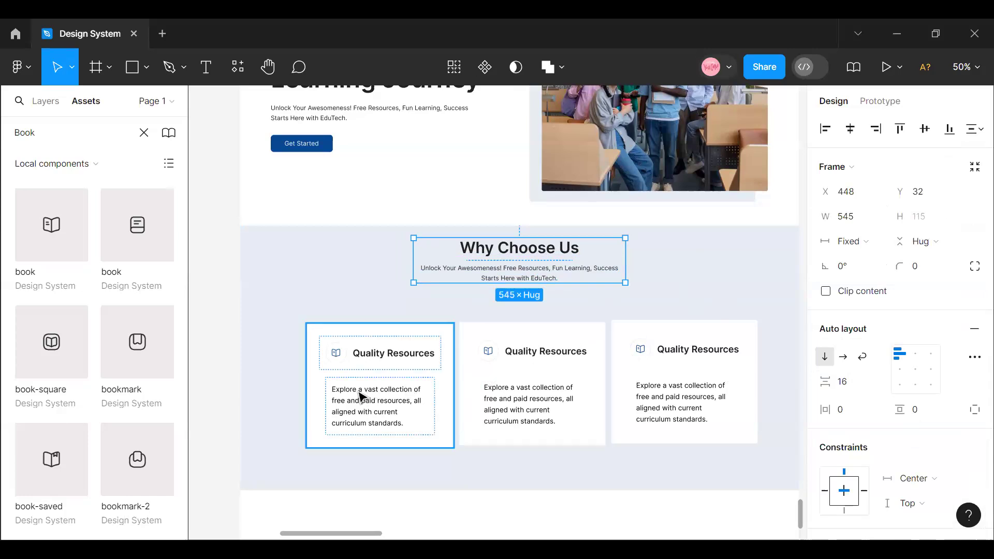
click(381, 365)
click(528, 349)
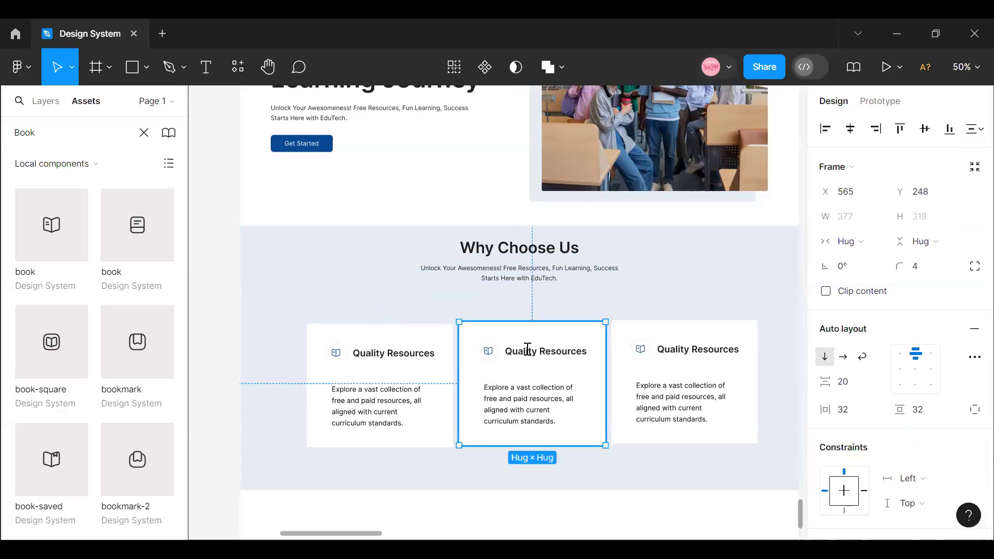
double_click(527, 350)
triple_click(526, 348)
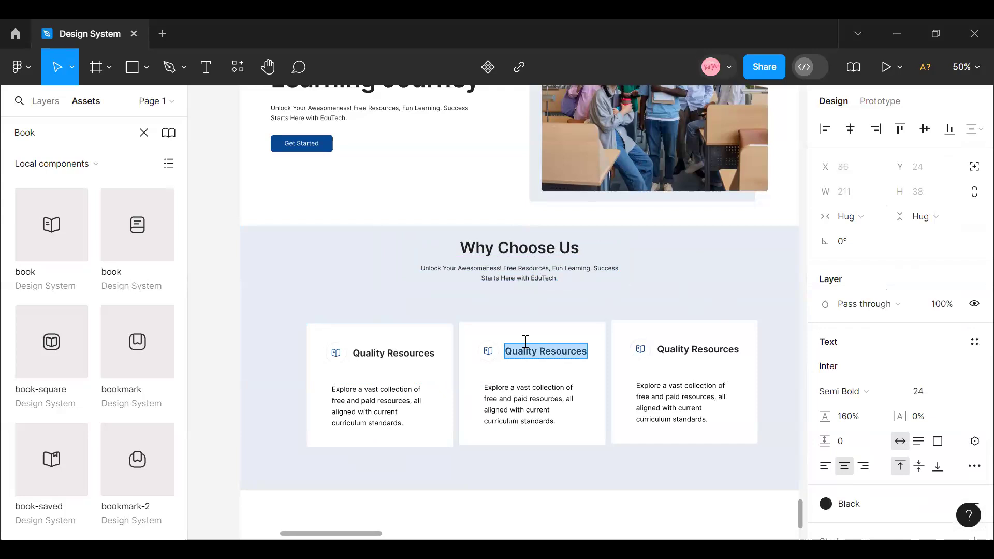
text(E)
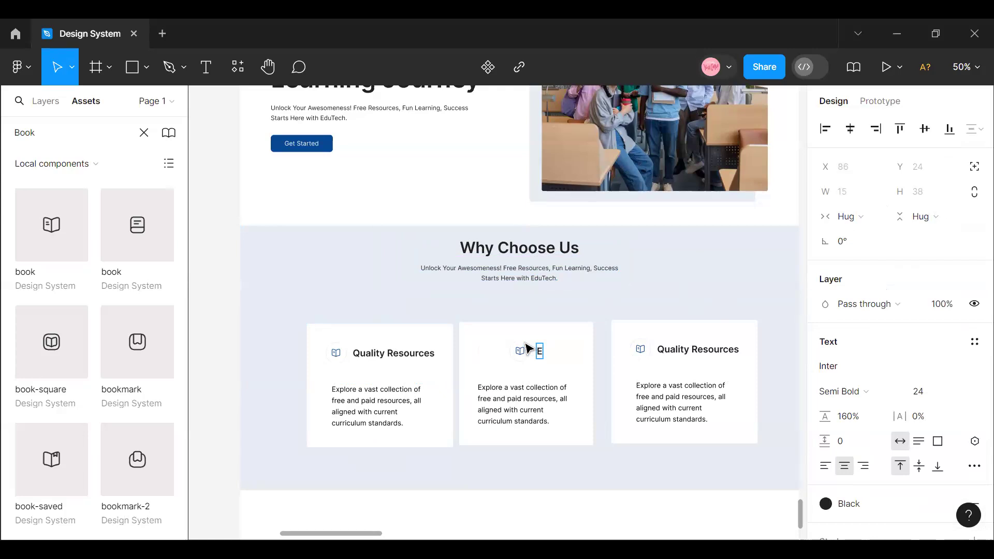
text(z)
key(ctrl+z)
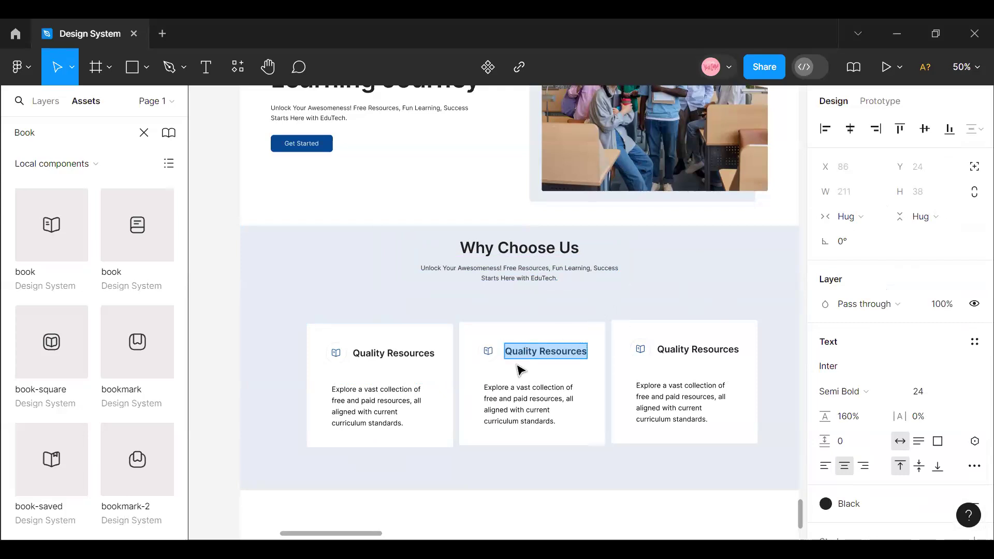
key(Escape)
- Replace the middle feature card's title with "Engaging Learning"
double_click(527, 352)
key(ctrl+c)
text(e)
key(BackSpace)
text(Enge)
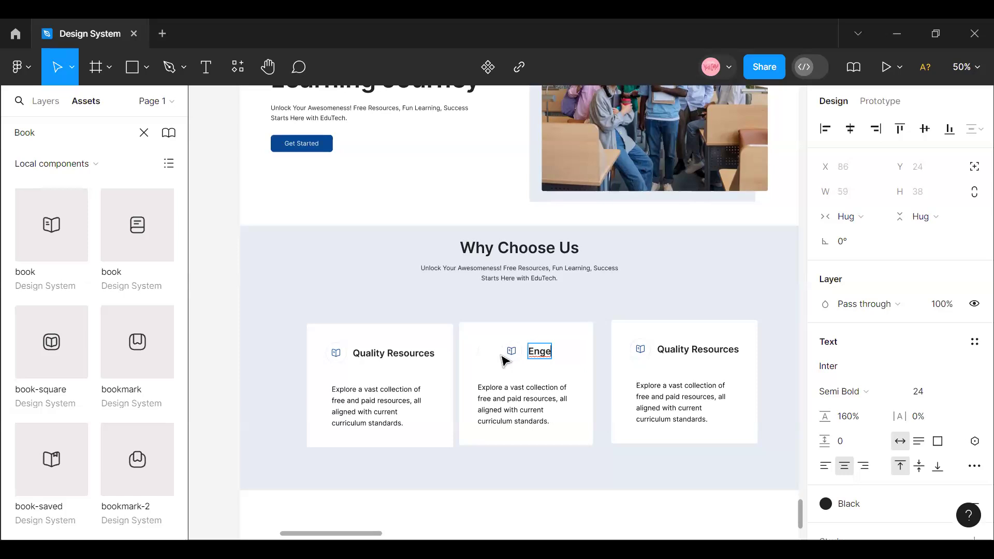
key(BackSpace)
text(aging Learning)
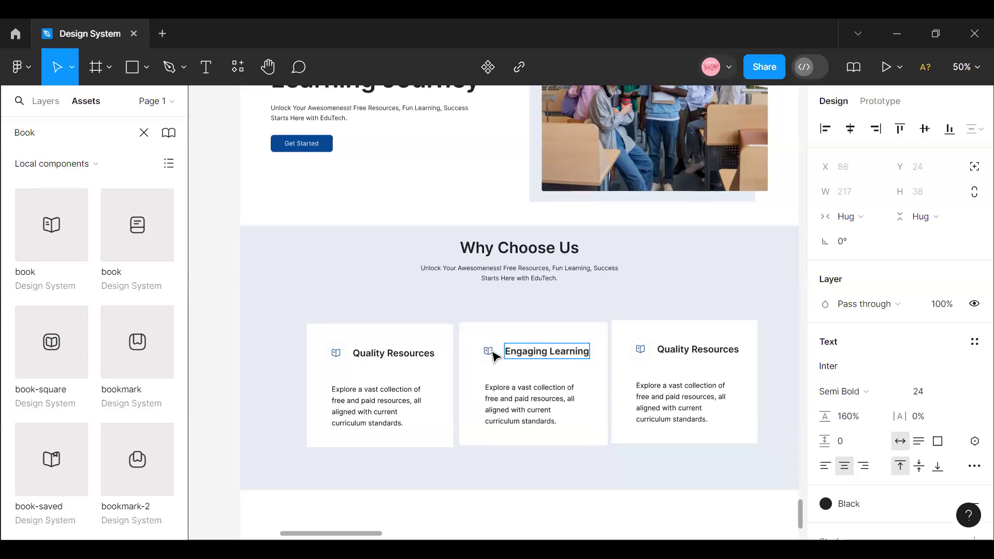
- Restore the middle feature card's title to "Quality Resources" and set the title's horizontal sizing to Fixed width
key(ctrl+z)
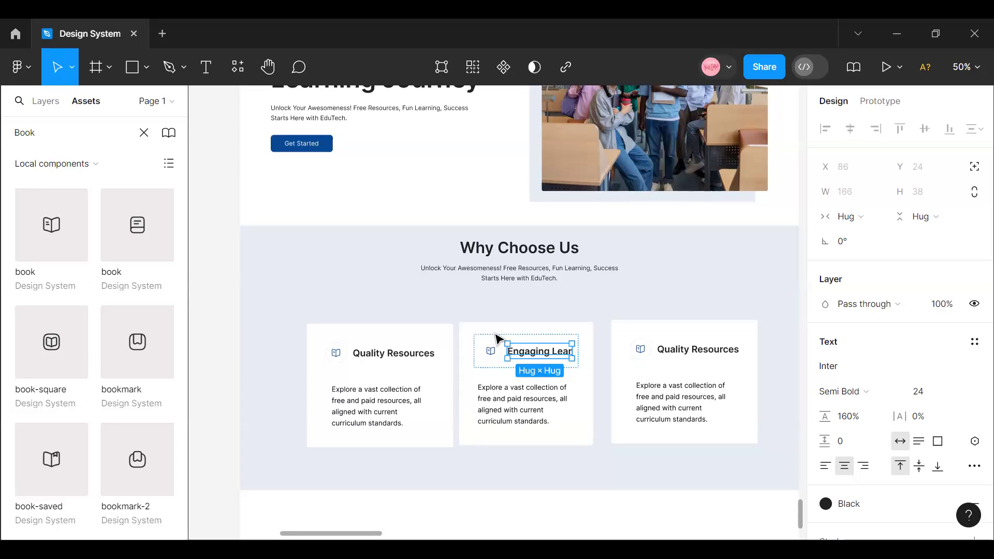
key(BackSpace)
key(BackSpace)
key(BackSpace)
key(BackSpace)
key(BackSpace)
key(BackSpace)
key(BackSpace)
key(BackSpace)
key(BackSpace)
key(BackSpace)
key(BackSpace)
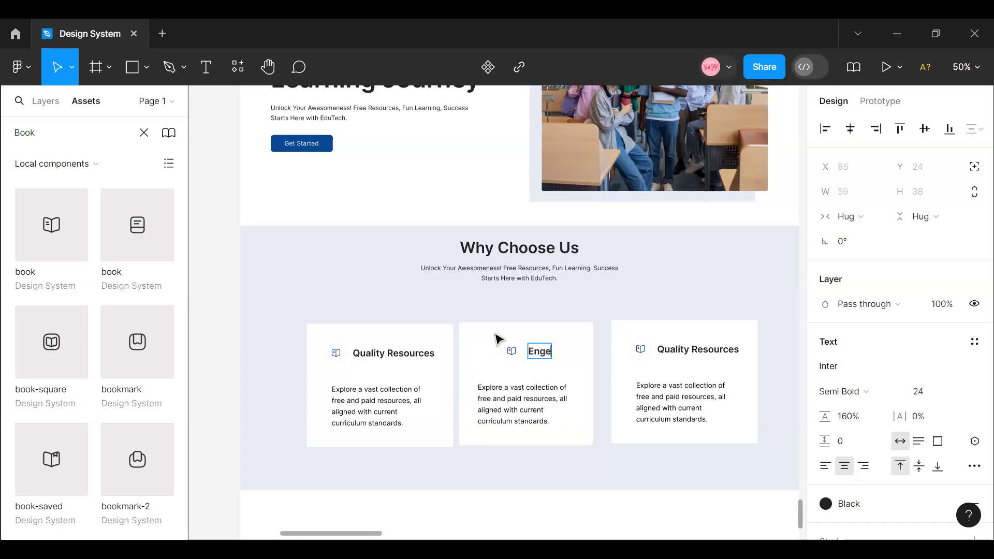
key(ctrl+v)
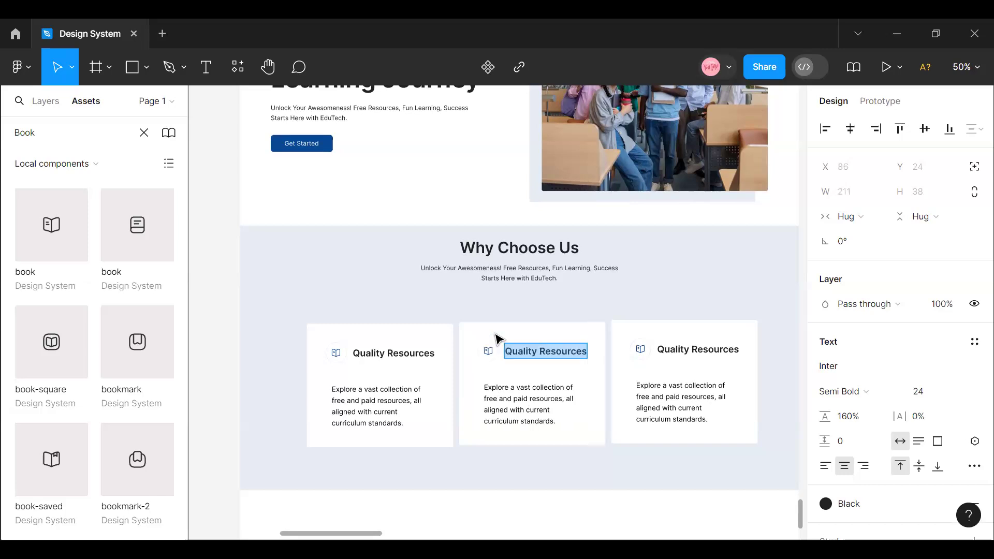
key(Escape)
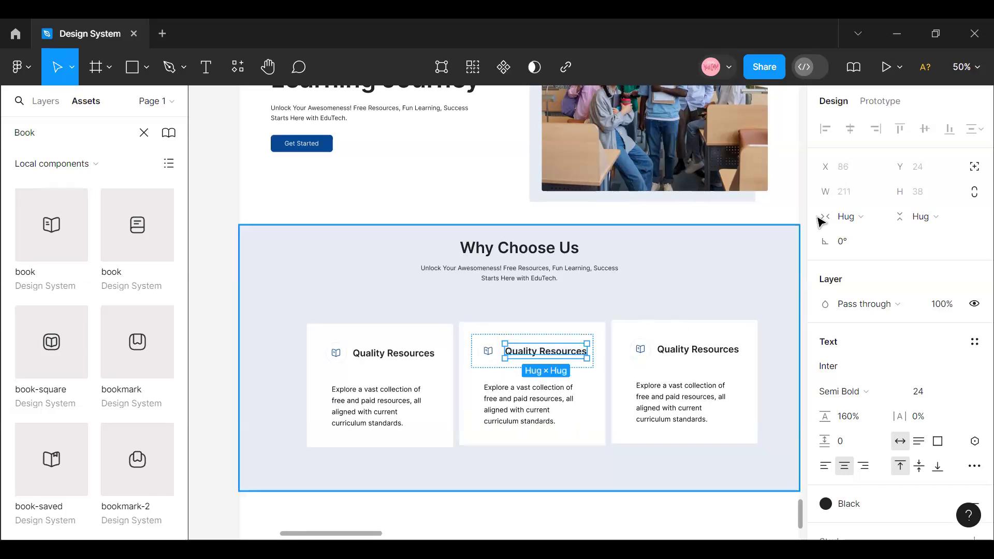
click(879, 219)
click(882, 197)
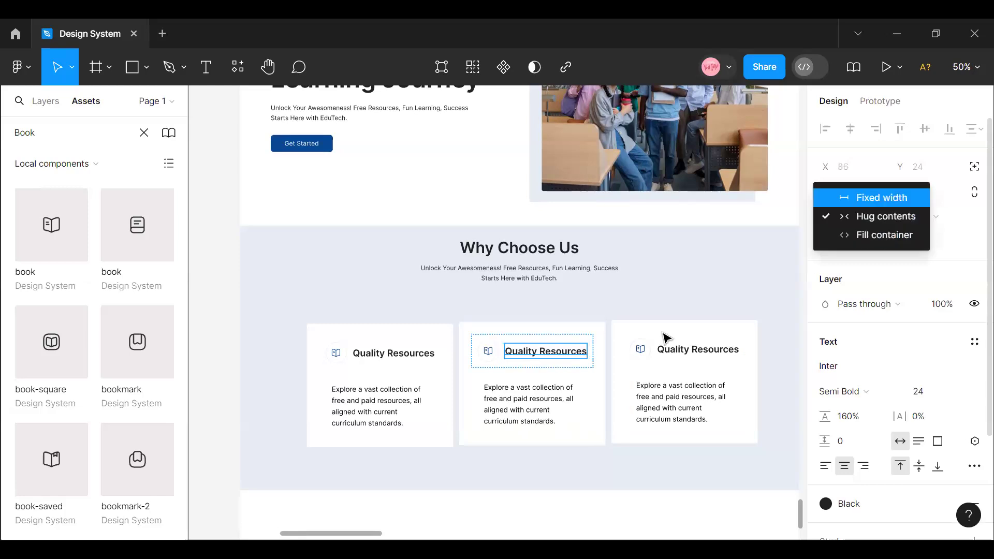
- Replace the middle feature card's title with "Engaged Learning"
double_click(558, 352)
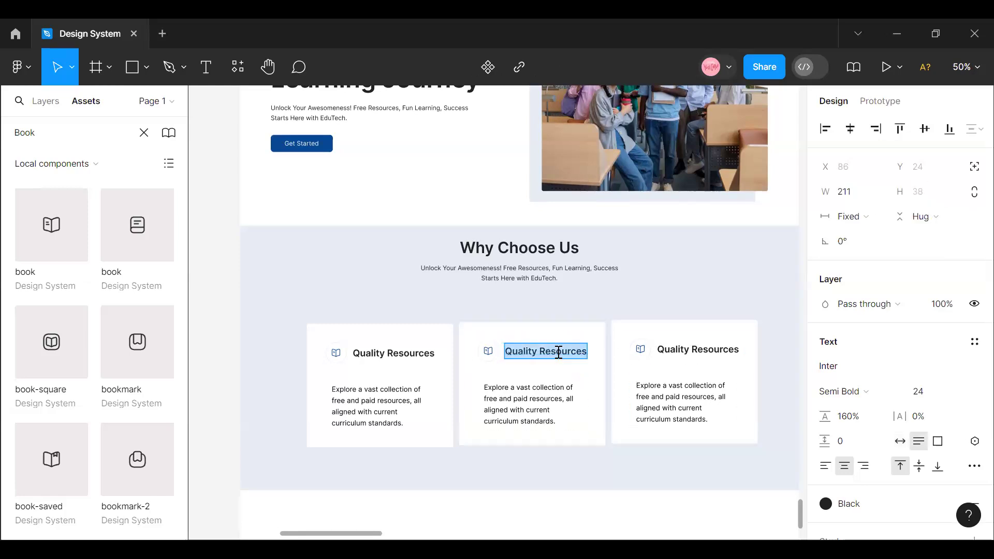
text(Em)
key(BackSpace)
text(naged Learning)
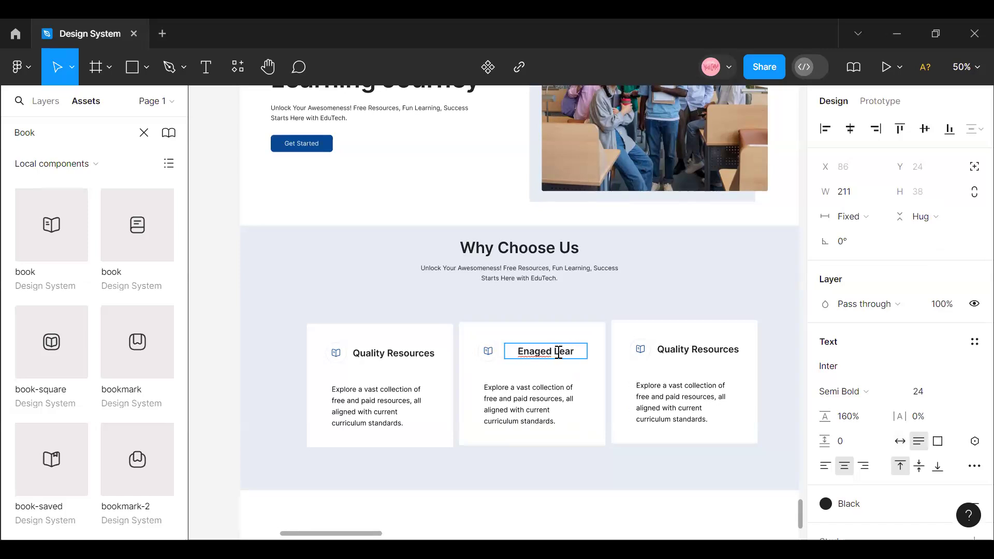
right_click(530, 355)
click(543, 289)
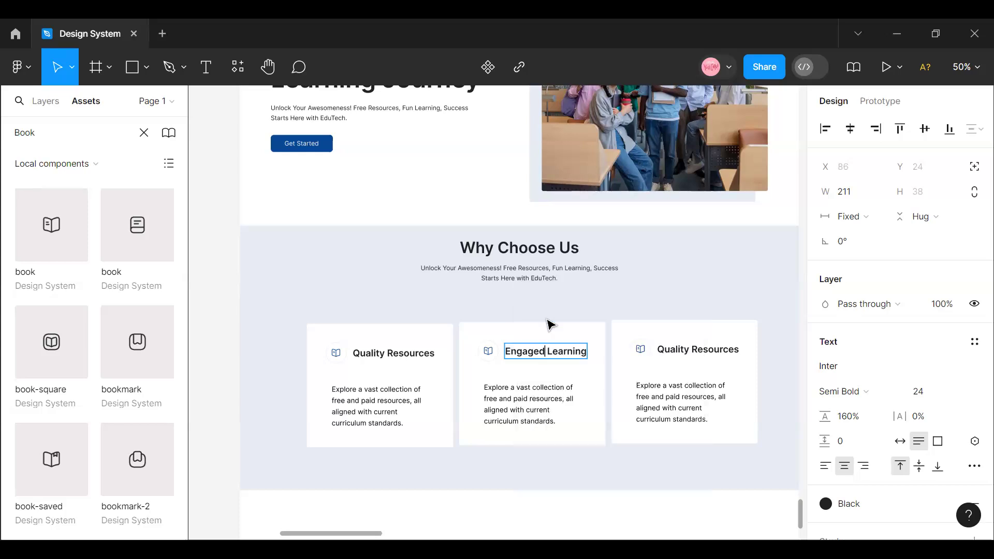
click(547, 481)
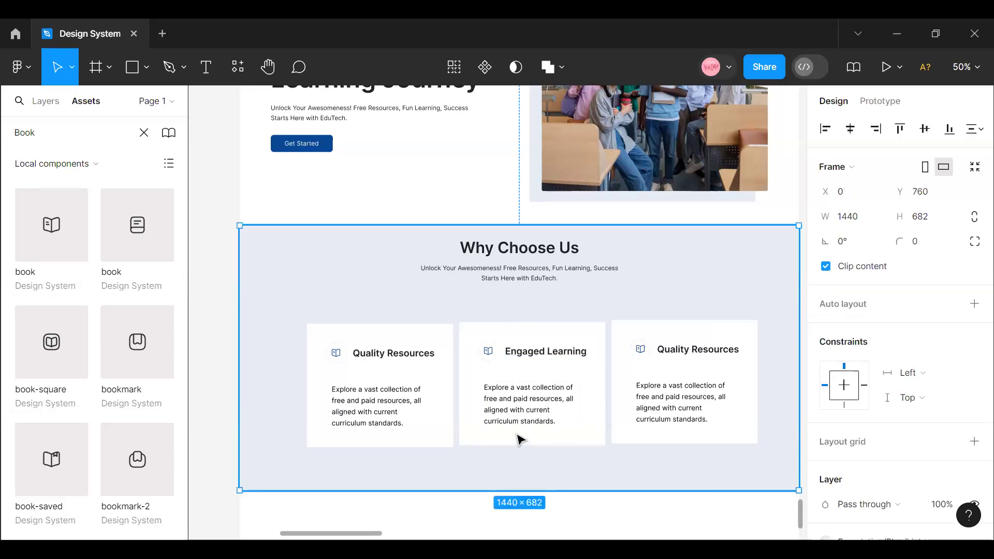
- Delete the third feature card and put a duplicate of the "Engaged Learning" card in its place
click(647, 342)
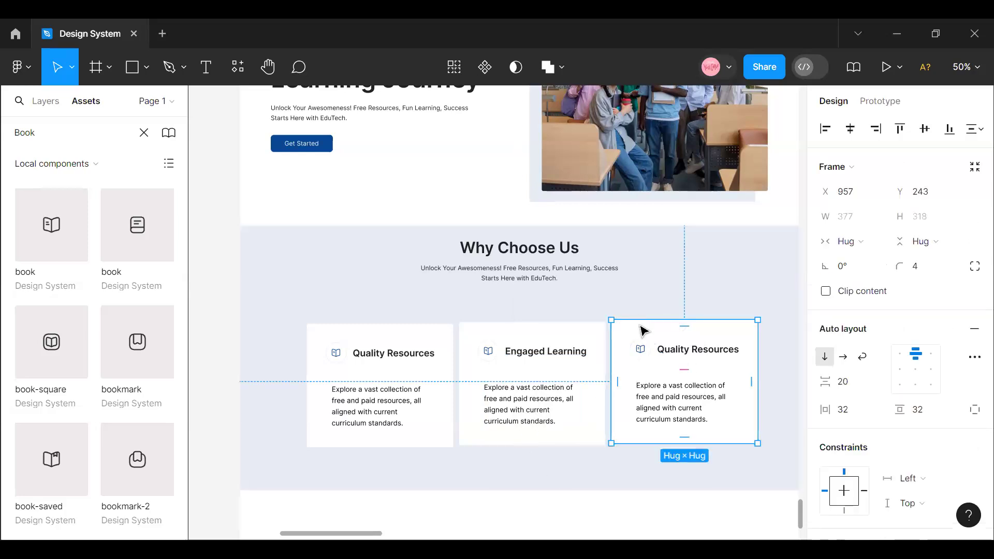
key(Delete)
click(581, 368)
click(581, 368)
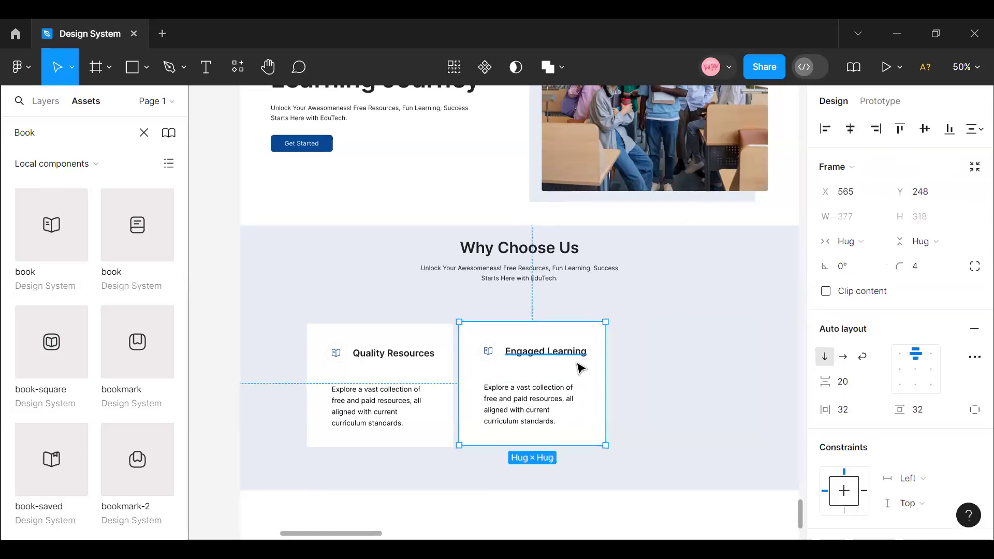
alt+drag(577, 364, 732, 368)
- Combine the three feature cards into one horizontal auto layout row
click(430, 381)
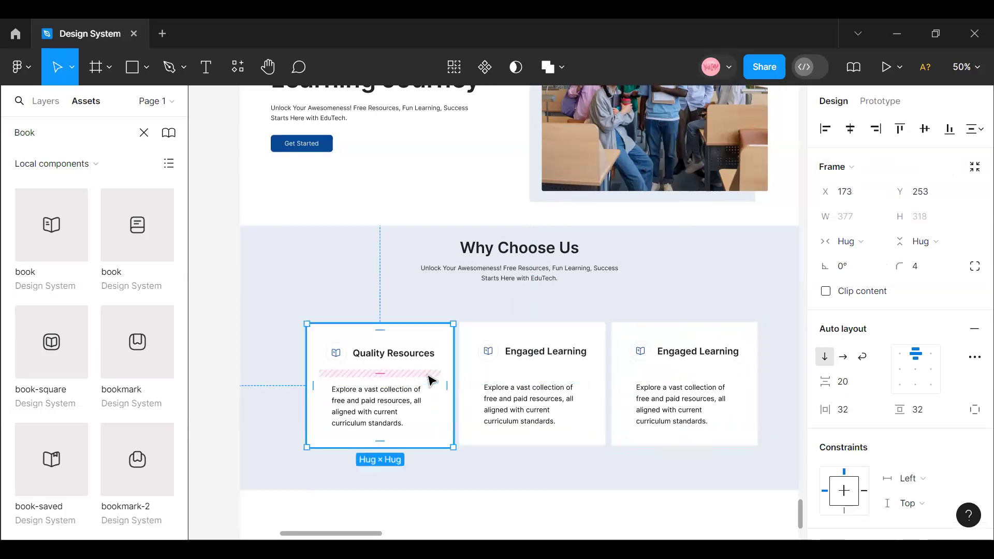
shift+click(505, 390)
shift+click(670, 388)
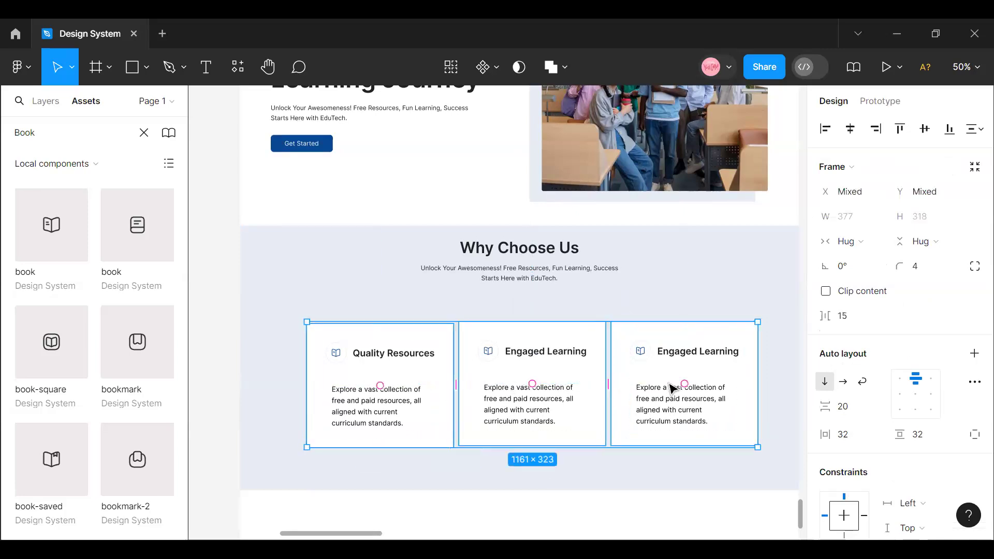
key(shift+a)
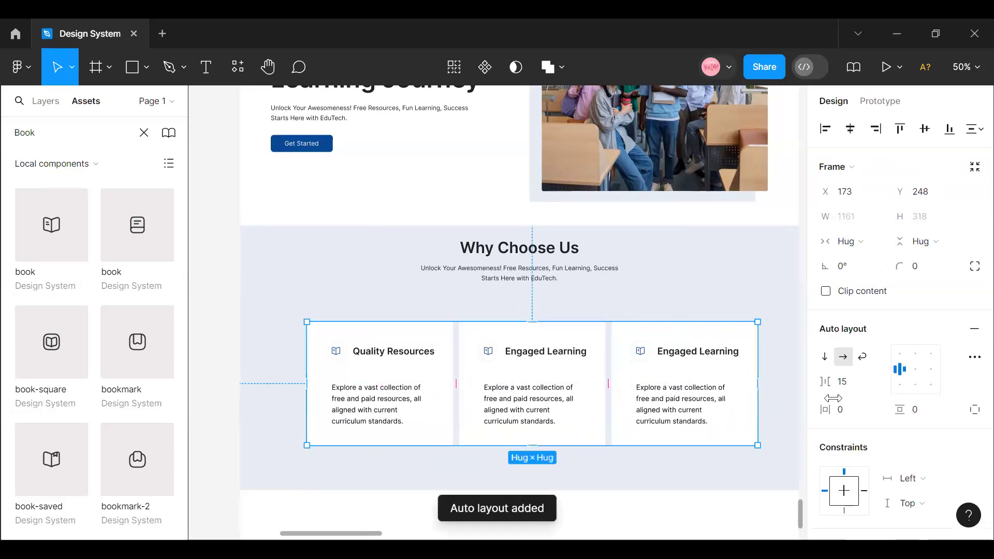
- Show the layout grids on the Education Website frame
scroll(302, 269, up, 5)
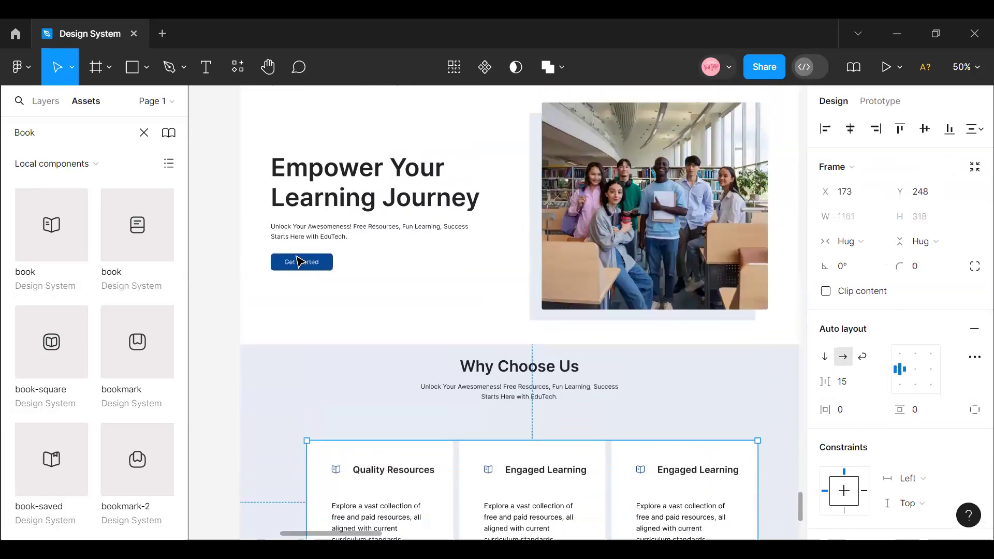
scroll(299, 261, up, 5)
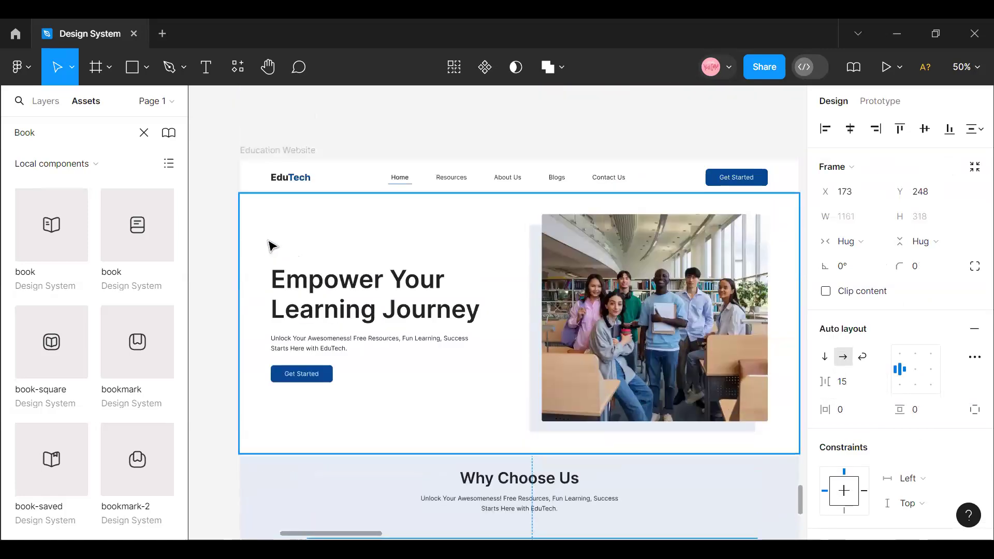
click(252, 153)
key(ctrl+shift+4)
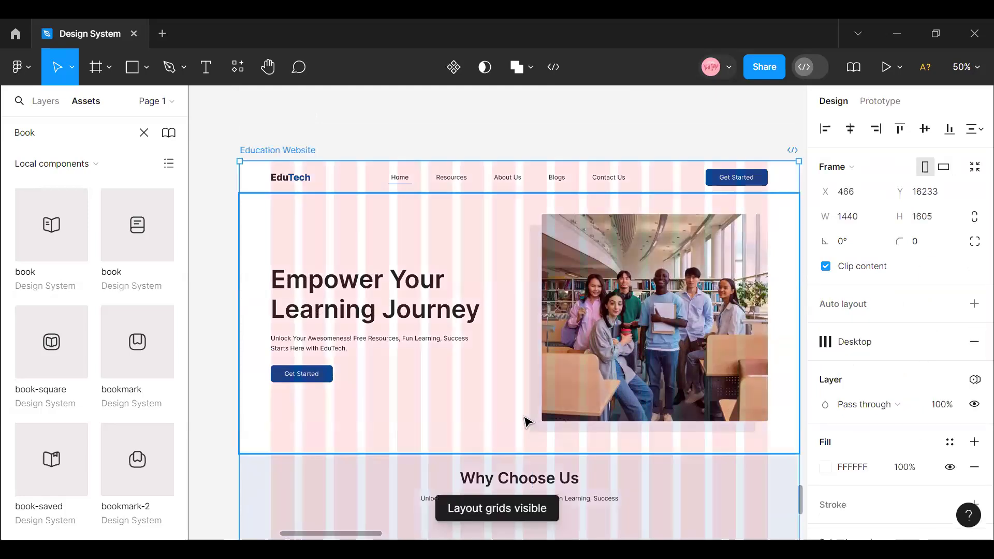
scroll(520, 422, down, 13)
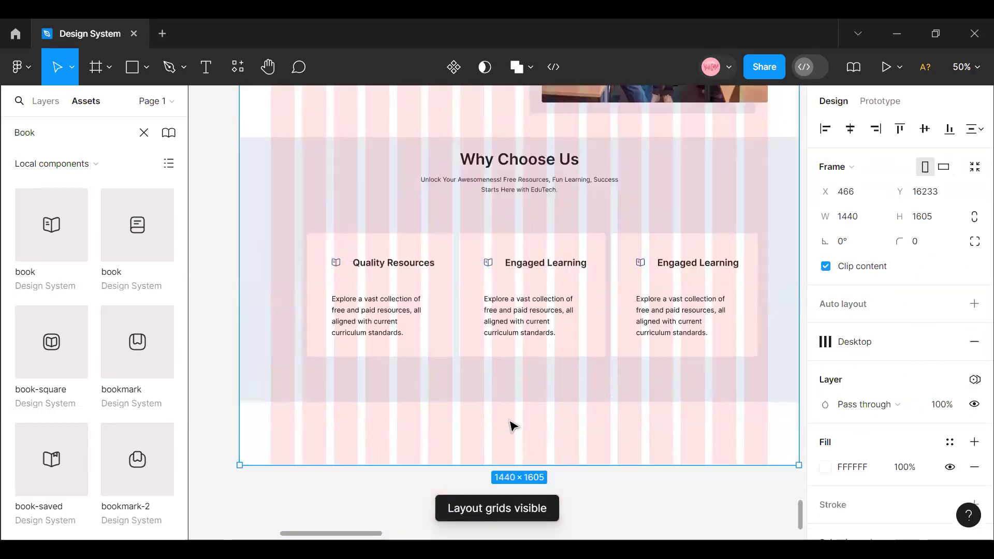
- Set the feature card row's horizontal item spacing to 27 and centre the row horizontally in the section
click(389, 300)
click(429, 294)
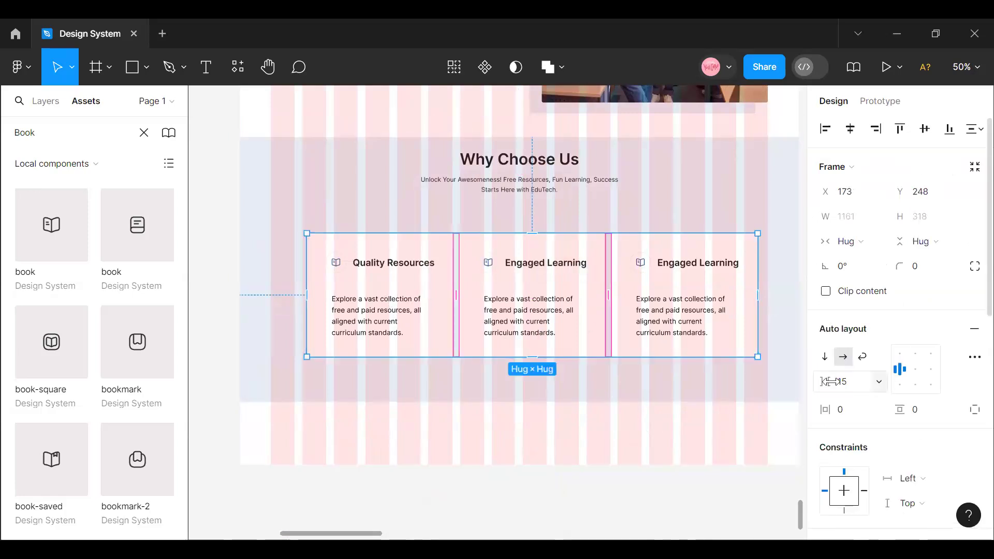
drag(829, 381, 848, 383)
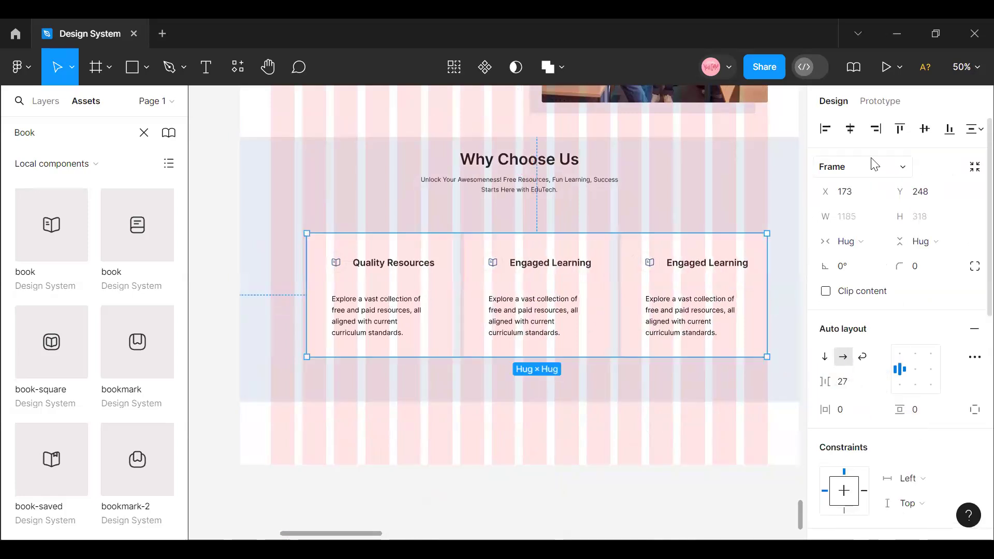
click(850, 132)
- Move the card row up towards the "Why Choose Us" heading block and set the vertical spacing between them to 40
scroll(550, 389, up, 3)
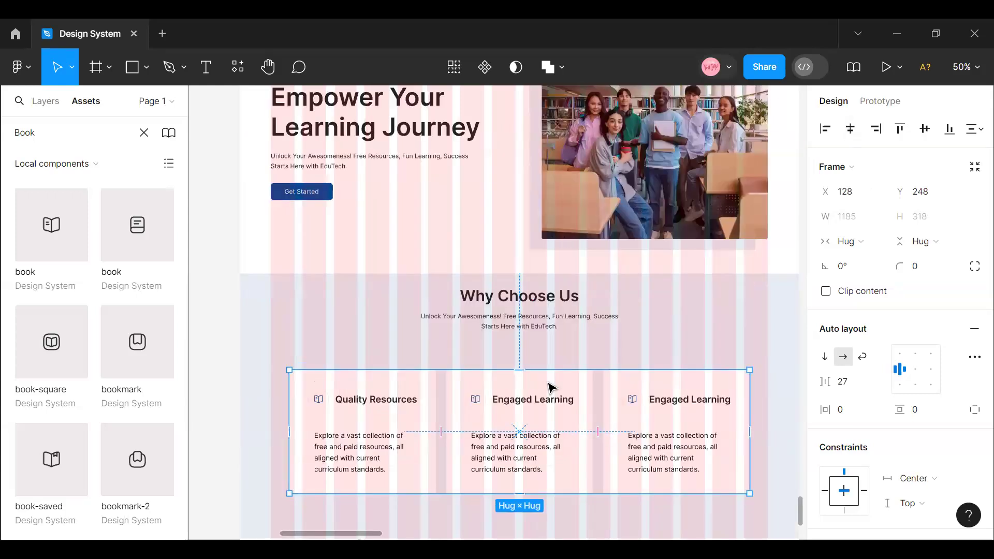
drag(526, 413, 523, 325)
click(523, 325)
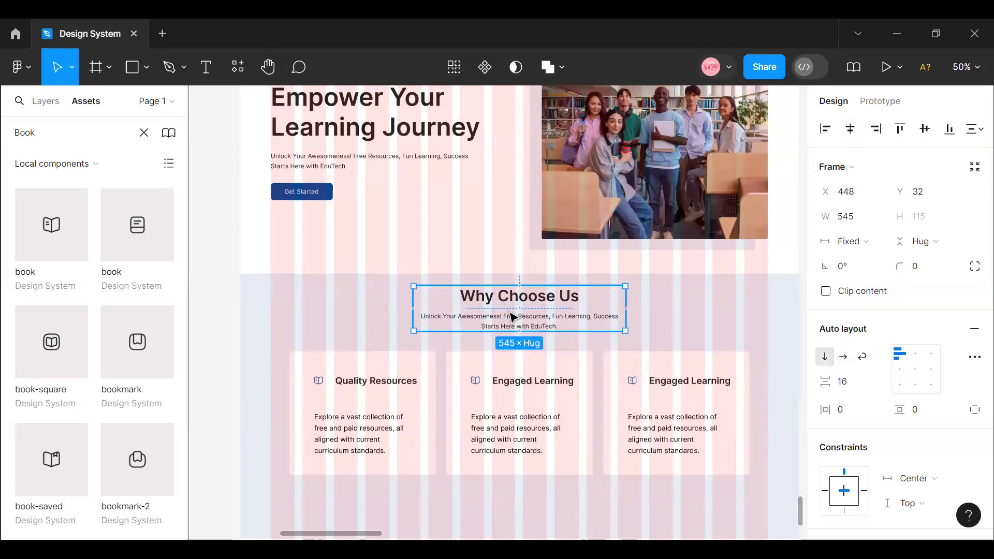
shift+click(530, 394)
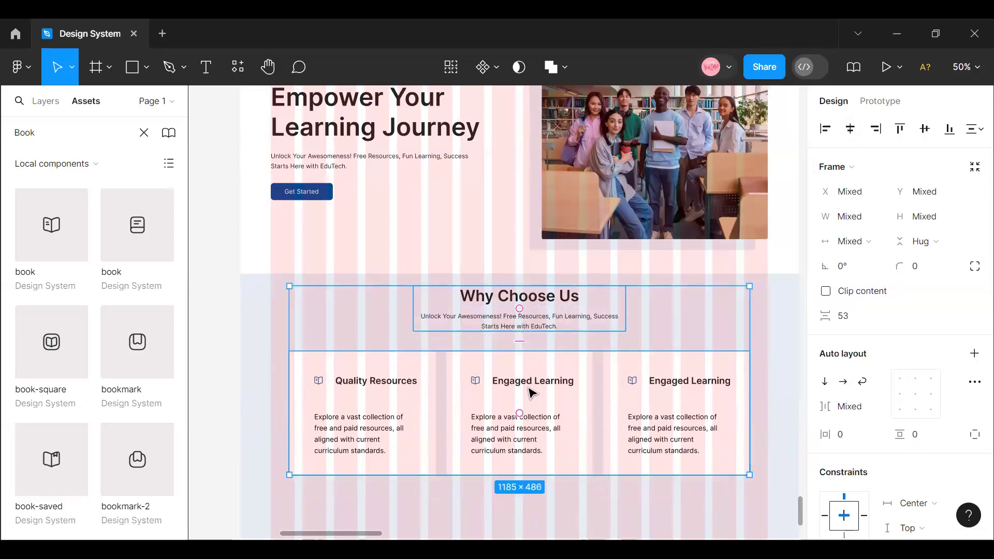
click(846, 320)
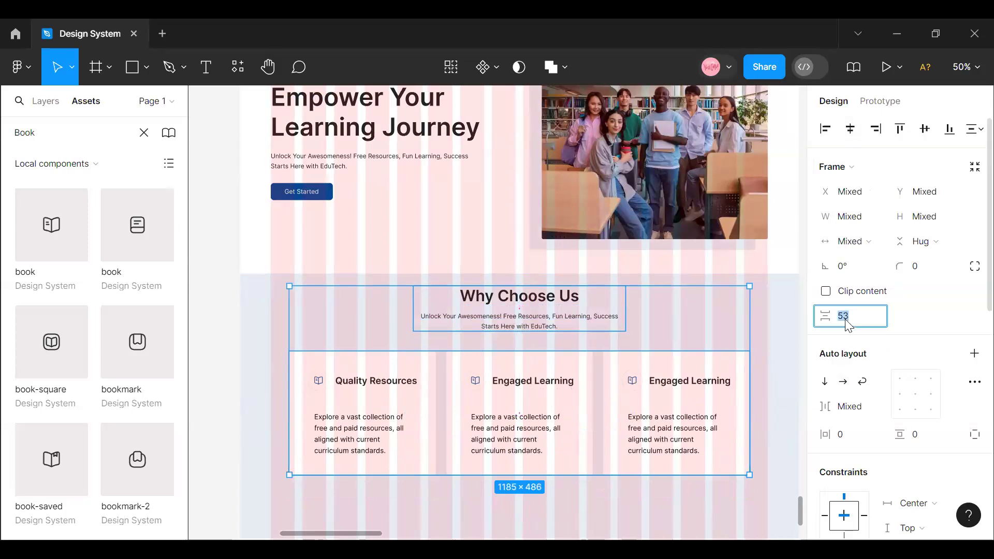
key(Return)
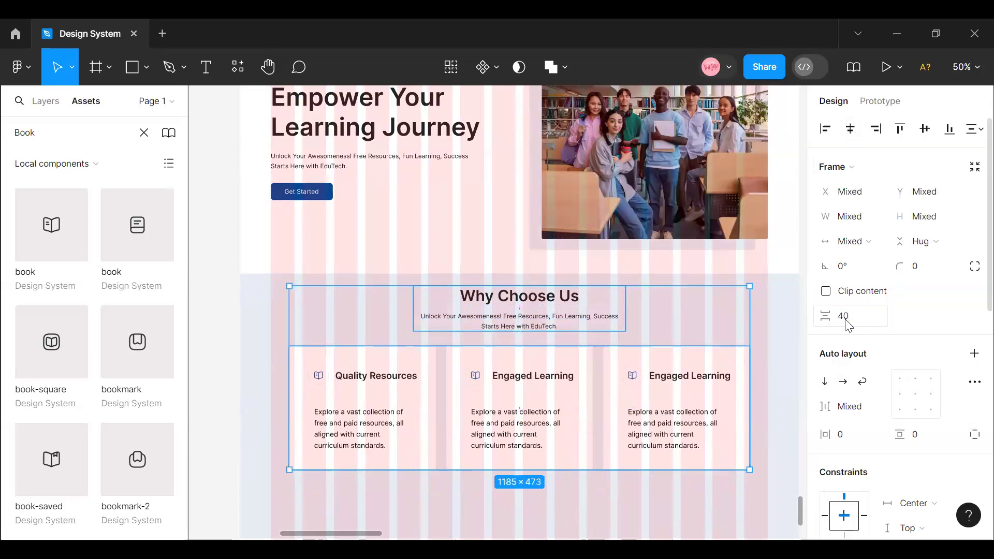
- Shorten the "Why Choose Us" section frame from its lower edge to a height of 615
click(273, 284)
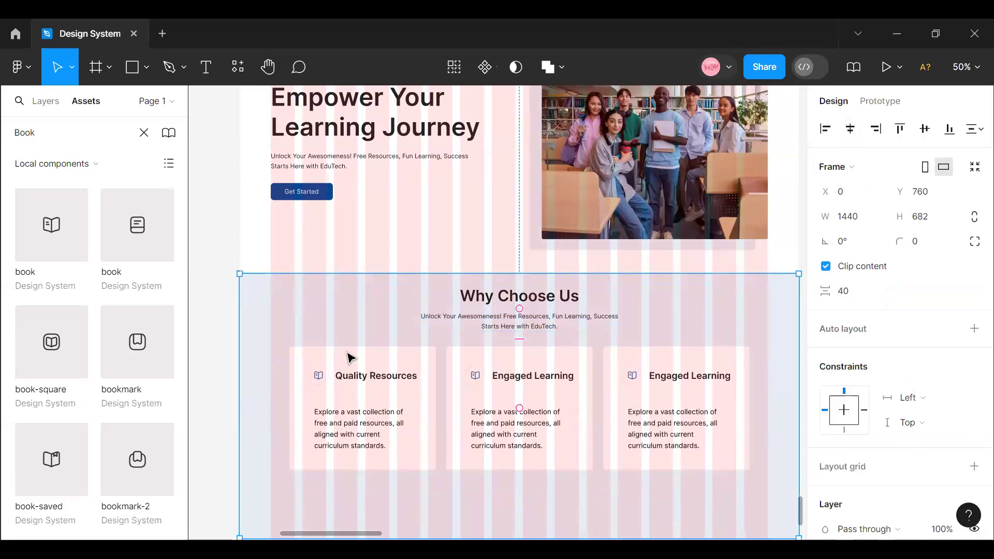
scroll(450, 458, down, 3)
drag(449, 402, 440, 375)
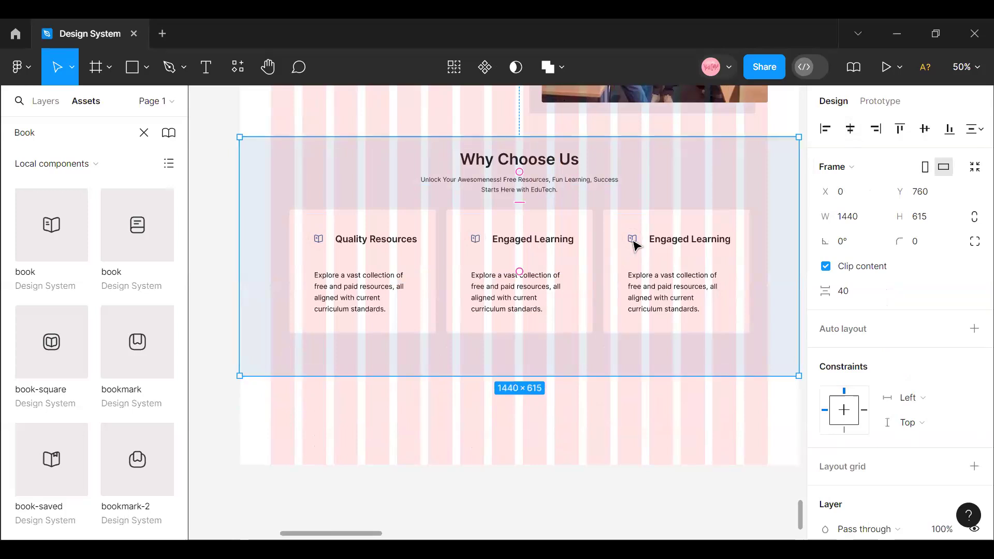
- Copy the Hero Section's Get Started button into the "Why Choose Us" section, horizontally centred below the cards at Y 545
scroll(321, 380, up, 6)
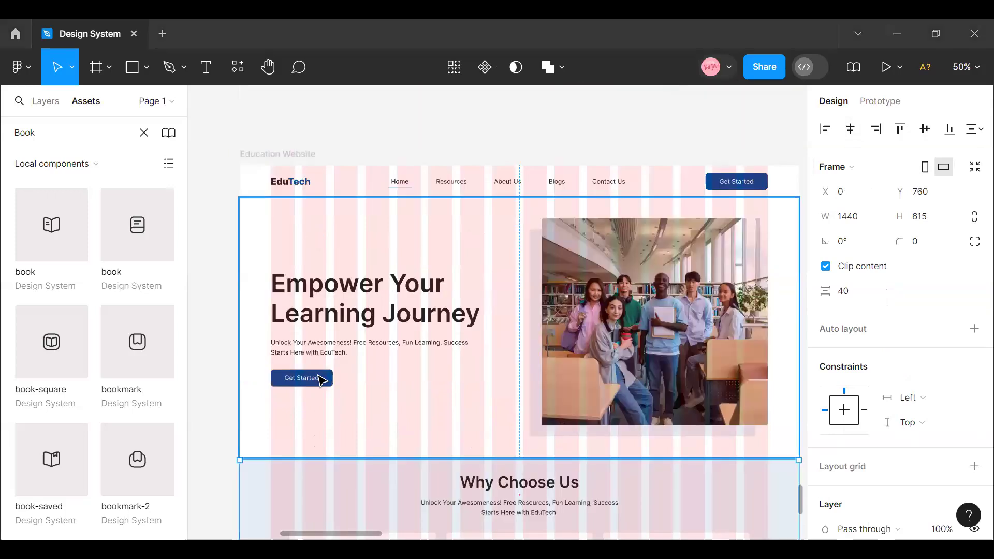
key(Return)
key(shift+a)
click(321, 380)
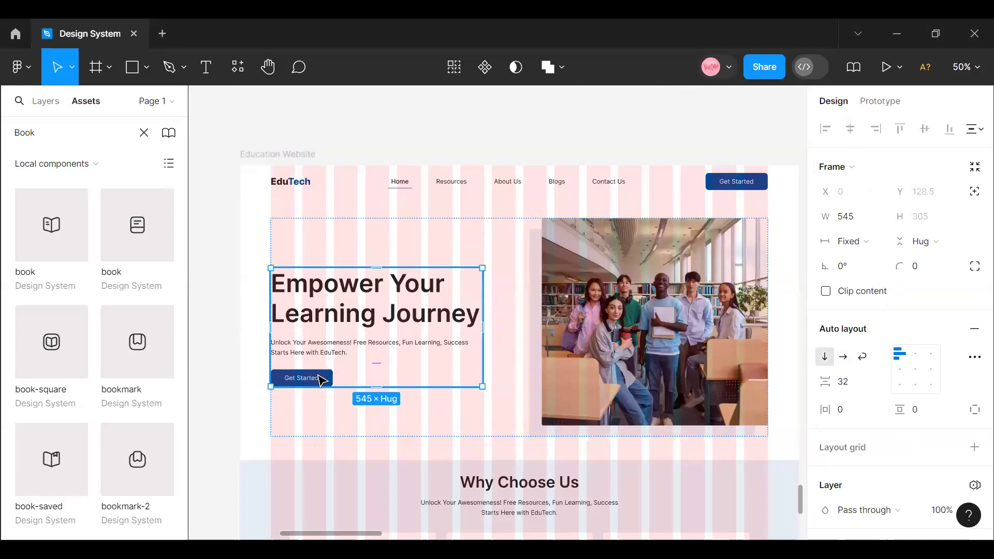
click(321, 381)
right_click(321, 381)
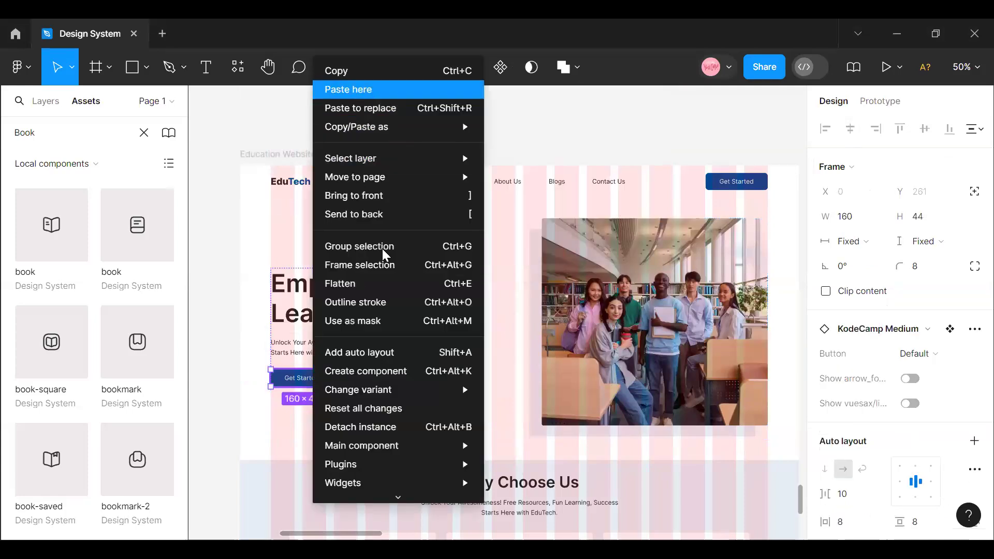
click(331, 71)
scroll(479, 413, down, 5)
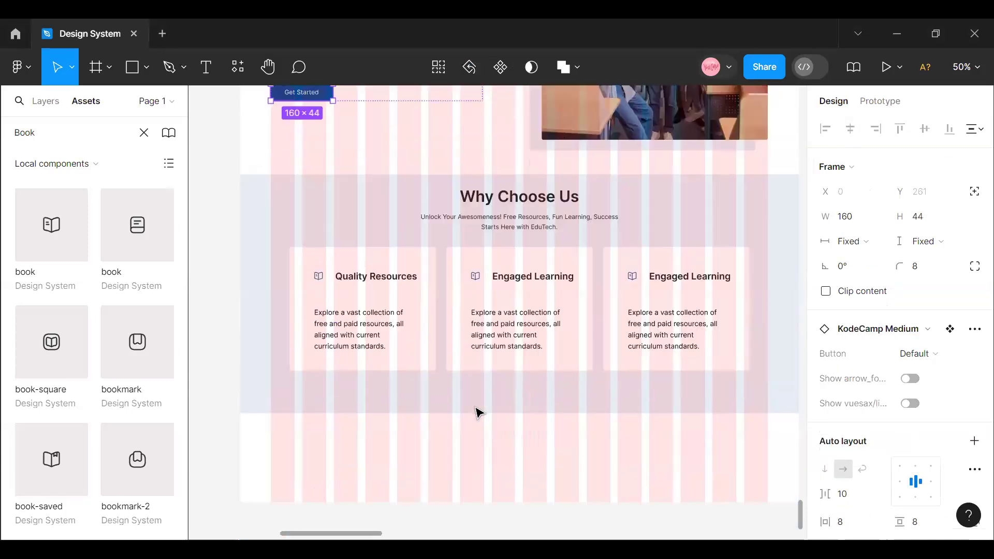
click(471, 390)
right_click(472, 395)
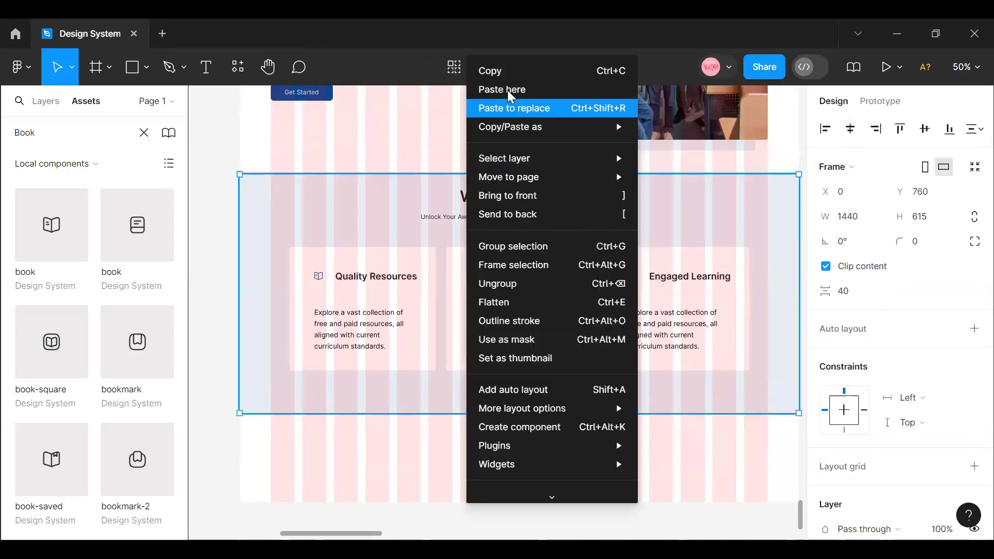
click(508, 83)
mouse_move(523, 397)
mouse_down()
mouse_move(543, 401)
mouse_move(537, 393)
mouse_up()
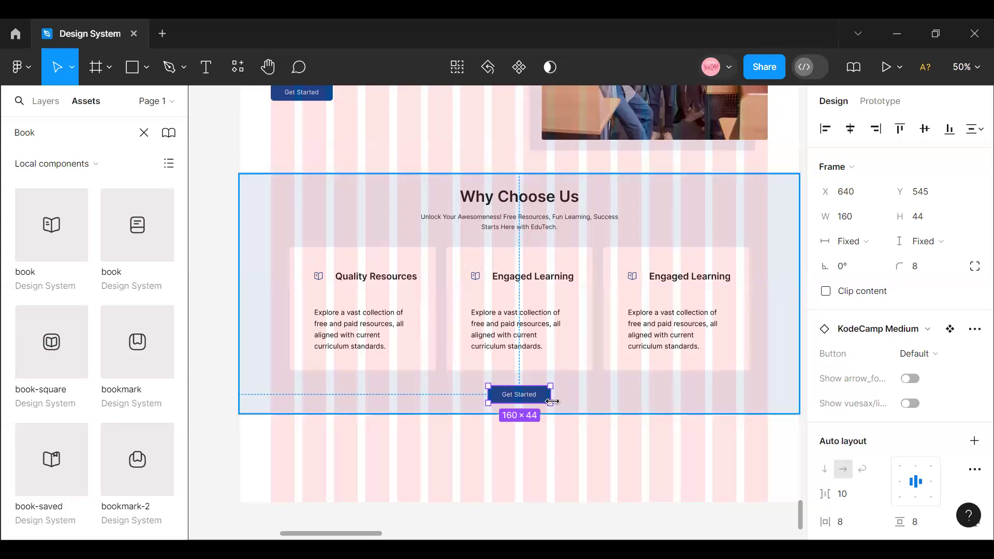
- Change the label of the button below the feature cards to "Learn More"
double_click(536, 397)
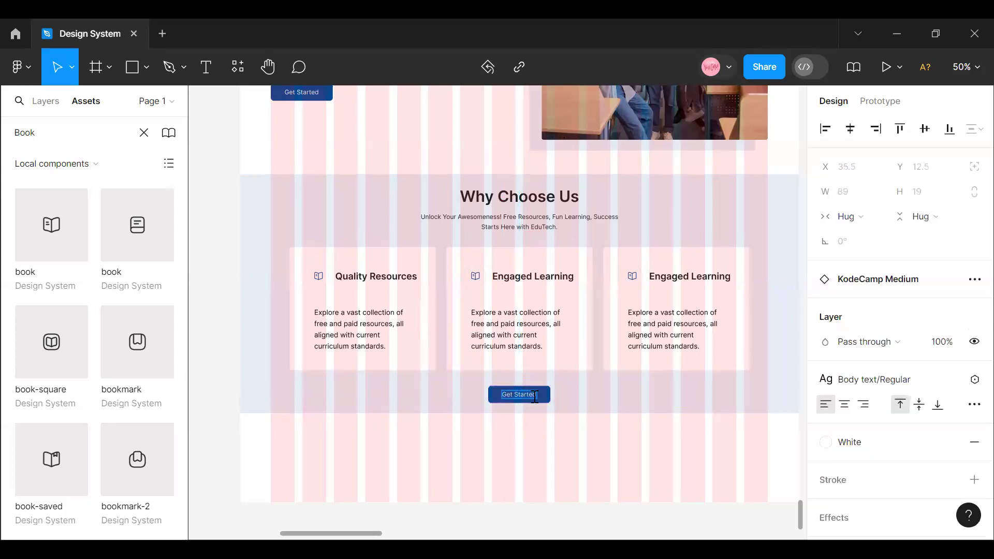
text(earn More)
key(Escape)
click(468, 457)
- Change the variant of the Learn More button below the feature cards to Button6
click(544, 395)
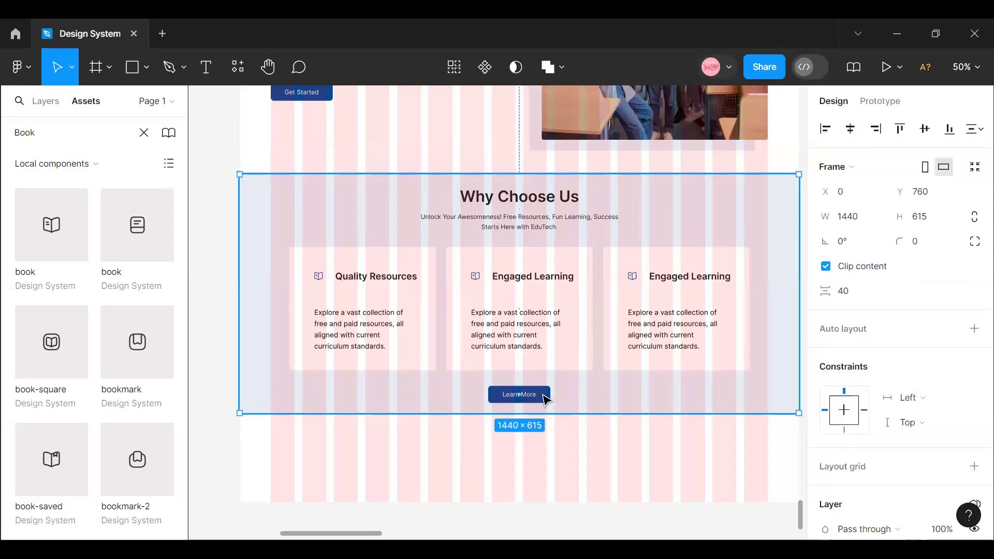
click(544, 395)
click(926, 353)
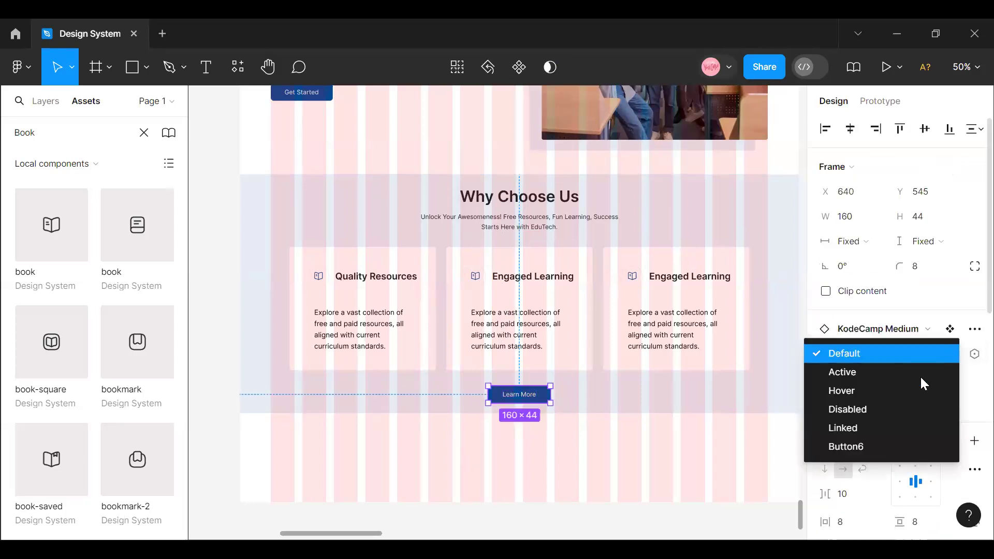
click(901, 445)
click(694, 472)
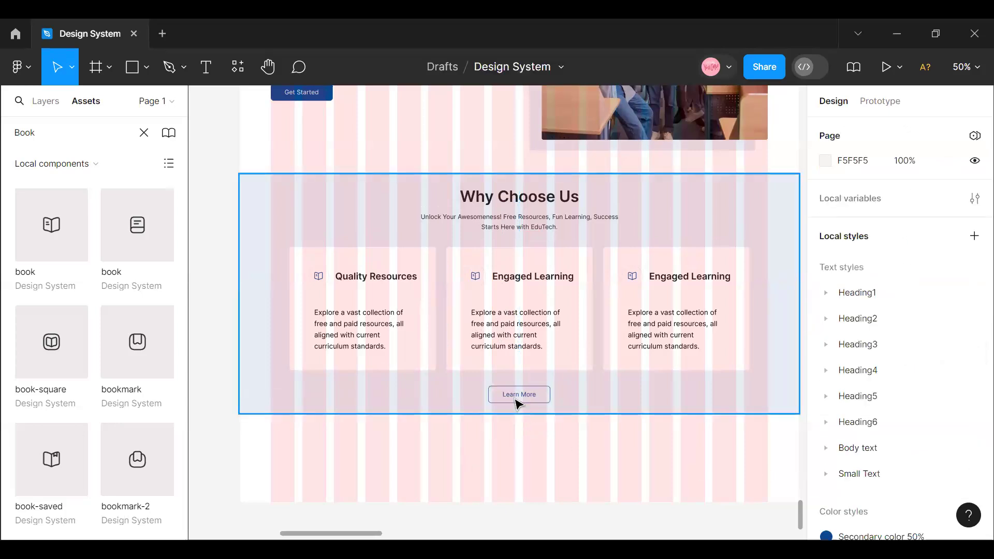
- Hide the layout grids of the Education Website frame and review the page without them
scroll(372, 326, up, 7)
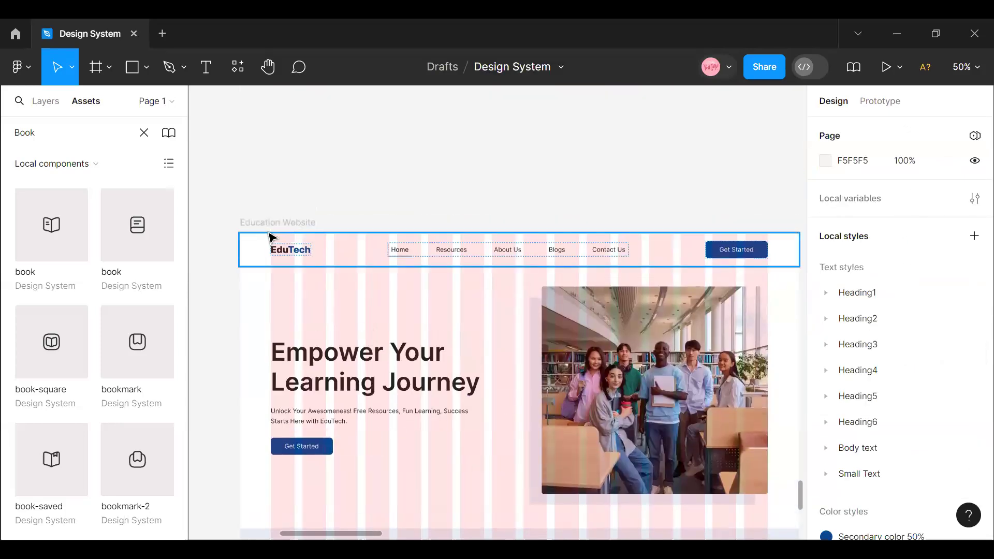
click(290, 223)
key(shift+g)
scroll(552, 322, down, 6)
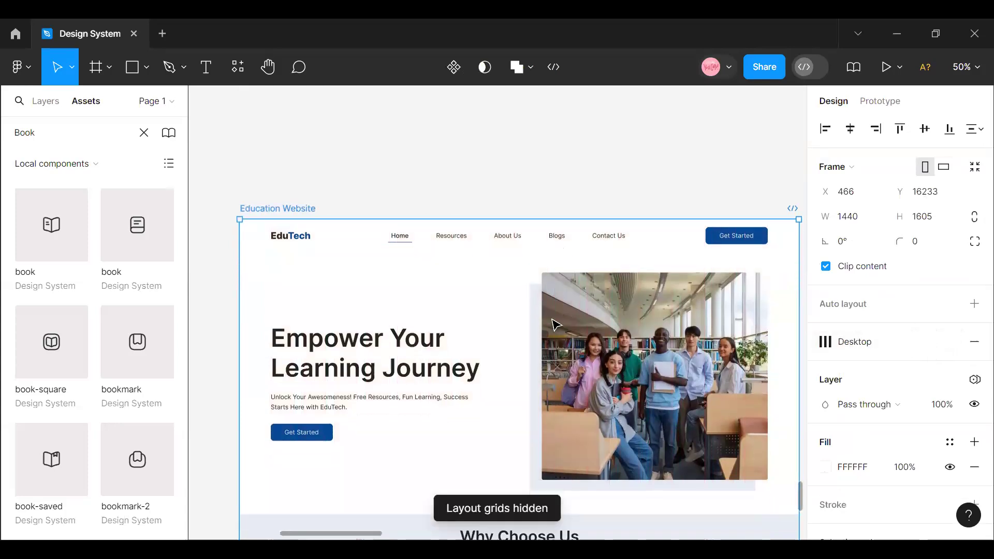
scroll(552, 322, down, 3)
scroll(552, 322, up, 3)
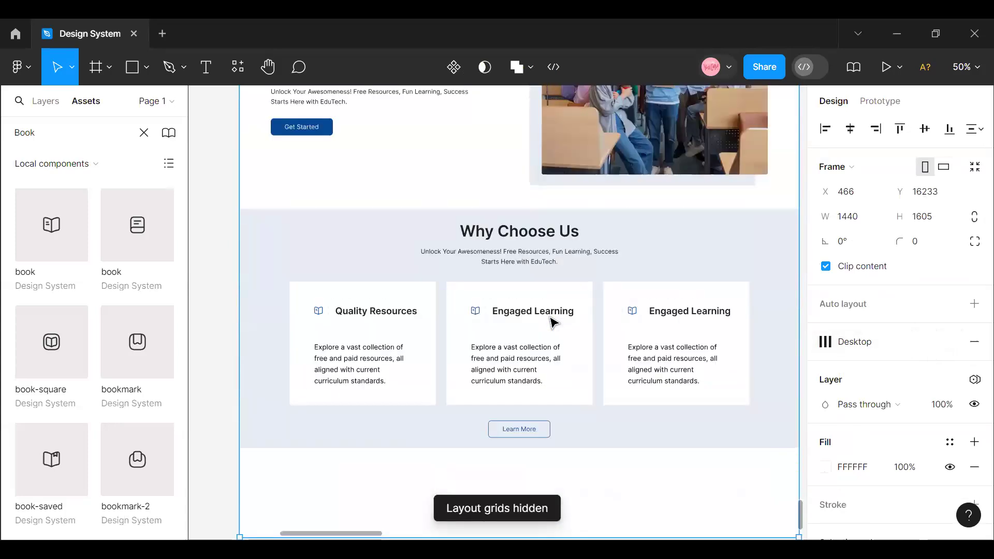
- Combine the "Why Choose Us" heading block and the feature card row into one vertical auto layout with 40 spacing
click(526, 260)
click(527, 261)
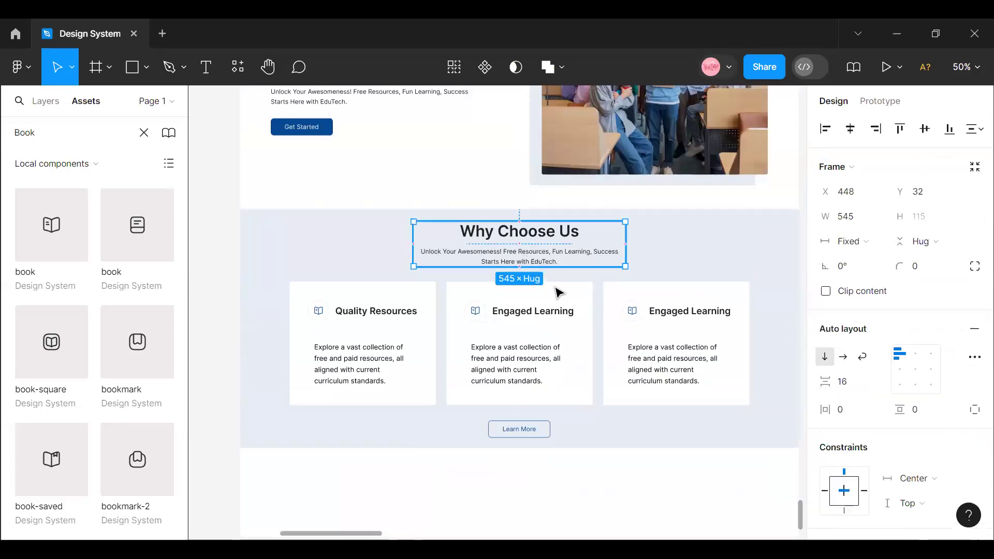
shift+click(559, 336)
key(shift+a)
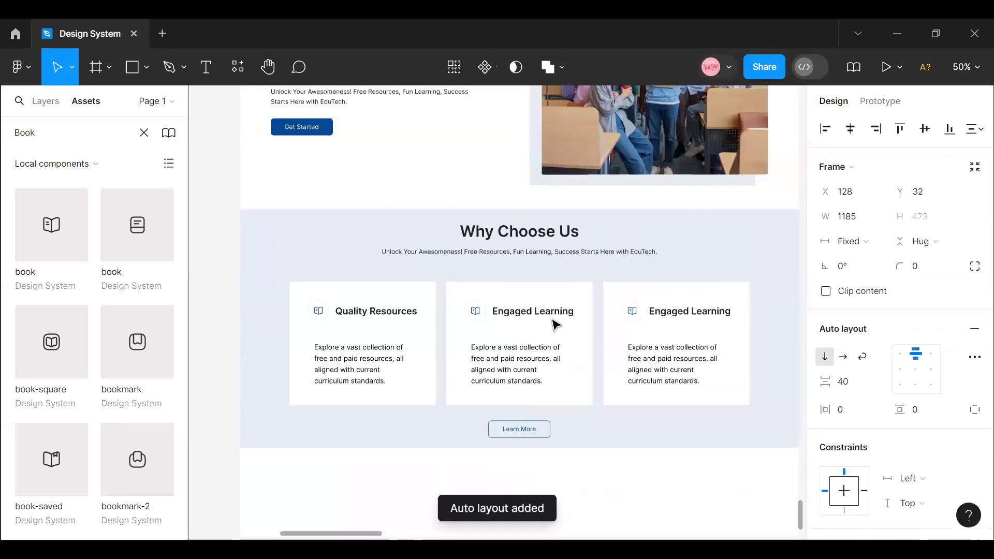
click(860, 389)
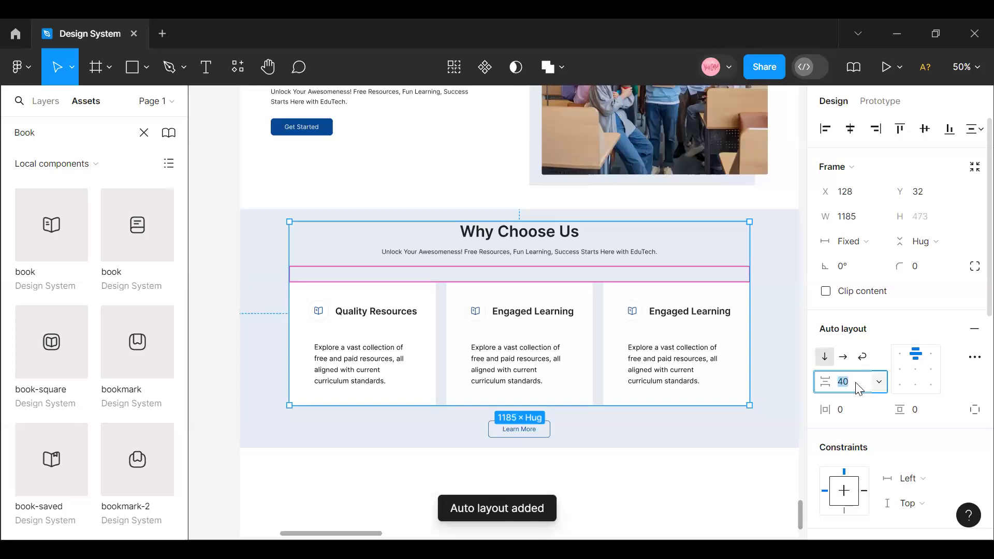
- Wrap the heading-and-cards group and the Learn More button in a vertical auto layout and centre it horizontally in the section
click(516, 440)
shift+click(529, 352)
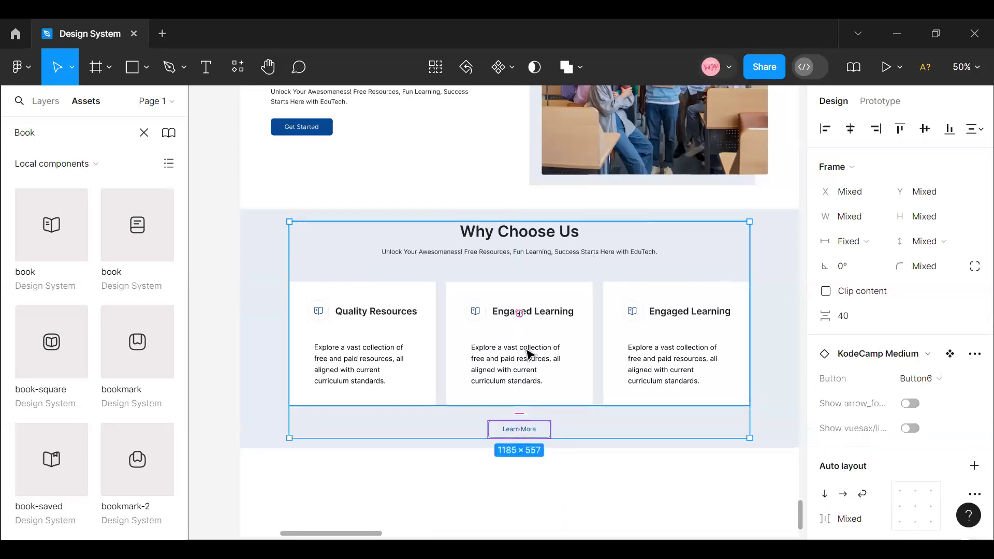
key(shift+a)
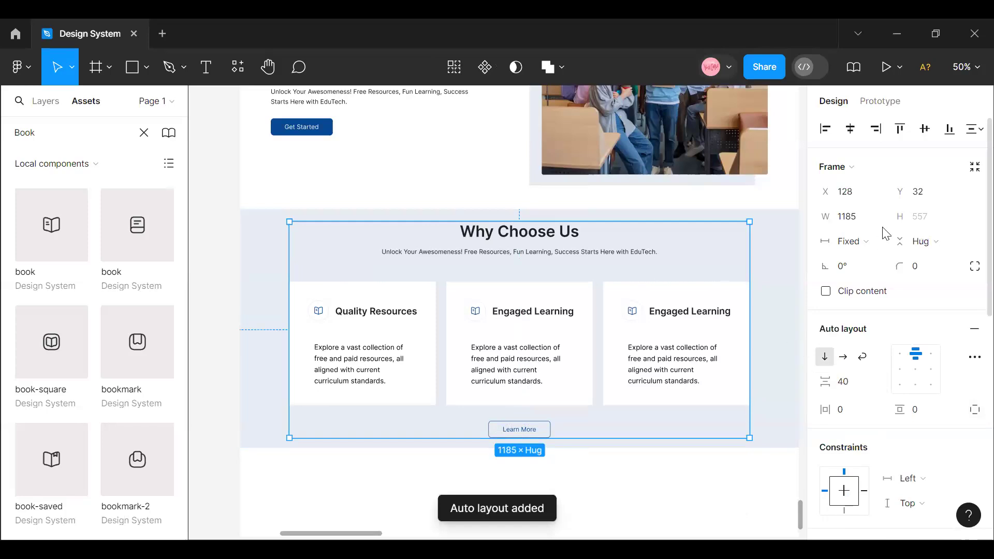
click(851, 129)
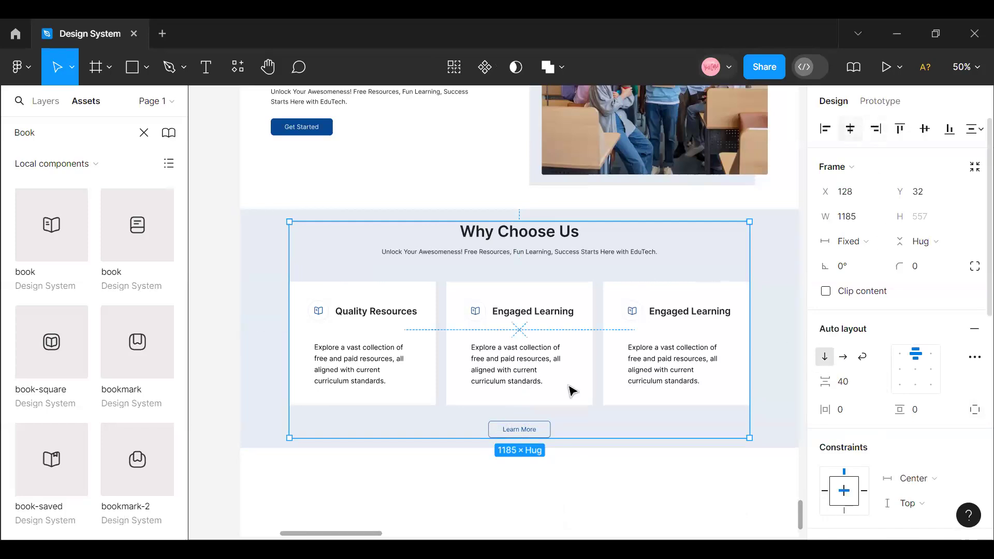
click(271, 251)
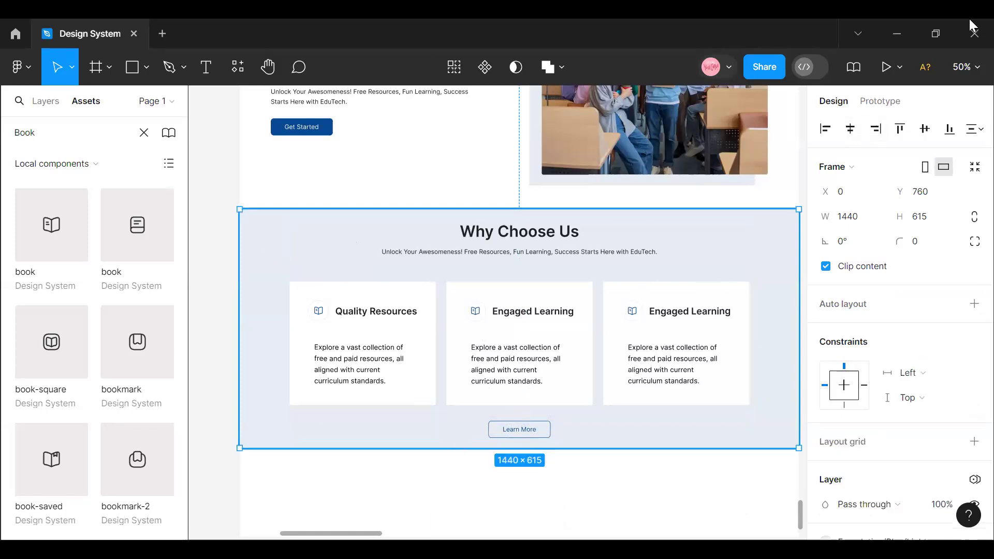
- Extend the Education Website frame downwards from its lower edge to a height of 2475
click(964, 67)
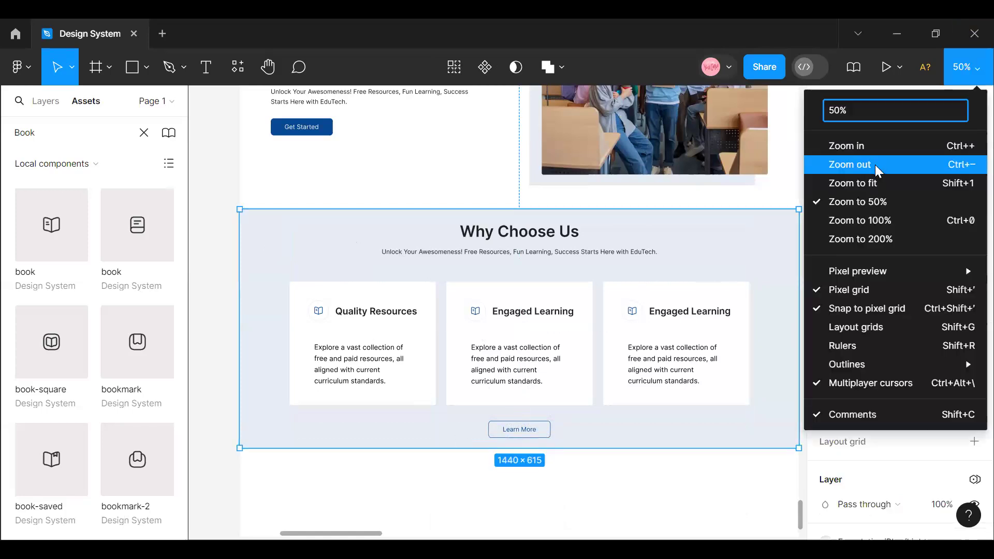
click(875, 164)
scroll(355, 153, up, 3)
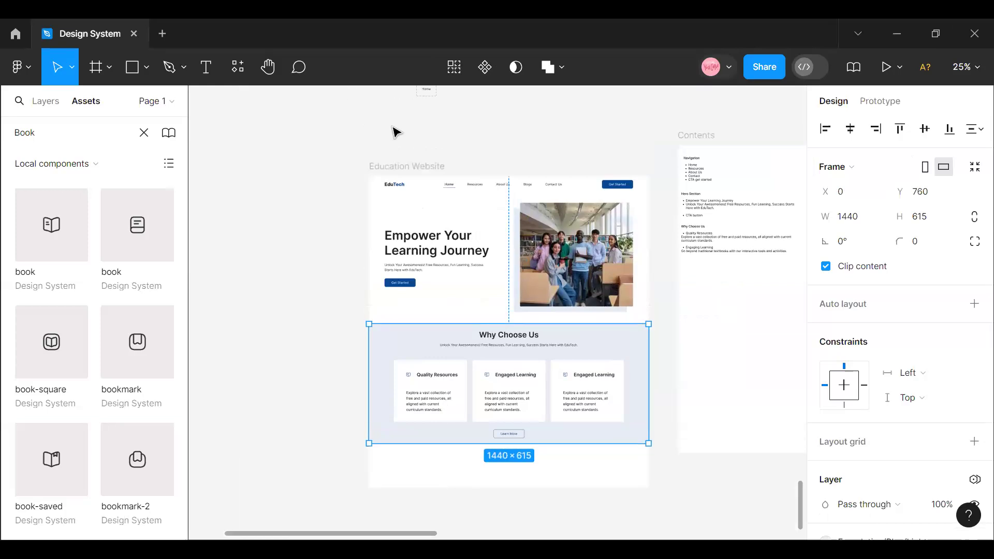
click(388, 178)
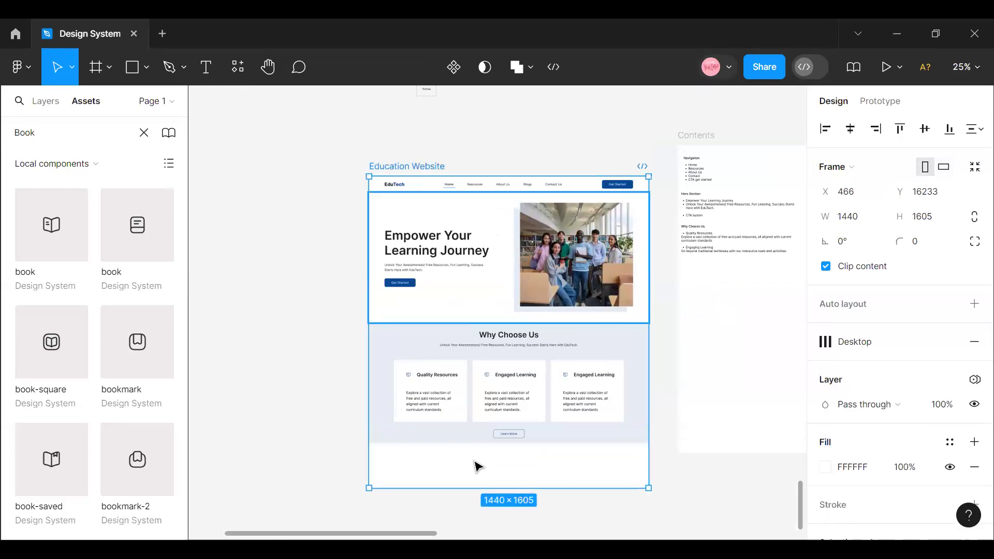
drag(469, 488, 477, 452)
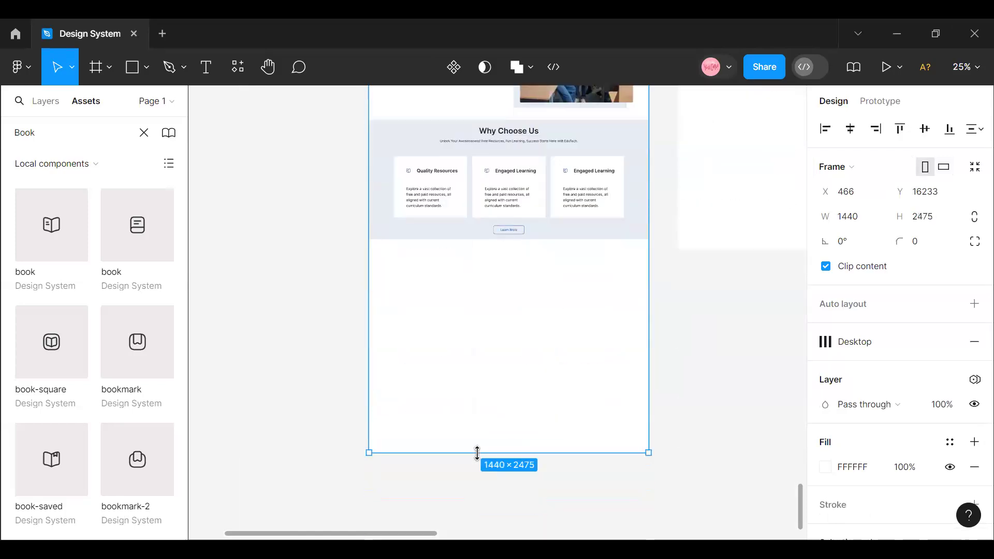
click(413, 236)
scroll(453, 326, up, 4)
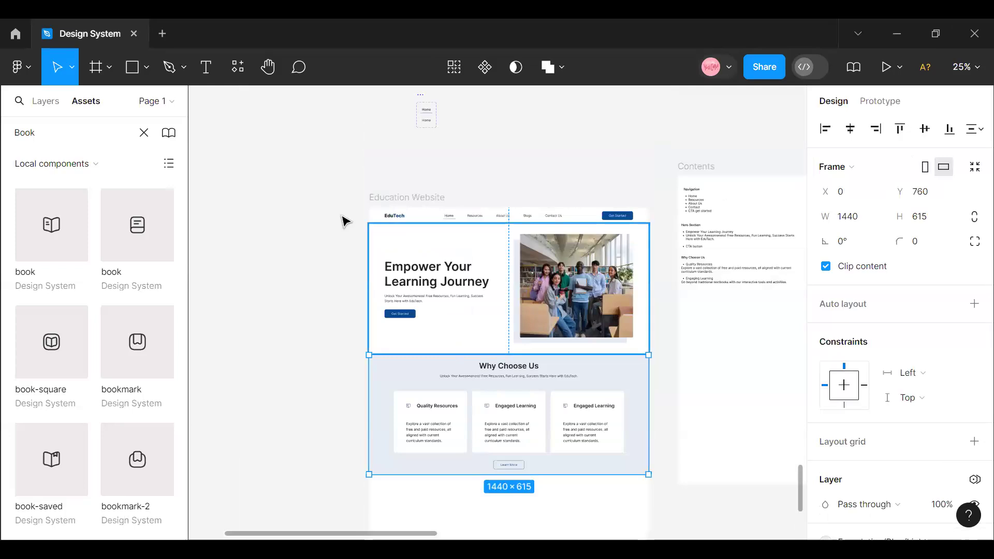
click(452, 275)
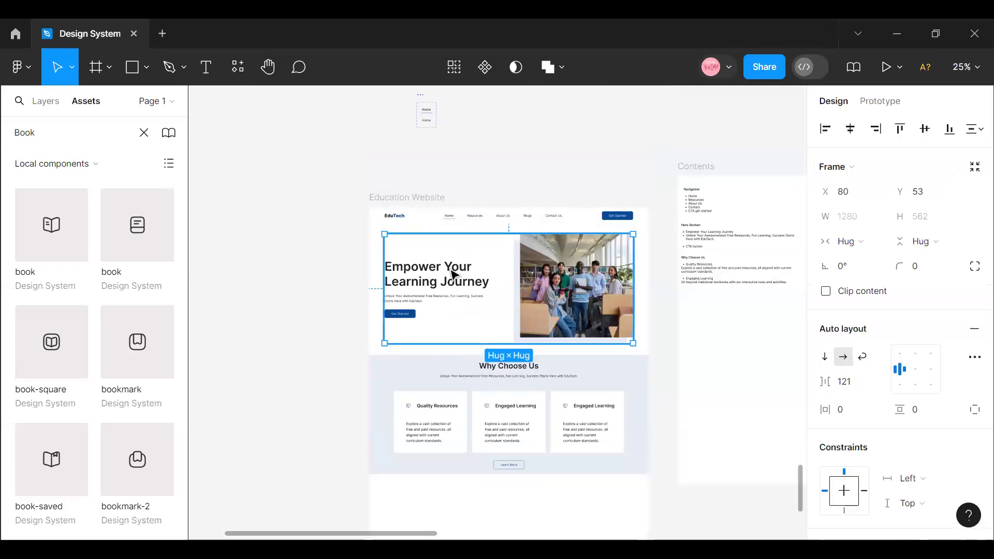
right_click(451, 275)
click(320, 197)
click(332, 206)
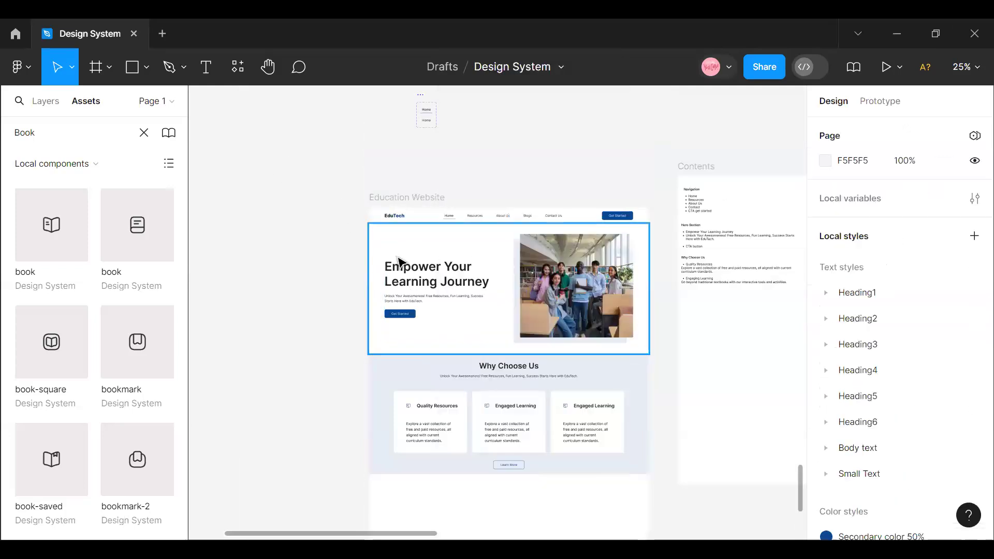
- Copy the Hero Section frame and place the duplicate directly below the "Why Choose Us" section at X 1, Y 1375
right_click(393, 258)
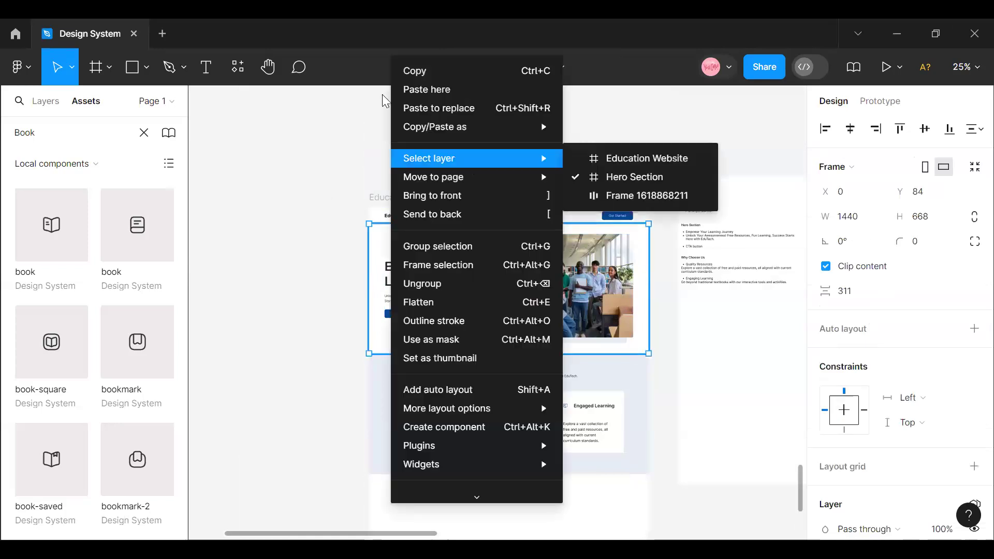
right_click(426, 273)
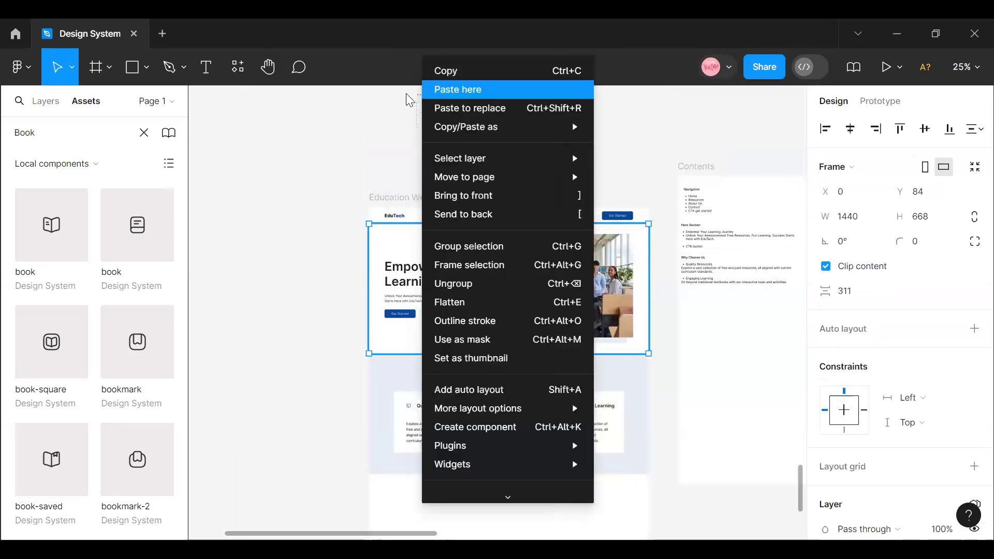
click(475, 264)
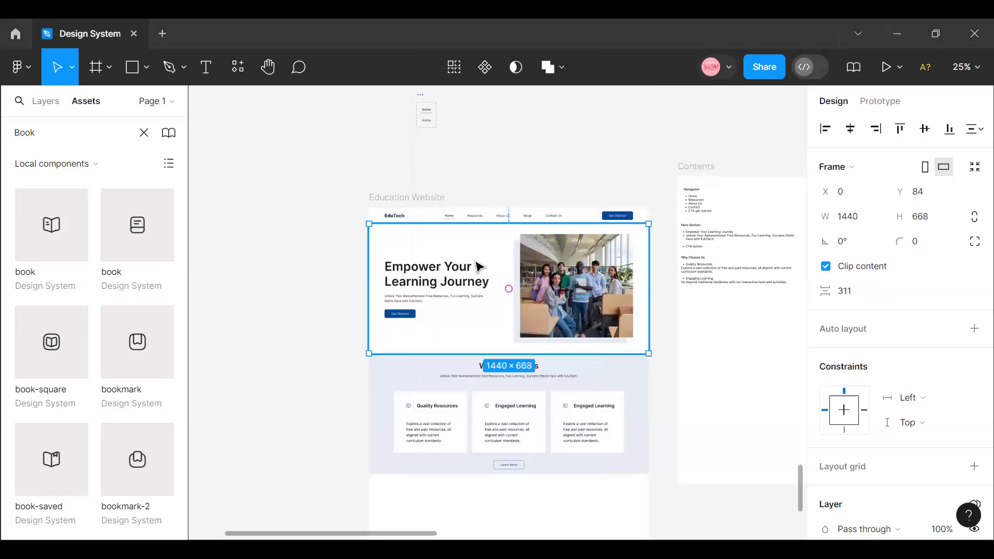
right_click(482, 74)
click(482, 71)
scroll(424, 293, down, 4)
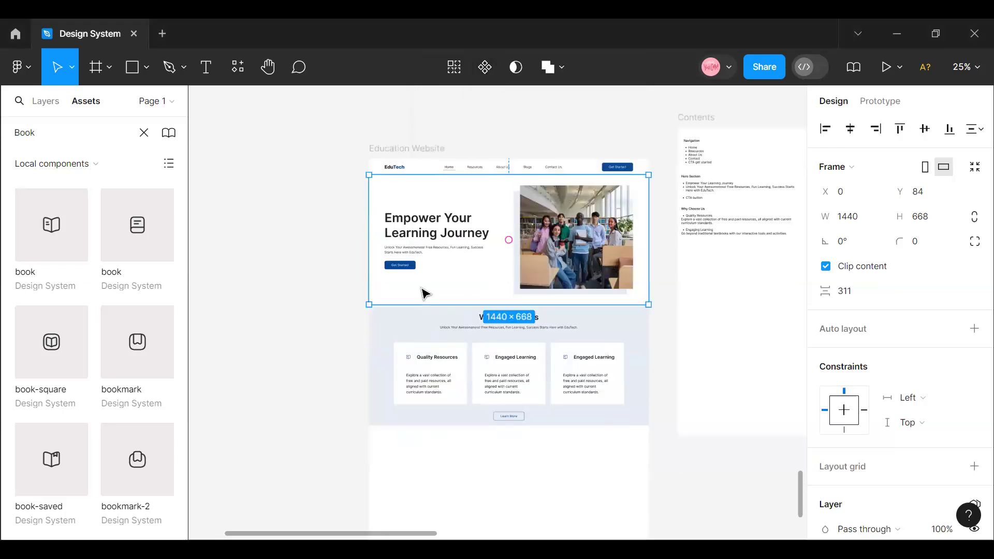
scroll(424, 294, up, 1)
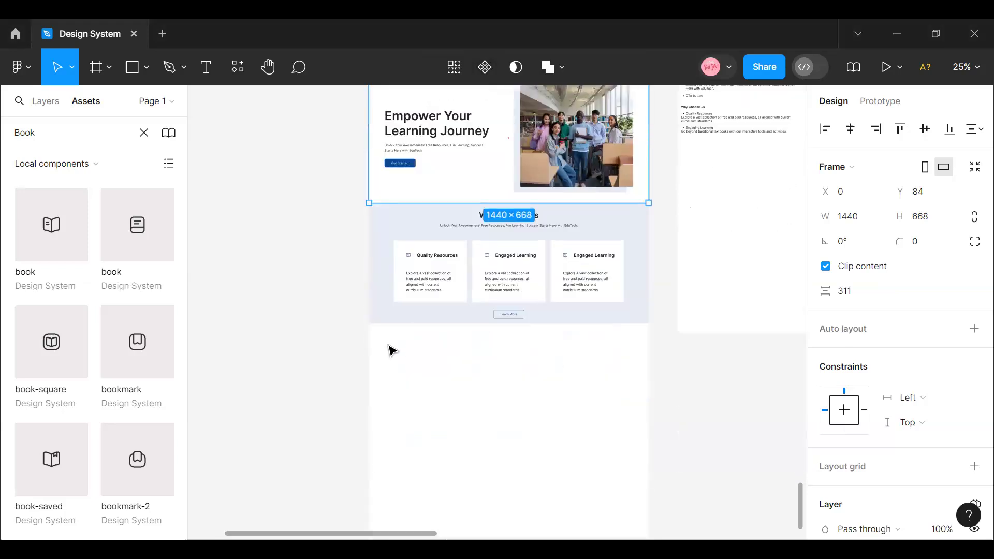
right_click(415, 384)
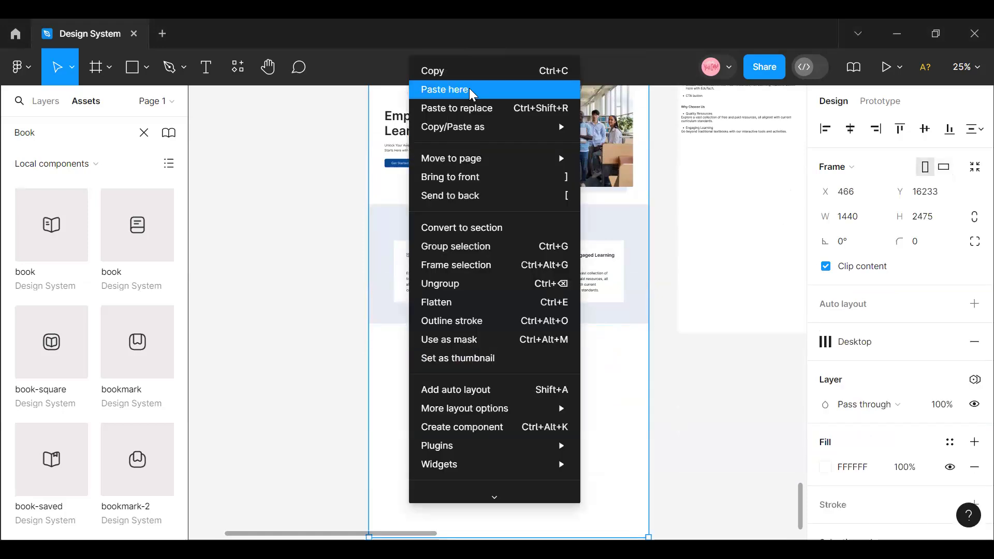
click(472, 92)
drag(529, 177, 424, 389)
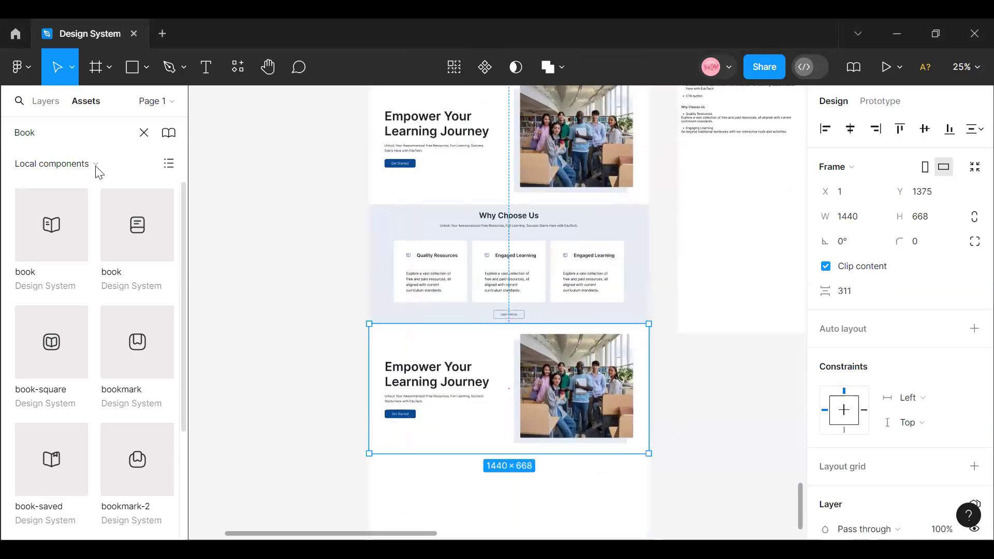
- Rename the frame containing the feature cards as "Why Choose US"
click(46, 101)
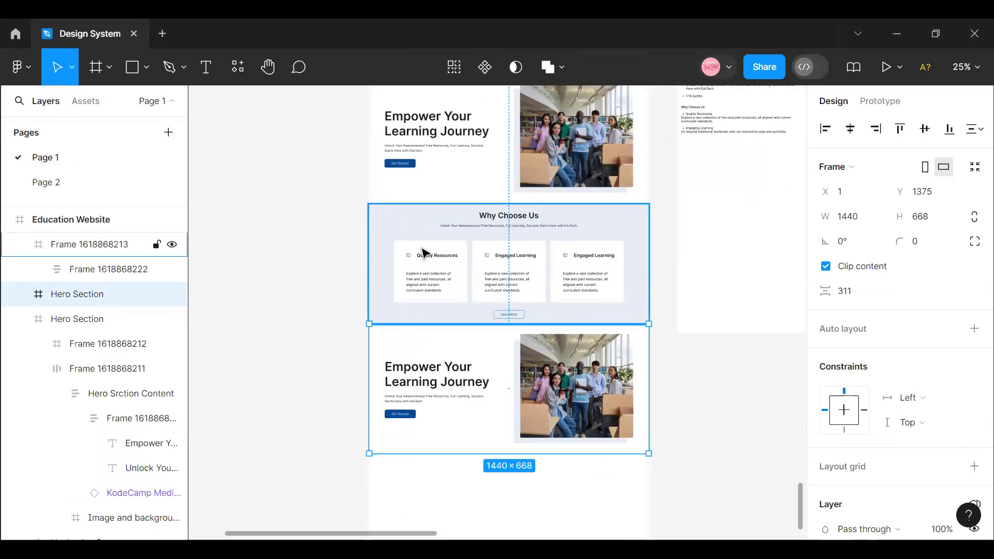
click(383, 222)
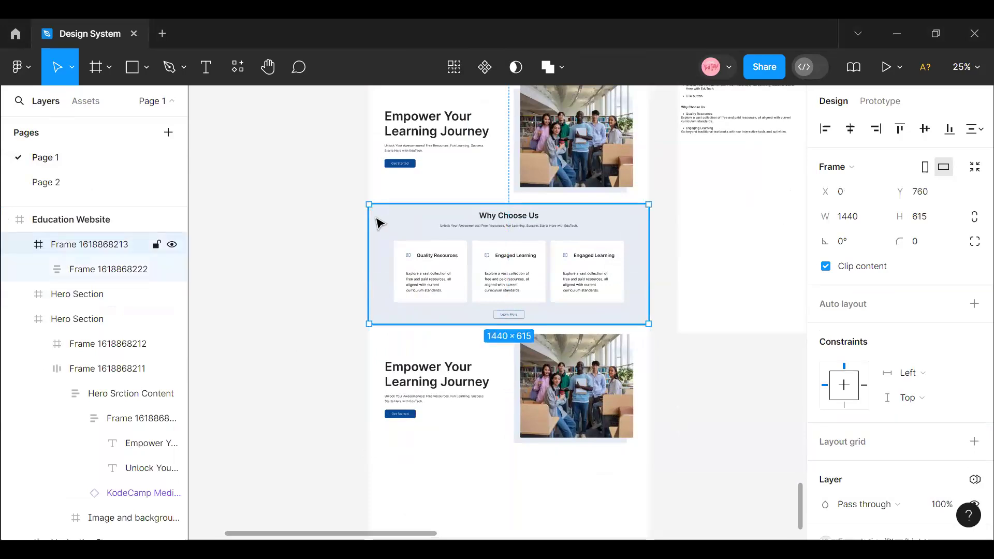
double_click(121, 245)
text(Wh)
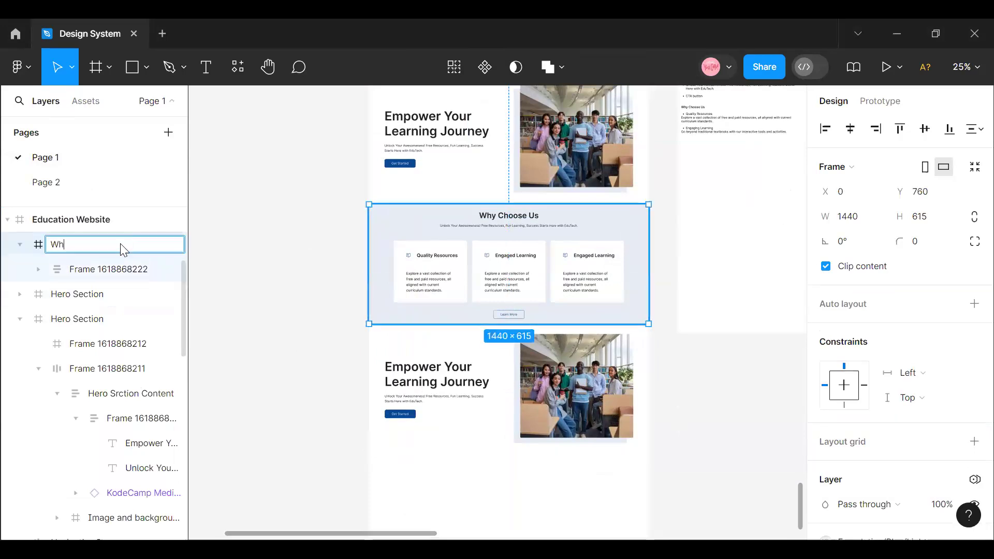
text(y Choose US)
- Rename the duplicated Hero Section frame below the feature cards as "About Us"
click(77, 294)
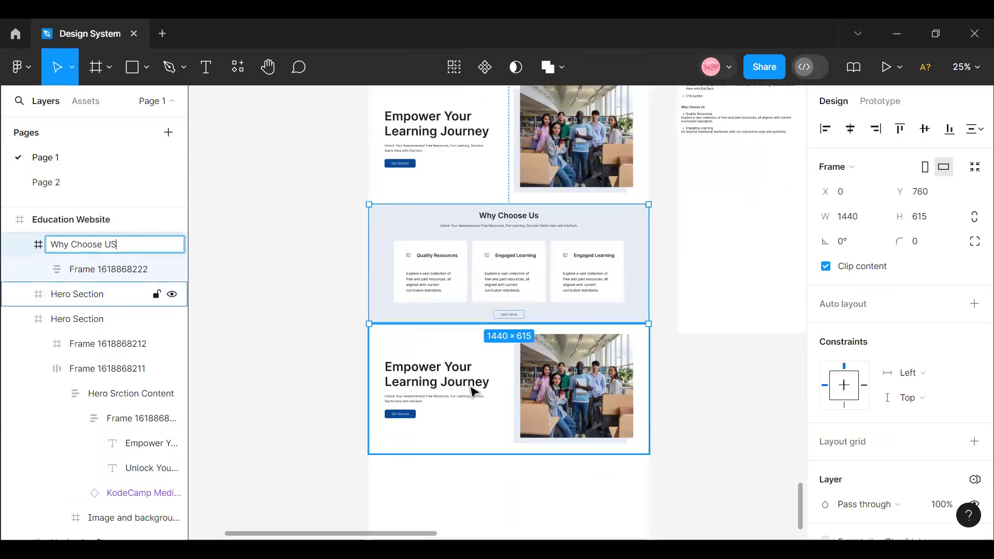
double_click(65, 294)
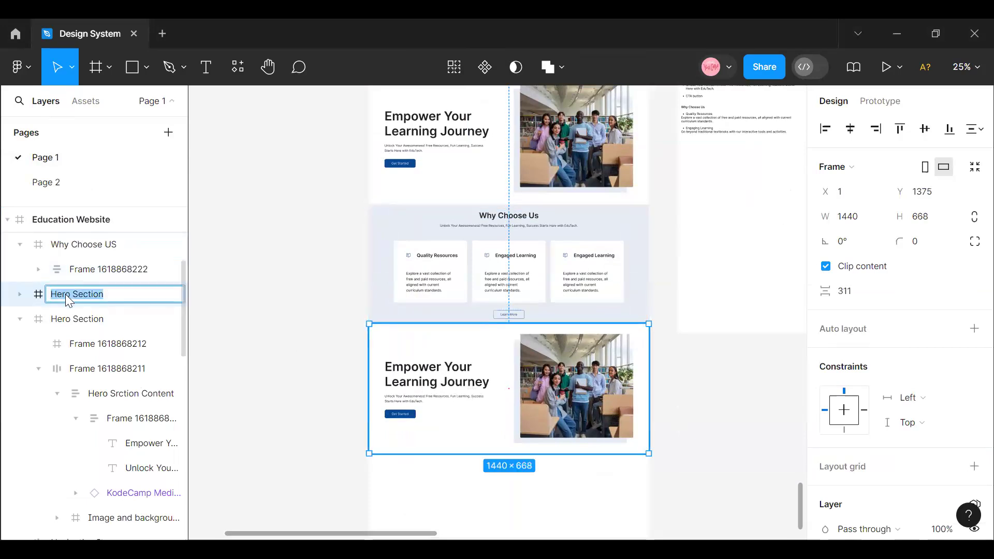
text(about Us)
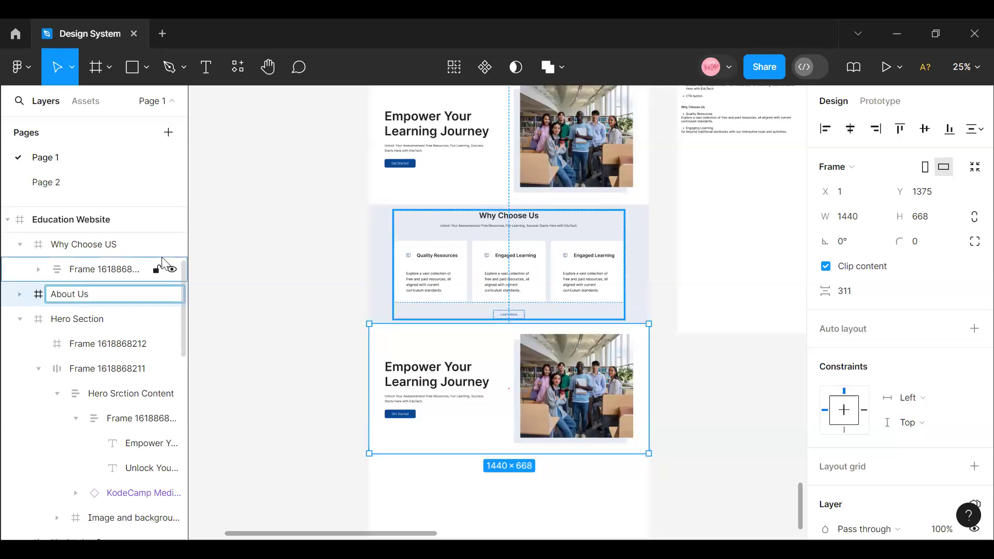
click(435, 251)
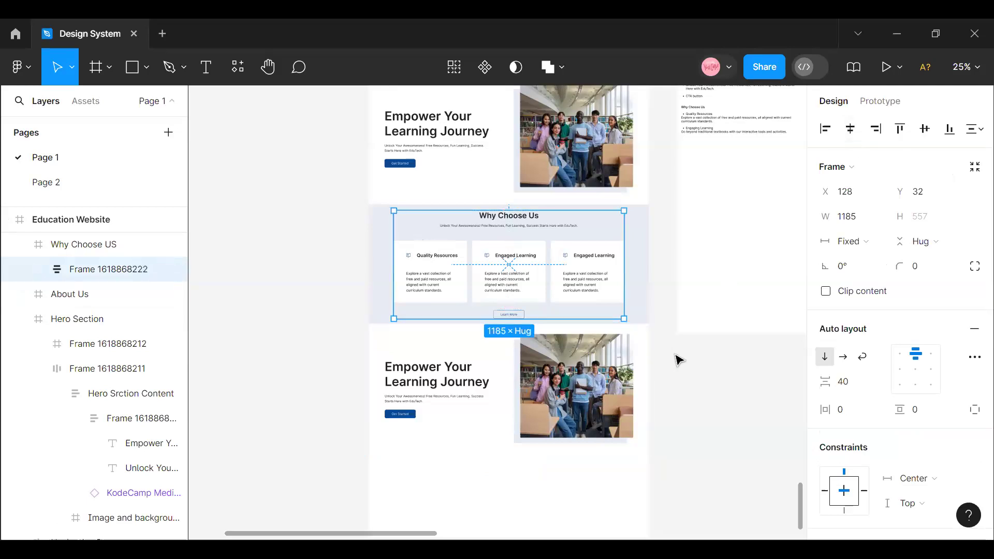
click(677, 360)
click(550, 341)
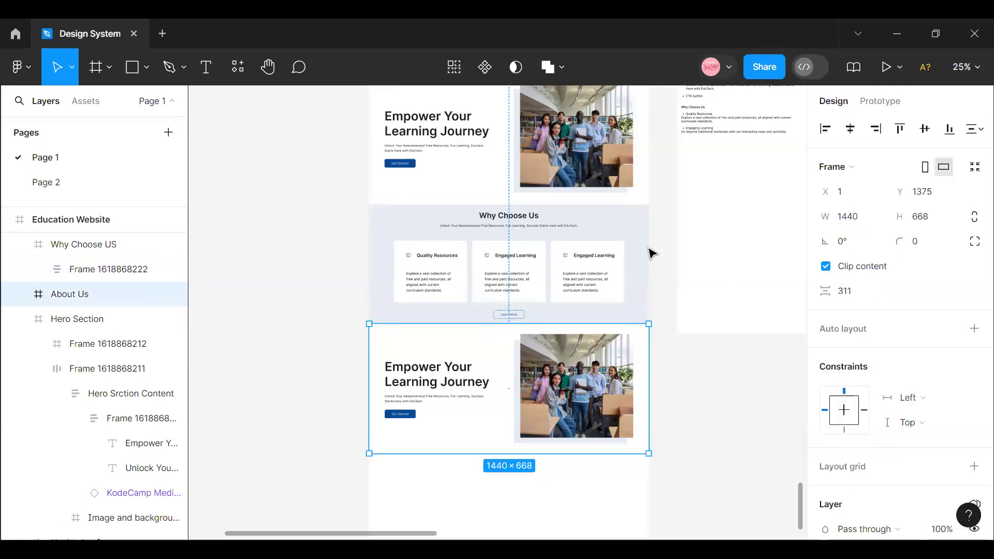
- Move the About Us frame down to Y 1399 to open a gap below the "Why Choose US" frame
click(627, 269)
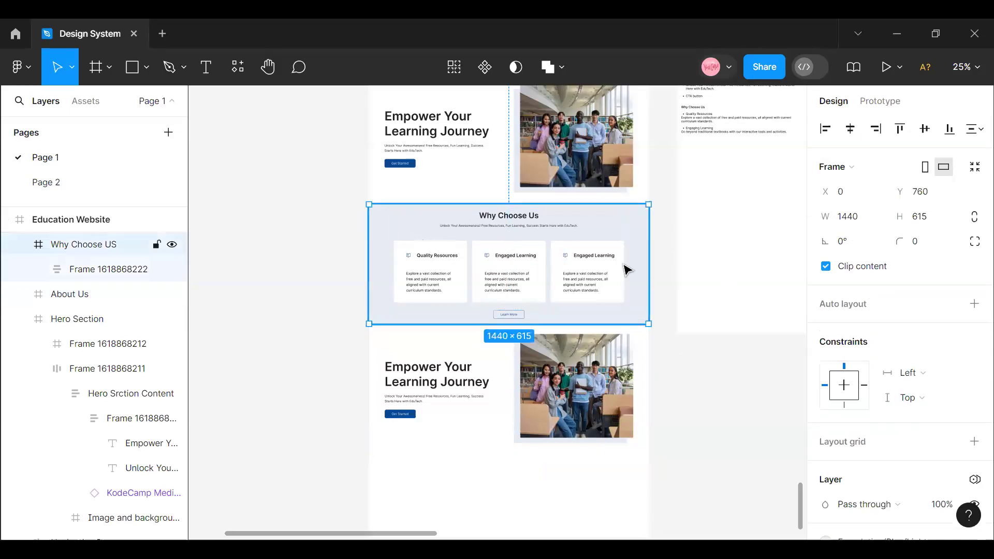
shift+click(604, 369)
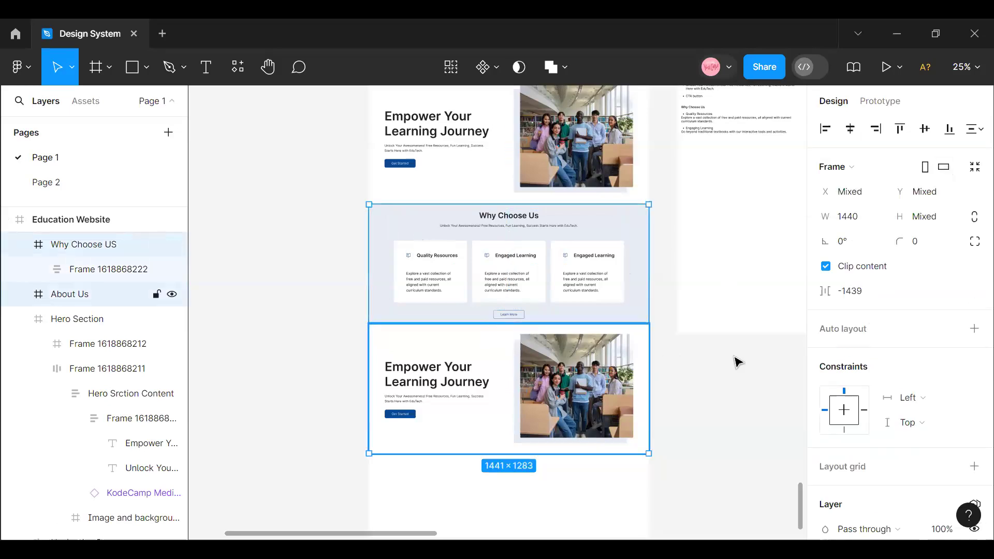
click(679, 362)
click(611, 355)
key(Down)
key(Down)
key(Down)
key(Down)
key(Down)
key(Down)
key(Down)
key(Down)
key(Down)
key(Down)
key(Down)
key(Down)
key(Down)
key(Down)
key(Down)
key(Down)
key(Down)
key(Down)
key(Down)
key(Down)
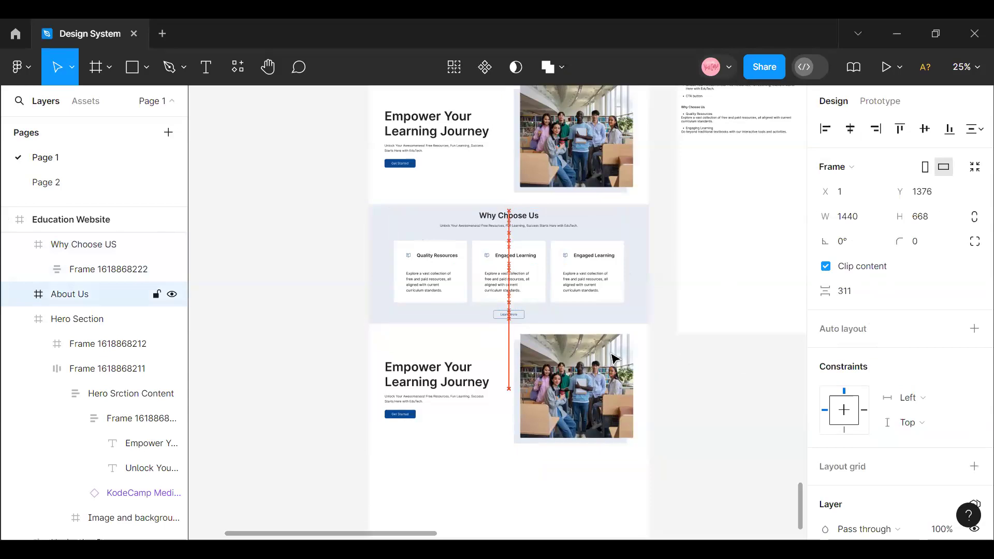
key(Down)
key(Down)
key(Down)
key(Down)
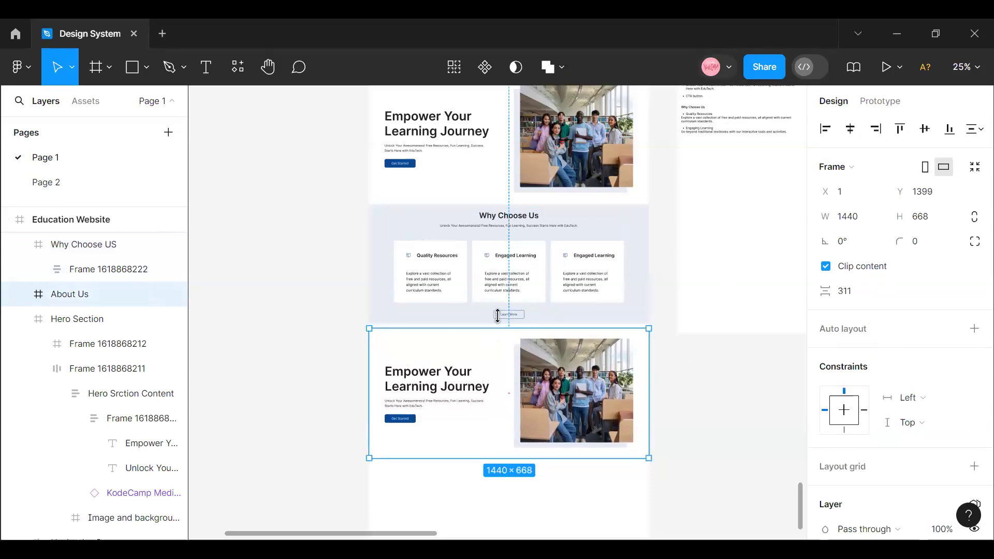
- Set the vertical spacing between the "Why Choose US" and About Us frames to 8
click(505, 306)
shift+click(488, 353)
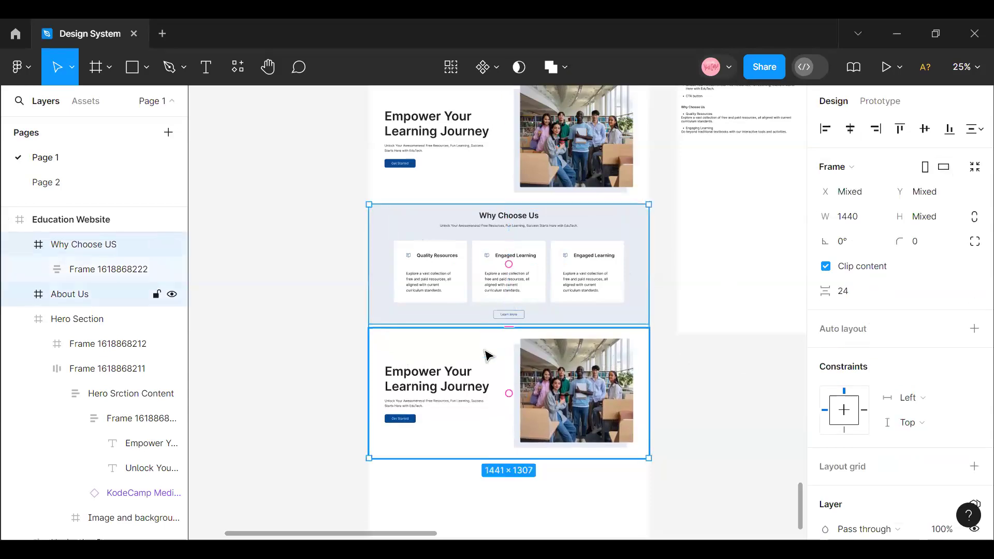
click(853, 293)
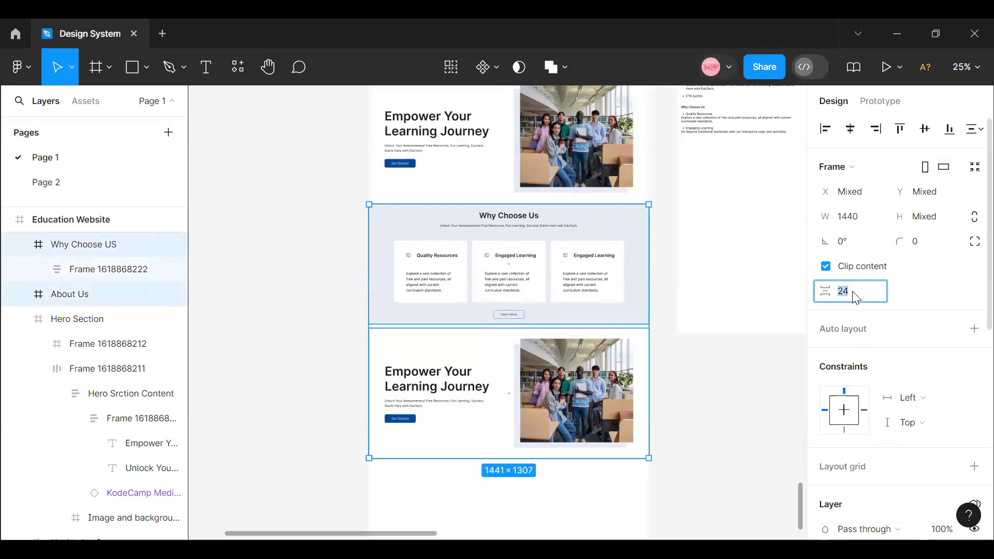
key(Return)
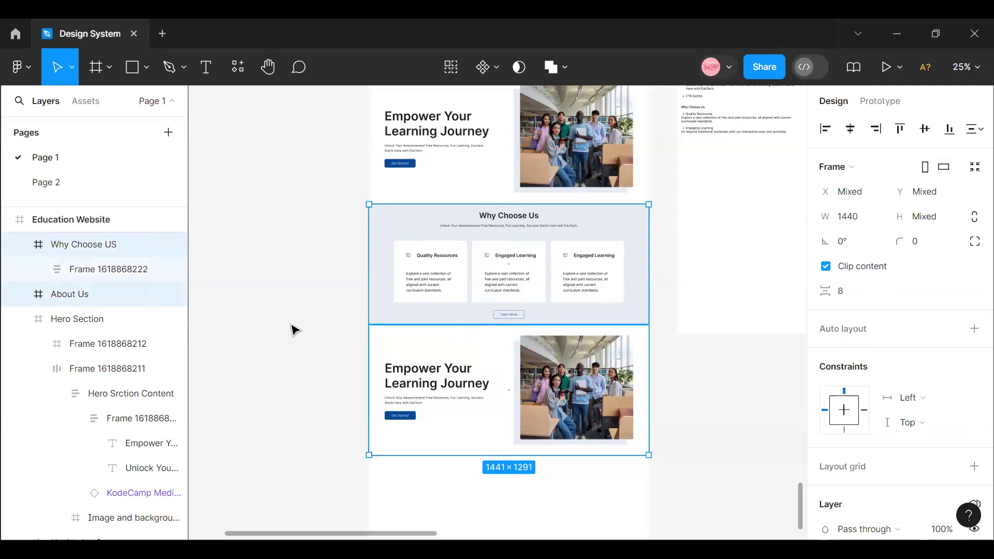
click(333, 329)
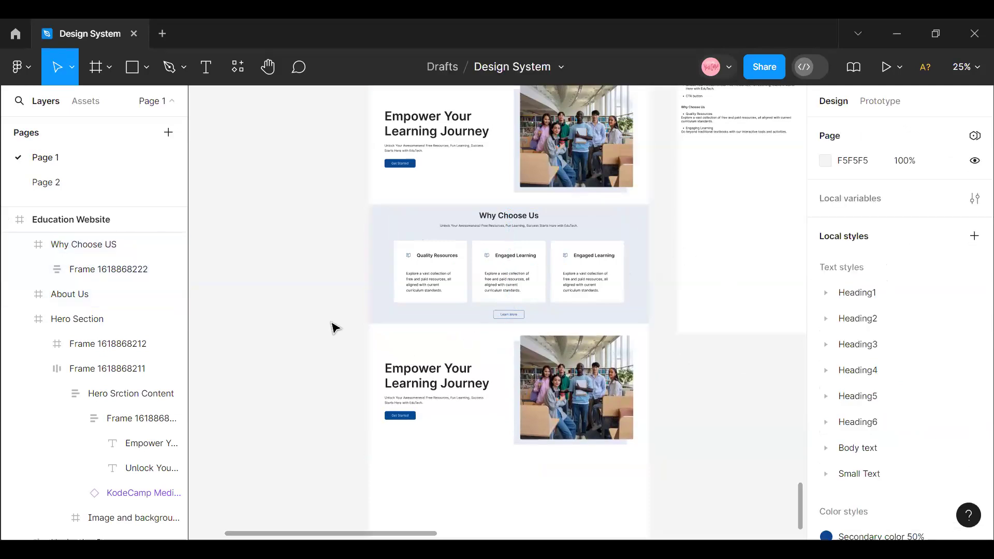
- Select the horizontal auto layout frame holding the text and image inside the About Us section
click(421, 339)
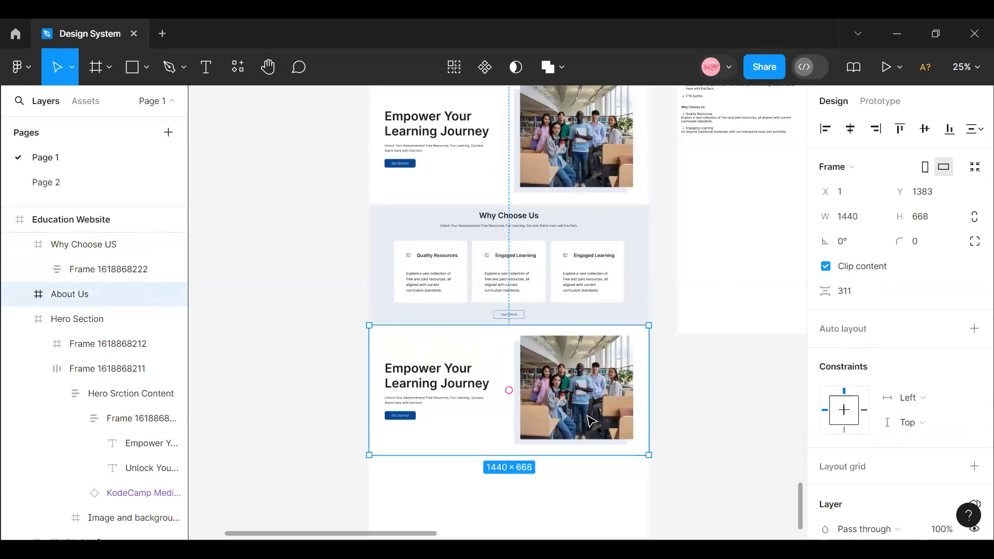
double_click(545, 381)
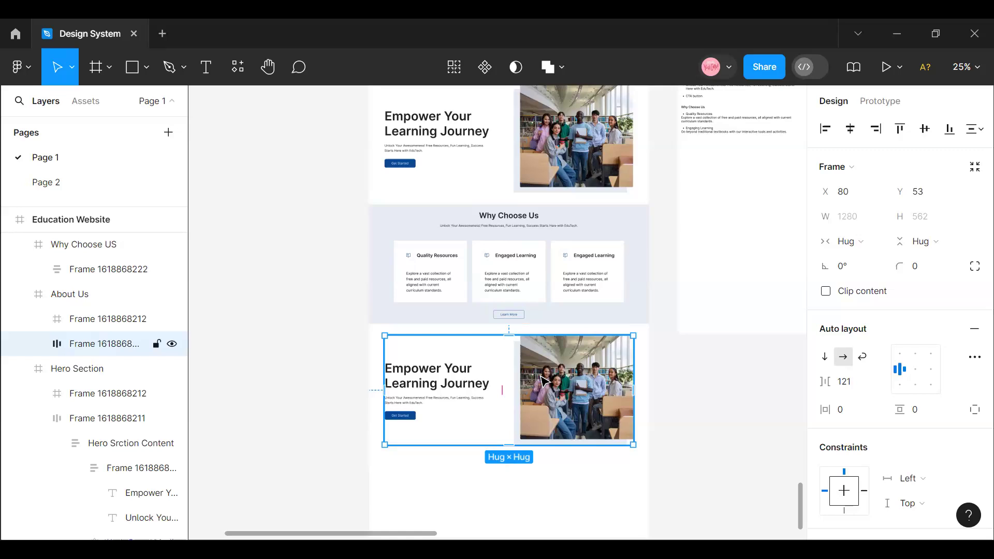
- Move the image and background frame ahead of the text content in the About Us section's horizontal auto layout
click(581, 414)
key(Escape)
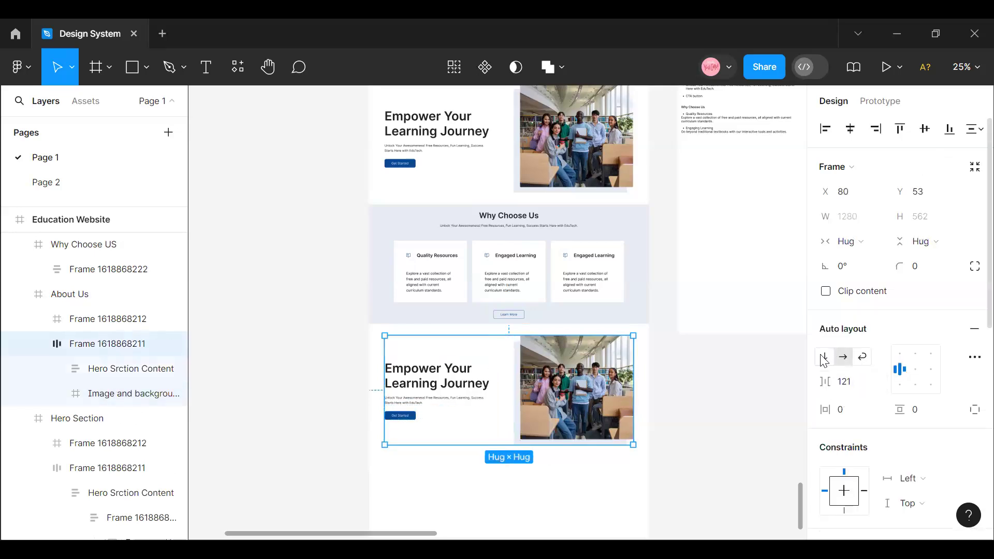
click(578, 383)
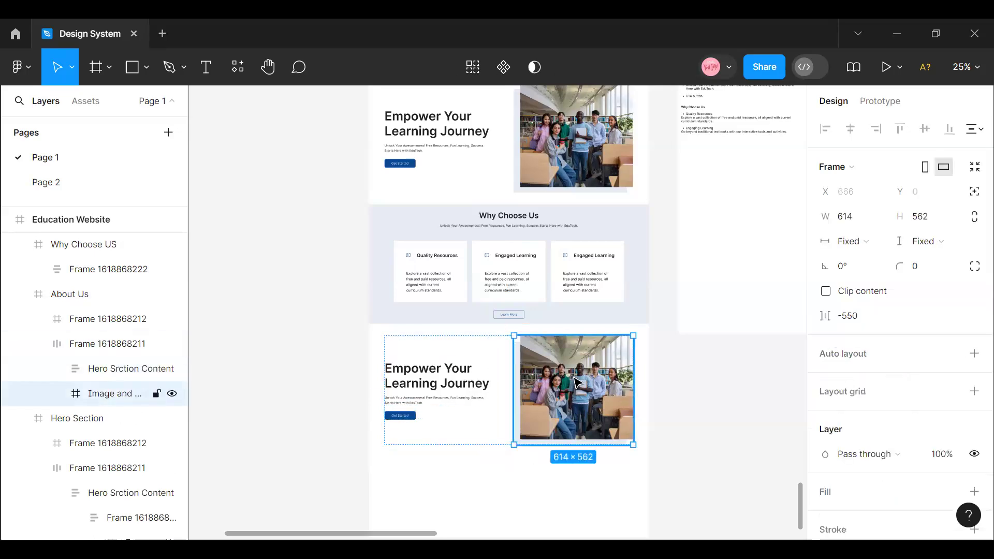
key(Left)
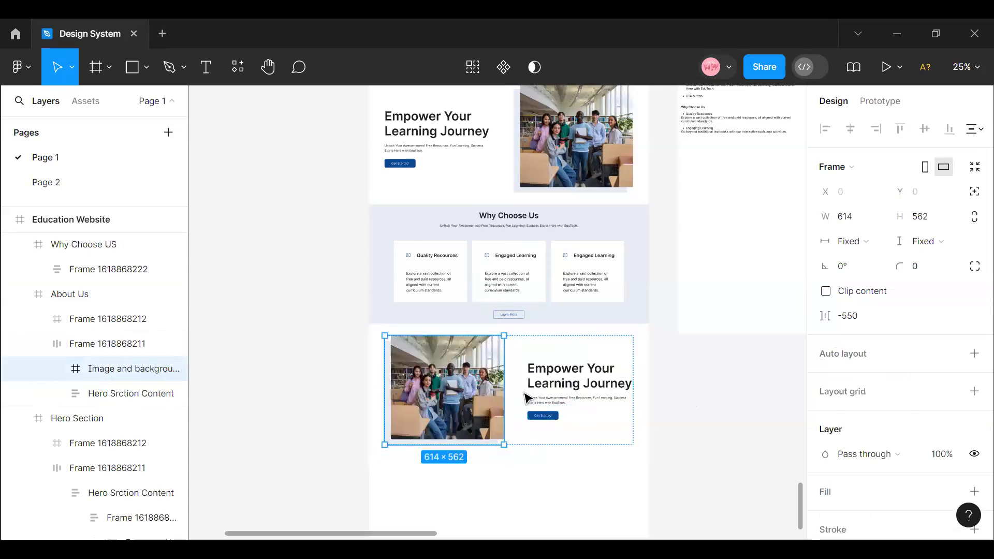
click(685, 395)
- Delete the light background frame behind the About Us image
click(511, 372)
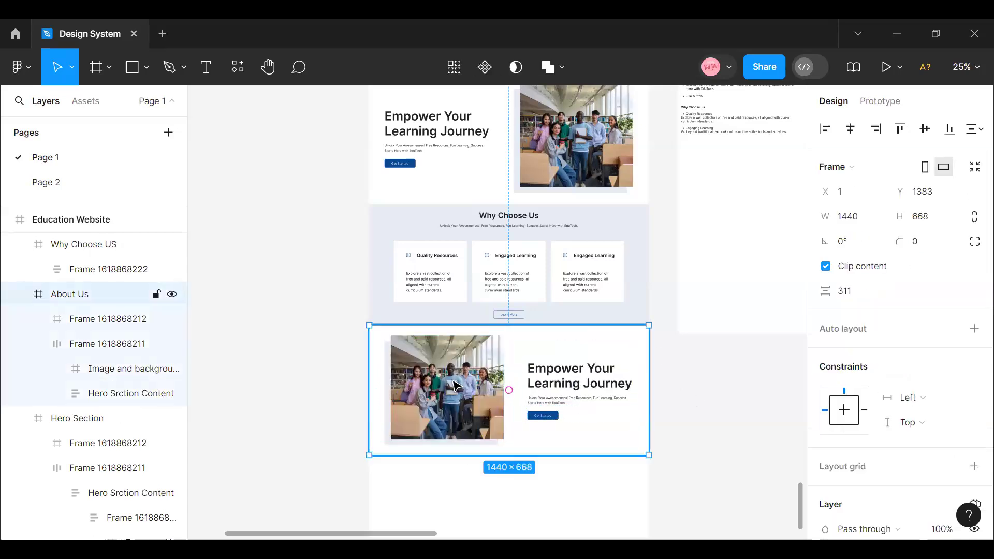
click(414, 378)
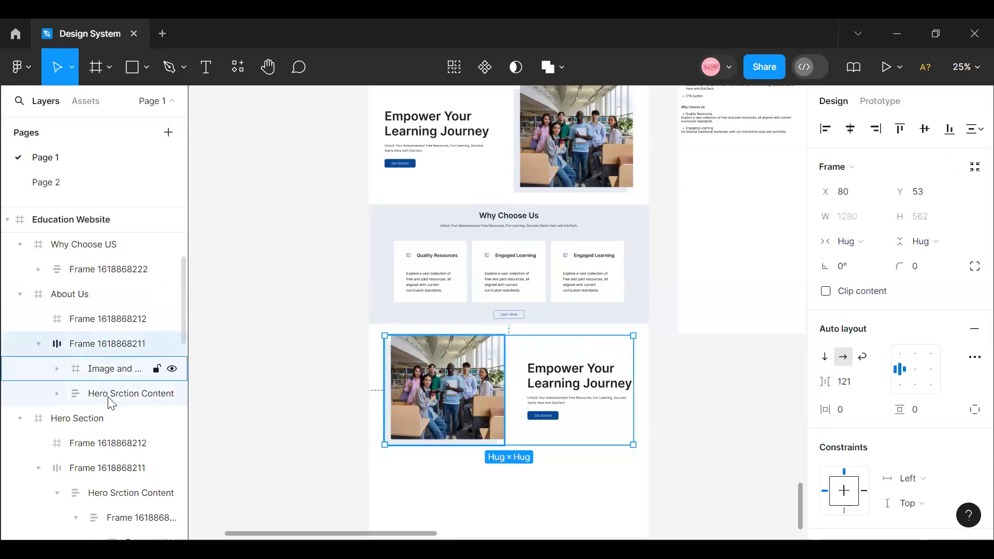
click(55, 368)
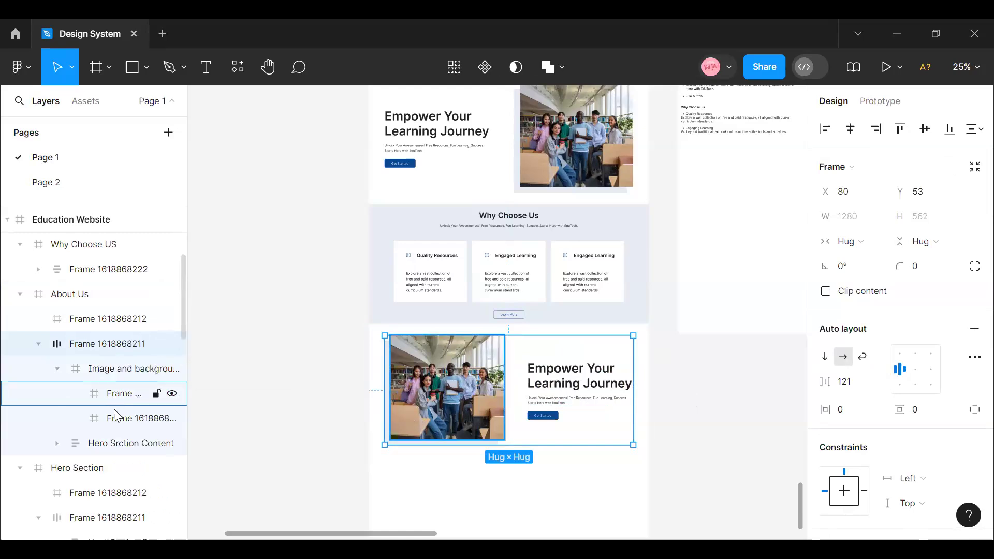
click(117, 421)
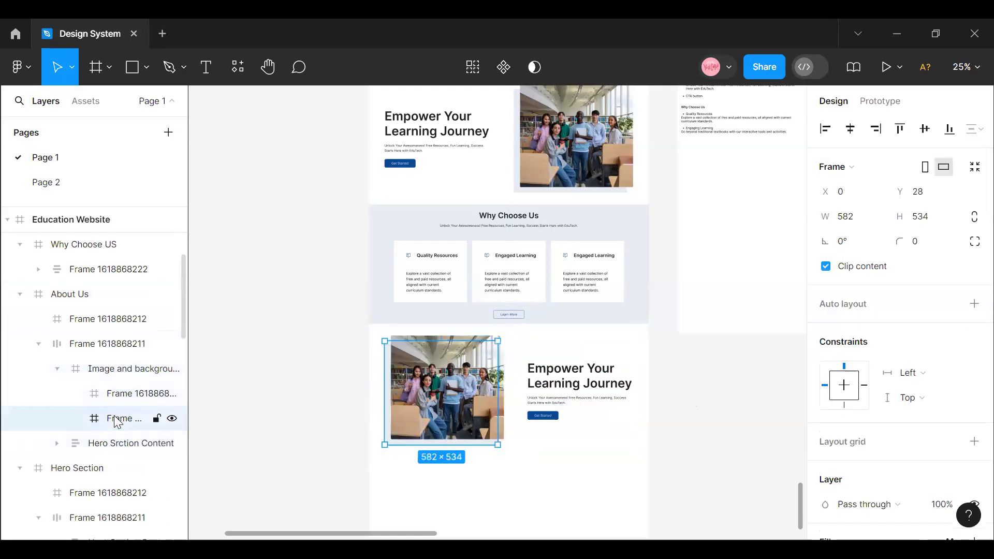
key(Delete)
click(533, 368)
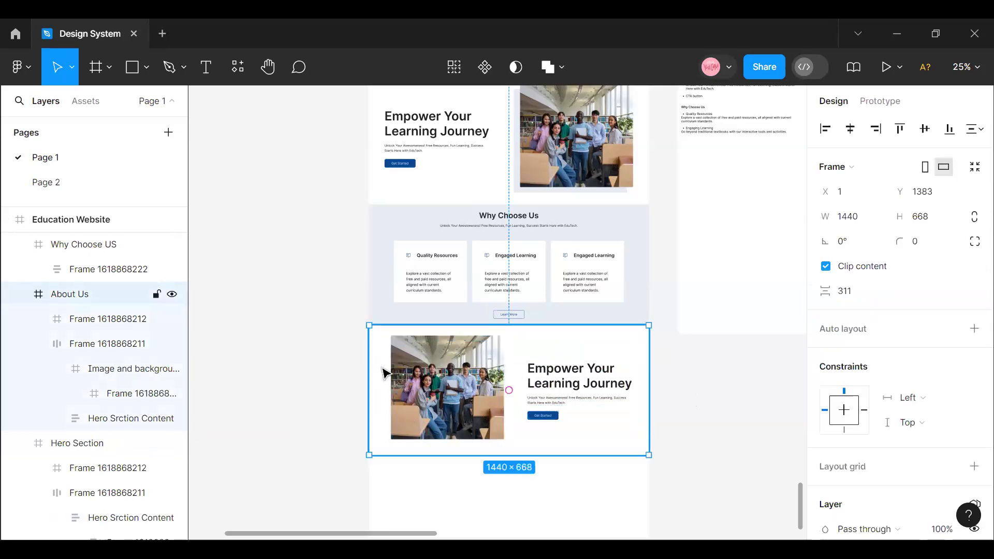
- Remove the auto layout from the frame holding the About Us image and text, and ungroup that frame
scroll(527, 284, up, 2)
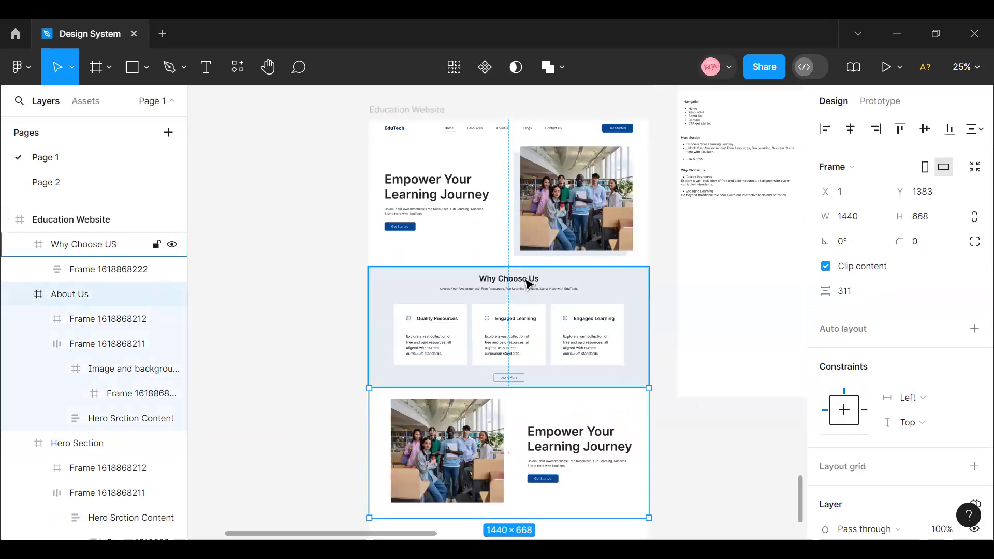
click(581, 453)
click(579, 455)
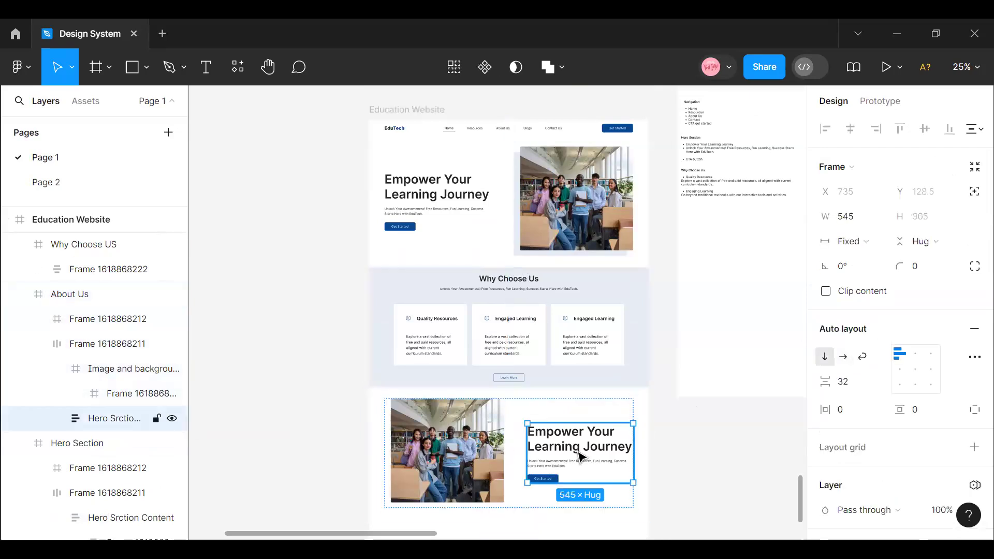
click(579, 454)
click(524, 414)
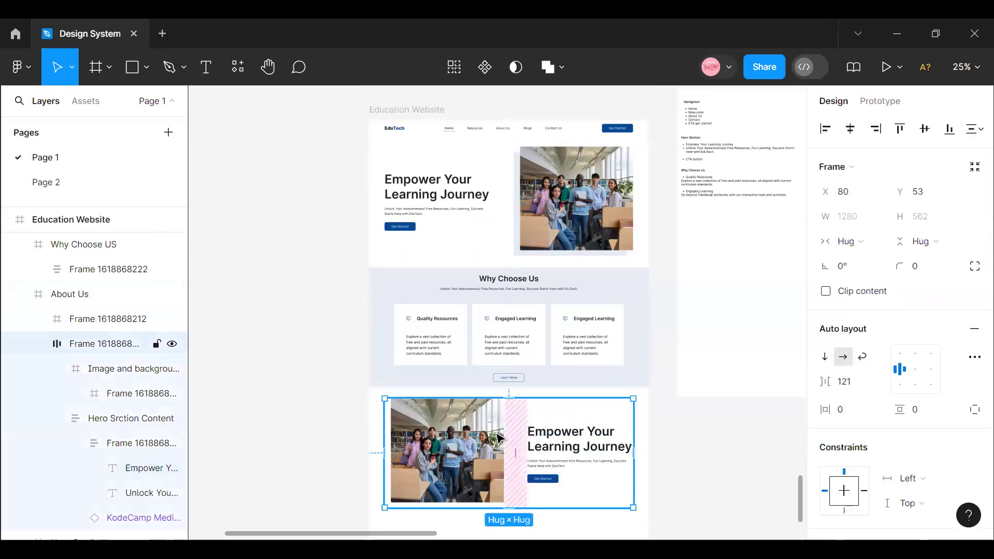
right_click(513, 437)
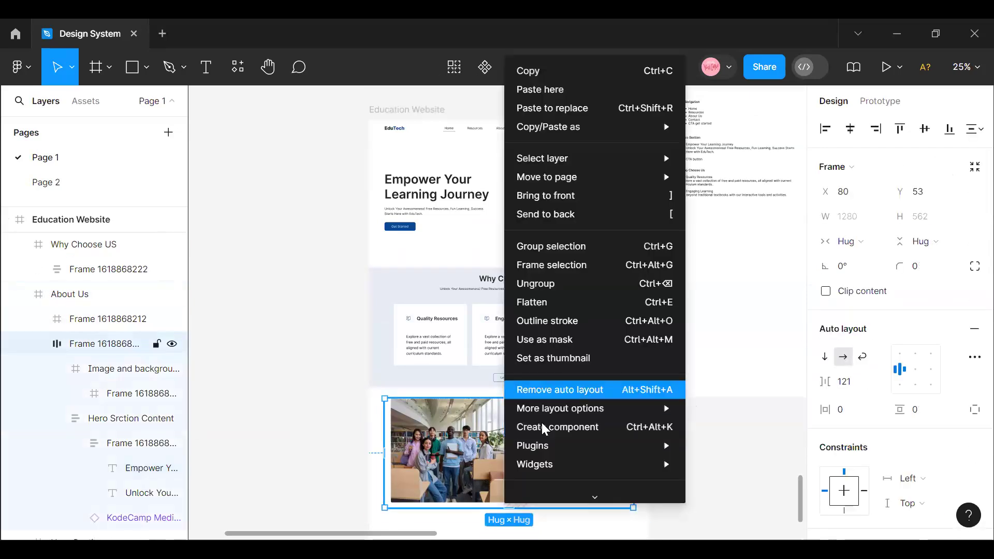
click(546, 389)
right_click(516, 433)
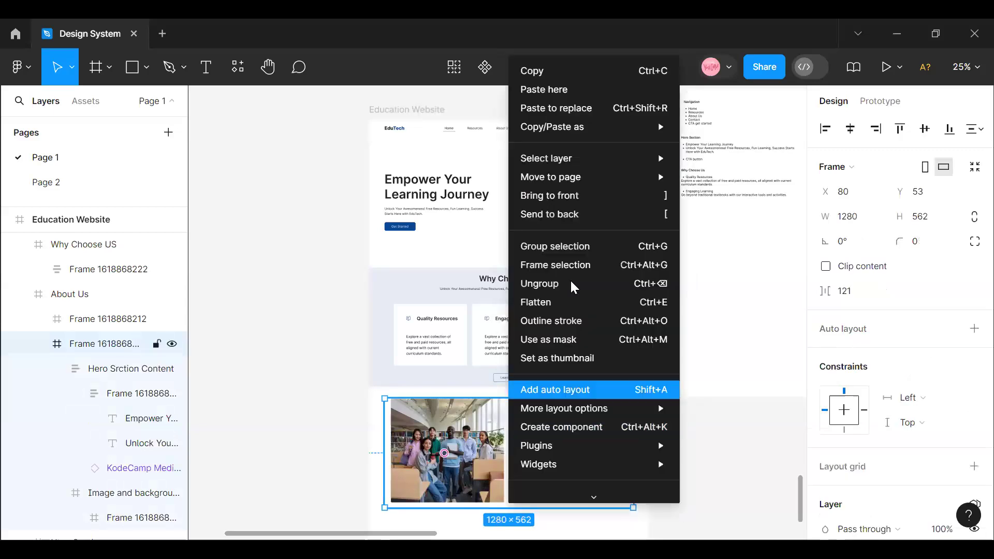
click(566, 288)
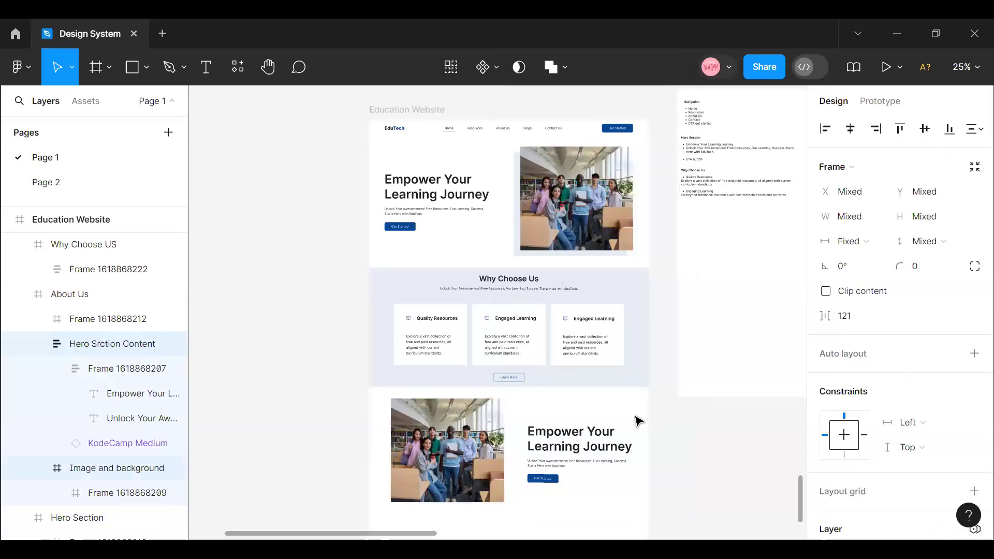
click(679, 470)
- Replace the About Us section's "Empower Your Learning Journey" heading with "Our Mission"
click(446, 447)
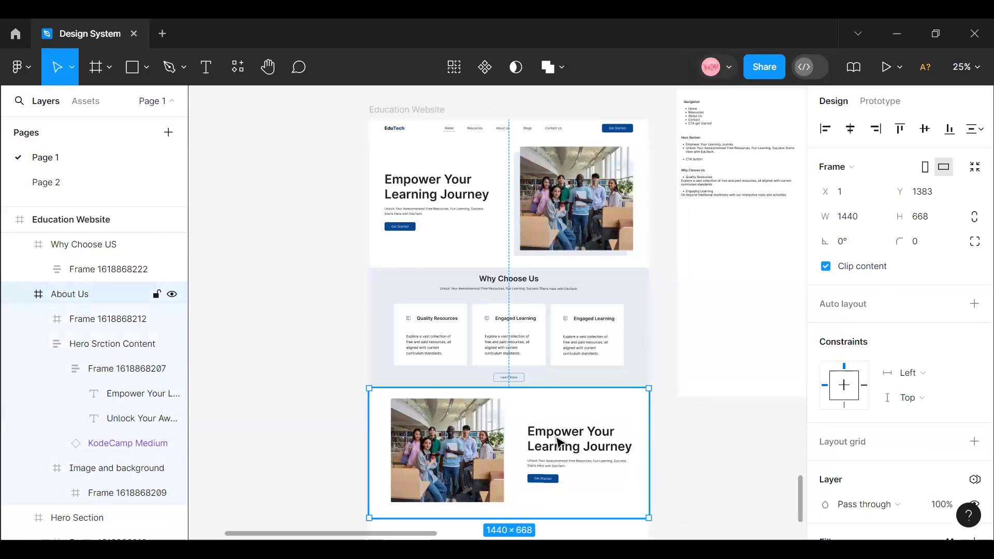
double_click(558, 441)
click(557, 442)
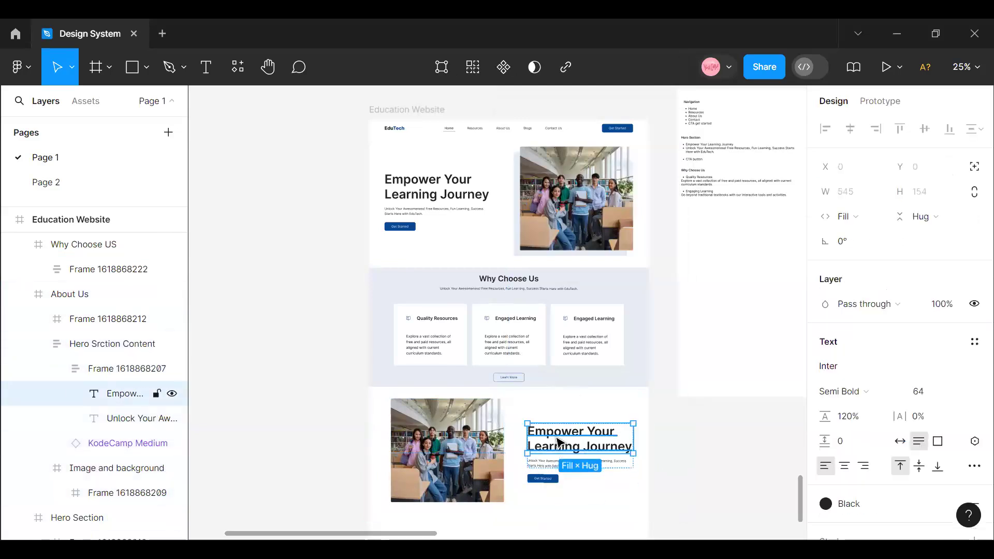
double_click(557, 438)
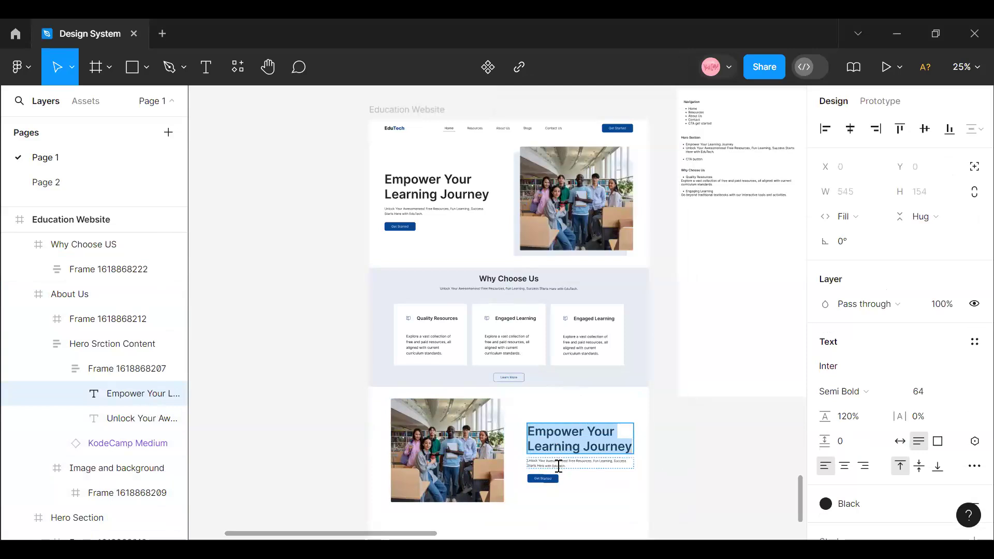
text(Our)
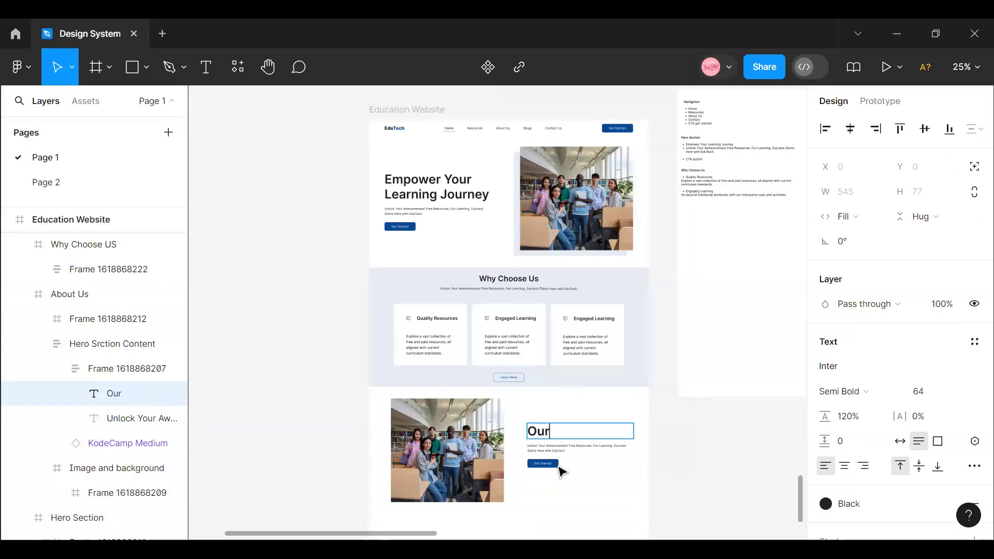
text(Mission)
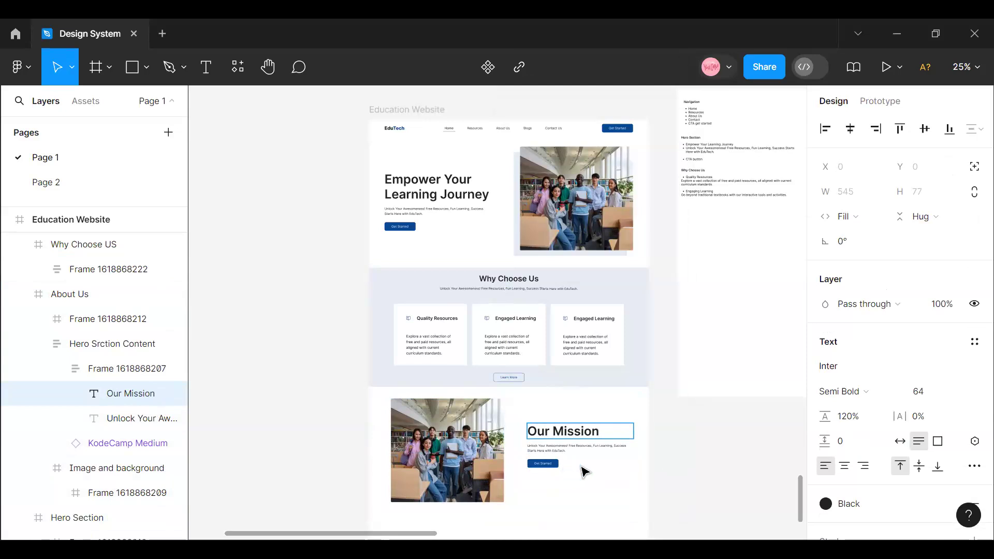
key(Escape)
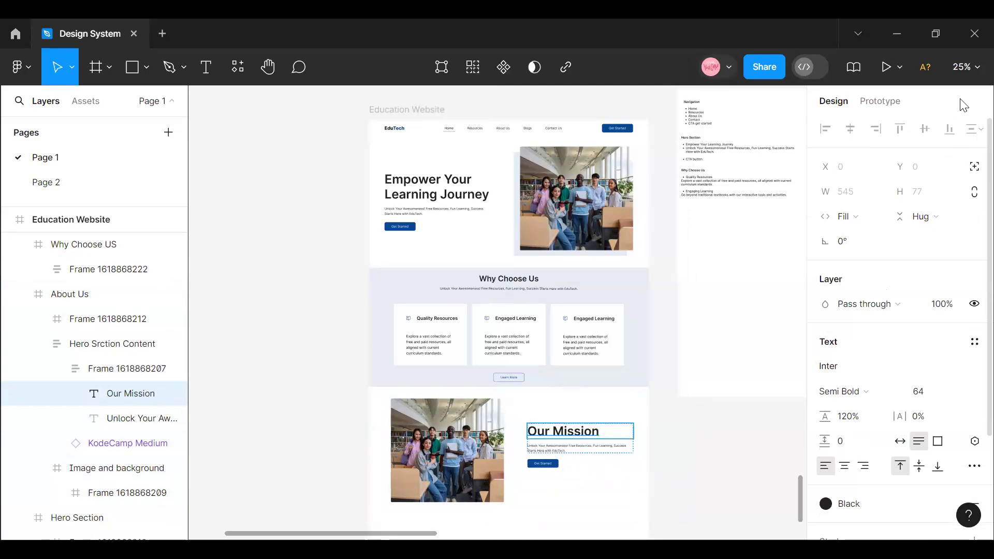
- Add a small text label reading "About Us" just above the "Our Mission" heading
scroll(682, 395, up, 1)
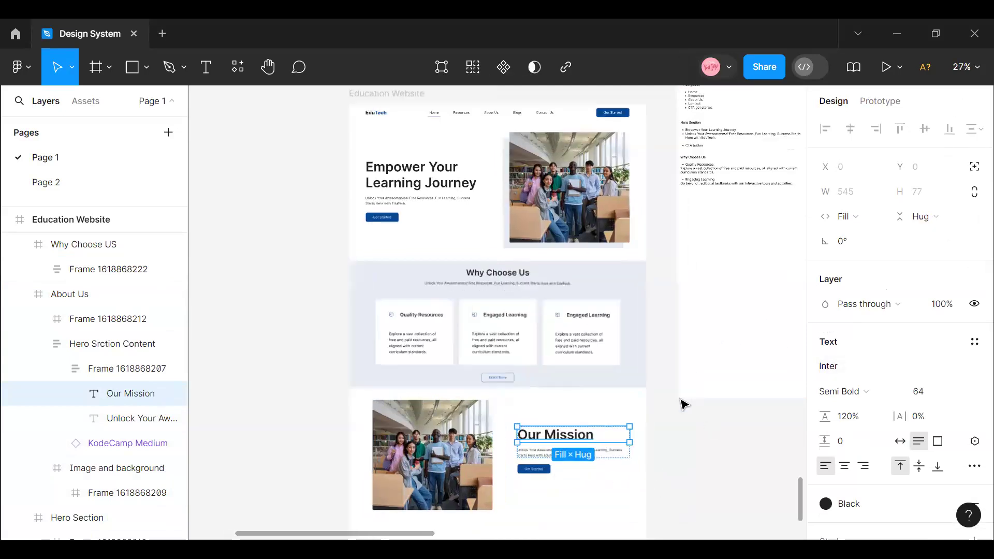
click(679, 398)
click(666, 426)
scroll(666, 427, up, 4)
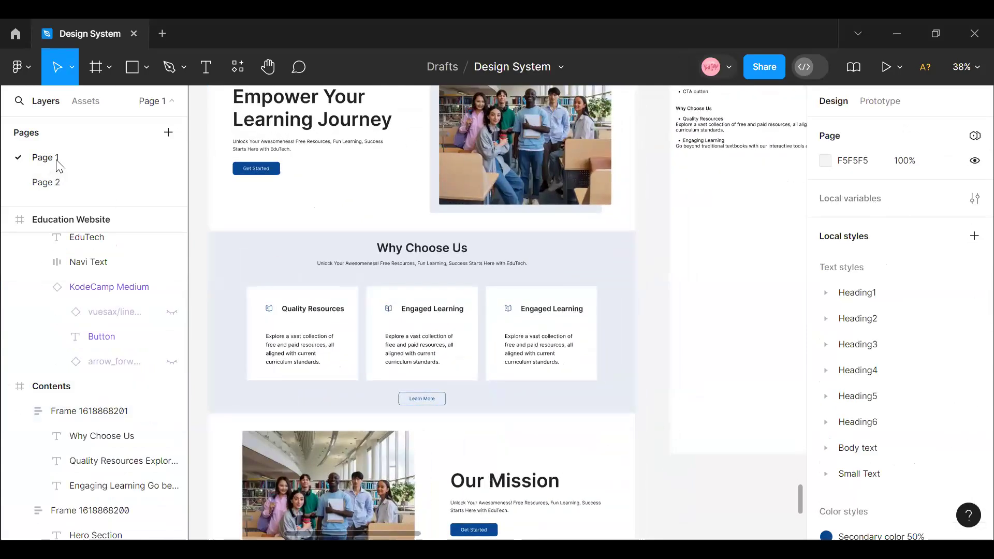
click(206, 66)
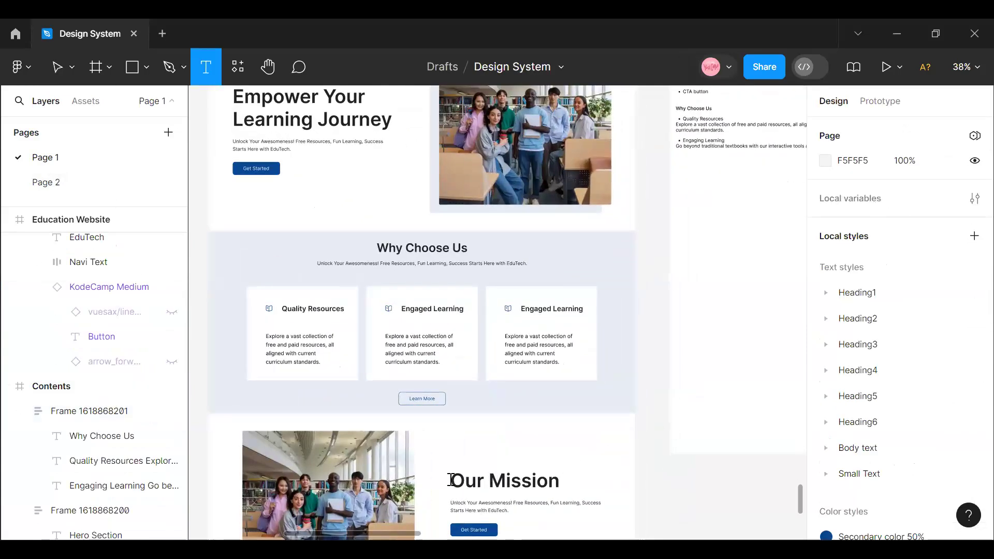
click(464, 455)
text(U)
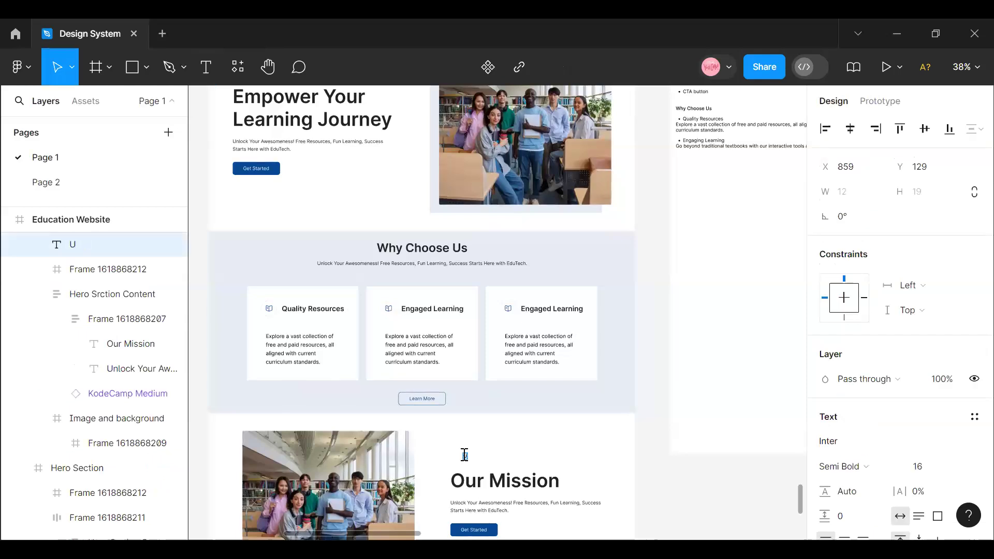
key(BackSpace)
text(a)
key(BackSpace)
text(About Us)
key(Escape)
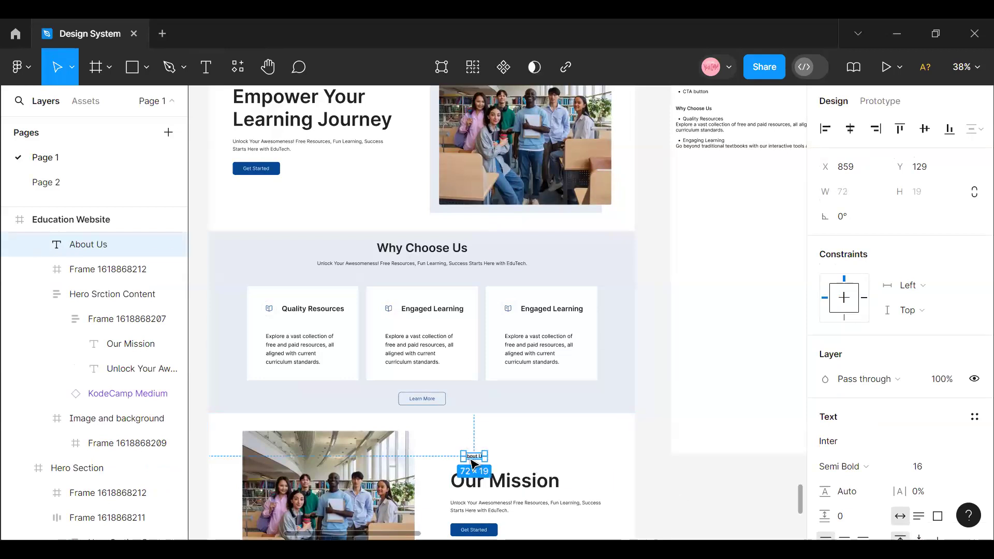
- Apply the Foundation/Blue "Normal" colour style to the "About Us" label's fill
scroll(956, 361, down, 5)
click(949, 344)
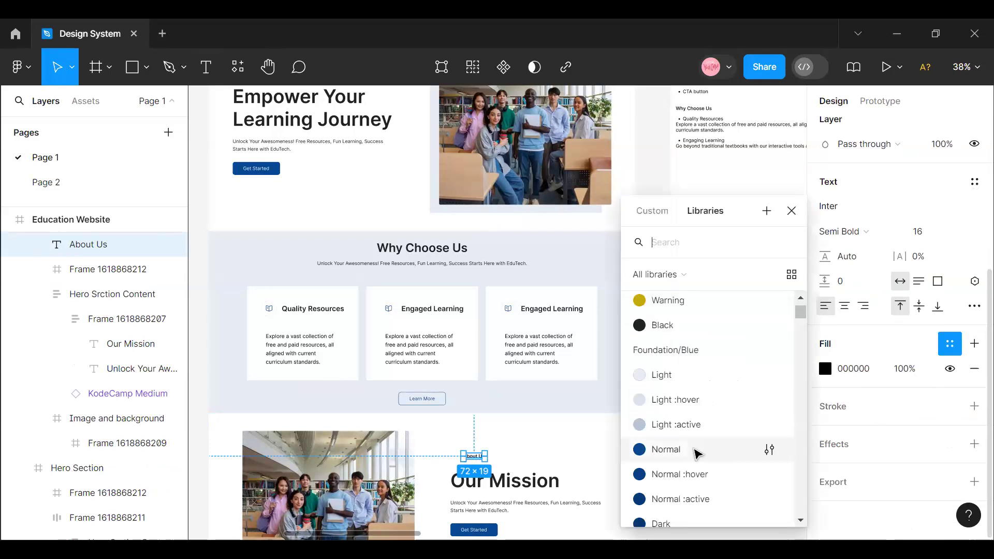
click(695, 452)
click(657, 497)
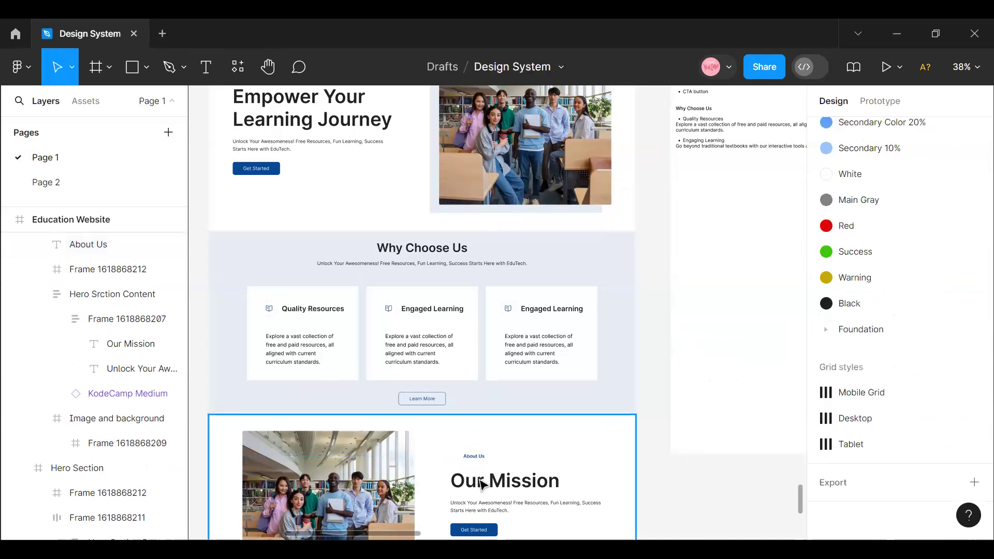
double_click(481, 482)
double_click(482, 482)
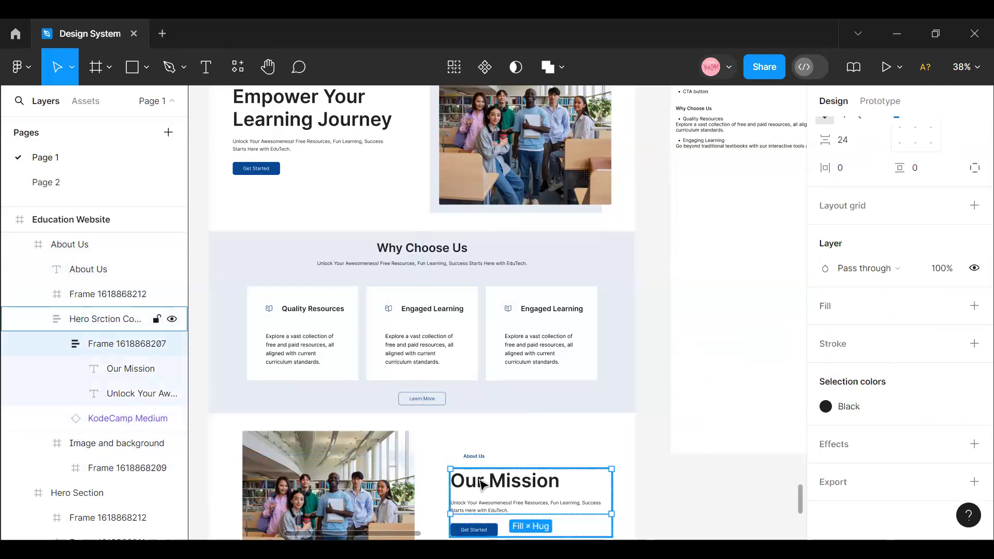
double_click(480, 480)
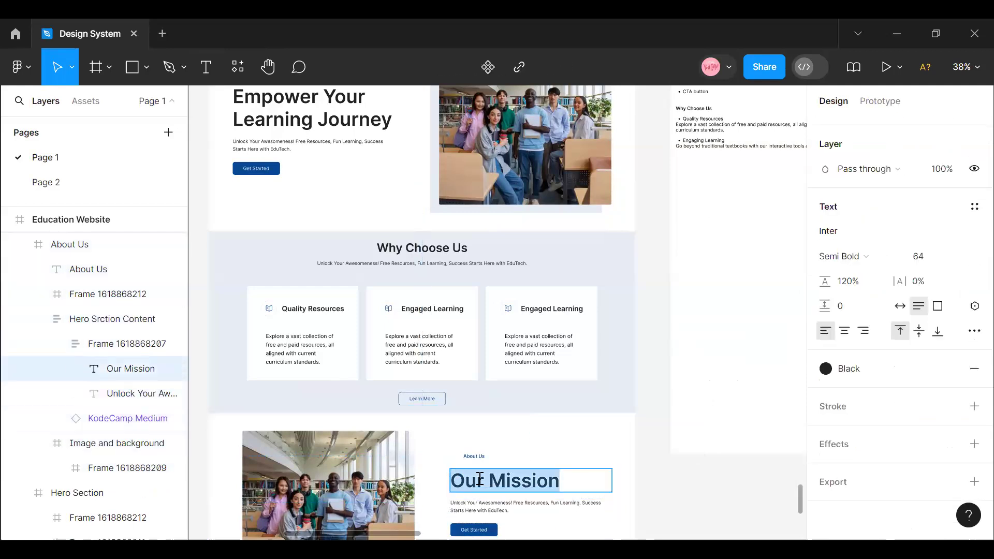
click(563, 480)
text(a)
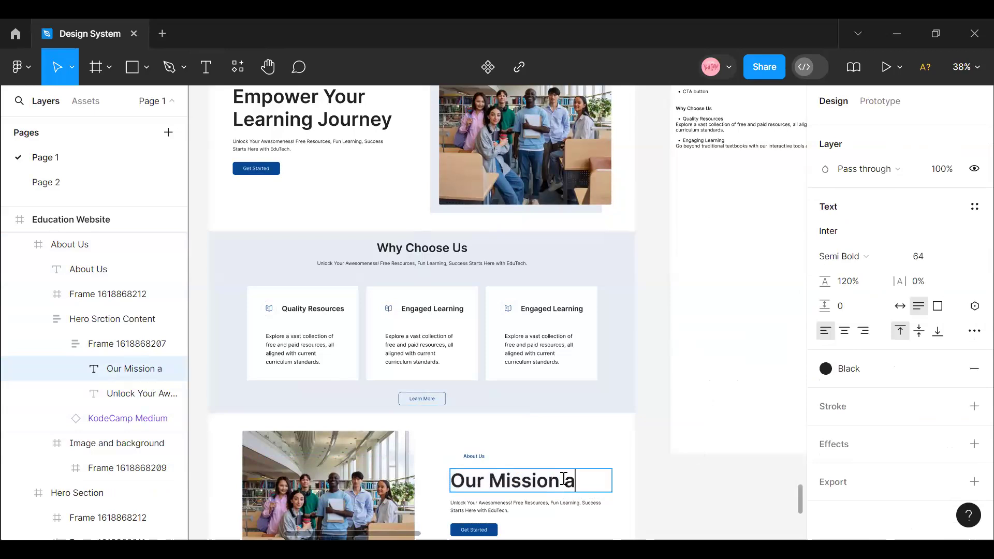
key(BackSpace)
- Lengthen the description below "Our Mission" by pasting a second copy of its "Unlock Your Awesomeness!" text at the end
double_click(504, 506)
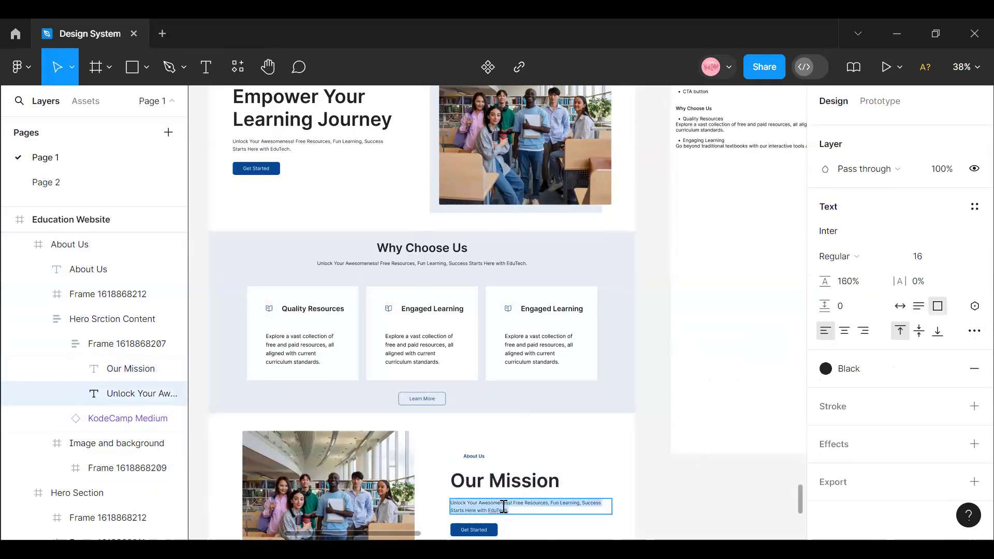
scroll(516, 479, down, 3)
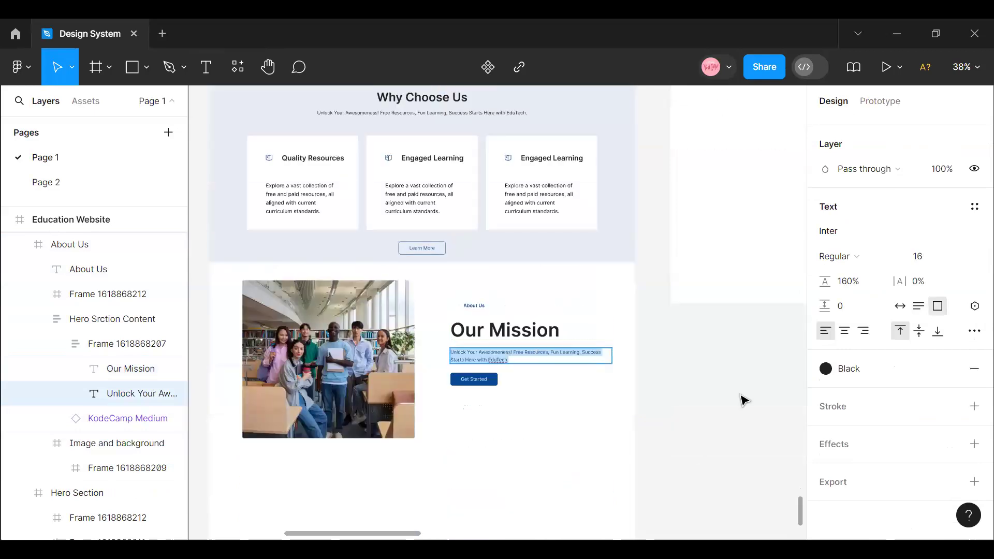
key(Escape)
double_click(509, 359)
key(ctrl+c)
click(514, 360)
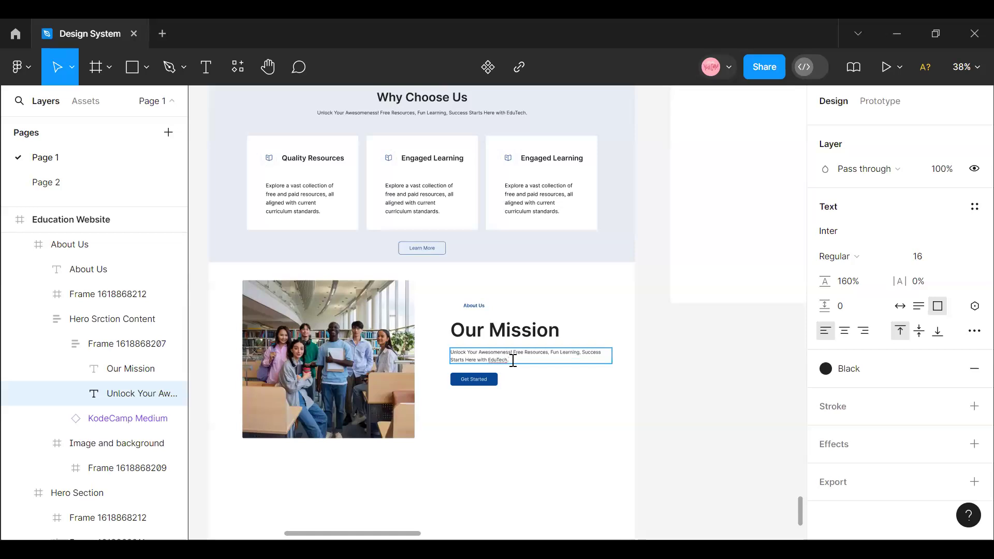
key(ctrl+v)
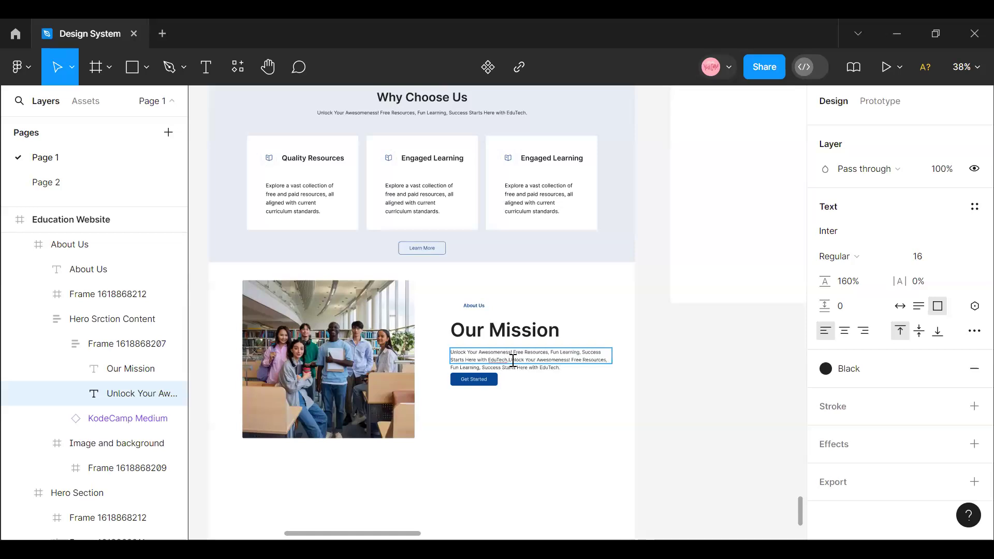
key(Escape)
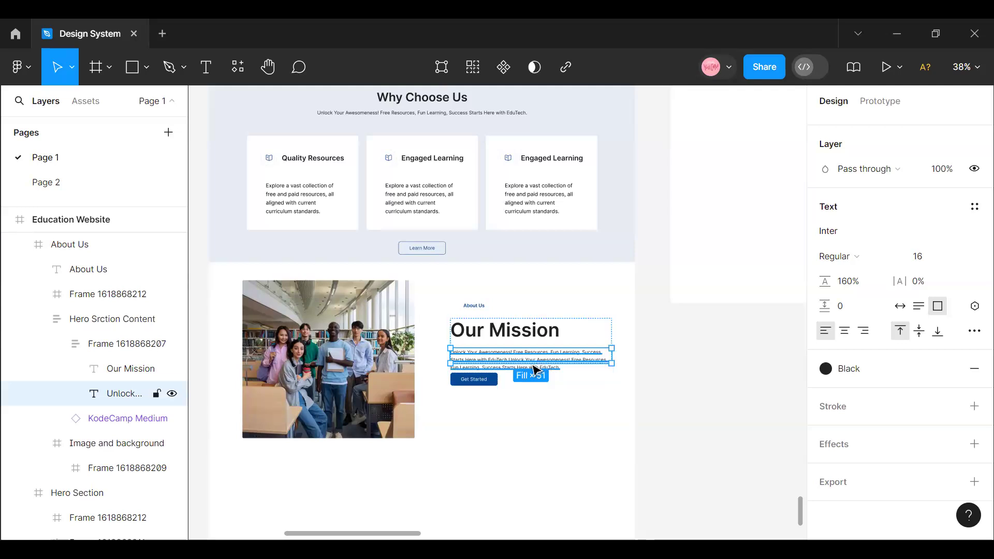
- Remove the auto layout from the About Us section's content frame holding the heading, description and button, and ungroup it
click(582, 366)
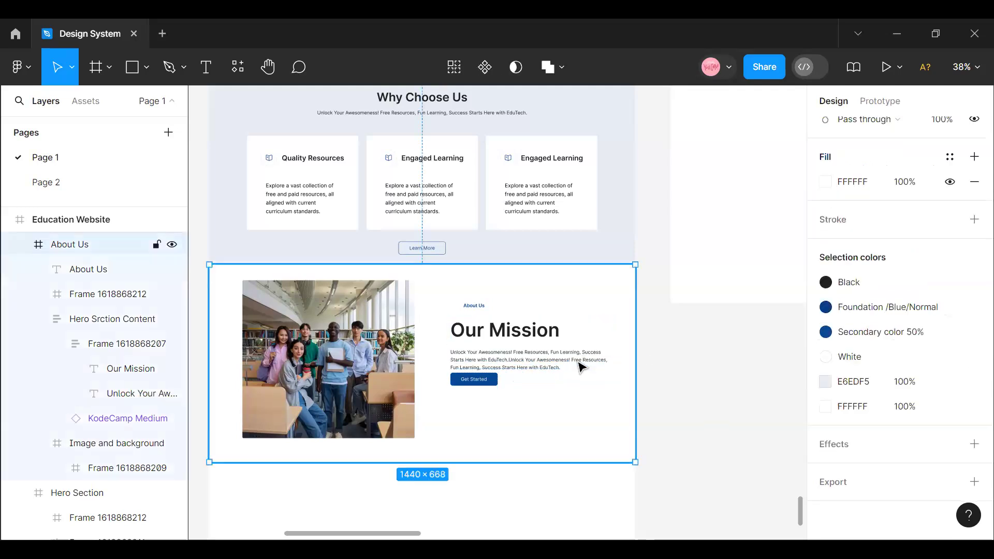
double_click(580, 365)
right_click(582, 366)
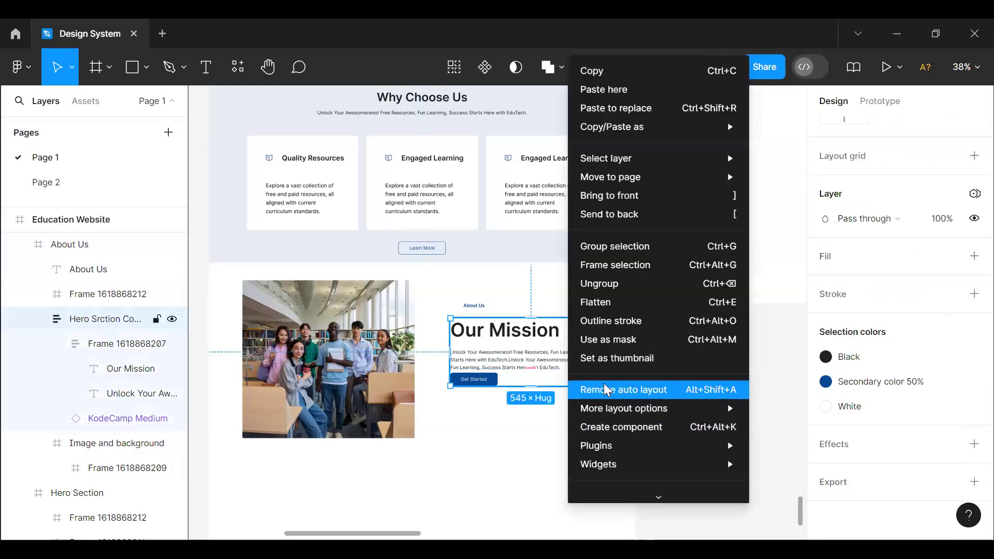
click(603, 387)
right_click(545, 369)
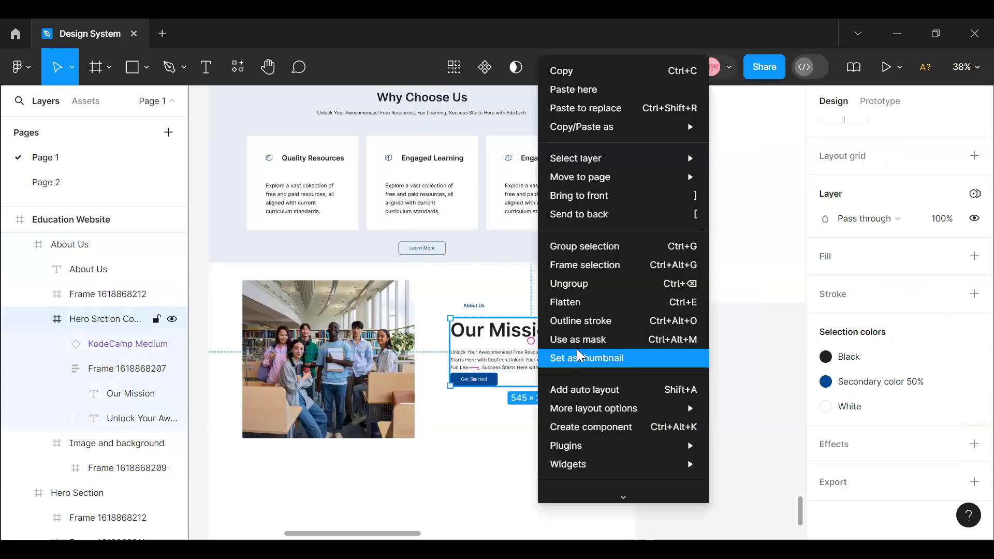
click(574, 281)
- Move the Get Started button down away from the description and enlarge the description's text box to a height of 90
click(483, 381)
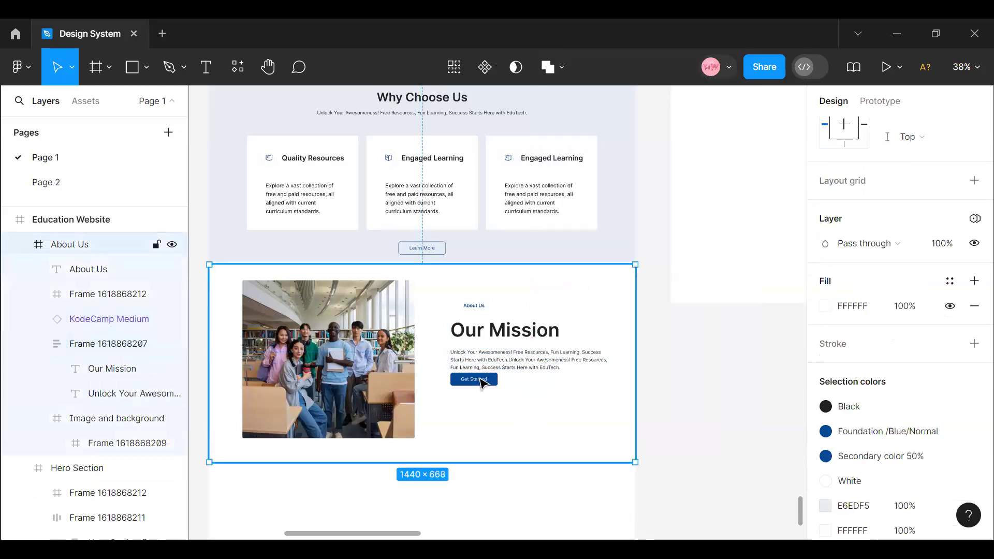
drag(483, 381, 488, 411)
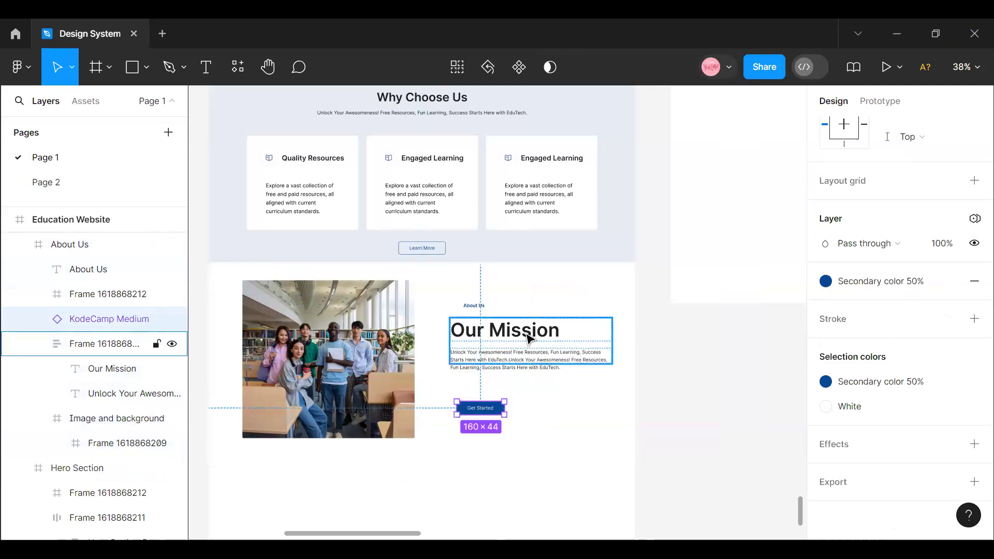
click(529, 337)
click(529, 337)
click(543, 366)
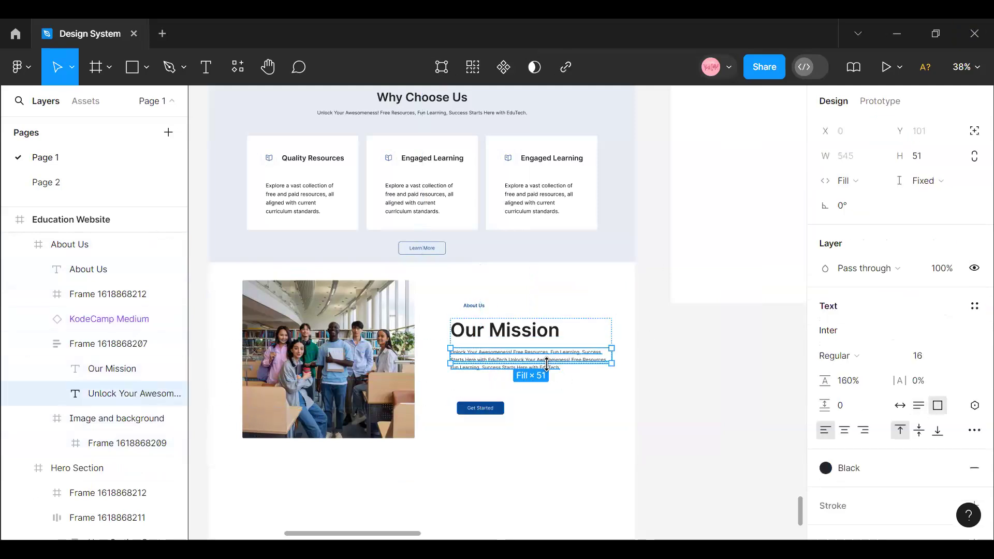
drag(541, 376, 537, 375)
- Apply the Heading4/H1 Regular 40 text style to the "Our Mission" heading
double_click(538, 334)
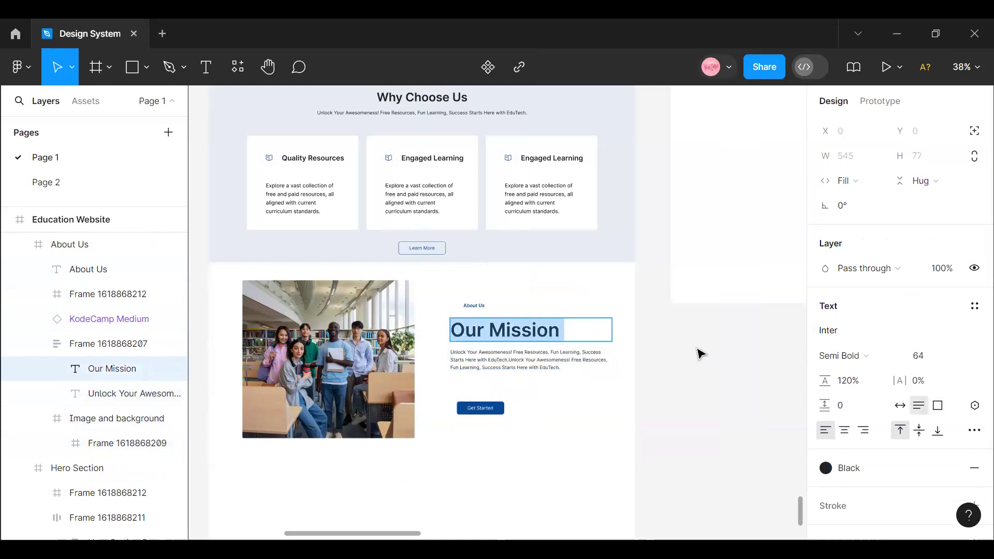
key(Escape)
click(964, 357)
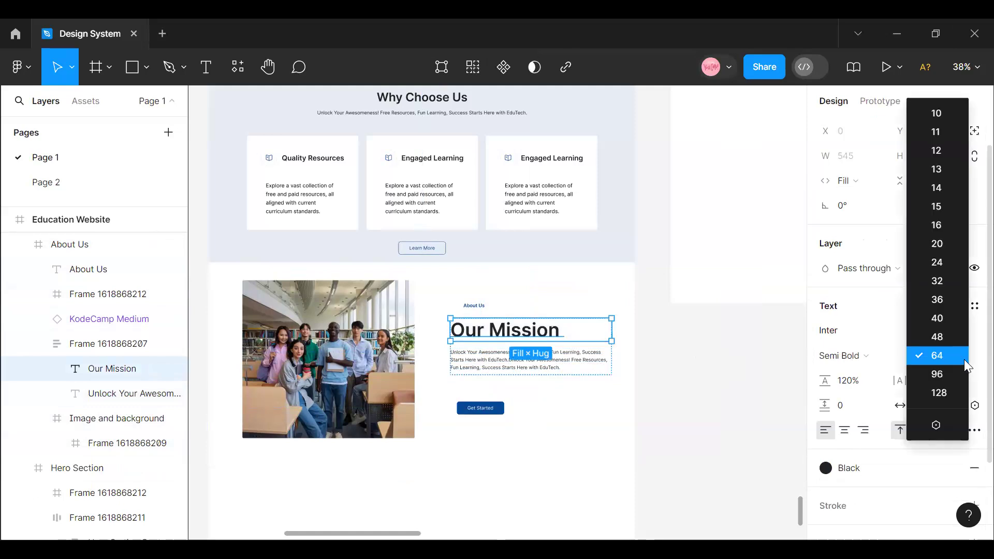
click(774, 377)
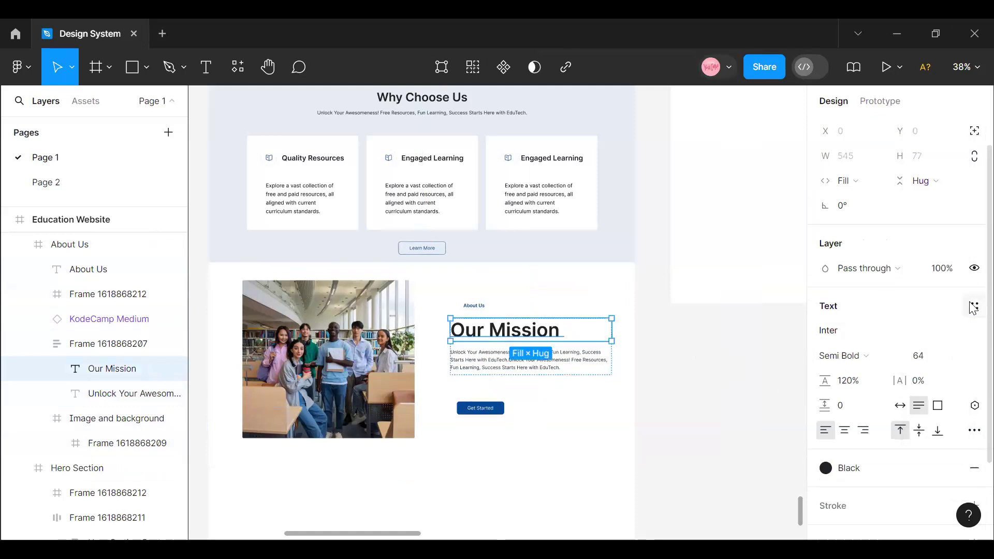
click(974, 306)
scroll(918, 420, down, 3)
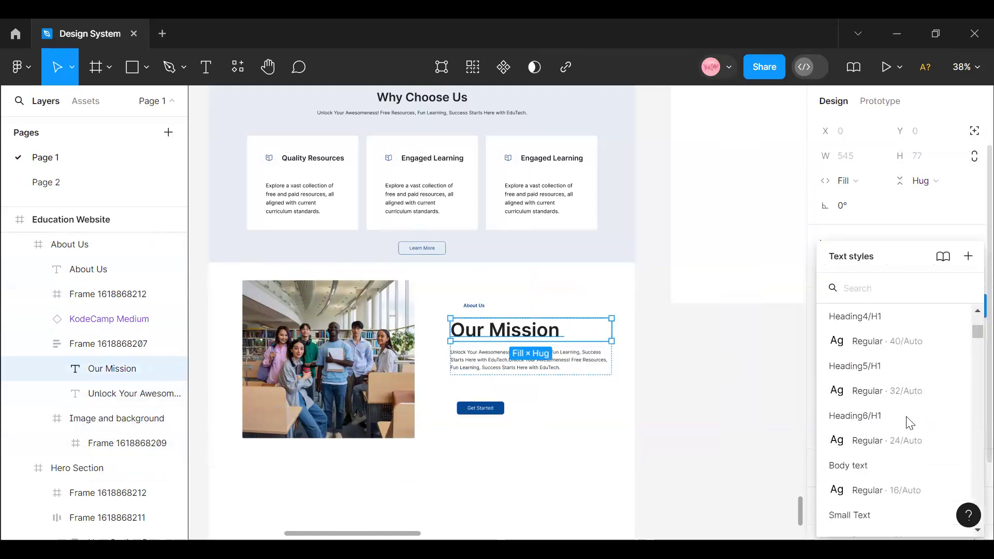
click(884, 400)
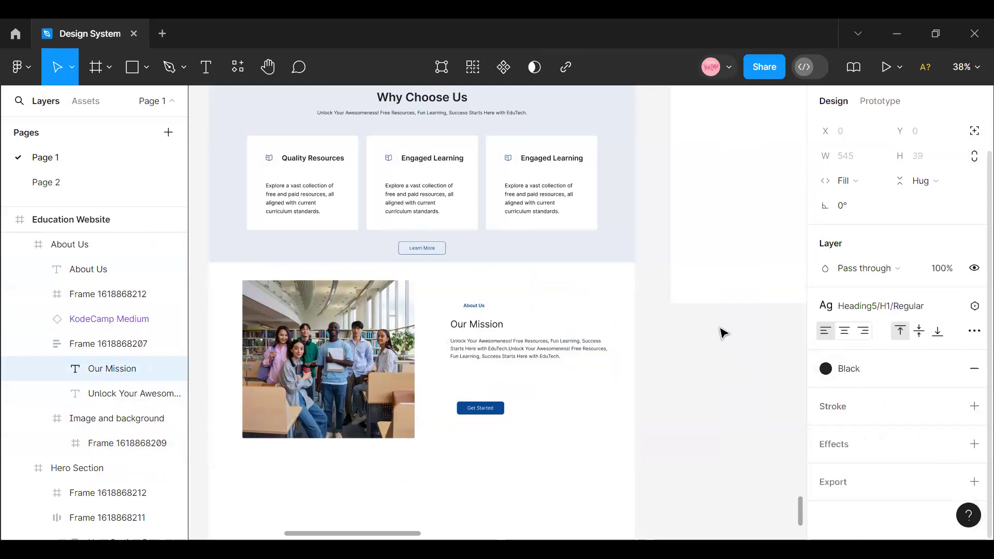
click(860, 311)
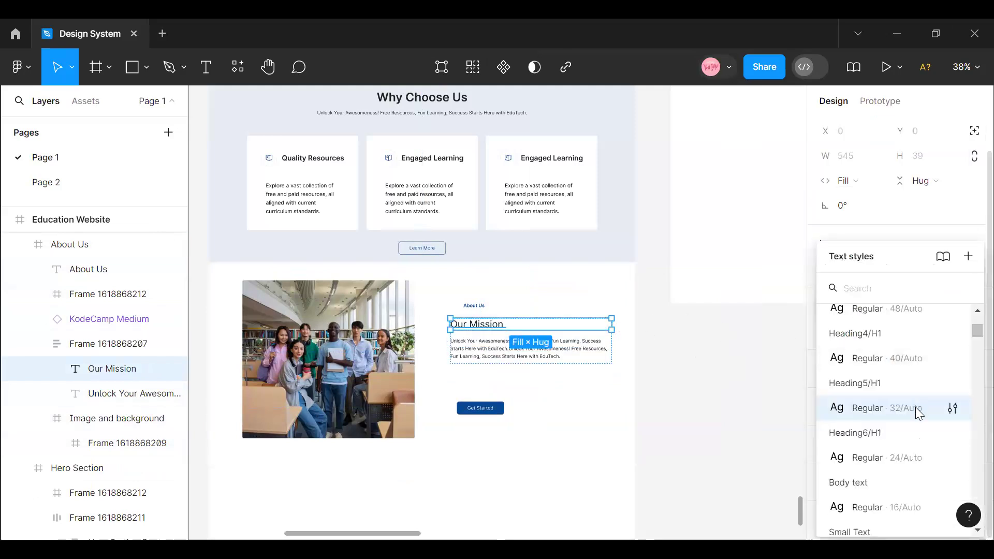
click(896, 367)
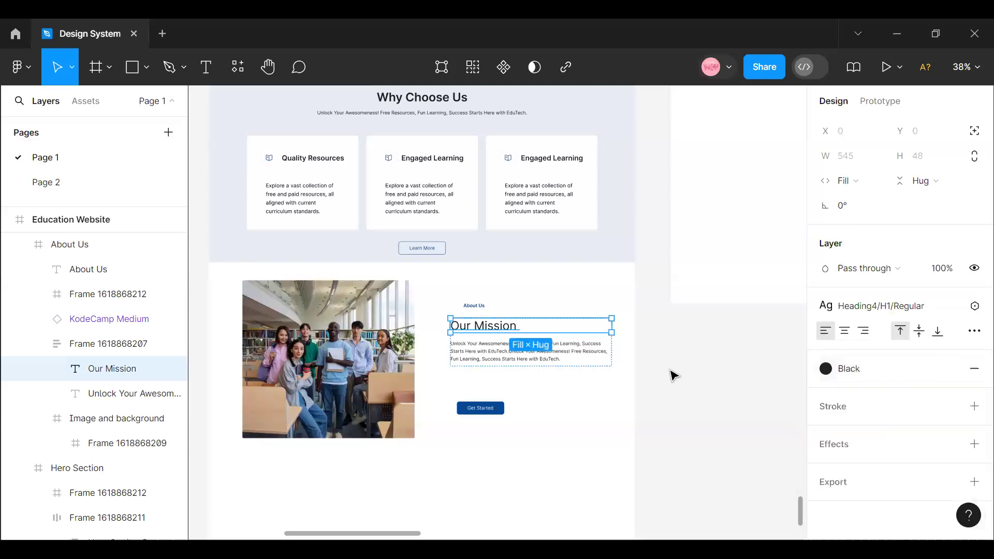
- Detach the text style from the "Our Mission" heading and set its font weight to Medium
click(950, 307)
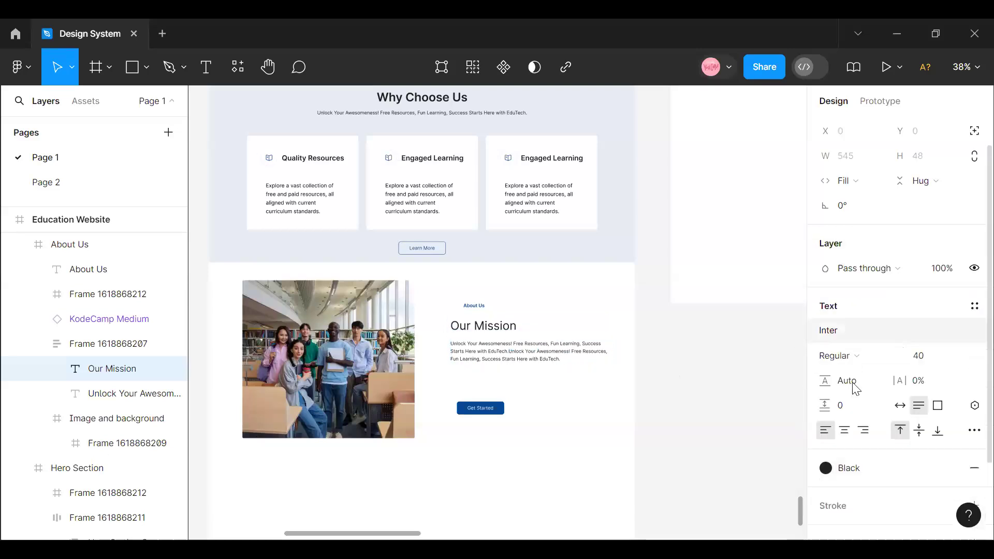
click(899, 355)
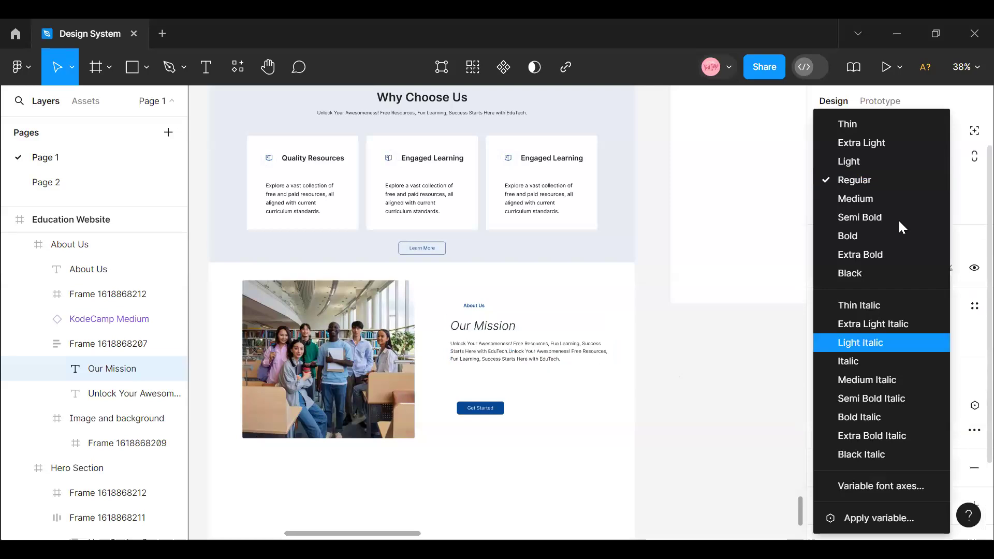
click(871, 201)
click(675, 434)
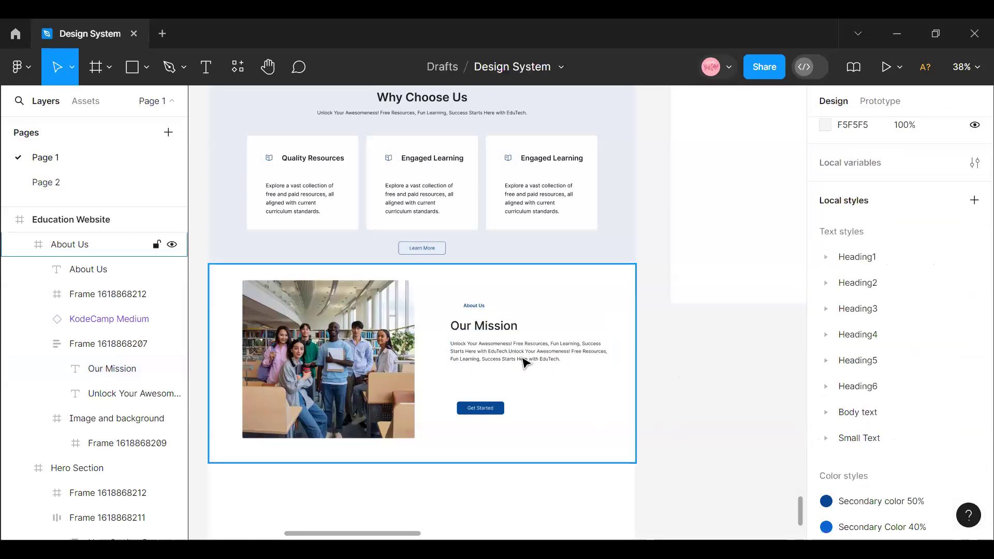
- Paste a third copy of the "Unlock Your Awesomeness!" text into the description and extend its text box to a height of 129
ctrl+double_click(522, 357)
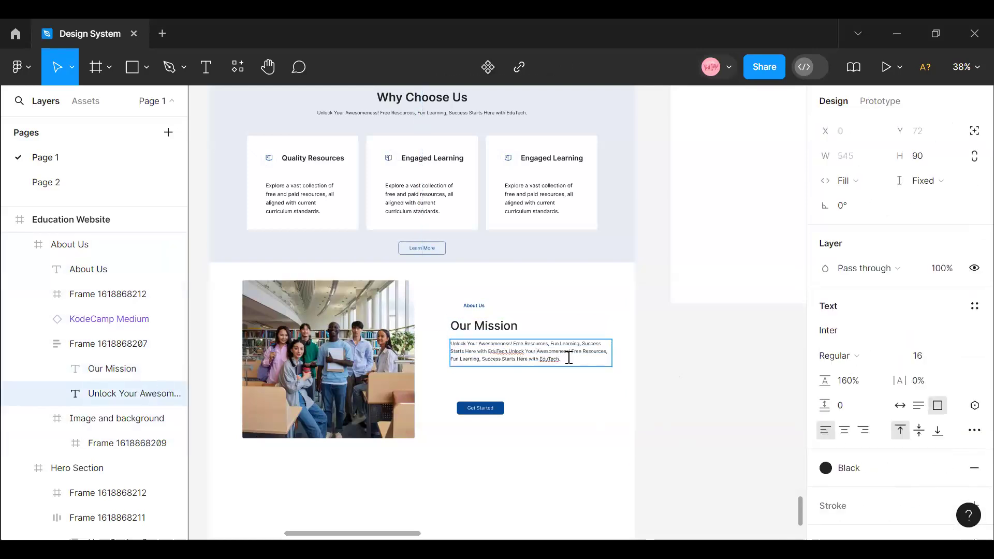
text(Unlock Your Awesomeness! Free Resources, Fun Learning, Success Starts Here with EduTech.)
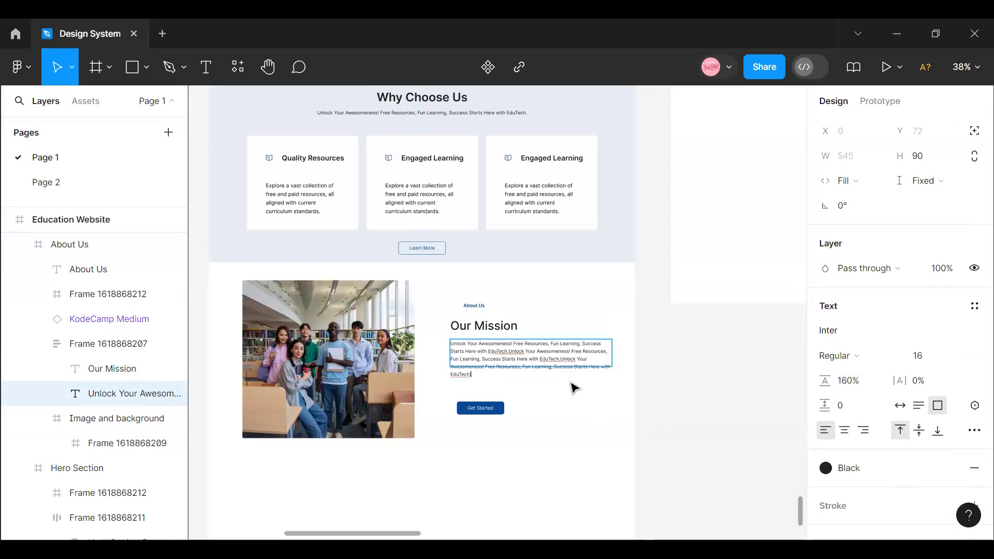
key(Escape)
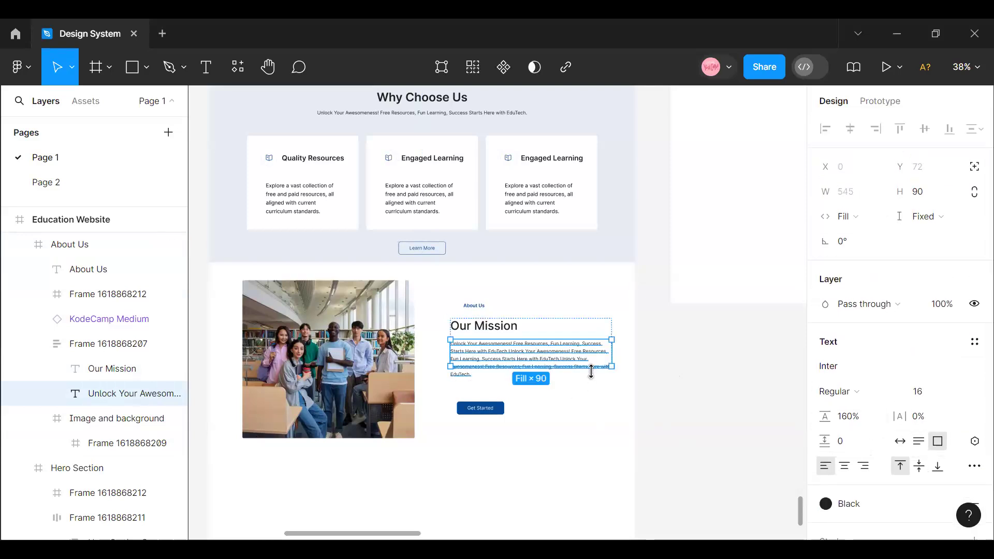
drag(593, 367, 593, 378)
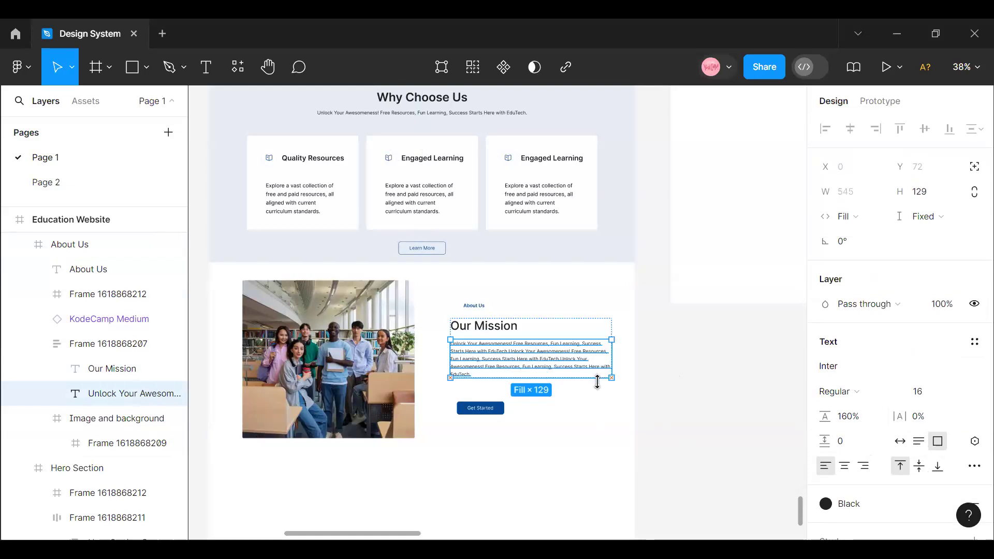
key(Escape)
click(502, 377)
click(502, 378)
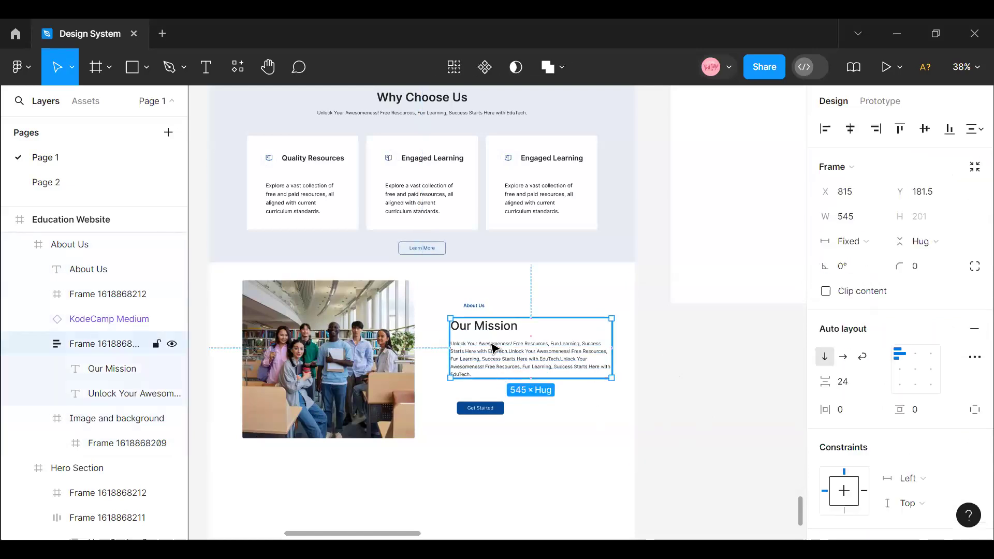
- Change the small "About Us" label above the heading to "About Us at EduTech"
click(474, 307)
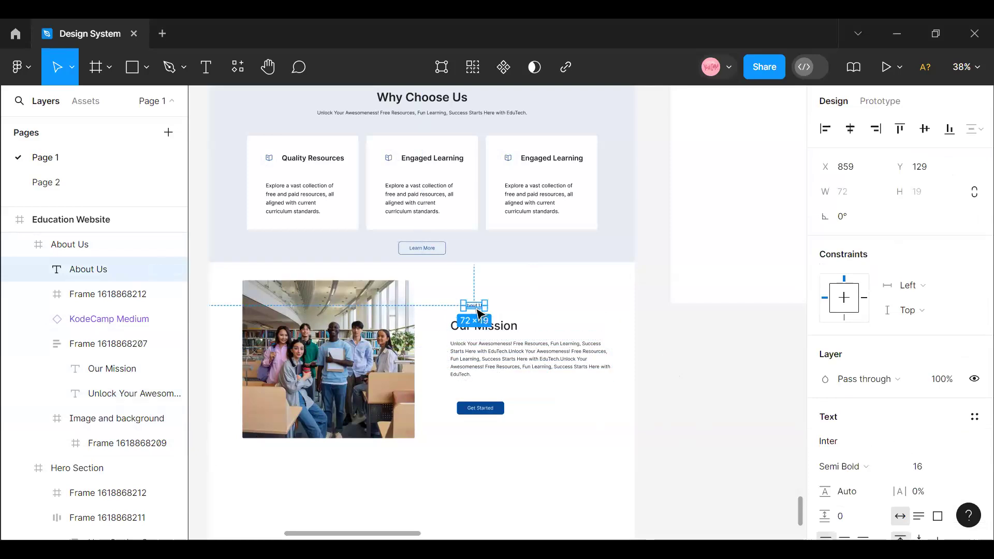
double_click(475, 306)
text(About U)
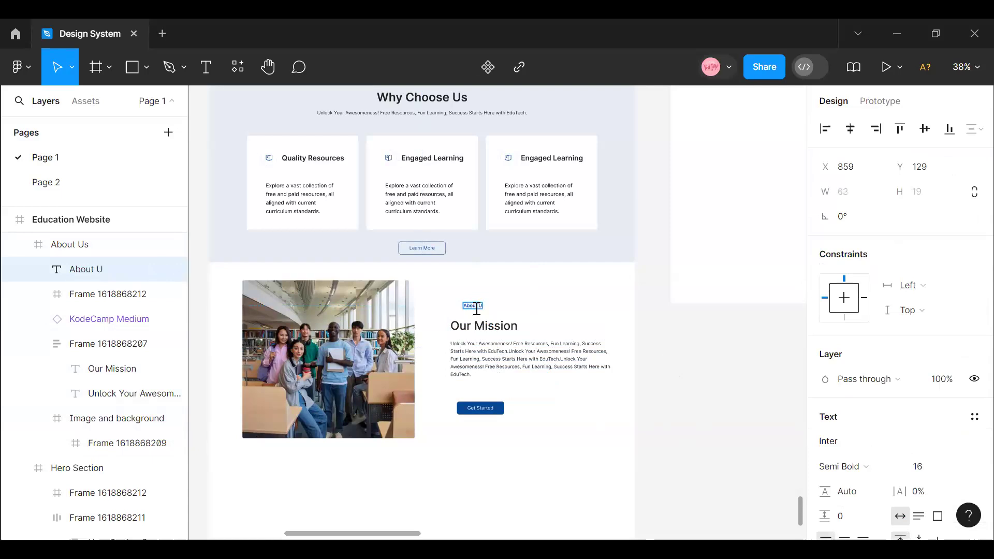
text(s at EduTe)
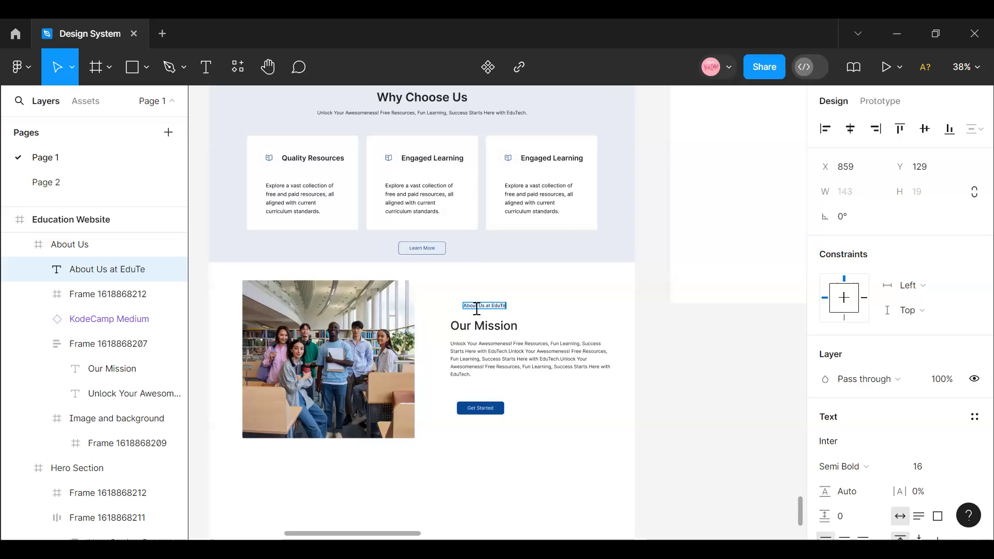
key(Escape)
- Move the "About Us at EduTech" label to X 815, Y 121 so it lines up with the heading's left edge
click(497, 371)
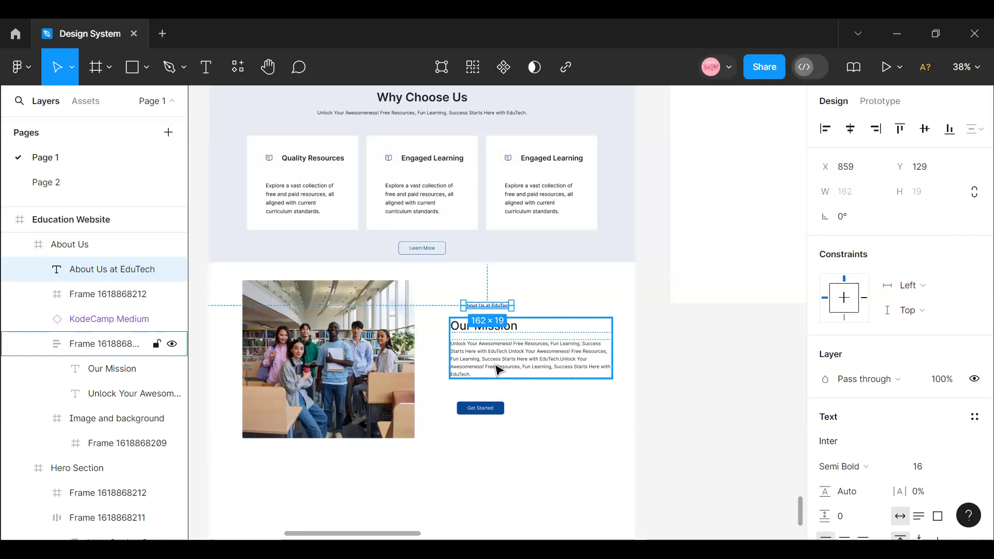
click(488, 309)
drag(488, 309, 476, 311)
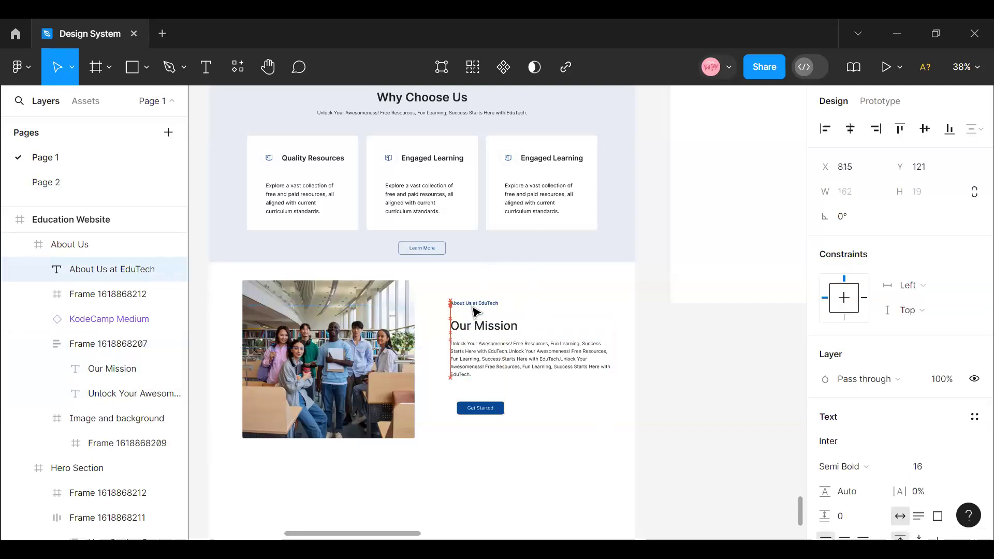
- Move the Get Started button further down to make room below the description
click(487, 349)
click(486, 414)
drag(487, 416, 486, 446)
- Duplicate the frame with the "Our Mission" heading and description, and place the copy directly below the original
click(476, 368)
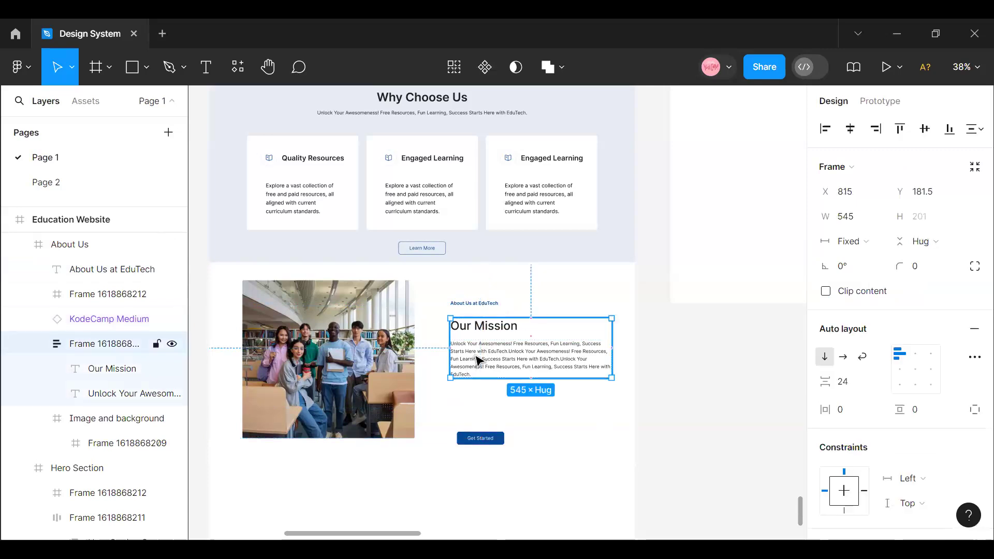
right_click(478, 359)
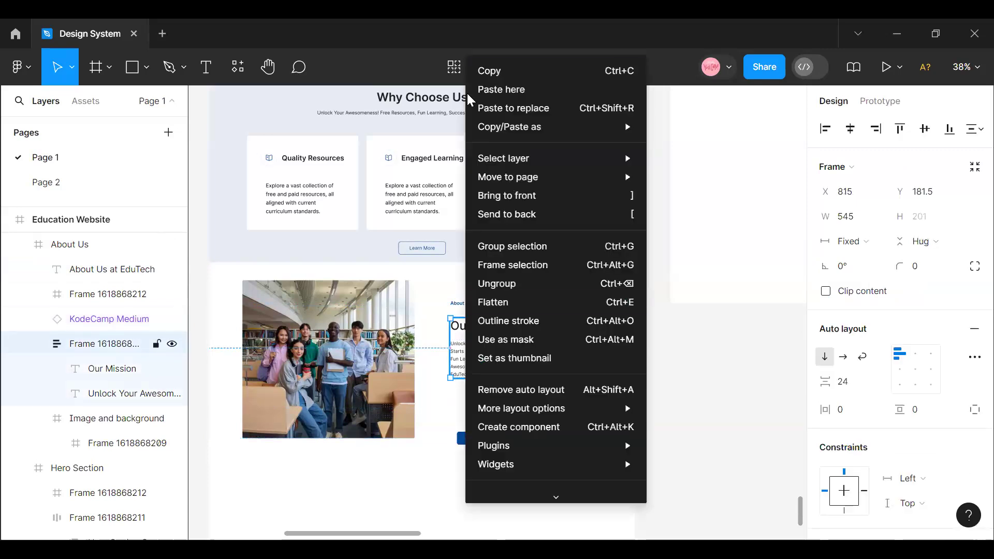
click(418, 306)
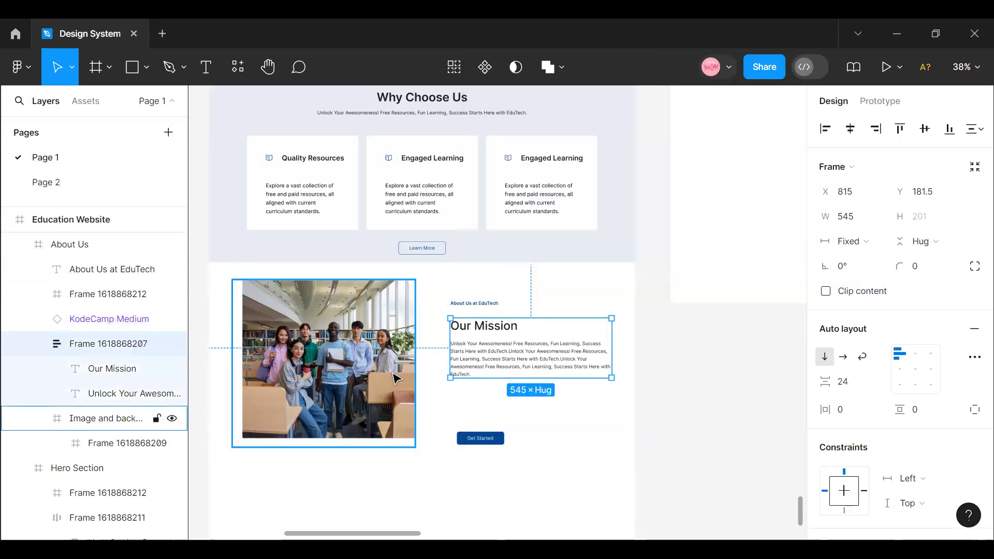
right_click(472, 360)
mouse_move(480, 182)
click(489, 70)
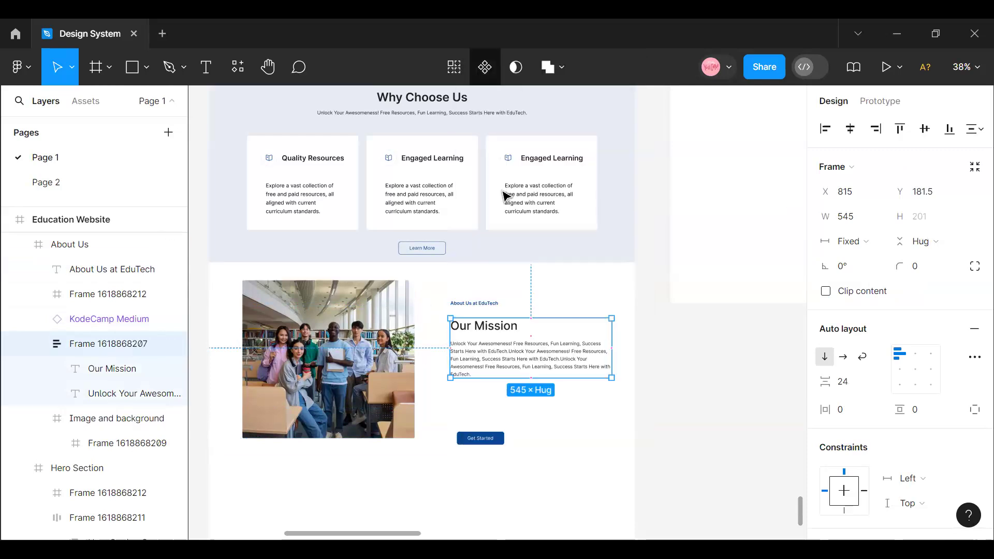
key(ctrl+v)
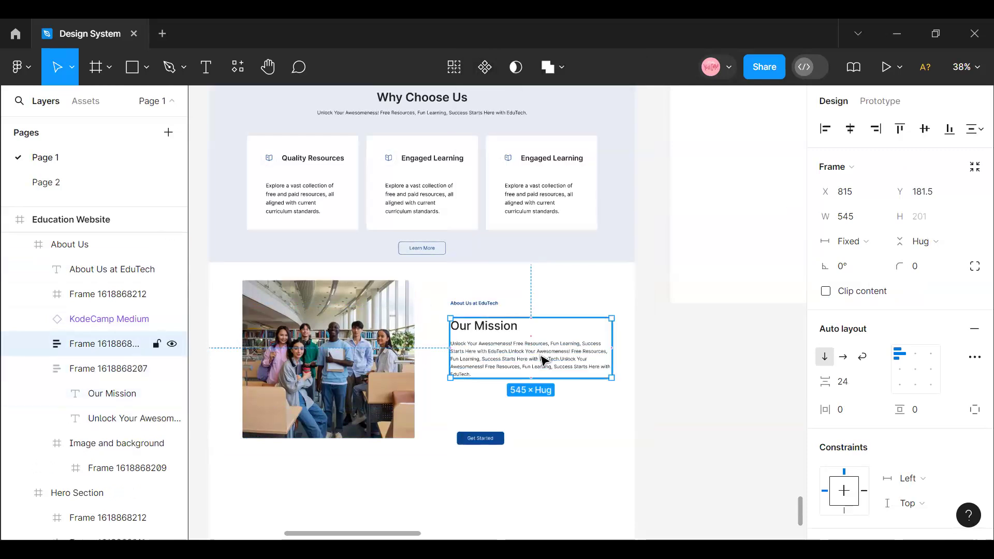
drag(544, 373, 507, 445)
- Extend the About Us frame to a height of 749 and move the Get Started button below the second text block, to X 861, Y 667
click(406, 295)
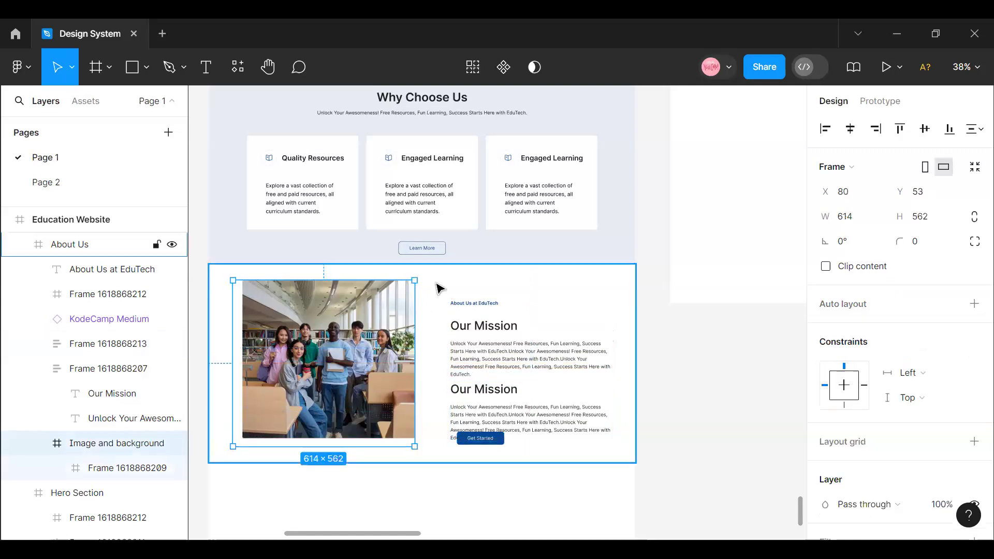
click(440, 290)
drag(422, 462, 426, 485)
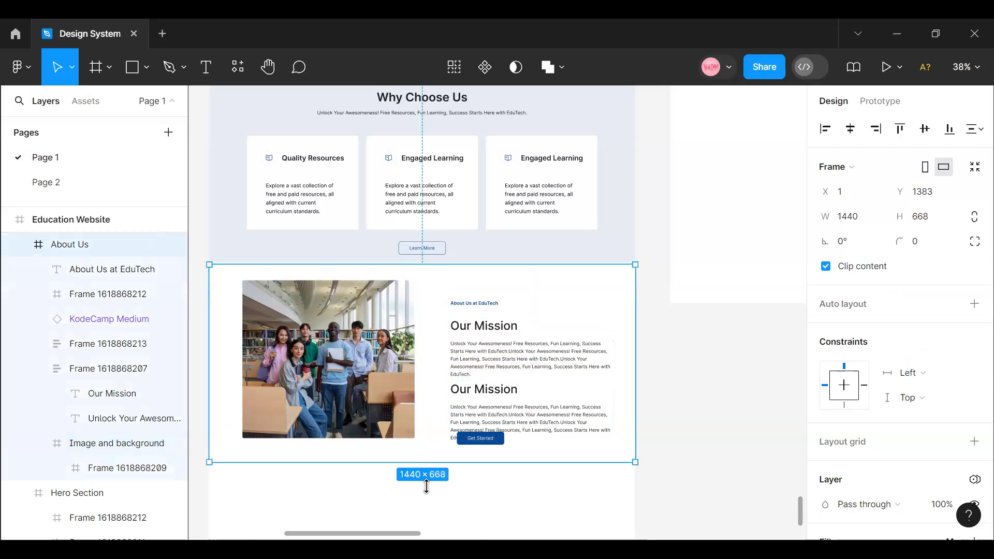
click(484, 440)
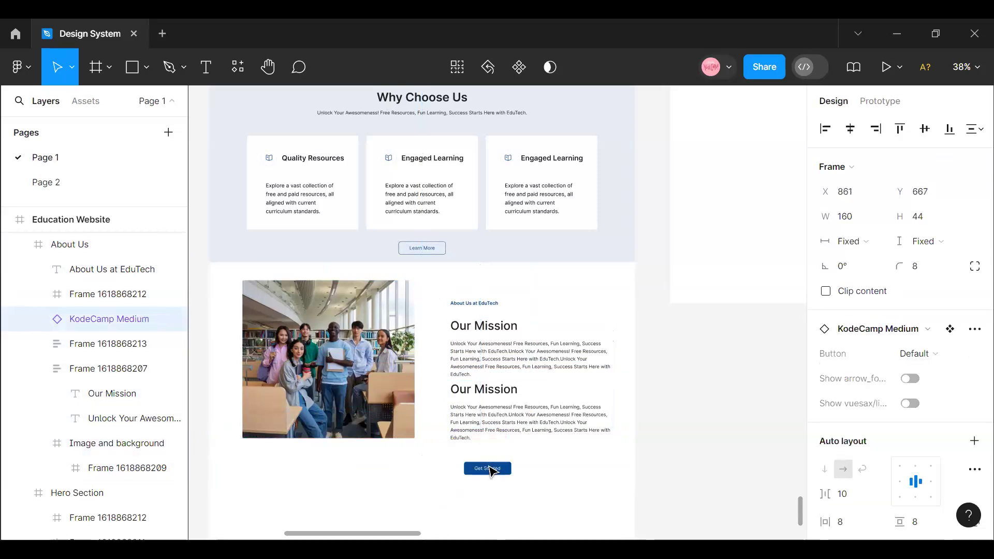
- Change the second "Our Mission" heading in the About Us section to "Our Vision"
click(475, 400)
double_click(476, 391)
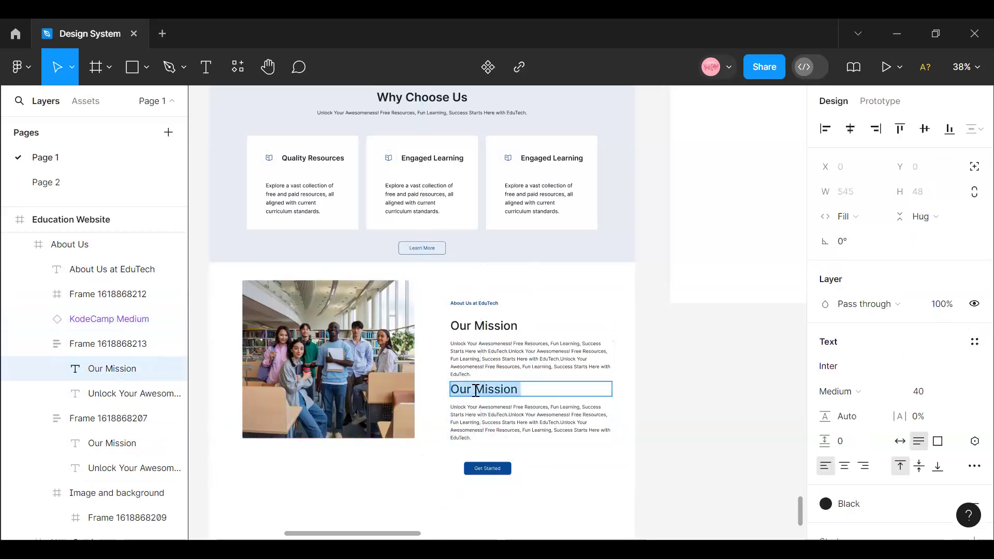
drag(479, 388, 518, 390)
text(V)
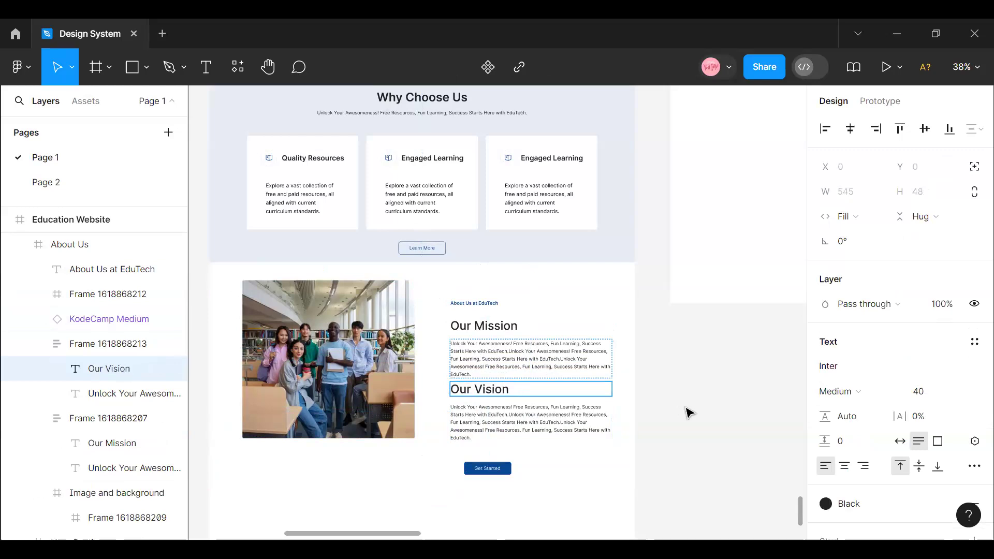
key(Escape)
key(Escape)
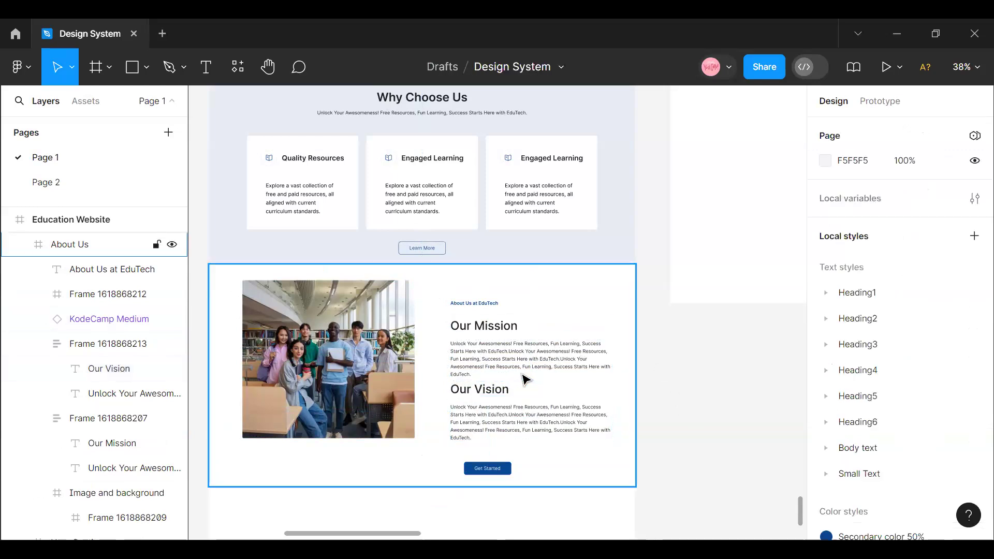
- Combine the Our Mission and Our Vision blocks in a vertical auto layout with a spacing of 32
double_click(520, 372)
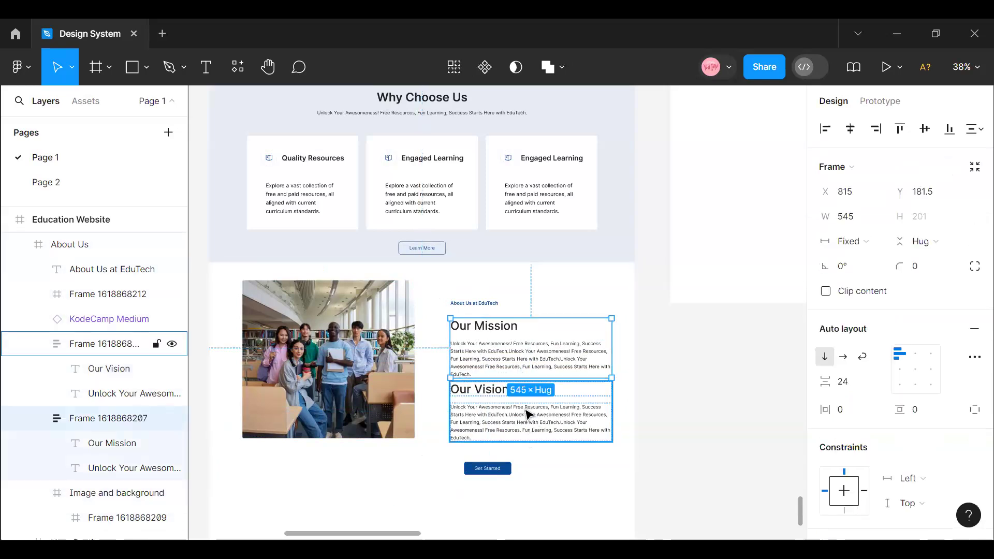
shift+click(526, 410)
key(shift+a)
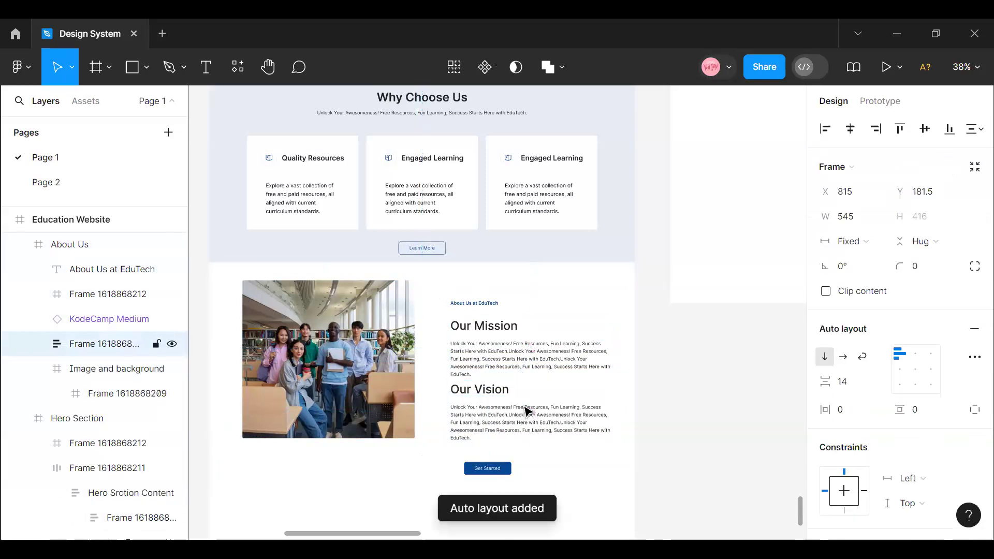
click(855, 384)
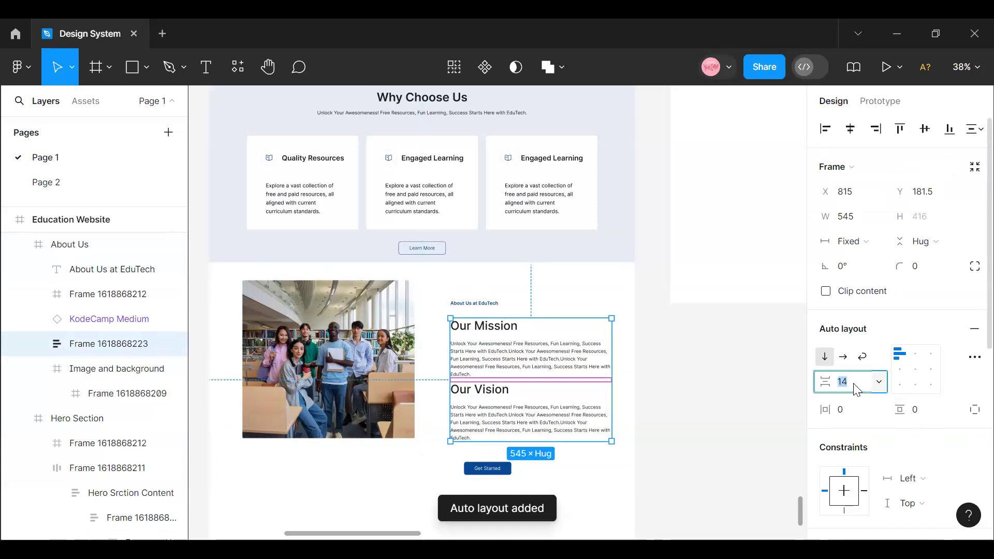
key(Return)
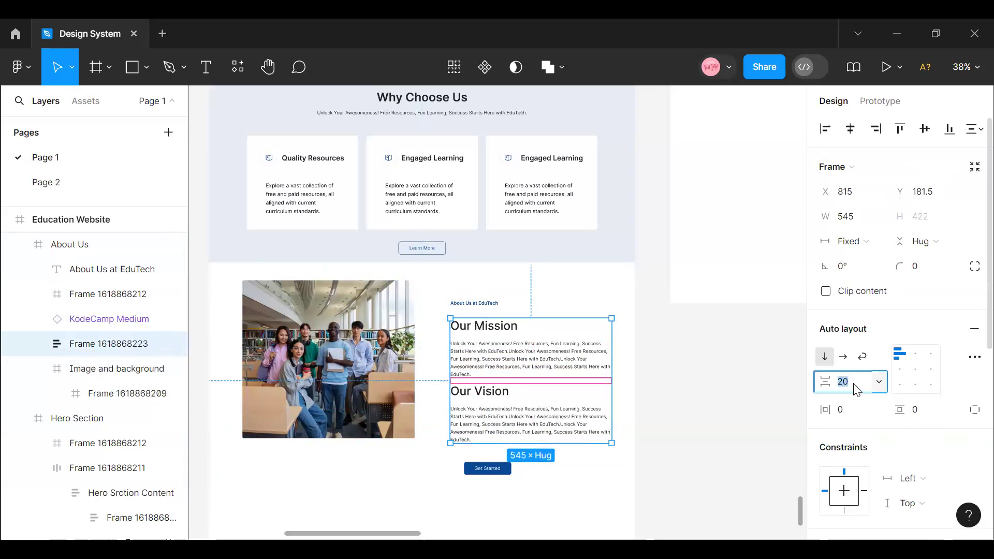
key(Return)
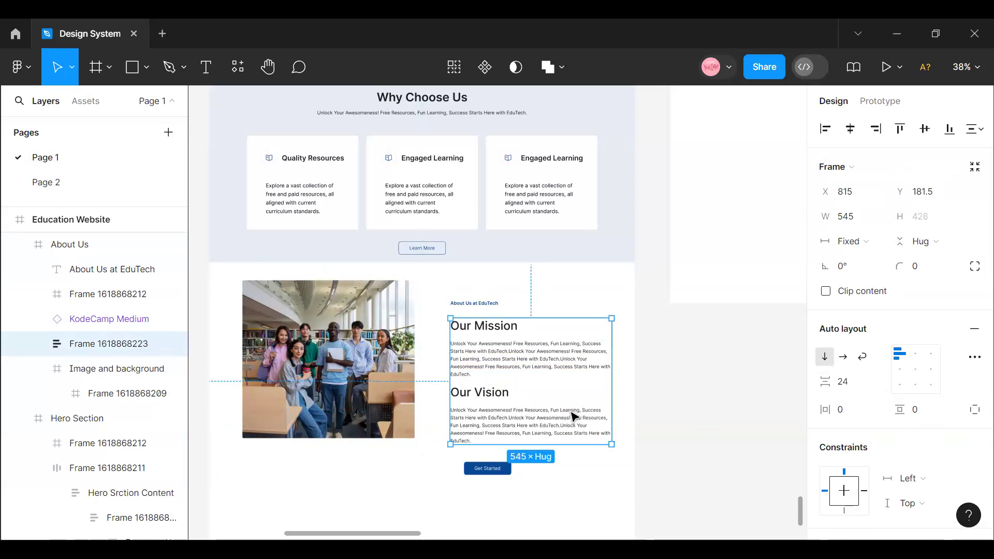
click(860, 387)
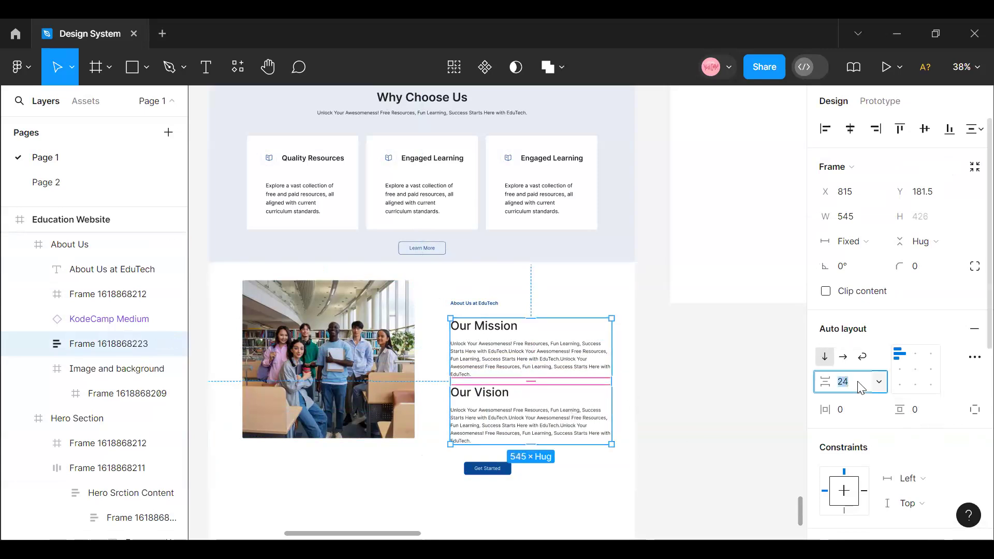
text(32)
key(Return)
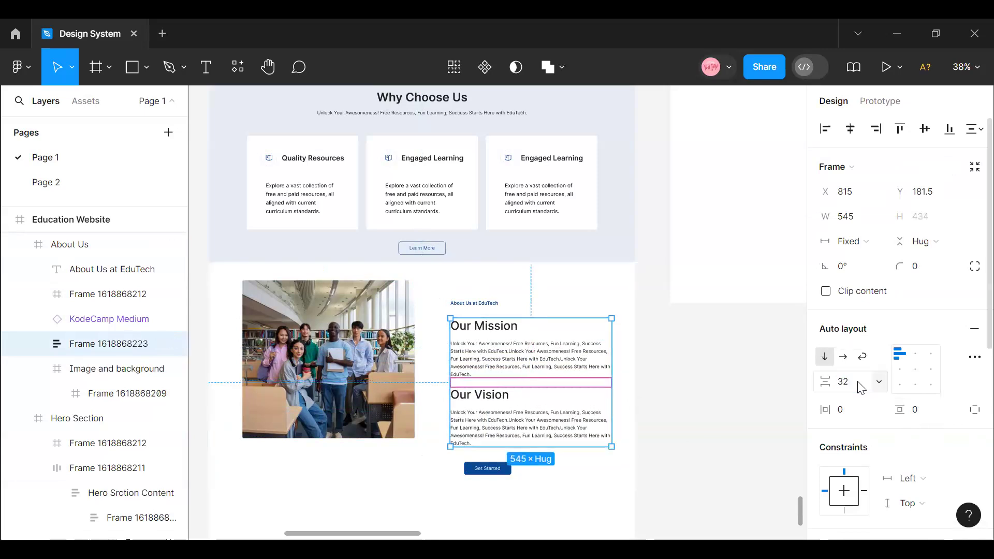
click(722, 399)
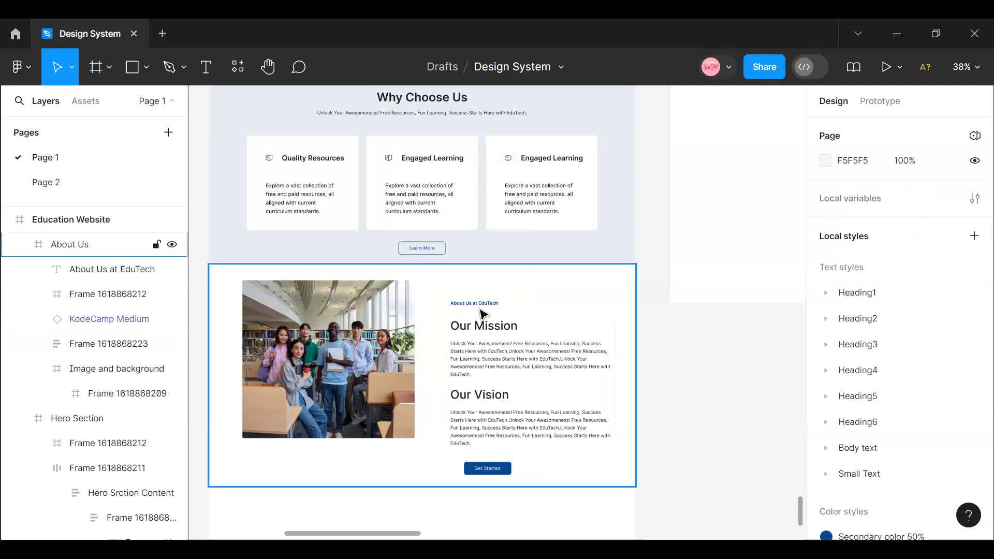
- Combine the "About Us at EduTech" label and the mission and vision frame in a vertical auto layout with a spacing of 16
double_click(476, 304)
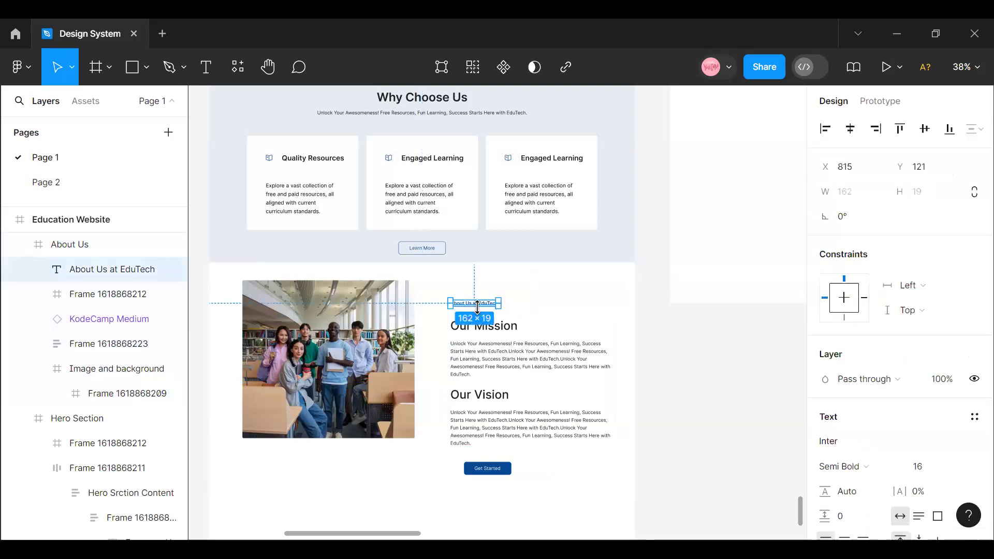
shift+click(506, 336)
key(shift+a)
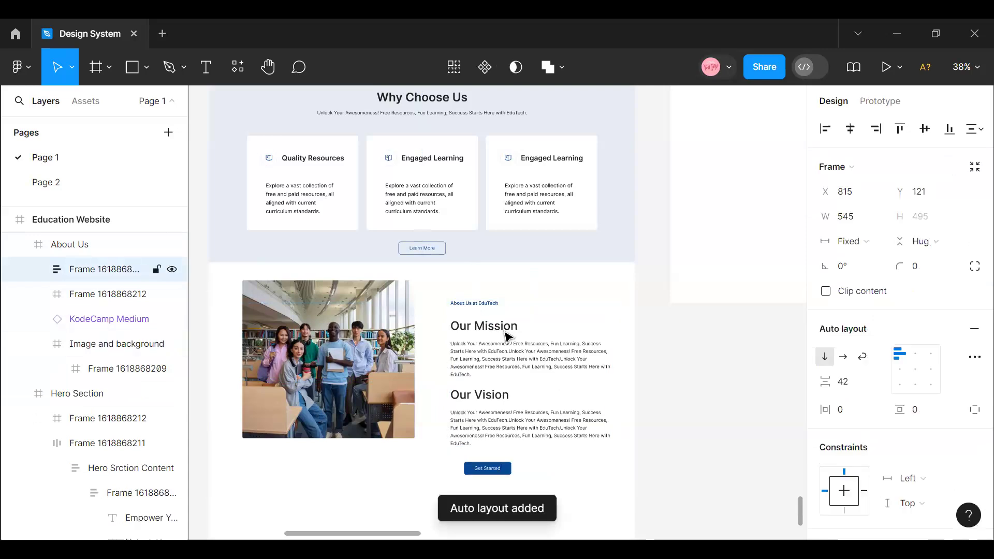
click(850, 385)
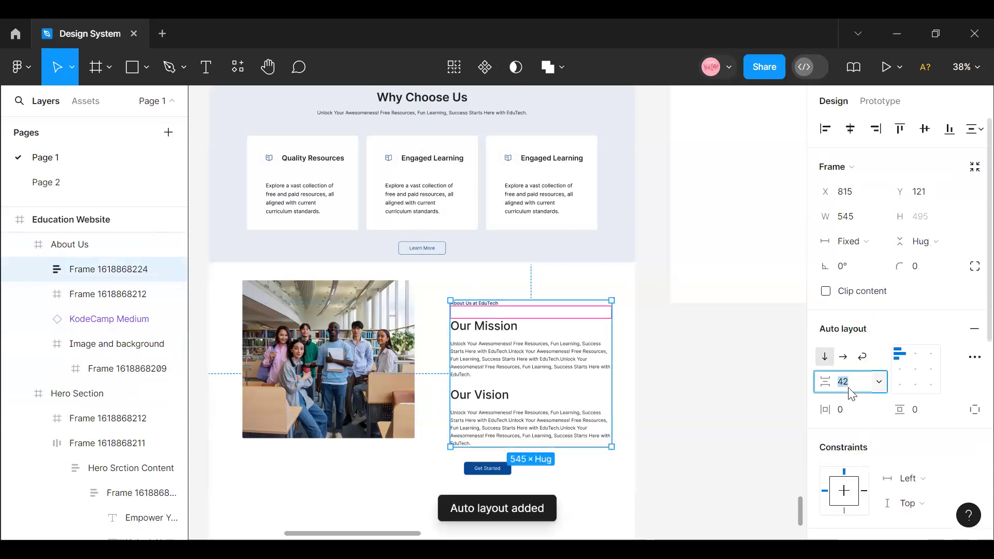
text(16)
key(Return)
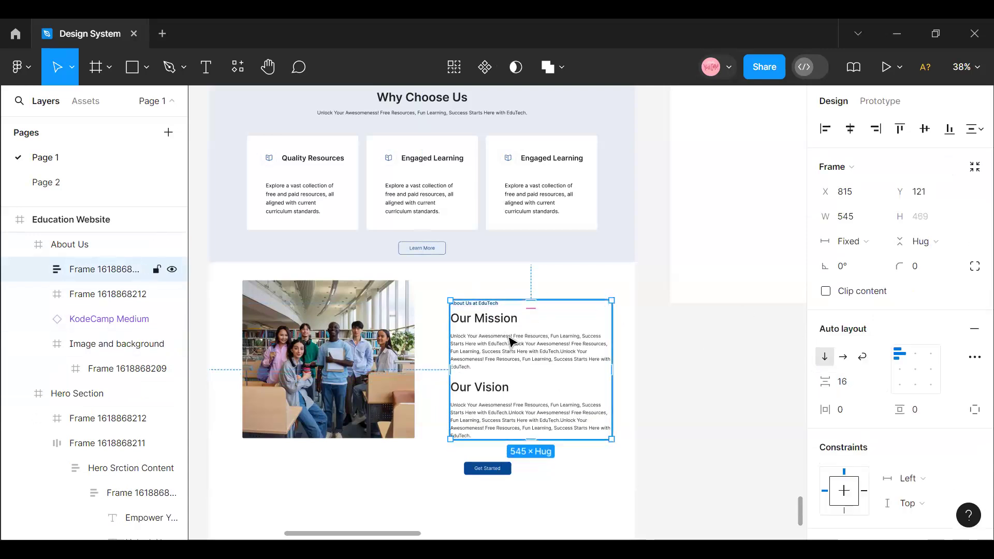
- Move the About Us text frame up to X 812, Y 85 and the Get Started button below it to X 812, Y 593
drag(508, 342, 508, 331)
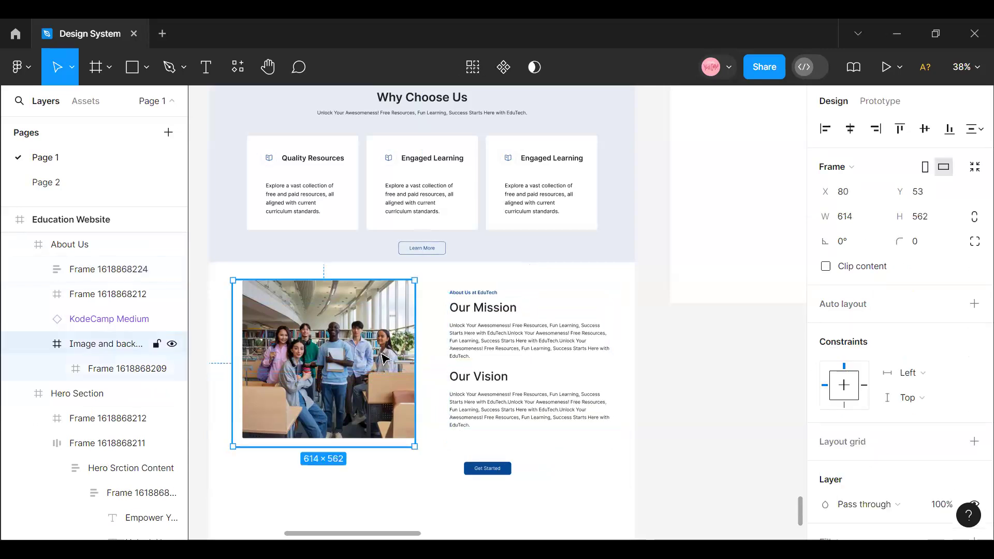
click(502, 471)
drag(490, 464, 486, 456)
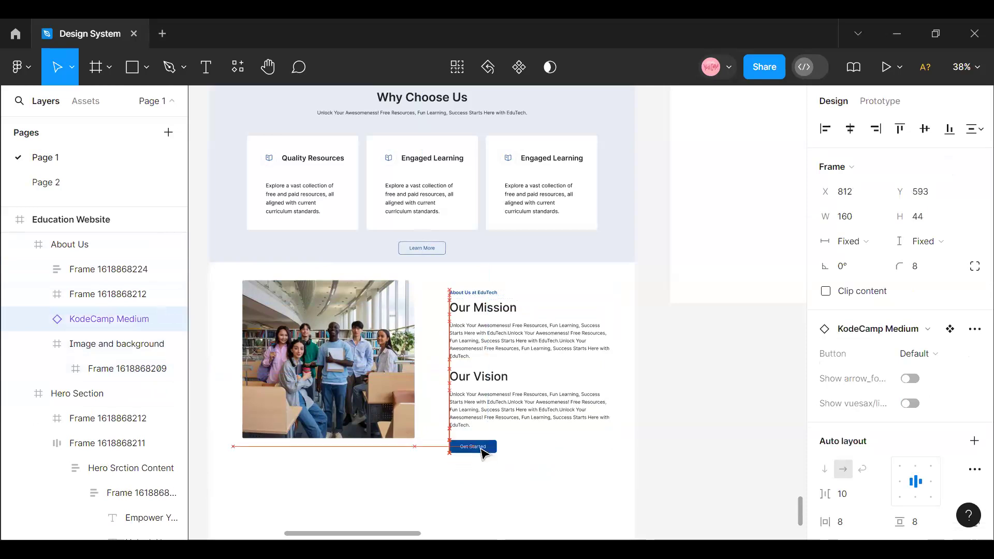
- Combine the About Us text frame and the Get Started button in a vertical auto layout with a spacing of 32
click(532, 396)
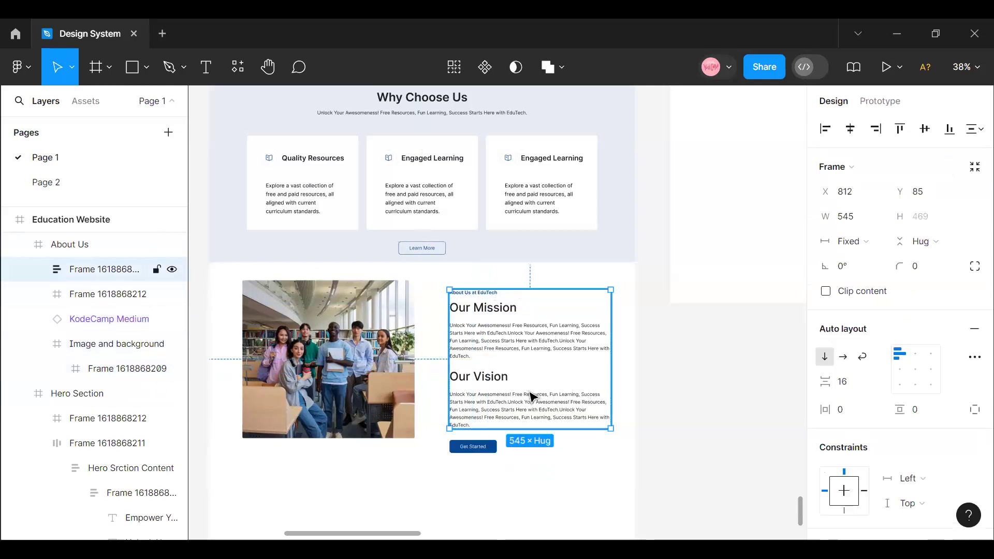
shift+click(486, 446)
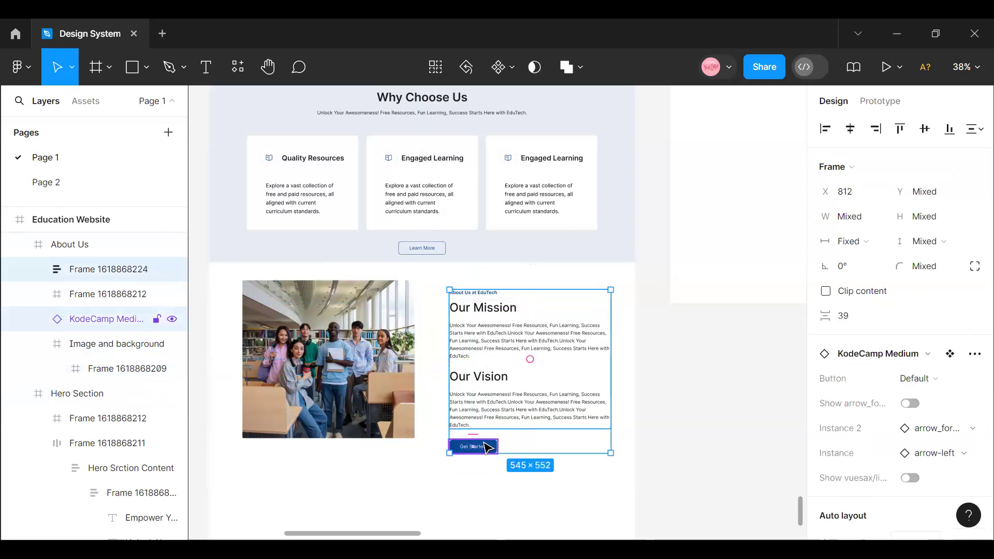
key(shift+a)
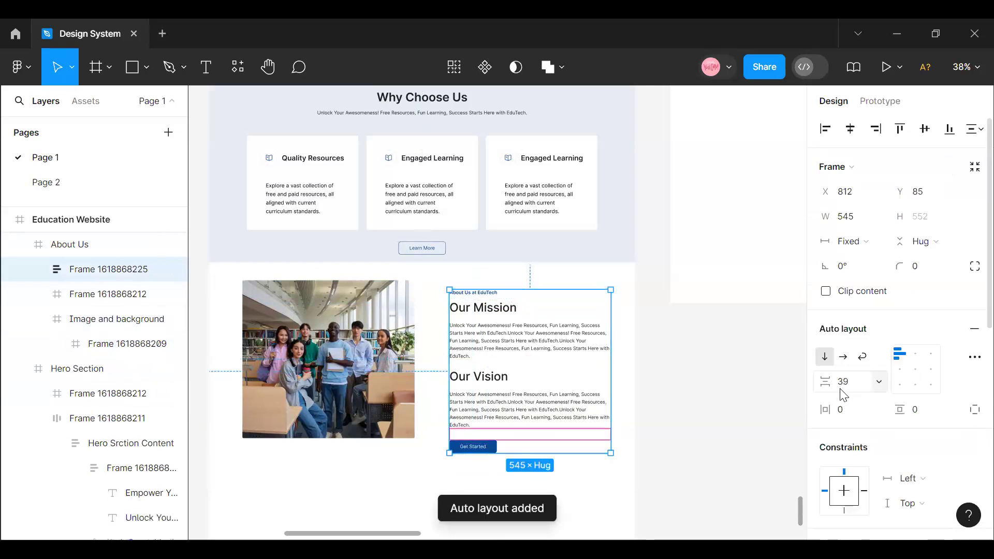
click(852, 388)
text(32)
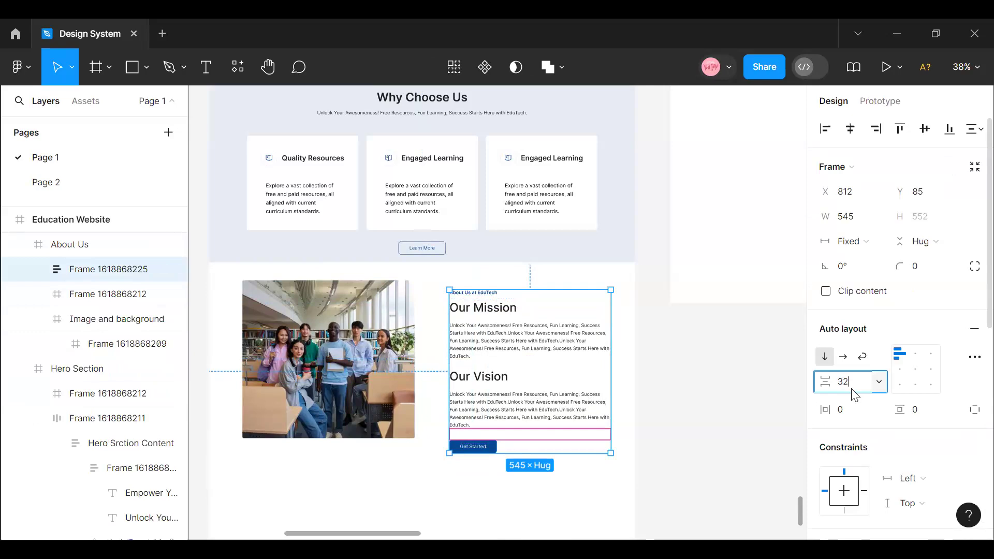
key(Return)
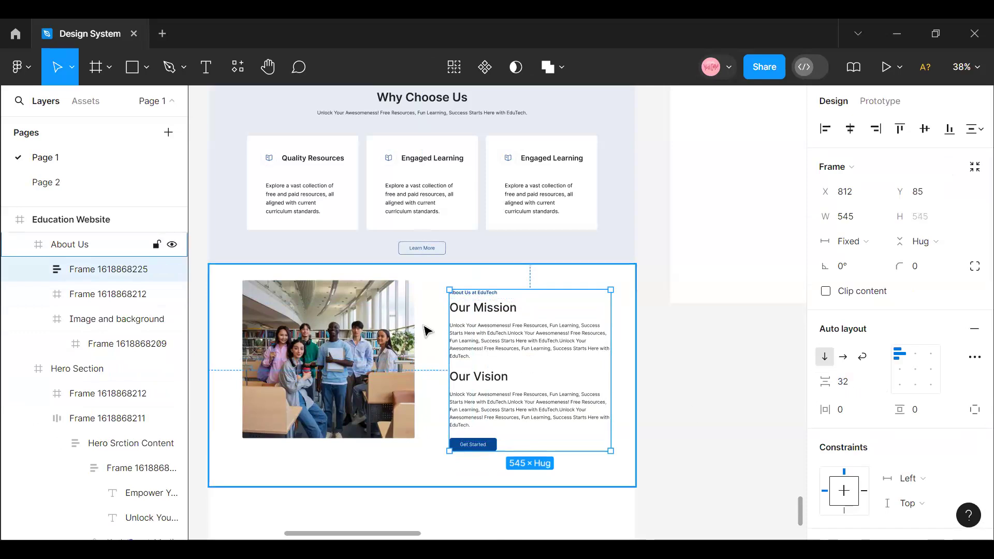
- Ungroup the "Image and background" frame in the About Us section, leaving only the inner photo frame
click(406, 351)
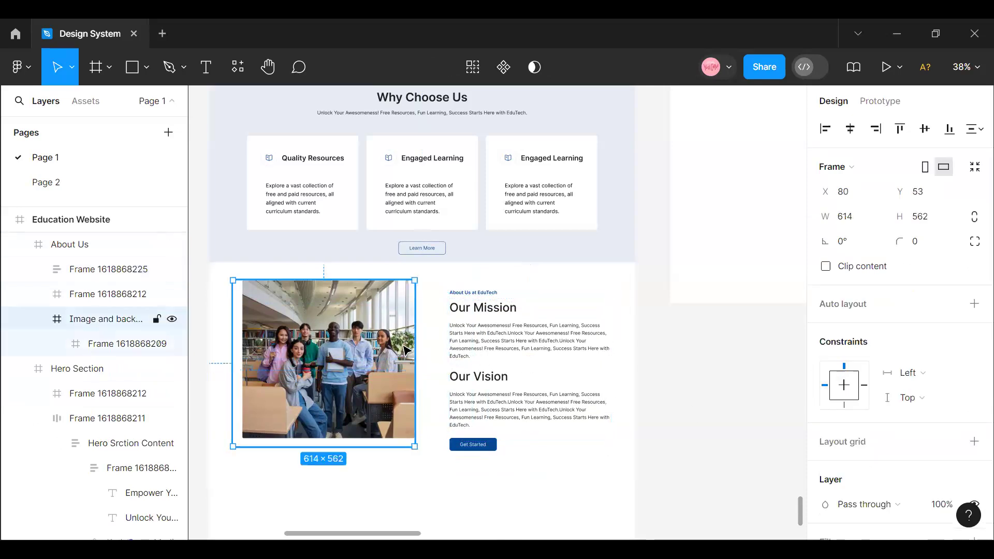
right_click(288, 327)
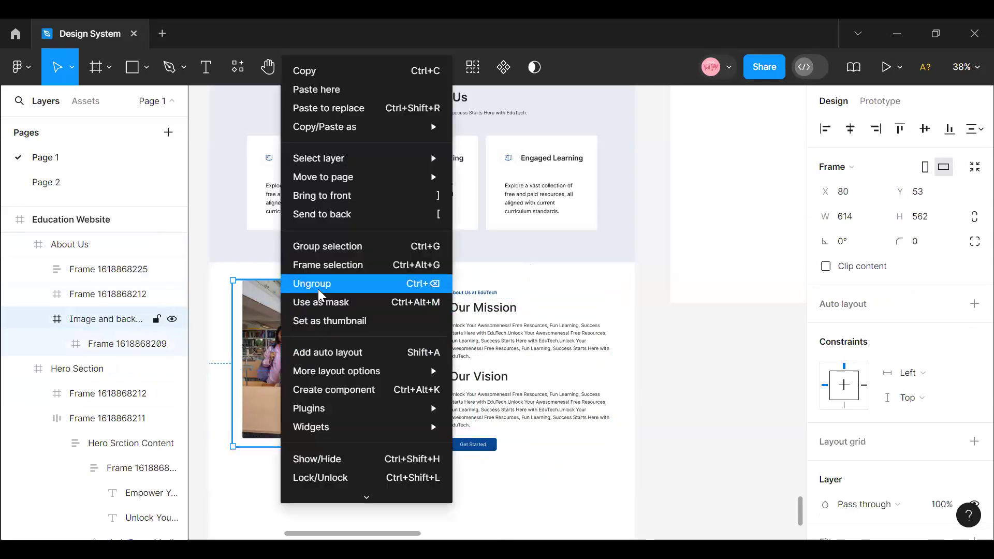
click(319, 289)
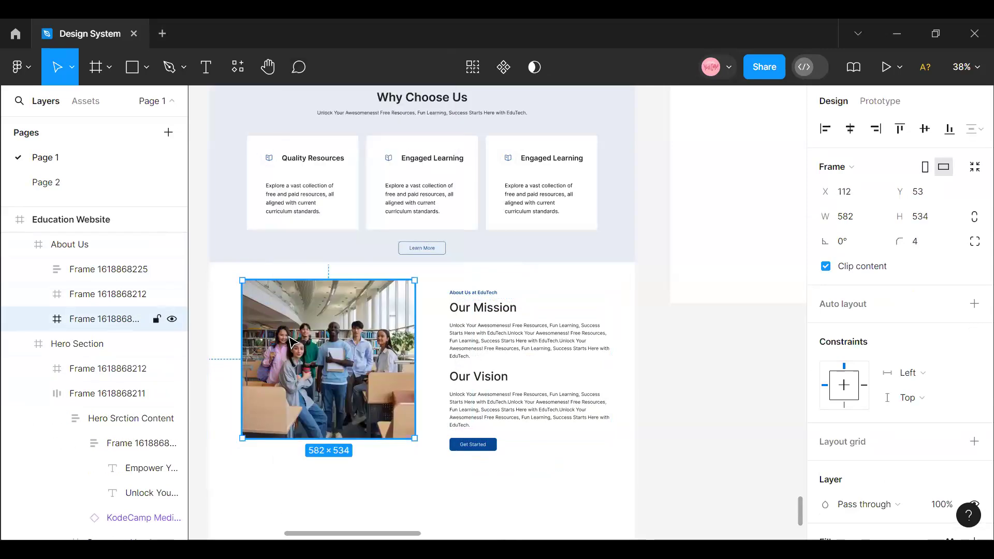
- Search Photos by Freepik for "Students" and replace the About Us photo with the image of students laughing in lecture hall seats
right_click(313, 339)
mouse_move(357, 409)
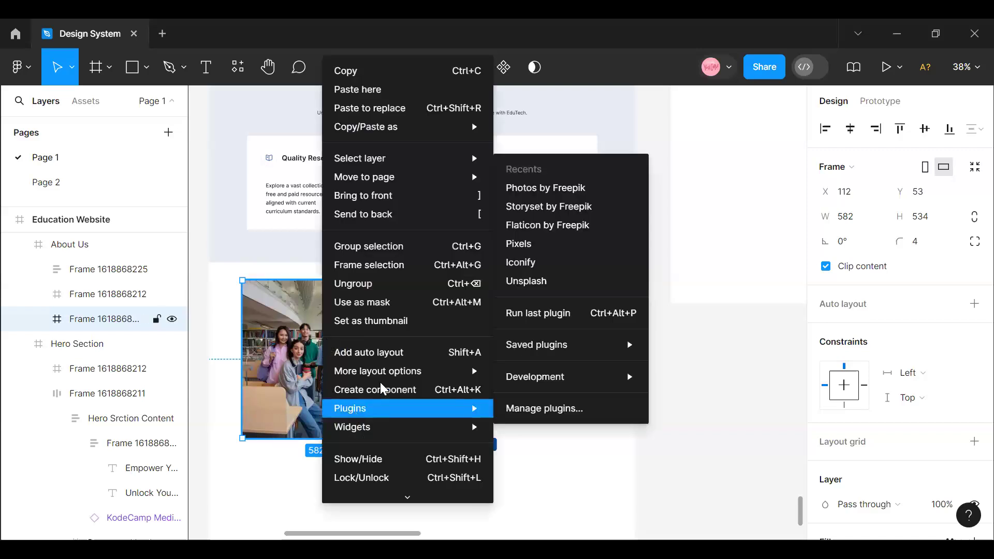
click(545, 187)
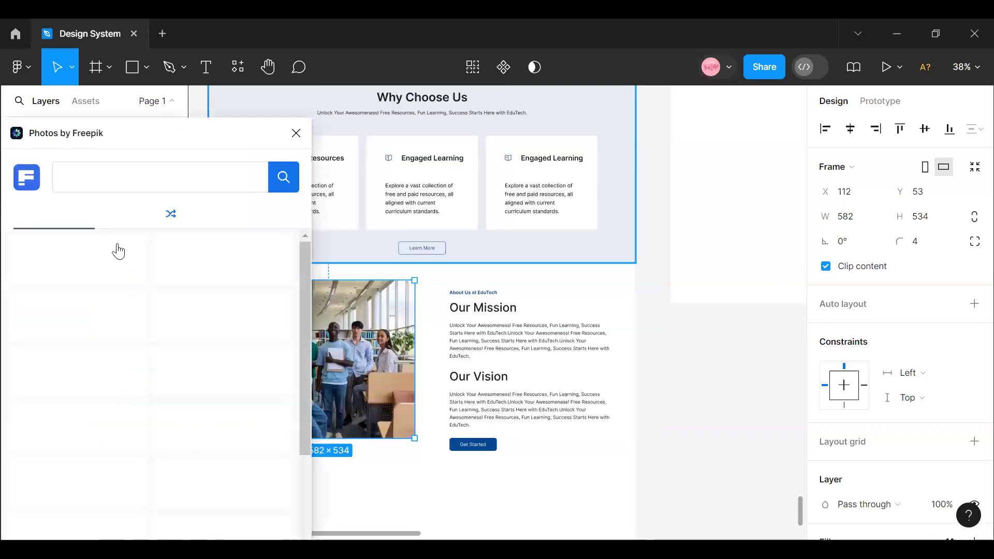
click(119, 177)
text(stud)
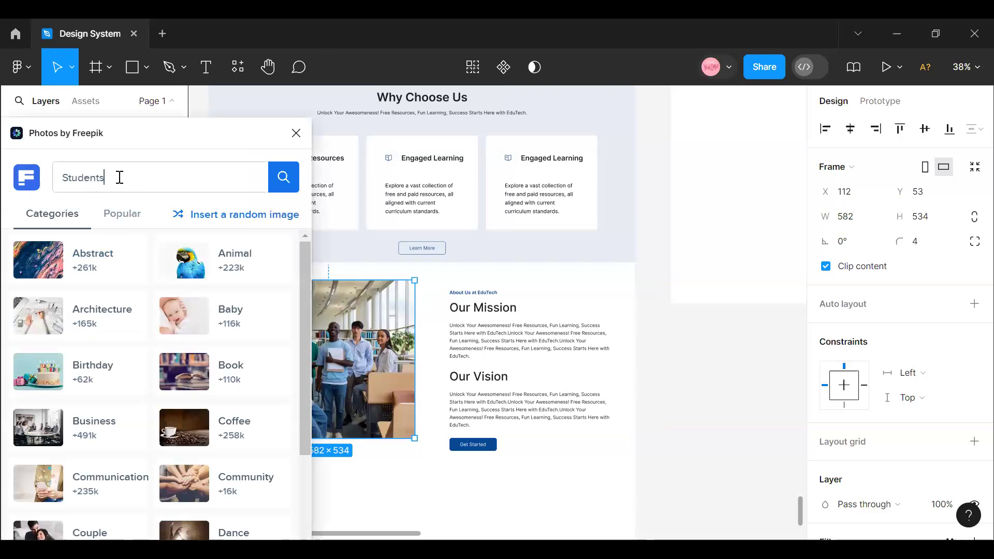
key(Return)
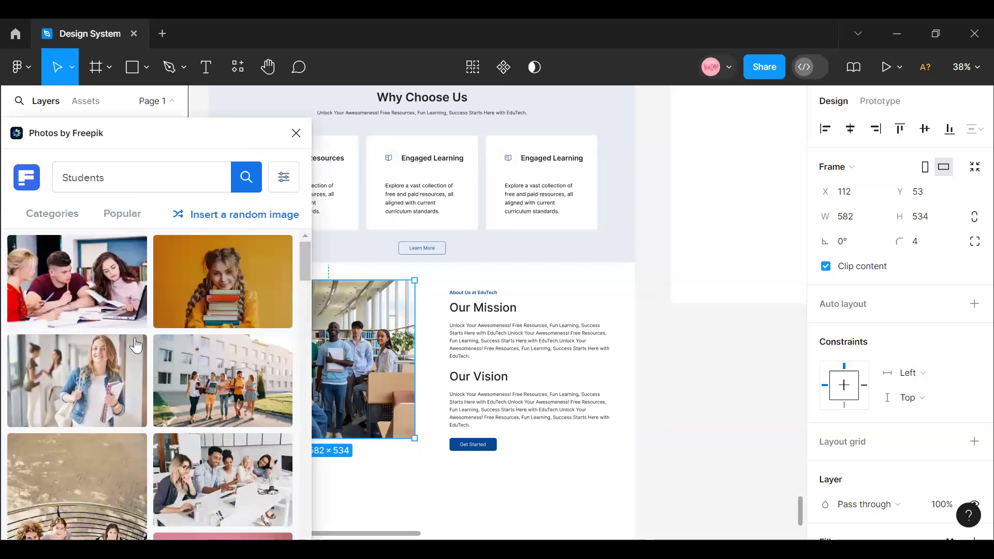
scroll(135, 346, down, 5)
scroll(175, 367, down, 5)
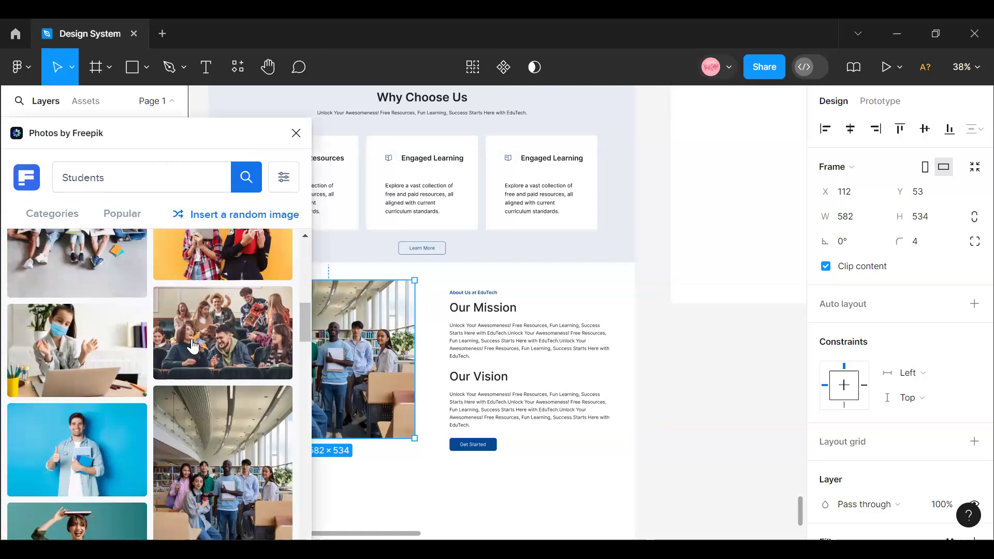
click(193, 346)
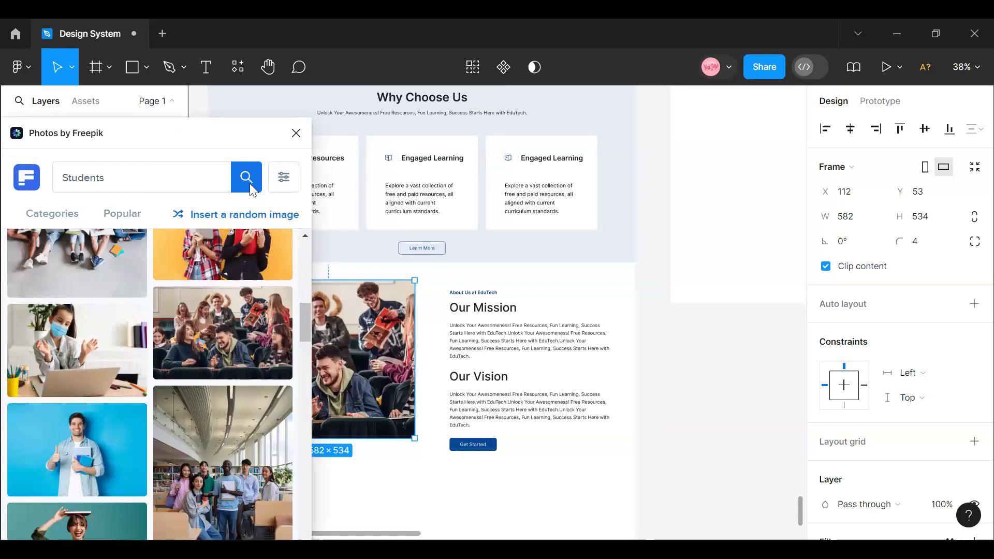
click(297, 134)
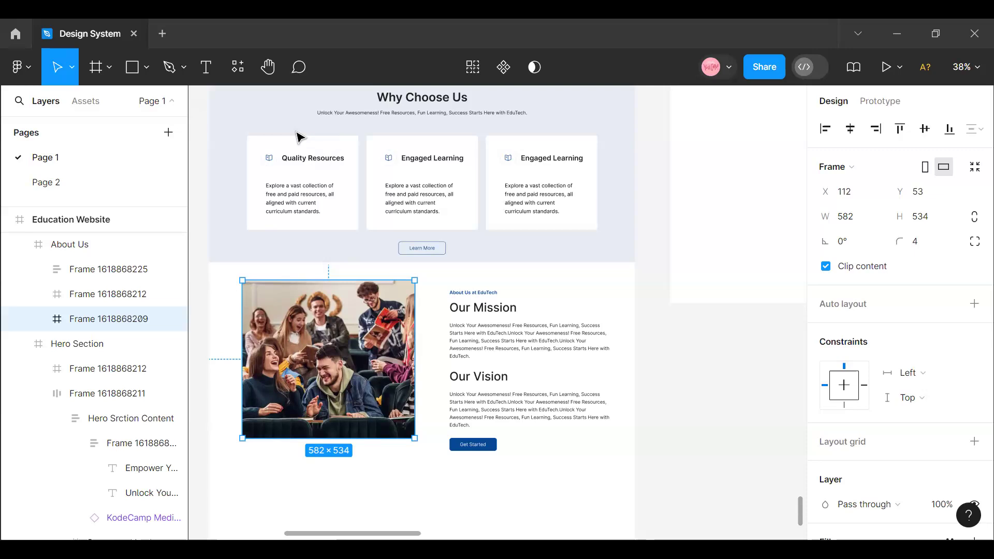
- Combine the About Us photo and the text column in a horizontal auto layout
shift+click(489, 377)
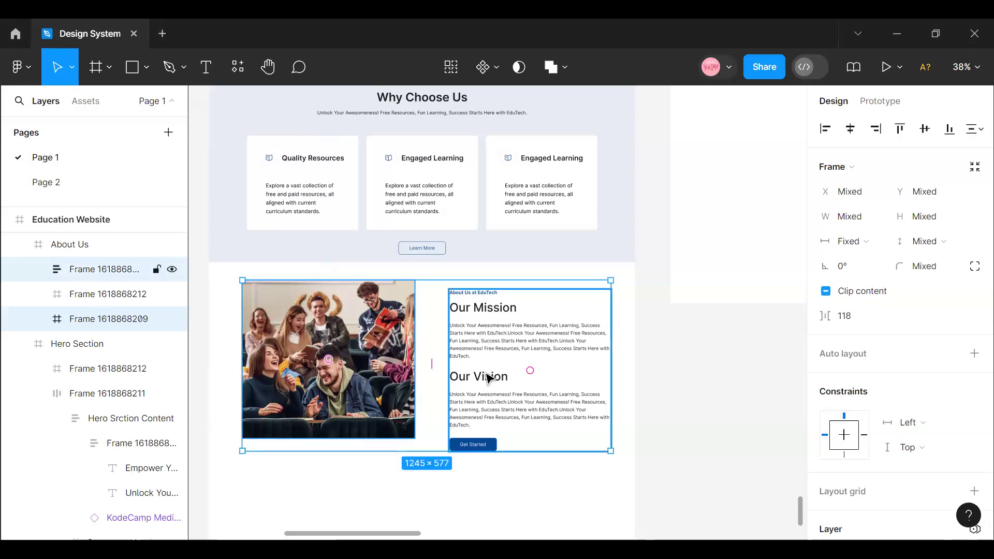
key(shift+a)
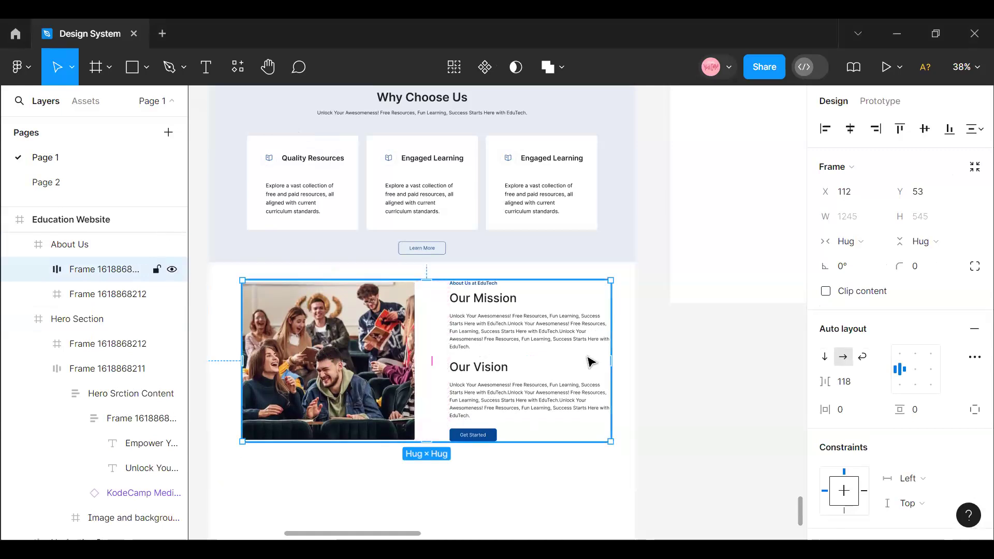
key(alt)
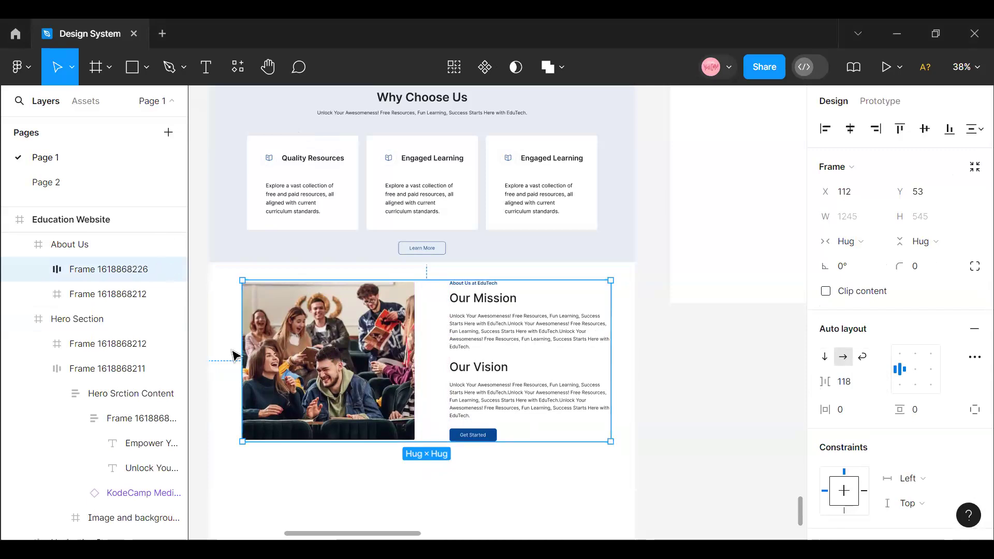
- Set the spacing between the About Us photo and text column to 128
scroll(442, 375, up, 2)
scroll(439, 367, up, 1)
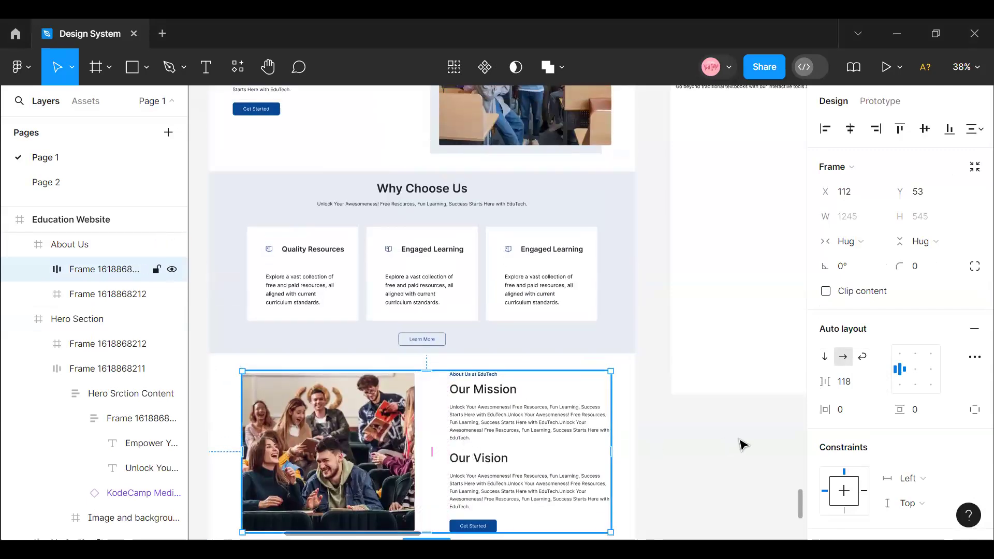
drag(825, 381, 832, 381)
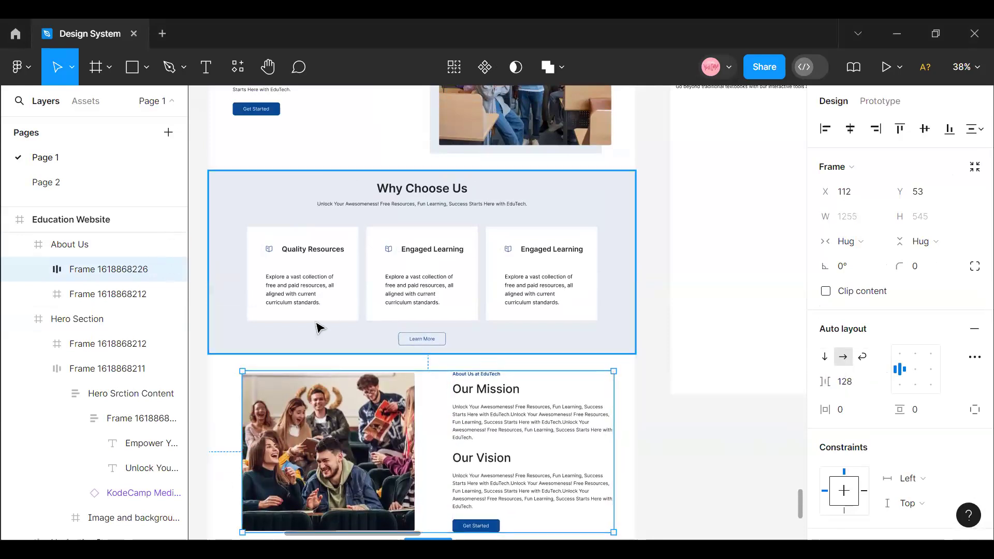
- Show the layout grids of the Education Website frame
scroll(270, 145, up, 4)
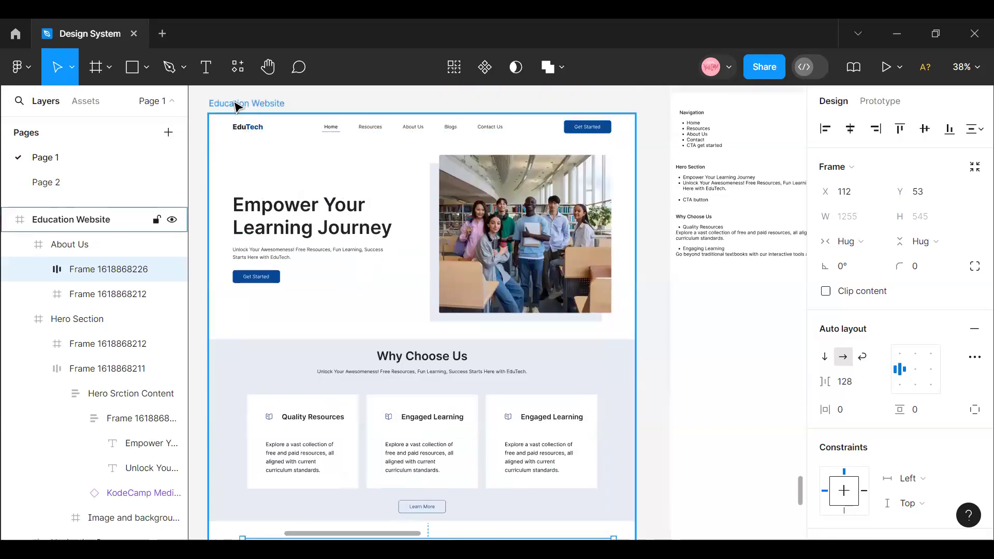
click(235, 106)
key(shift+g)
- Narrow the auto layout frame holding the About Us photo and text to a width of 1245
scroll(279, 481, down, 3)
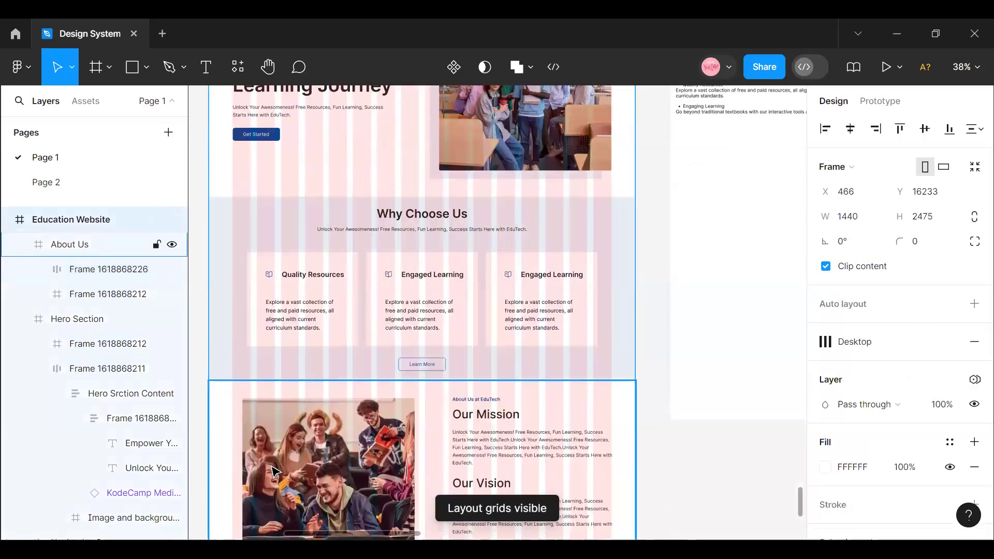
scroll(280, 455, down, 2)
click(306, 435)
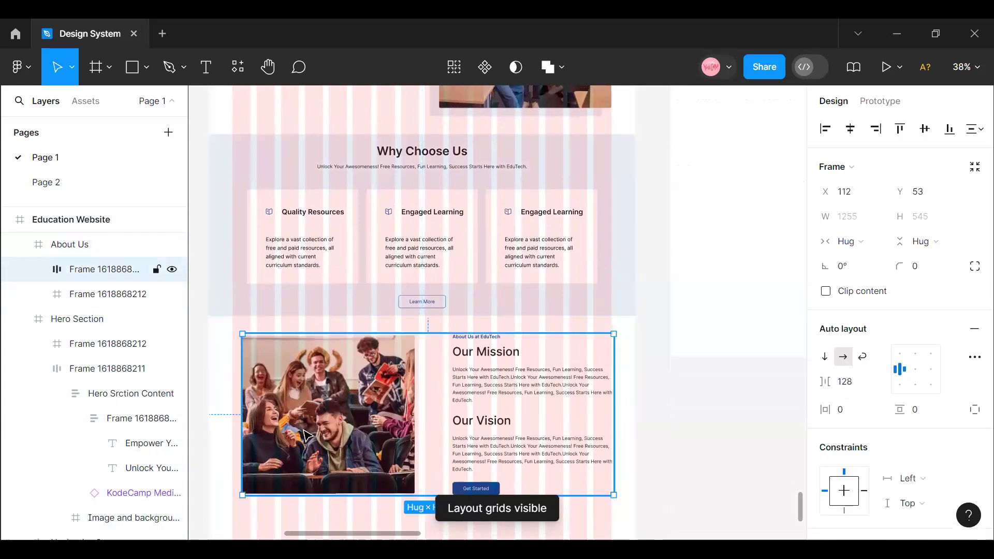
click(307, 435)
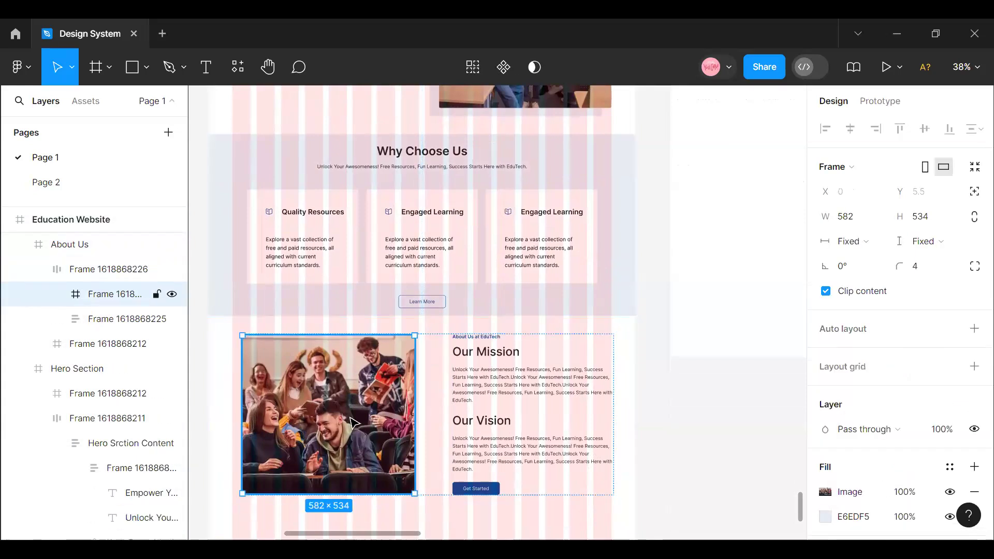
click(435, 351)
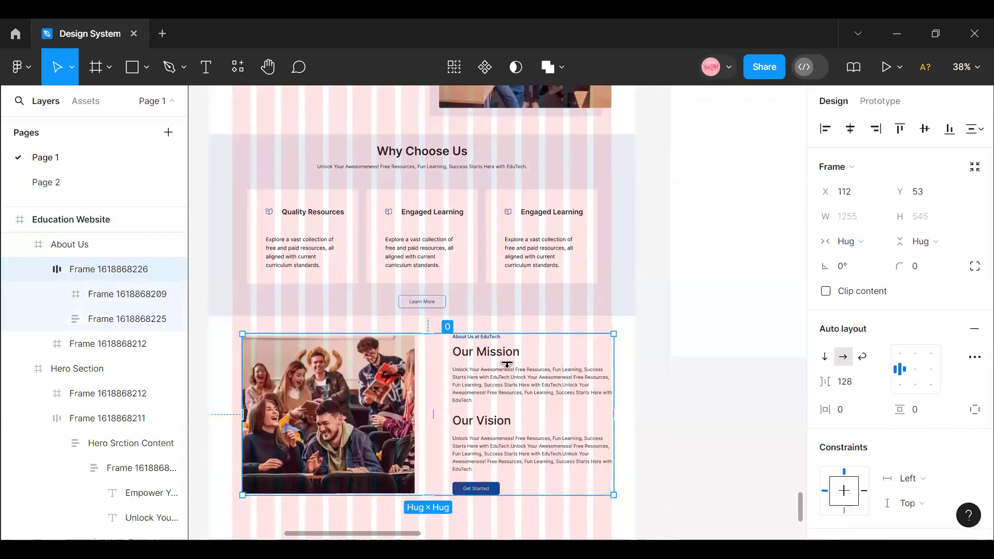
drag(612, 385, 611, 385)
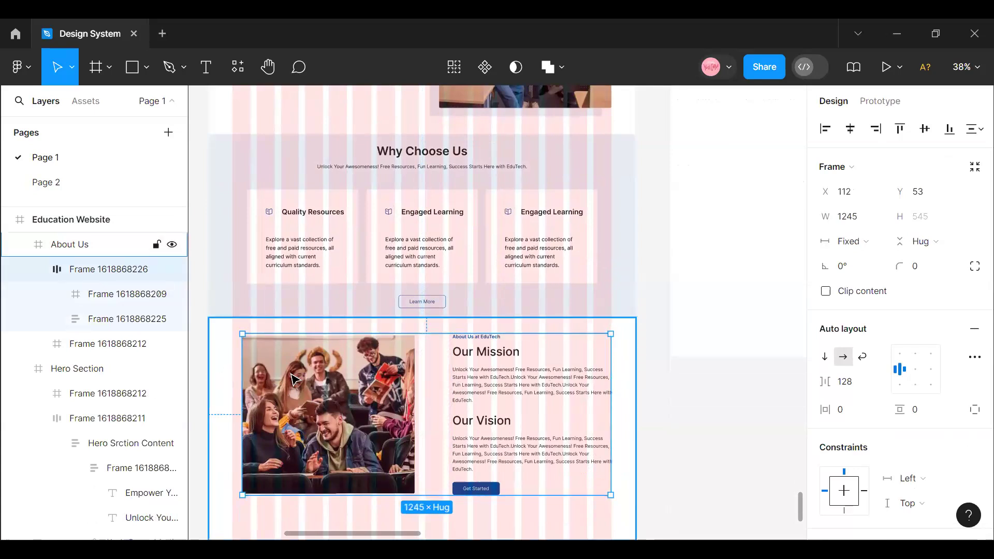
- Remove the auto layout from the About Us photo-and-text frame and ungroup it
right_click(435, 369)
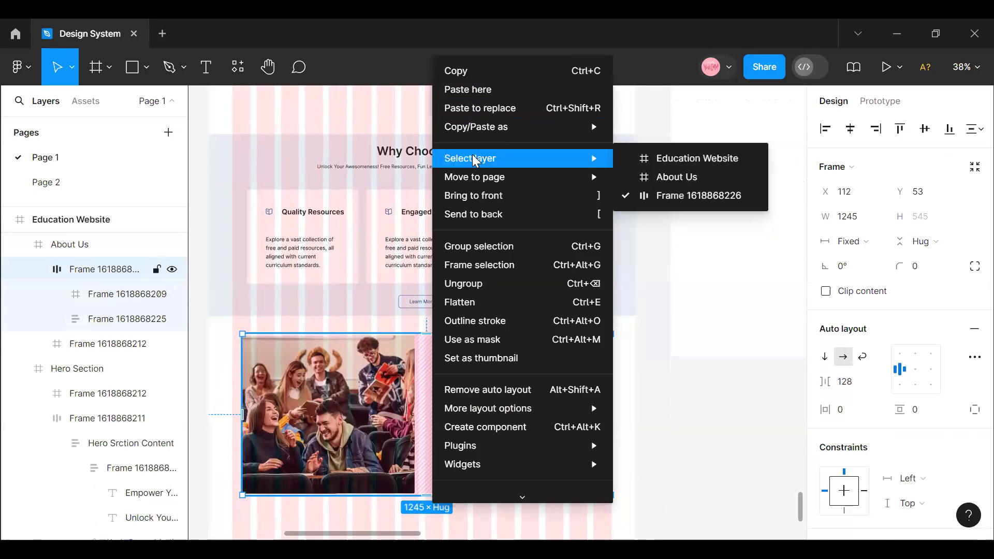
click(455, 389)
right_click(455, 385)
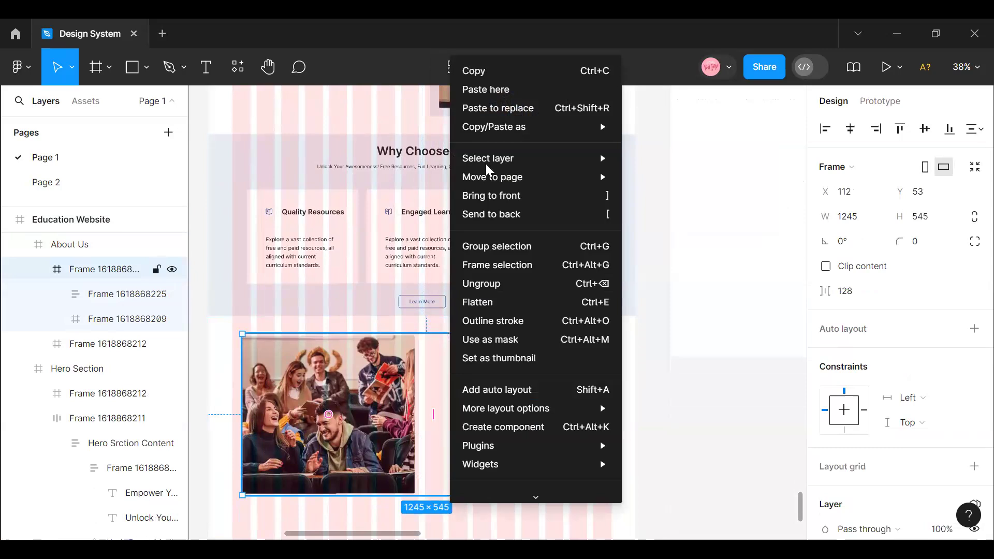
click(506, 286)
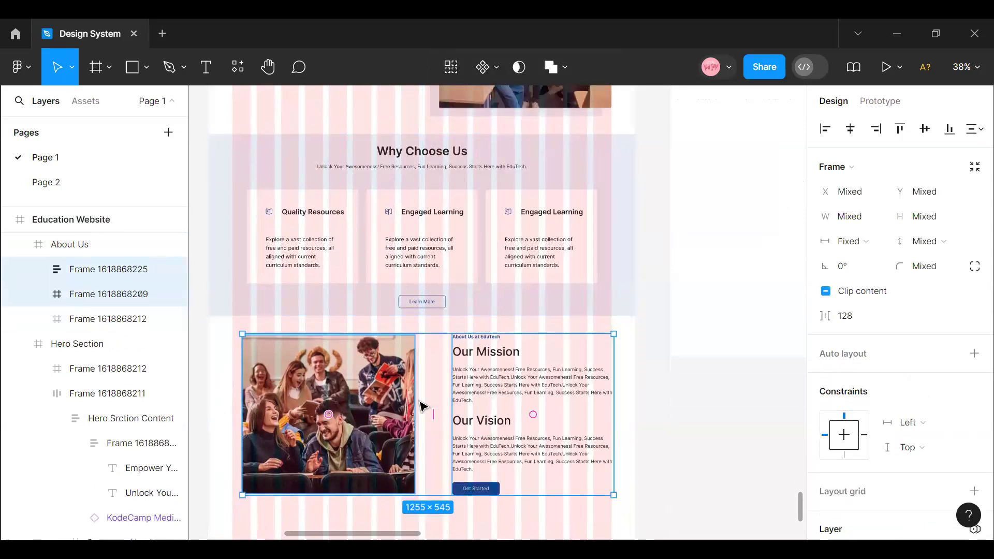
click(639, 441)
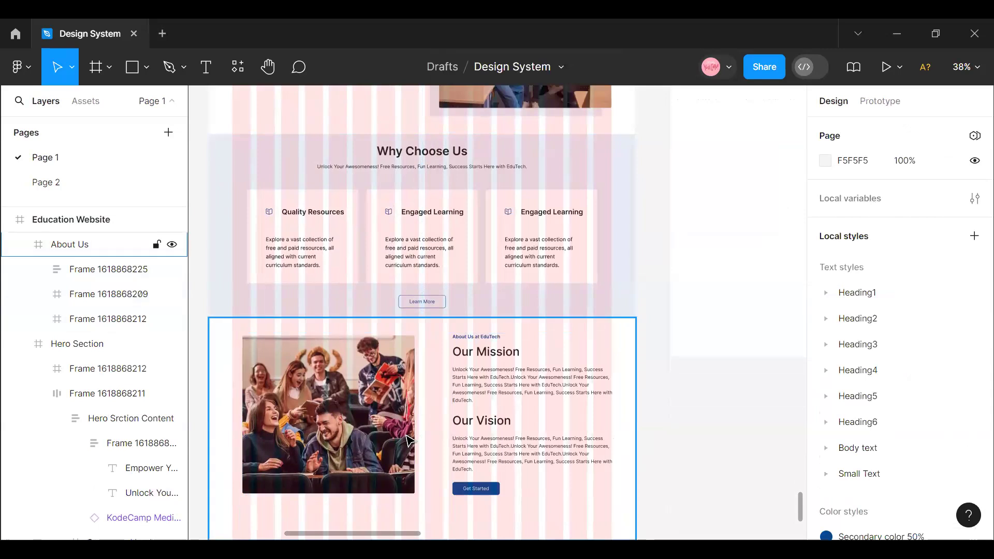
- Delete the laughing students photo frame from the About Us section
click(409, 438)
drag(394, 438, 382, 439)
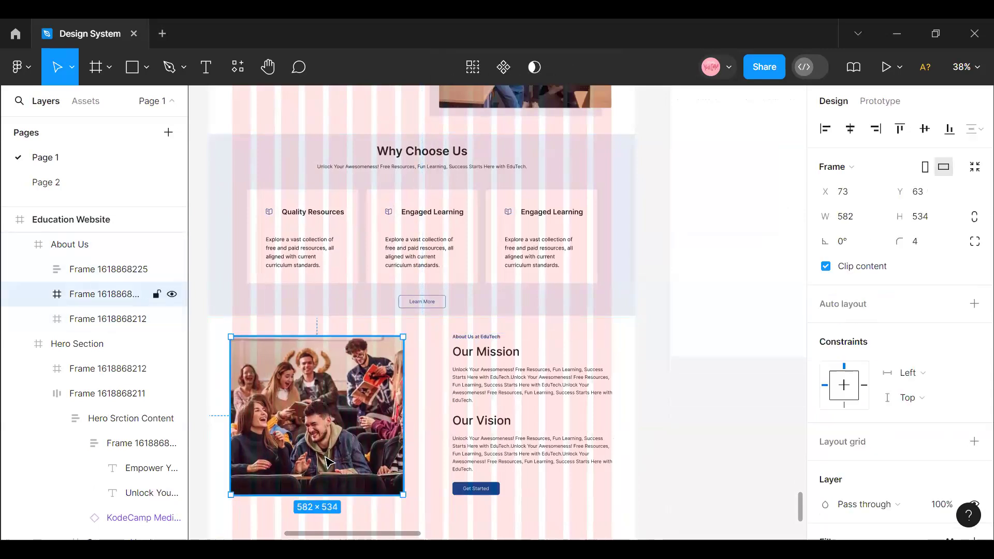
key(Delete)
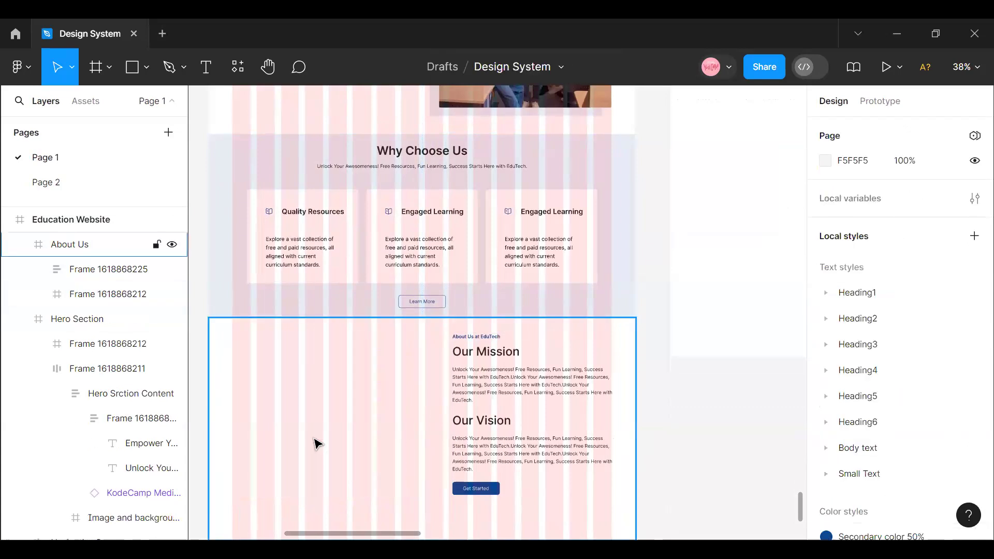
- Draw an empty frame of about 622 × 494 beside the About Us text, starting near the first grid column
click(108, 68)
click(83, 104)
drag(248, 366, 407, 506)
drag(229, 435, 233, 426)
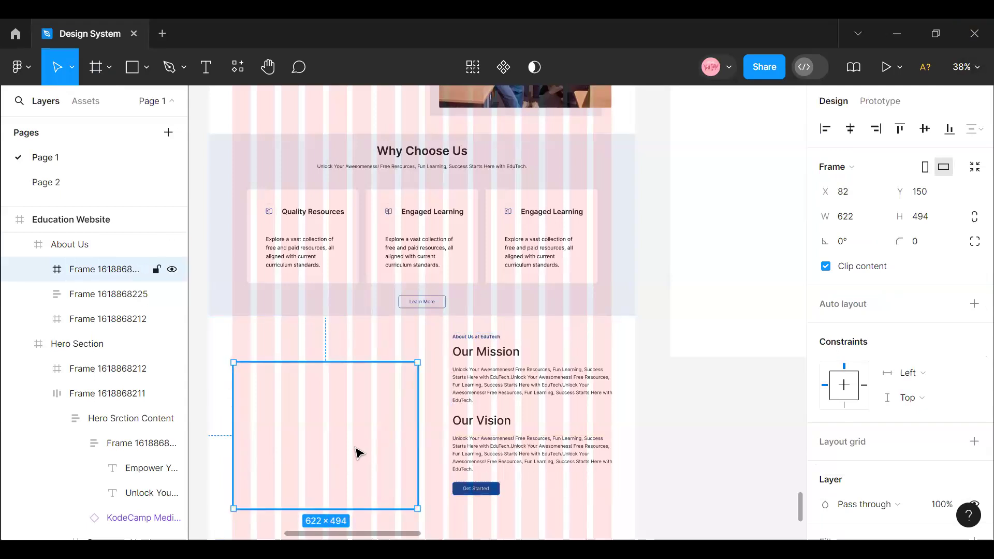
- Try to align the empty frame's left edge with the first grid column
scroll(352, 433, up, 1)
scroll(351, 432, up, 1)
click(356, 534)
scroll(342, 521, left, 2)
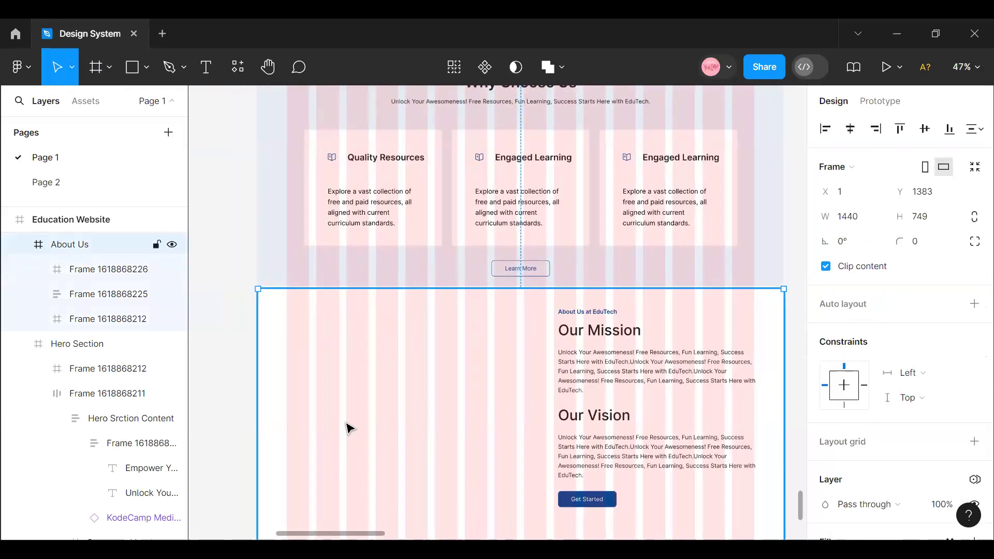
click(348, 426)
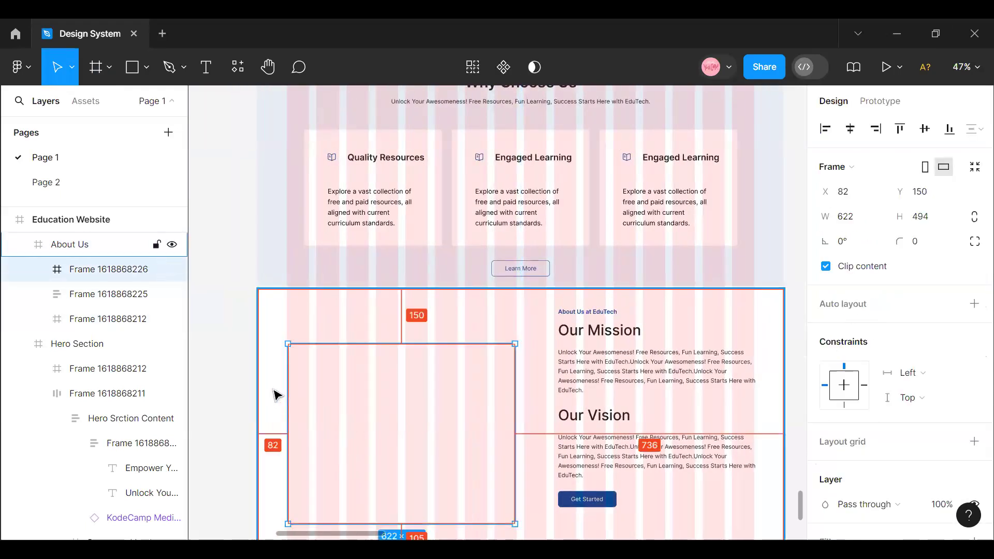
drag(288, 390, 286, 391)
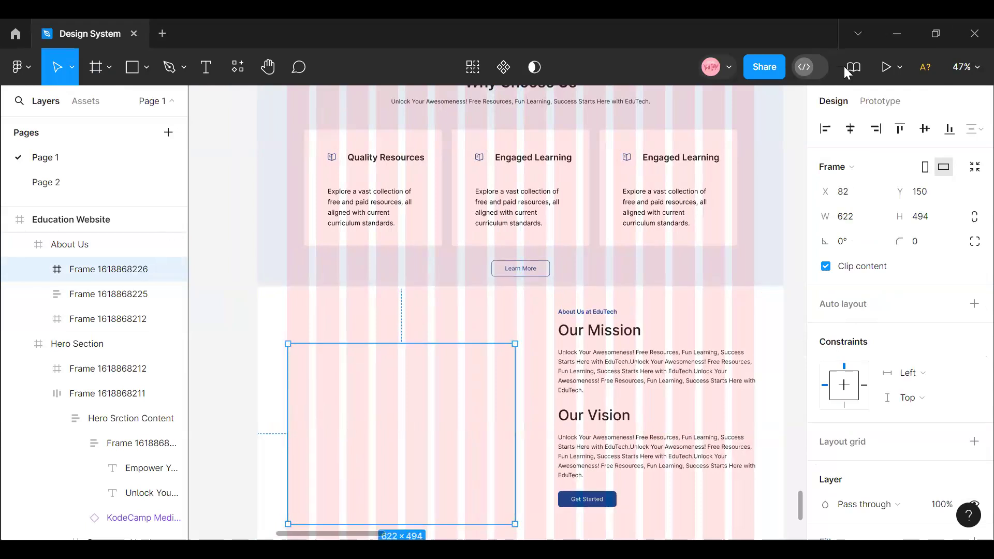
click(482, 331)
scroll(339, 494, up, 5)
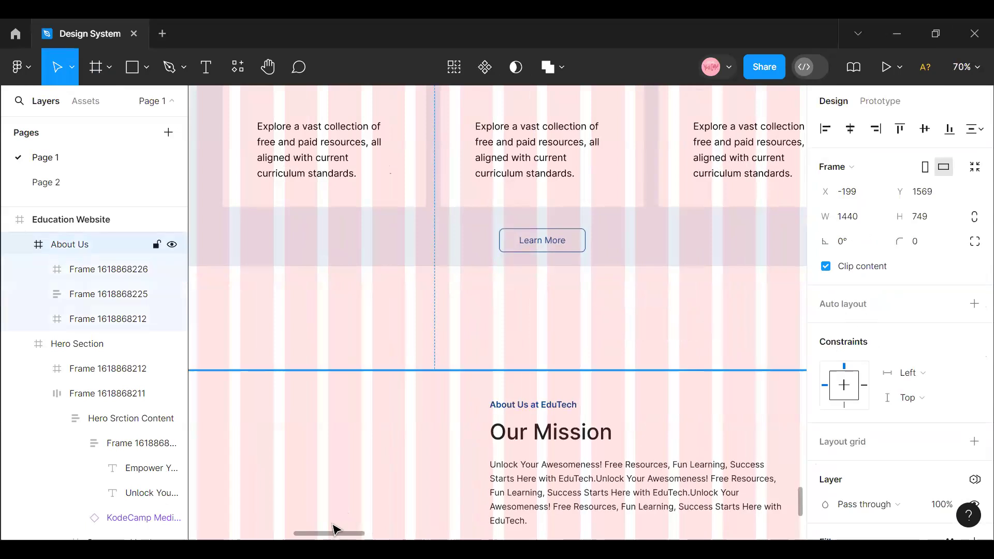
key(ctrl+z)
- Resize the empty About Us frame to start at X 80 on the first grid column and measure 487 wide
scroll(342, 520, down, 1)
drag(320, 535, 309, 538)
double_click(344, 366)
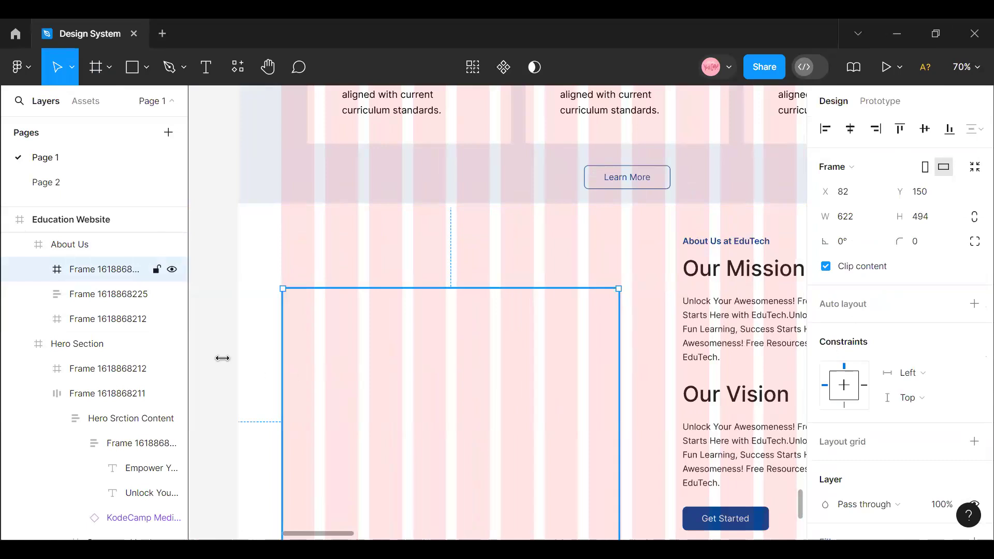
mouse_move(282, 356)
mouse_down()
mouse_move(273, 356)
mouse_move(281, 356)
mouse_up()
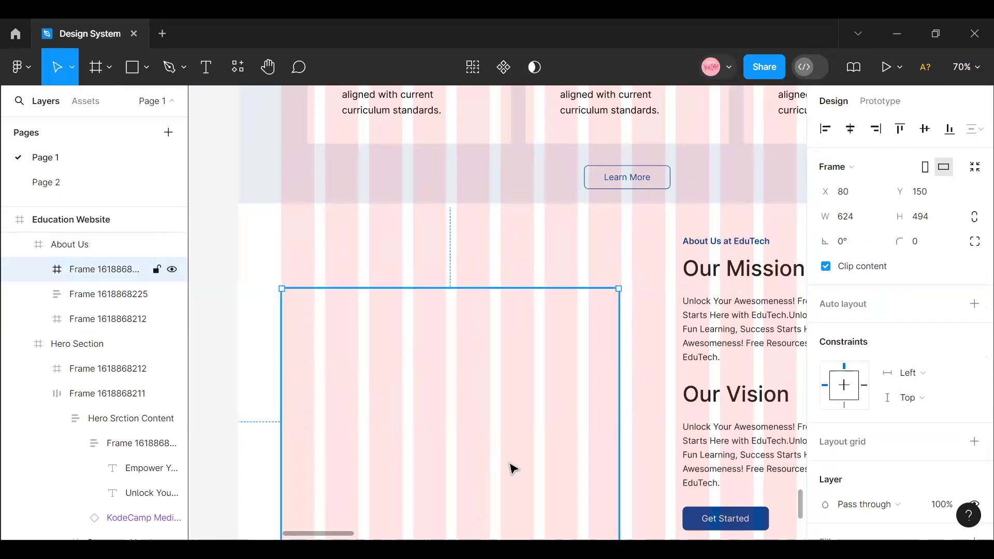
scroll(510, 468, down, 2)
drag(620, 326, 545, 321)
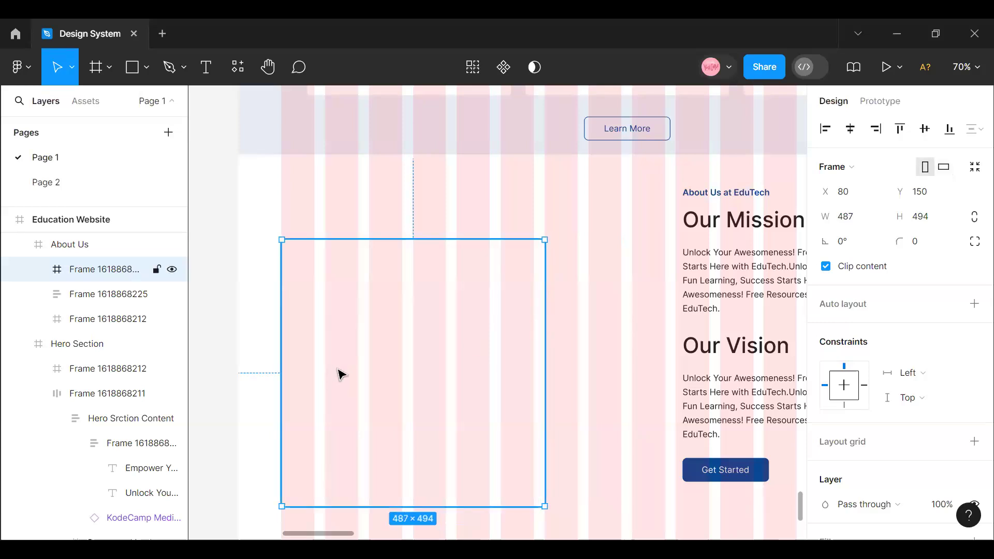
- Give the empty About Us frame a stroke in the Foundation/Blue/Normal color style
scroll(896, 350, down, 3)
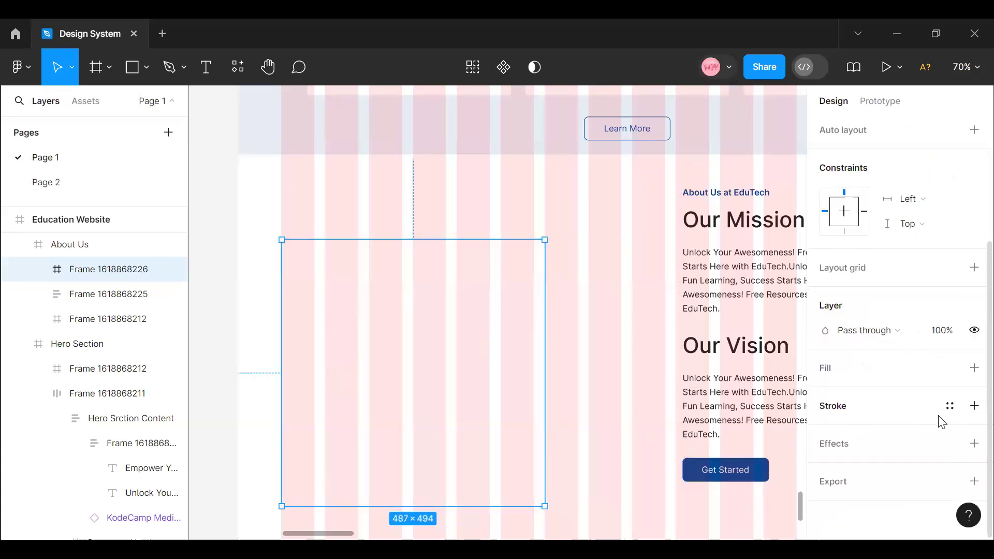
click(949, 406)
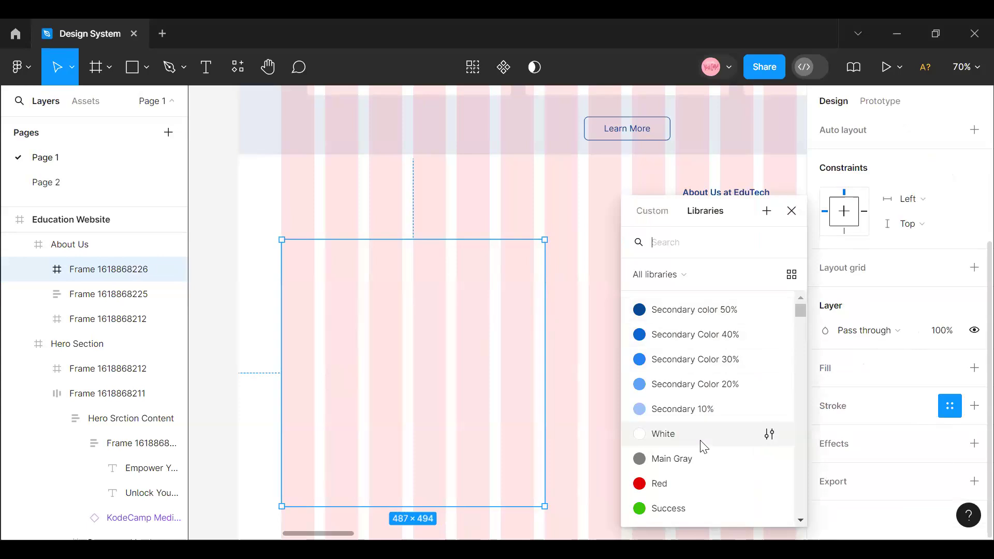
scroll(697, 444, down, 5)
click(688, 365)
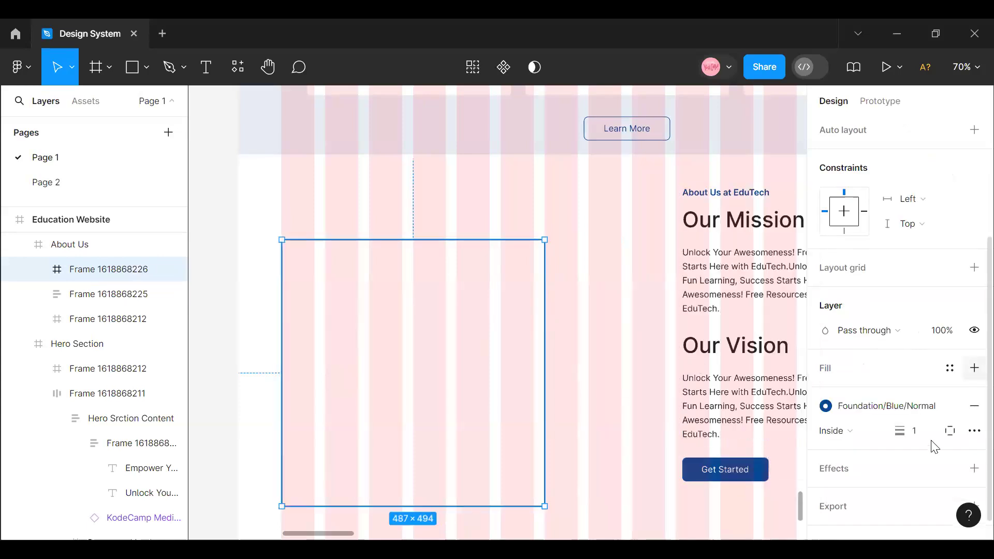
- Set the outlined frame's corner radius to 4
scroll(932, 243, up, 5)
click(932, 241)
text(4)
key(Return)
click(576, 368)
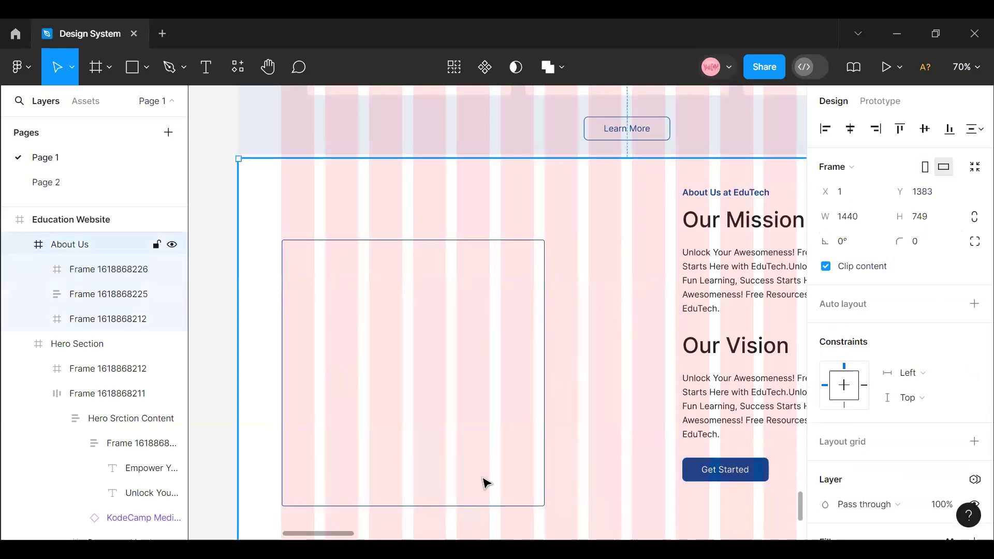
- Reduce the outlined frame's height to 448, duplicate it and offset the copy diagonally to X 220, Y 234
click(474, 506)
drag(473, 506, 473, 481)
key(ctrl+d)
drag(530, 455, 543, 489)
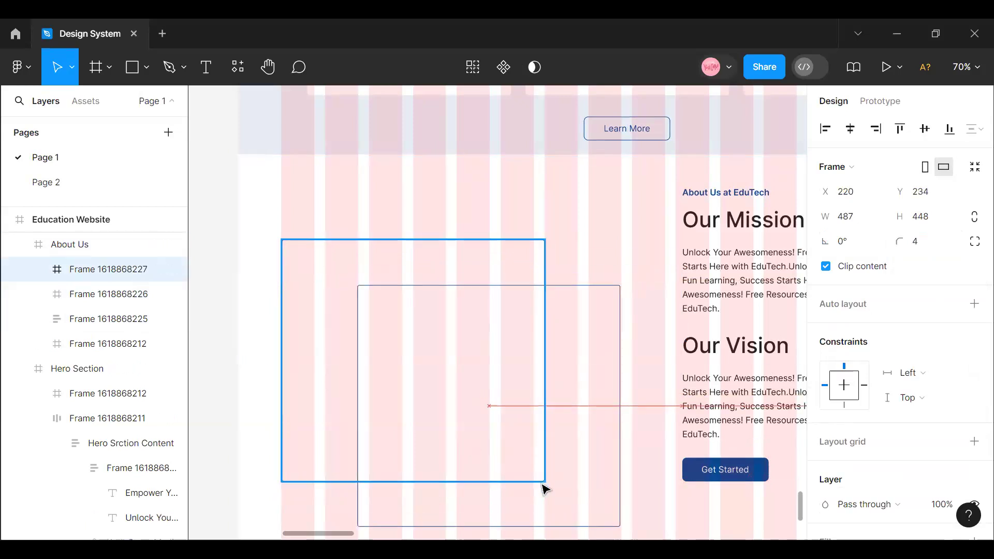
- Select the original outlined frame and open the Photos by Freepik plugin for it
click(314, 343)
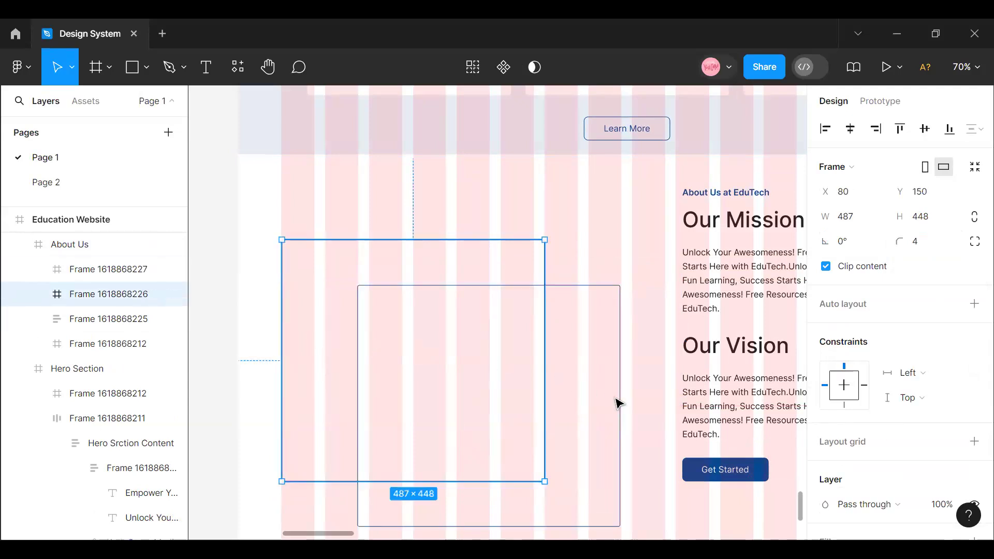
right_click(330, 275)
mouse_move(369, 414)
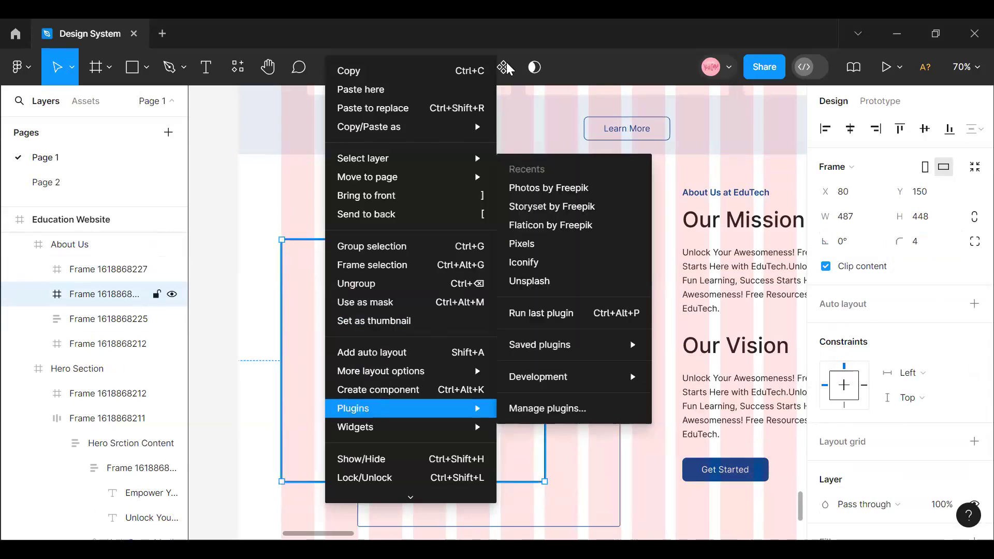
right_click(381, 279)
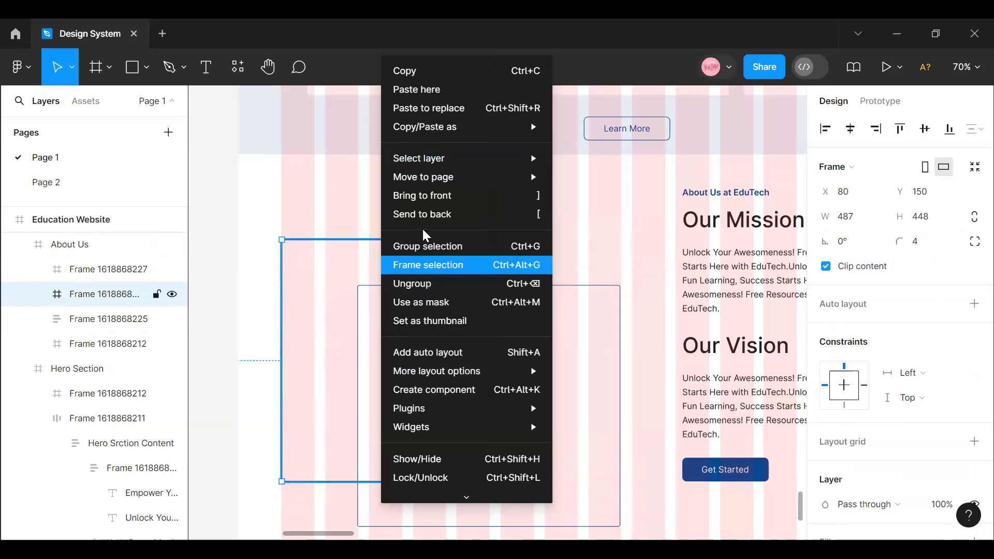
mouse_move(425, 417)
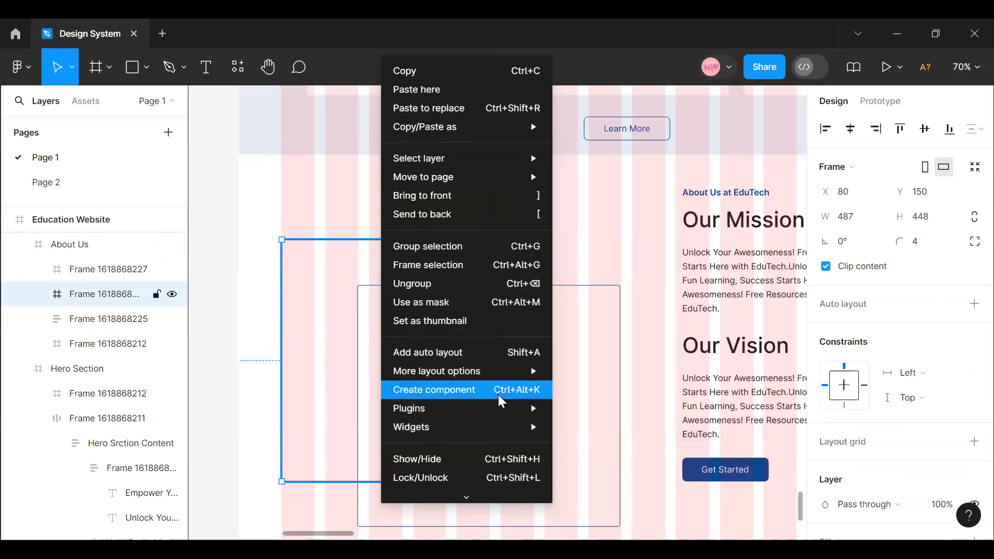
mouse_move(498, 409)
click(641, 191)
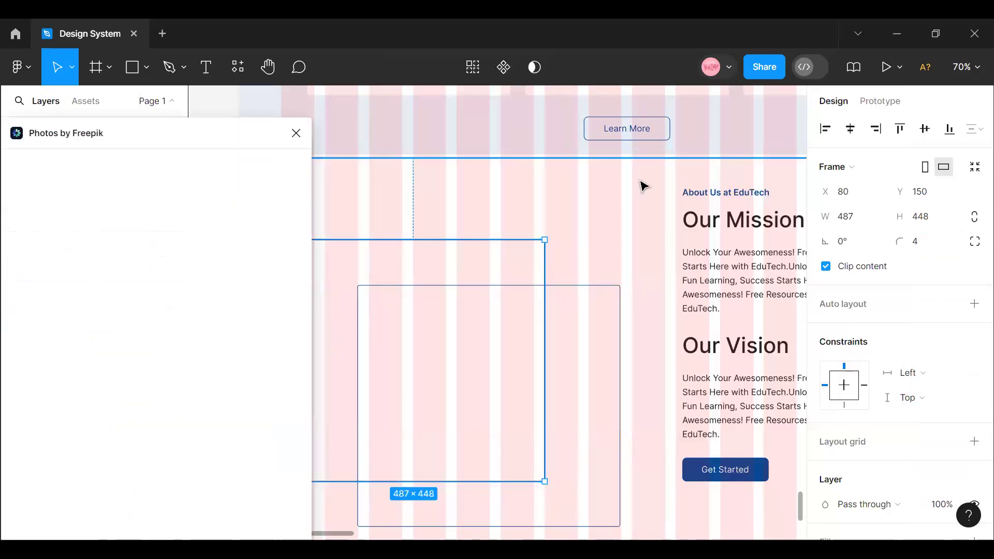
- Search Photos by Freepik for "Student in class" and choose the photo of the smiling curly-haired boy at a desk
click(136, 182)
text(student incla)
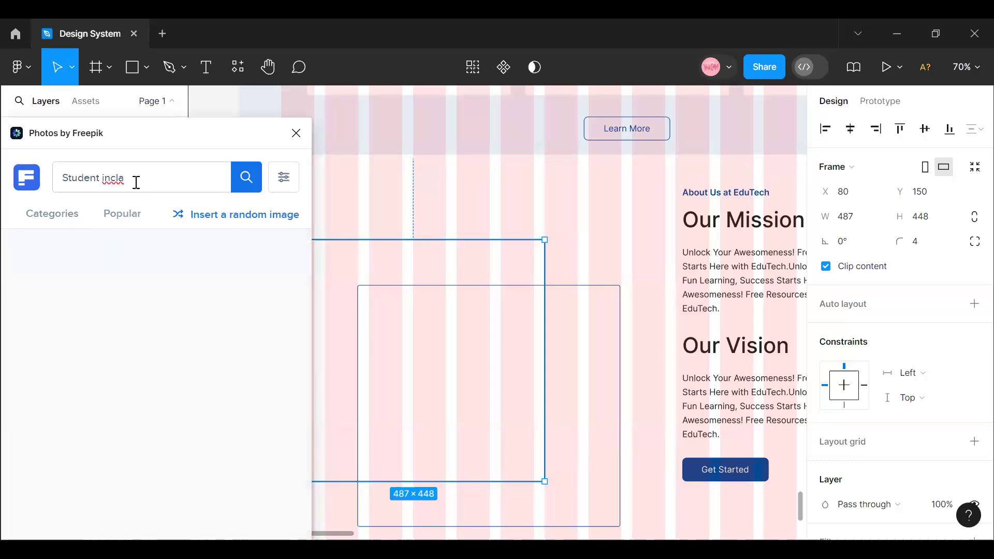
key(BackSpace)
key(BackSpace)
key(BackSpace)
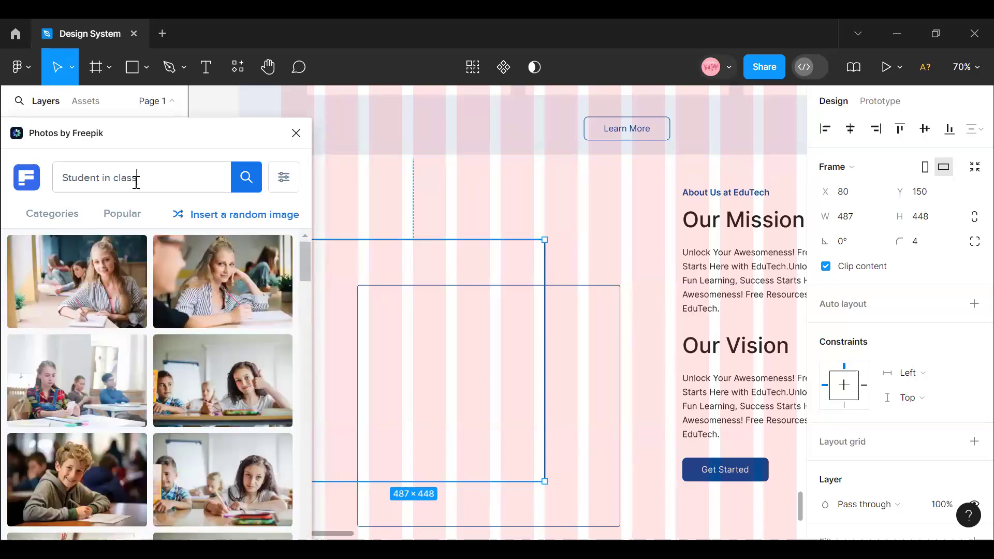
click(71, 465)
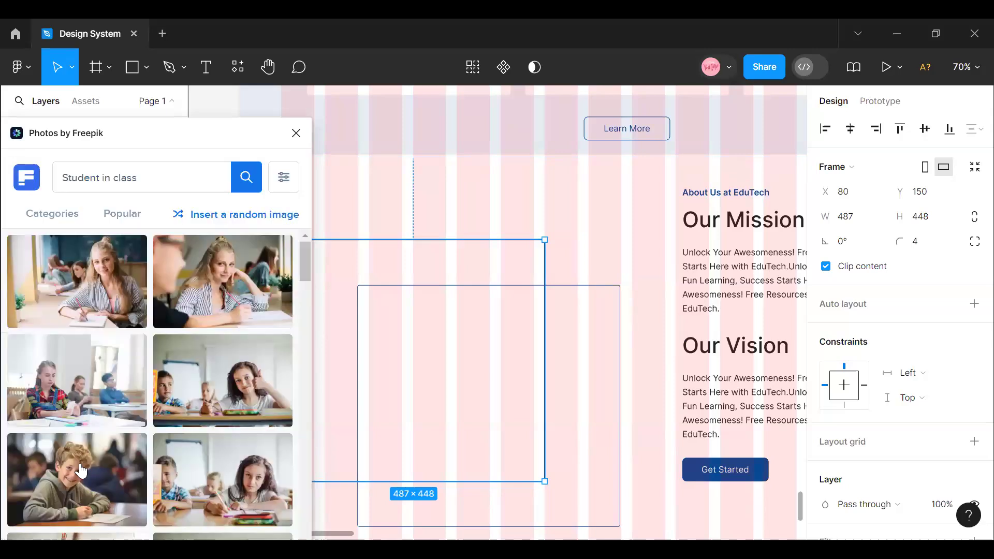
- Fill the original outlined frame with the curly-haired boy photo, and remove the stroke from the offset copy
click(81, 470)
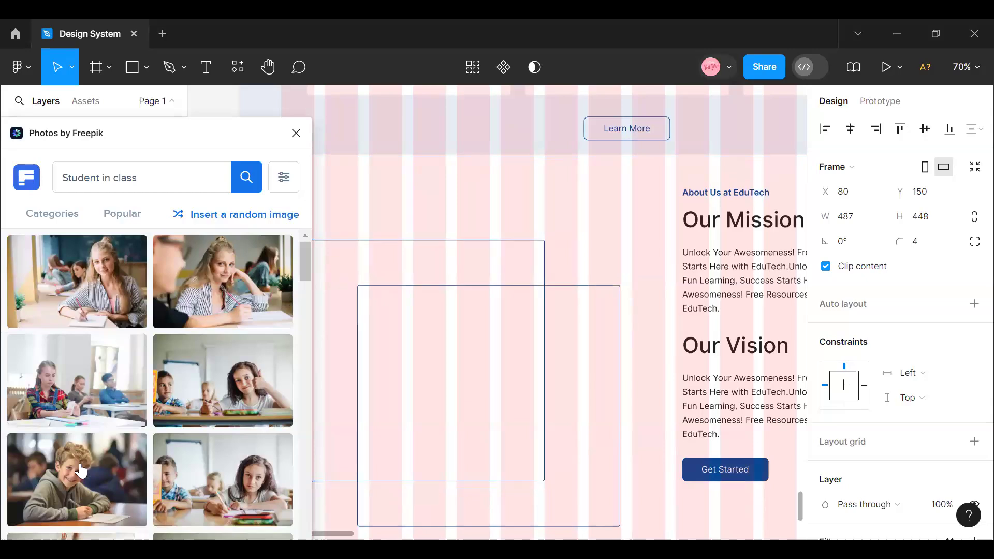
click(399, 381)
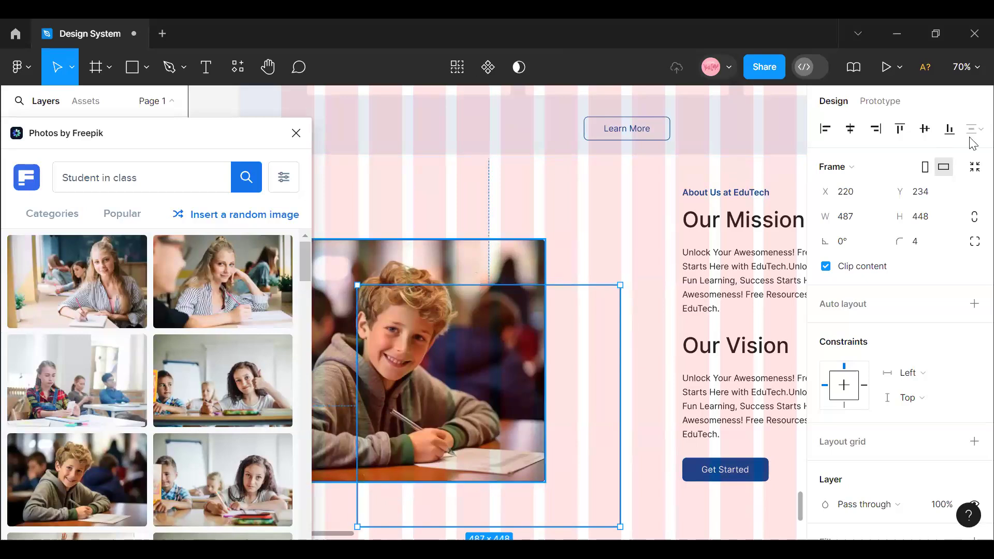
scroll(915, 315, down, 1)
scroll(919, 326, down, 4)
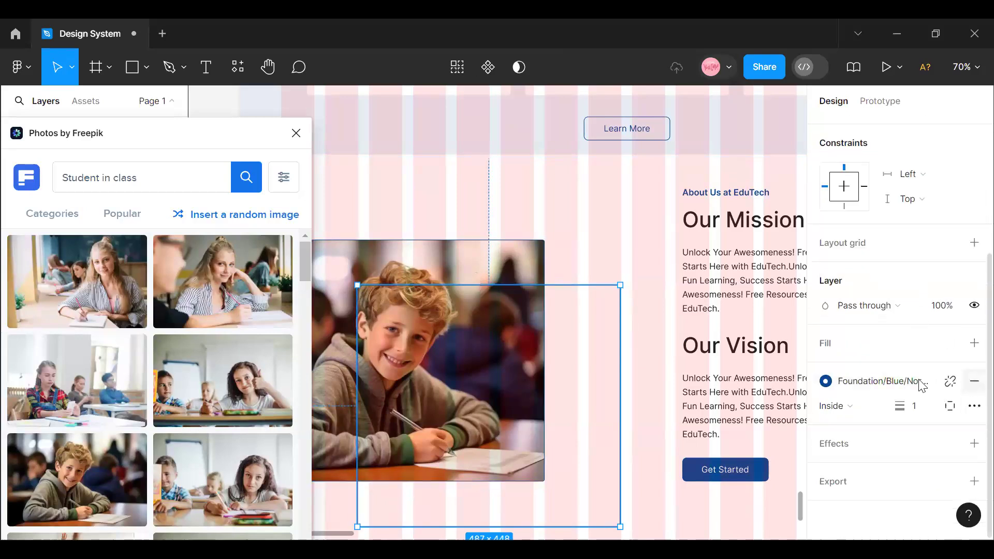
click(974, 381)
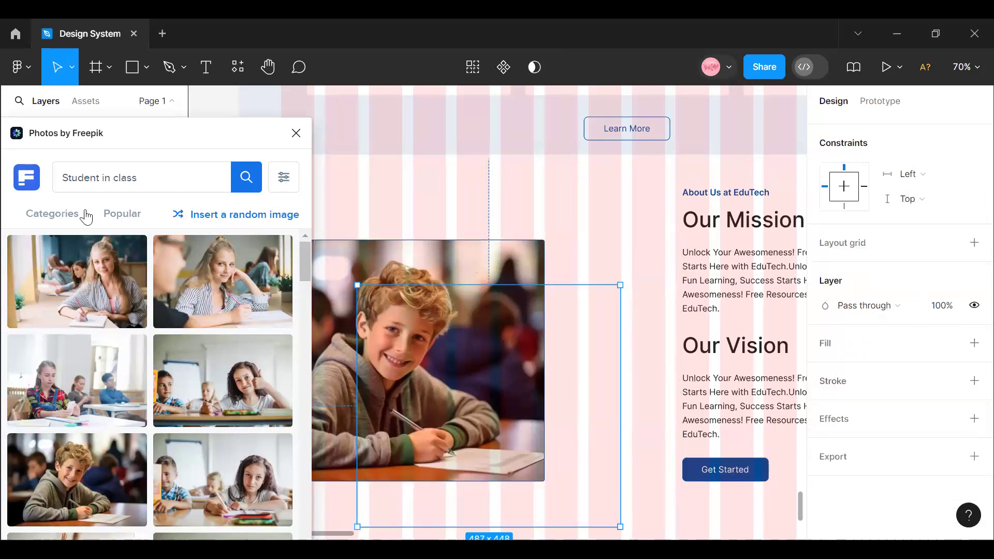
- Change the Photos by Freepik search to "Students"
double_click(117, 176)
click(119, 177)
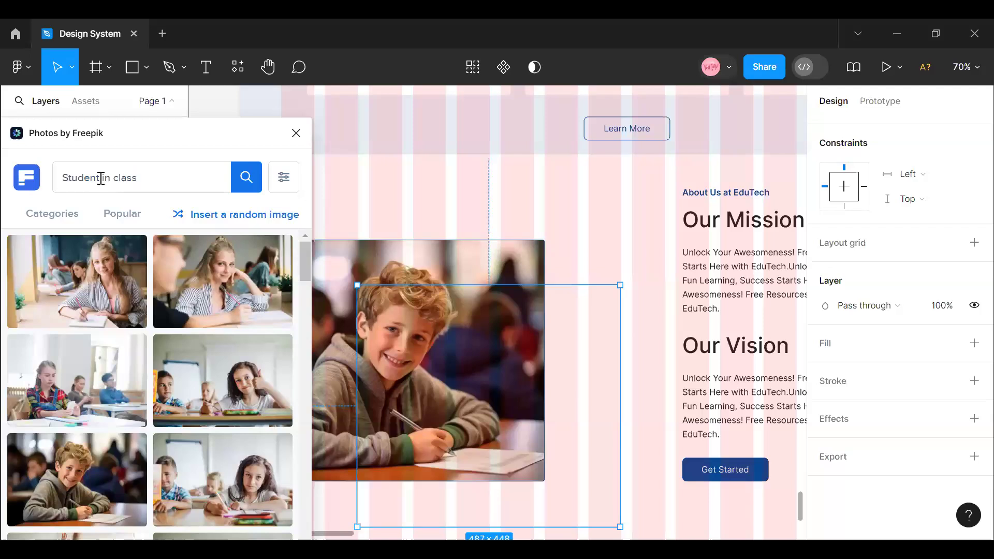
click(101, 177)
text(s)
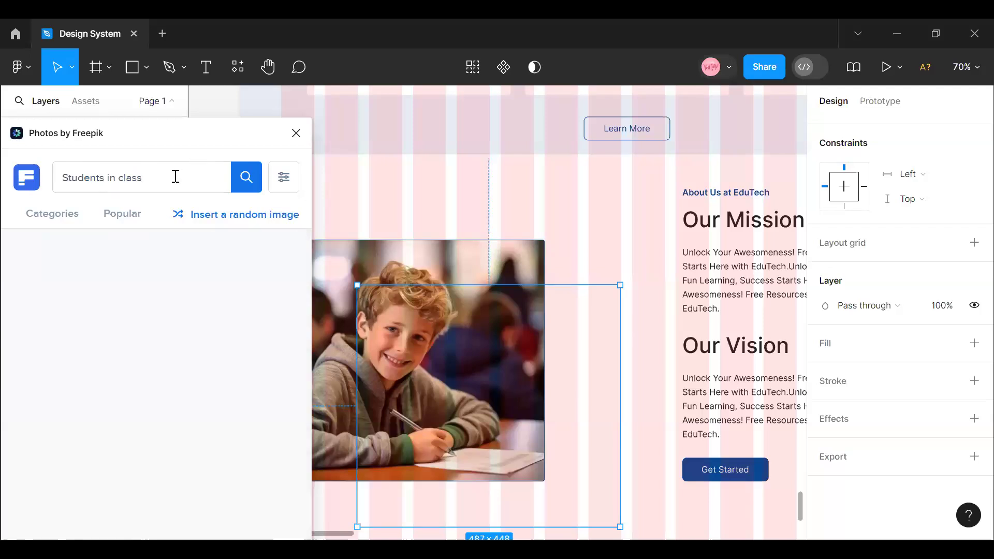
click(159, 179)
key(BackSpace)
key(BackSpace)
key(BackSpace)
key(BackSpace)
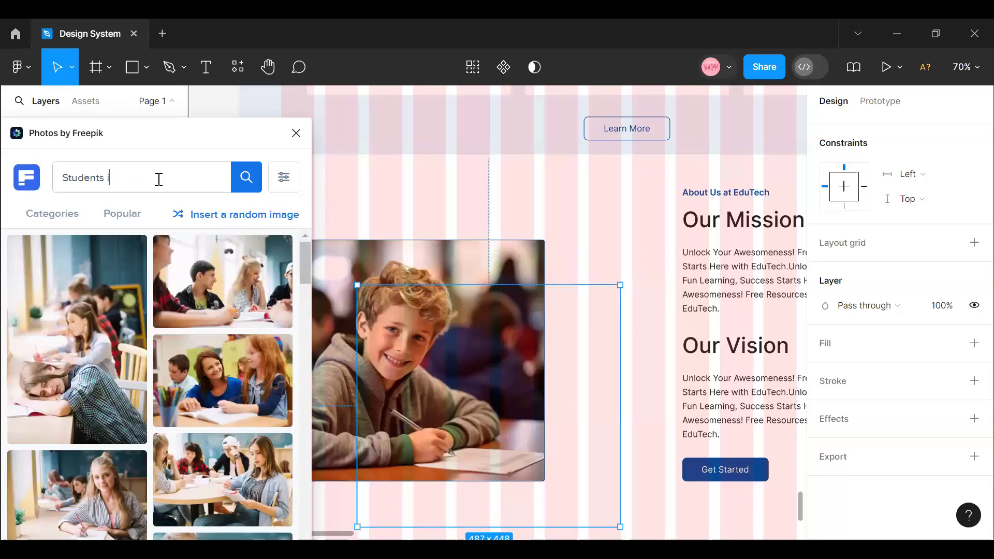
key(BackSpace)
key(BackSpace)
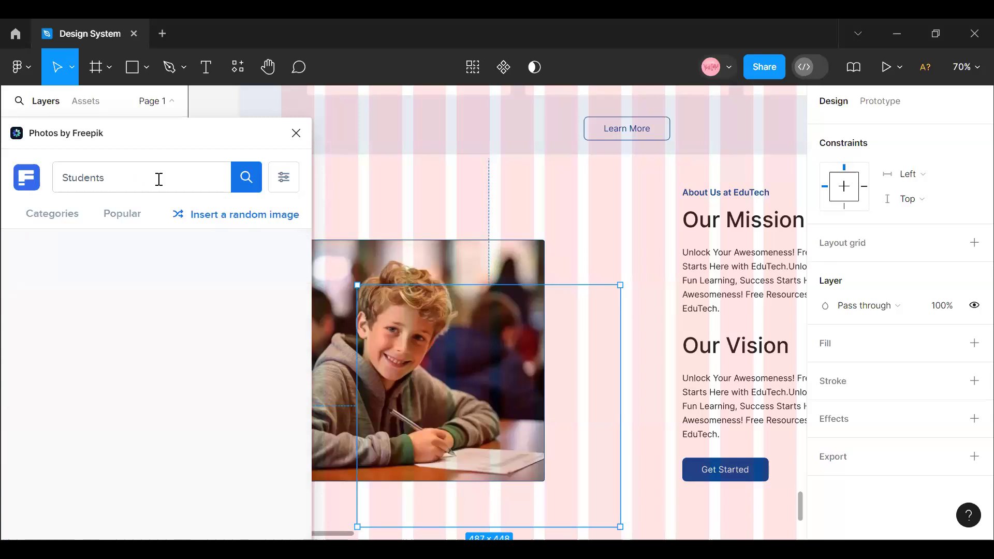
- Fill the offset frame with the photo of students laughing together in lecture-hall seats
scroll(84, 350, down, 3)
scroll(86, 353, down, 8)
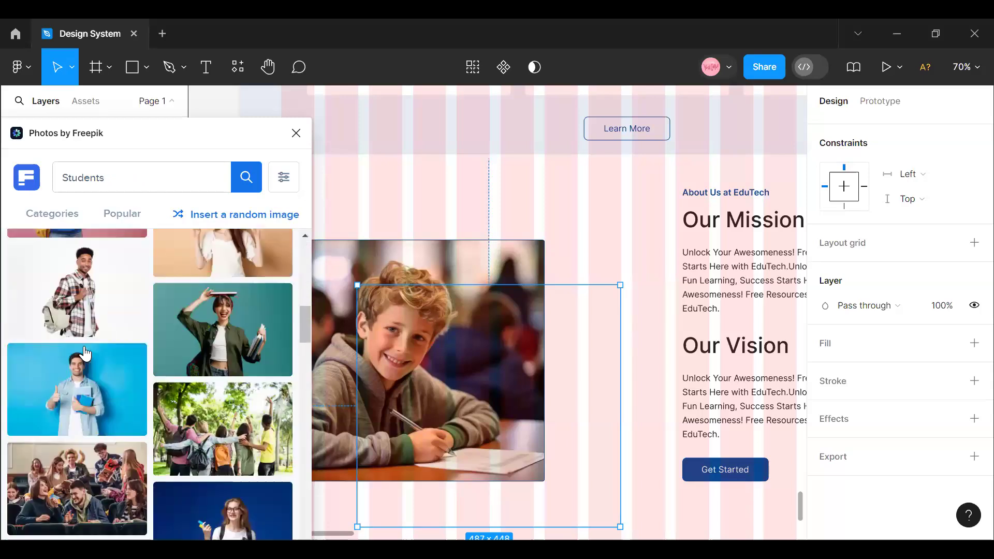
scroll(86, 353, down, 3)
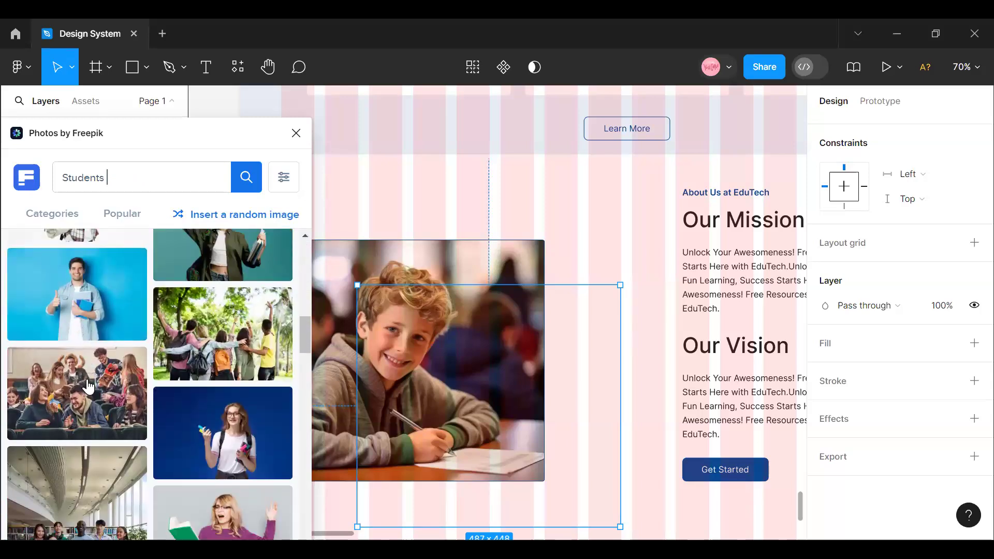
click(88, 385)
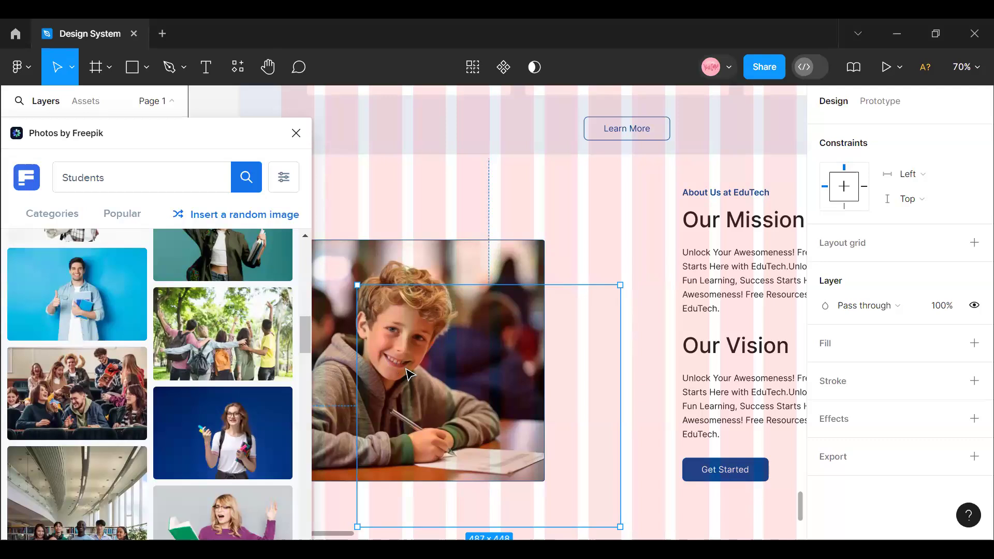
- Narrow the lecture-hall photo frame to about 435 wide, close the plugin and reposition the frame diagonally over the boy photo
drag(413, 378, 402, 413)
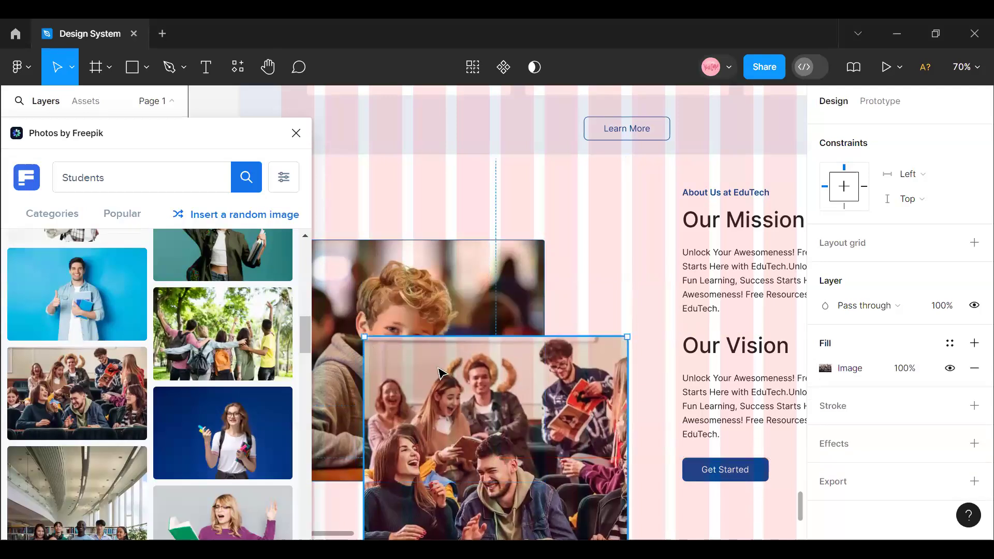
drag(365, 375, 391, 375)
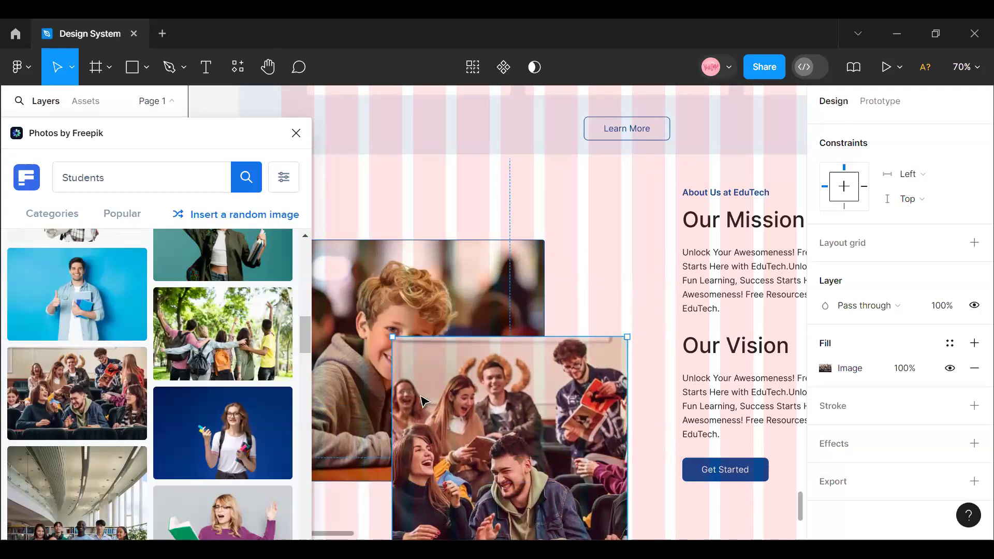
click(296, 133)
drag(440, 359, 443, 347)
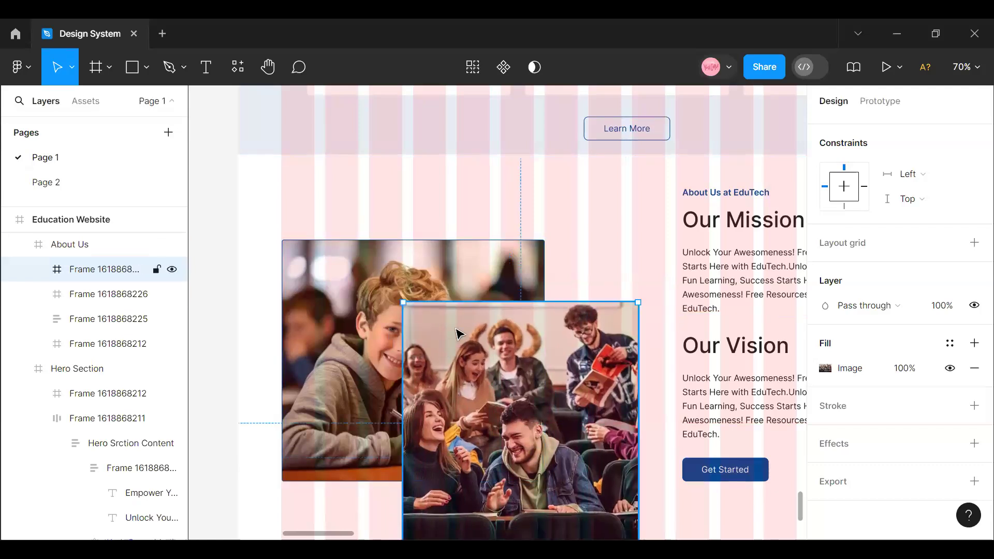
scroll(459, 333, down, 3)
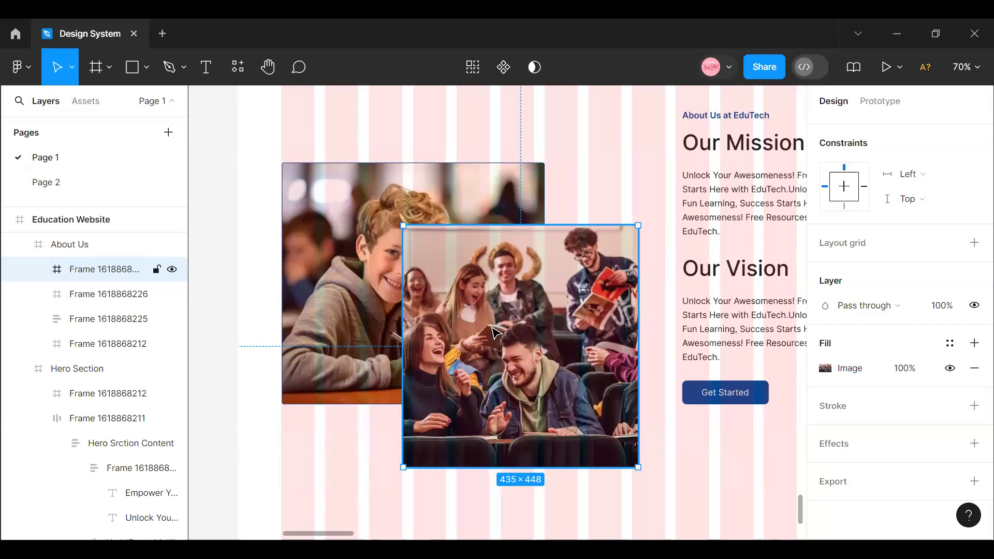
- Hide the layout grids on the Education Website page
click(418, 216)
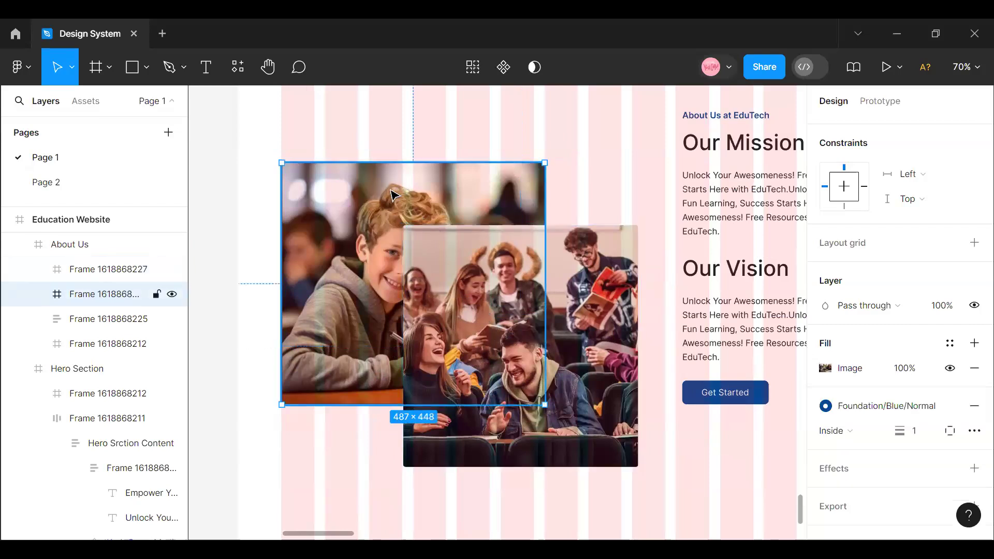
scroll(393, 194, up, 20)
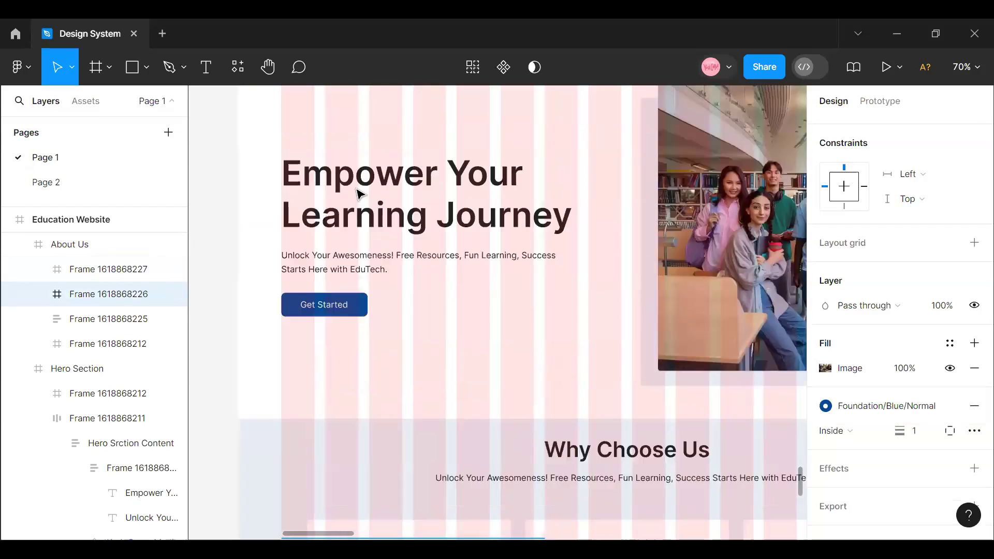
scroll(360, 194, up, 8)
click(258, 228)
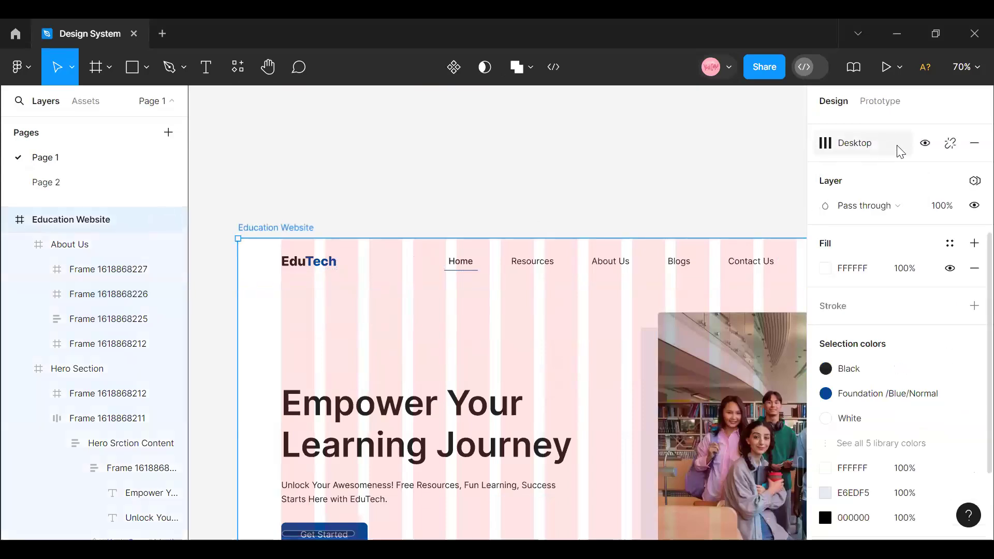
key(shift+g)
scroll(439, 313, down, 8)
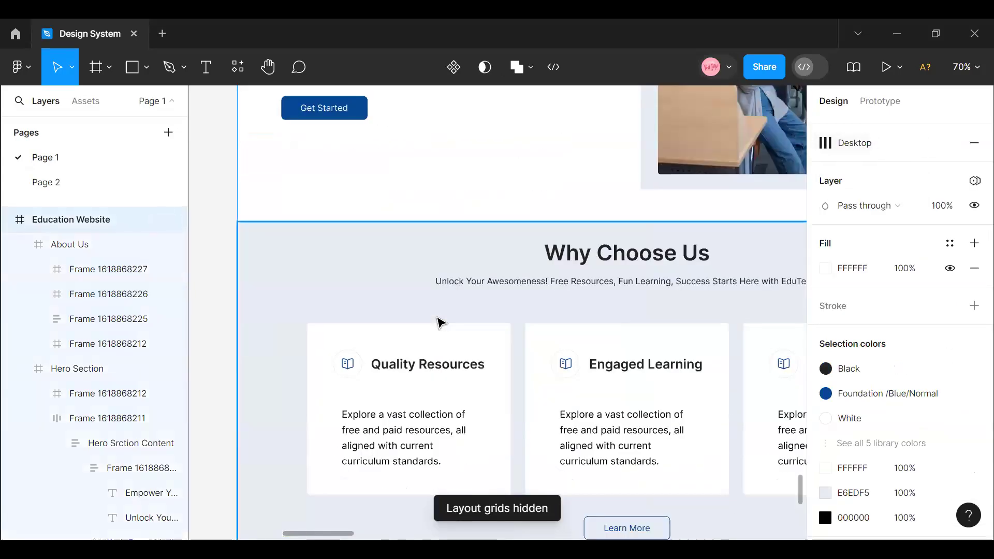
scroll(440, 322, down, 7)
- Delete the lecture-hall photo frame and remove the blue stroke from the boy photo's frame
click(451, 352)
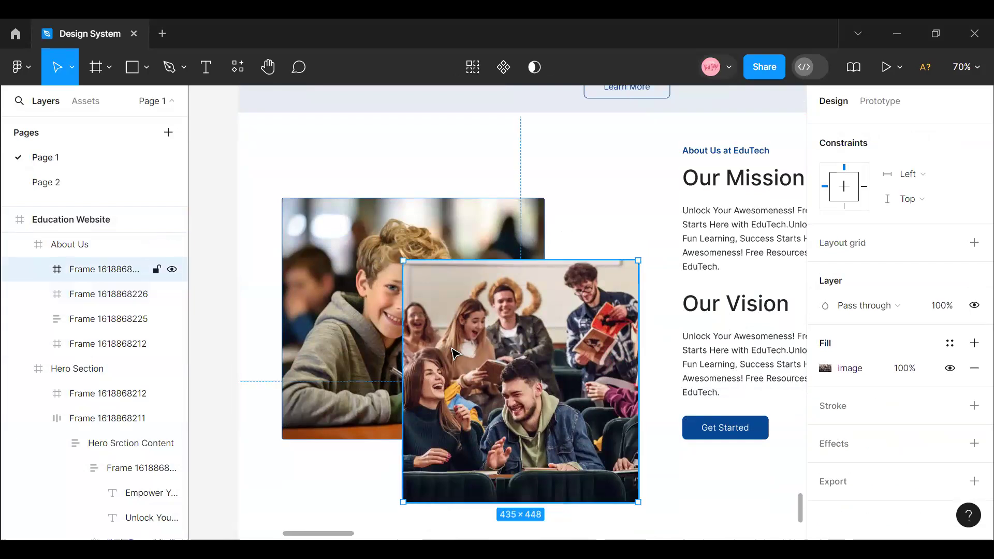
key(Delete)
click(510, 375)
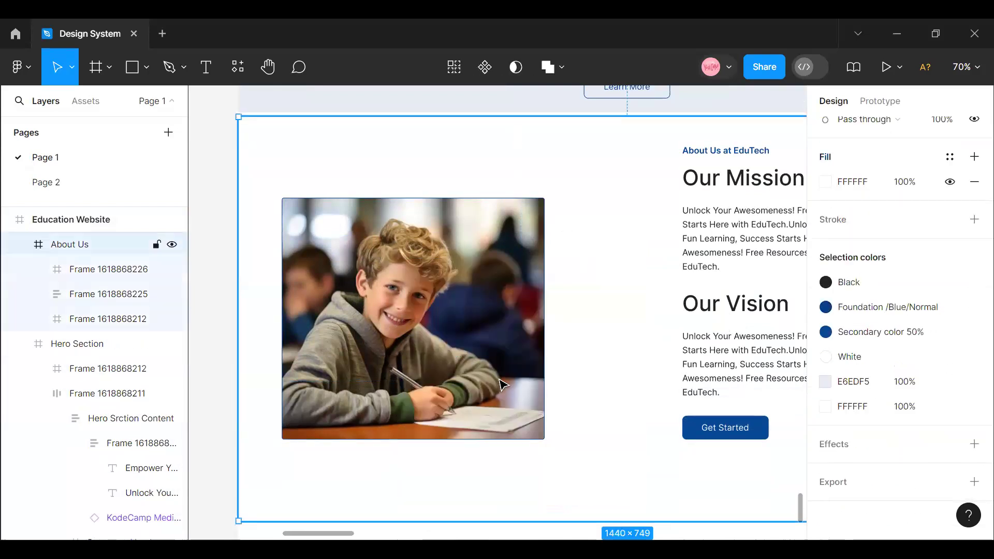
click(519, 369)
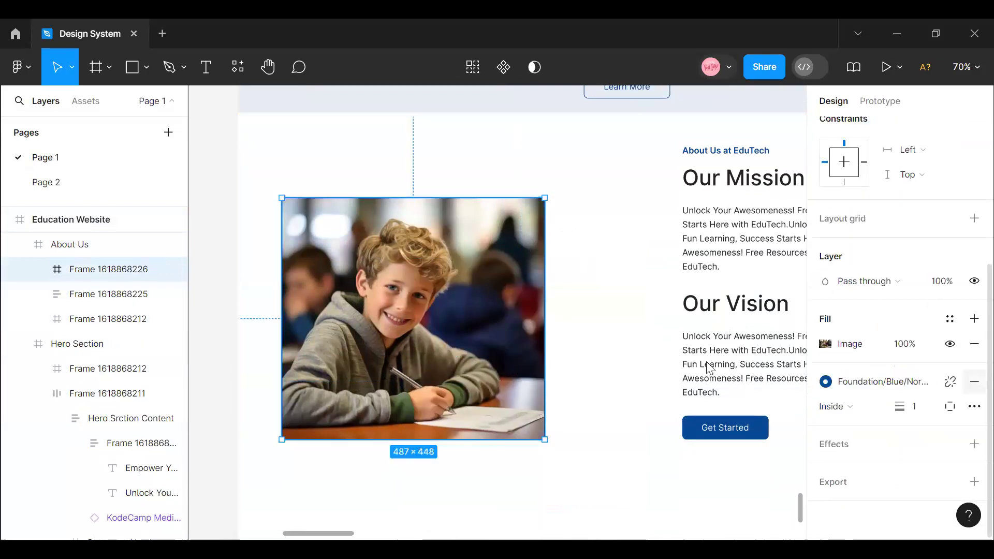
click(974, 382)
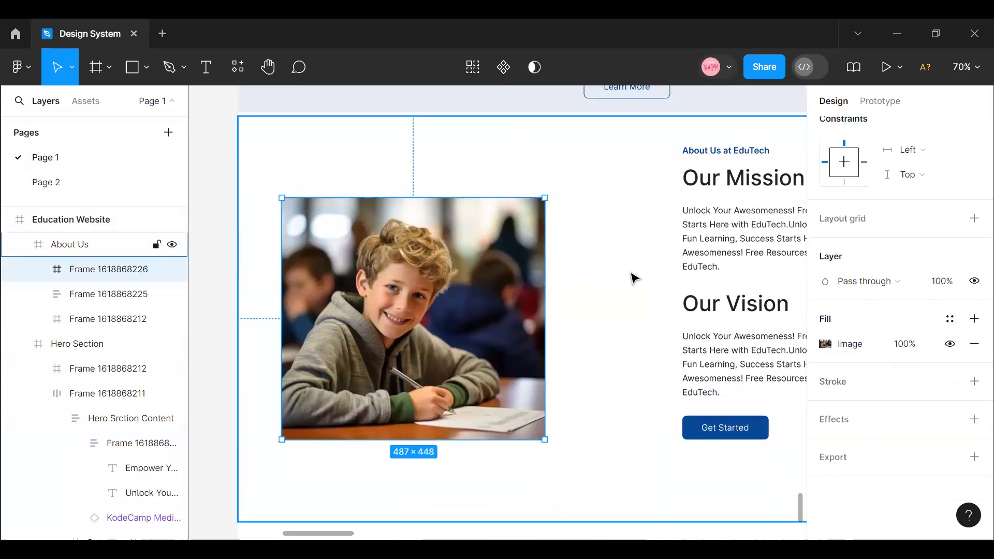
key(Tab)
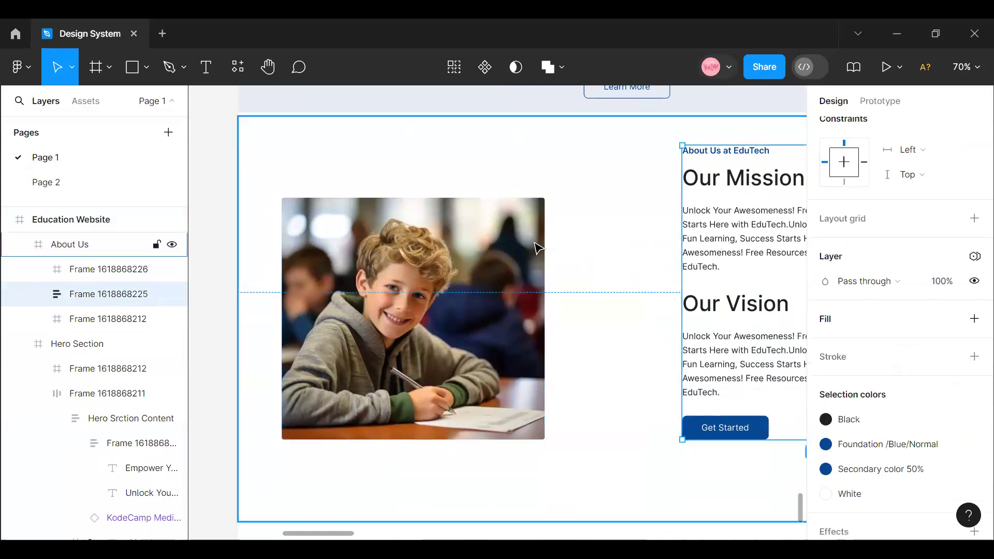
click(531, 250)
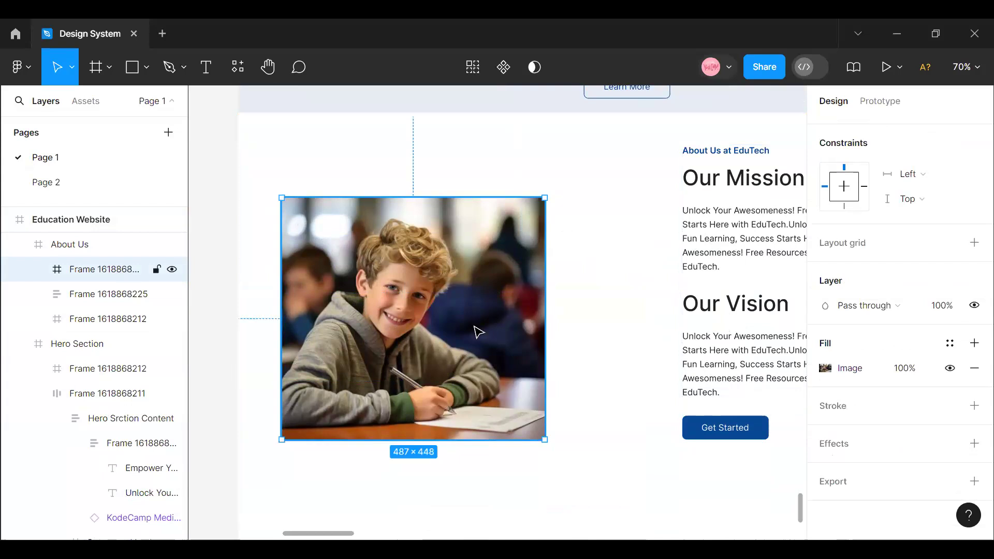
- Duplicate the boy photo frame and arrange the two frames diagonally so that they overlap
drag(548, 311, 593, 310)
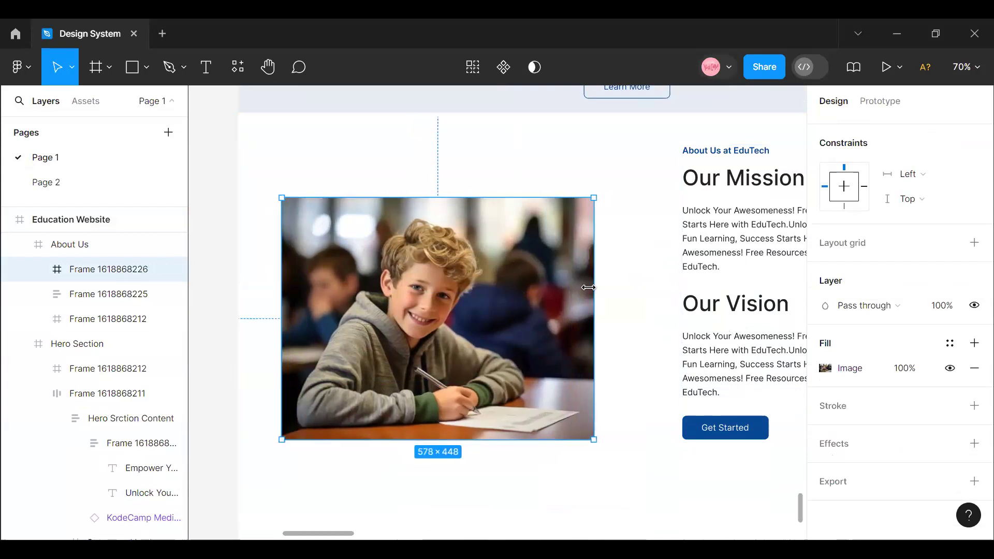
key(ctrl+z)
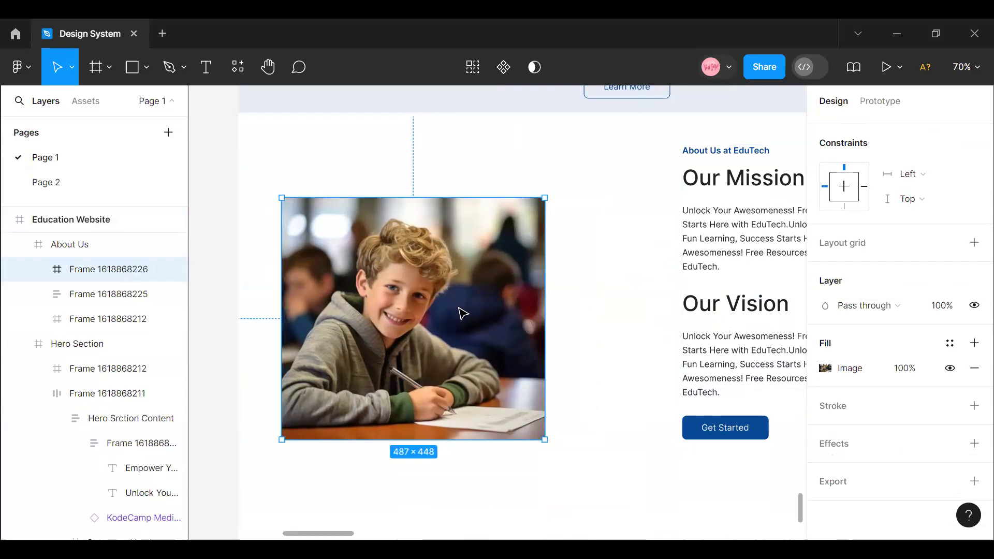
drag(465, 279, 553, 378)
key(ctrl+d)
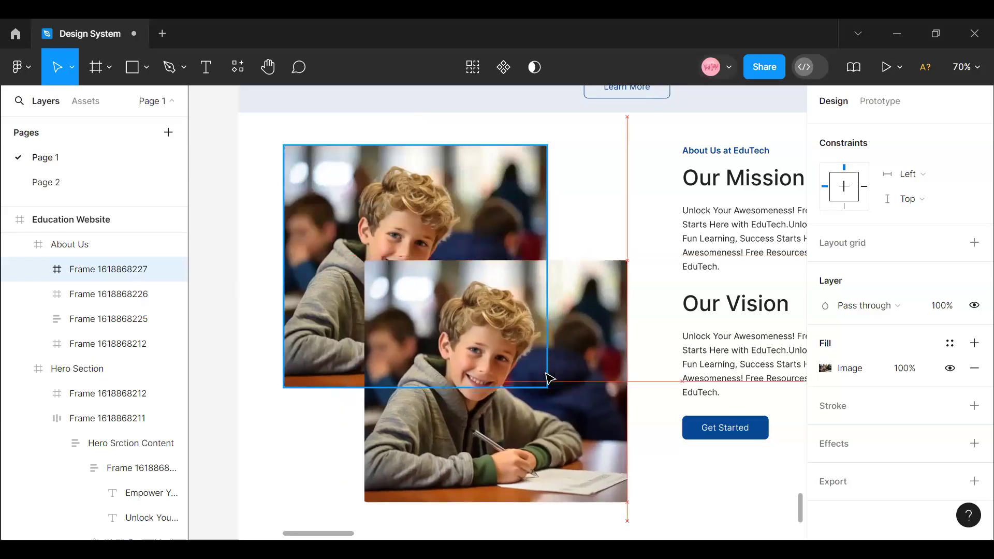
- Select the front boy photo frame and open the Photos by Freepik plugin for it
click(475, 334)
right_click(473, 326)
mouse_move(505, 408)
mouse_move(493, 115)
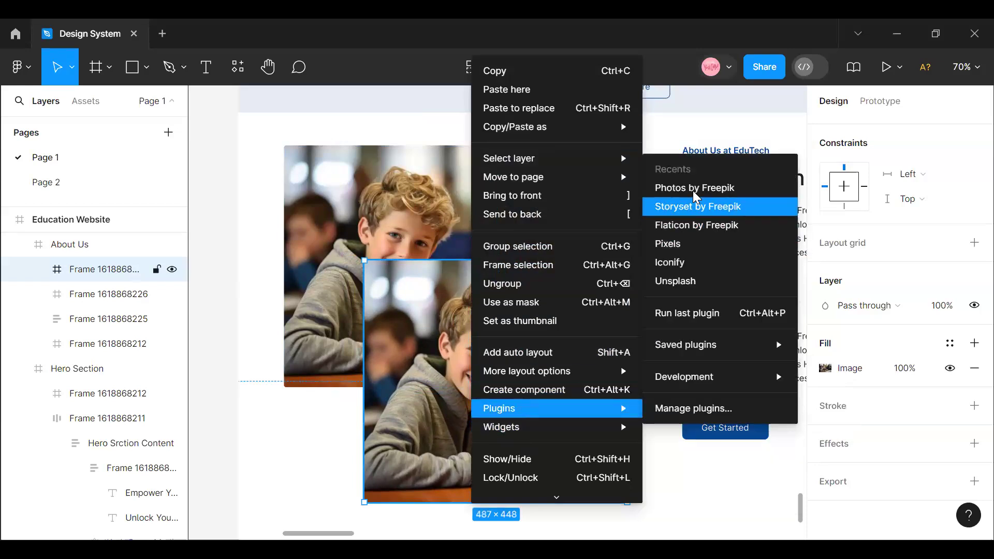
click(693, 189)
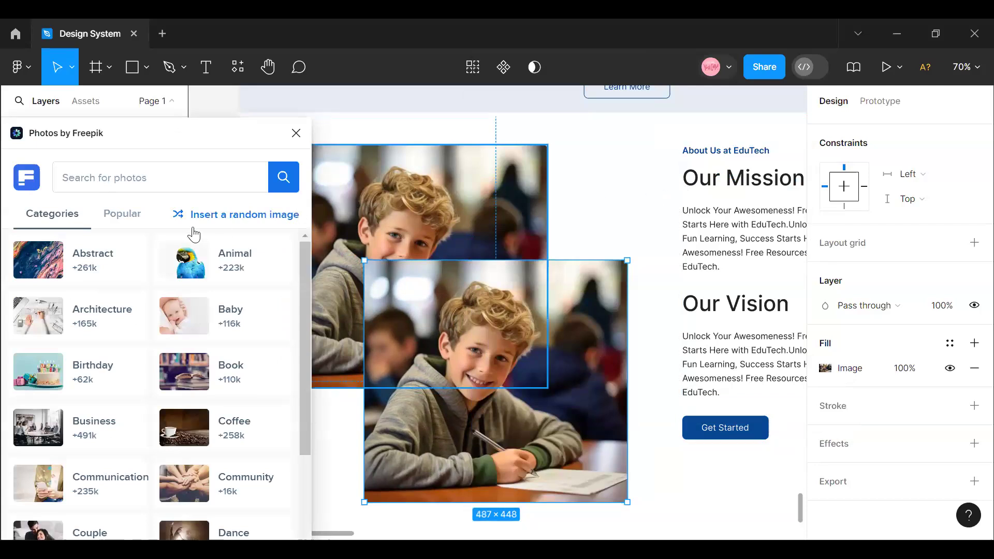
- Search for "Happy students", fill the front frame with the photo of students tossing books under a tree, and close the plugin
click(107, 175)
text(Happy students)
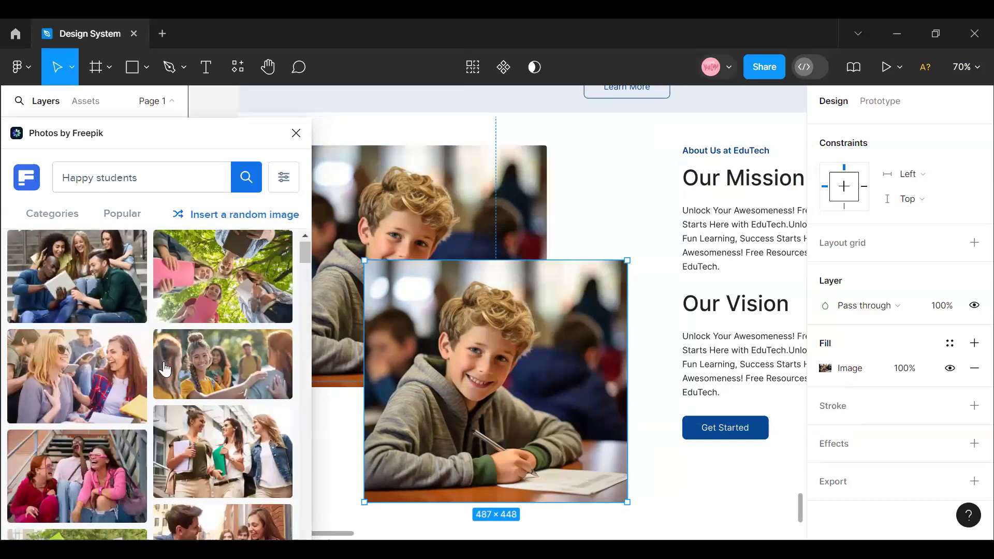
scroll(135, 362, down, 5)
click(100, 353)
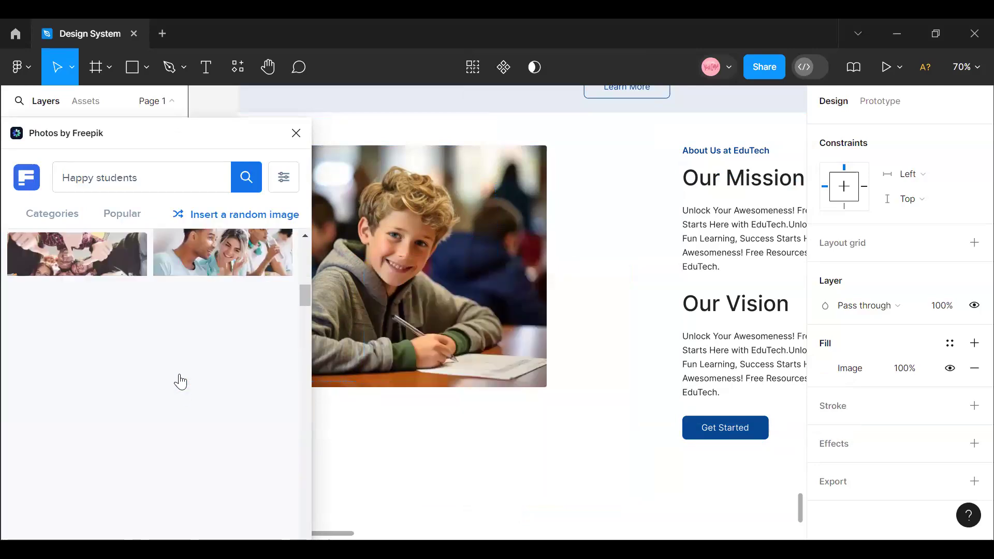
scroll(179, 375, down, 4)
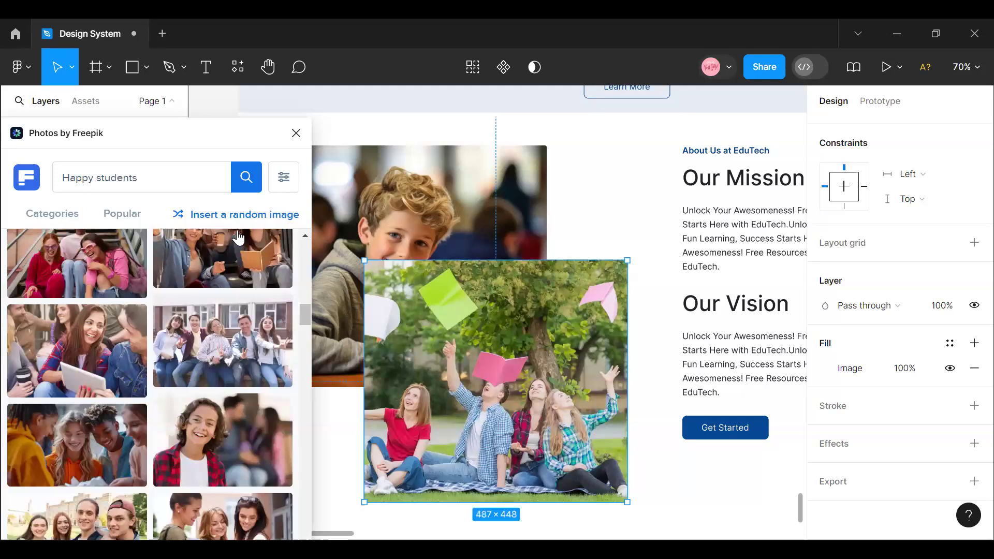
click(295, 134)
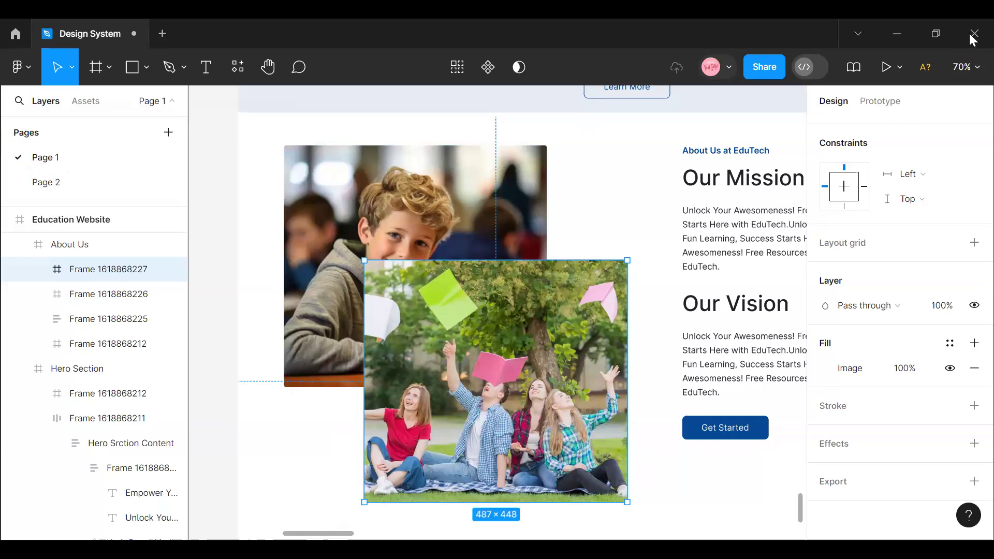
click(876, 184)
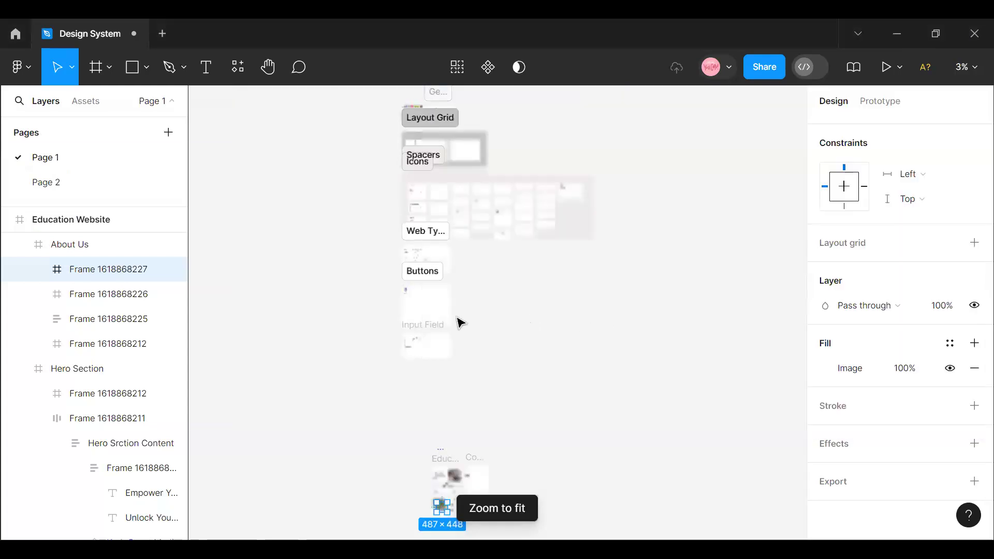
- Select the boy photo and tossed-books photo frames in the About Us section and wrap them together in one frame
scroll(466, 399, down, 5)
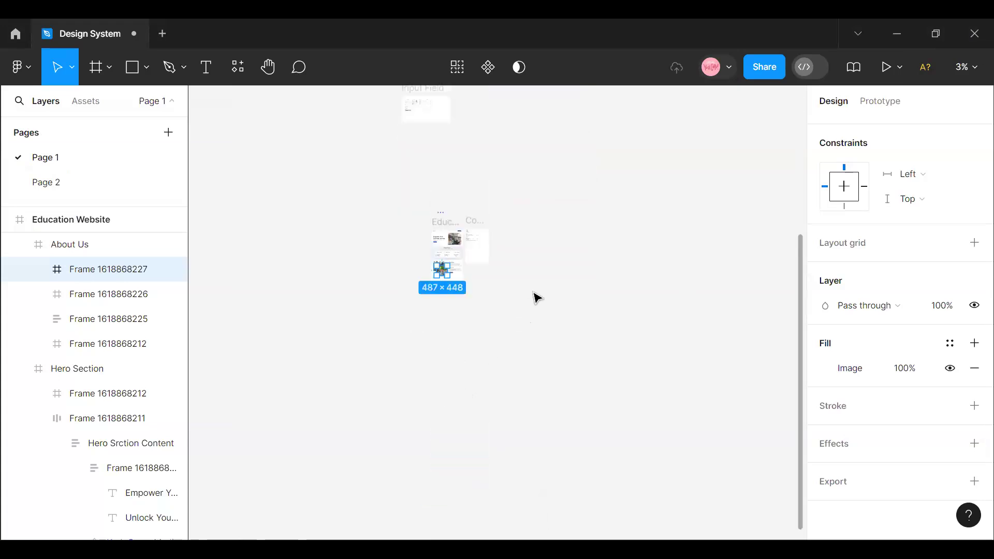
scroll(522, 373, up, 4)
scroll(361, 398, up, 4)
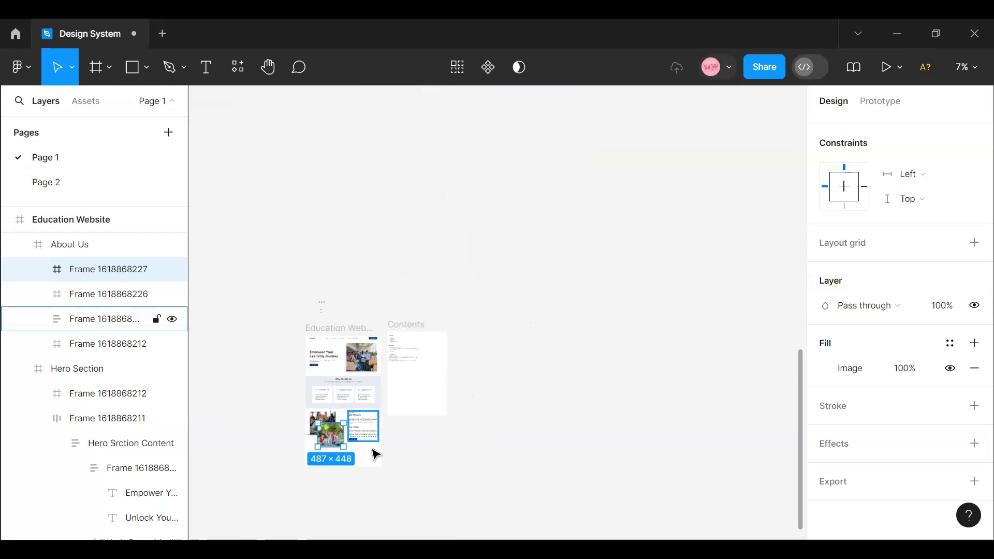
scroll(374, 455, up, 4)
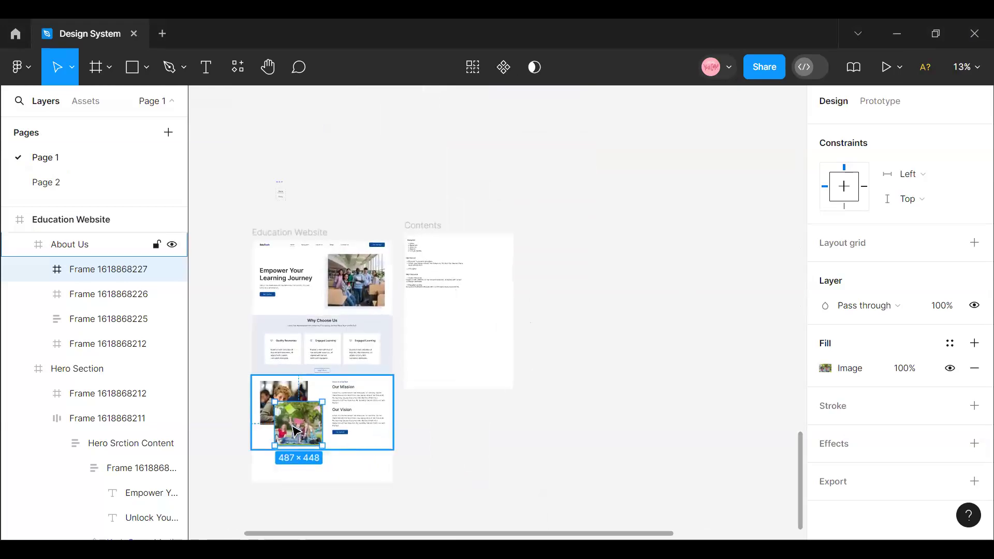
click(263, 381)
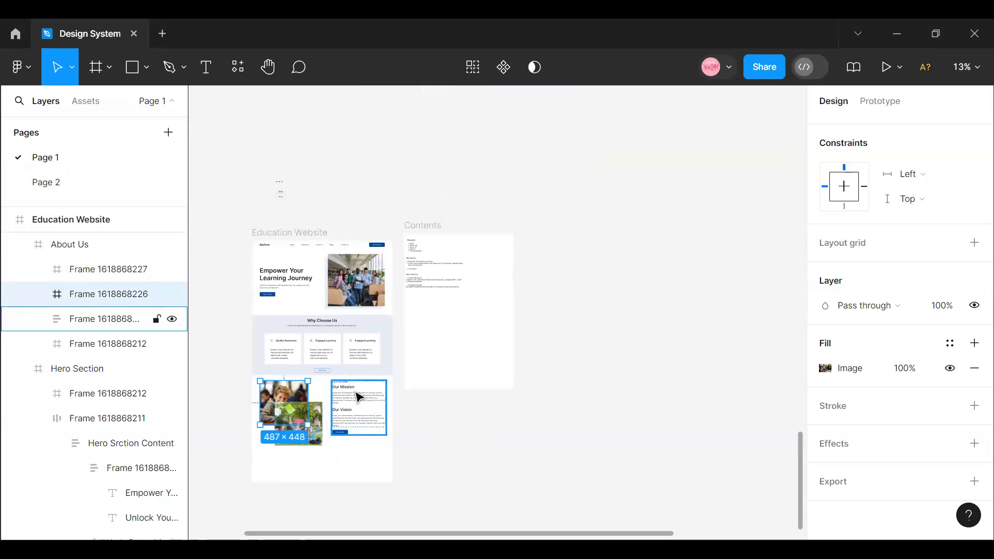
click(288, 415)
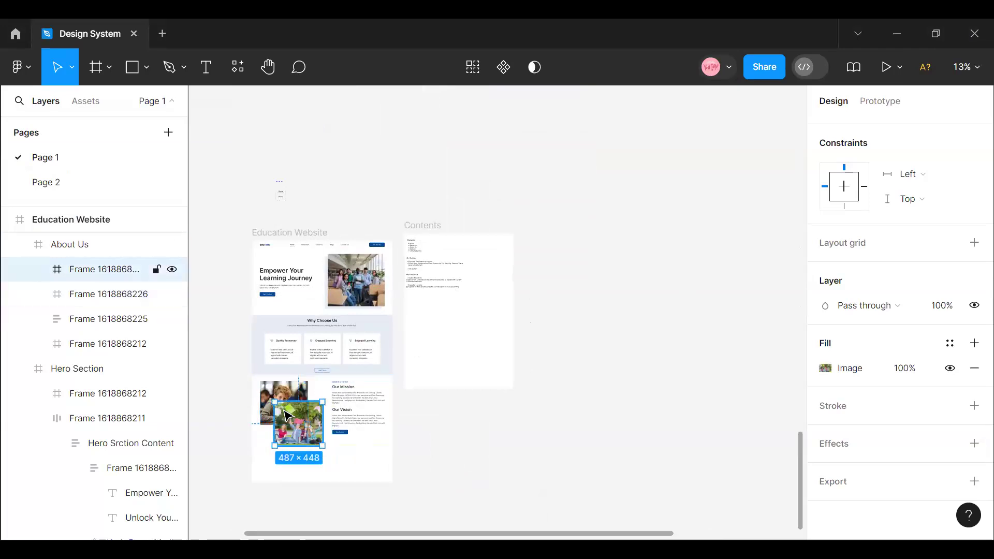
shift+click(262, 389)
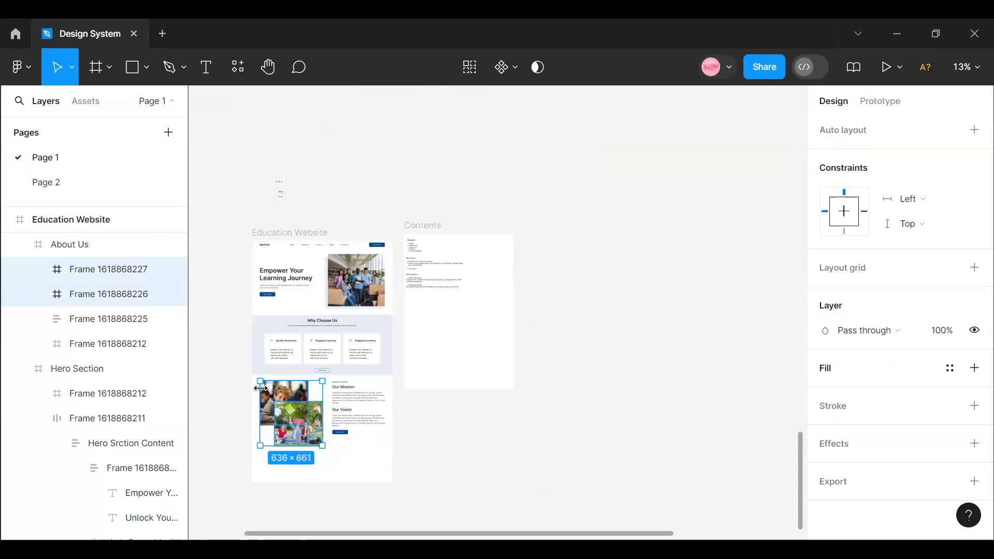
right_click(261, 395)
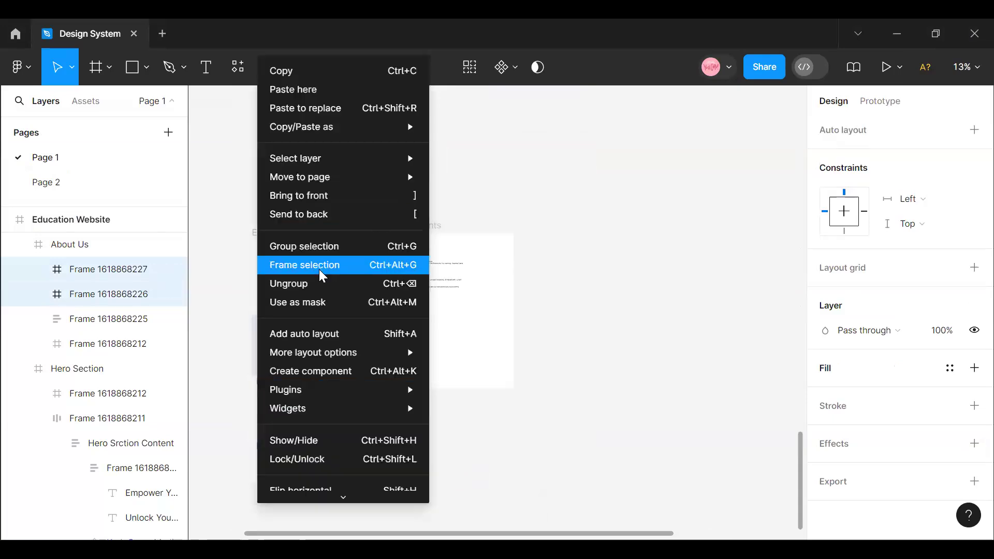
click(318, 268)
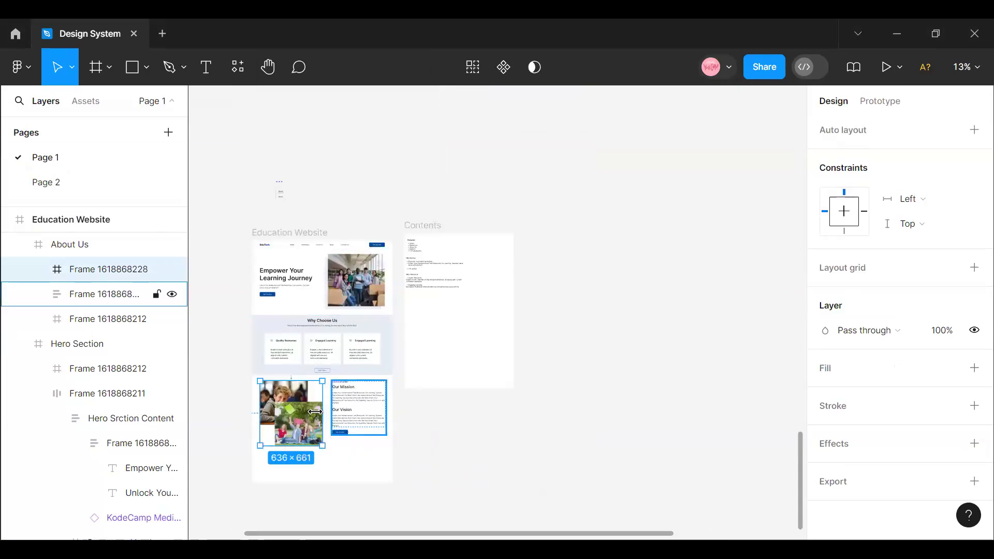
- Combine the photo frame and the Our Mission text column in a horizontal auto layout and centre it horizontally in the About Us section
click(334, 414)
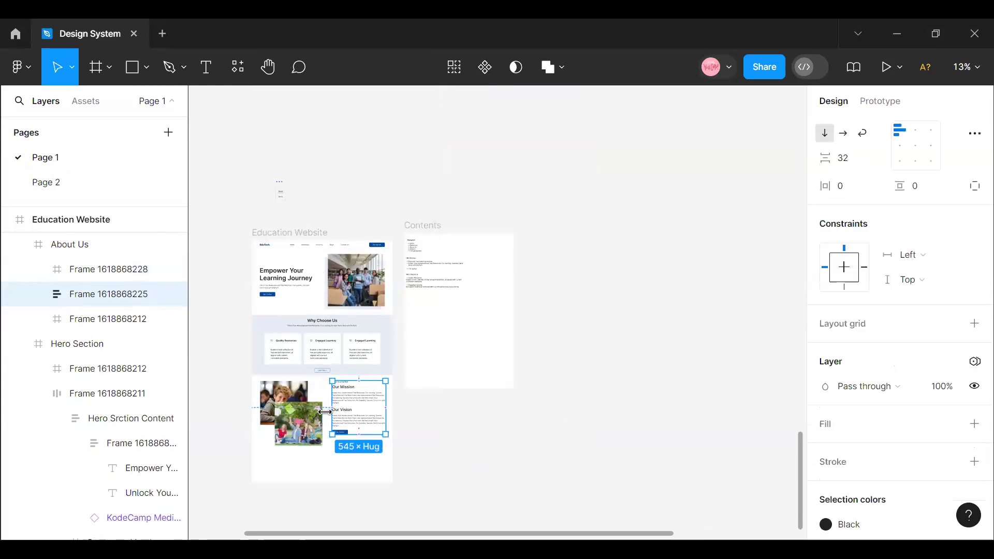
click(292, 413)
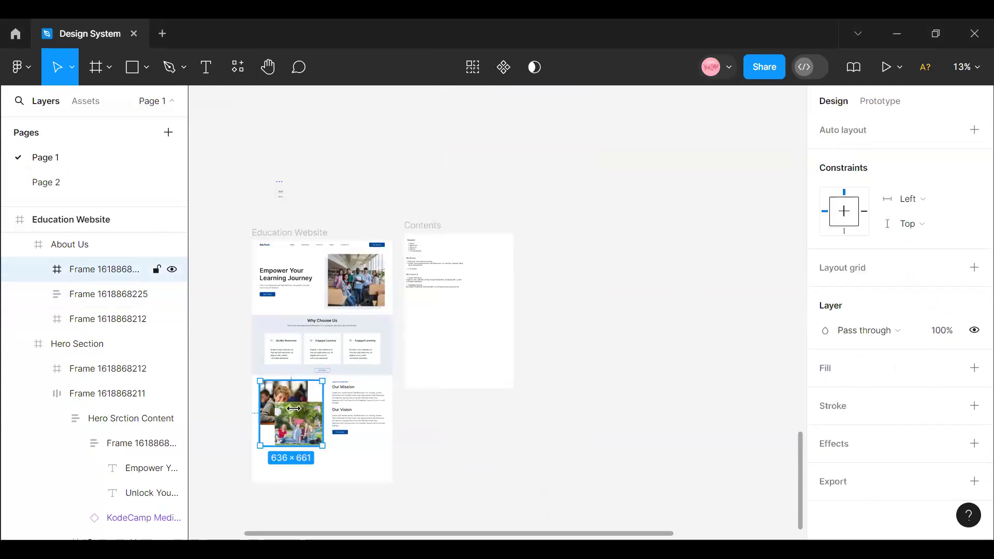
shift+click(358, 409)
key(shift+a)
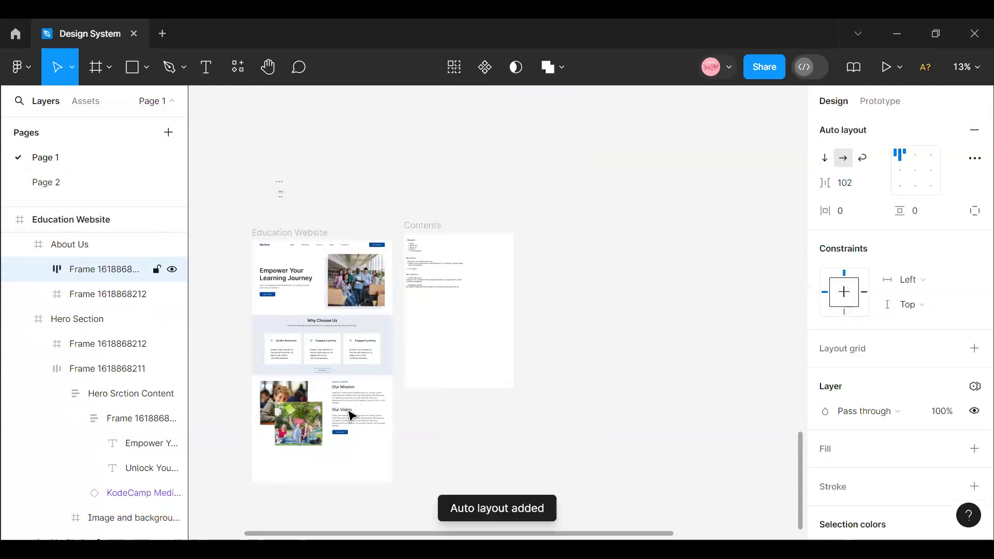
scroll(817, 403, up, 5)
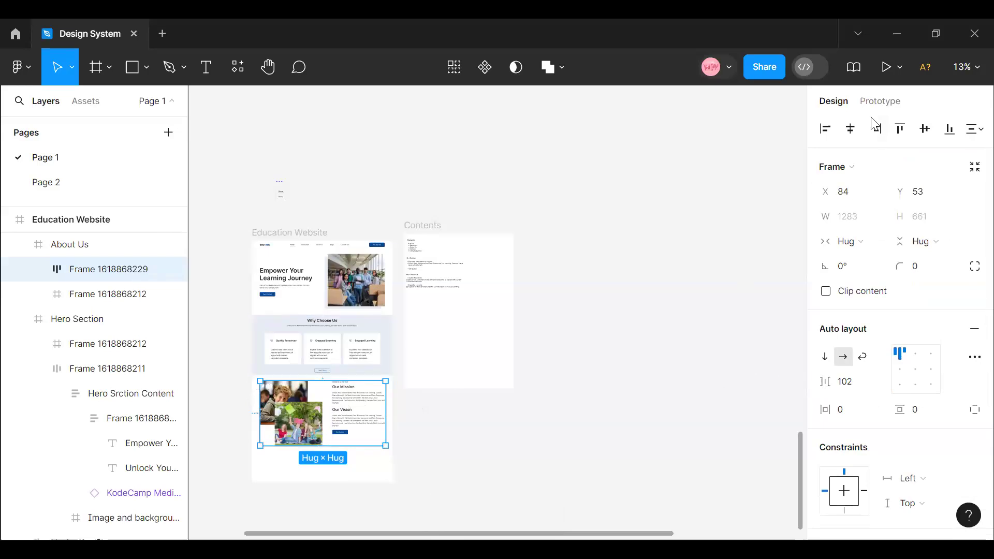
click(850, 133)
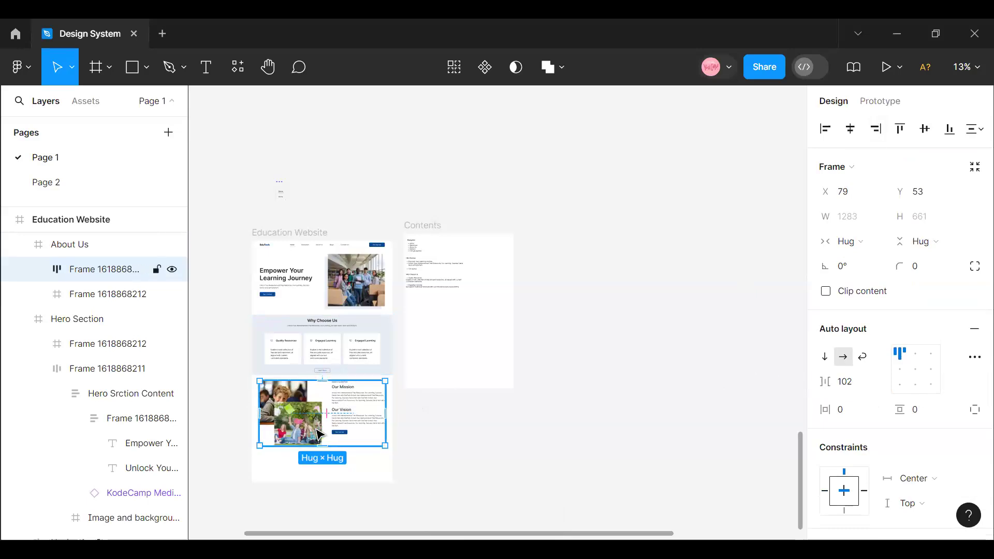
- Show the layout grids over the Education Website page
click(278, 236)
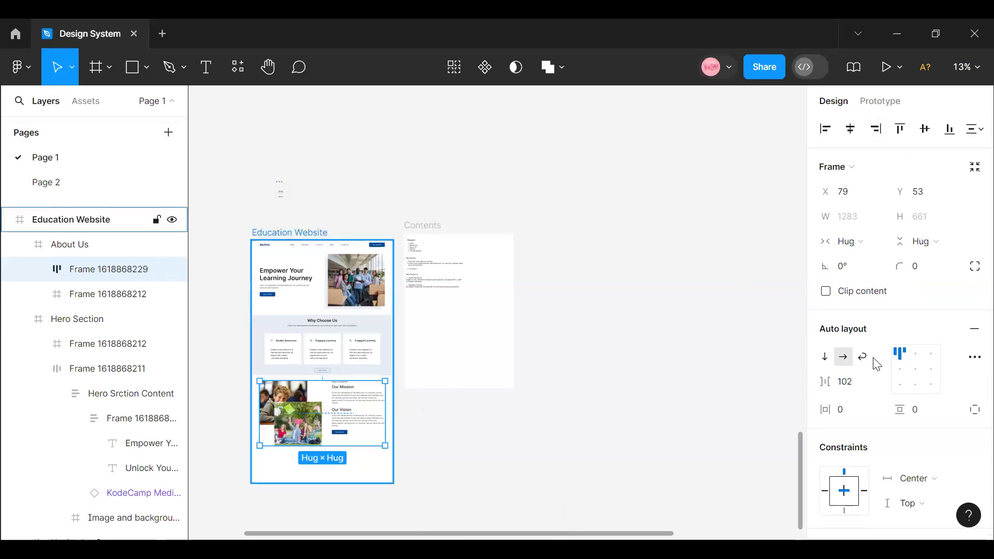
key(shift+g)
click(294, 419)
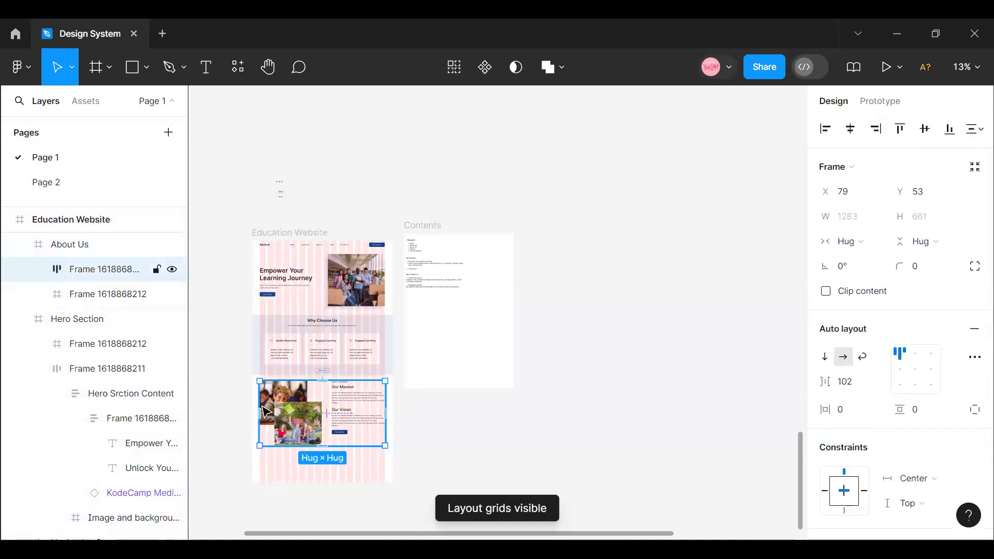
click(267, 234)
- Nudge the About Us content row horizontally to X 80 to line up its photo edge with the first grid column
click(966, 67)
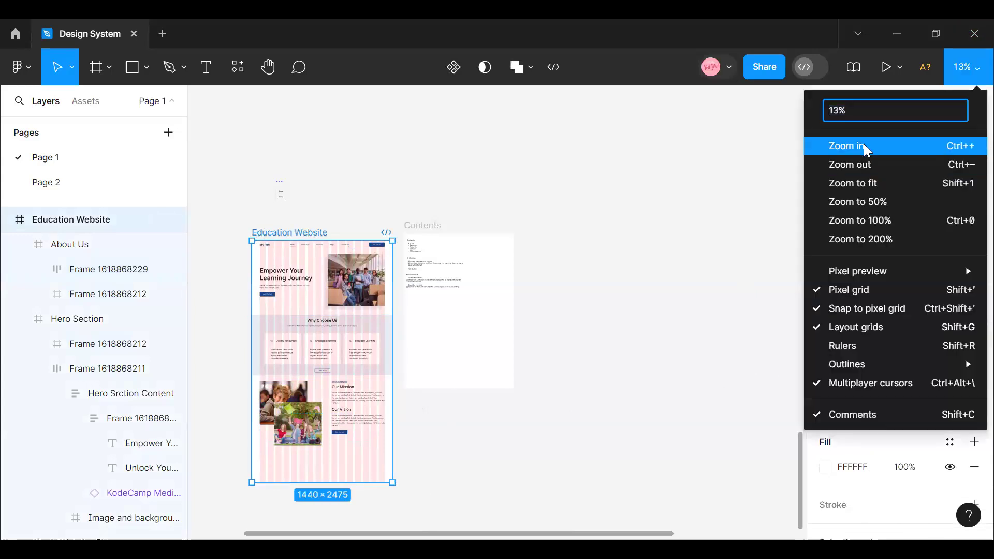
click(864, 146)
drag(429, 538, 320, 537)
scroll(476, 366, down, 4)
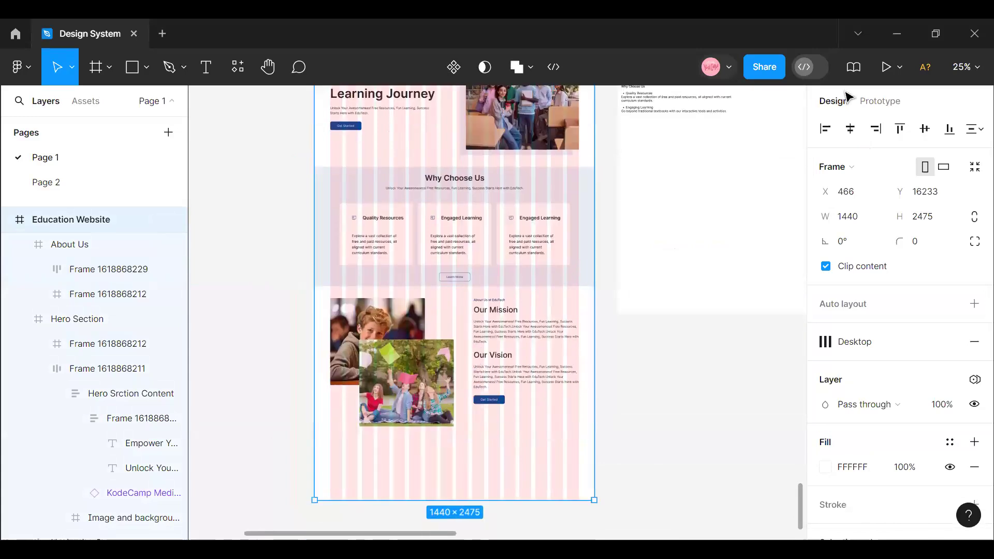
click(966, 70)
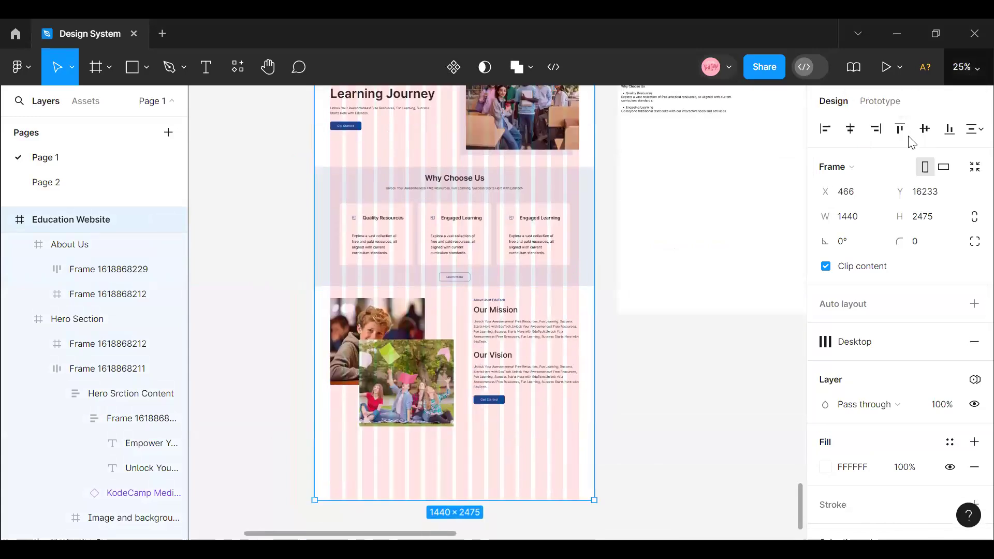
click(885, 142)
drag(398, 536, 359, 534)
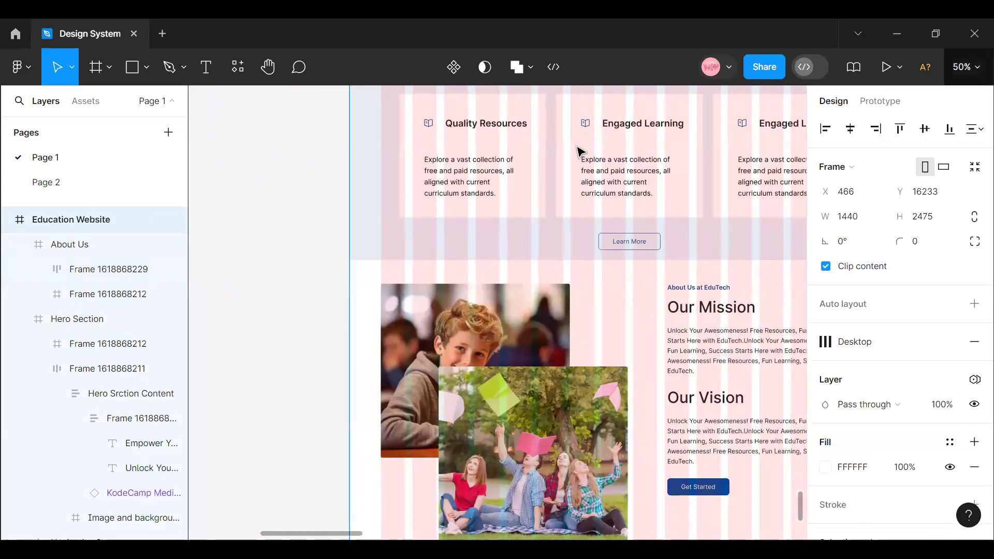
click(966, 68)
click(865, 140)
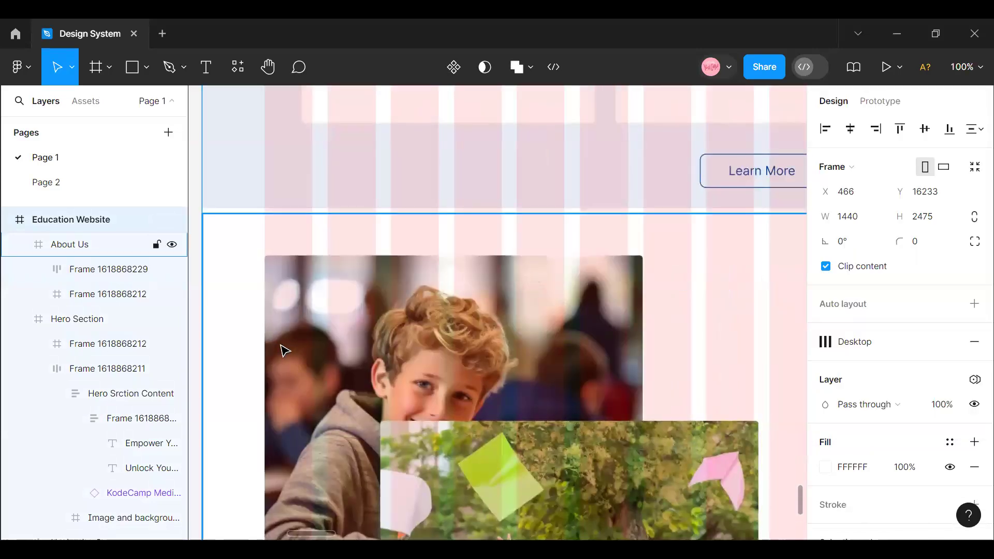
double_click(280, 334)
key(Left)
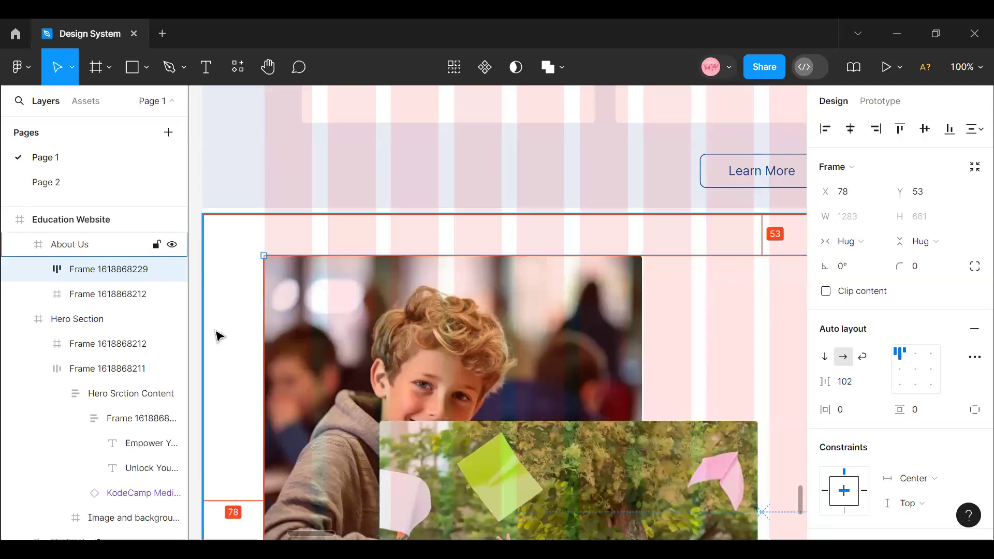
key(Right)
key(Right)
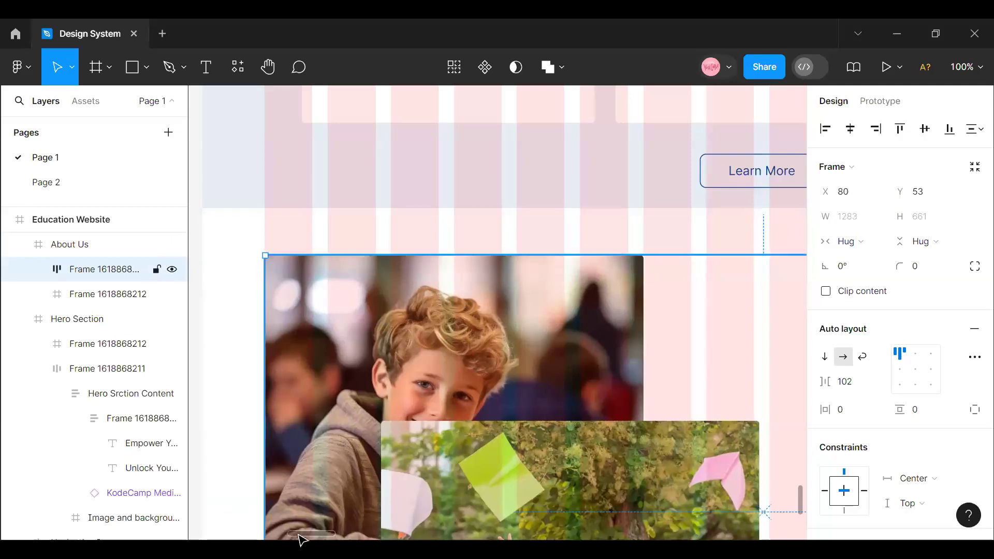
- Try narrowing the About Us content row to a width of 1278 at the last grid column, and undo the resize
scroll(511, 354, right, 10)
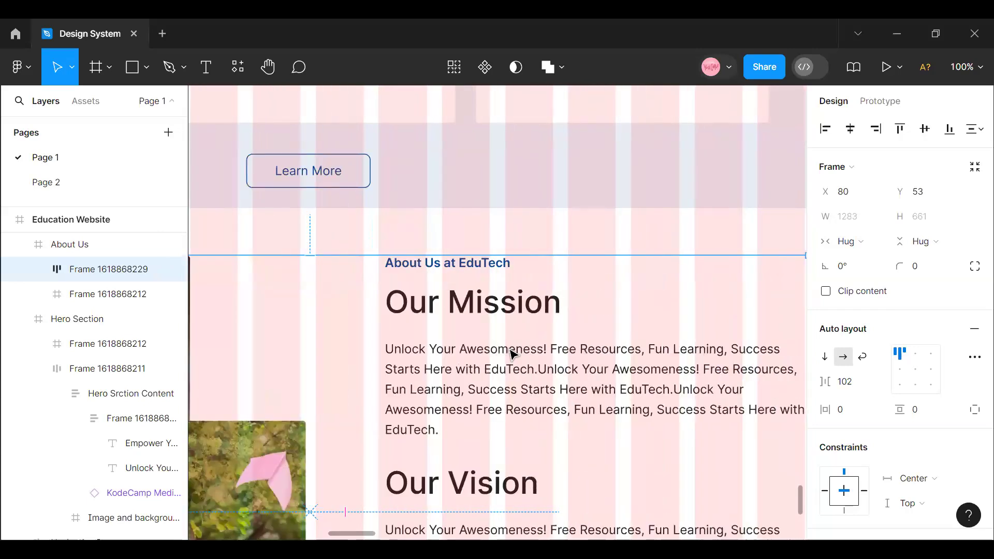
scroll(512, 353, right, 6)
drag(541, 325, 542, 324)
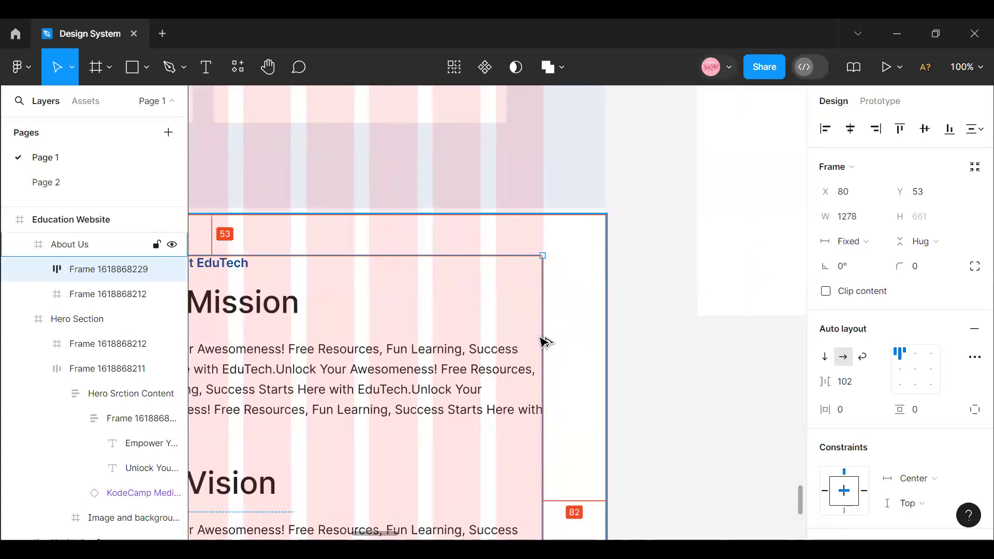
double_click(519, 352)
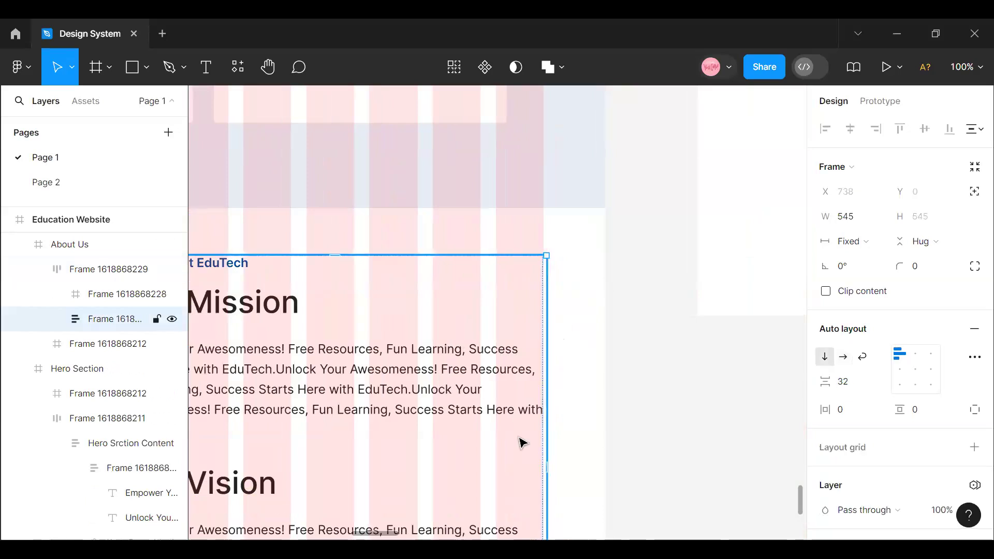
key(ctrl+z)
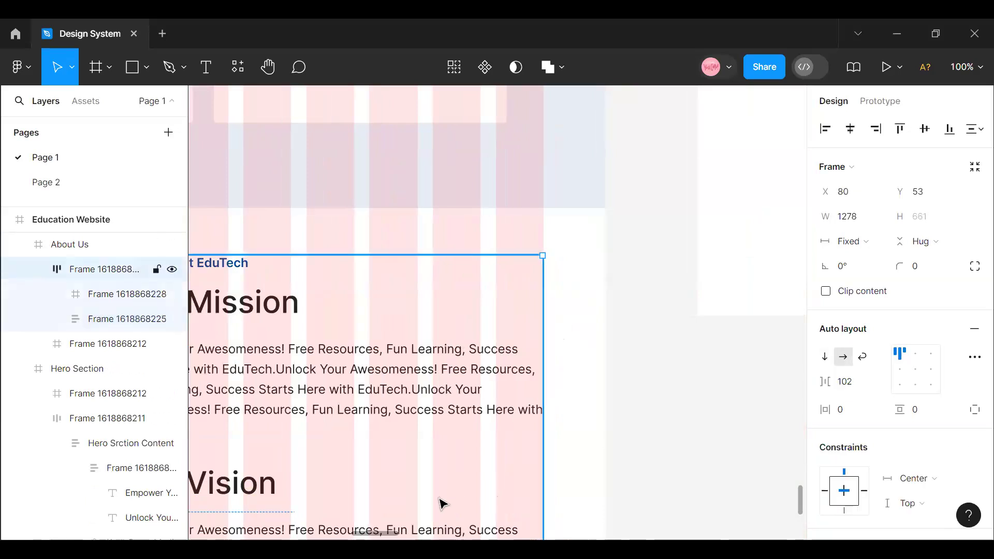
key(ctrl+z)
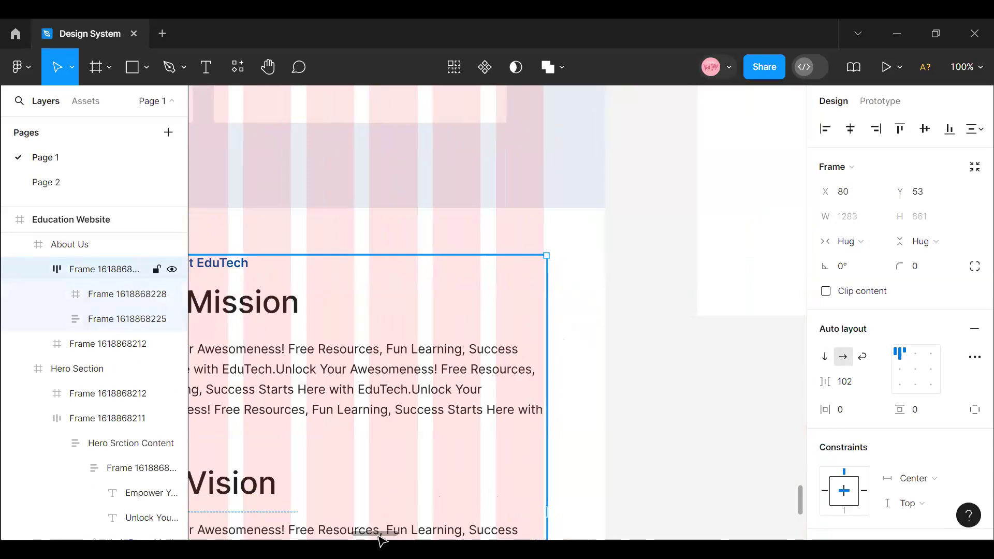
- Reduce the auto layout spacing between the photos and the text column of the About Us content row to 95
drag(396, 532, 343, 533)
drag(826, 377, 817, 378)
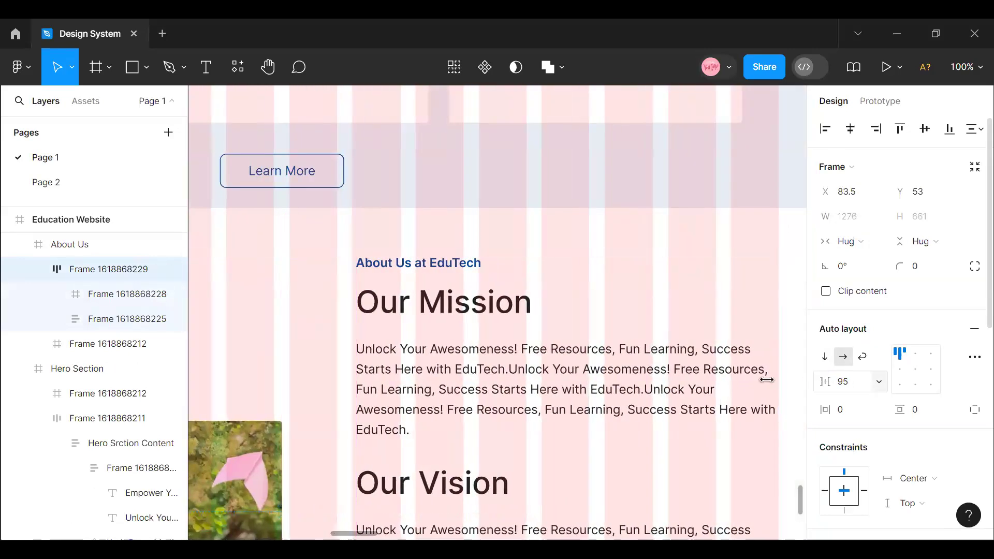
key(alt)
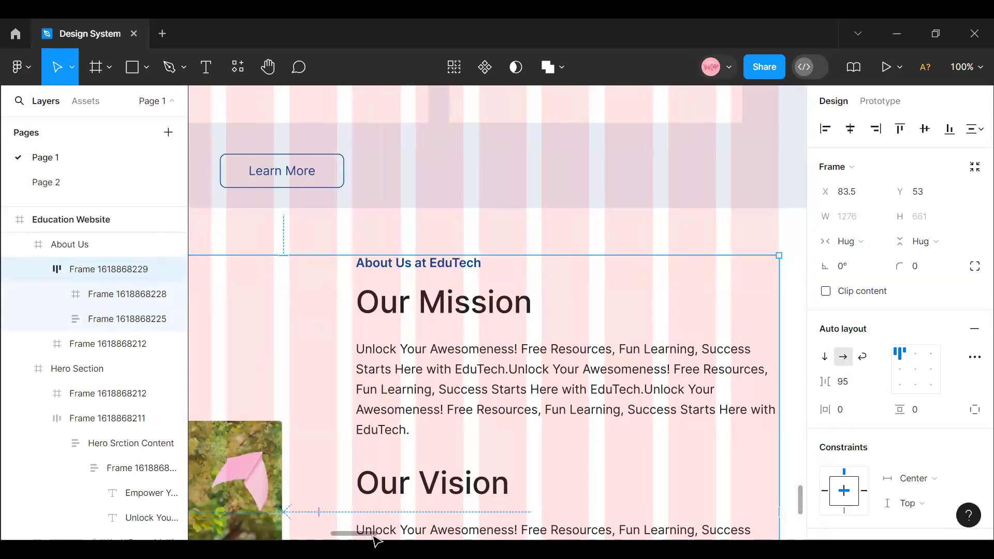
- Adjust the About Us content row's outer text-side edge against the last grid column, giving it a fixed width of 1276 at X 84
drag(375, 534, 386, 535)
click(966, 67)
click(860, 238)
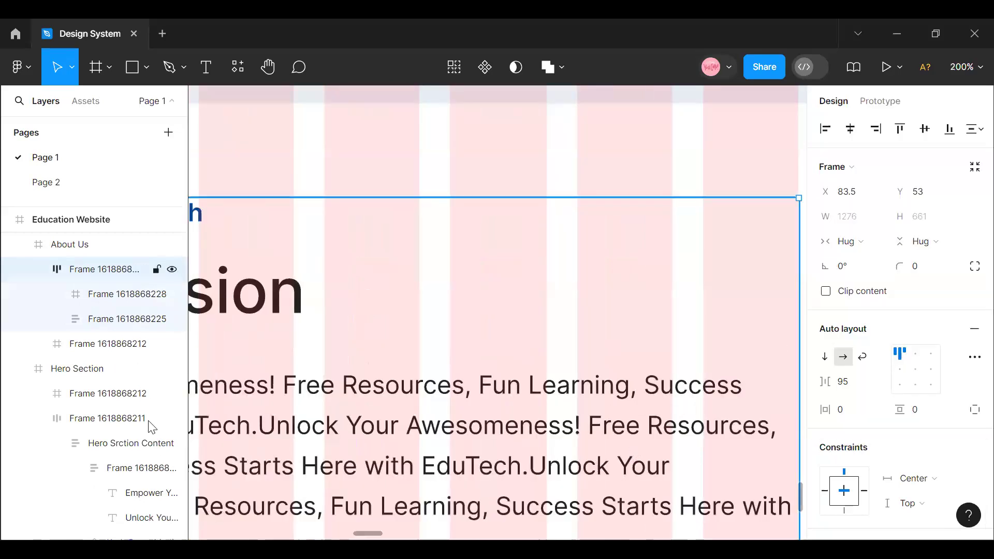
drag(376, 534, 387, 520)
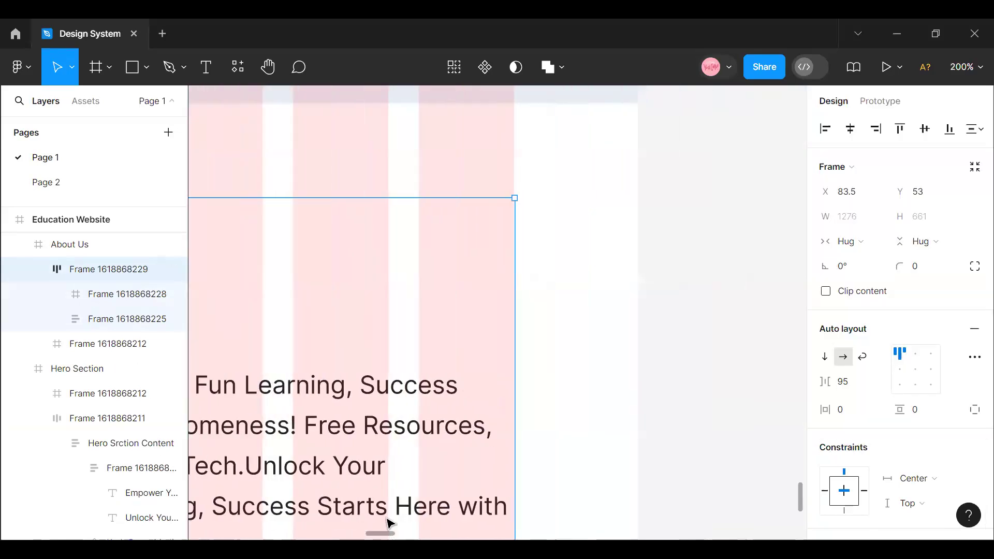
drag(507, 338, 514, 341)
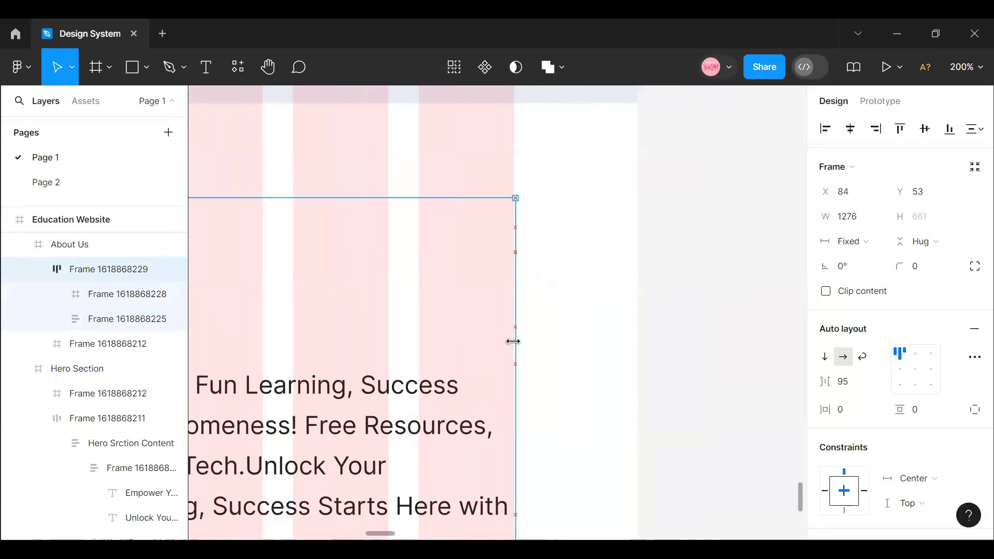
drag(510, 341, 512, 342)
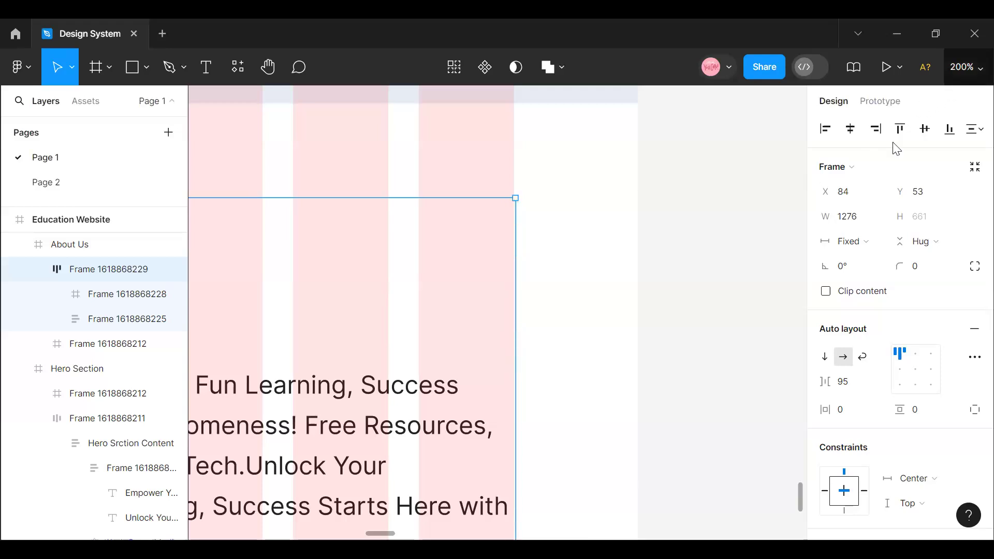
click(965, 68)
click(851, 146)
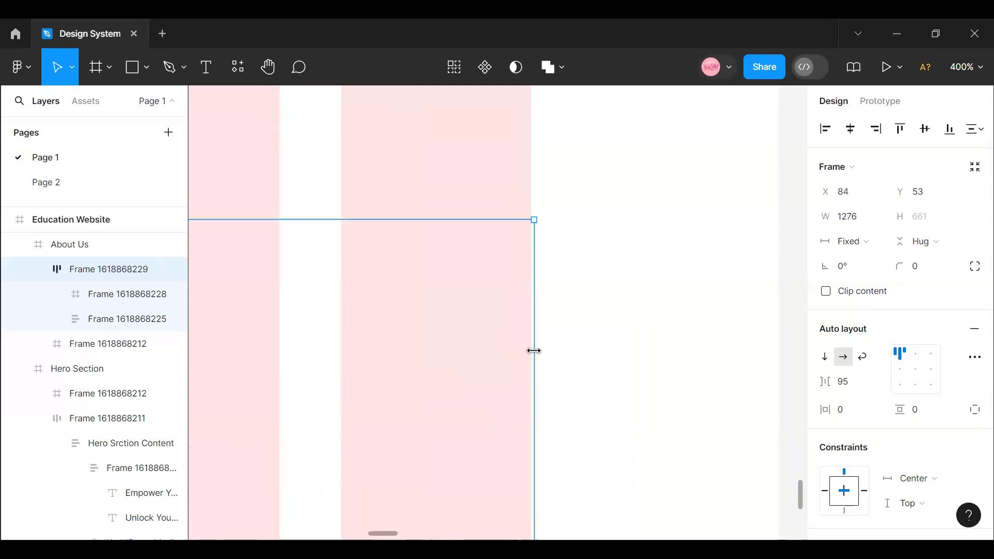
drag(527, 352, 528, 351)
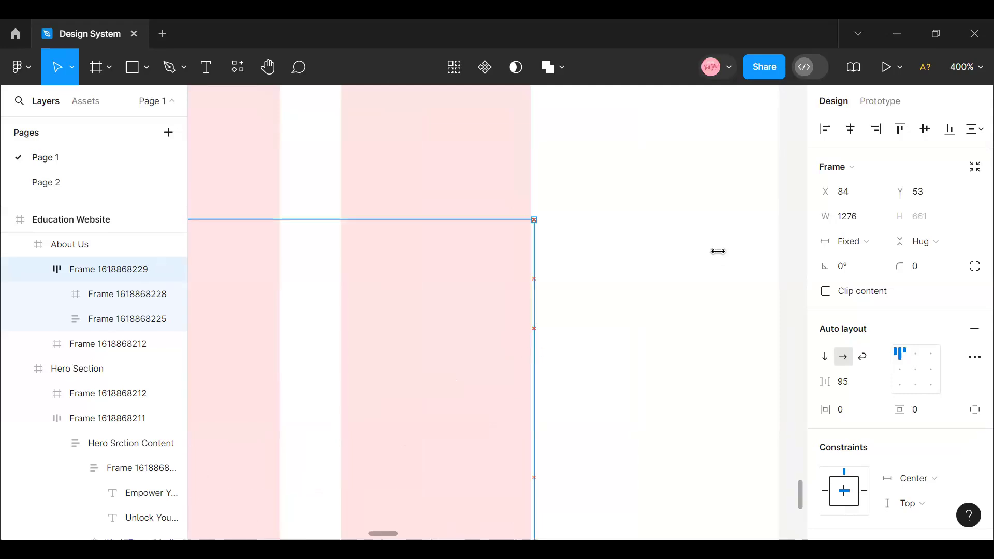
- Narrow the About Us content row to a width of 1275 so its text-side edge meets the last grid column
click(966, 67)
key(ctrl+plus)
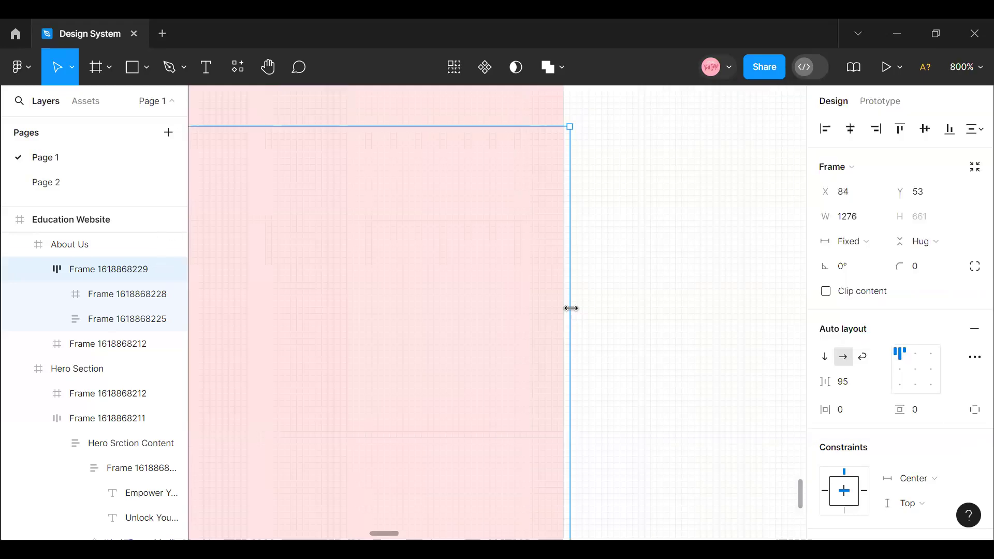
drag(566, 308, 565, 309)
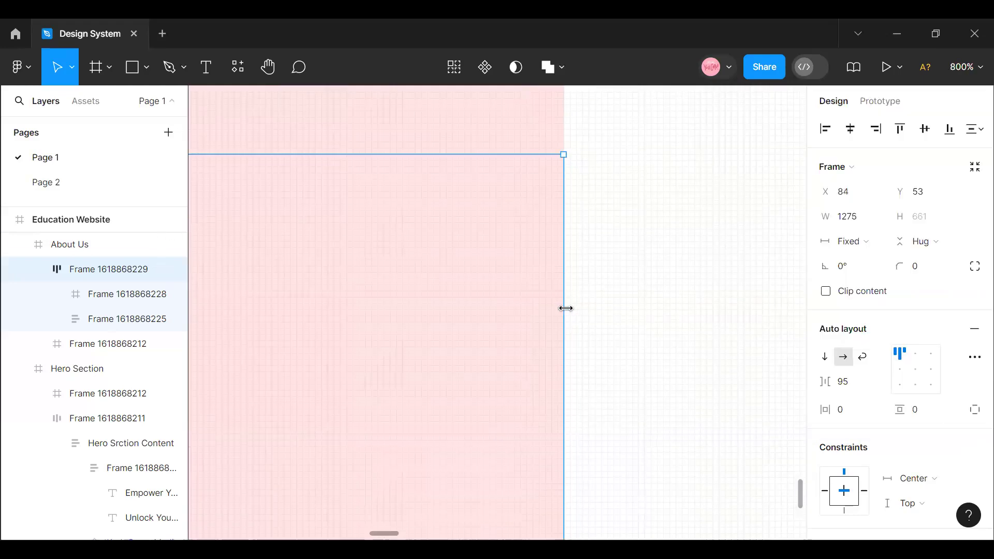
- Try setting the About Us text column's horizontal sizing to Hug, and undo the change
click(409, 319)
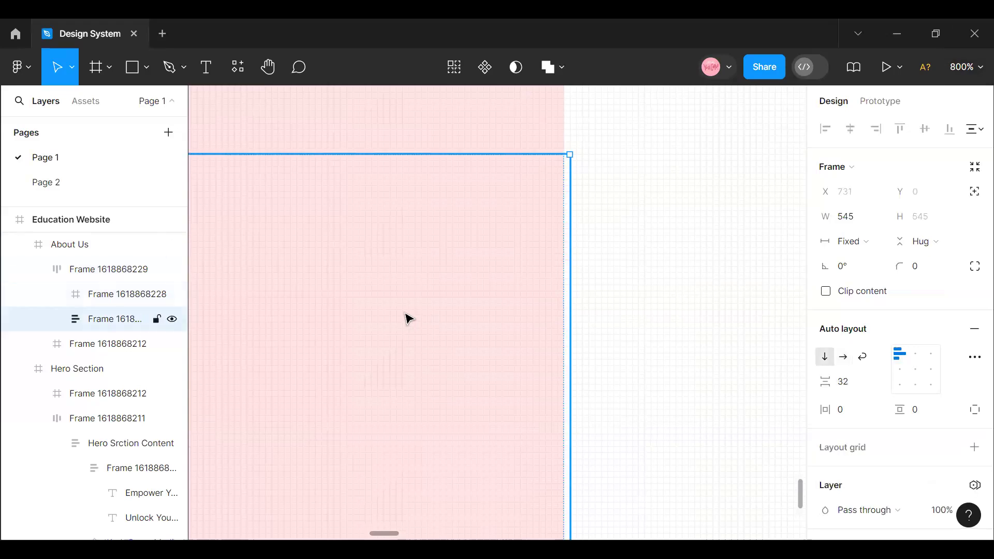
click(879, 248)
click(876, 259)
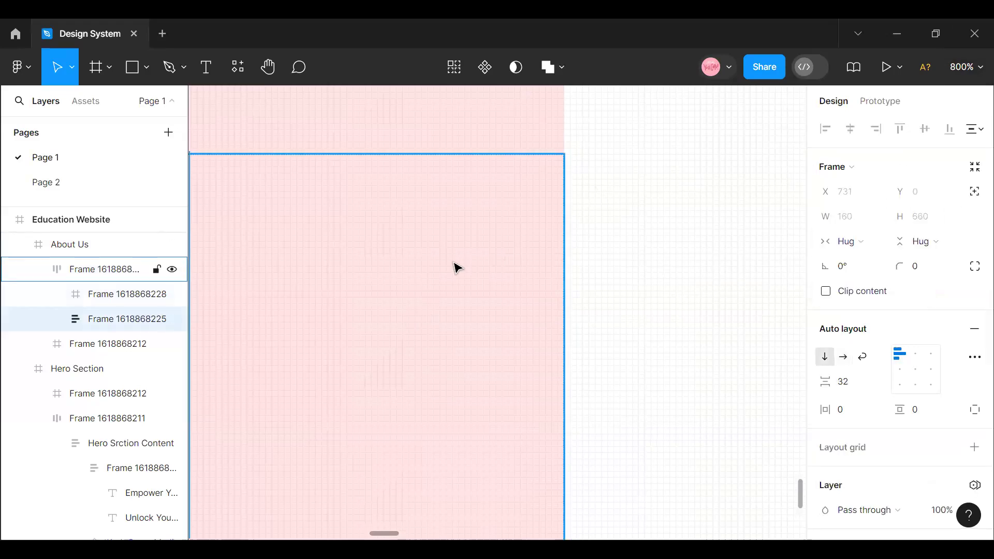
key(ctrl+z)
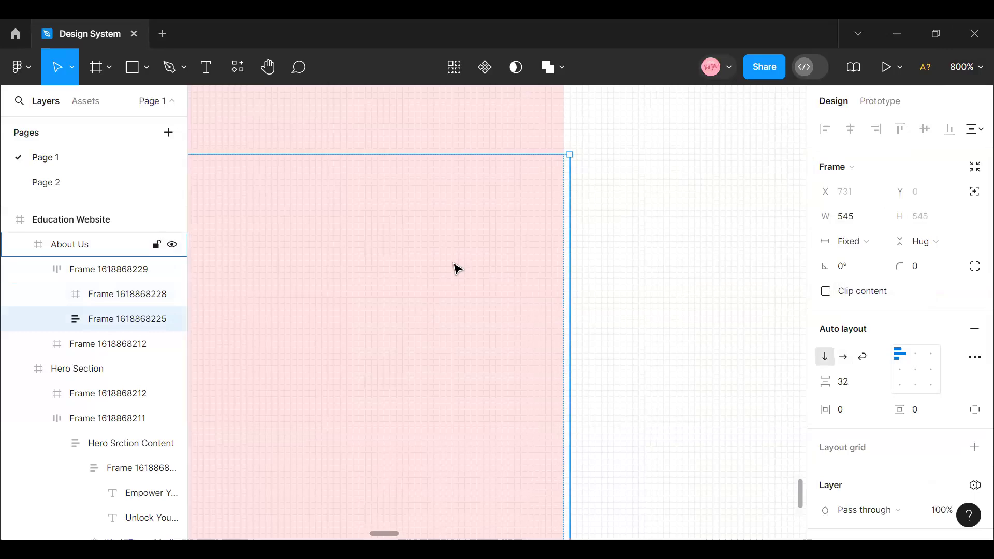
- Narrow the inner text frame and its parent text column in About Us to a width of 544 at the grid edge
double_click(563, 229)
drag(569, 229, 562, 230)
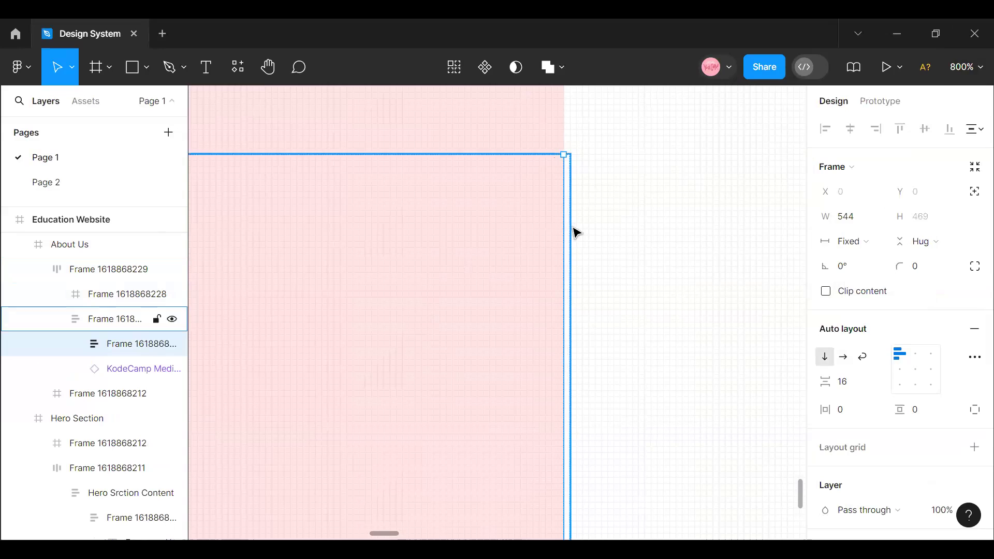
click(572, 224)
drag(566, 224, 564, 224)
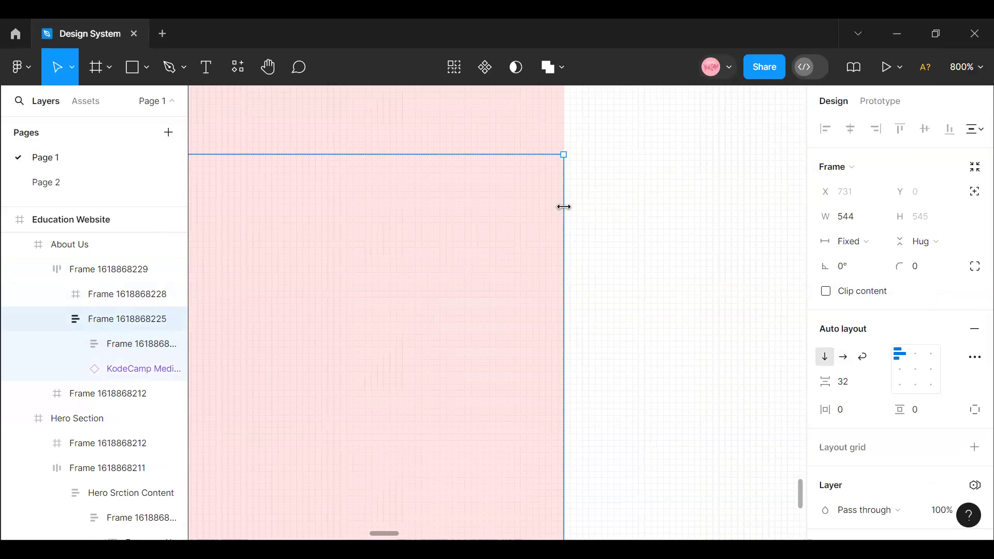
- Try widening the About Us text column to 556 from its photo-side edge, and undo the resize
click(967, 67)
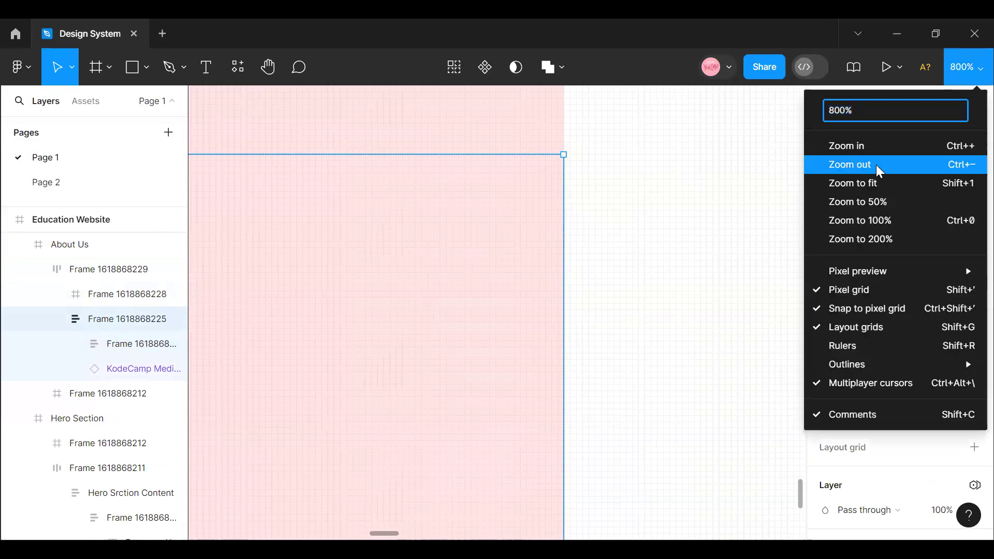
click(876, 165)
click(965, 67)
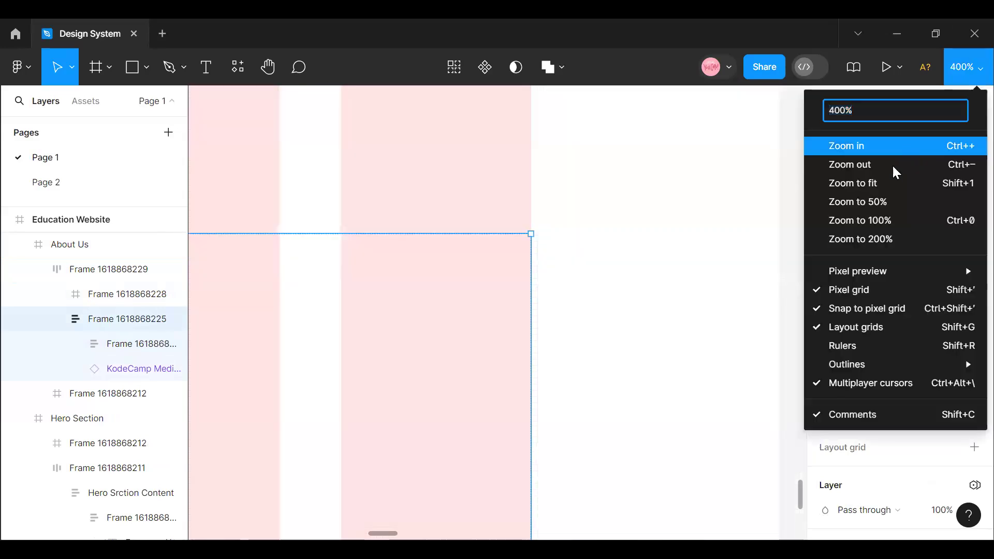
click(892, 167)
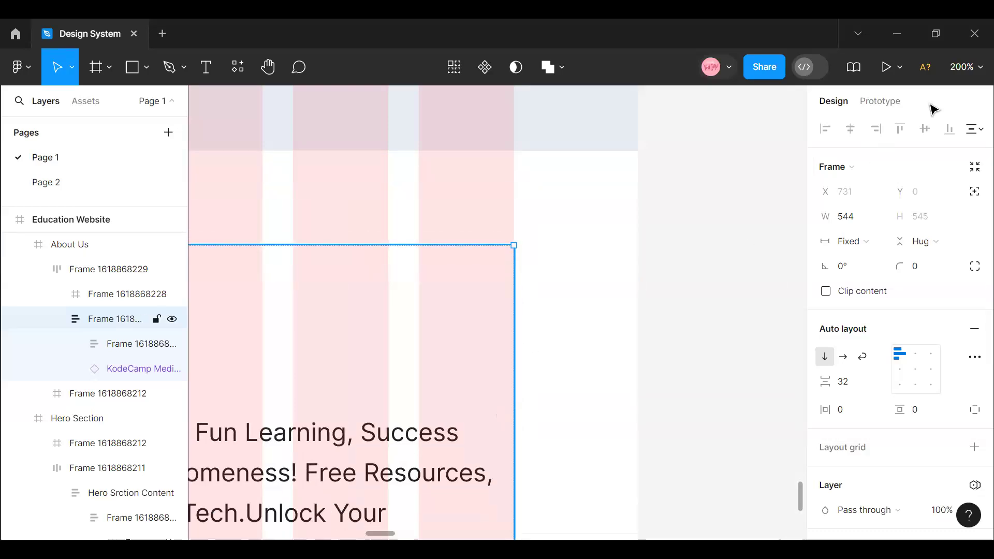
click(965, 67)
click(871, 161)
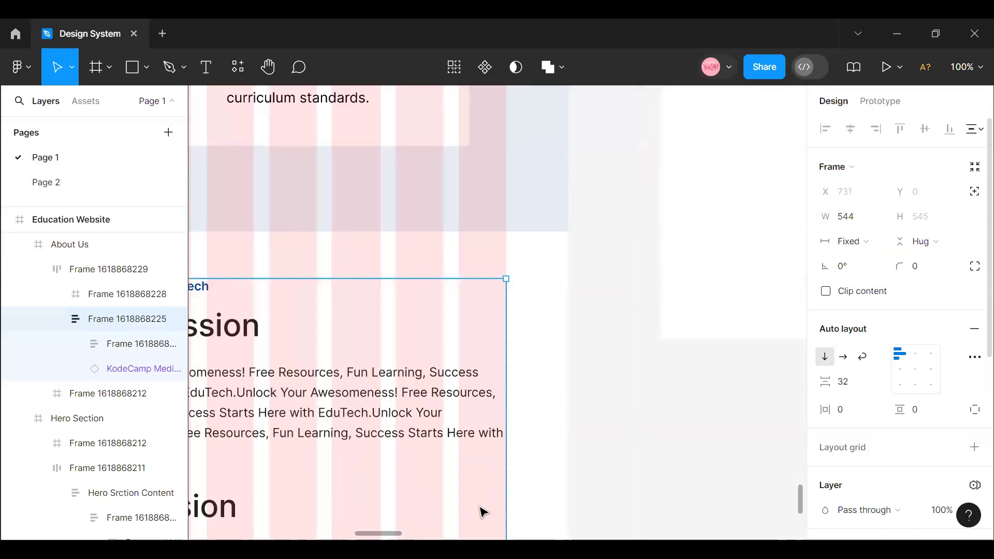
drag(362, 532, 343, 533)
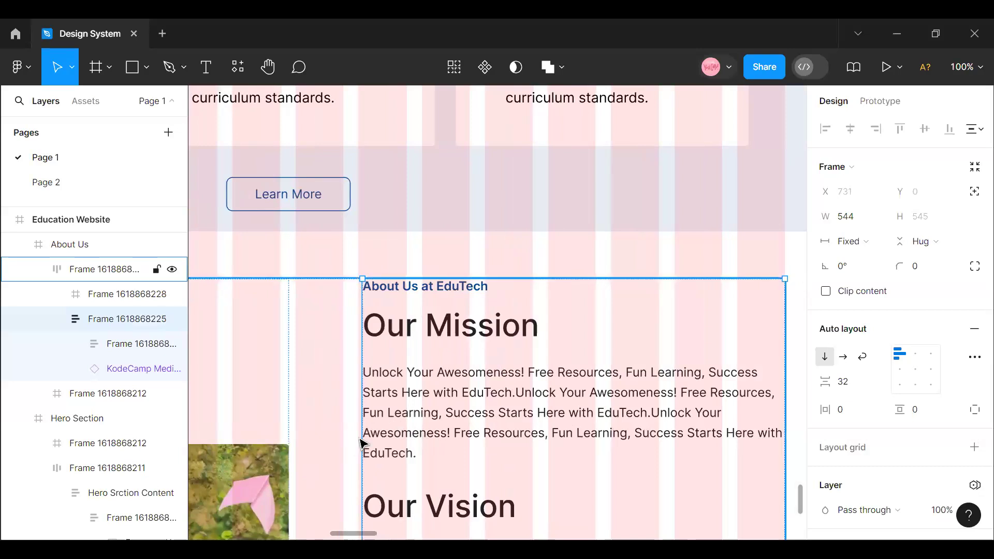
drag(358, 433, 348, 433)
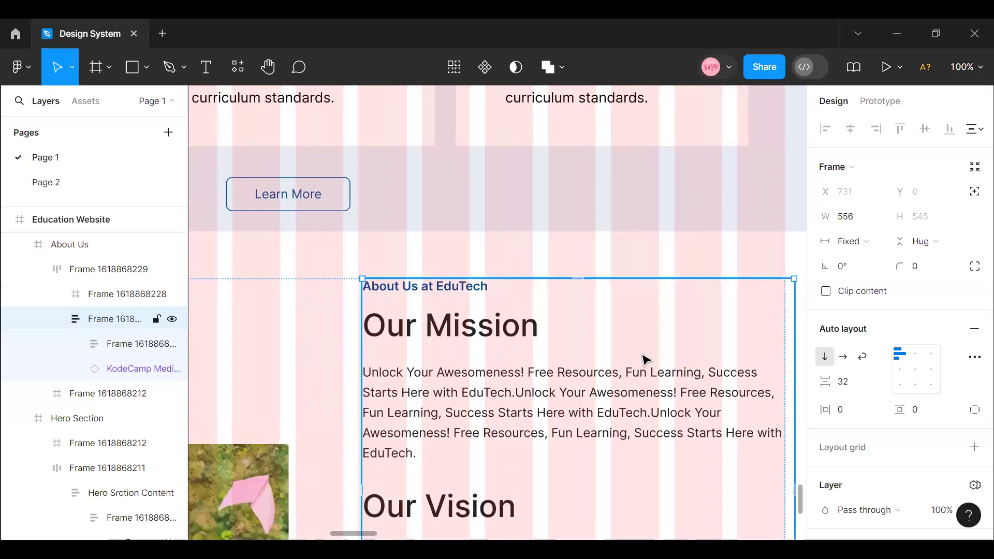
key(ctrl+z)
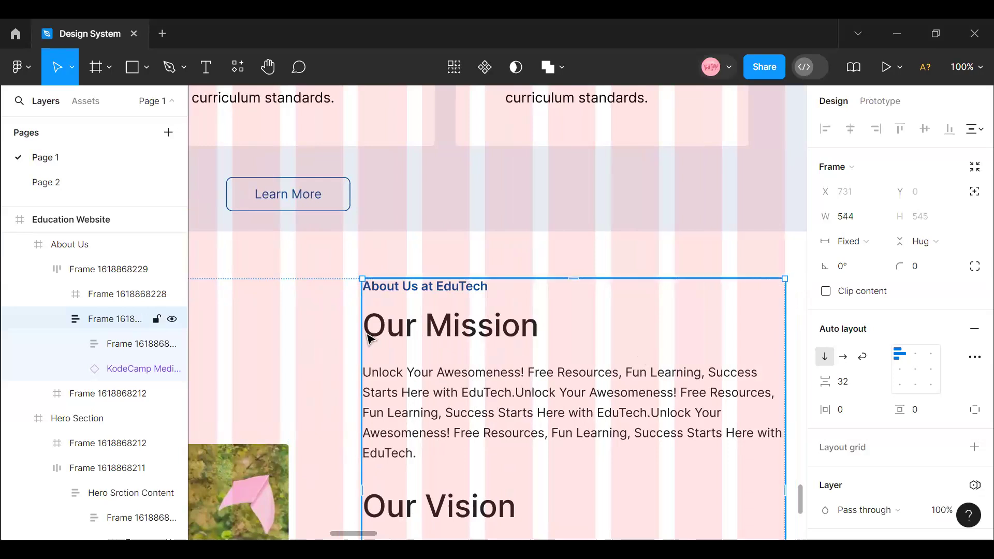
- Try Hug as the text column's horizontal sizing, and return it to a fixed width of 544
scroll(361, 363, down, 6)
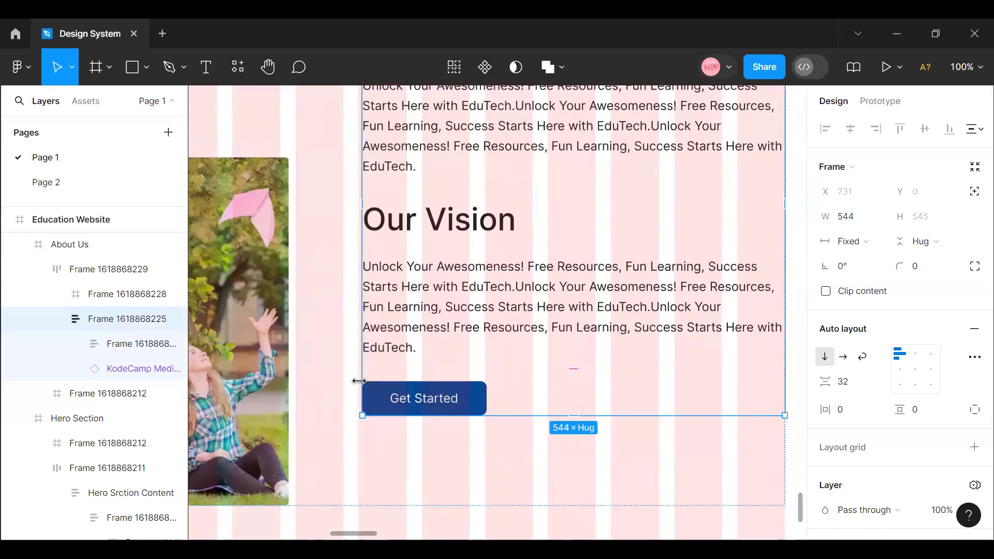
drag(355, 380, 360, 380)
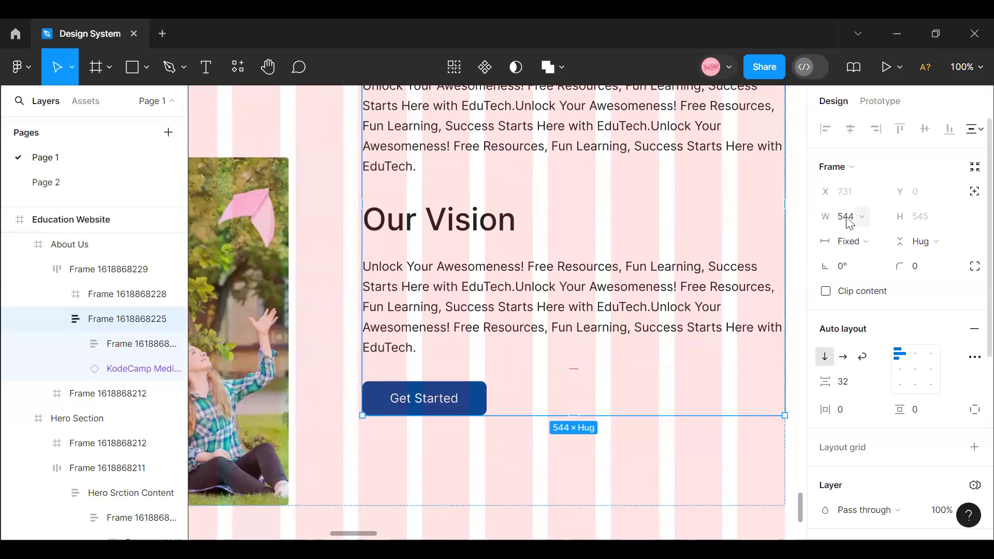
click(862, 242)
click(872, 258)
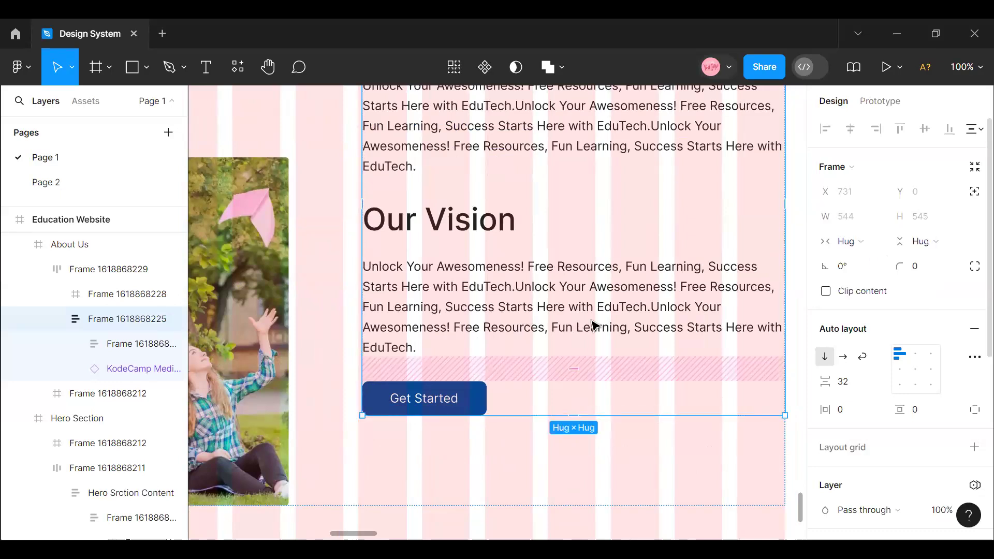
drag(356, 256, 364, 261)
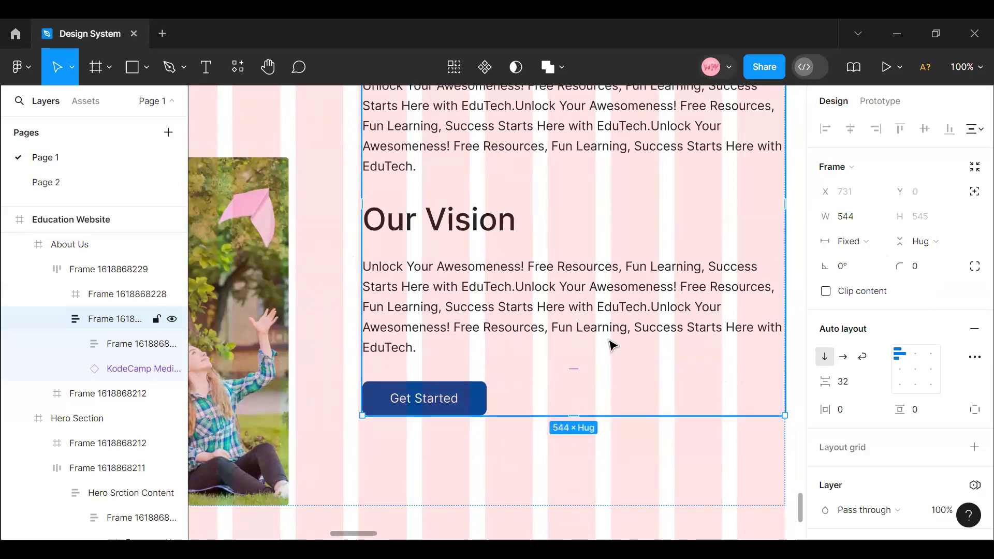
- Nudge the About Us content row horizontally to X 85
scroll(609, 344, up, 7)
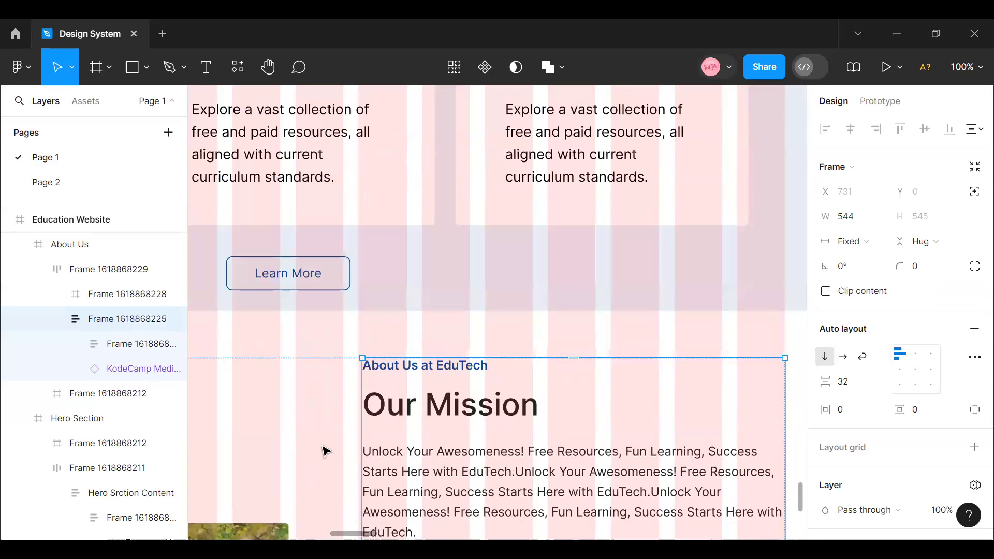
click(317, 401)
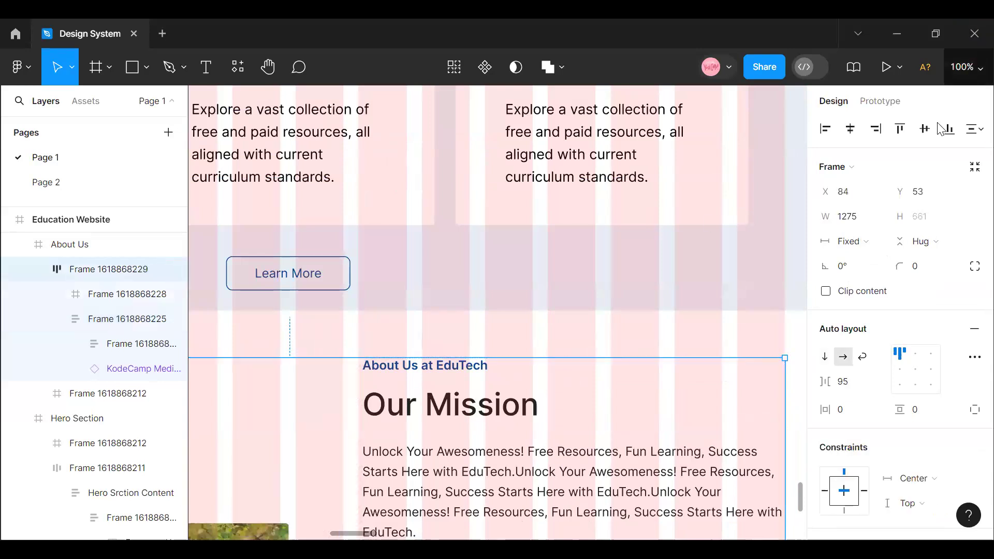
click(966, 67)
click(866, 164)
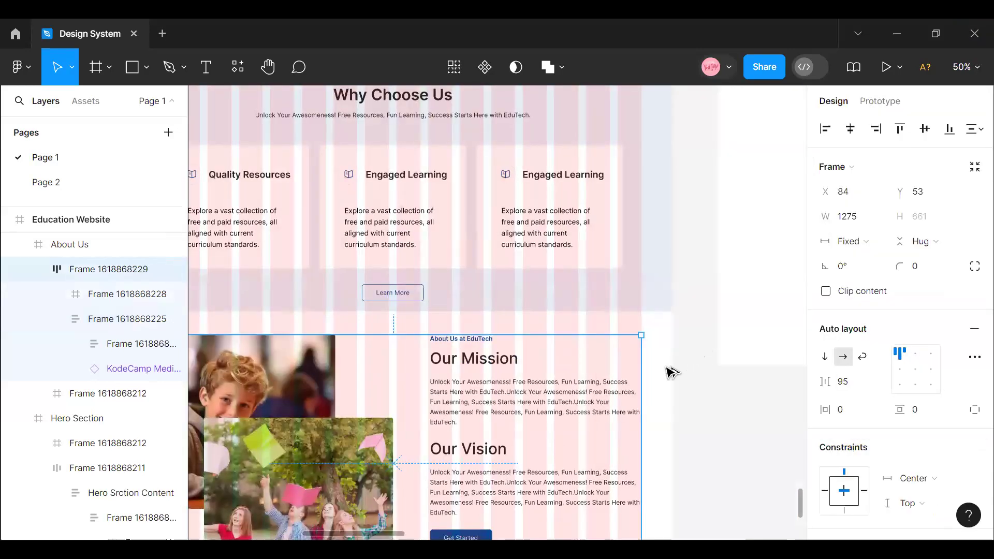
key(Right)
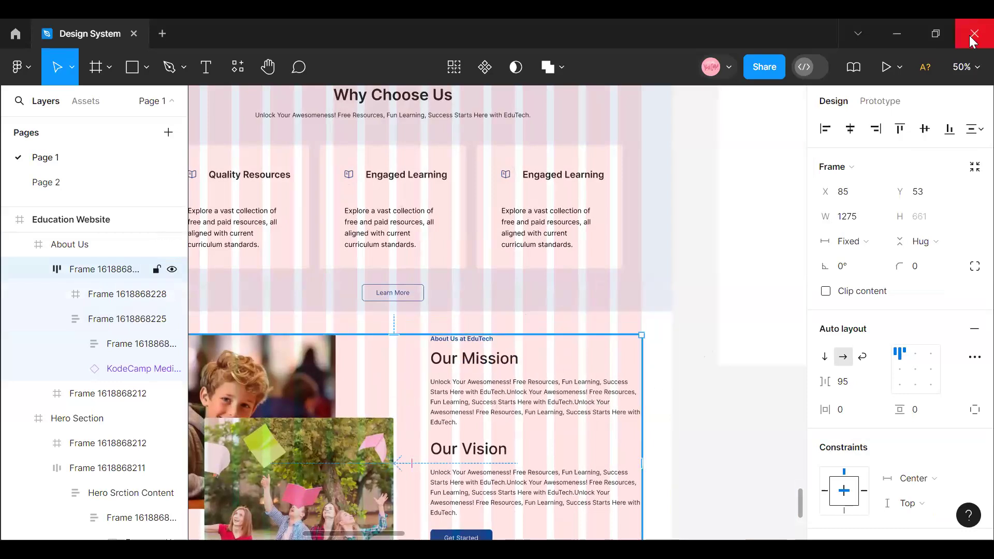
scroll(561, 261, down, 3)
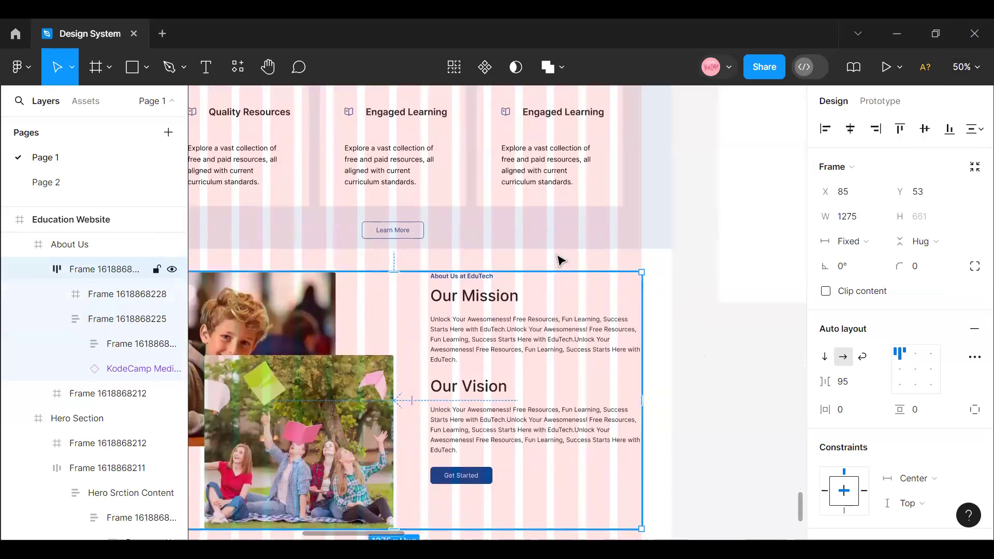
- Align the content row of photos and text to the vertical center of the About Us section
click(597, 235)
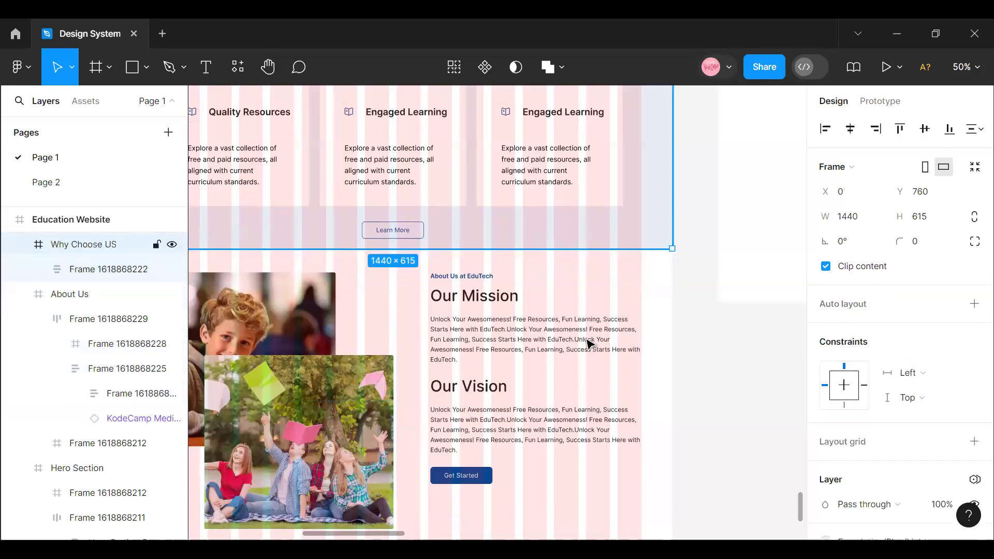
scroll(539, 410, down, 3)
click(495, 415)
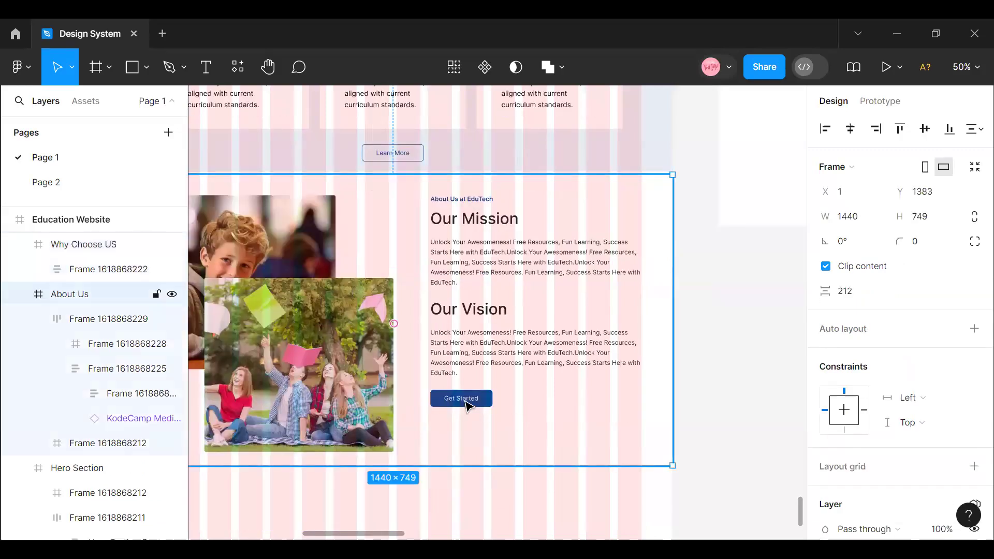
click(467, 403)
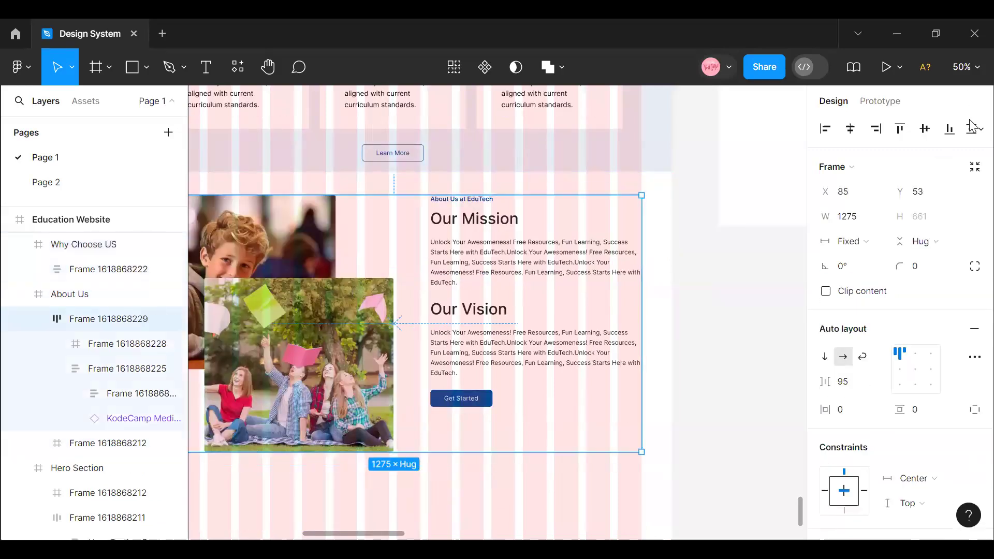
click(921, 130)
click(645, 174)
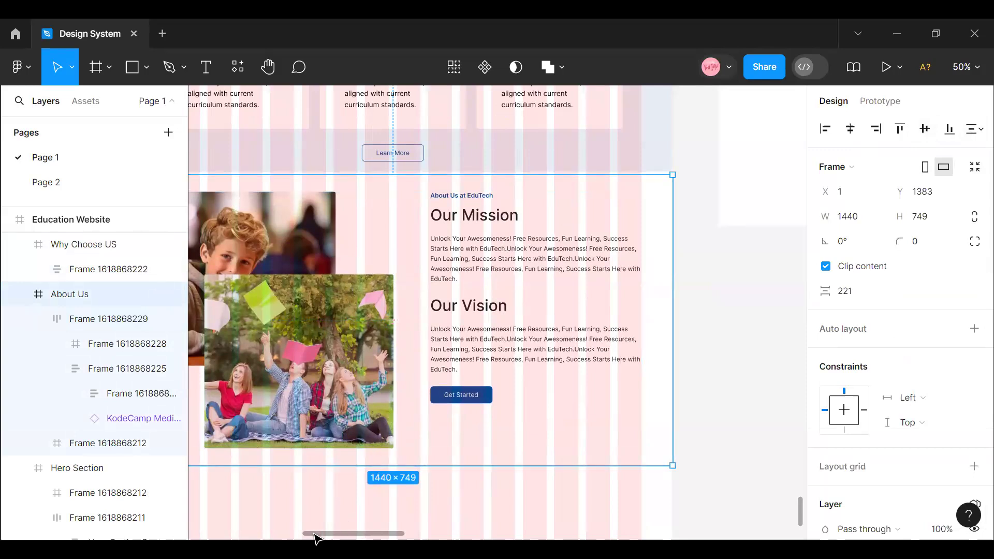
- Try extending the content row's photo-side edge to a width of 1285 at X 75, and undo the resize
scroll(315, 538, left, 5)
click(357, 266)
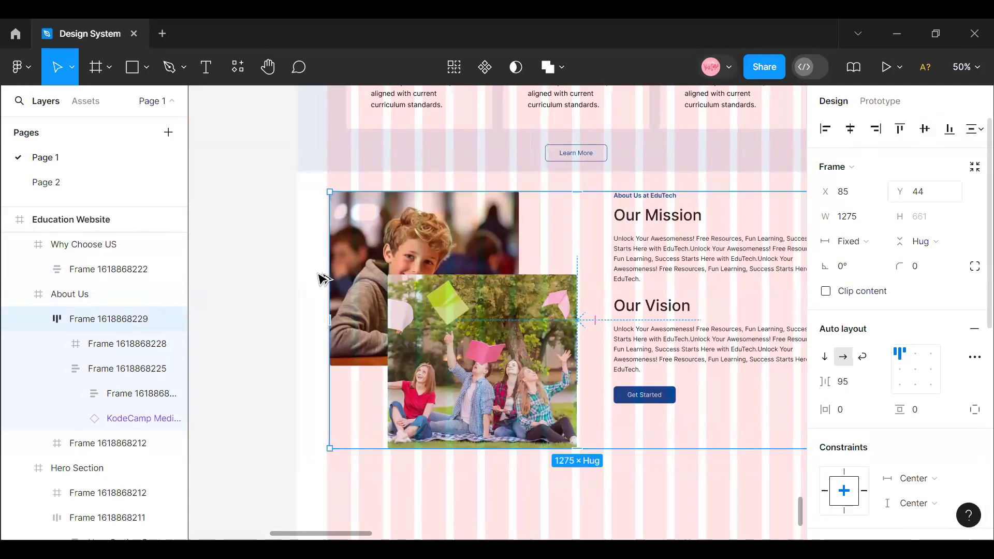
drag(323, 267, 325, 268)
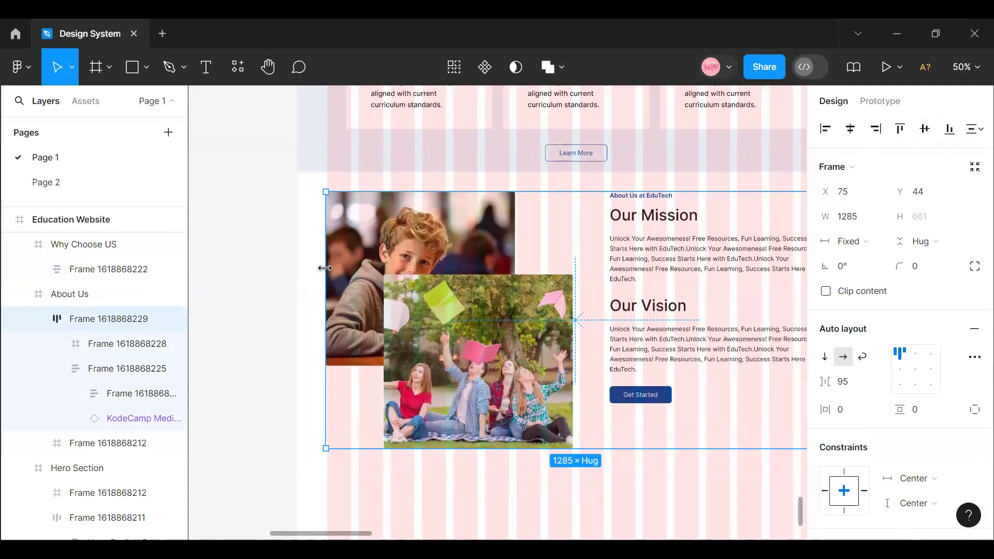
key(ctrl+z)
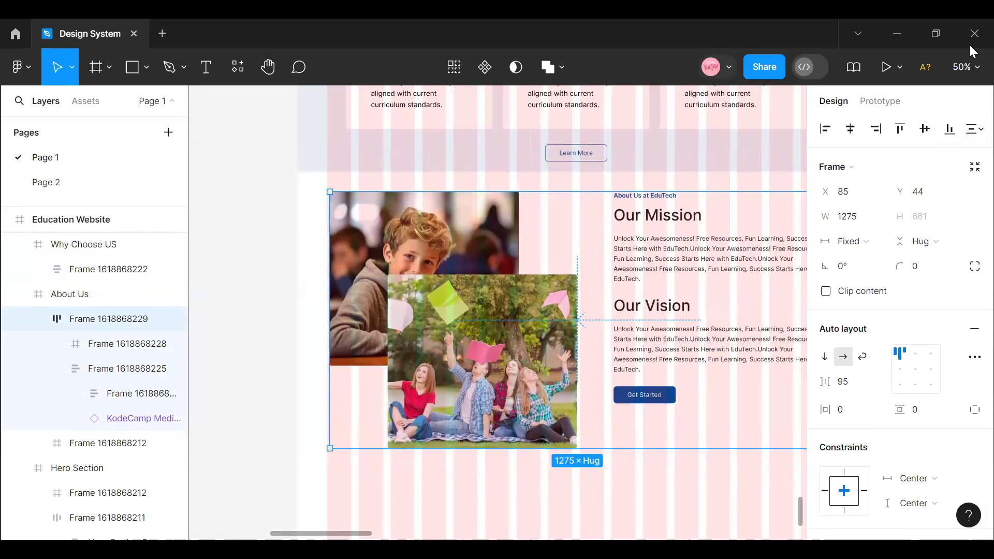
- Extend the content row's photo-side edge to the first grid column, giving it a width of 1280 at X 80
click(964, 67)
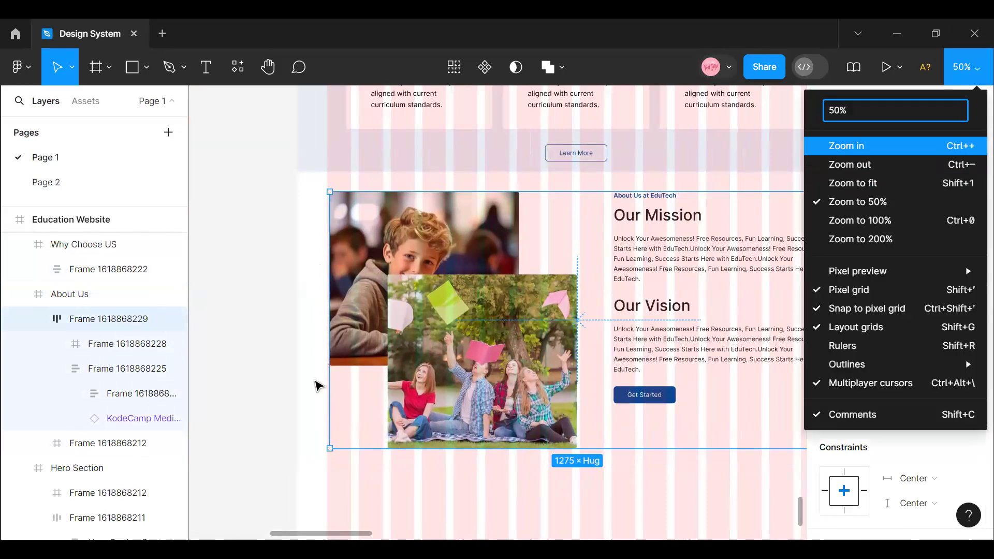
click(853, 145)
scroll(302, 536, left, 5)
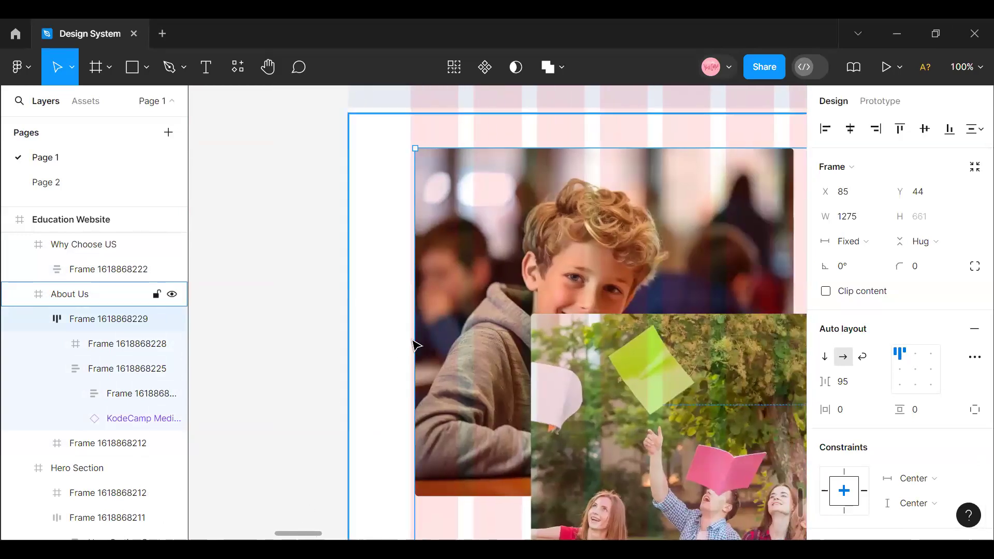
drag(410, 337, 407, 335)
key(ctrl+z)
key(ctrl+z)
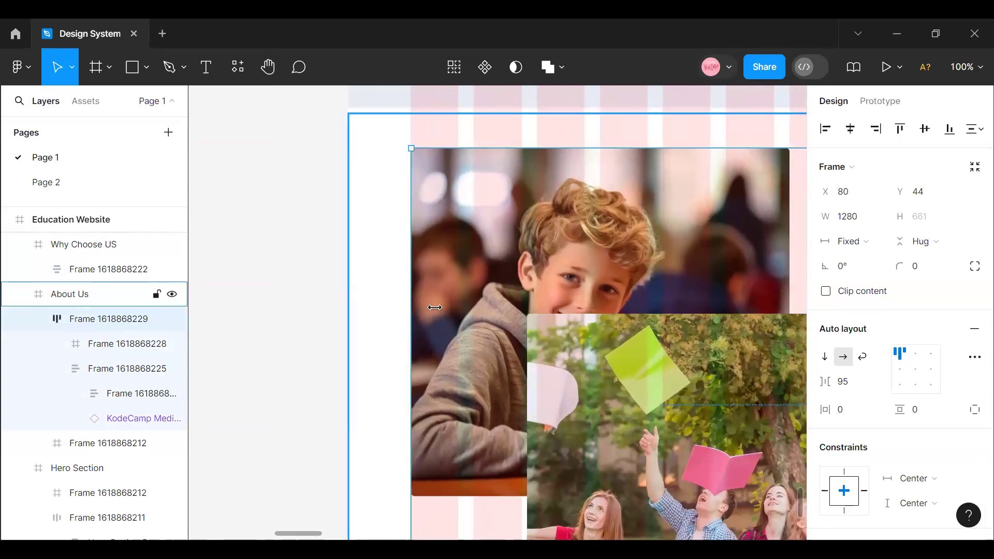
click(966, 66)
click(899, 168)
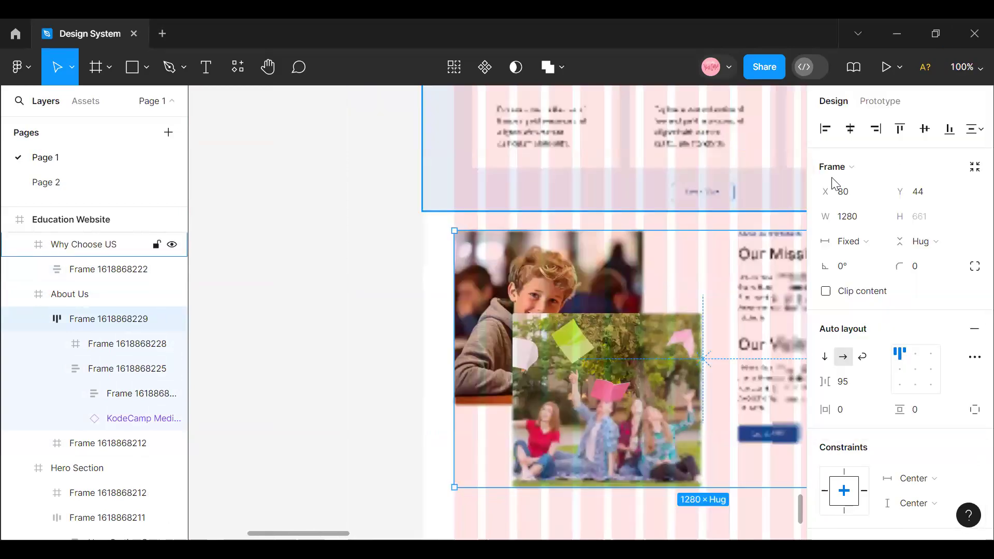
click(966, 67)
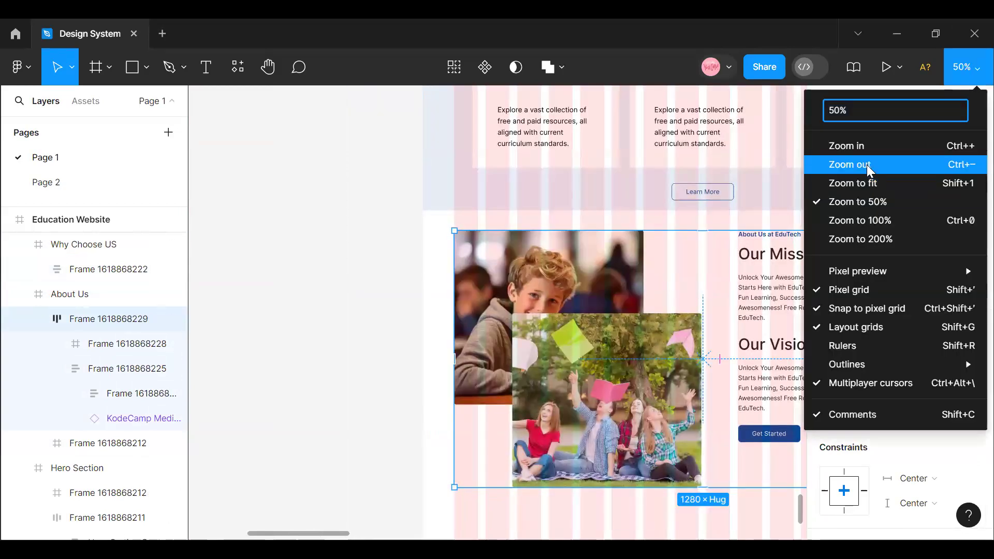
- Hide the layout grids with the Education Website frame selected
click(867, 165)
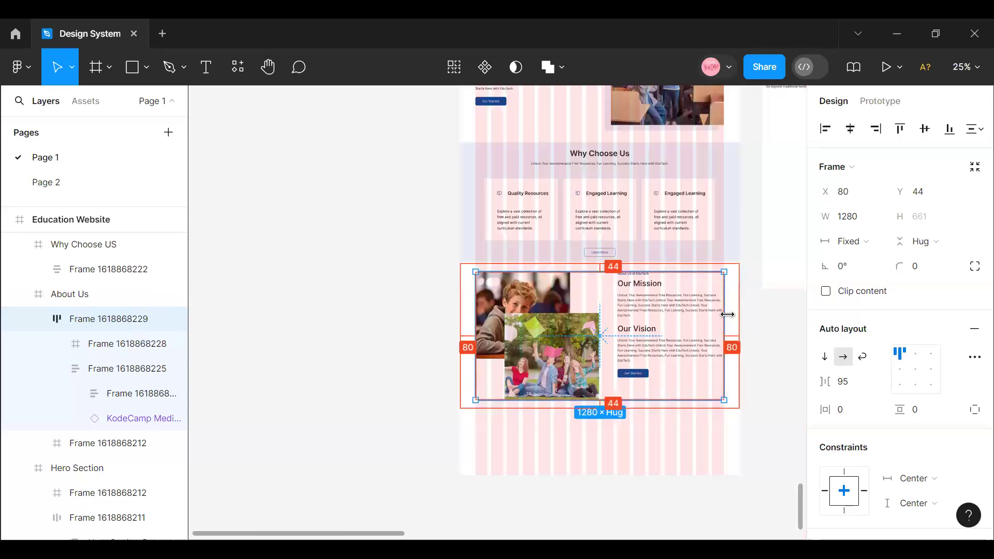
scroll(668, 408, up, 4)
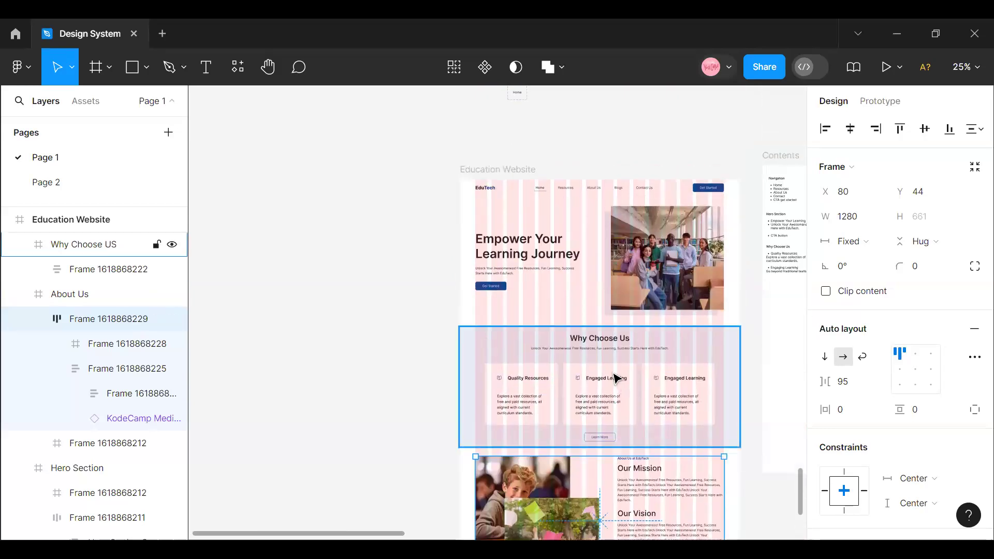
scroll(511, 296, down, 4)
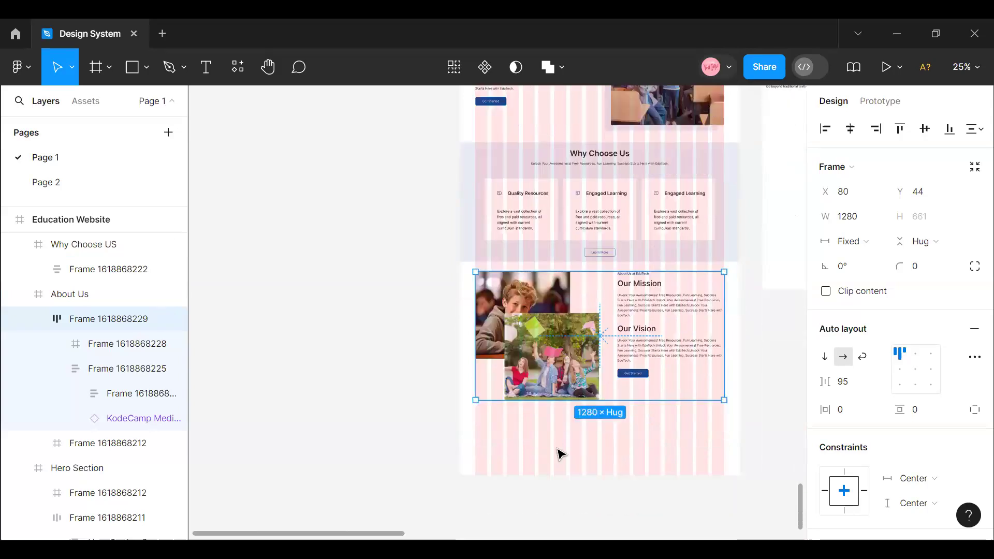
scroll(603, 469, up, 2)
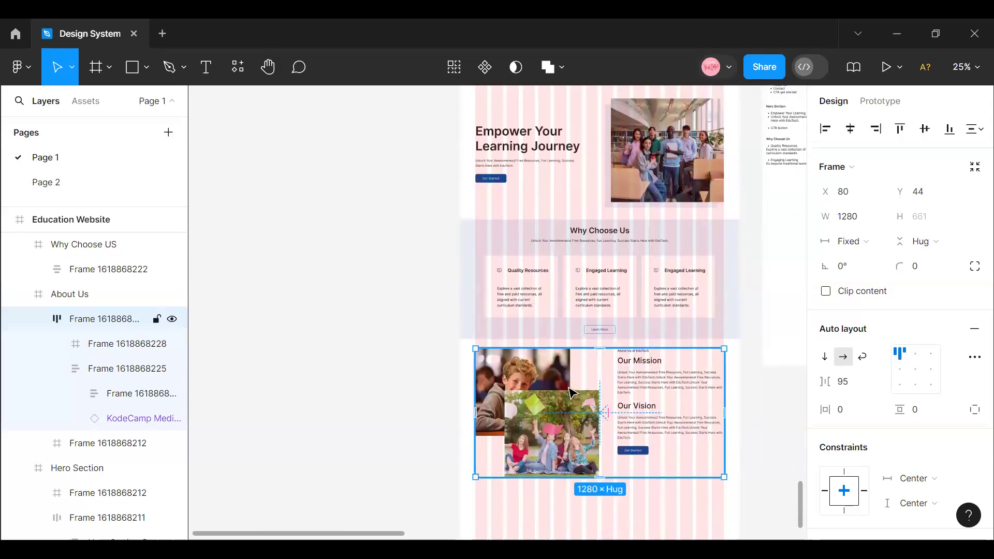
scroll(506, 216, up, 2)
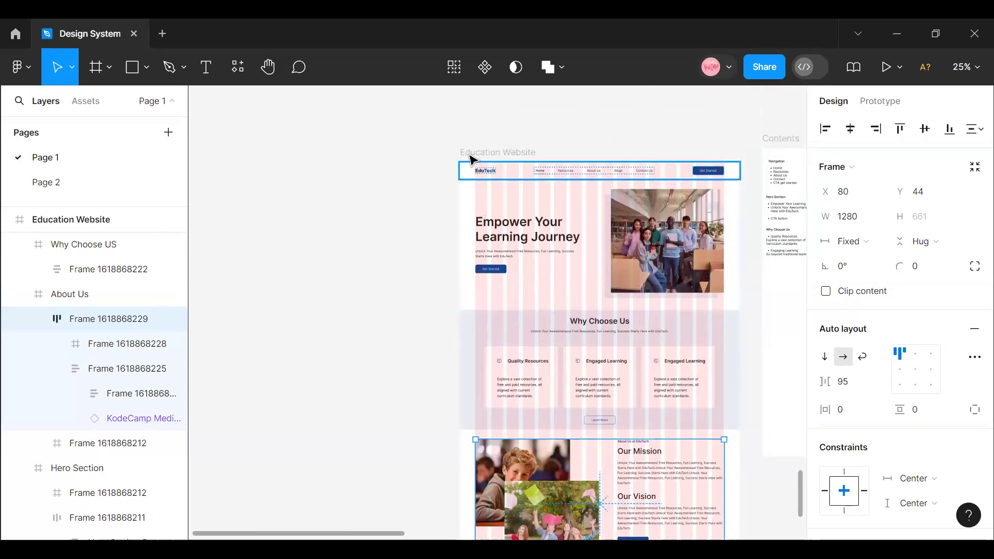
click(472, 156)
key(ctrl+shift+4)
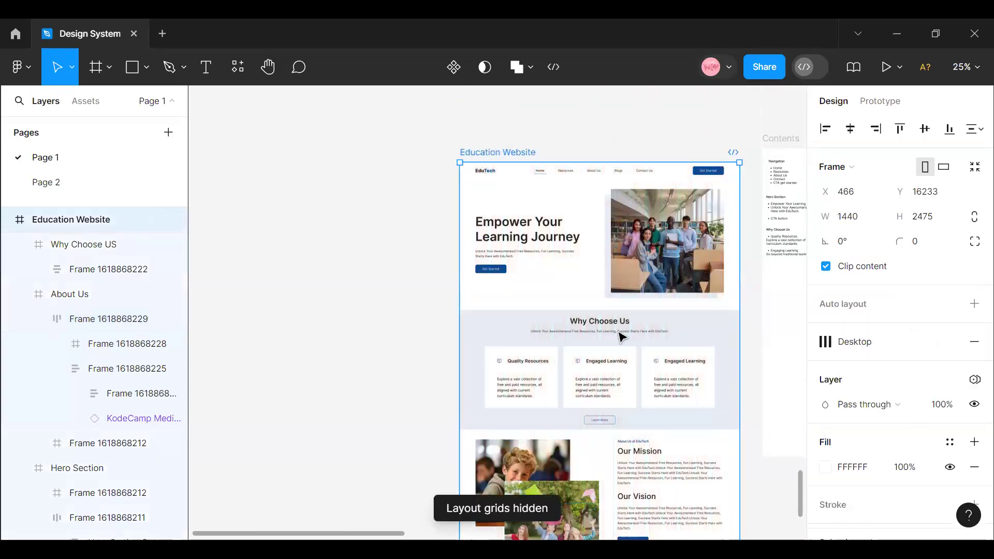
- Select the front photo frame of the friends outdoors in the About Us section and run the Photos by Freepik plugin
scroll(617, 331, down, 8)
scroll(606, 318, up, 5)
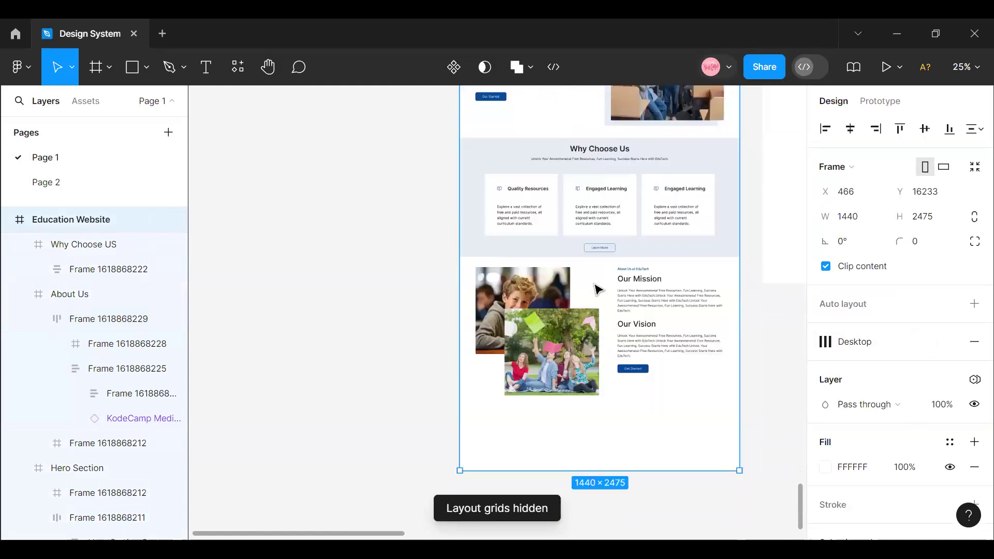
scroll(598, 288, up, 2)
double_click(553, 430)
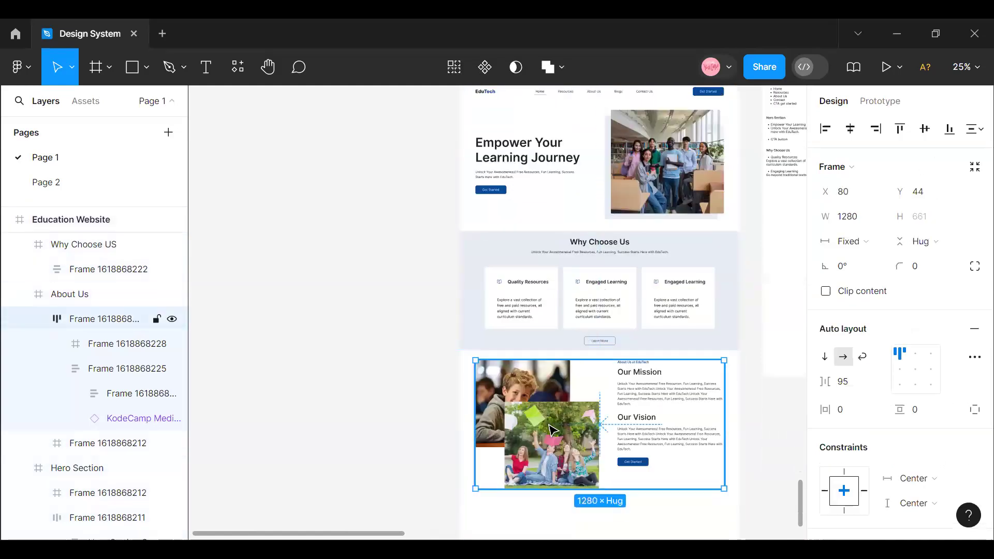
double_click(553, 430)
double_click(553, 430)
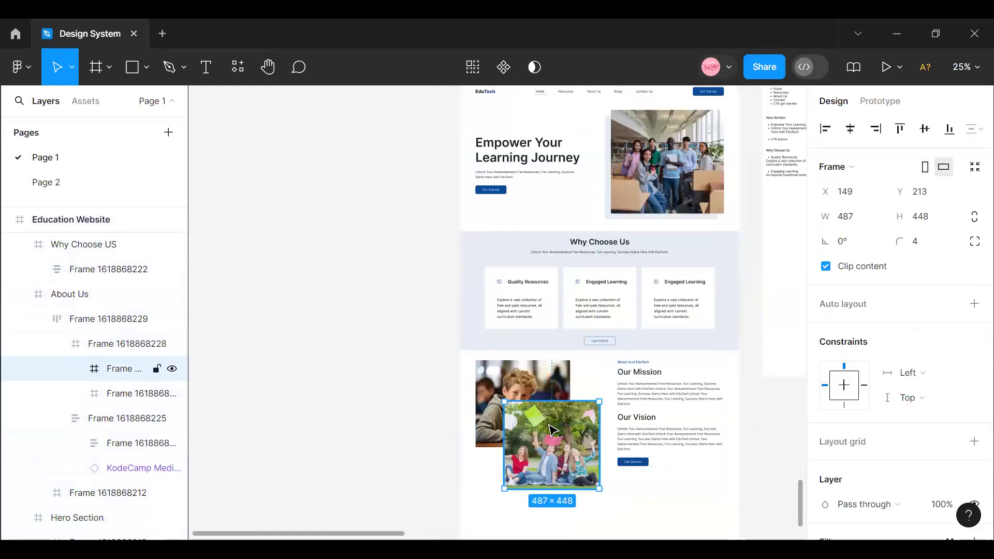
right_click(544, 430)
mouse_move(590, 409)
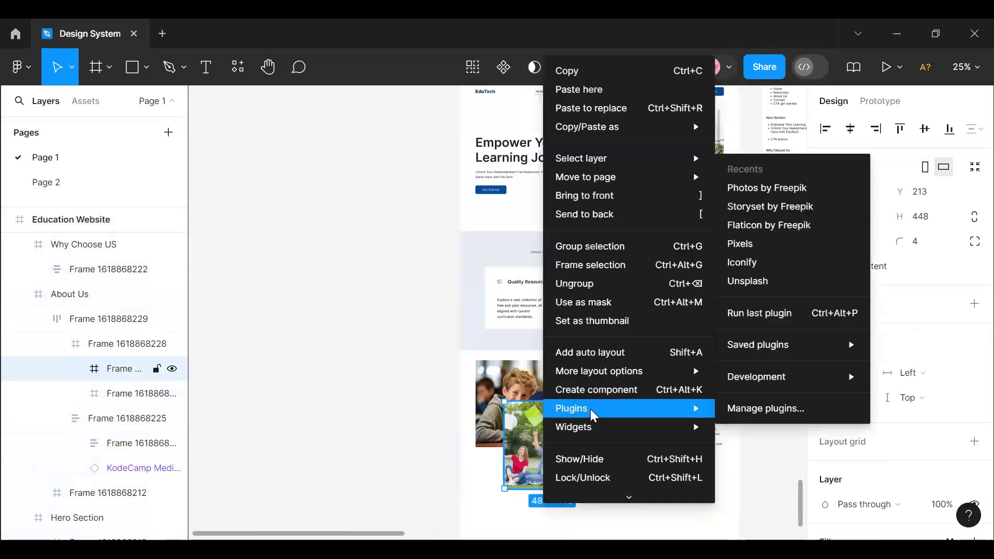
click(811, 187)
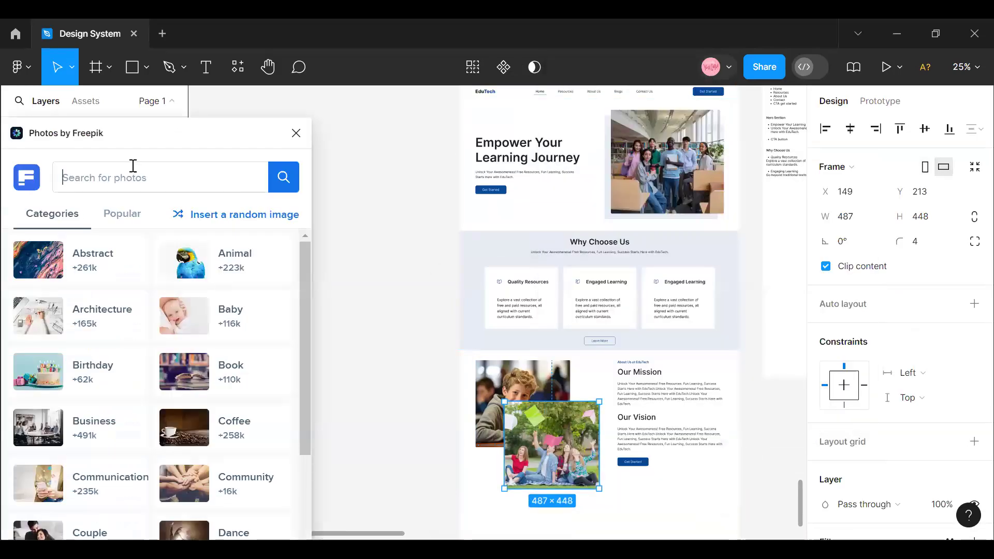
- Search Freepik for School and replace the front photo with the picture of women and a girl working around a table
click(134, 170)
text(s)
key(Return)
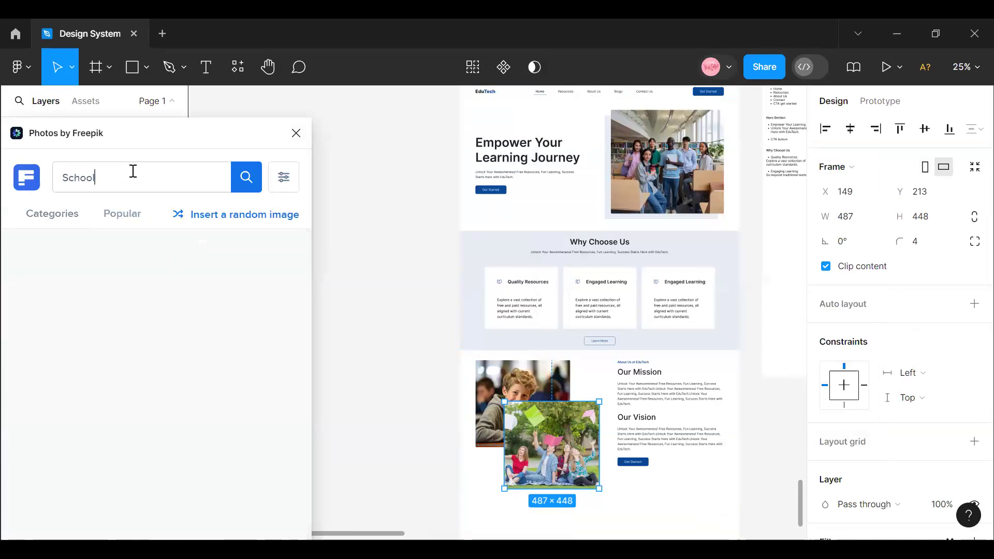
scroll(126, 393, down, 2)
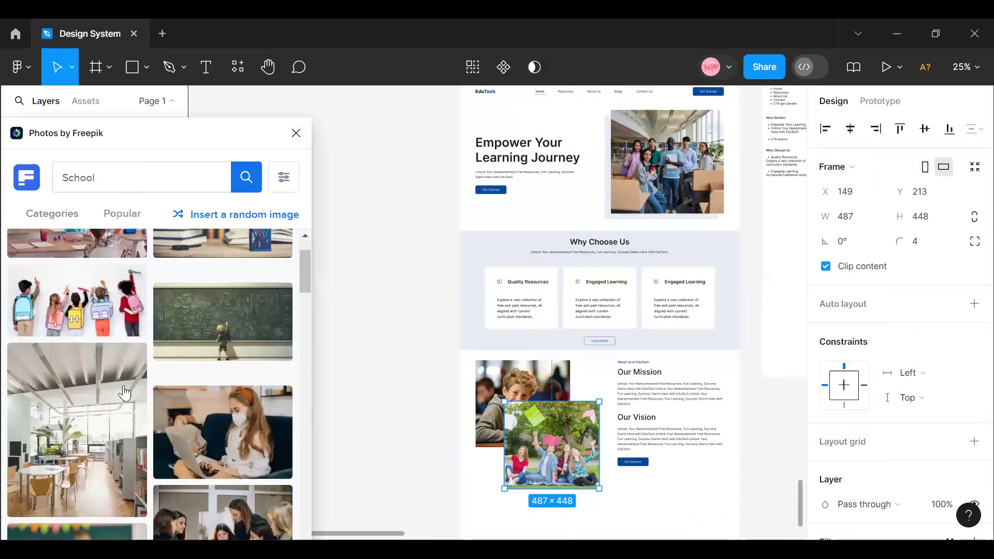
scroll(125, 394, down, 5)
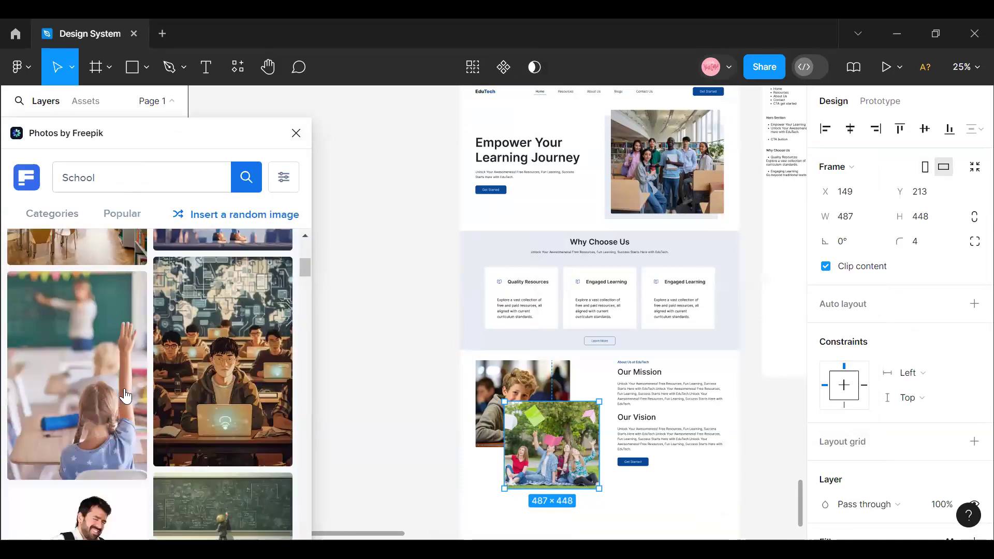
scroll(126, 397, down, 3)
scroll(126, 397, down, 2)
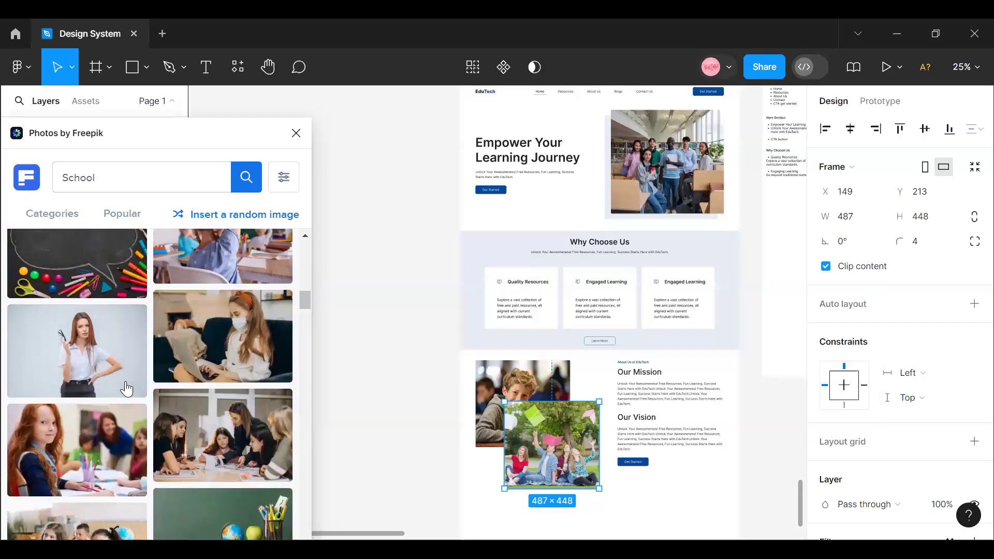
scroll(163, 397, down, 2)
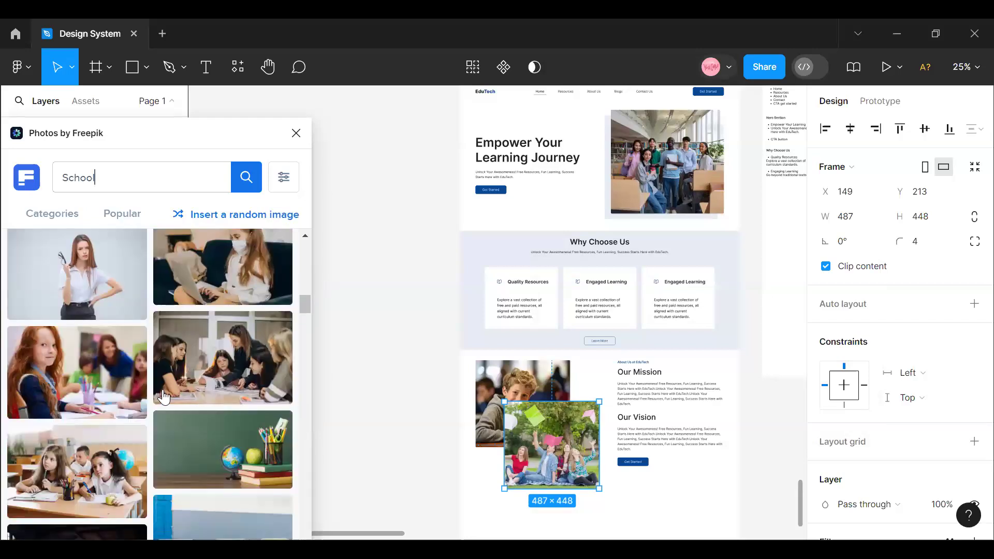
click(214, 372)
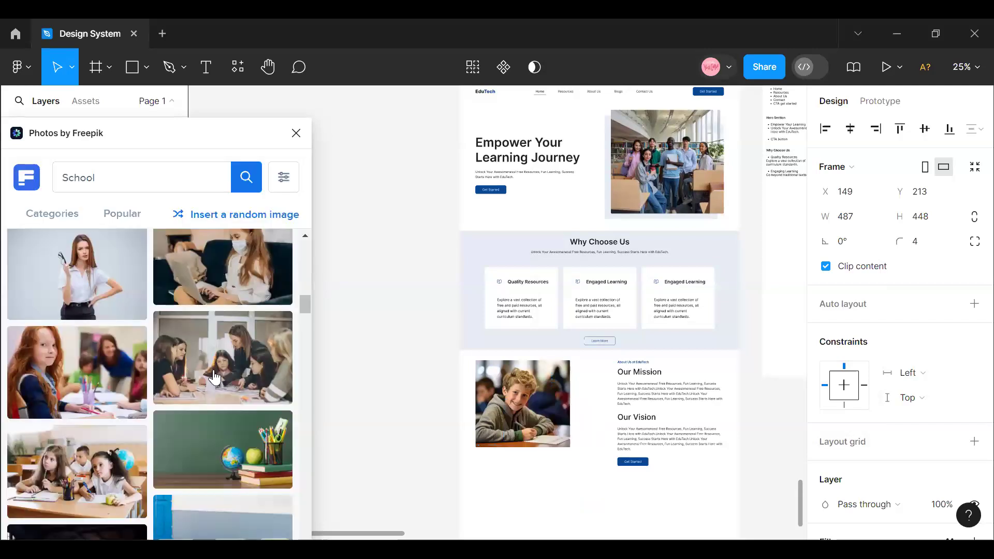
- Set the About Us content row's auto layout alignment to left center, trying it against top left
click(604, 357)
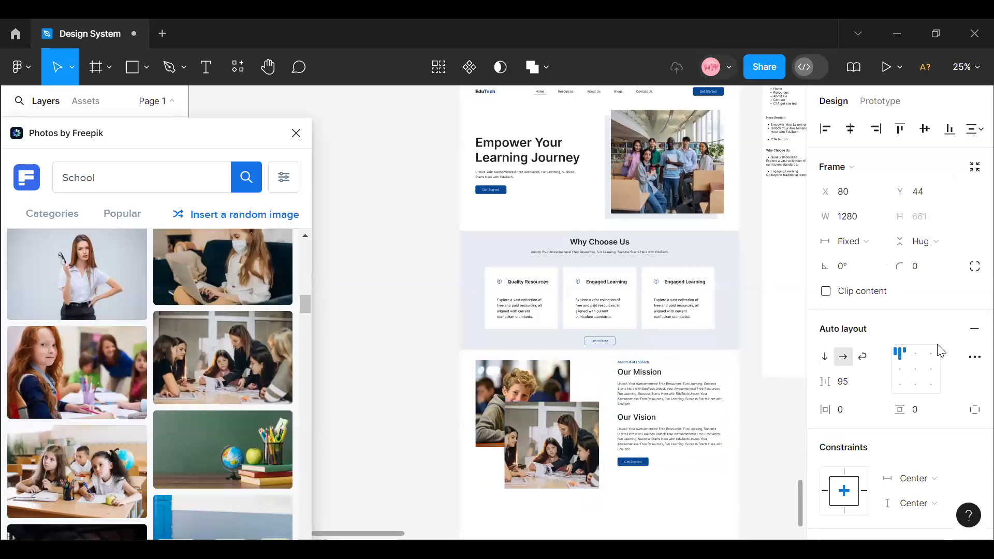
click(901, 369)
click(899, 354)
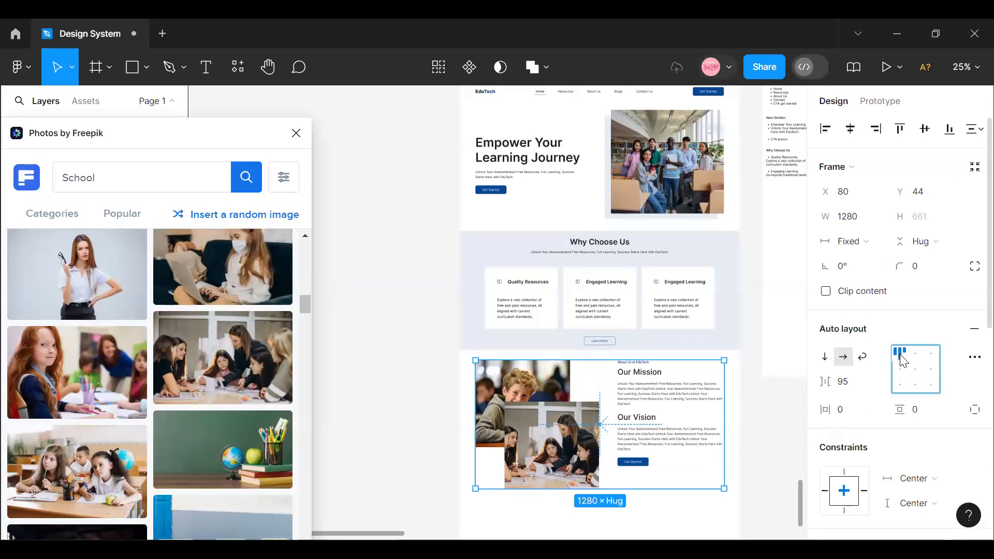
click(902, 369)
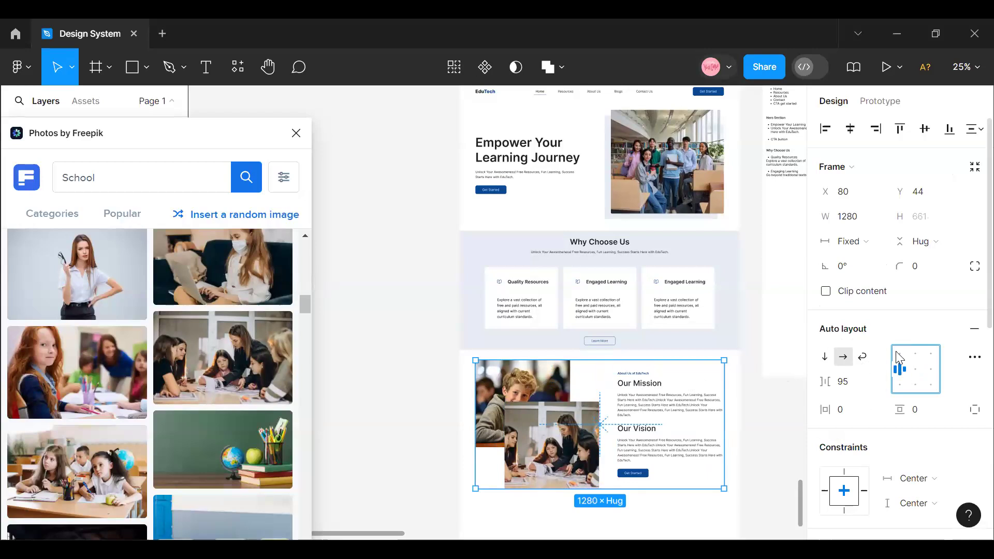
click(896, 350)
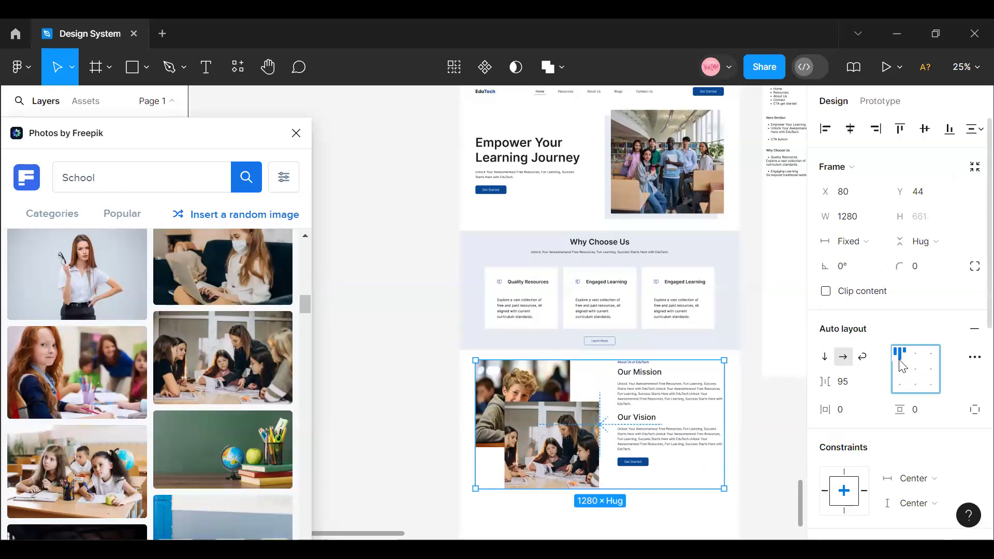
click(899, 368)
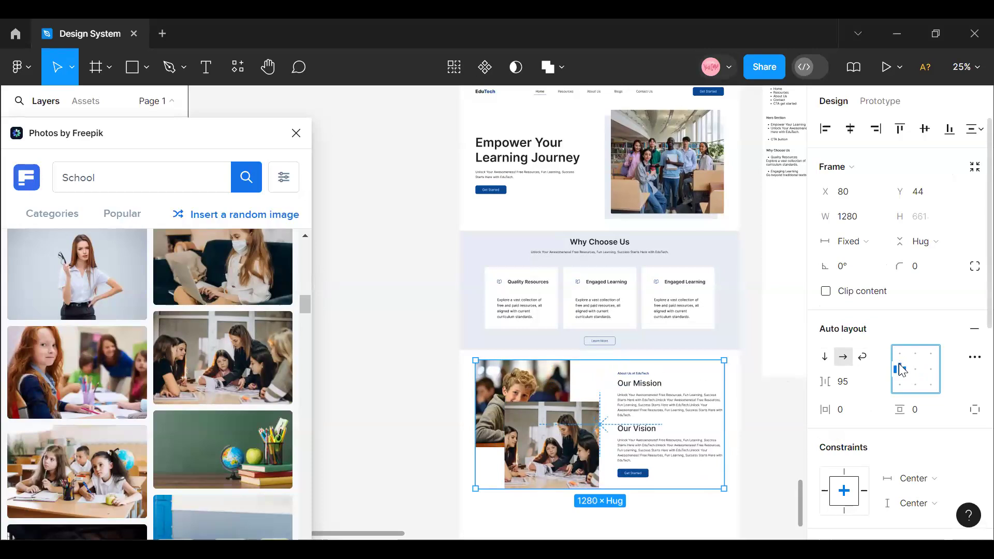
click(406, 417)
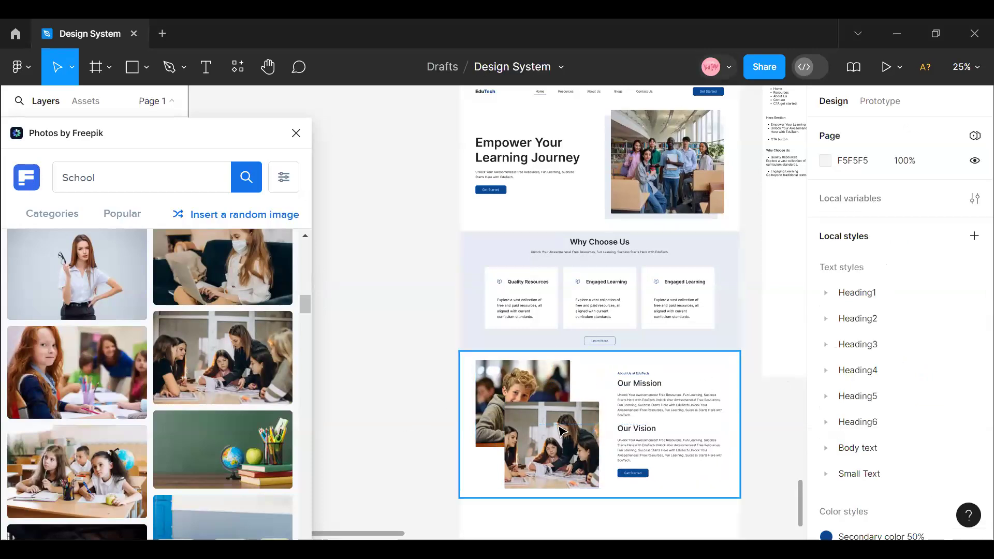
- Close the Photos by Freepik plugin
scroll(563, 430, down, 1)
scroll(563, 430, up, 6)
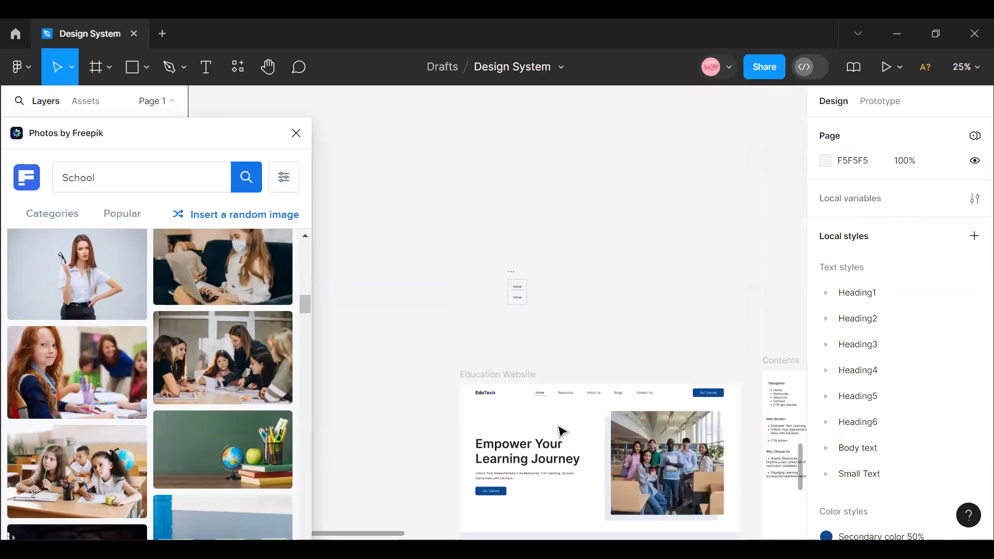
click(295, 133)
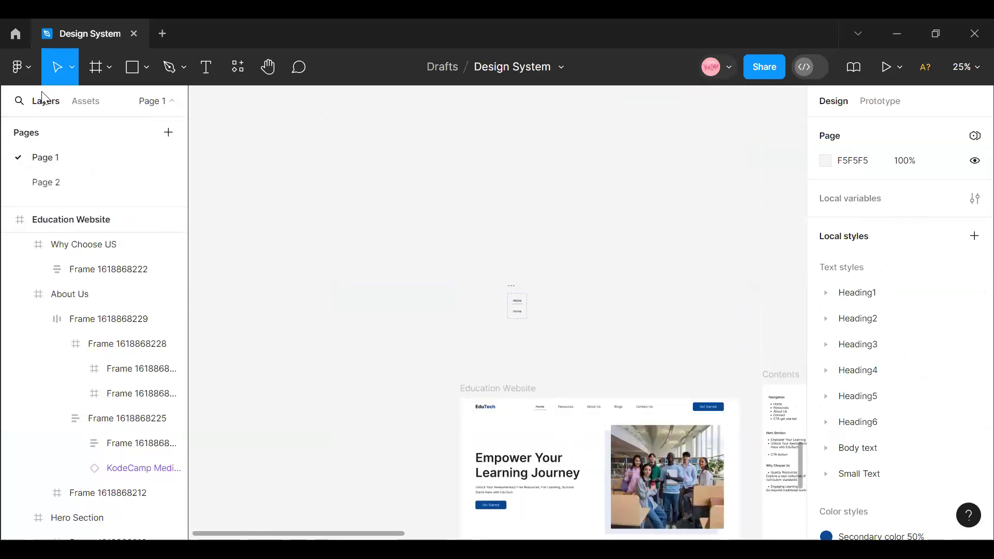
- Draw a full-width frame of about 1441 × 316 below the About Us section, down to the page's lower edge
click(108, 67)
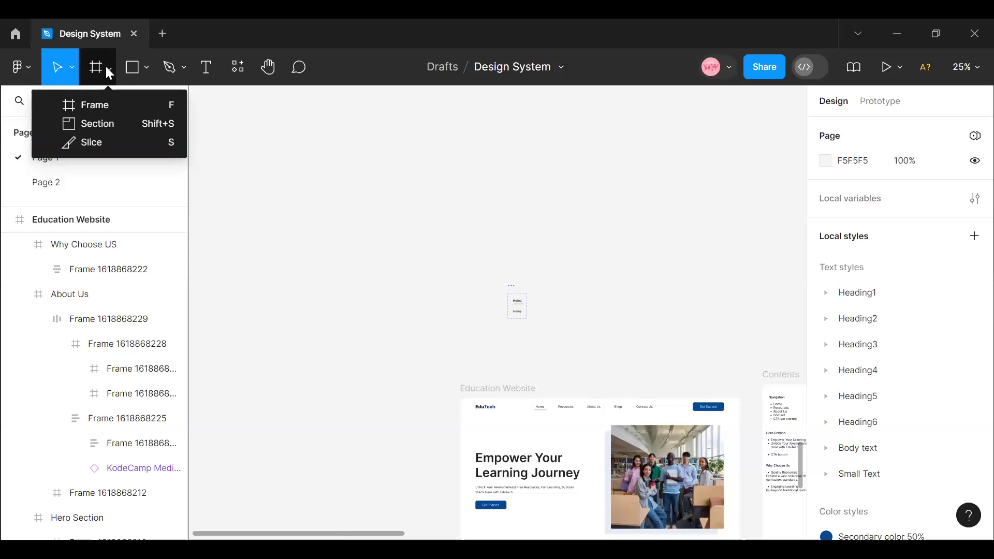
click(106, 66)
scroll(456, 417, down, 10)
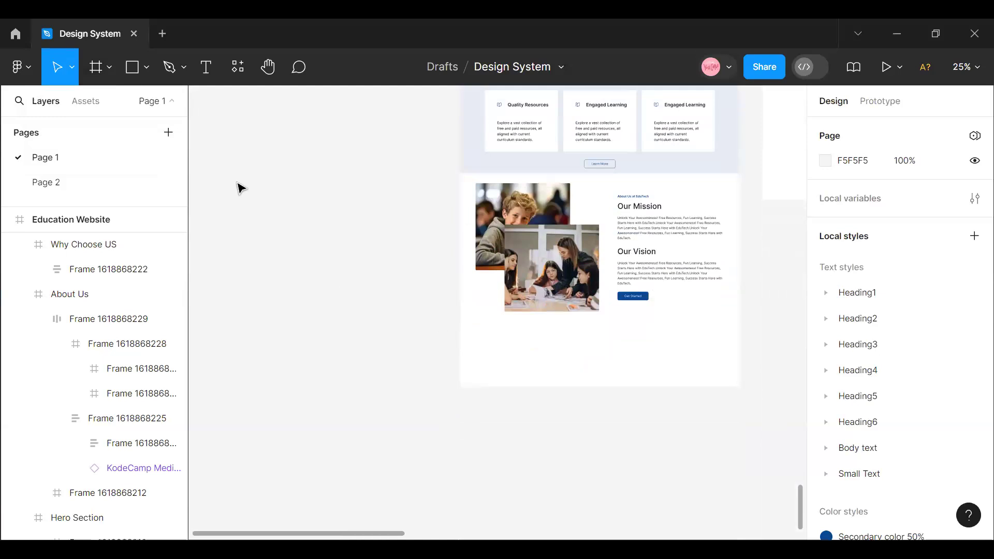
click(106, 66)
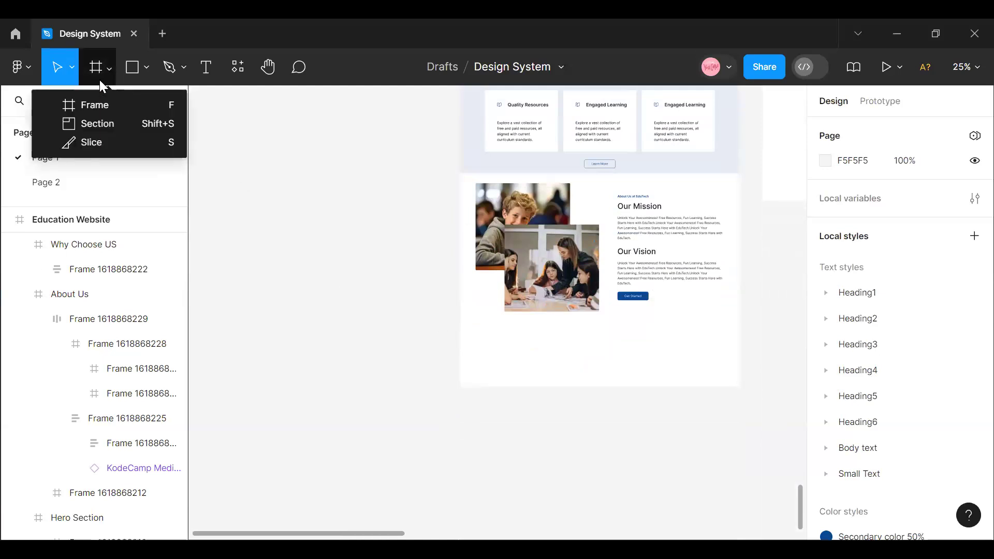
click(92, 104)
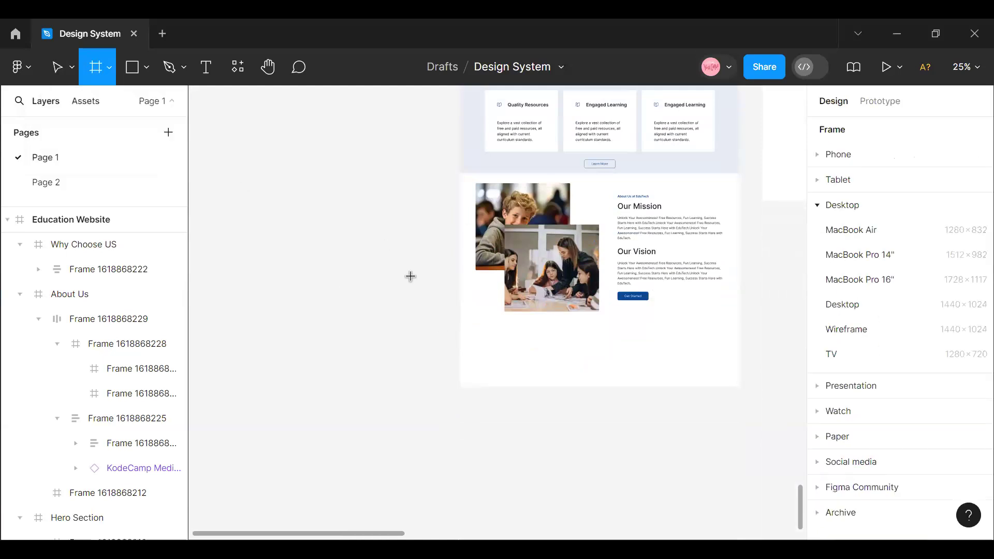
drag(459, 326, 739, 387)
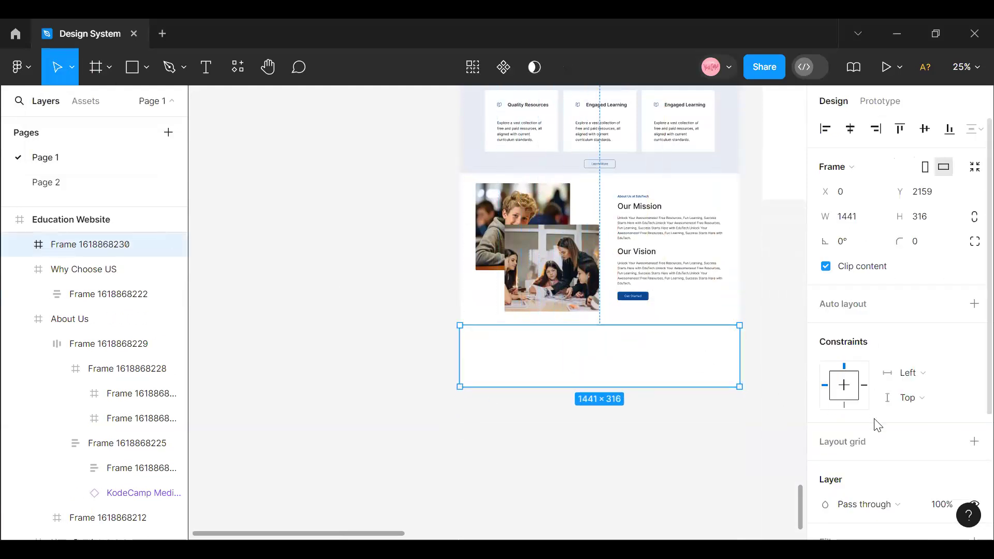
- Fill the new frame below About Us with the Foundation/Blue/Normal color style
scroll(880, 414, down, 3)
click(950, 369)
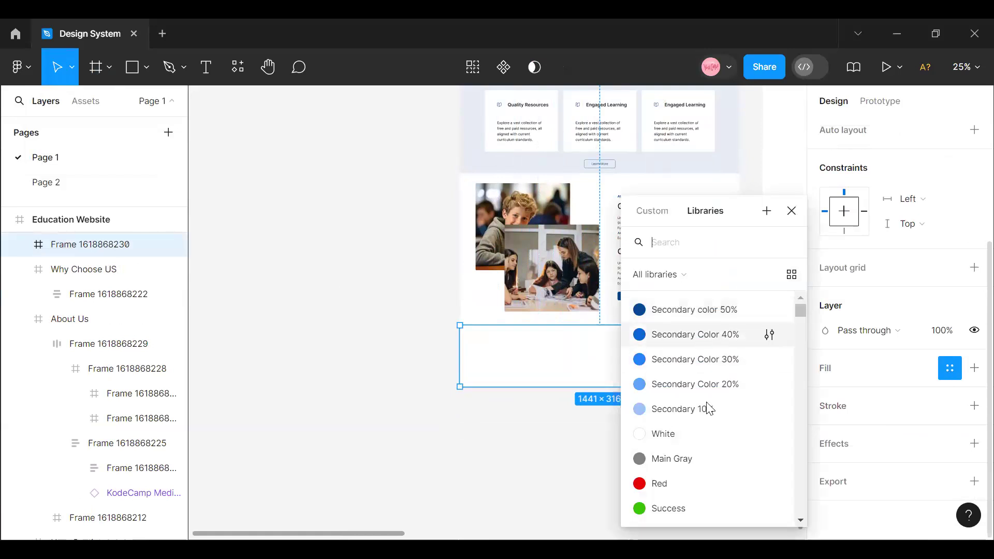
scroll(706, 443, down, 5)
click(694, 371)
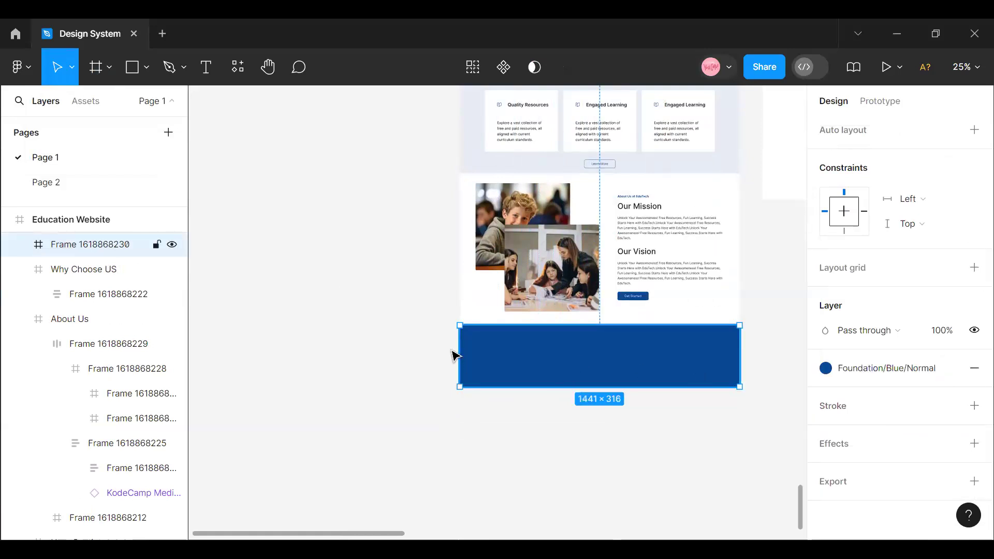
- Rename the new blue frame as Footer
double_click(81, 245)
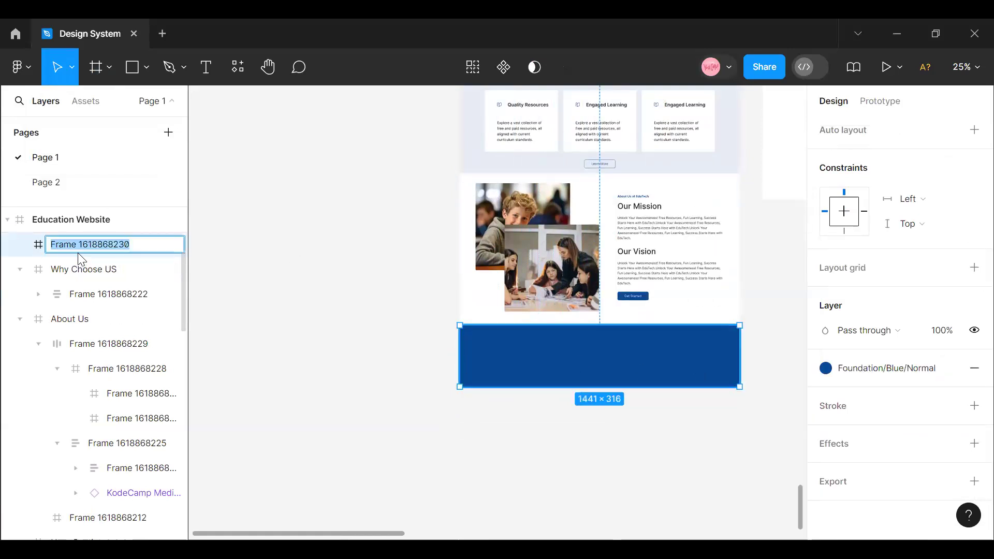
text(Footer)
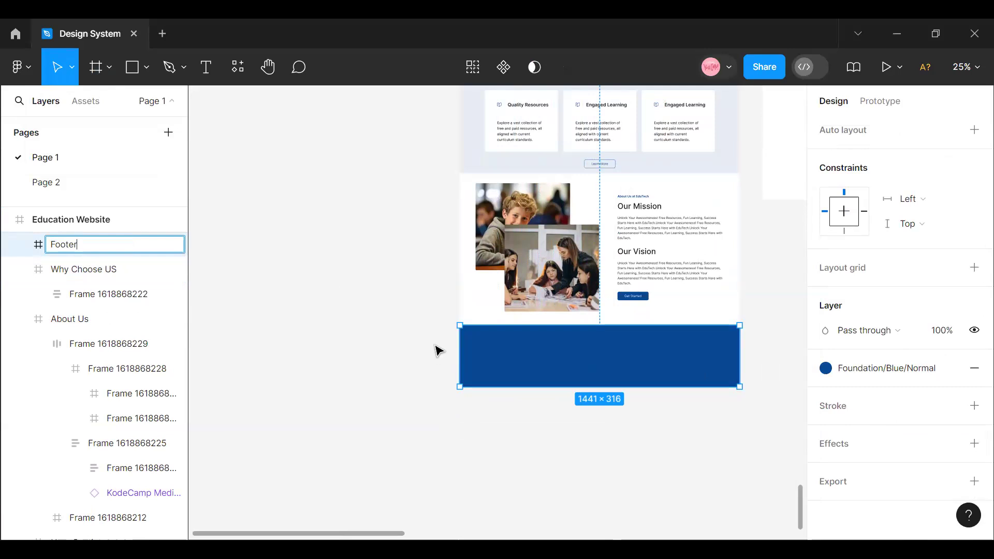
click(89, 318)
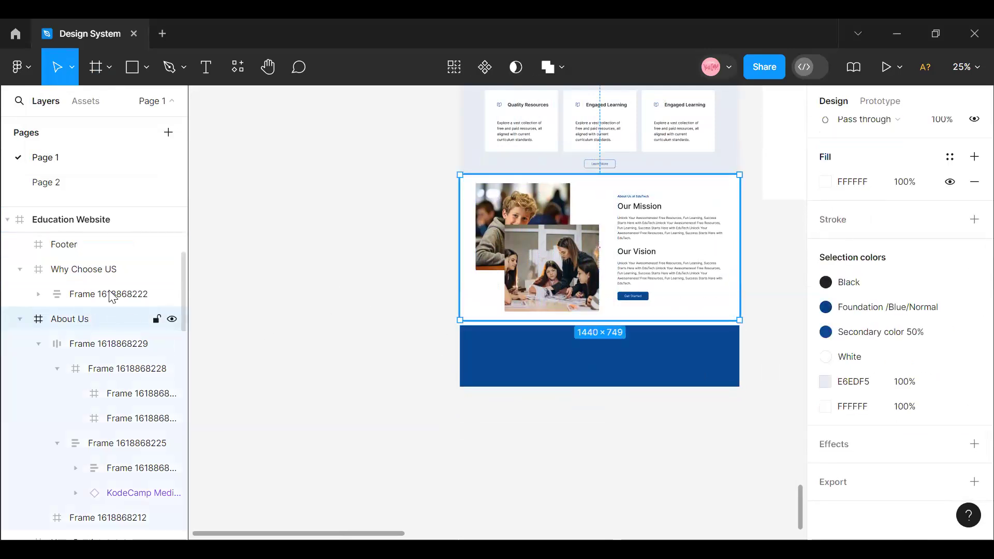
- Rename the content frame inside the Why Choose US section as Why Choose Us
click(65, 270)
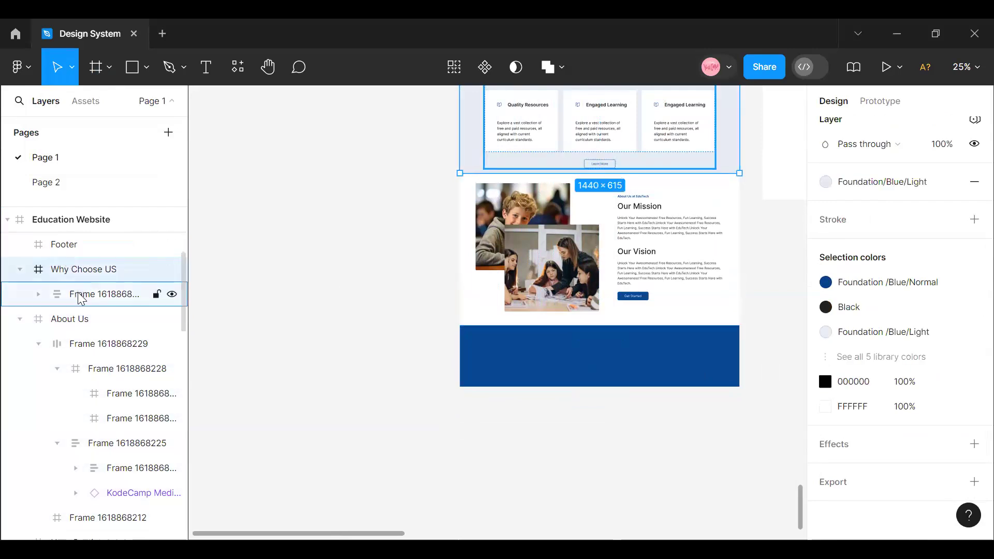
click(81, 294)
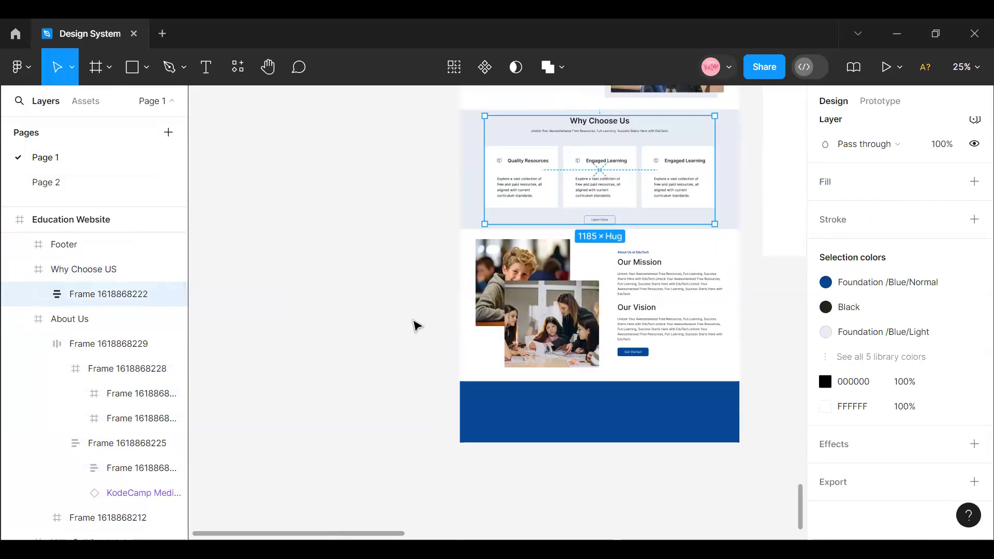
double_click(86, 296)
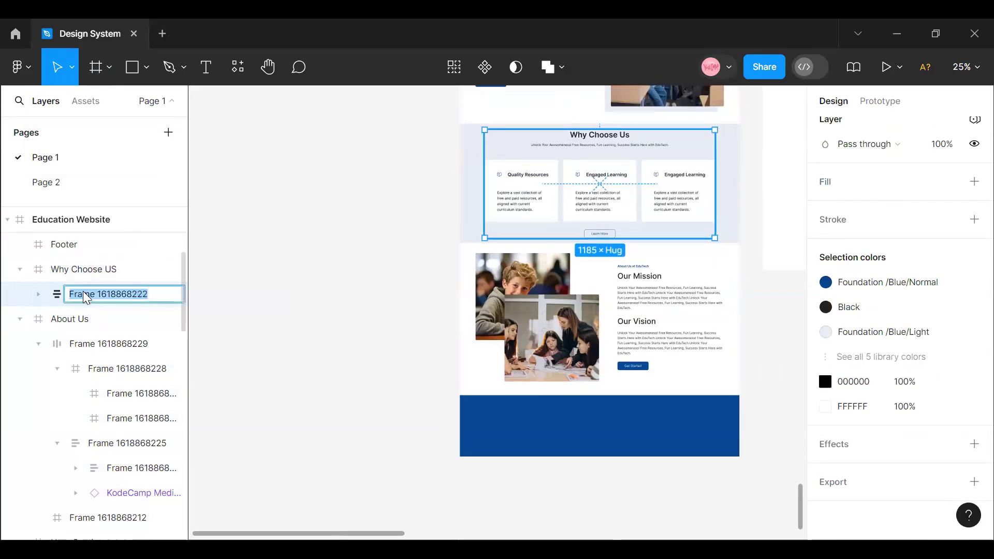
text(Wh)
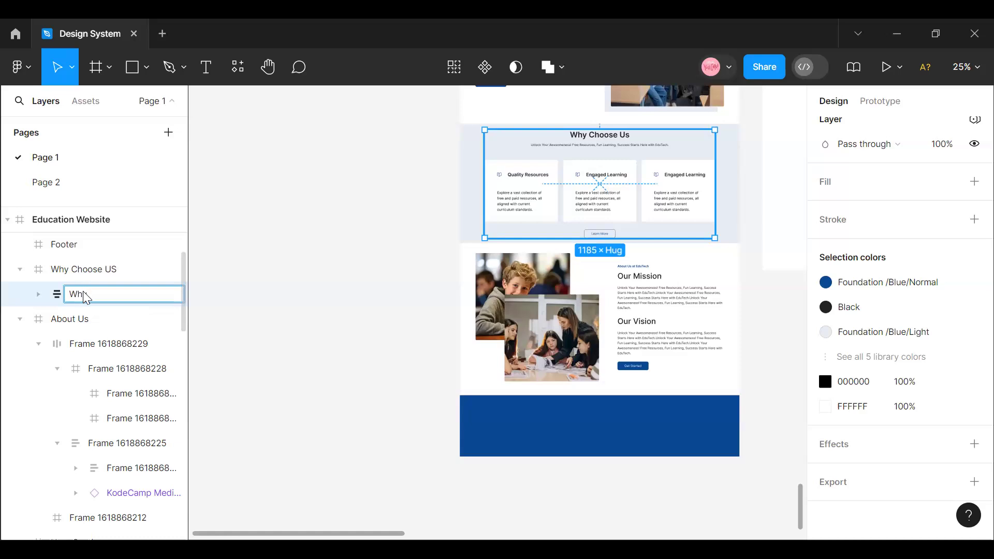
text(y Choose Us)
click(274, 373)
scroll(288, 382, up, 5)
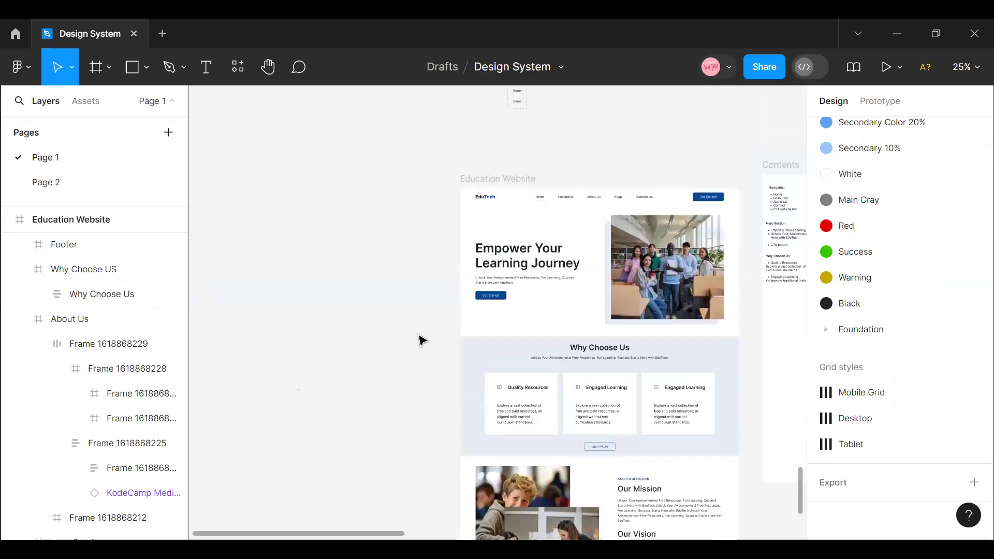
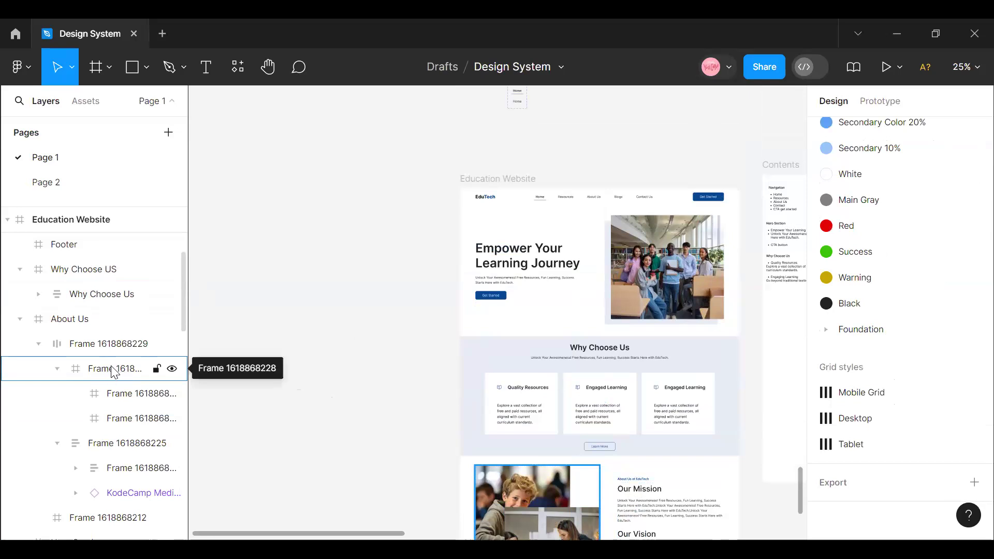
scroll(570, 300, up, 2)
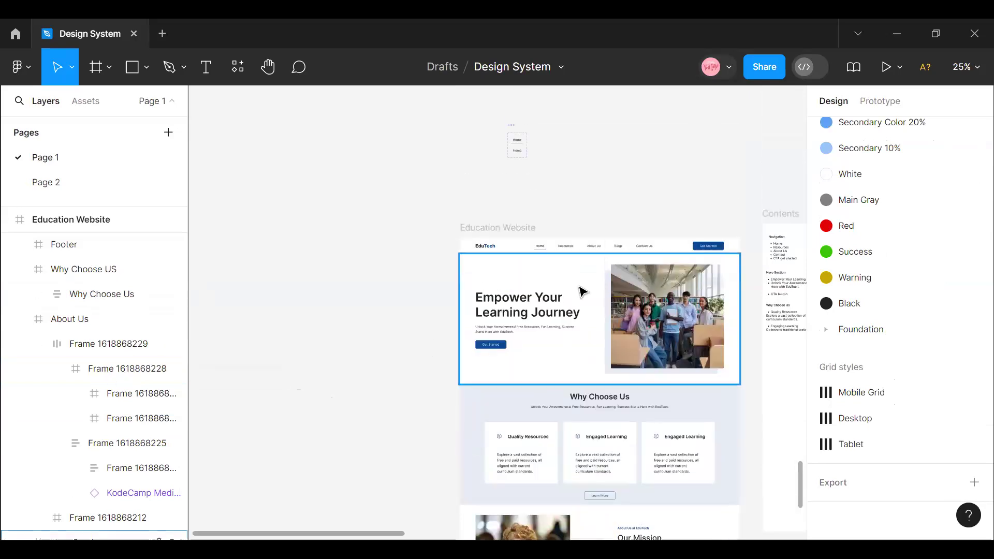
click(488, 232)
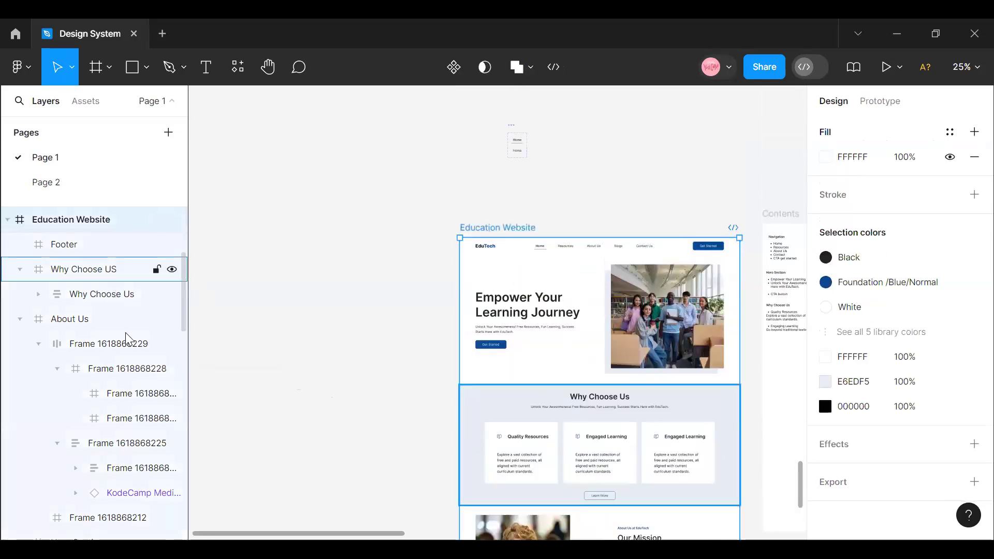
click(118, 374)
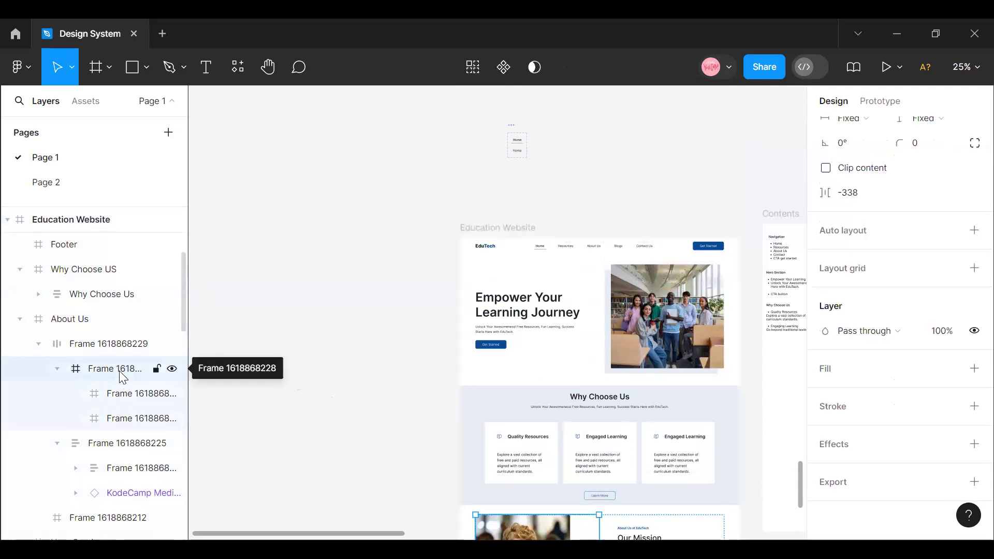
key(i)
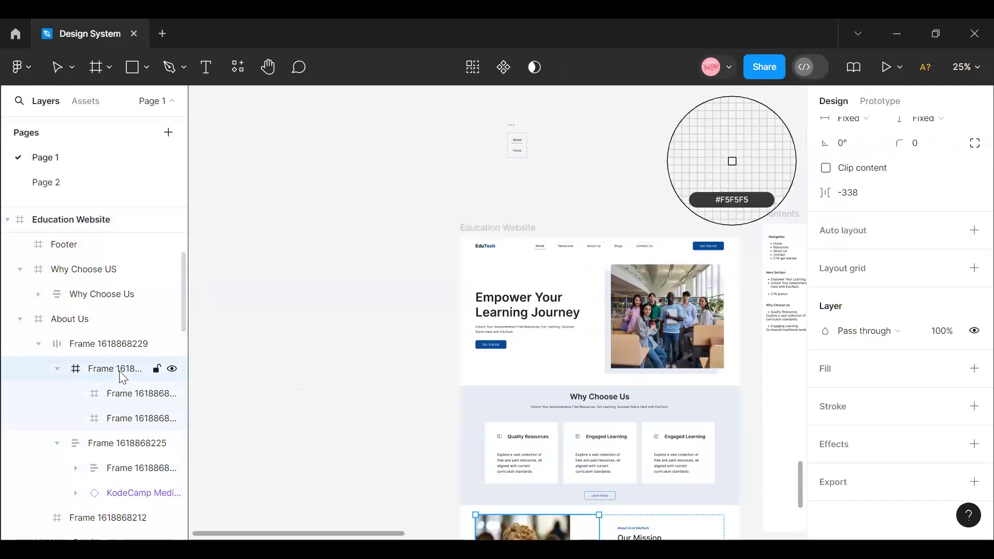
click(264, 248)
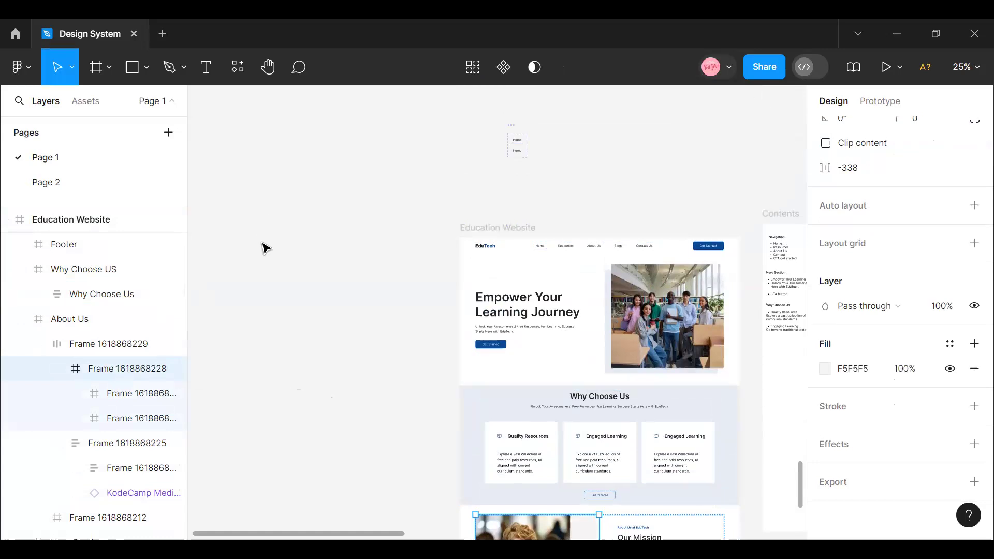
key(ctrl+z)
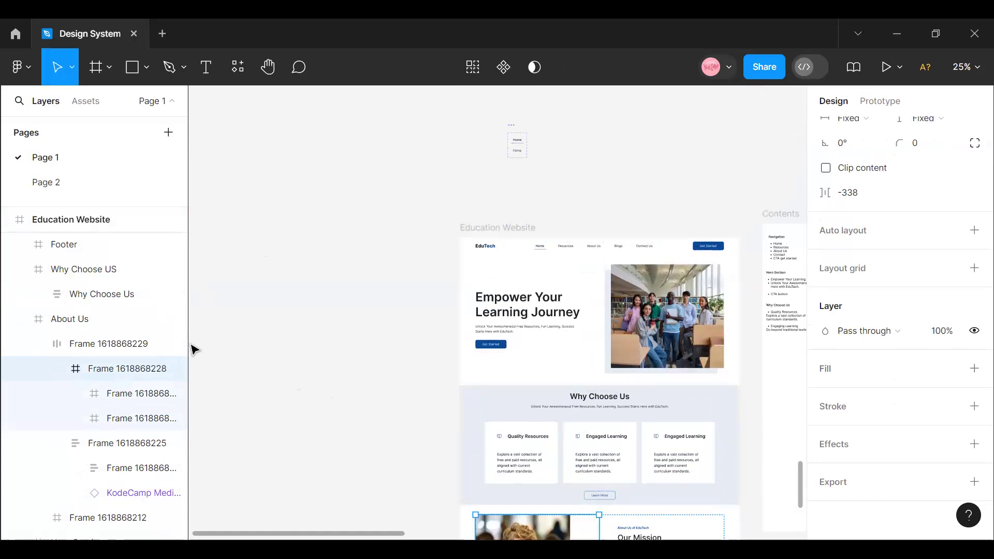
- Rename the frame holding the two overlapping photos in the About Us section as "About us image"
scroll(605, 436, down, 2)
scroll(605, 436, down, 4)
double_click(118, 368)
text(i)
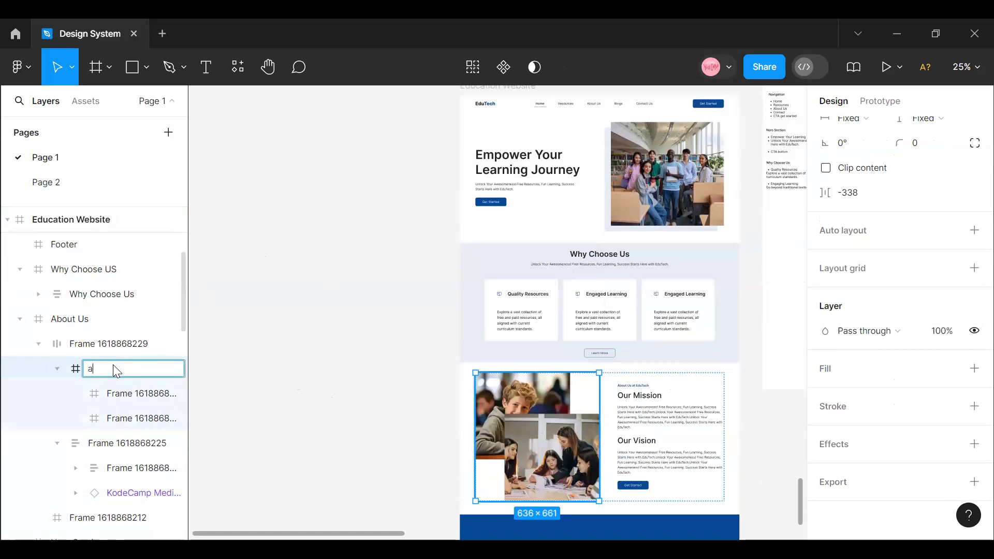
text(but)
key(BackSpace)
key(BackSpace)
text(out)
text( Us imag)
text(e)
click(275, 412)
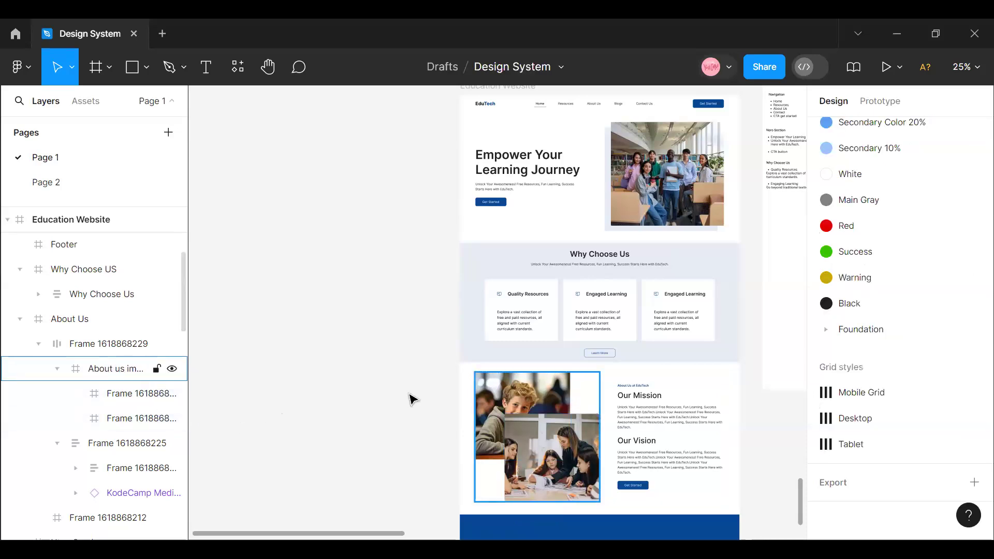
- Move the Education Website frame to the left on the canvas, widening the gap to the Contents frame
scroll(588, 415, up, 5)
scroll(587, 447, up, 3)
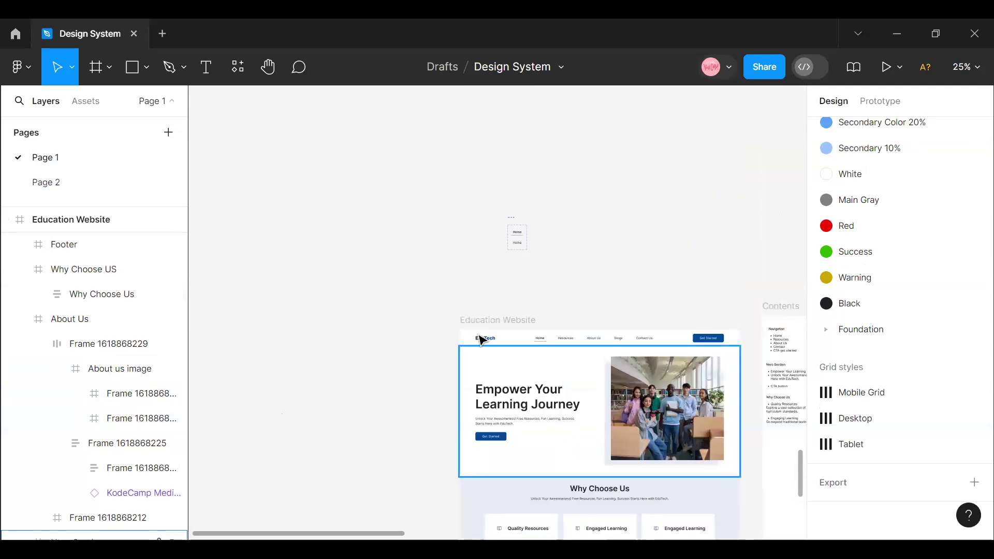
click(479, 320)
drag(517, 370, 403, 360)
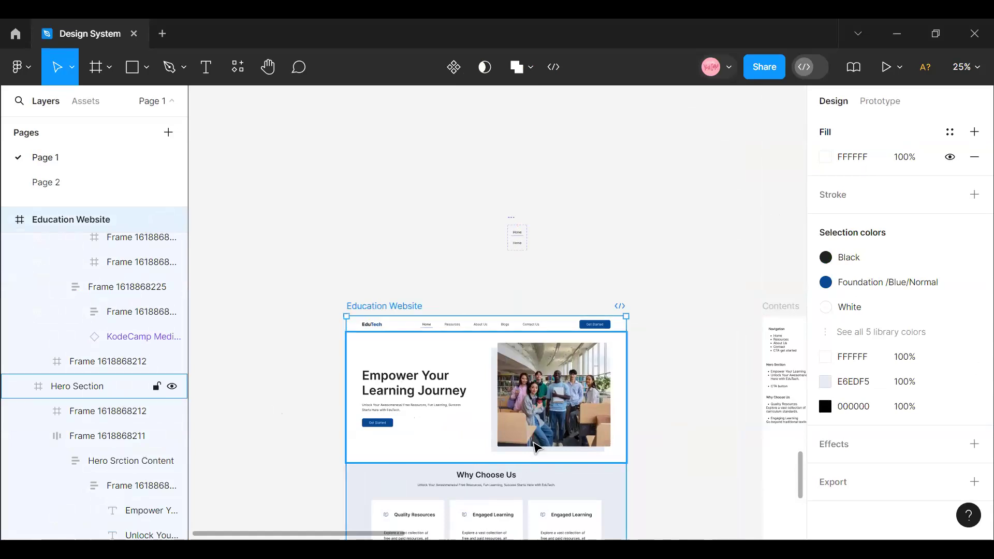
- Move the two-variant Home link component set left so it sits above the Education Website frame
scroll(534, 450, down, 3)
scroll(534, 455, down, 5)
scroll(534, 455, up, 5)
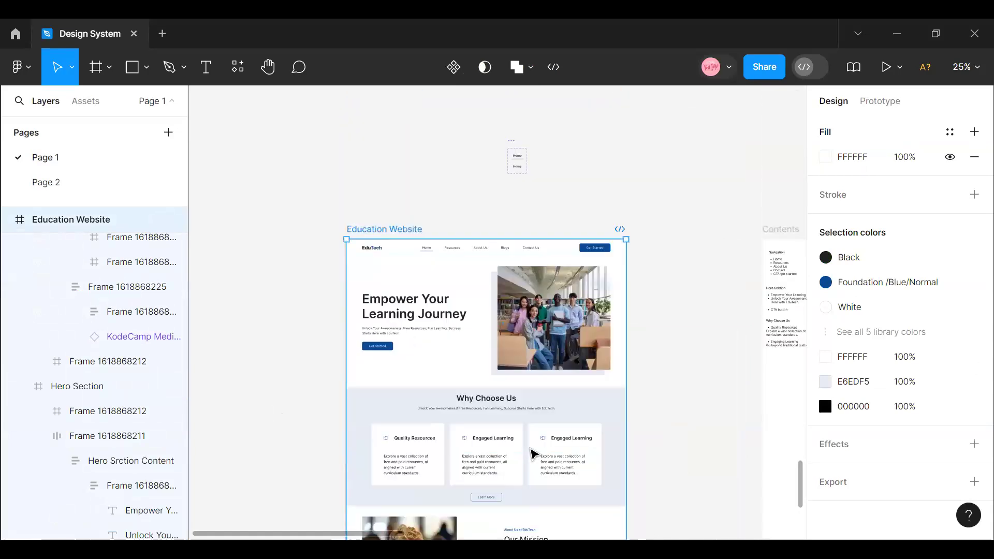
scroll(533, 419, down, 10)
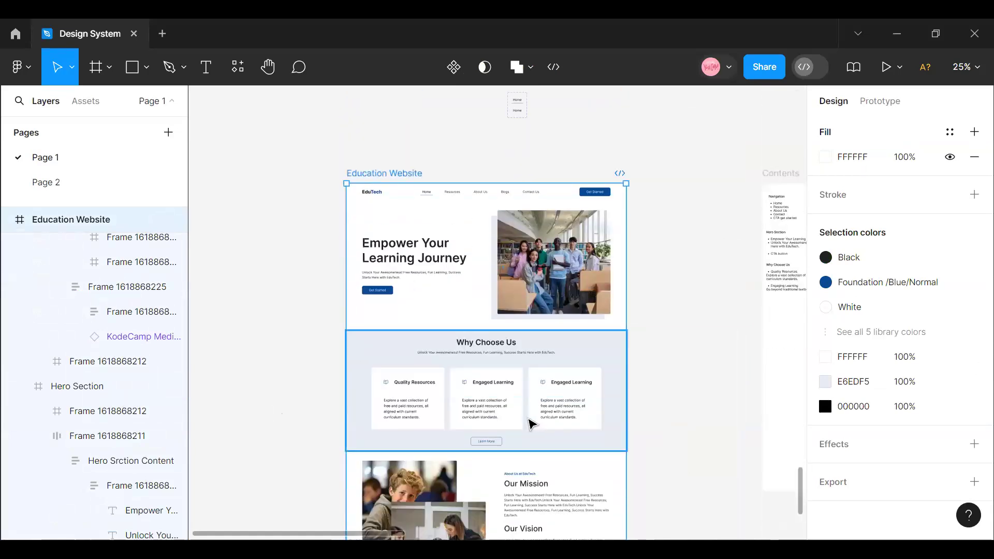
scroll(531, 424, up, 9)
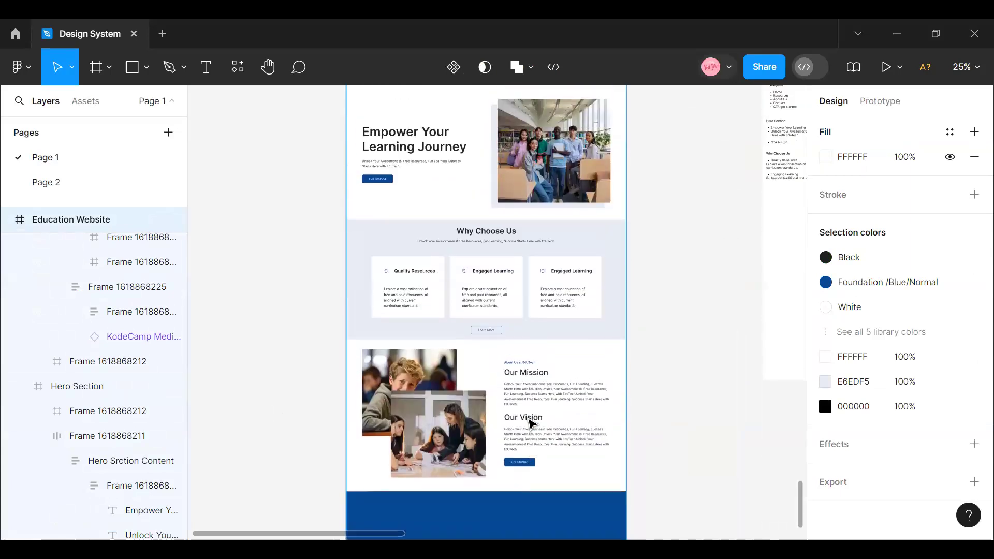
scroll(530, 424, up, 5)
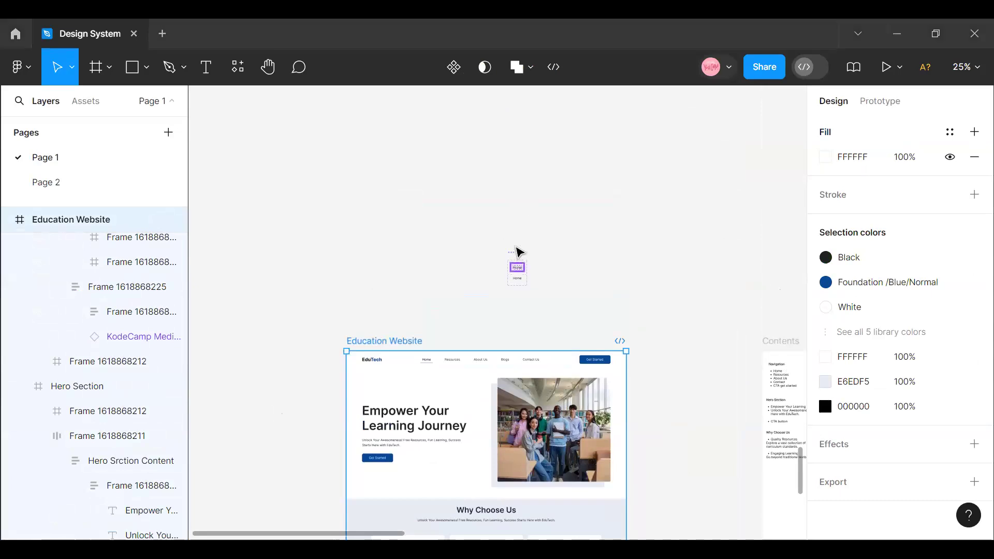
drag(519, 265, 462, 251)
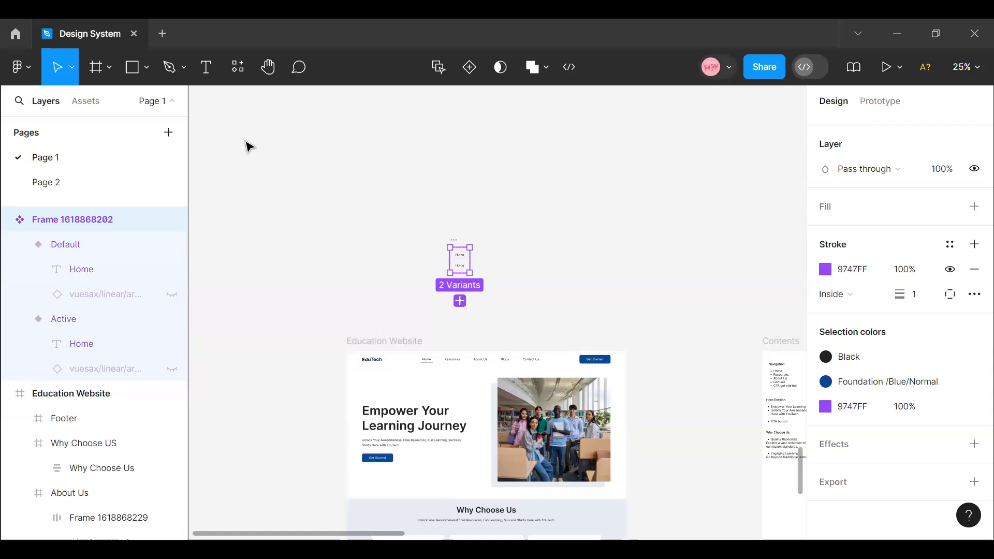
- Move the Contents frame up and to the left, clearing the canvas area beside the Education Website frame
click(397, 344)
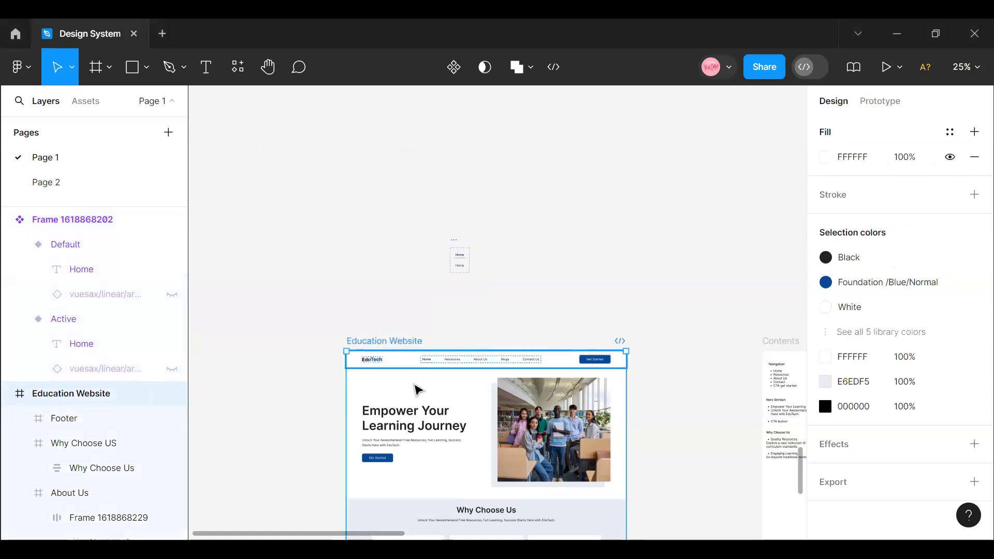
scroll(414, 388, down, 3)
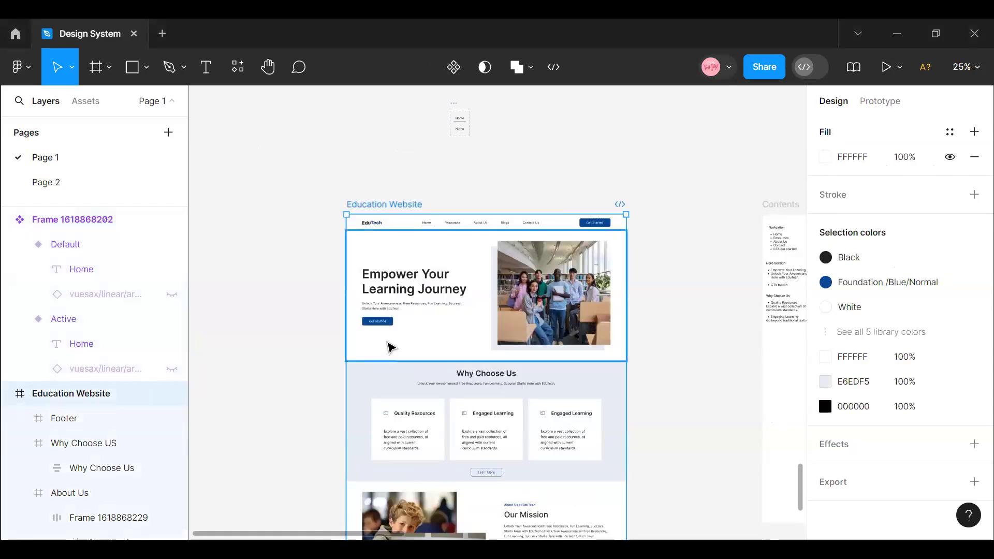
click(775, 216)
drag(782, 256, 610, 120)
scroll(586, 362, down, 3)
scroll(588, 362, down, 5)
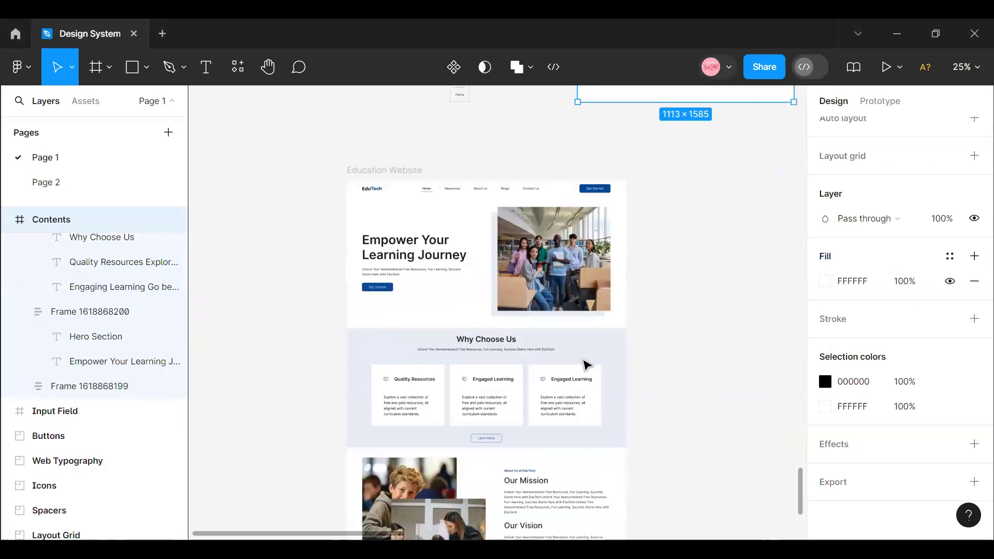
scroll(637, 384, up, 2)
scroll(648, 384, up, 4)
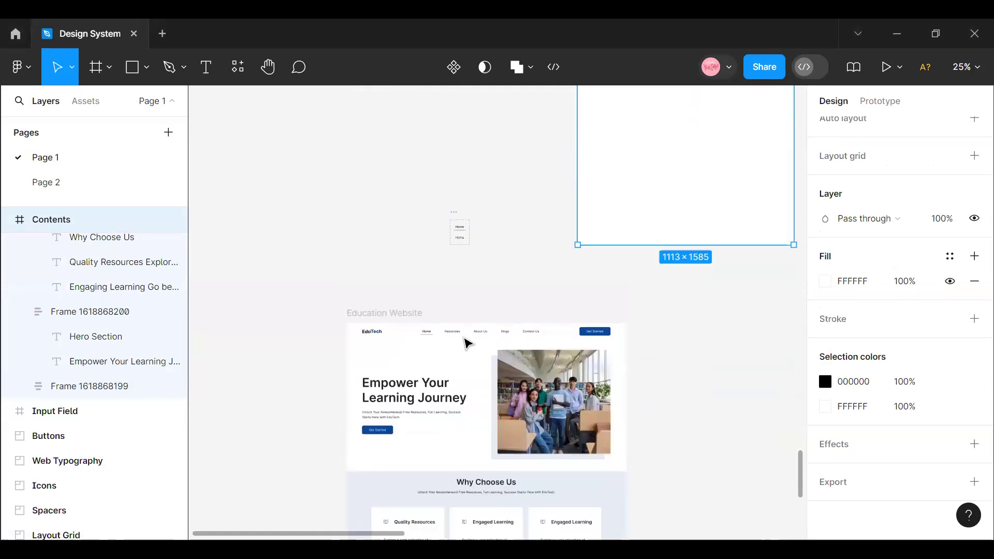
- Add an iPad Pro 11" frame (834 × 1194) and place it right beside the Education Website frame, aligned with its top edge
click(384, 313)
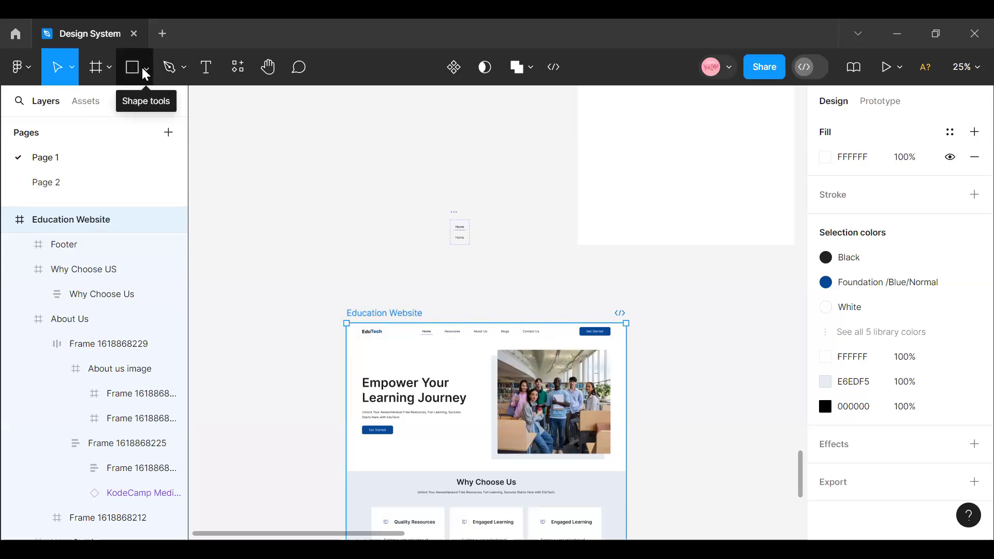
click(108, 67)
click(101, 107)
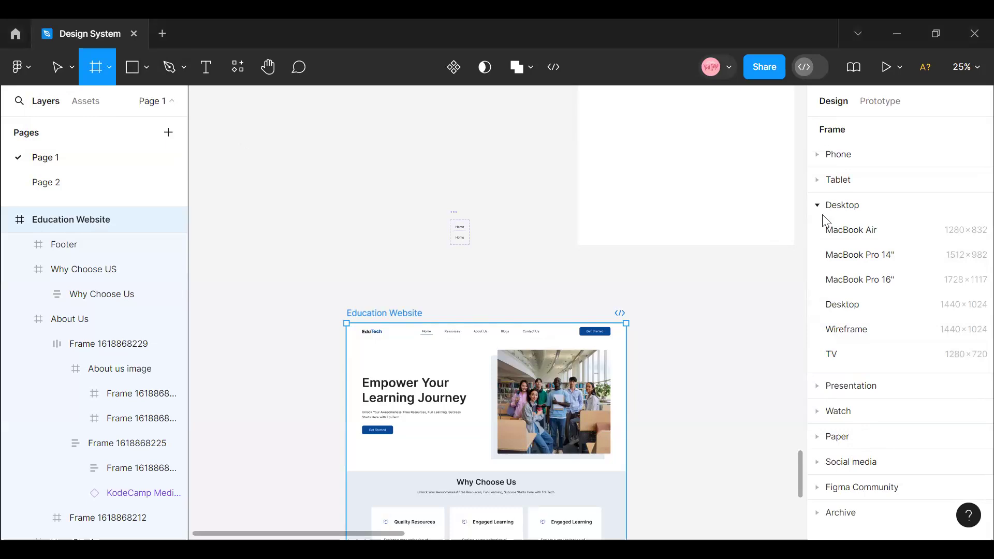
click(824, 181)
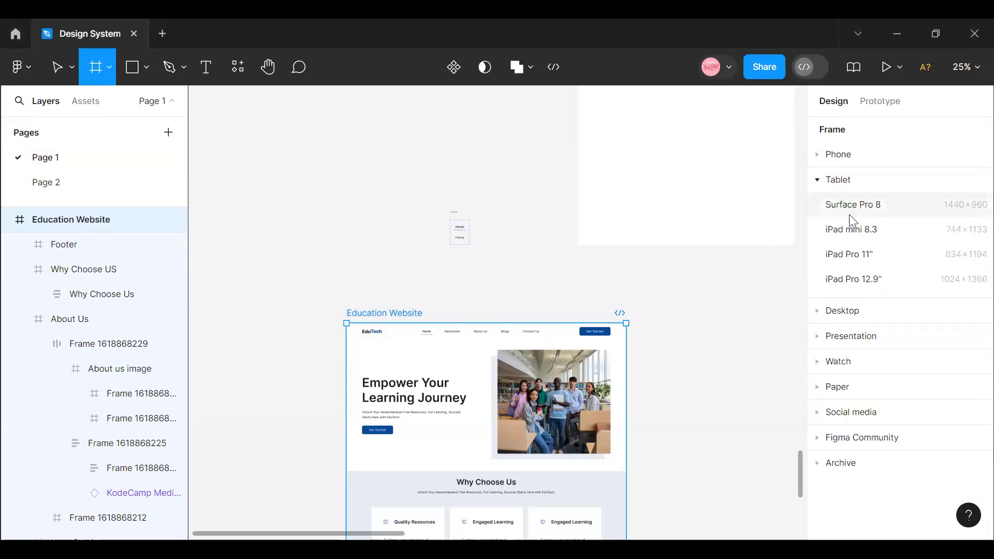
click(863, 259)
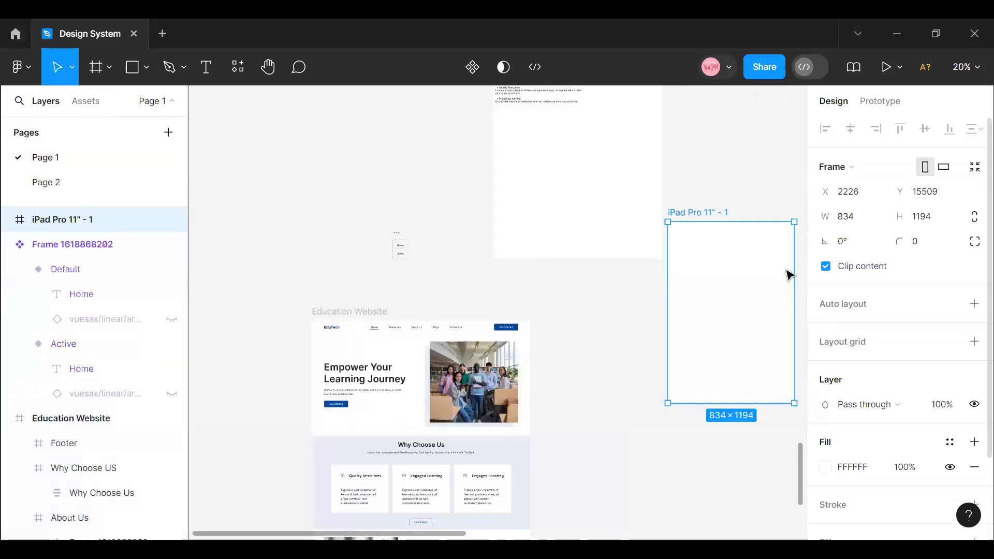
drag(761, 344, 680, 400)
drag(647, 374, 651, 368)
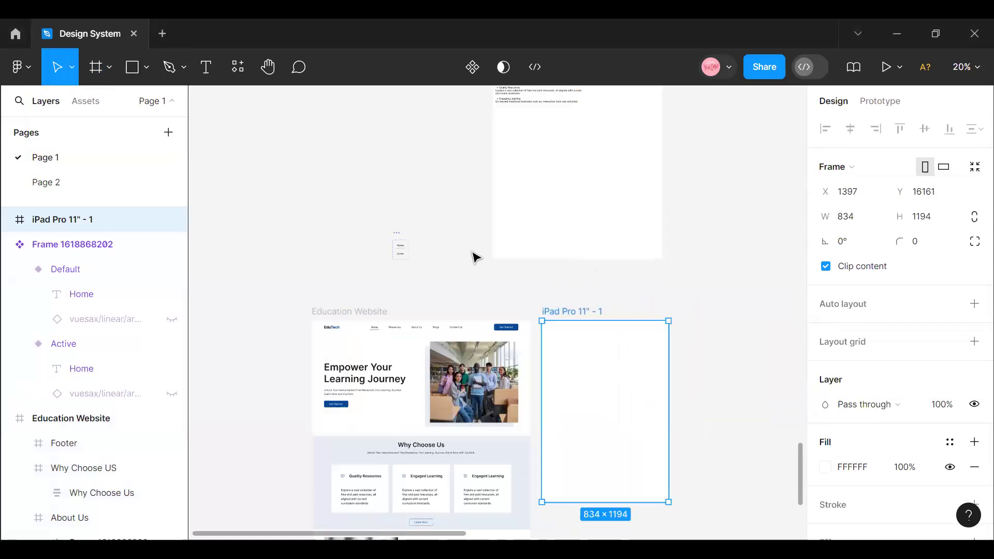
- Add an iPhone 13 mini frame (375 × 812) and place it right of the iPad frame with aligned top edges
click(106, 69)
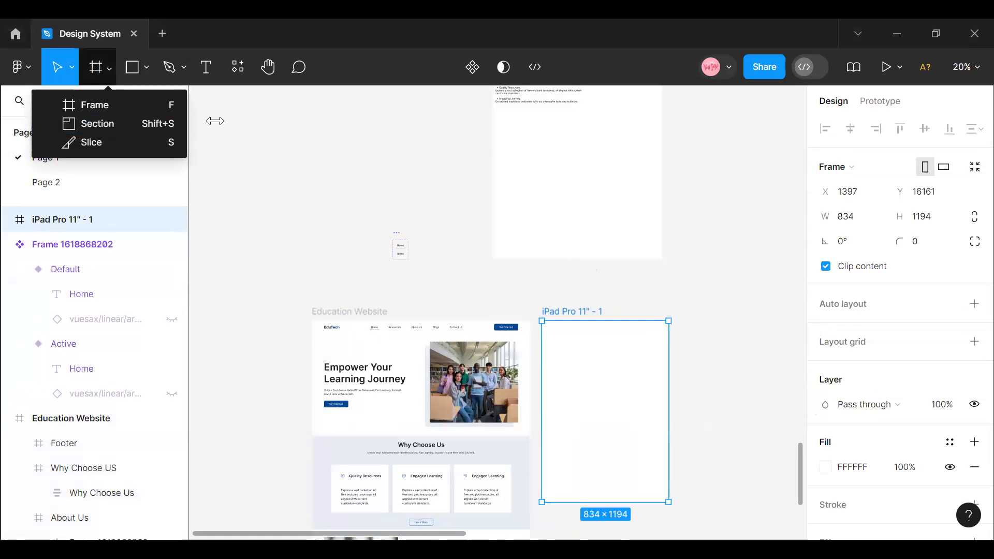
key(f)
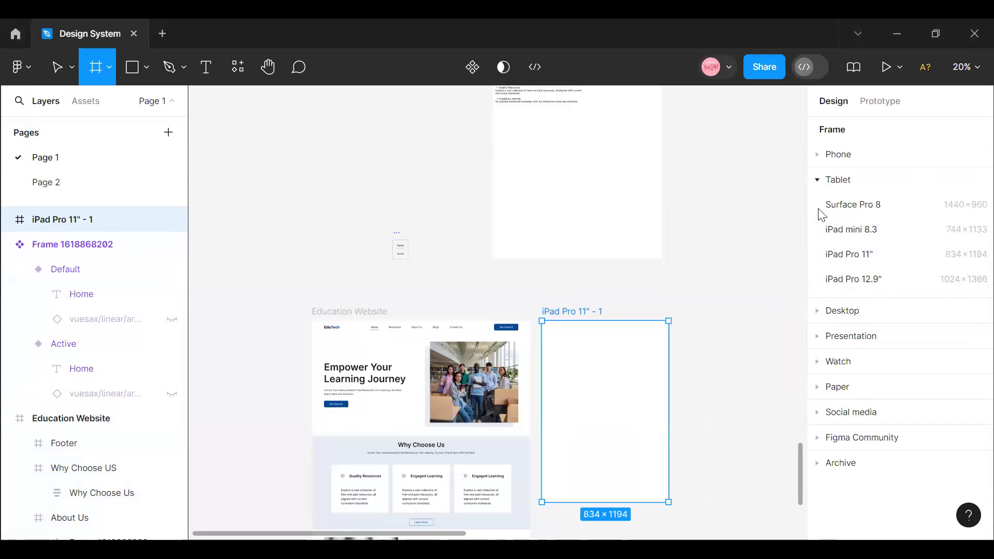
click(830, 155)
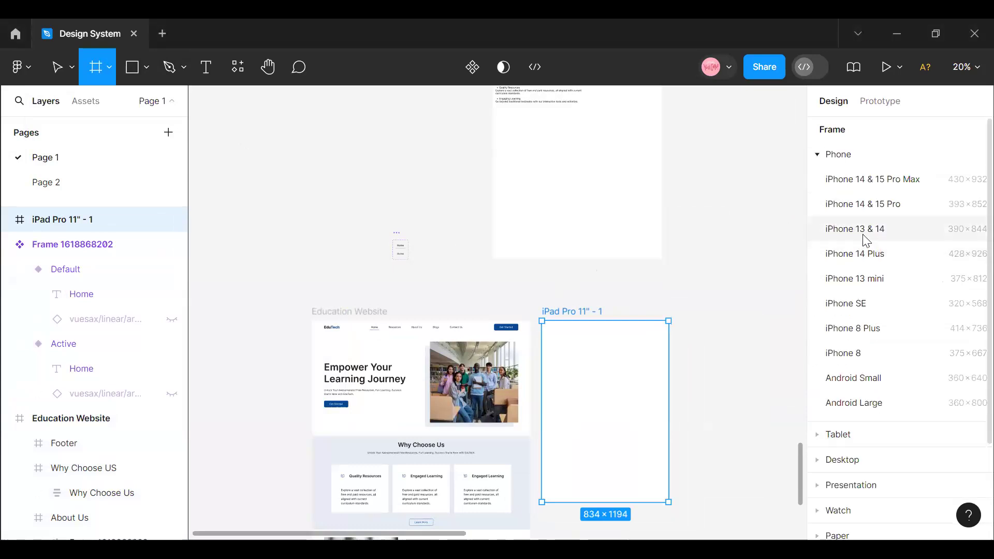
click(864, 281)
drag(710, 368, 699, 380)
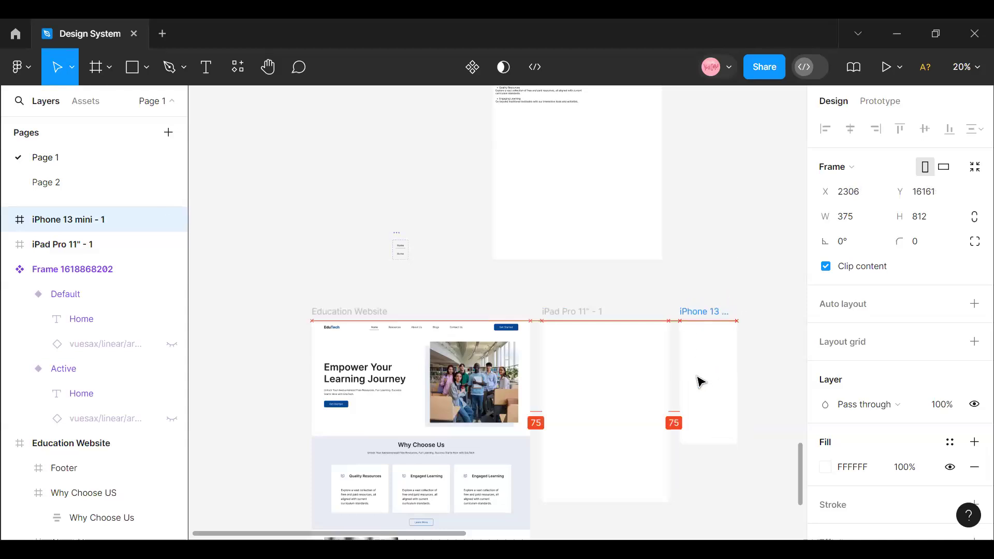
- Rename the iPad Pro 11" frame as "Tablet View" and the iPhone 13 mini frame as "Mobile View"
double_click(556, 310)
text(Tablet View)
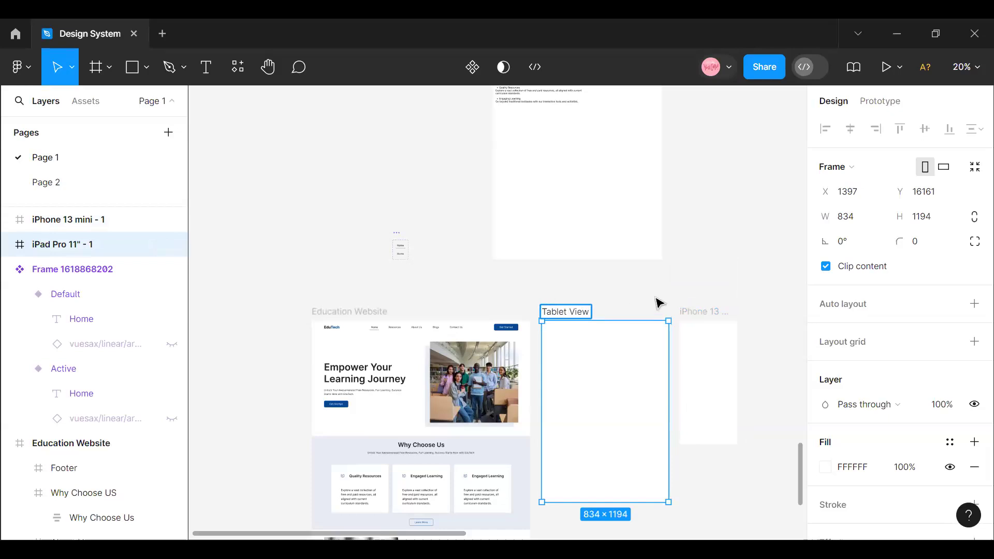
click(697, 315)
double_click(698, 313)
text(Mobile)
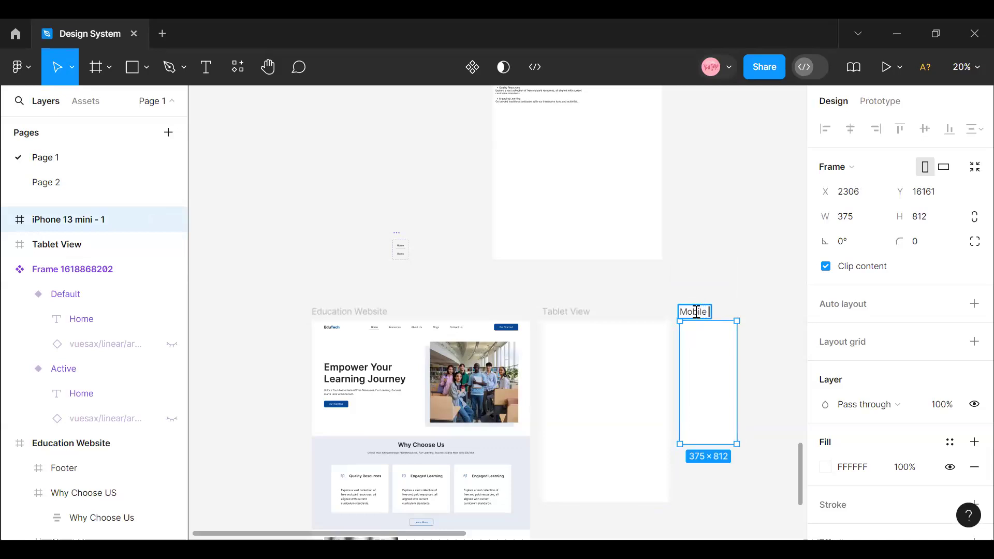
text(View)
- Move the Tablet View frame to X 2777, right of the Mobile View frame with their top edges aligned
click(555, 325)
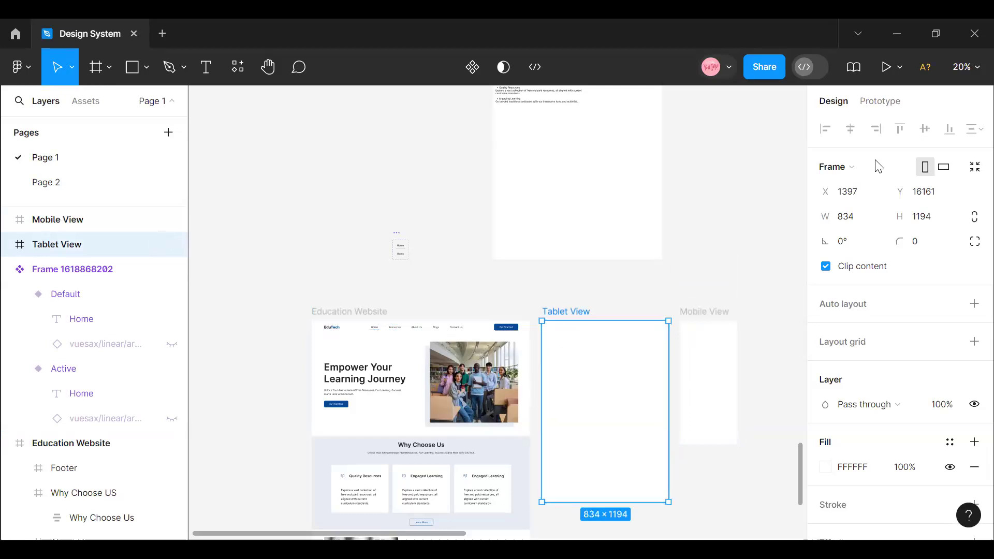
click(971, 70)
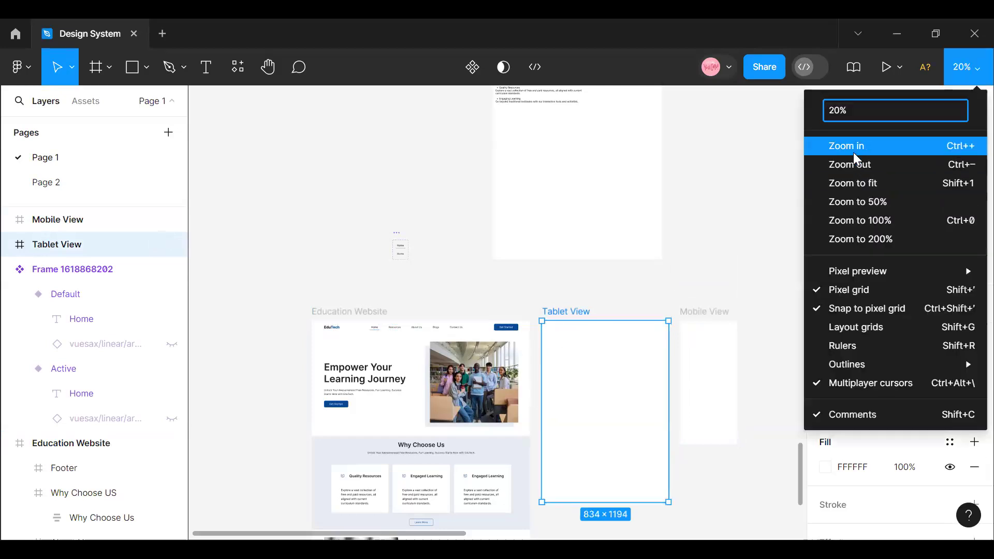
click(847, 144)
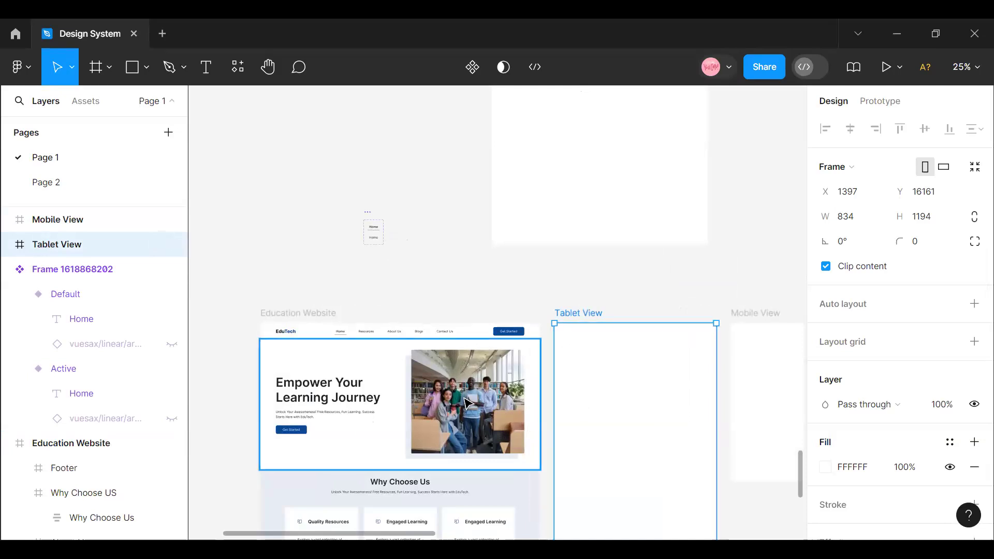
double_click(467, 403)
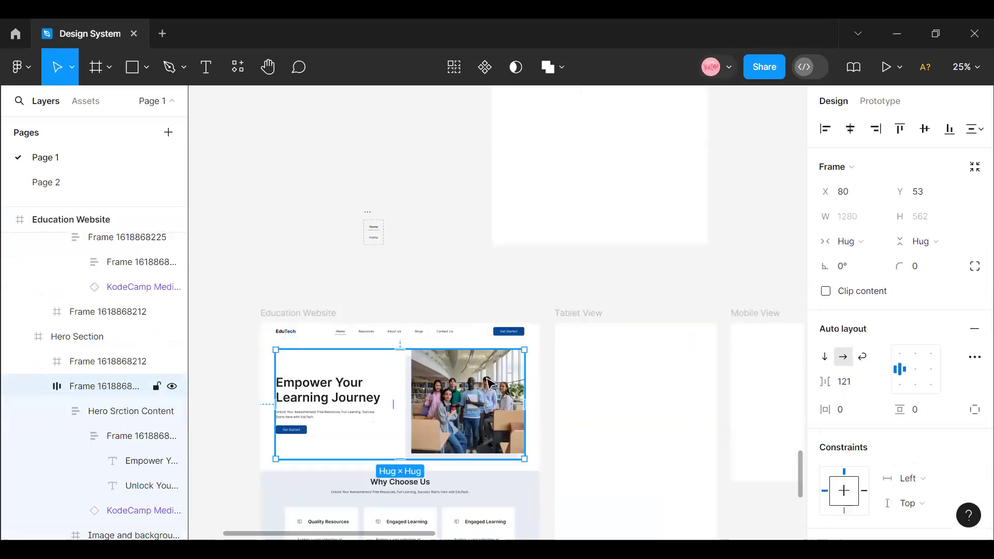
click(563, 340)
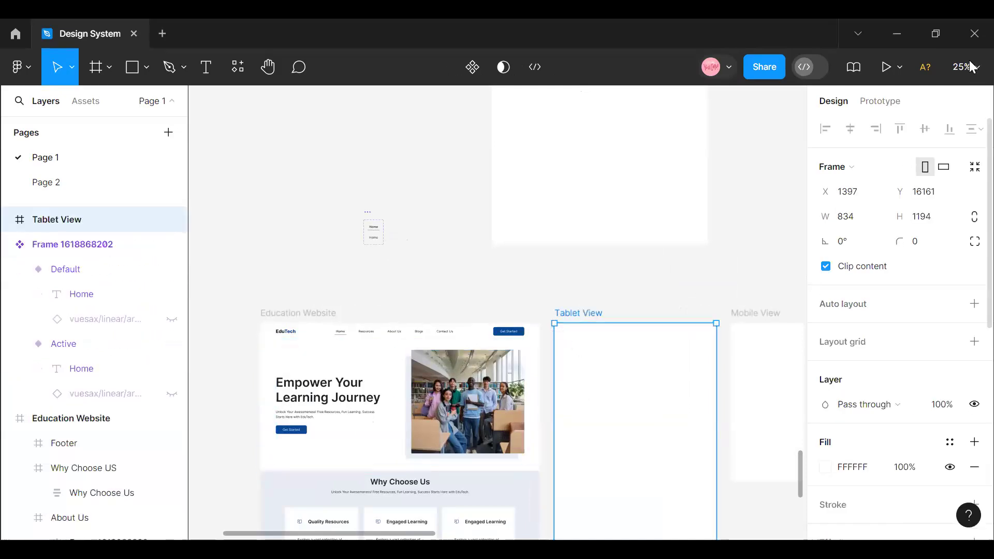
drag(643, 381, 644, 350)
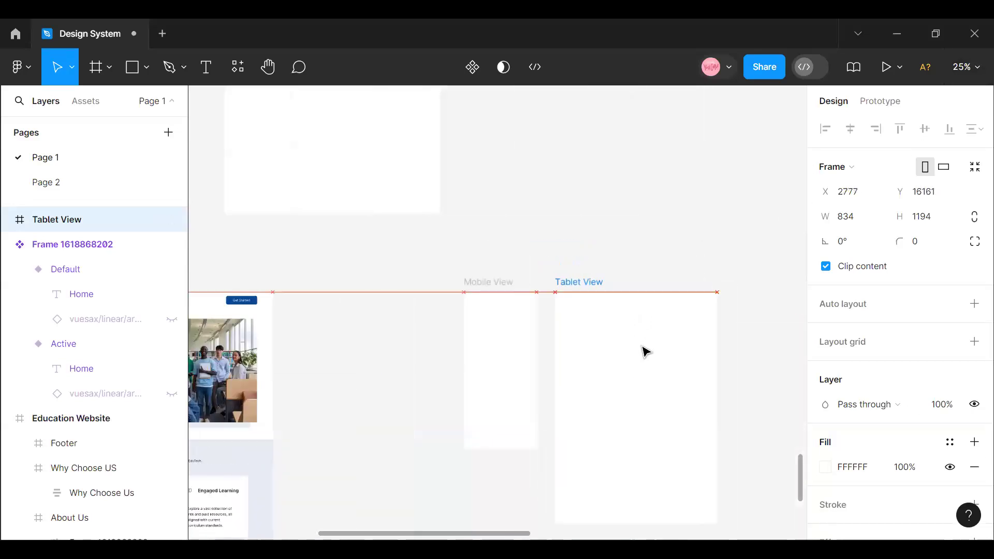
drag(449, 533, 412, 533)
- Move the Mobile View frame directly beside the Education Website frame, at X 1386 with their top edges aligned
click(597, 327)
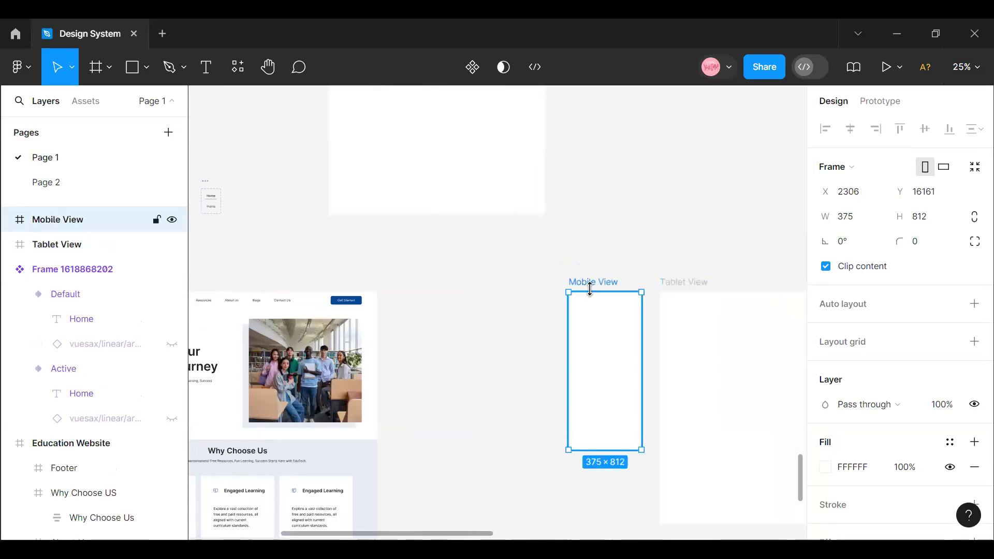
drag(593, 328, 414, 324)
drag(411, 534, 368, 533)
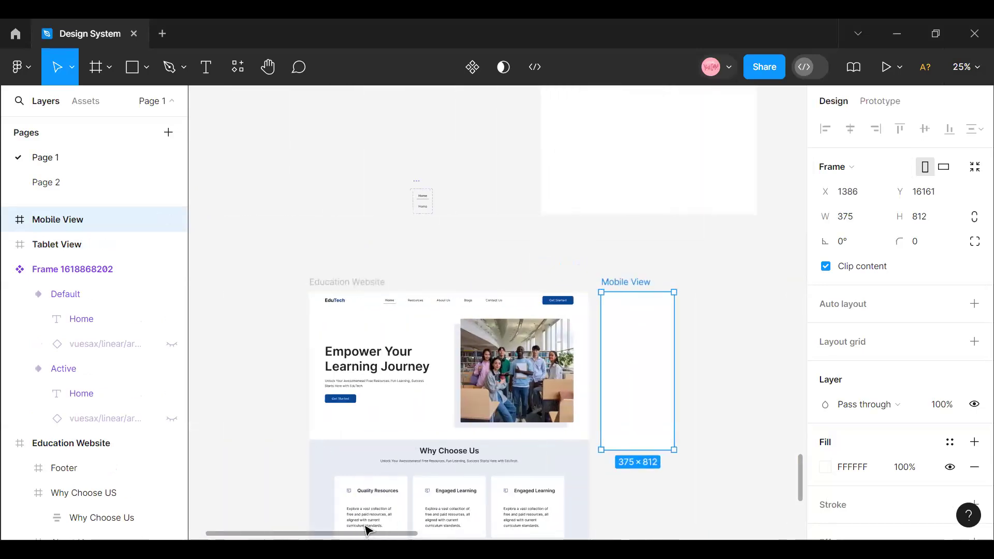
- Copy the EduTech logo text from the Education Website frame's navigation bar
click(973, 71)
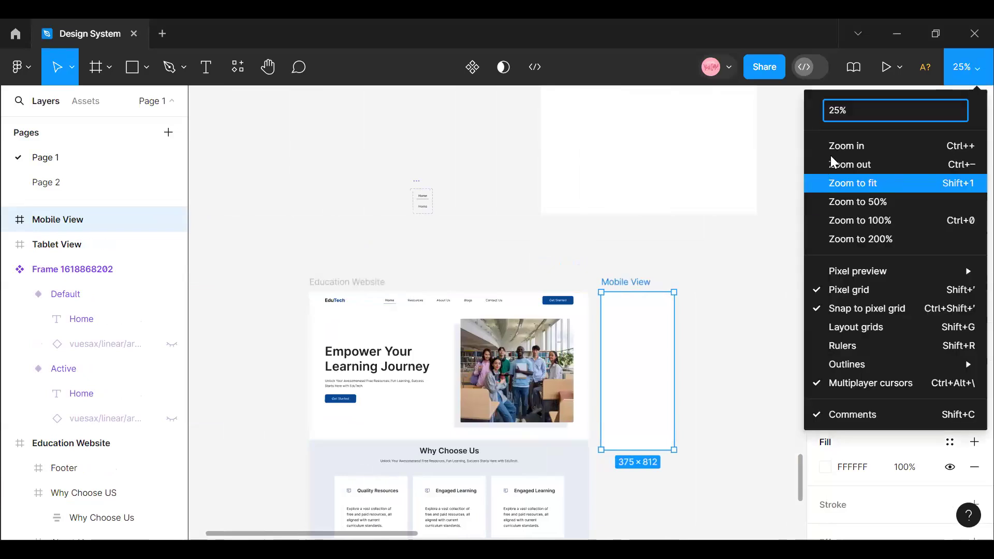
click(829, 146)
mouse_move(358, 532)
mouse_down()
mouse_move(380, 534)
mouse_move(345, 534)
mouse_move(407, 535)
mouse_move(342, 532)
mouse_up()
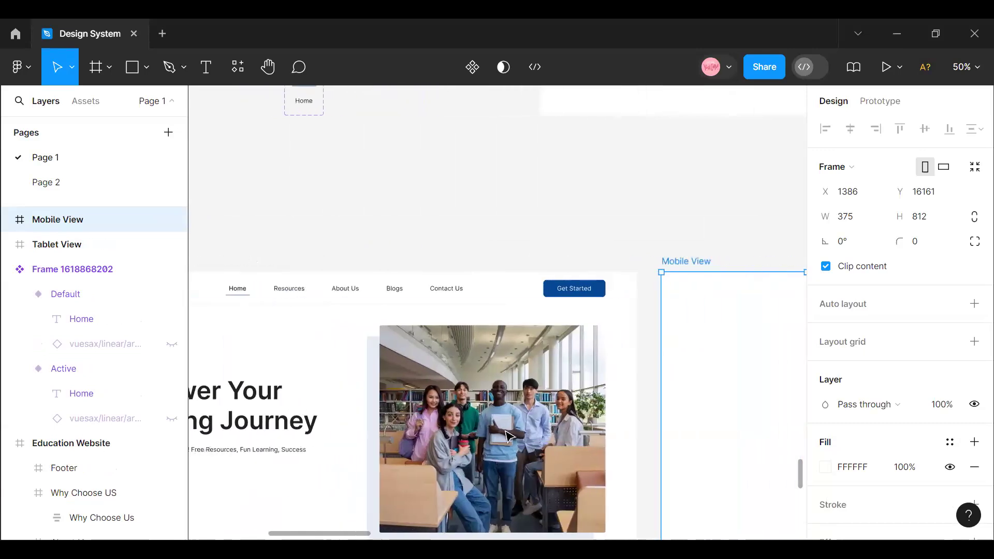
click(966, 67)
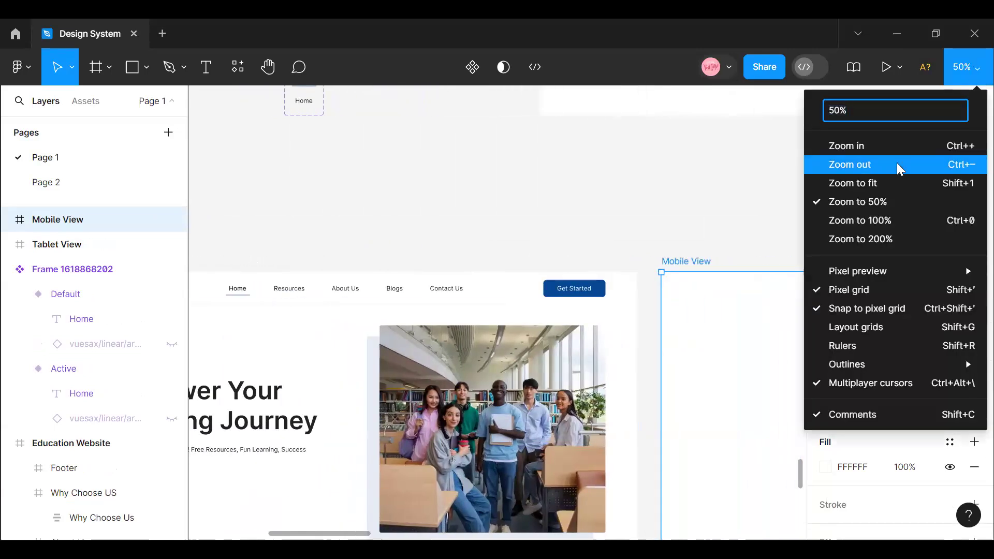
click(900, 164)
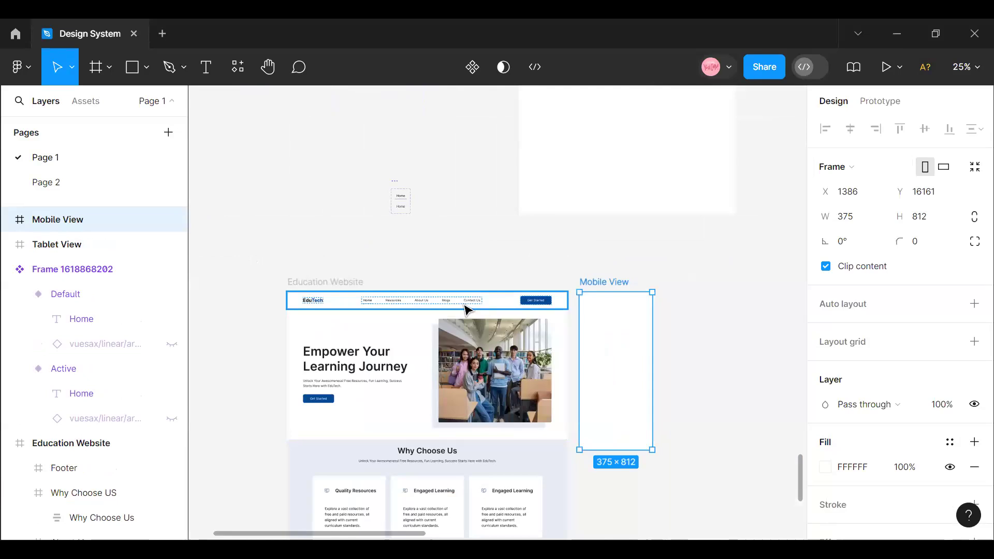
double_click(322, 300)
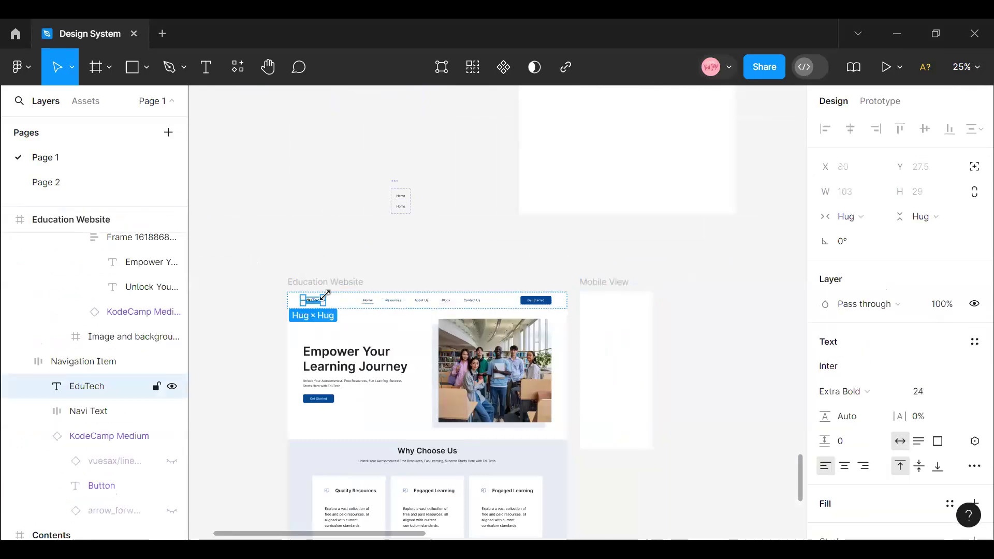
right_click(320, 299)
click(353, 76)
- Apply the Mobile Grid layout grid style to the Mobile View frame
drag(380, 530, 415, 534)
click(966, 67)
click(852, 159)
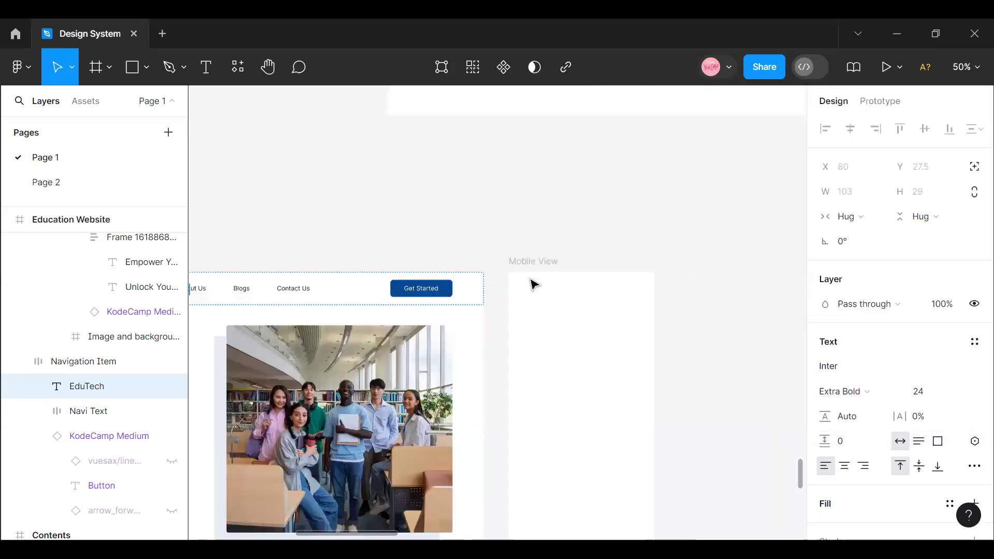
click(532, 284)
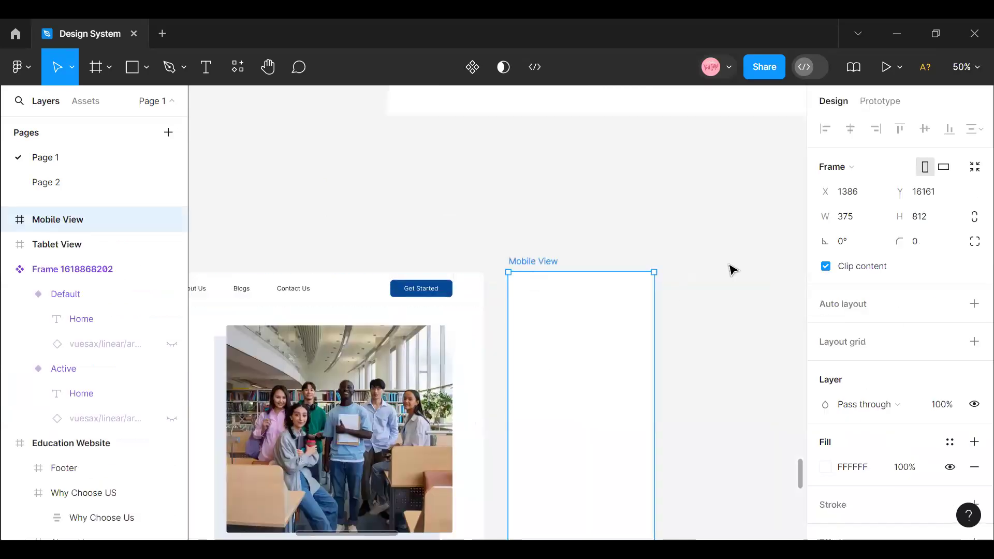
click(950, 342)
click(900, 326)
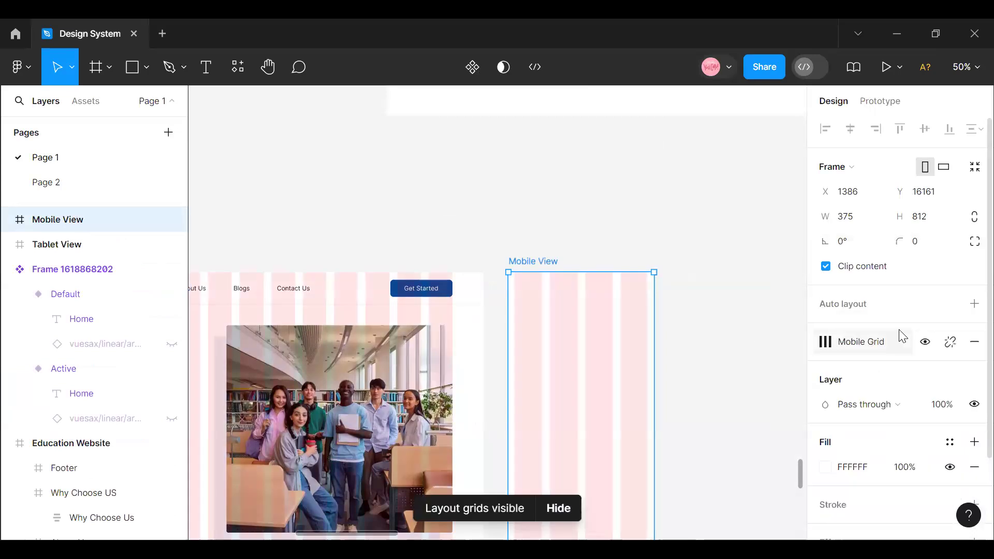
- Paste the EduTech logo and place it in the Mobile View frame's upper-left corner at X 16, Y 41
right_click(525, 302)
mouse_move(564, 162)
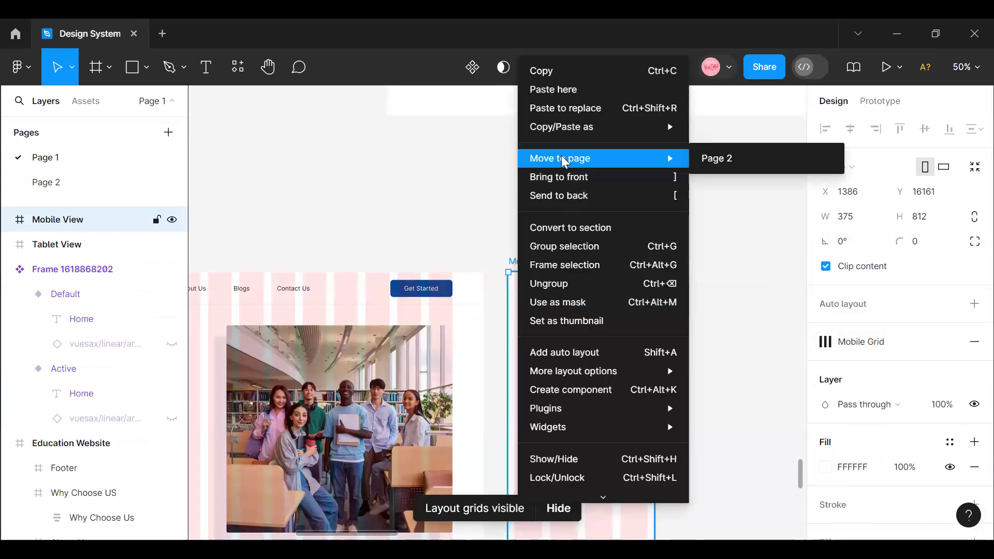
key(Escape)
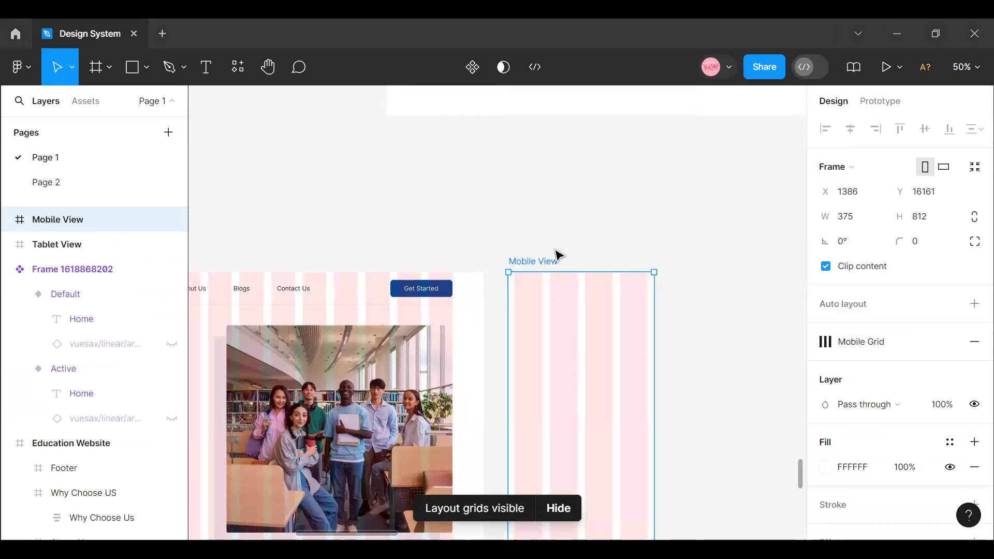
right_click(554, 249)
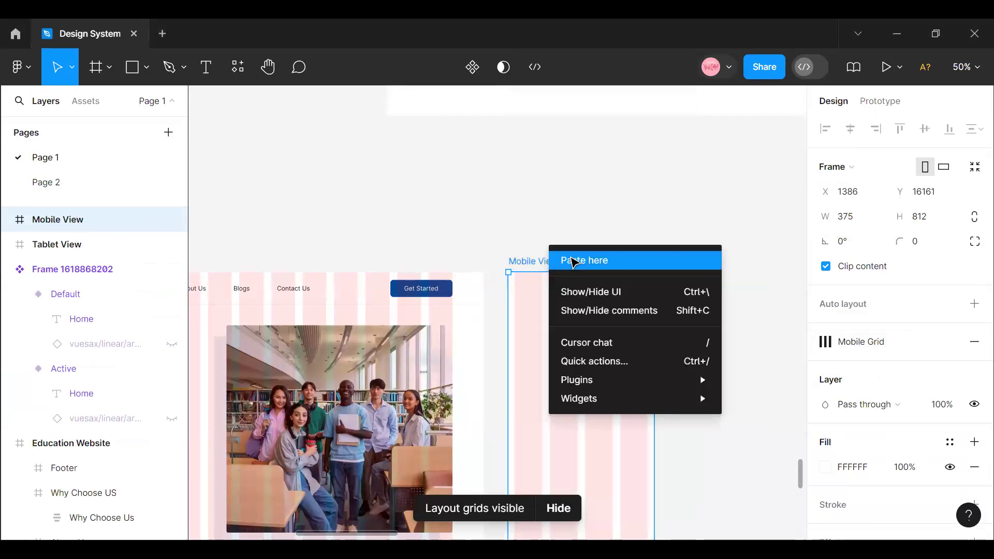
click(574, 261)
drag(577, 259, 537, 299)
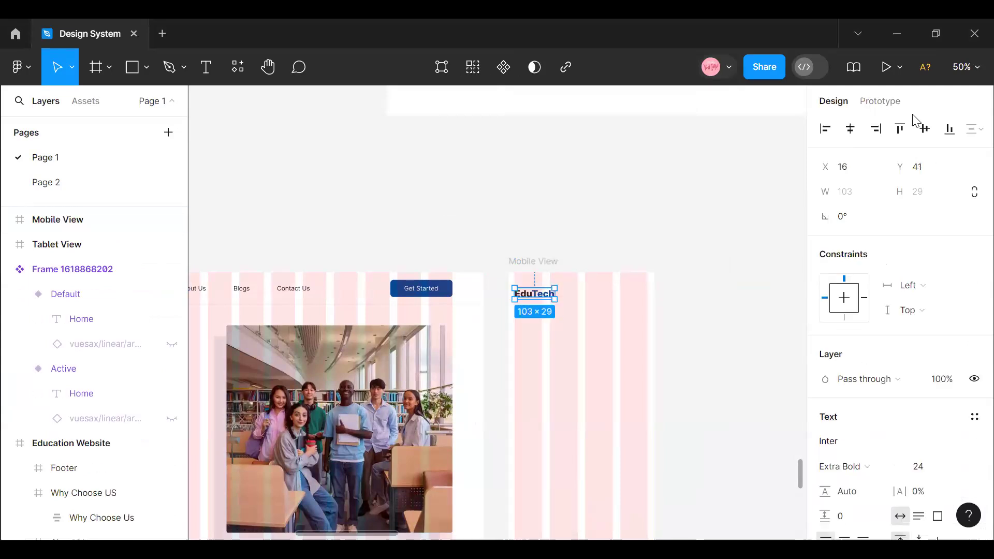
- Shift the EduTech logo to X 17, lining it up with the first grid column's left edge
scroll(535, 473, up, 1)
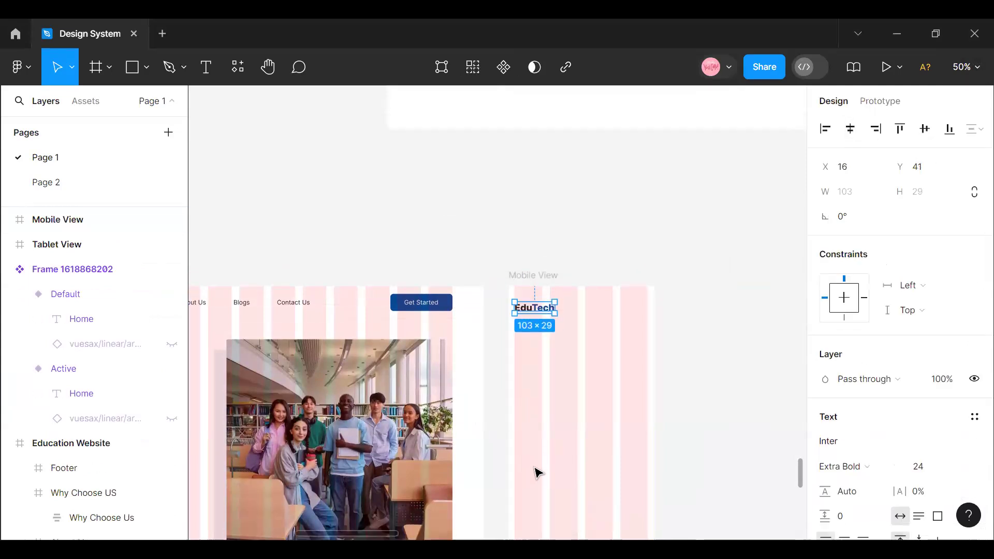
ctrl+scroll(535, 461, up, 5)
ctrl+scroll(534, 453, up, 1)
scroll(539, 445, up, 4)
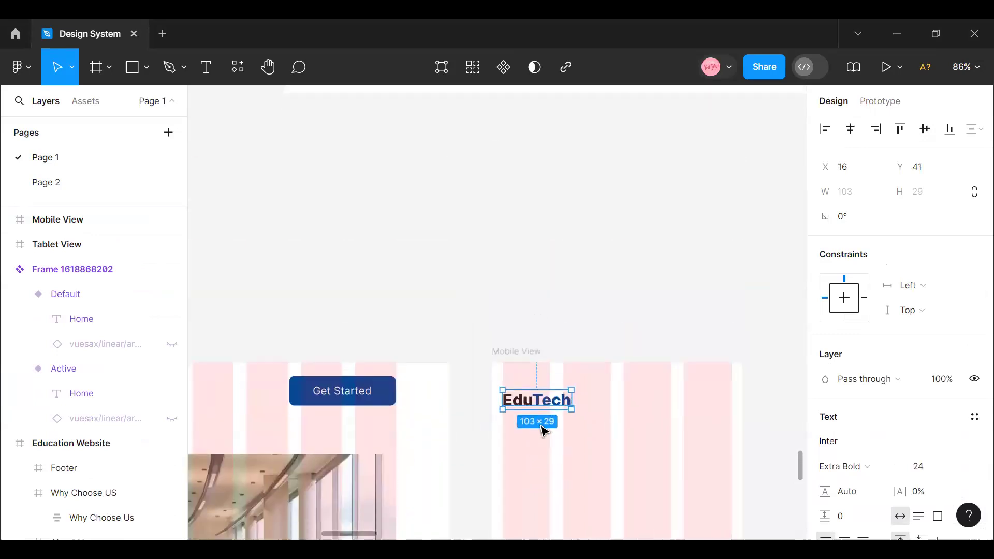
drag(532, 388, 533, 390)
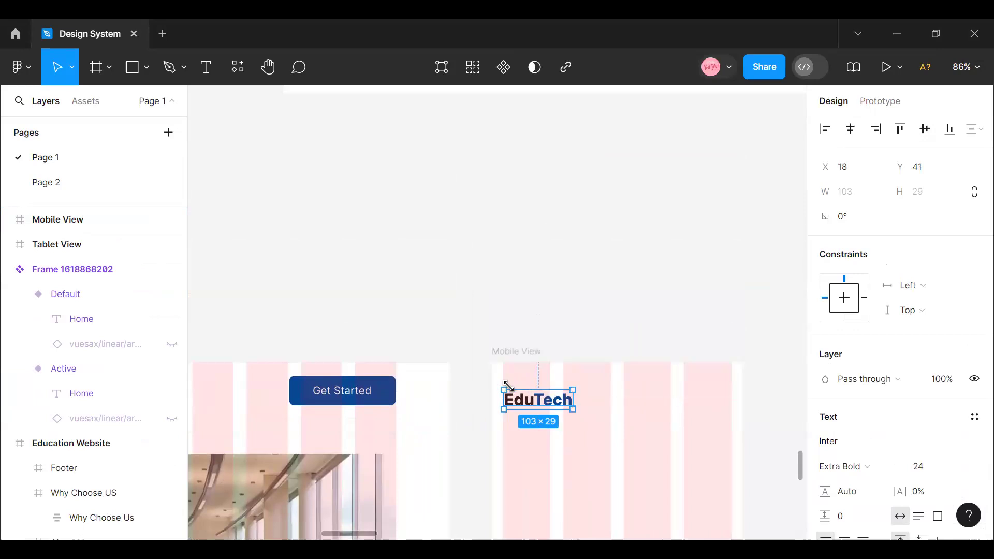
click(509, 351)
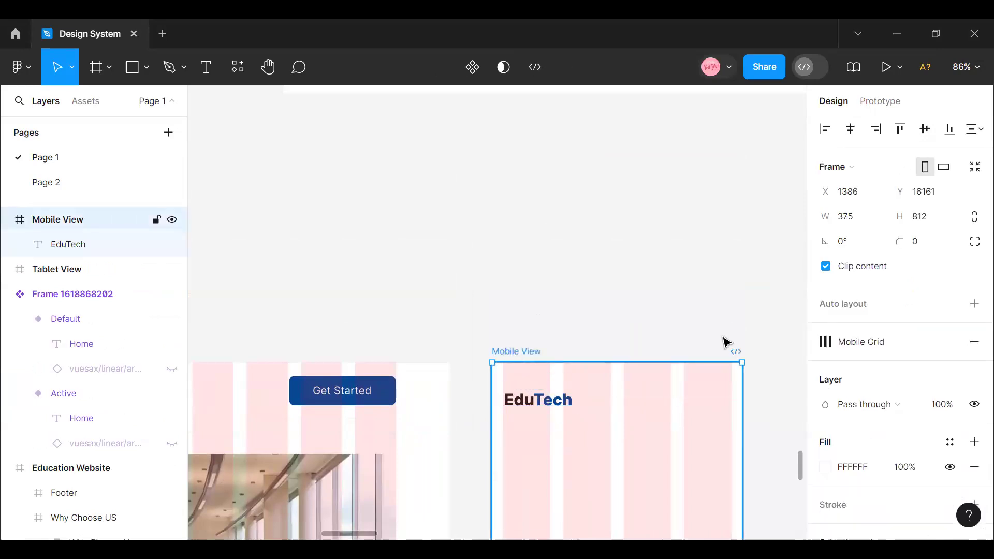
click(828, 344)
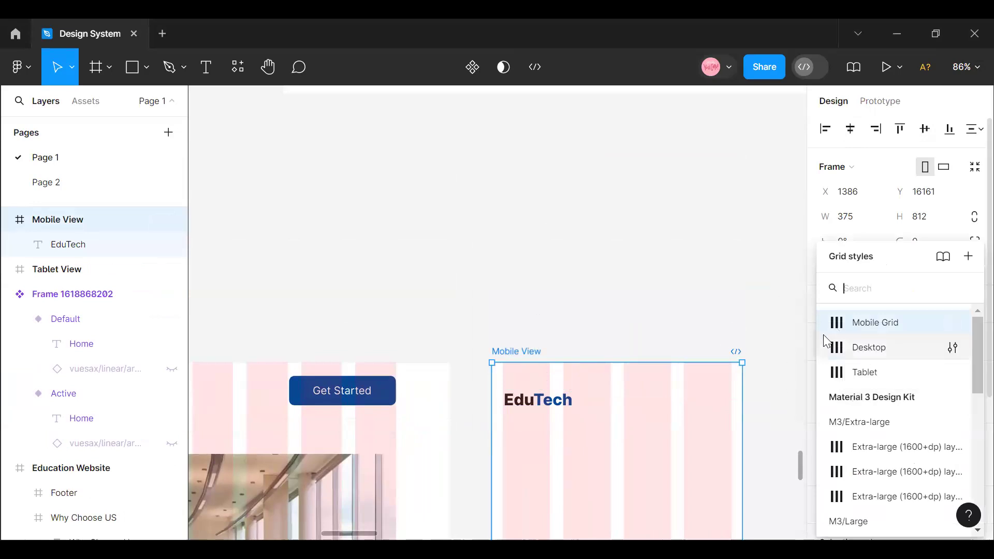
click(776, 316)
click(526, 357)
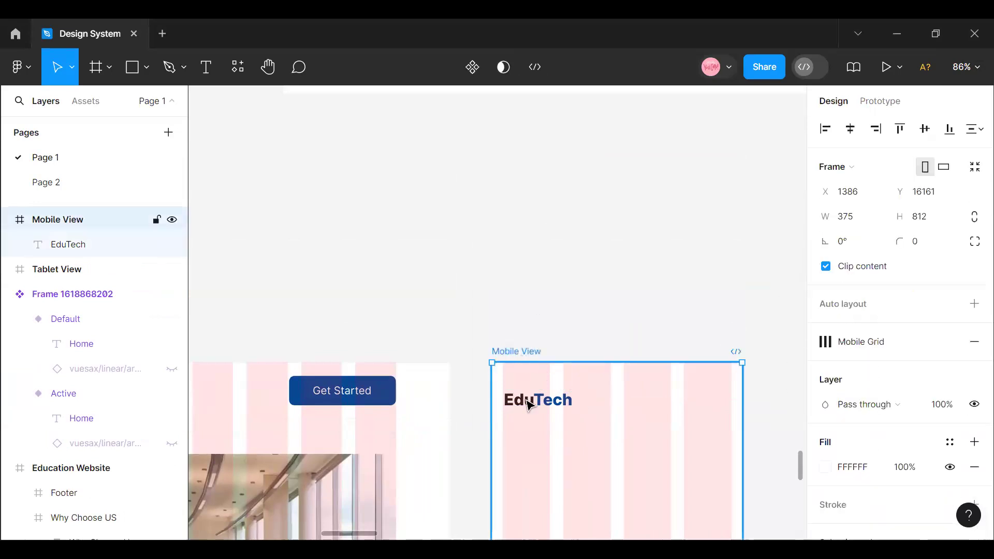
click(532, 406)
key(Left)
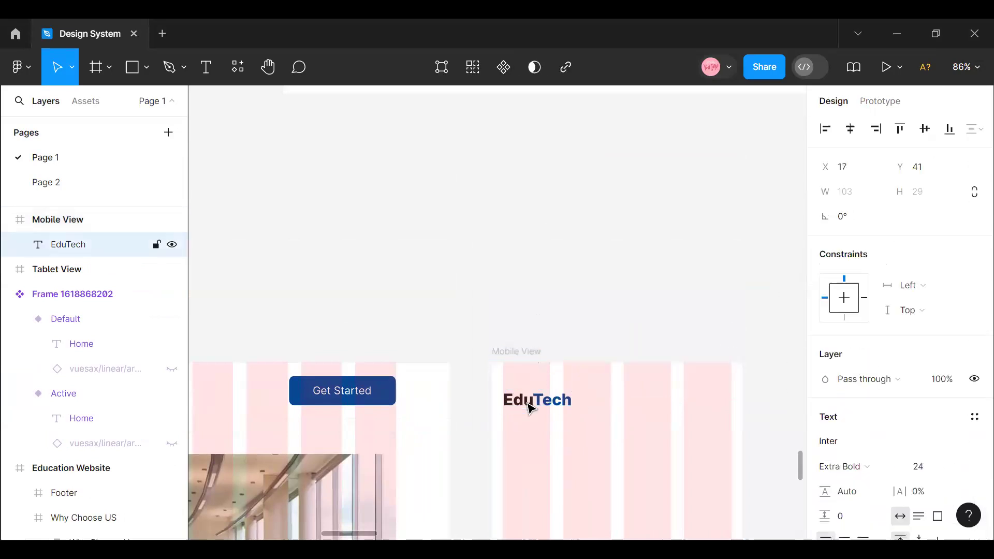
key(alt)
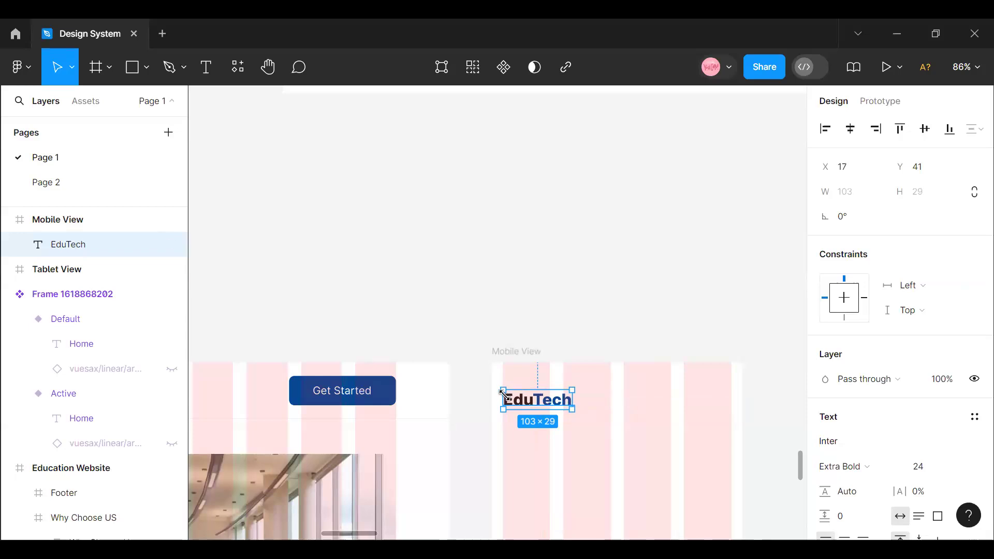
- Detach the Mobile Grid style from the Mobile View frame, view its column settings, and test the EduTech logo's alignment by nudging it sideways
click(524, 364)
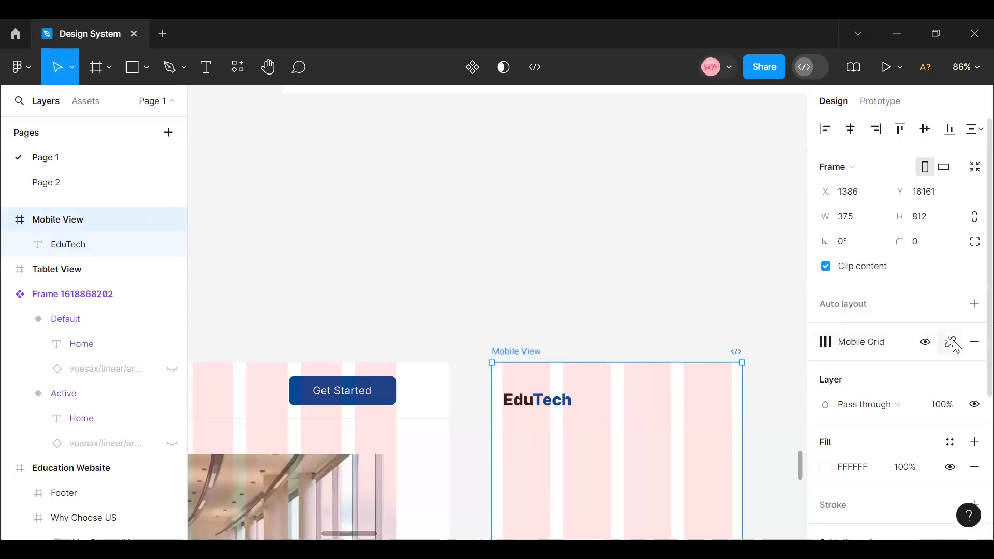
click(826, 369)
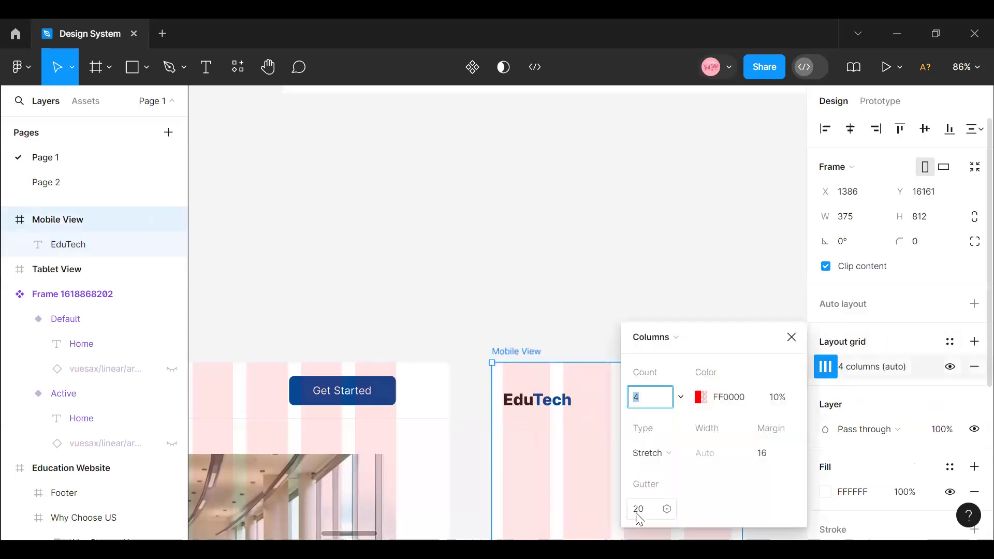
click(514, 401)
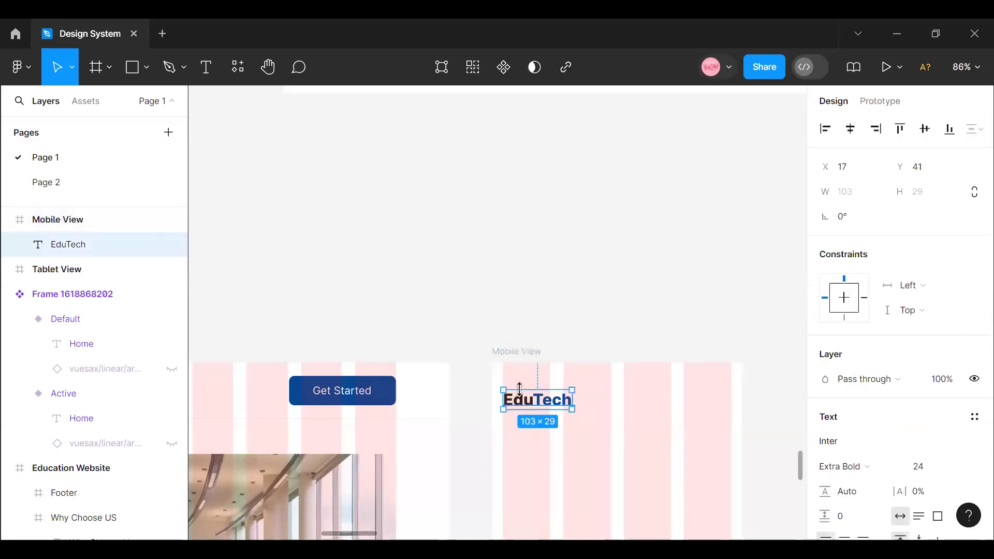
key(Right)
key(Right)
key(Left)
key(Left)
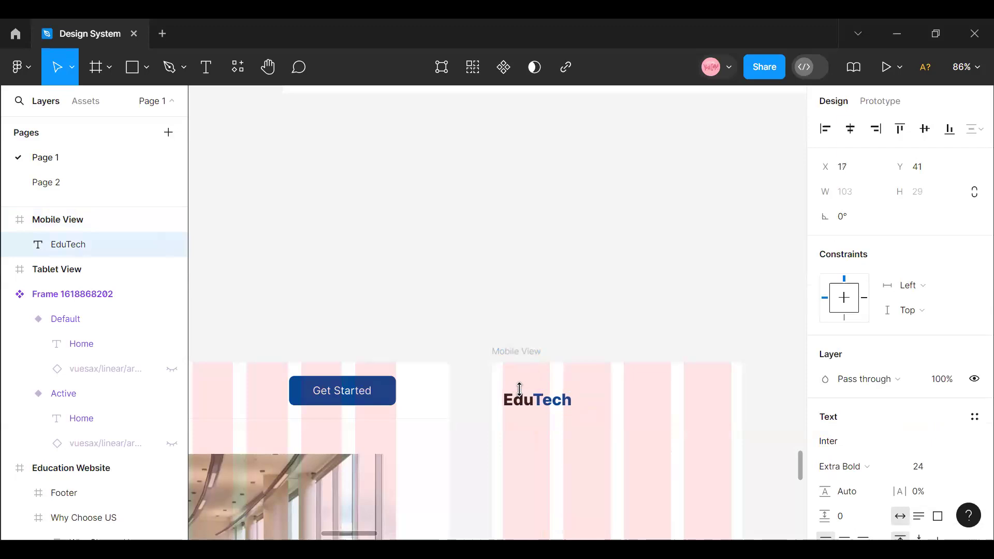
- Reapply the Mobile Grid style to the Mobile View frame in place of the detached column grid
click(531, 357)
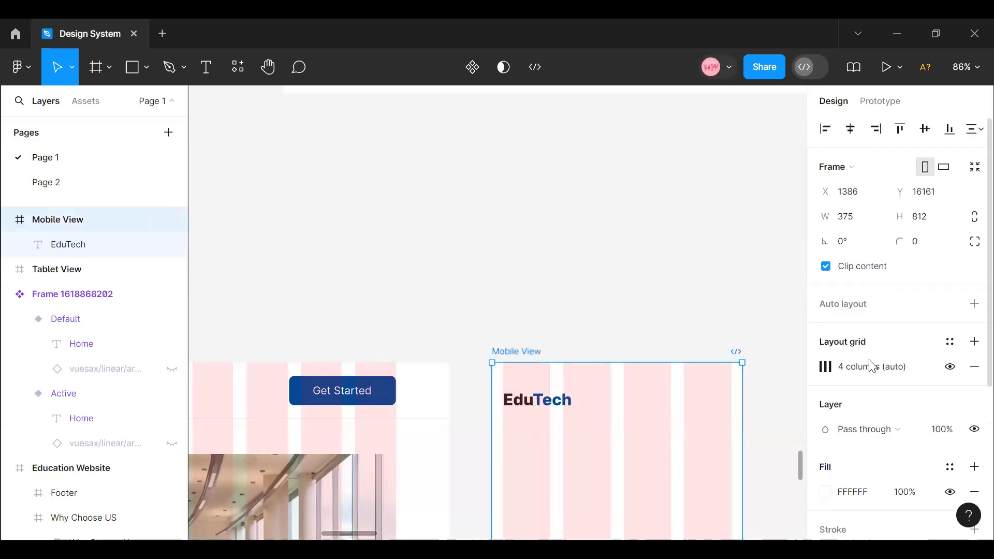
click(949, 342)
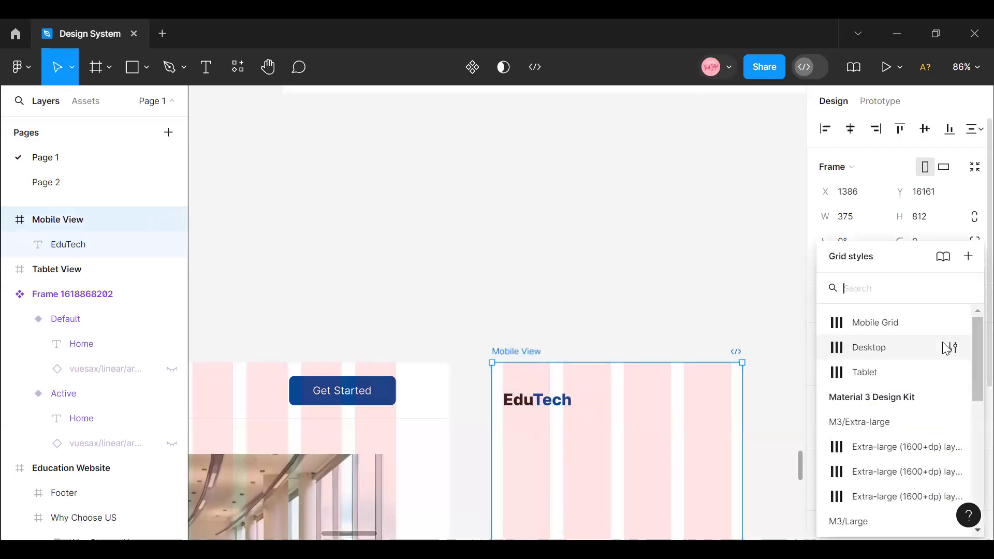
click(882, 328)
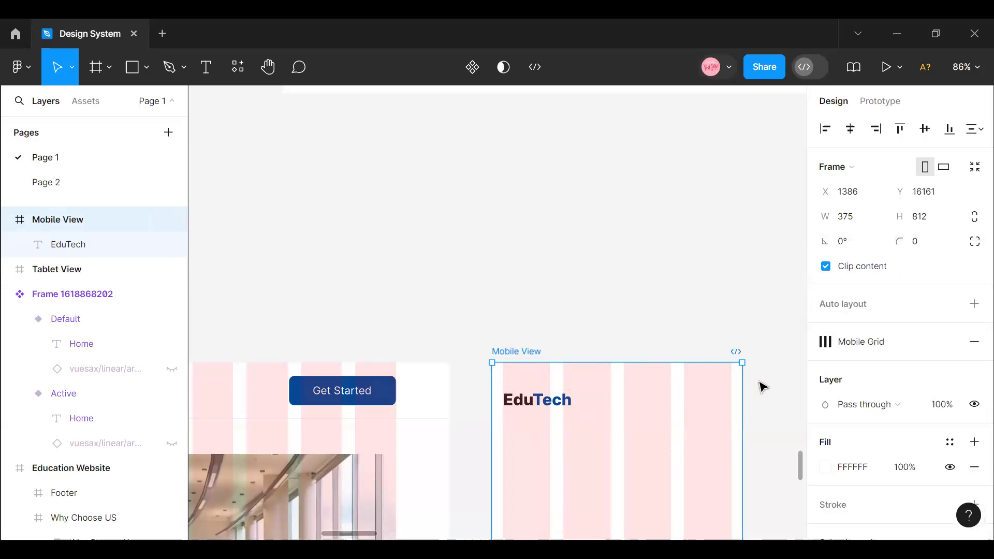
click(550, 409)
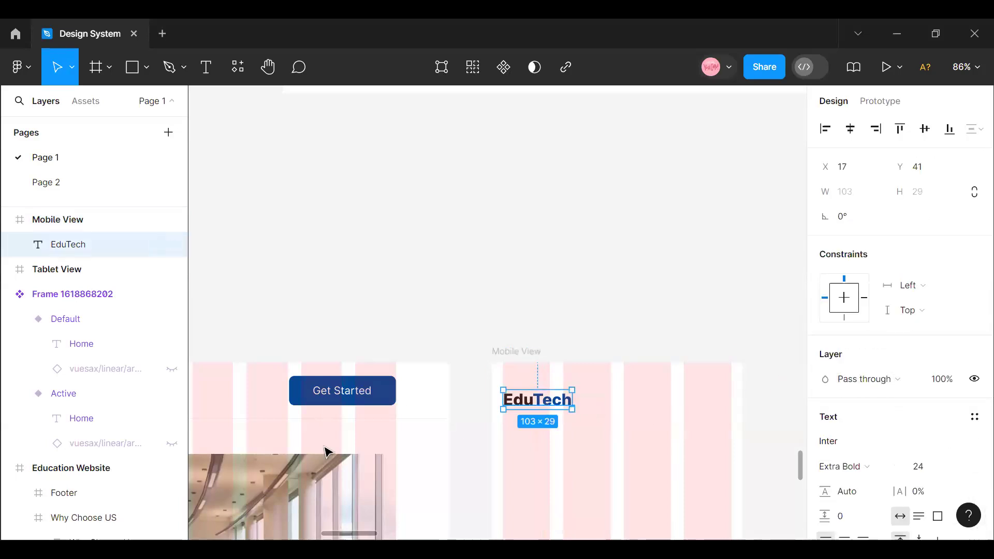
drag(372, 539, 320, 534)
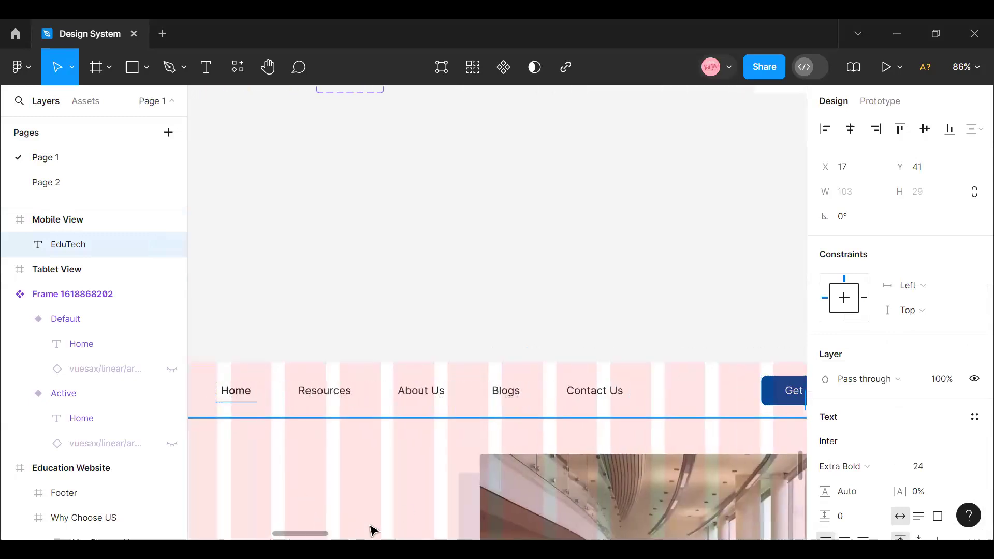
click(327, 530)
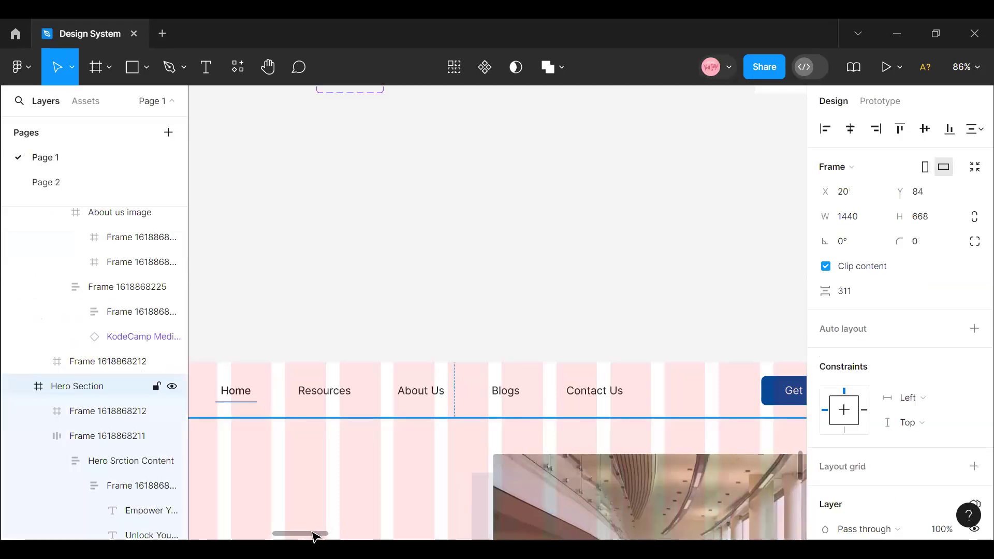
key(ctrl+z)
drag(296, 534, 367, 536)
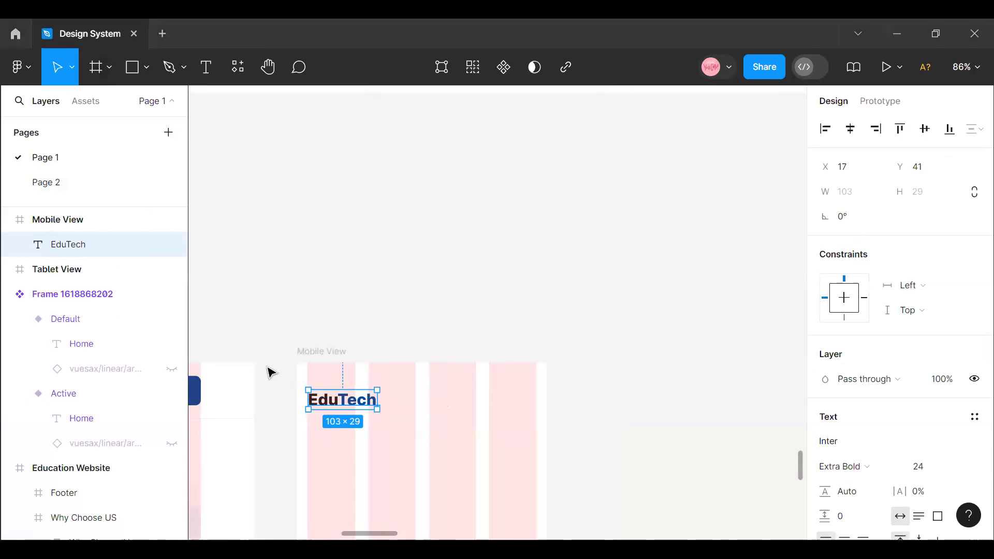
- Scale the EduTech logo in the Mobile View frame down to 90 × 25 with the Scale tool
click(109, 66)
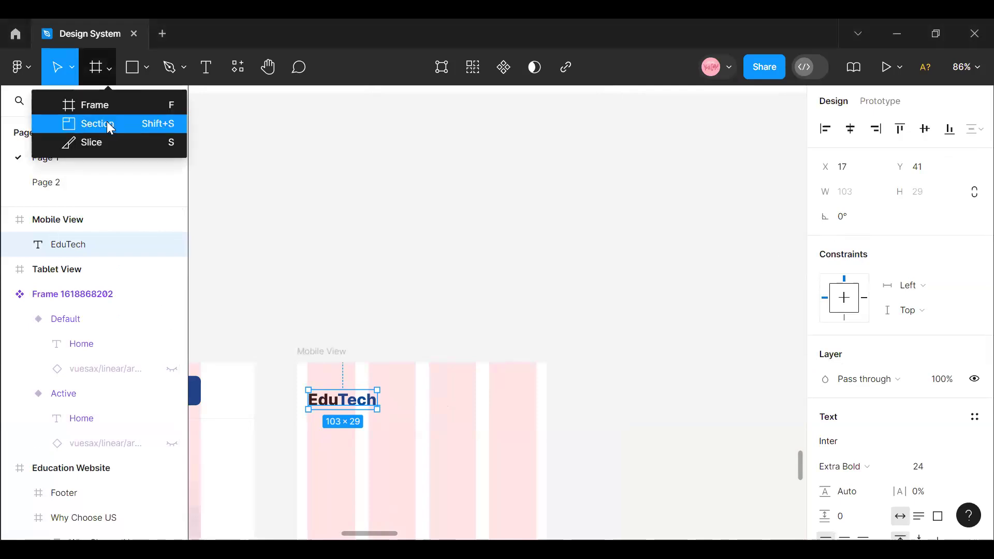
click(73, 72)
click(79, 129)
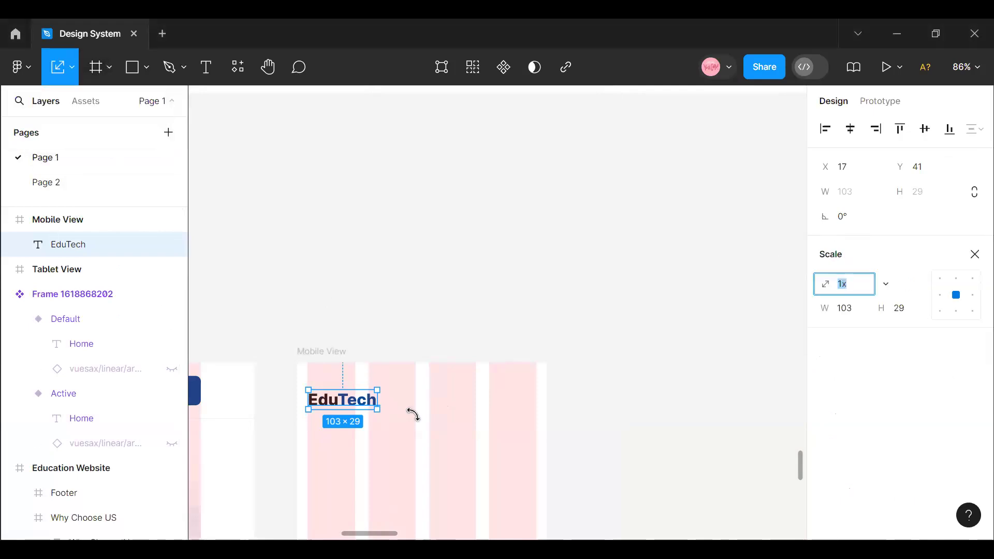
drag(380, 409, 369, 401)
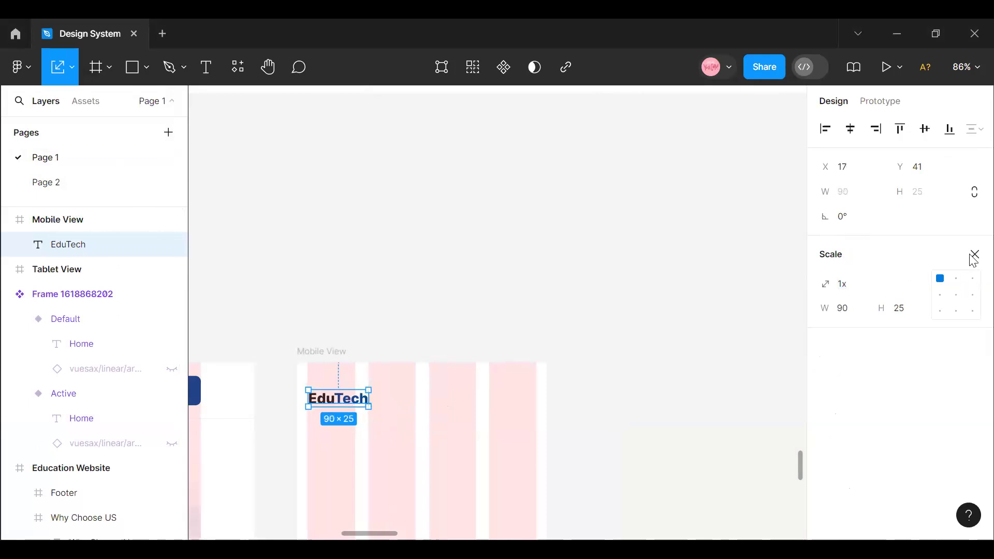
click(975, 254)
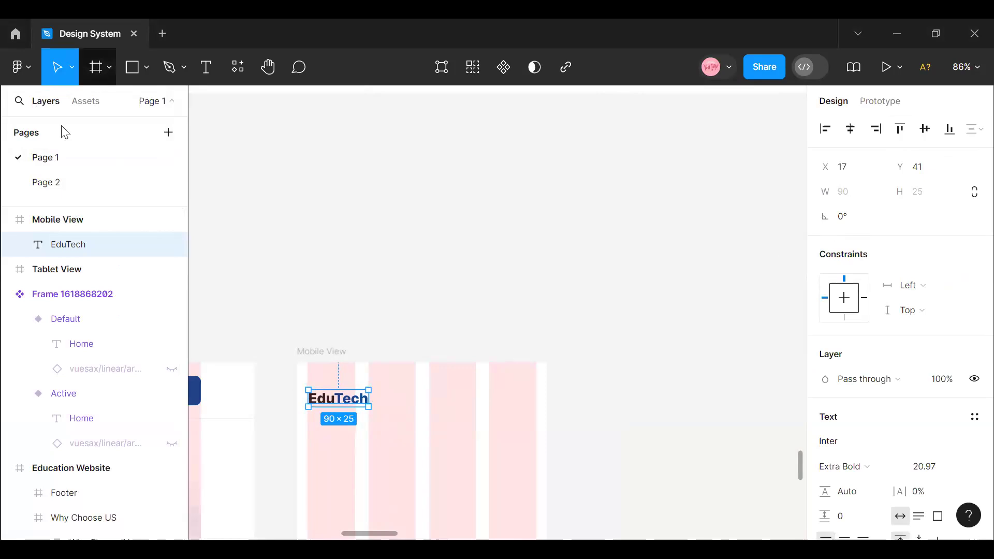
- Search the local components for Menu and place the three-line menu icon in the Mobile View header at X 335, Y 43
click(83, 108)
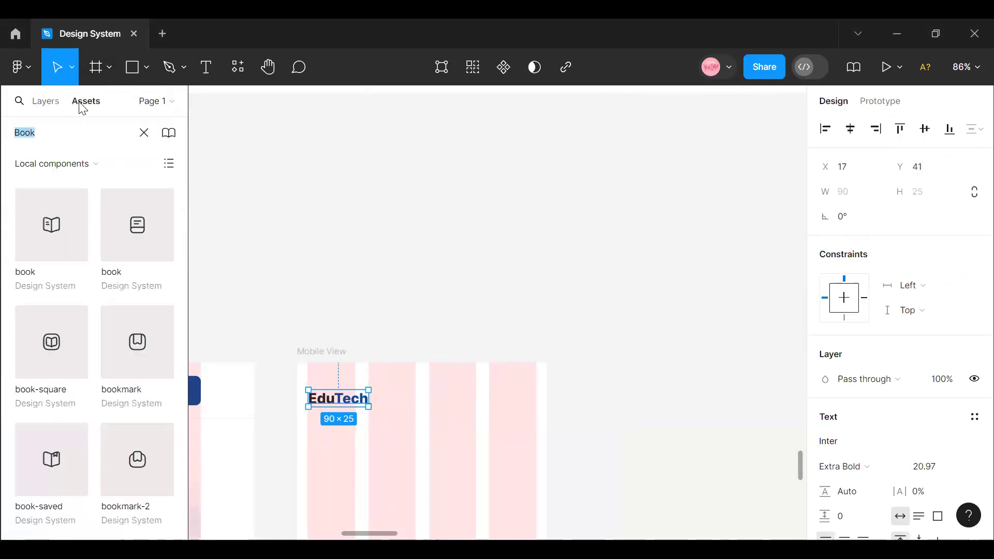
text(Menu)
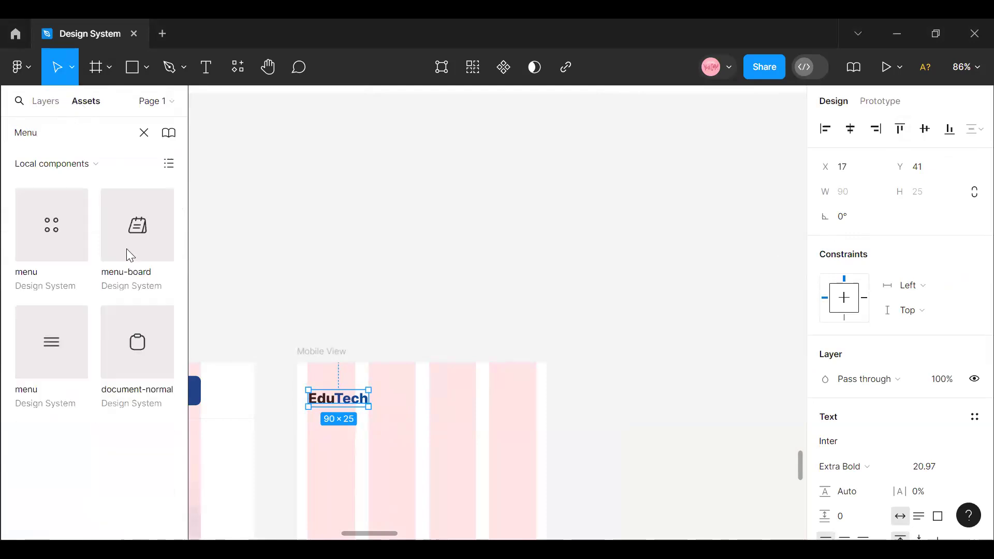
drag(47, 350, 527, 409)
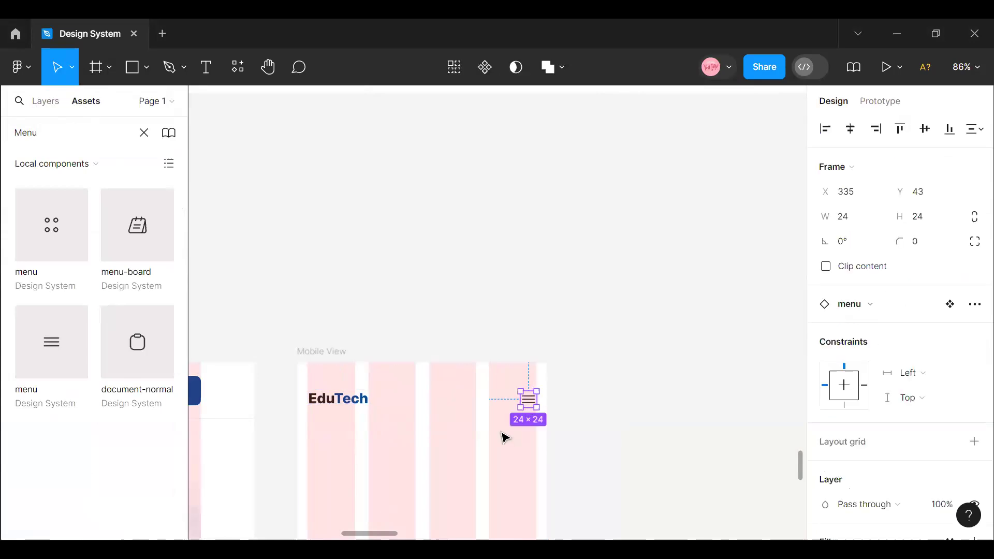
- Wrap the EduTech logo and the menu icon together in a horizontal auto layout frame
click(501, 439)
click(529, 405)
click(327, 411)
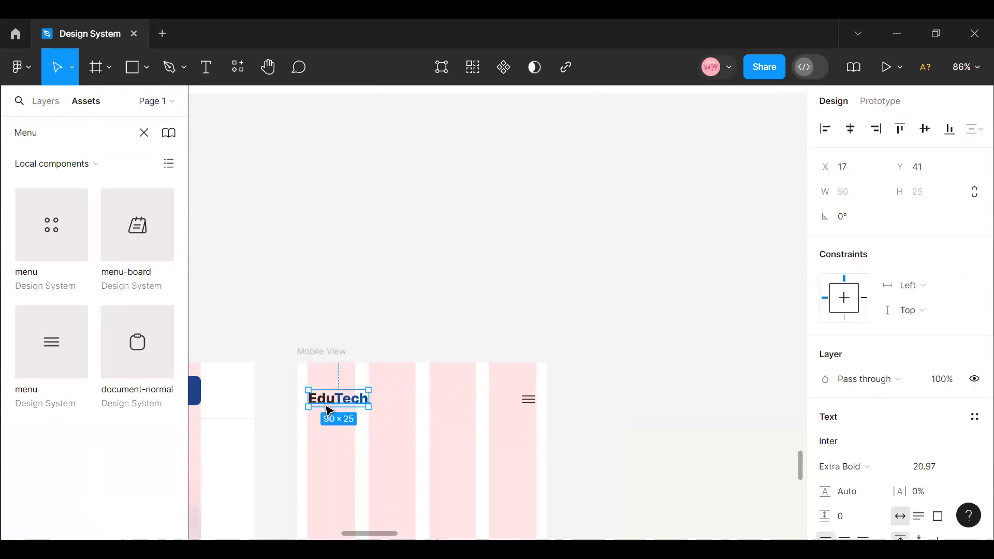
shift+click(534, 409)
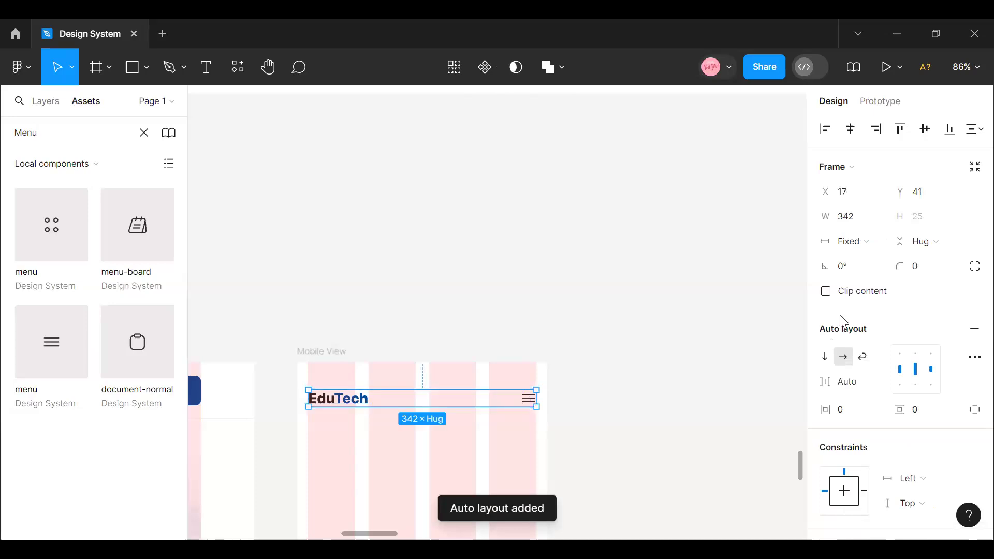
- Change the header frame's item spacing from Auto to a fixed gap of 224, checking its distances to the Mobile View edges
click(877, 382)
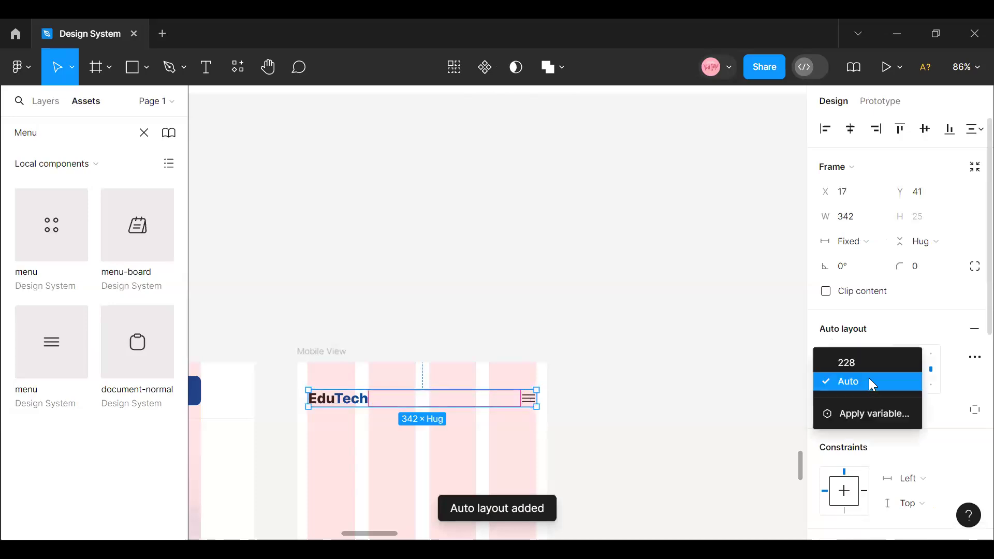
click(865, 367)
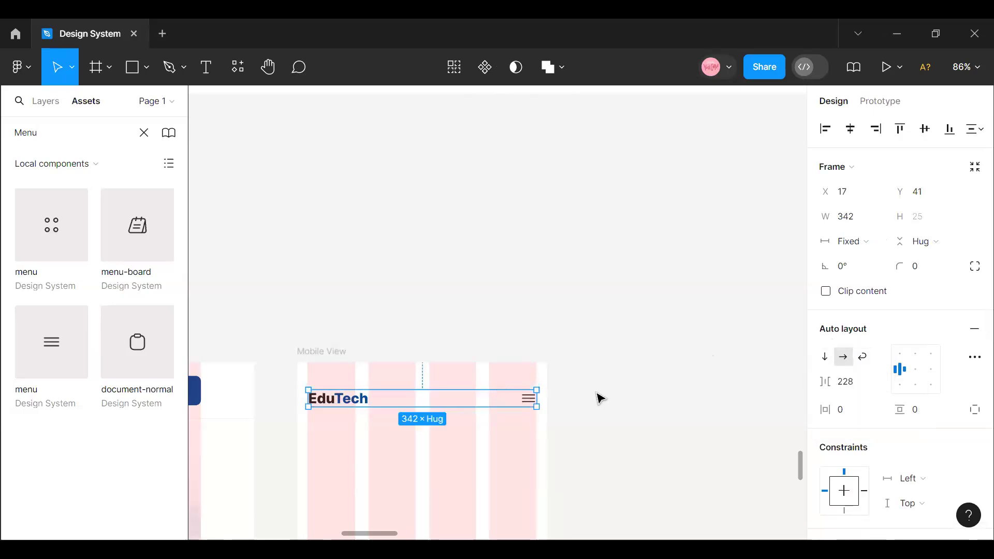
key(alt)
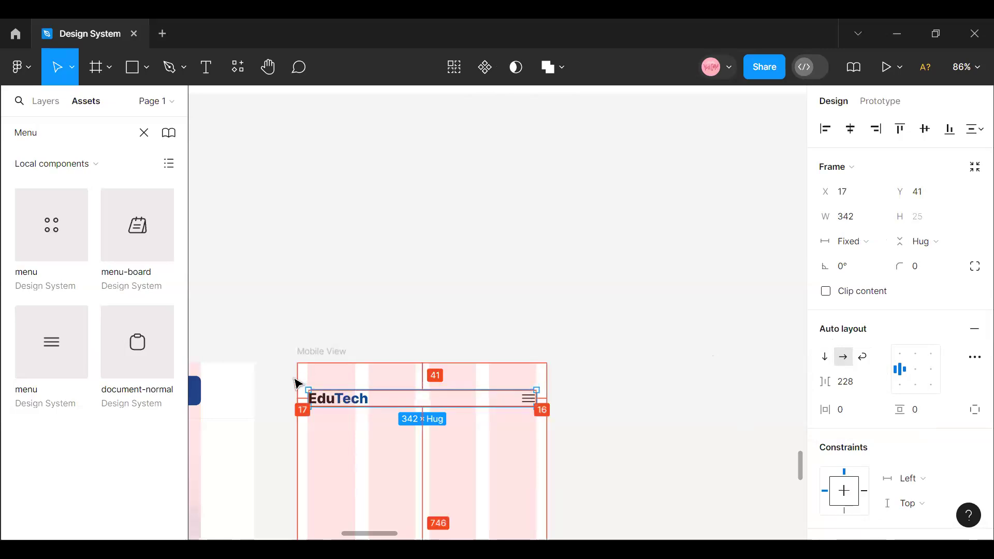
drag(823, 375, 822, 376)
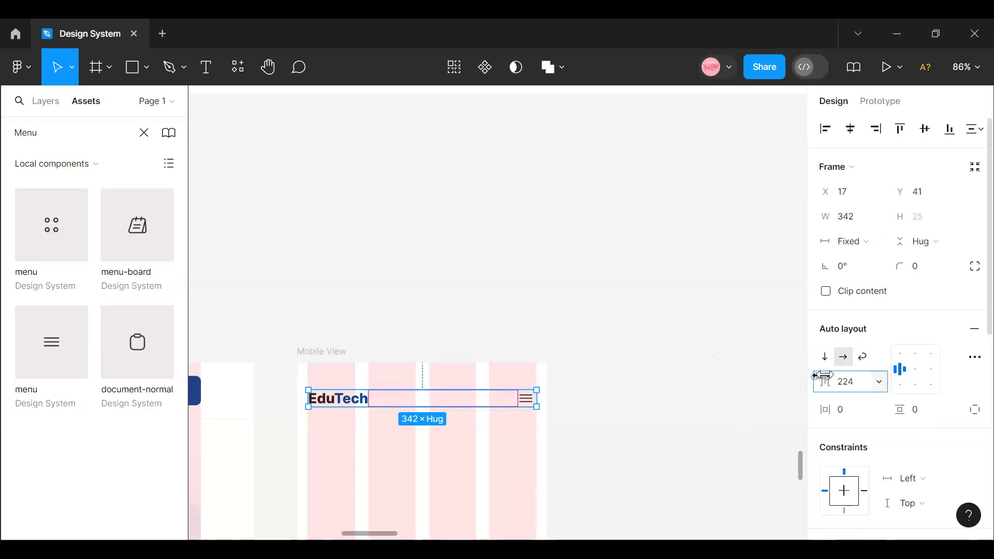
- Extend the header frame's left edge to X 16 for a width of 343, and check its side margins
click(968, 67)
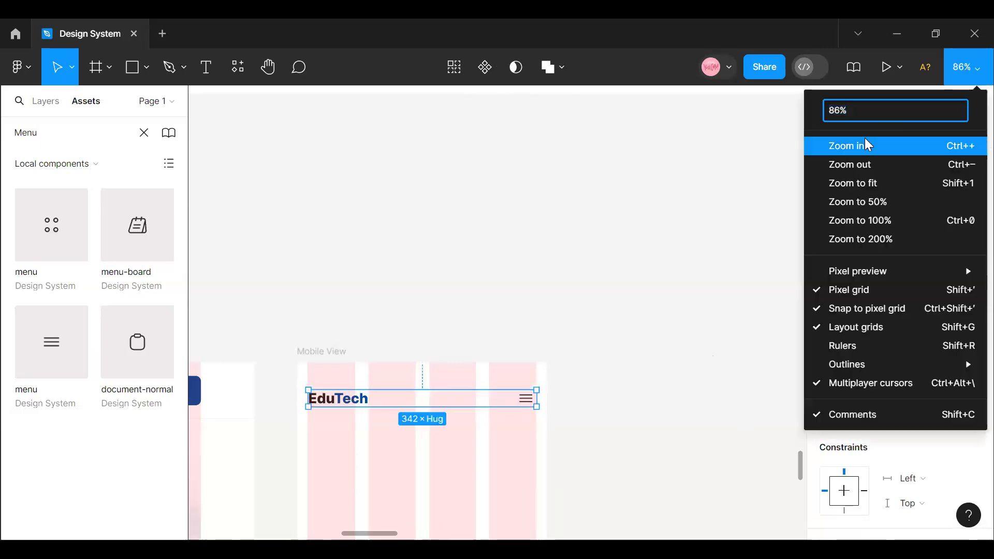
click(869, 145)
mouse_move(379, 533)
mouse_down()
mouse_move(362, 537)
mouse_move(371, 539)
mouse_up()
click(972, 70)
click(868, 145)
scroll(456, 450, down, 1)
scroll(443, 439, down, 4)
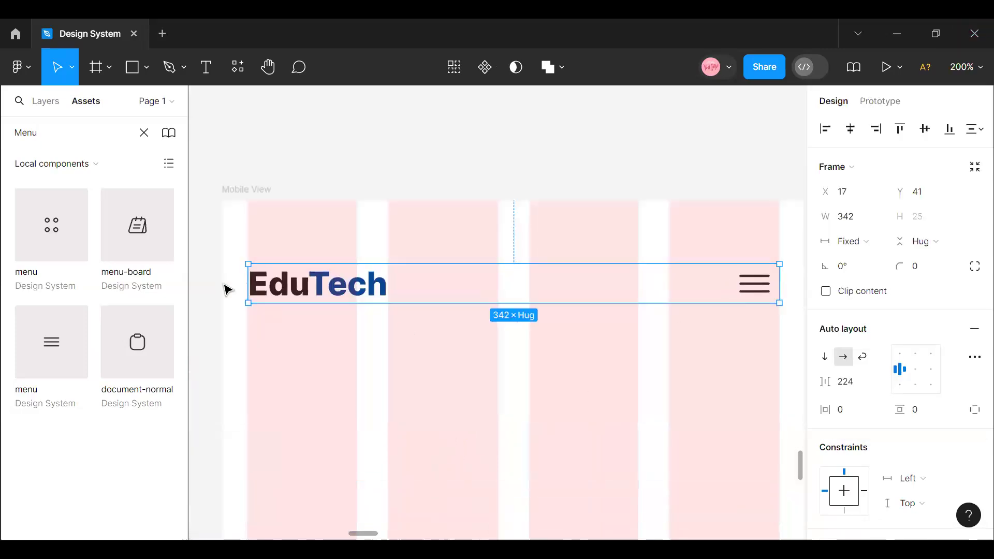
key(alt)
key(alt)
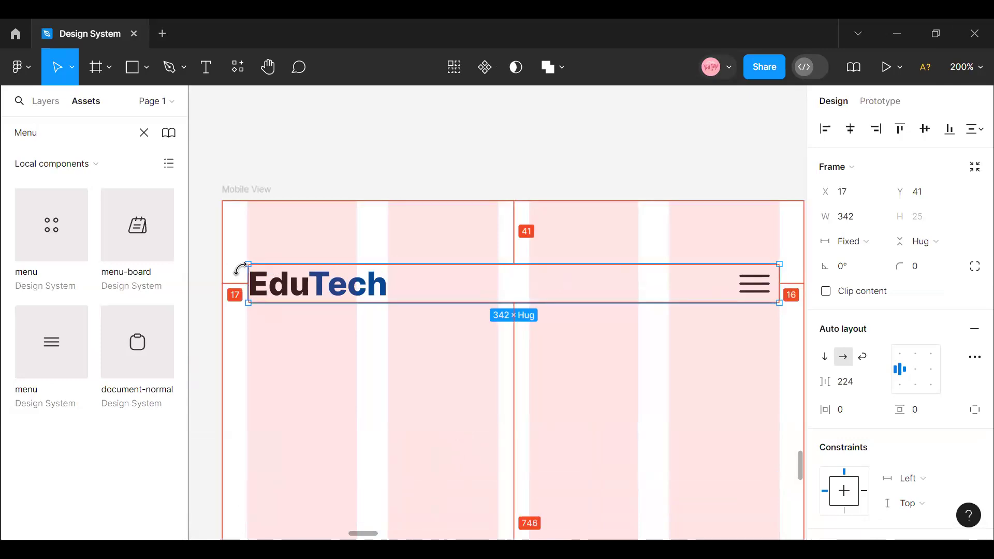
mouse_move(244, 275)
mouse_down()
mouse_move(233, 275)
mouse_move(241, 274)
mouse_up()
key(alt)
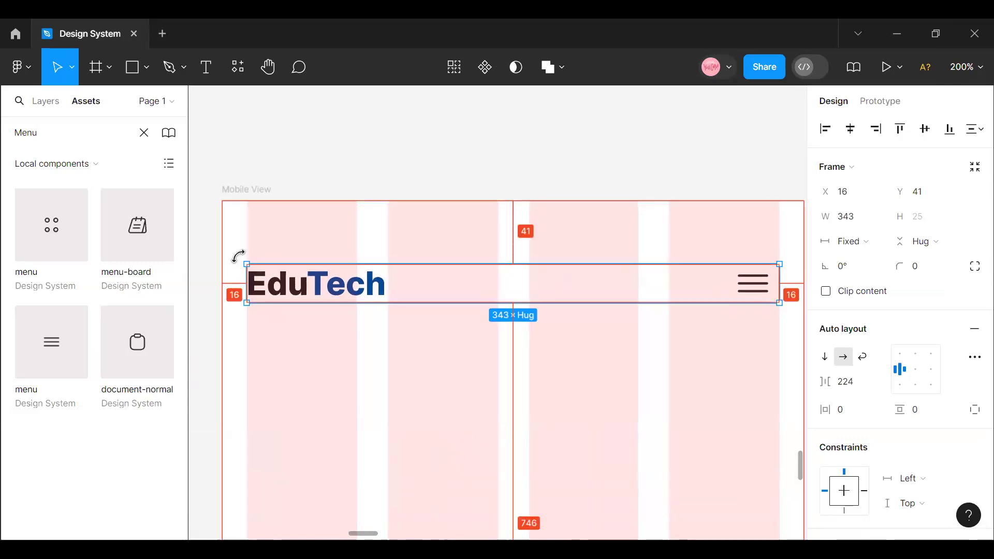
- Try centre alignment for the header frame's contents, then restore left alignment and reselect the frame
scroll(362, 293, up, 1)
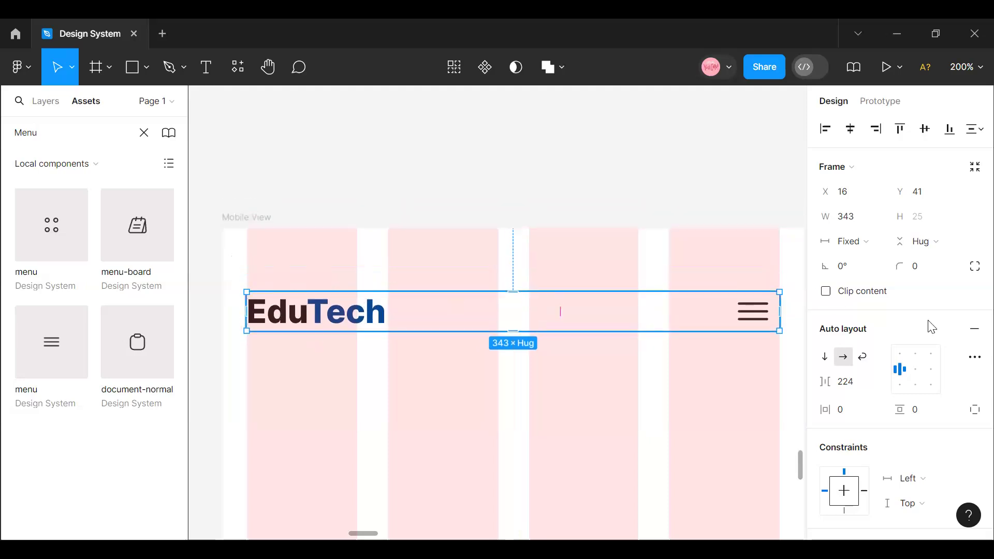
click(917, 366)
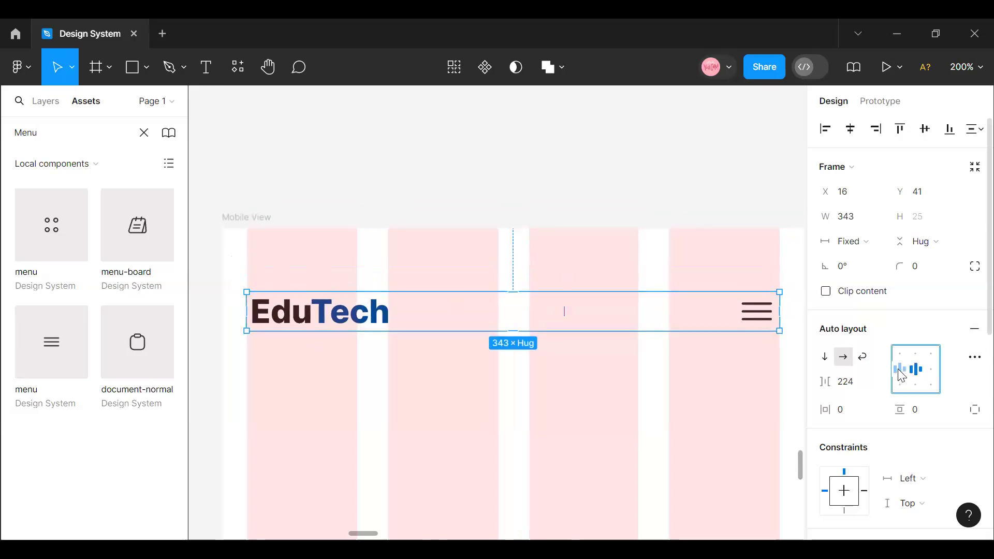
click(766, 317)
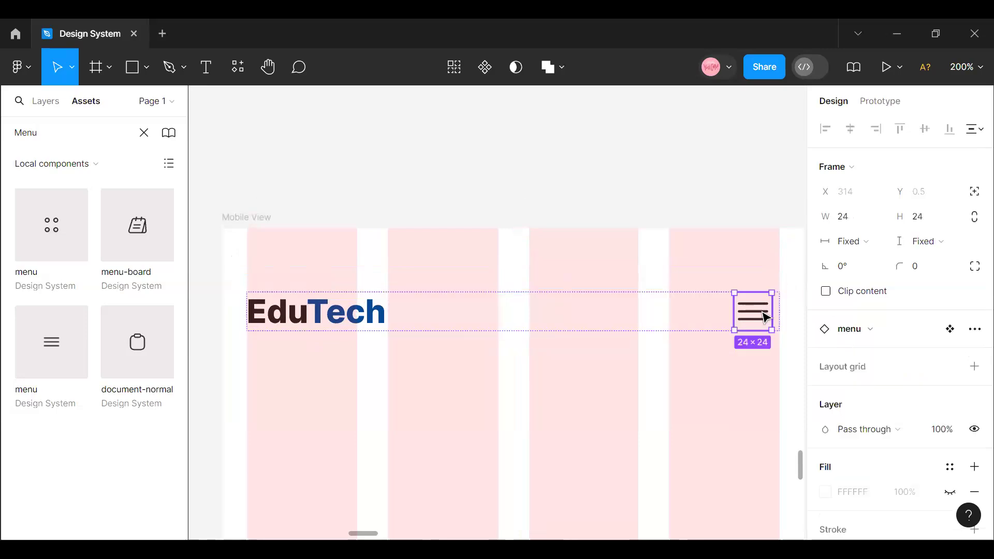
click(649, 324)
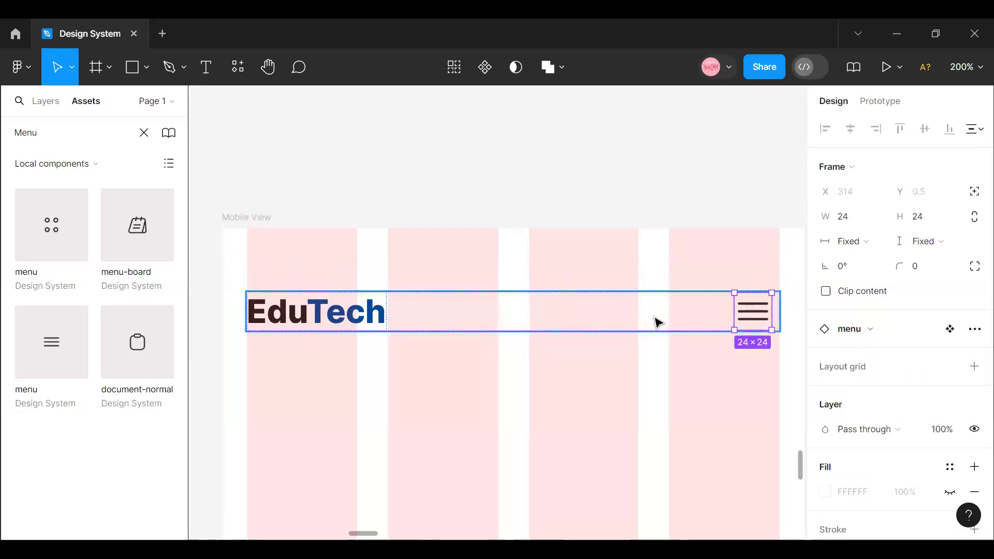
- Set the header frame's item spacing to Auto and its vertical padding to 8
click(878, 382)
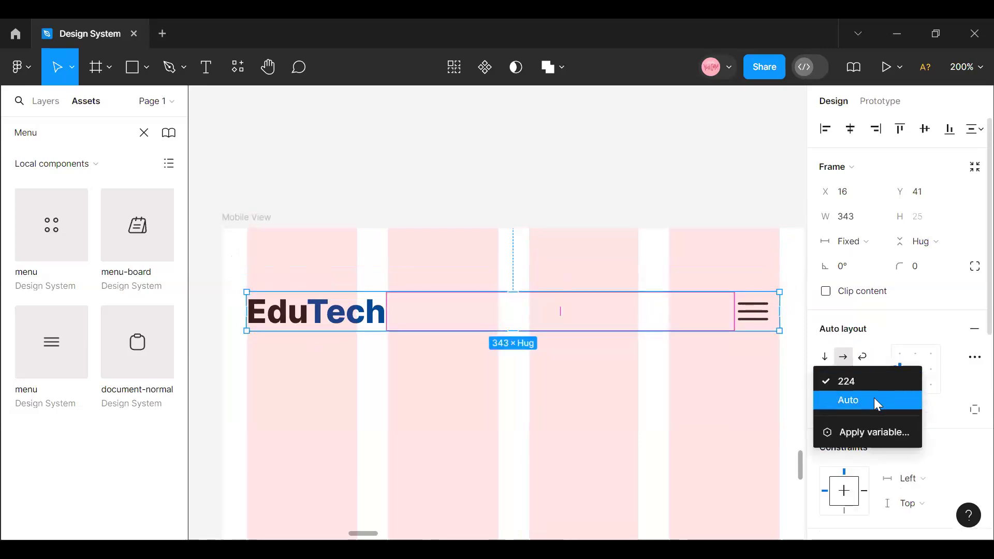
click(874, 397)
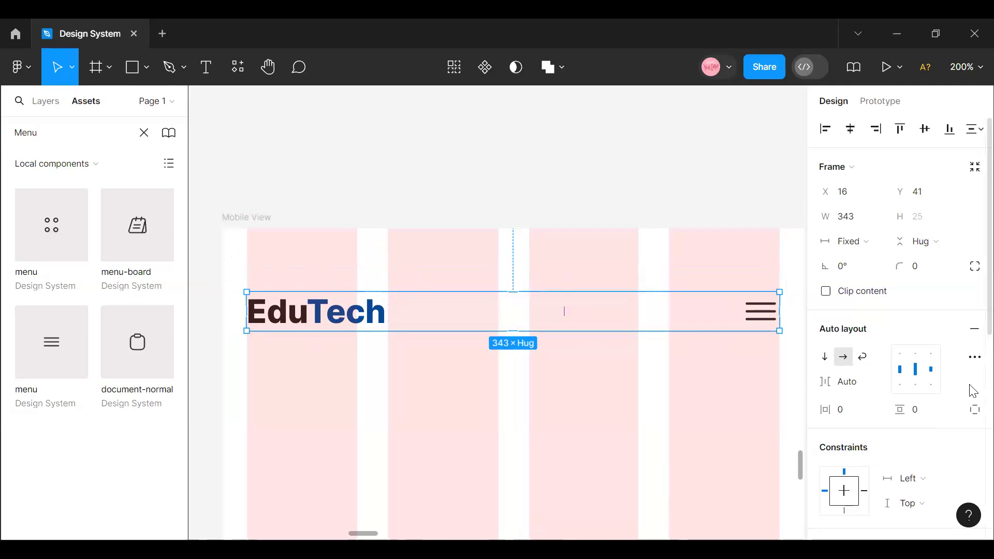
click(926, 414)
key(Return)
- Try a horizontal padding of 16 on the header frame, then undo it
click(850, 417)
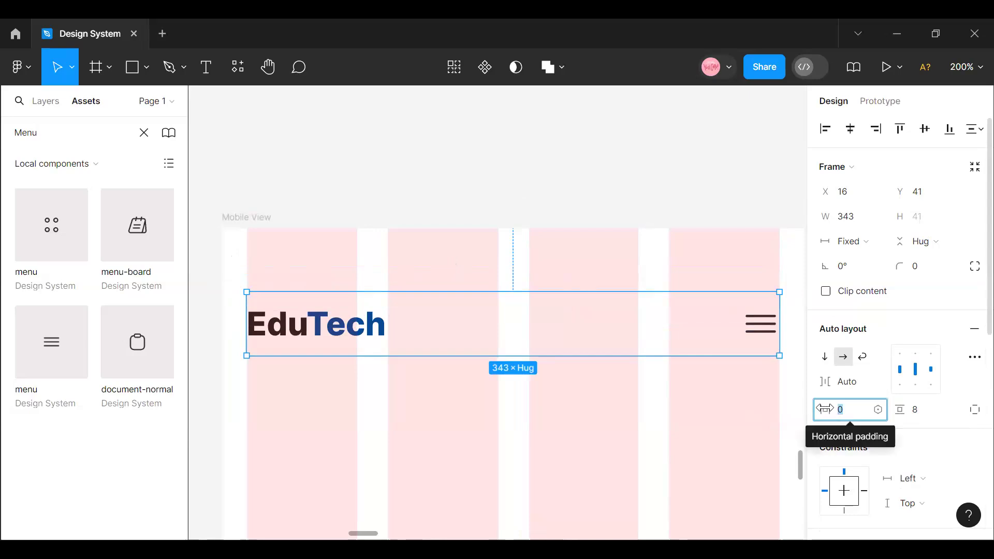
text(16)
key(Return)
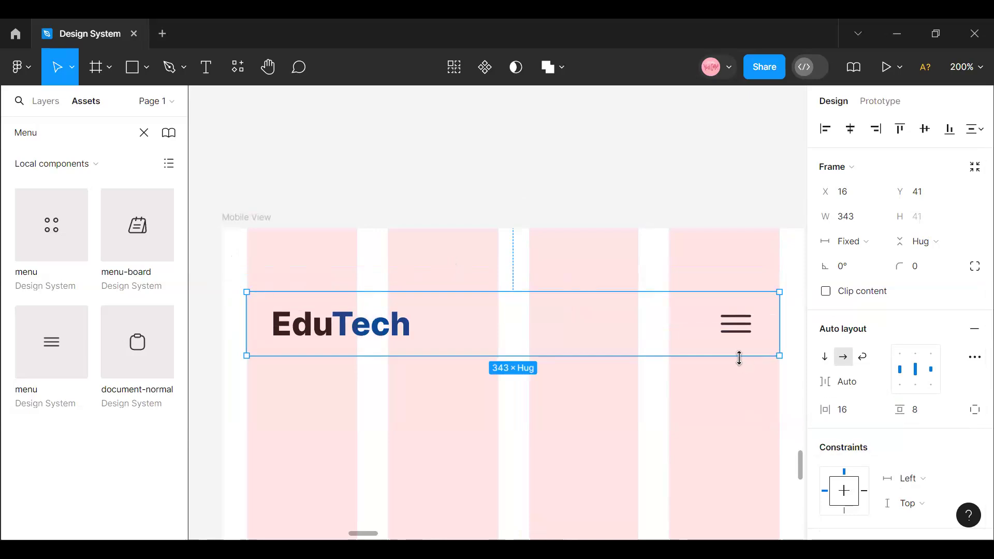
click(845, 356)
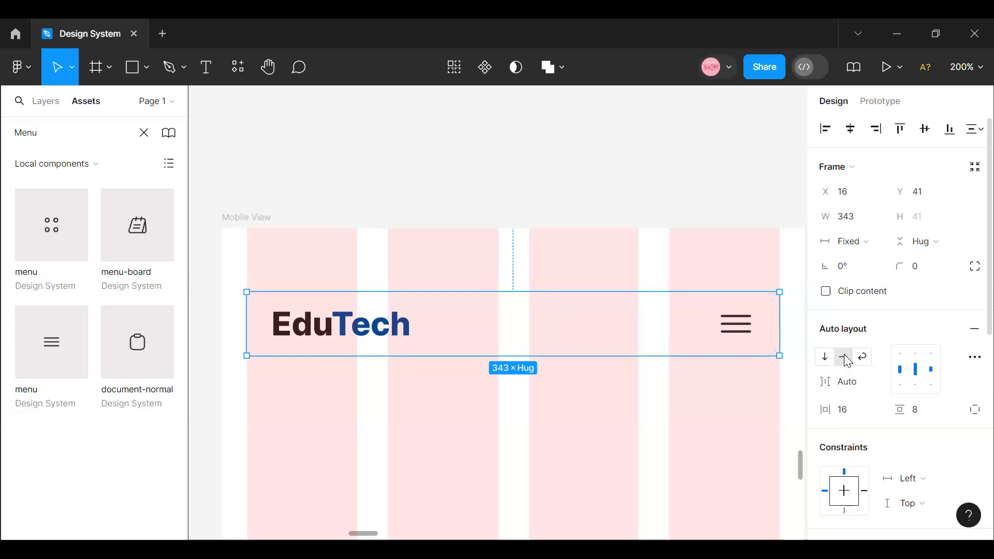
key(ctrl+z)
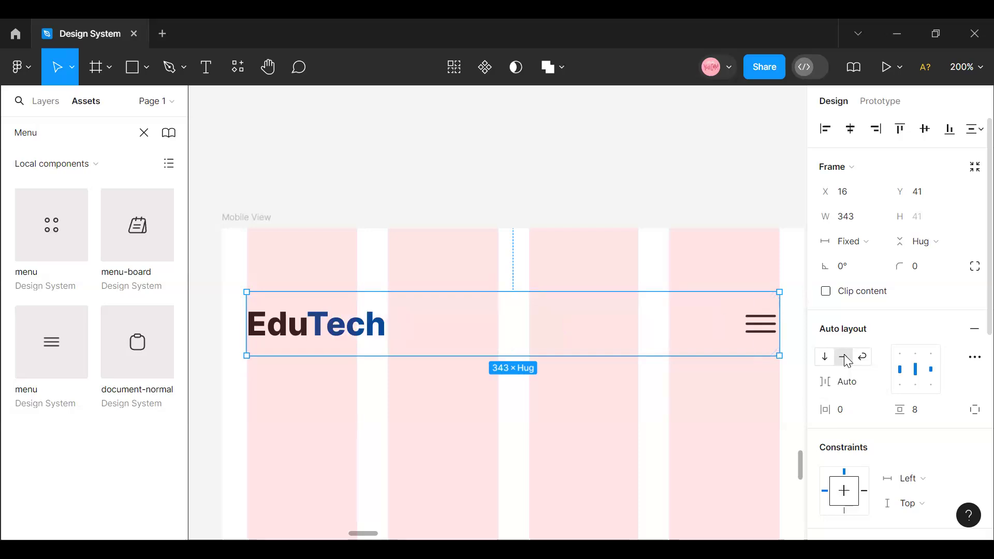
- Set the header frame's item spacing to a fixed 224 and its horizontal padding to 16
click(873, 389)
click(867, 359)
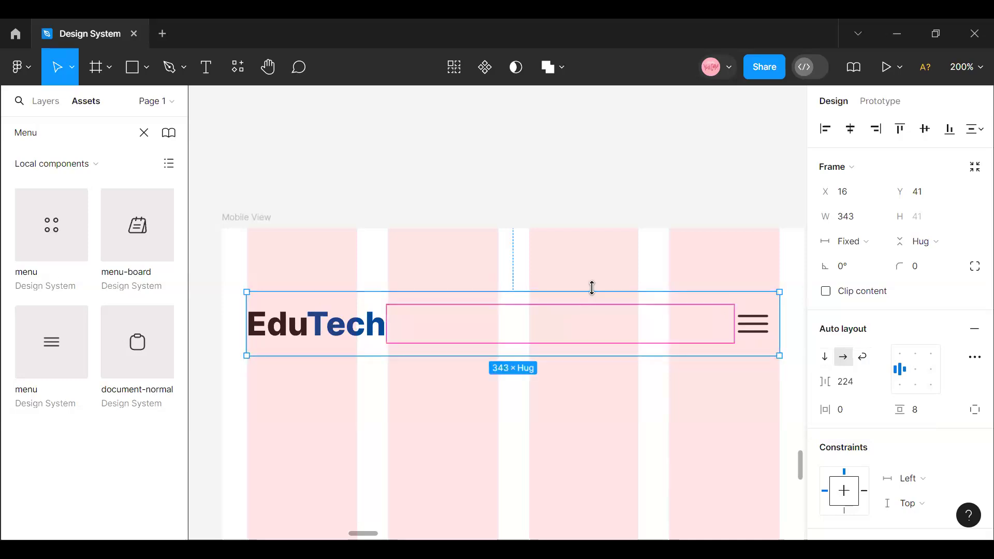
click(848, 413)
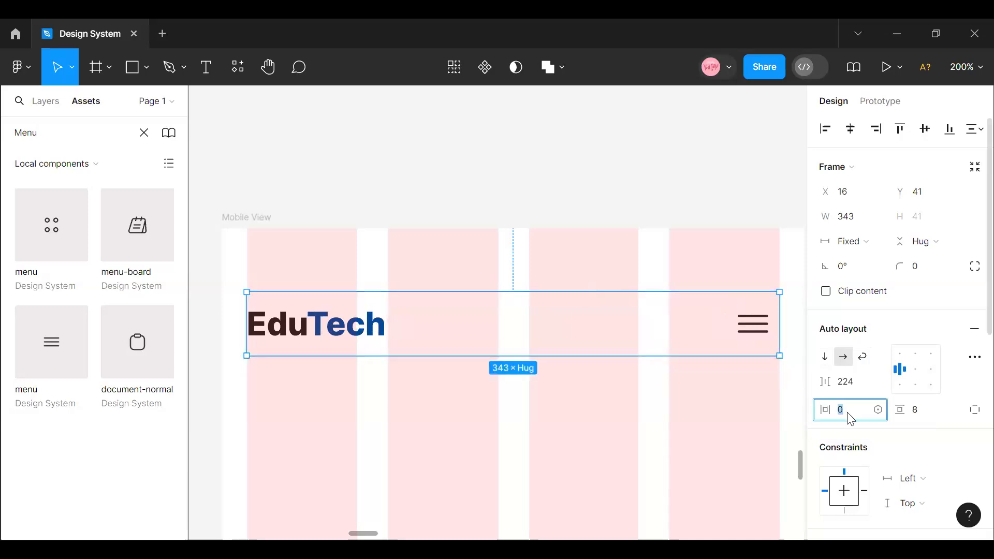
key(Return)
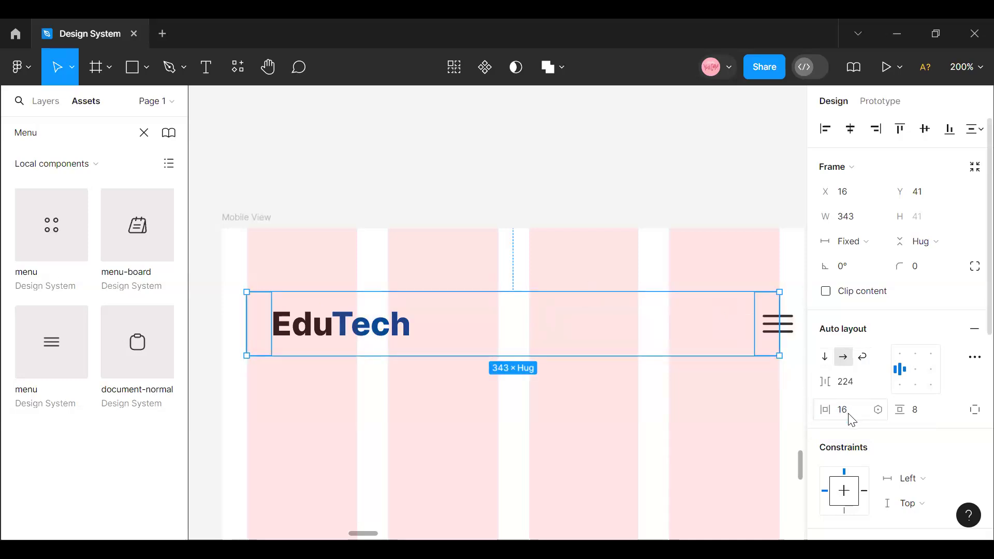
- Set the header frame's width to hug its contents and centre the header horizontally in the Mobile View frame
click(880, 249)
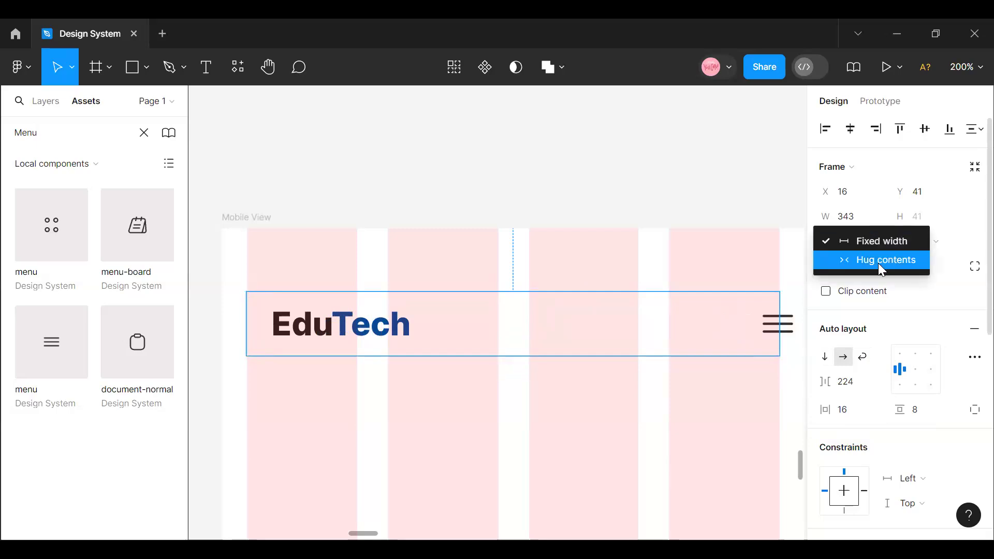
click(878, 263)
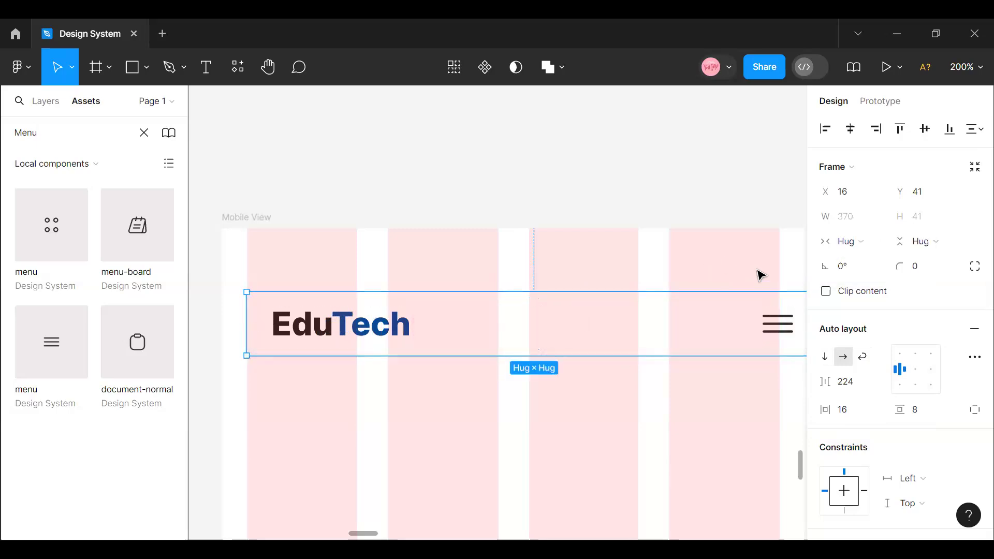
click(850, 130)
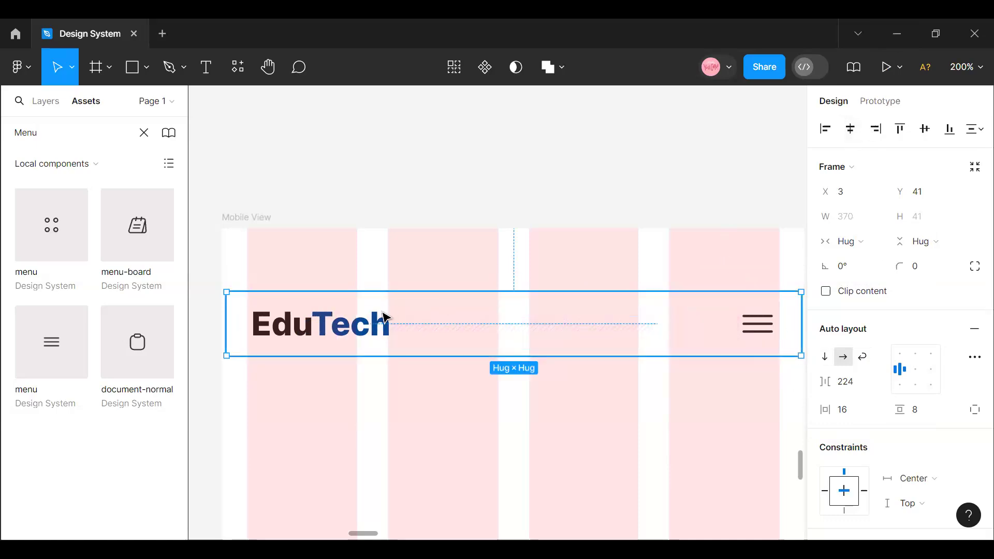
- Move the header to the top edge of Mobile View and widen it to the frame's sides, to about 378
drag(401, 308, 406, 254)
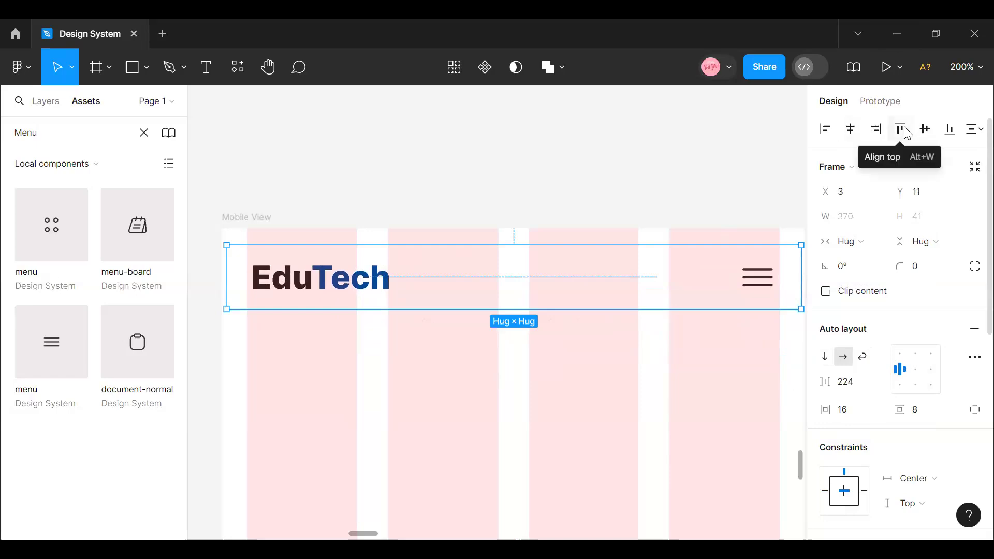
click(907, 134)
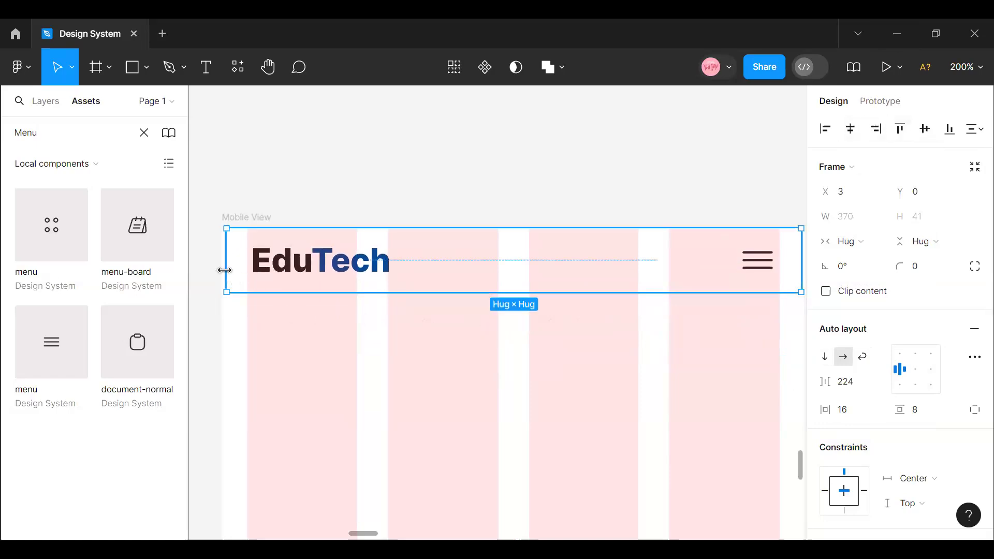
drag(224, 270, 217, 270)
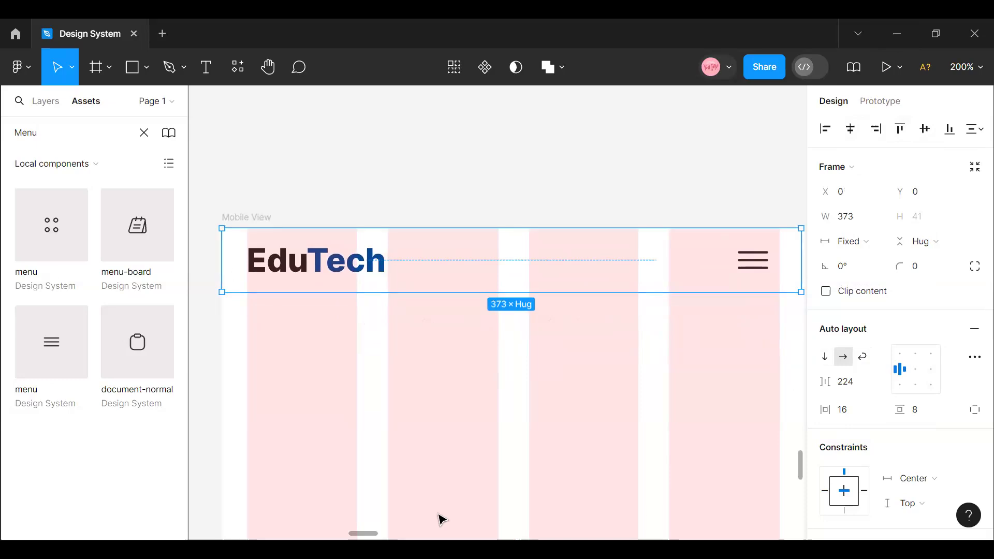
scroll(499, 383, right, 5)
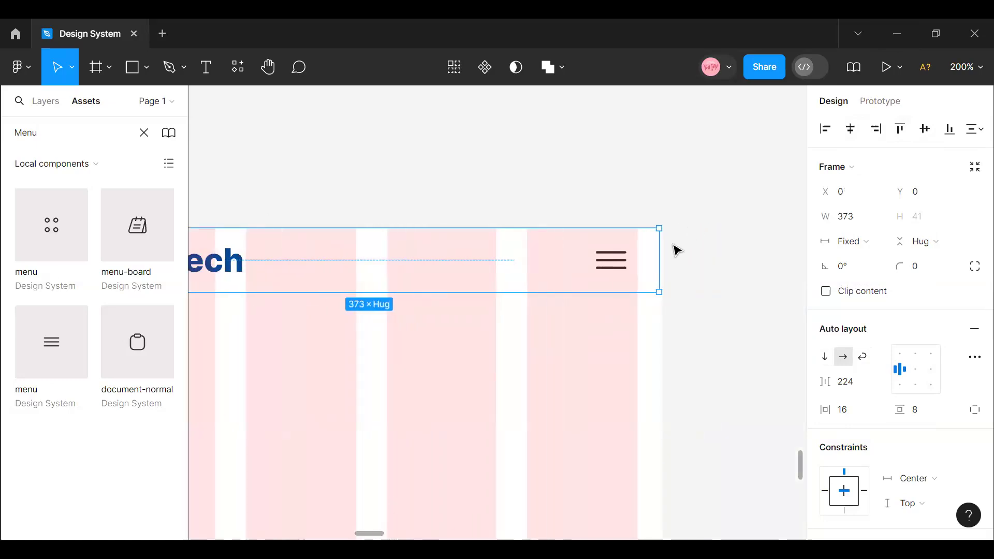
- Set the header frame's item spacing to Auto and reduce its width to 375
click(625, 265)
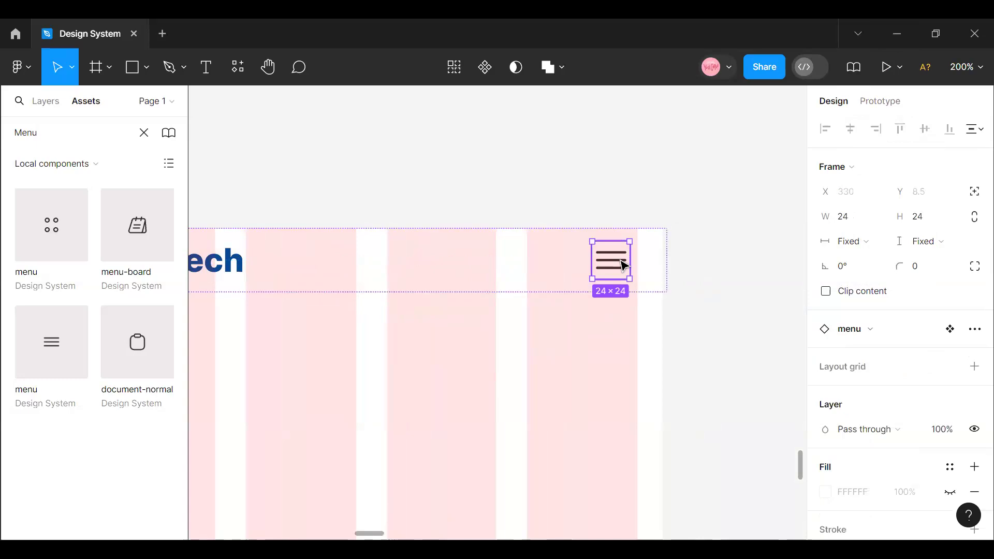
click(472, 263)
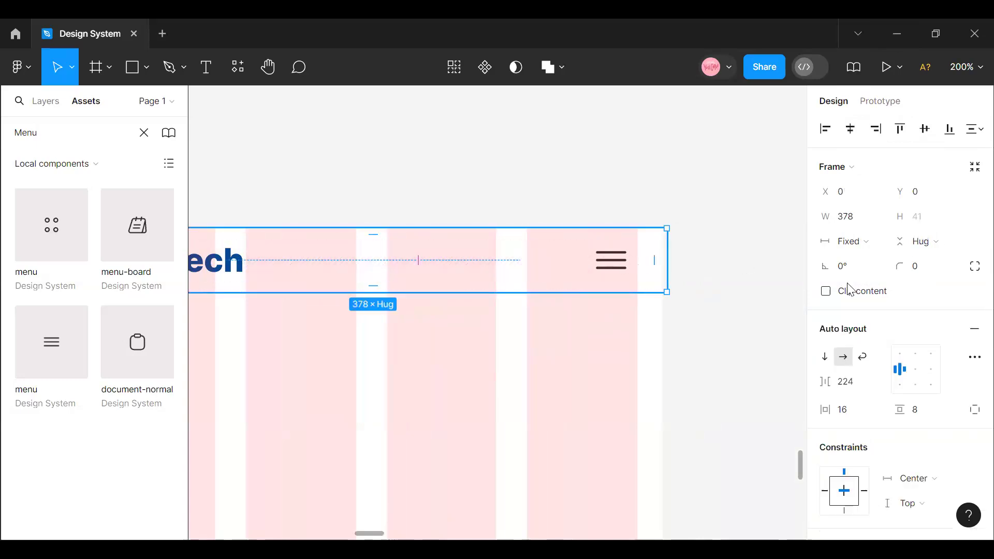
click(880, 383)
click(874, 403)
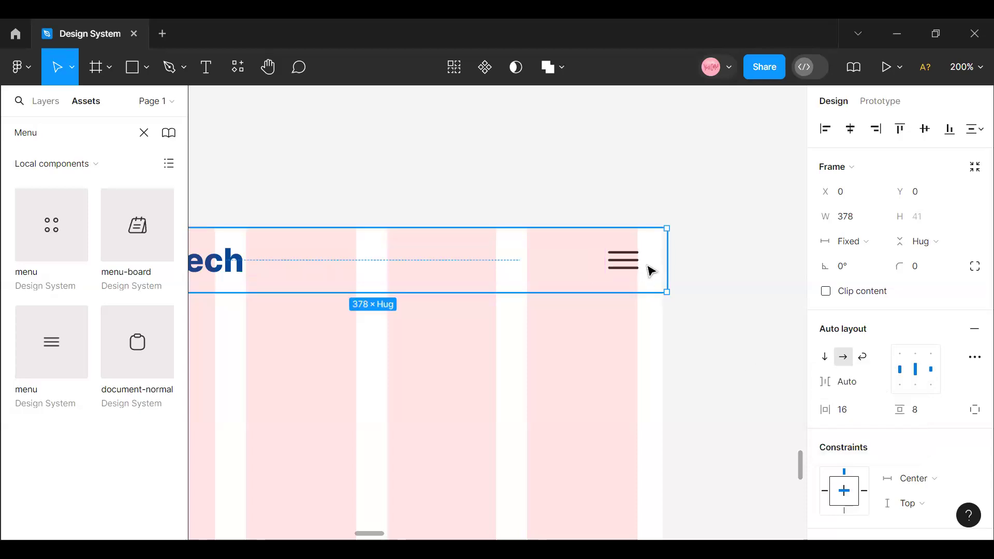
drag(666, 260, 661, 260)
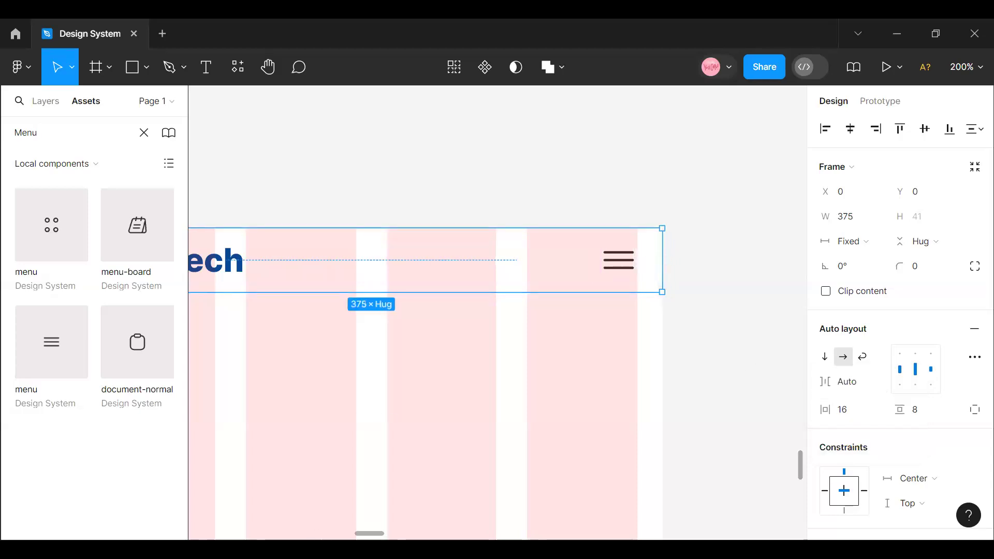
- Check the logo and menu icon against the mobile grid columns and compare the header with the desktop navigation bar
drag(366, 529, 374, 530)
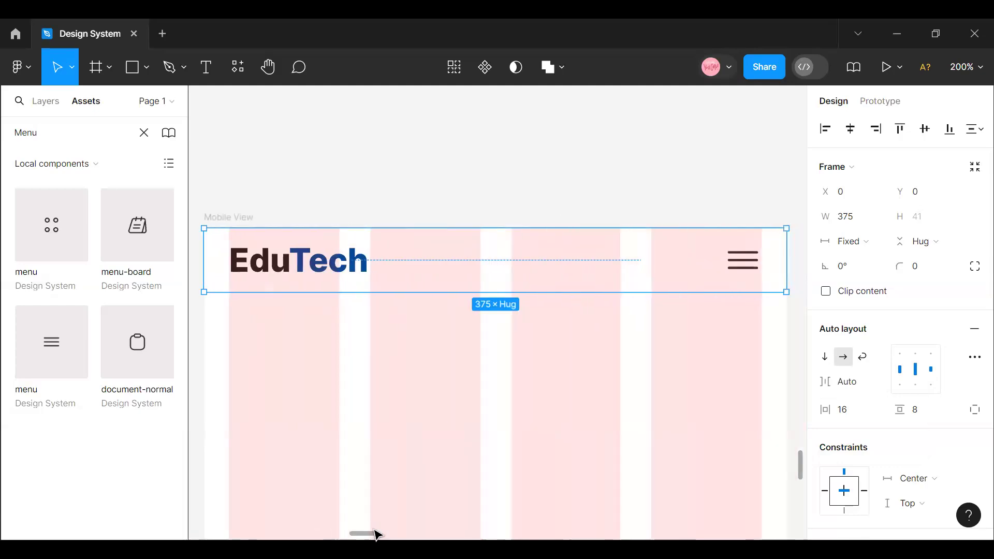
click(248, 278)
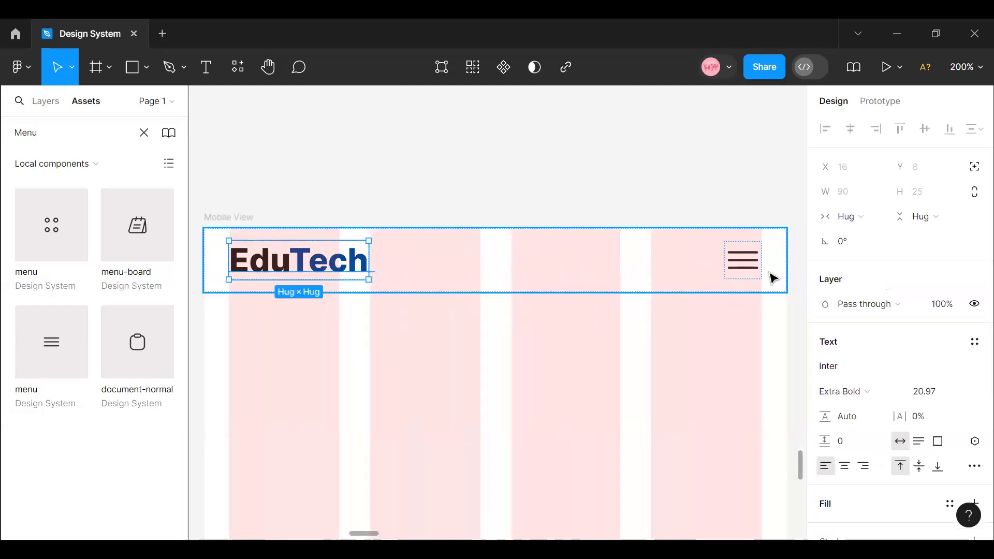
click(561, 362)
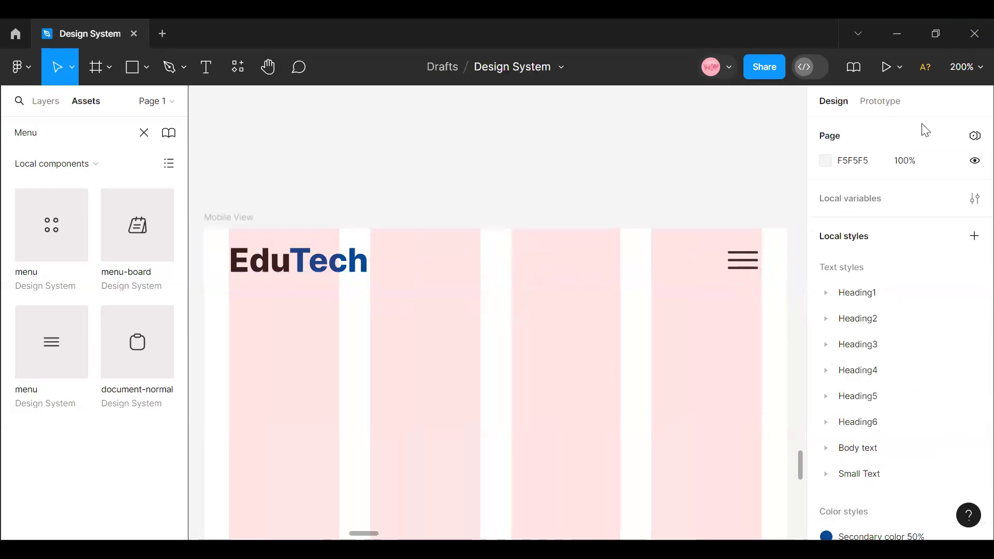
click(967, 66)
click(879, 162)
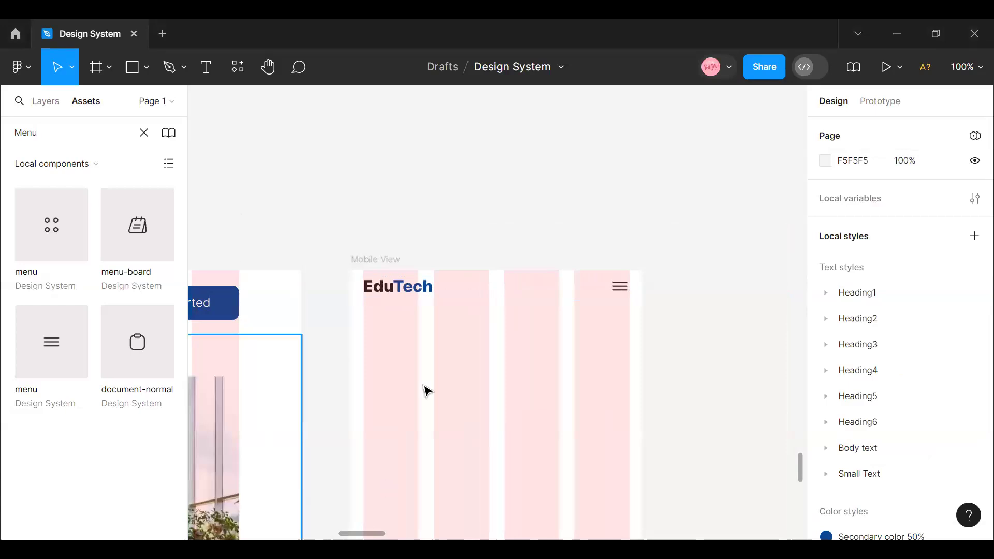
click(497, 286)
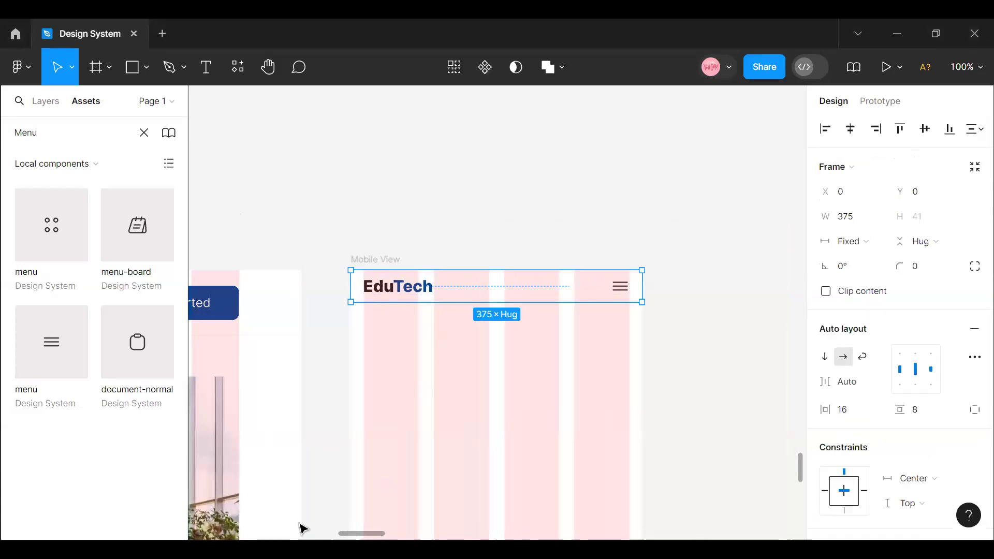
scroll(311, 525, left, 10)
scroll(291, 378, right, 1)
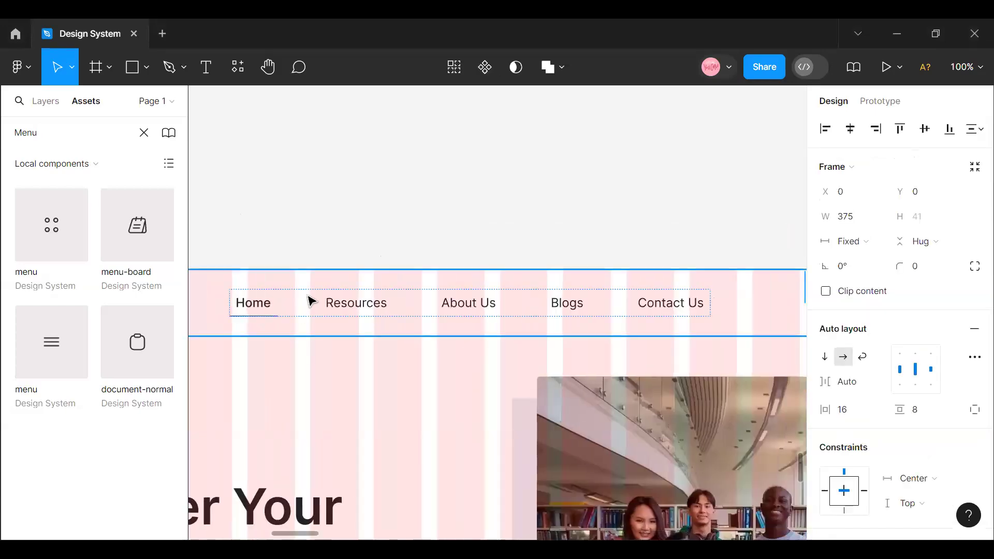
drag(318, 536, 383, 535)
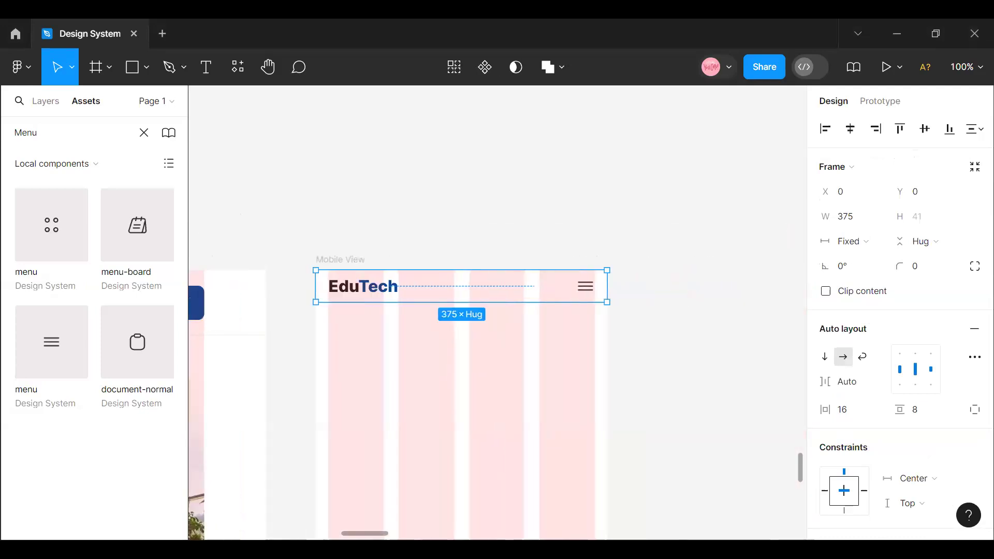
- Recolour the header's menu icon with the Normal shade from the Foundation blue colour styles
click(589, 290)
scroll(952, 430, down, 3)
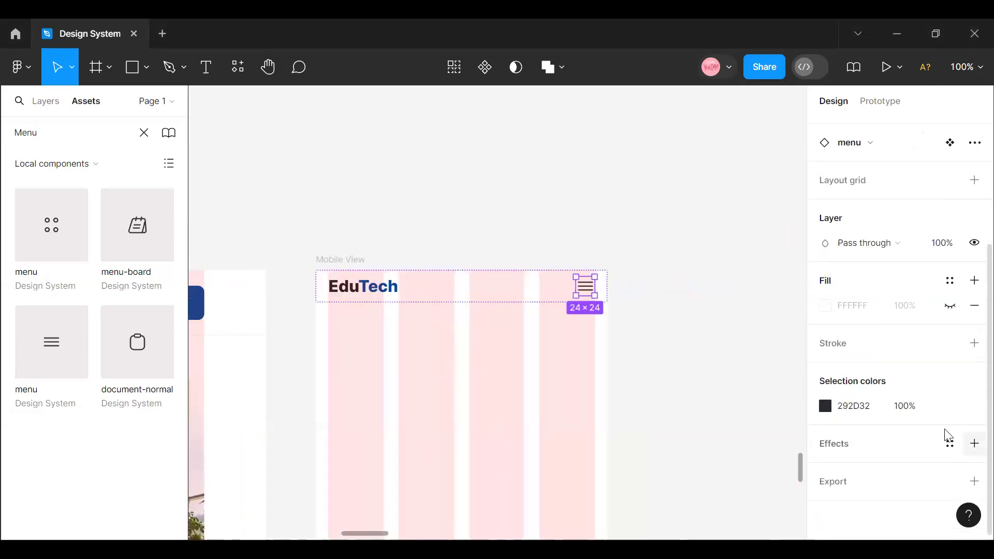
scroll(673, 434, down, 1)
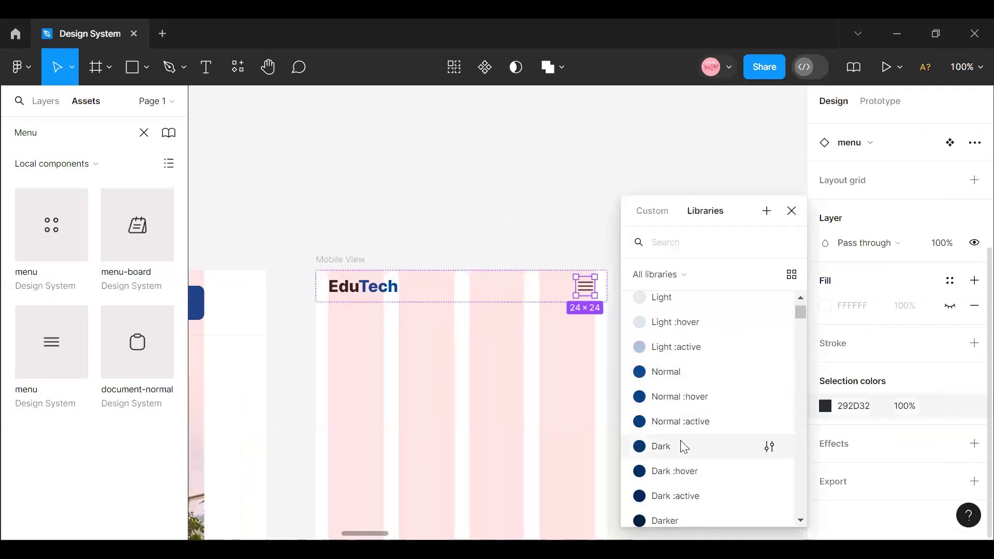
scroll(694, 399, up, 5)
scroll(692, 409, down, 5)
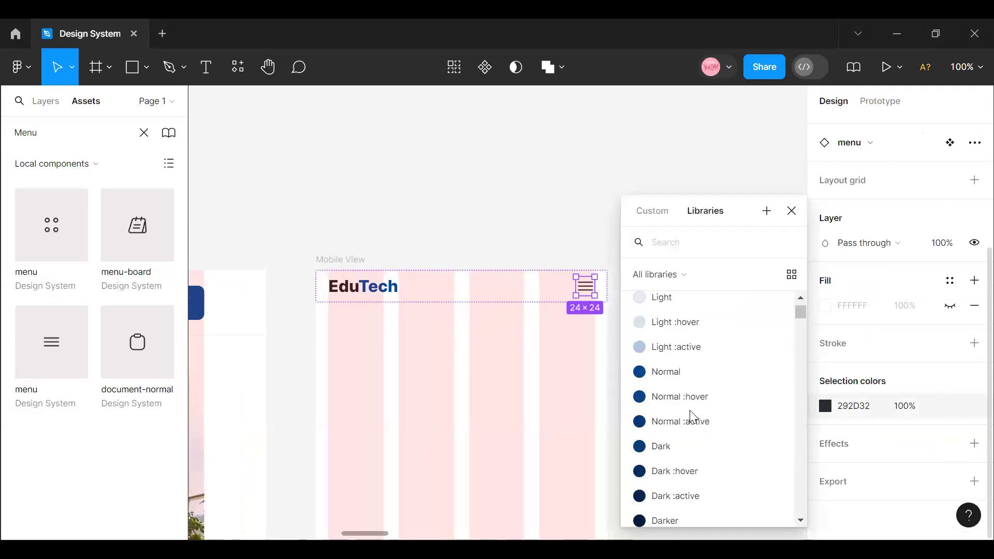
click(697, 379)
click(697, 379)
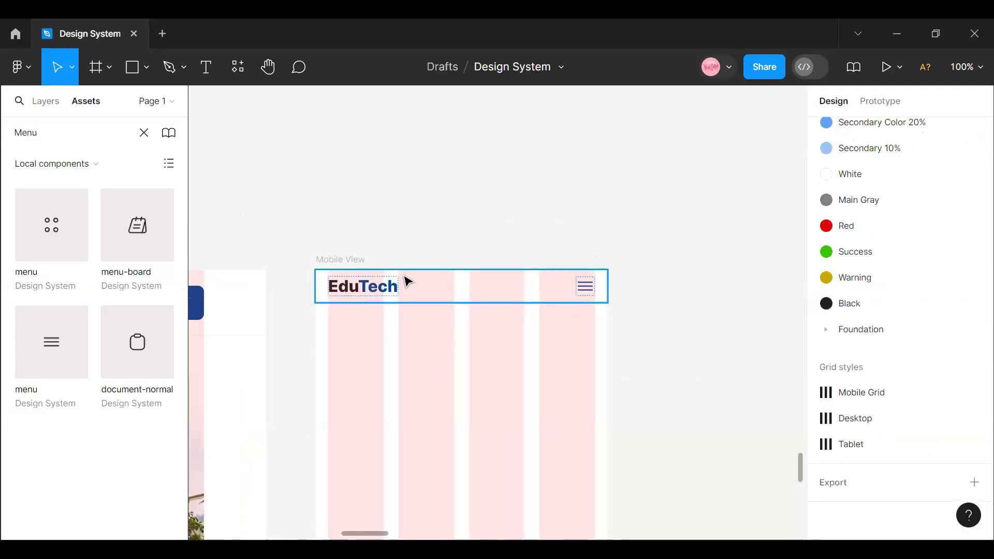
- Take the header out of Mobile View to add a fill to it, and return it to the frame's top edge
click(343, 260)
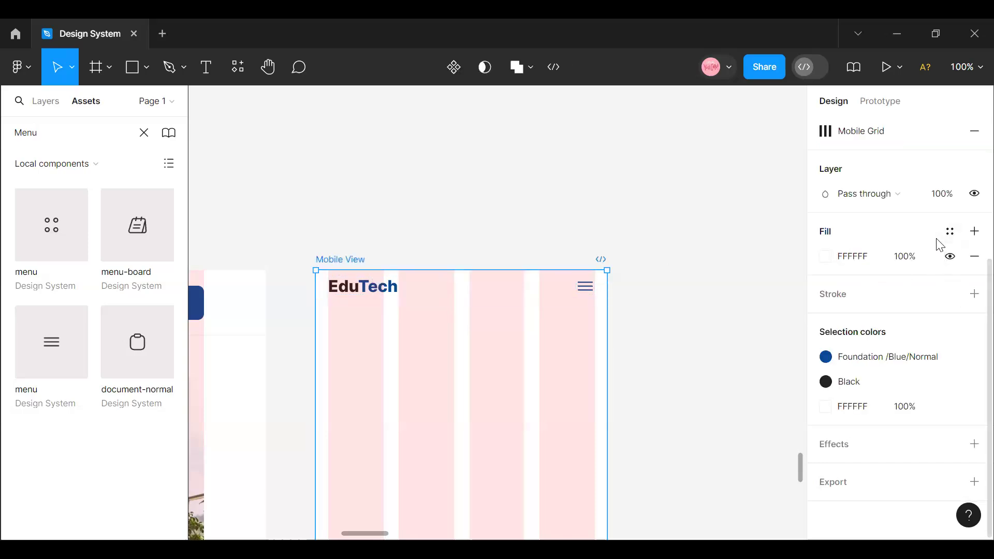
click(396, 293)
drag(405, 224, 395, 202)
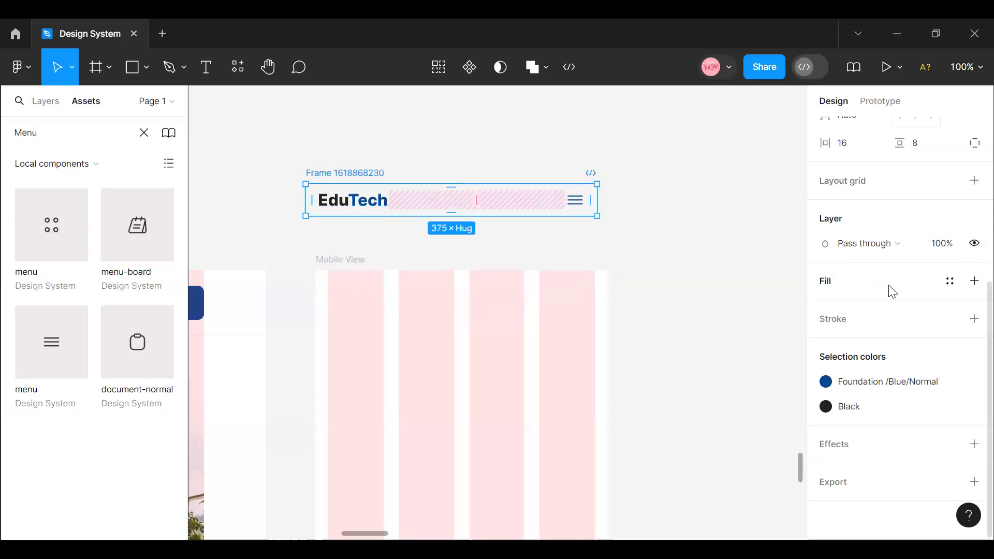
click(974, 281)
drag(472, 204, 482, 300)
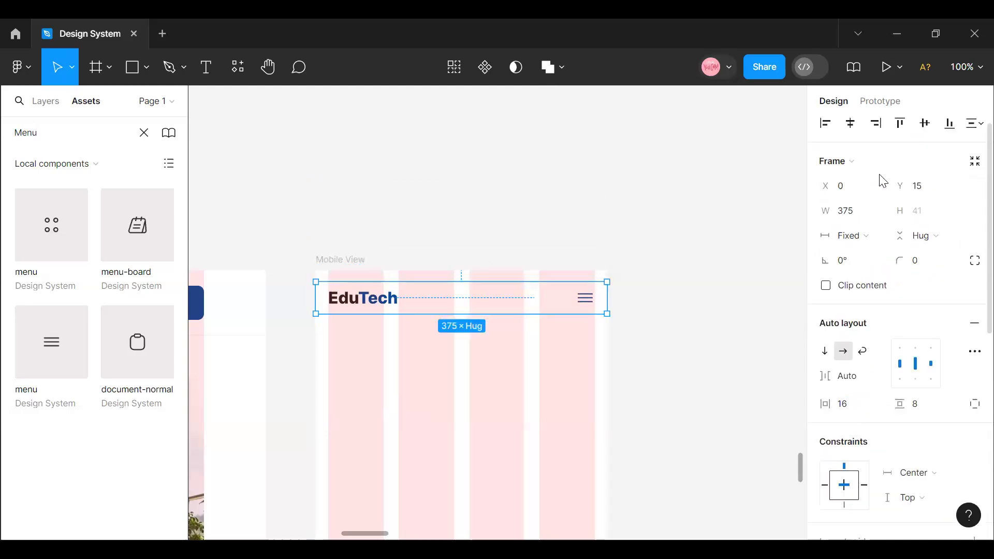
click(900, 129)
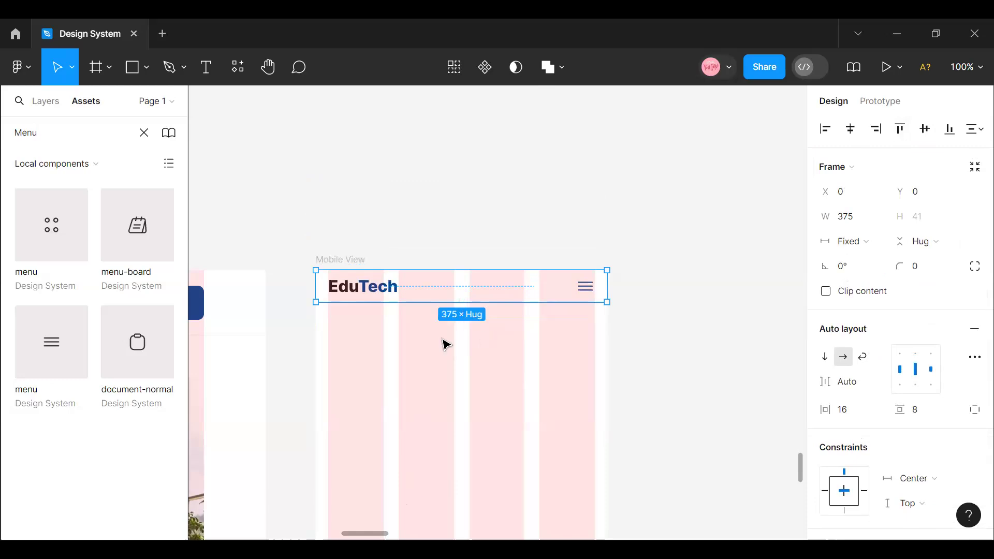
- Duplicate the desktop hero's image and background frame and place the copy outside the layouts, just above Mobile View
mouse_move(342, 535)
mouse_down()
mouse_move(316, 531)
mouse_move(342, 533)
mouse_up()
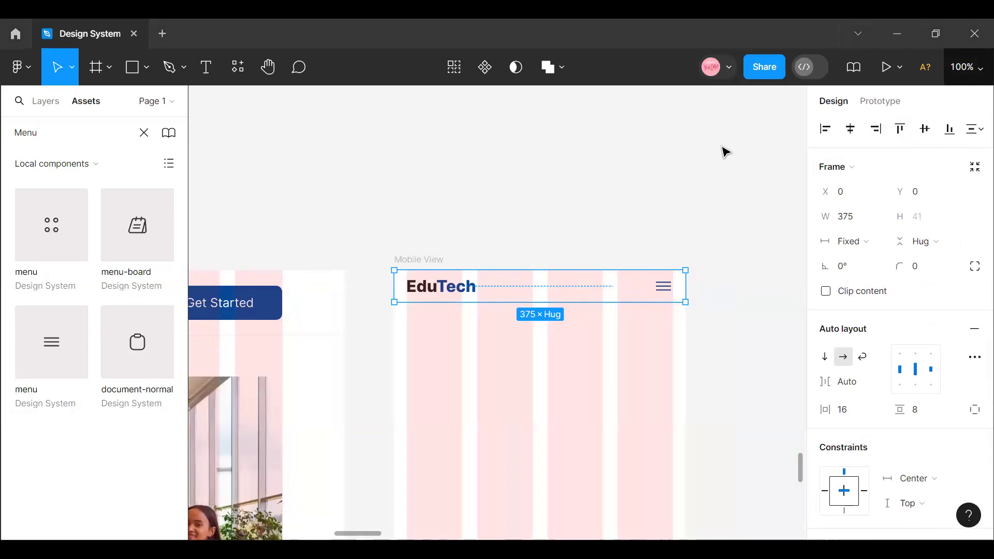
click(966, 67)
click(899, 165)
mouse_move(350, 539)
mouse_down()
mouse_move(289, 539)
mouse_move(371, 539)
mouse_move(306, 533)
mouse_move(355, 535)
mouse_move(337, 533)
mouse_up()
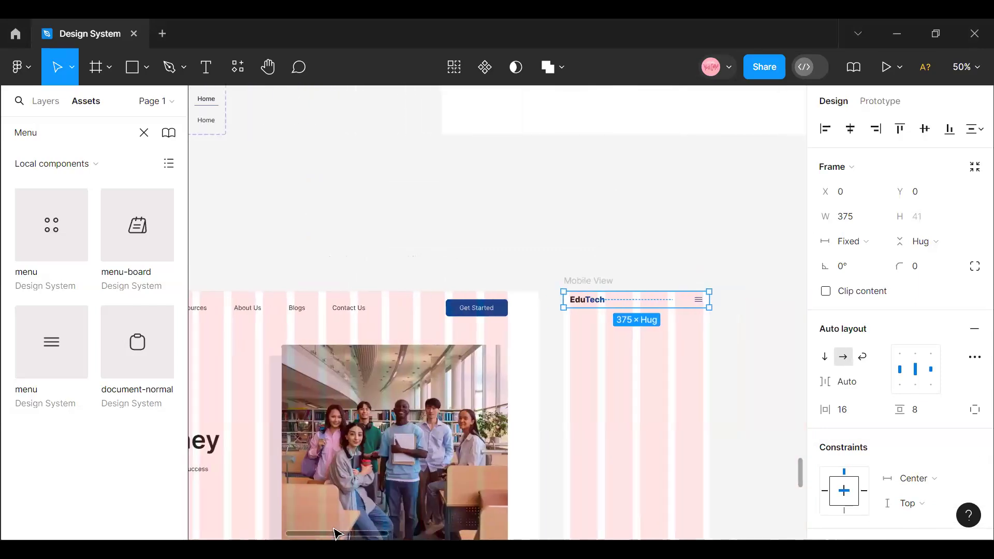
click(321, 450)
double_click(321, 451)
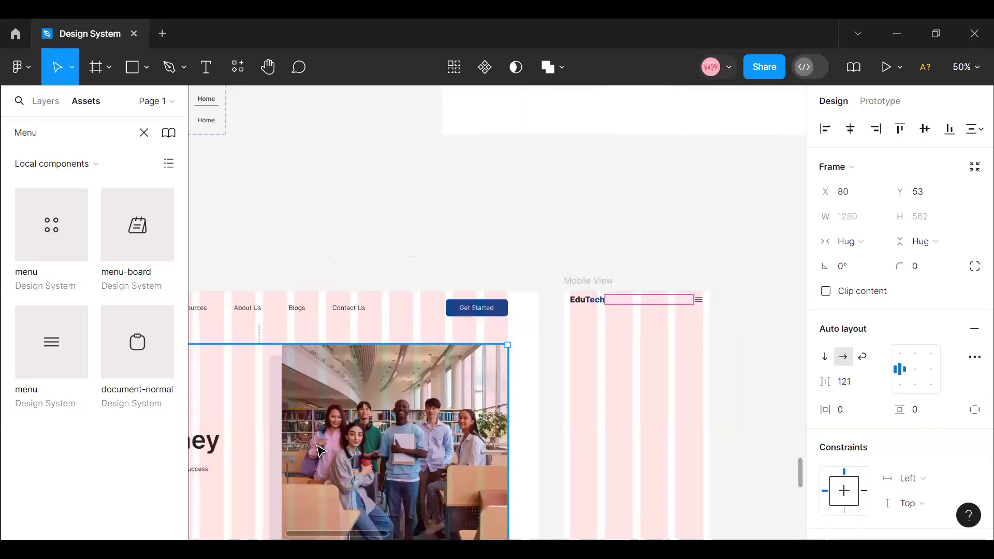
double_click(321, 451)
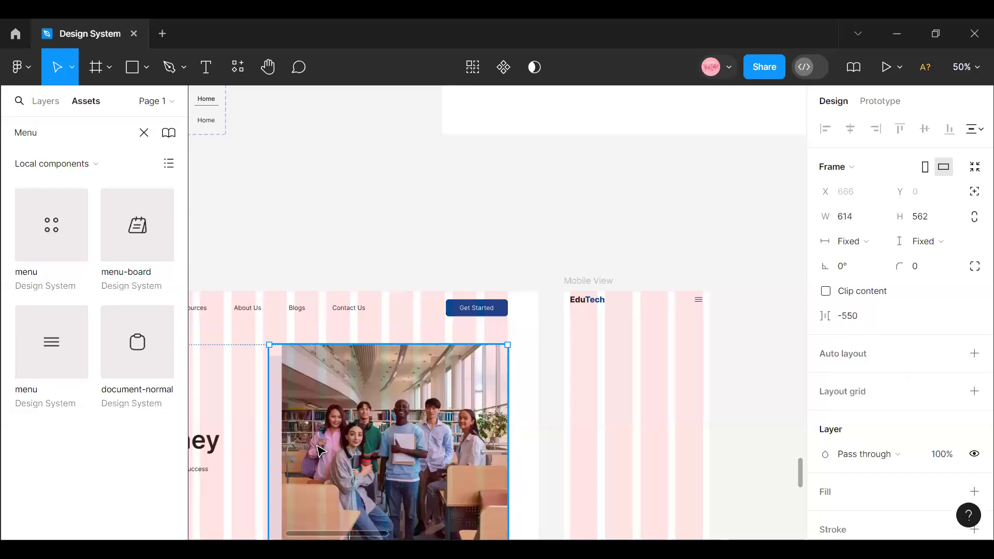
key(ctrl+d)
drag(631, 301, 627, 201)
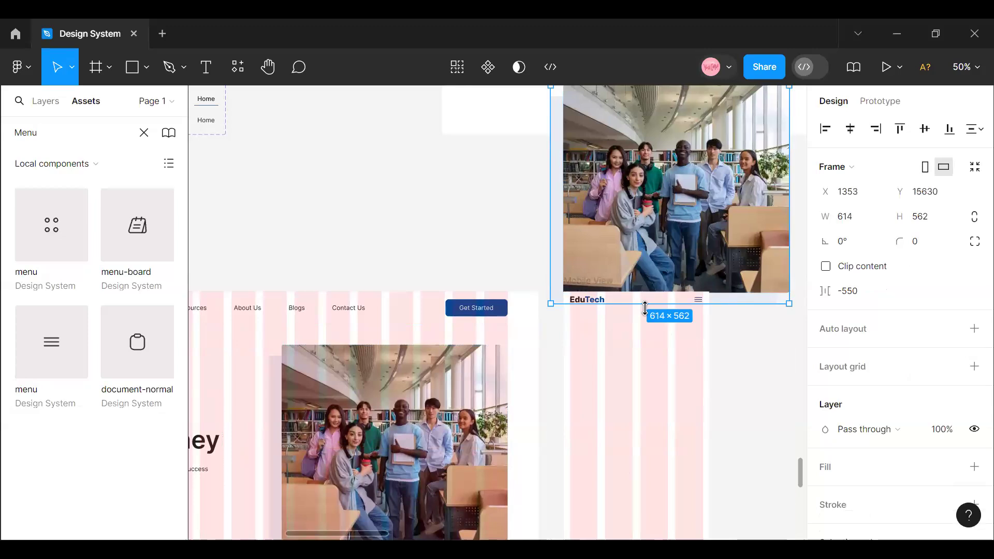
- Ungroup the copied image and background frame and move its photo into Mobile View below the header, at about X 69, Y 205
scroll(645, 309, up, 5)
scroll(639, 346, down, 1)
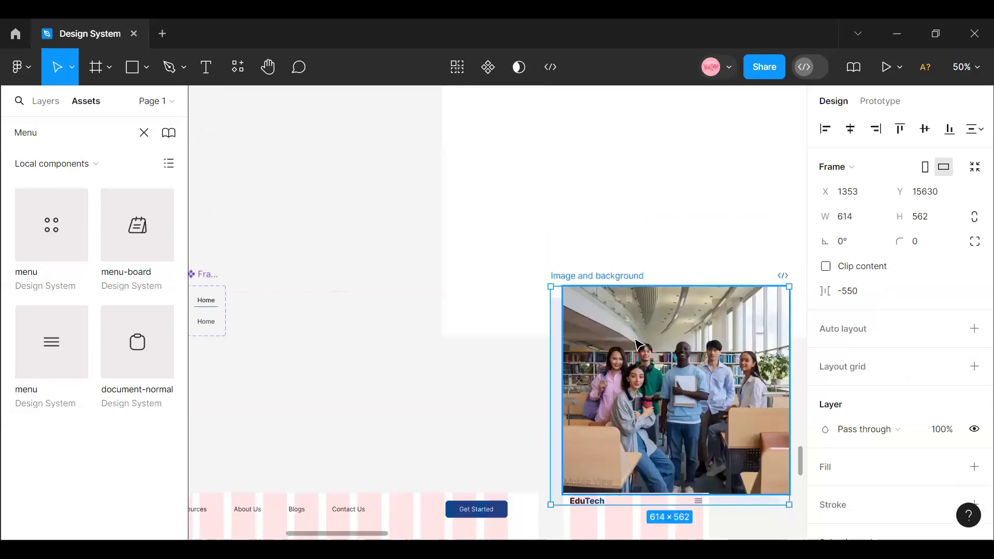
right_click(581, 327)
click(603, 305)
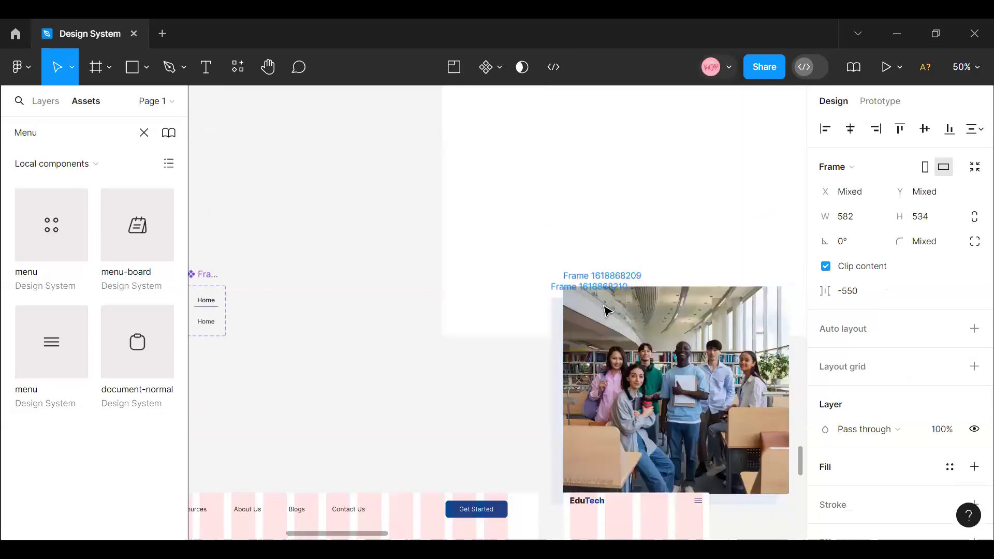
click(574, 344)
drag(615, 529, 597, 384)
scroll(616, 228, up, 2)
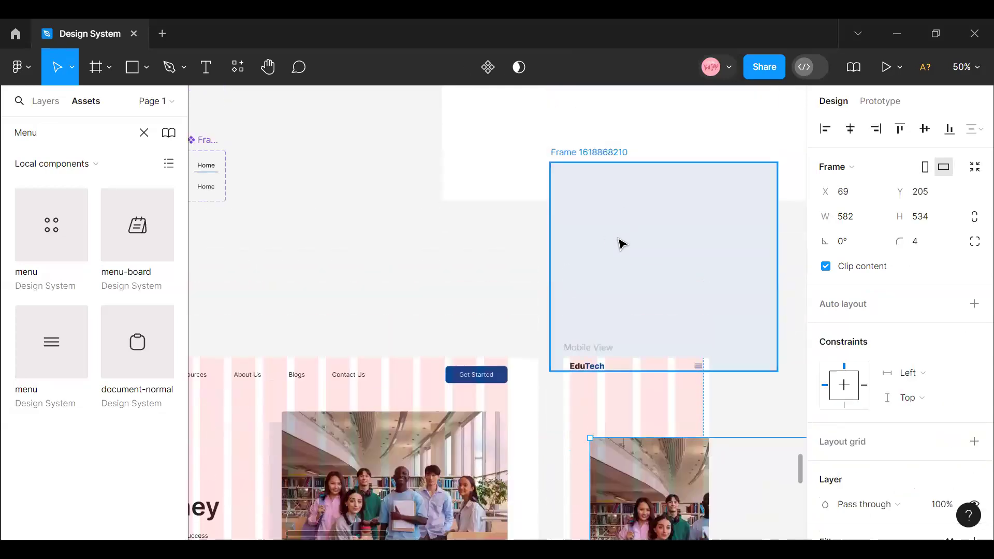
- Delete the leftover light-blue background frame above Mobile View and select the hero photo
click(621, 245)
key(Delete)
click(677, 457)
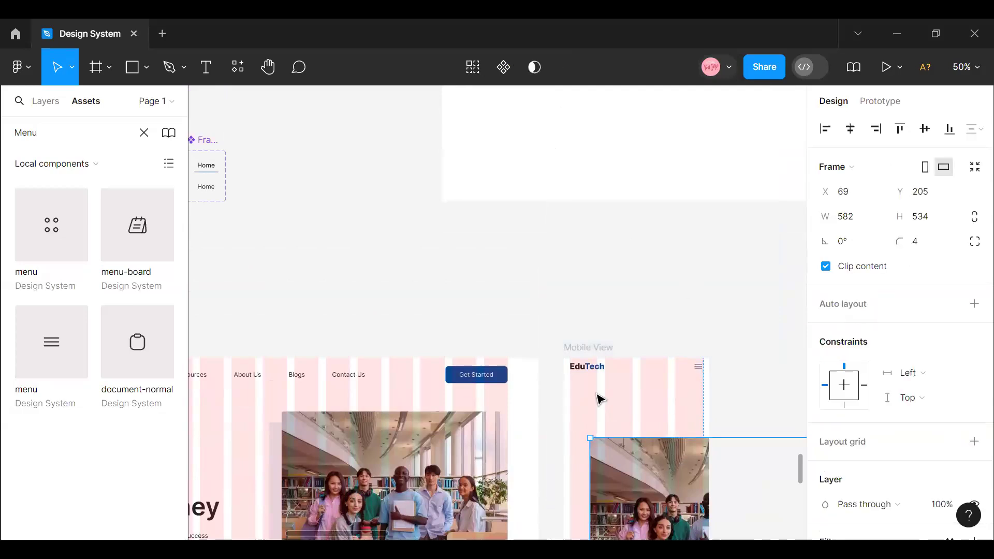
- Move the hero photo out of Mobile View onto the empty canvas beside it, at X 1857, Y 16242
drag(632, 468, 598, 442)
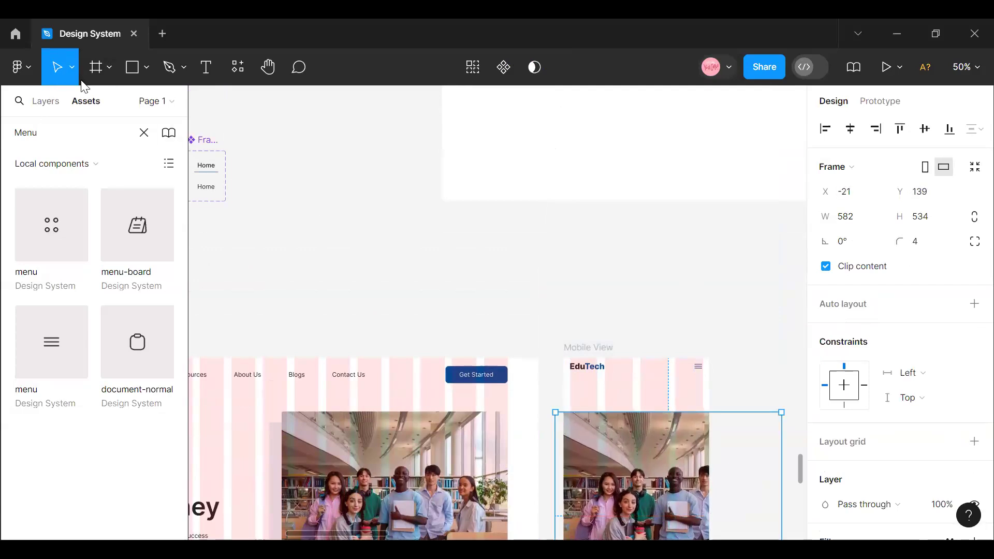
click(72, 68)
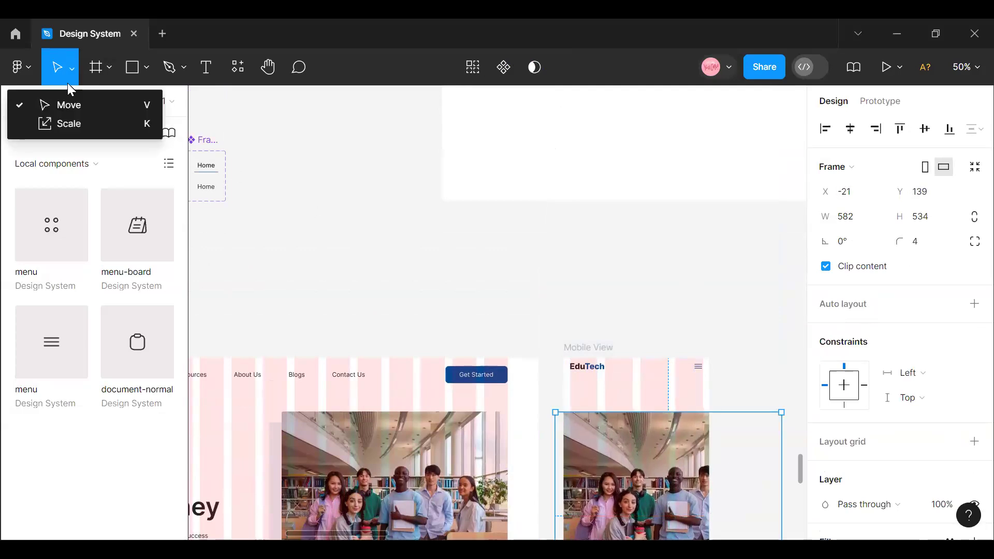
click(78, 124)
scroll(551, 388, down, 5)
scroll(573, 389, up, 1)
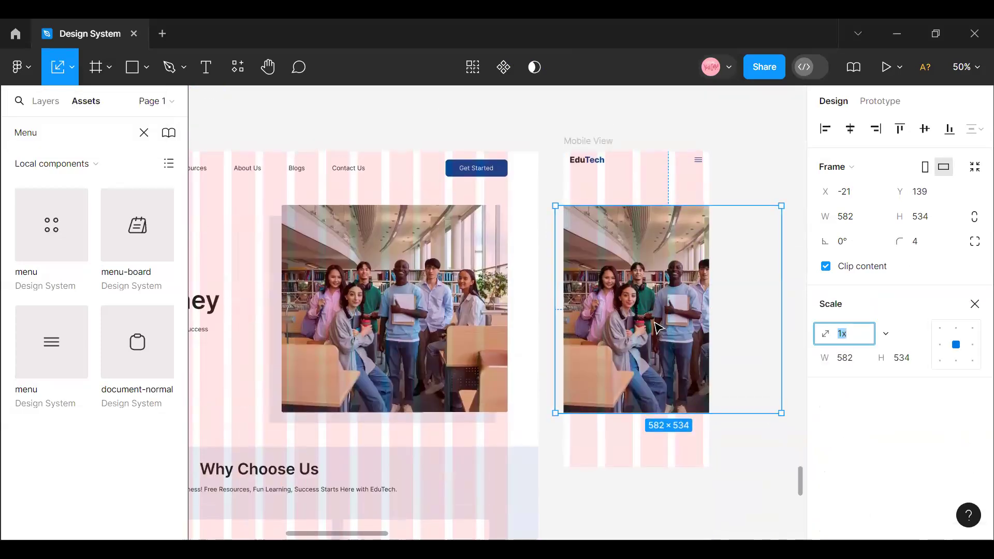
drag(714, 402, 555, 325)
- Draw a temporary frame of about 343 × 338 across Mobile View's columns to measure their width, and remove it
click(109, 67)
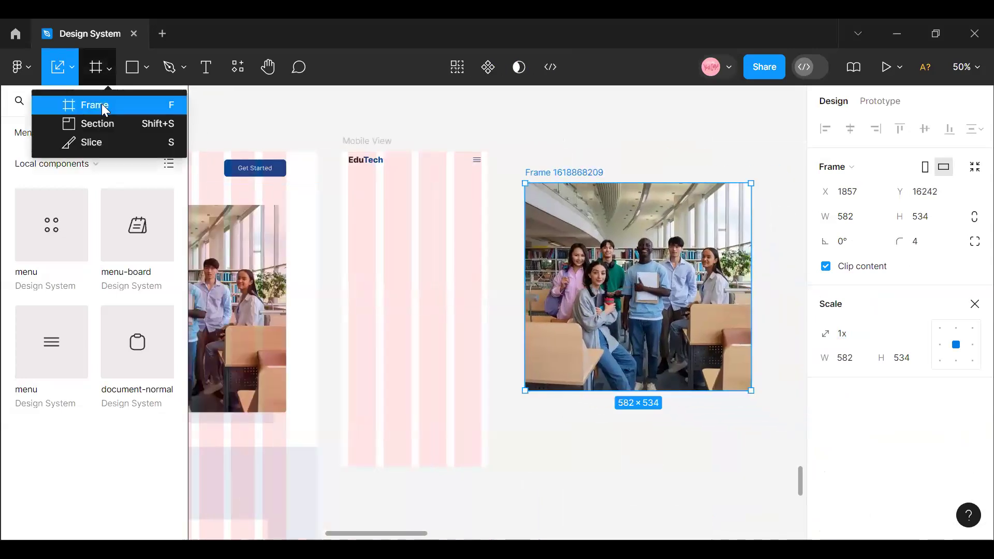
click(100, 104)
drag(348, 212, 481, 343)
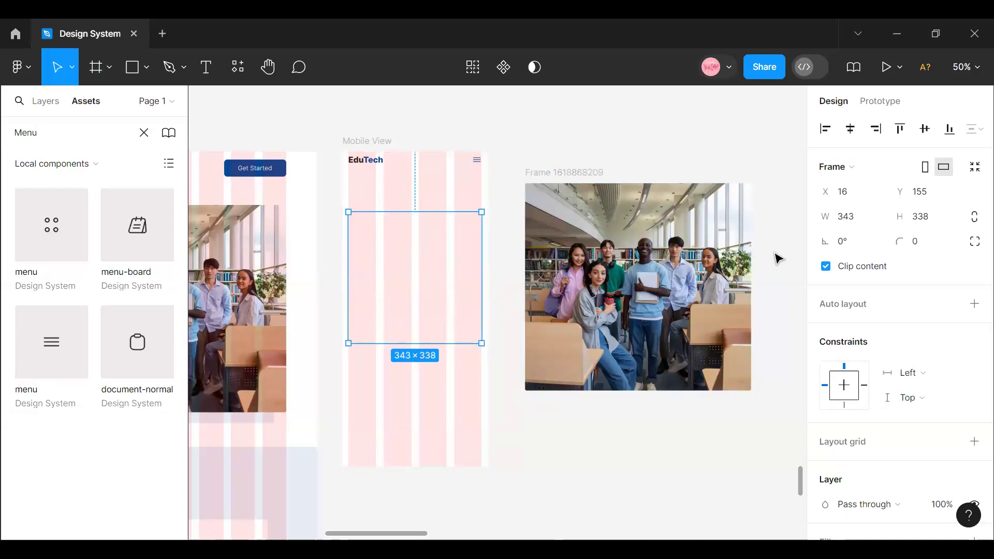
click(402, 254)
click(569, 252)
click(857, 227)
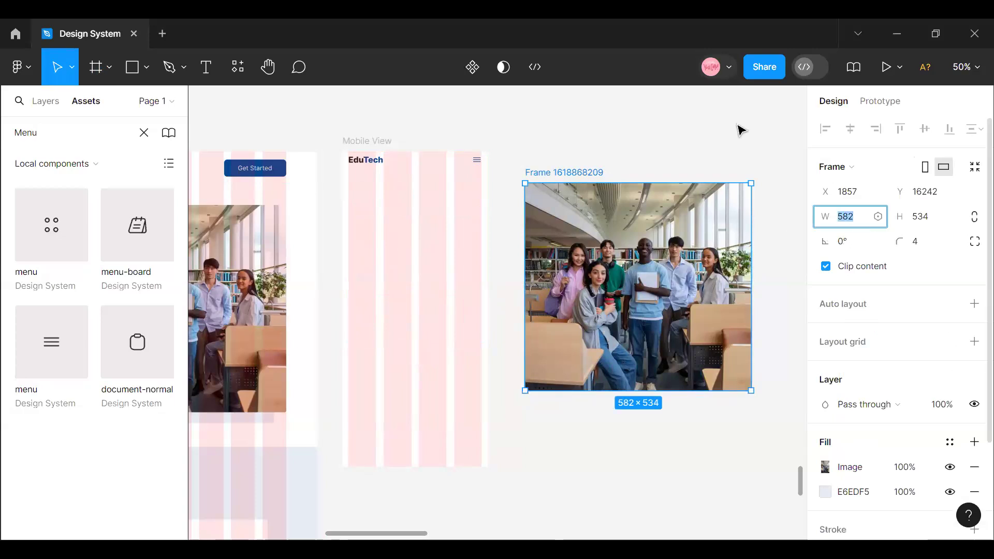
double_click(412, 211)
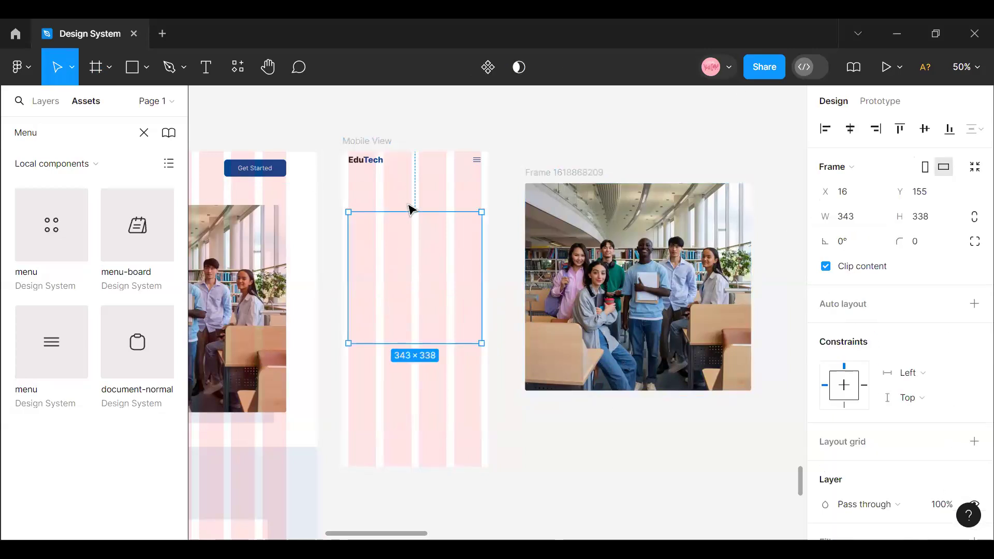
key(Escape)
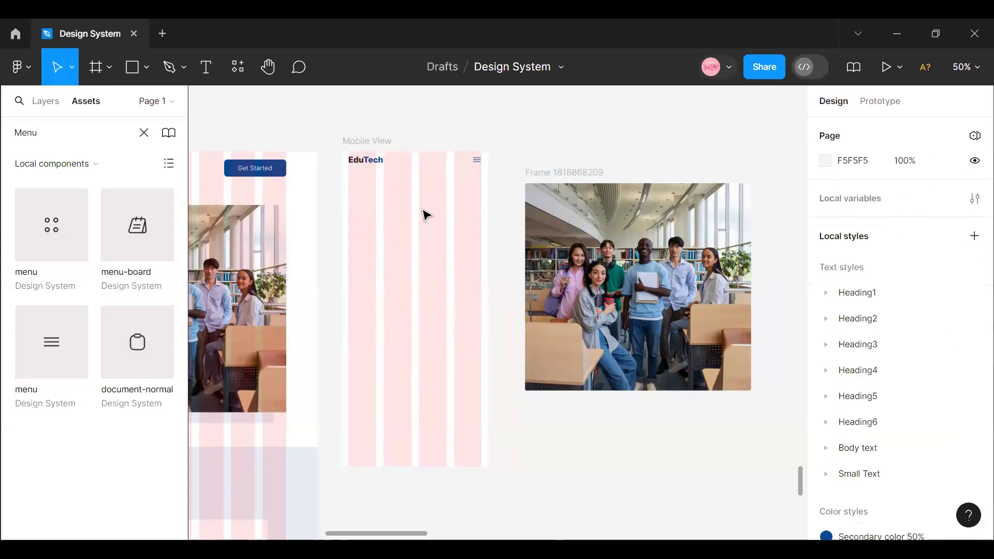
- Try a width of 343 for the hero photo beside Mobile View
click(565, 171)
click(846, 218)
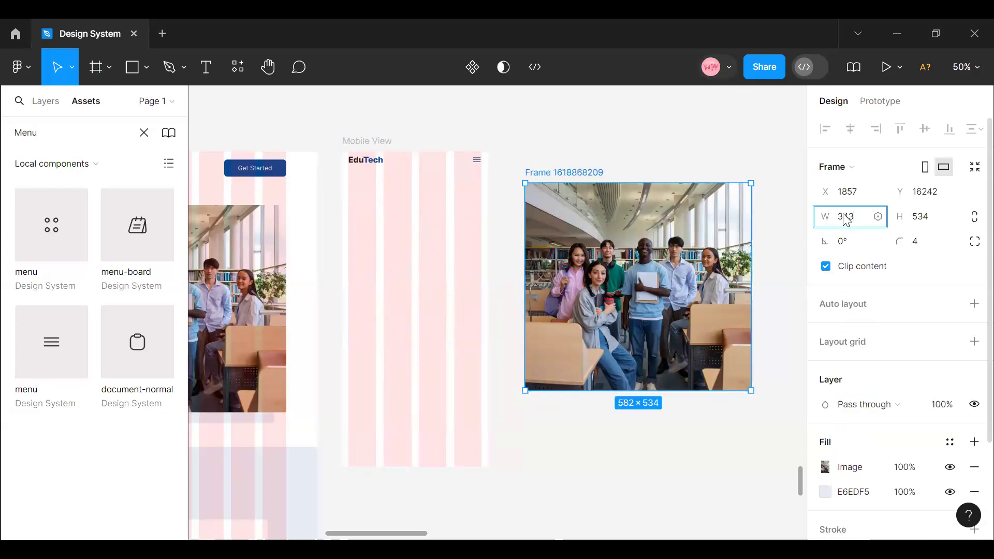
text(343)
key(Return)
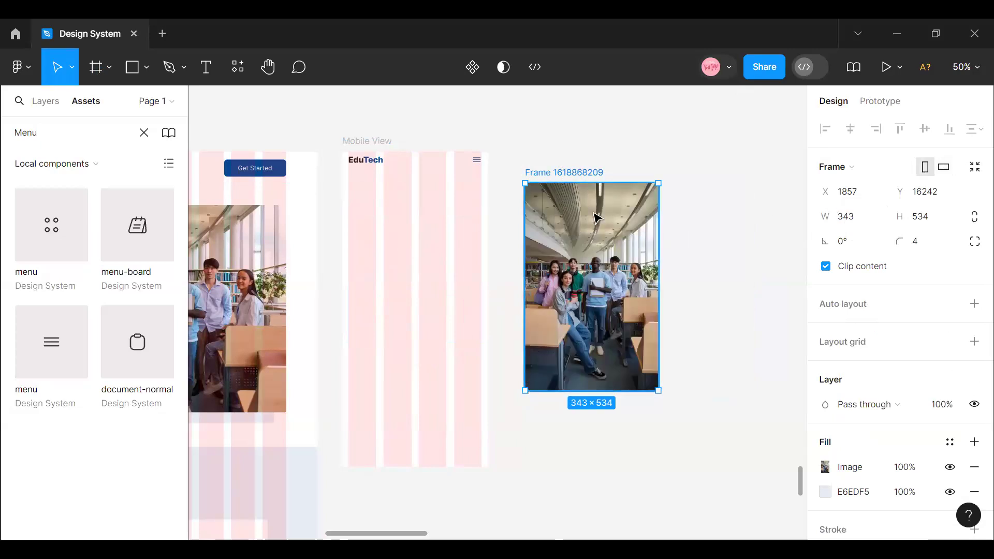
key(ctrl+z)
- Try to scale the hero photo down proportionally to about 397 × 364
click(72, 68)
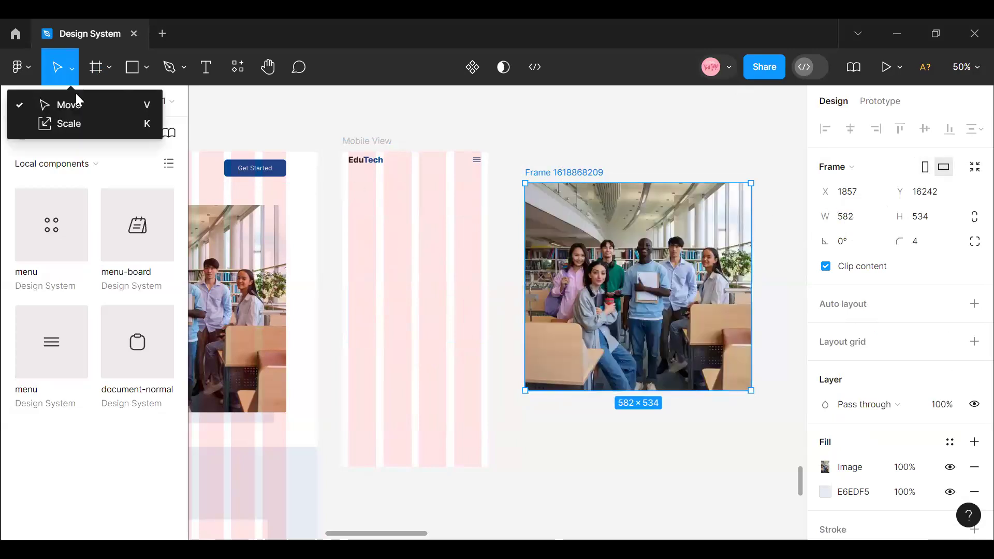
click(79, 124)
drag(733, 383, 661, 316)
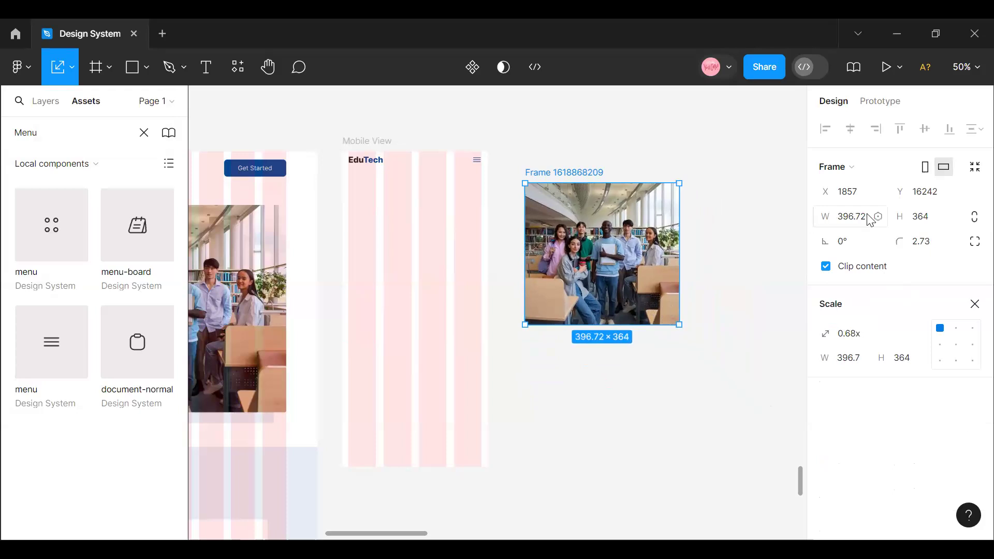
key(ctrl+z)
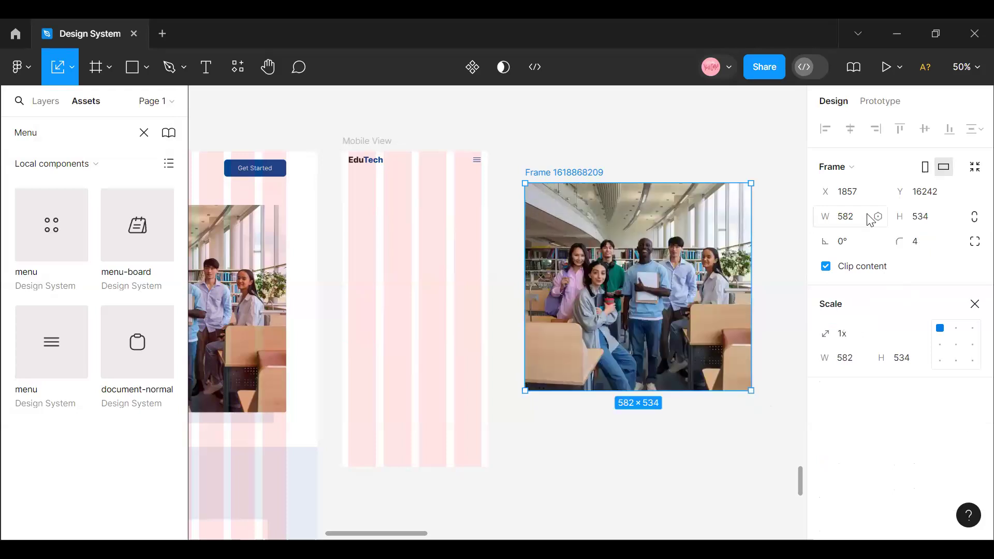
- Set the hero photo's width to 343 and place it in Mobile View below the header, at X 16, Y 63
click(855, 225)
key(Return)
drag(610, 281, 450, 273)
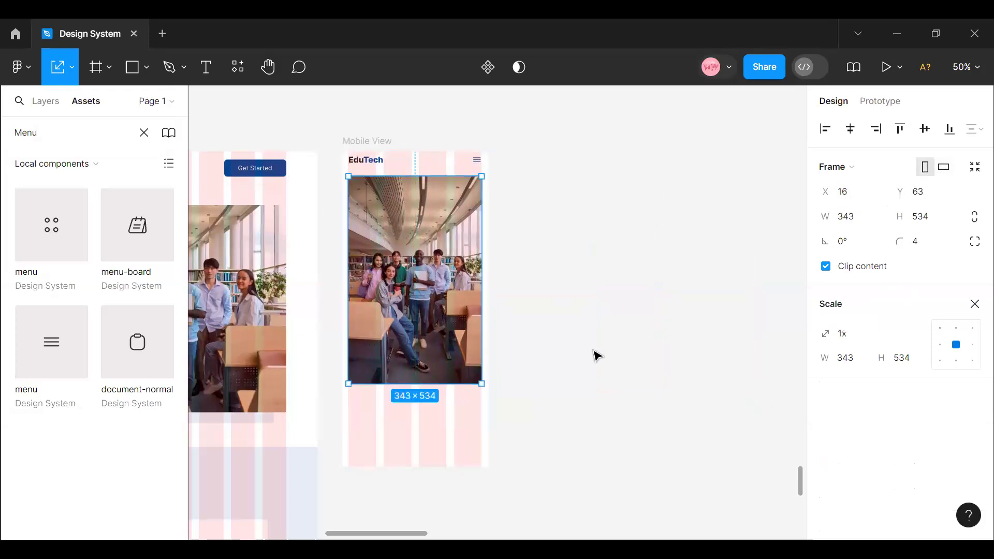
- Try to scale the hero photo in Mobile View by its edges, to about 315 × 490, 329 × 512 and 340 × 529
scroll(460, 260, up, 1)
click(380, 156)
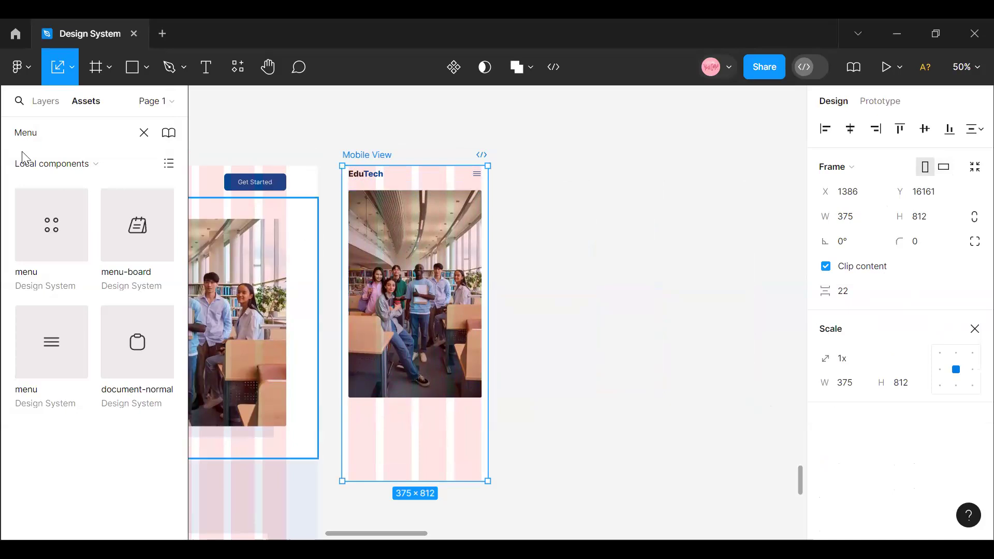
click(71, 68)
click(82, 124)
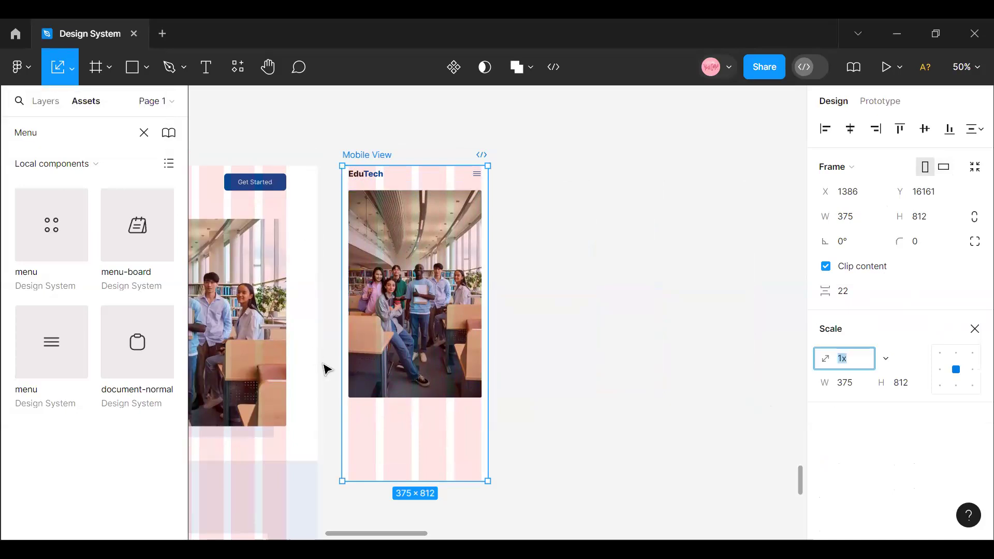
click(386, 267)
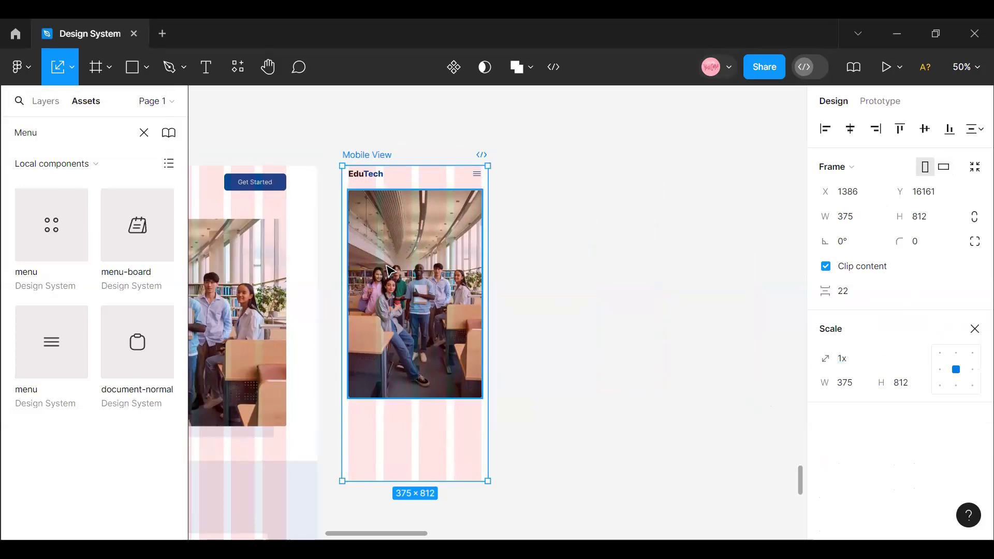
drag(411, 397, 408, 381)
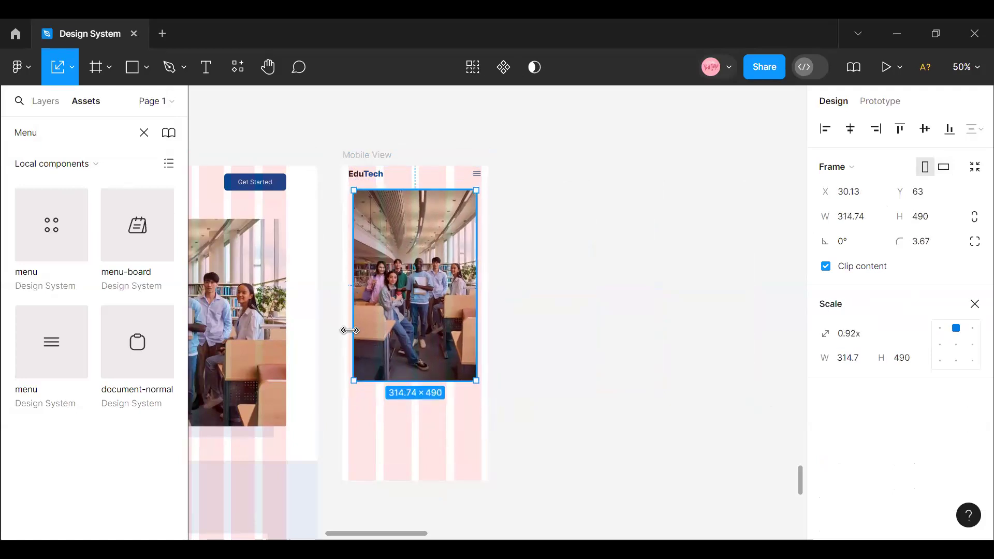
drag(348, 326, 341, 326)
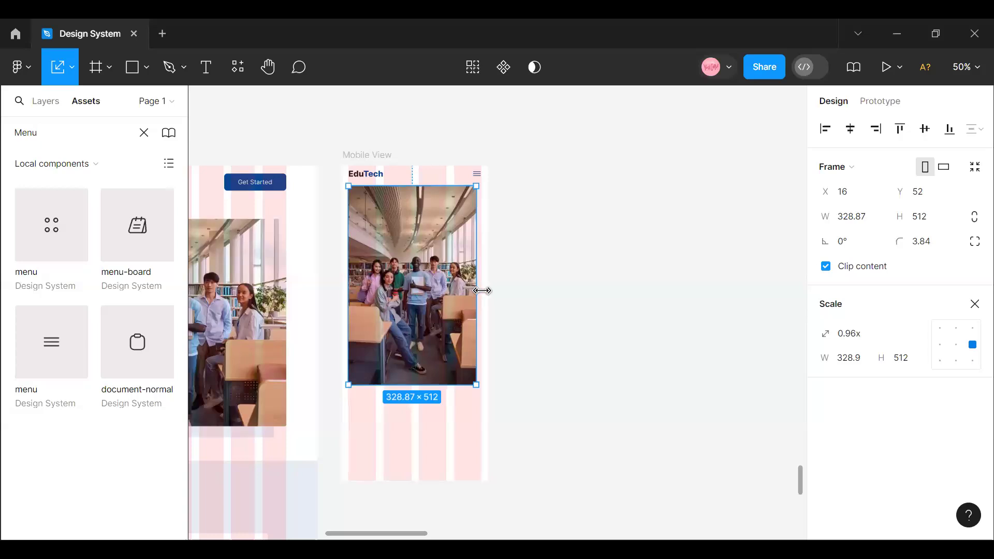
drag(482, 291, 479, 294)
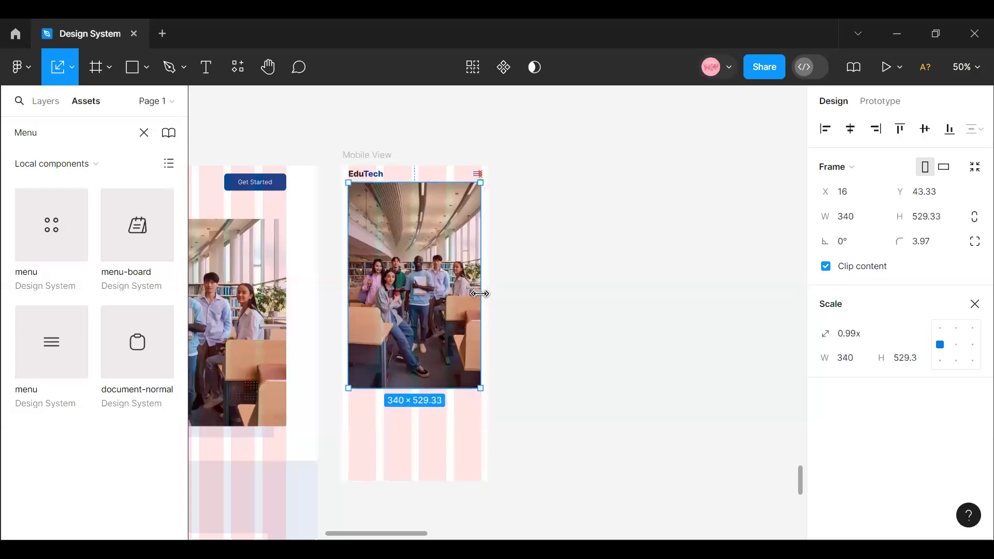
key(ctrl+z)
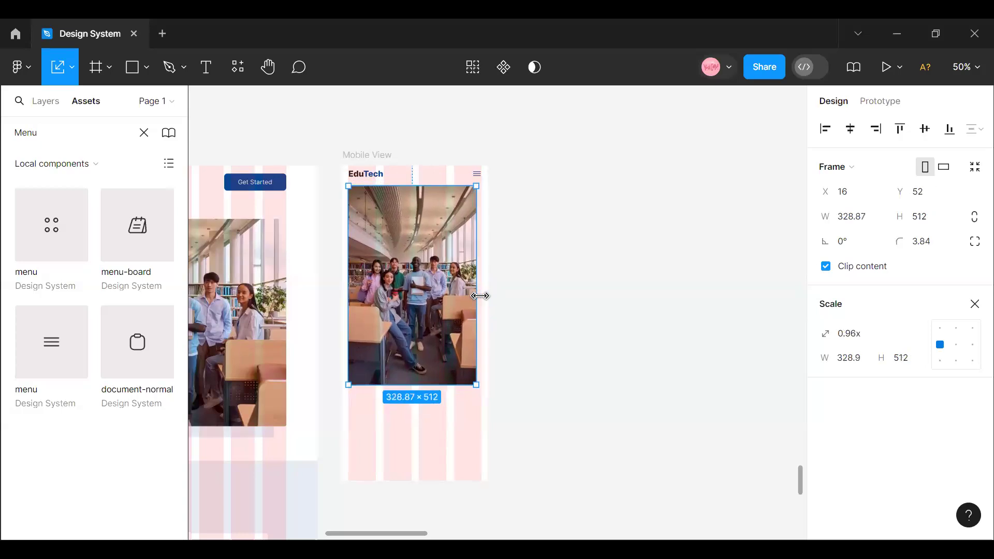
key(ctrl+z)
key(ctrl+z)
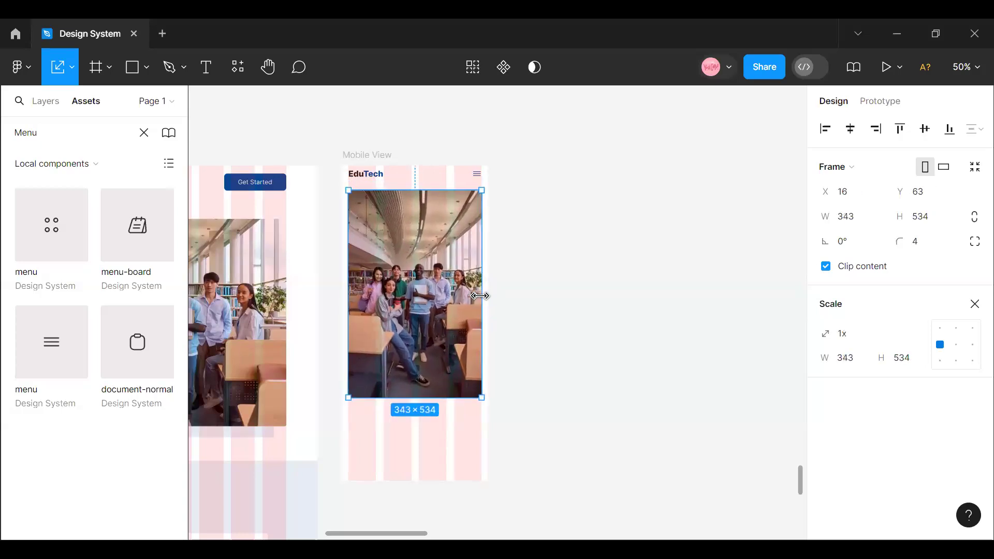
- Set the height of Mobile View's hero photo to 400
click(485, 301)
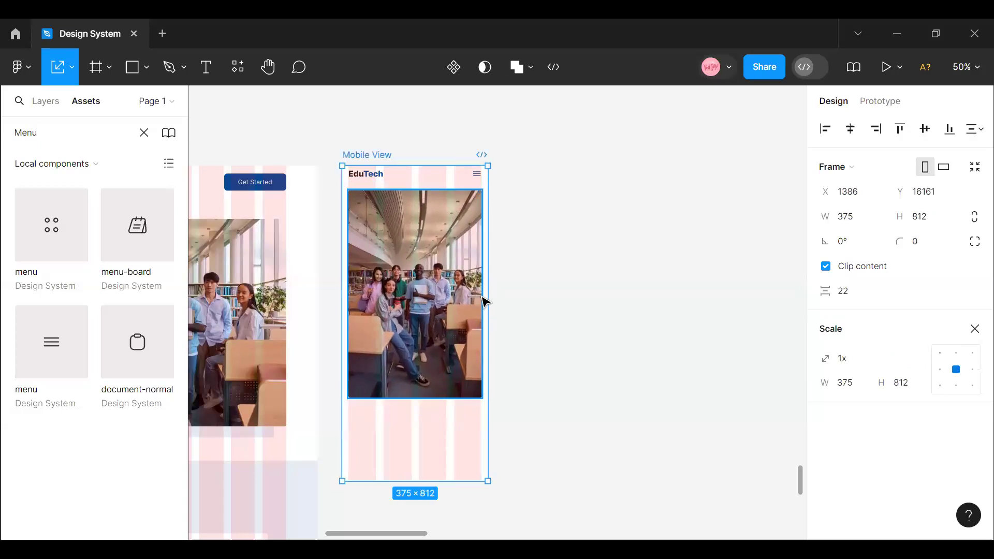
click(416, 335)
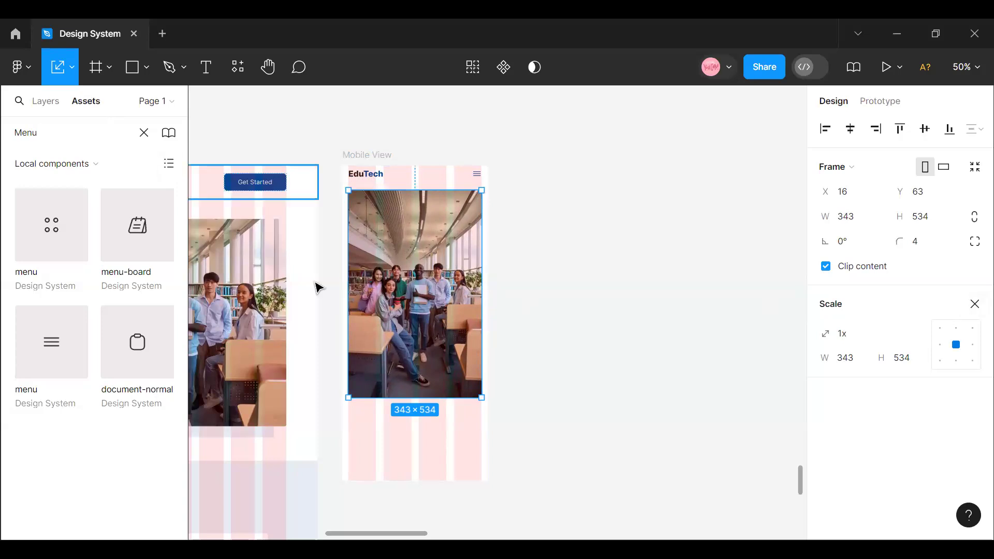
click(931, 224)
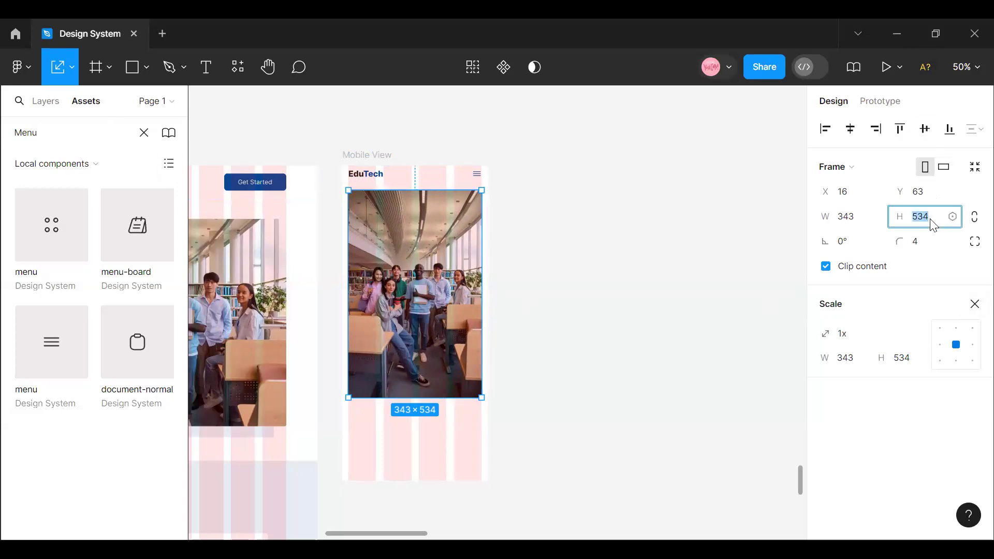
click(919, 226)
double_click(918, 227)
text(400)
key(Return)
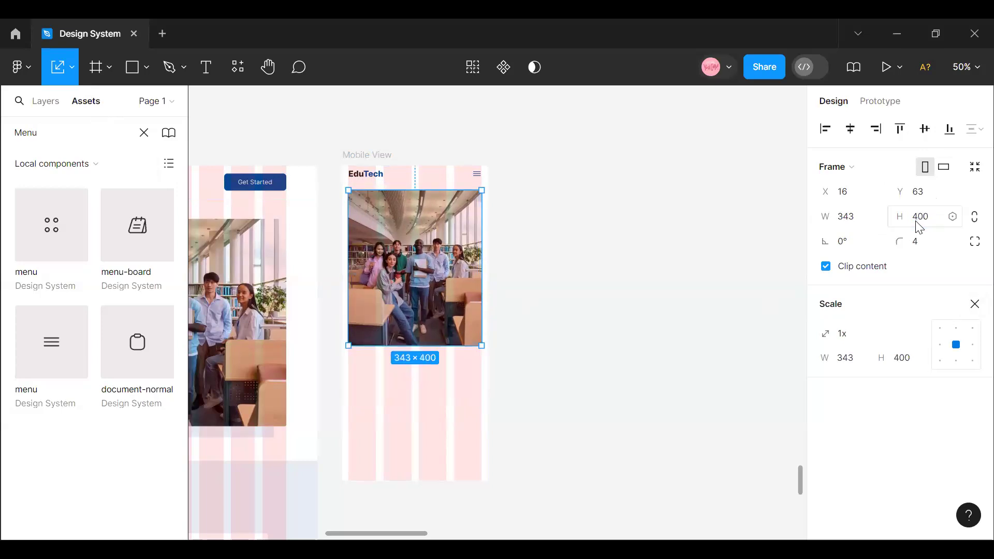
click(510, 285)
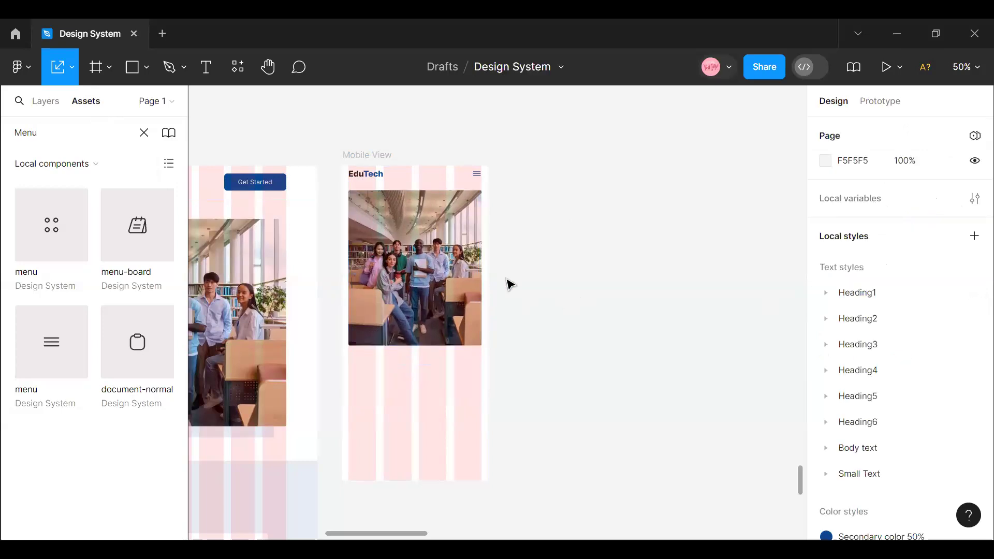
- Set the vertical spacing between Mobile View's header and hero photo to 24
click(456, 259)
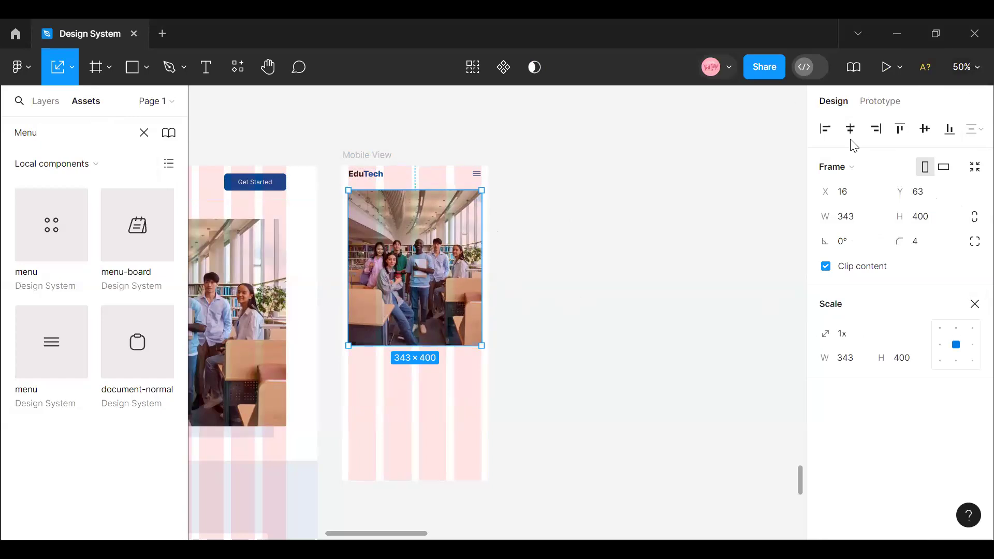
key(shift+0)
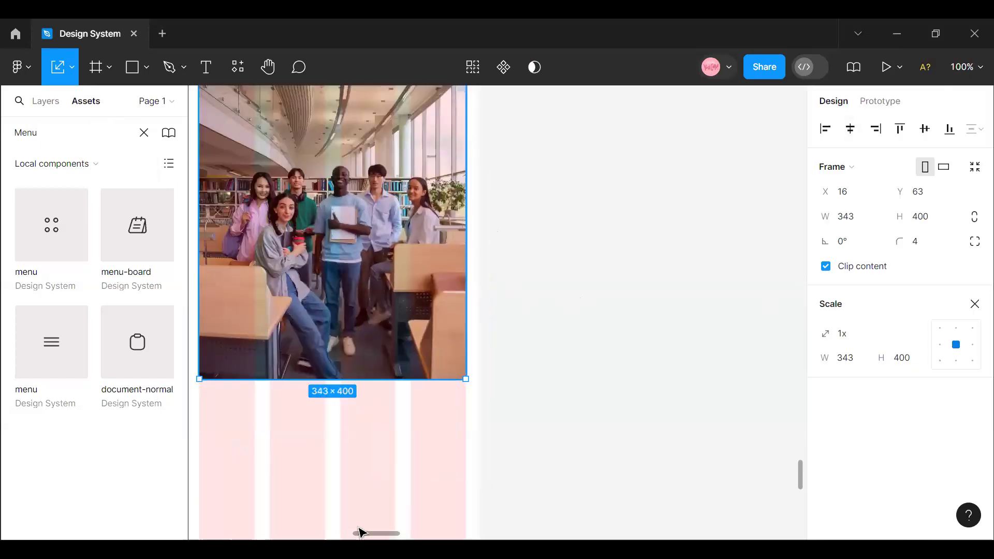
scroll(507, 245, left, 4)
scroll(509, 246, up, 5)
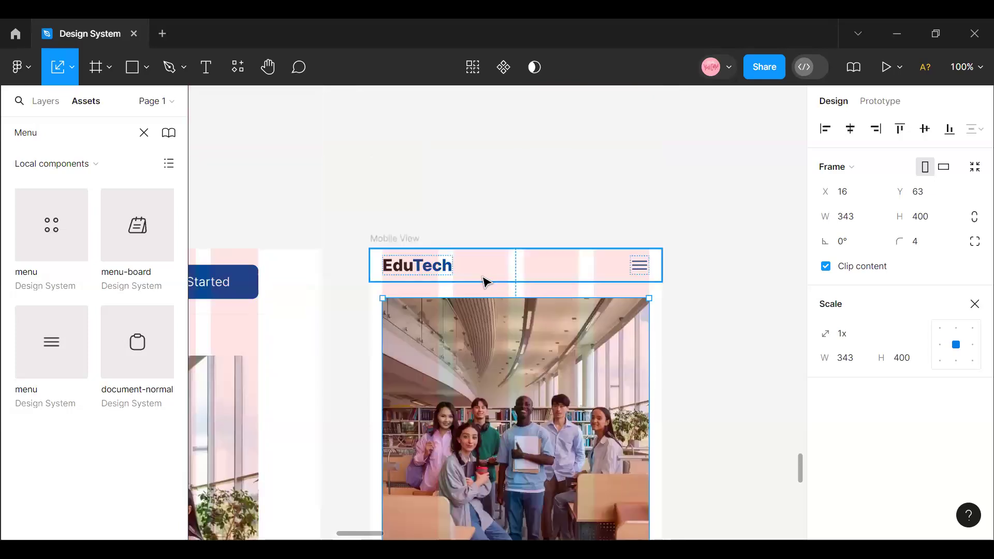
click(486, 280)
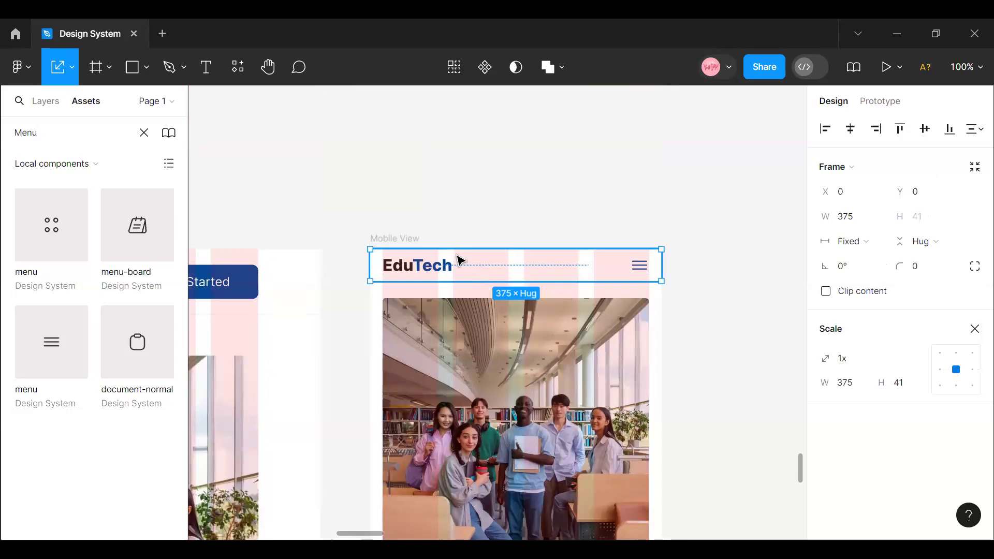
shift+click(464, 317)
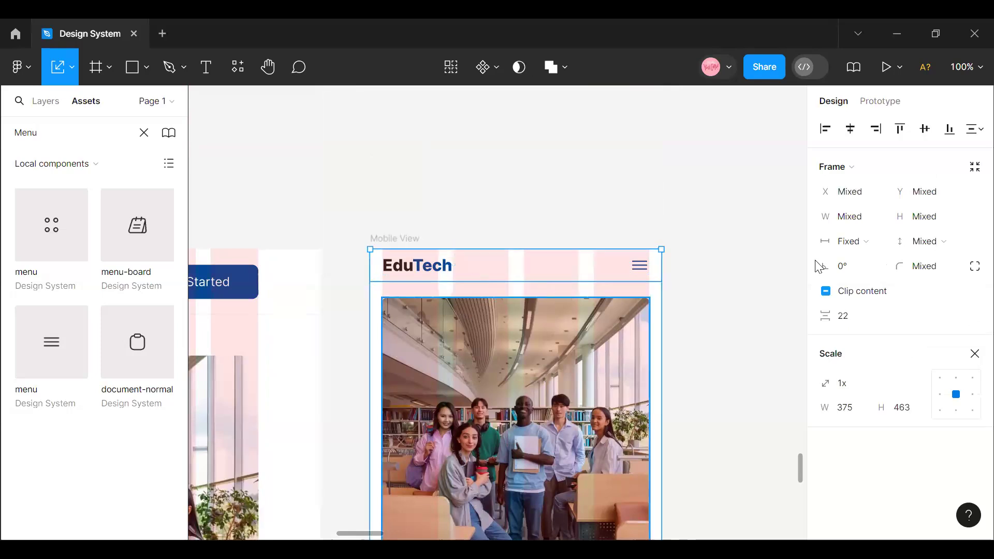
click(853, 320)
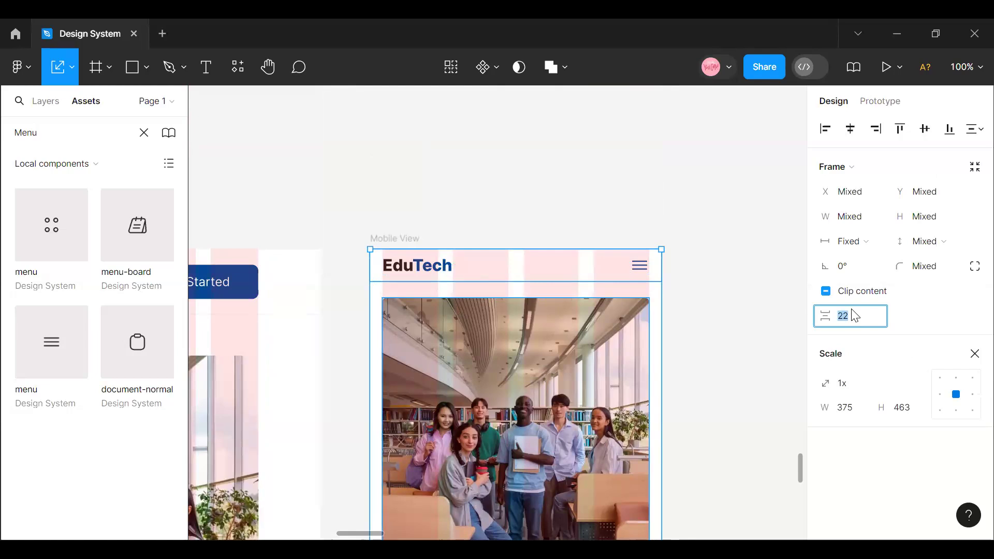
key(Return)
click(855, 316)
text(24)
key(Return)
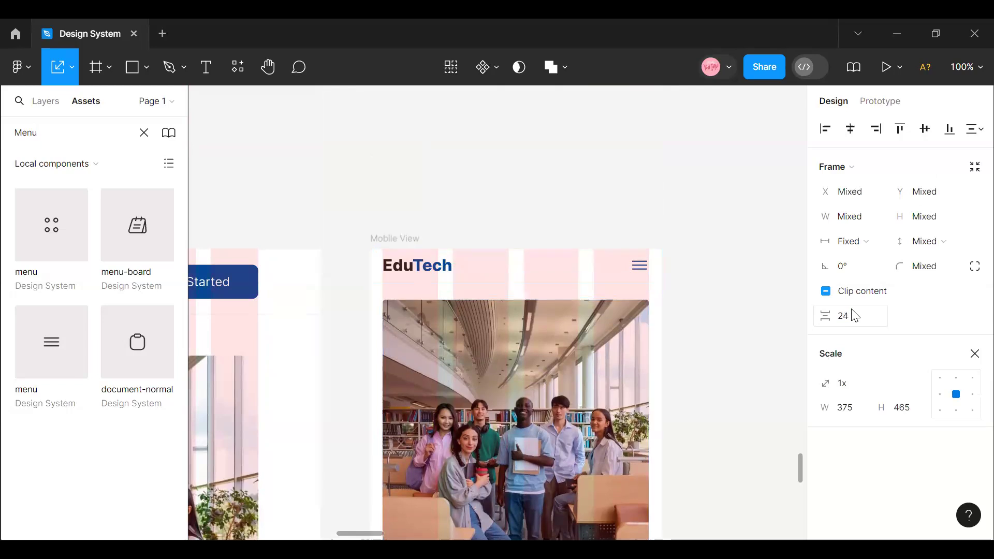
click(568, 266)
scroll(544, 289, down, 2)
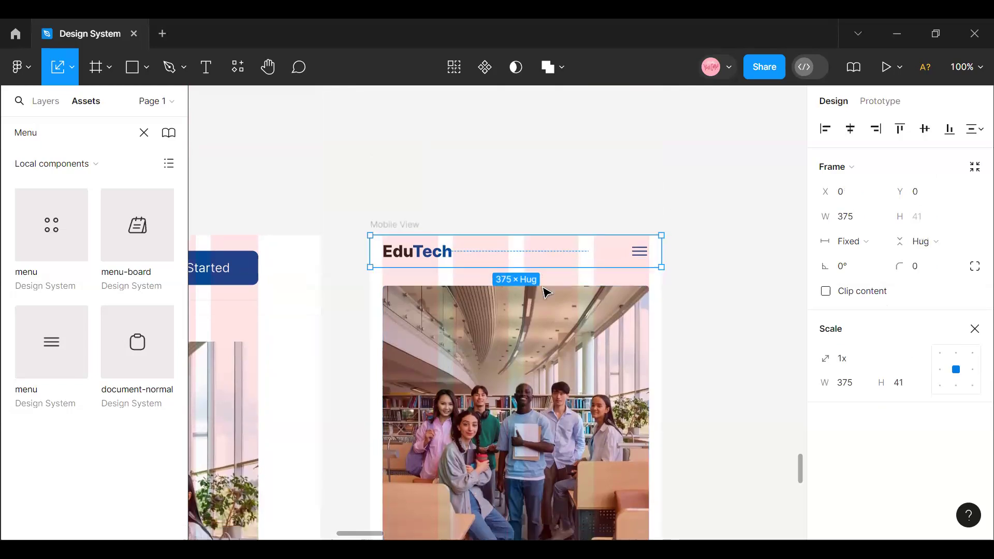
- Exit scaling mode and hide the Mobile Grid layout grid on the Mobile View frame
click(739, 171)
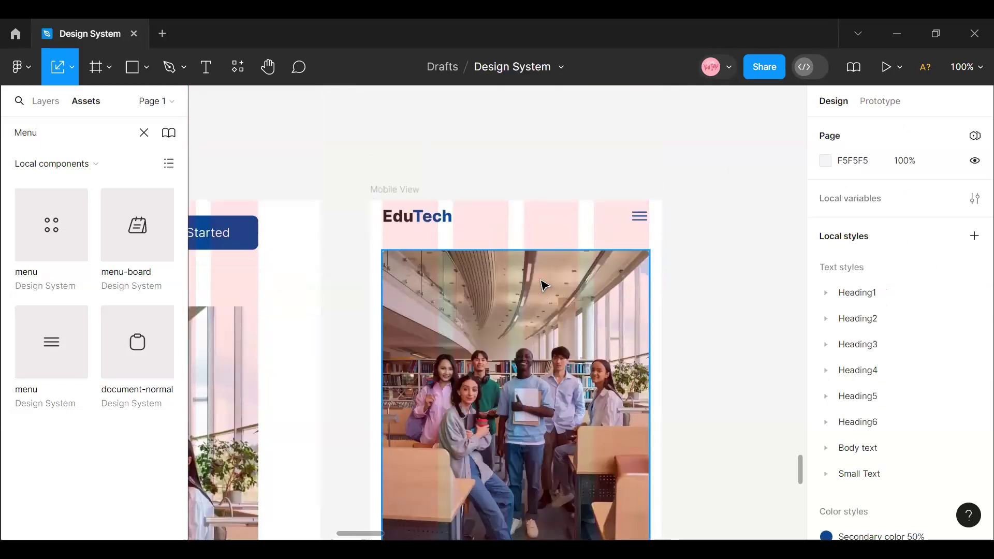
click(420, 189)
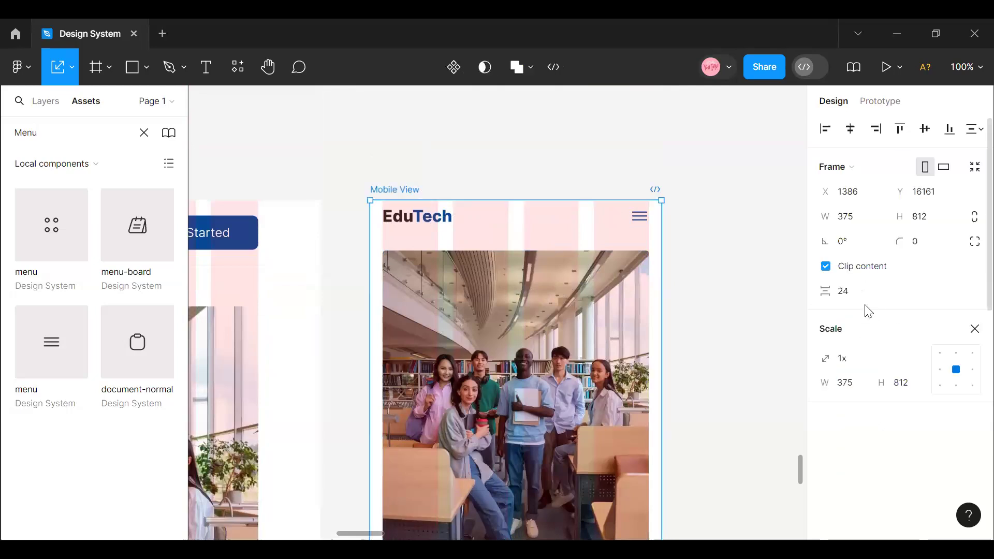
click(975, 329)
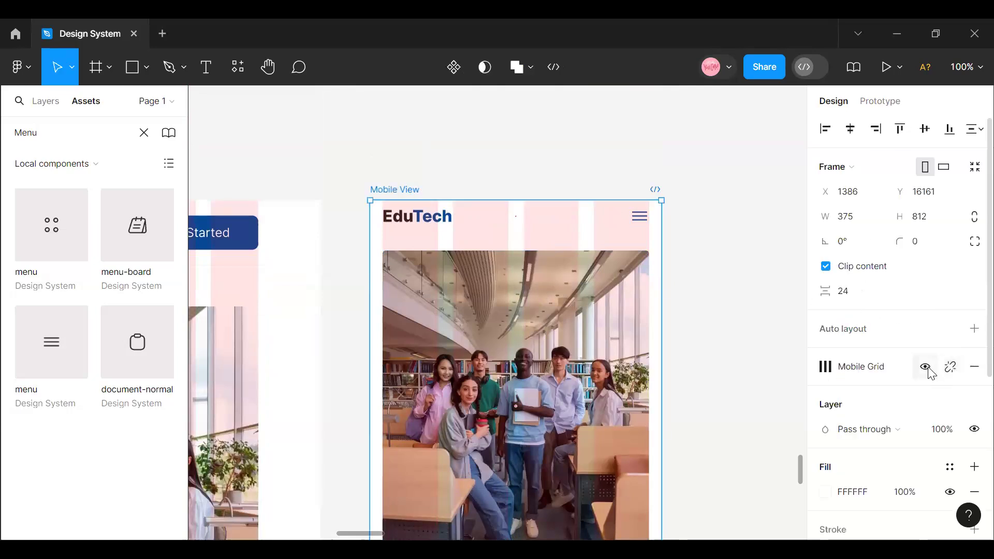
click(925, 367)
- Copy the hero text block with heading, paragraph and Get Started button from the Education Website frame
scroll(507, 235, down, 5)
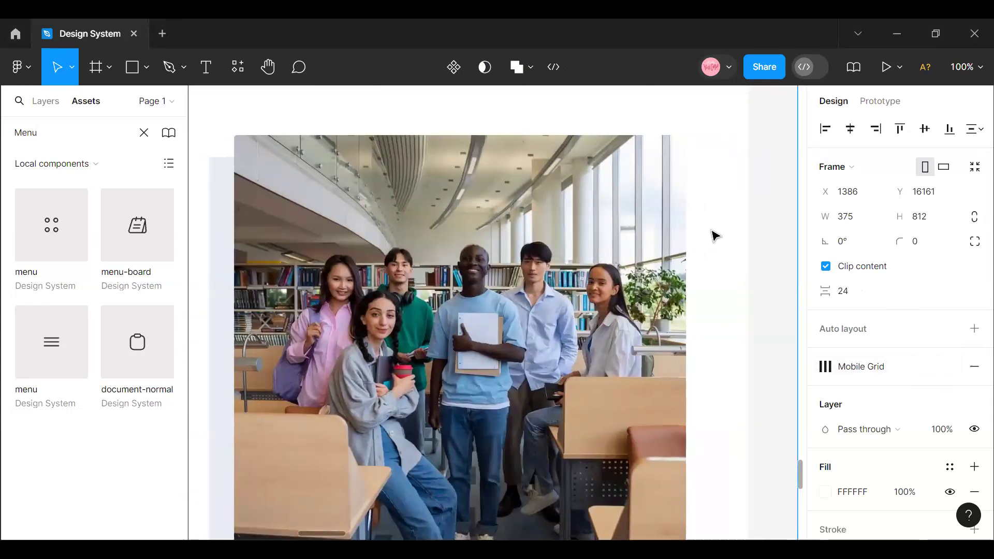
click(968, 67)
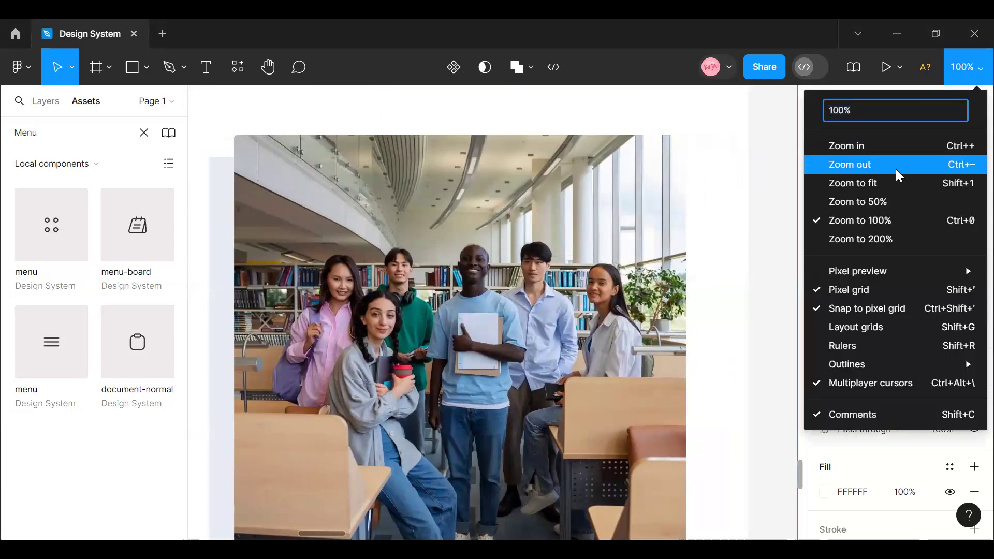
click(897, 171)
scroll(378, 355, left, 4)
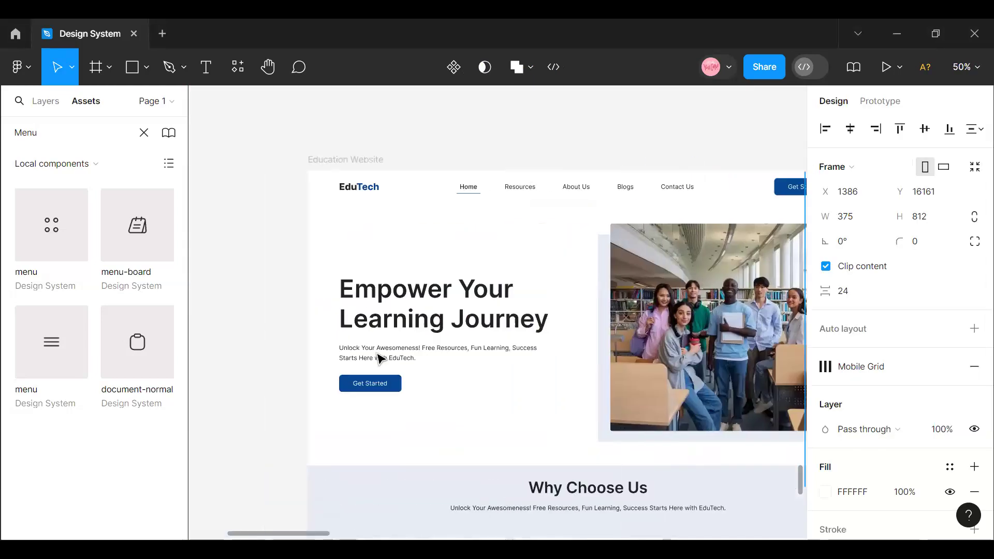
click(398, 330)
click(399, 331)
right_click(399, 331)
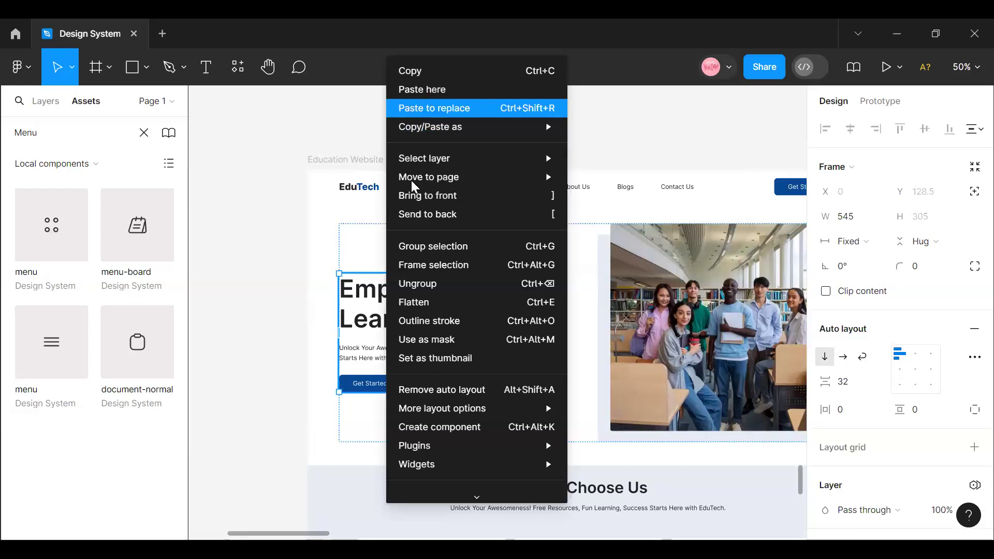
click(444, 76)
- Set the height of Mobile View's hero photo to 360
drag(312, 533, 404, 535)
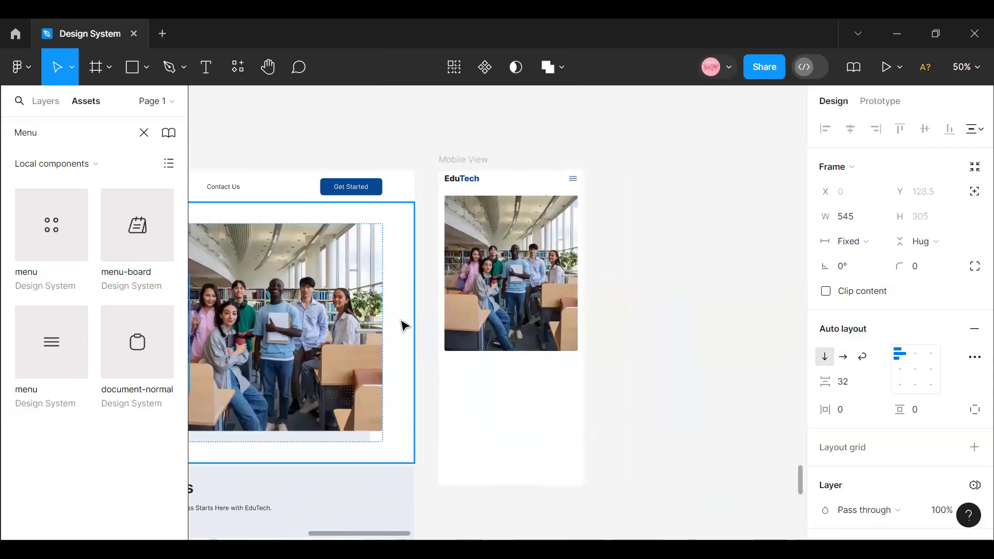
click(964, 66)
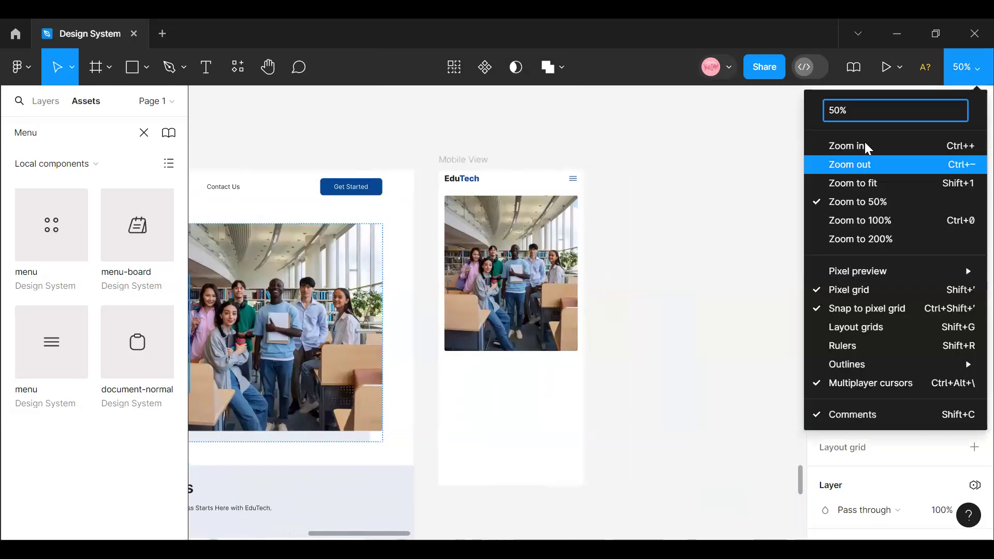
key(shift+0)
scroll(528, 373, down, 5)
scroll(528, 370, up, 2)
click(528, 367)
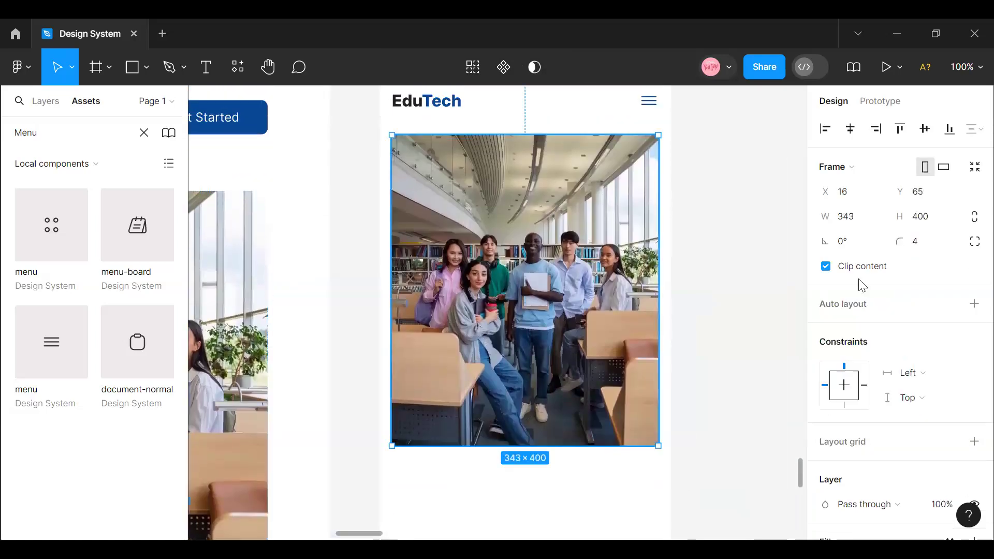
click(927, 217)
text(36)
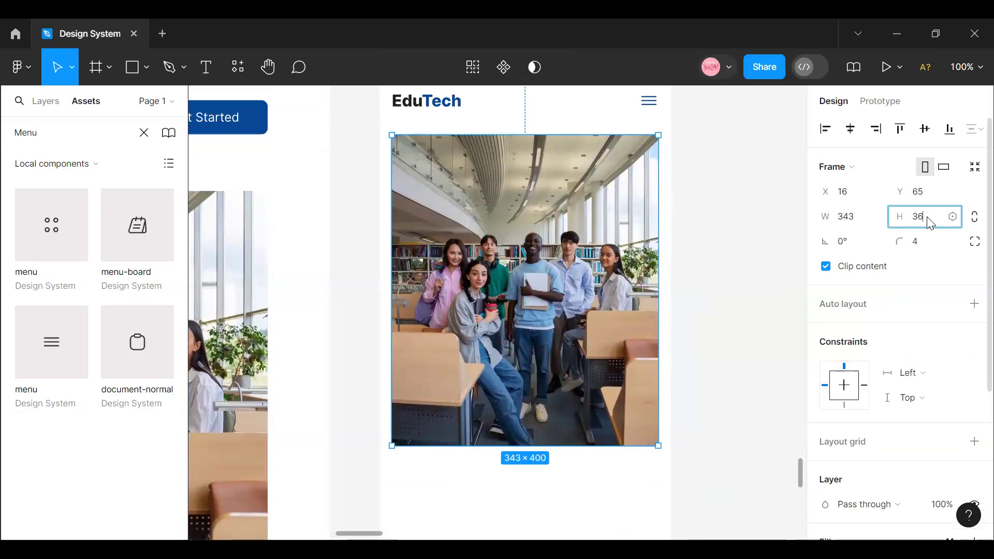
text(0)
key(Return)
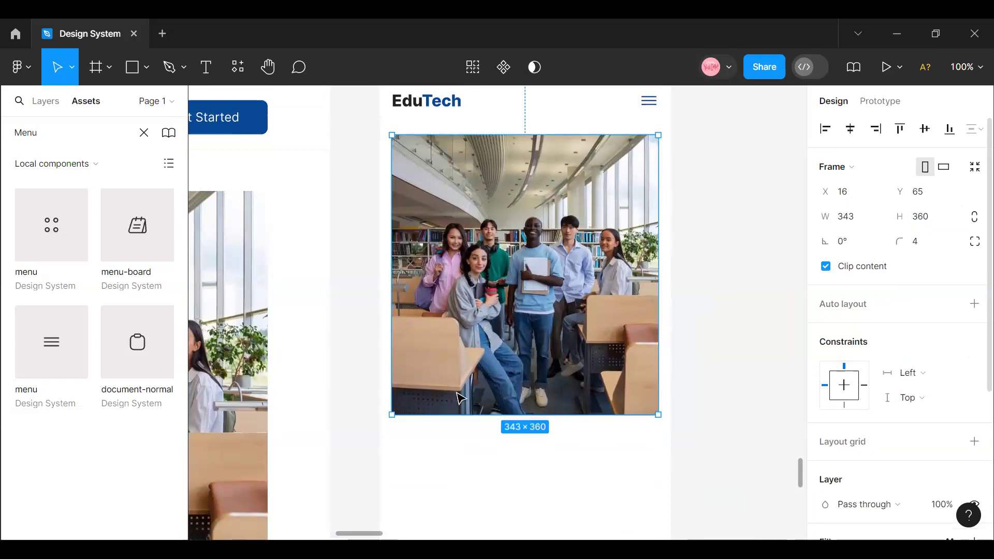
- Set the height of Mobile View's hero photo to 300
scroll(460, 399, up, 1)
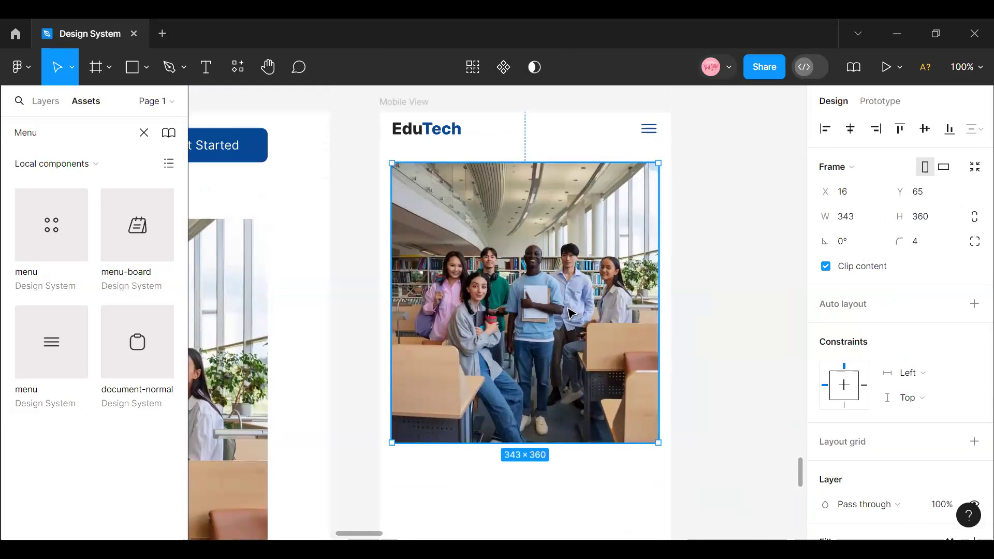
scroll(588, 317, down, 1)
scroll(585, 314, down, 4)
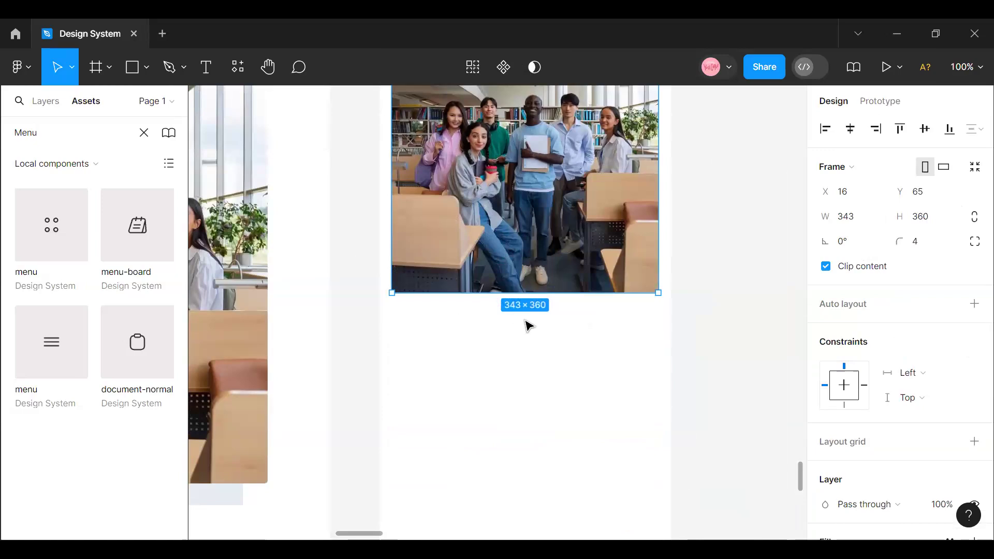
scroll(539, 316, up, 4)
click(921, 219)
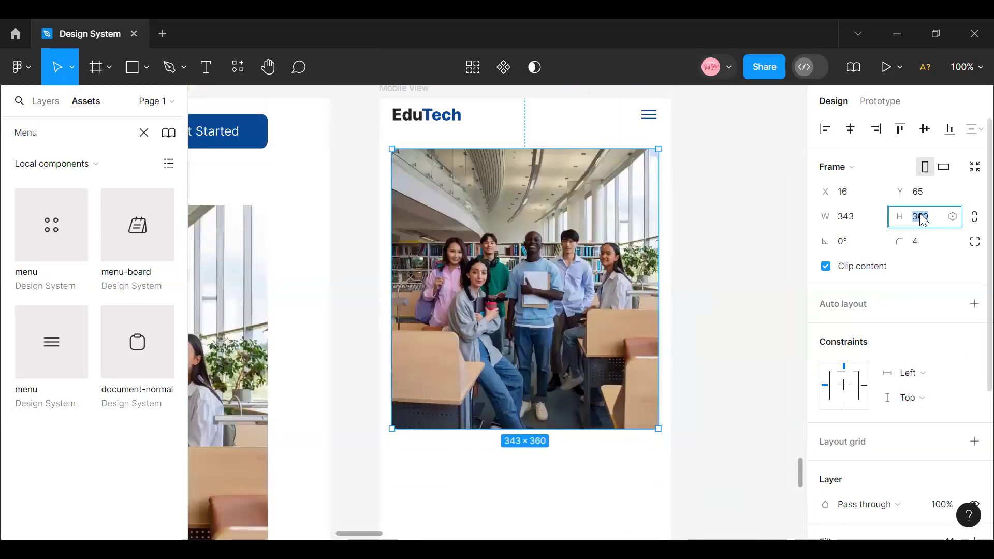
text(300)
key(Return)
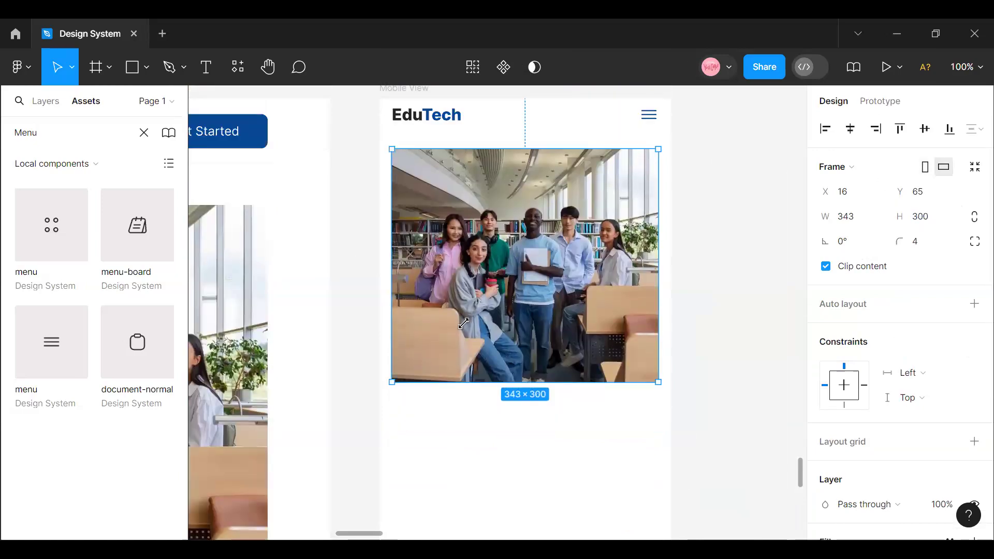
- Paste the copied hero text block into Mobile View and place it just below the hero photo, at X 0, Y 381
scroll(536, 374, up, 2)
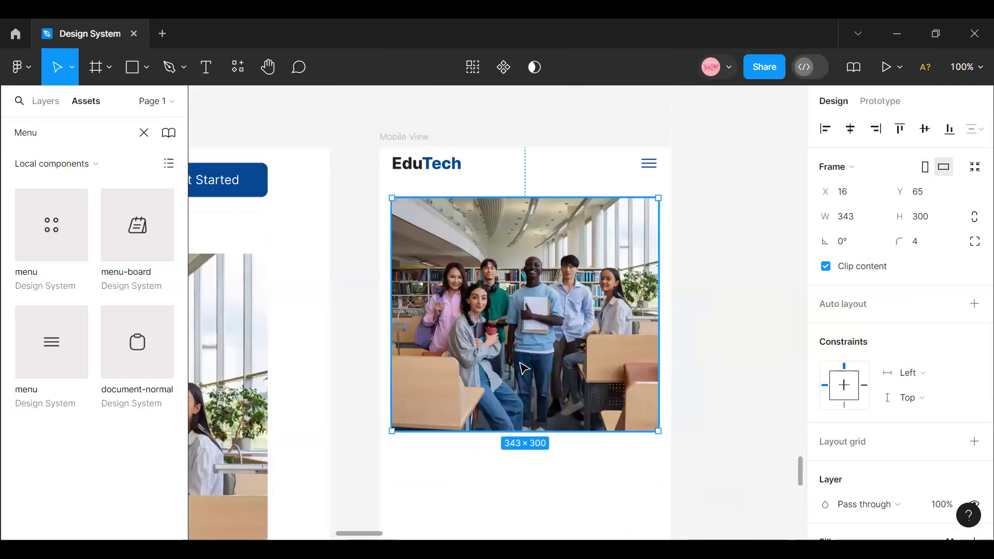
scroll(523, 367, down, 3)
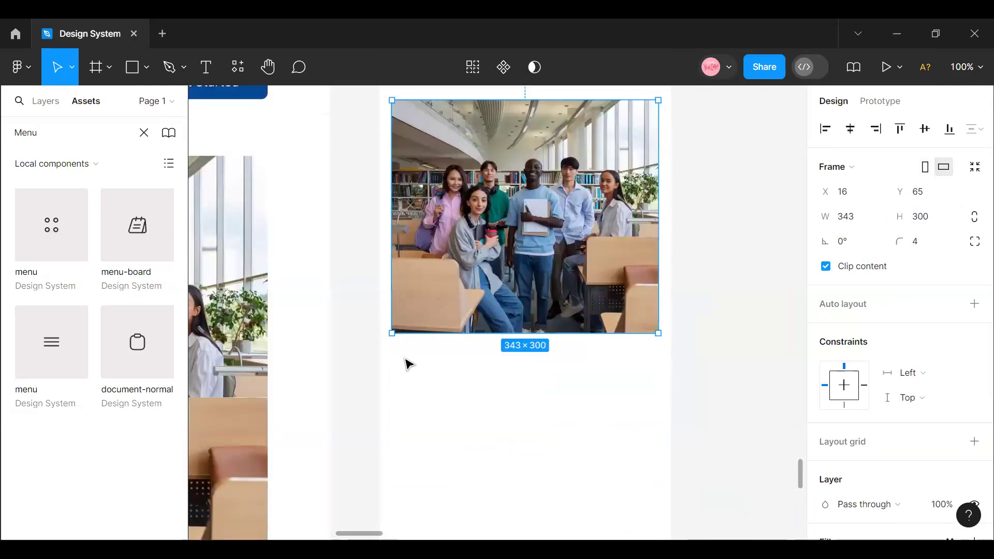
click(409, 365)
right_click(411, 371)
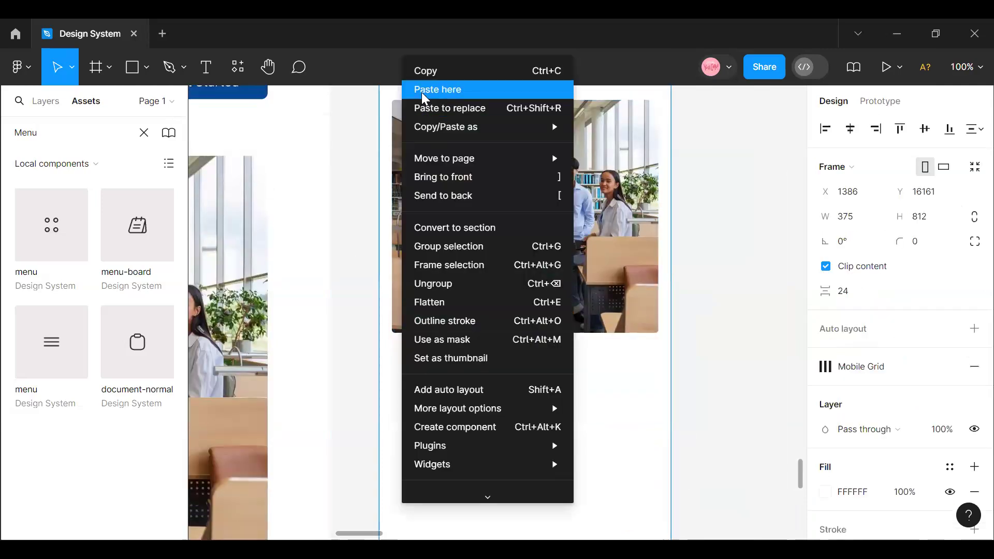
click(421, 92)
mouse_move(520, 446)
mouse_down()
mouse_move(528, 441)
mouse_move(518, 430)
mouse_up()
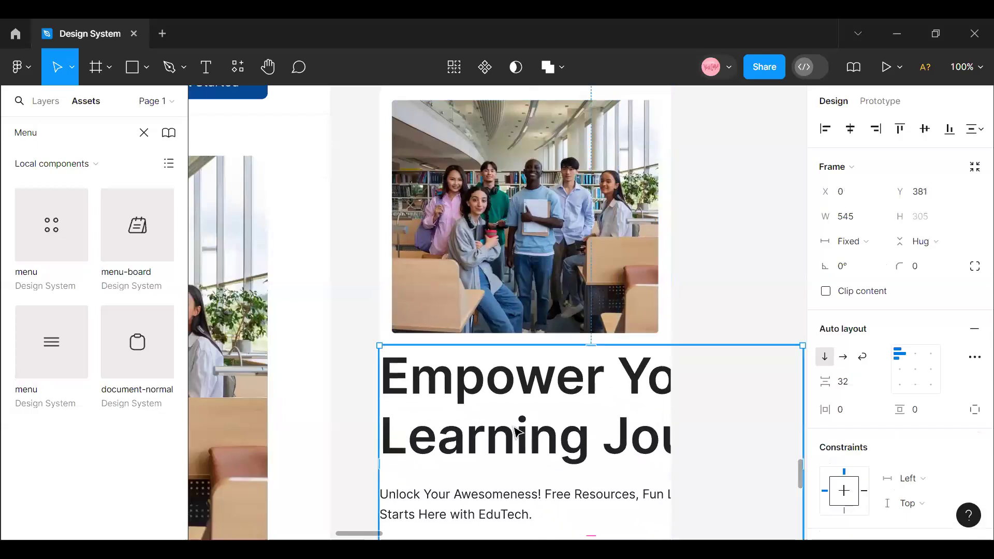
- Apply the Heading6/H1 Regular 24 text style to the "Empower Your Learning Journey" heading in Mobile View
scroll(527, 396, down, 3)
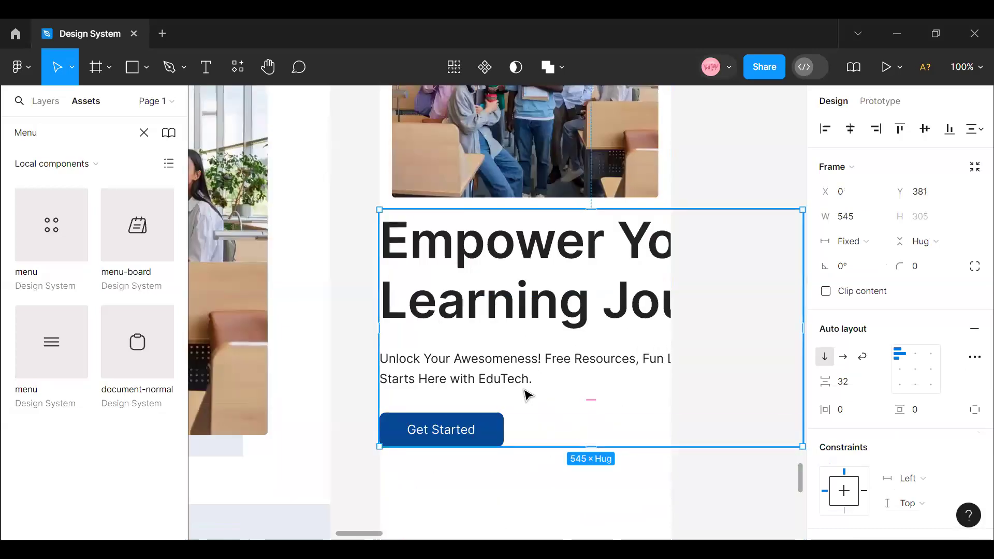
double_click(580, 278)
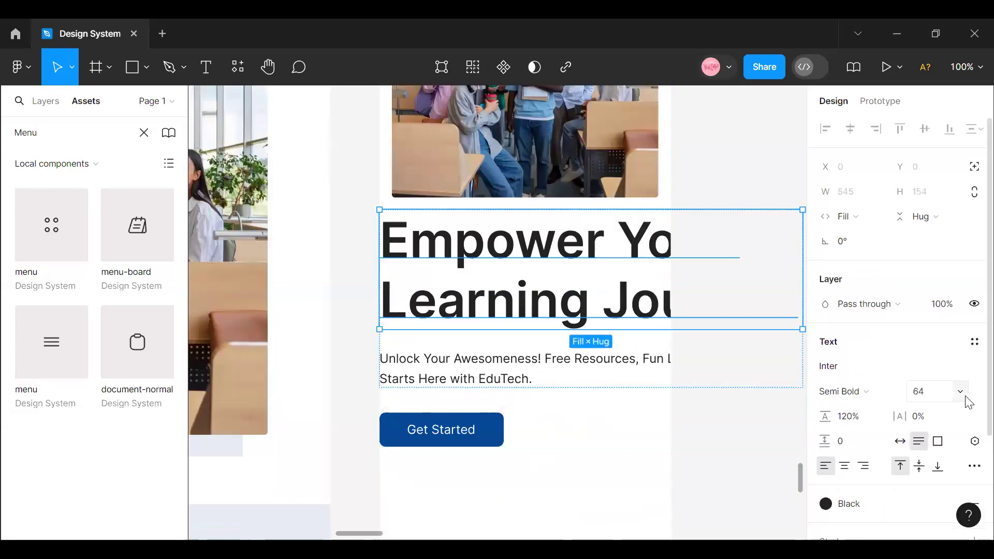
click(972, 344)
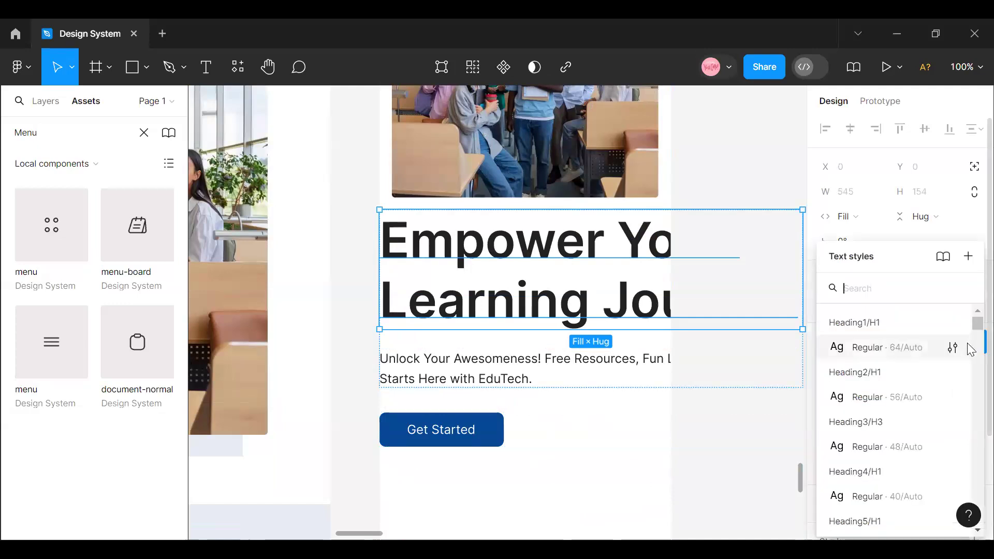
scroll(968, 352, down, 5)
scroll(921, 407, up, 2)
scroll(910, 407, up, 5)
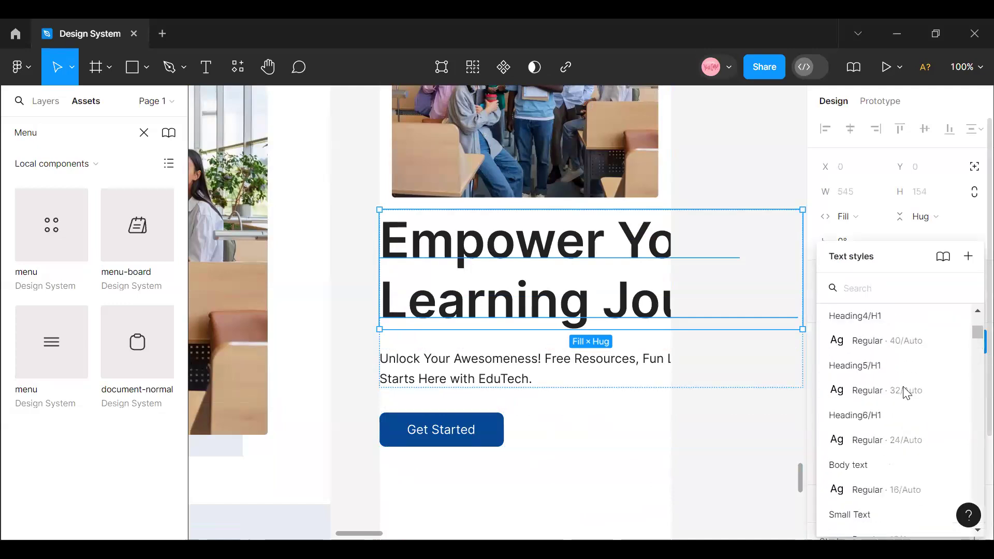
click(910, 445)
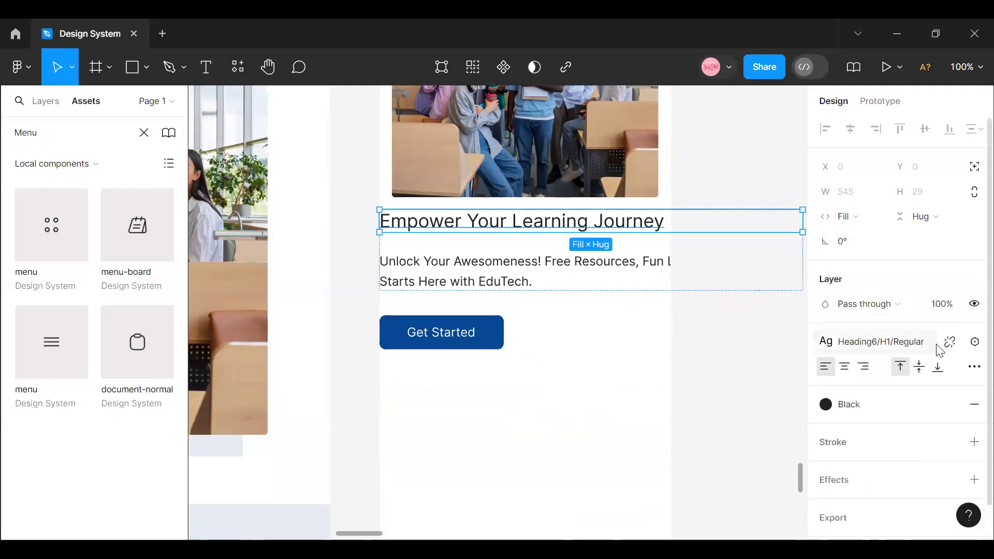
- Detach the text style from Mobile View's hero heading and set its font weight to Medium
click(949, 342)
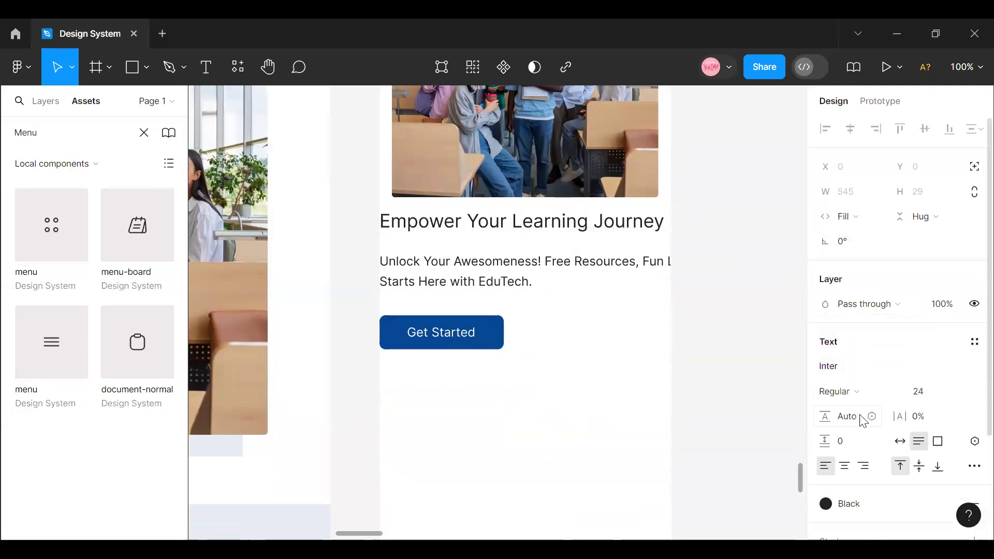
click(892, 397)
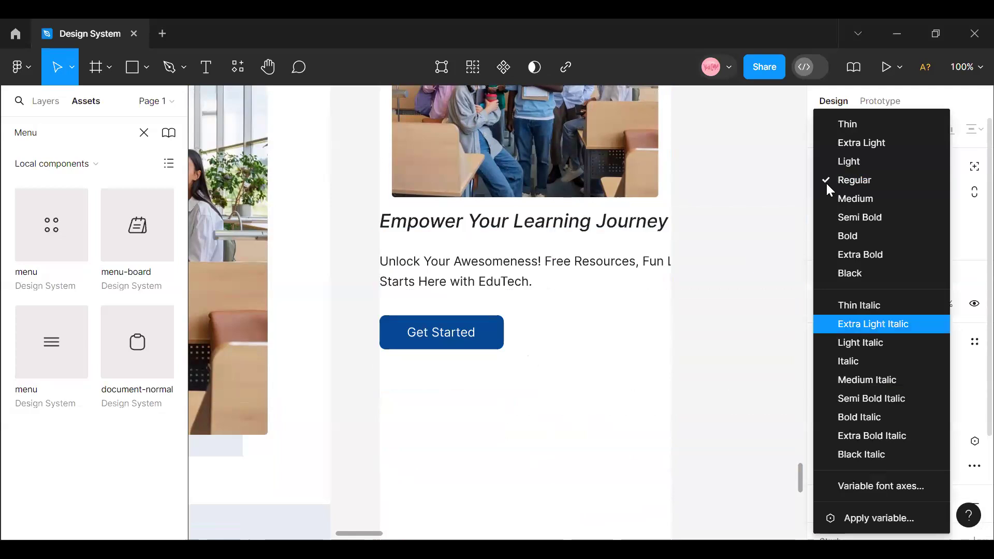
click(856, 201)
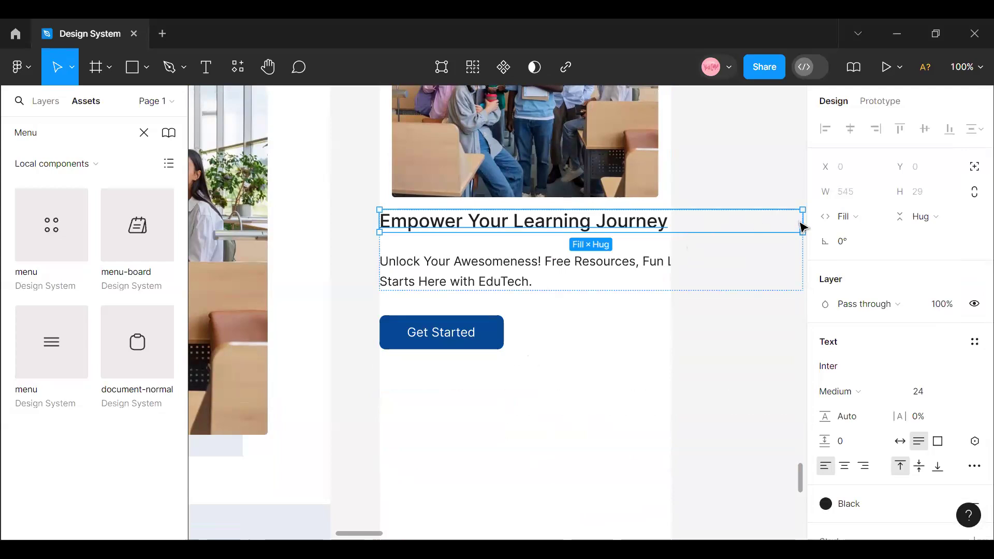
click(729, 361)
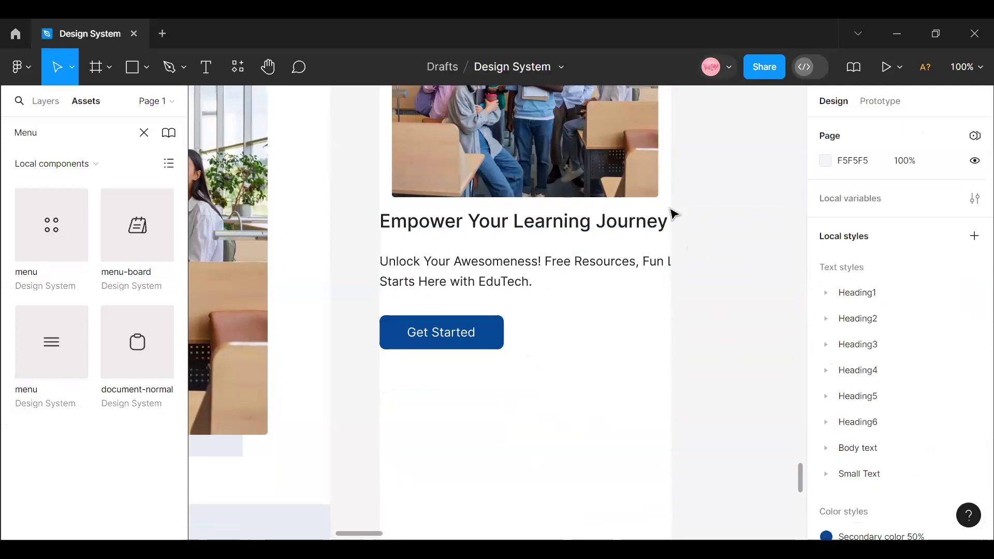
- Narrow Mobile View's hero heading to about 353 wide and the paragraph below it to about 323 wide
click(631, 236)
click(629, 235)
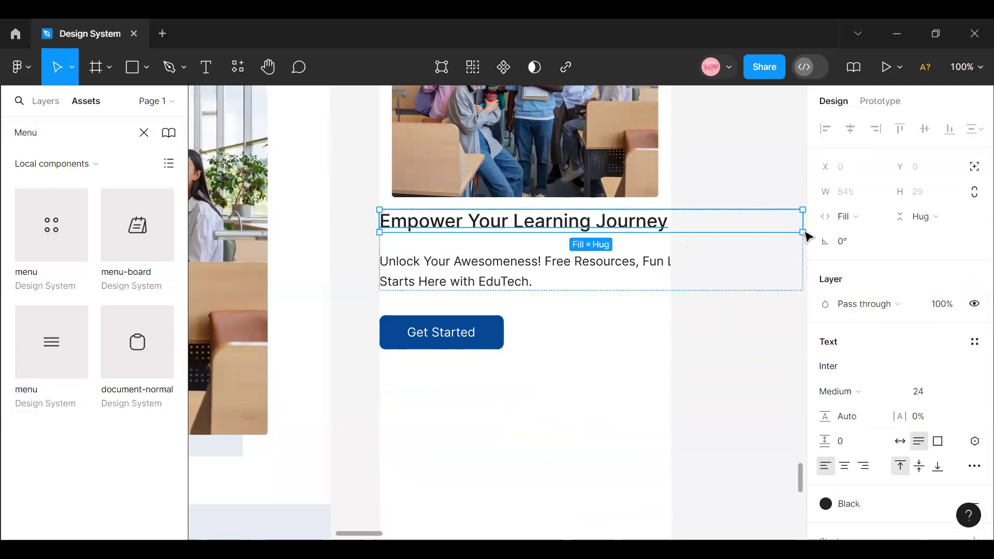
click(735, 440)
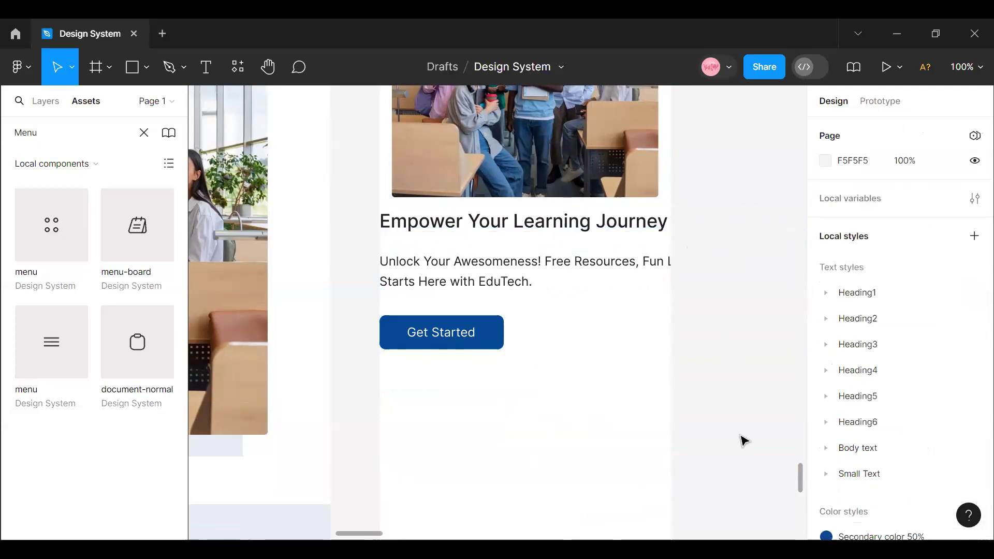
scroll(457, 233, right, 2)
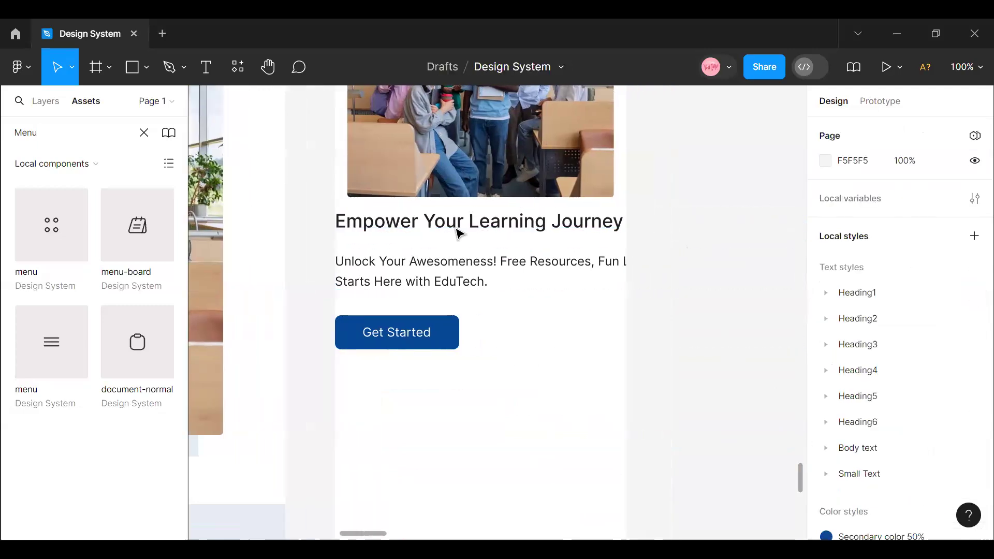
double_click(453, 280)
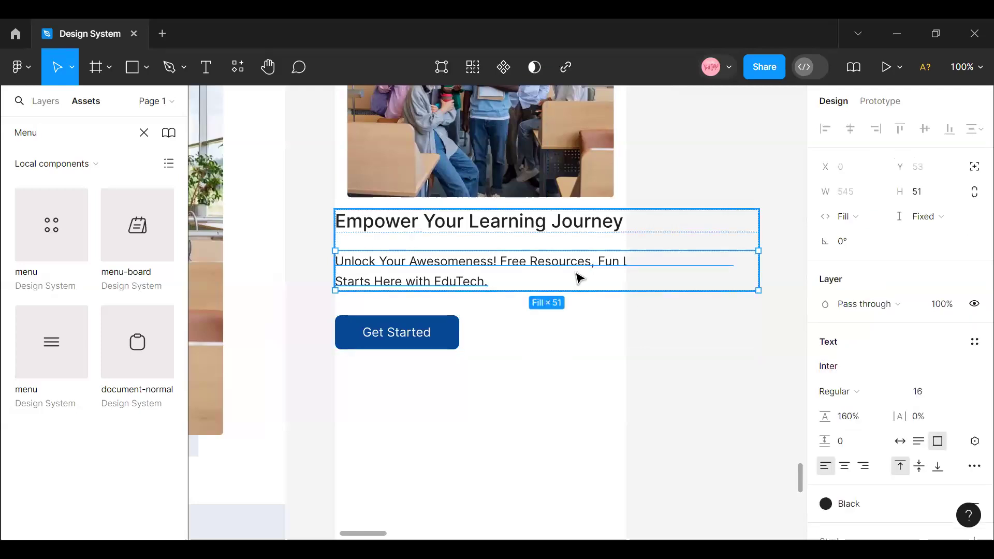
click(537, 225)
drag(757, 218, 608, 221)
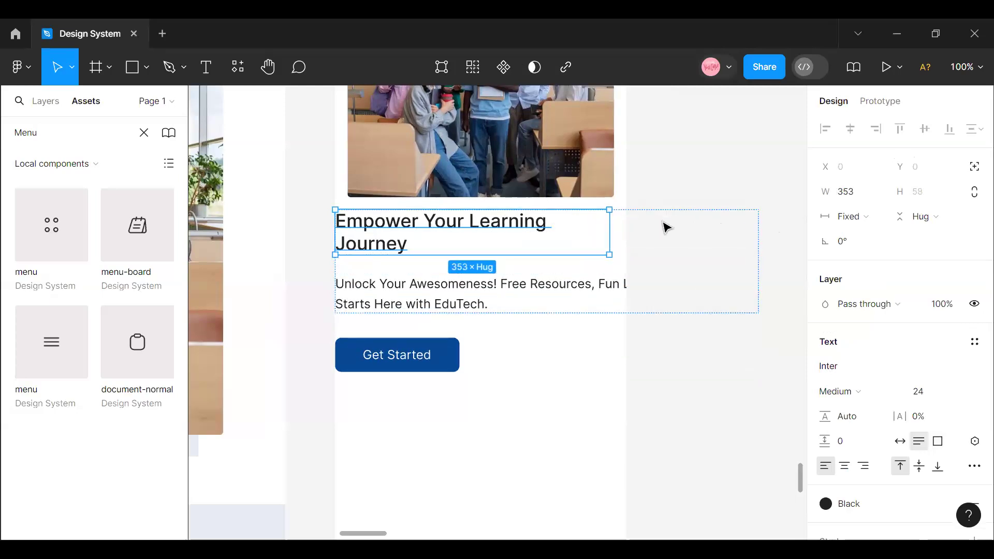
click(611, 291)
drag(759, 296, 586, 304)
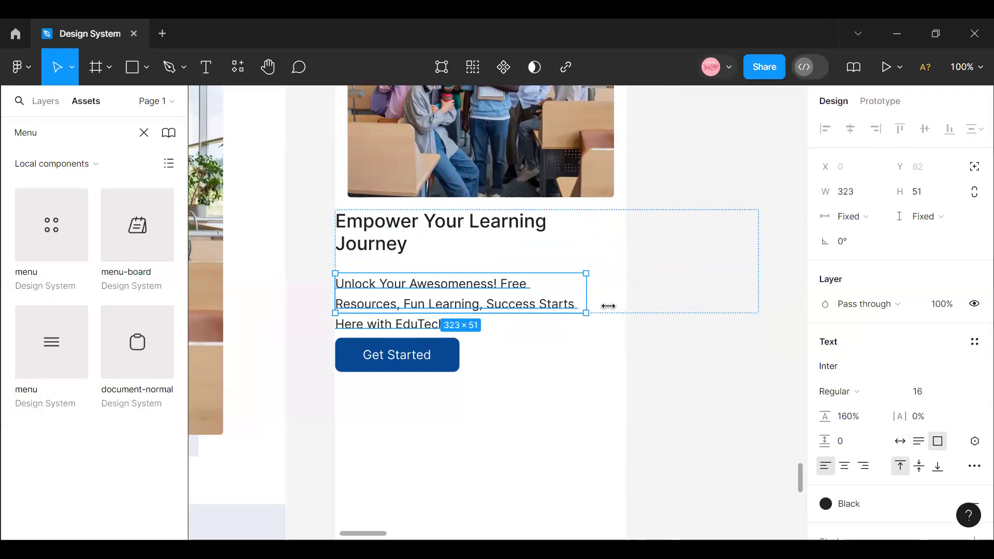
- Set the width of the hero's inner text frame, holding the heading and paragraph, to hug its contents
click(604, 215)
click(871, 242)
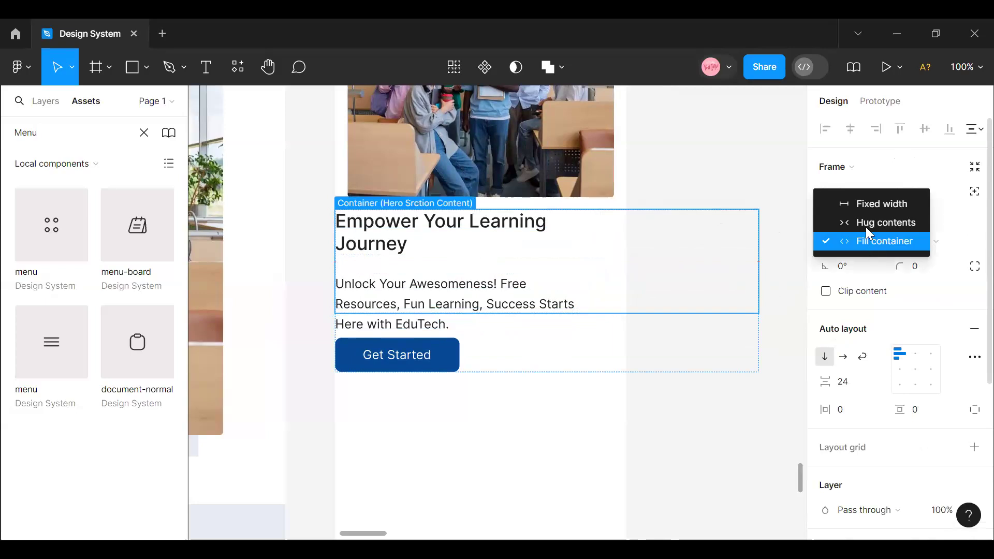
click(864, 221)
click(950, 245)
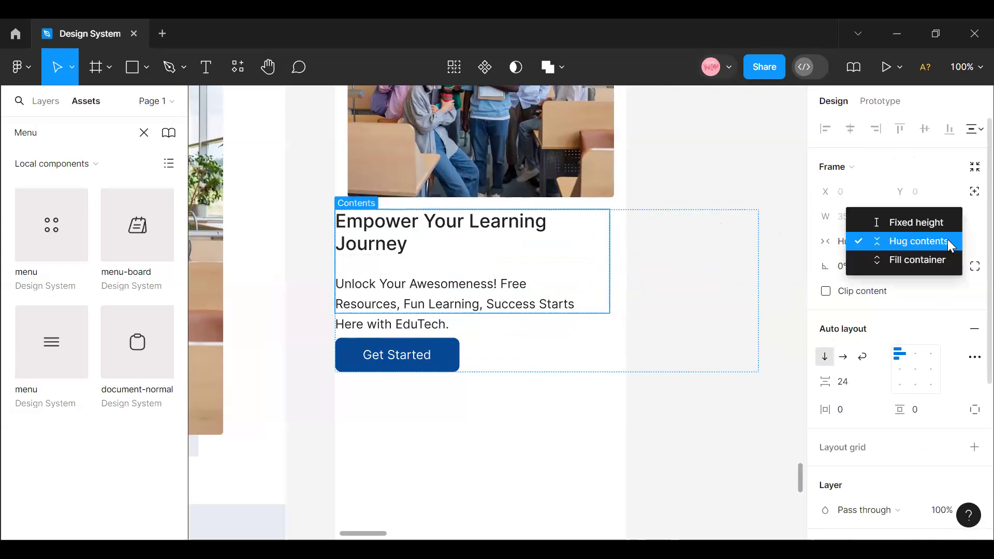
click(903, 241)
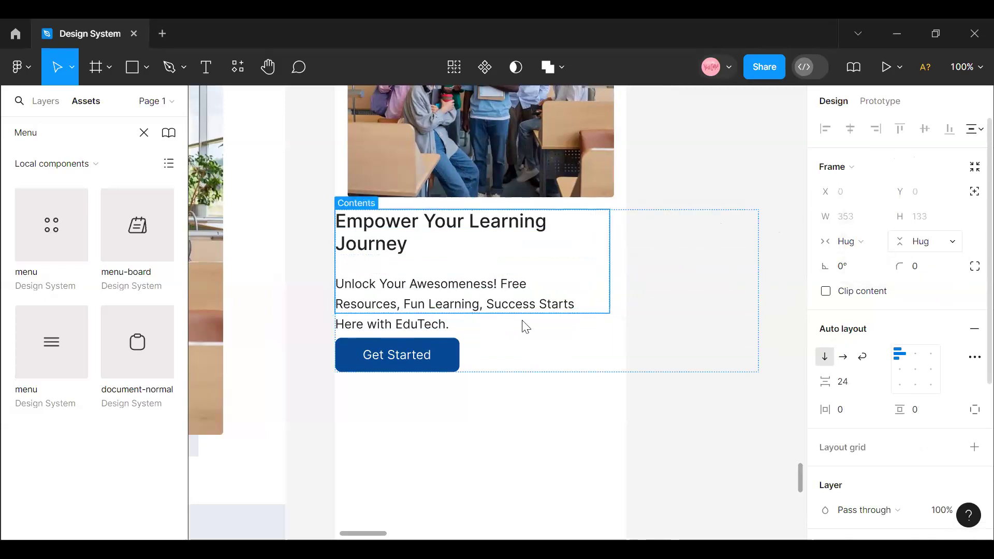
- Resize Mobile View's whole hero text block to 343 wide, starting at X 16 to line up with the photo
click(579, 314)
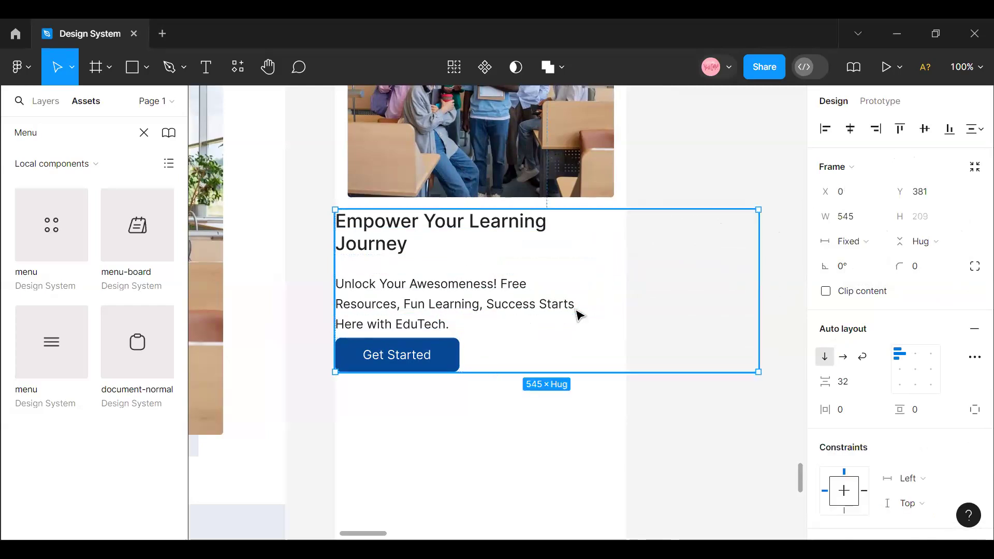
drag(756, 243, 614, 245)
drag(344, 258, 350, 258)
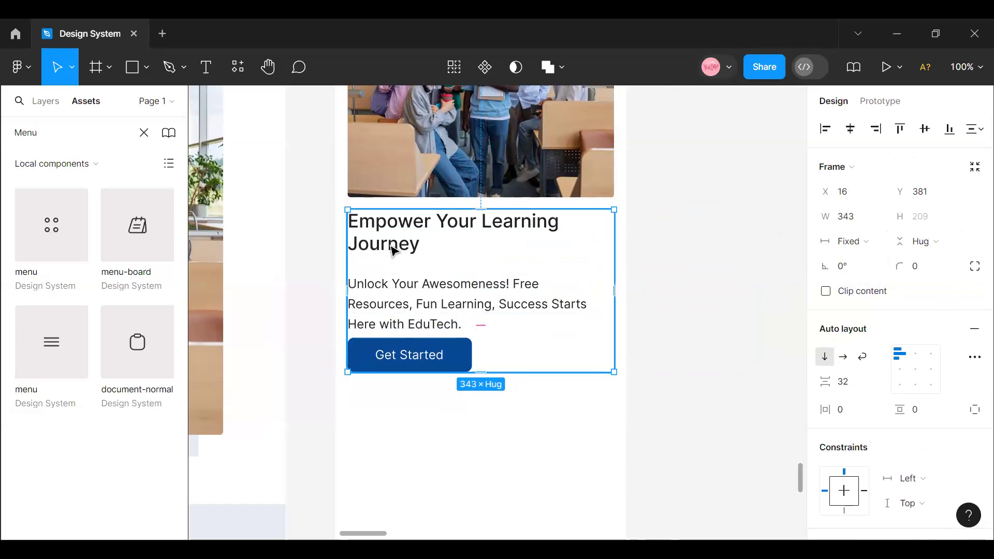
- Centre the text of the "Empower Your Learning Journey" heading and narrow it to about 317 wide
click(393, 251)
click(394, 250)
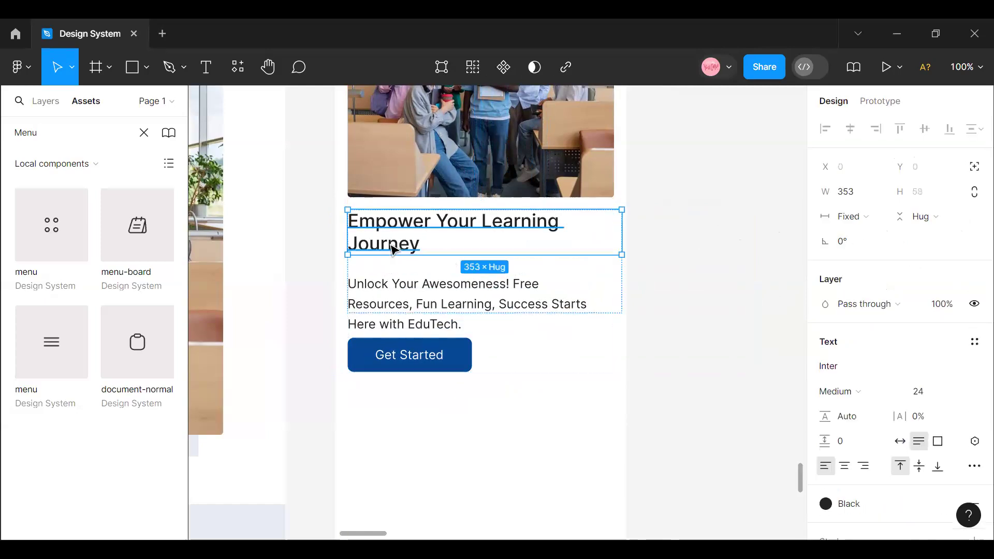
click(844, 466)
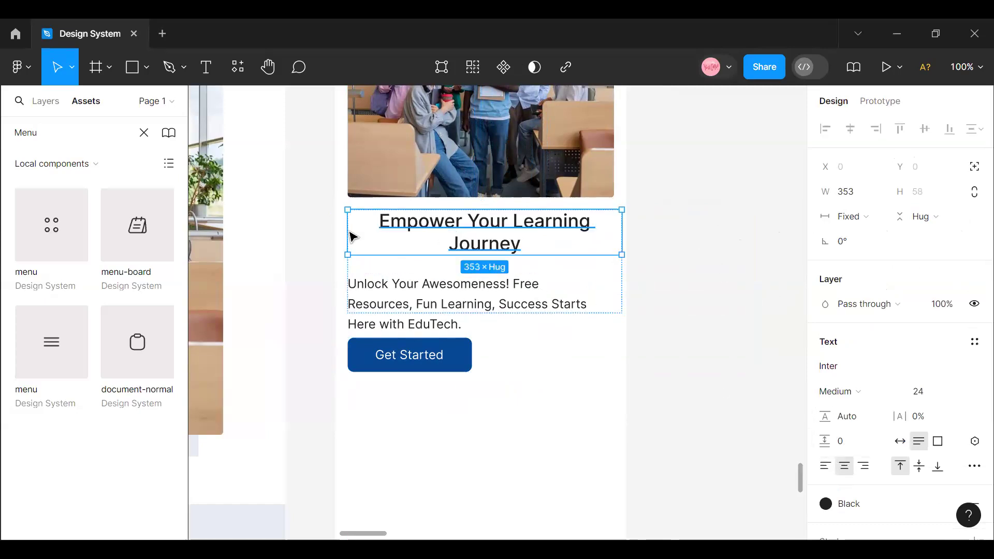
drag(354, 224, 372, 229)
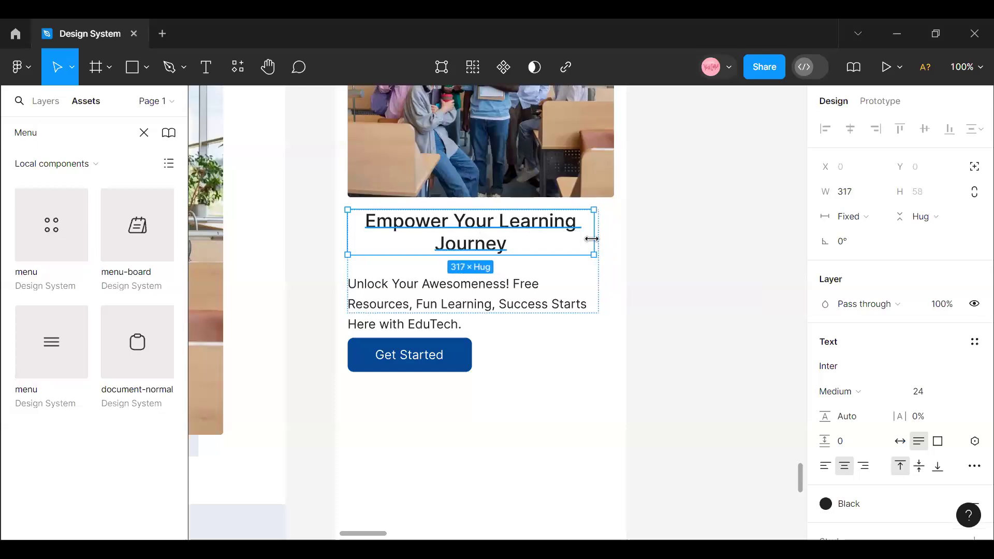
- Narrow the whole hero text block to 317 wide and centre it horizontally in Mobile View
click(572, 265)
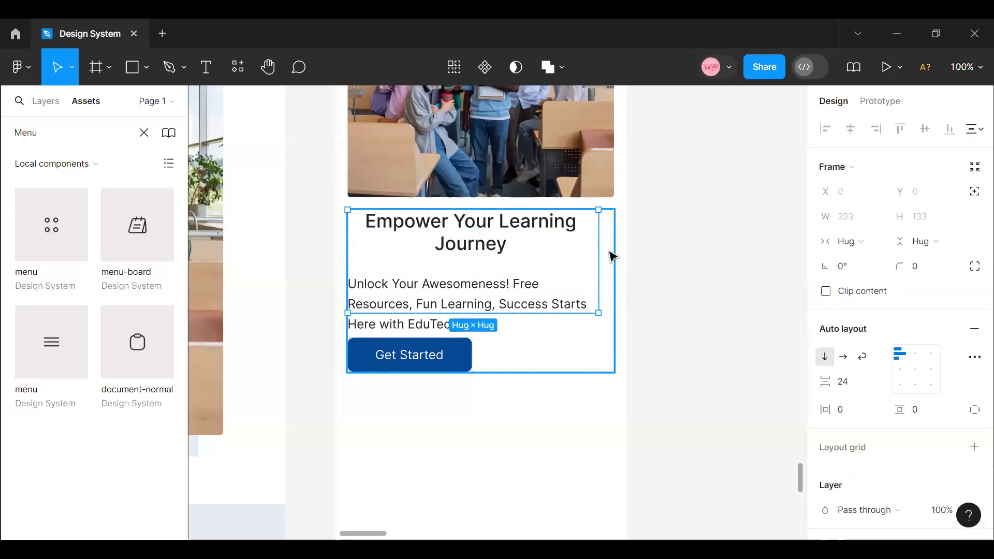
click(610, 250)
drag(613, 247, 593, 241)
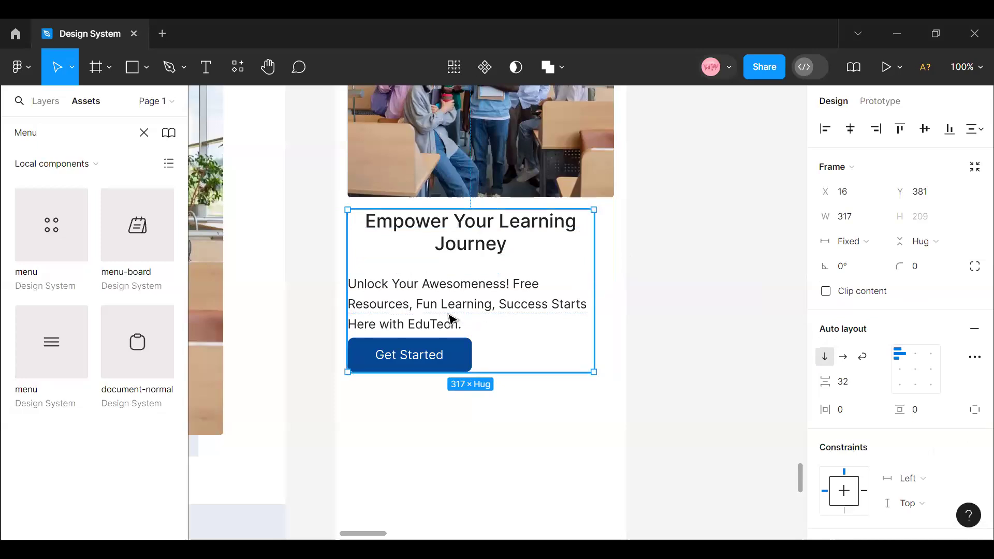
click(850, 130)
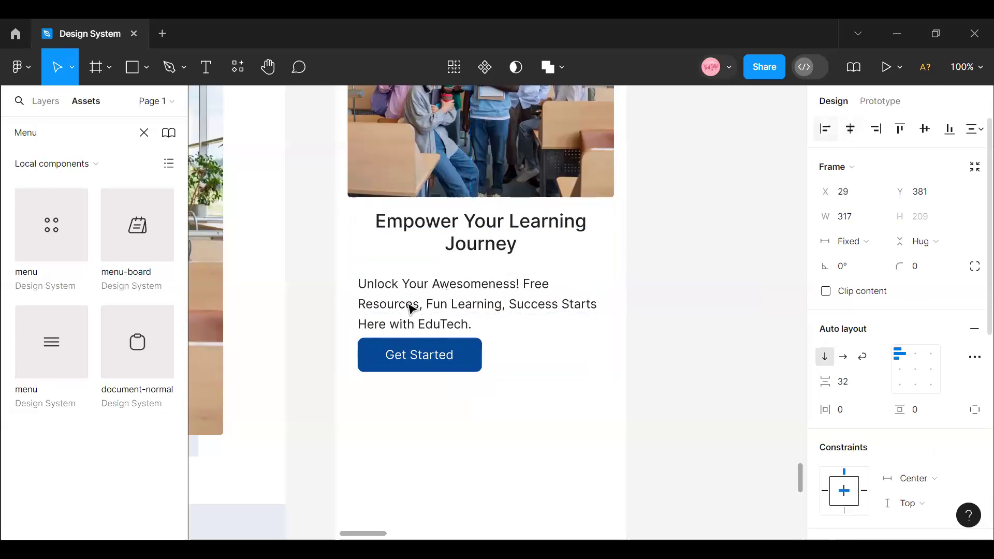
- Remove auto layout from the outer hero text block and ungroup it
click(463, 300)
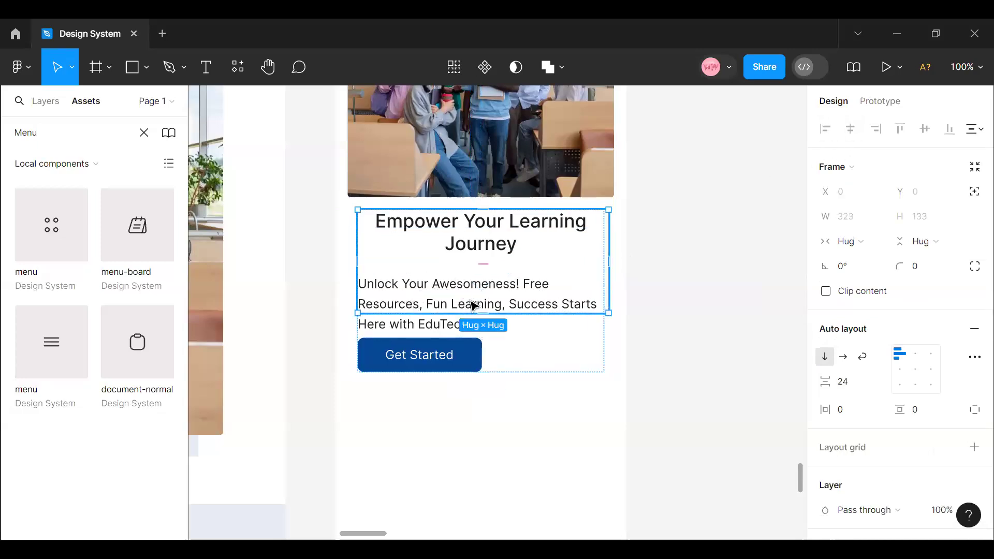
click(643, 250)
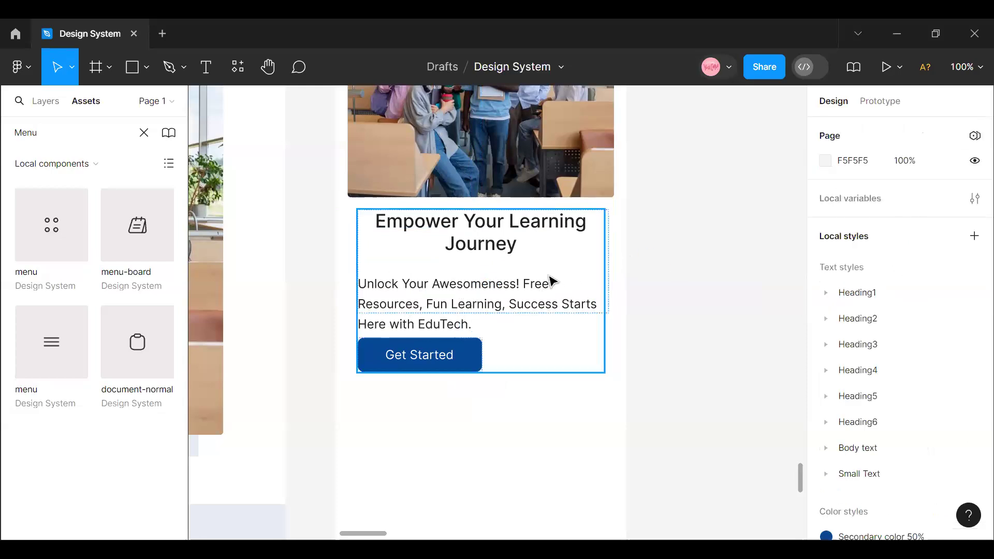
click(551, 281)
right_click(550, 280)
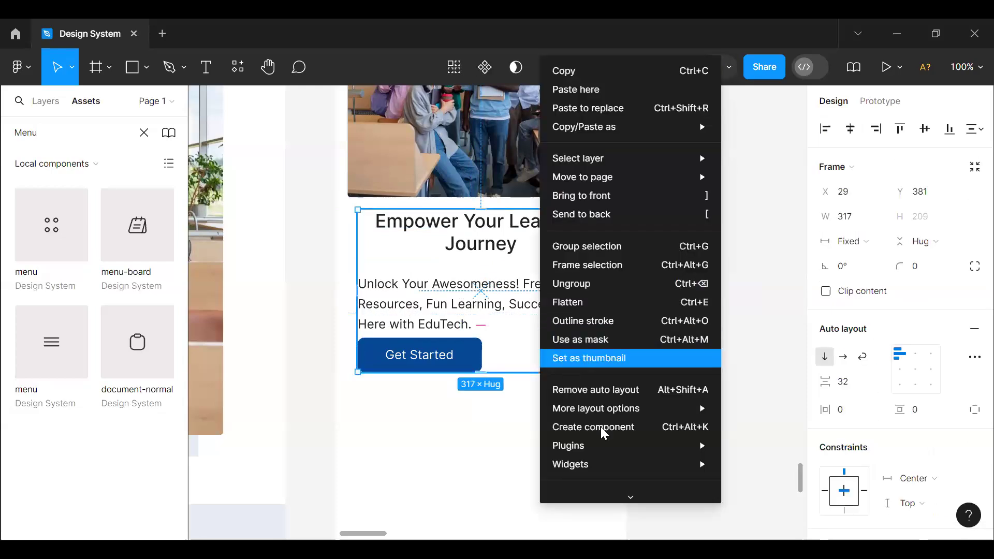
click(603, 392)
right_click(524, 280)
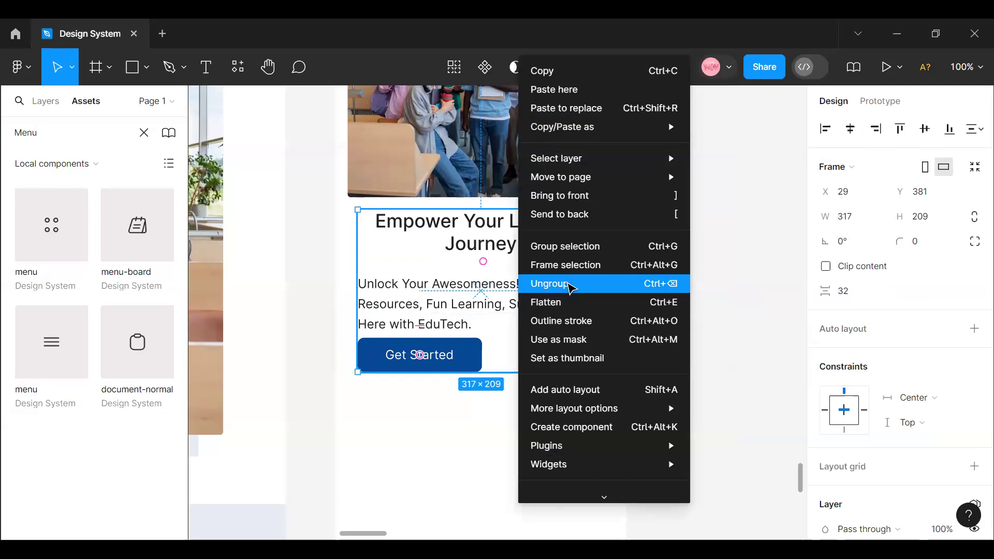
click(568, 287)
key(shift+a)
- Remove auto layout from the frame around the heading and paragraph and ungroup it into separate texts
right_click(541, 298)
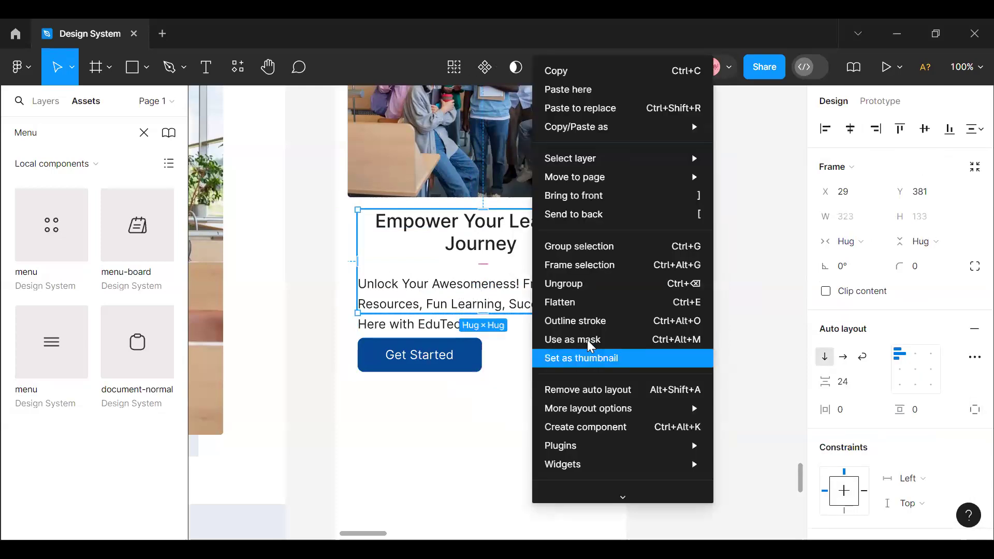
click(590, 393)
right_click(522, 280)
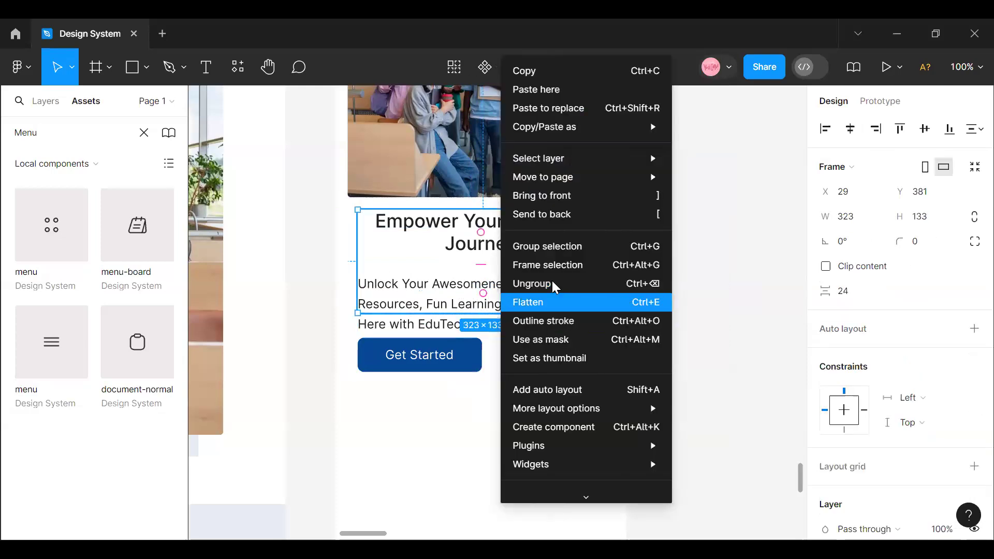
click(552, 281)
click(646, 288)
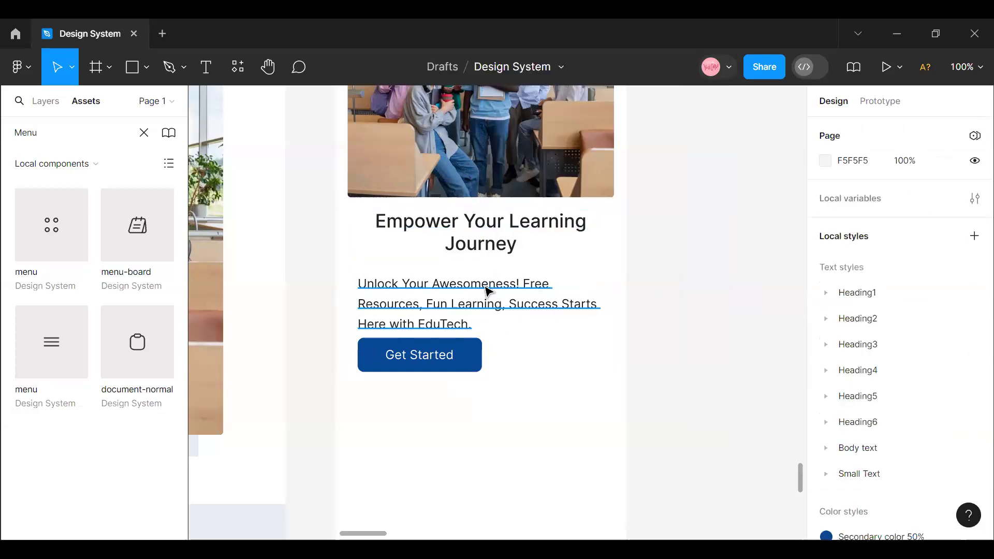
- Centre the hero paragraph's text and resize its box to about 306 wide and 72 high
click(488, 291)
drag(521, 300, 521, 329)
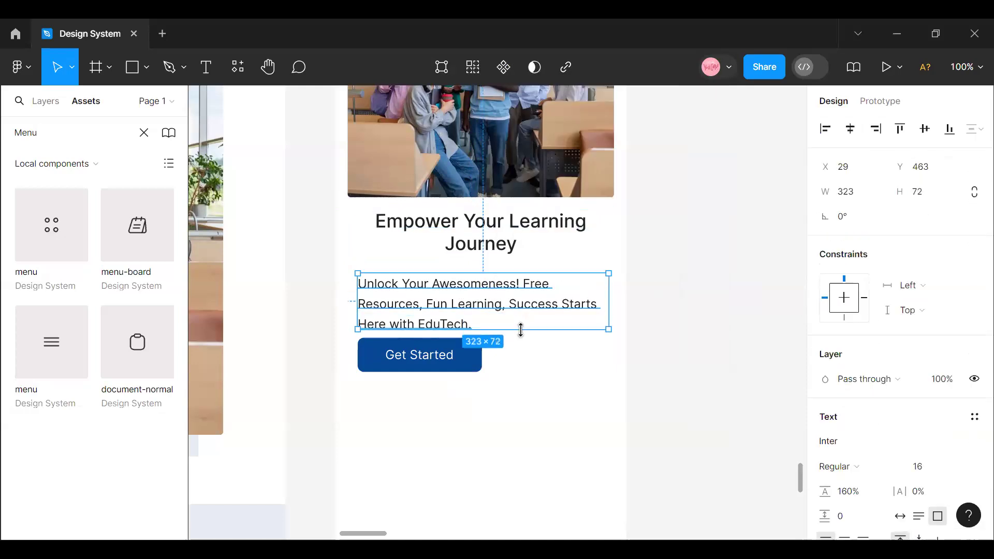
scroll(889, 416, down, 4)
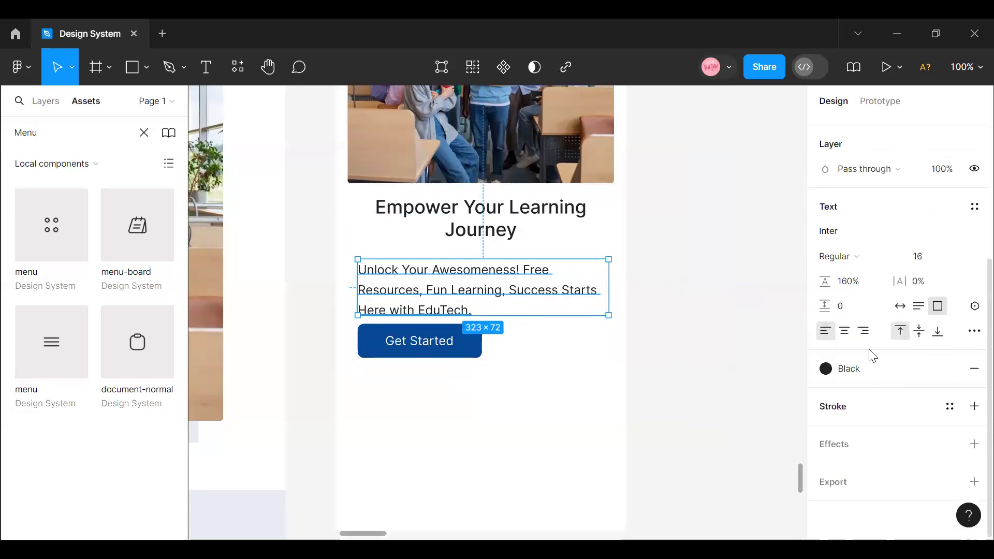
click(845, 330)
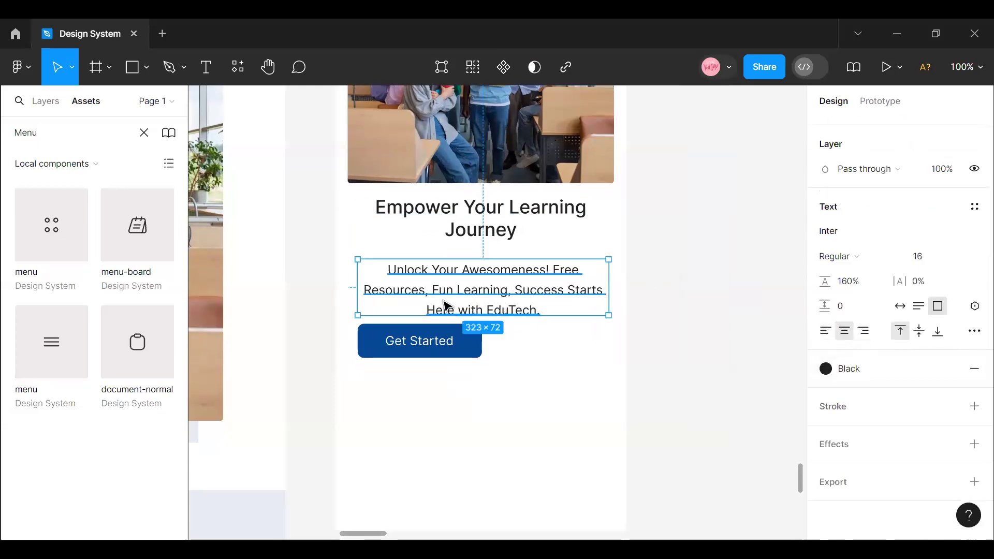
drag(361, 276, 369, 277)
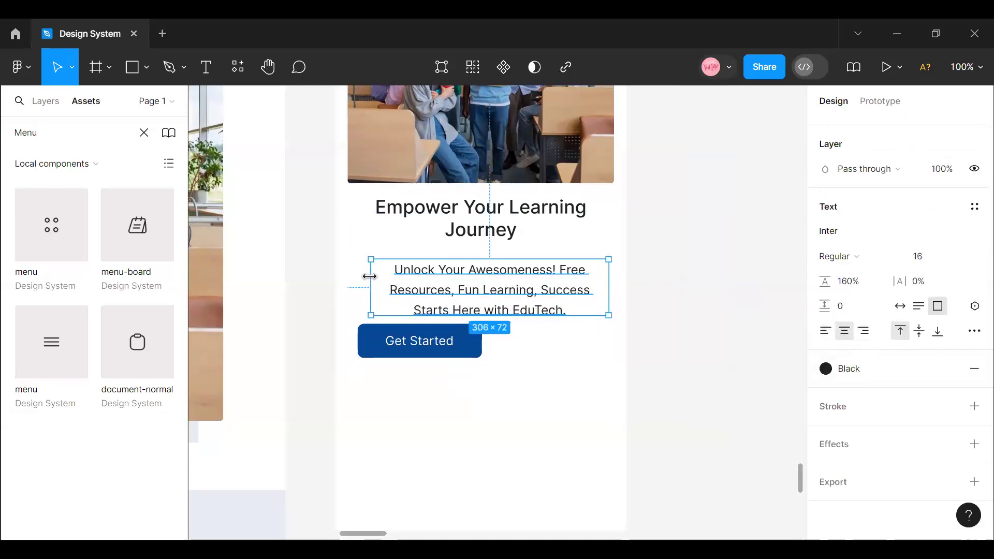
scroll(891, 322, up, 5)
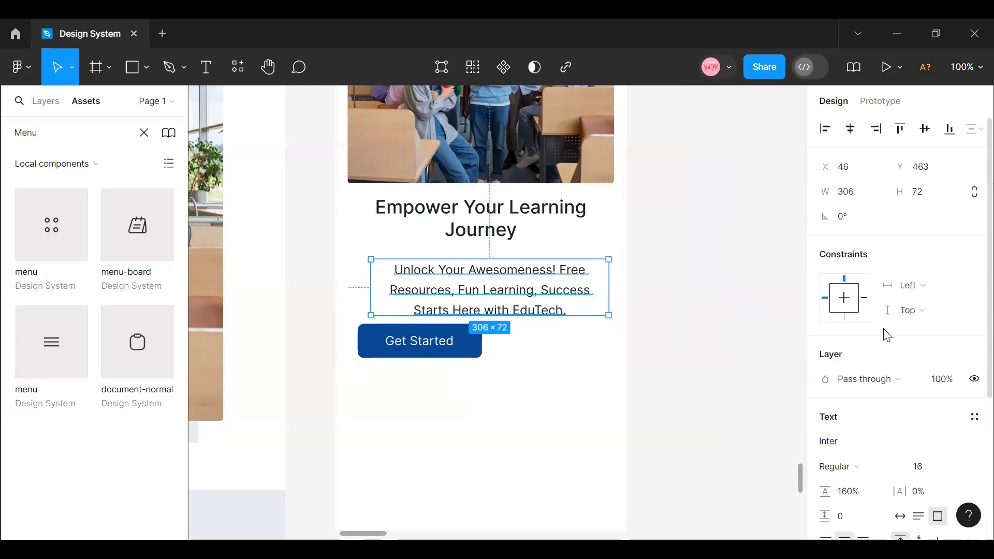
- Narrow the hero heading to about 300 wide so its left edge lines up with the paragraph at X 46
click(506, 228)
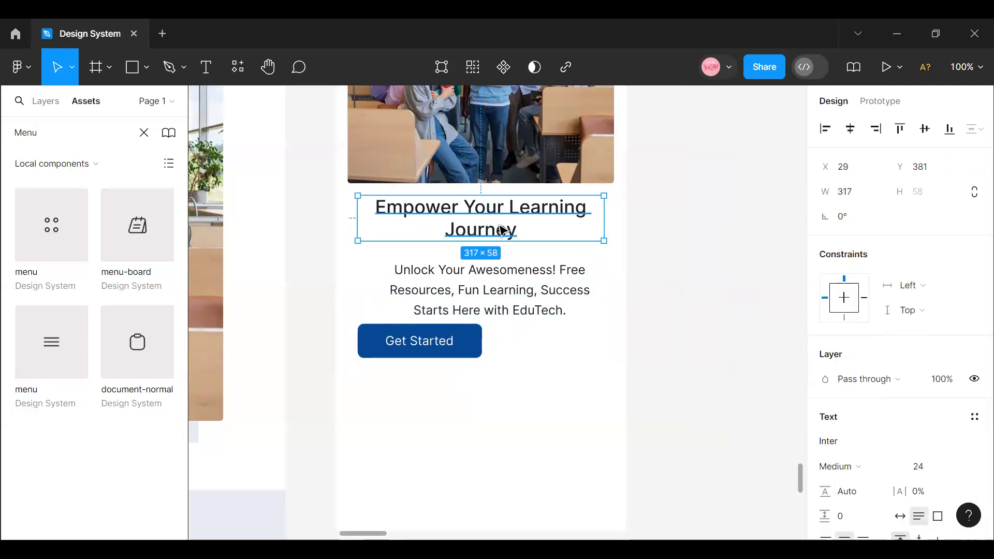
drag(361, 218, 373, 219)
right_click(427, 261)
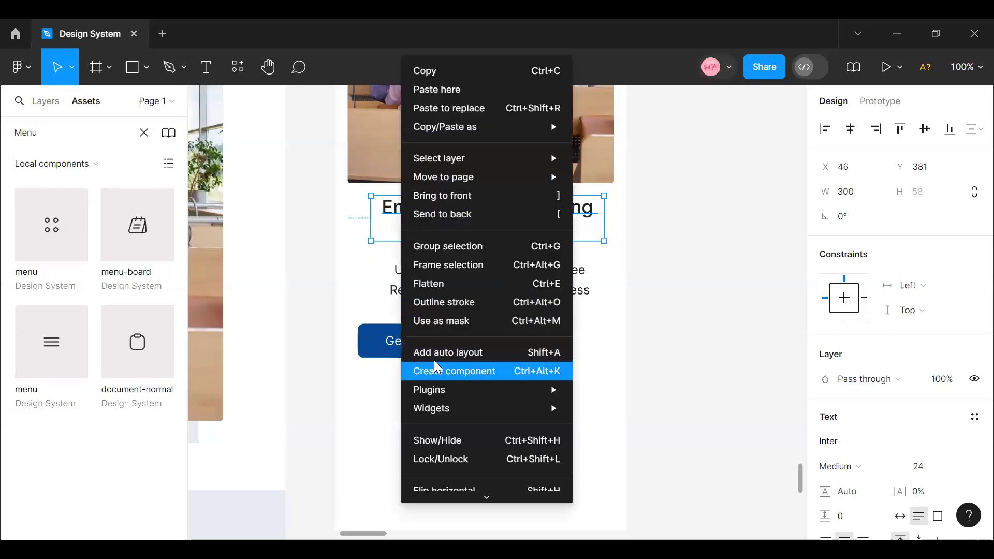
click(372, 264)
- Combine the hero heading and paragraph in an auto layout with a vertical gap of 16, centred horizontally in Mobile View
click(488, 286)
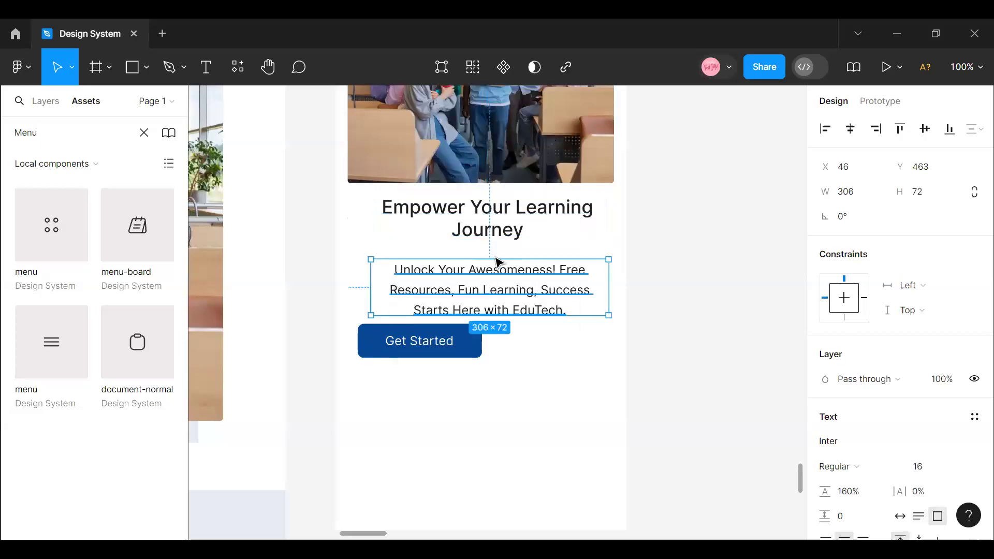
click(488, 228)
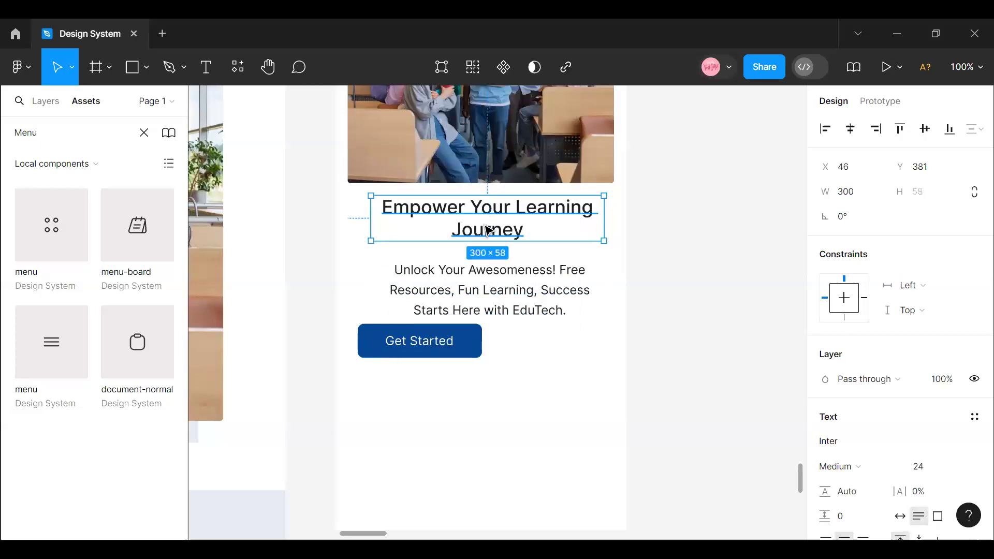
shift+click(508, 298)
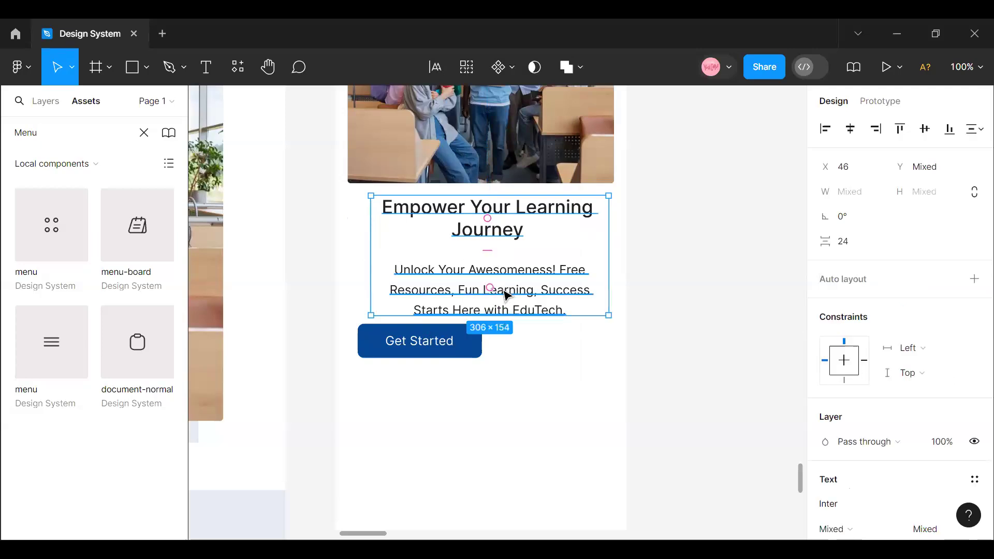
key(shift+a)
click(854, 386)
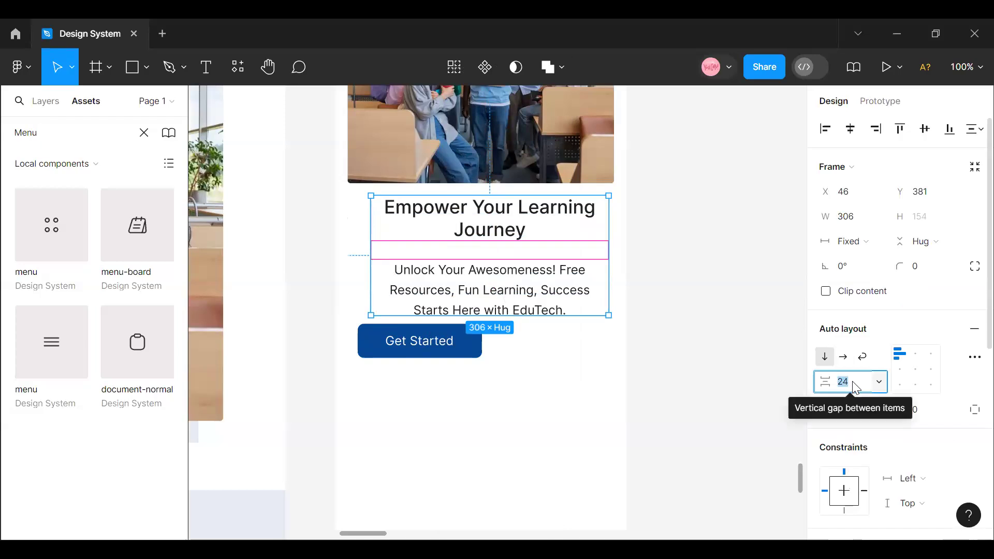
text(16)
key(Return)
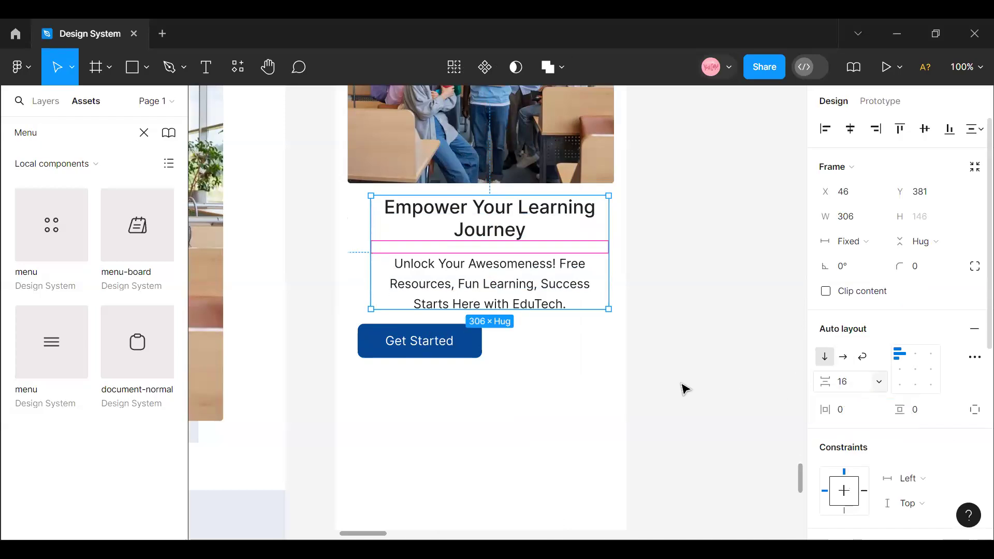
click(851, 134)
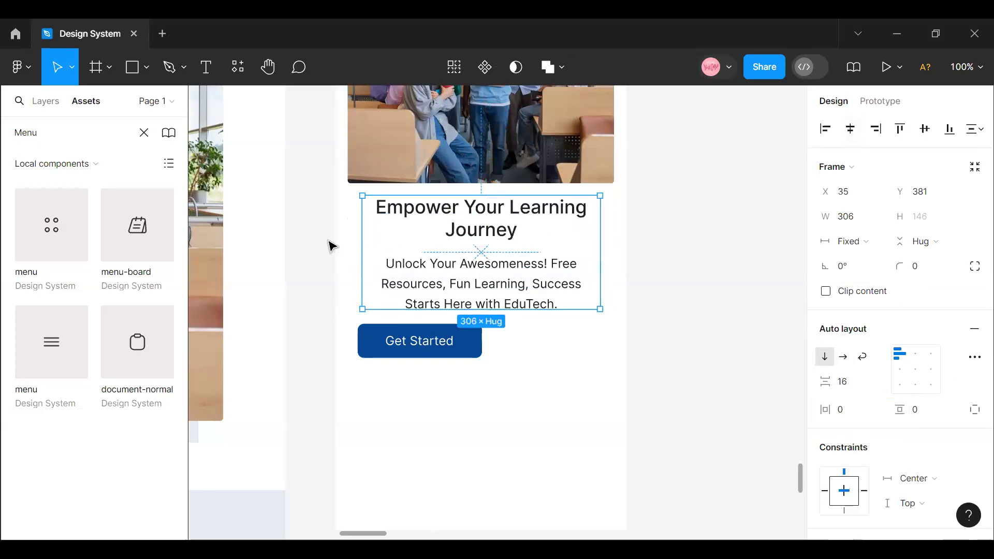
key(alt)
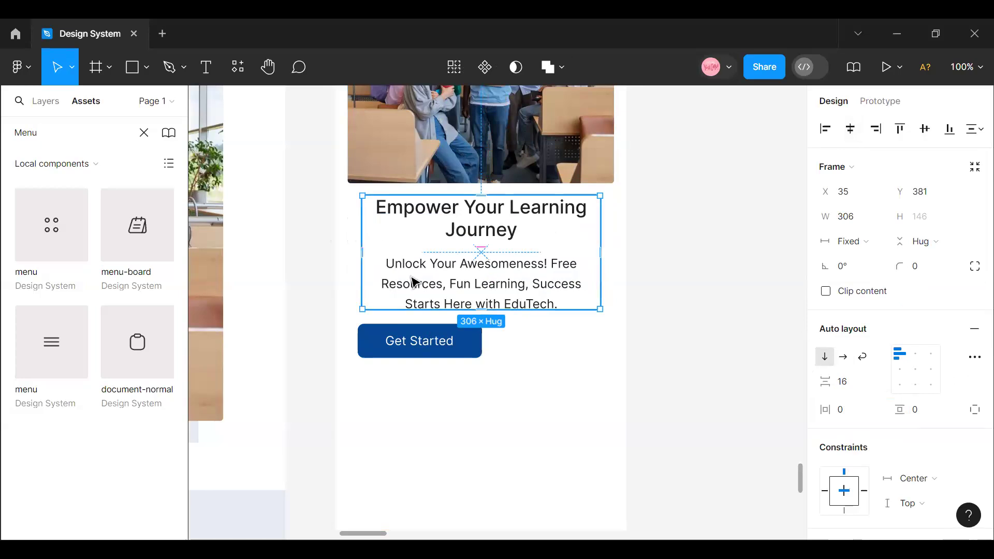
- Widen the heading and paragraph frame to about 325 and set its width to hug contents
click(522, 282)
drag(613, 282, 619, 283)
key(Escape)
click(872, 243)
click(883, 260)
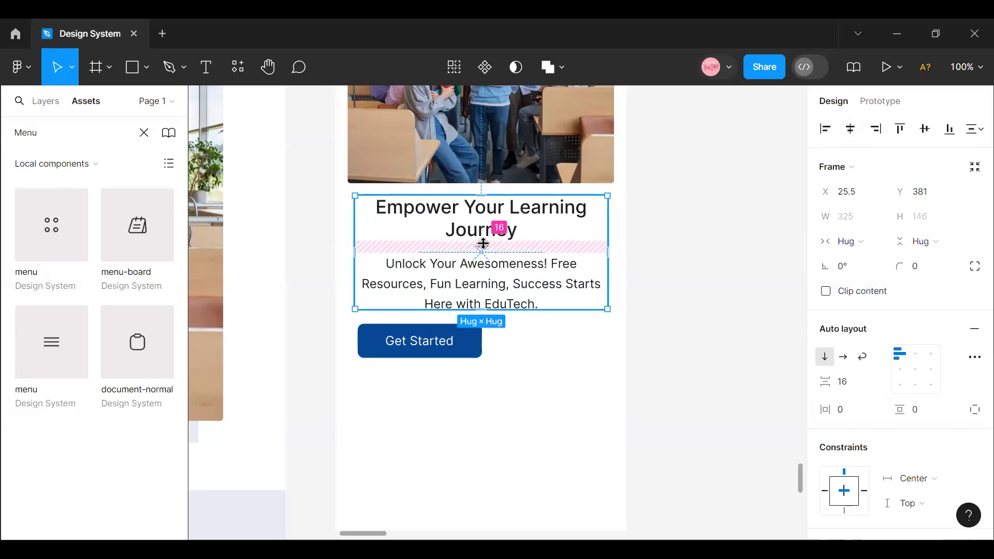
key(alt)
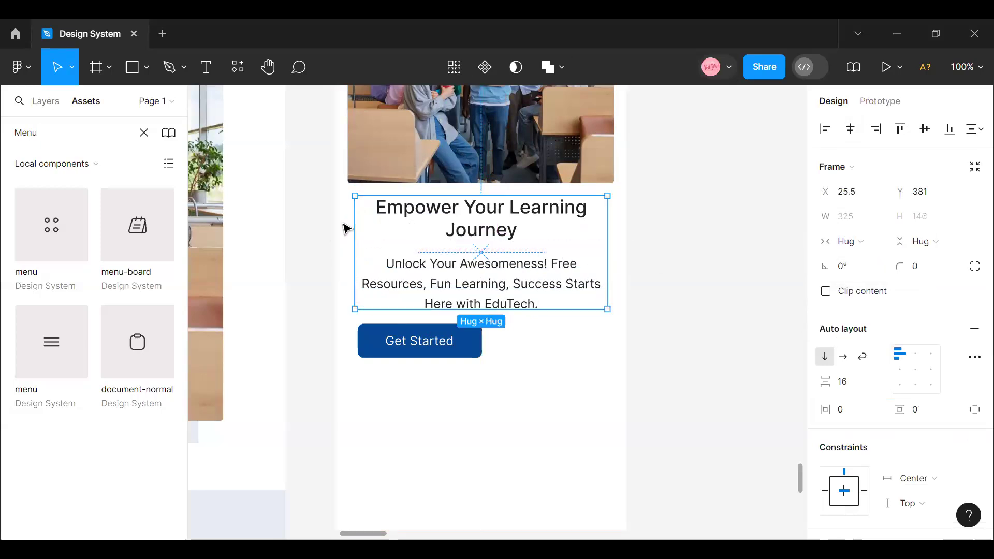
click(973, 73)
key(Escape)
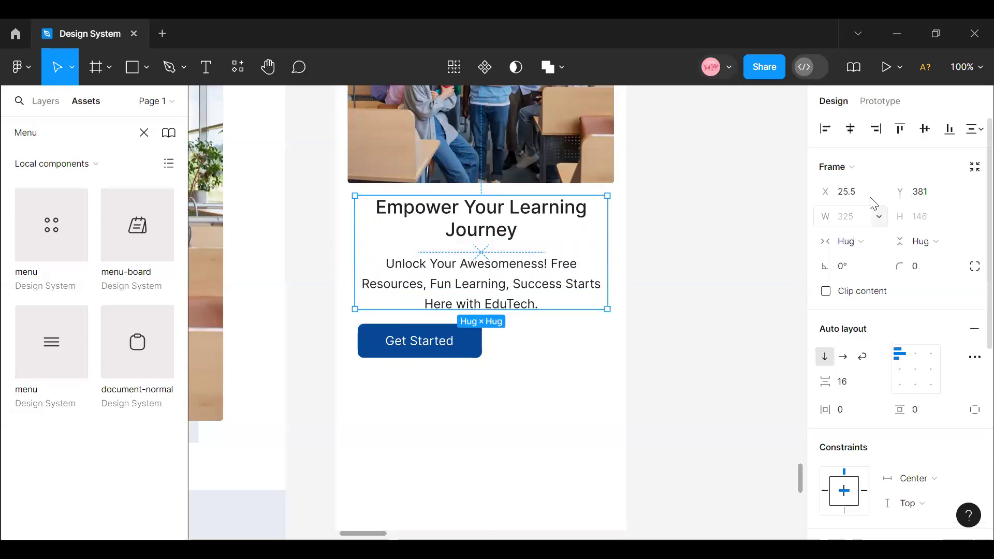
- Set the heading and paragraph frame's X position to 25 and check its vertical spacing from the hero image
click(868, 201)
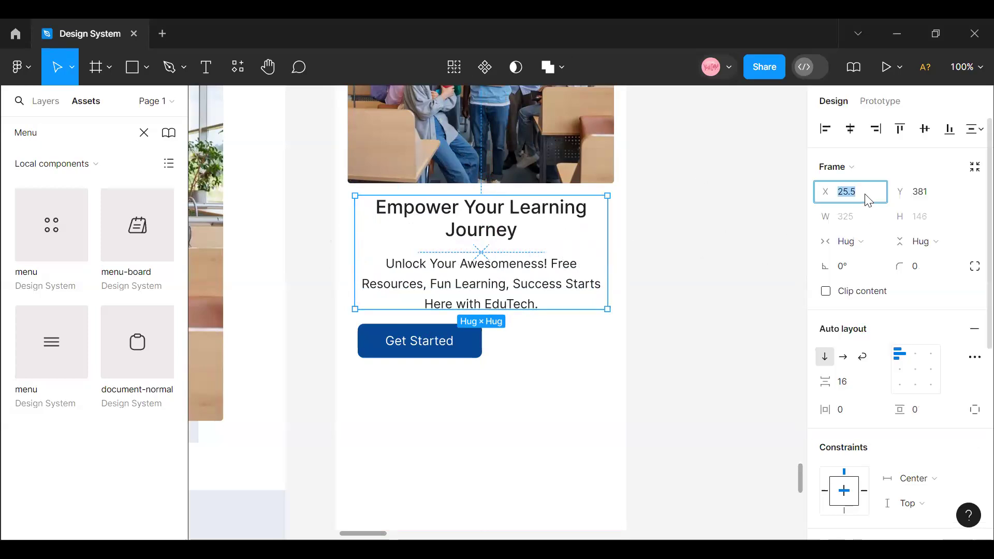
key(Return)
click(682, 266)
click(517, 288)
click(472, 174)
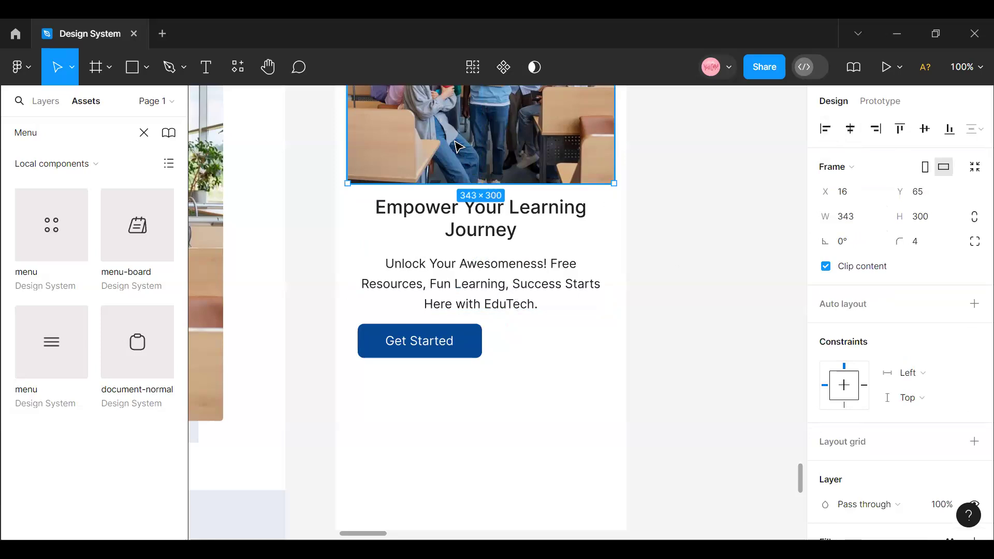
click(485, 258)
shift+click(500, 167)
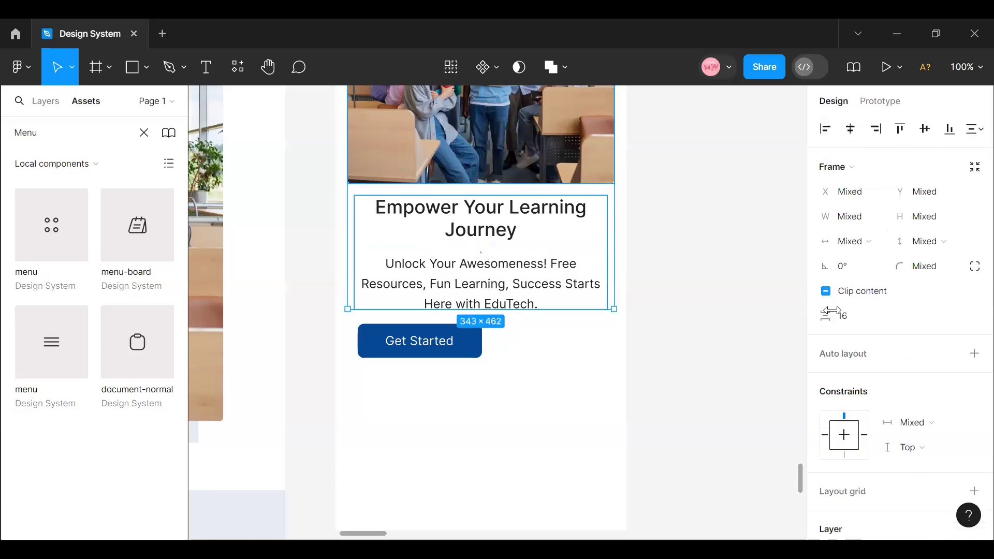
click(867, 319)
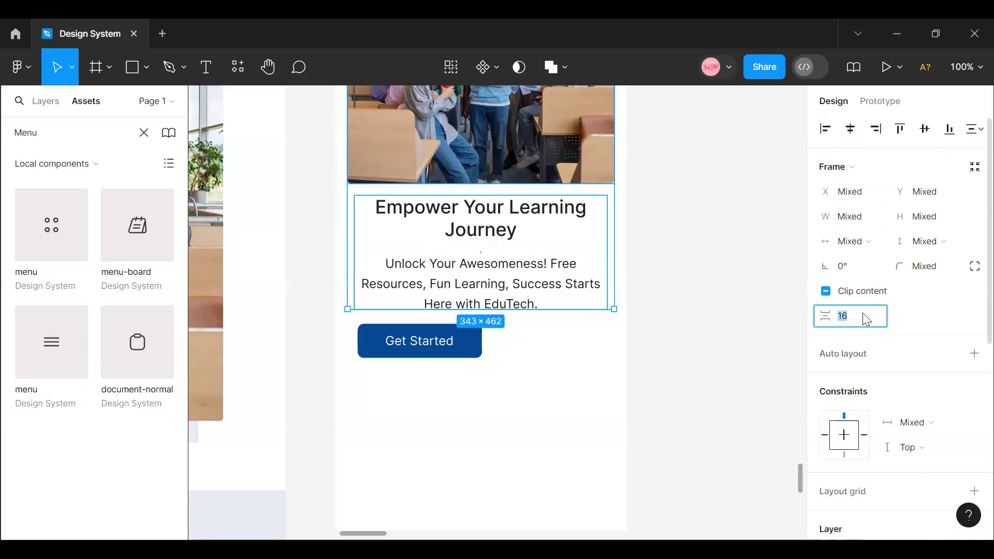
- Move the Get Started button so it is centred horizontally beneath the heading and paragraph frame
click(418, 267)
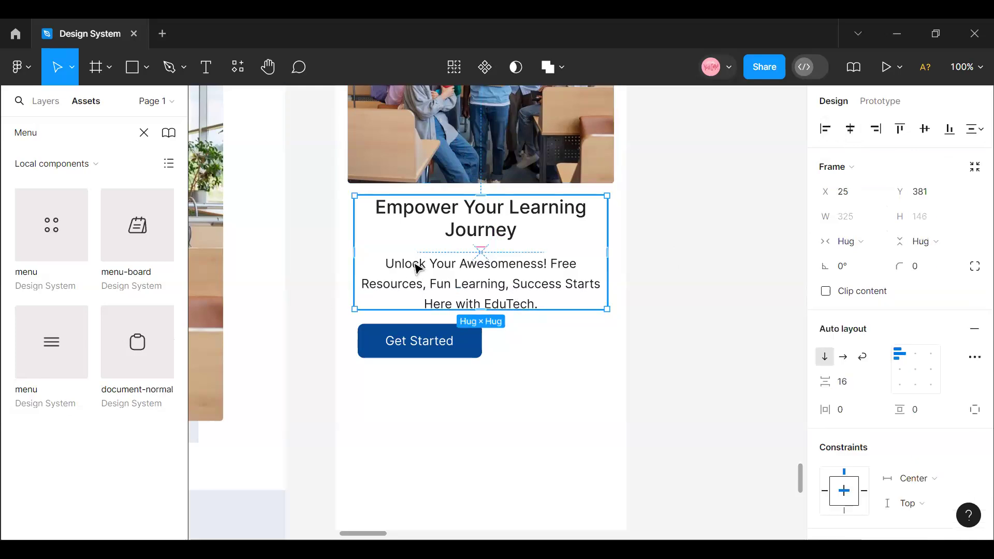
click(400, 343)
drag(448, 356, 466, 341)
- Combine the heading and paragraph frame with the Get Started button in an auto layout with a vertical gap of 24
click(494, 284)
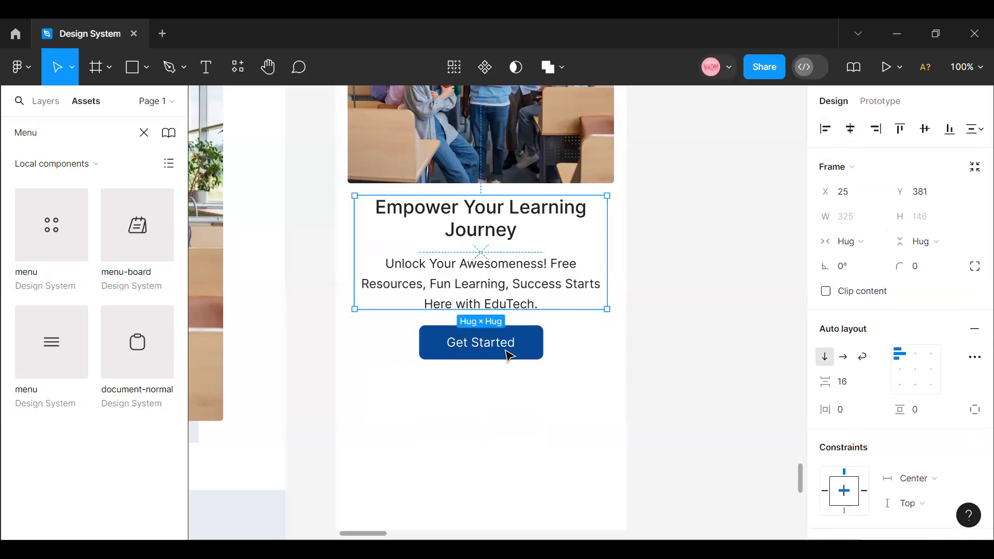
shift+click(506, 351)
key(shift+a)
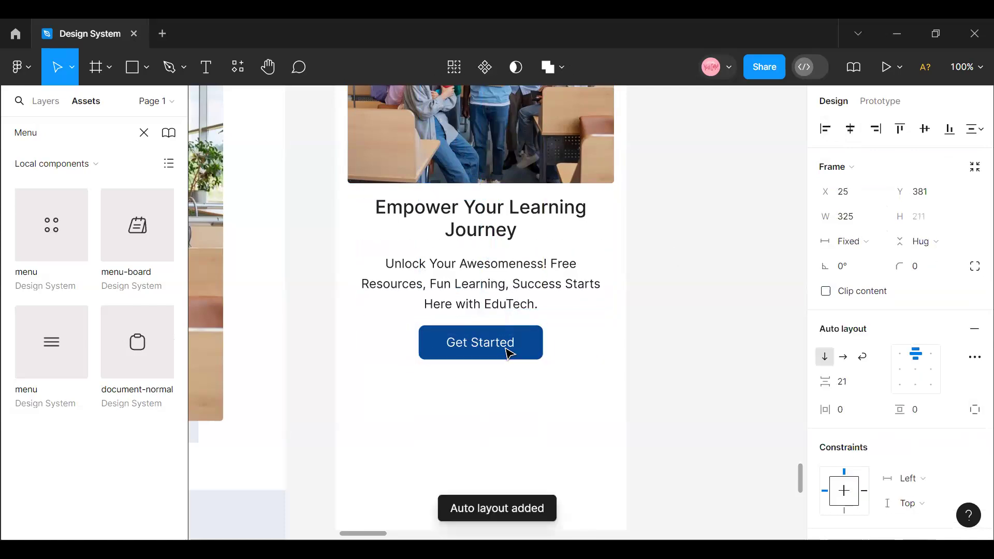
click(863, 386)
text(24)
key(Return)
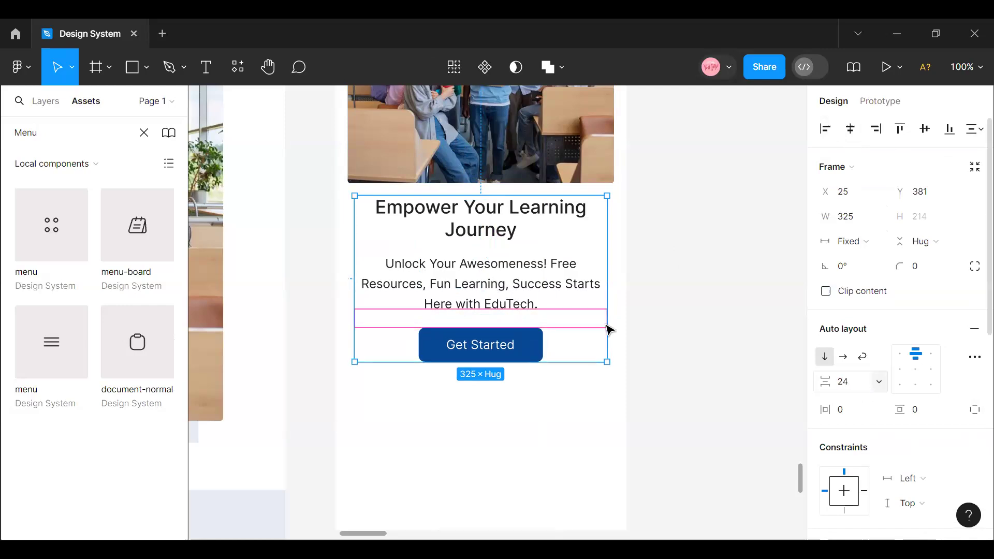
- Combine the hero image and the text-and-button frame in a vertical auto layout with a gap of 12
click(692, 263)
click(543, 158)
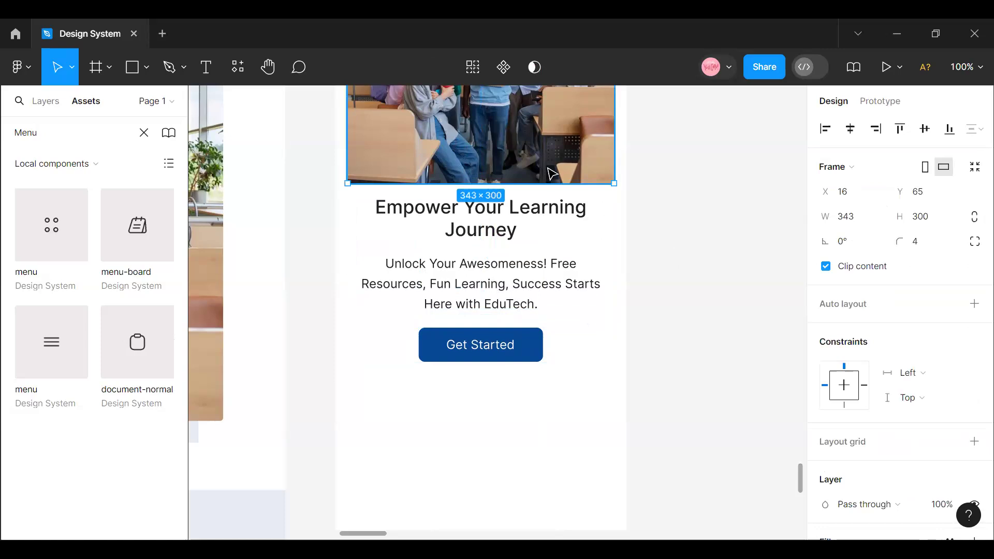
shift+click(560, 255)
key(shift+a)
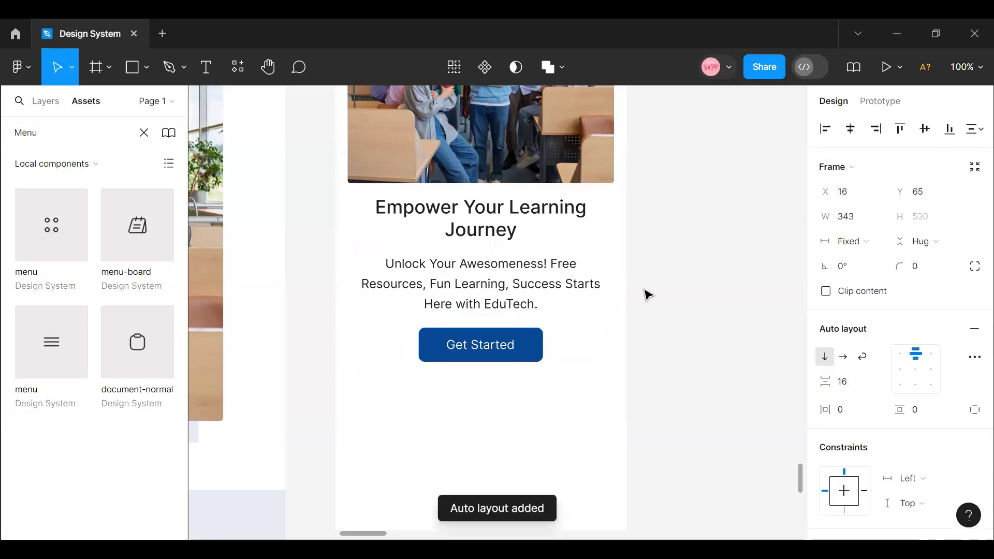
click(850, 391)
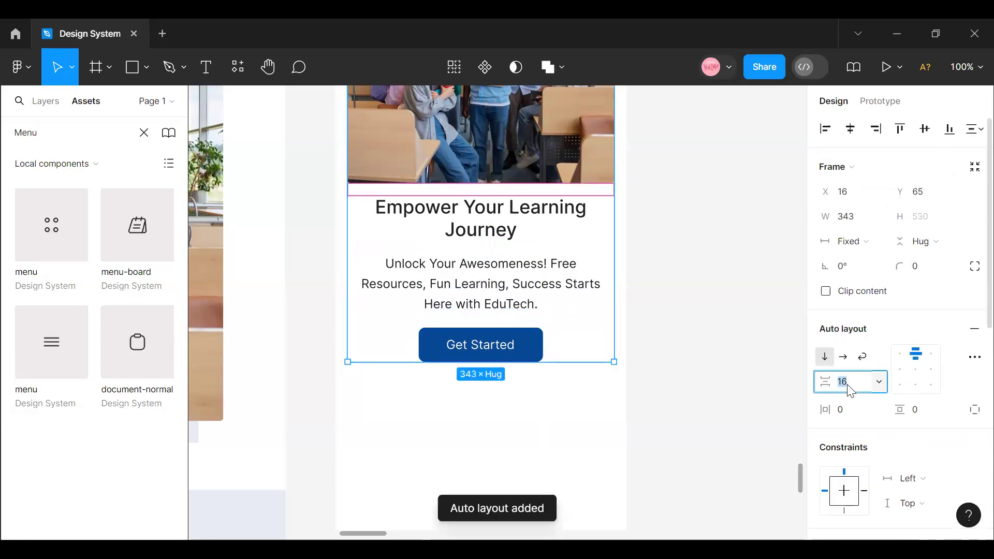
text(12)
key(Return)
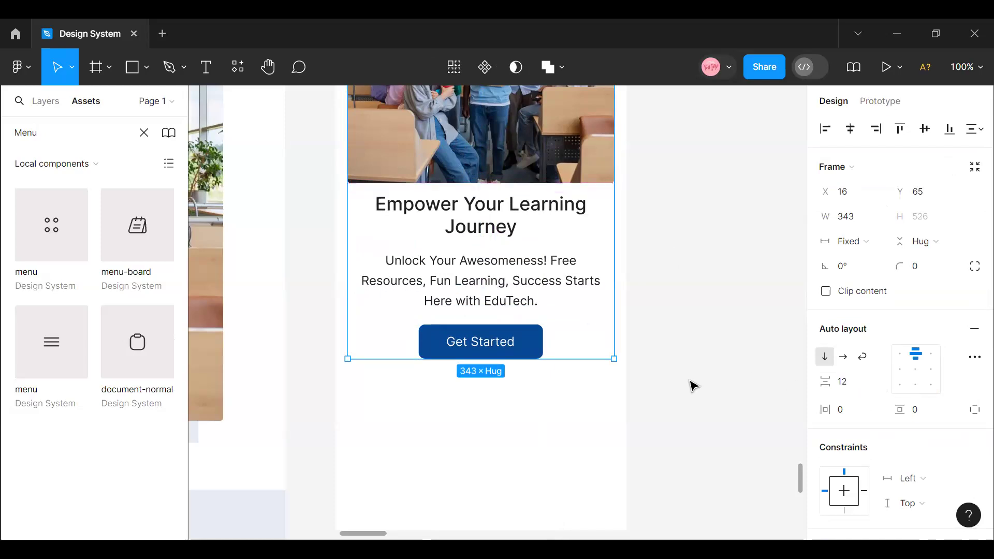
- Make the Mobile Grid layout grid visible on the Mobile View frame
scroll(696, 390, up, 5)
click(362, 123)
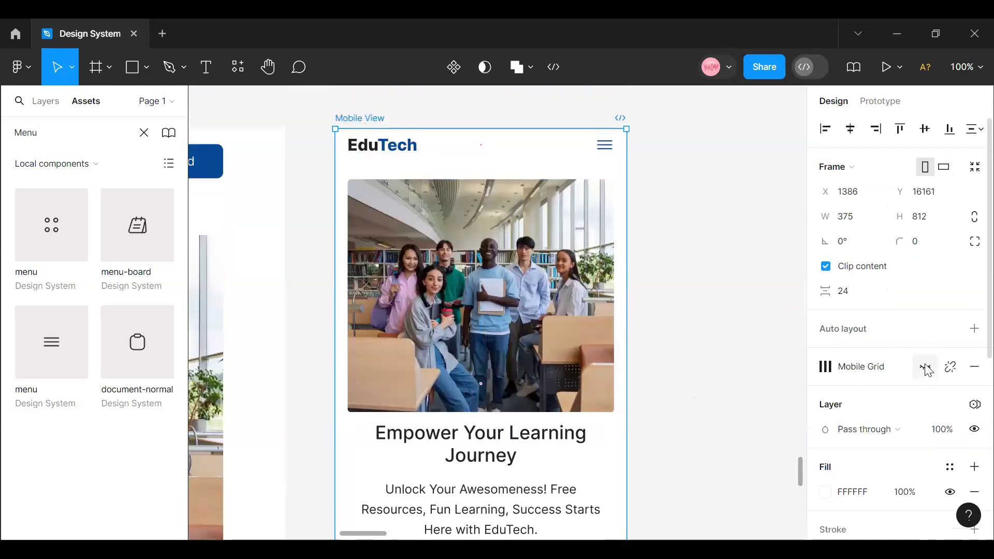
click(926, 367)
scroll(518, 319, down, 5)
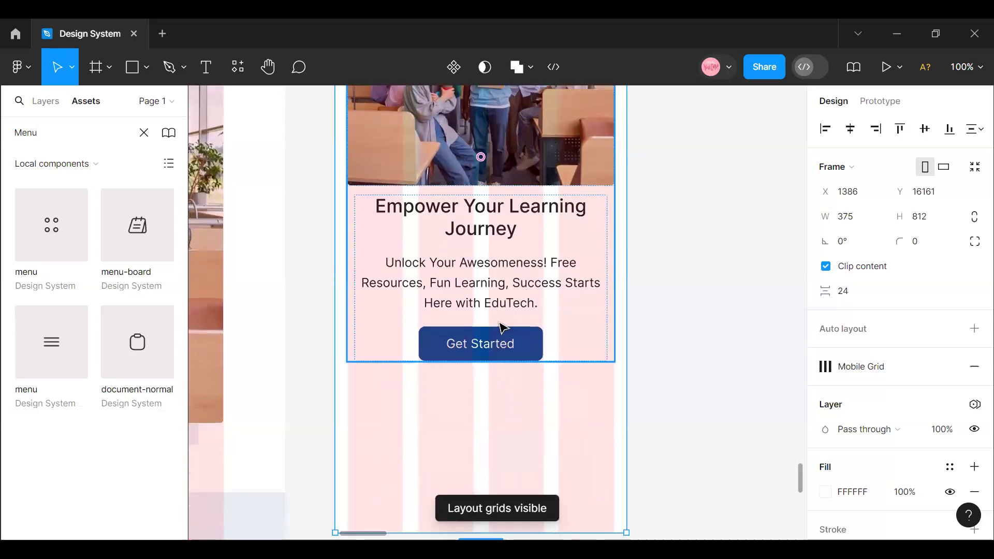
- Set the width of the hero's text-and-button frame to fill its container
click(491, 311)
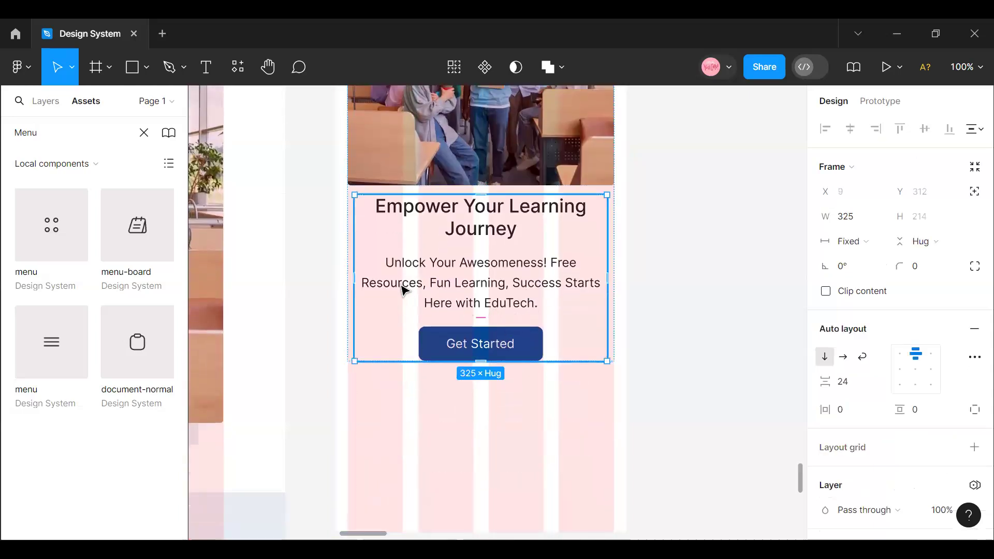
click(876, 242)
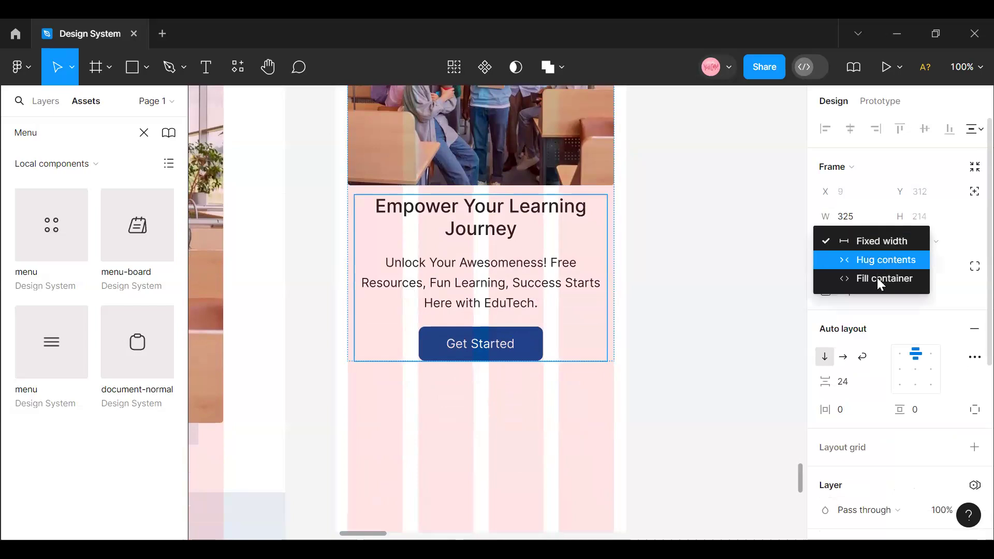
click(881, 279)
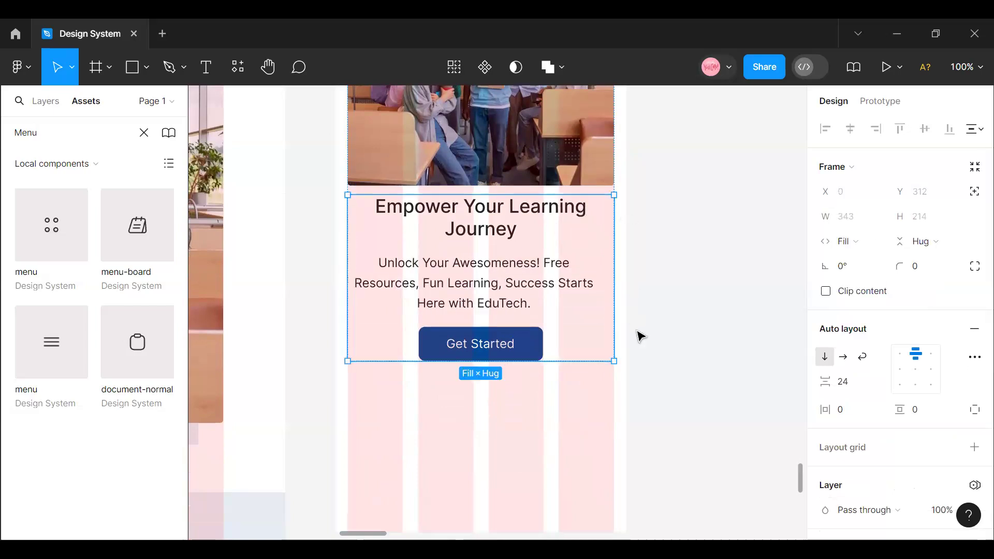
- Set the hero paragraph's width to fill its container and check the heading's width setting
double_click(511, 350)
click(526, 275)
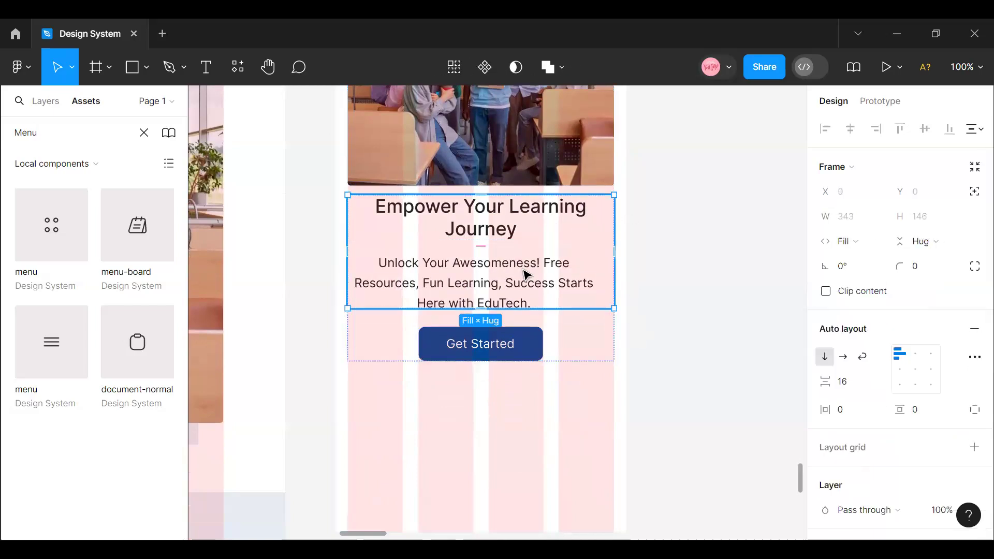
double_click(526, 274)
click(875, 218)
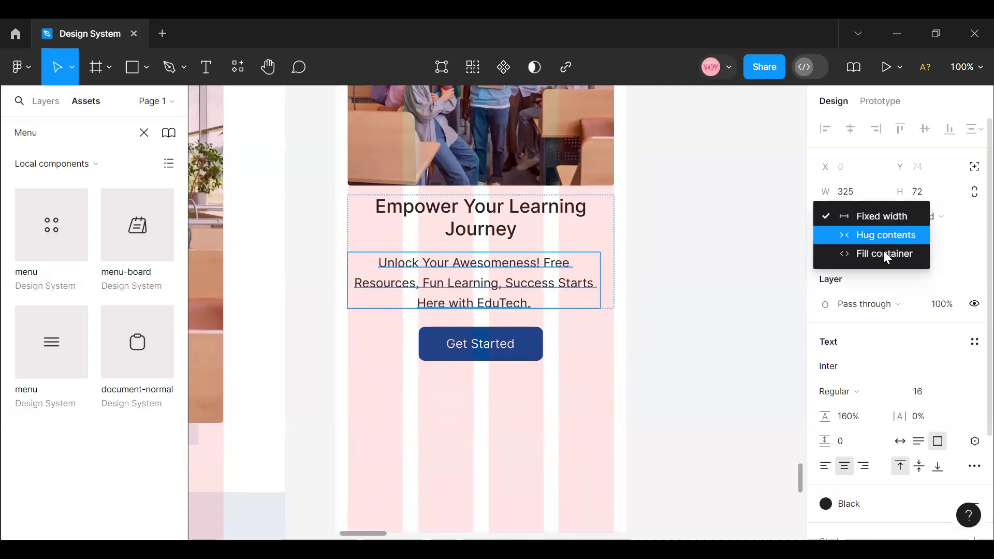
click(883, 253)
key(Escape)
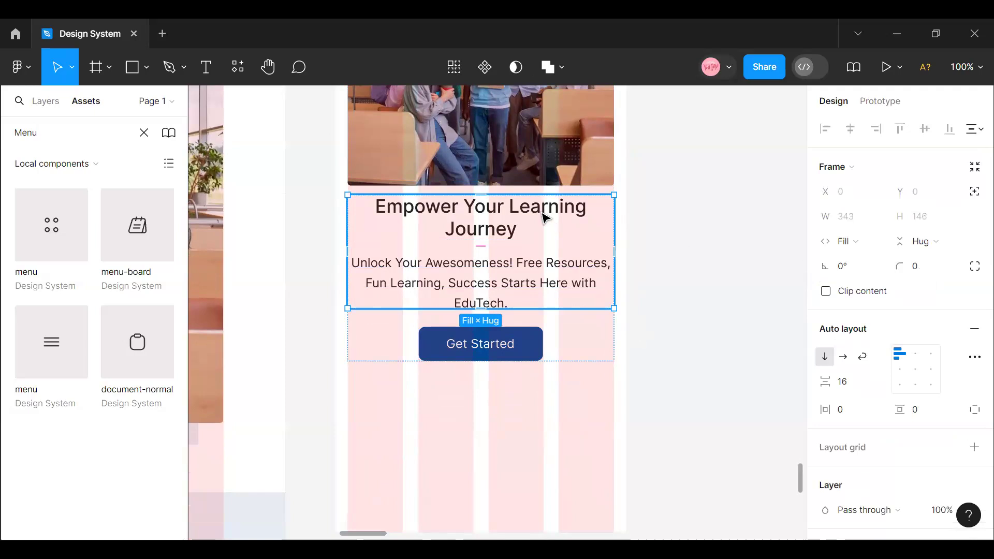
click(544, 218)
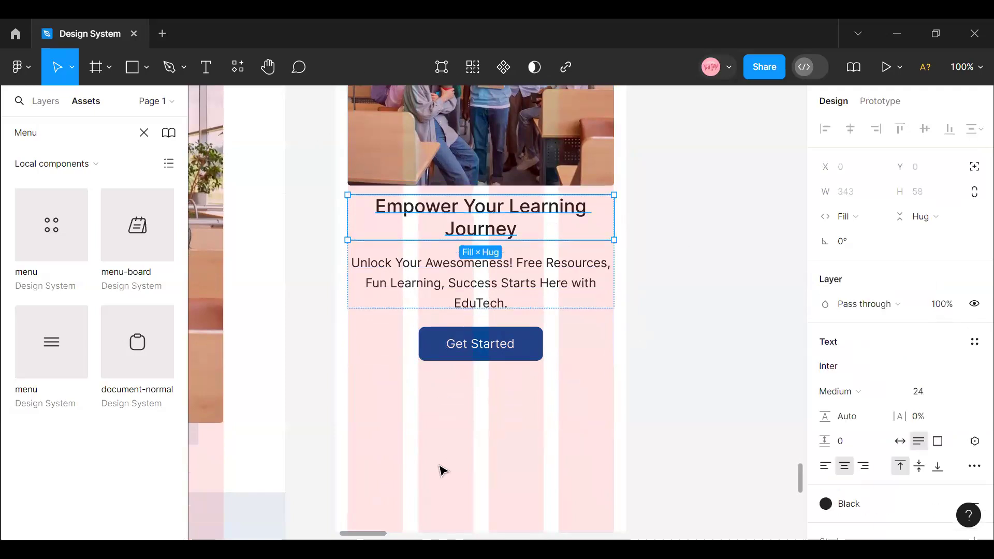
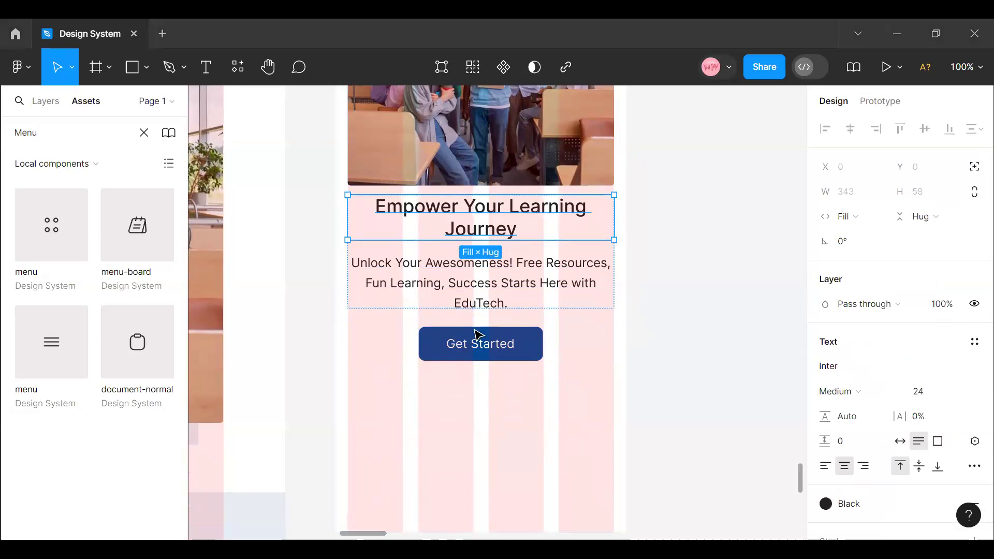
- Zoom the canvas out to 50% and extend the Mobile View frame's height to about 1439
key(Escape)
scroll(481, 354, up, 3)
scroll(481, 354, up, 3)
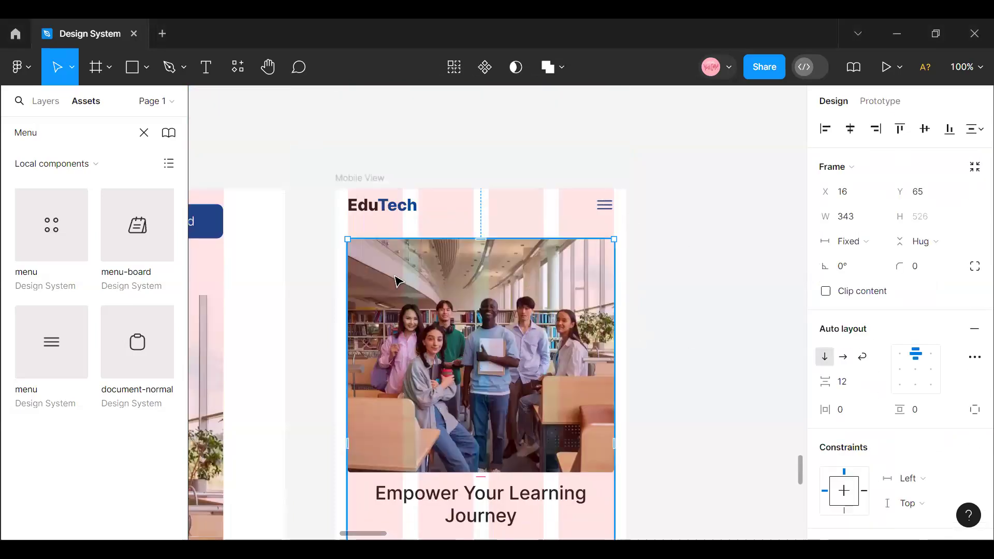
click(966, 67)
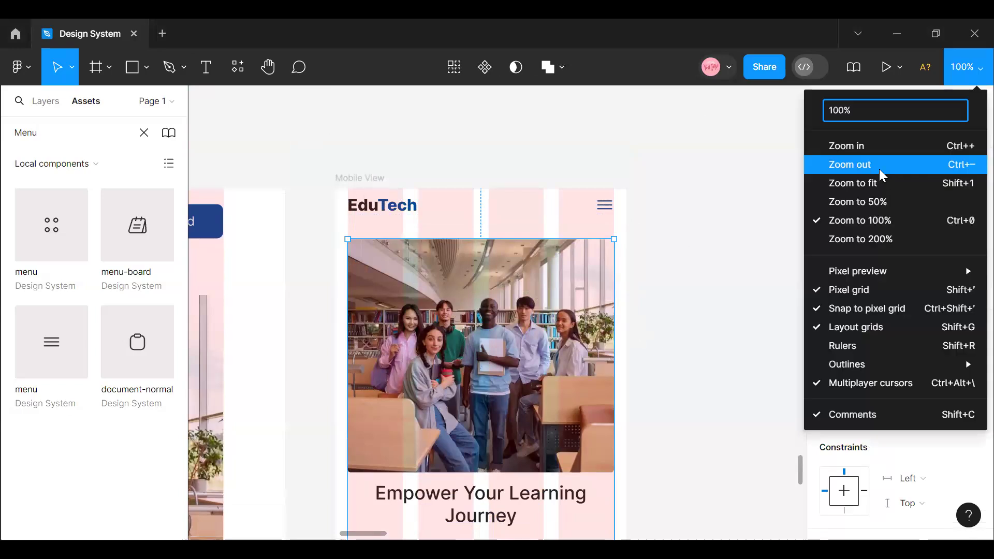
click(880, 171)
scroll(489, 459, down, 3)
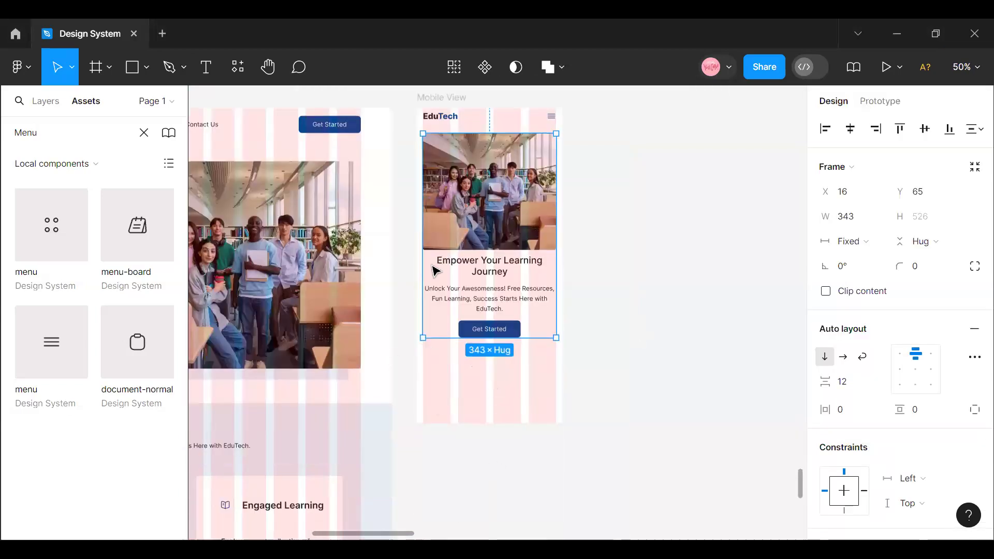
scroll(435, 269, up, 2)
mouse_move(503, 465)
mouse_down()
mouse_move(494, 527)
mouse_move(493, 478)
mouse_up()
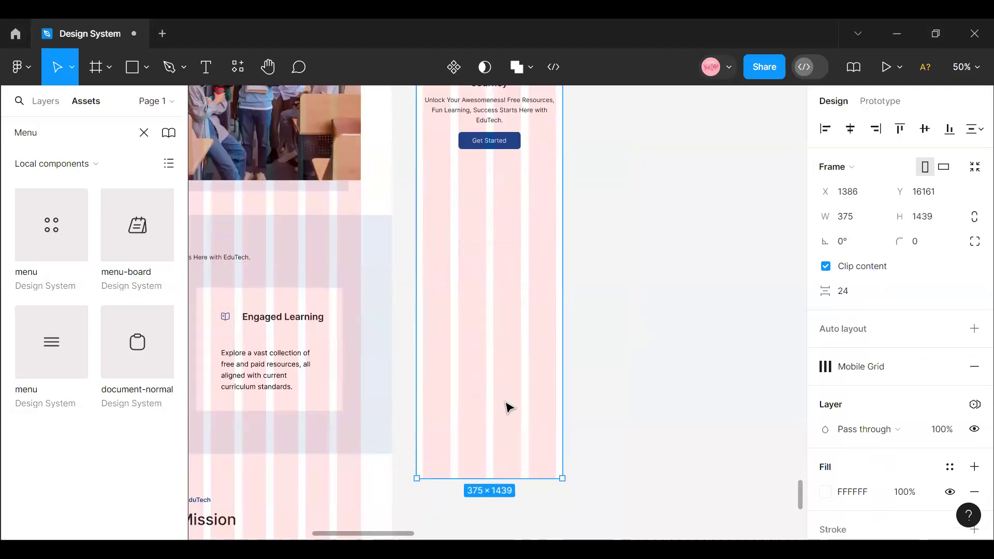
- Draw a new section frame about 375 × 794 under the hero's Get Started button in the Mobile View frame
scroll(507, 408, left, 6)
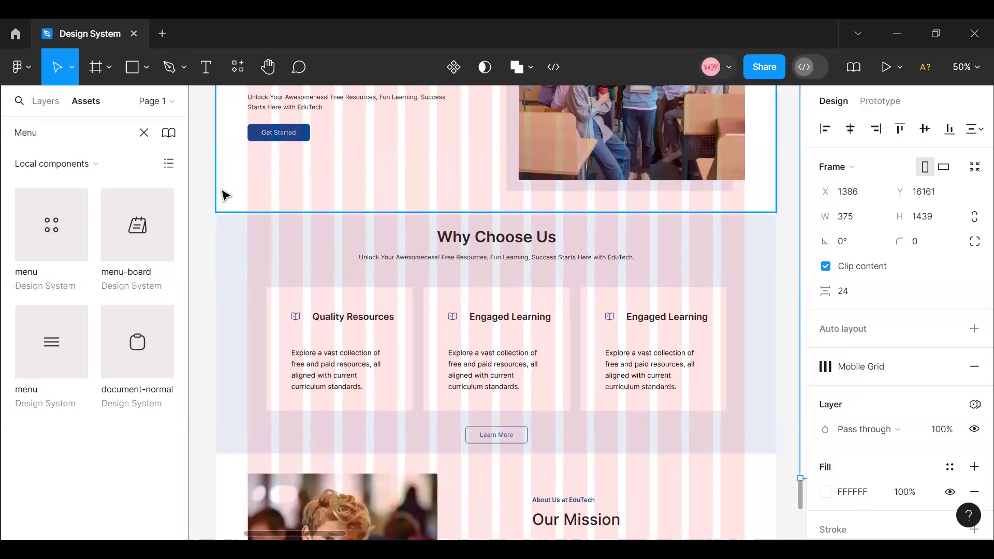
scroll(373, 266, up, 4)
click(118, 66)
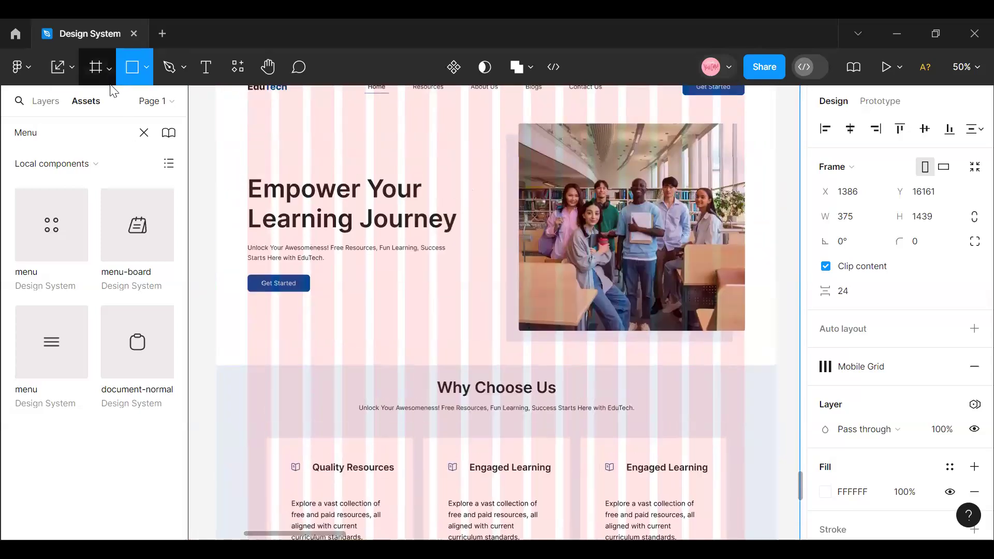
click(108, 66)
key(f)
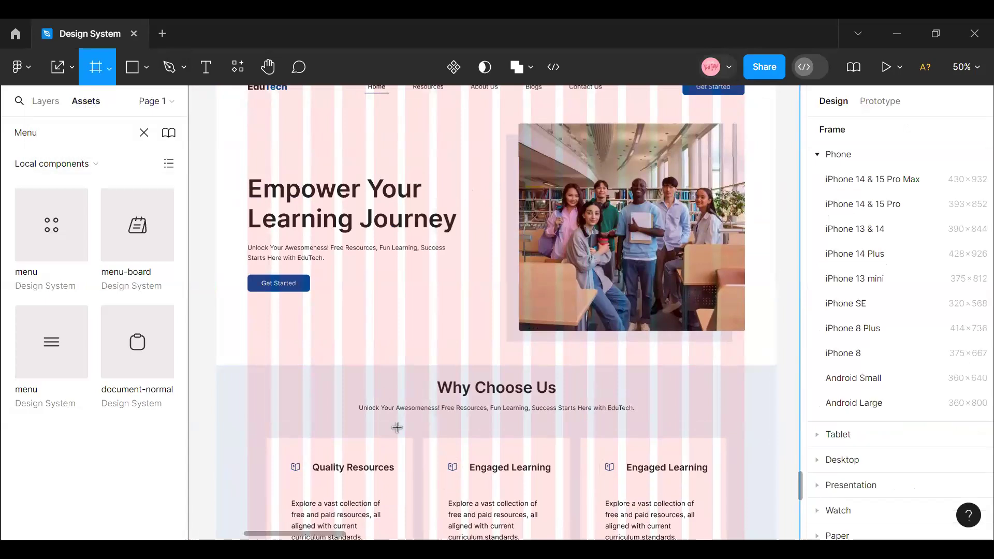
scroll(397, 427, right, 8)
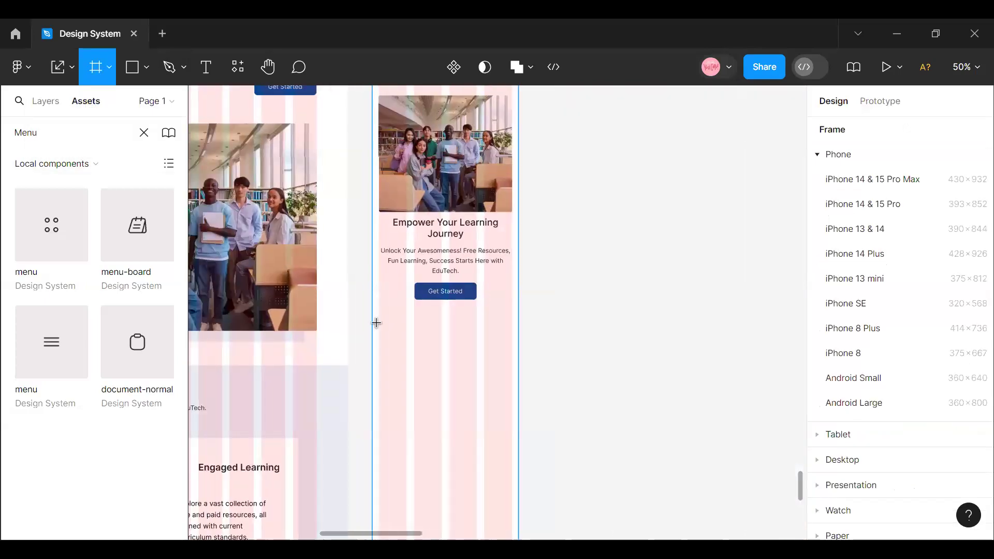
drag(373, 316, 519, 246)
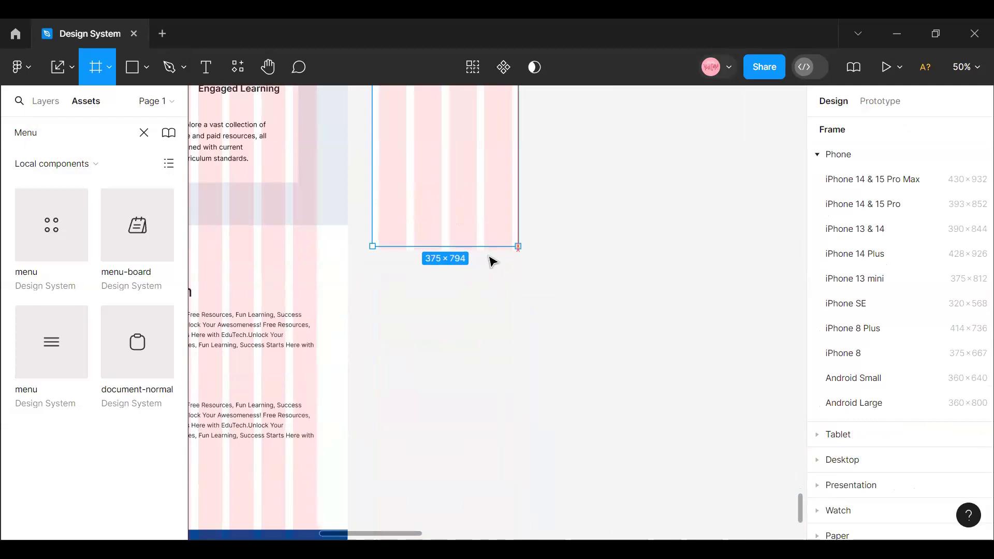
- Fill the new Mobile View section frame with the light blue colour style, matching the desktop Why Choose Us background
scroll(487, 267, up, 5)
scroll(901, 311, down, 3)
click(950, 368)
scroll(694, 404, down, 10)
scroll(688, 419, down, 12)
scroll(684, 413, up, 4)
scroll(684, 407, up, 12)
scroll(694, 409, down, 4)
scroll(683, 410, up, 3)
click(668, 403)
- Set the vertical spacing between the mobile hero frame and the new blue section frame to 16
click(444, 167)
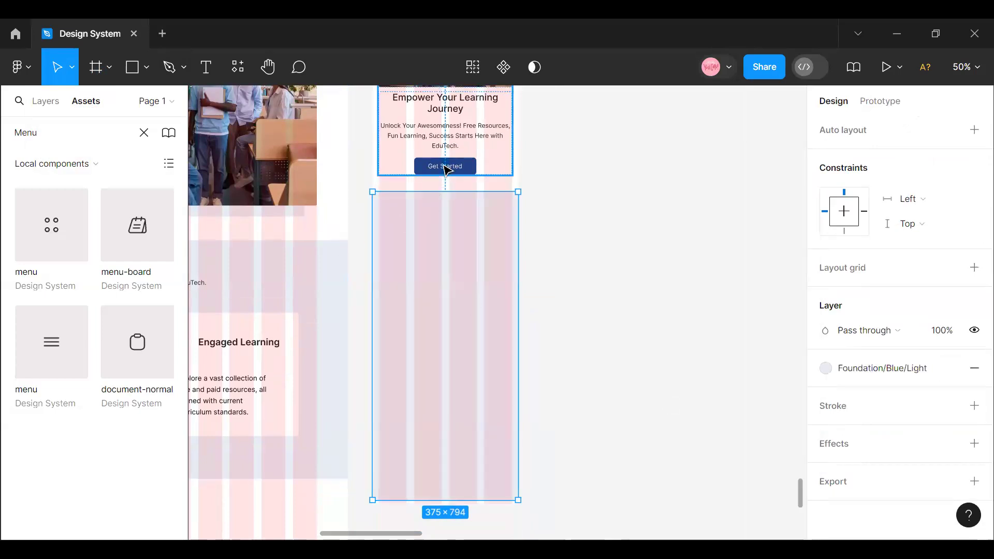
click(473, 222)
click(856, 326)
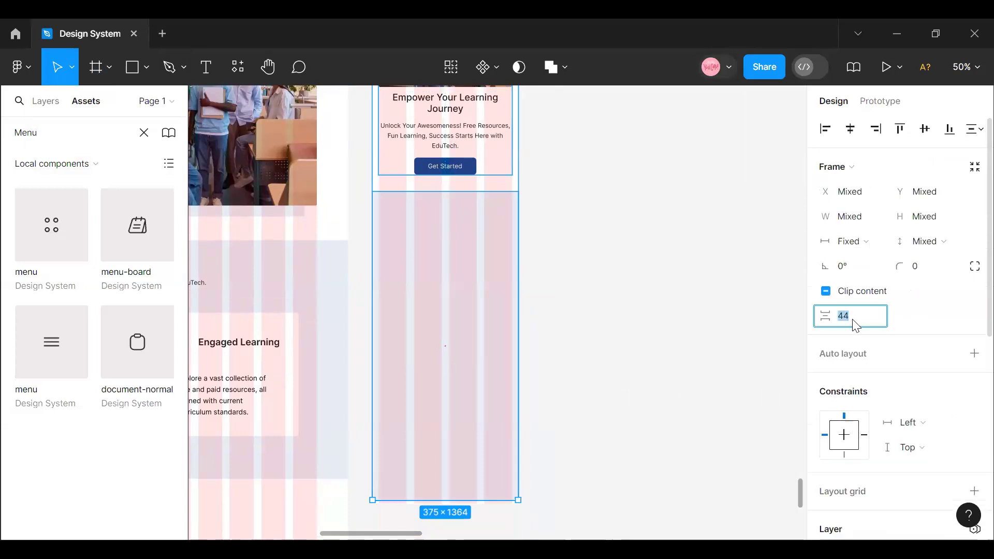
key(Return)
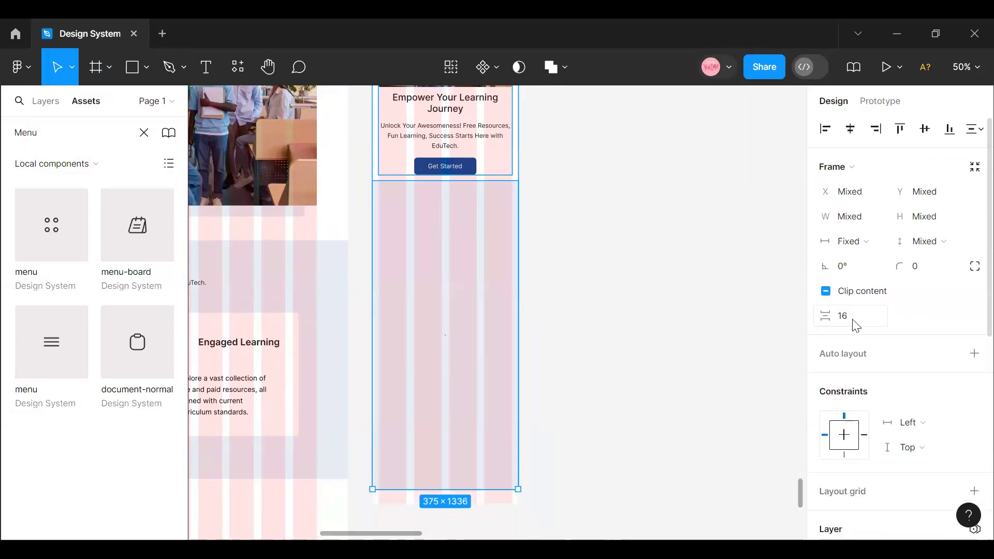
click(631, 234)
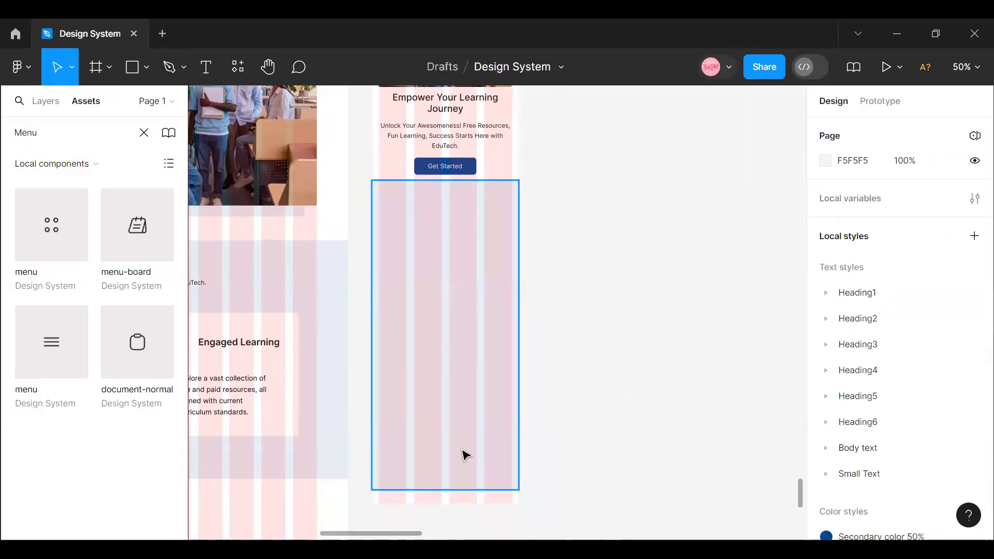
- Copy the Why Choose Us heading-and-subtitle frame from the wider layout and paste it on the canvas beside Mobile View
scroll(464, 455, down, 3)
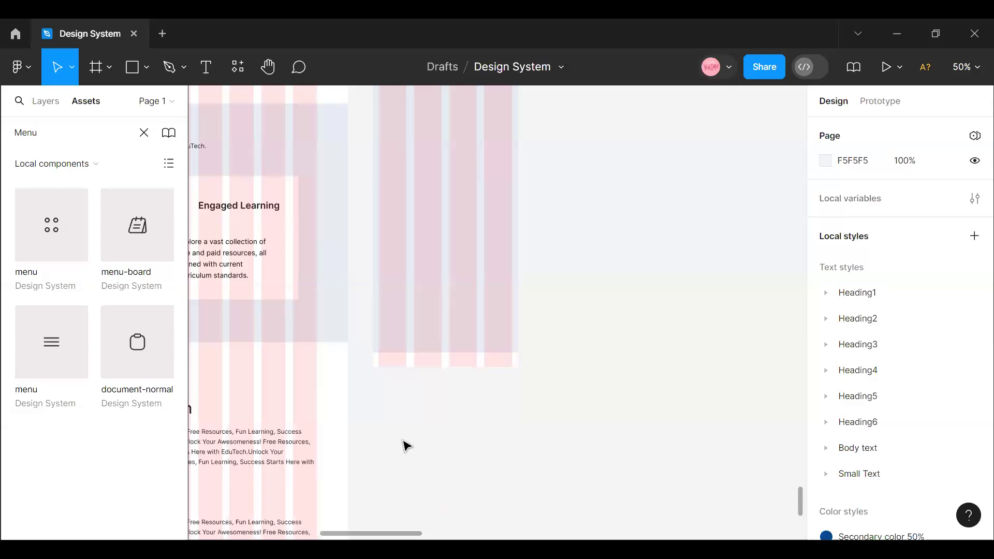
scroll(406, 446, left, 5)
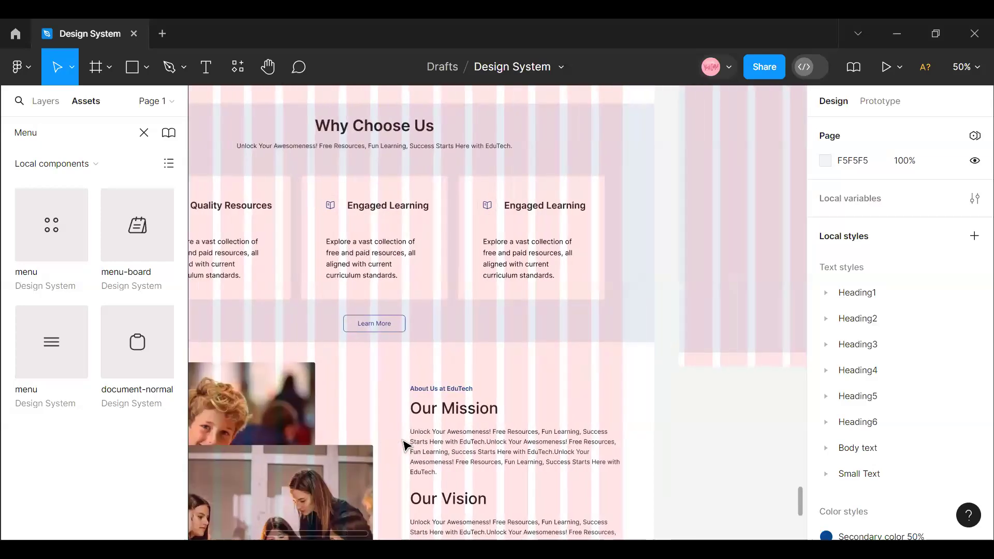
click(337, 134)
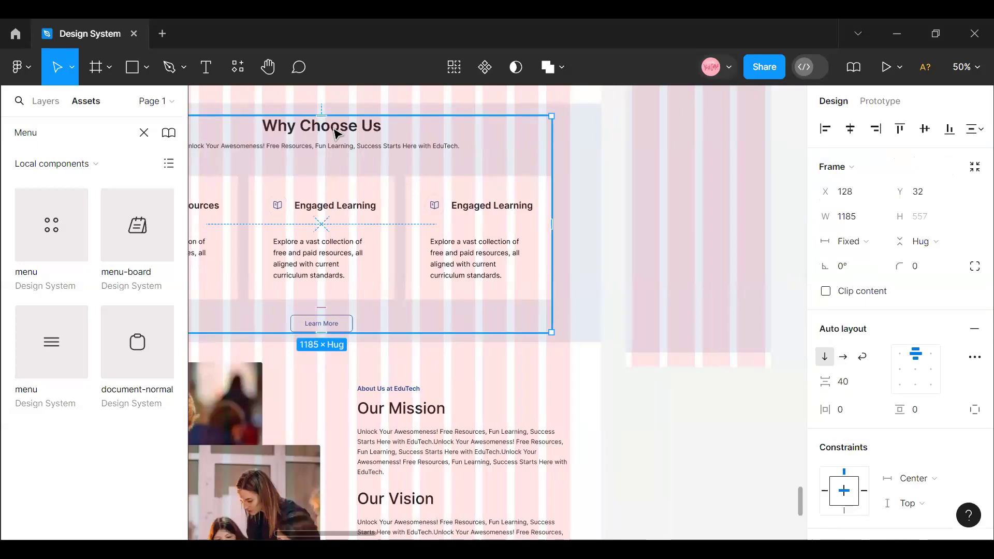
click(337, 134)
click(337, 134)
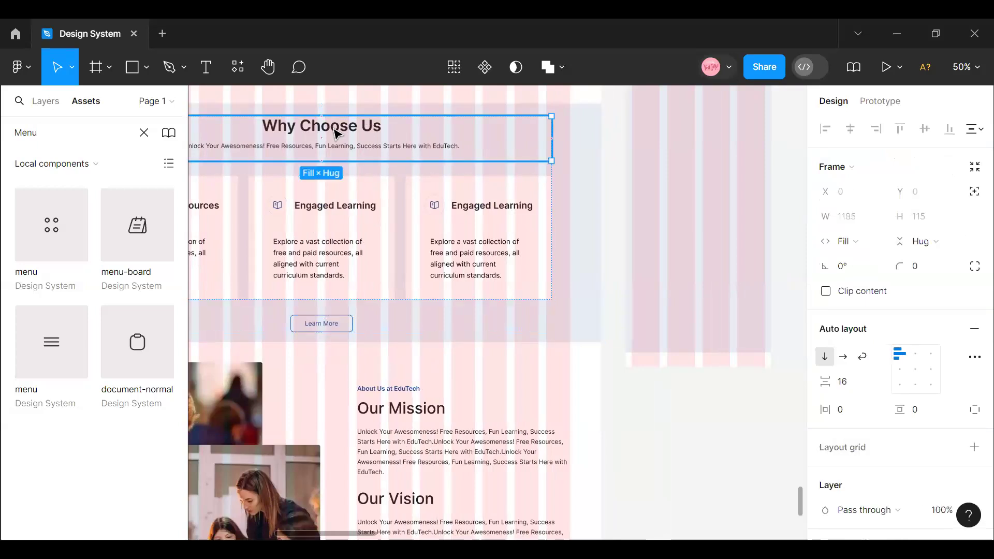
right_click(337, 133)
click(344, 73)
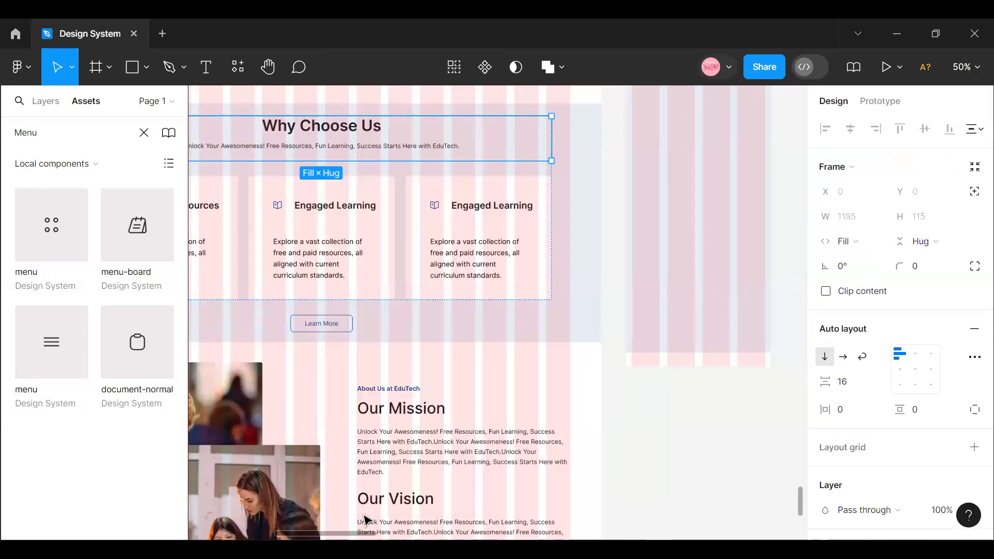
scroll(364, 519, right, 5)
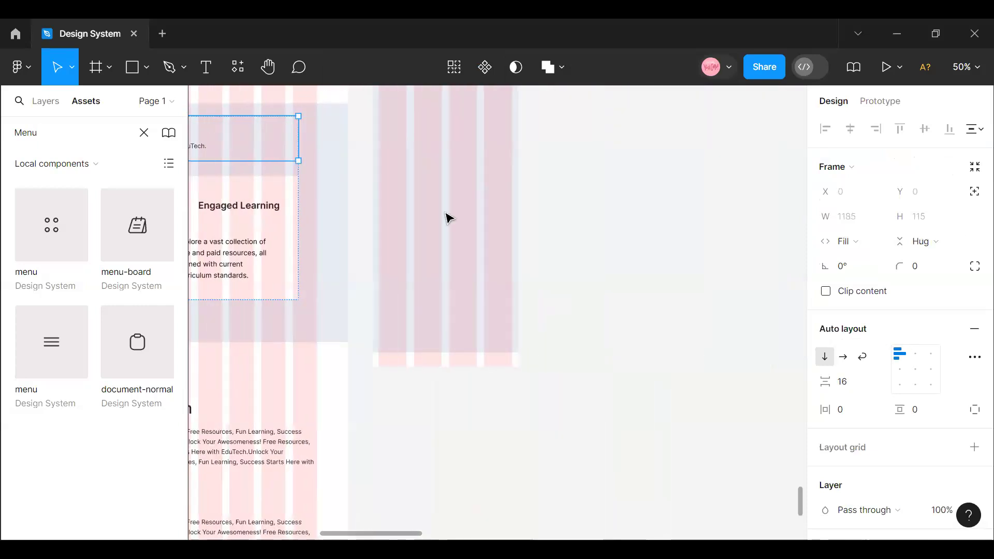
right_click(627, 201)
click(628, 202)
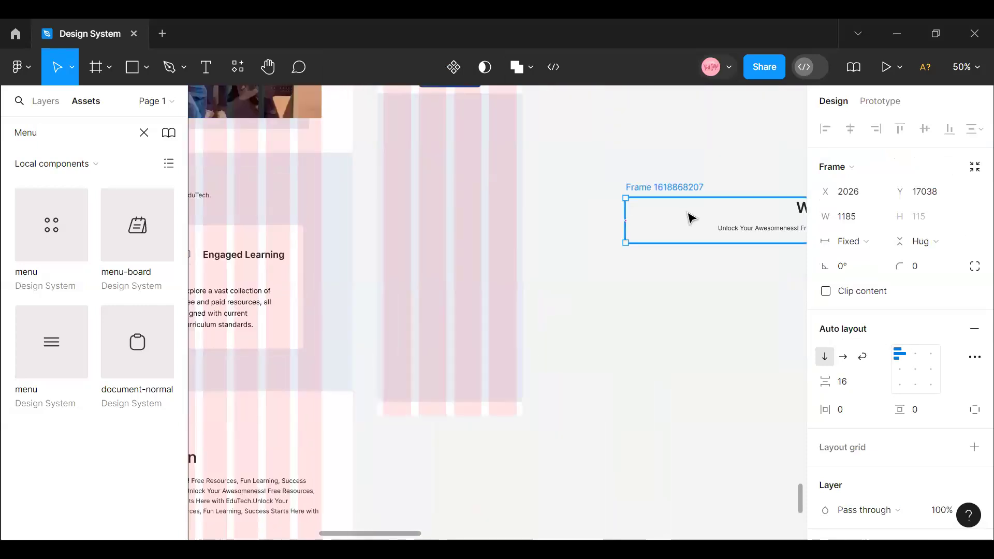
- Move the Why Choose Us heading out of the pasted frame into the upper part of the blue mobile section
drag(755, 193, 426, 127)
double_click(755, 176)
key(Escape)
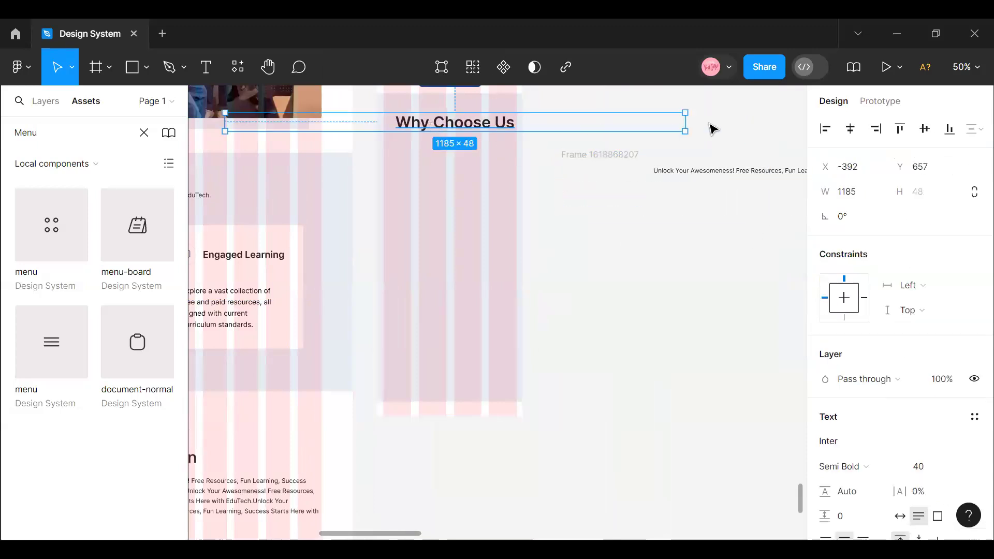
- Reposition the Why Choose Us heading over the mobile section and narrow its text box to about 295 wide
drag(527, 122, 517, 122)
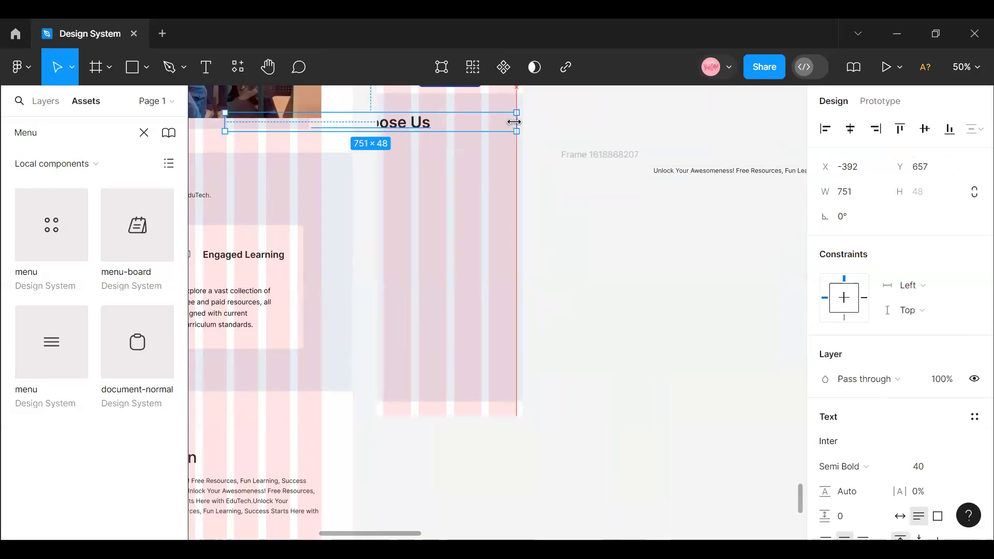
drag(439, 124, 507, 127)
right_click(506, 129)
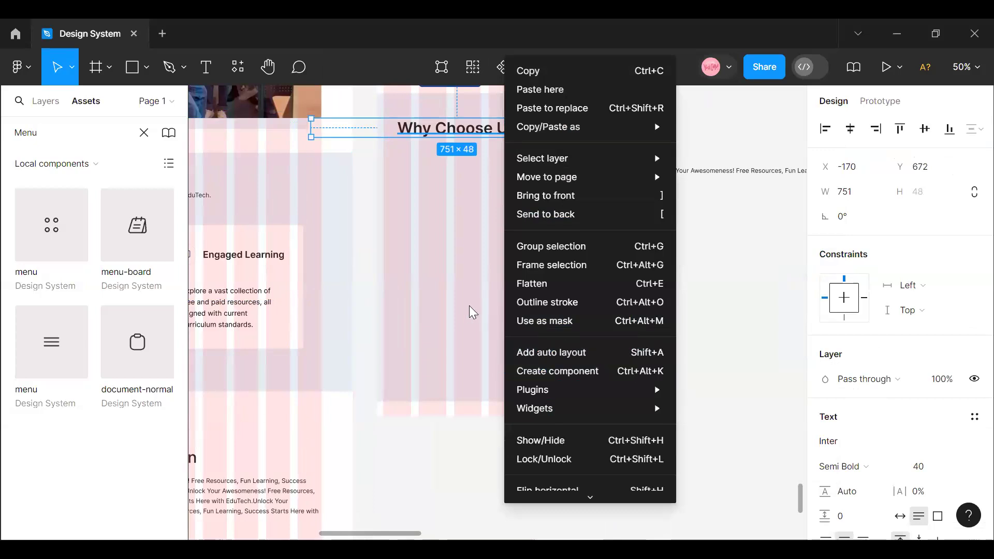
click(344, 133)
drag(310, 125, 438, 127)
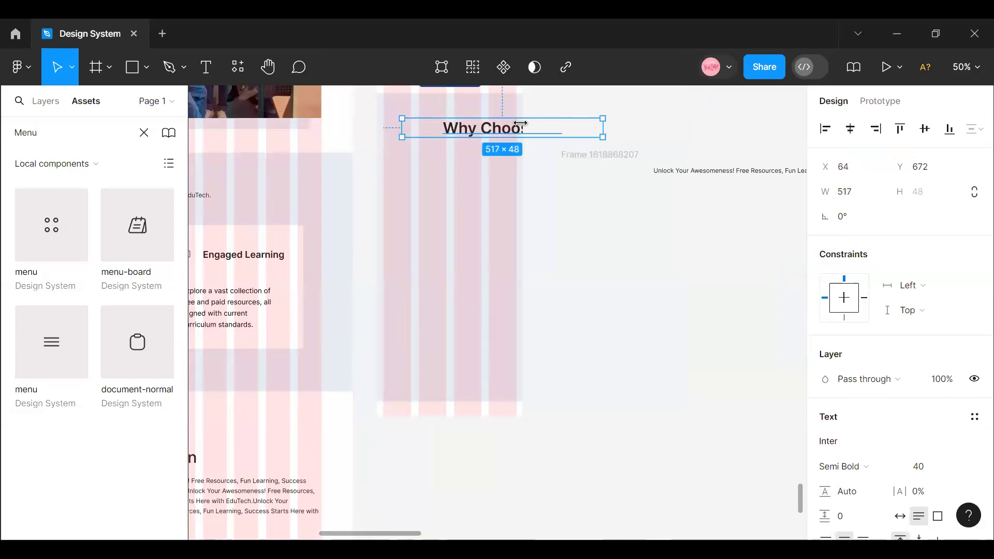
drag(520, 123, 516, 123)
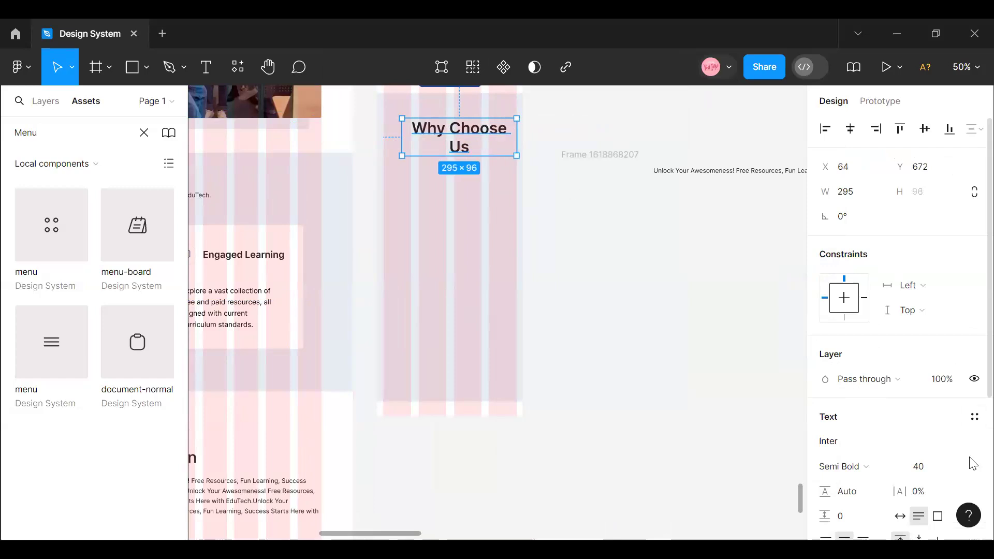
- Set the Why Choose Us heading's font size to 22
scroll(932, 404, down, 3)
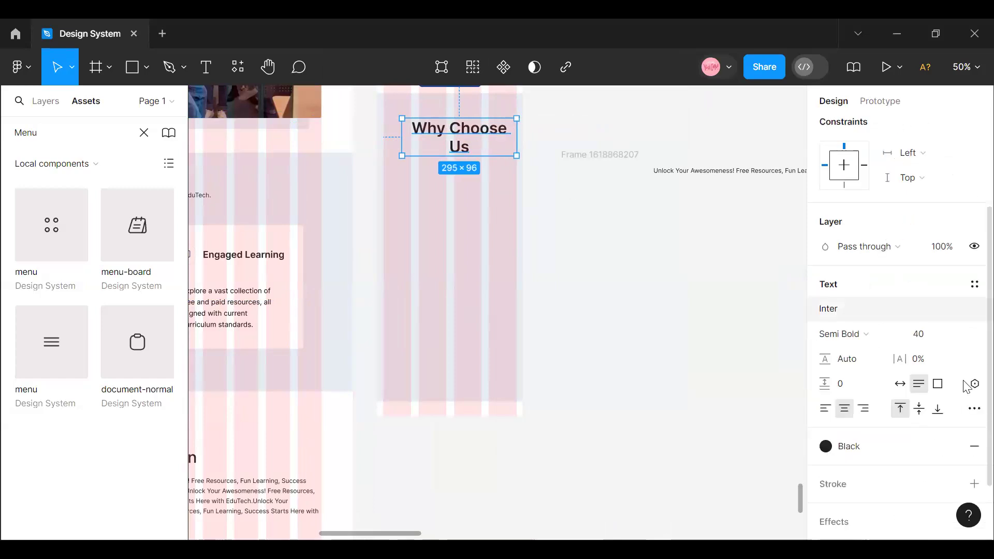
click(964, 336)
click(952, 314)
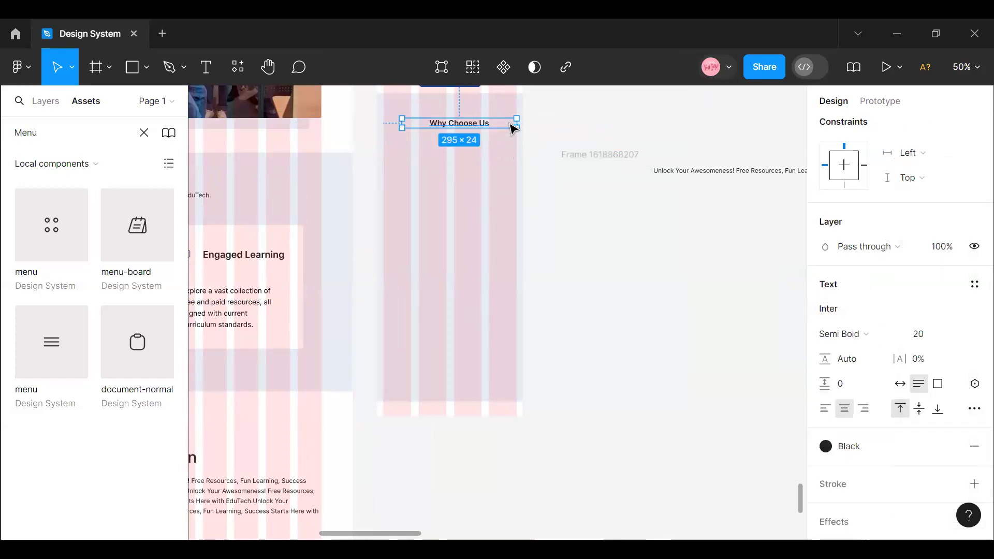
click(937, 337)
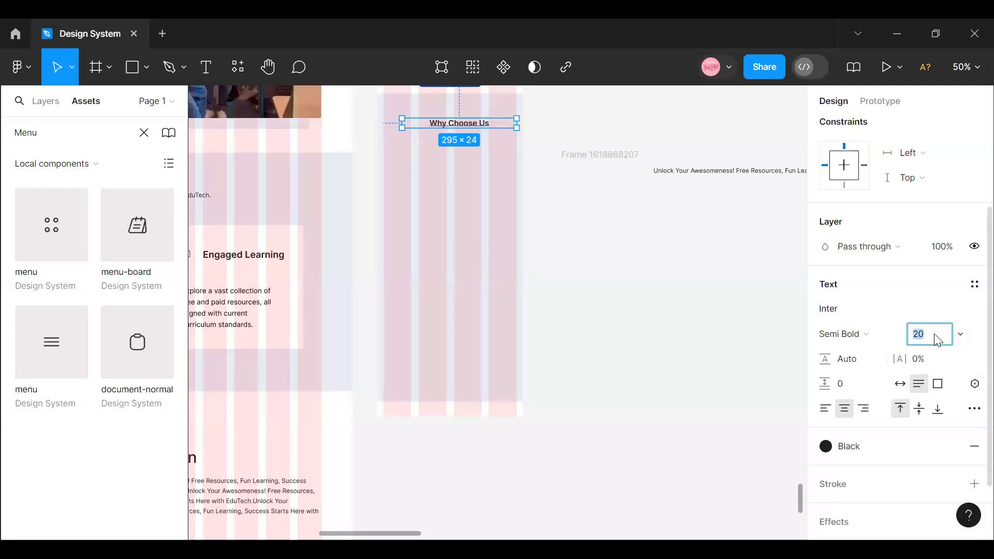
key(Return)
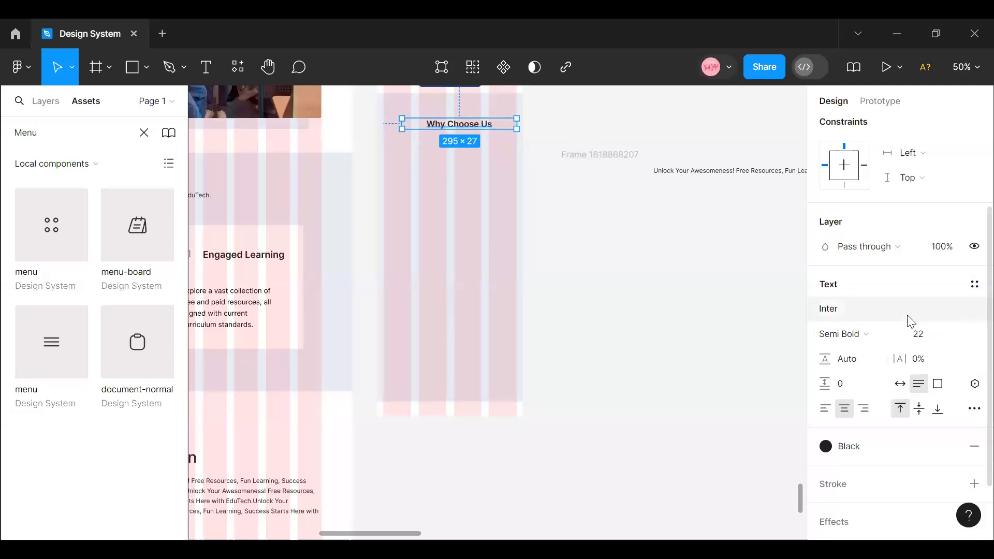
- Narrow the Why Choose Us text box to about 201 wide and centre it horizontally in its parent frame
drag(514, 127, 488, 127)
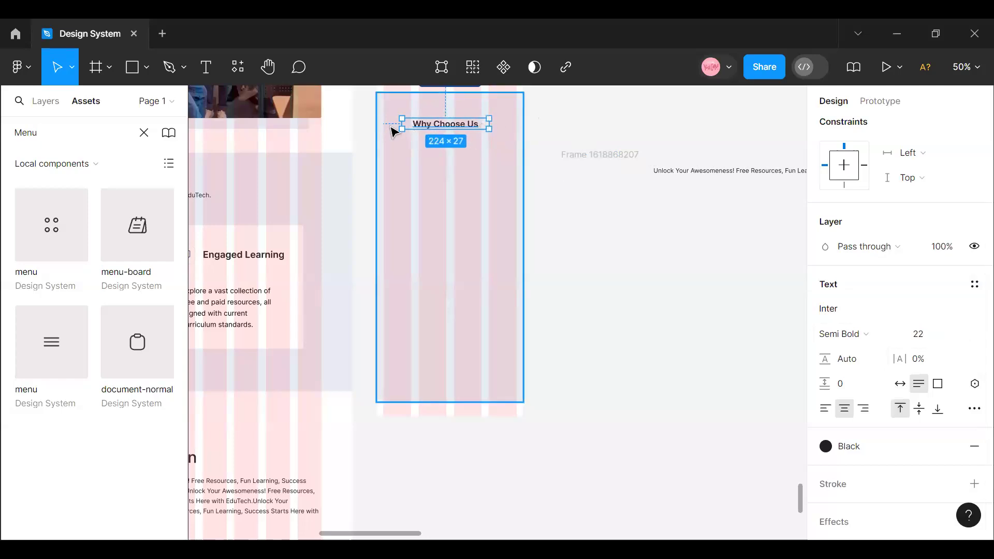
drag(406, 123, 410, 124)
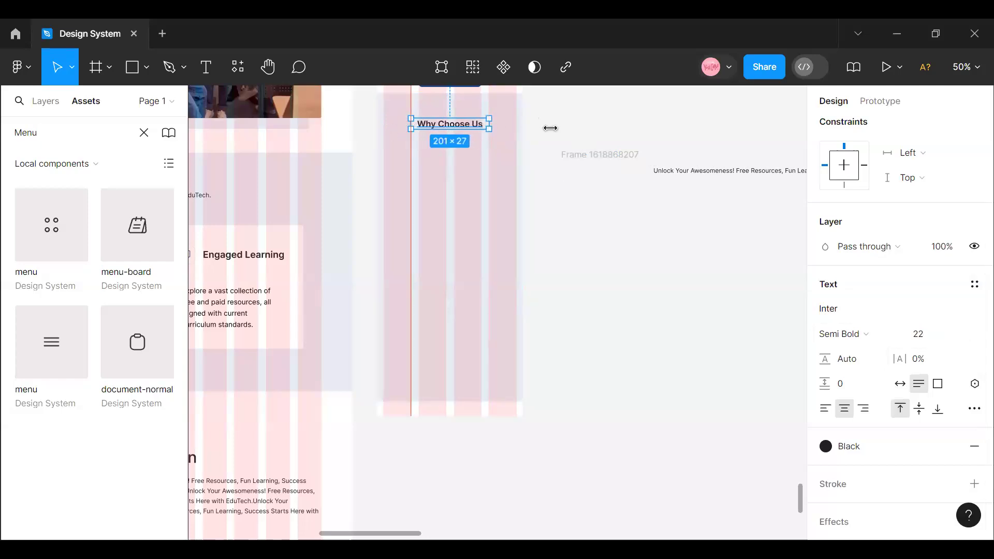
scroll(838, 198, up, 3)
click(850, 129)
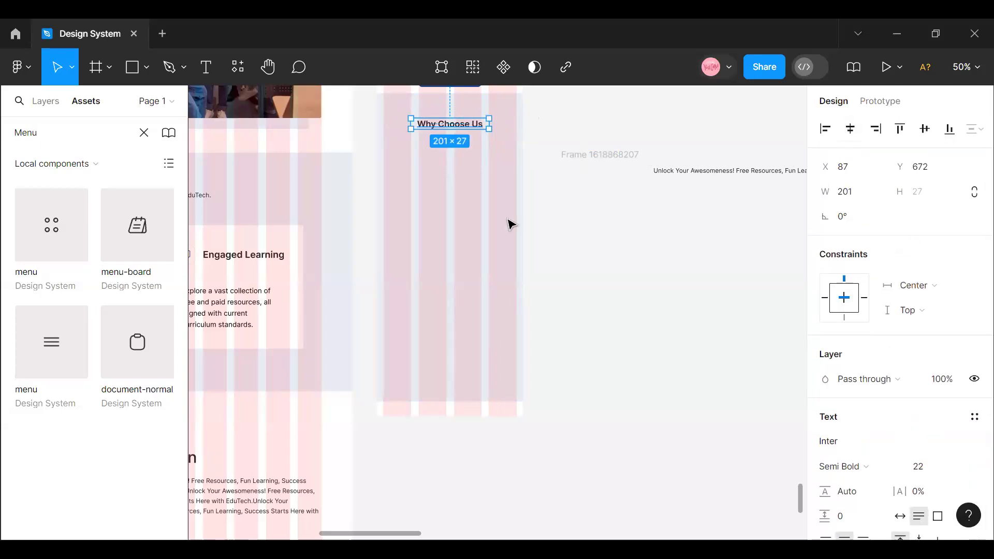
- Set the Why Choose Us heading's Y position to 40
scroll(518, 229, up, 3)
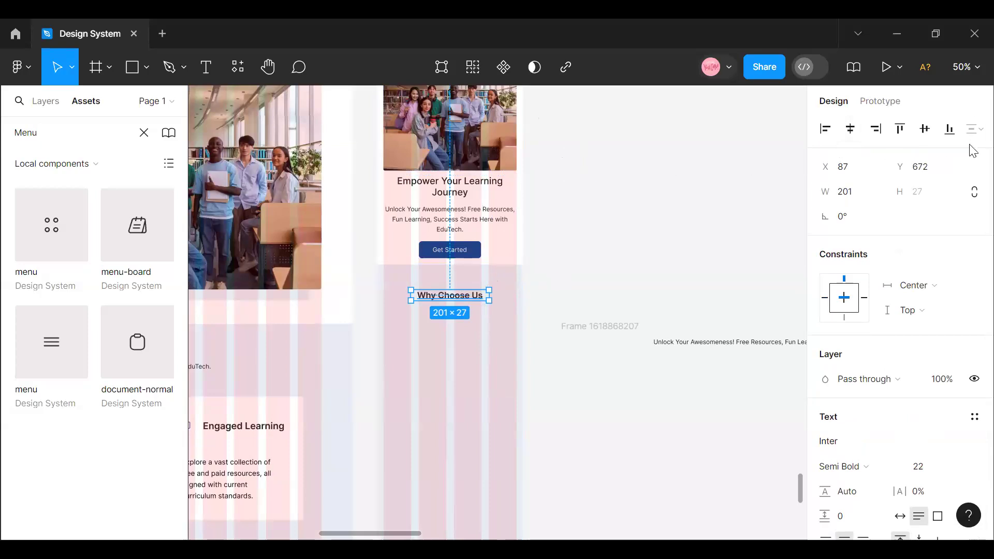
click(929, 173)
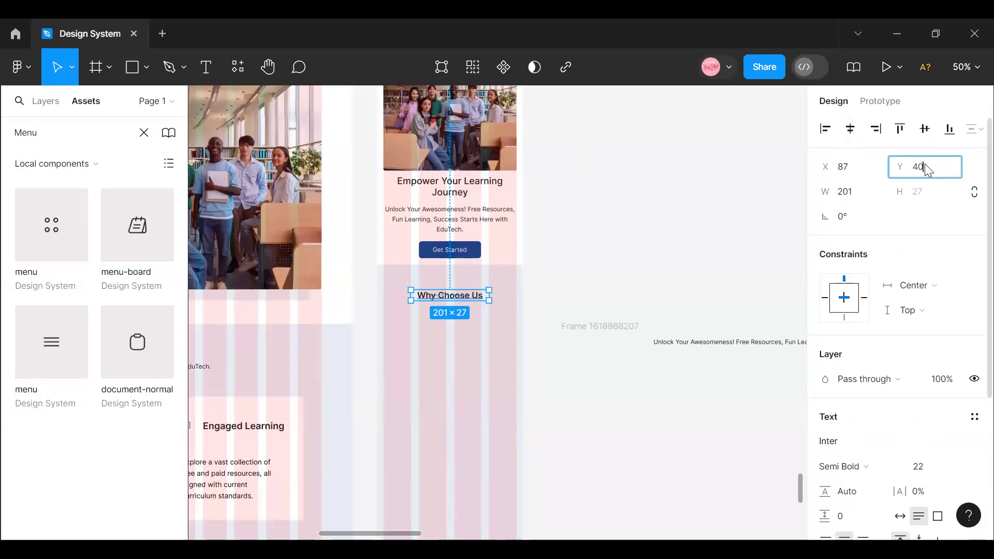
key(Return)
scroll(443, 386, up, 2)
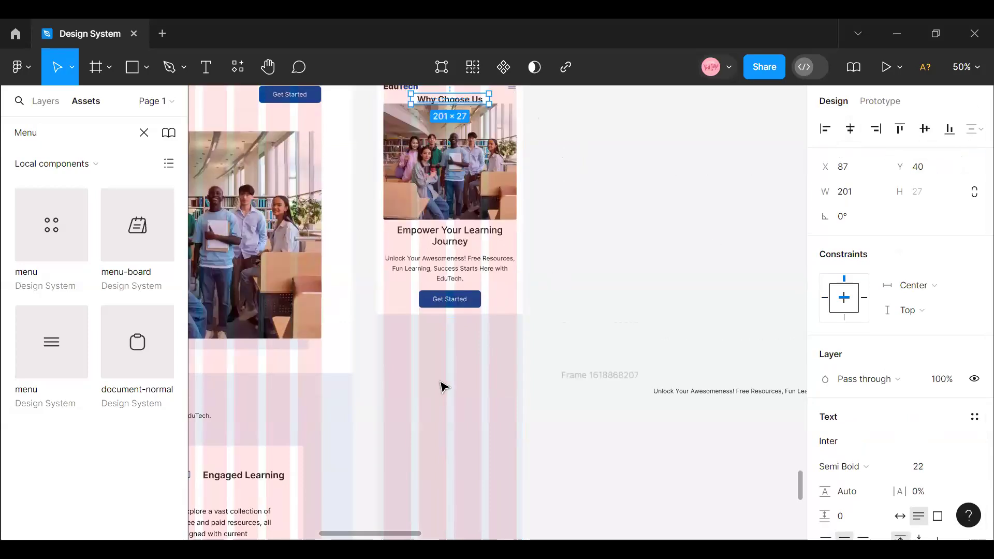
- Undo the heading's Y position change and move the light blue section frame out of the Mobile View onto the empty canvas beside it
key(ctrl+z)
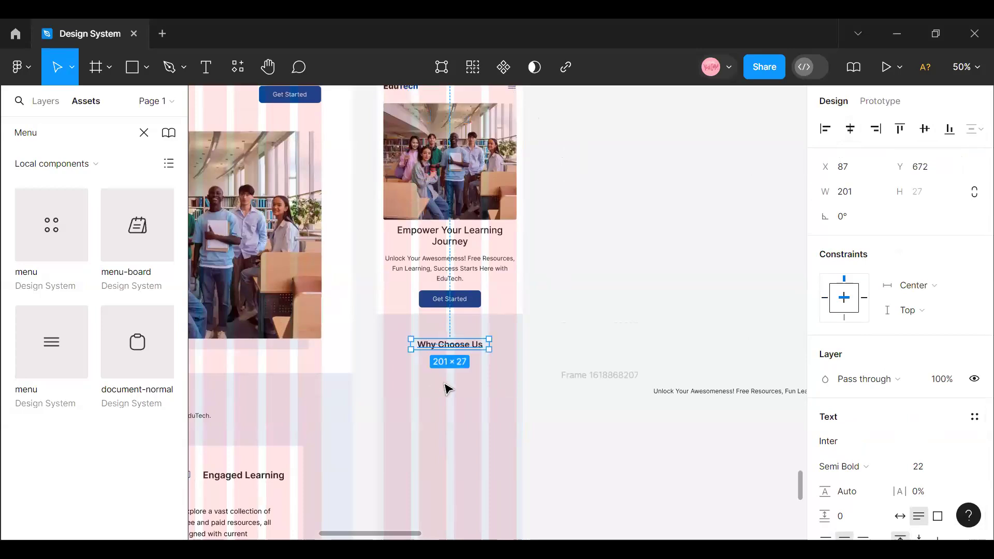
click(512, 336)
click(596, 334)
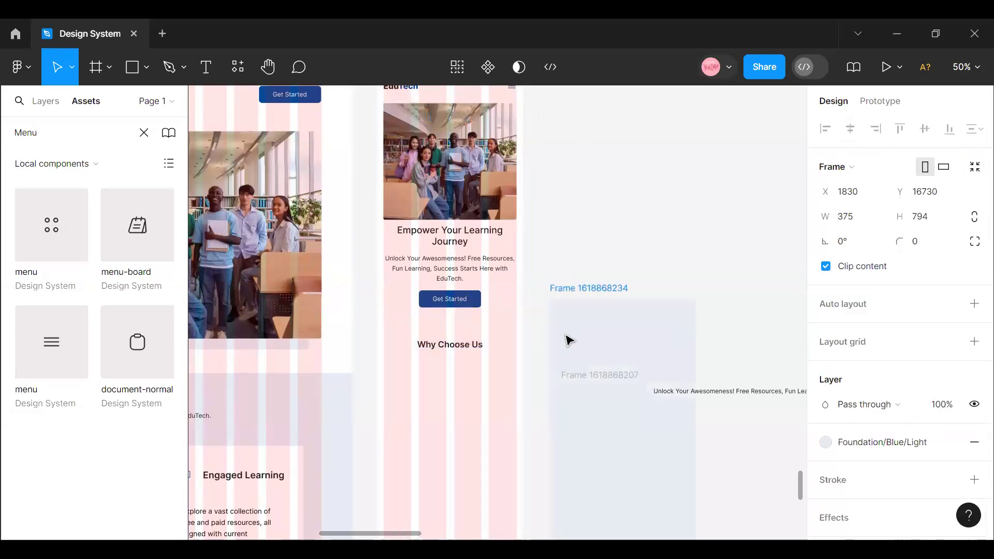
click(459, 348)
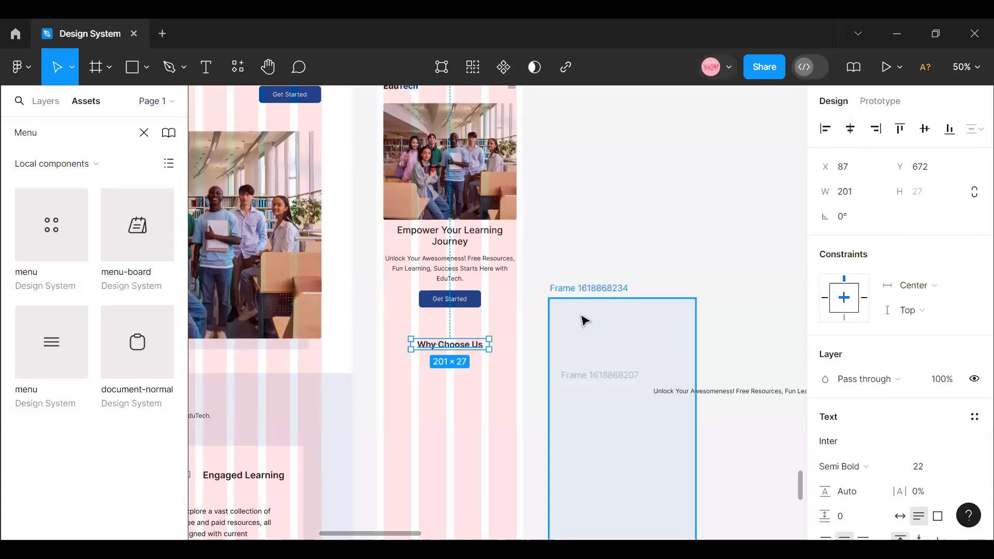
drag(578, 315, 590, 209)
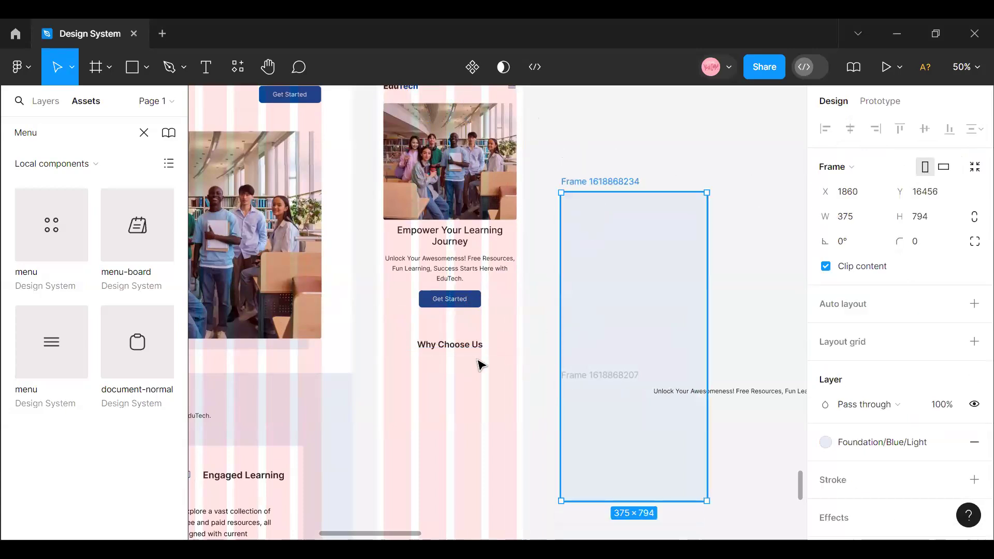
- Copy the Why Choose Us heading into the detached blue section frame and place it at about X 54, Y 56
click(466, 346)
right_click(466, 346)
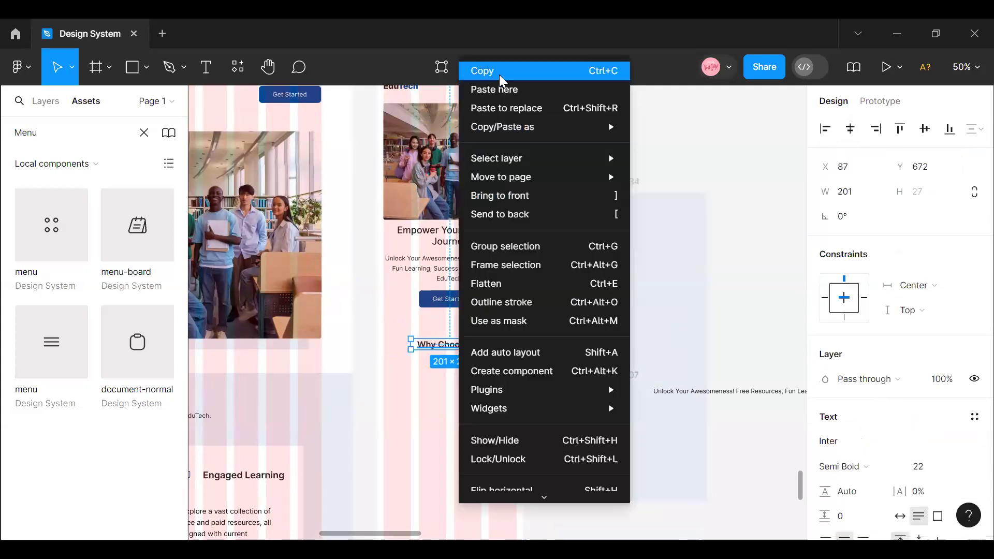
click(500, 71)
click(594, 220)
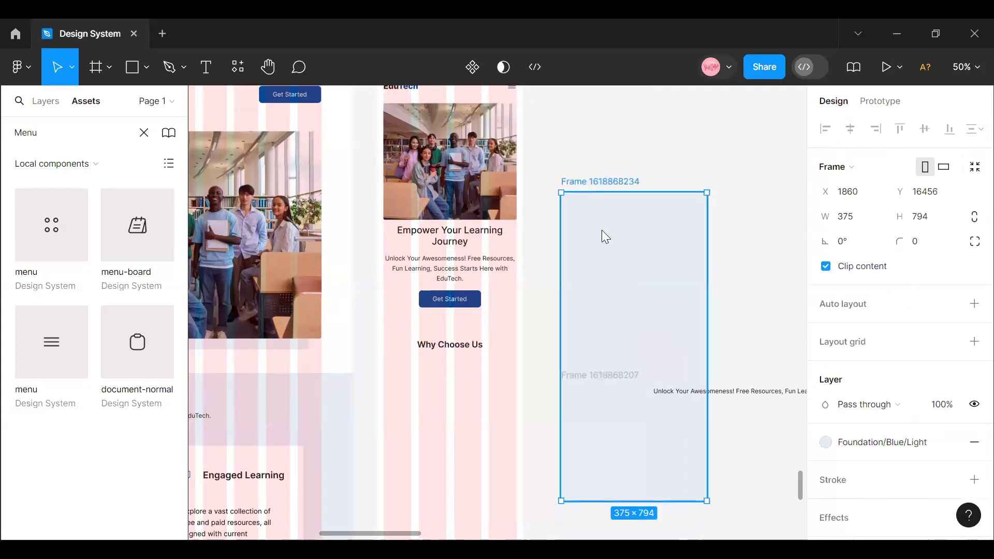
right_click(601, 234)
click(634, 89)
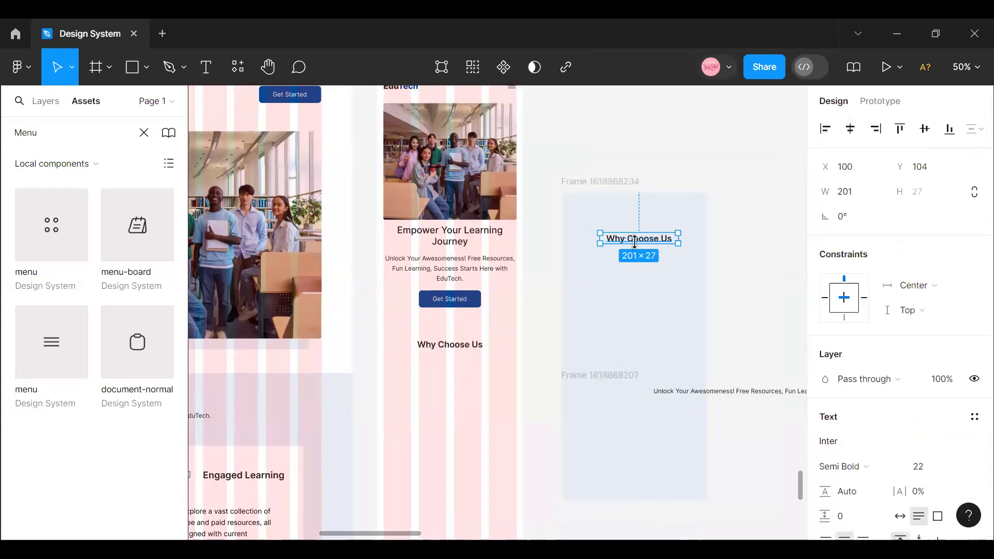
click(40, 102)
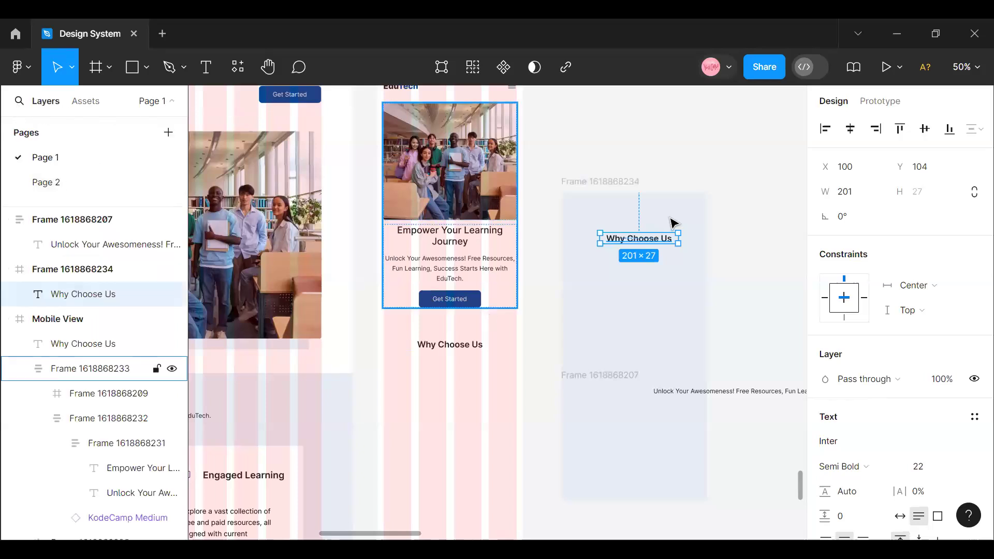
drag(661, 237, 644, 219)
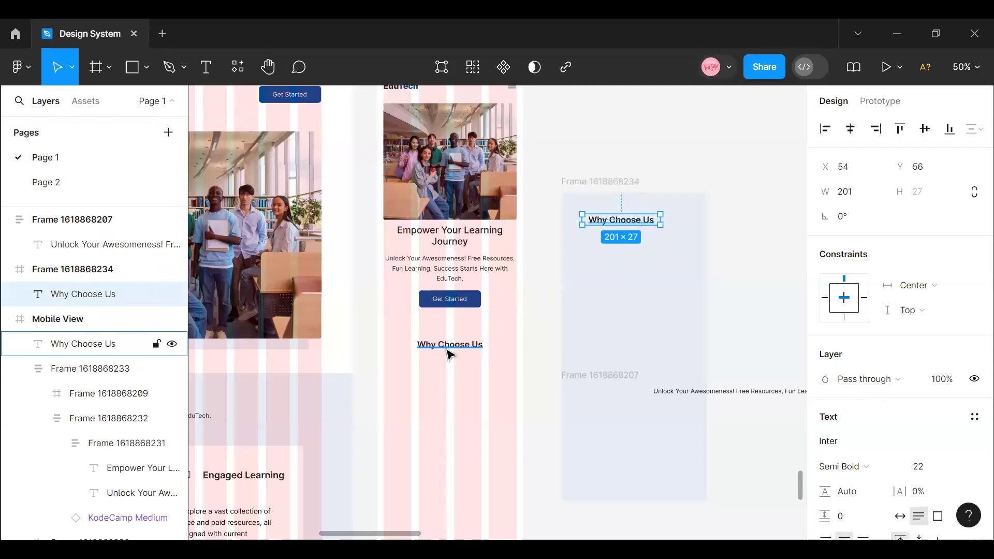
- Delete the original Why Choose Us heading from the Mobile View, keeping the copy in the blue section frame
key(Delete)
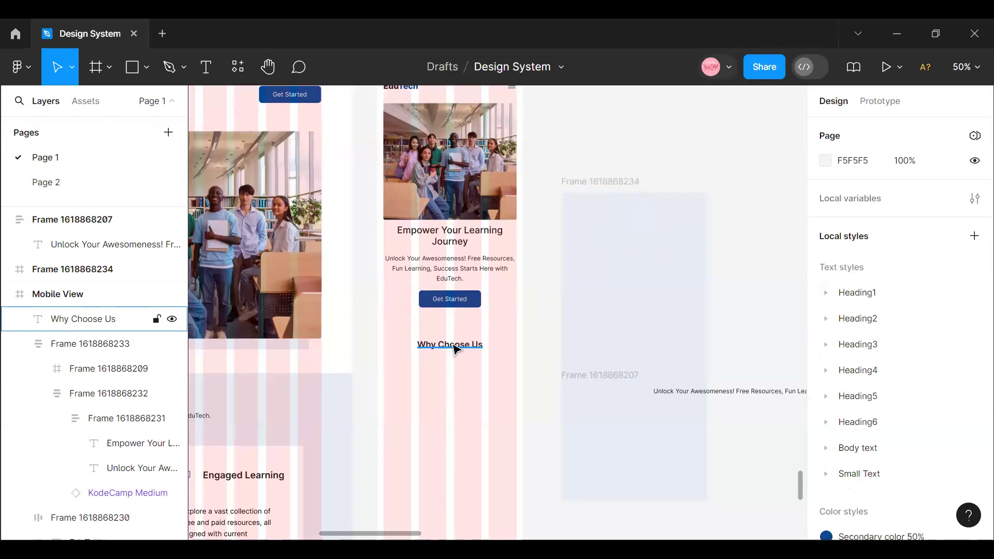
key(ctrl+z)
click(454, 348)
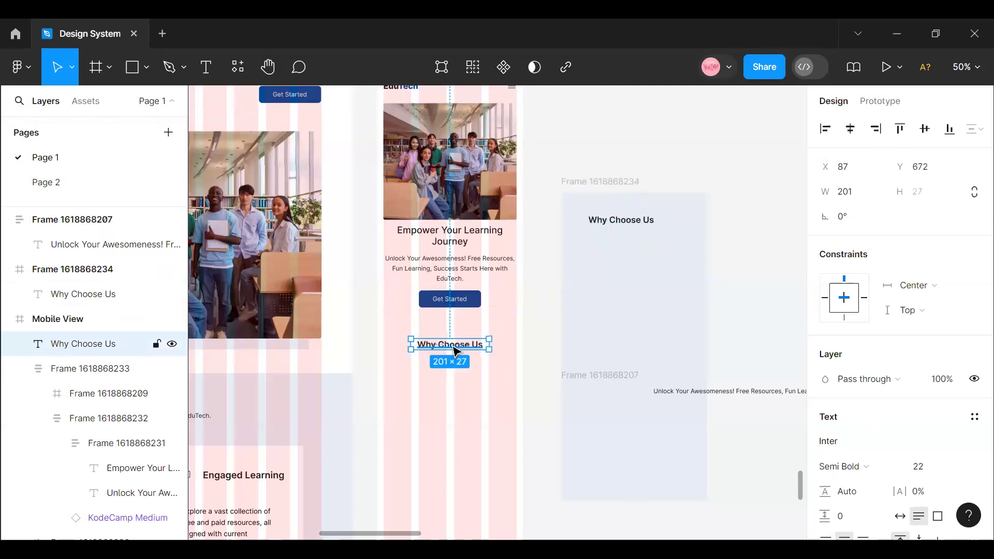
key(Delete)
- Move the Unlock Your Awesomeness description into the blue section frame beneath the heading and set its font size to 14
click(741, 401)
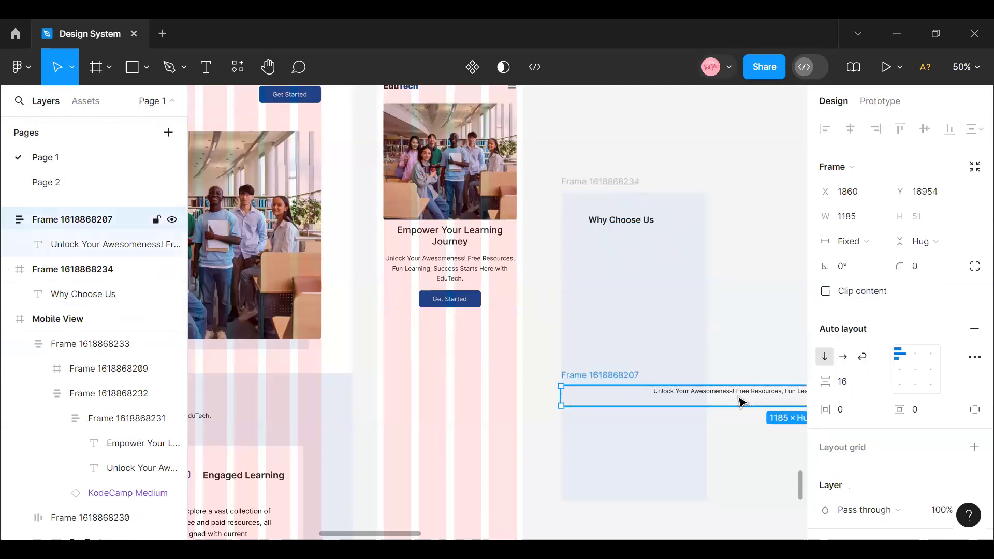
double_click(740, 396)
key(Escape)
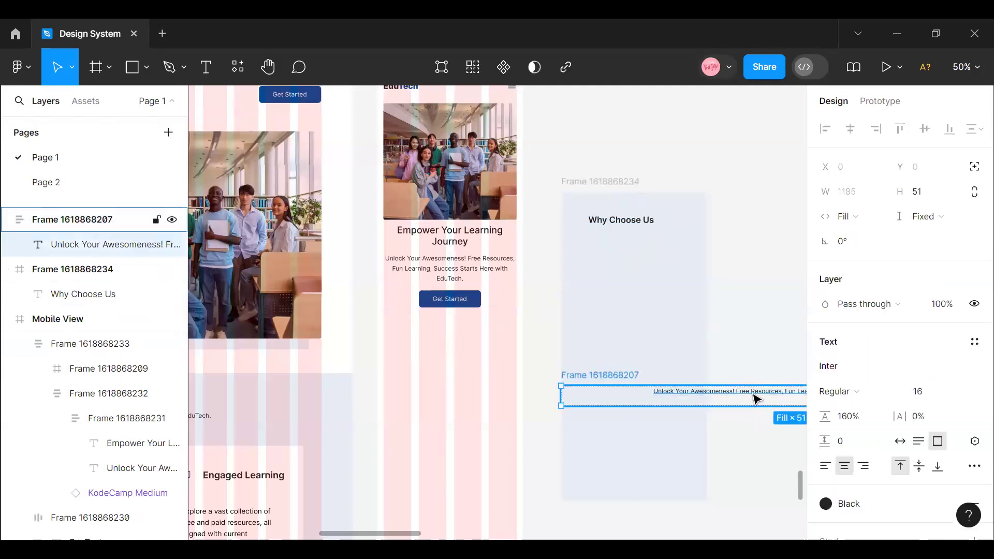
drag(699, 396, 705, 260)
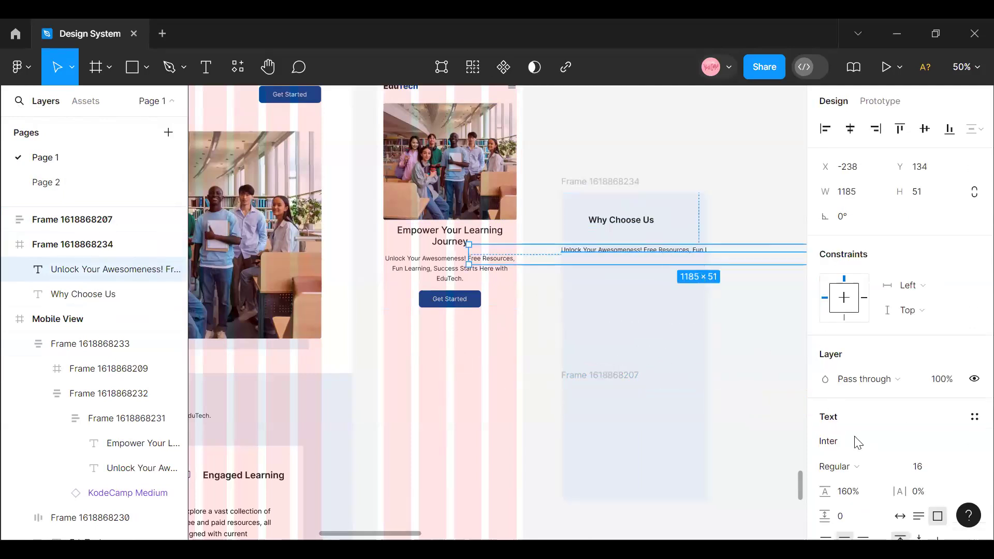
click(961, 470)
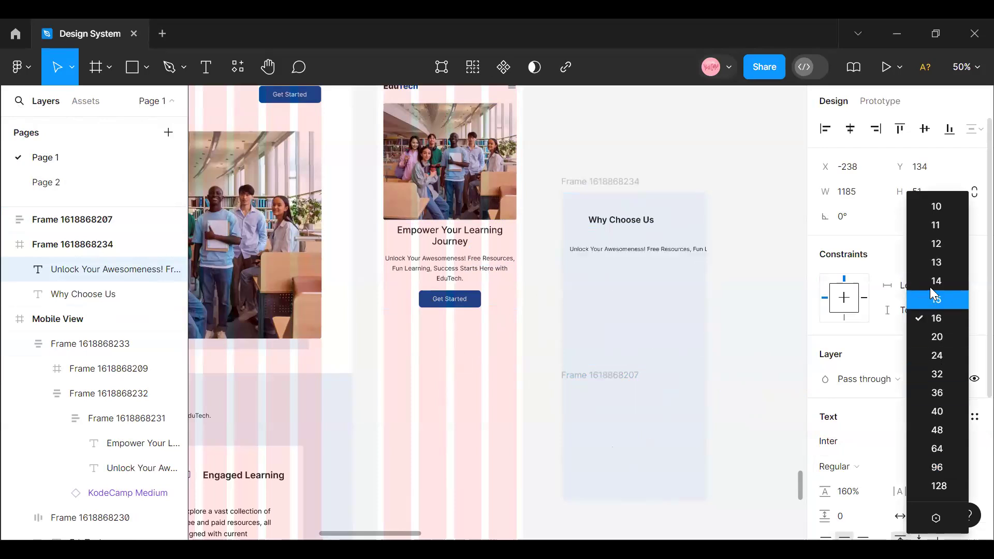
click(934, 288)
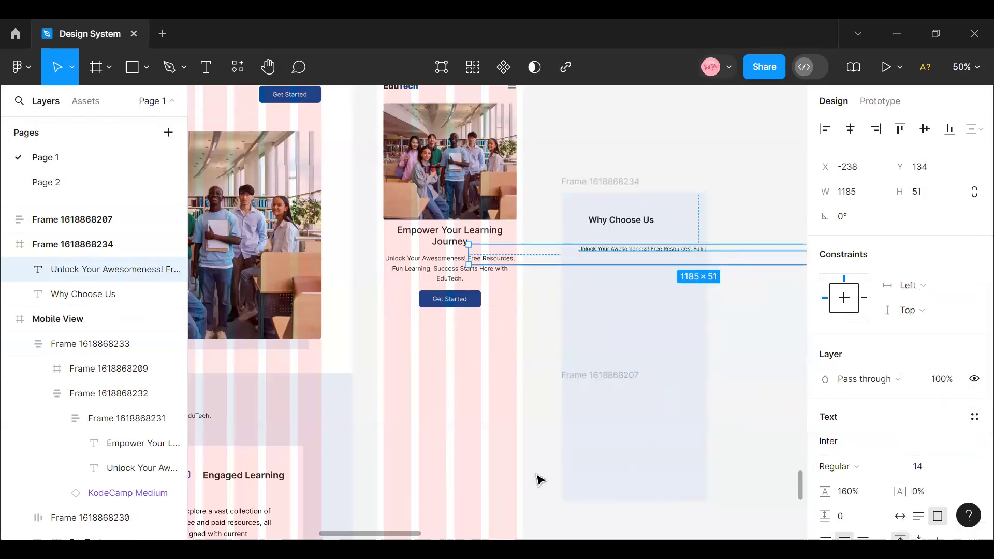
- Resize the description's text box from both sides to about 316 × 65 so it fits inside the blue section frame
scroll(623, 481, down, 1)
drag(607, 477, 831, 489)
click(528, 200)
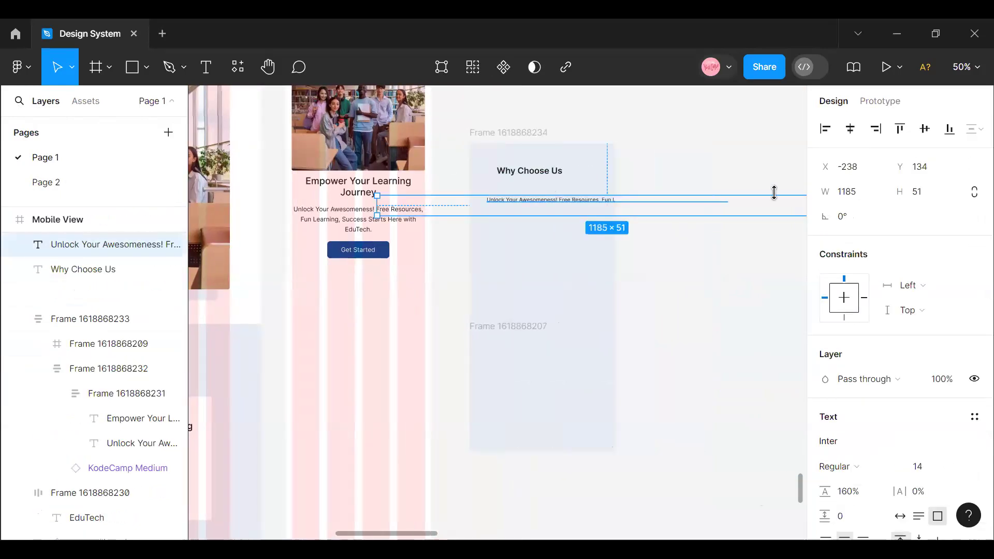
drag(679, 448, 875, 450)
click(332, 194)
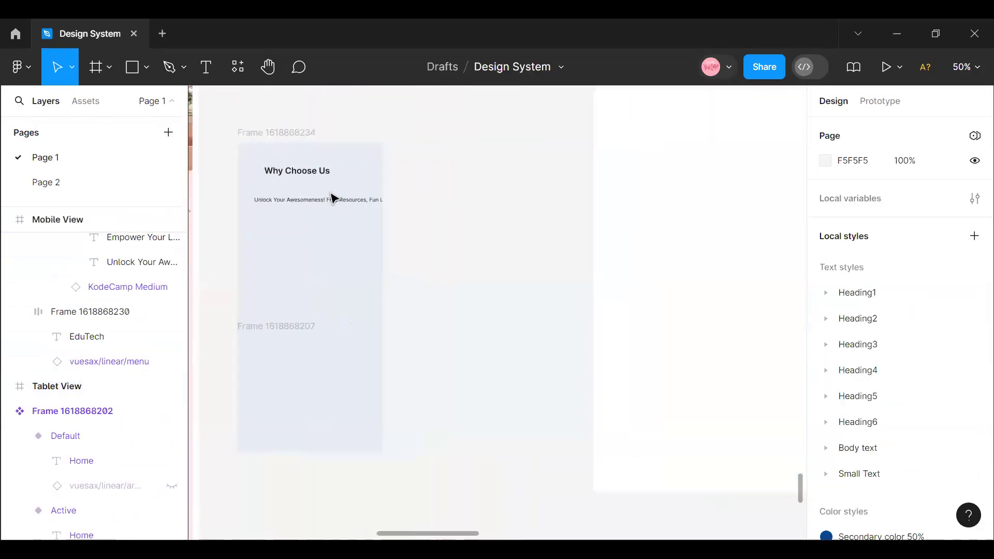
click(336, 202)
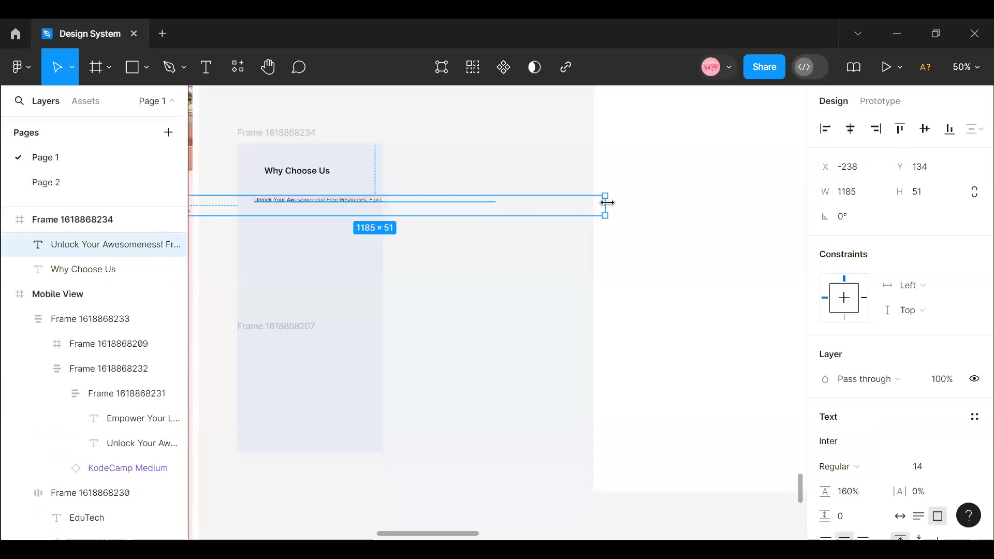
drag(427, 202, 370, 202)
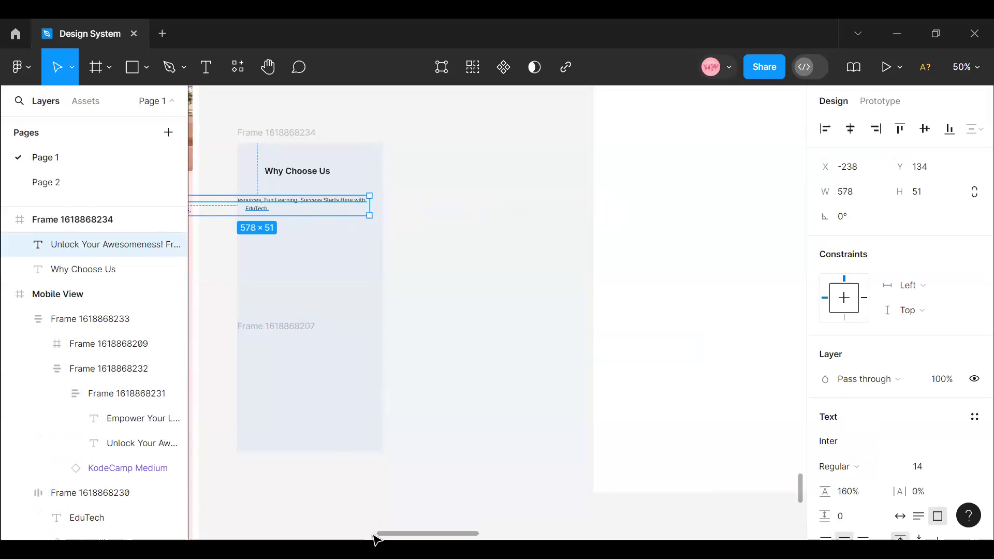
scroll(315, 265, left, 4)
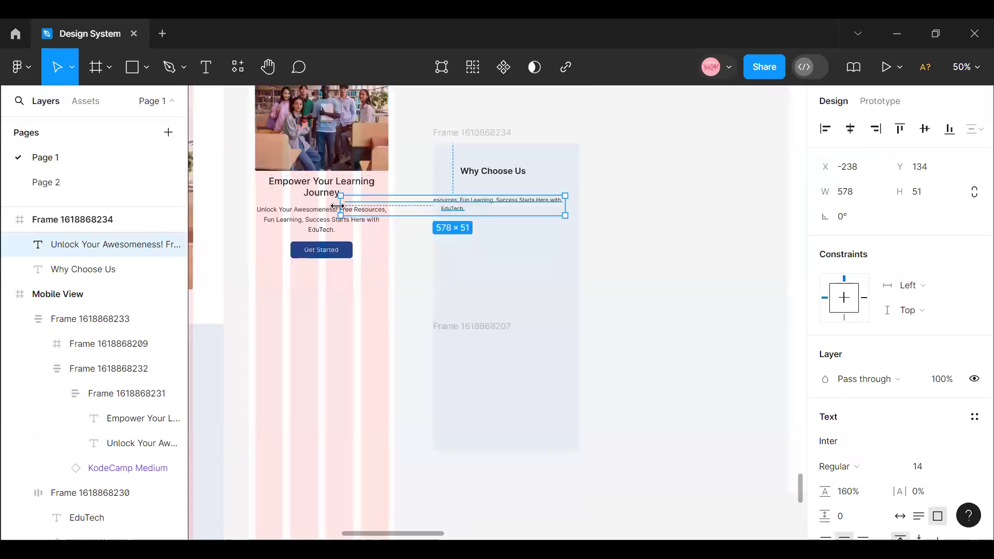
drag(381, 209, 440, 216)
drag(528, 213, 528, 219)
click(542, 276)
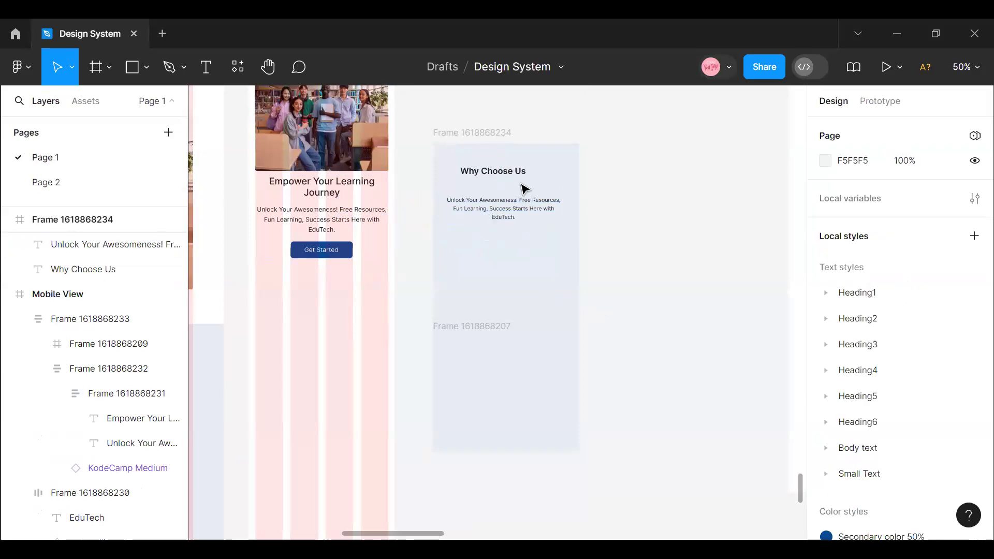
- Combine the Why Choose Us heading and its description into a vertical auto layout frame
click(499, 177)
shift+click(515, 212)
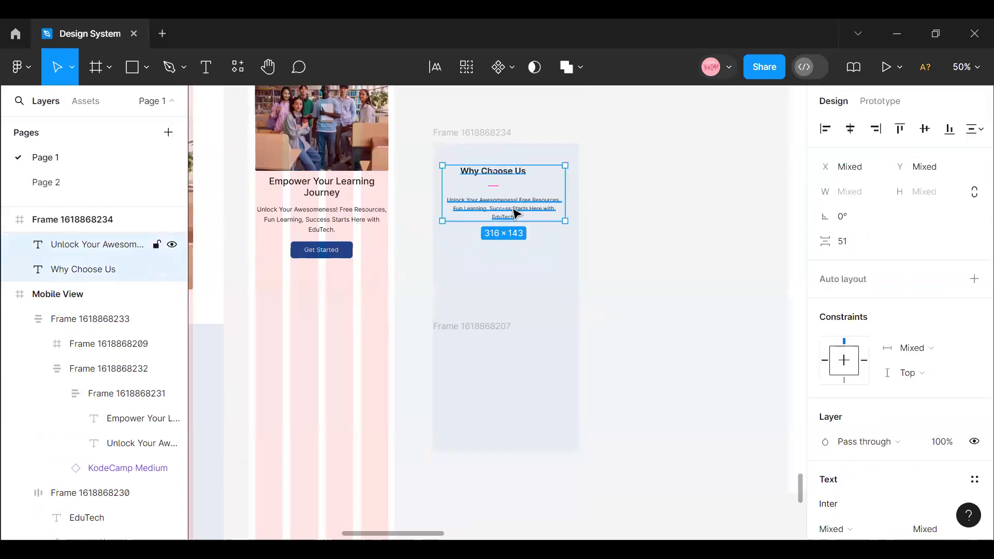
click(515, 212)
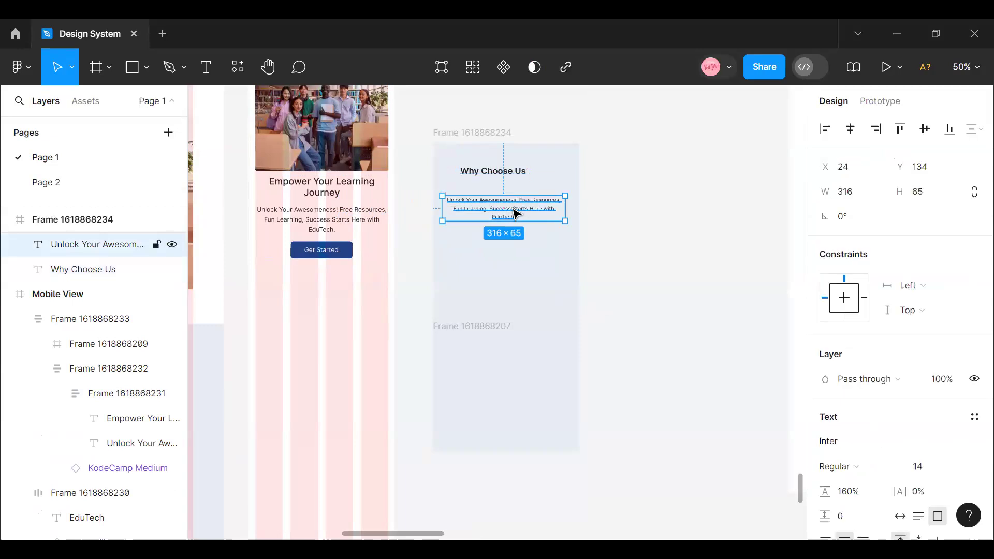
click(501, 174)
scroll(876, 477, down, 5)
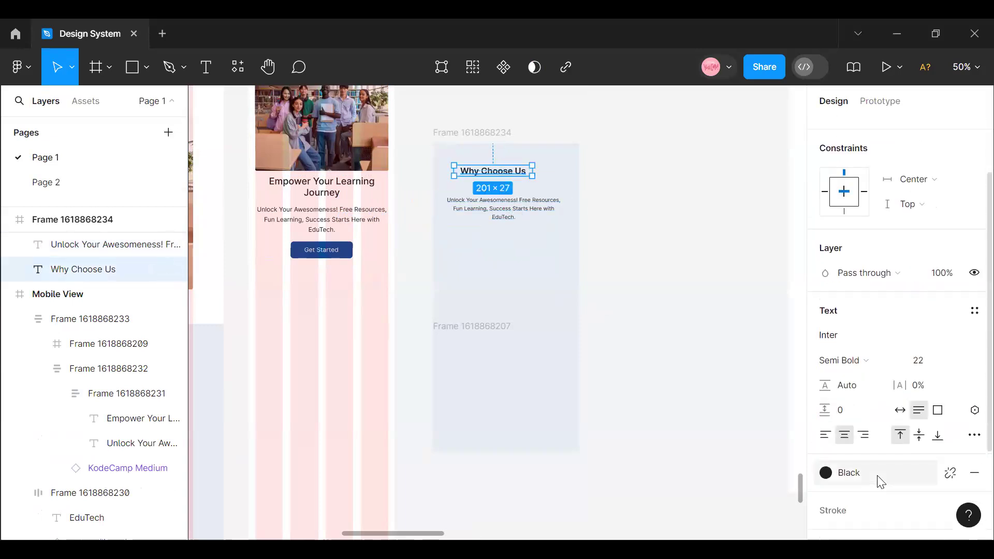
click(542, 214)
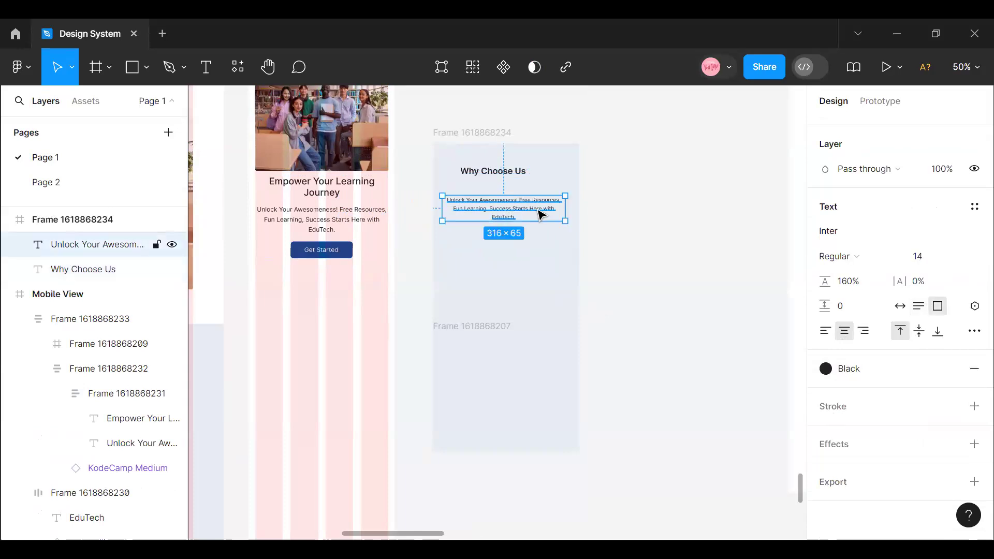
shift+click(505, 172)
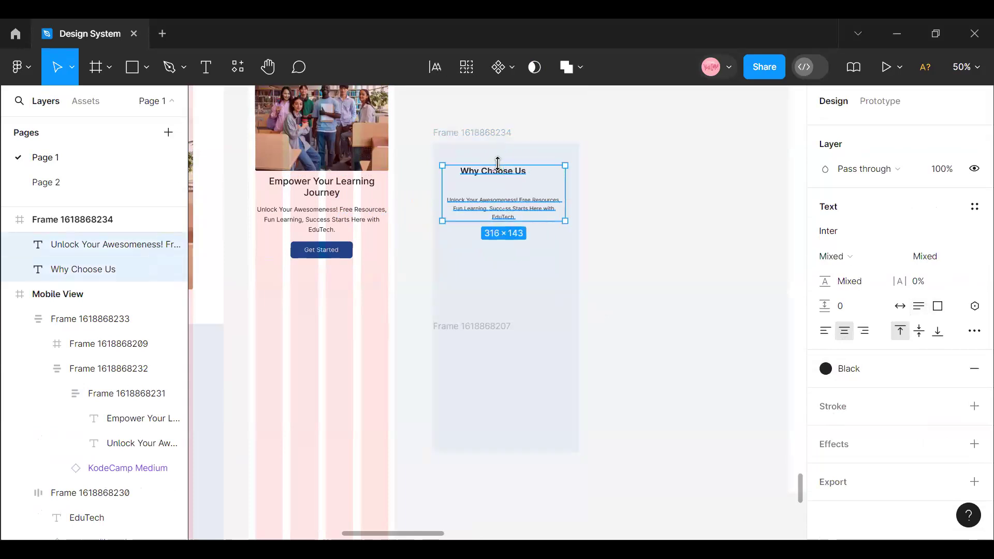
key(shift+a)
- Set the auto layout spacing between the Why Choose Us heading and its description to 16
scroll(872, 218, up, 5)
click(854, 389)
text(1)
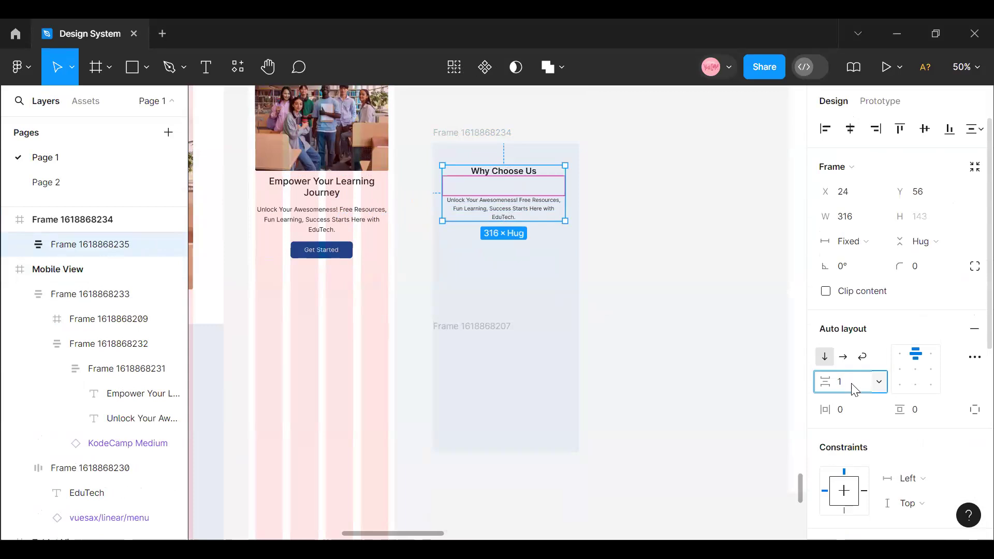
text(6)
key(Return)
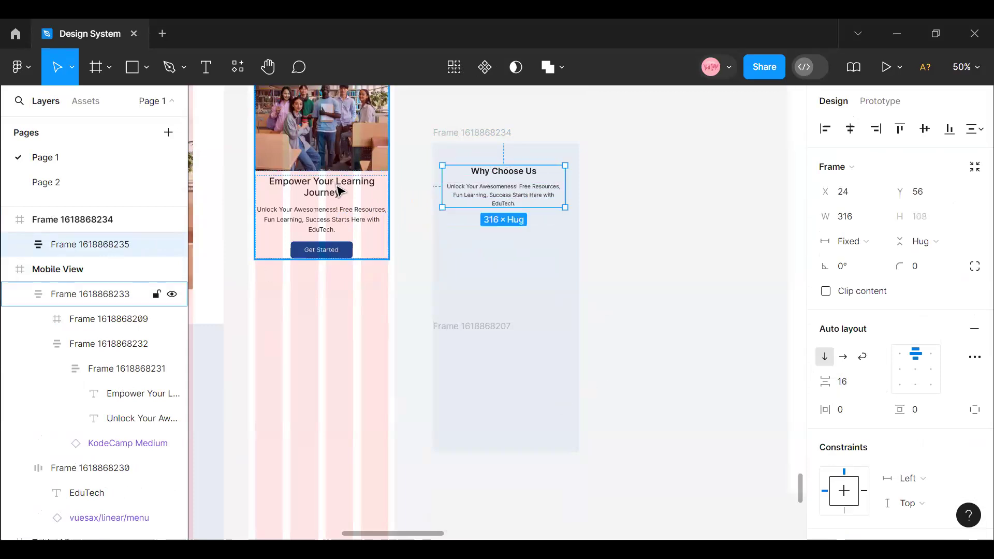
click(339, 191)
click(334, 201)
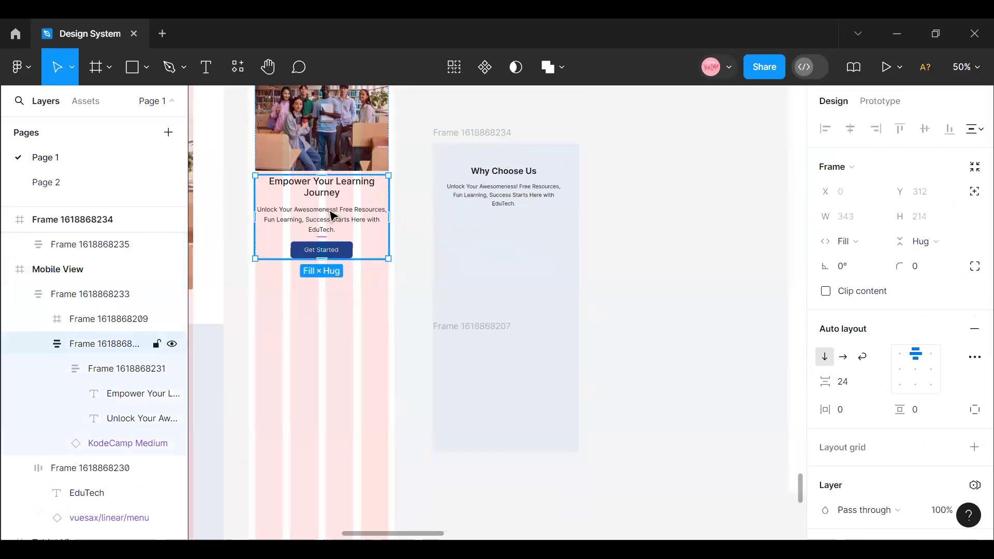
click(329, 220)
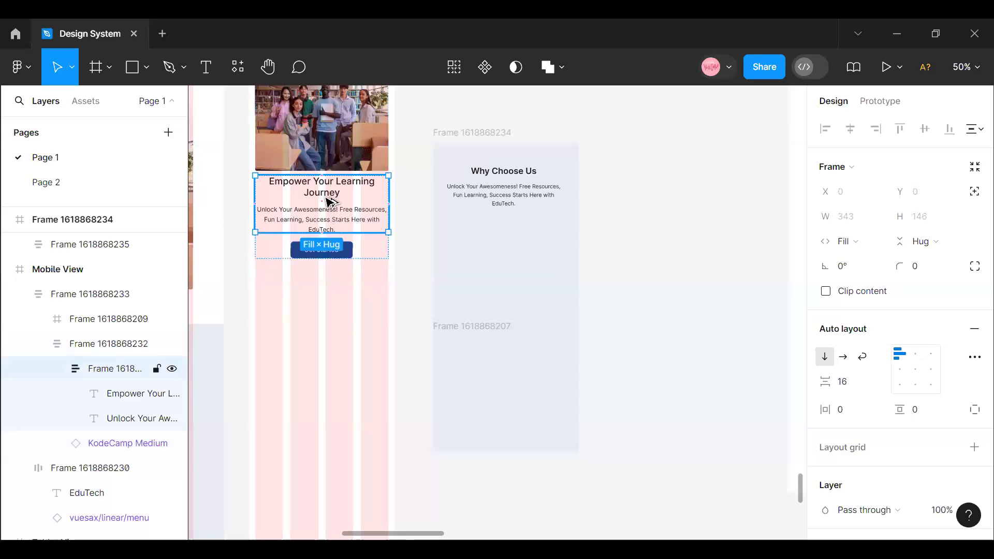
click(328, 196)
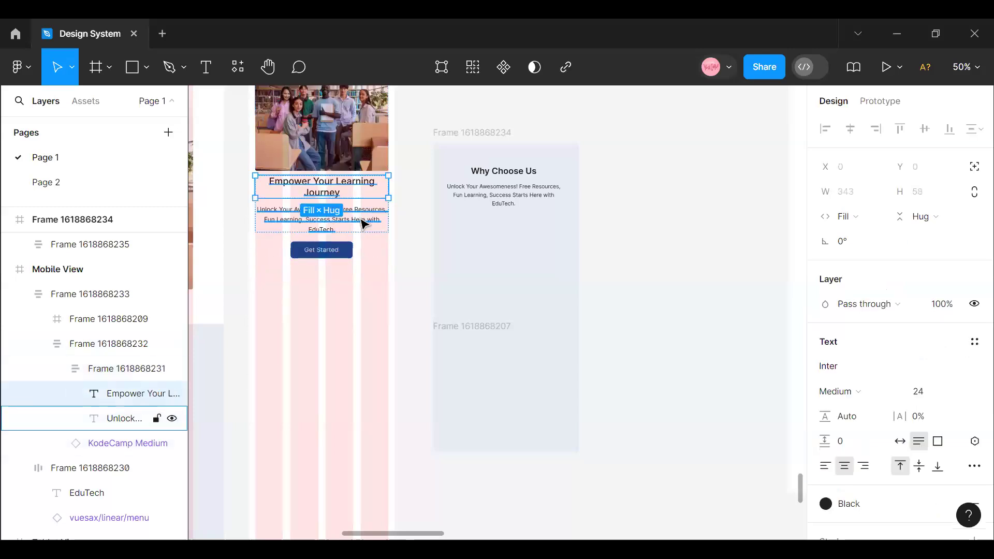
click(516, 187)
click(845, 379)
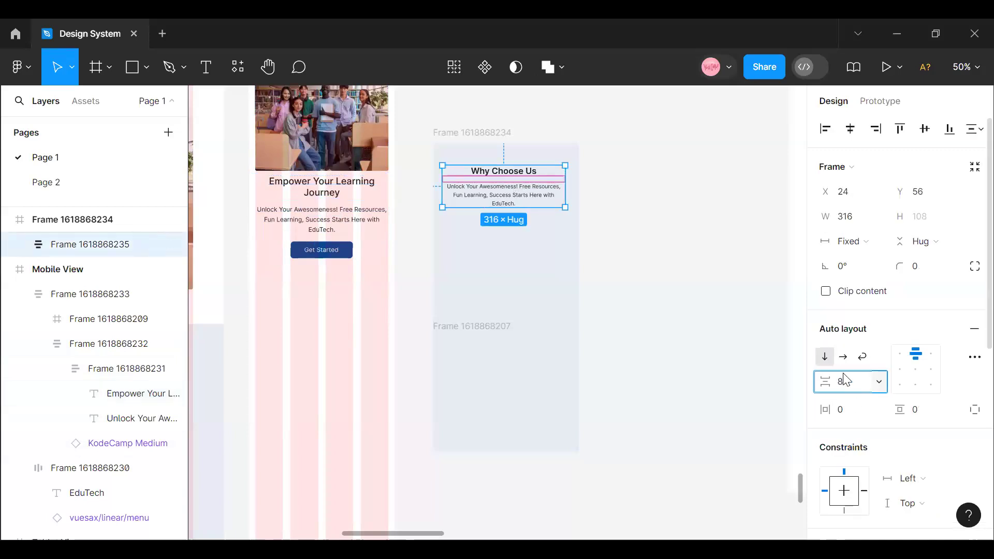
key(Return)
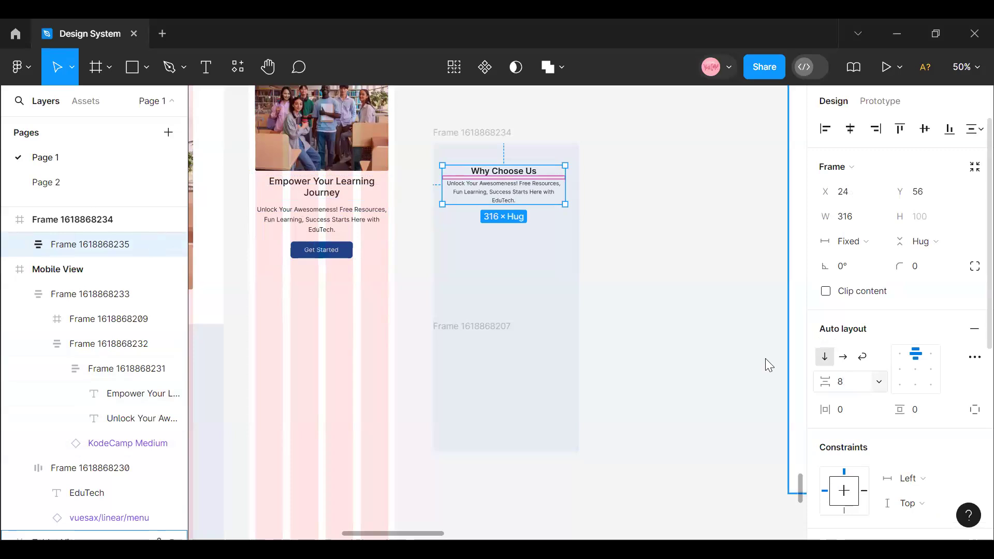
click(566, 359)
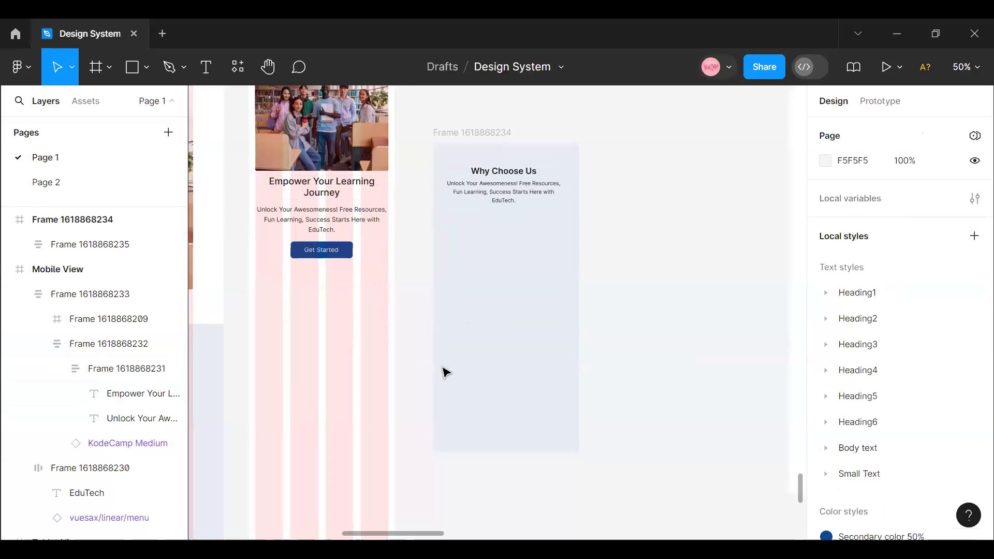
- Move the blue Why Choose Us section frame into the Mobile View frame, directly below the hero section
scroll(422, 538, left, 8)
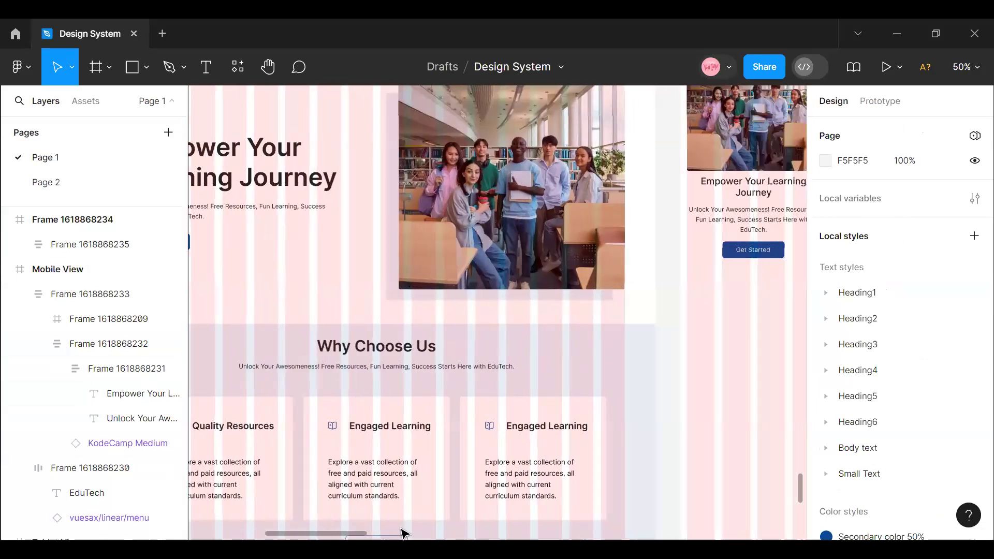
scroll(616, 155, right, 6)
click(635, 271)
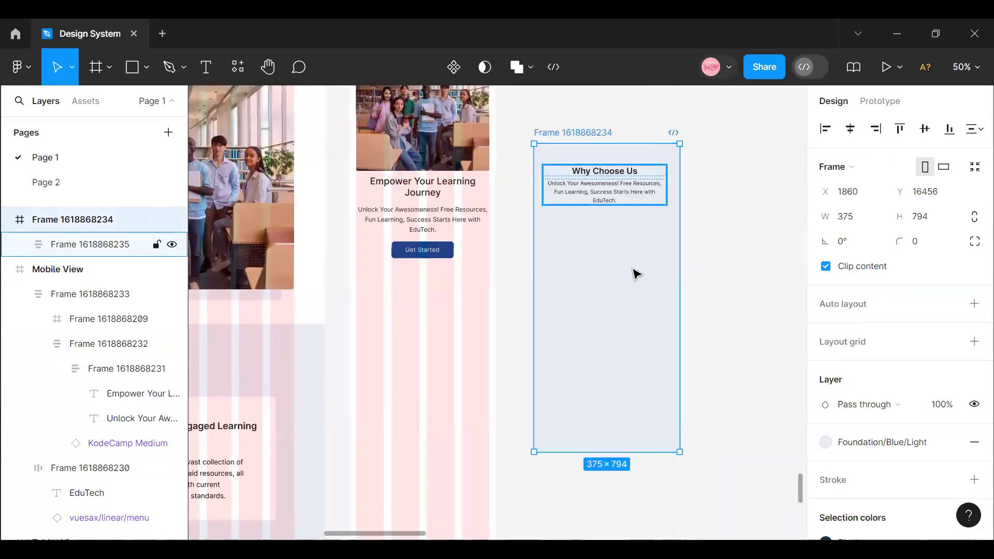
drag(487, 409, 450, 399)
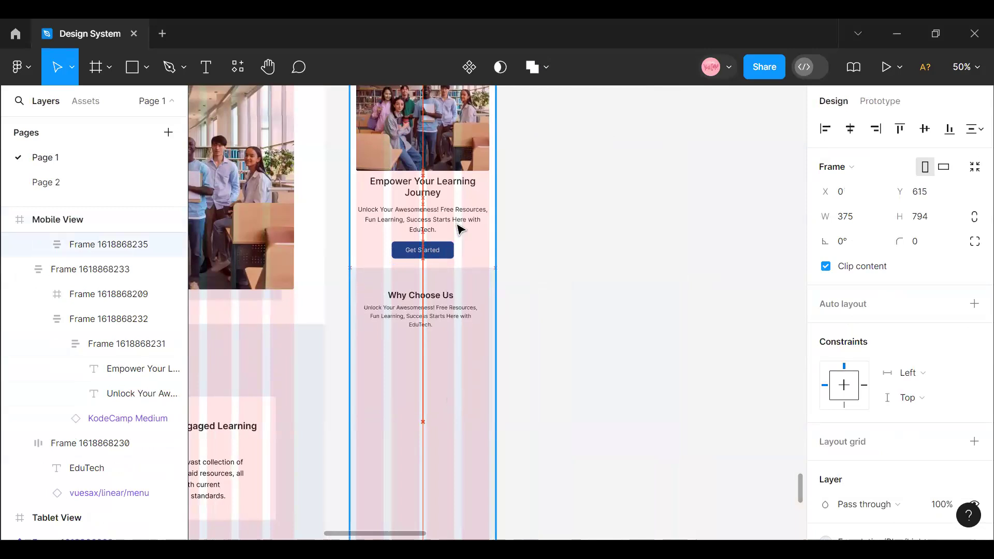
- Set the vertical spacing between the mobile hero section and the Why Choose Us section to 20
drag(460, 230, 461, 229)
click(461, 229)
shift+click(459, 324)
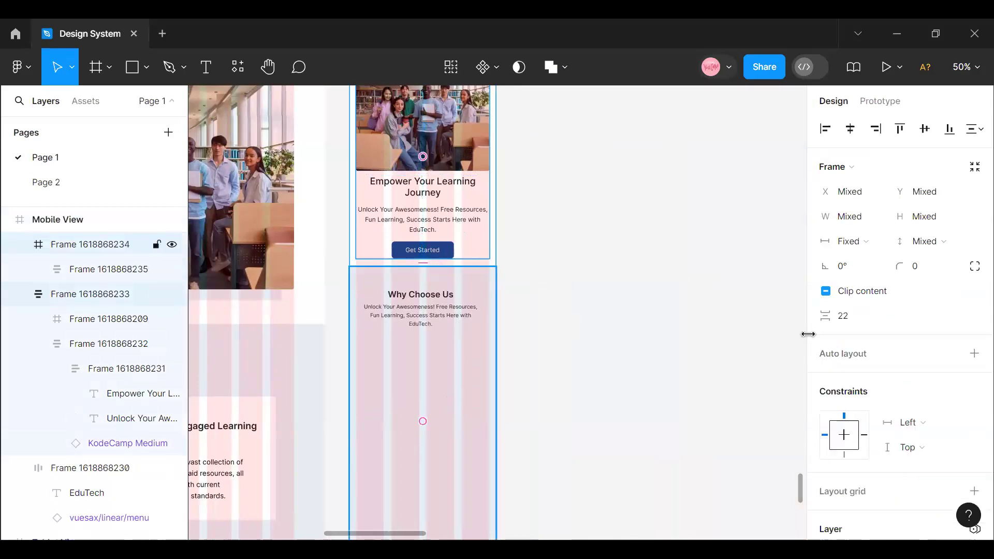
click(859, 321)
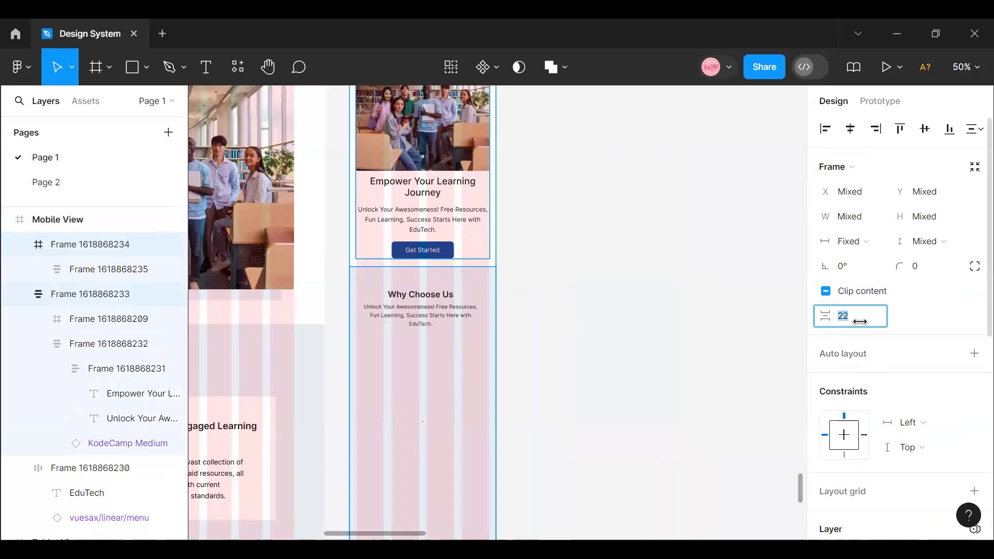
text(20)
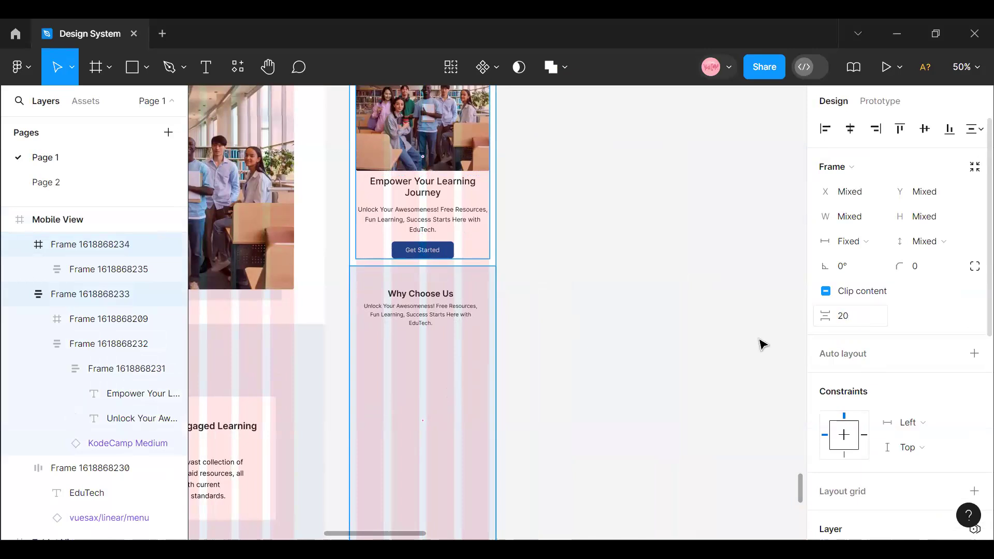
click(641, 352)
- Position the heading and description block at Y 32 in the mobile Why Choose Us section and centre it horizontally
click(455, 313)
click(456, 313)
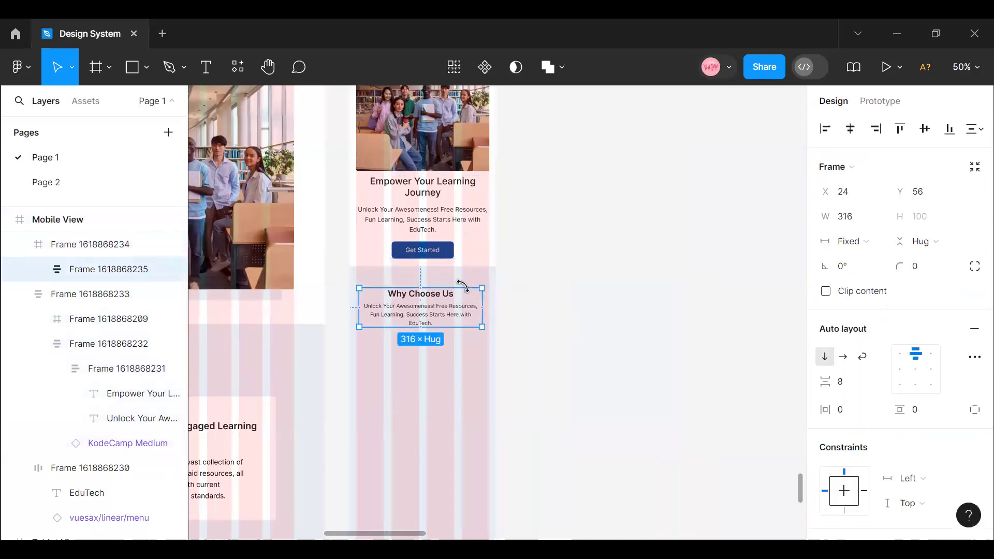
click(923, 194)
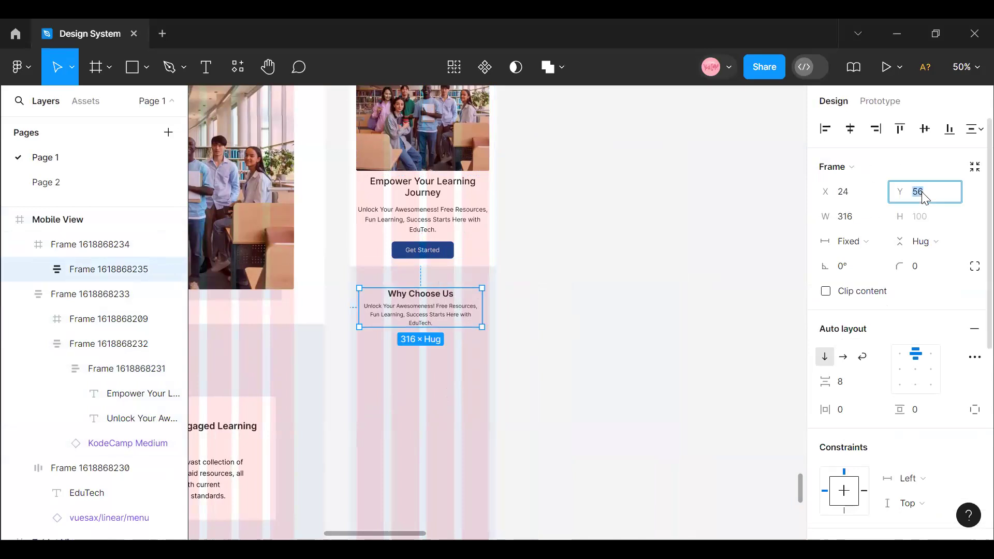
key(Return)
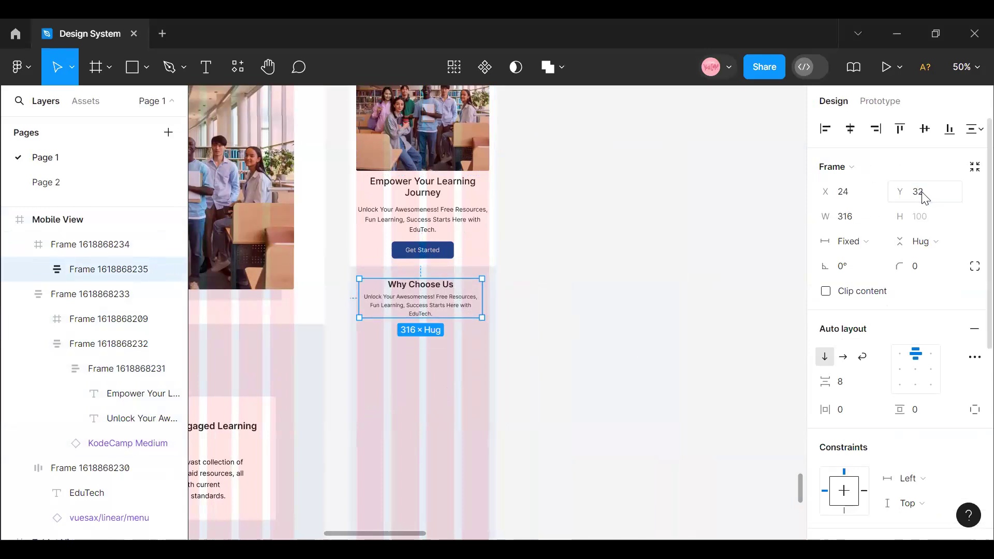
scroll(357, 540, left, 6)
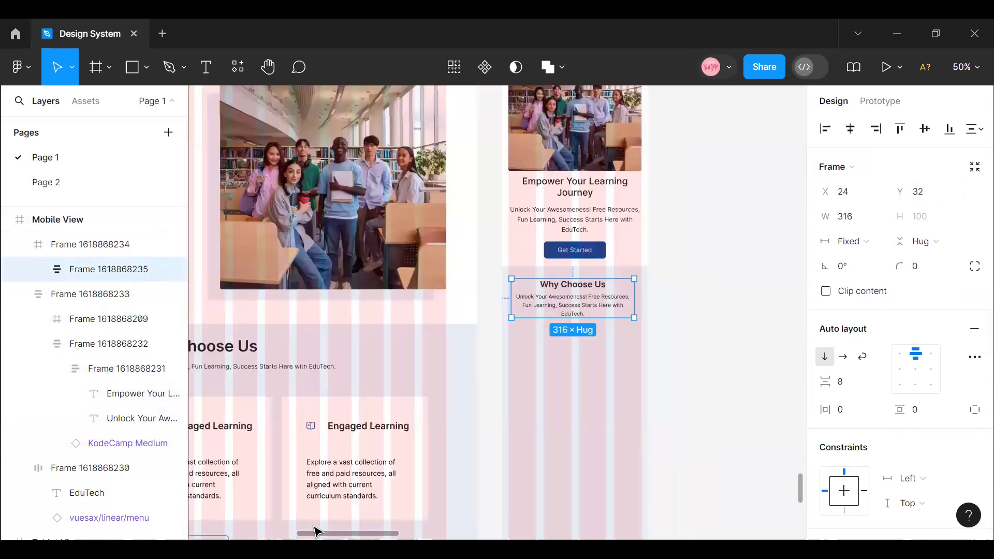
scroll(332, 531, right, 4)
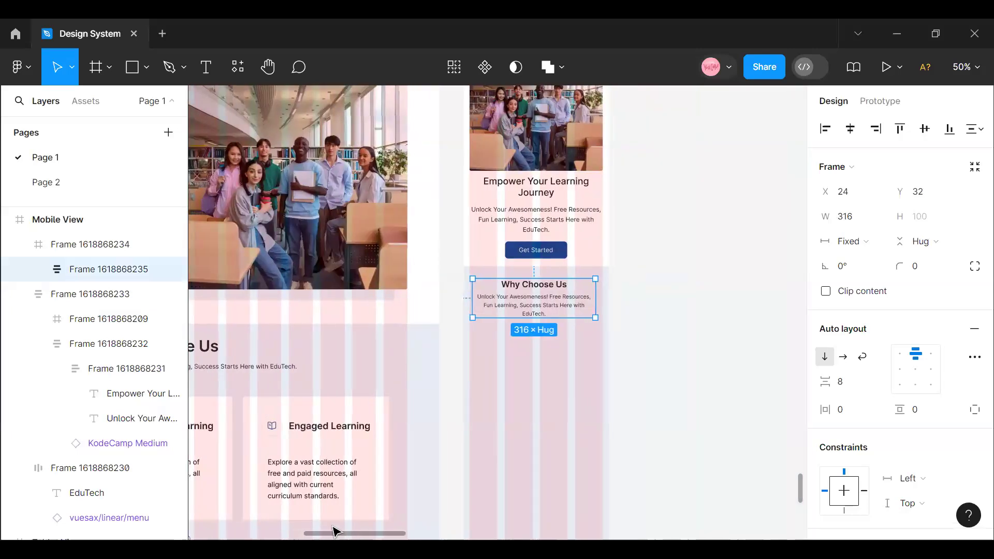
click(851, 129)
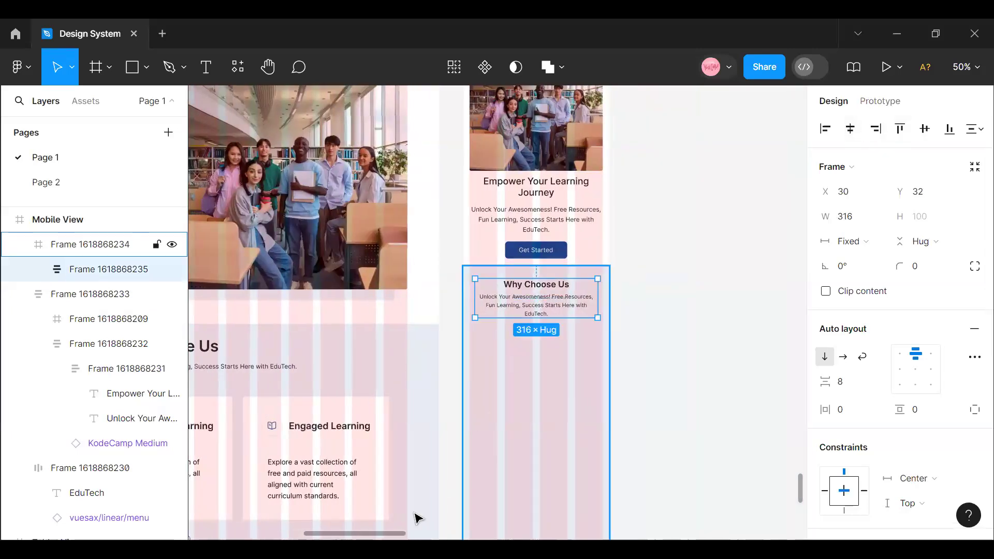
- Copy the three-card row from the desktop Why Choose Us section, paste it beside the mobile view and make its auto layout vertical
scroll(376, 530, left, 5)
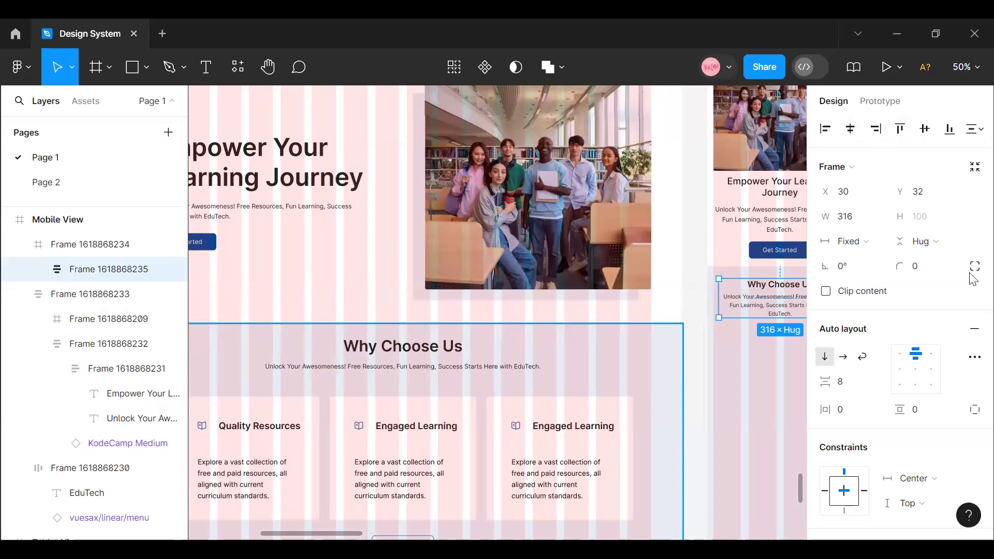
double_click(309, 438)
double_click(309, 439)
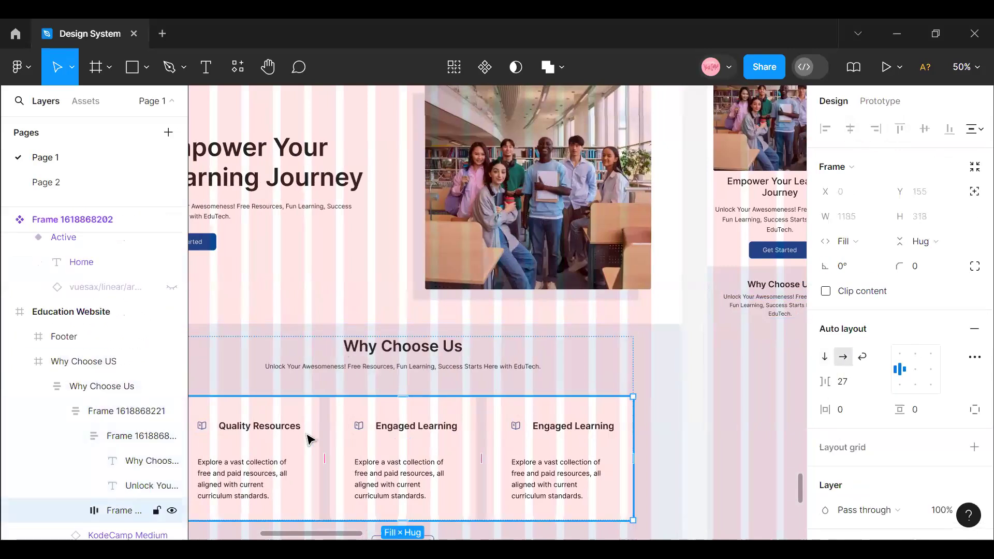
right_click(317, 396)
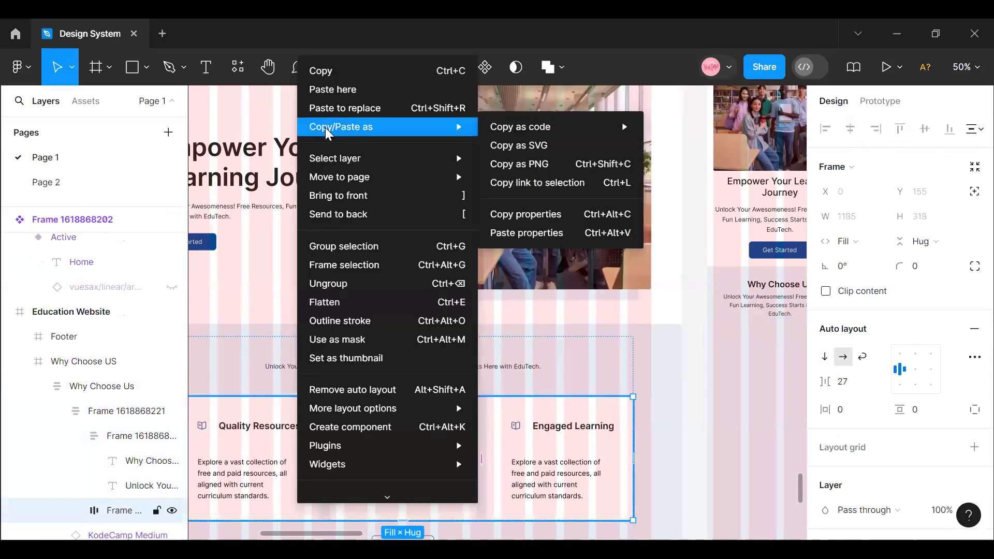
click(324, 69)
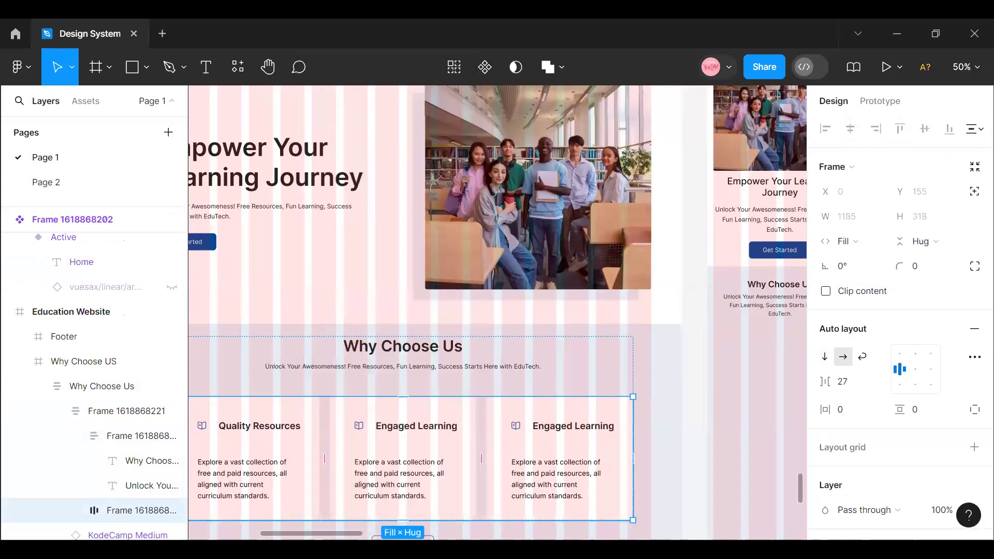
scroll(495, 459, right, 6)
click(632, 346)
right_click(626, 320)
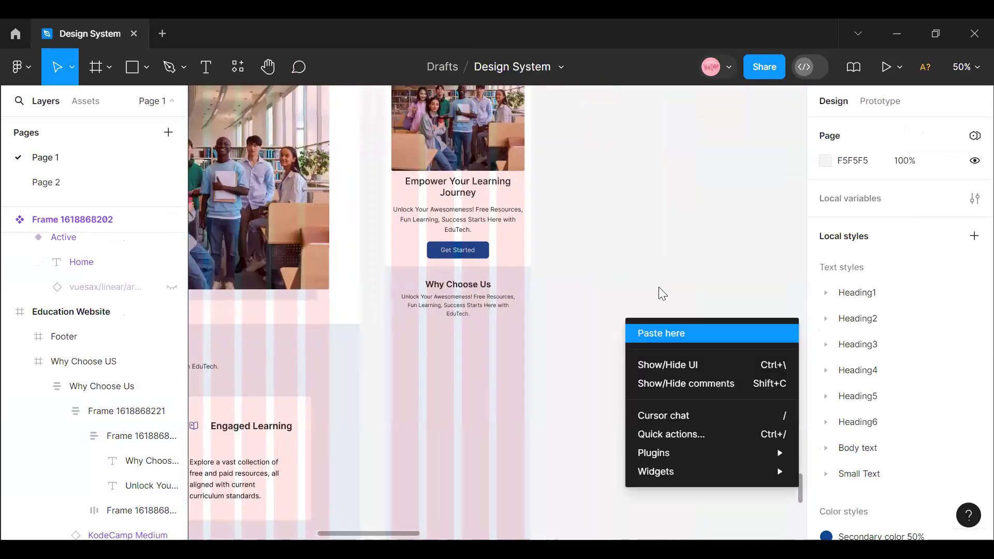
click(662, 334)
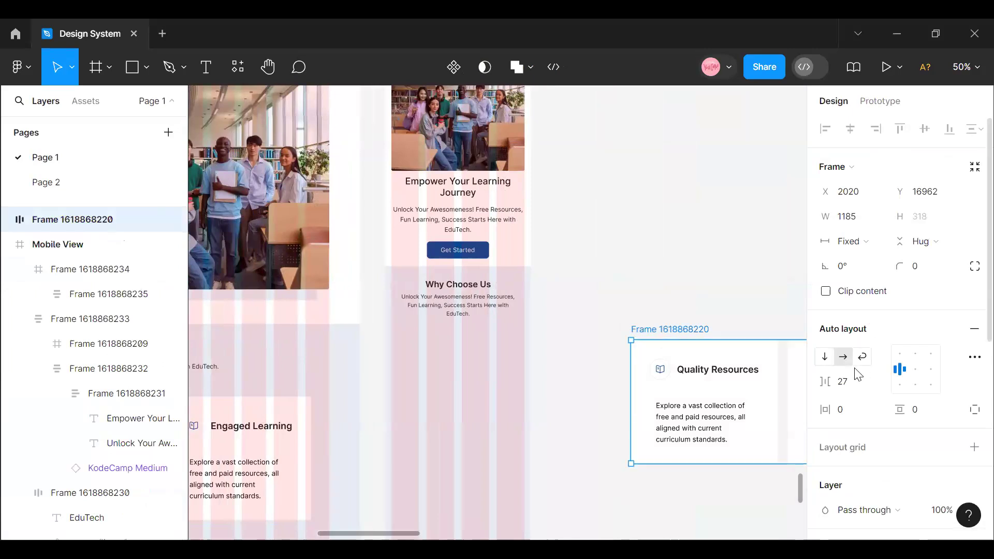
click(825, 357)
- Try to move the pasted card stack onto the mobile Why Choose Us section, then undo the move
drag(687, 410, 516, 392)
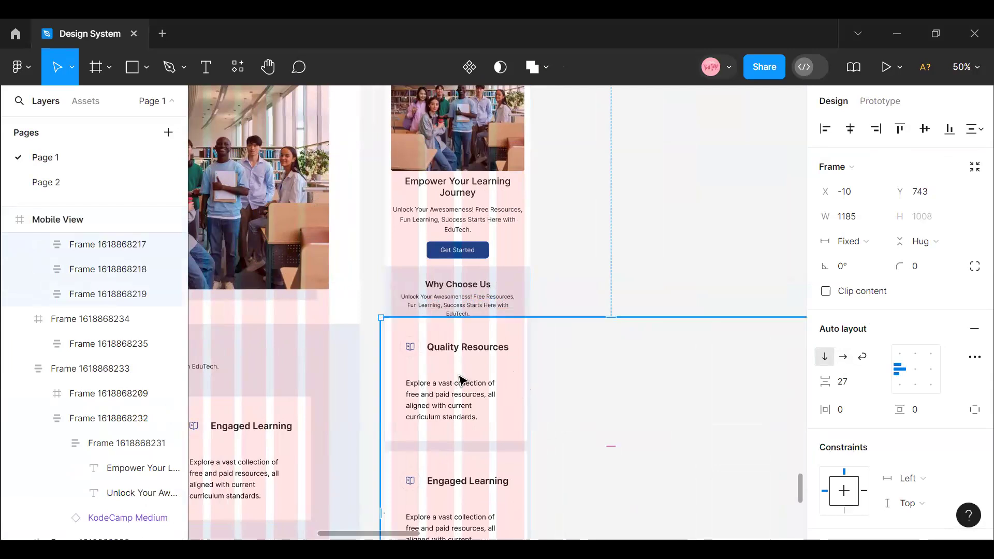
key(ctrl+z)
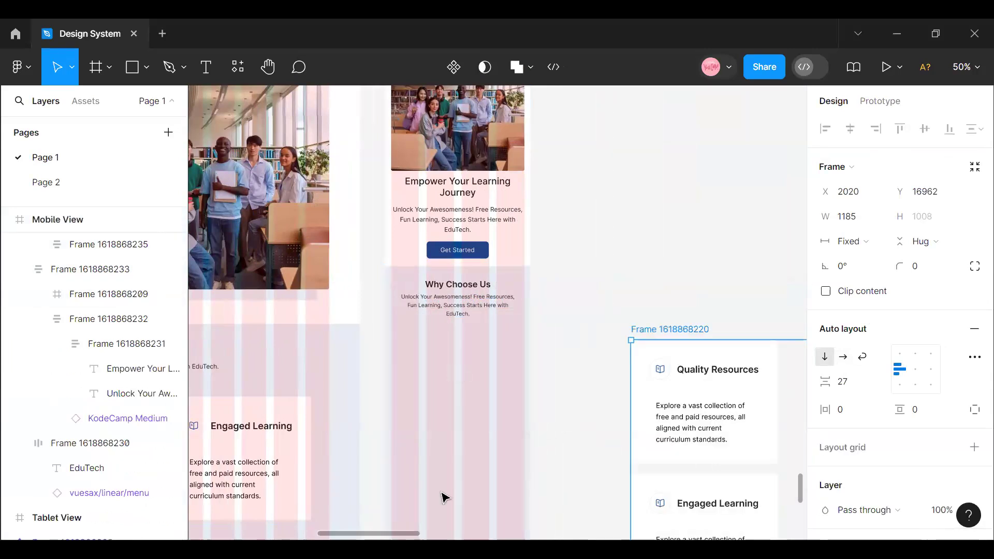
- Remove the auto layout from the pasted card stack and ungroup it into three separate cards
drag(404, 536, 458, 536)
right_click(518, 448)
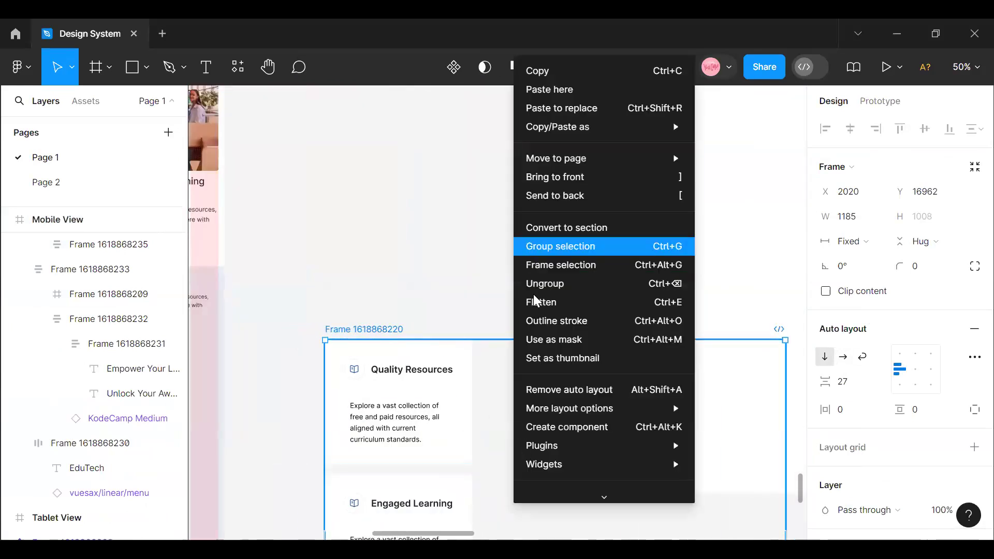
click(536, 388)
right_click(480, 387)
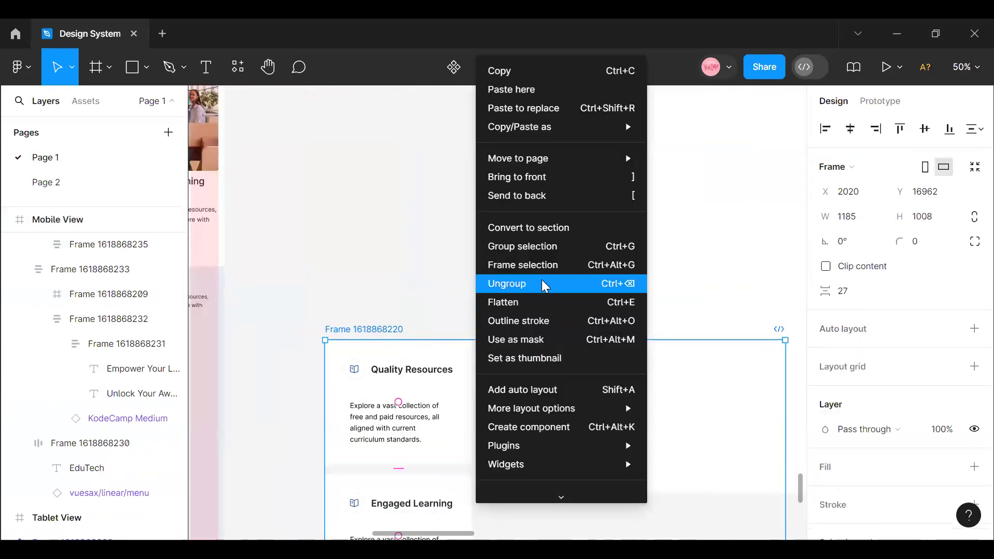
click(543, 282)
click(434, 275)
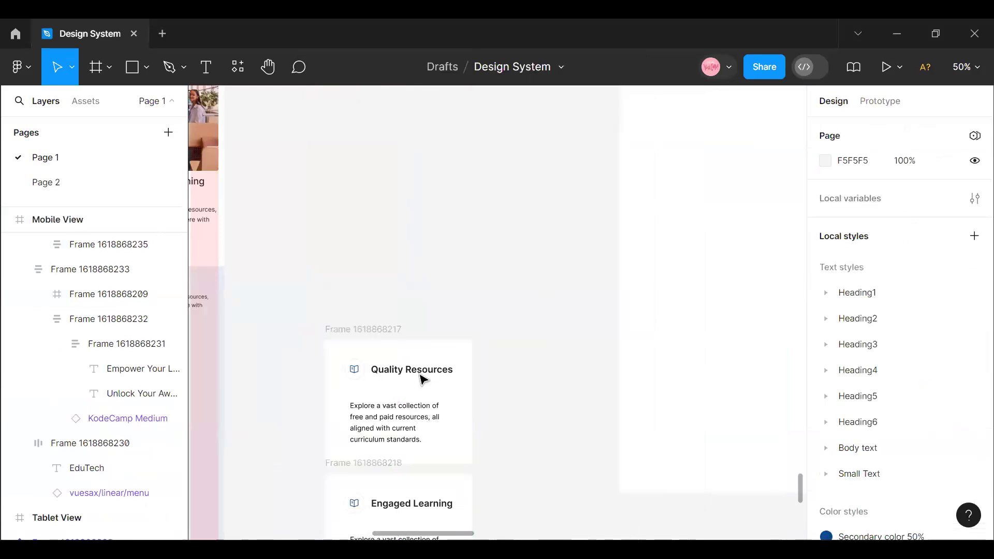
- Set the horizontal padding of the heading row inside the Quality Resources card to 32
click(427, 354)
click(389, 345)
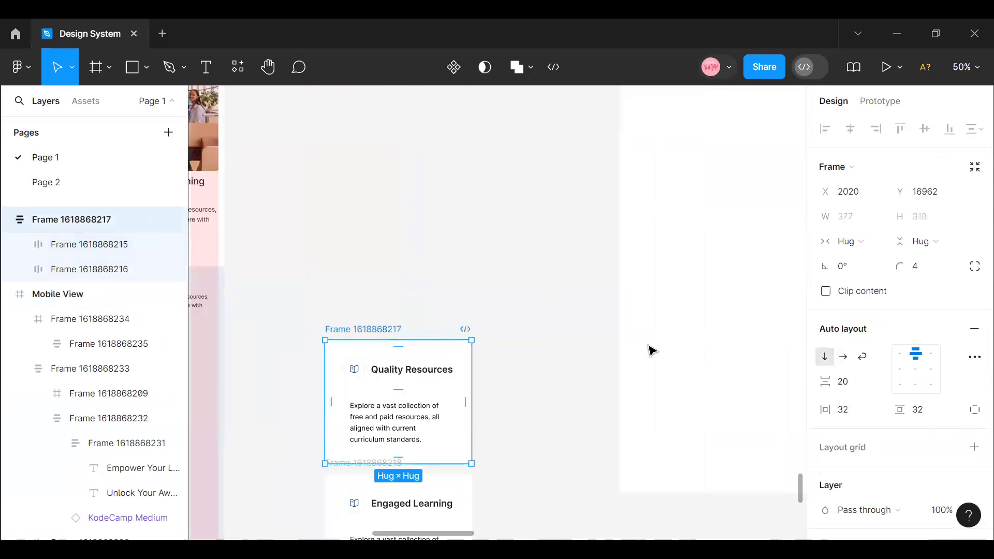
click(852, 410)
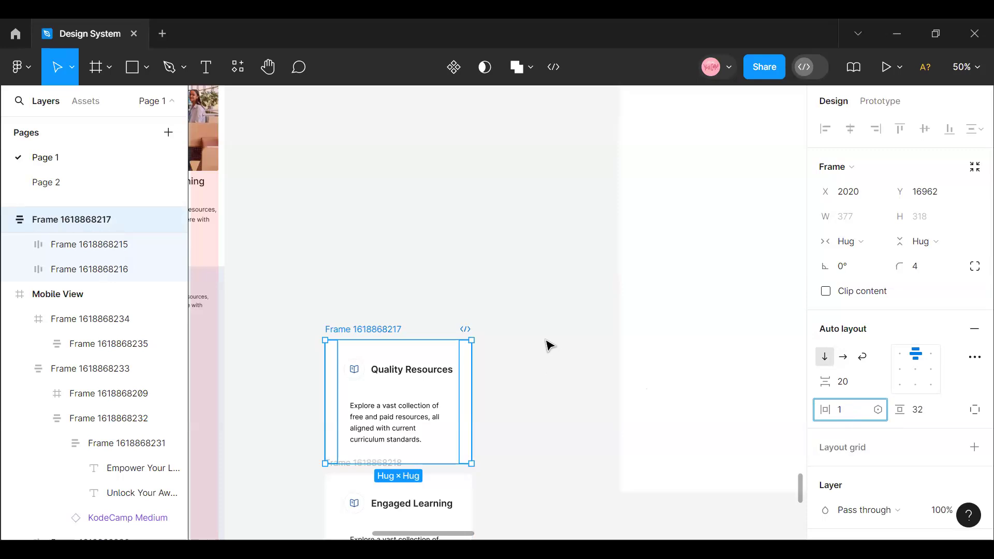
key(Return)
scroll(487, 324, down, 1)
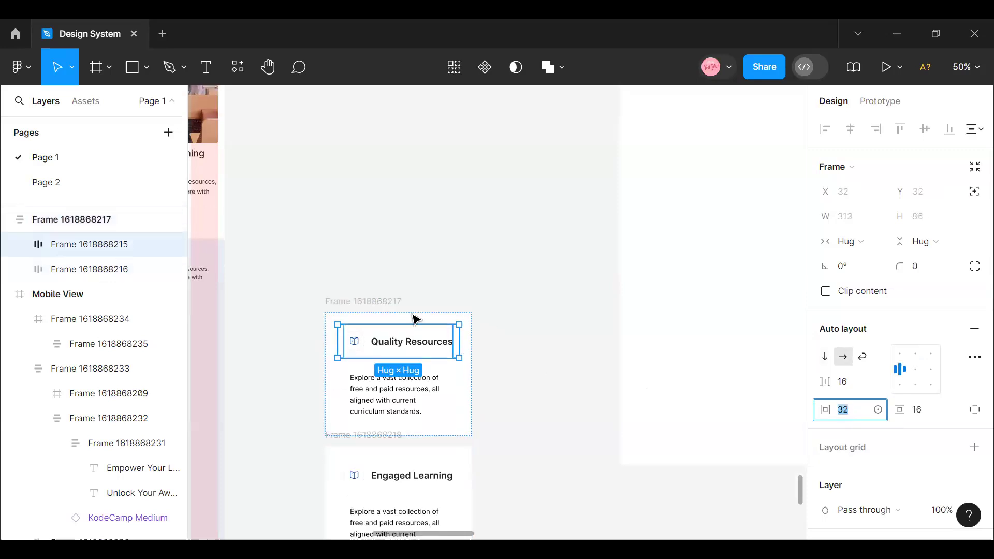
- Set both the horizontal and vertical padding of all three feature cards to 16
scroll(343, 300, down, 5)
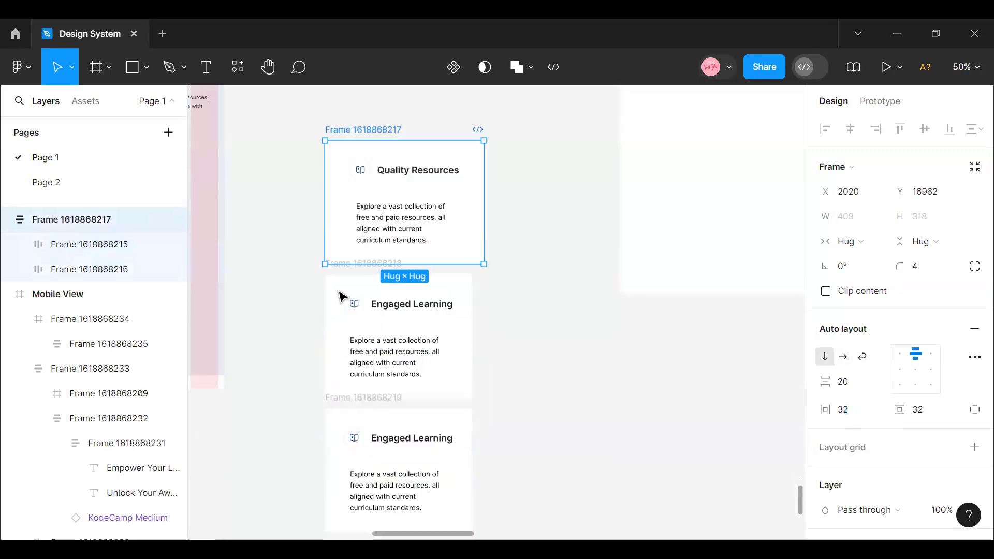
shift+click(340, 283)
shift+click(340, 413)
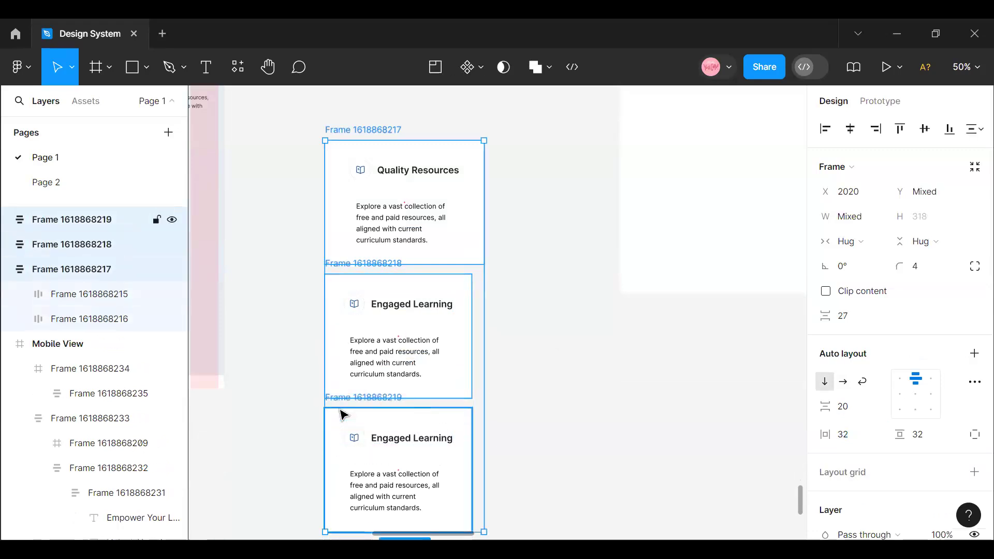
click(844, 436)
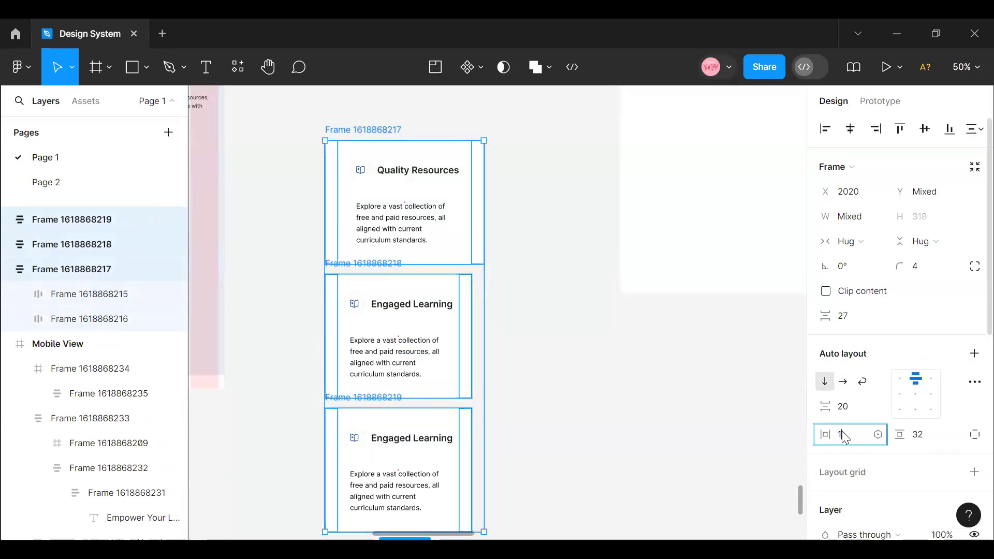
text(16)
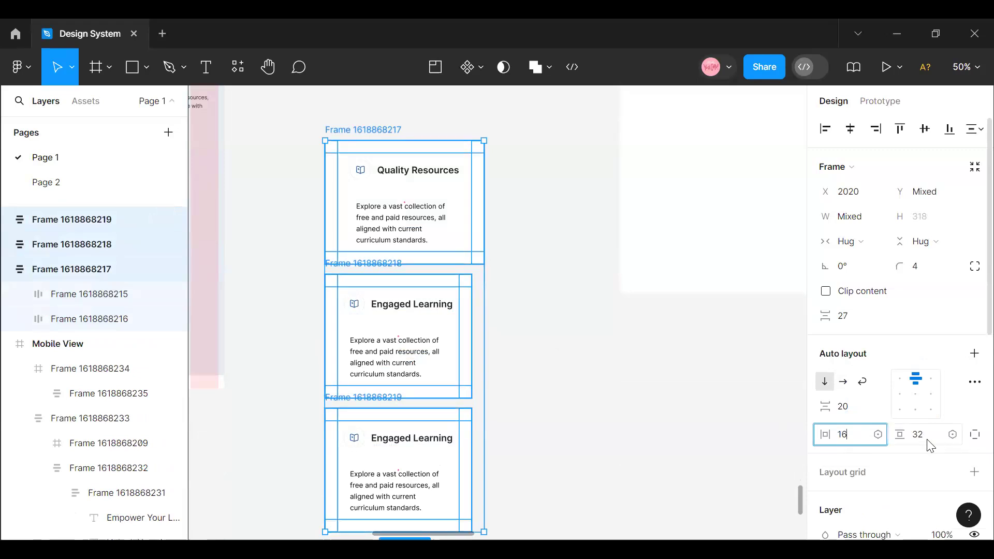
click(929, 441)
text(16)
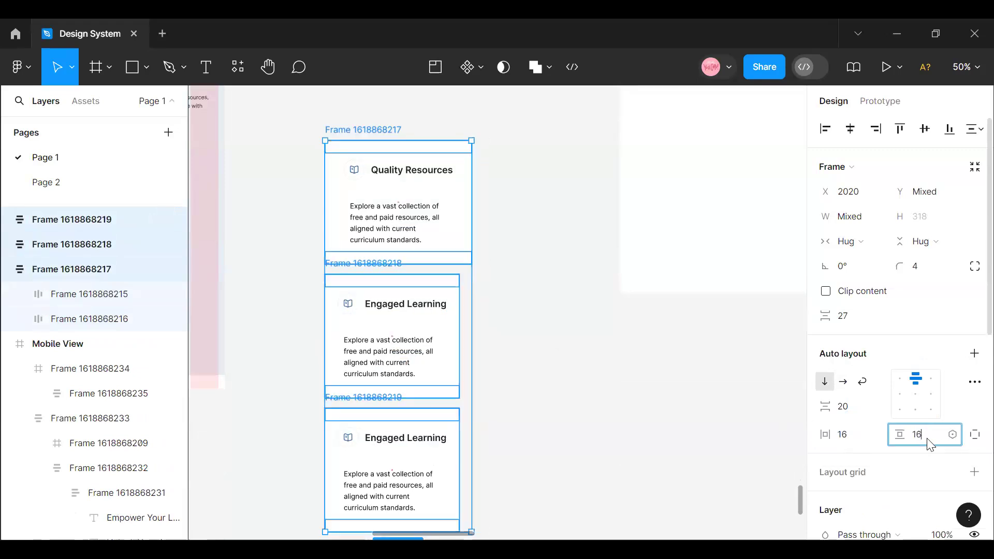
key(Return)
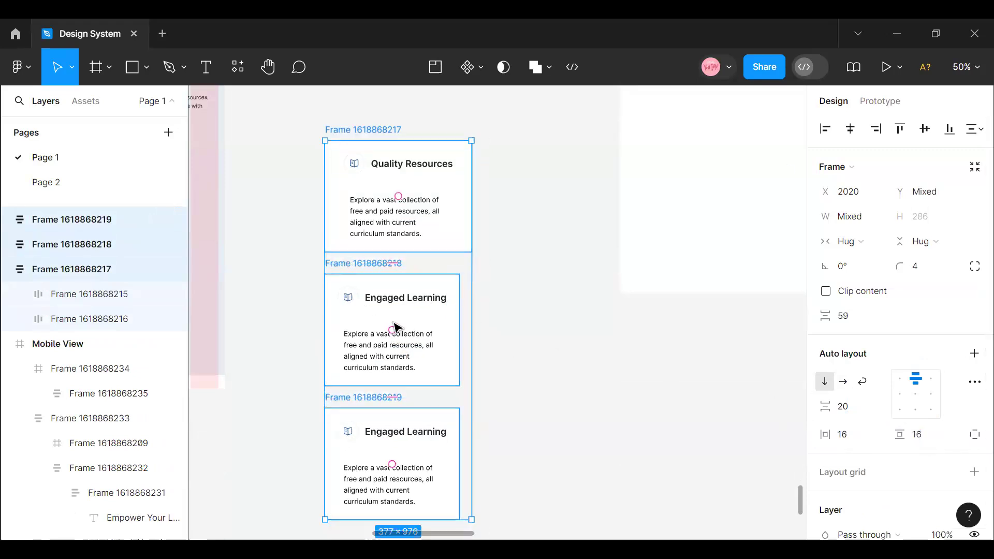
- Compare the sizes of the Quality Resources card and the two Engaged Learning cards
click(390, 193)
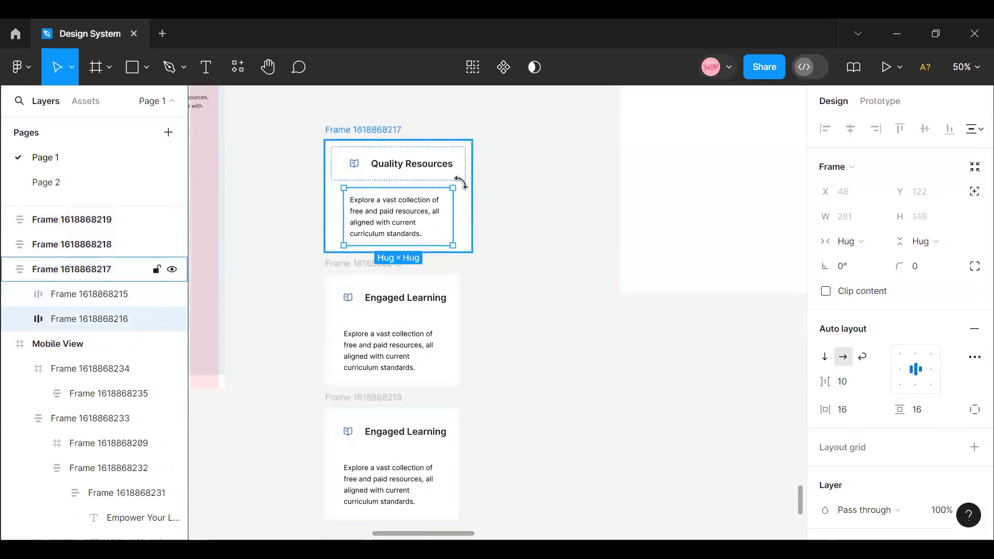
click(471, 202)
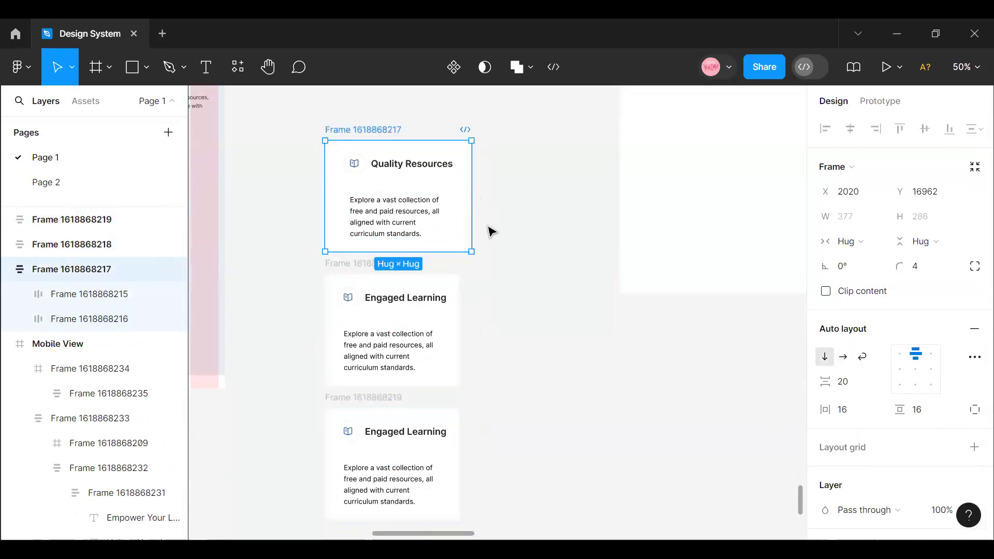
click(371, 274)
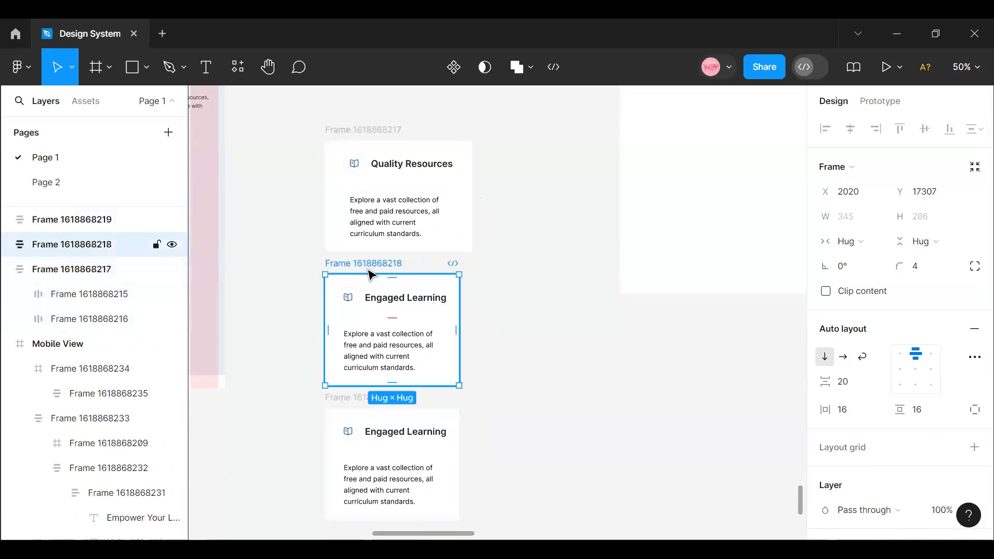
click(362, 139)
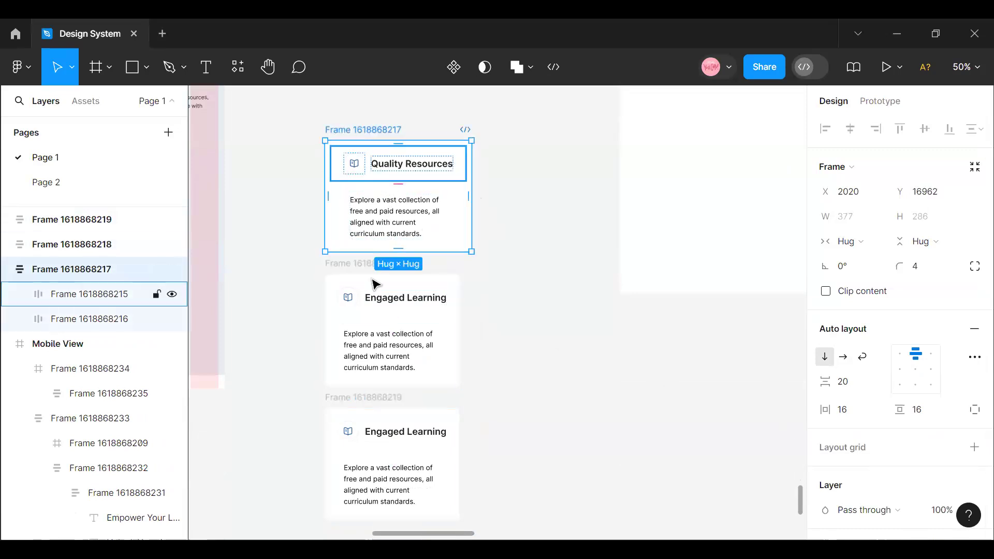
click(350, 268)
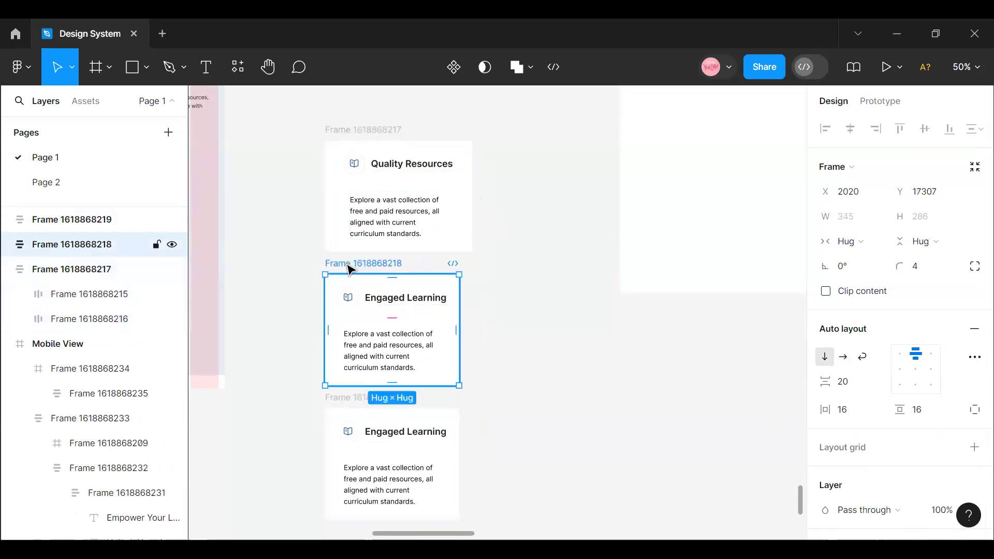
click(350, 139)
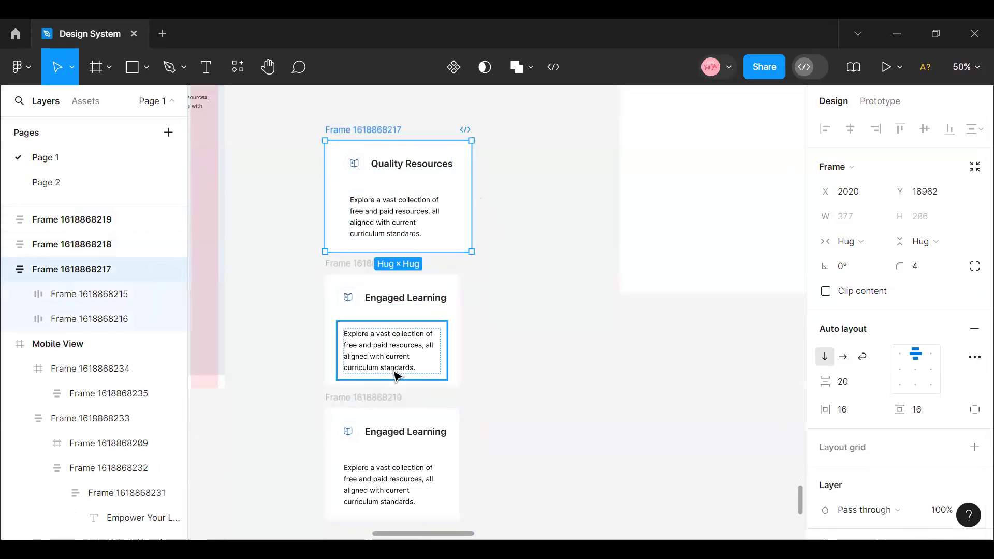
click(434, 285)
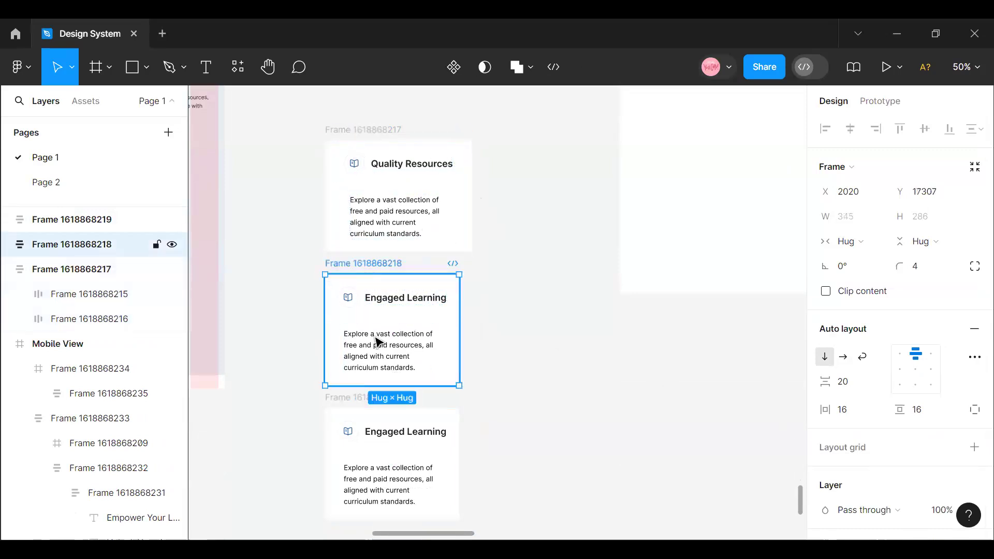
click(340, 413)
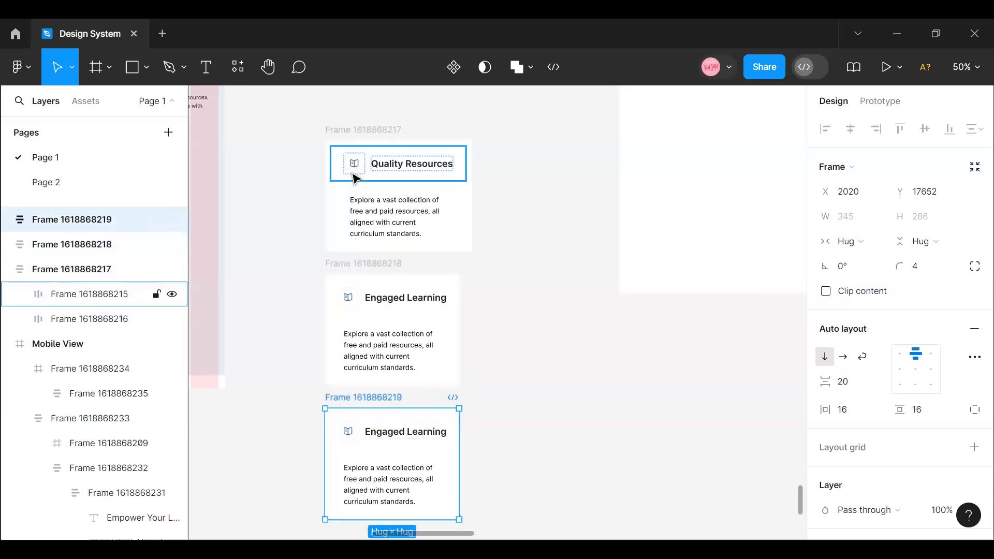
click(348, 146)
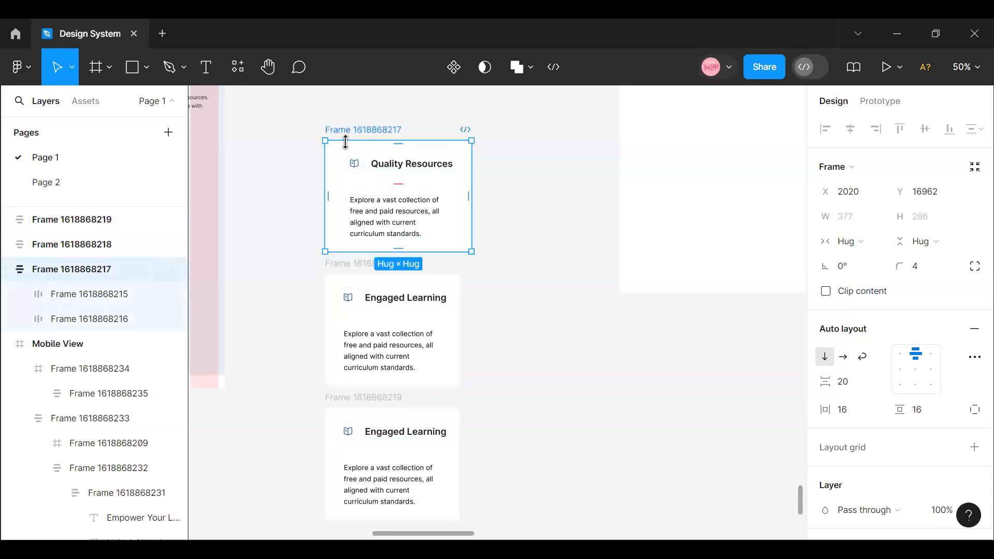
- Undo the padding change on the three feature cards
click(844, 410)
key(ctrl+z)
key(ctrl+z)
key(ctrl+z)
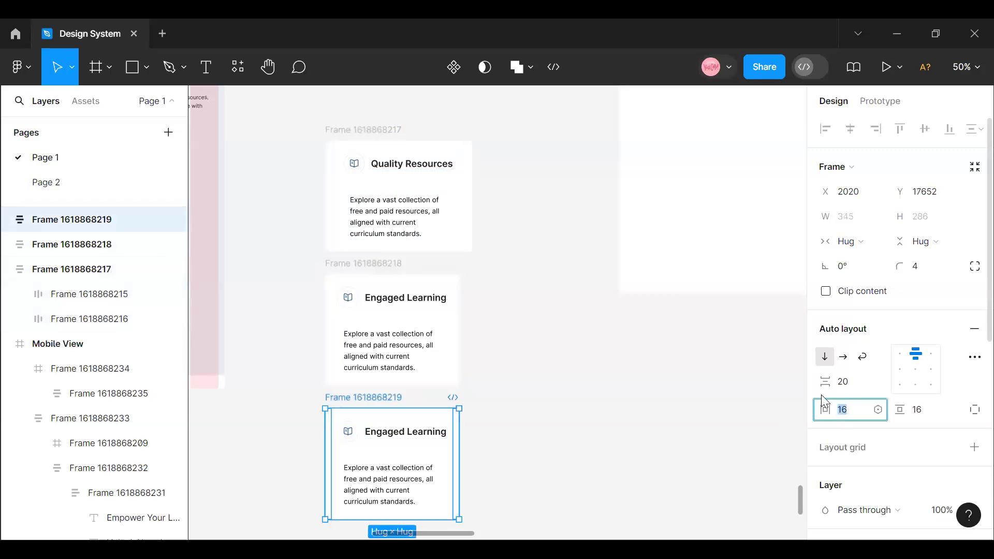
key(ctrl+z)
key(ctrl+z)
key(ctrl+z)
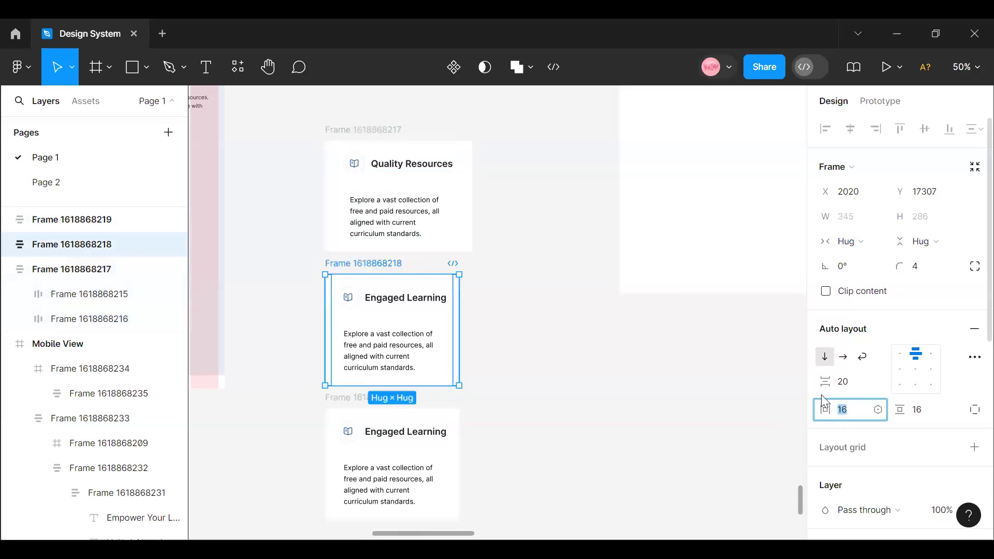
key(ctrl+z)
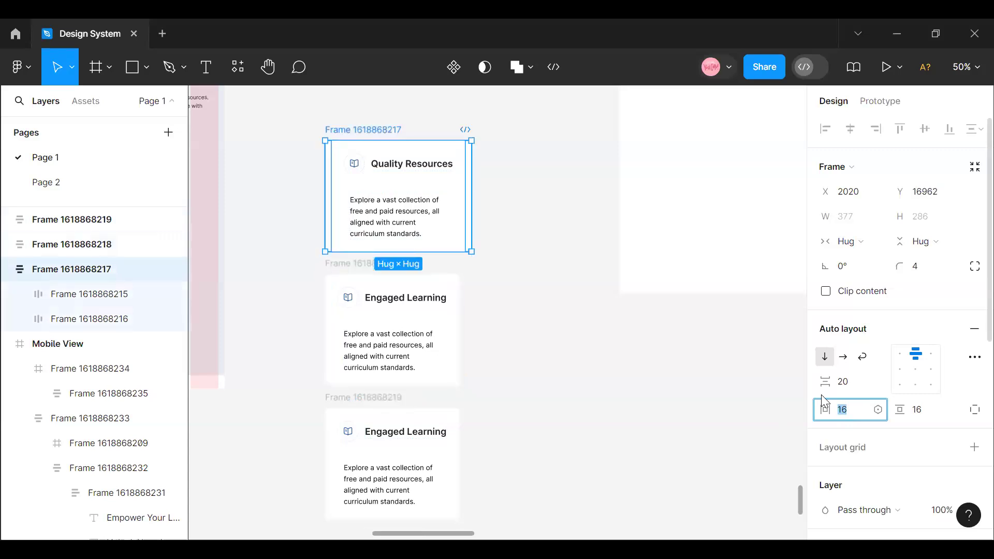
key(ctrl+z)
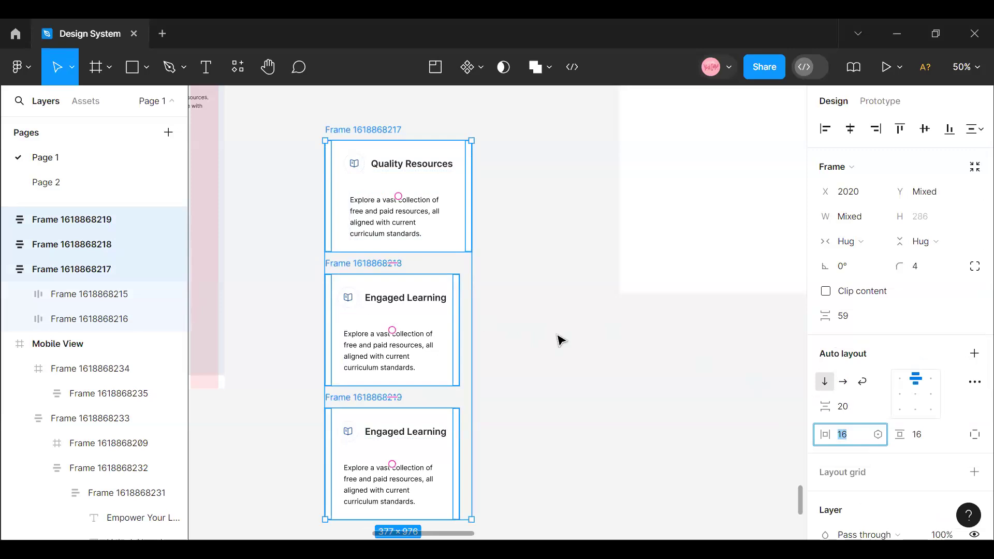
click(571, 345)
key(ctrl+z)
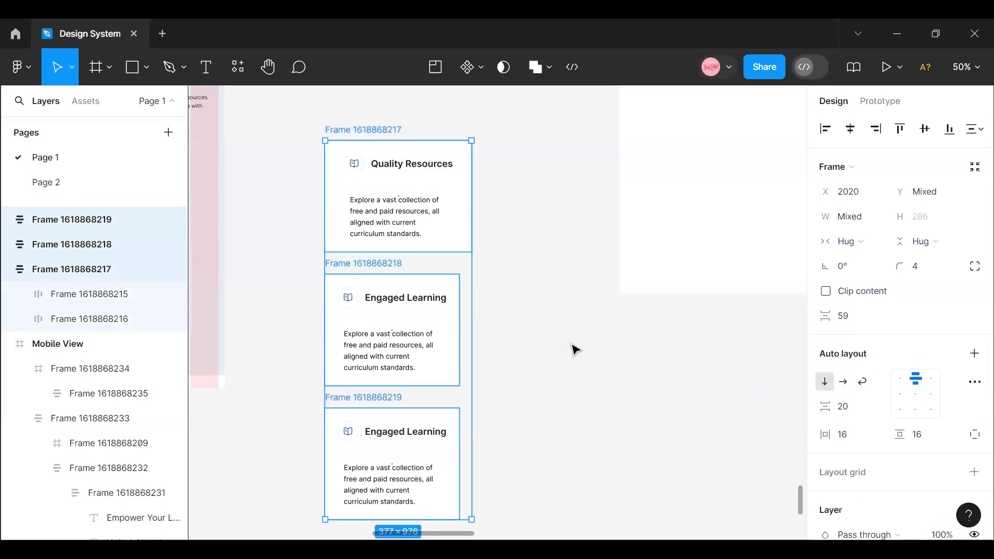
key(ctrl+z)
key(ctrl+z)
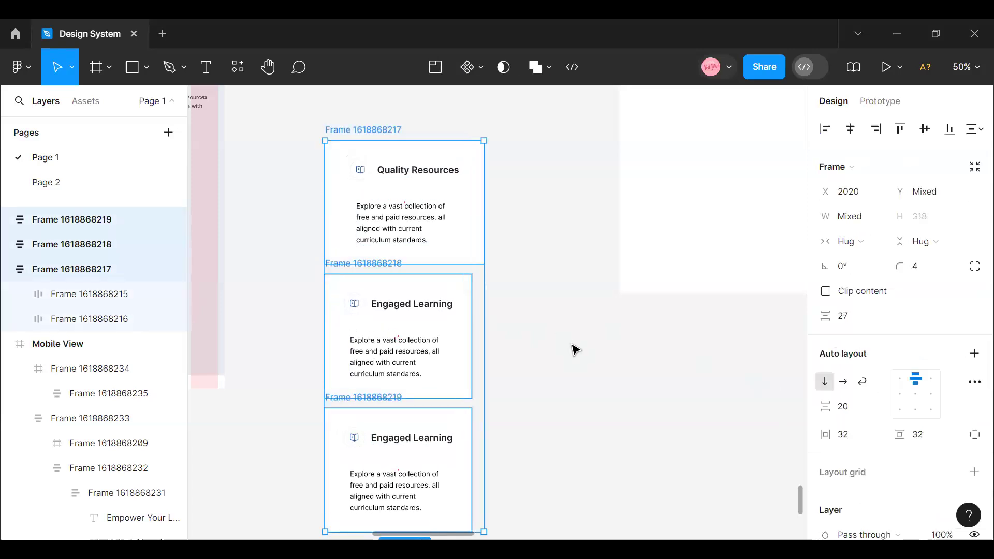
key(ctrl+z)
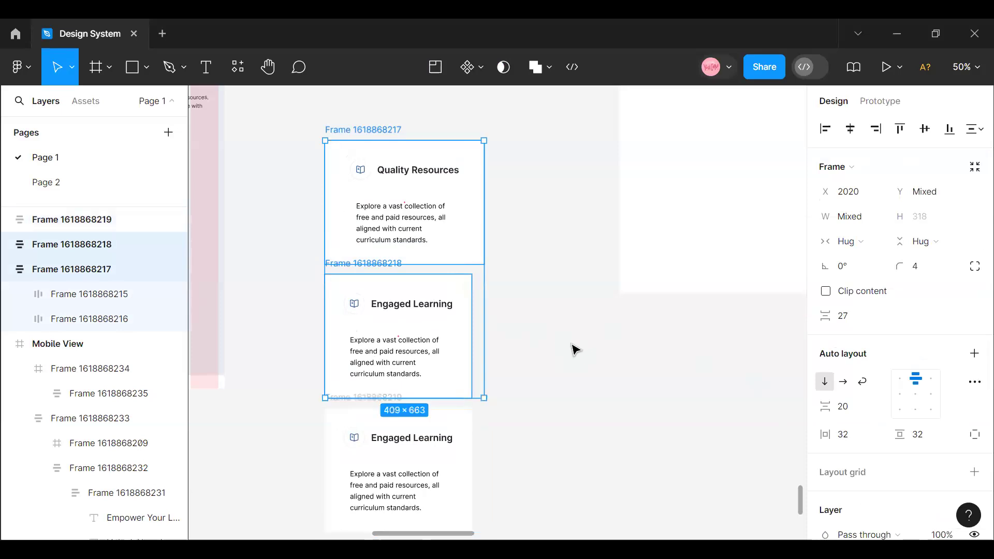
key(ctrl+z)
key(ctrl+z)
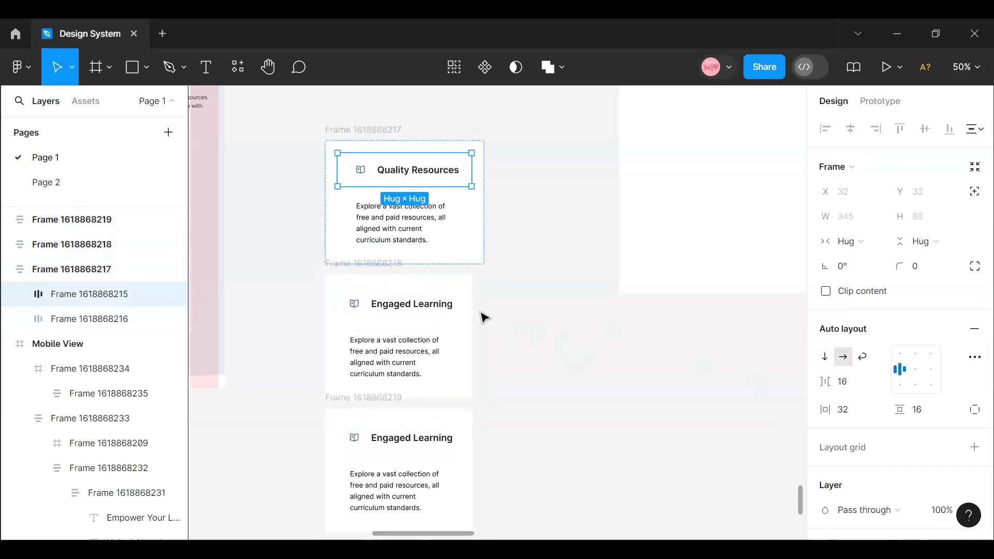
- Duplicate the middle Engaged Learning card and arrange the three Engaged Learning cards side by side in a rough row
click(368, 272)
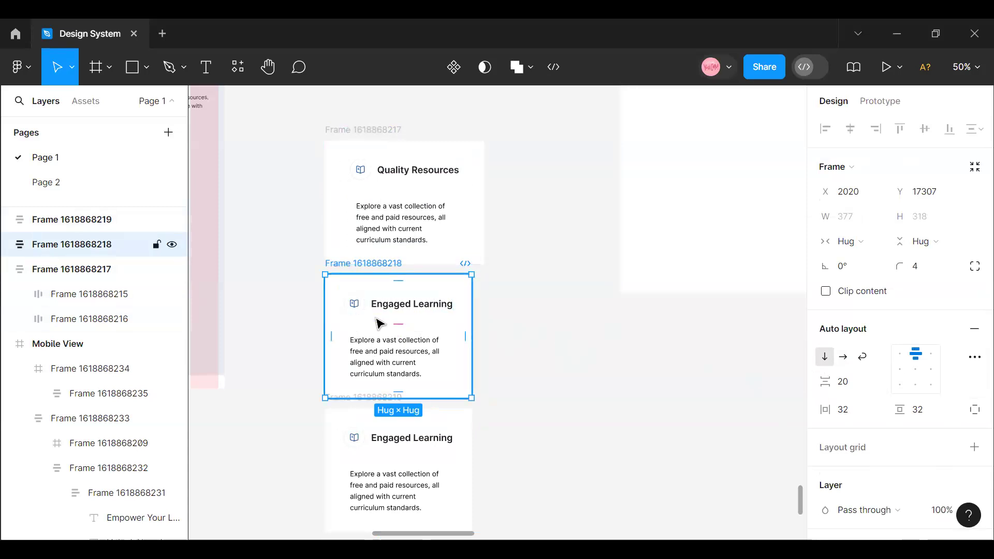
key(ctrl+d)
drag(652, 335, 463, 336)
click(293, 426)
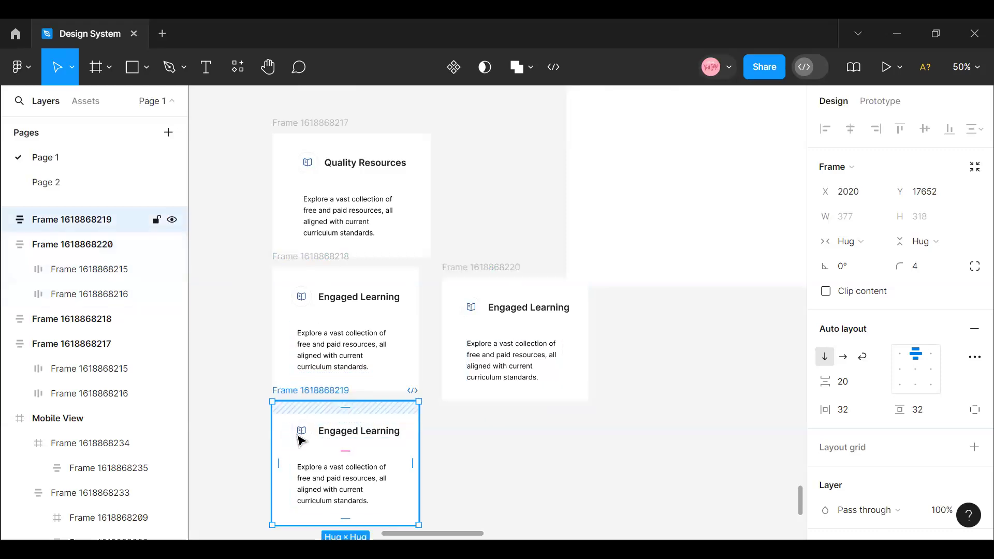
drag(355, 459, 818, 267)
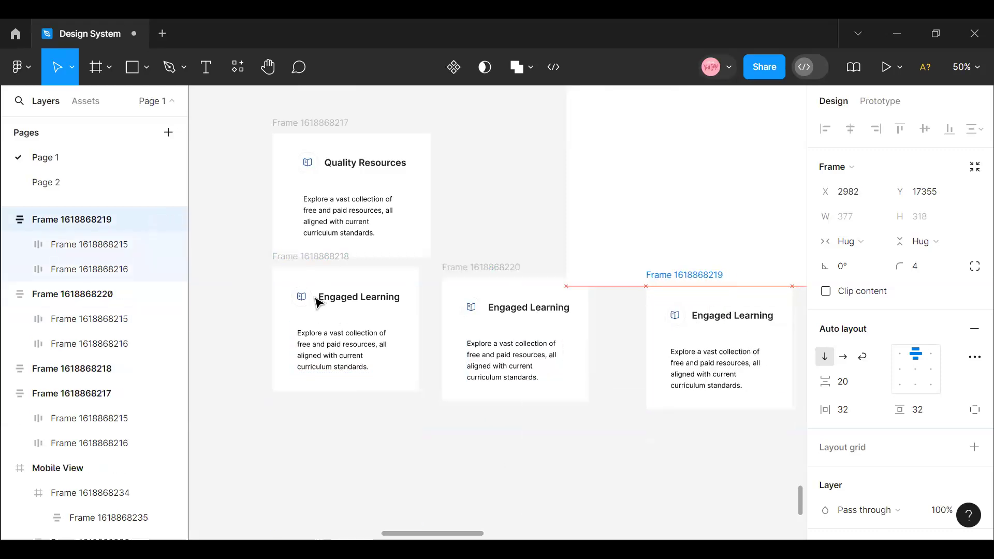
- Combine the three Engaged Learning cards into a vertical auto layout with a gap of 20
click(302, 270)
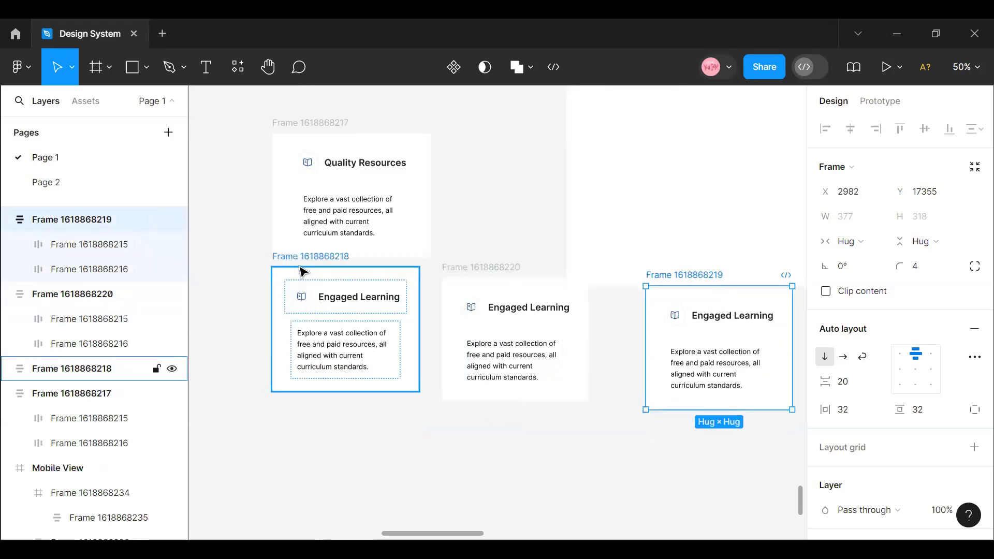
shift+click(455, 282)
shift+click(665, 290)
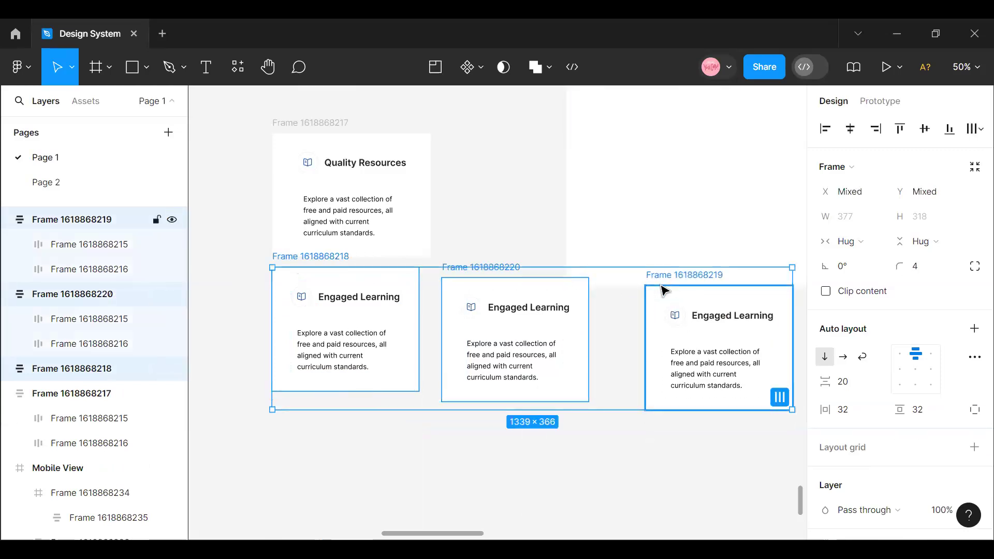
key(shift+a)
click(853, 386)
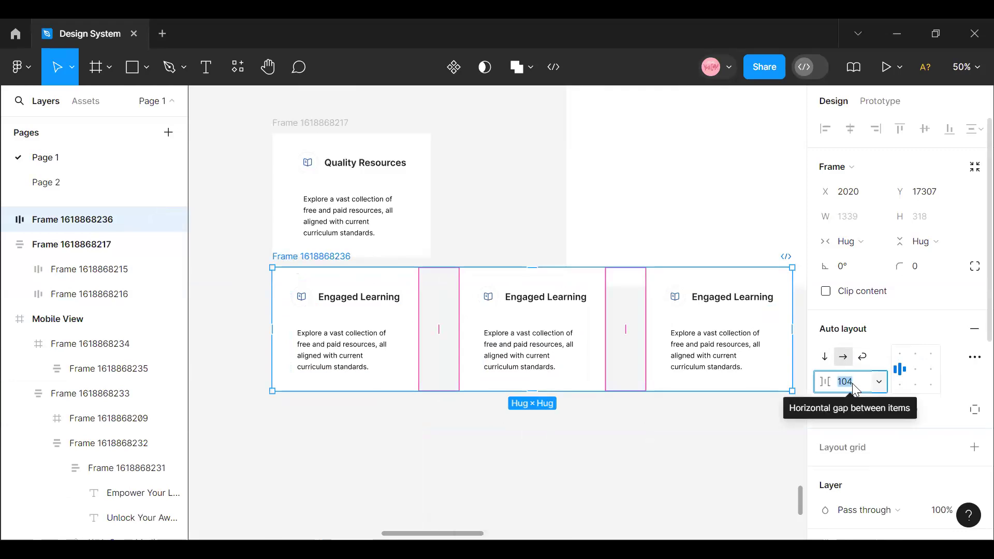
text(20)
key(Return)
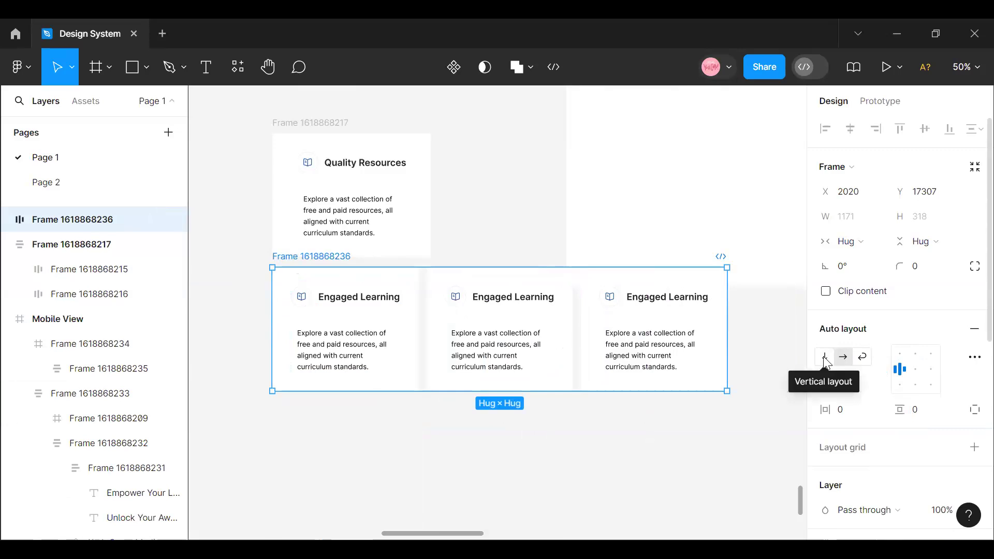
click(824, 357)
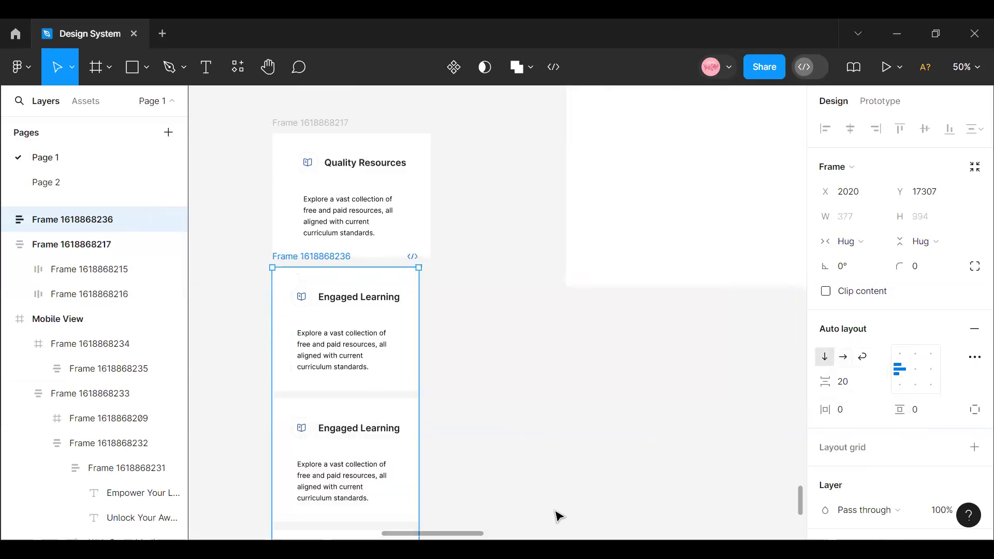
- Try the card stack under the mobile Why Choose Us heading, then move it back out beside the Mobile View frame
drag(425, 533, 399, 532)
drag(517, 334, 323, 235)
scroll(347, 290, up, 3)
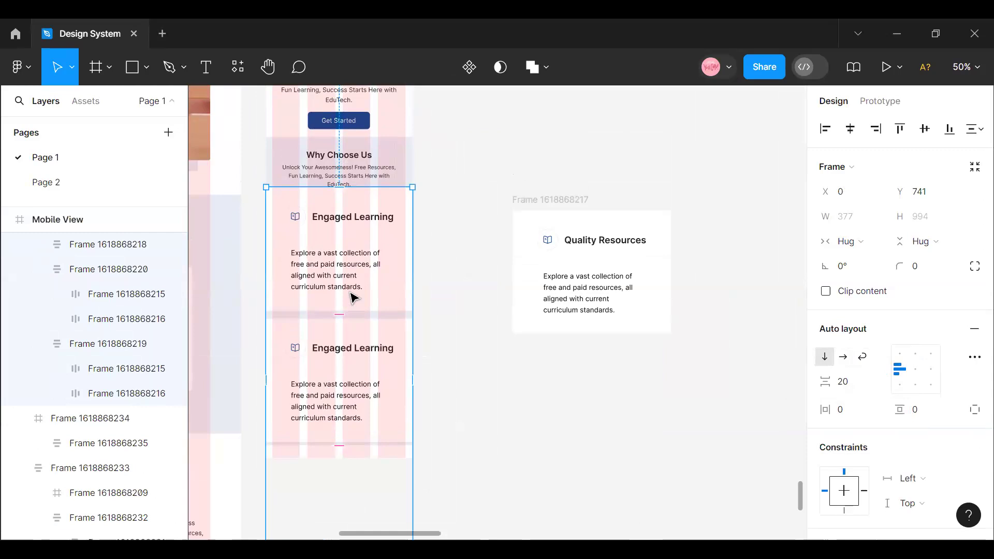
click(353, 298)
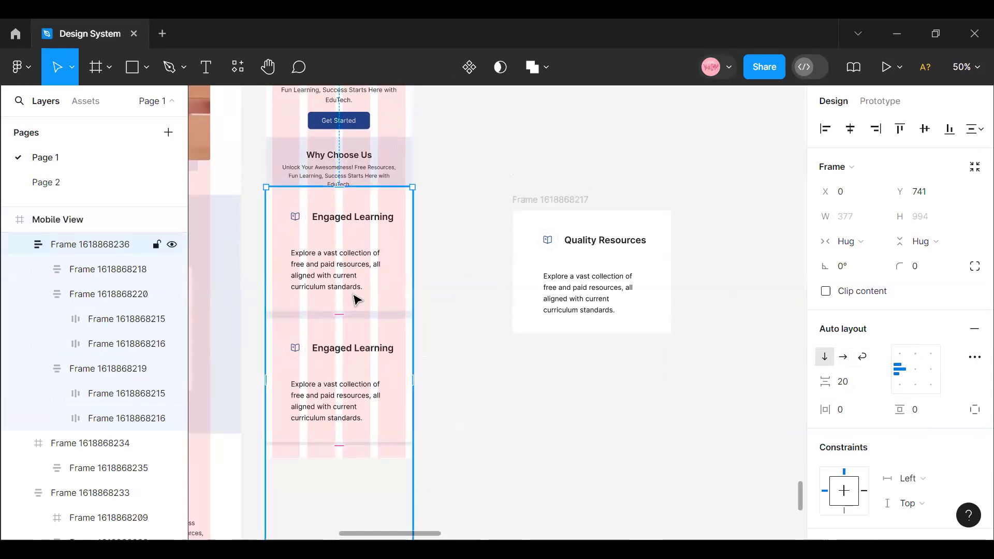
shift+click(360, 383)
click(445, 296)
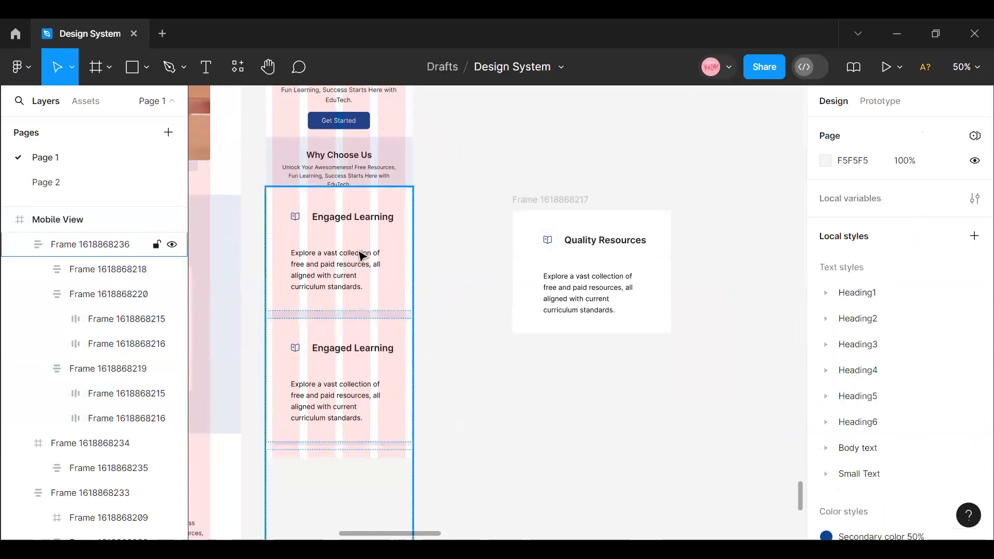
click(362, 254)
drag(552, 370, 552, 413)
- Set the horizontal and vertical padding of all three Engaged Learning cards in the stack to 16
click(570, 401)
scroll(572, 405, down, 5)
shift+click(575, 408)
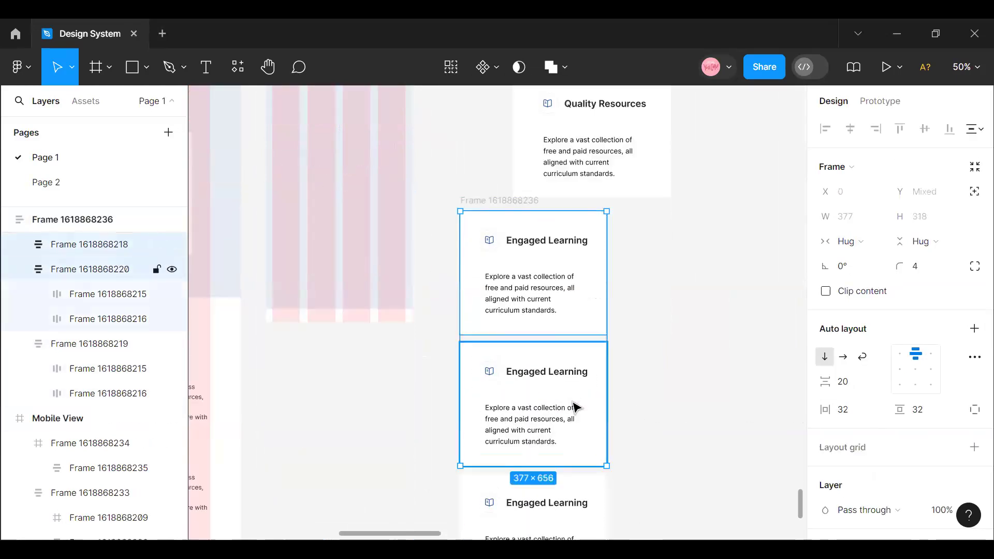
shift+click(588, 506)
click(851, 417)
text(16)
click(925, 417)
text(16)
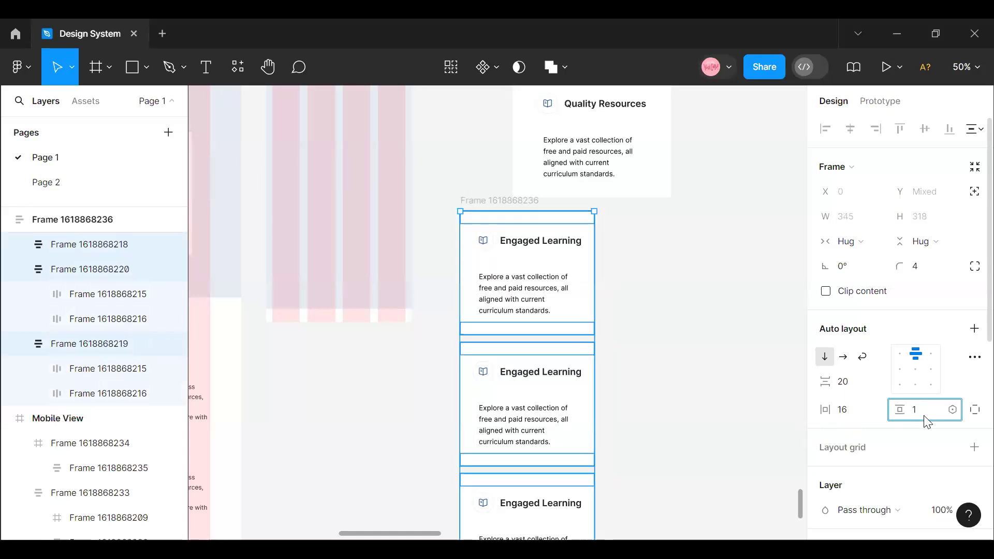
key(Return)
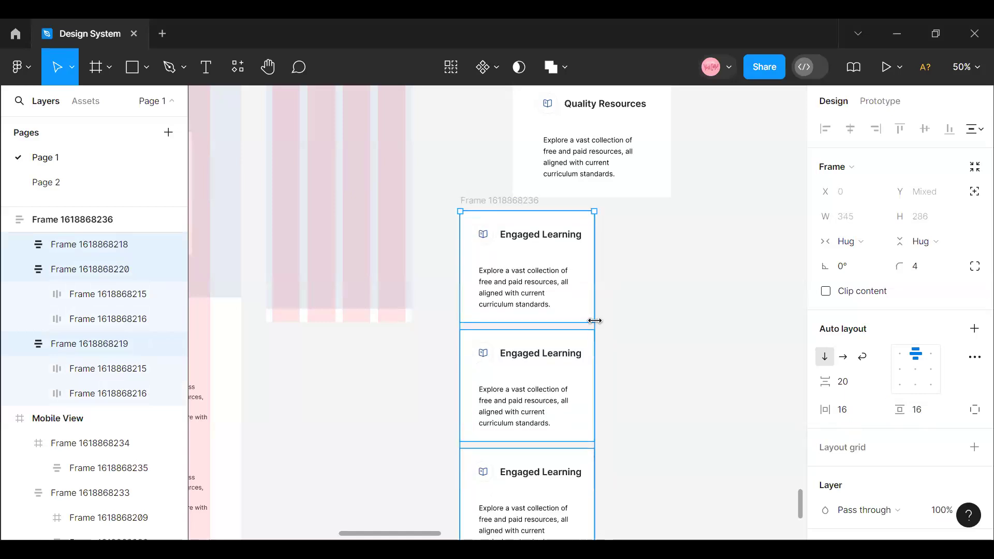
- Place the card stack below the Why Choose Us text in the Mobile View frame and center it horizontally
click(618, 333)
click(500, 249)
drag(434, 213, 324, 192)
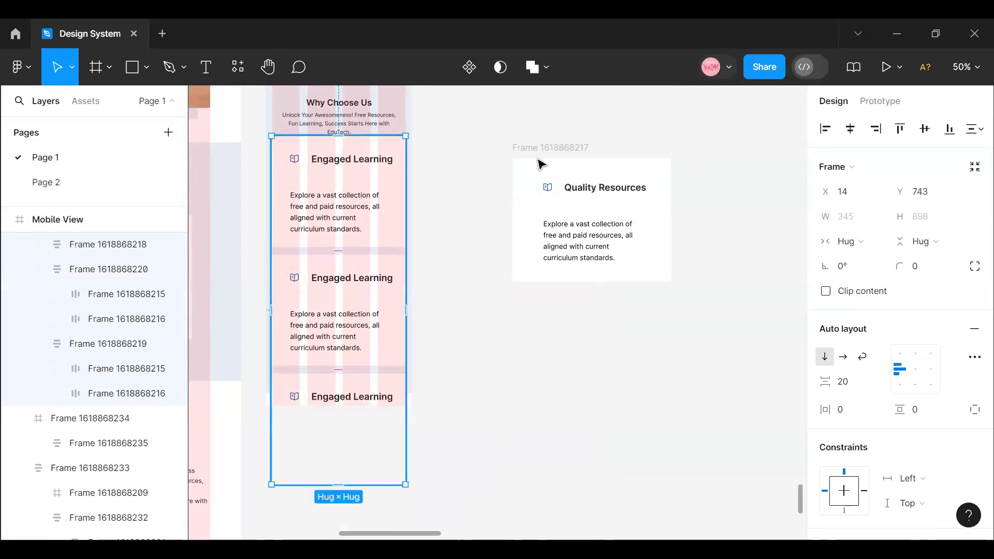
click(851, 130)
scroll(337, 385, up, 4)
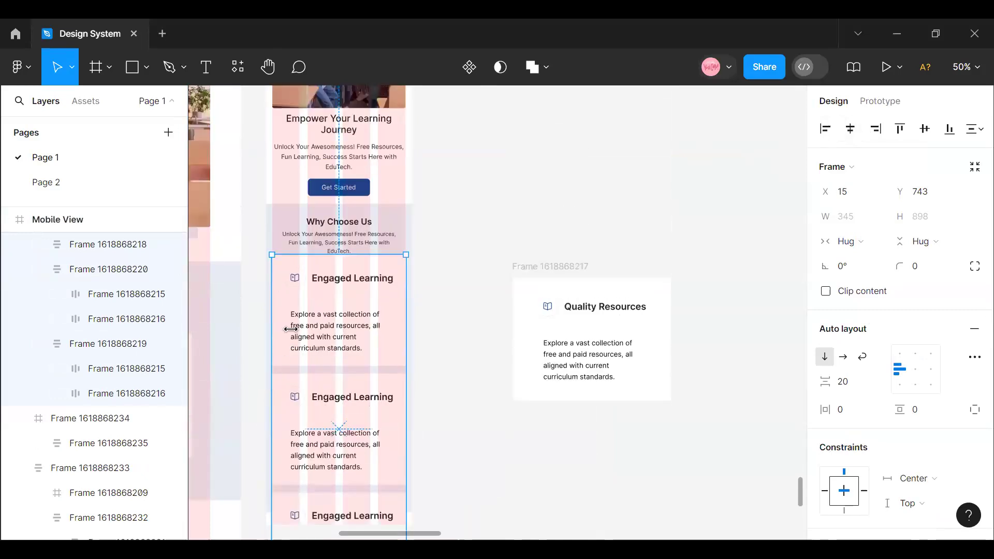
click(356, 357)
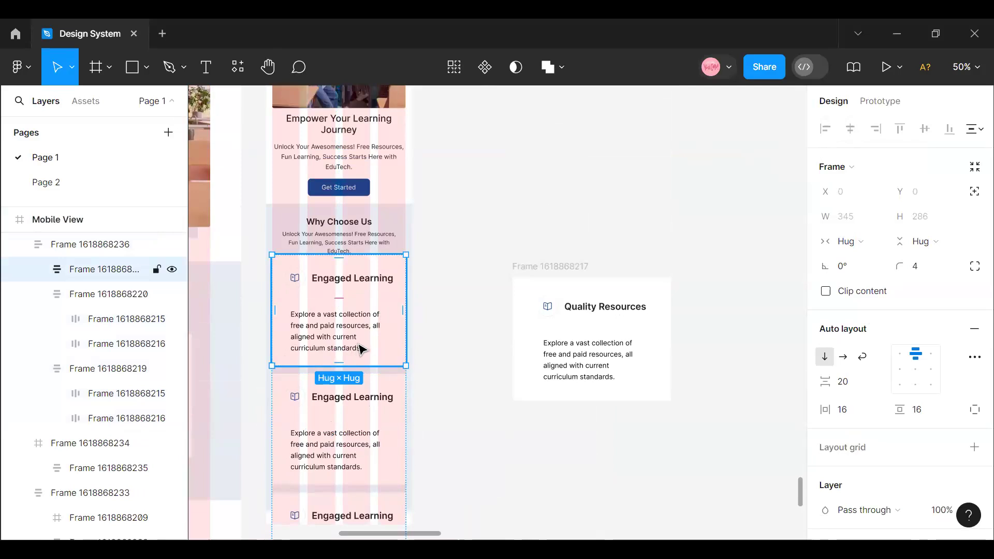
click(346, 408)
scroll(316, 359, up, 2)
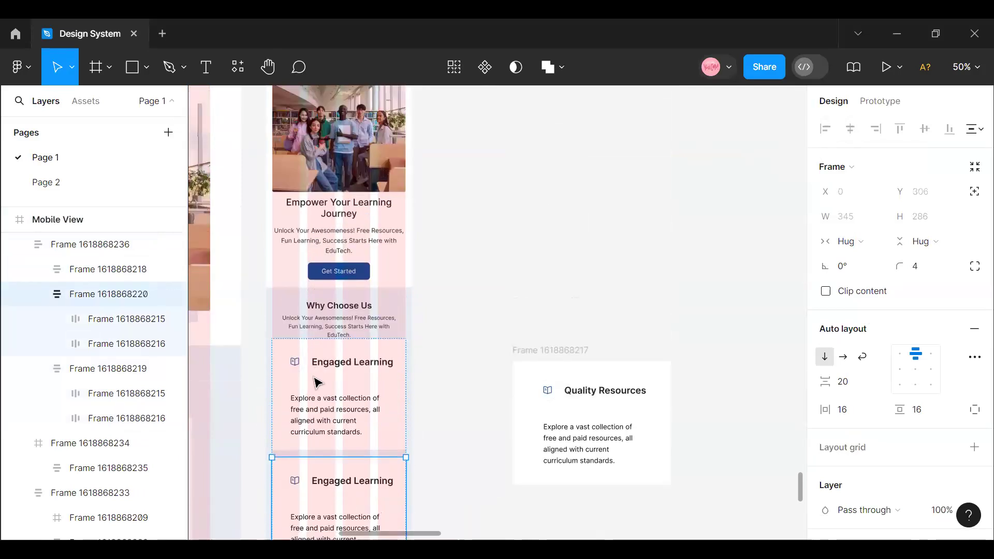
- Set the horizontal and vertical padding of all three Engaged Learning cards in the mobile stack to 12
click(313, 407)
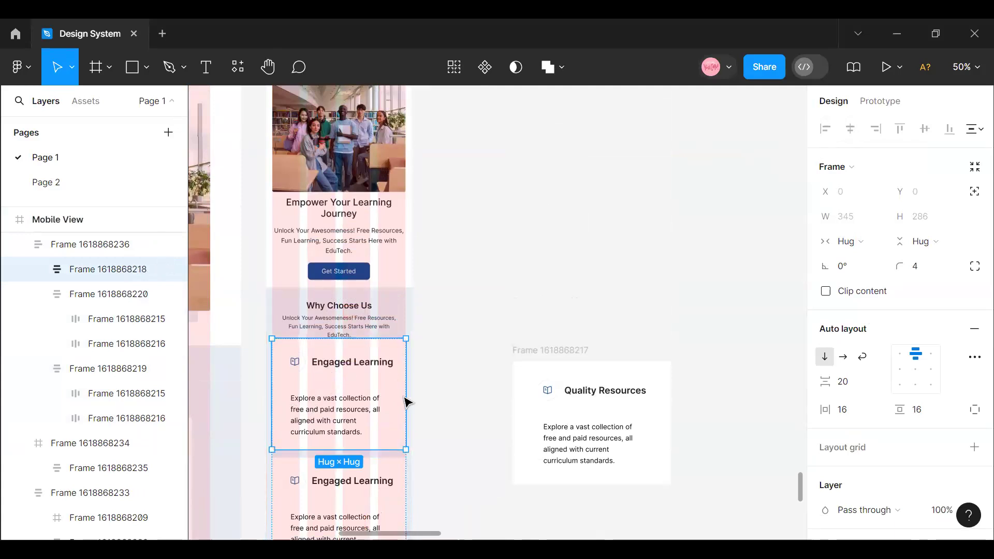
key(Escape)
click(342, 413)
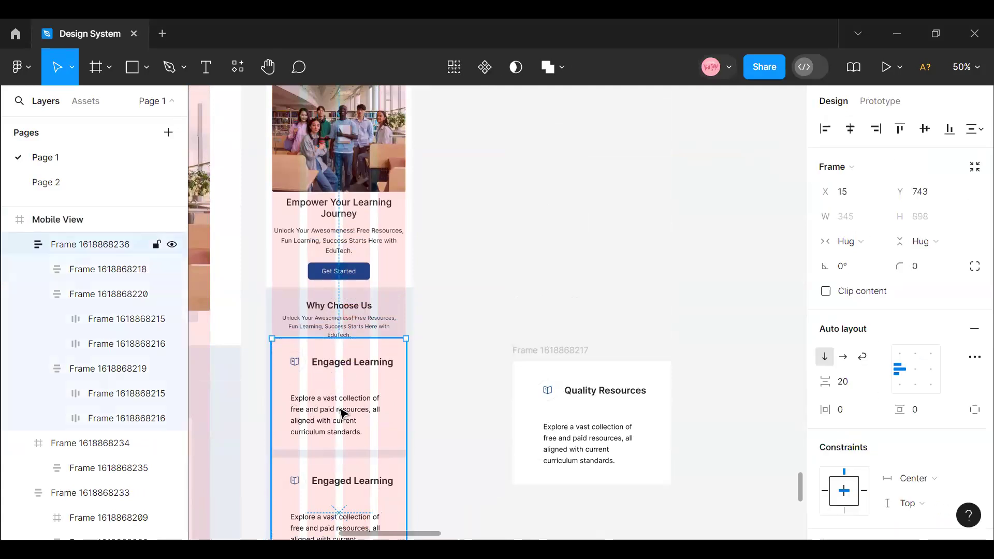
shift+click(348, 481)
scroll(349, 414, down, 2)
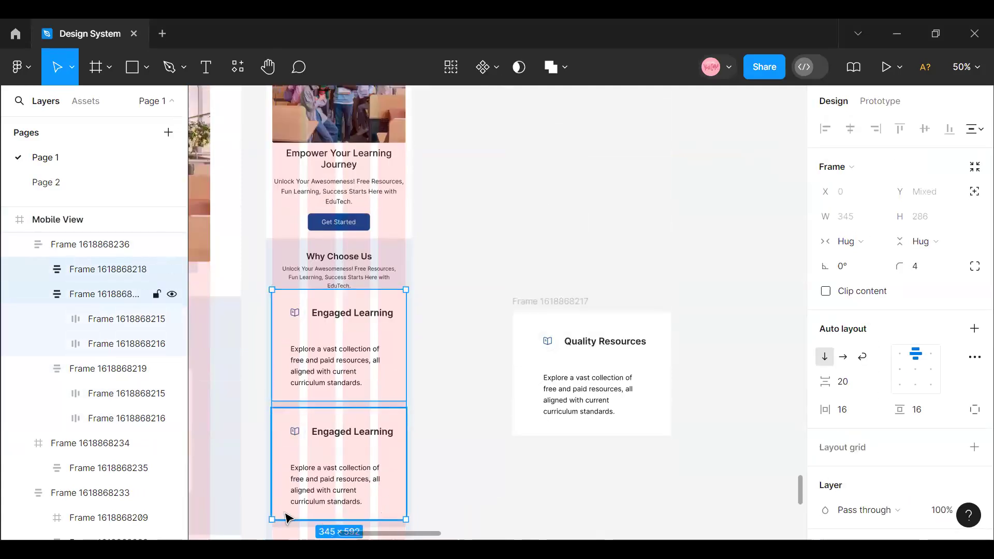
scroll(295, 470, down, 5)
shift+click(295, 409)
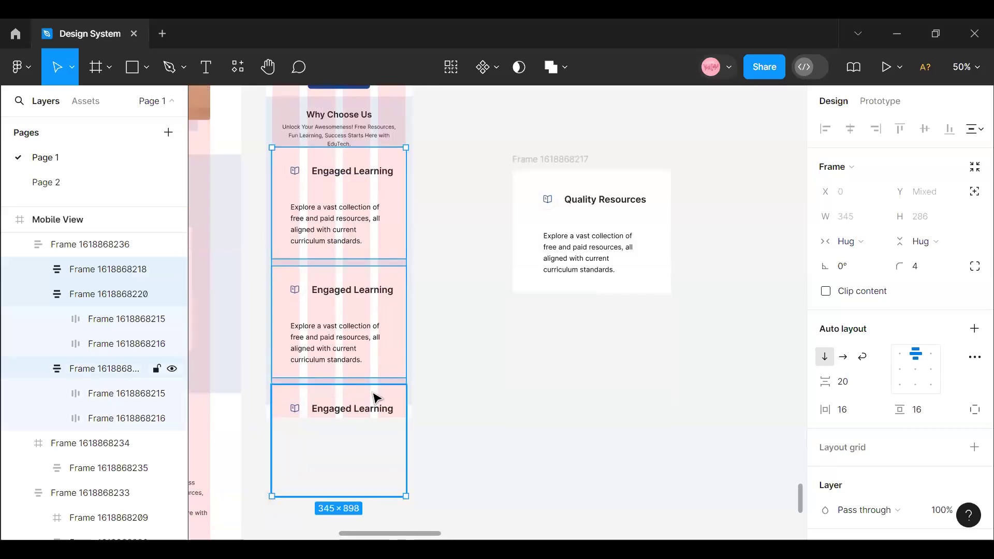
click(852, 217)
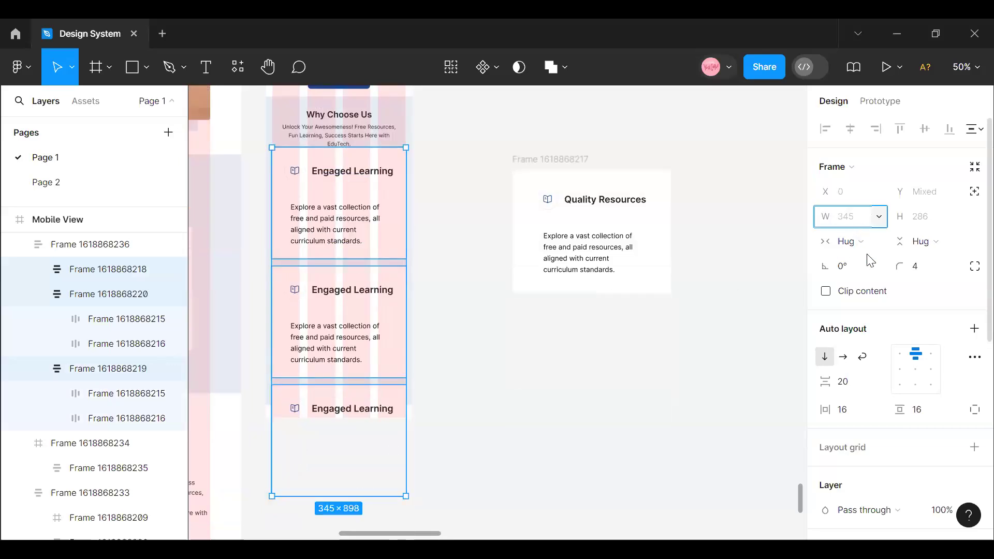
click(850, 412)
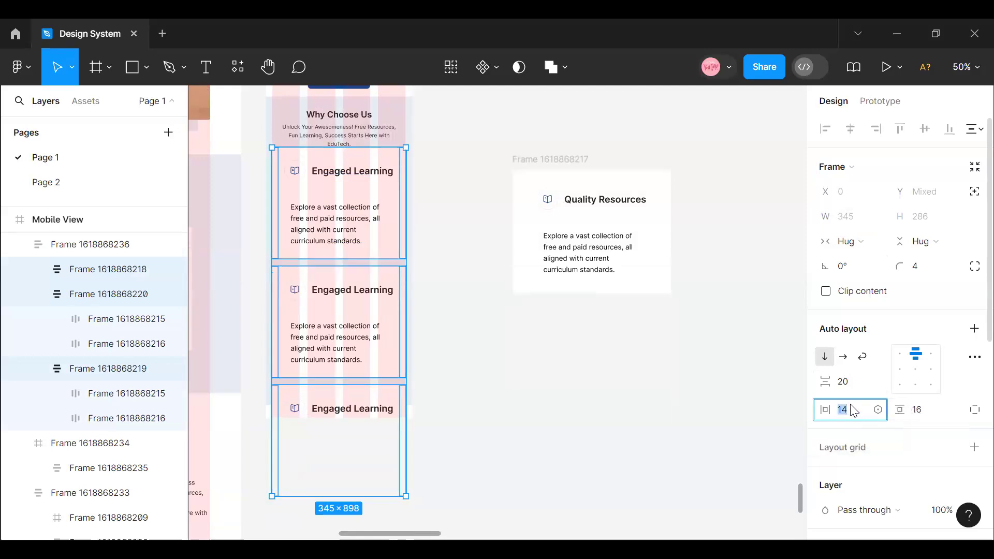
click(925, 411)
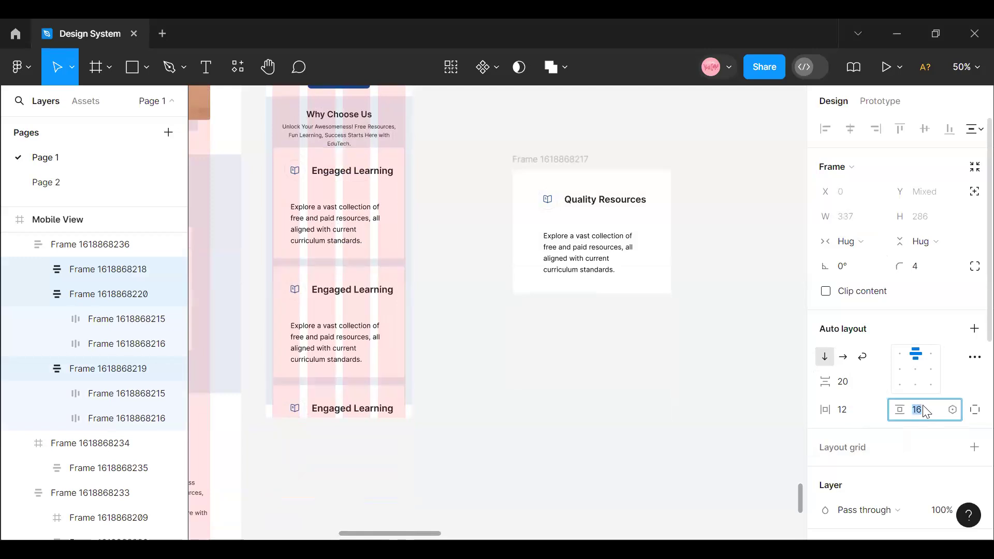
text(14)
key(BackSpace)
text(2)
key(Return)
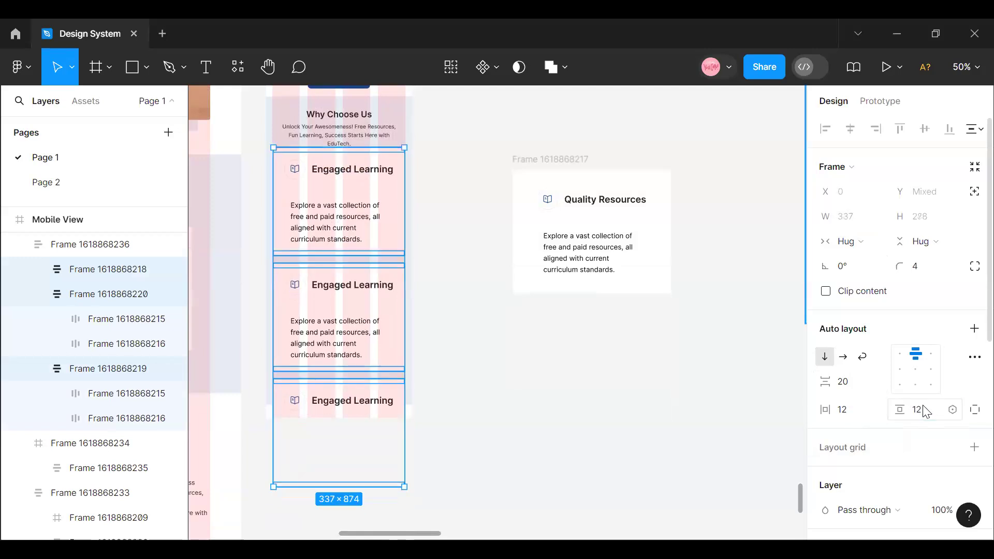
- Hide the layout grids to show the Mobile View frame without its column overlay
scroll(337, 373, up, 2)
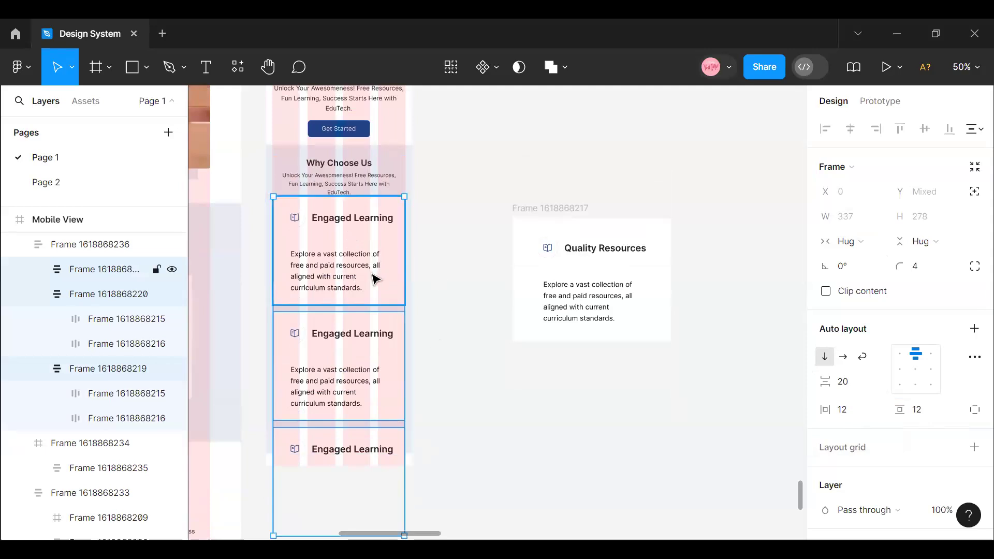
scroll(376, 270, up, 6)
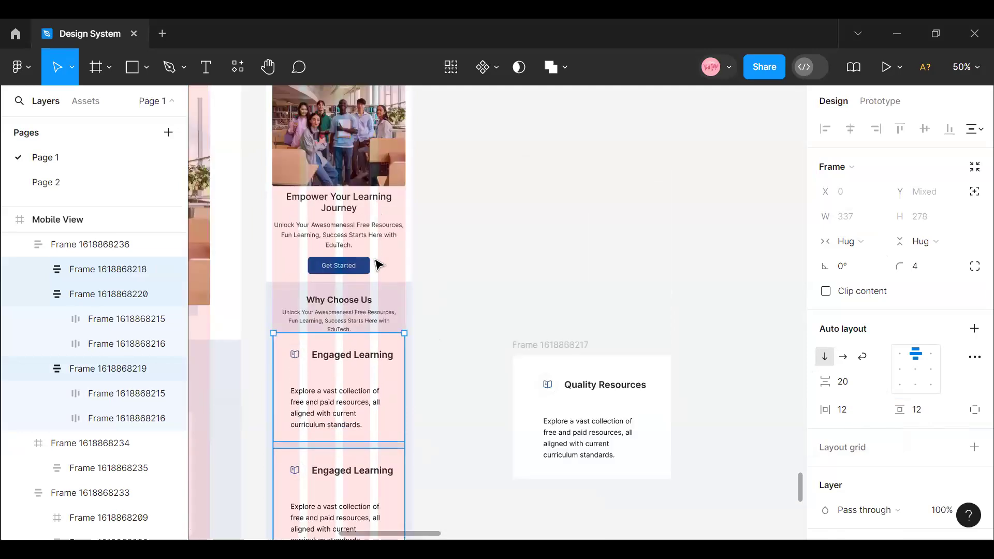
drag(355, 370, 356, 376)
scroll(335, 346, down, 1)
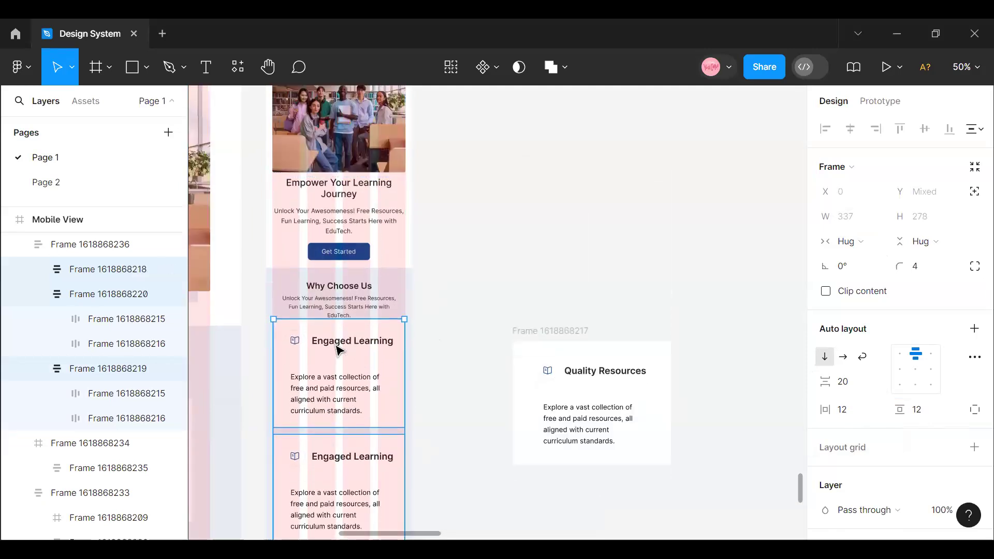
scroll(311, 383, up, 12)
click(278, 397)
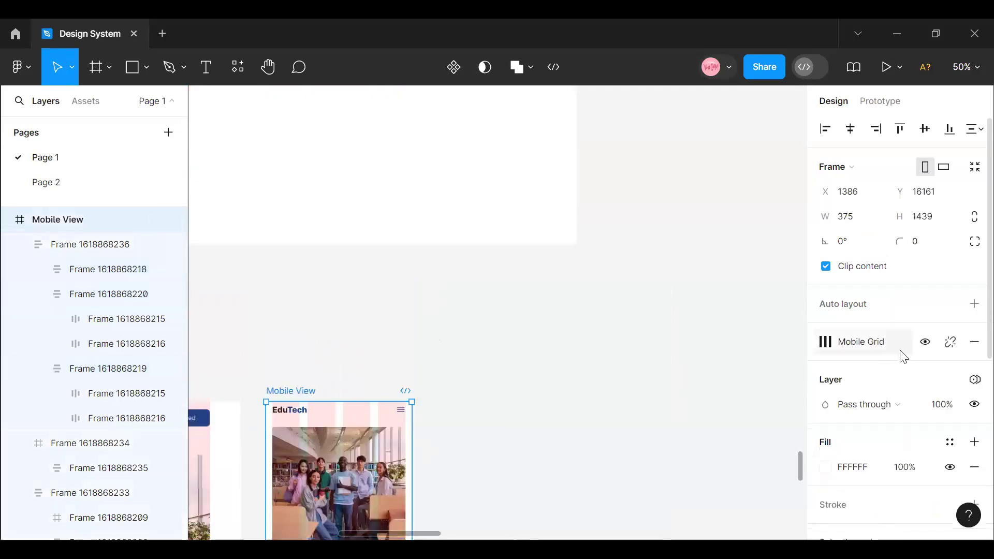
key(ctrl+shift+4)
- Extend the Mobile View frame downward to a height of about 1879 and its Why Choose Us background frame to about 1132
scroll(293, 357, down, 20)
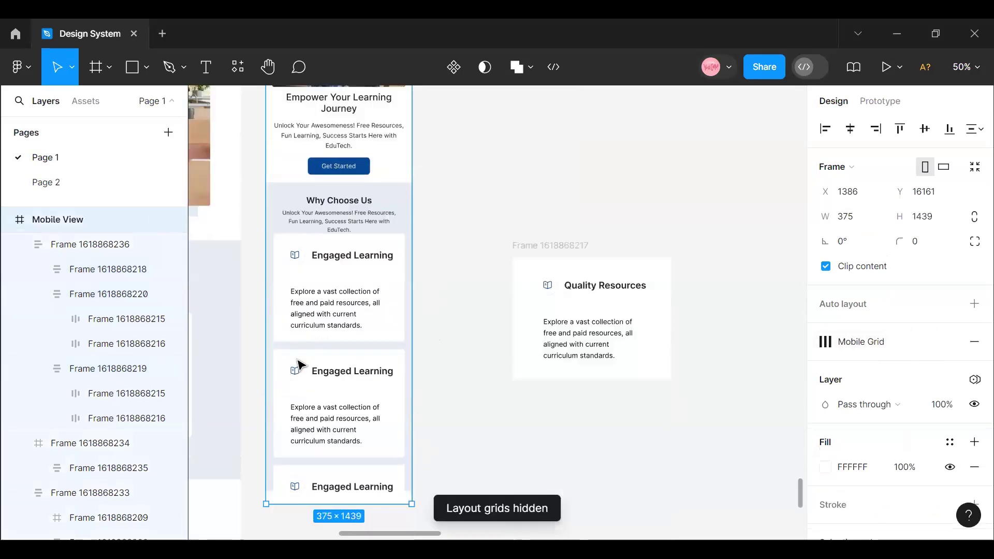
scroll(337, 487, down, 3)
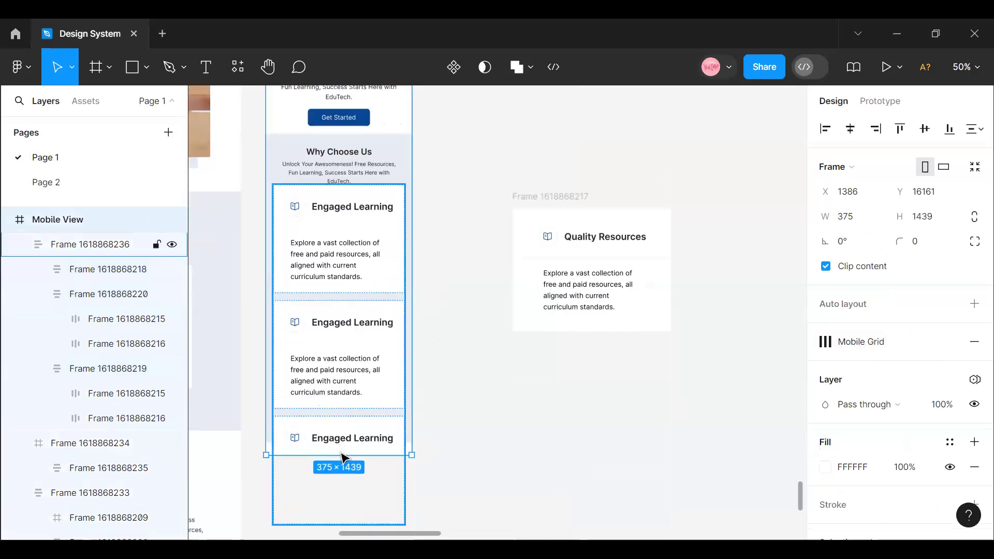
drag(342, 457, 345, 411)
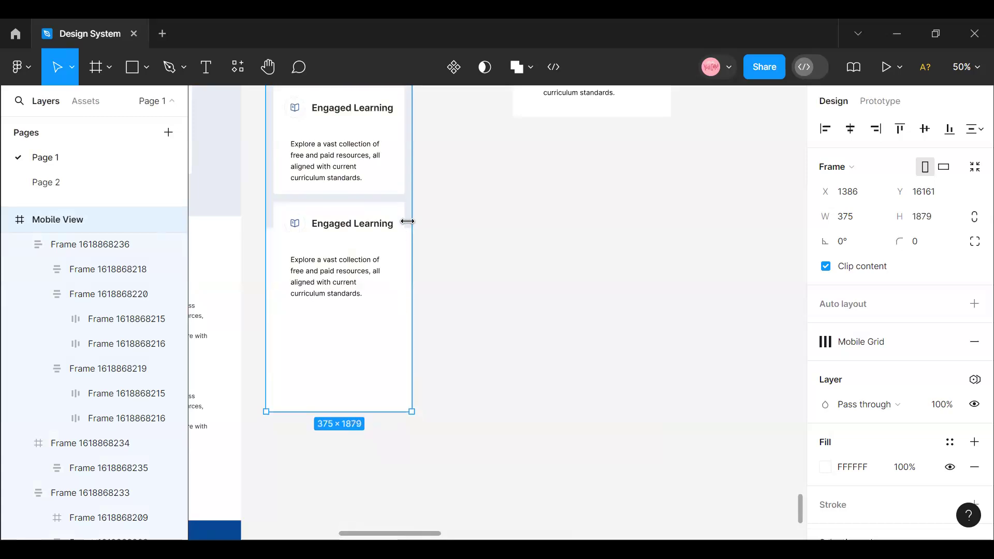
scroll(406, 309, up, 5)
click(398, 144)
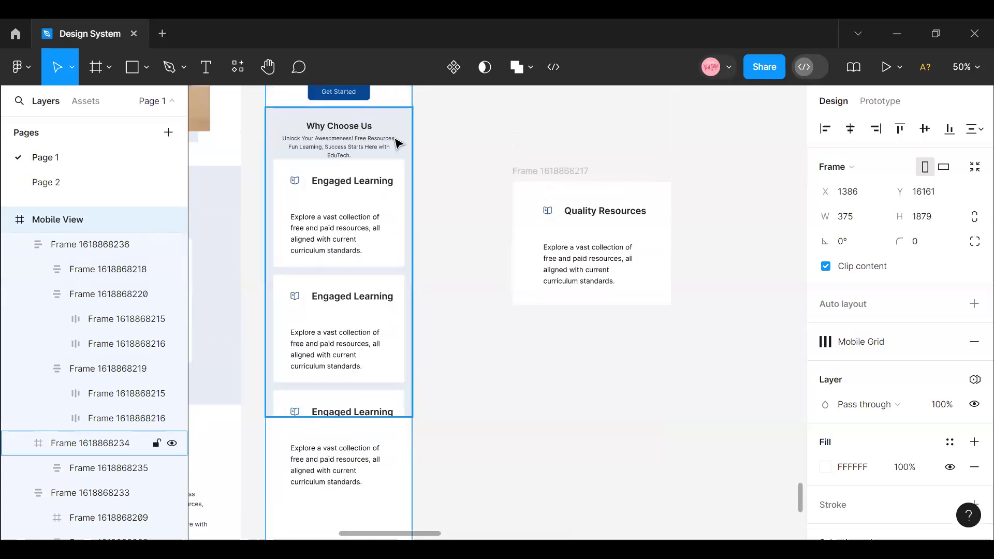
drag(399, 414, 379, 385)
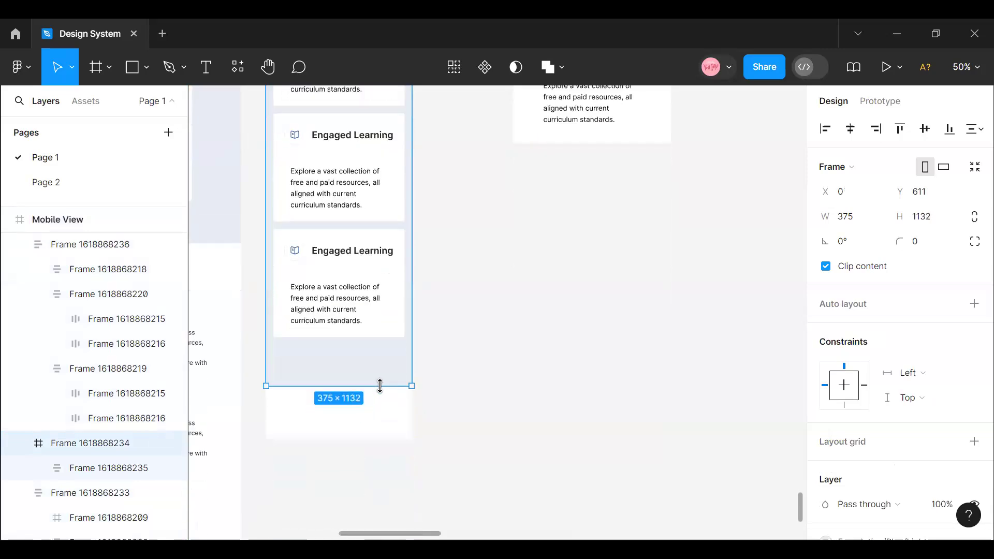
- Combine the mobile Why Choose Us text and the card stack into a vertical auto layout with a gap of 32
scroll(366, 379, up, 5)
click(357, 373)
click(326, 337)
click(327, 340)
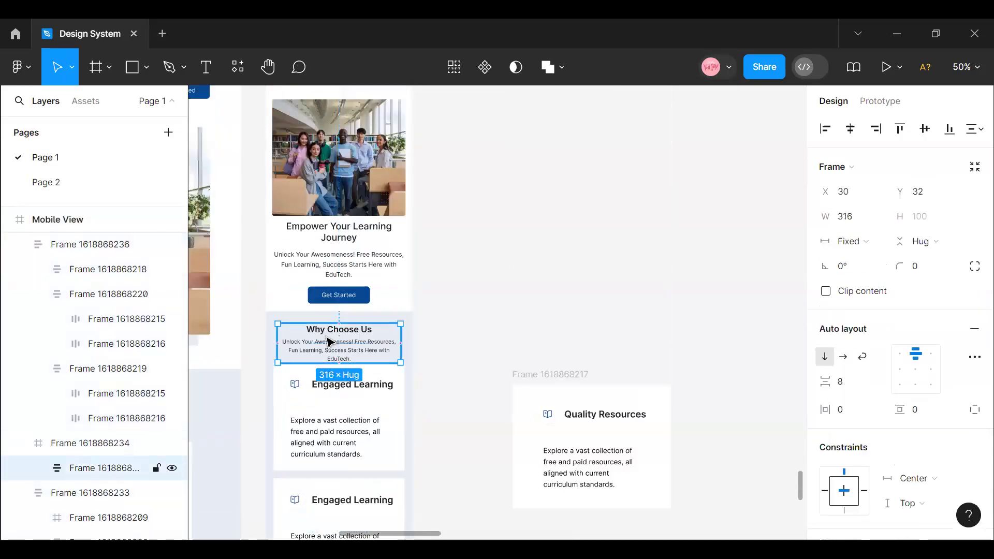
shift+click(342, 419)
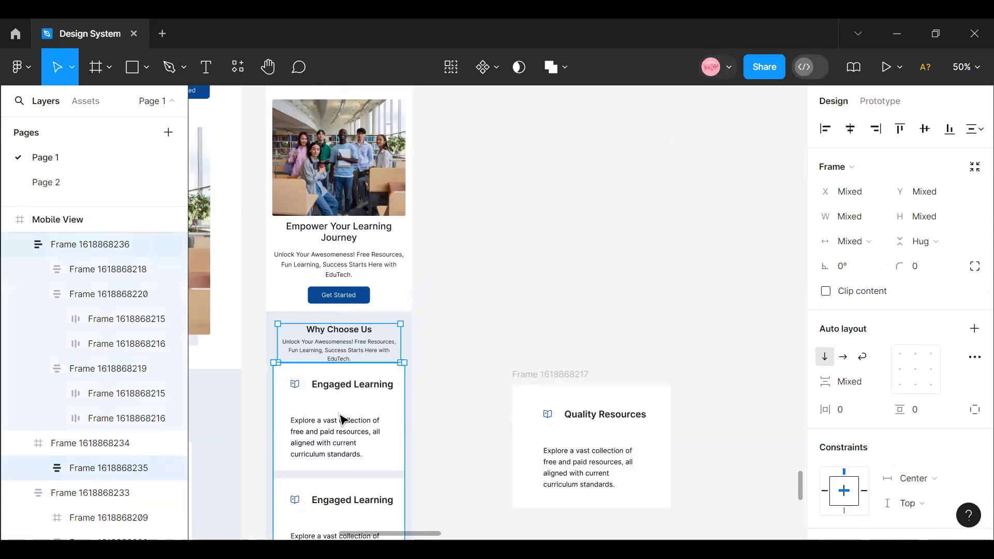
key(shift+a)
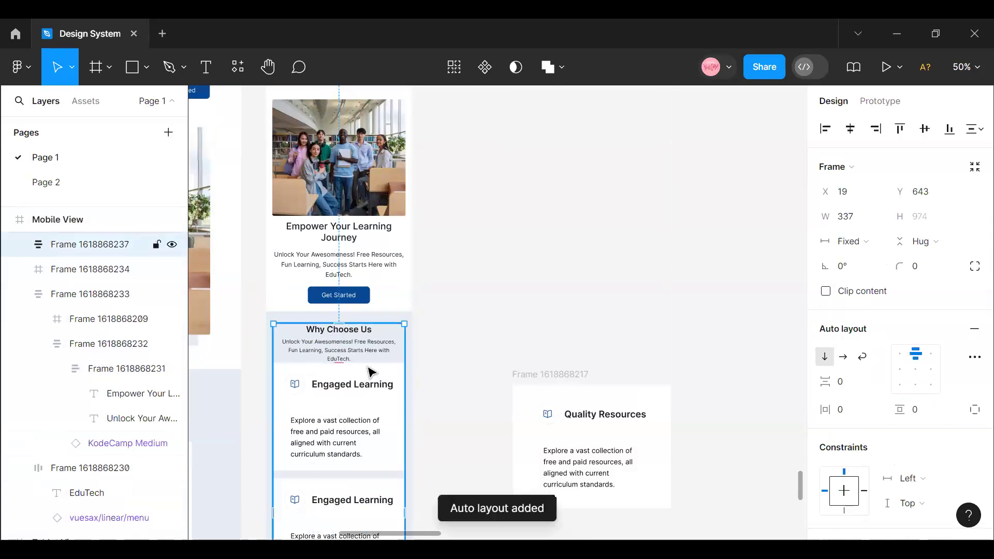
click(853, 387)
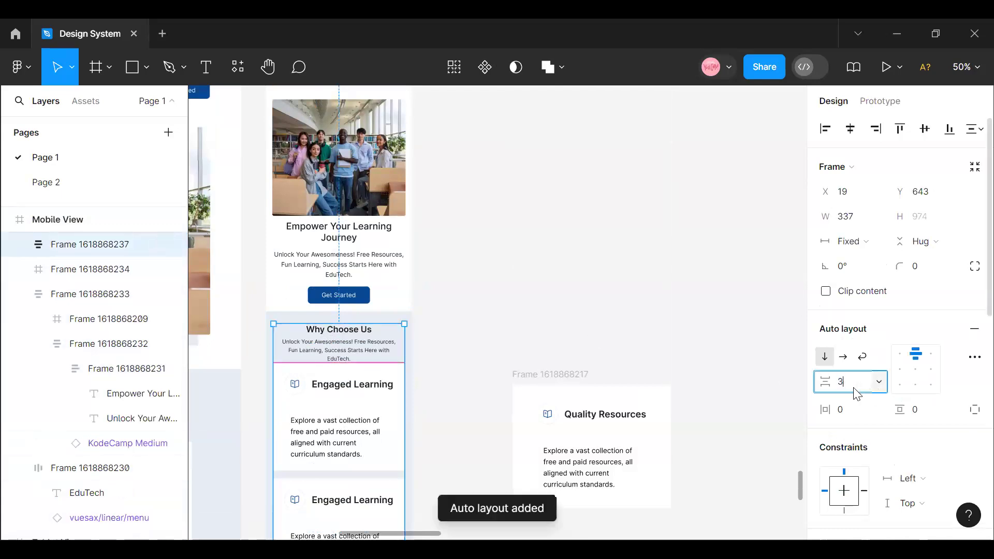
key(Return)
- Extend the mobile Why Choose Us background frame below the last card to a height of about 1154
scroll(296, 365, down, 5)
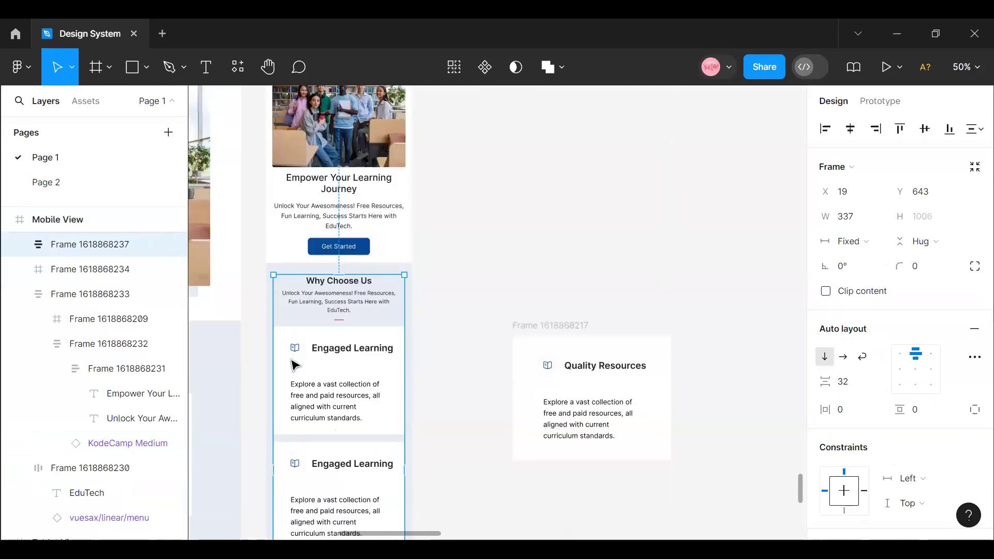
click(309, 429)
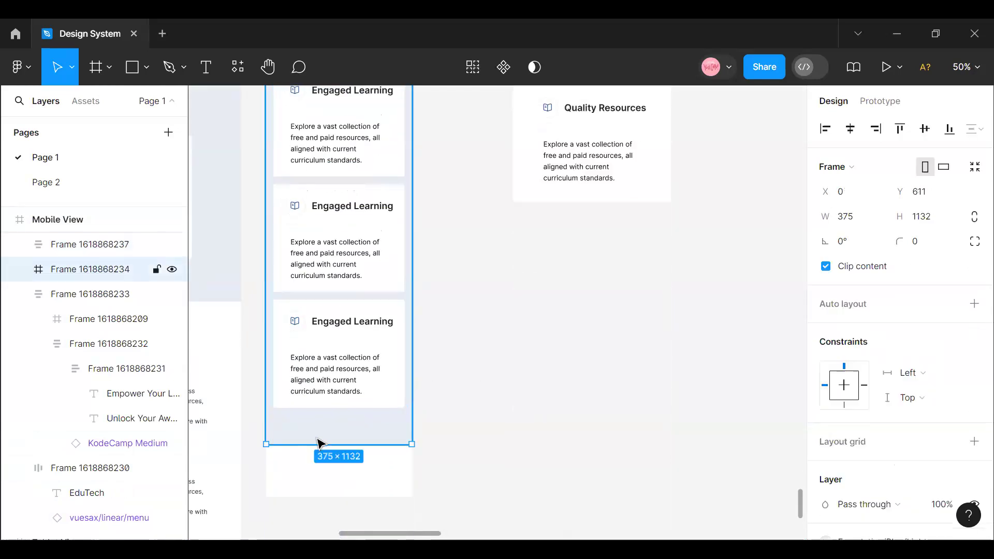
drag(319, 442, 319, 451)
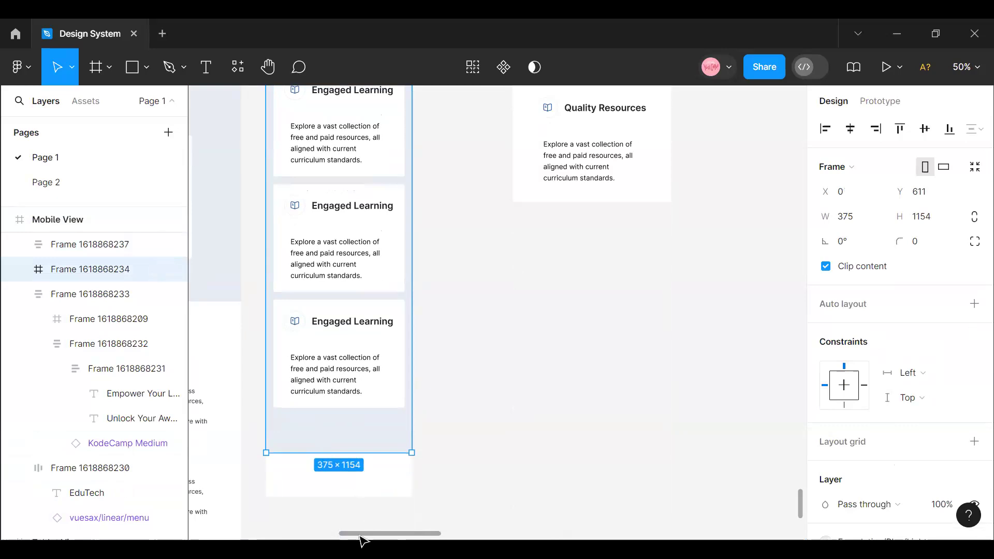
- Try to copy the Learn More button from the desktop Why Choose Us section into the space below the mobile cards
drag(362, 533, 331, 533)
scroll(393, 311, left, 10)
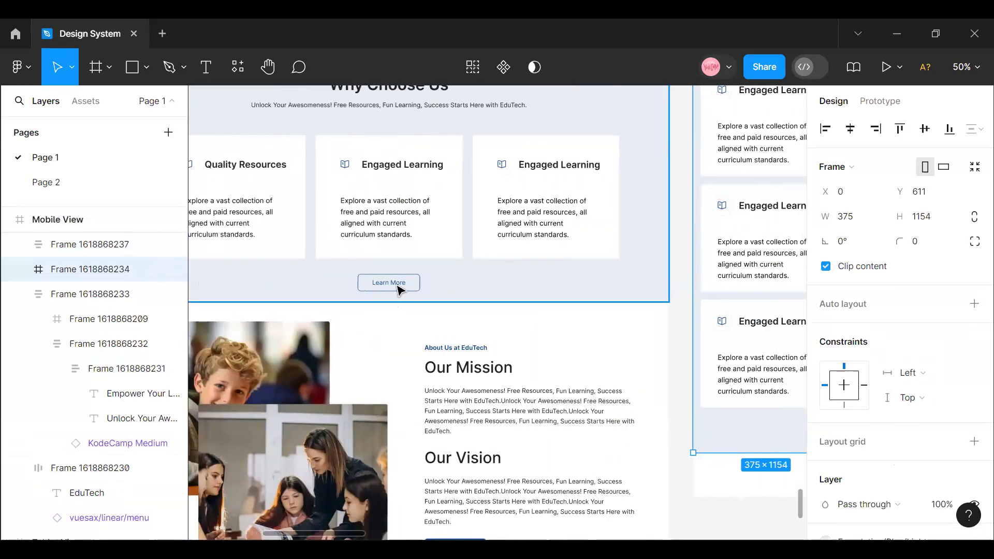
click(400, 289)
double_click(399, 288)
right_click(392, 283)
mouse_move(414, 161)
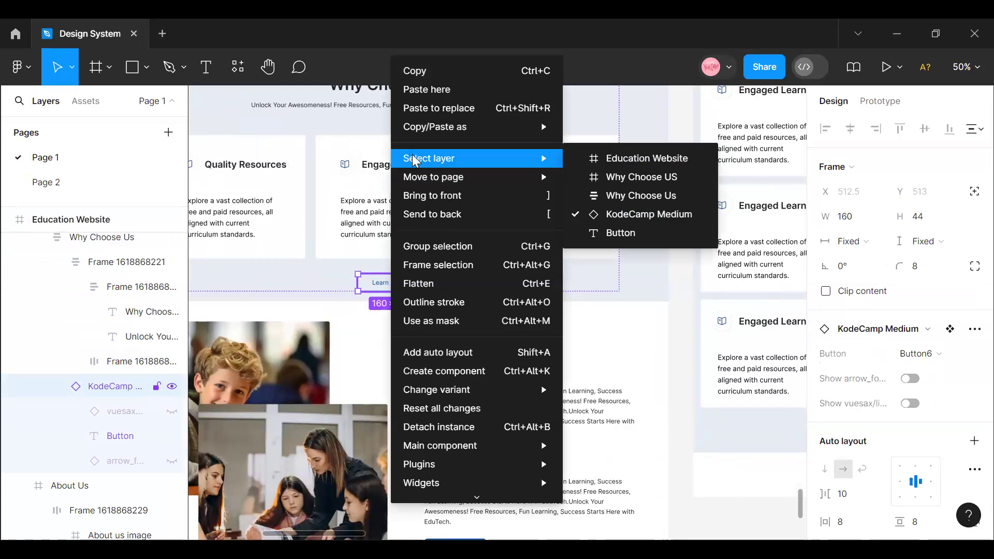
click(427, 73)
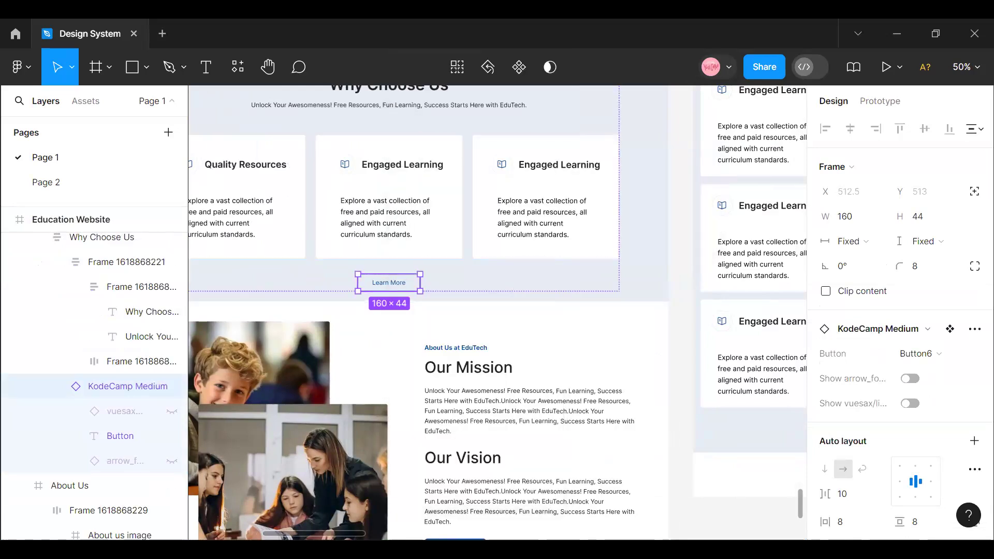
drag(357, 535, 404, 536)
click(439, 432)
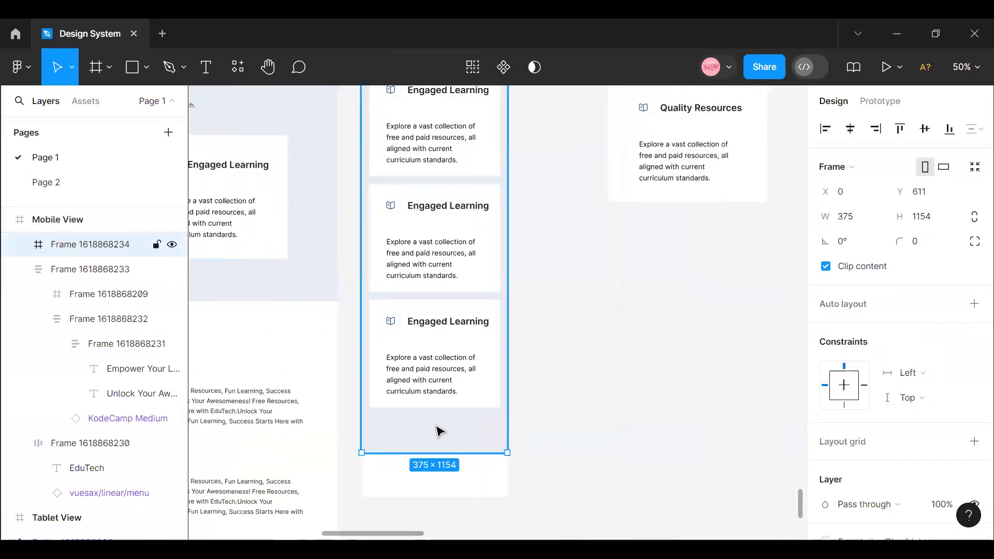
right_click(440, 433)
click(476, 70)
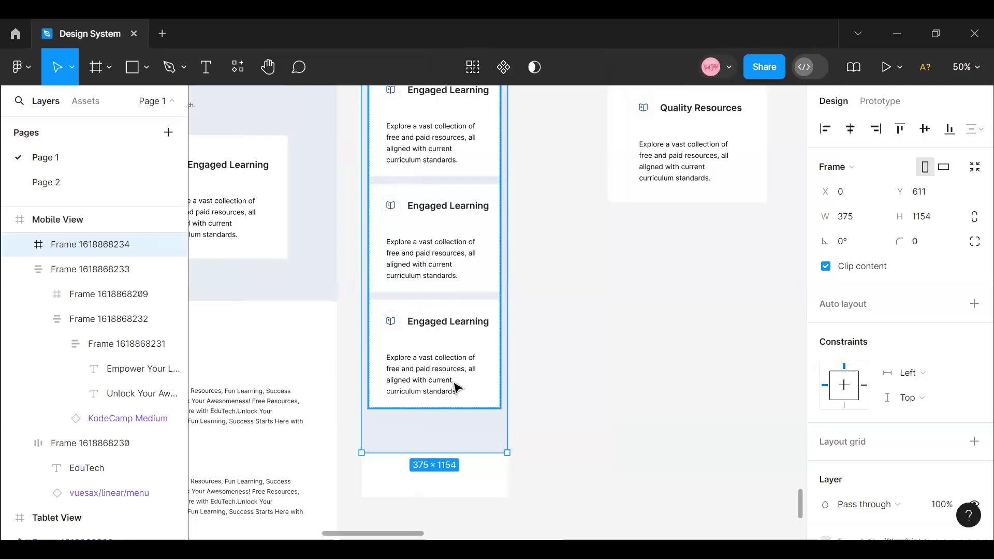
scroll(460, 411, up, 4)
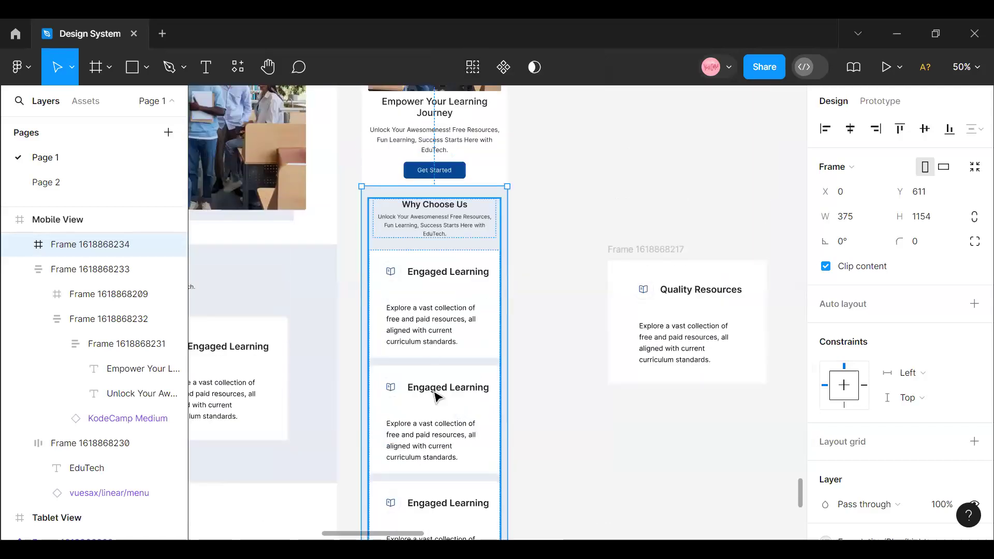
scroll(464, 392, down, 4)
scroll(443, 386, up, 6)
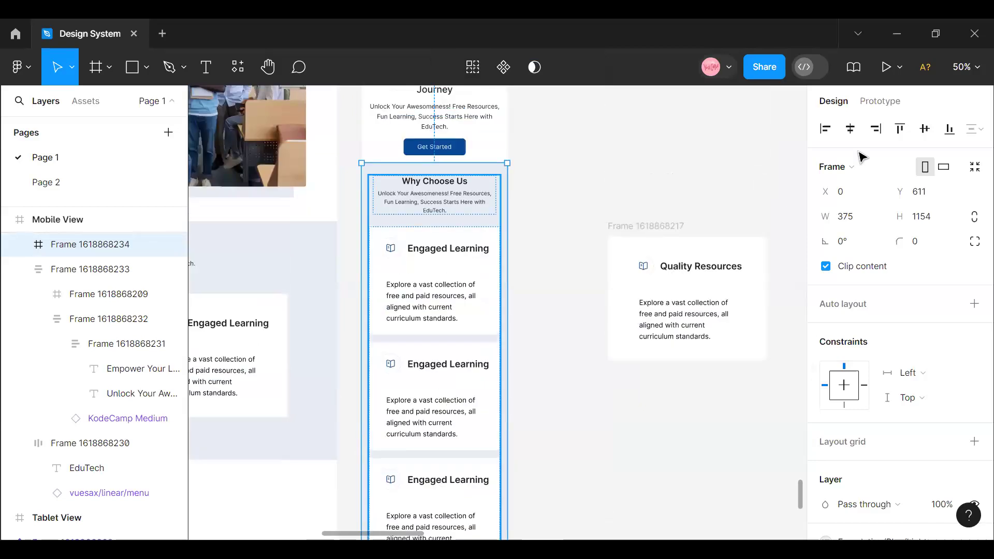
- Copy the Learn More button from the desktop Why Choose Us section and centre it below the last mobile card
click(967, 66)
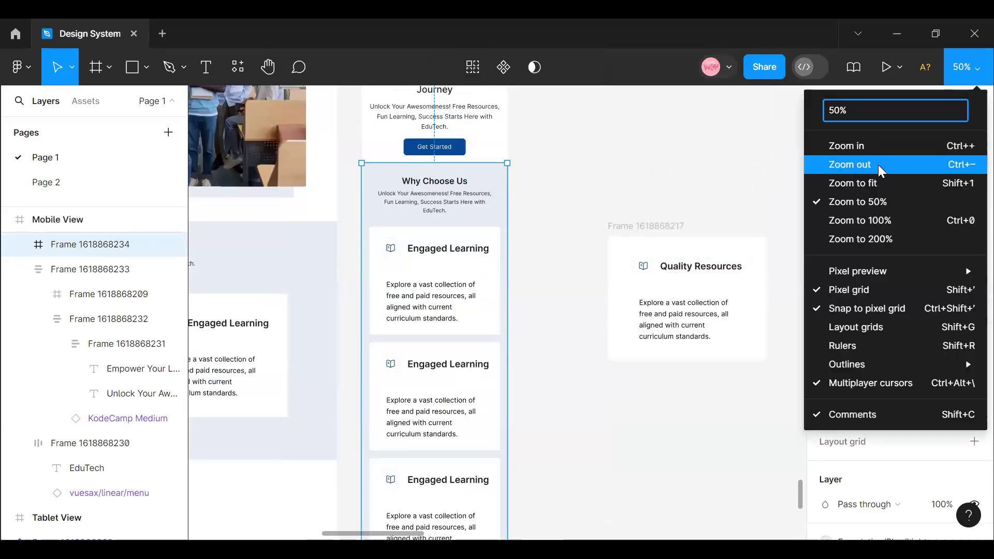
click(878, 163)
click(284, 382)
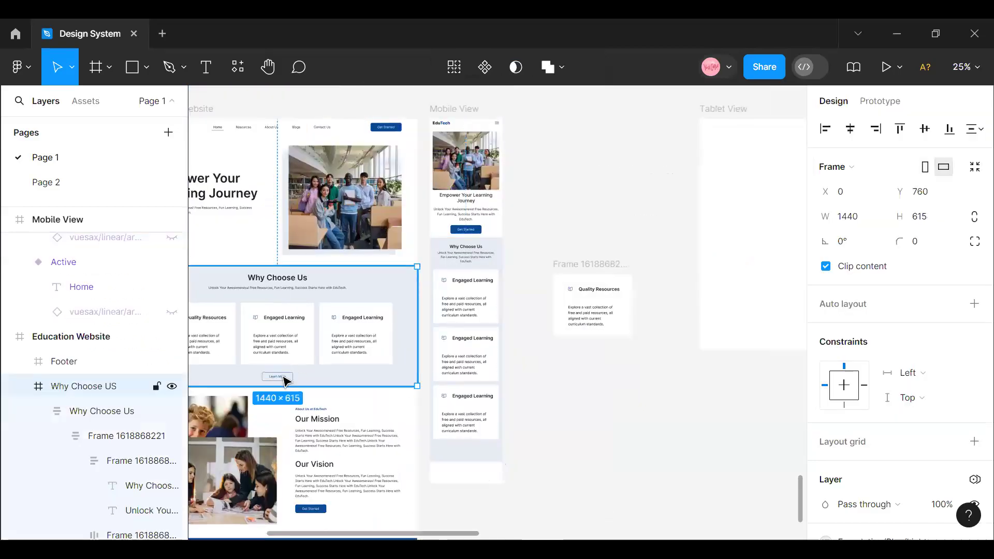
double_click(284, 381)
right_click(284, 382)
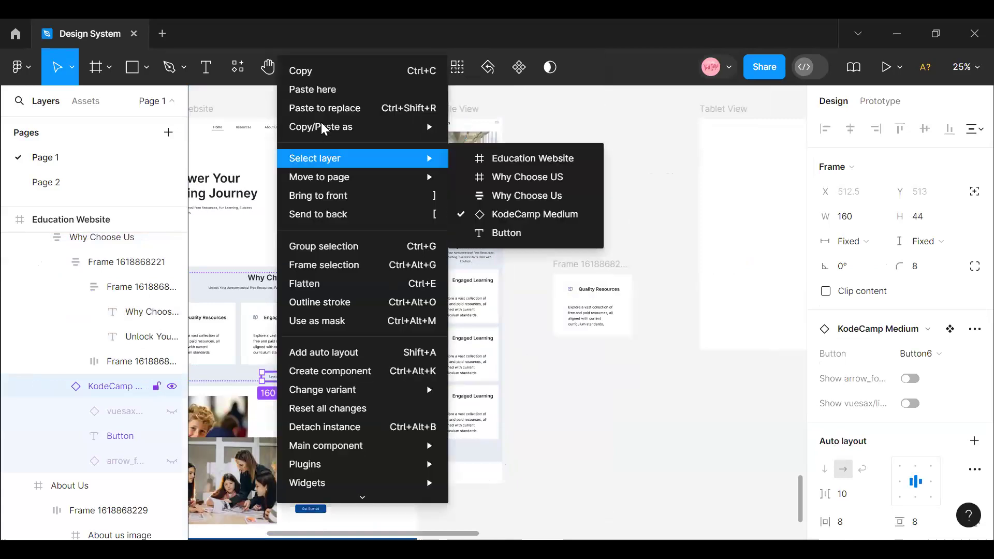
click(305, 65)
click(471, 446)
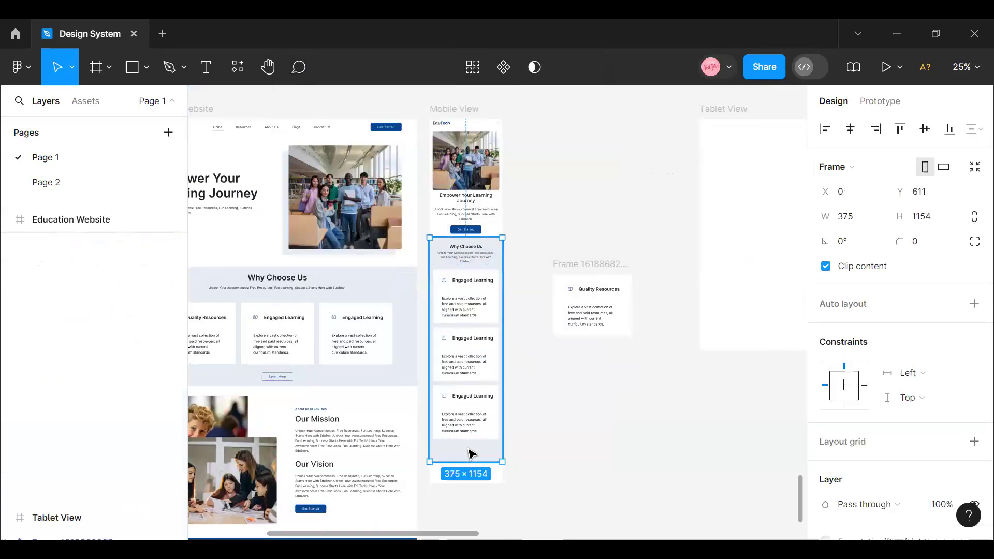
right_click(470, 450)
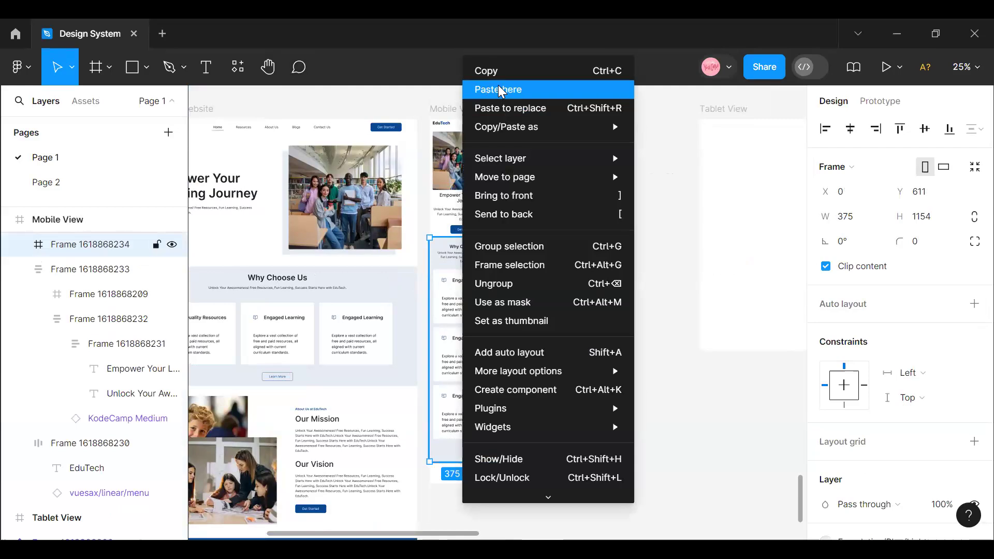
click(498, 87)
mouse_move(475, 453)
mouse_down()
mouse_move(466, 454)
mouse_move(470, 447)
mouse_up()
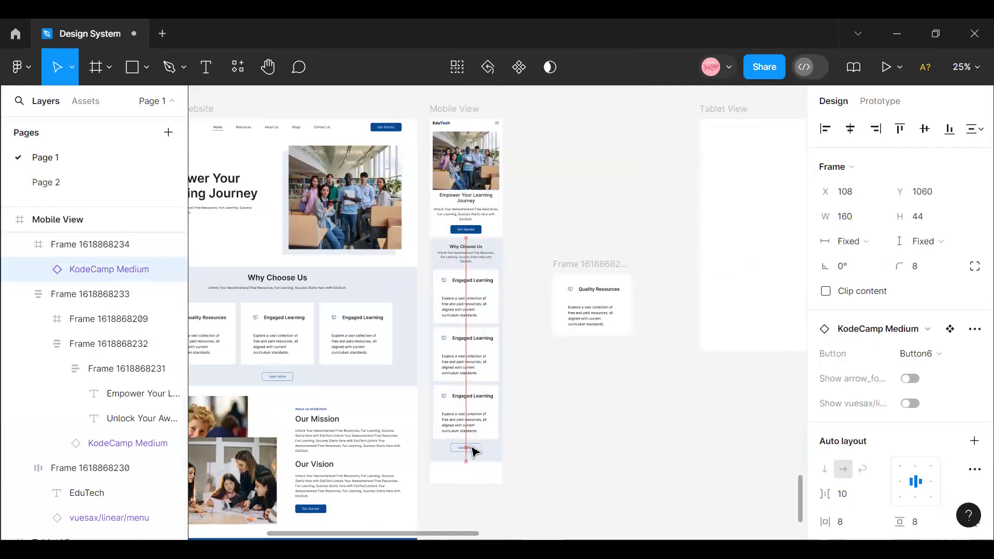
- Combine the mobile Why Choose Us content stack and the Learn More button into a vertical auto layout with a gap of 32
click(475, 383)
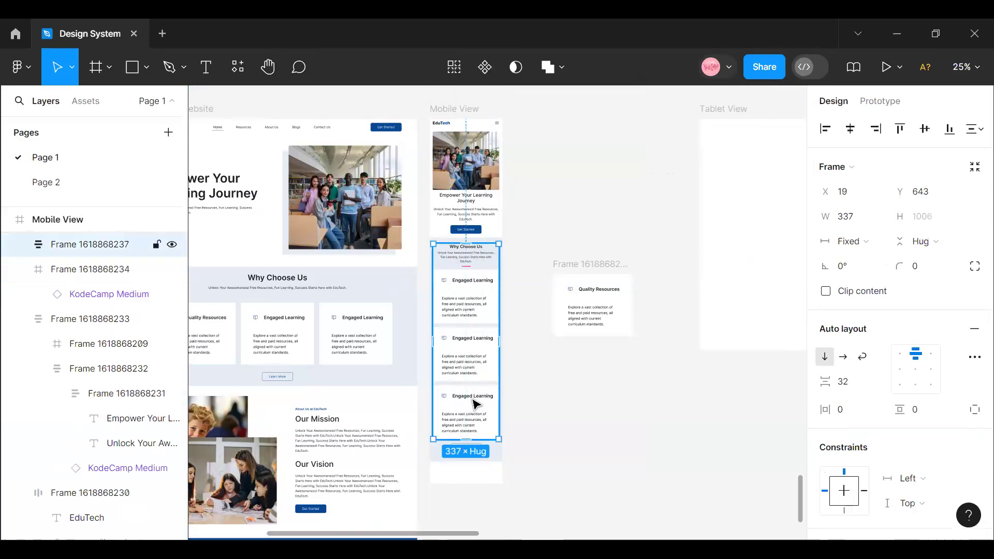
click(549, 458)
click(475, 453)
click(476, 453)
shift+click(489, 389)
key(shift+a)
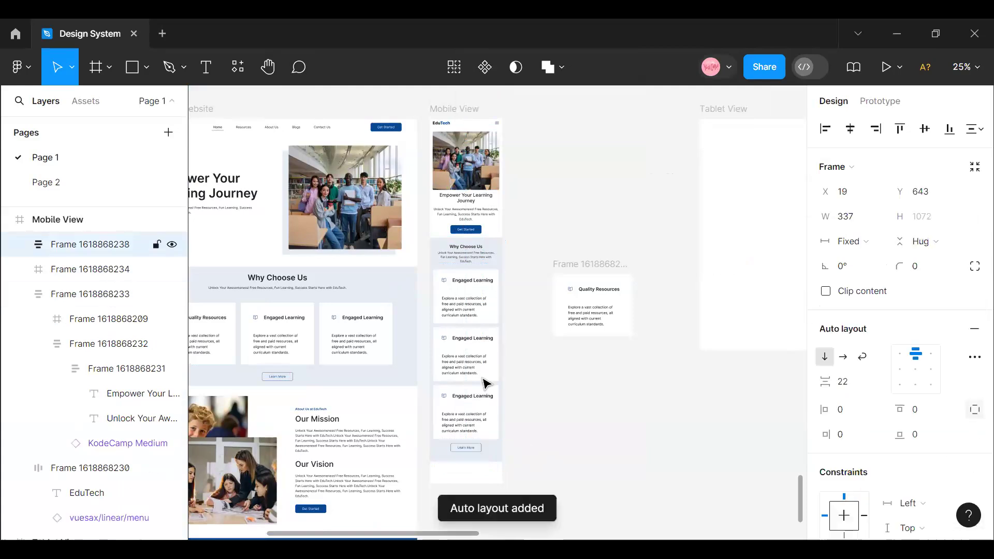
click(848, 388)
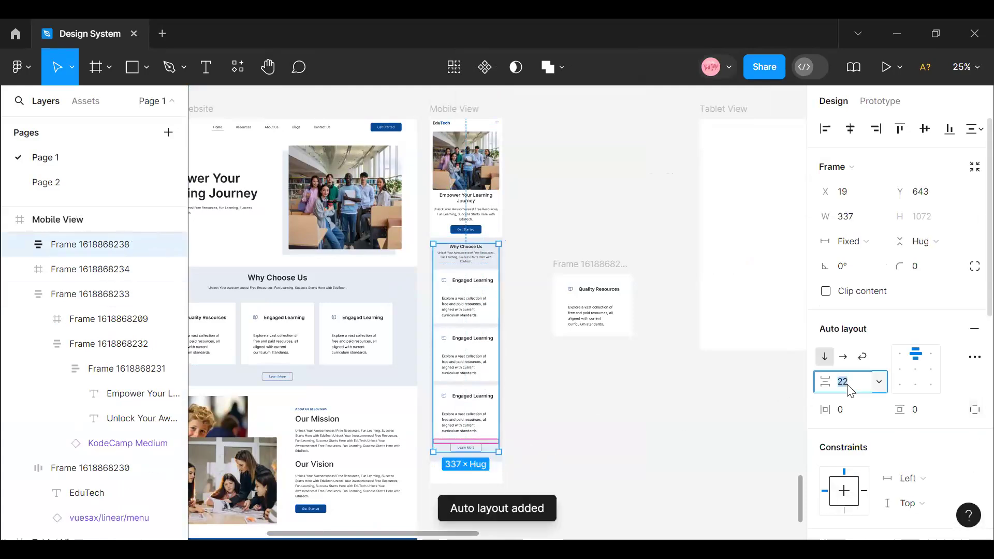
text(32)
key(Return)
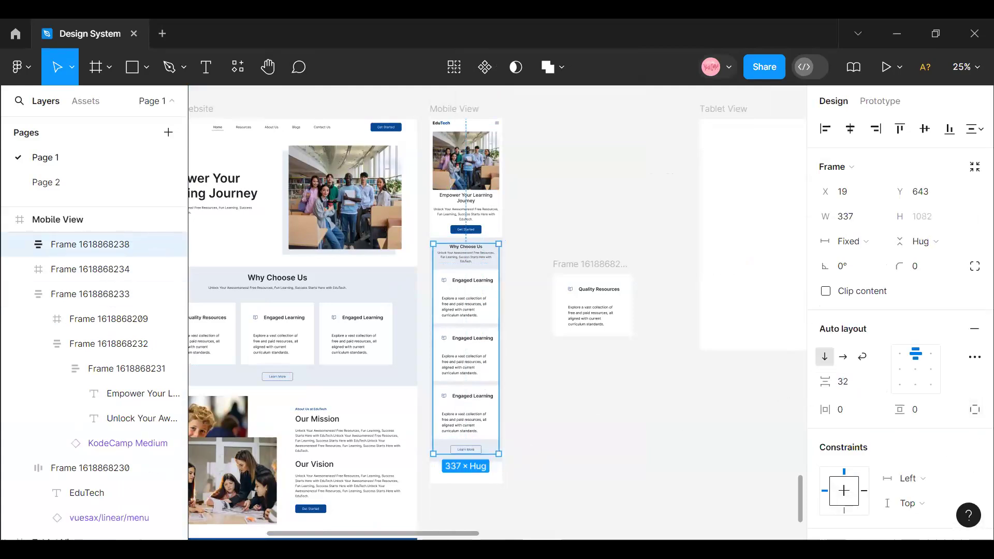
click(644, 412)
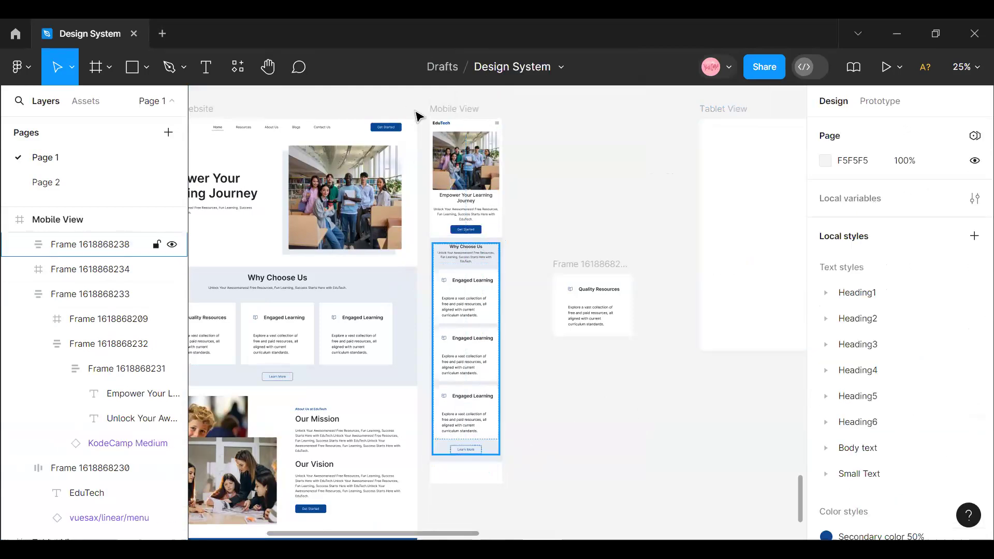
- Extend the Mobile View frame downward to a height of about 2839
click(443, 110)
drag(469, 510, 466, 482)
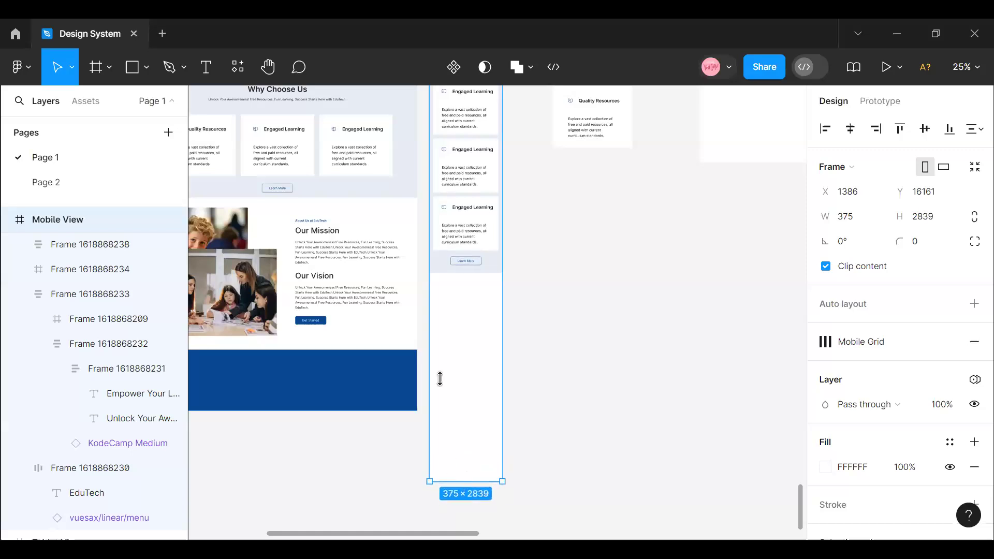
scroll(462, 395, up, 2)
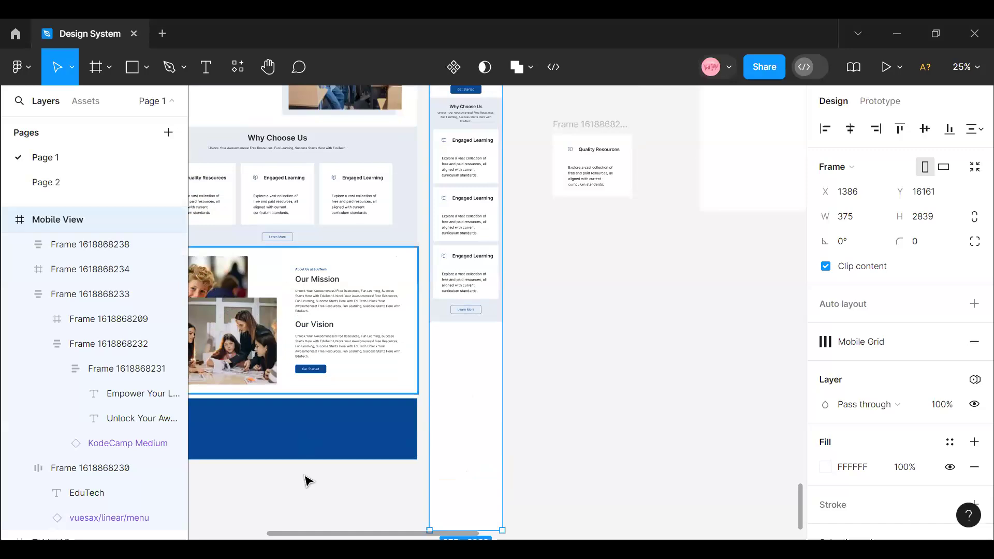
scroll(321, 188, right, 1)
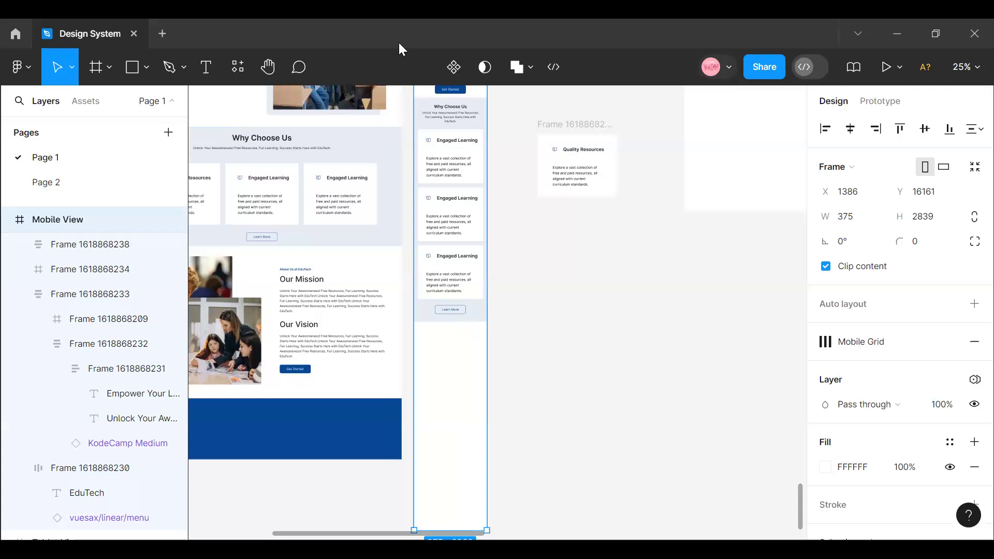
- Check the text style of the mobile Why Choose Us heading and set the mobile hero heading's font weight to Semi Bold
scroll(451, 354, up, 2)
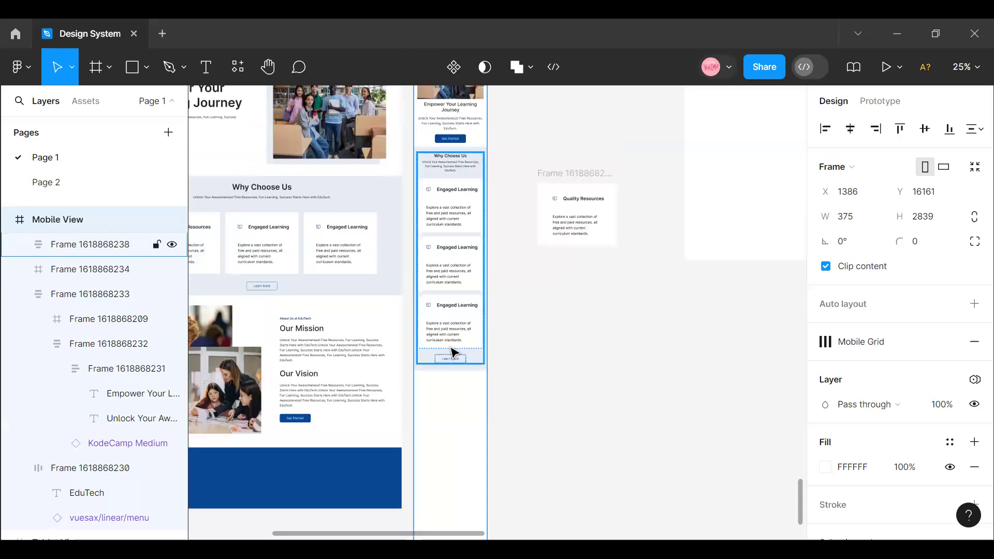
scroll(438, 260, up, 6)
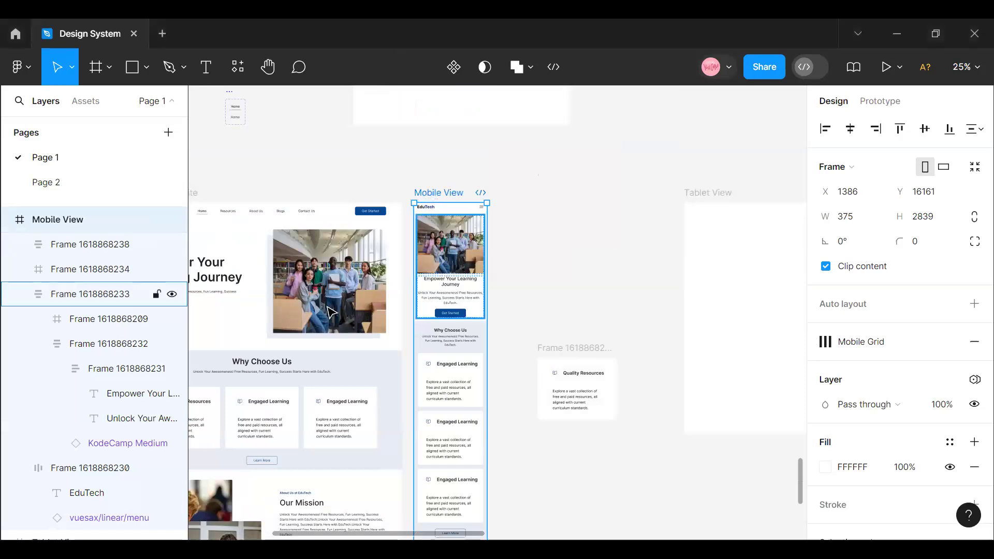
mouse_move(392, 539)
mouse_down()
mouse_move(320, 536)
mouse_move(378, 526)
mouse_up()
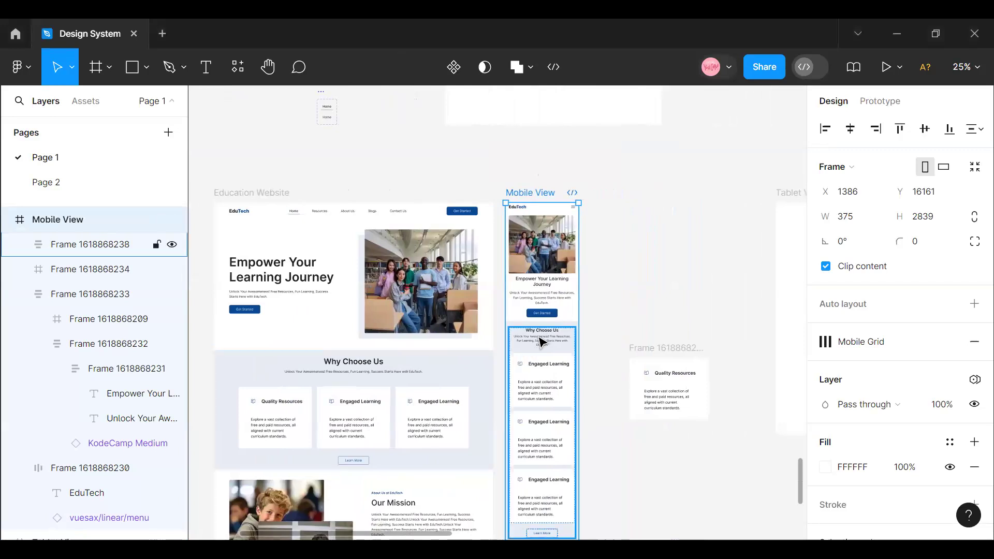
double_click(540, 339)
double_click(540, 339)
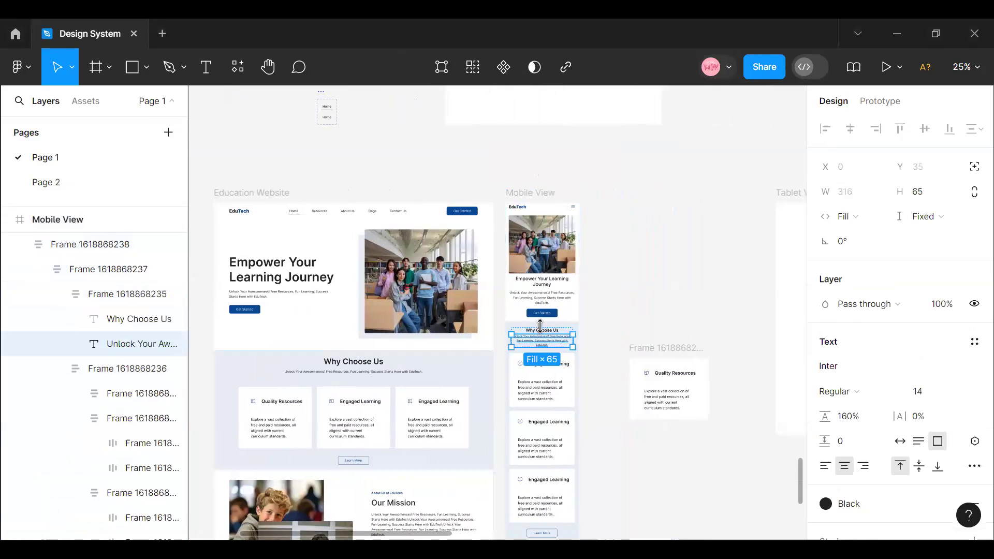
click(541, 330)
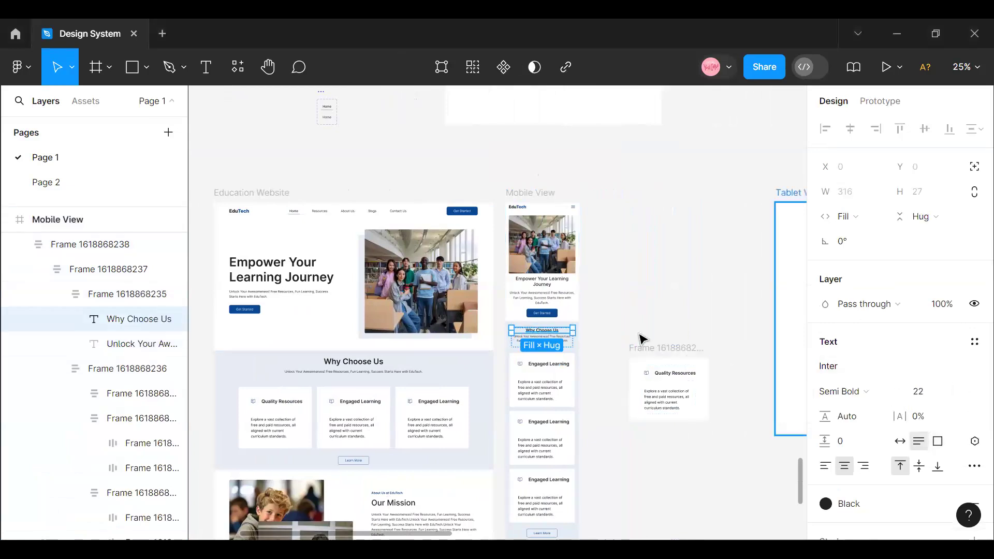
click(558, 280)
double_click(558, 280)
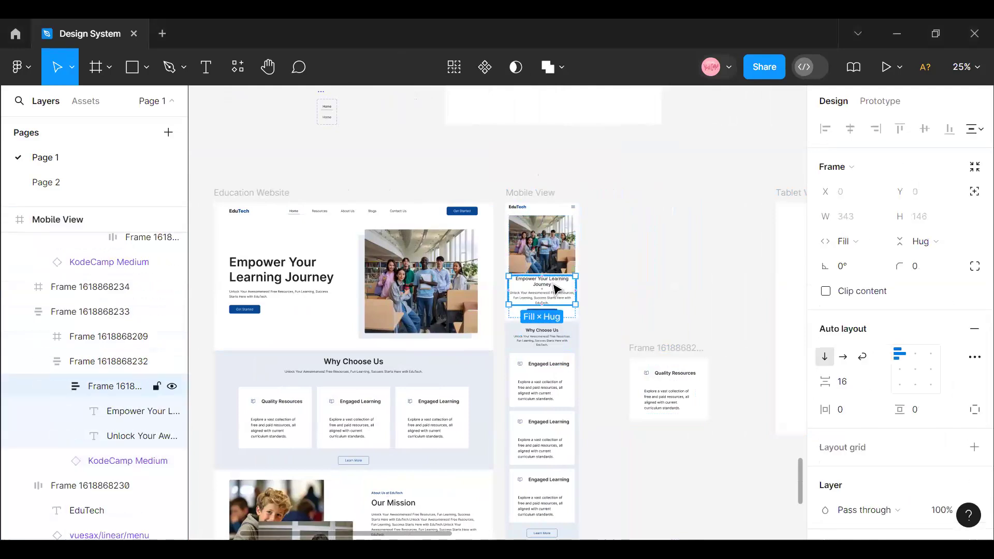
double_click(558, 280)
click(894, 396)
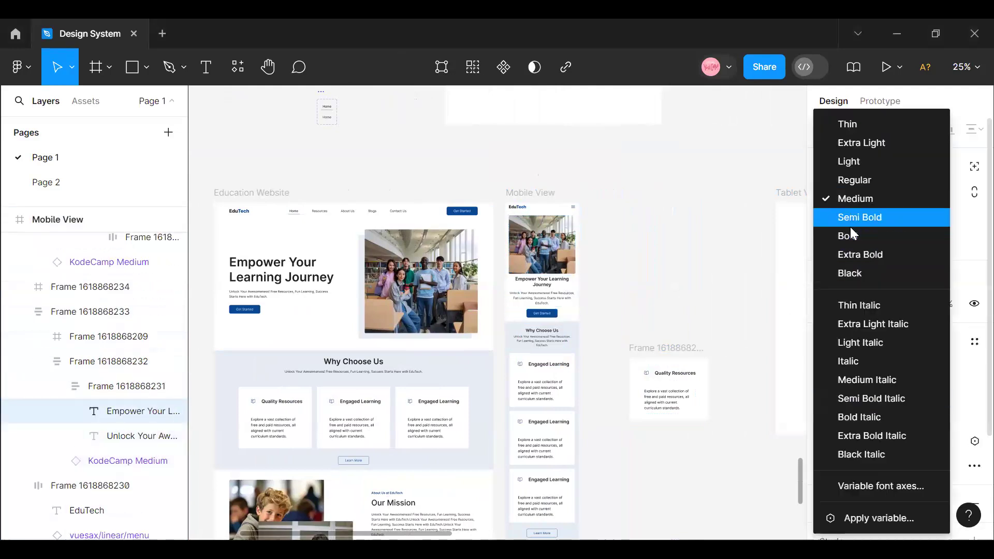
click(855, 225)
click(659, 275)
- Set the gap between the mobile card stack and the Learn More button to 40
scroll(522, 384, down, 3)
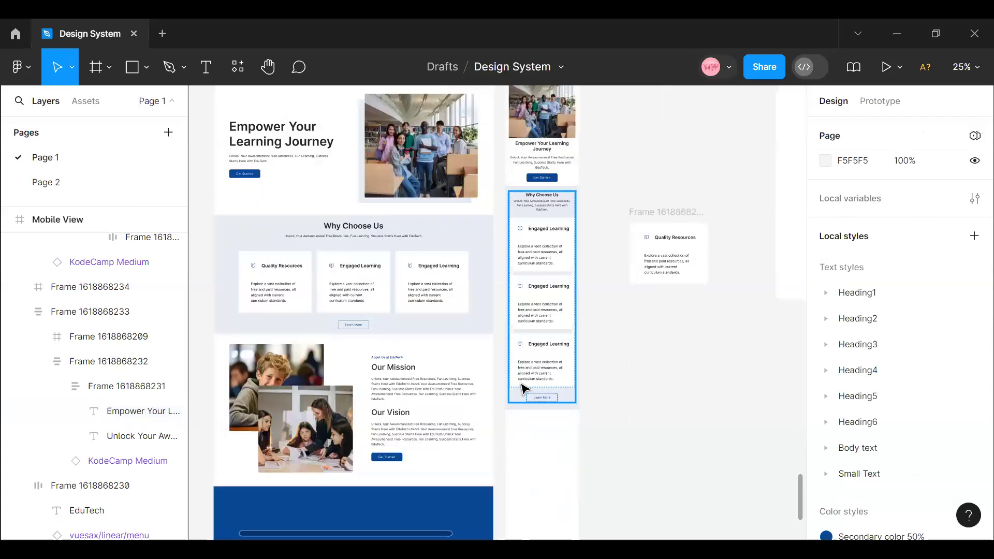
click(540, 366)
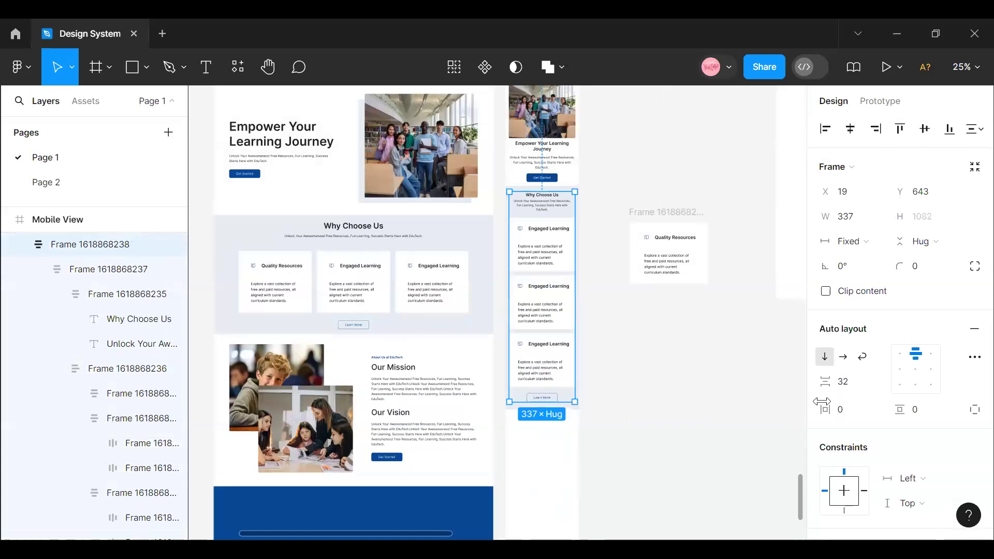
click(846, 384)
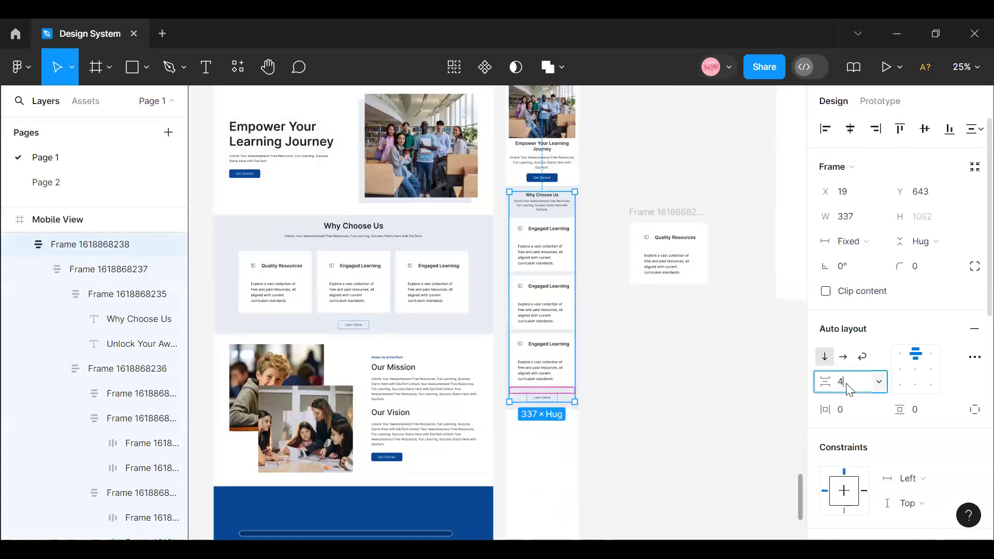
text(40)
key(Return)
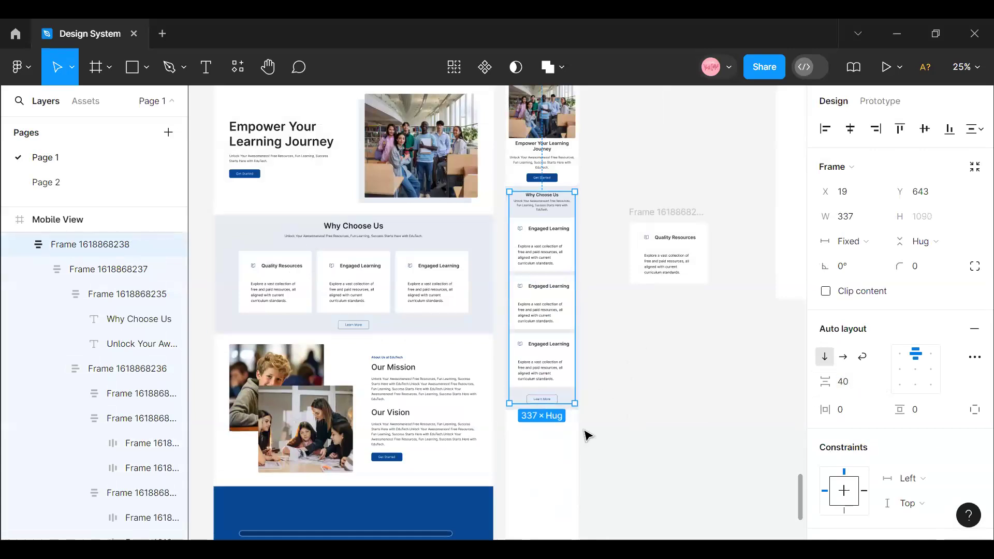
click(559, 431)
click(541, 373)
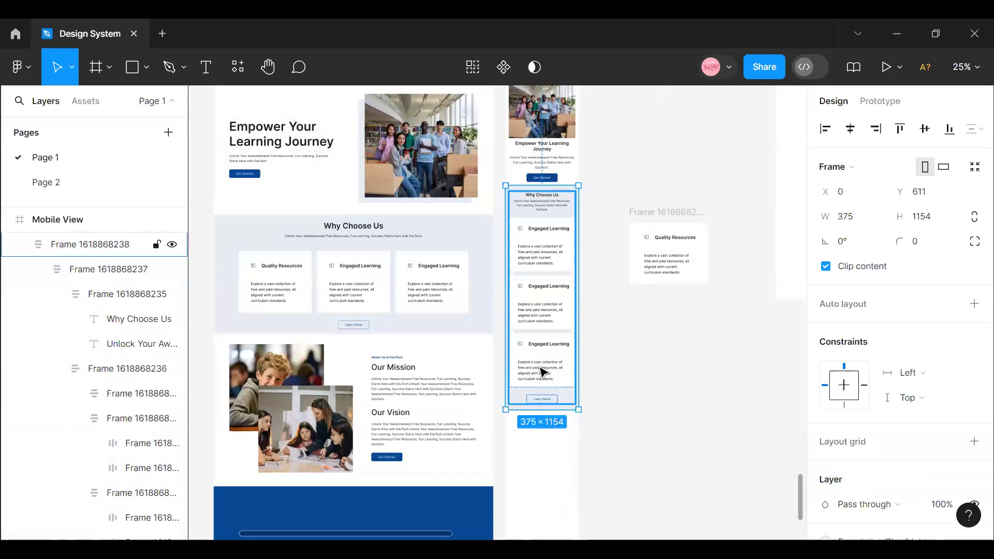
click(696, 428)
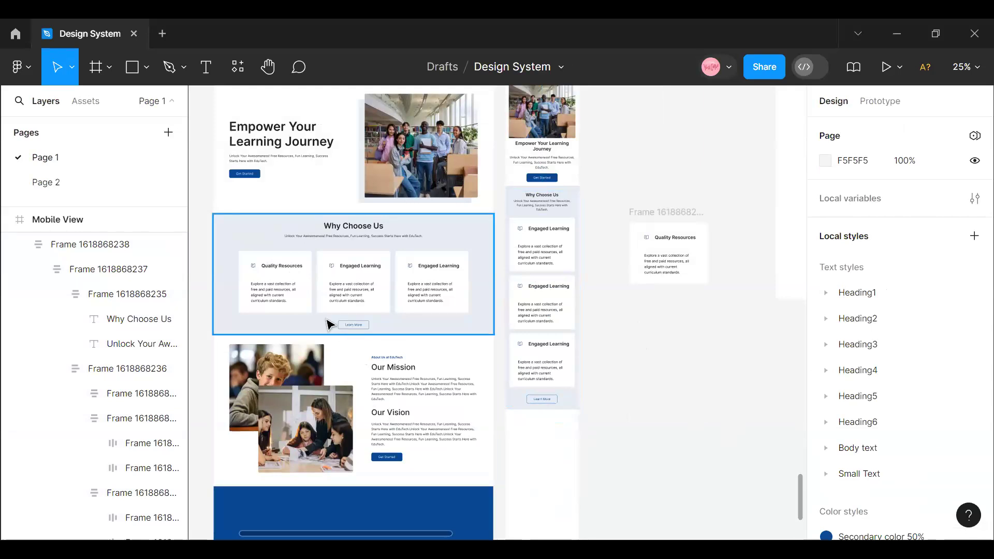
- Copy the text of the "About Us at EduTech" label above Our Mission in the desktop About Us section
click(392, 366)
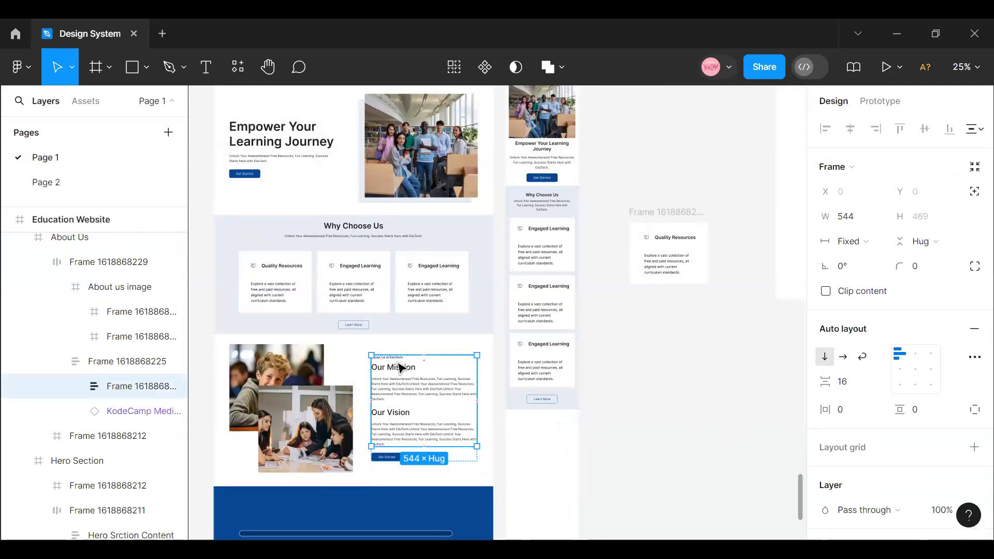
double_click(399, 364)
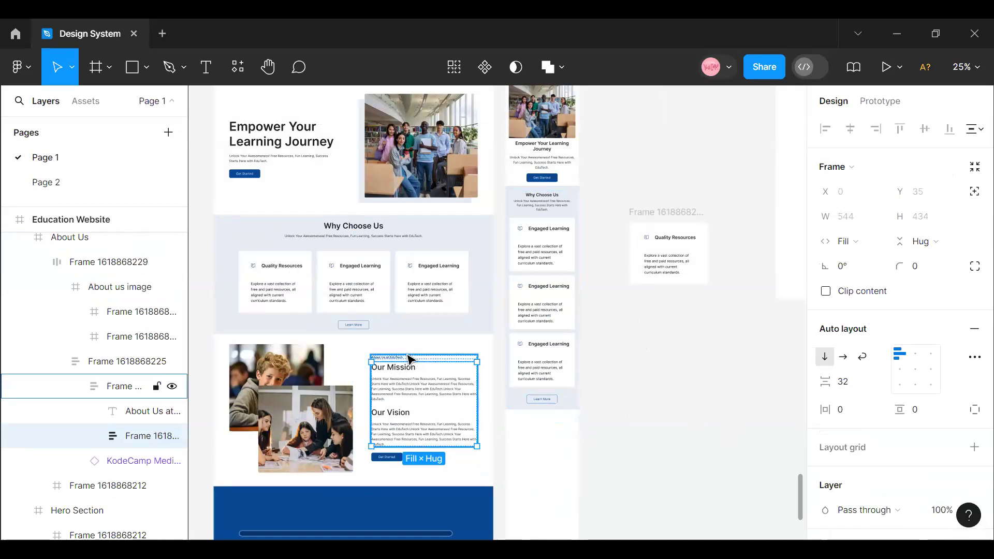
click(391, 356)
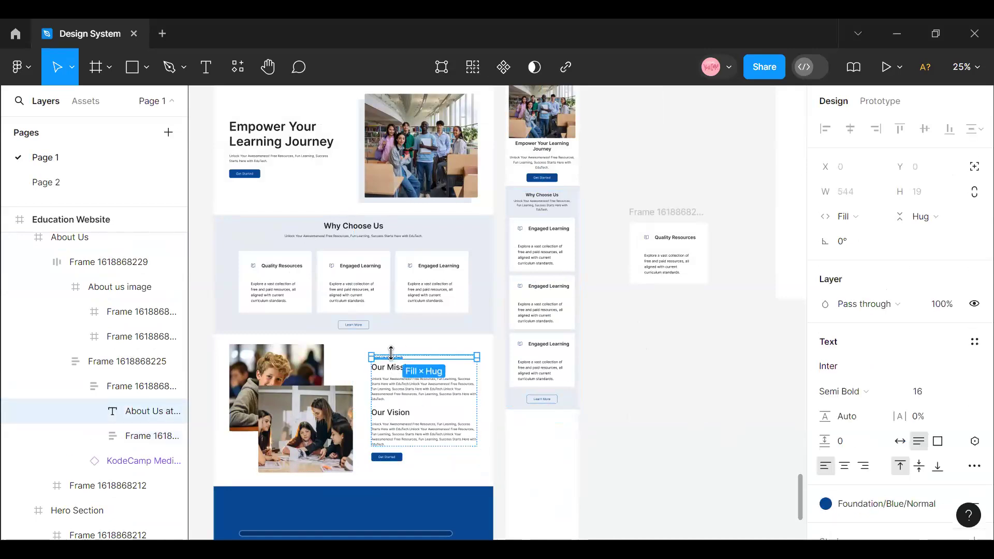
right_click(395, 356)
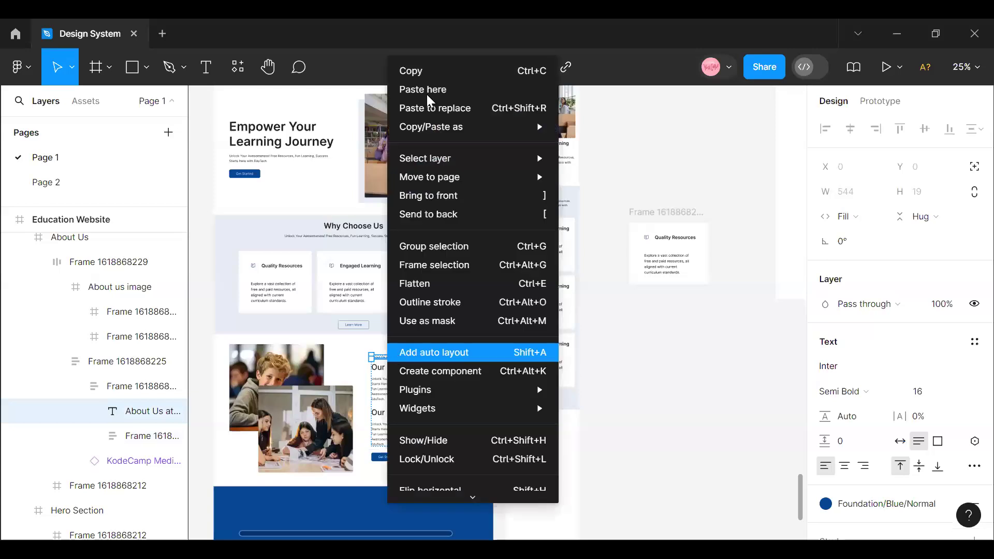
key(Escape)
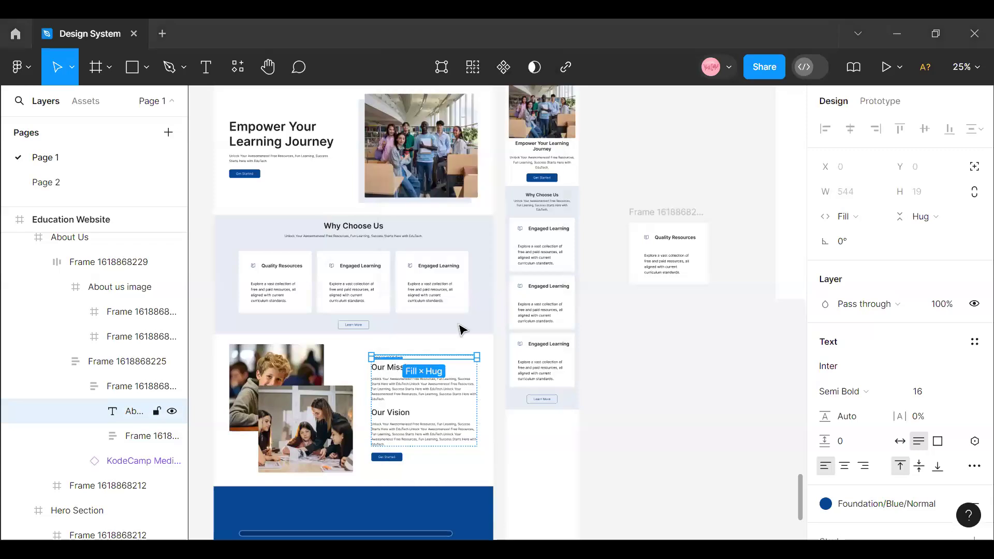
click(963, 66)
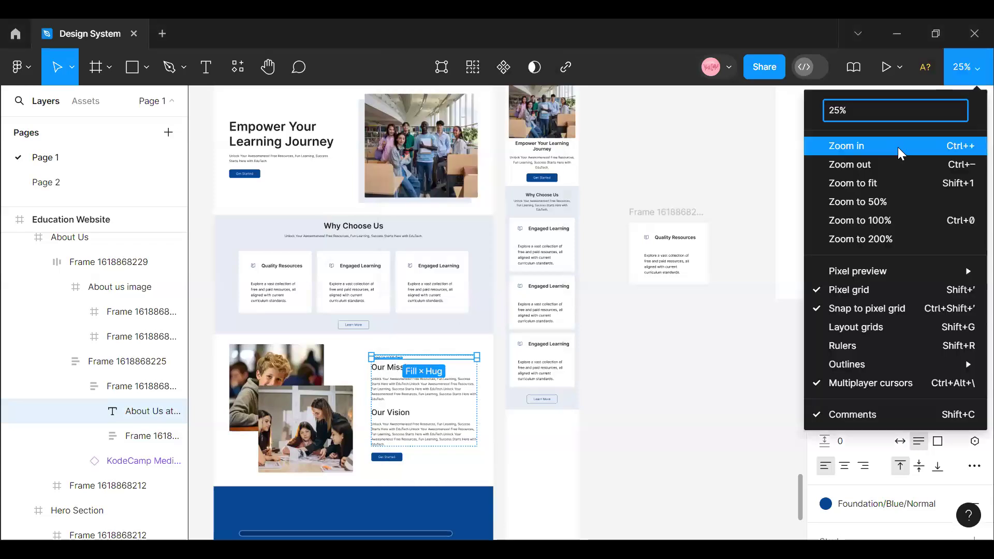
click(844, 145)
scroll(518, 513, down, 3)
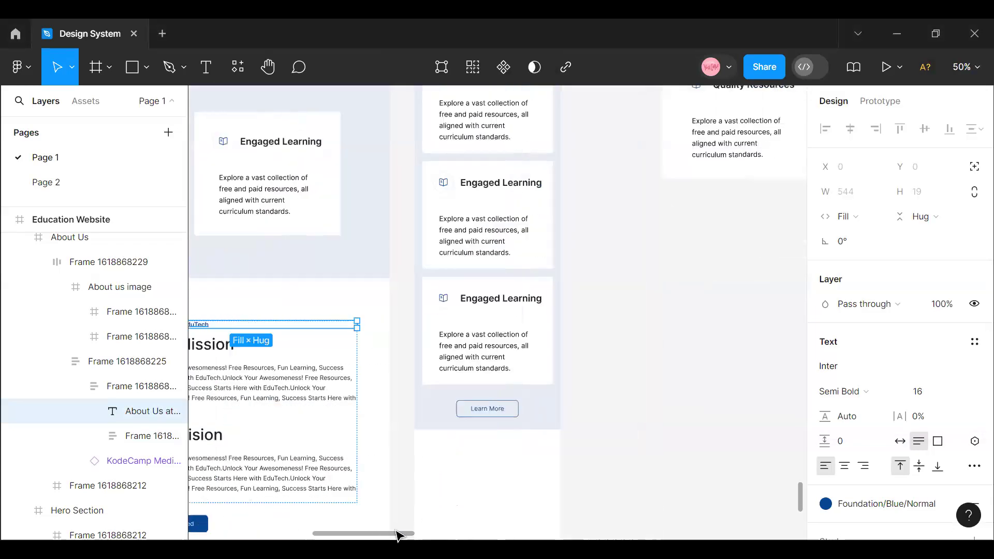
click(966, 67)
click(883, 149)
mouse_move(359, 535)
mouse_down()
mouse_move(373, 535)
mouse_move(360, 540)
mouse_up()
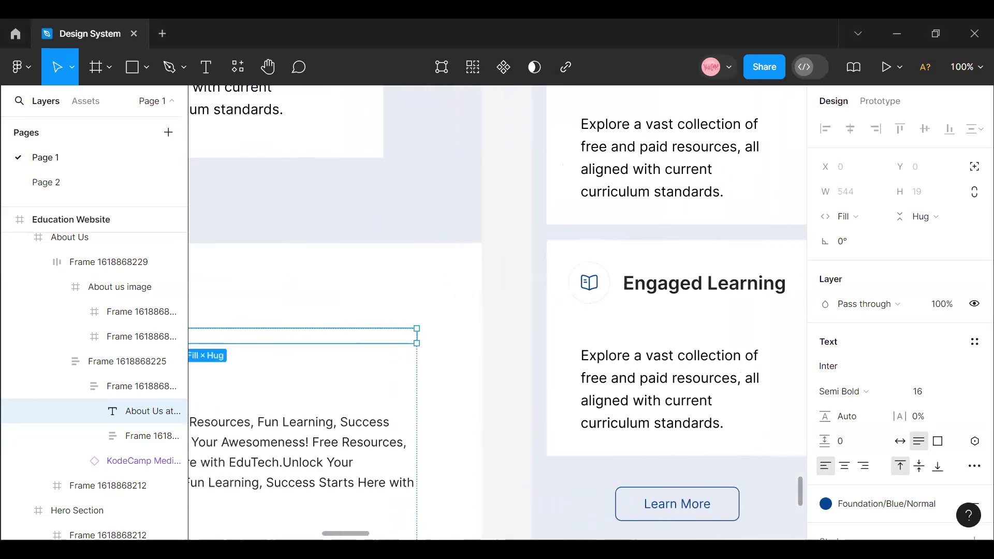
scroll(435, 395, right, 5)
scroll(435, 406, down, 4)
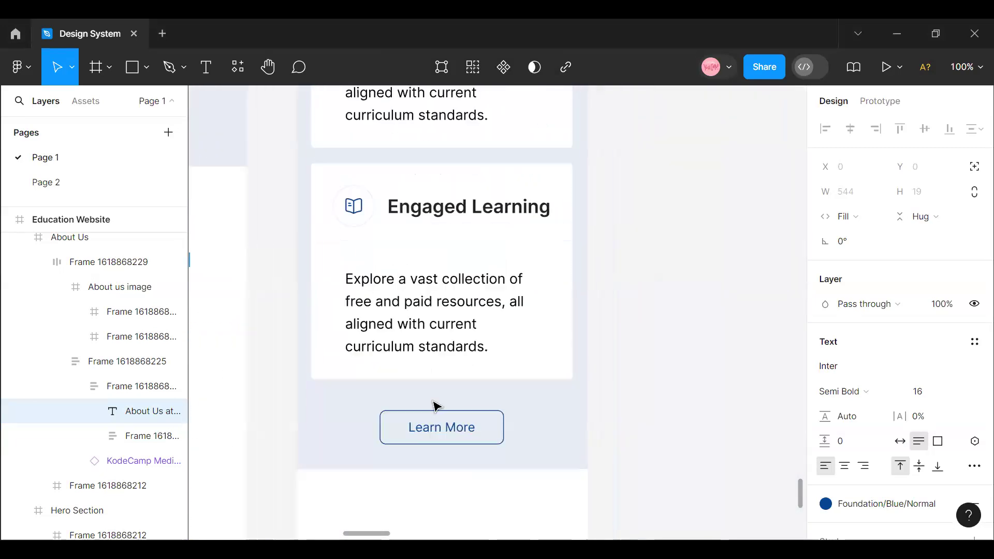
drag(379, 534, 334, 534)
scroll(365, 485, up, 5)
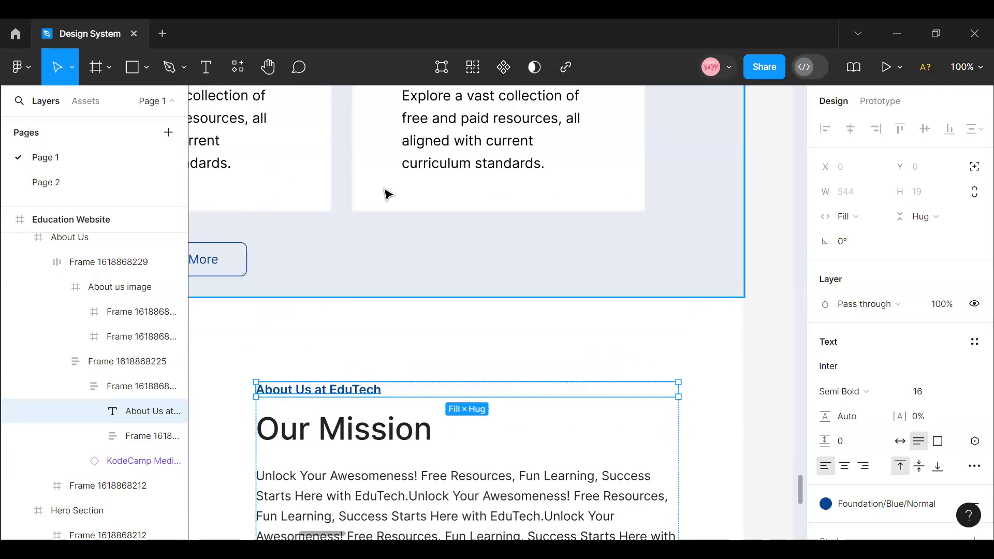
double_click(336, 392)
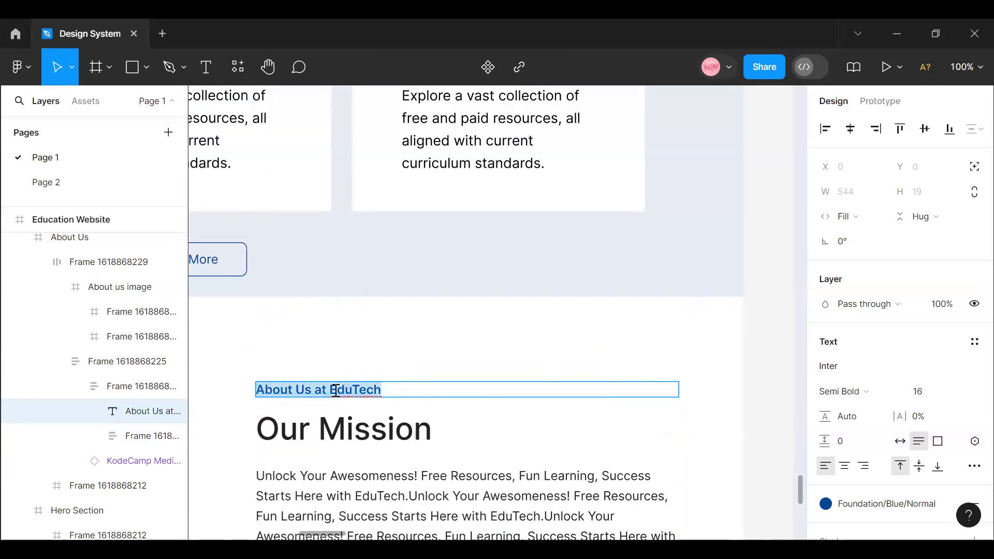
right_click(337, 394)
click(368, 401)
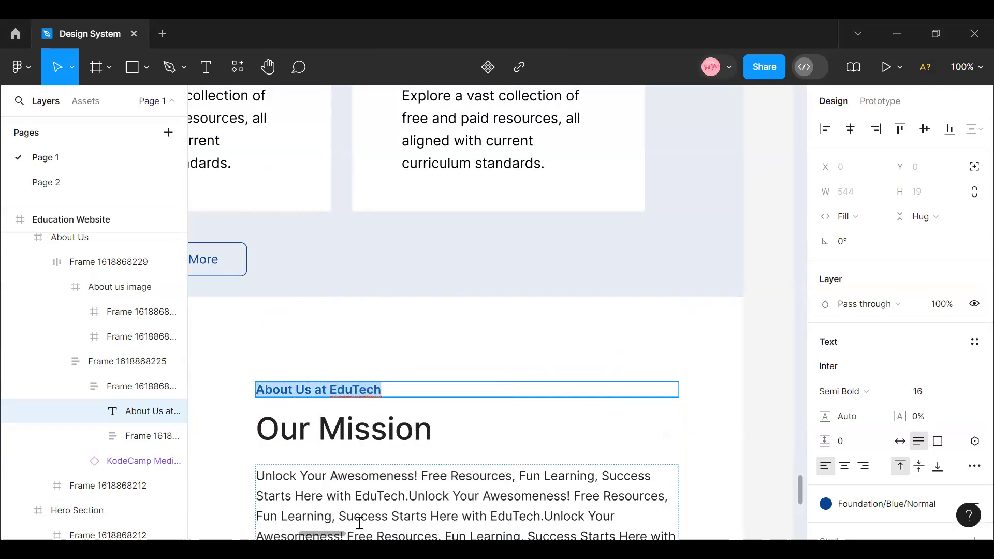
- Draw a 375 × 548 frame across the Mobile View, directly below the Why Choose Us section
scroll(362, 536, right, 10)
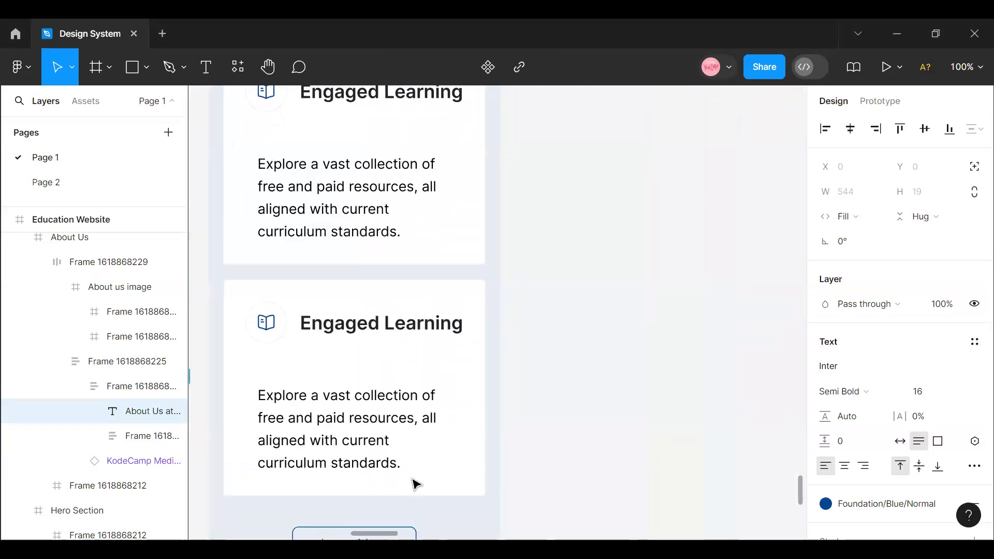
scroll(412, 483, down, 4)
click(108, 67)
click(103, 105)
drag(211, 375, 500, 481)
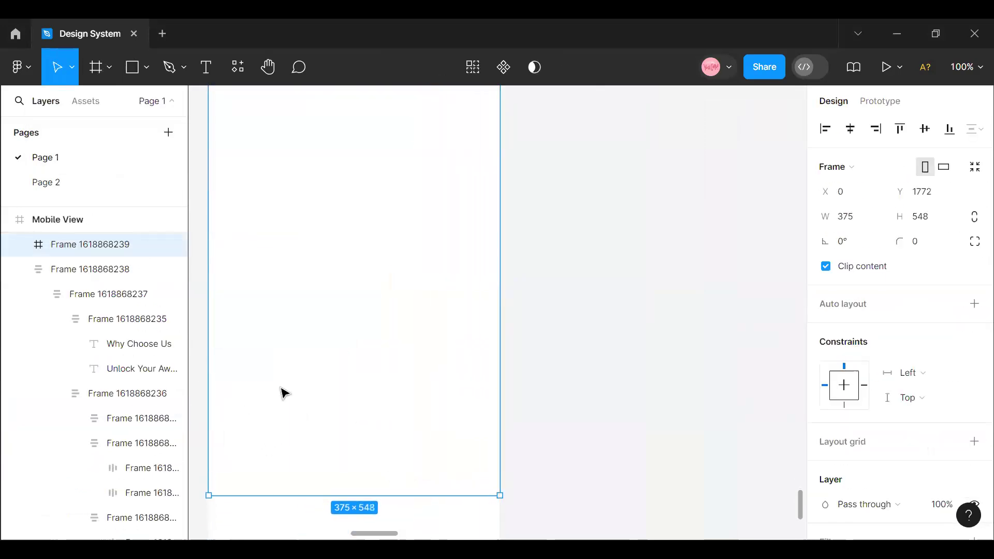
scroll(305, 383, up, 5)
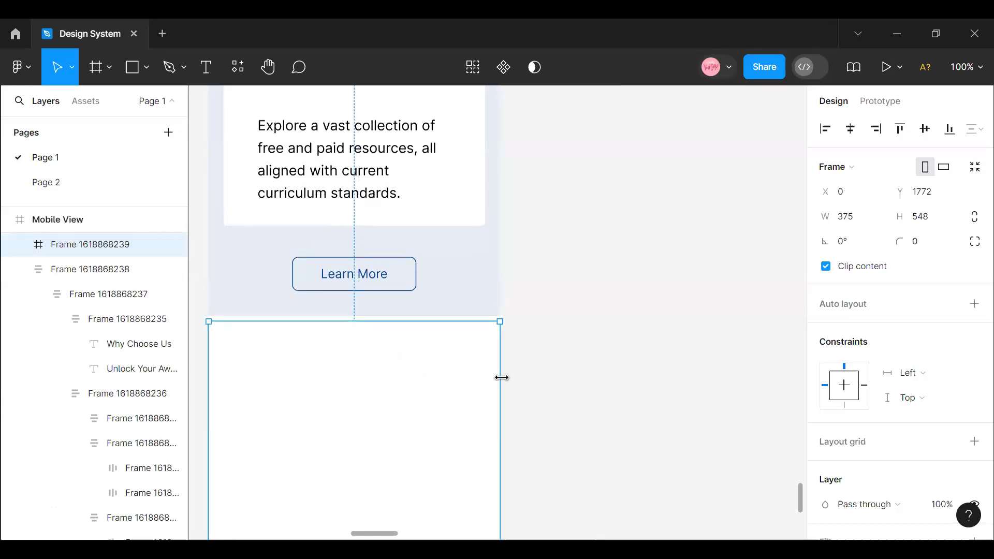
drag(490, 381, 498, 381)
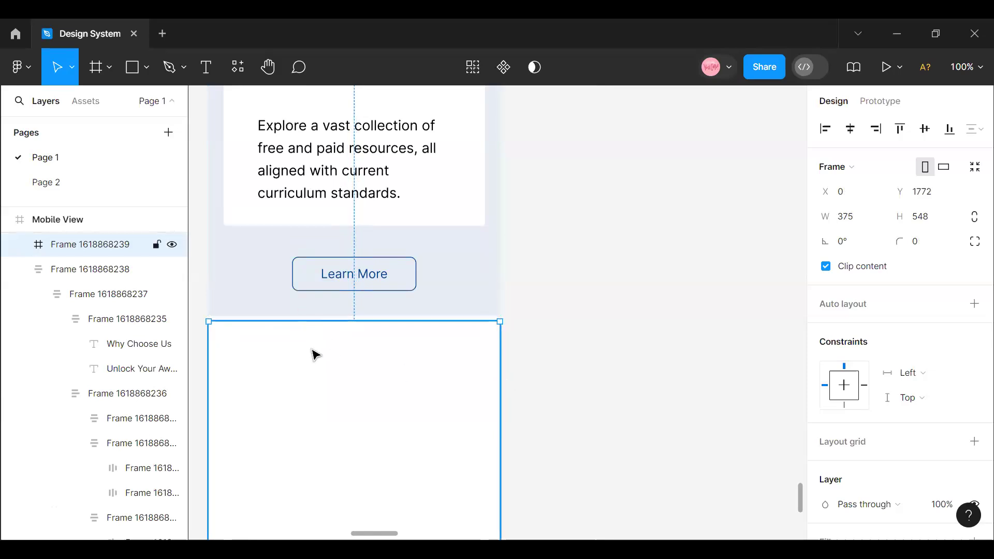
- Add the text "About Us at EduTech" near the upper edge of the new mobile frame
click(206, 67)
click(297, 356)
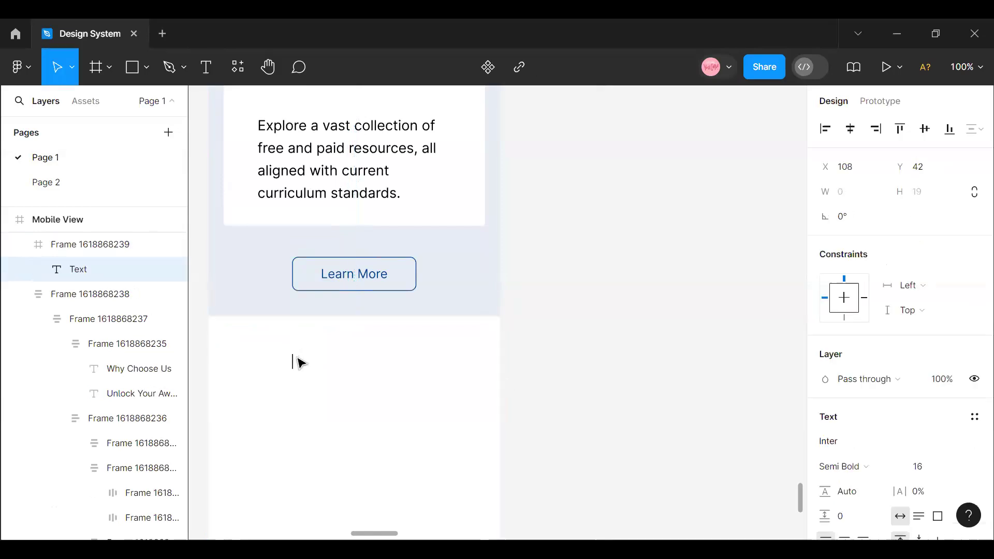
text(About Us at EduTech)
click(366, 396)
mouse_move(351, 365)
mouse_down()
mouse_move(340, 352)
mouse_move(355, 353)
mouse_up()
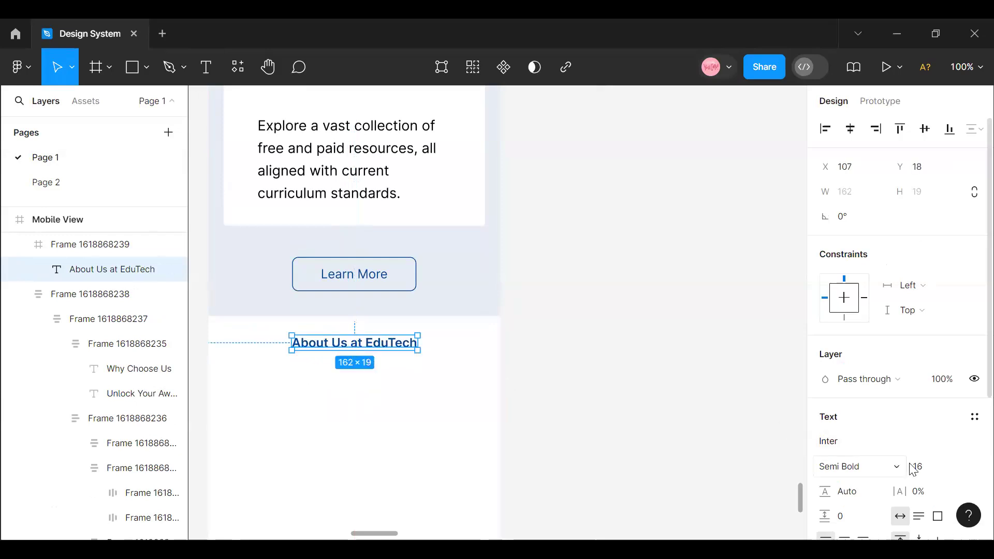
- Set the mobile About Us label to size 12 and Medium weight, centred horizontally about 13 below the frame's upper edge
click(959, 467)
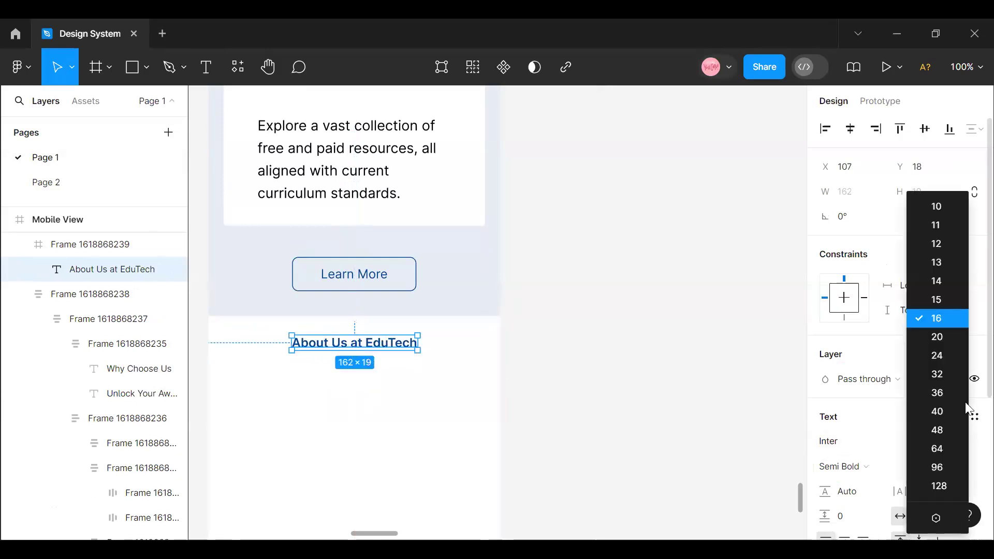
click(947, 246)
click(850, 130)
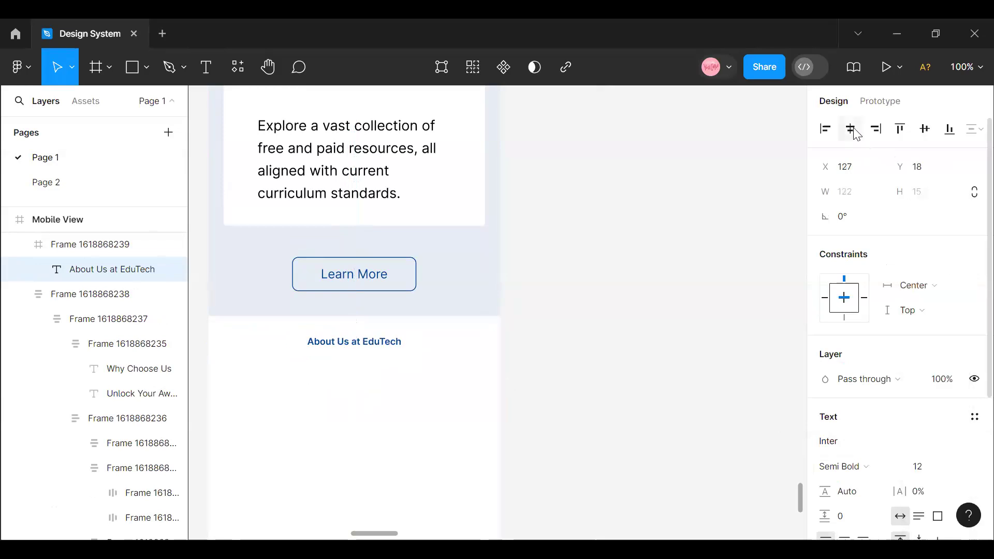
drag(348, 344, 349, 345)
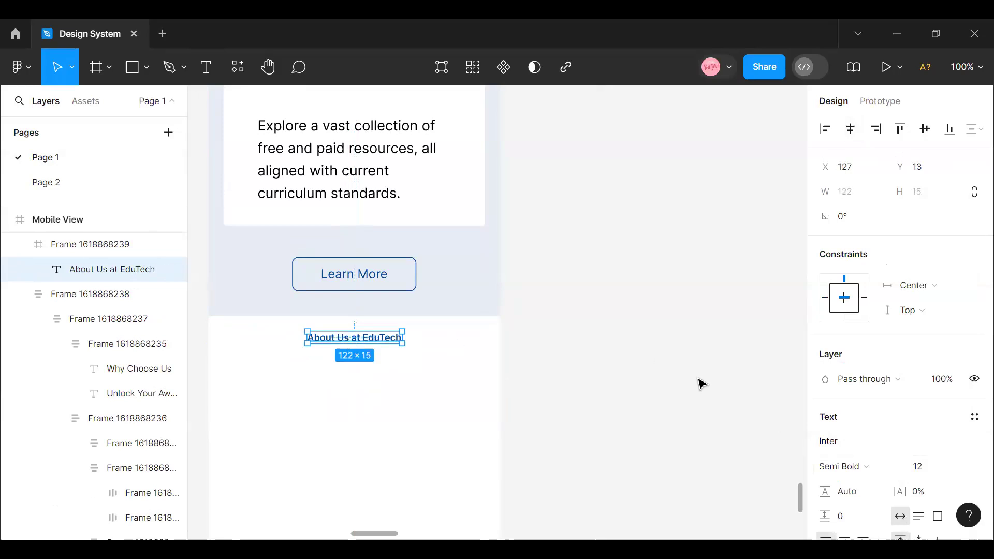
click(889, 476)
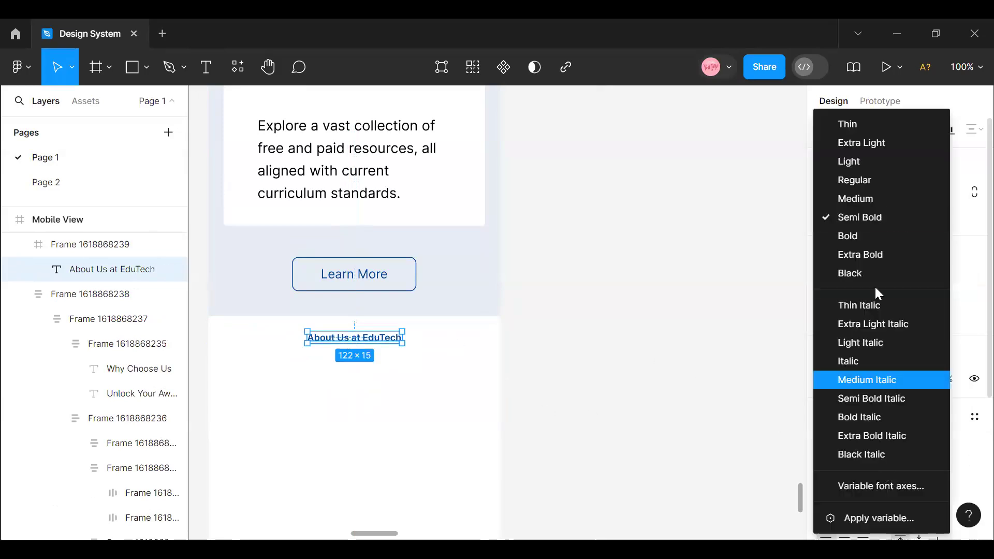
click(855, 198)
click(423, 378)
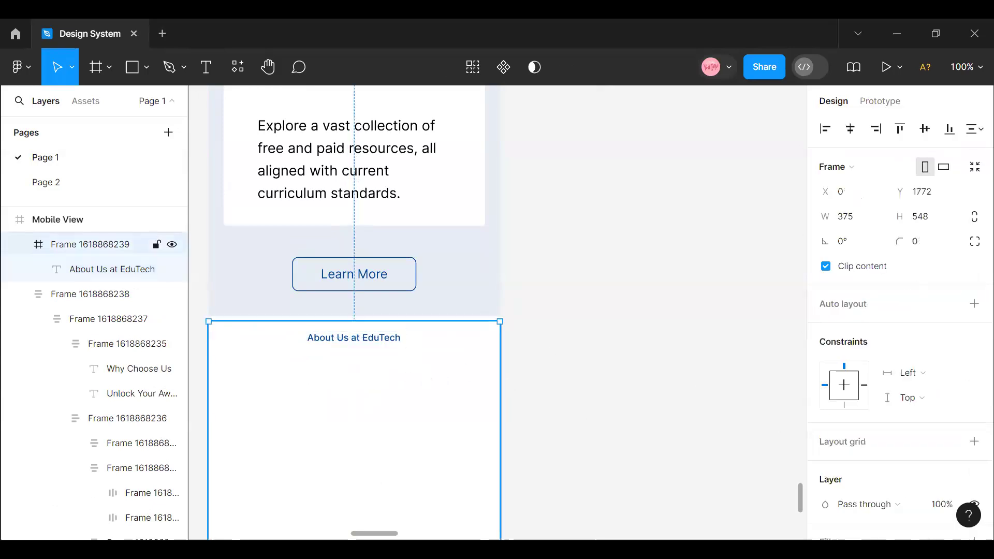
- Copy the About us image frame with its two overlapping photos from the desktop About Us section
drag(386, 534, 373, 534)
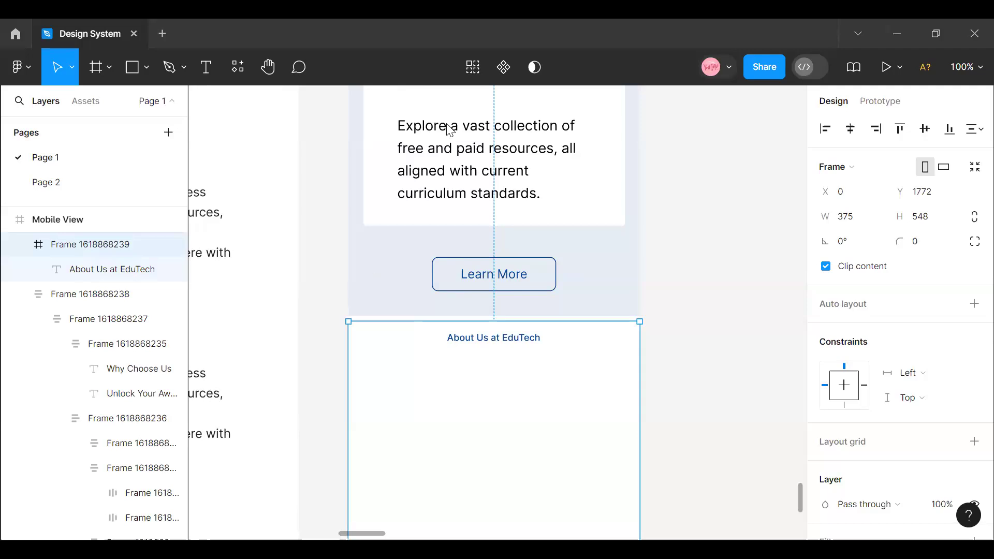
click(494, 342)
drag(355, 533, 334, 533)
scroll(424, 259, left, 9)
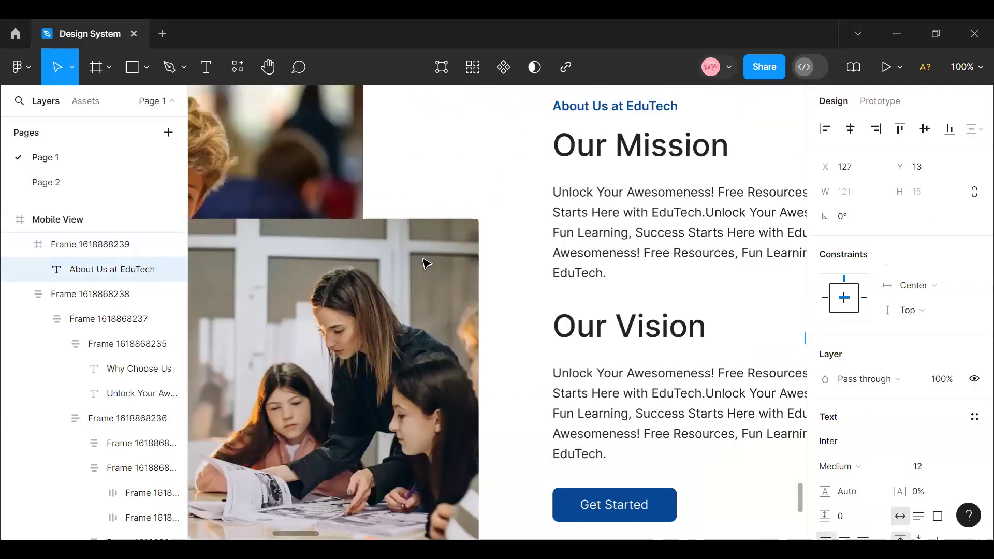
click(434, 288)
double_click(434, 288)
scroll(626, 240, up, 3)
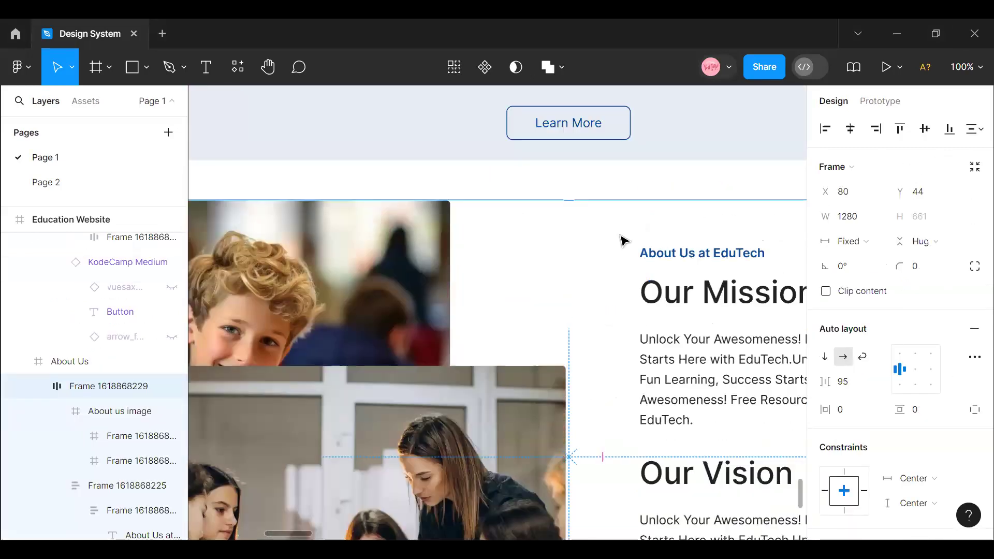
click(967, 69)
click(889, 165)
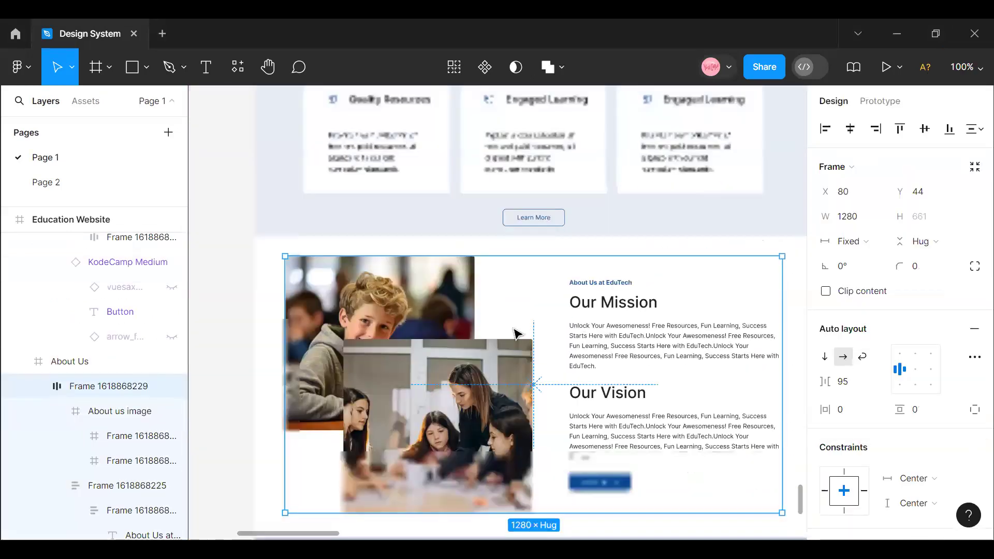
click(483, 339)
right_click(481, 335)
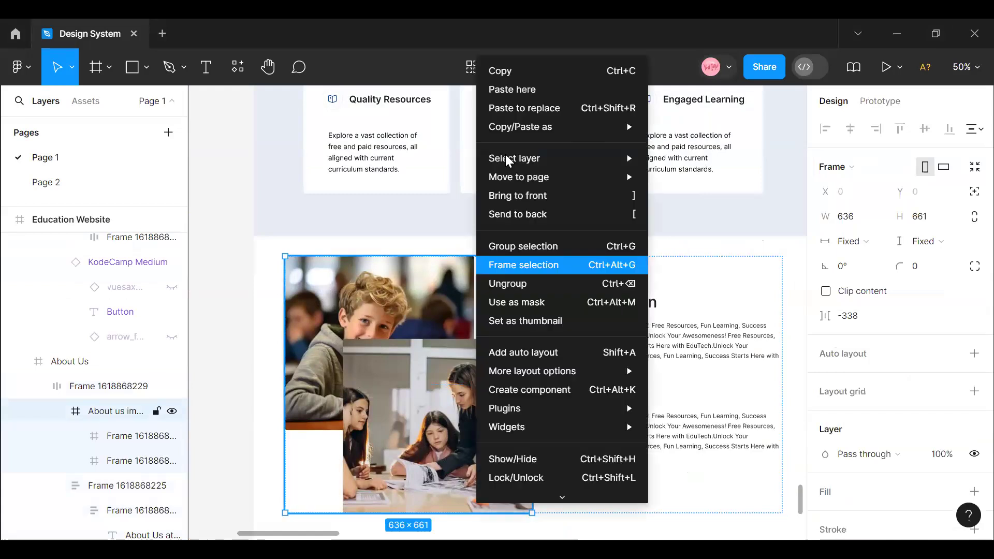
click(509, 80)
- Paste the copied About us image into the mobile About Us frame
drag(317, 534, 405, 498)
scroll(523, 414, down, 5)
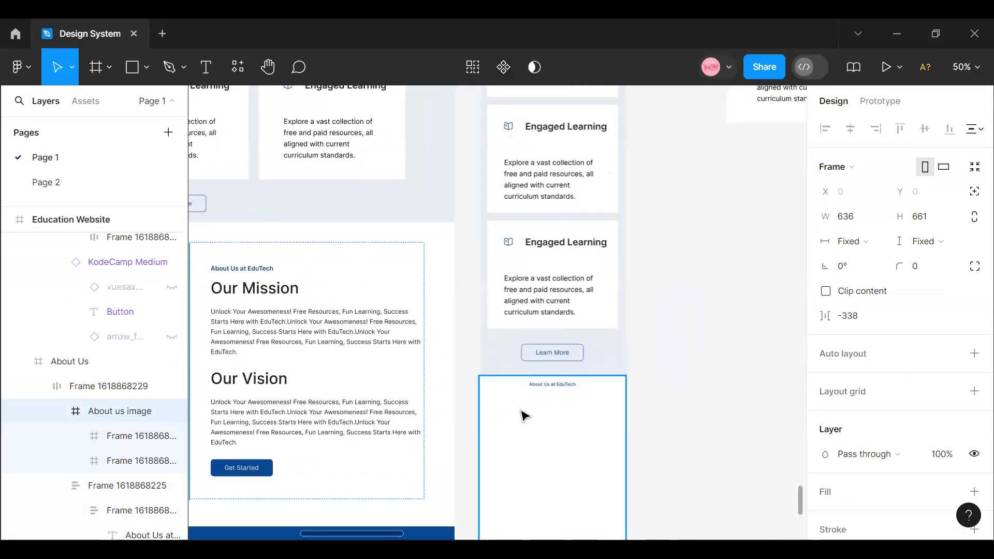
right_click(536, 190)
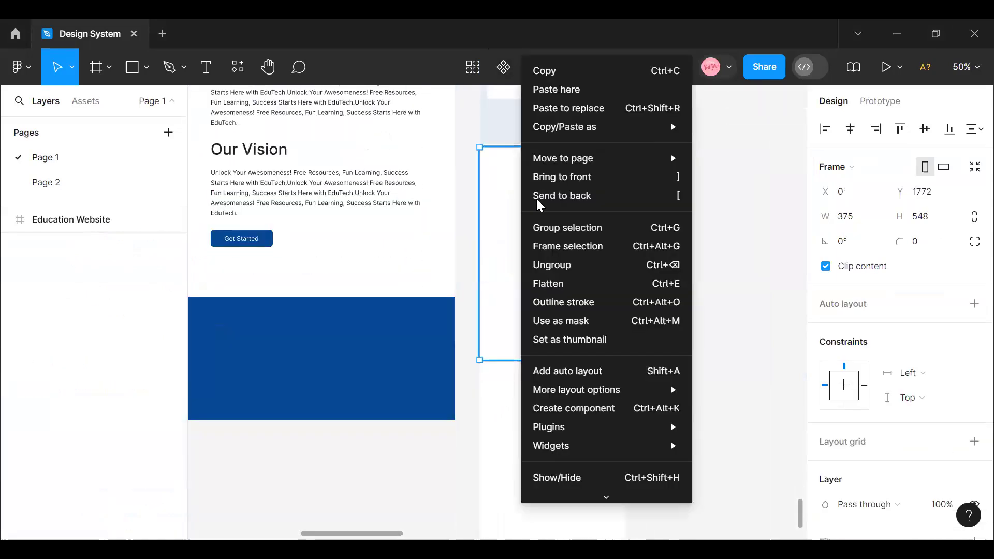
click(558, 87)
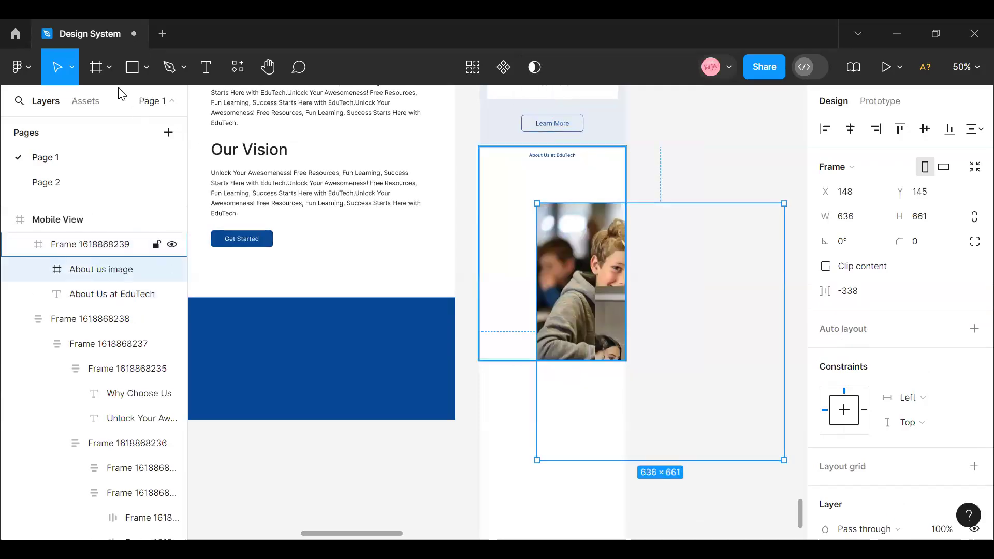
- Scale the pasted About us image proportionally to about 273 × 284 and place it beneath the mobile About Us label
click(72, 68)
click(64, 122)
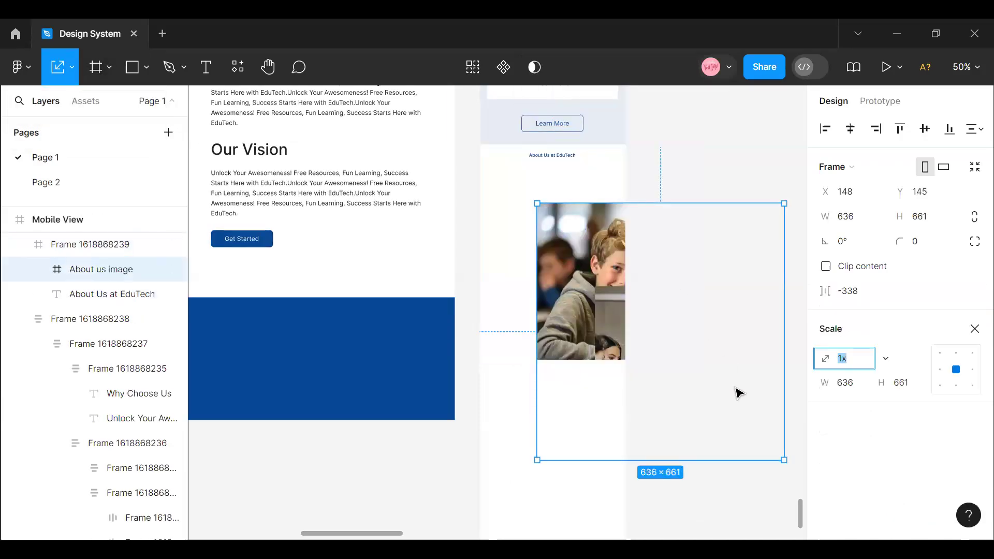
drag(784, 459, 589, 309)
drag(544, 265, 549, 255)
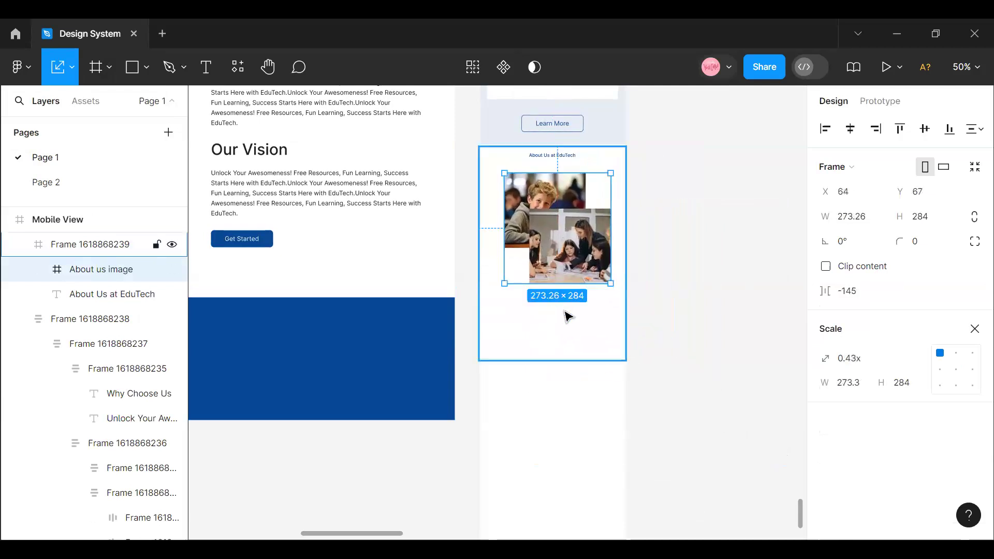
- Try a width of 343 for the mobile About us image and undo the resize
scroll(568, 316, up, 2)
click(857, 221)
text(3)
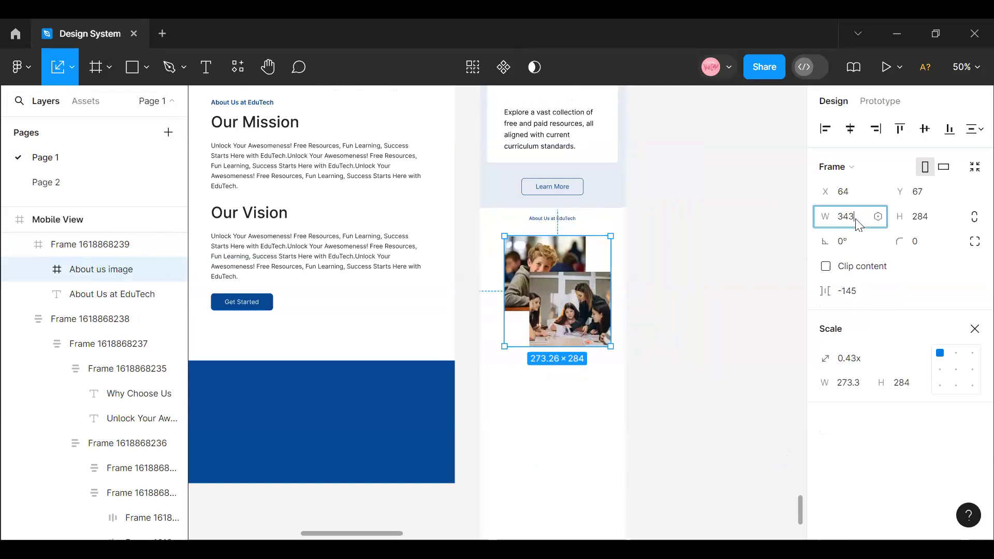
text(43)
key(Return)
key(ctrl+z)
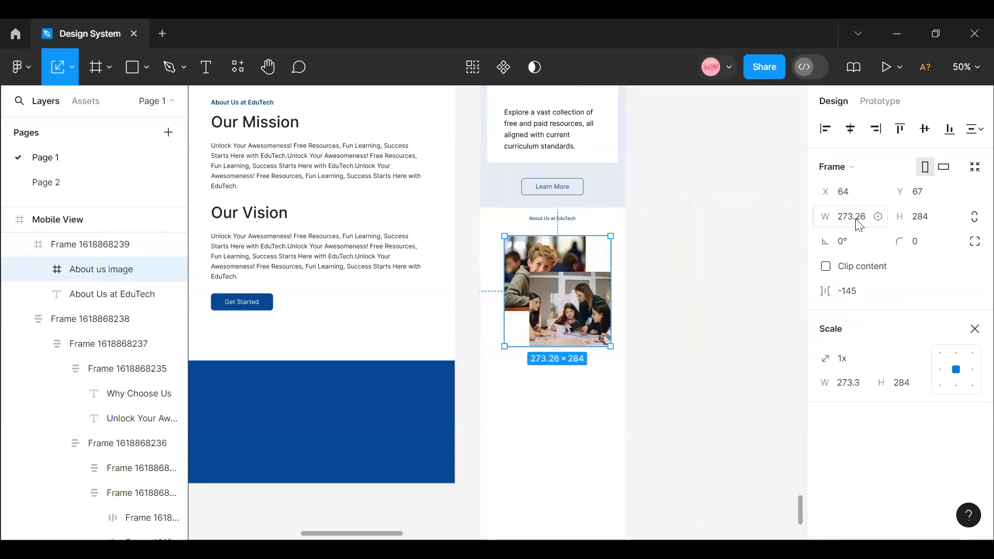
- Check the Mobile View frame's width, then scale the About us image proportionally to about 318 × 330.5 and center it horizontally
scroll(564, 289, up, 1)
scroll(564, 289, up, 10)
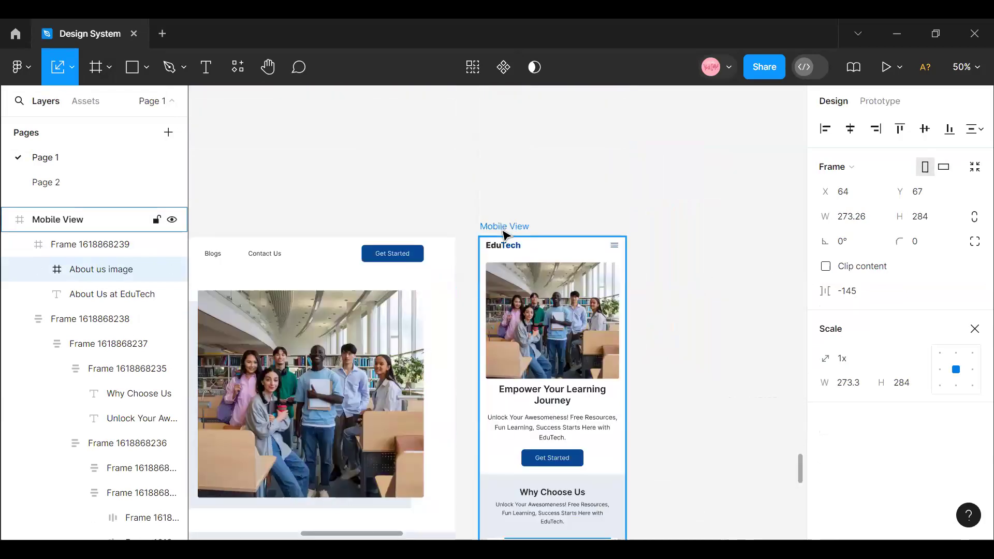
click(505, 228)
scroll(497, 362, down, 10)
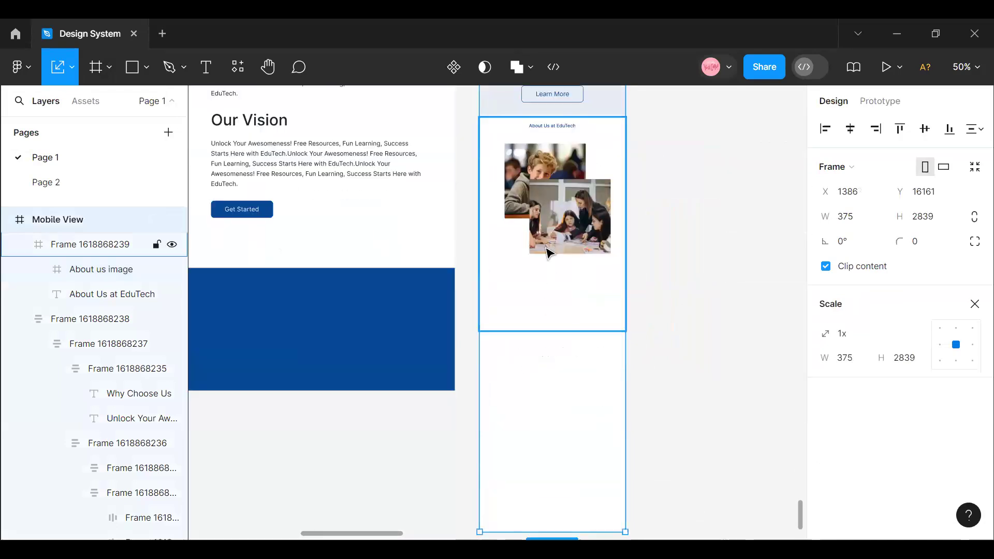
click(552, 236)
click(552, 237)
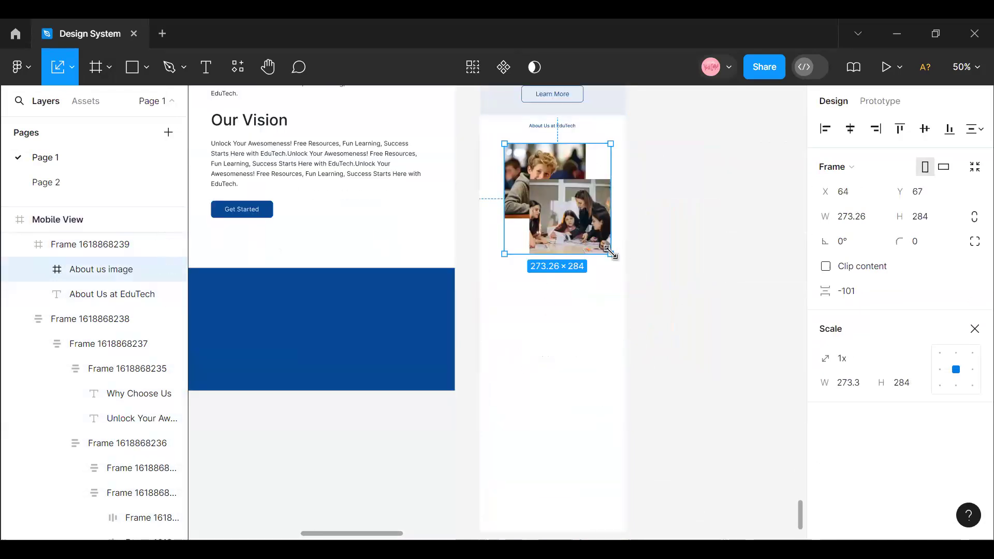
drag(616, 254, 622, 260)
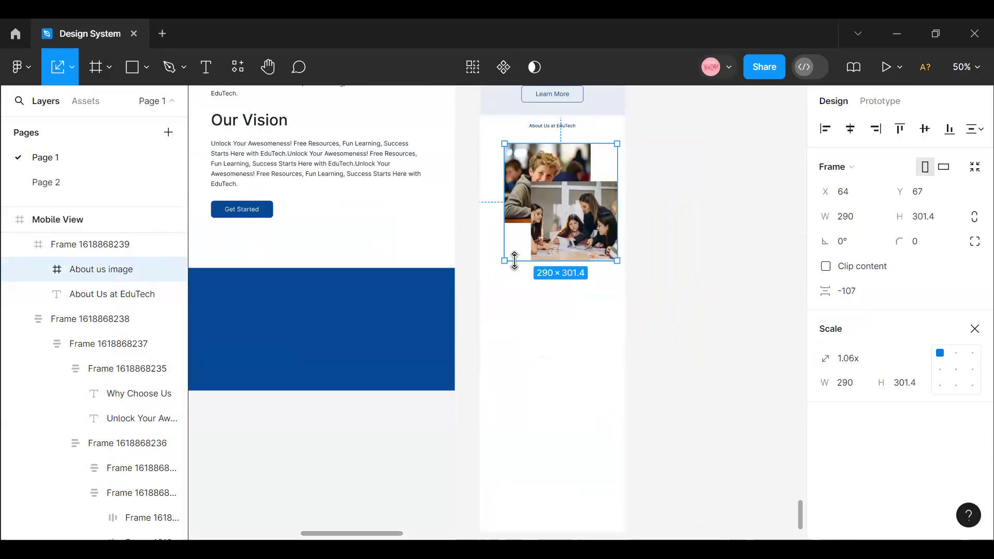
drag(497, 260, 493, 262)
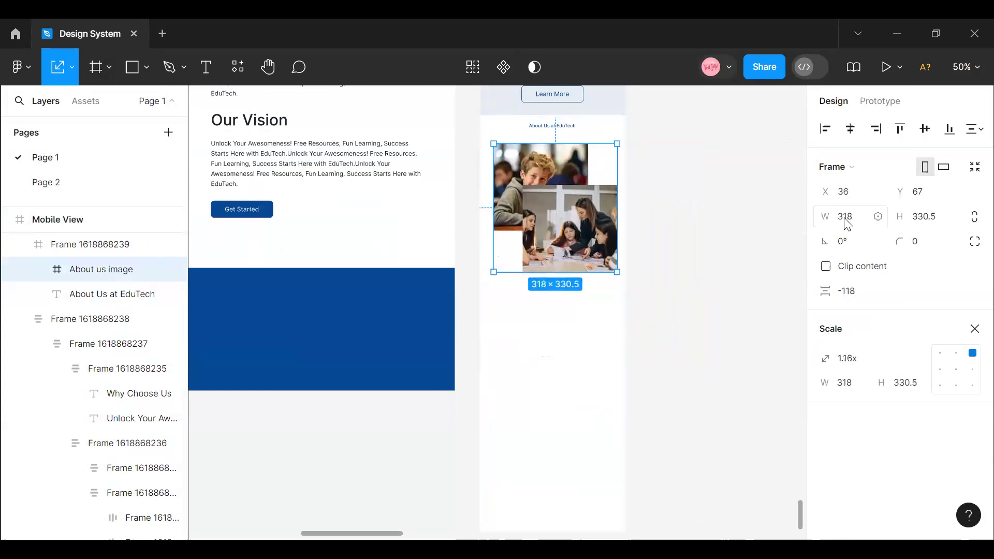
scroll(557, 252, up, 2)
scroll(556, 252, up, 2)
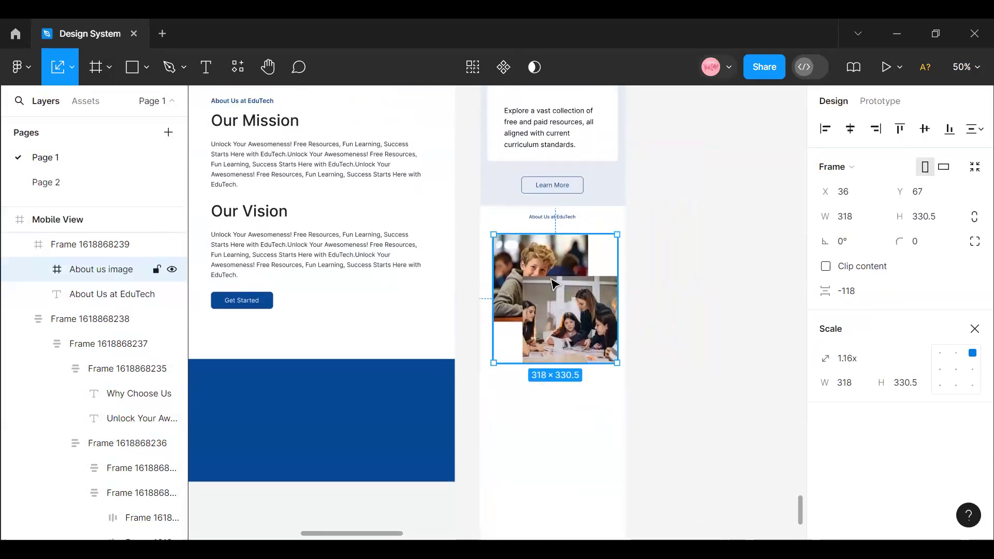
click(848, 131)
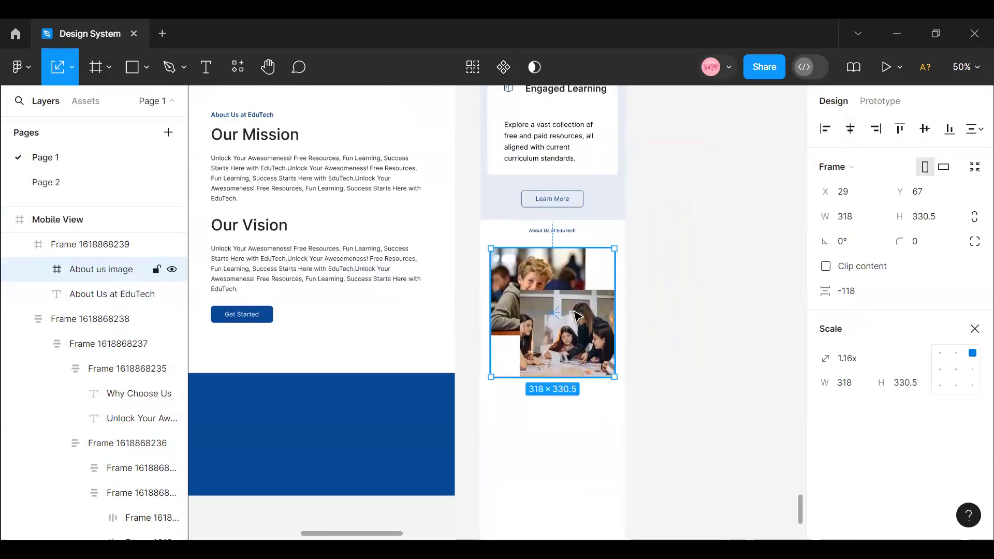
- Enlarge the mobile About us image proportionally to about 337 × 350, checking its side margins and centering it between resizes
key(alt)
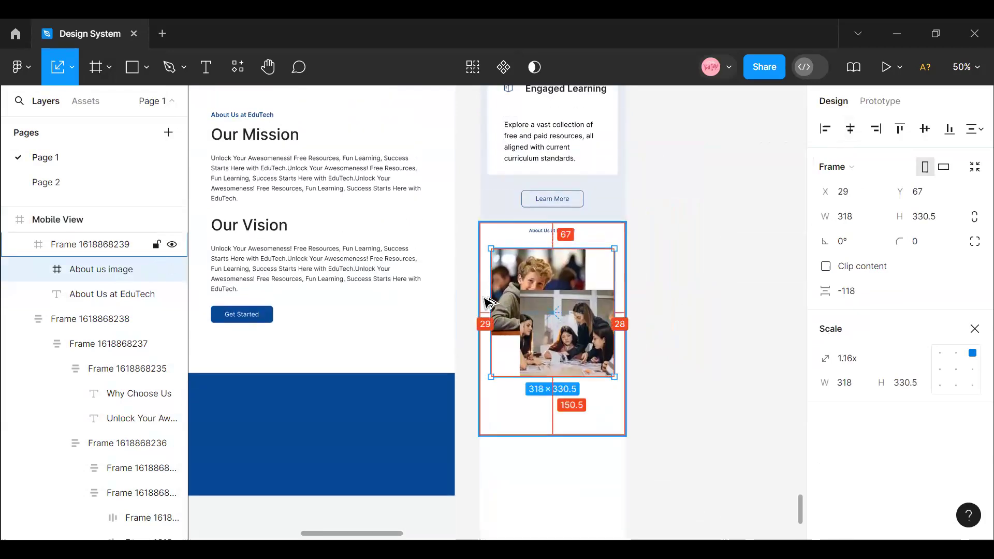
drag(491, 377, 484, 382)
click(850, 128)
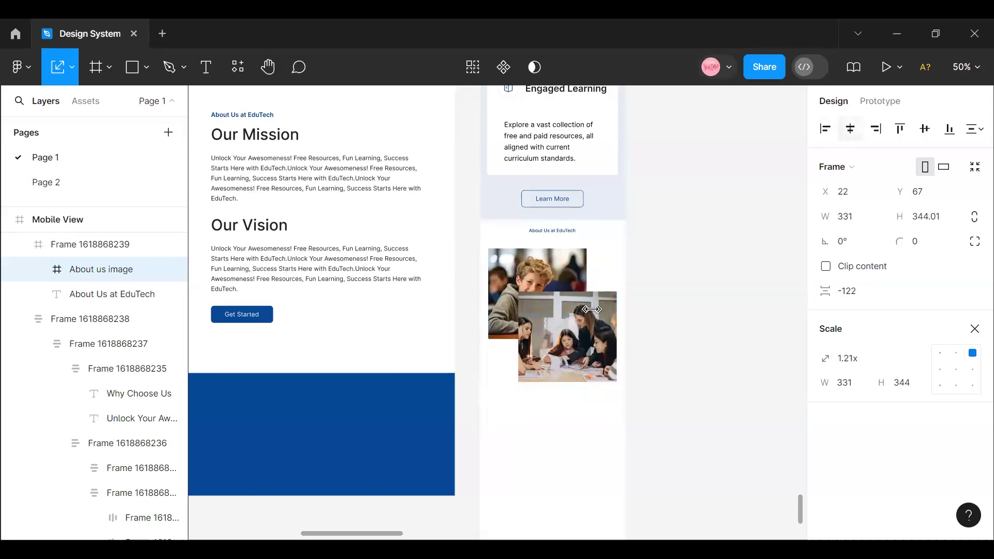
key(alt)
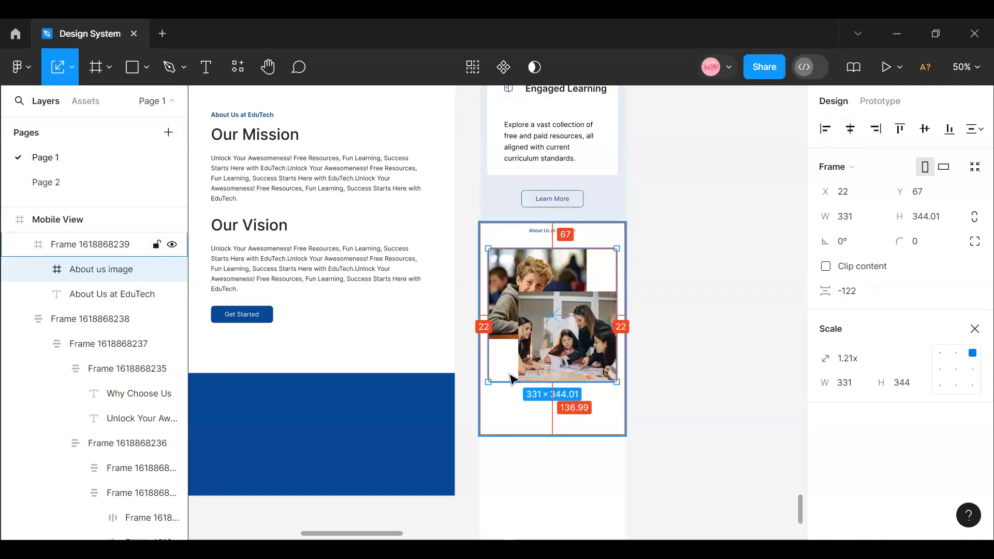
drag(487, 382, 486, 386)
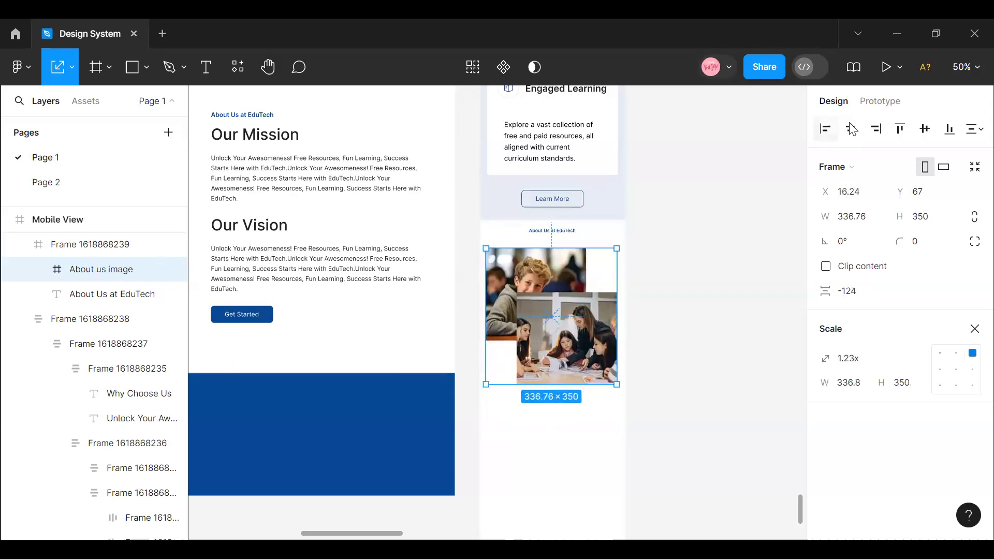
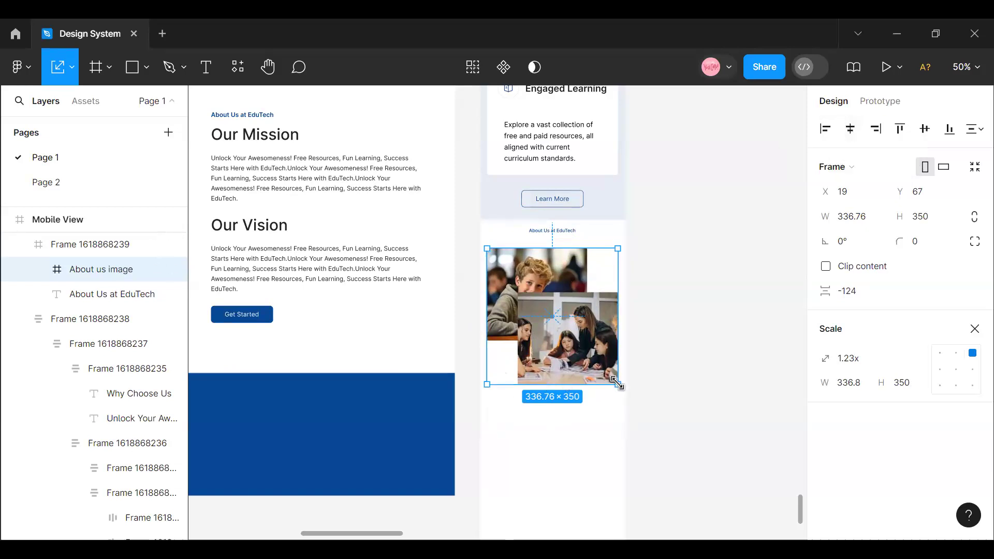
- Set the width of the mobile About us image to 343
click(848, 223)
text(343)
key(Return)
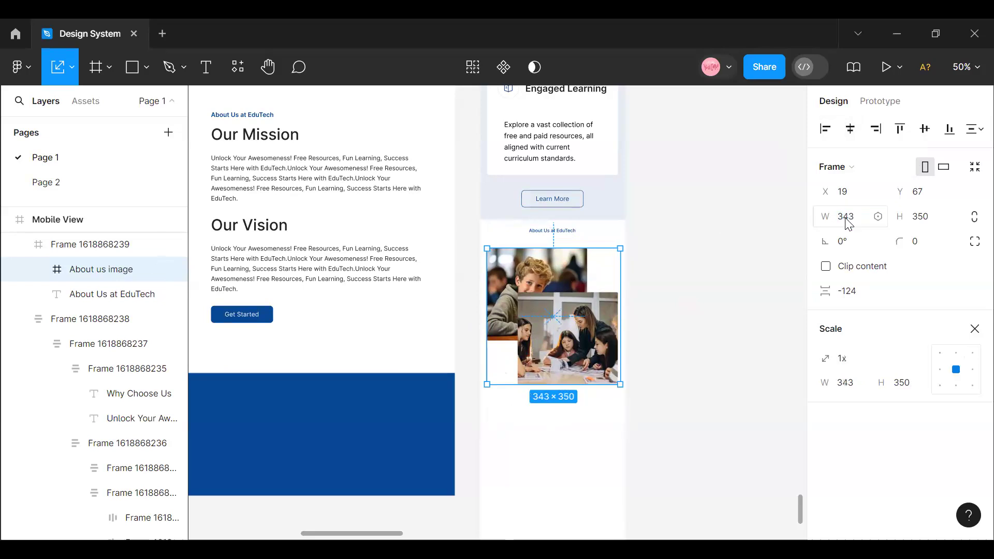
- Center the mobile About us image horizontally in its section and move it down to Y 198
double_click(610, 346)
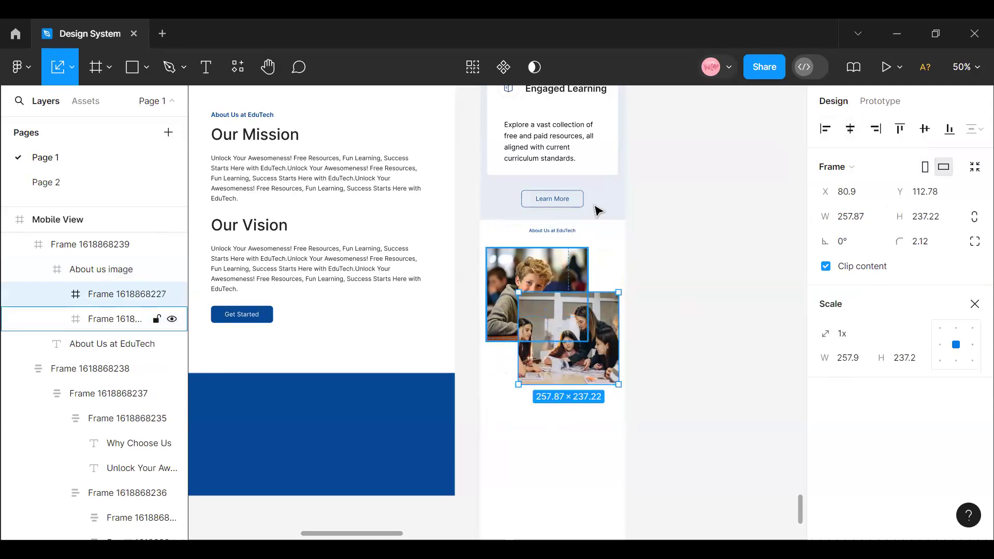
click(608, 259)
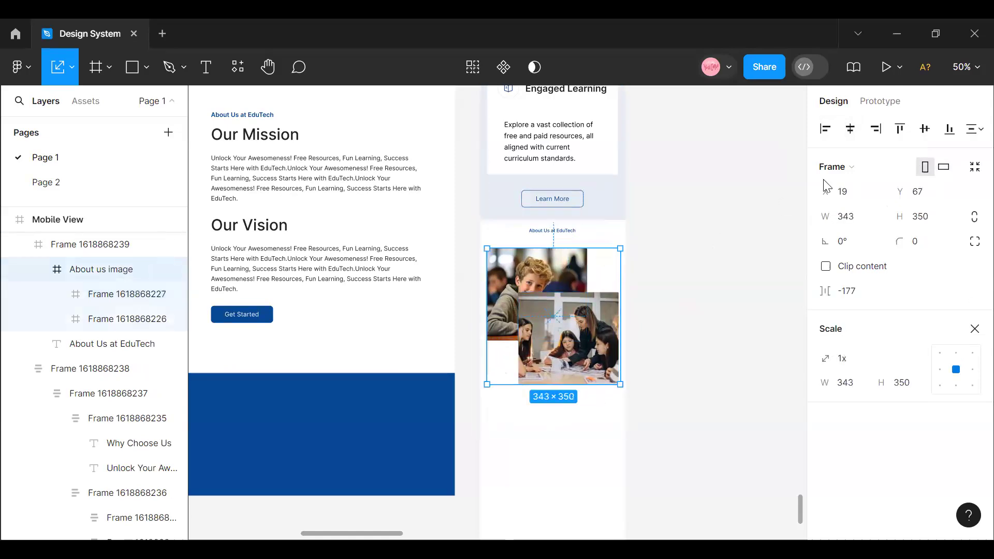
click(849, 130)
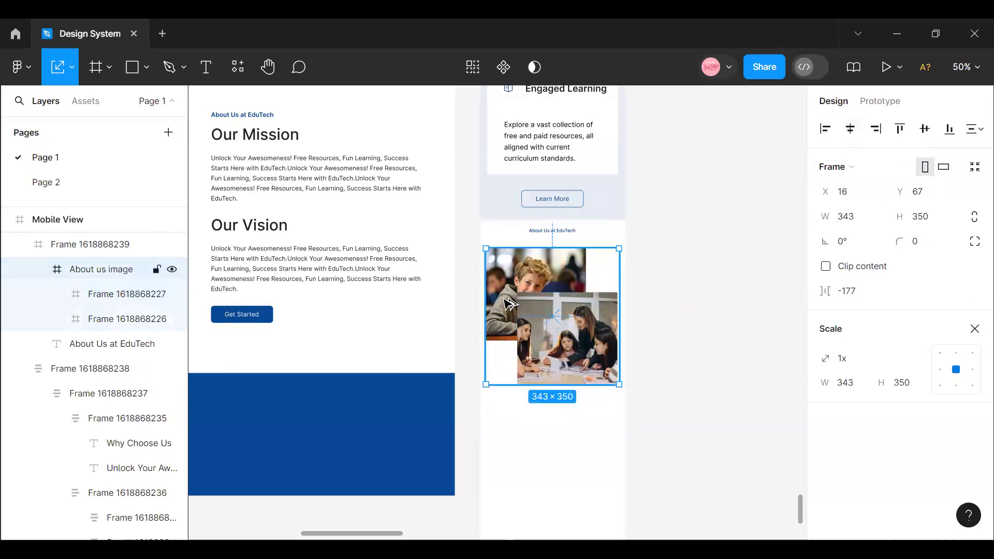
key(alt)
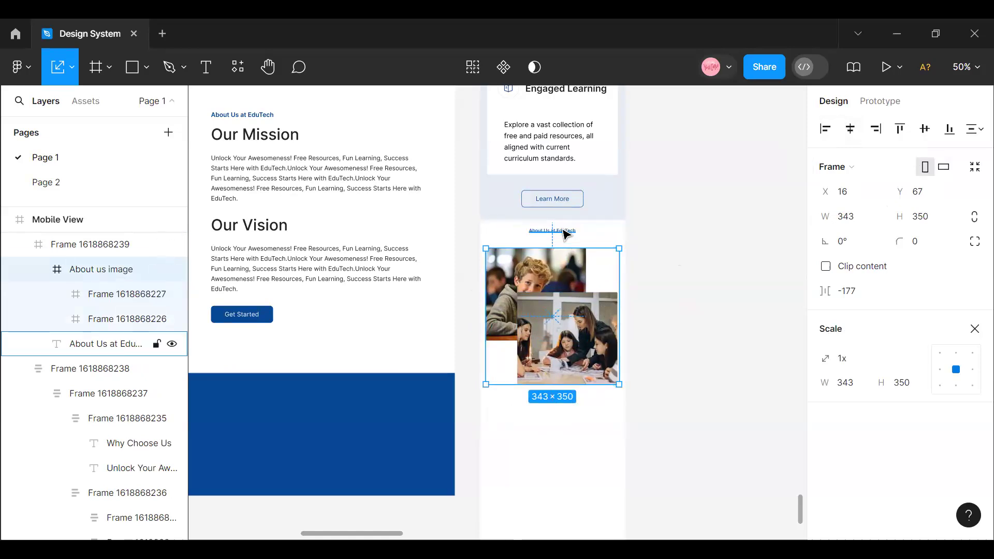
drag(583, 305, 583, 334)
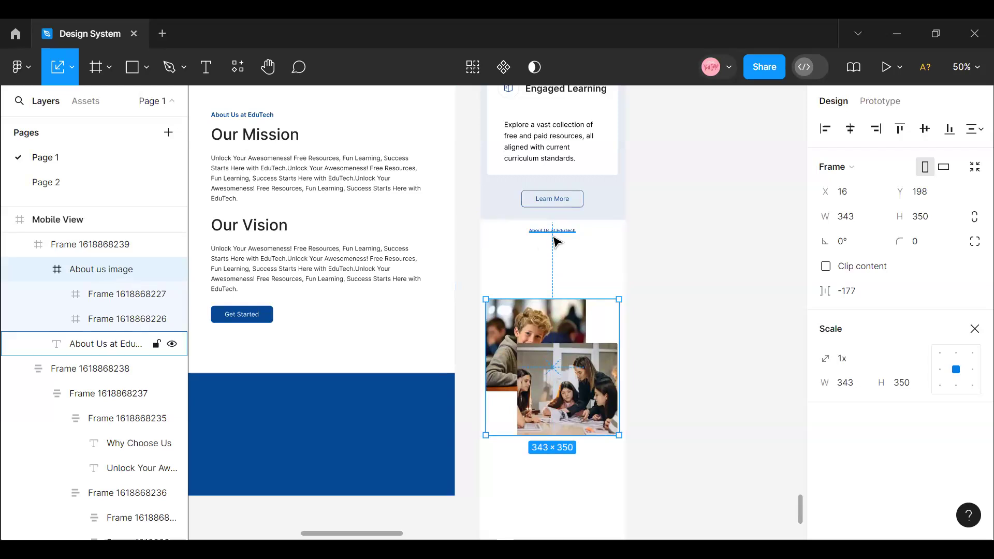
- Copy the Our Mission heading and paragraph block from the desktop About Us section
click(245, 165)
click(245, 166)
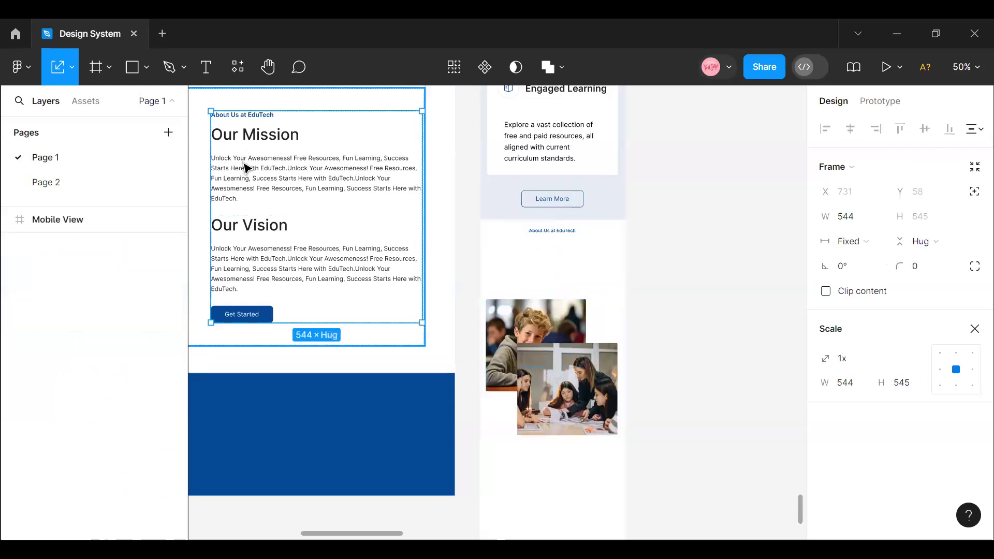
click(245, 166)
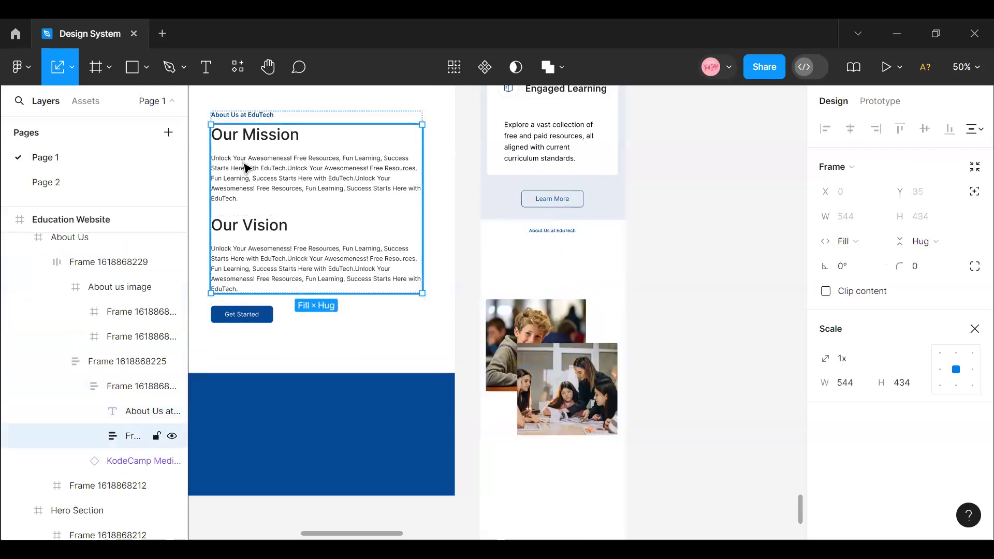
click(245, 167)
right_click(245, 166)
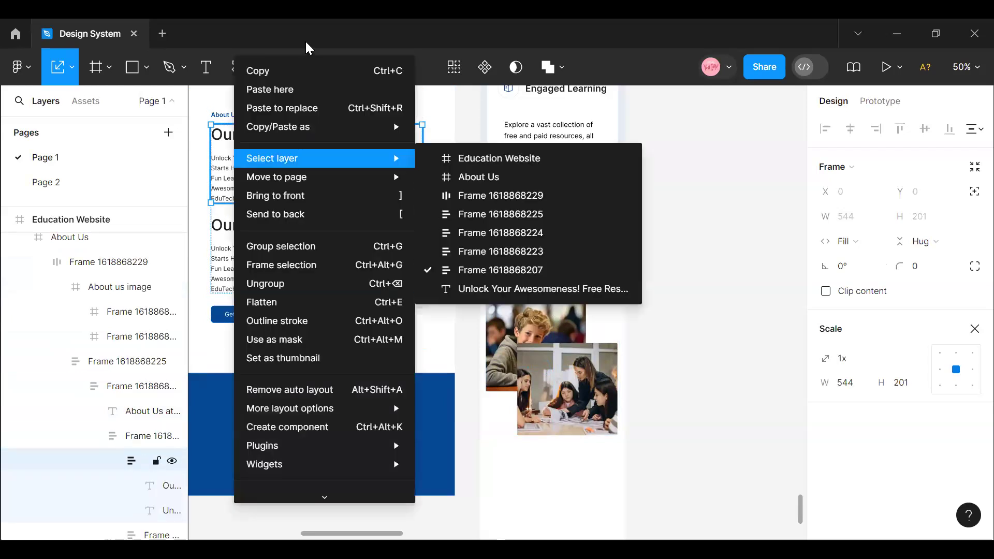
click(294, 64)
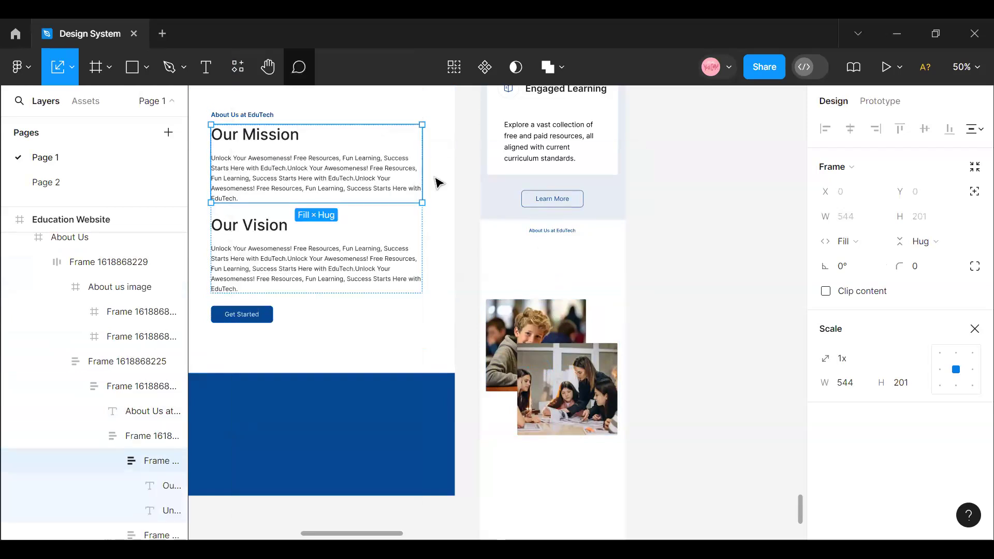
- Move the About us image out onto the canvas beside the mobile frame and paste the Our Mission block beneath the mobile About Us label
click(517, 312)
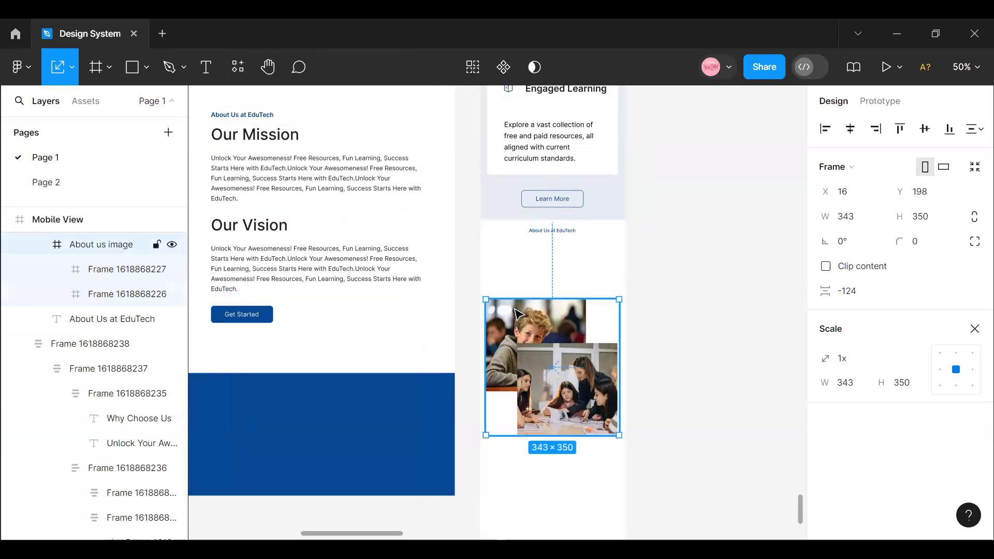
drag(533, 338, 751, 316)
click(537, 295)
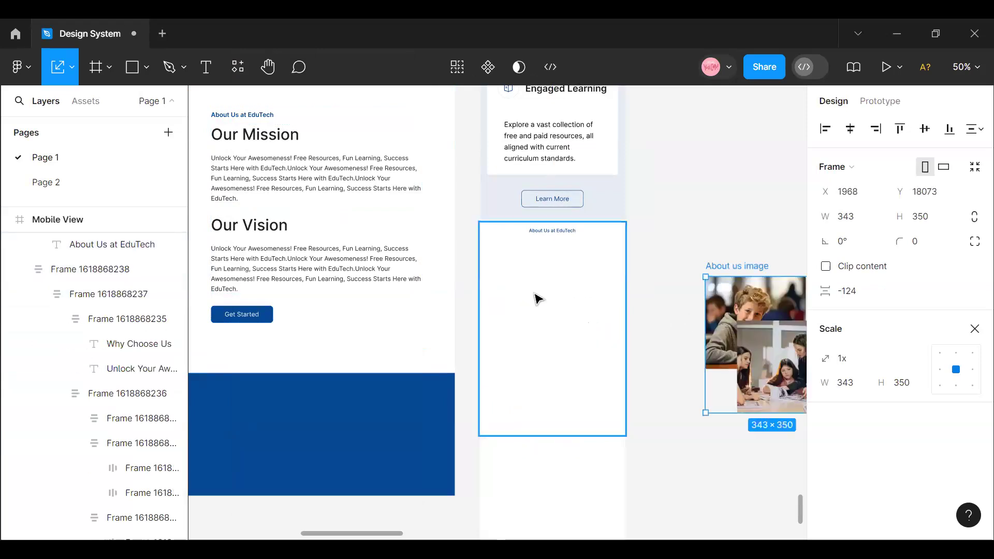
right_click(537, 295)
click(560, 92)
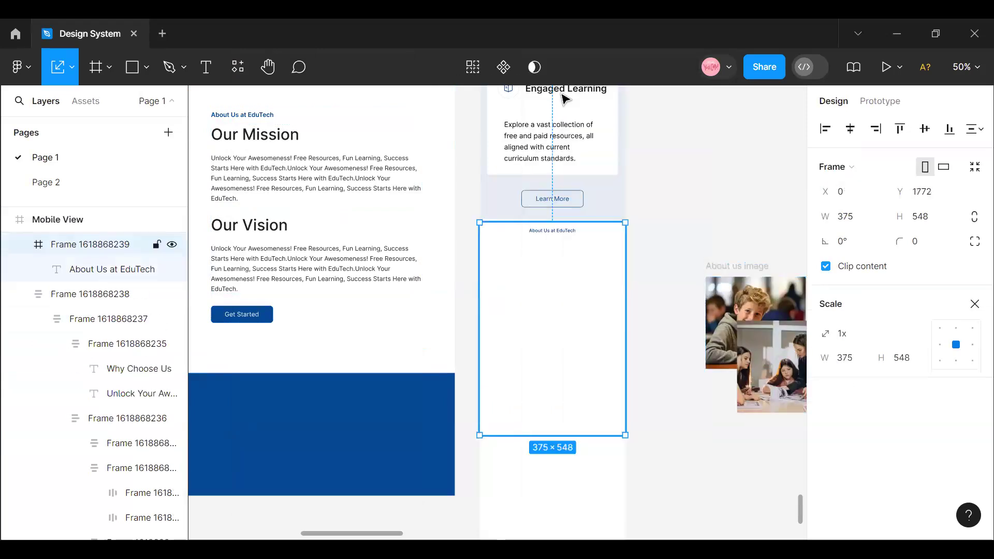
drag(561, 329, 537, 296)
- Using the Move tool, resize the mobile Our Mission paragraph to about 302 × 207 so its text fits the section
double_click(579, 295)
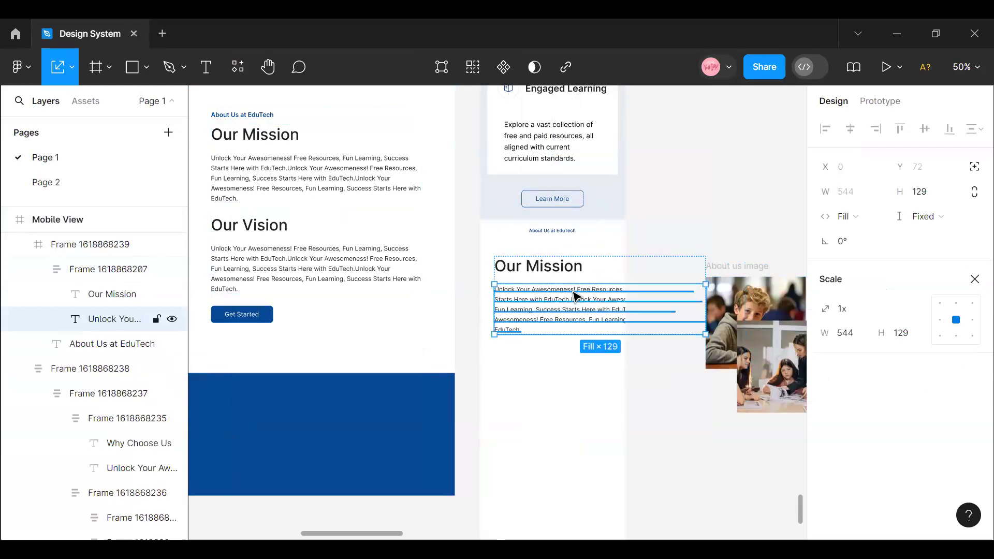
click(72, 66)
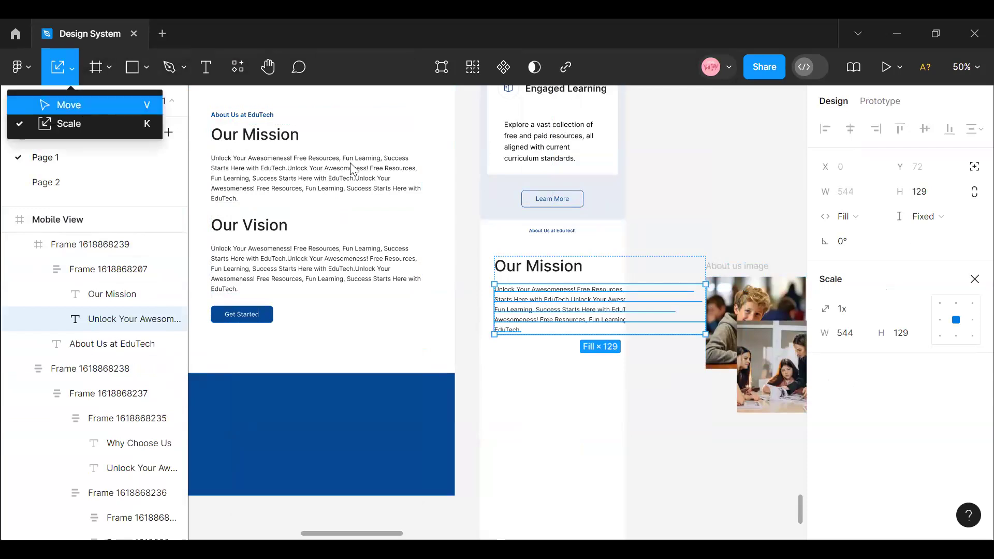
click(69, 106)
drag(644, 305, 611, 305)
drag(571, 368, 572, 368)
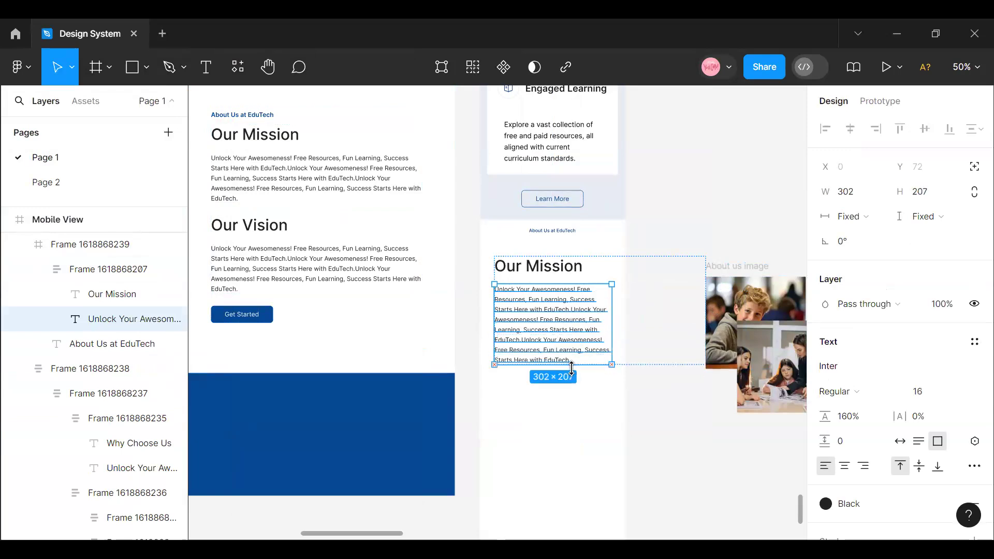
- Set the mobile Our Mission block's horizontal sizing to Hug contents
click(634, 261)
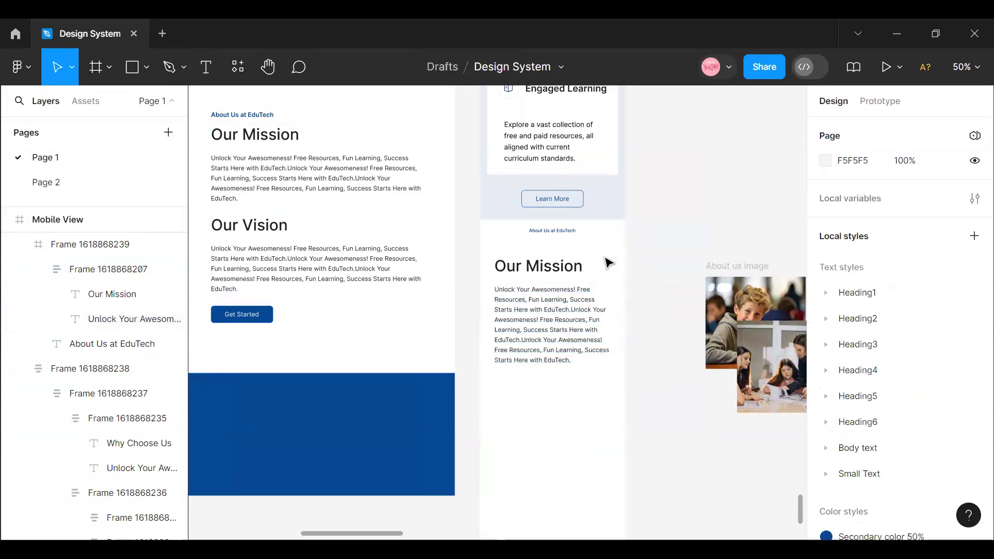
click(576, 260)
click(576, 260)
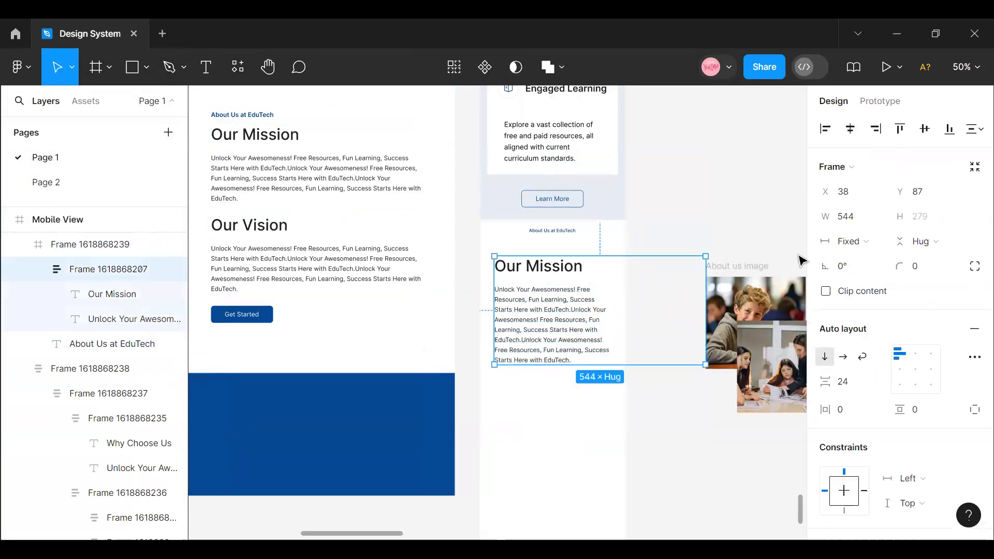
click(869, 242)
click(868, 258)
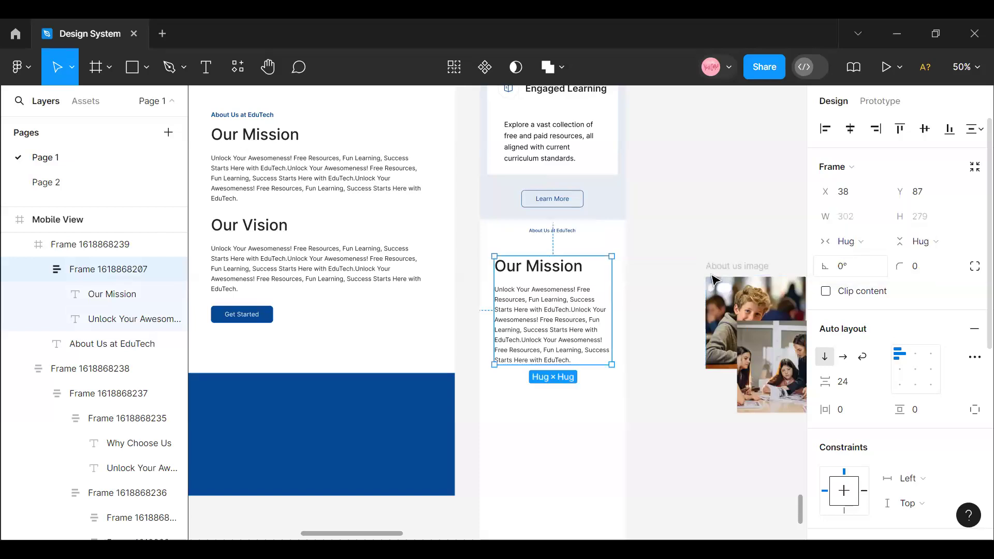
- Narrow the mobile Our Mission heading to about 262 wide and center-align the text of the heading and paragraph
click(572, 272)
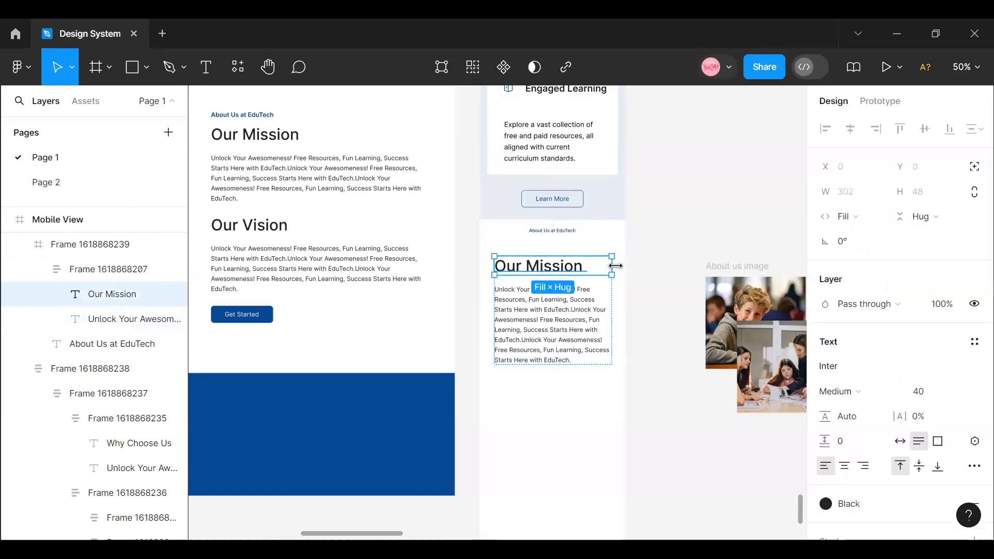
drag(601, 267, 585, 267)
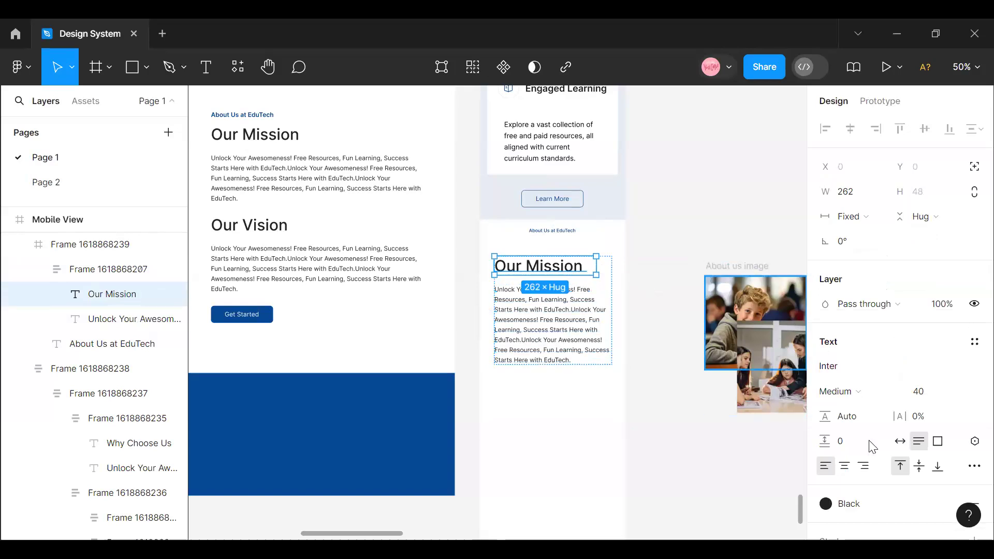
click(844, 467)
click(572, 321)
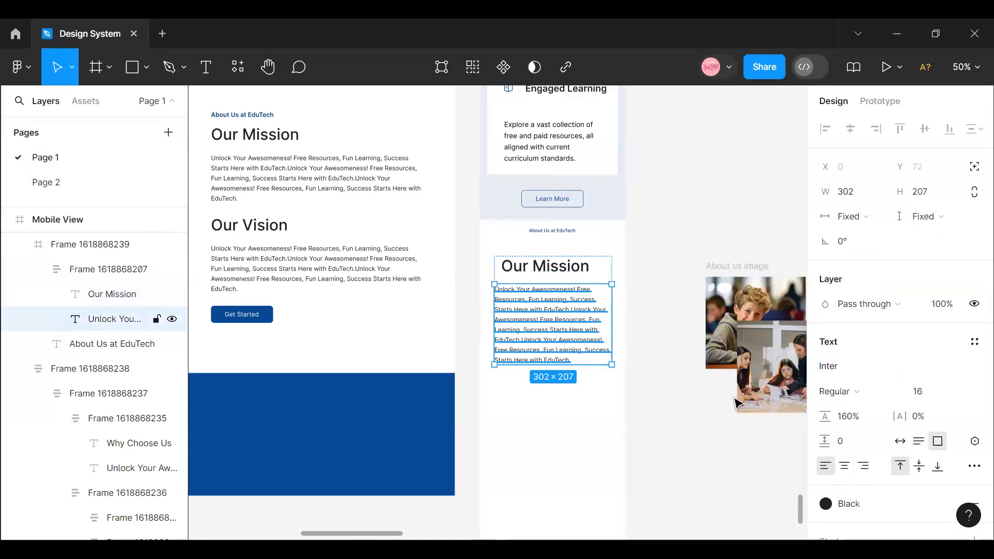
click(848, 468)
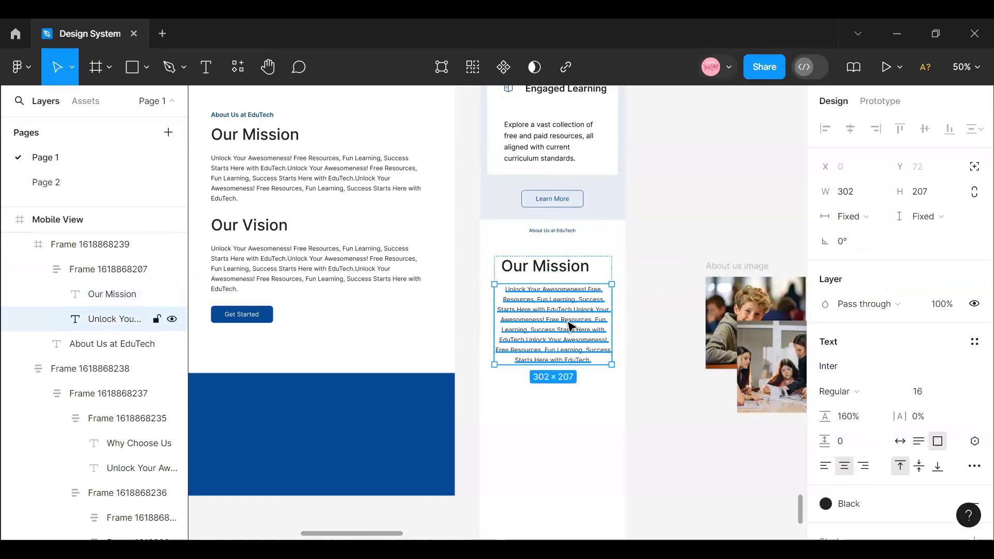
- Set the width of the mobile Our Mission paragraph to 343
click(576, 267)
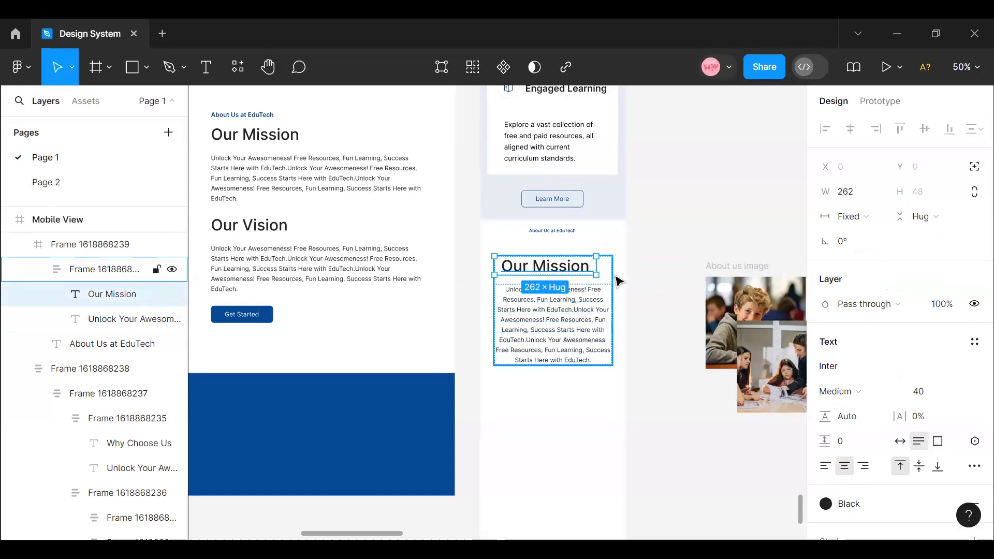
key(Escape)
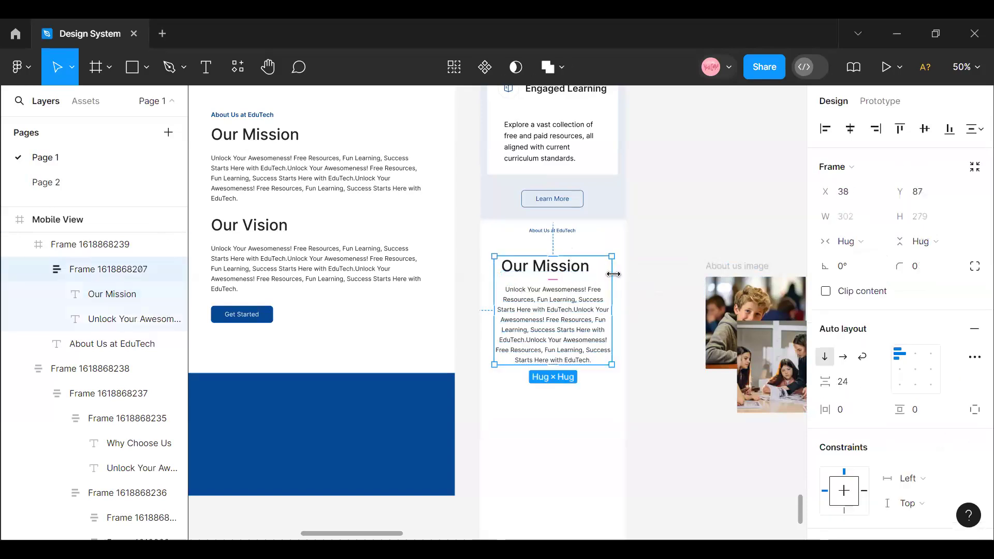
click(590, 317)
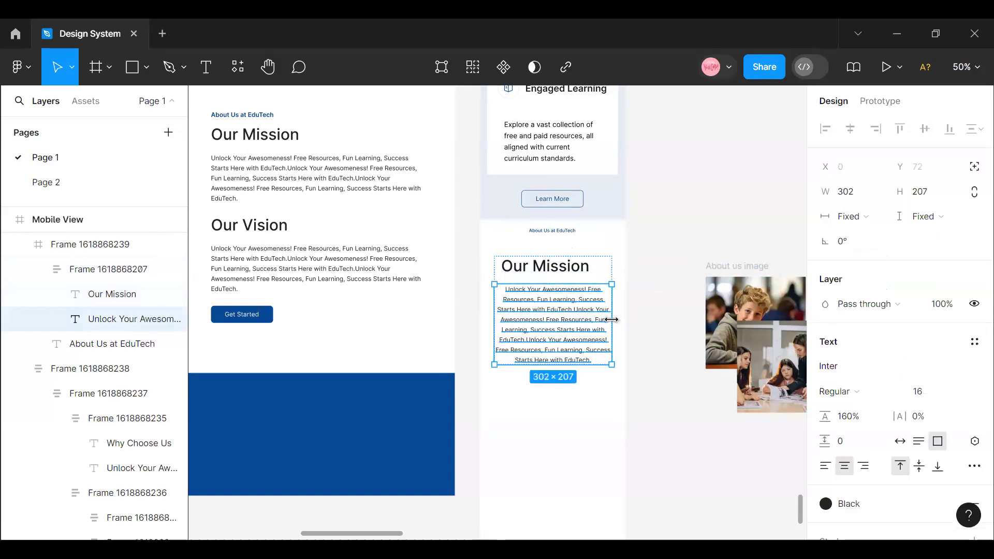
drag(622, 319, 628, 319)
click(861, 200)
text(343)
key(Return)
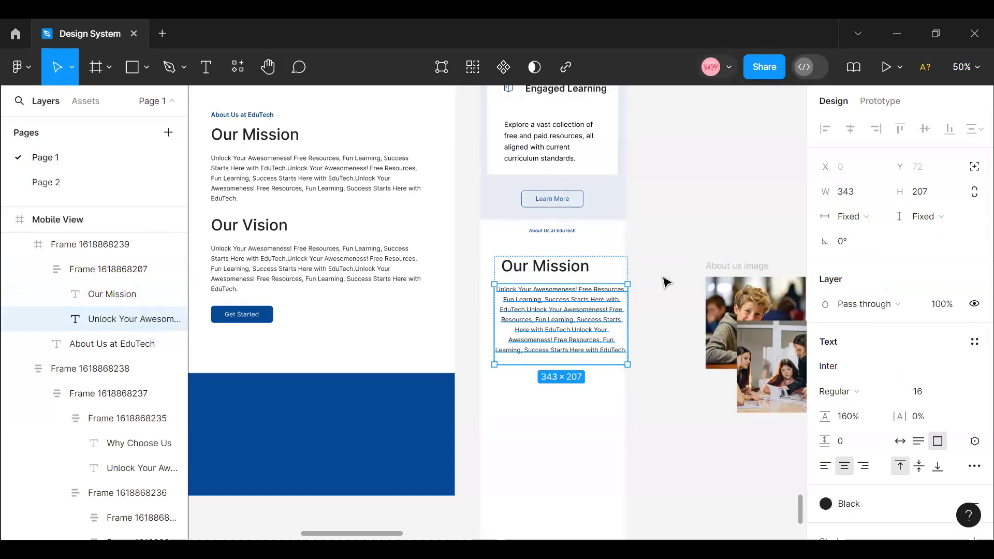
- Center the whole Our Mission block horizontally within the mobile About Us section
key(Escape)
click(568, 283)
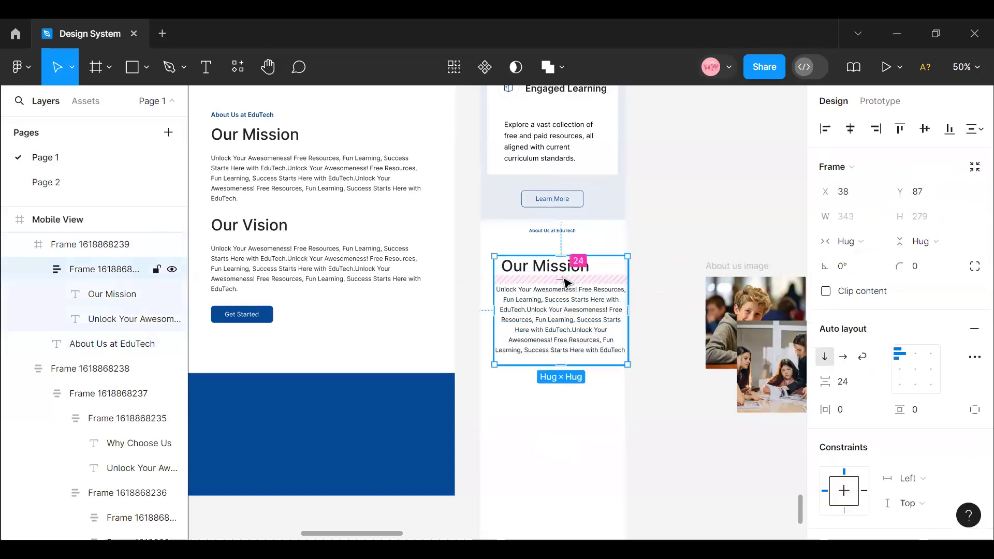
click(850, 128)
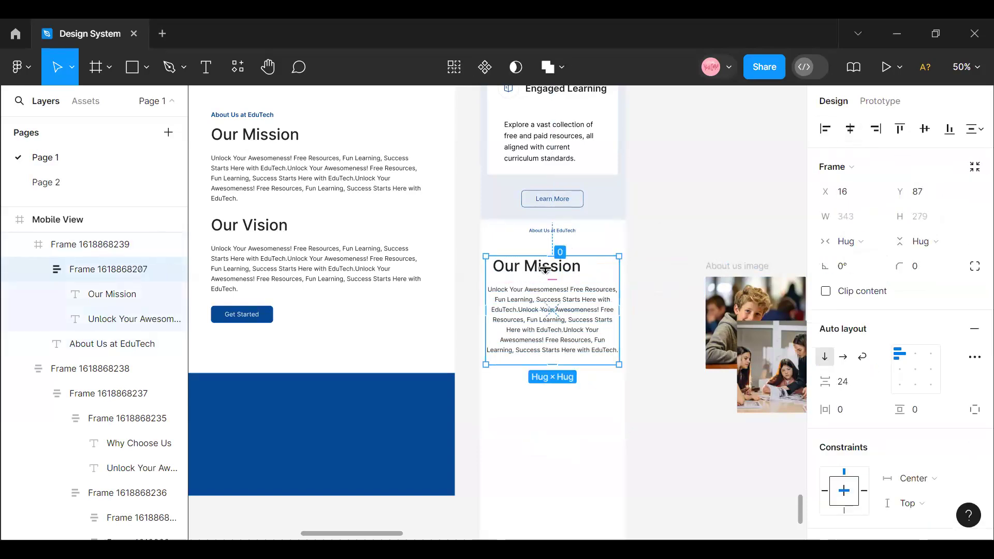
- Set the mobile Our Mission heading's horizontal sizing to Fill container
click(545, 266)
click(551, 270)
click(557, 272)
click(657, 240)
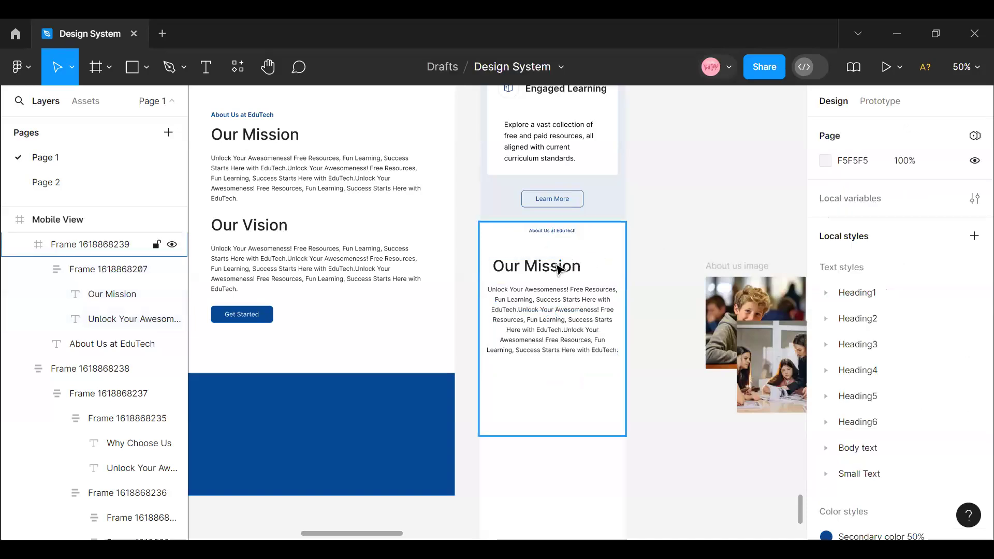
double_click(557, 271)
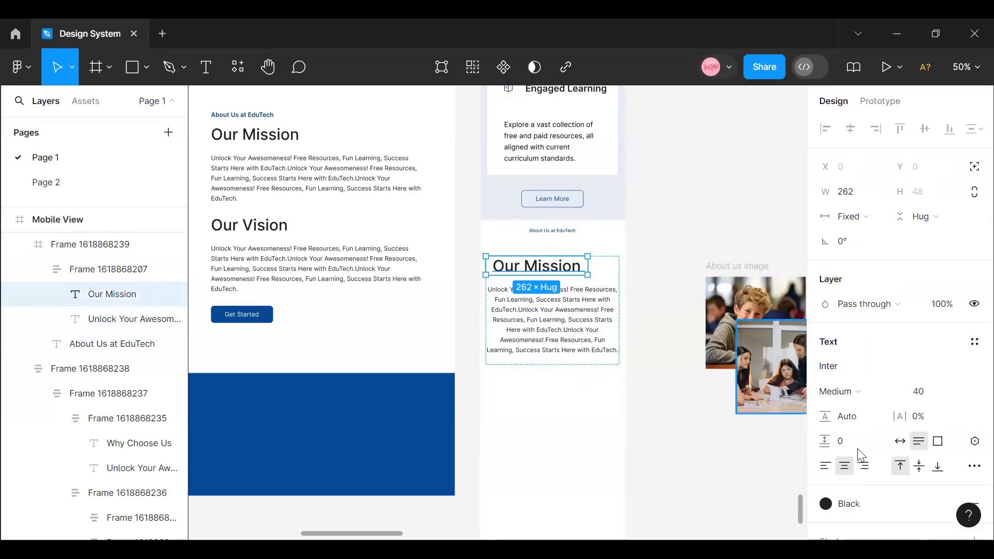
click(872, 217)
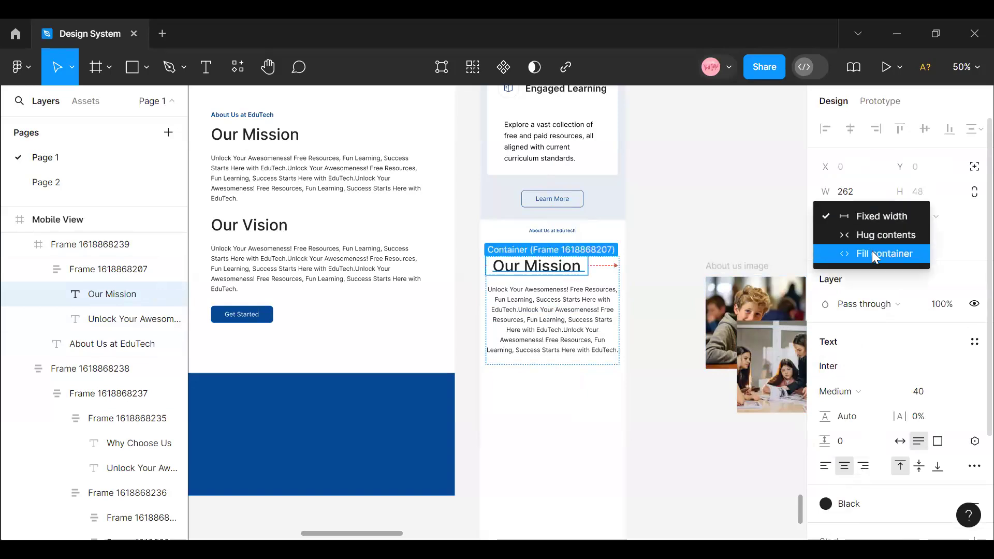
click(872, 252)
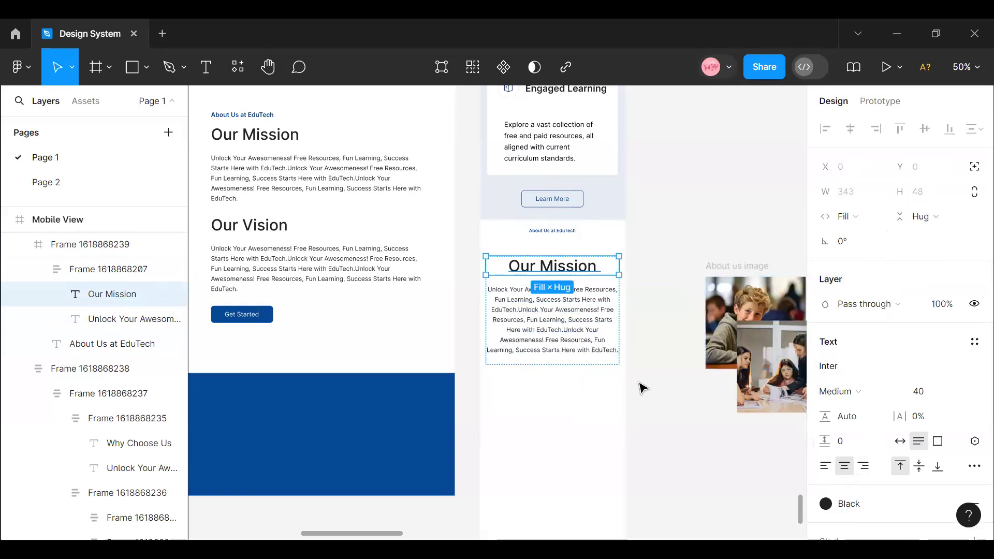
- Left-align the text of the mobile Our Mission paragraph and select its parent block
key(Escape)
click(559, 332)
click(559, 332)
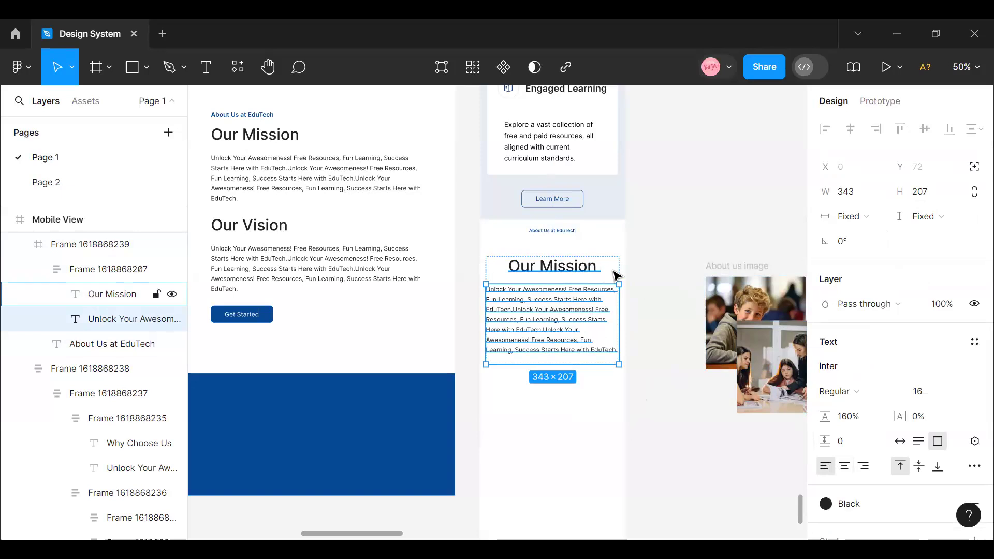
key(Escape)
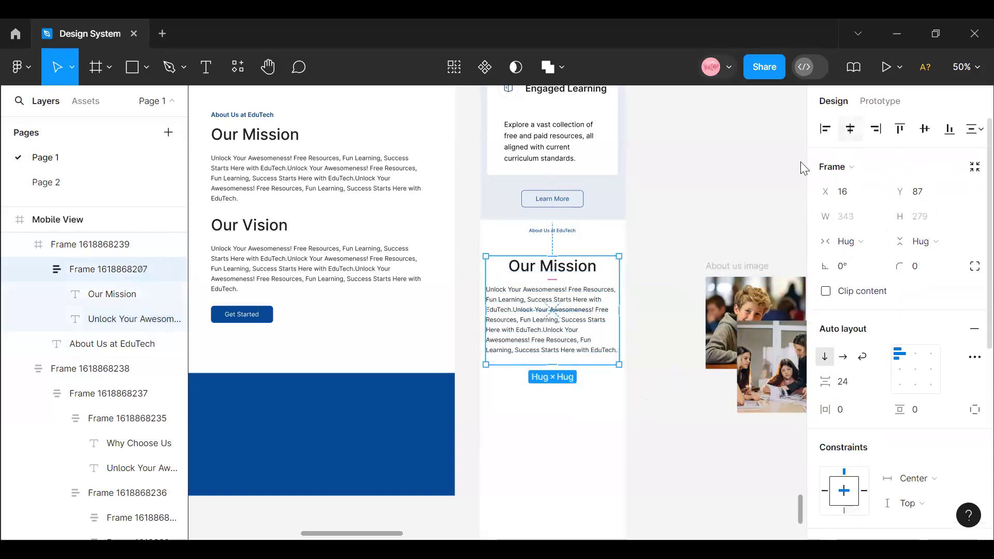
- Left-align the mobile Our Mission heading's text and extend the About Us section frame to a height of about 815
click(581, 279)
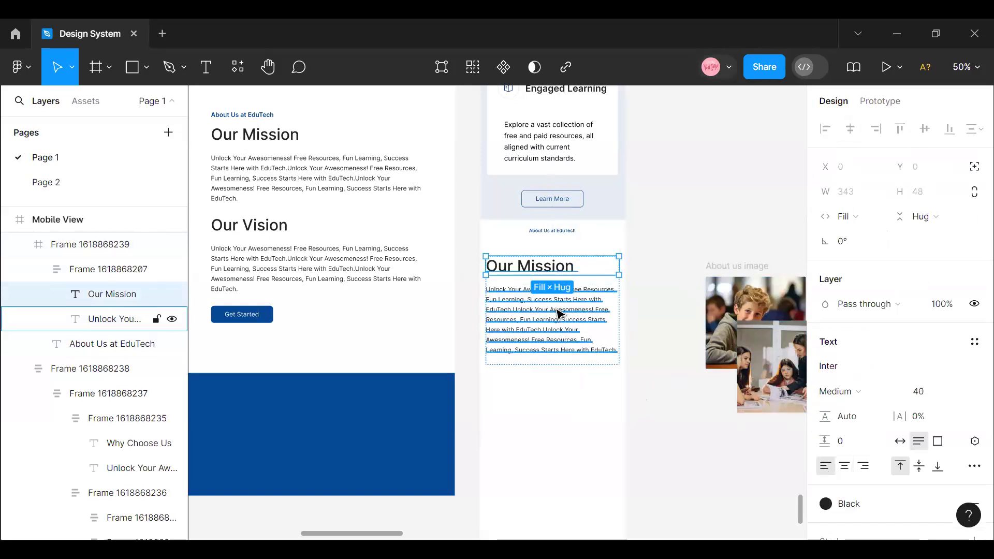
click(639, 390)
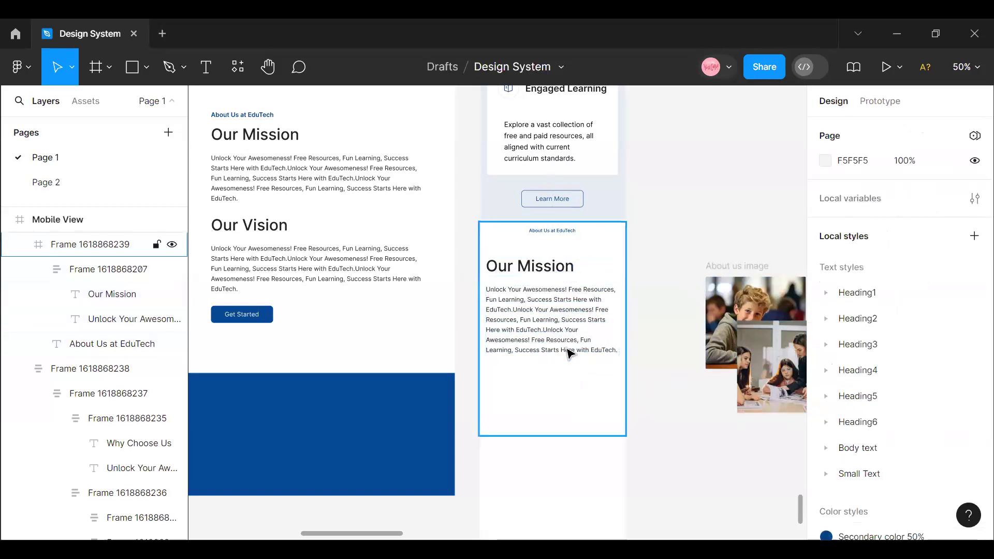
click(570, 346)
click(569, 346)
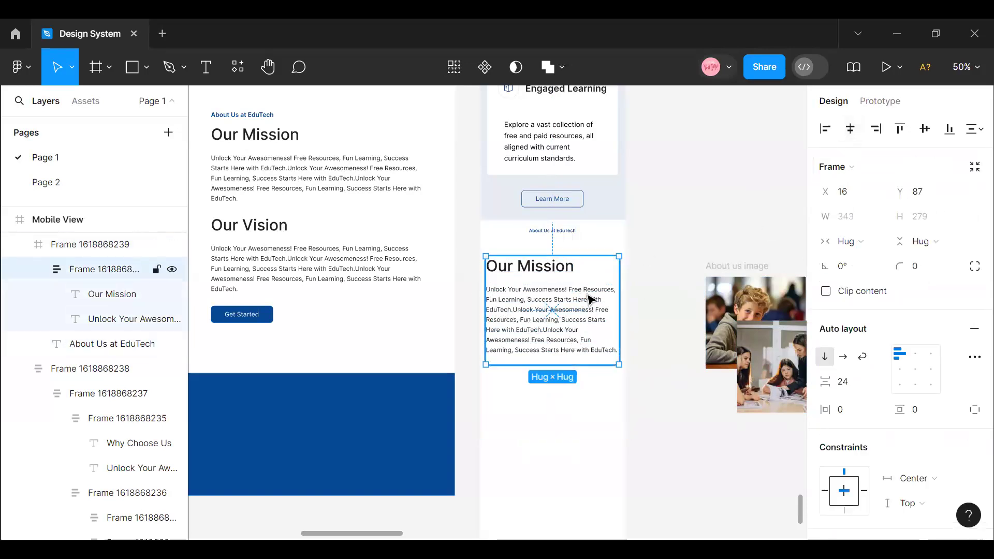
click(584, 414)
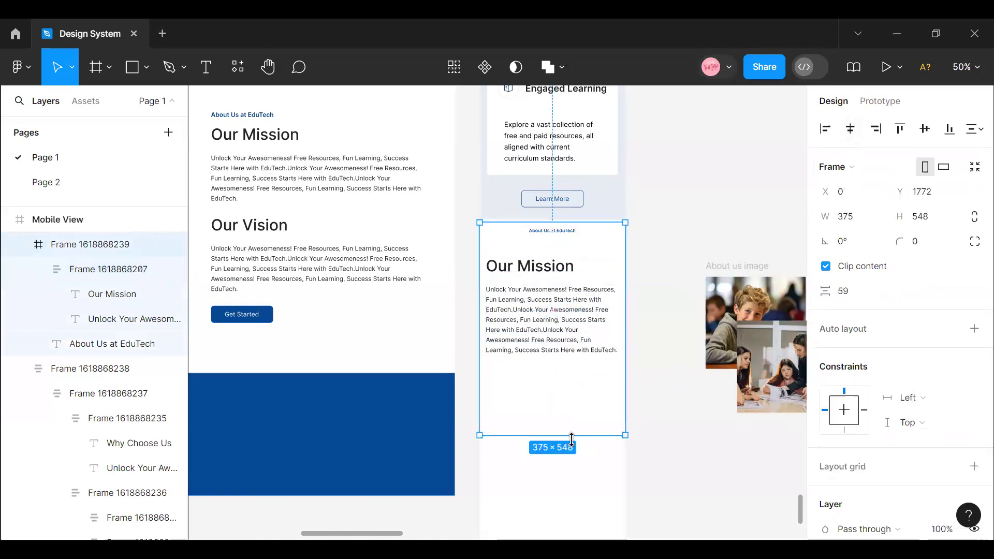
mouse_move(573, 457)
mouse_down()
mouse_move(570, 532)
mouse_move(570, 447)
mouse_up()
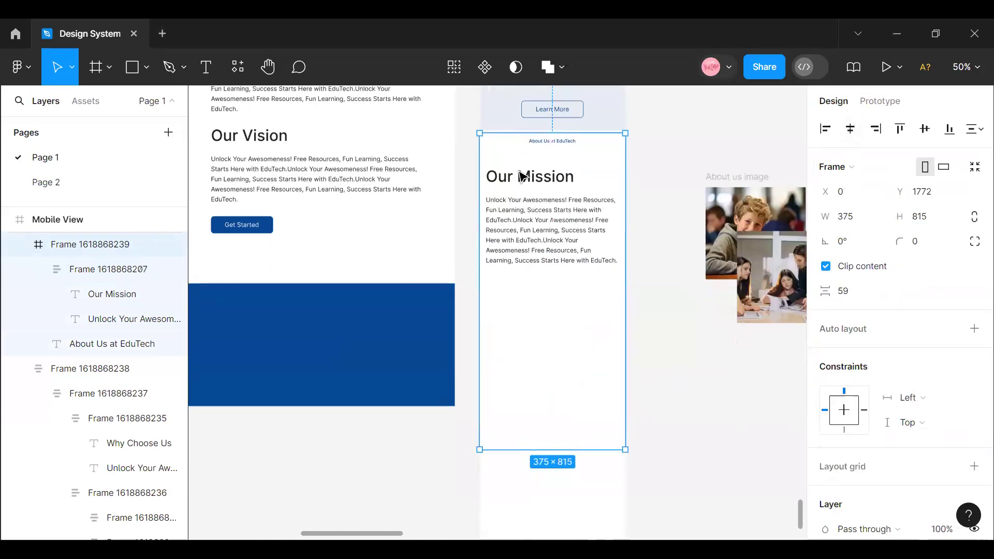
- Set the font size of the mobile Our Mission heading to 22
click(523, 181)
click(523, 181)
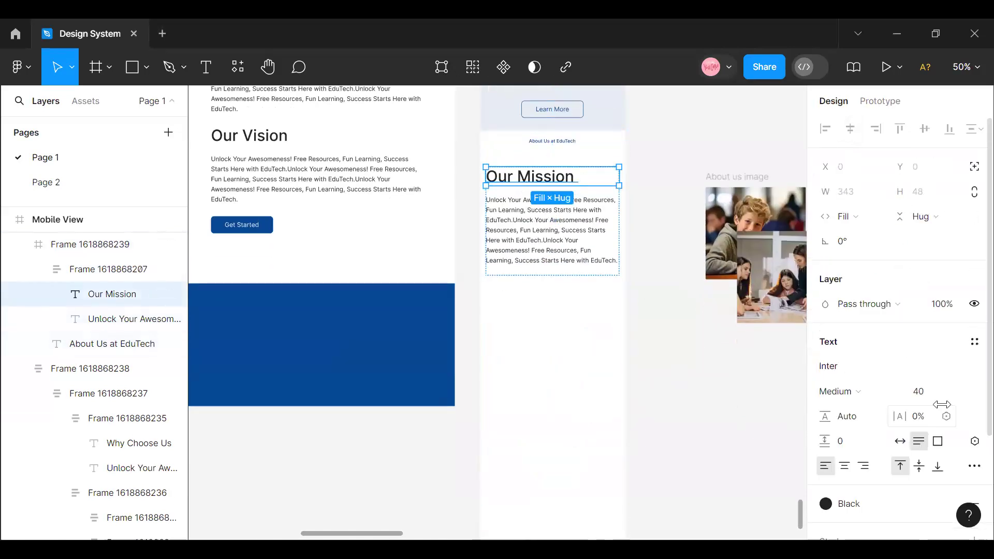
click(955, 394)
click(963, 394)
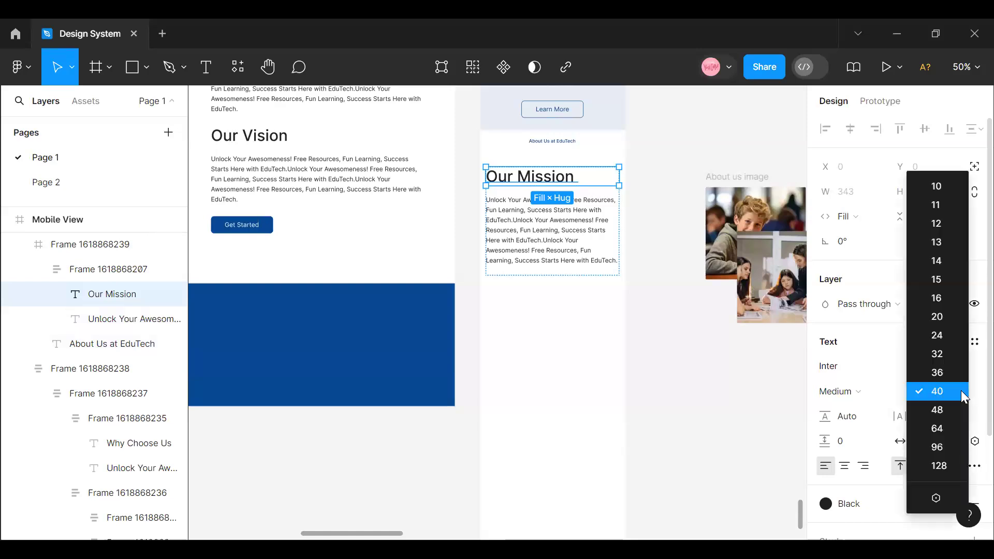
click(942, 331)
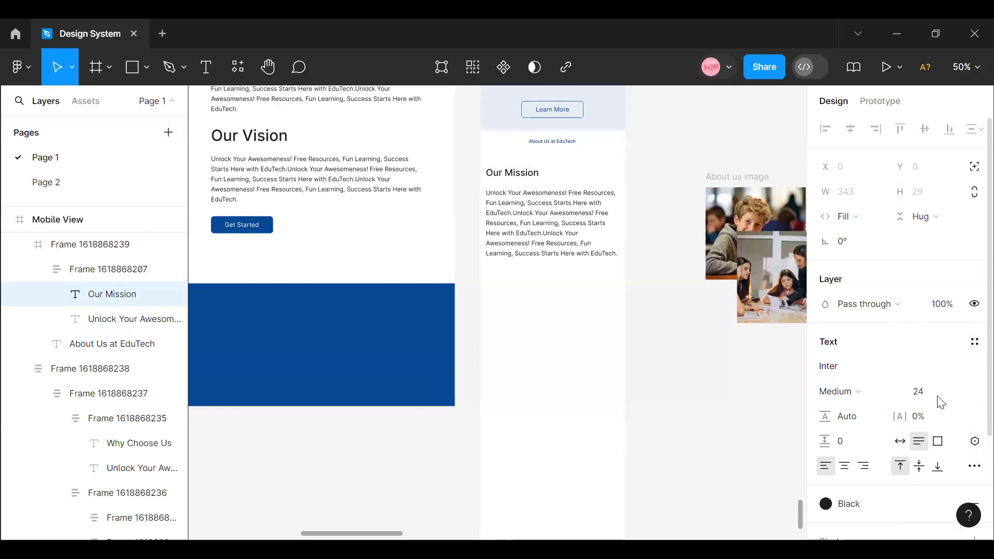
text(22)
key(Return)
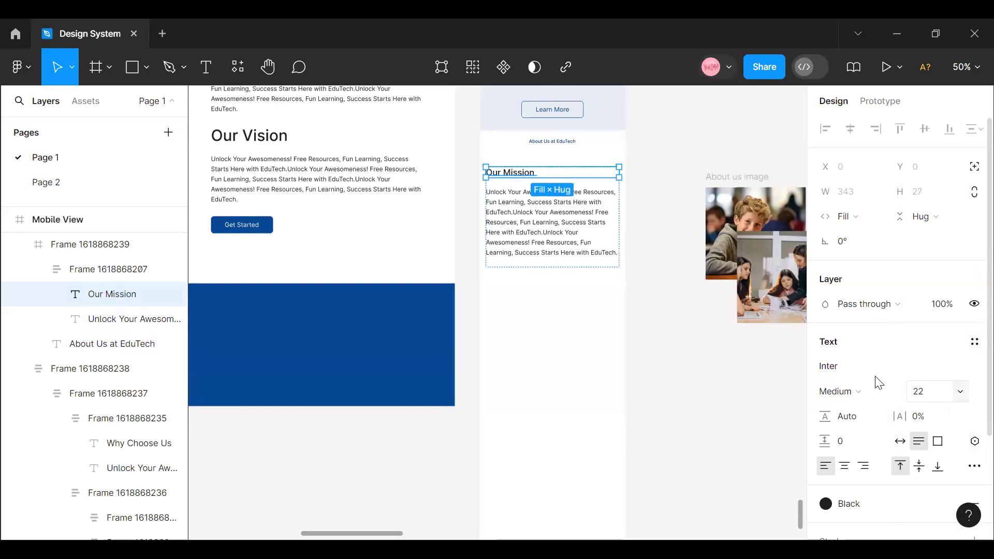
click(772, 406)
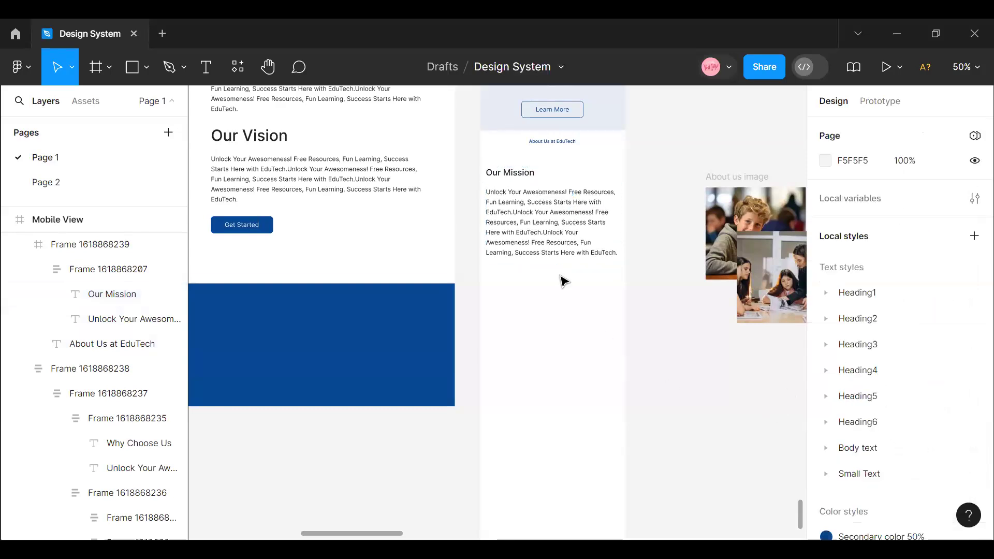
- Move the About us image into the mobile About Us section, centred just below the Our Mission paragraph
double_click(526, 178)
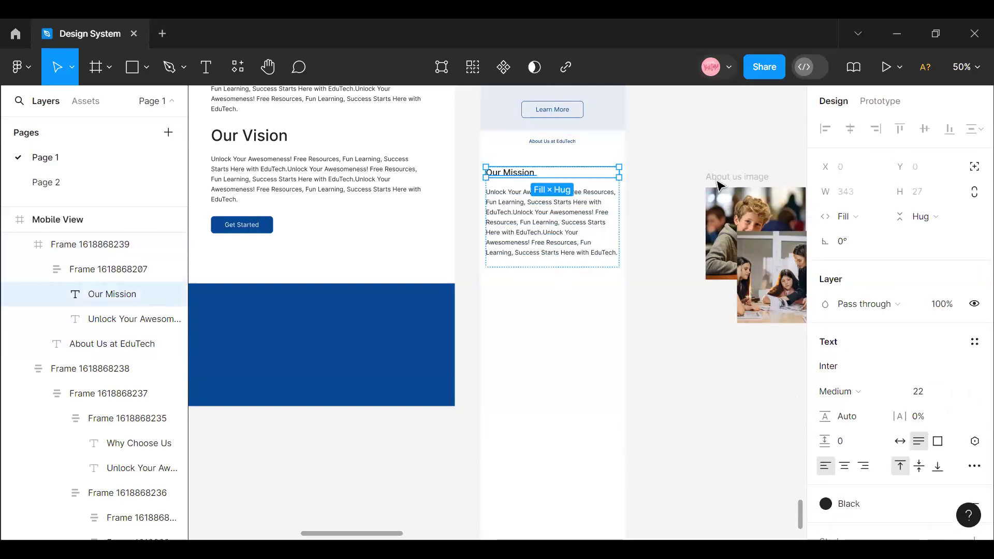
click(765, 223)
drag(765, 224, 553, 220)
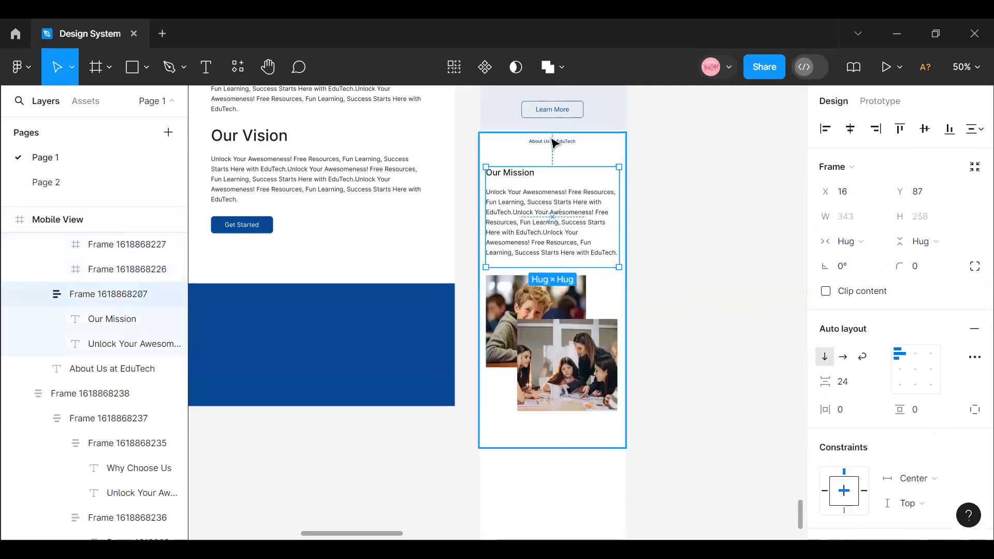
- Wrap the About Us at EduTech label and the Our Mission block in a vertical auto layout with 16 spacing
click(555, 145)
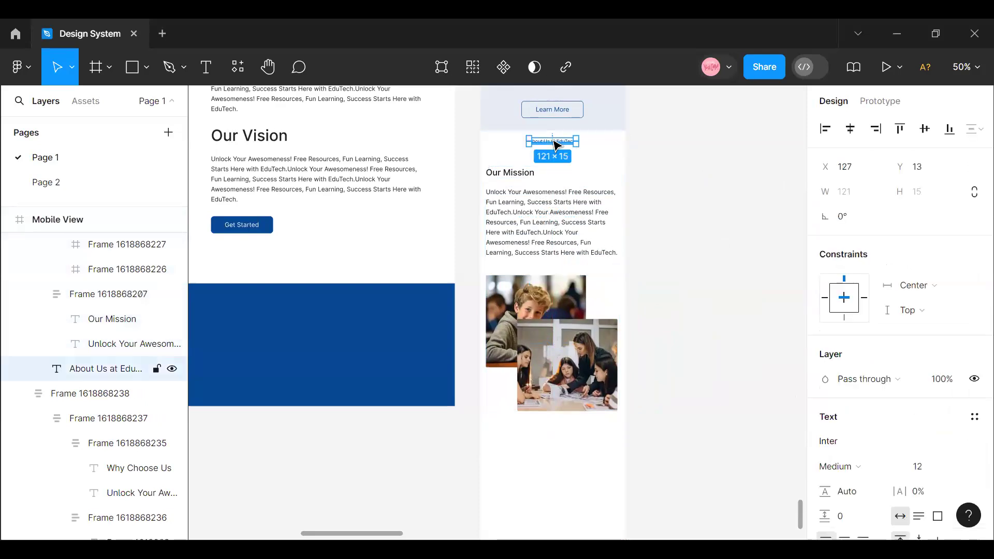
click(555, 195)
shift+click(556, 142)
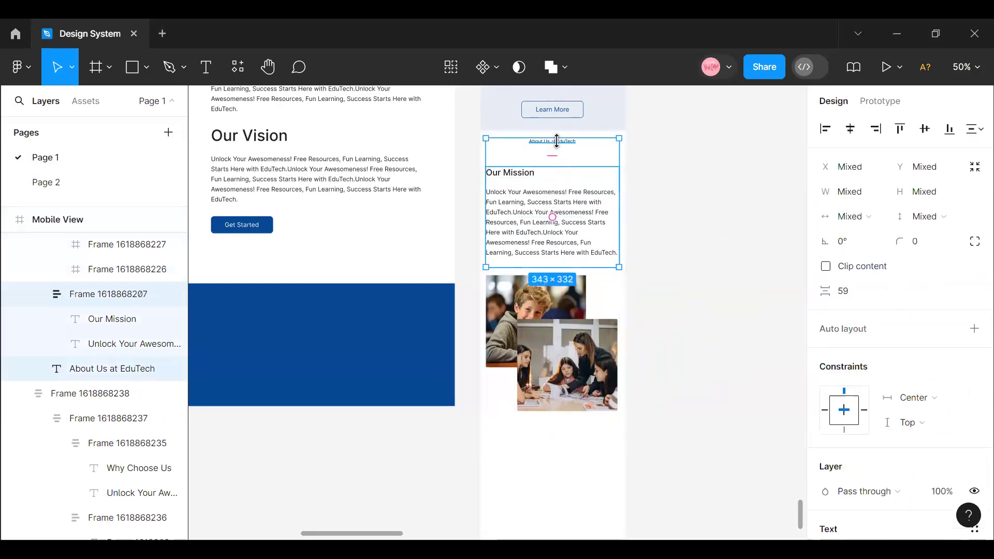
key(shift+a)
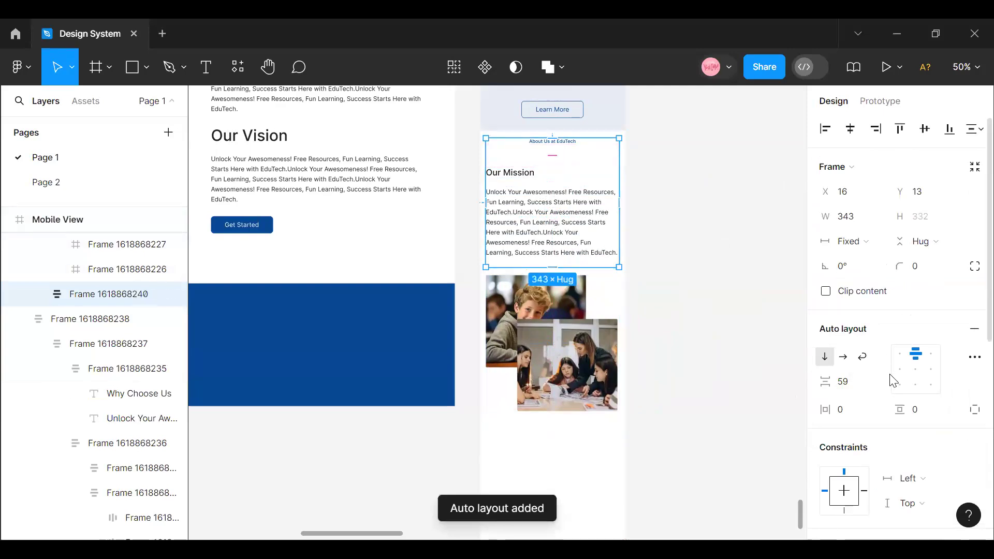
click(858, 386)
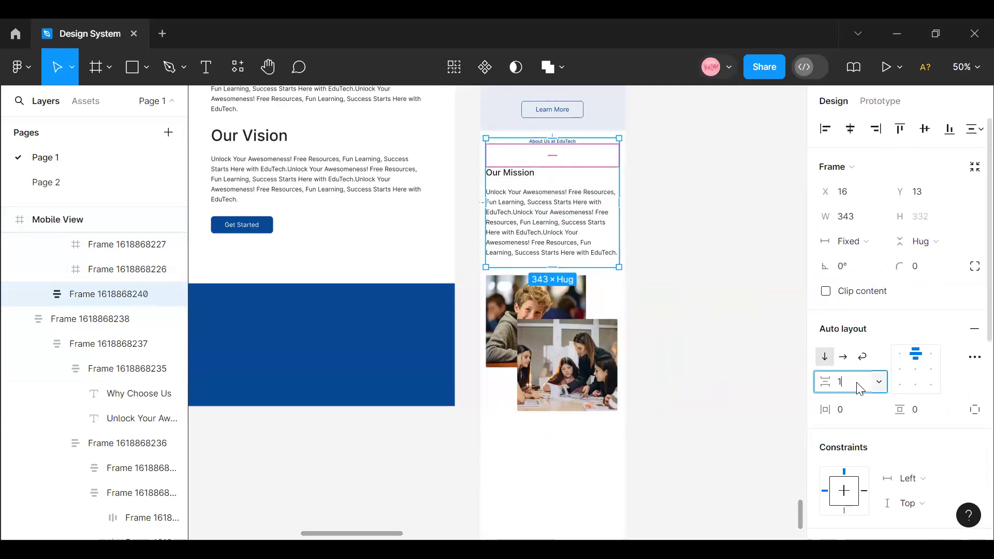
key(Return)
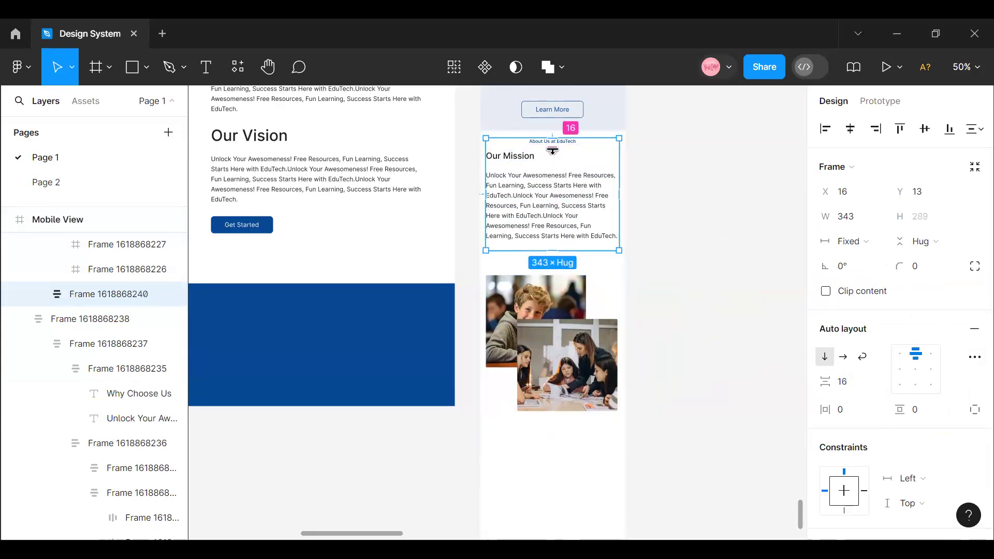
key(Escape)
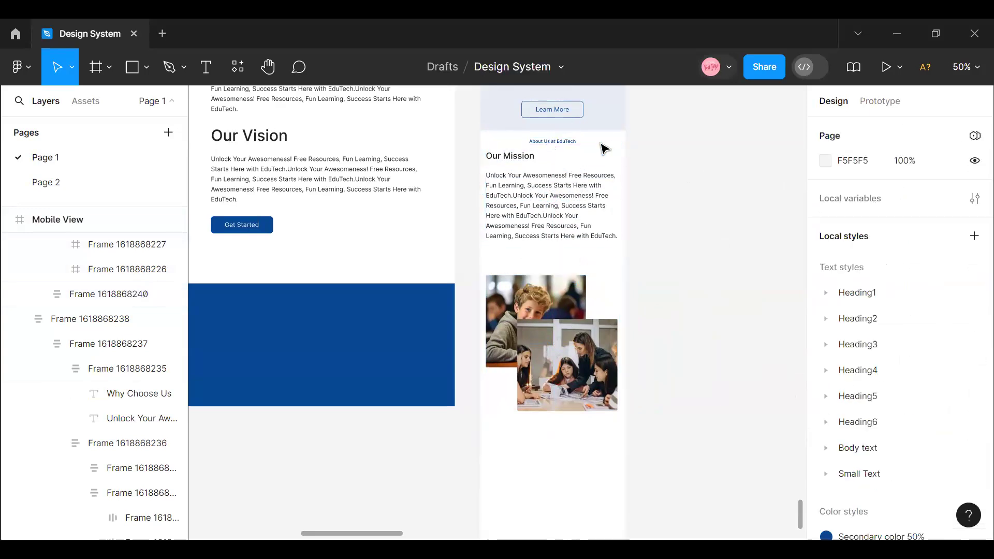
- Left-align the text of the mobile About Us at EduTech label
double_click(569, 148)
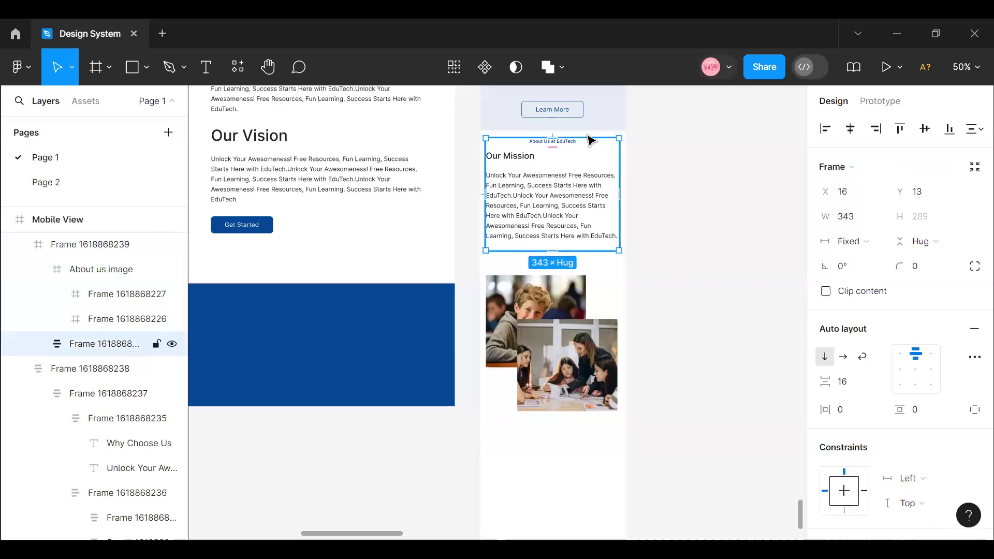
click(576, 142)
click(719, 155)
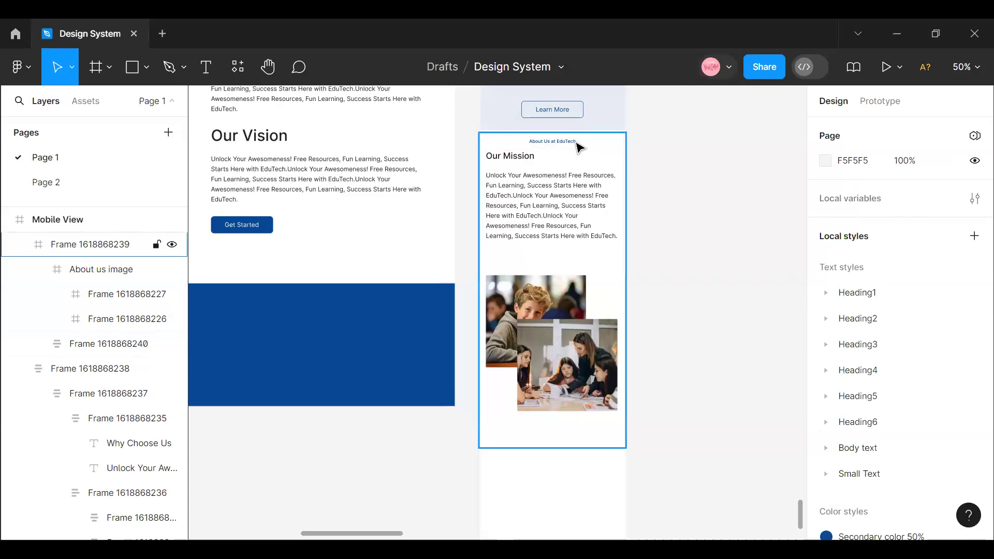
double_click(576, 143)
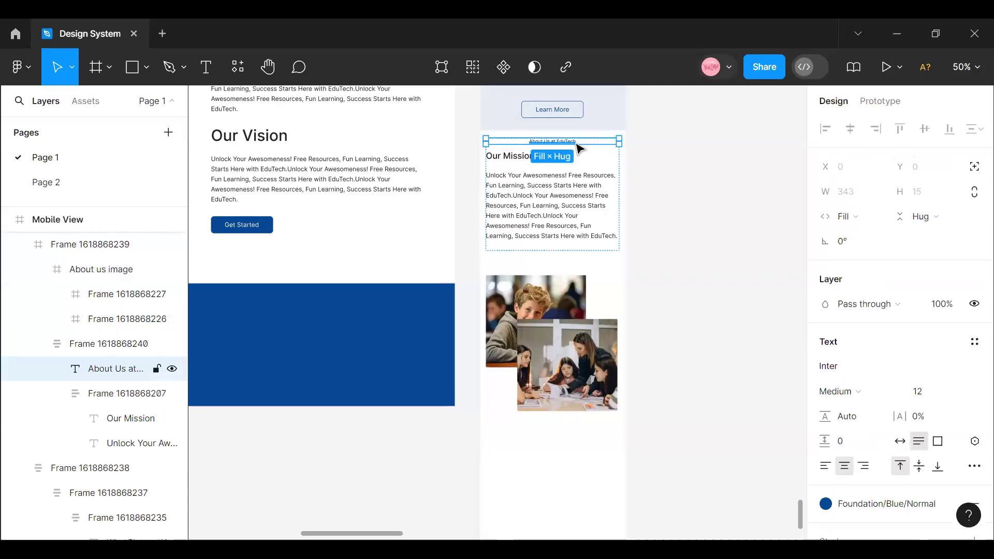
click(827, 466)
- Shorten the mobile Our Mission paragraph's text box to remove the empty space below its last line
click(612, 207)
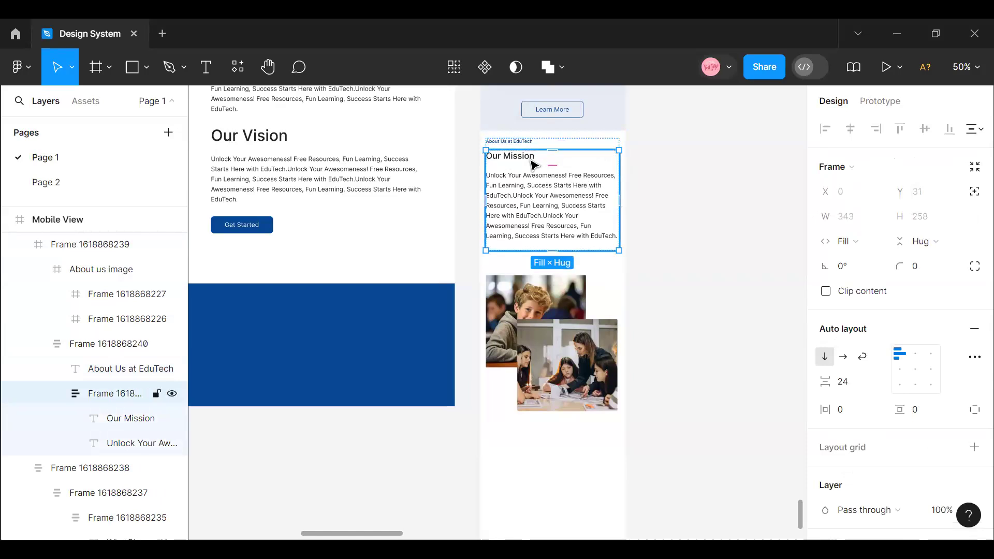
click(533, 164)
click(577, 225)
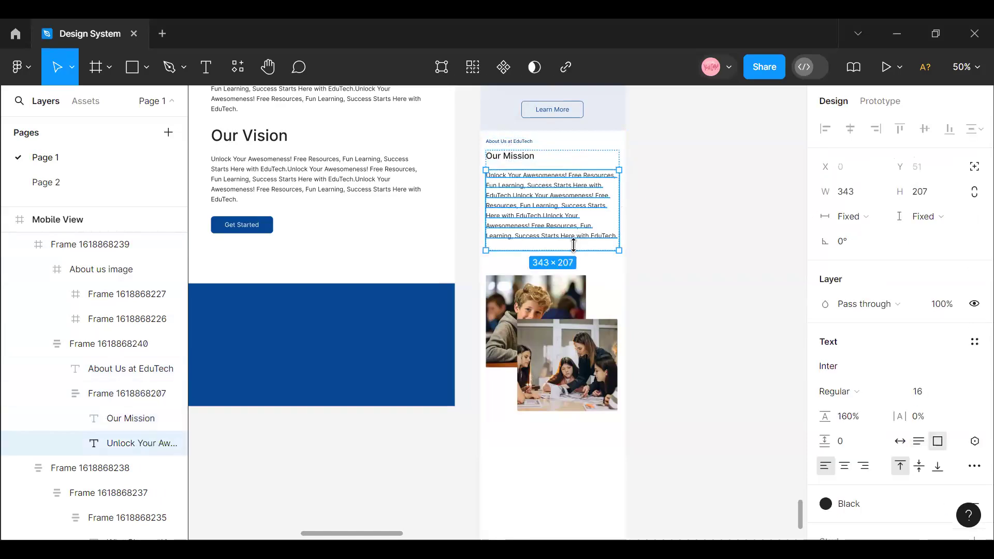
- Combine the mobile About Us text block and the image in a vertical auto layout with 32 spacing
click(587, 324)
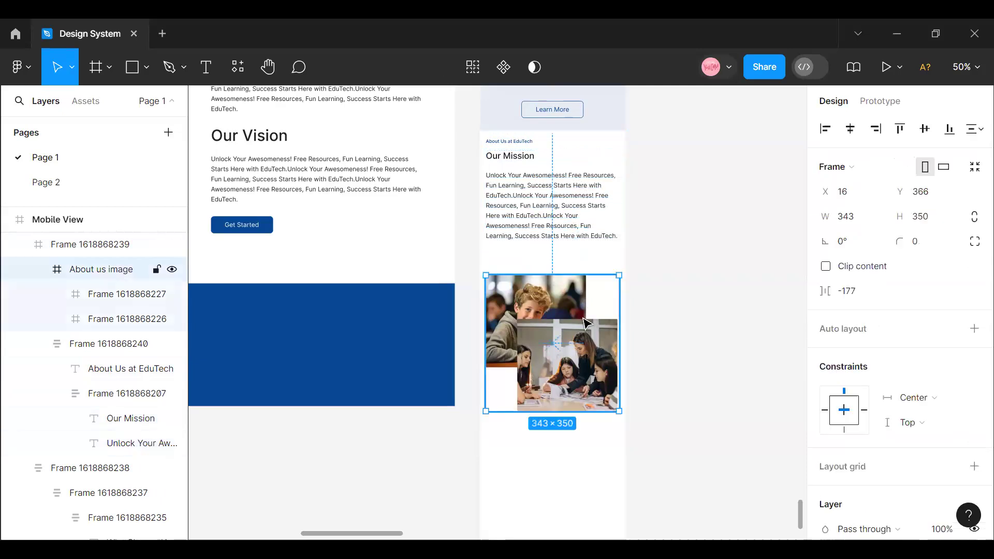
shift+click(576, 200)
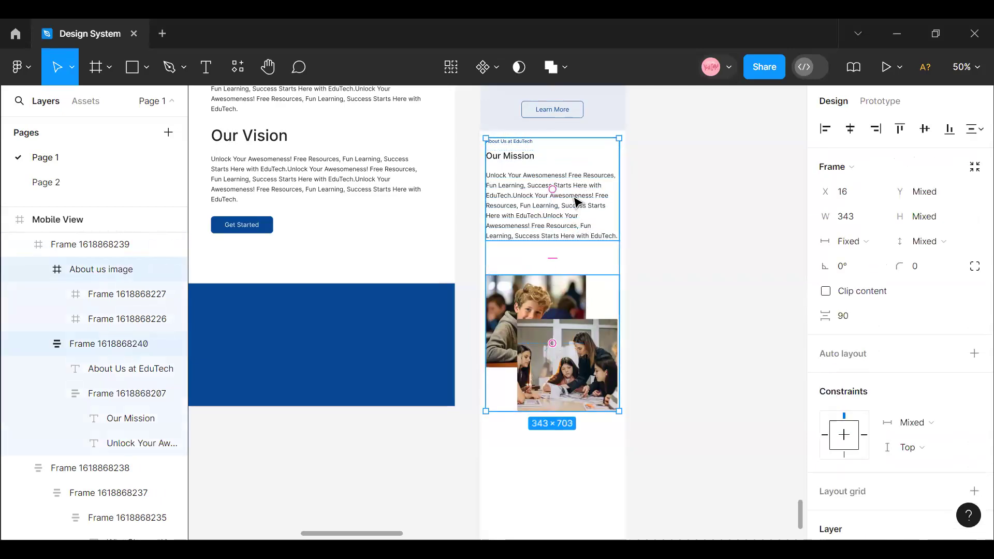
key(shift+a)
click(850, 386)
text(32)
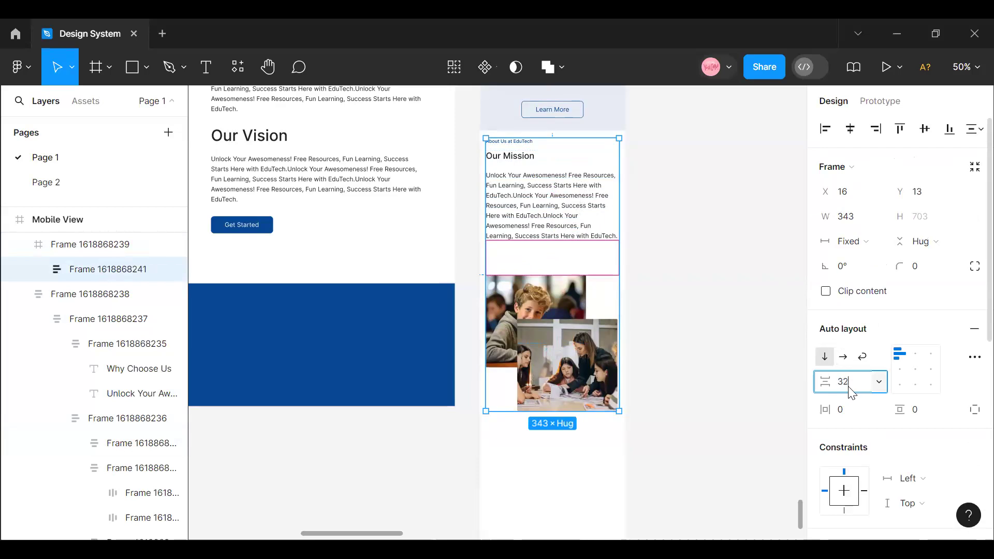
key(Return)
- Duplicate the mobile Our Mission heading and paragraph block inside the About Us text stack
click(587, 214)
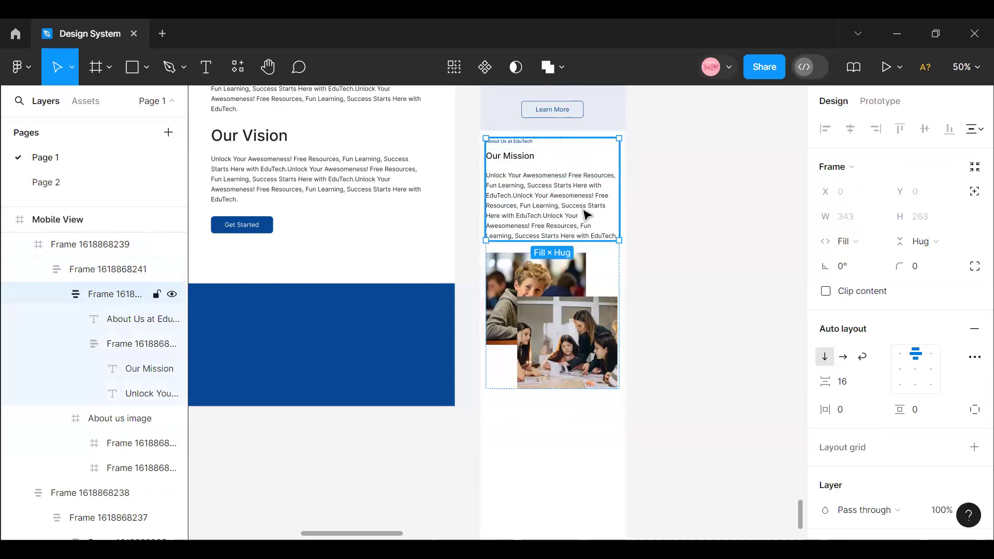
double_click(586, 214)
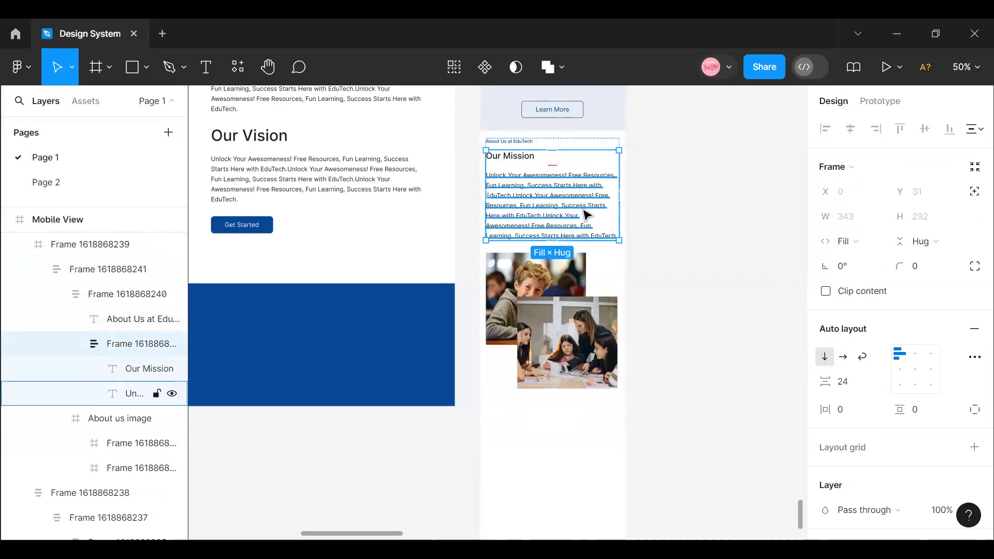
key(ctrl+d)
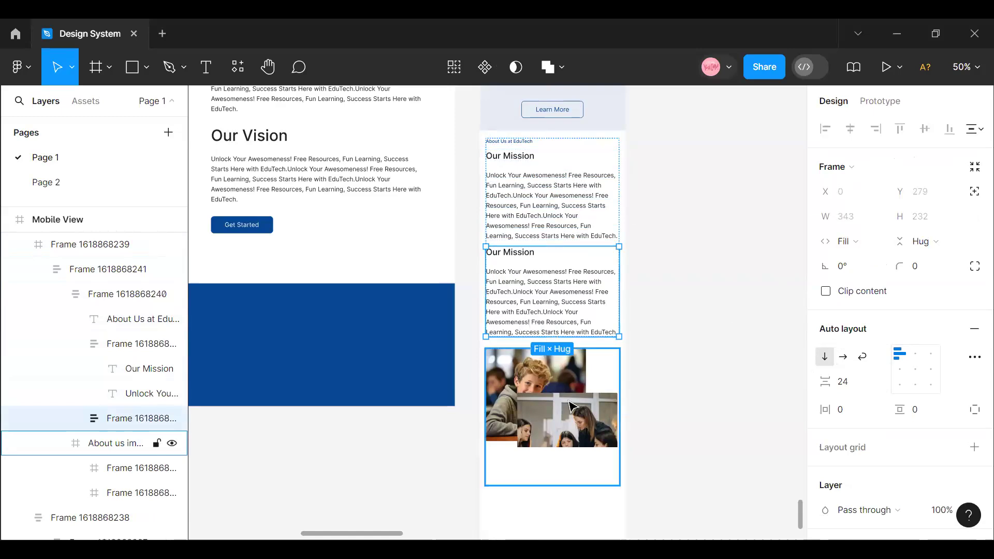
click(588, 399)
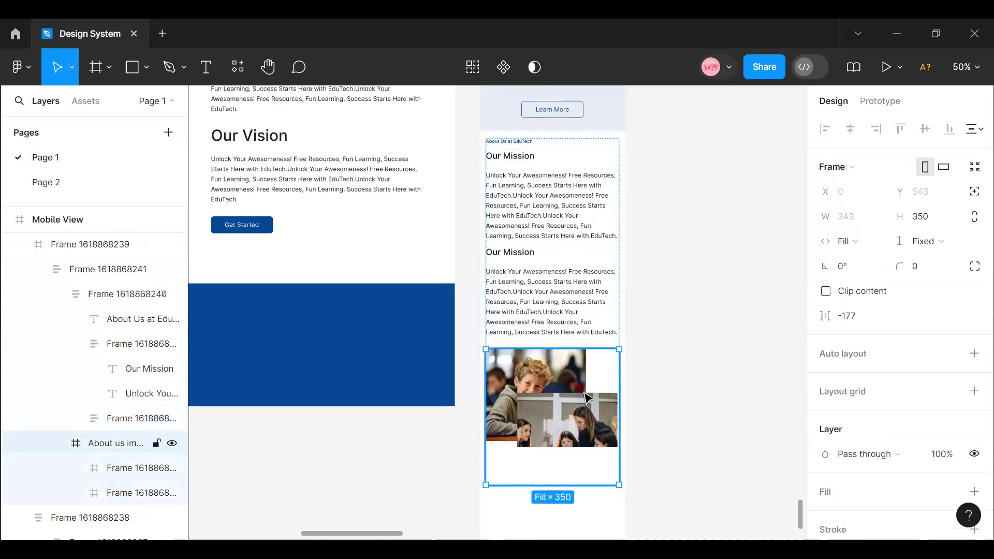
drag(571, 468, 572, 454)
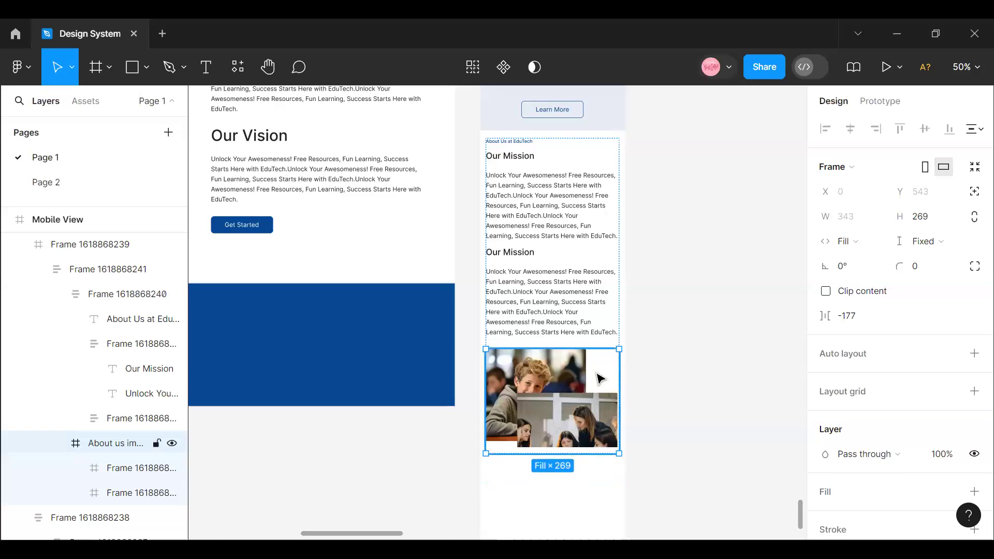
key(ctrl+z)
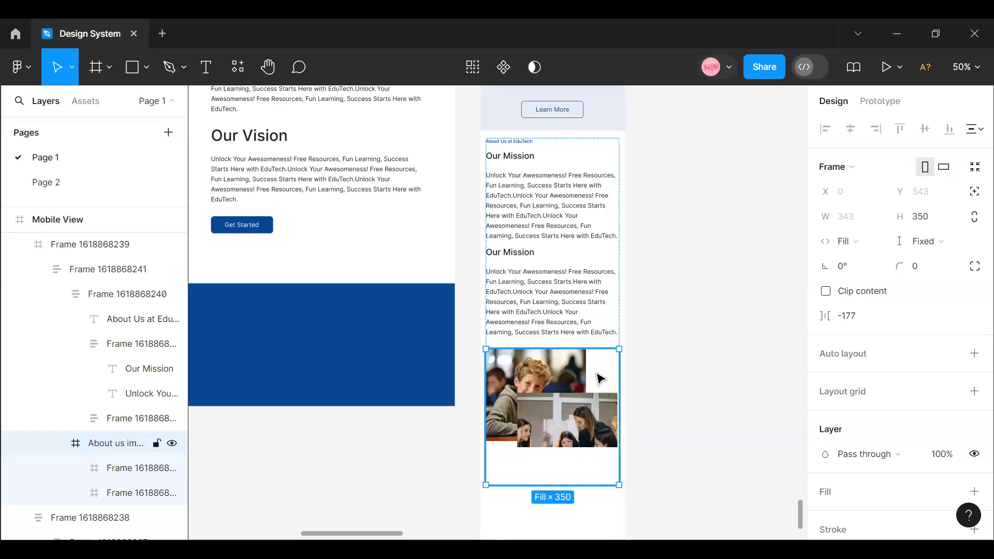
- Extend the mobile About Us section frame to a height of about 985 and select its text stack
click(611, 441)
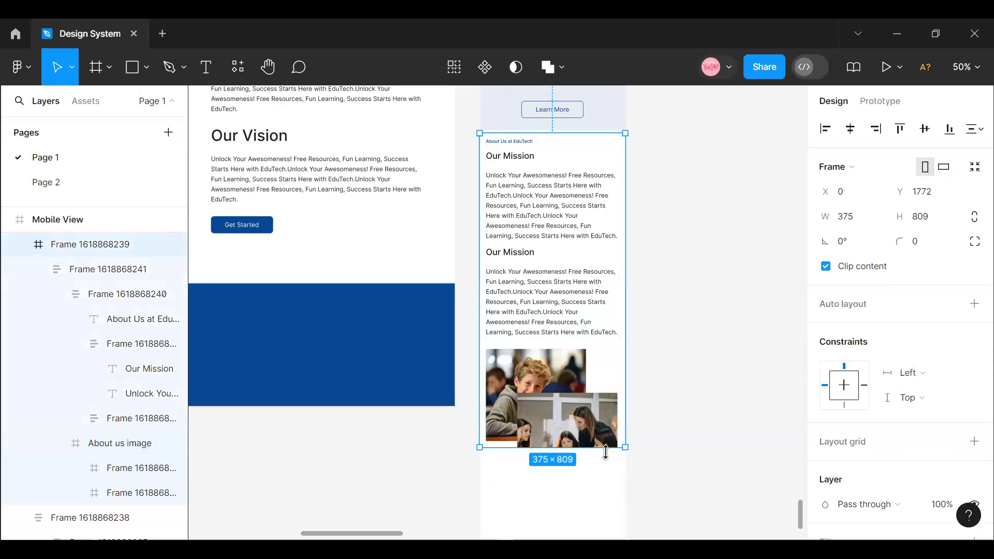
drag(608, 517, 607, 516)
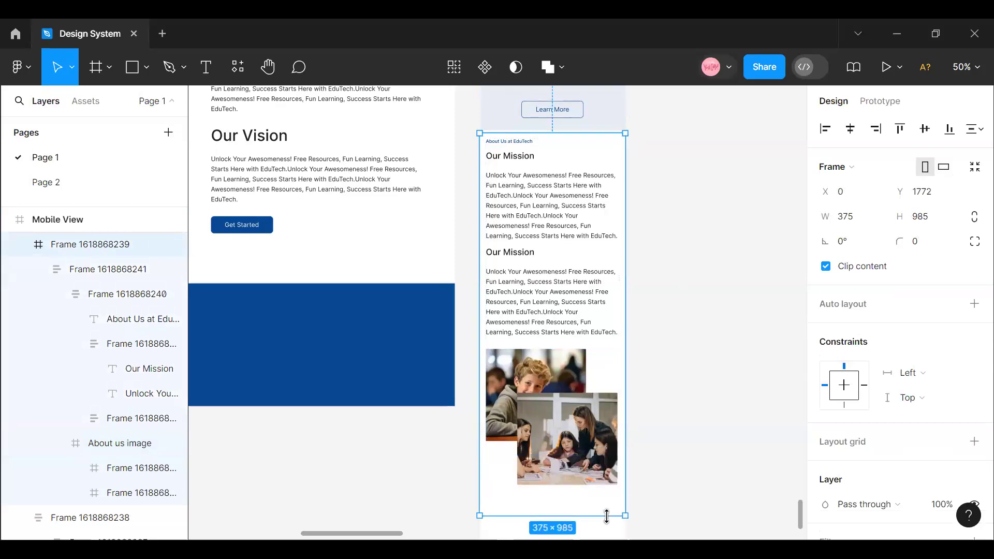
double_click(564, 317)
double_click(565, 317)
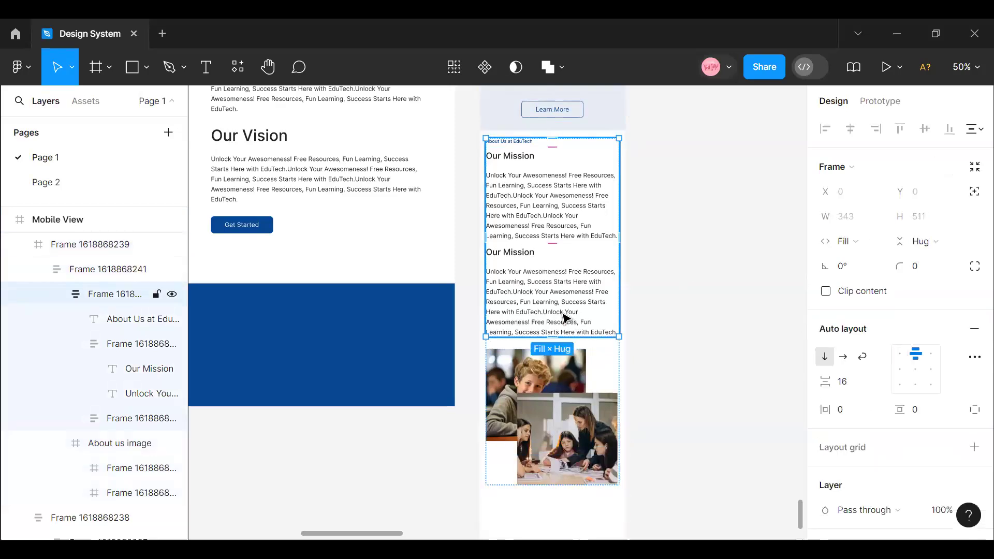
- Remove the auto layout from the mobile About Us stack of text and image and ungroup it
click(602, 345)
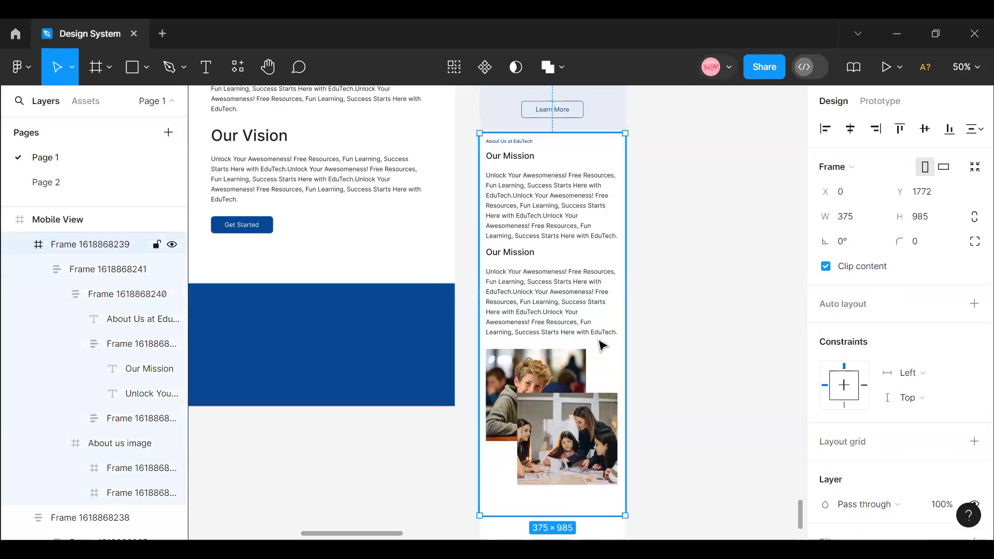
double_click(601, 345)
right_click(591, 336)
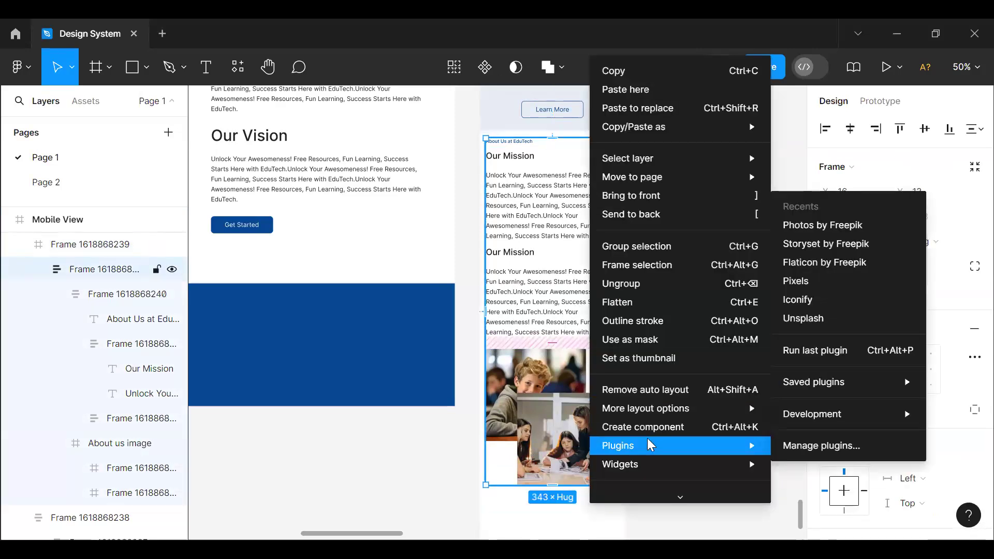
click(642, 389)
right_click(564, 306)
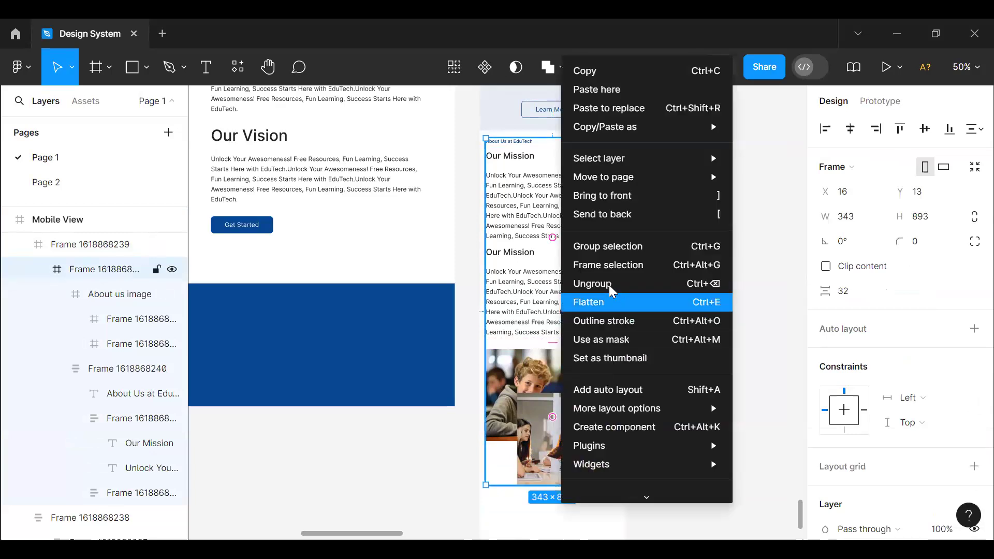
click(609, 284)
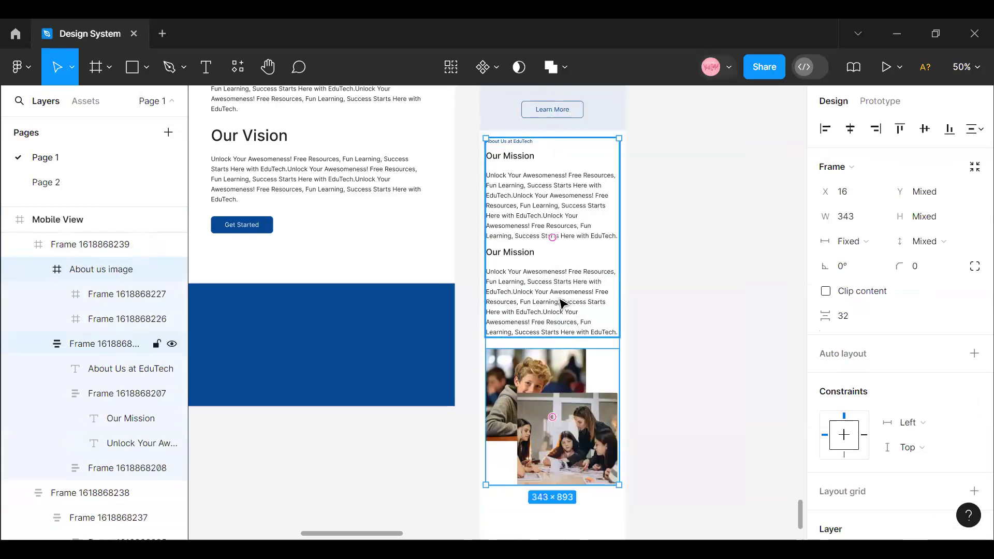
click(562, 310)
click(681, 308)
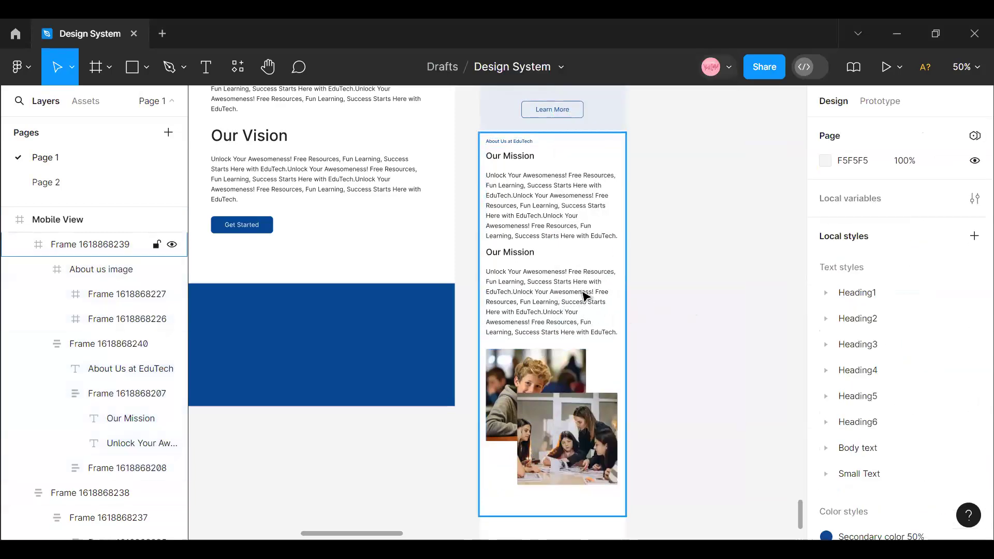
- Remove the auto layout from the mobile About Us text stack and ungroup its label and two Our Mission blocks
double_click(585, 296)
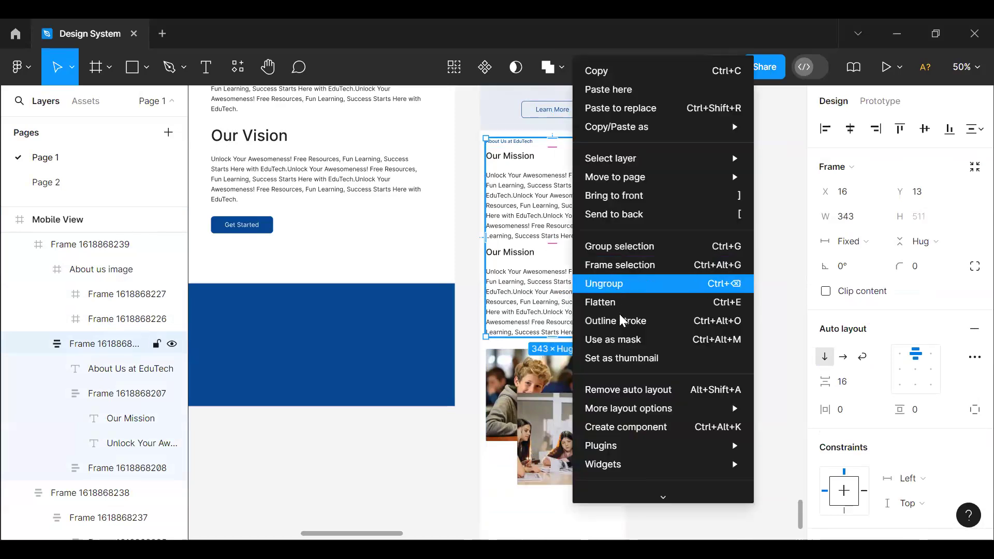
click(628, 389)
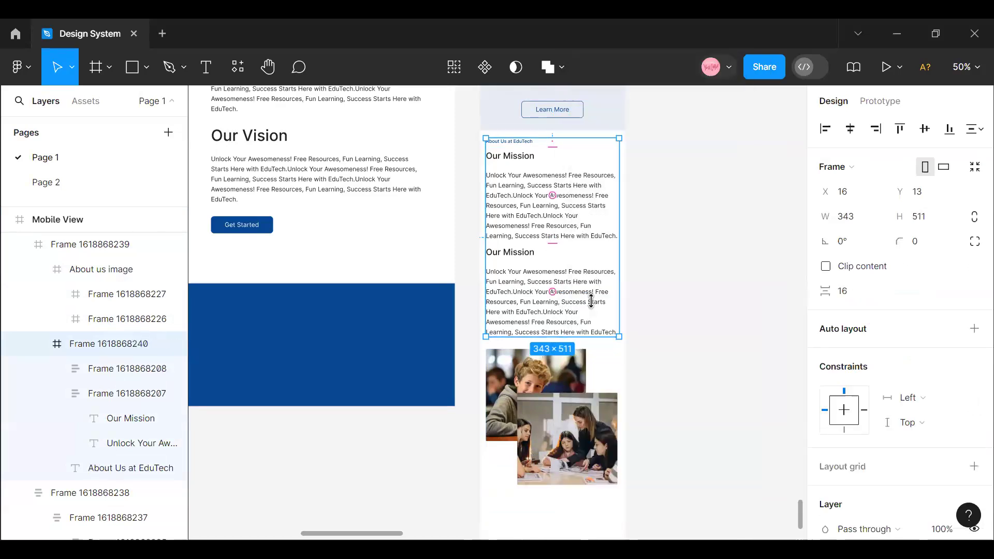
right_click(576, 268)
click(612, 284)
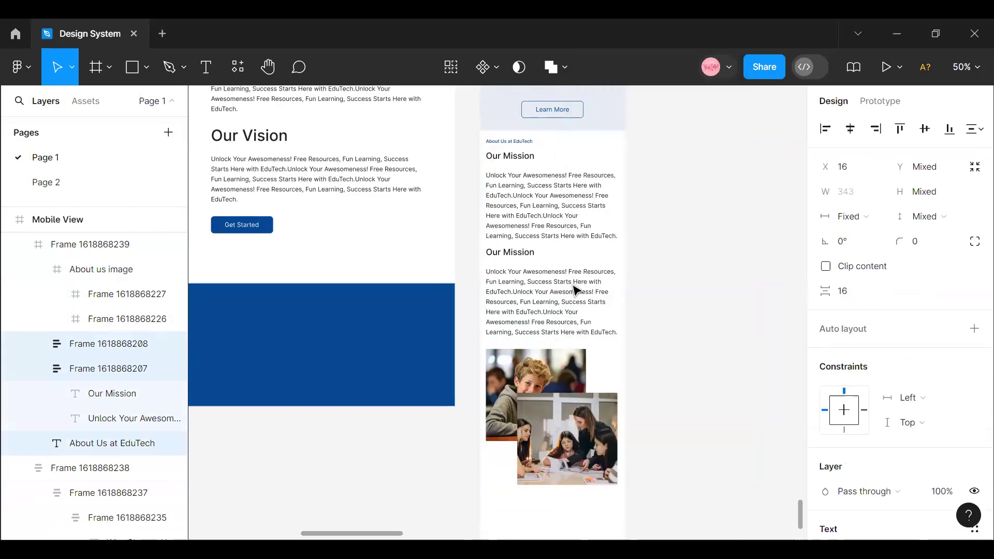
double_click(573, 286)
click(665, 291)
- Combine both Our Mission blocks and the image in a vertical auto layout, with the duplicated block below the image
click(526, 164)
click(526, 163)
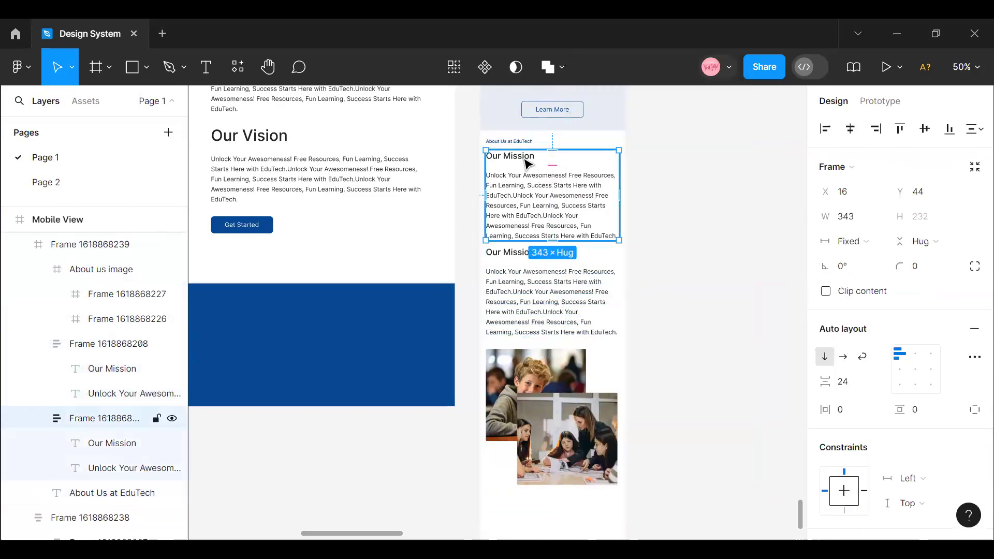
shift+click(553, 282)
shift+click(574, 395)
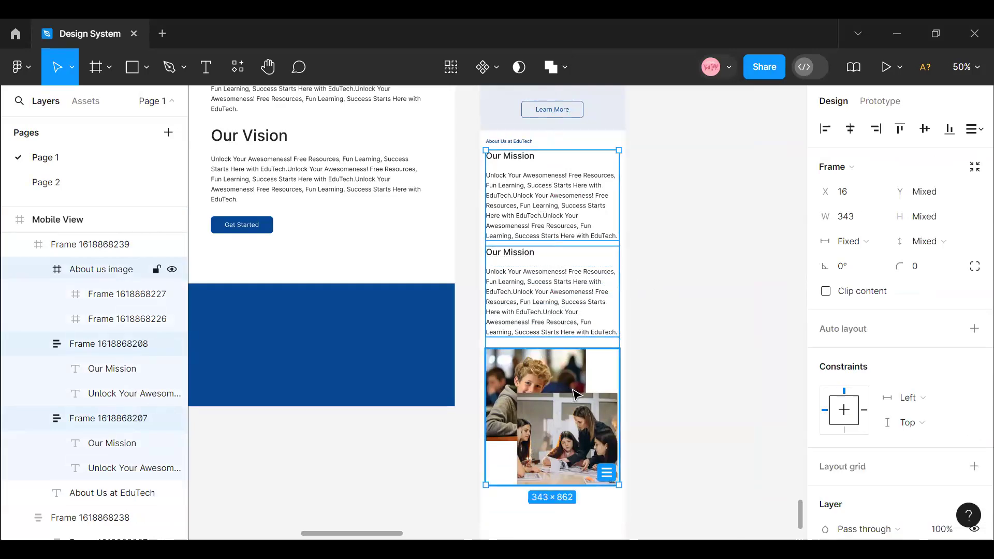
key(shift+a)
click(539, 310)
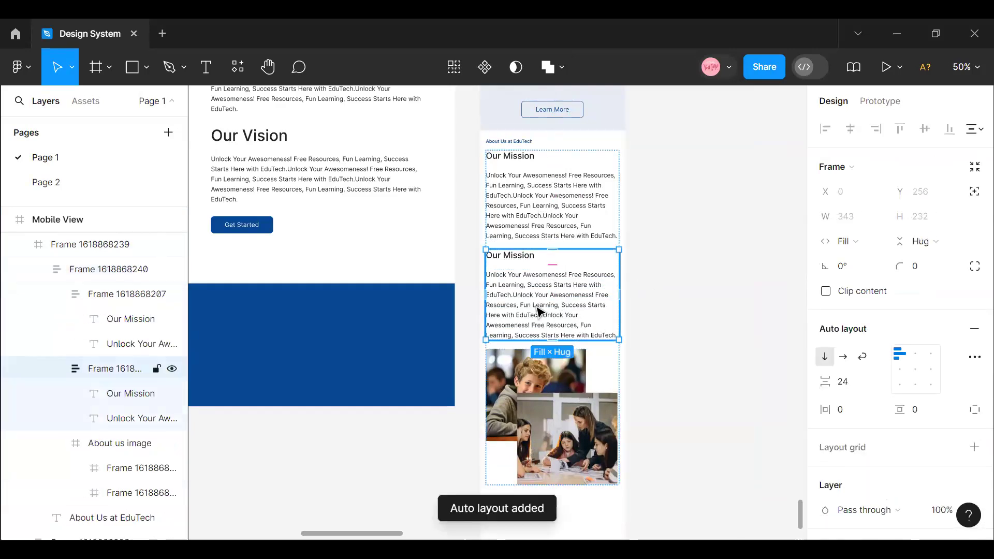
drag(538, 311, 515, 412)
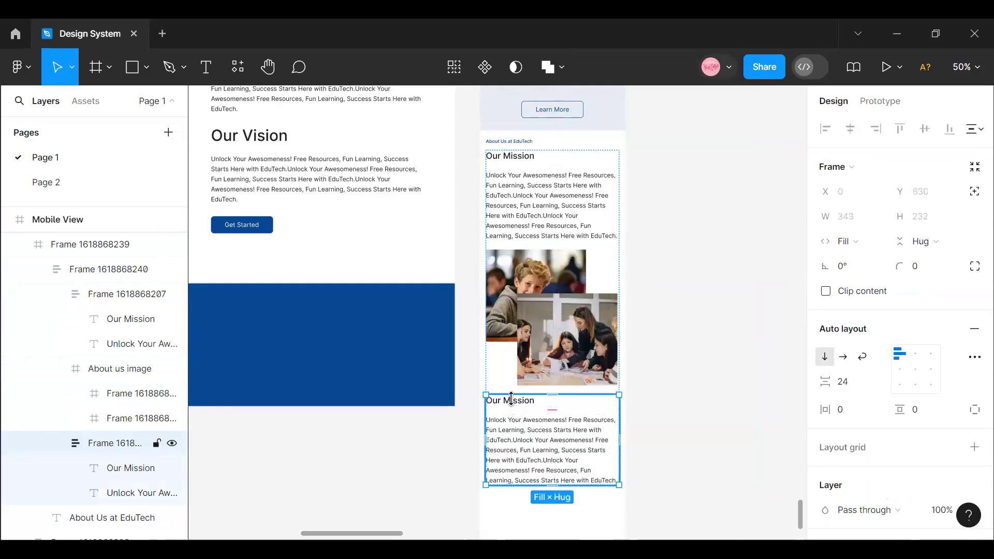
- Change the heading of the text block below the image to Our Vision
double_click(514, 402)
double_click(514, 401)
click(508, 401)
double_click(507, 402)
double_click(513, 400)
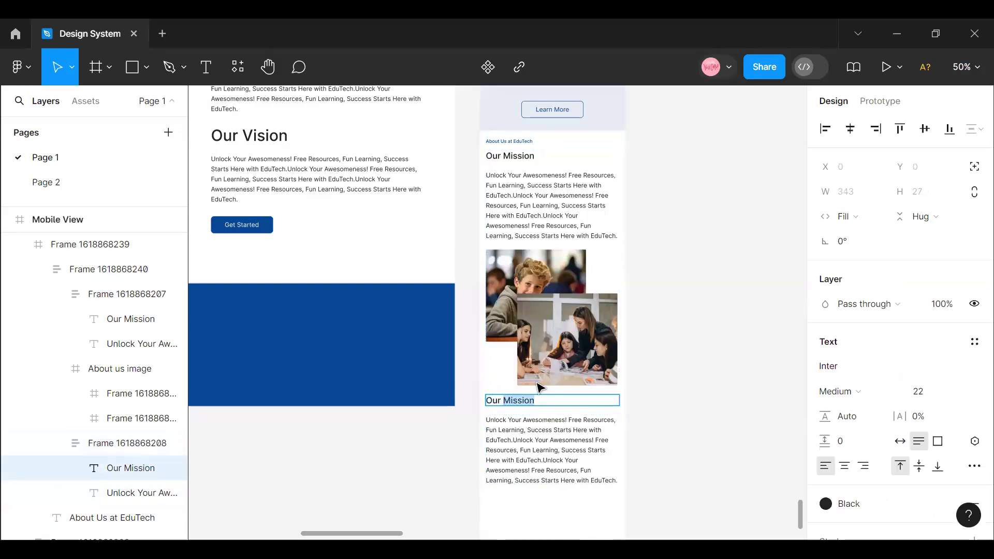
text(Vision)
key(Escape)
key(Escape)
- Combine the About Us at EduTech label and the mission, image and vision stack in a vertical auto layout with 12 spacing
double_click(567, 286)
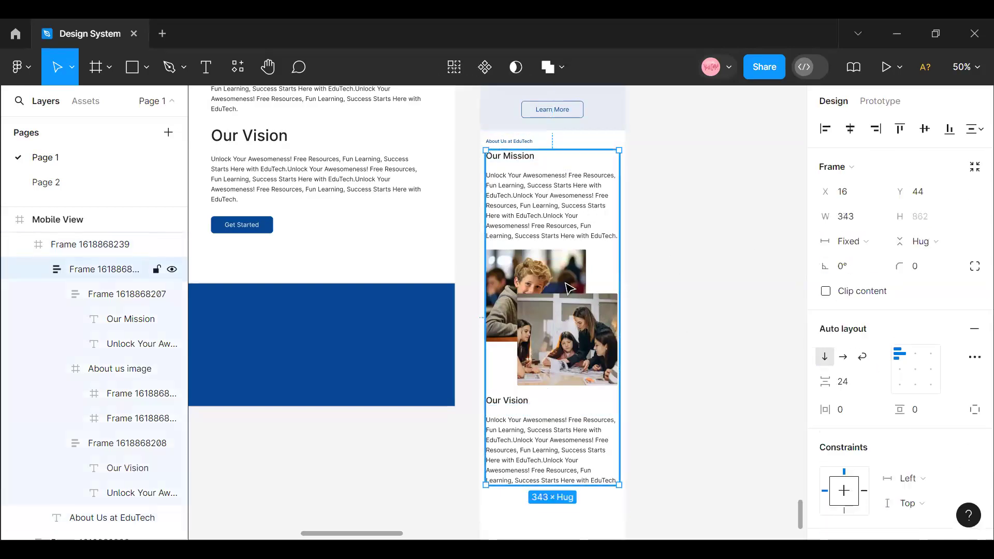
shift+click(516, 138)
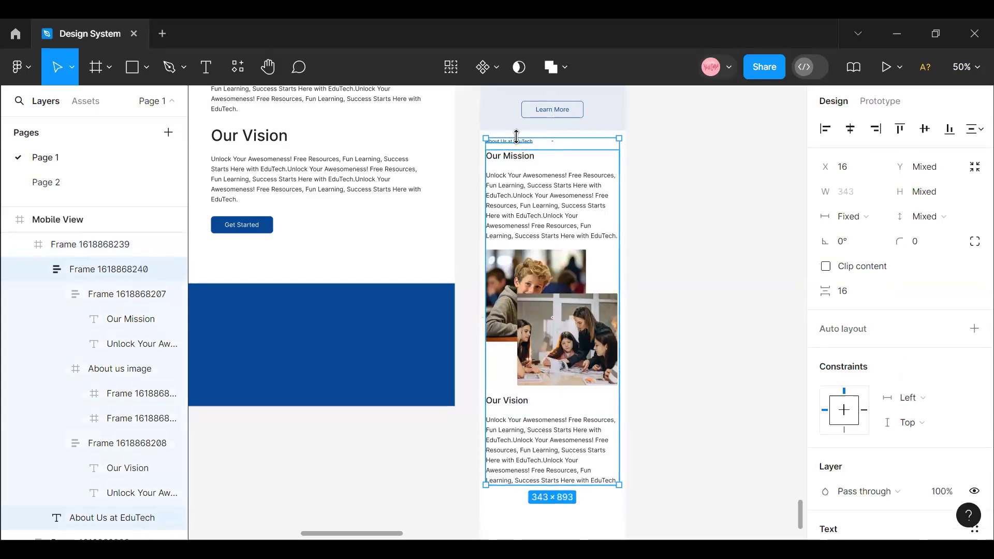
key(shift+a)
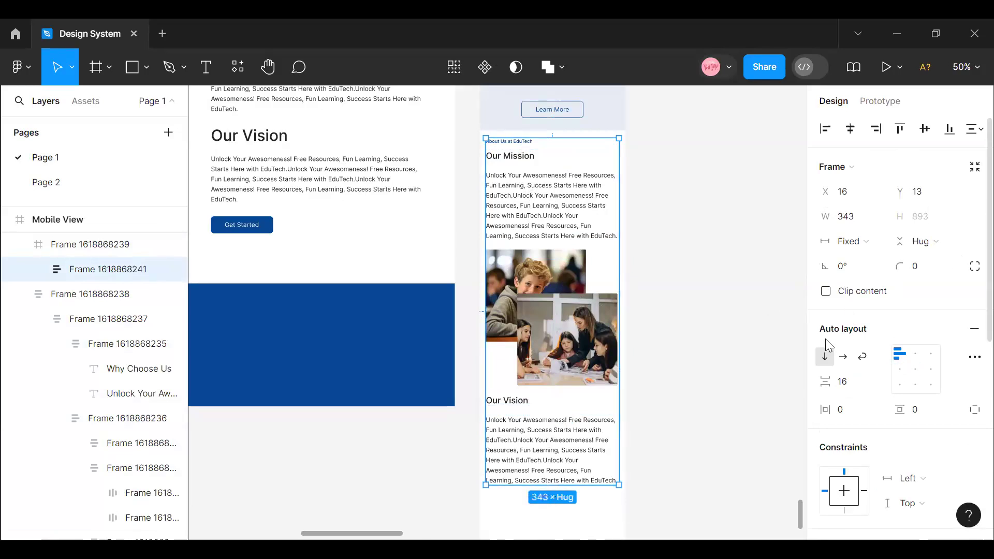
click(843, 383)
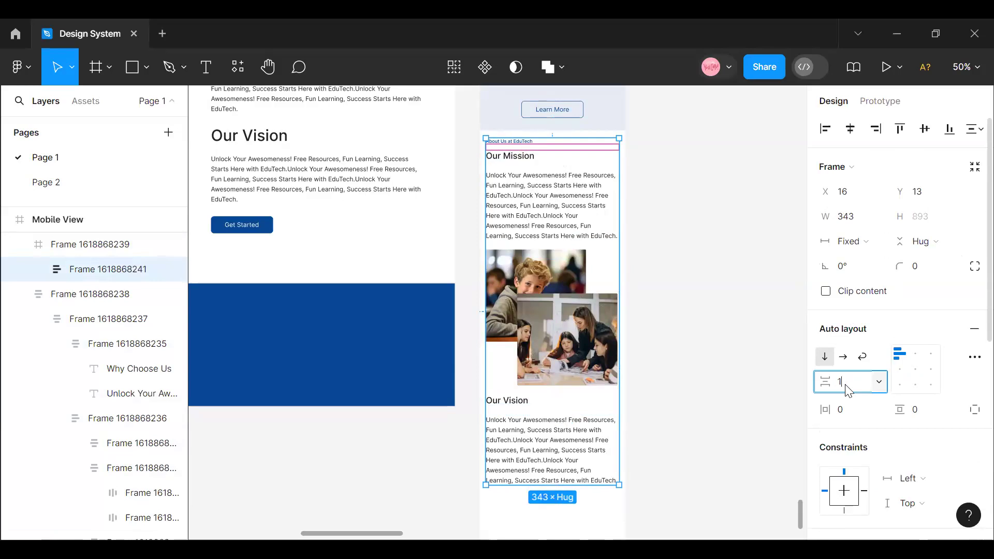
key(Return)
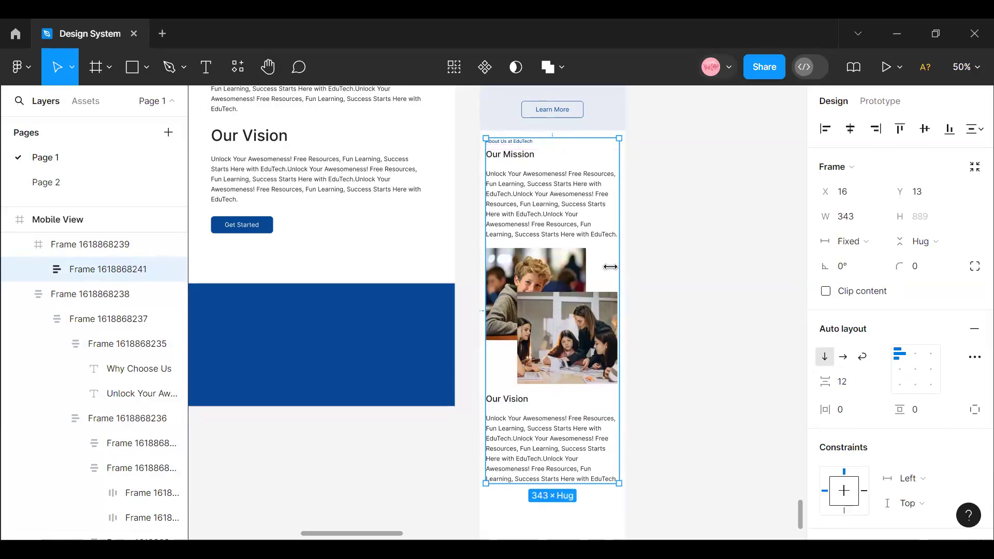
- Set the spacing of the inner mission, image and vision stack to 28
double_click(587, 300)
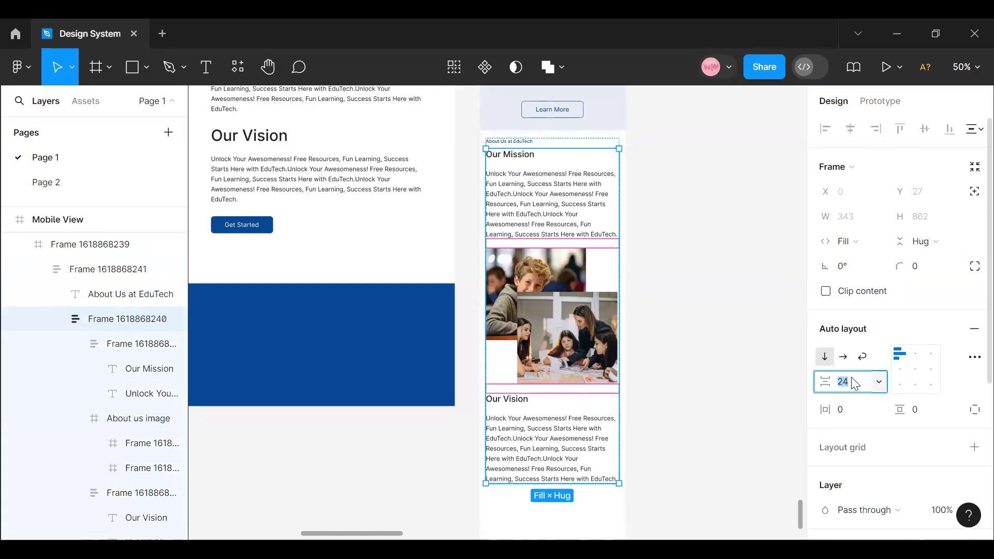
text(28)
key(Return)
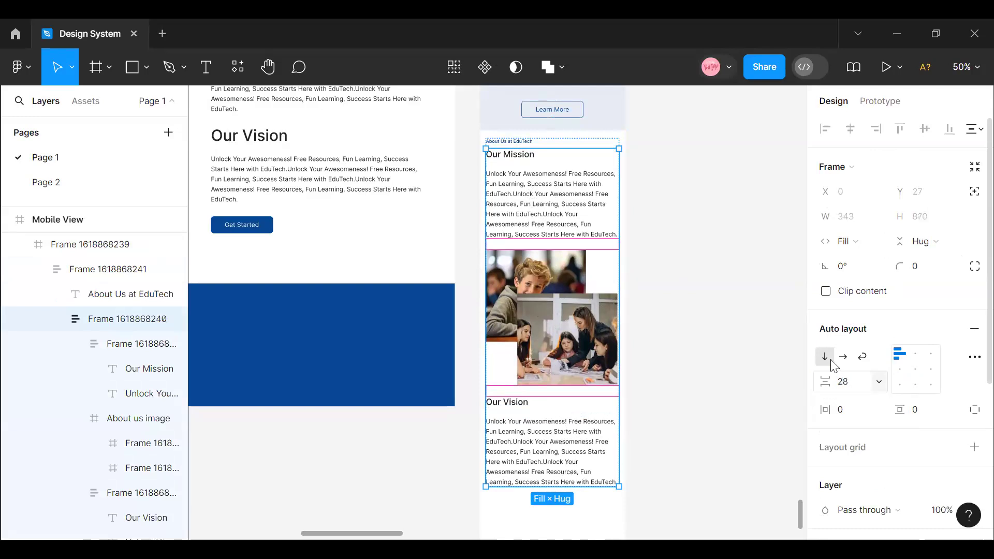
click(675, 399)
scroll(526, 209, up, 1)
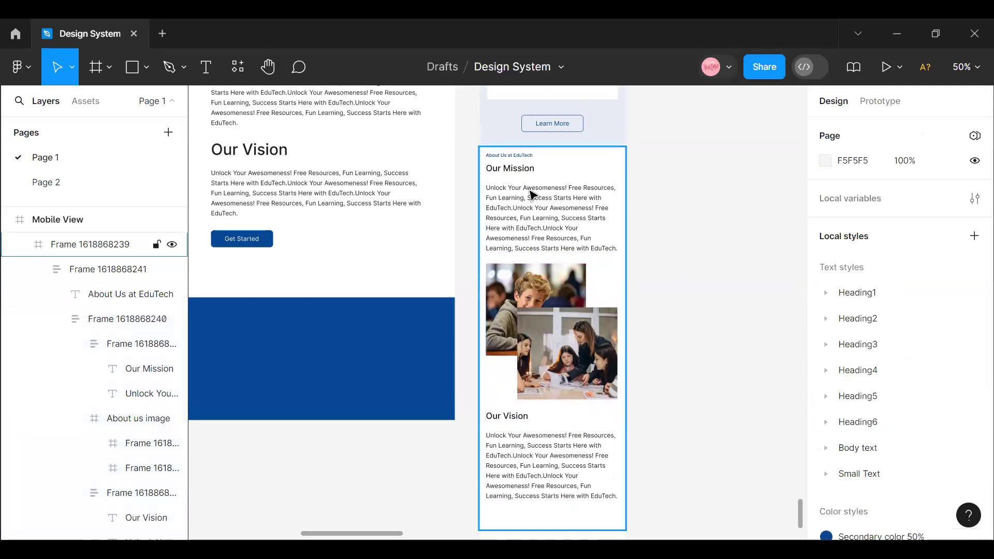
- Center the whole About Us stack horizontally in its mobile section and set its auto layout alignment to center
double_click(531, 193)
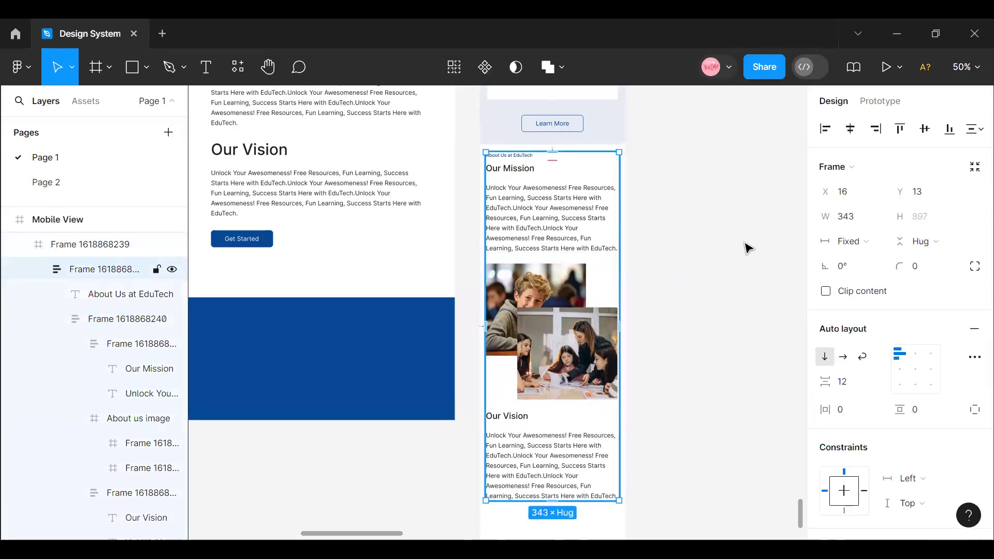
click(848, 127)
click(915, 369)
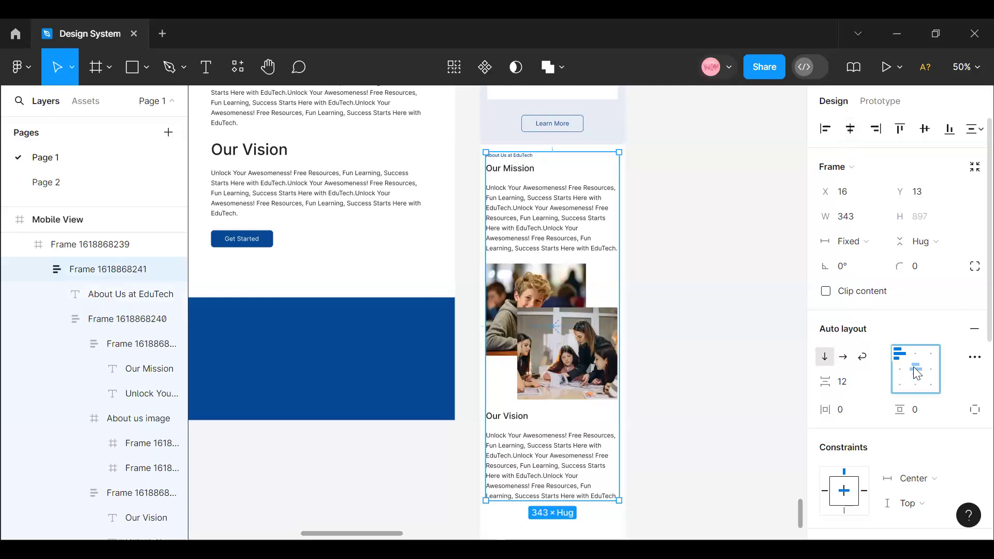
click(666, 327)
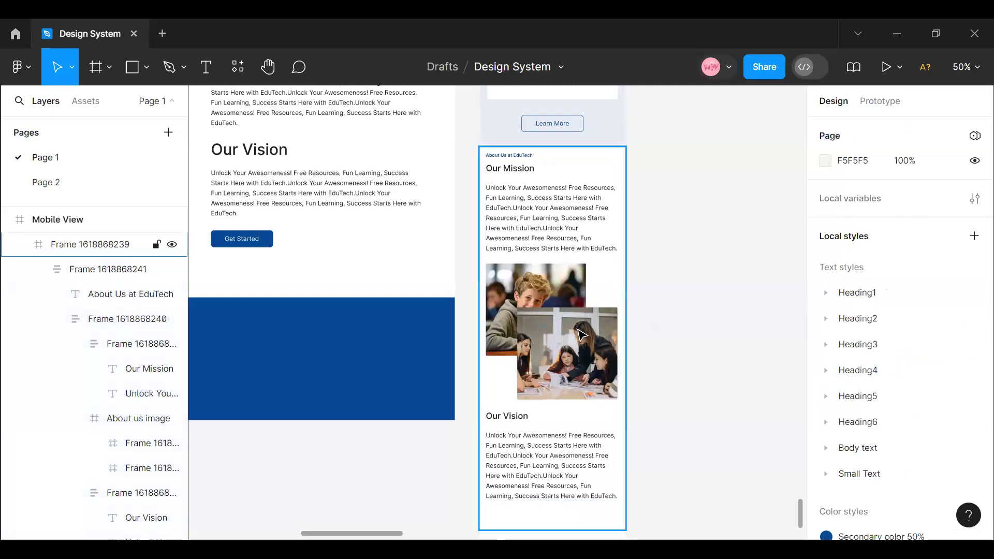
scroll(585, 449, up, 3)
scroll(322, 441, down, 3)
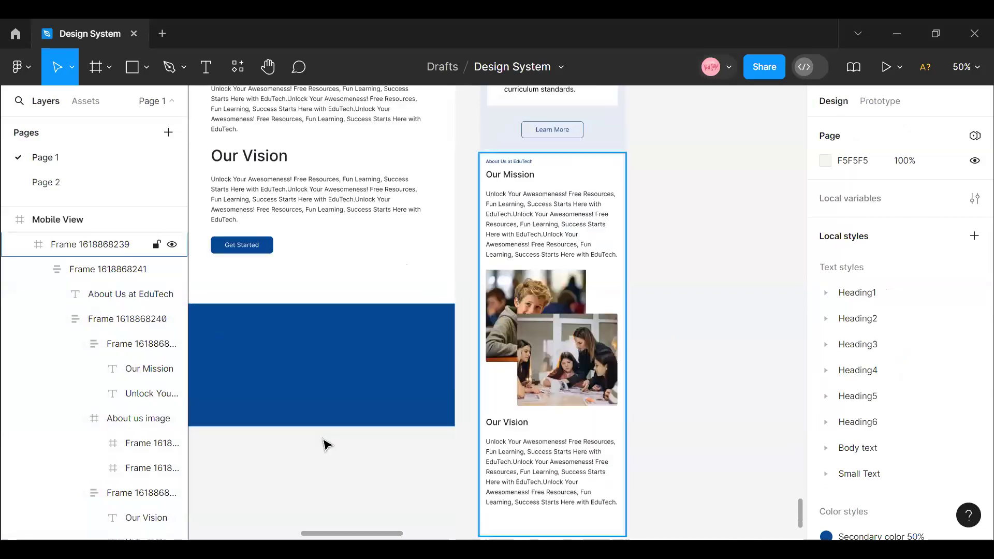
click(250, 247)
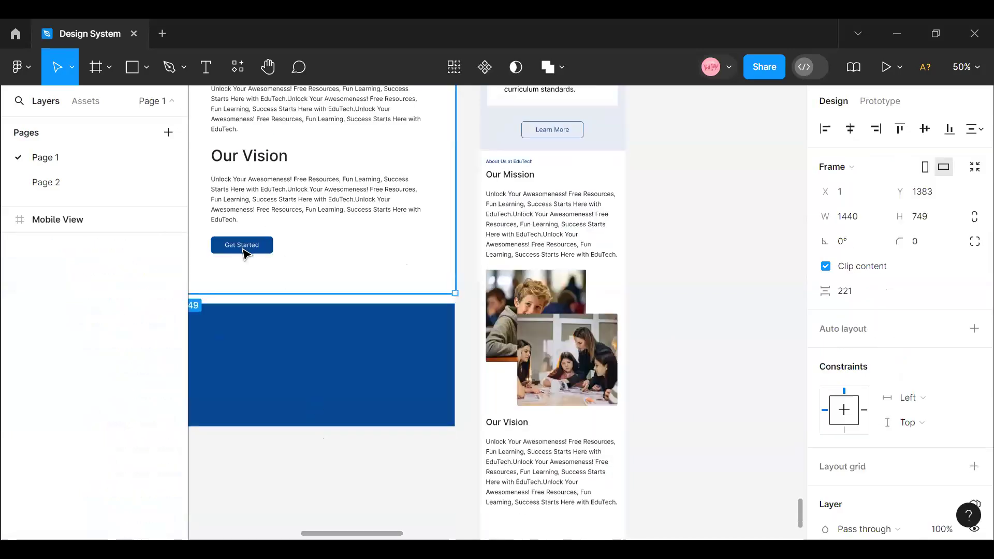
double_click(249, 246)
click(248, 247)
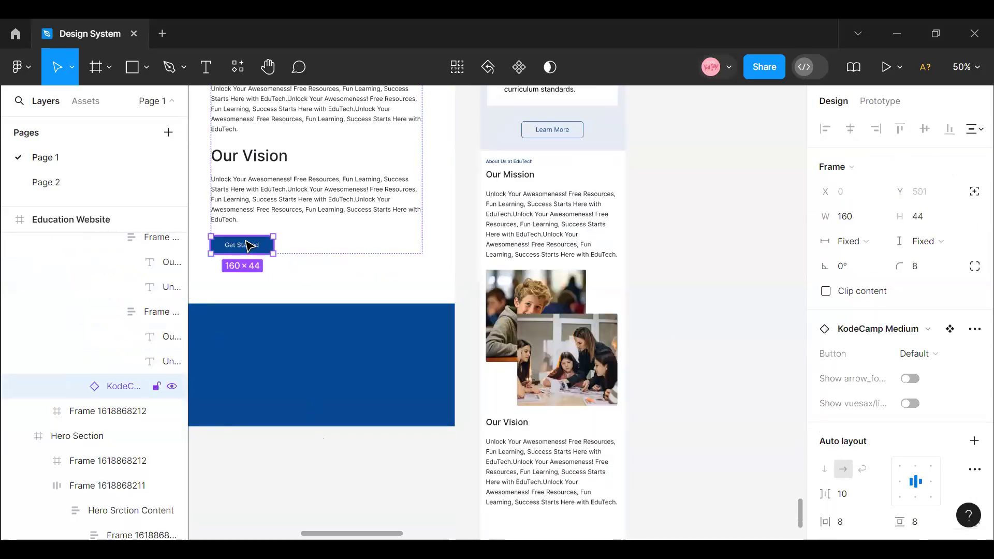
right_click(242, 246)
scroll(532, 344, down, 3)
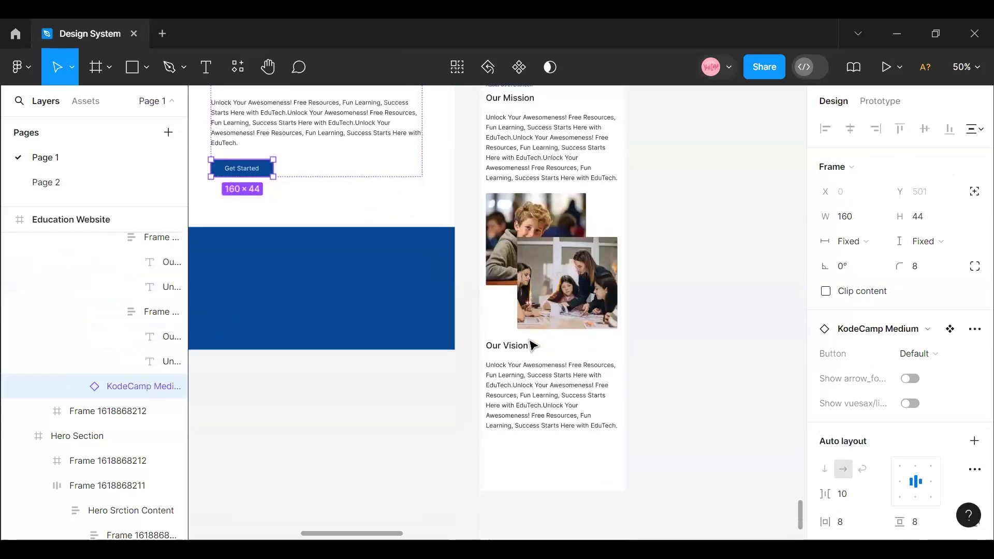
click(541, 439)
right_click(539, 438)
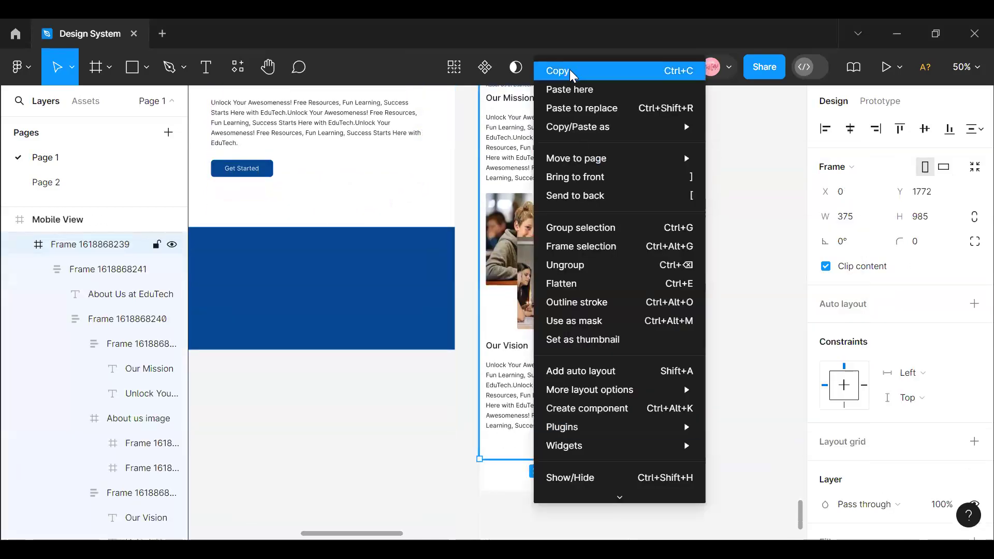
click(570, 71)
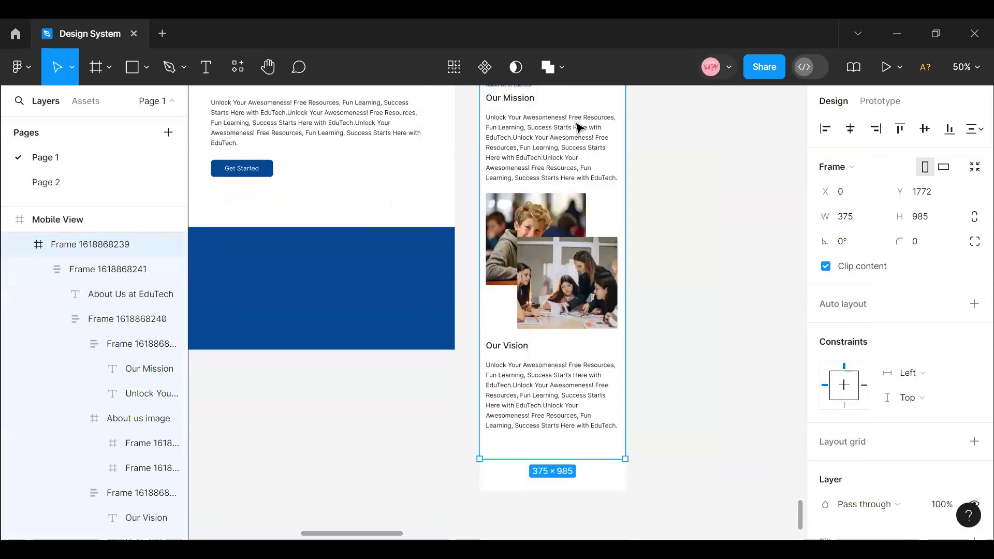
- Copy the desktop About Us Get Started button into the mobile About Us section and place it below the Our Vision paragraph
click(237, 172)
click(237, 172)
click(237, 172)
click(237, 172)
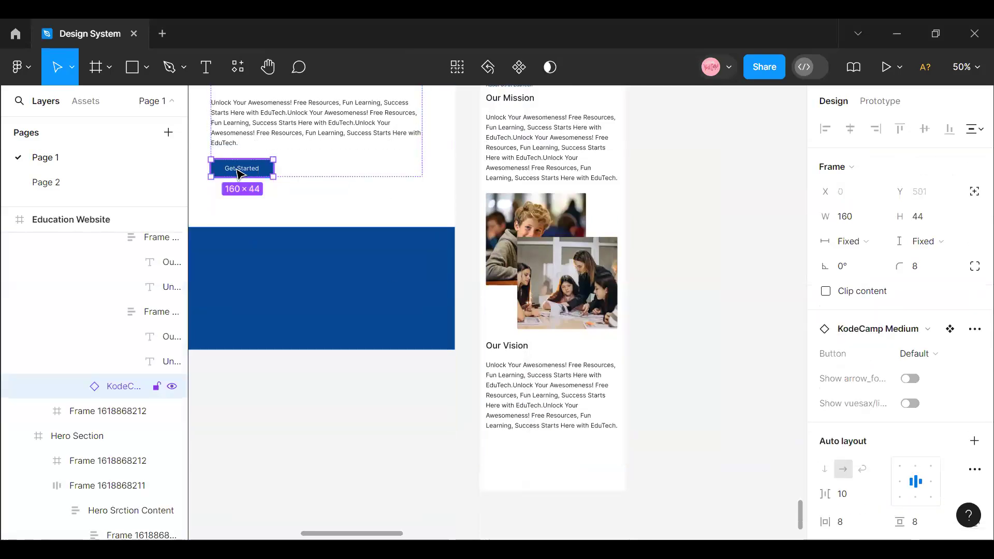
right_click(238, 170)
click(269, 61)
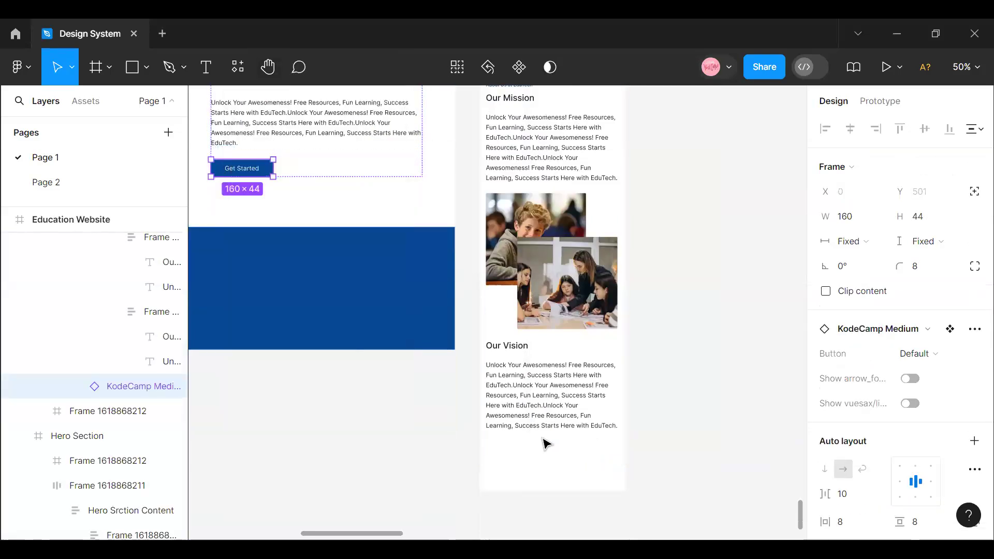
click(545, 443)
right_click(593, 91)
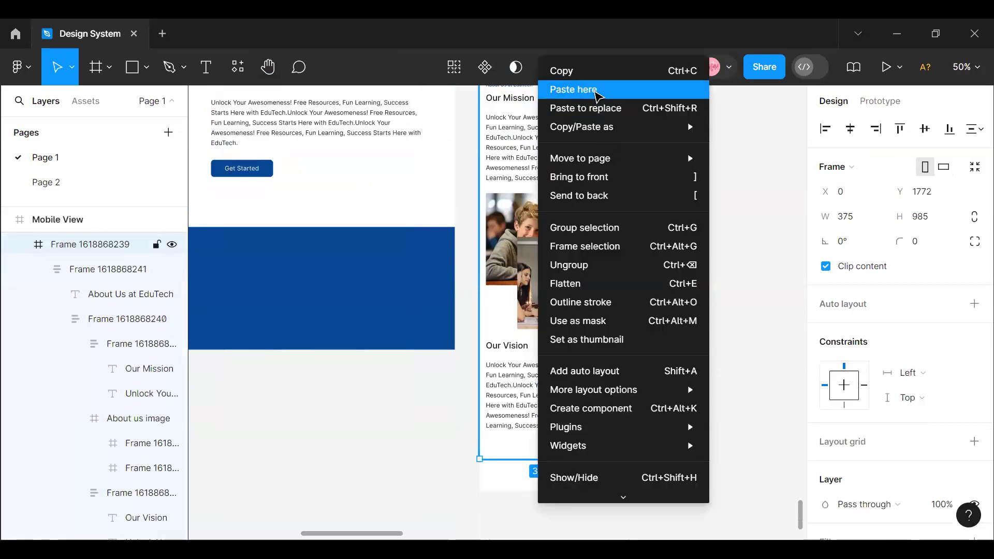
click(594, 91)
key(ctrl+v)
drag(589, 445, 558, 453)
- Wrap the mobile About Us stack and its Get Started button in a vertical auto layout with 32 spacing
click(492, 452)
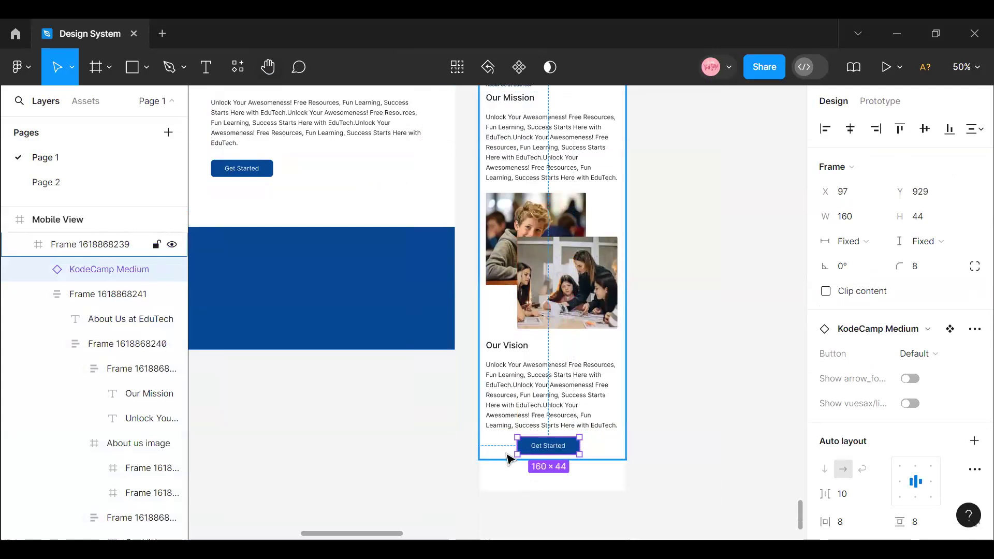
click(530, 384)
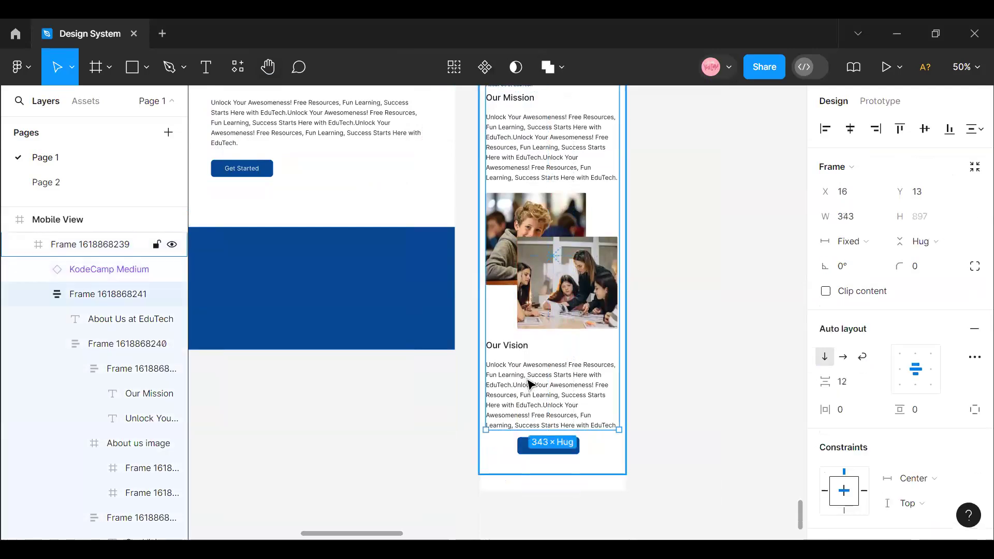
shift+click(564, 451)
key(shift+a)
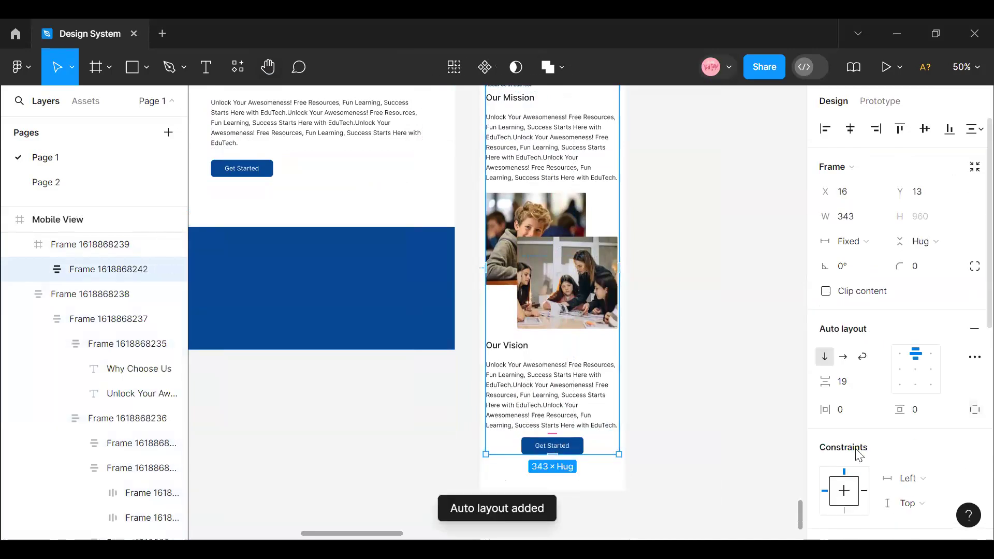
click(855, 381)
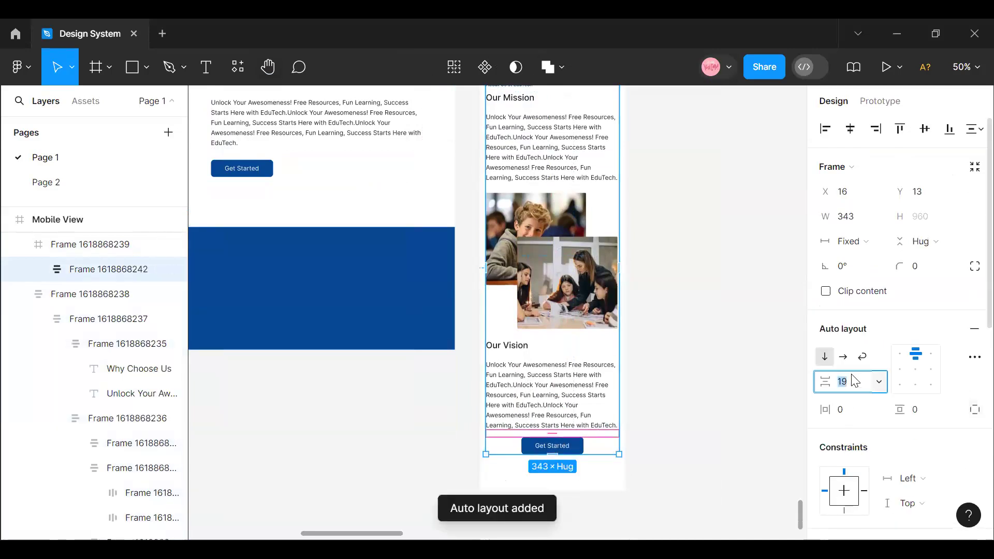
text(32)
key(Return)
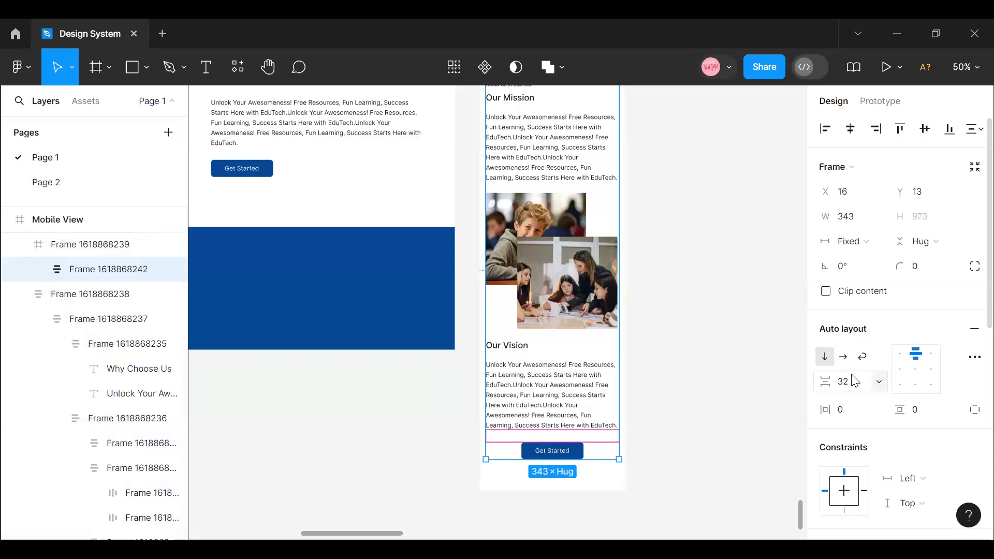
- Set the heading-to-paragraph spacing to 20 in both the Our Vision and Our Mission blocks of the mobile section
double_click(519, 388)
double_click(518, 389)
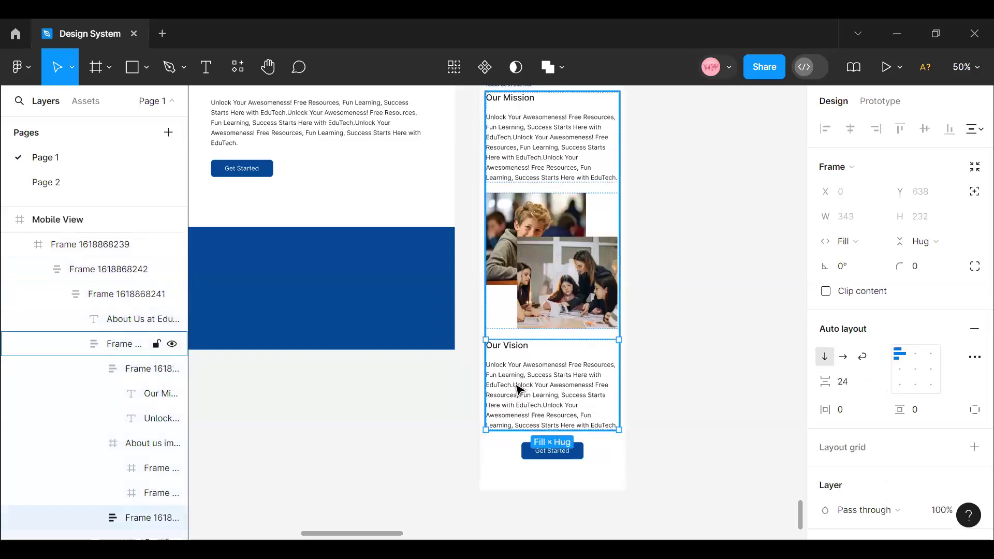
click(857, 392)
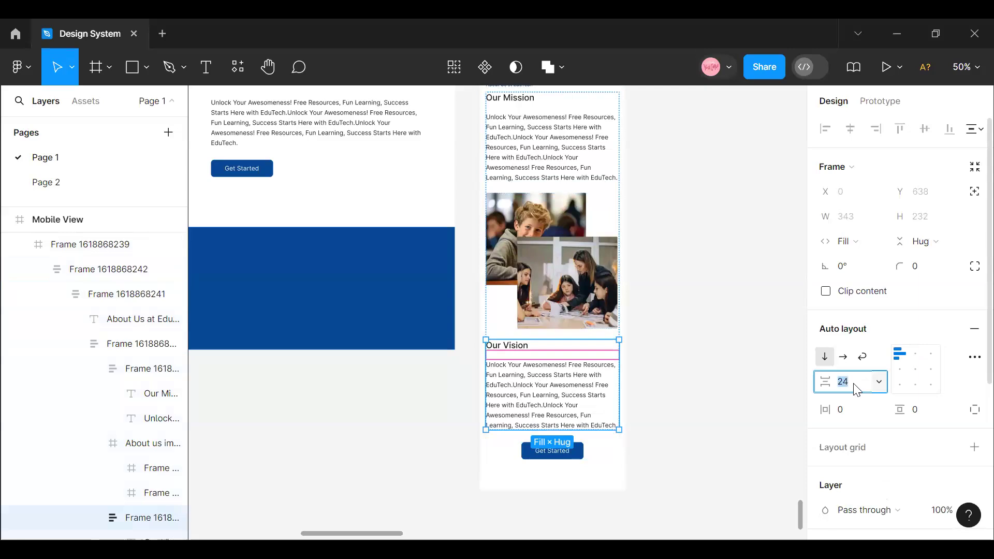
key(Return)
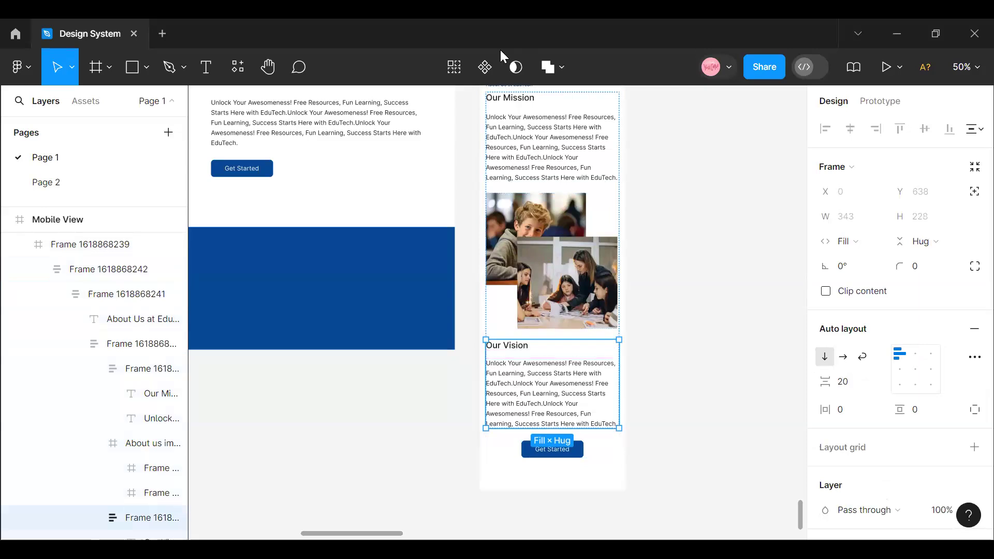
double_click(580, 139)
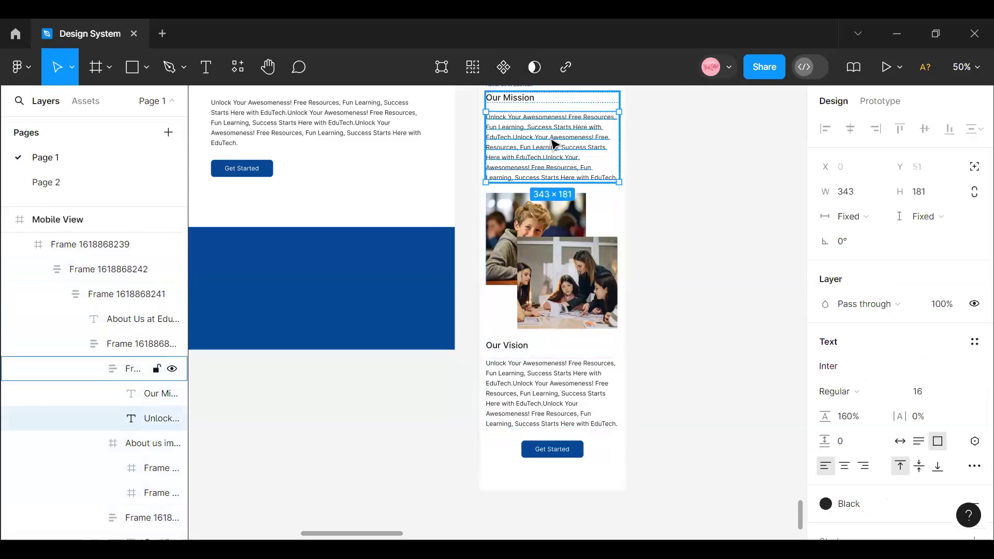
click(599, 108)
click(859, 392)
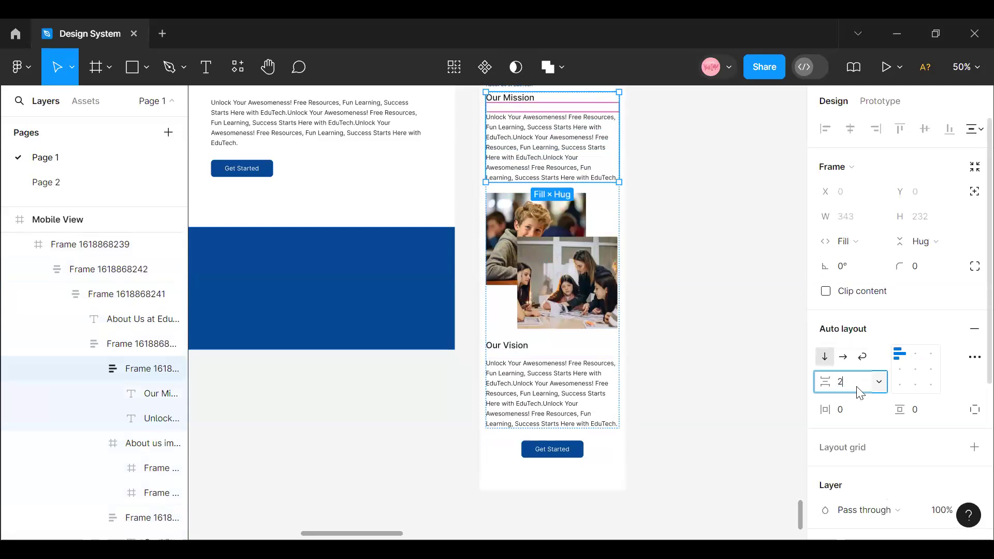
key(Return)
- Extend the Mobile View frame downward and resize the About Us section inside it to a height of 1003
scroll(642, 355, down, 6)
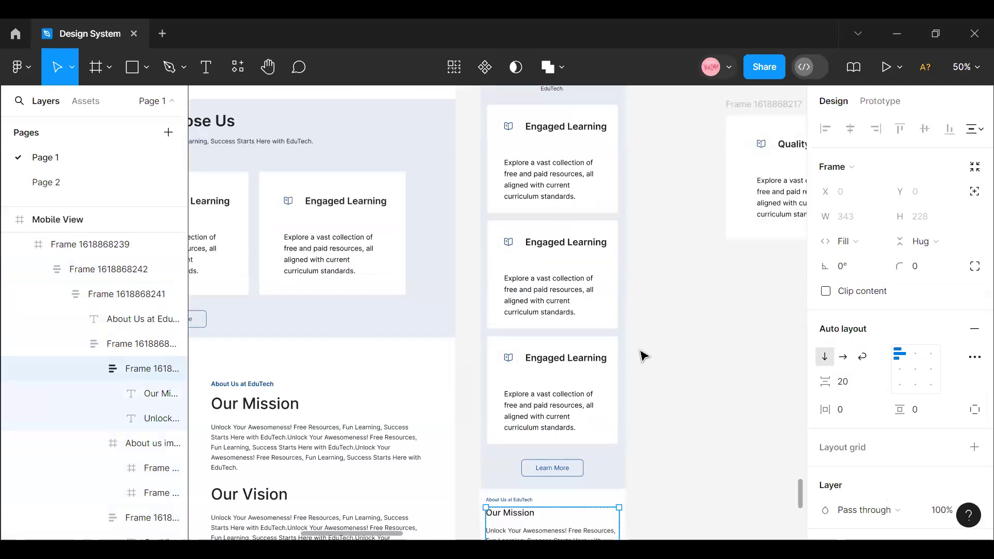
scroll(642, 356, up, 5)
click(508, 358)
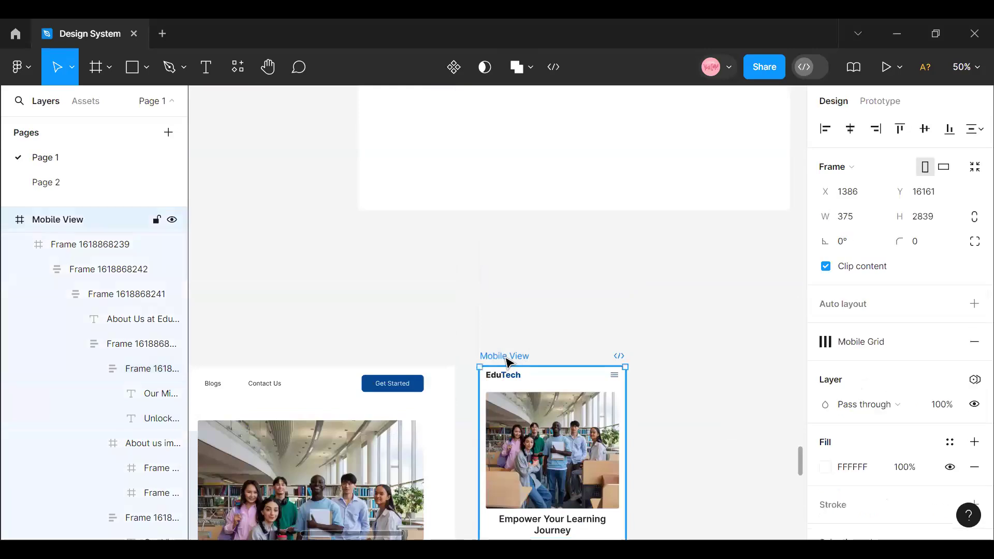
scroll(539, 394, down, 15)
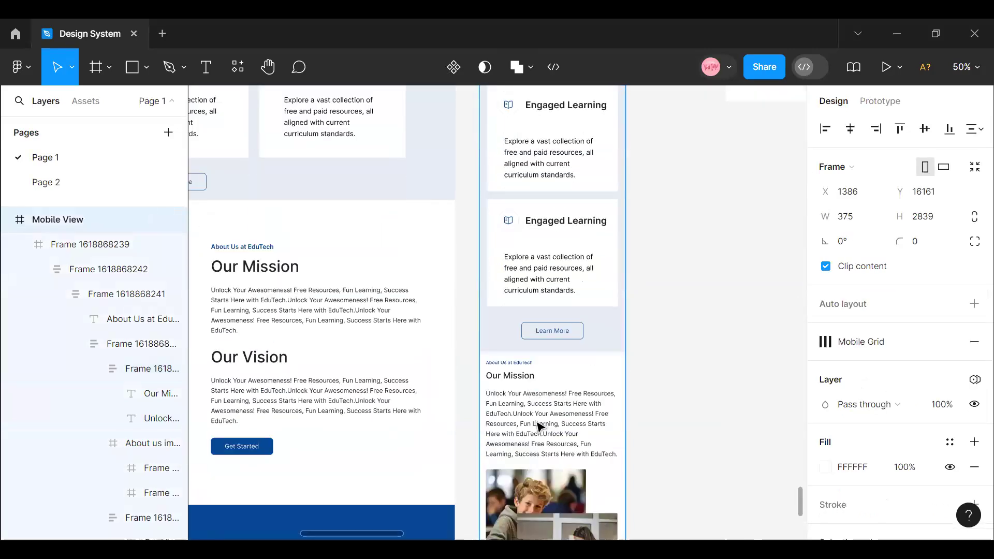
scroll(548, 444, down, 8)
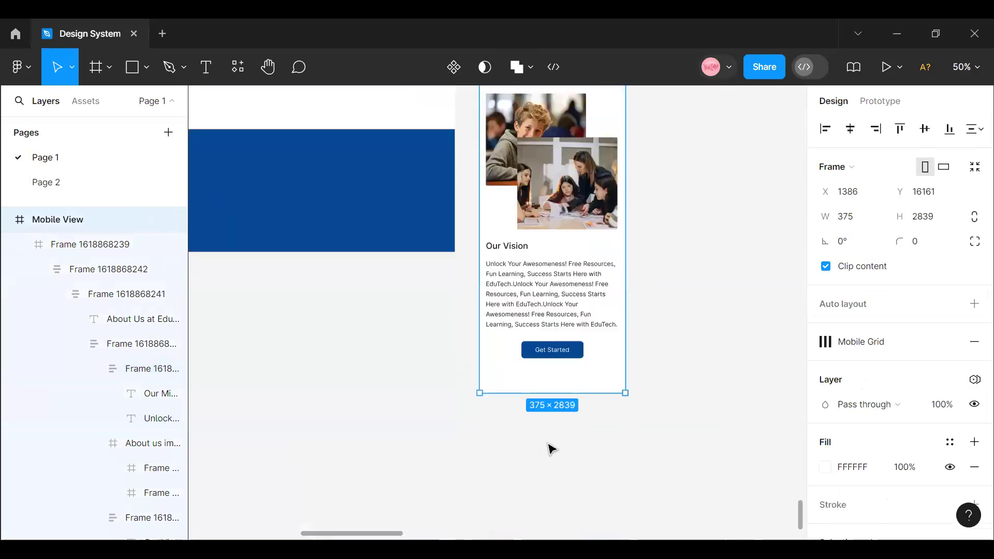
drag(554, 393, 552, 459)
click(536, 372)
drag(536, 371, 535, 363)
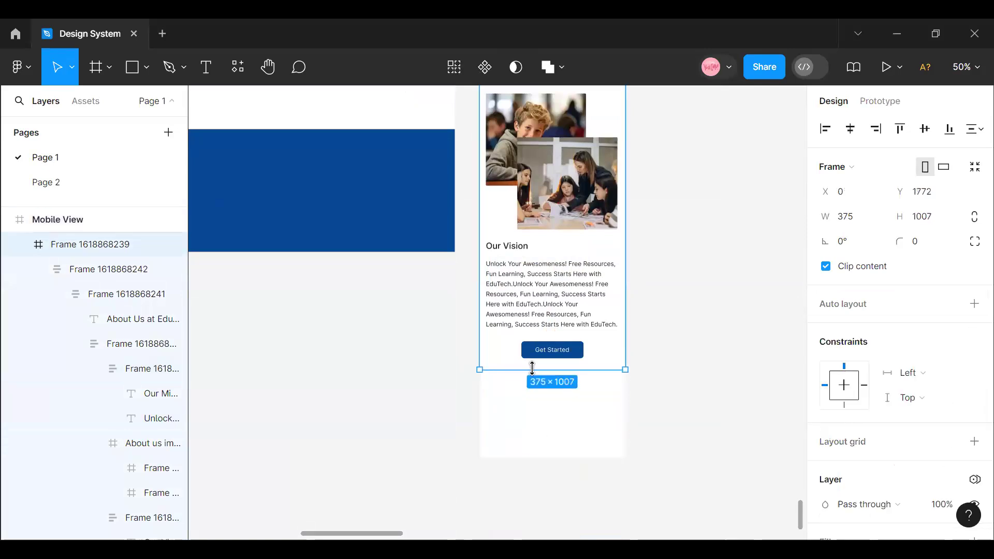
- Draw a 375 by 204 footer frame below the mobile About Us section and fill it with Foundation/Blue/Normal
click(108, 68)
click(105, 105)
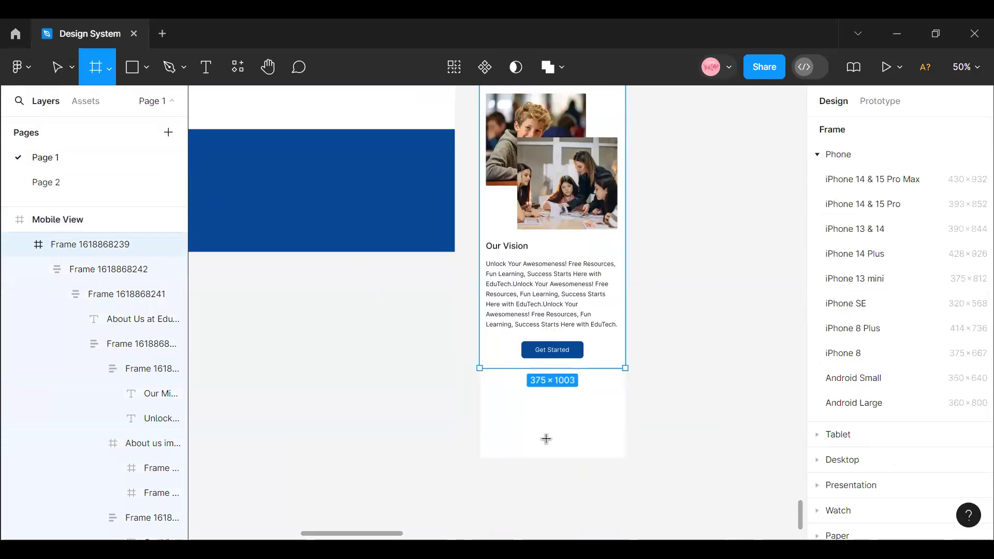
mouse_move(480, 379)
mouse_down()
mouse_move(617, 465)
mouse_move(625, 459)
mouse_up()
scroll(898, 444, down, 4)
click(949, 368)
scroll(724, 393, down, 5)
click(691, 445)
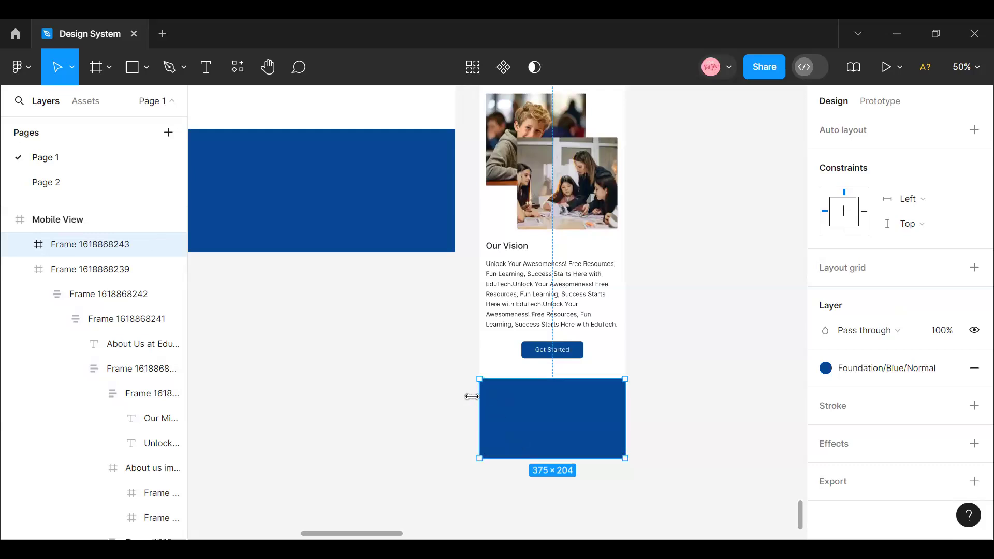
- Set the vertical gap between the mobile About Us section and the blue footer frame to 20
click(721, 442)
click(585, 439)
click(562, 320)
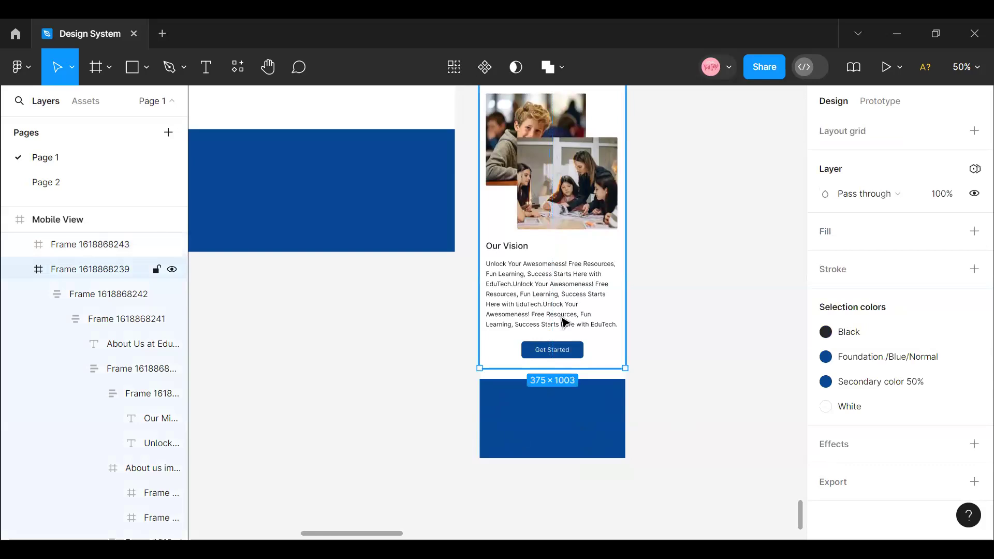
shift+click(580, 399)
scroll(875, 331, up, 5)
click(858, 193)
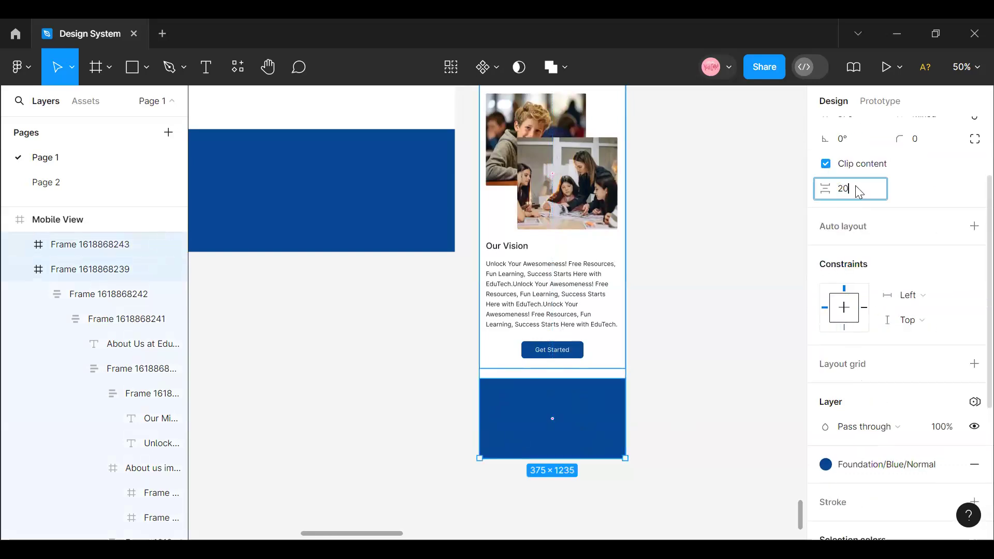
key(Return)
click(665, 474)
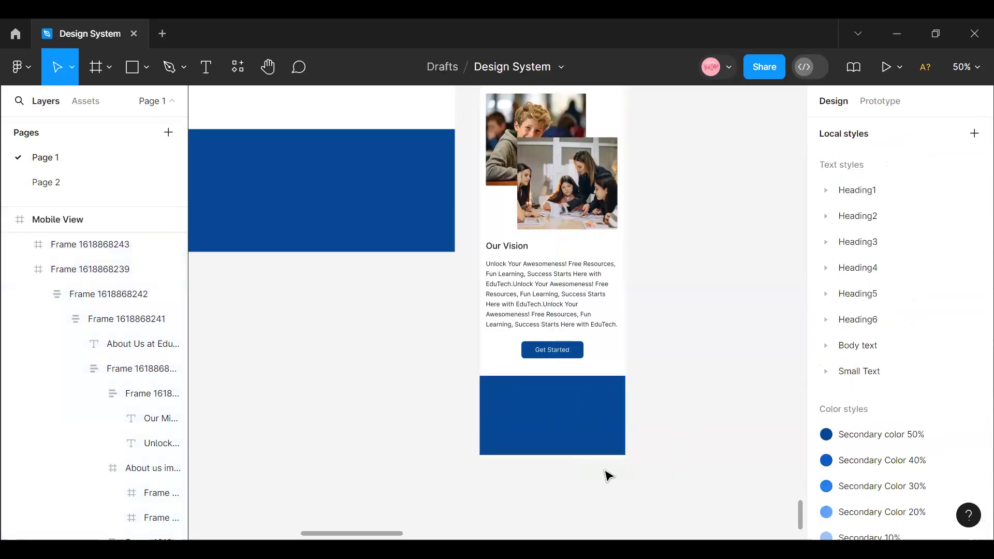
- Check the mobile page from top to bottom and shift the Mobile View frame slightly closer to the desktop page
click(577, 451)
scroll(580, 458, up, 3)
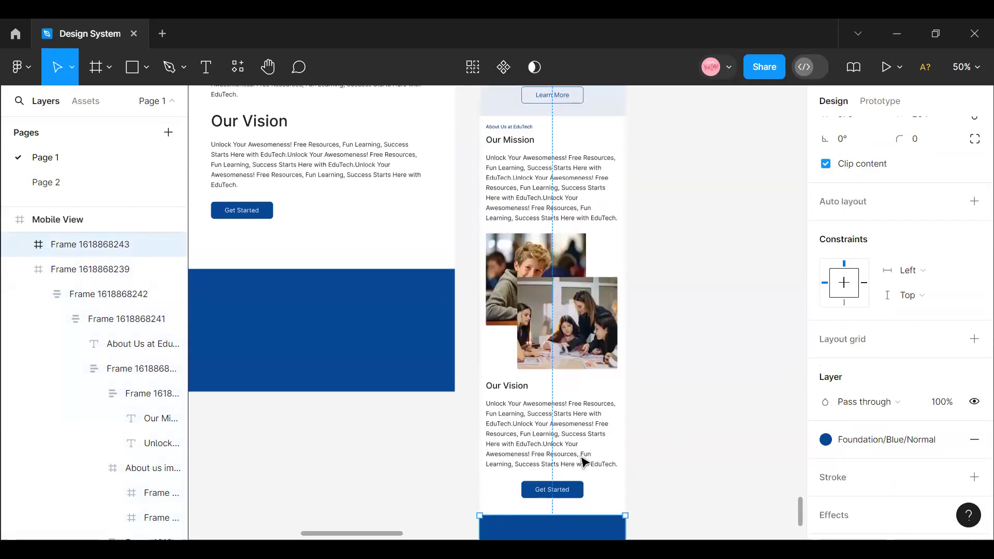
scroll(584, 461, up, 15)
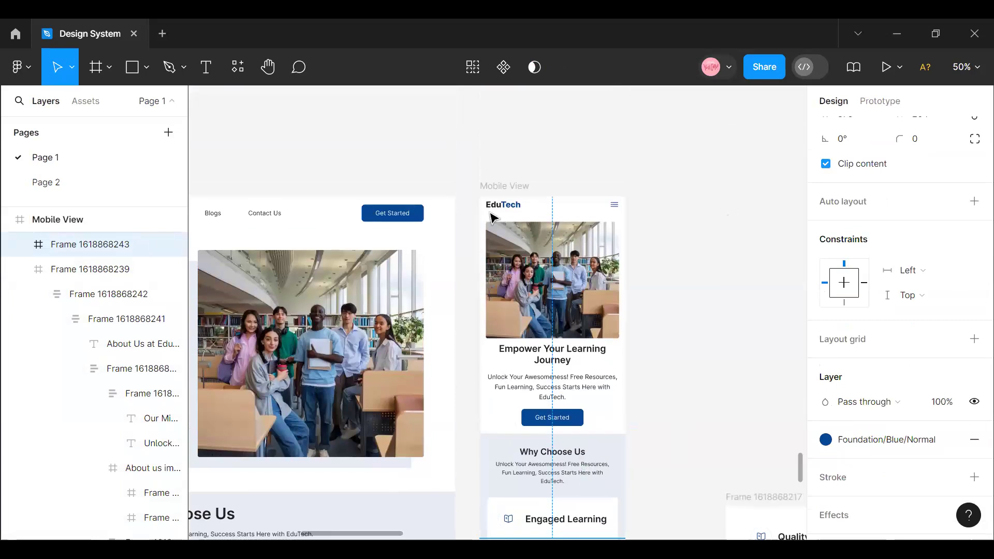
click(492, 189)
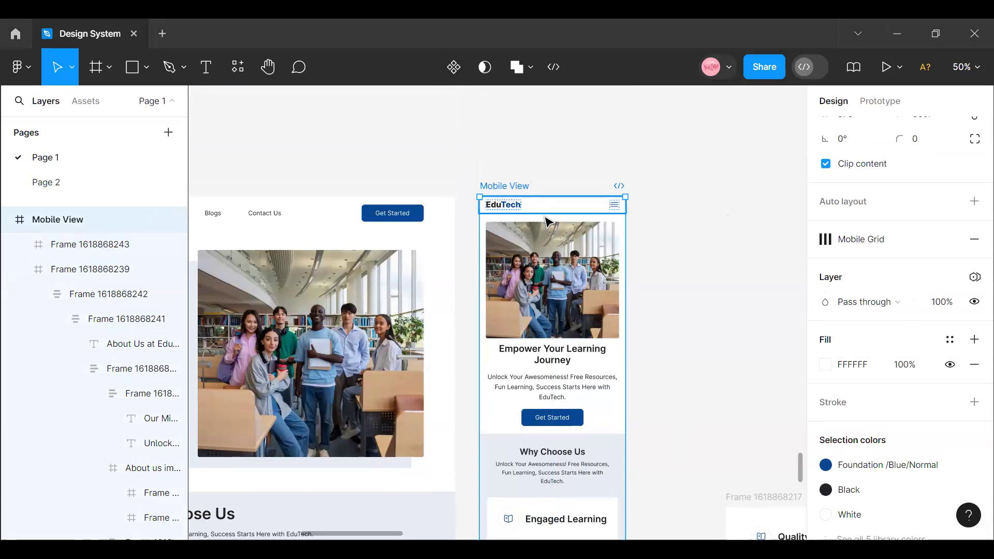
mouse_move(545, 218)
mouse_down()
mouse_move(530, 213)
mouse_move(543, 200)
mouse_up()
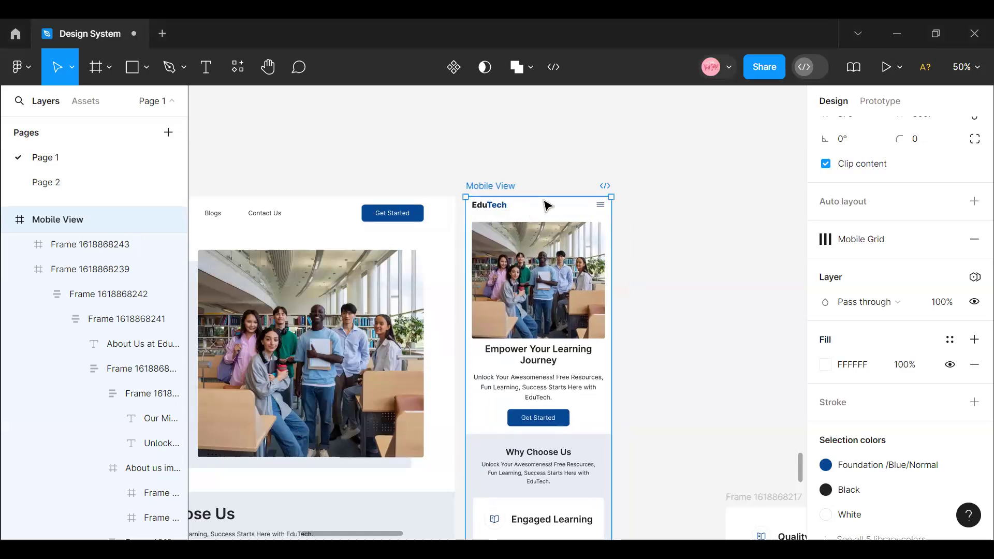
scroll(484, 413, down, 7)
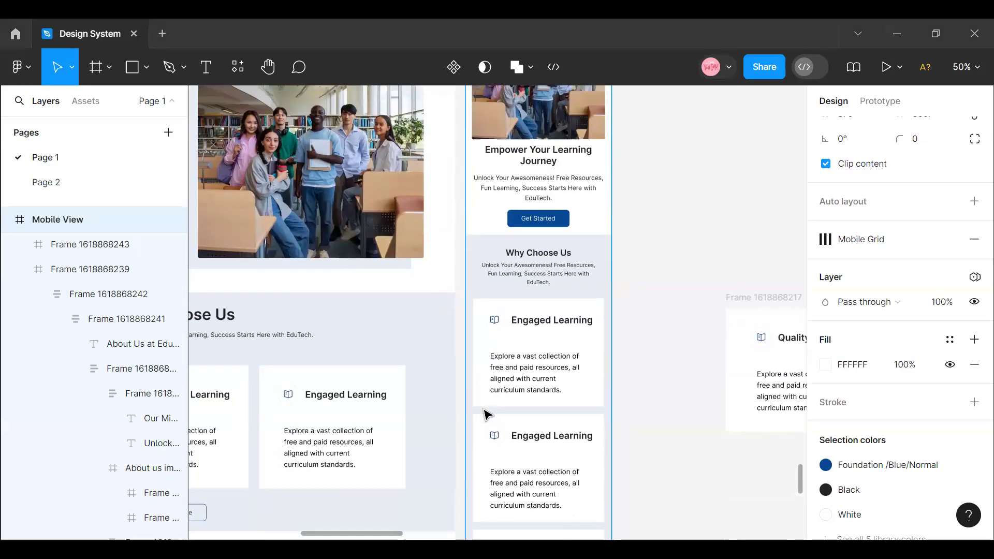
scroll(559, 461, down, 7)
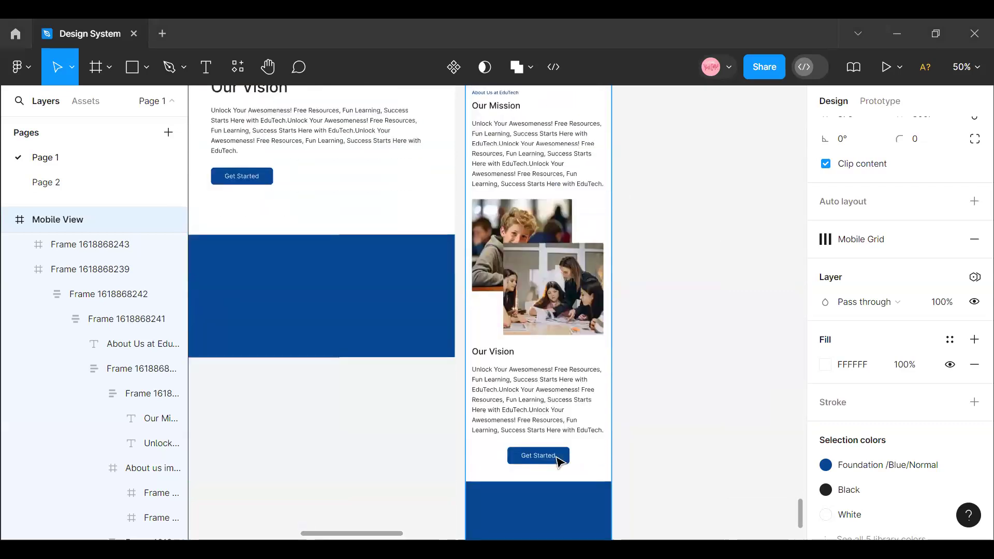
scroll(557, 460, up, 14)
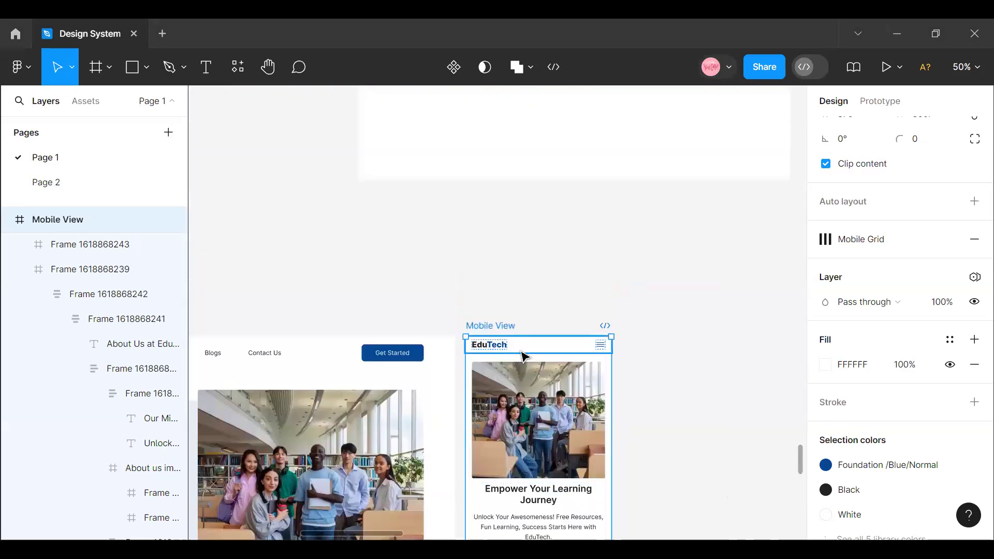
drag(528, 353, 540, 347)
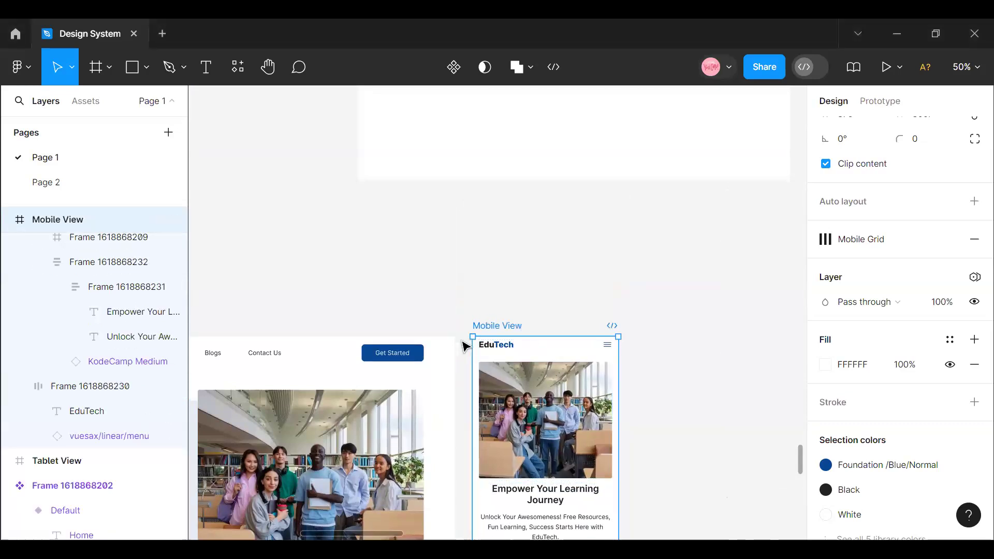
- Select the Education Website frame and show the prototype settings
scroll(461, 341, down, 3)
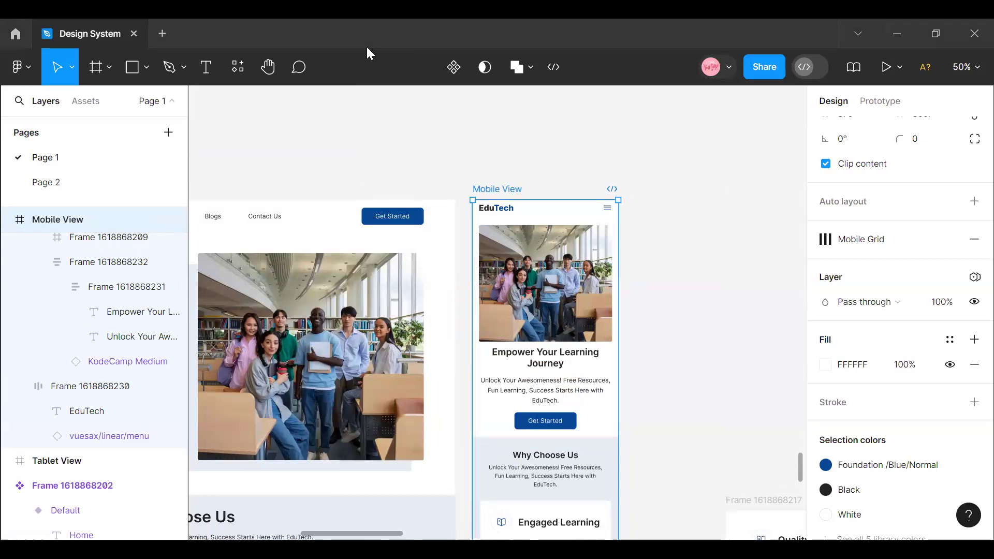
drag(349, 532, 286, 532)
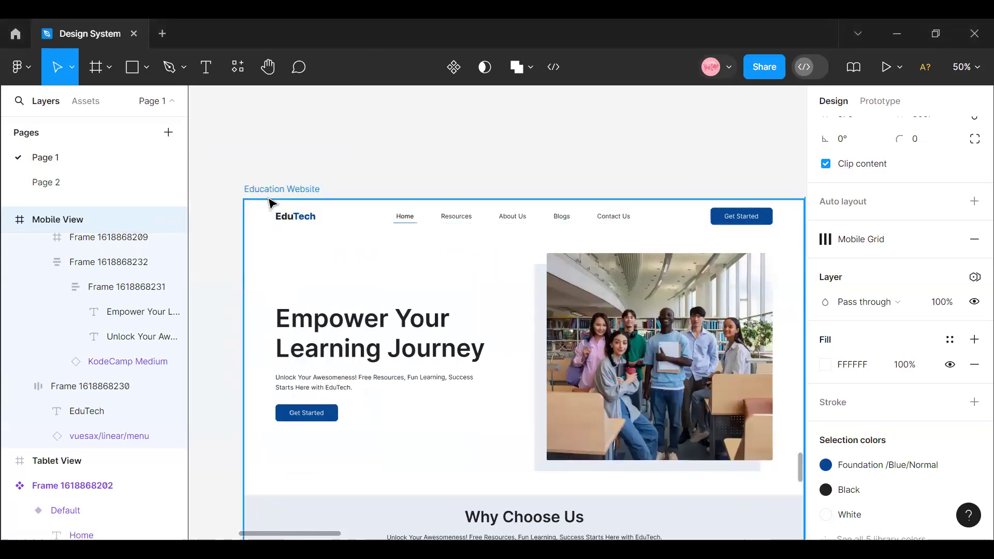
click(268, 196)
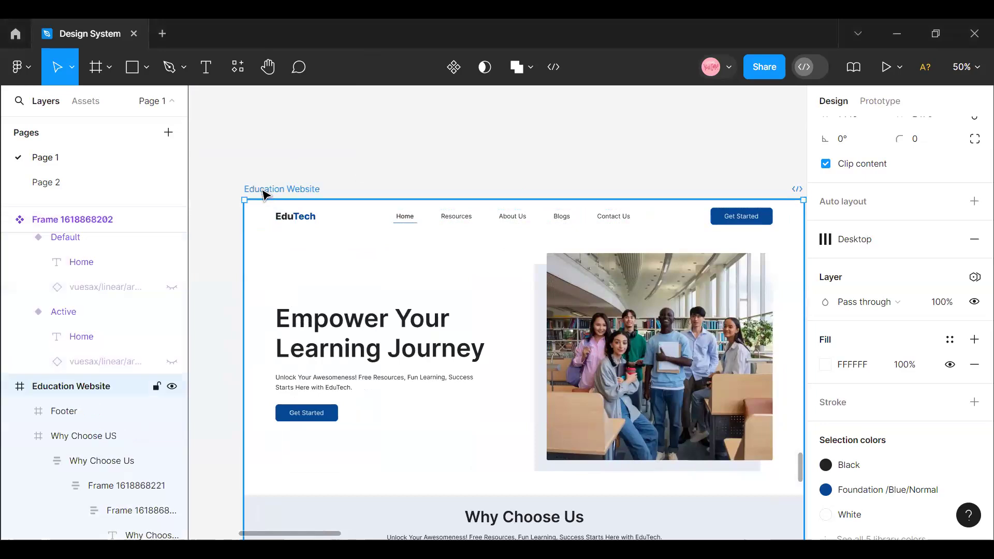
click(889, 104)
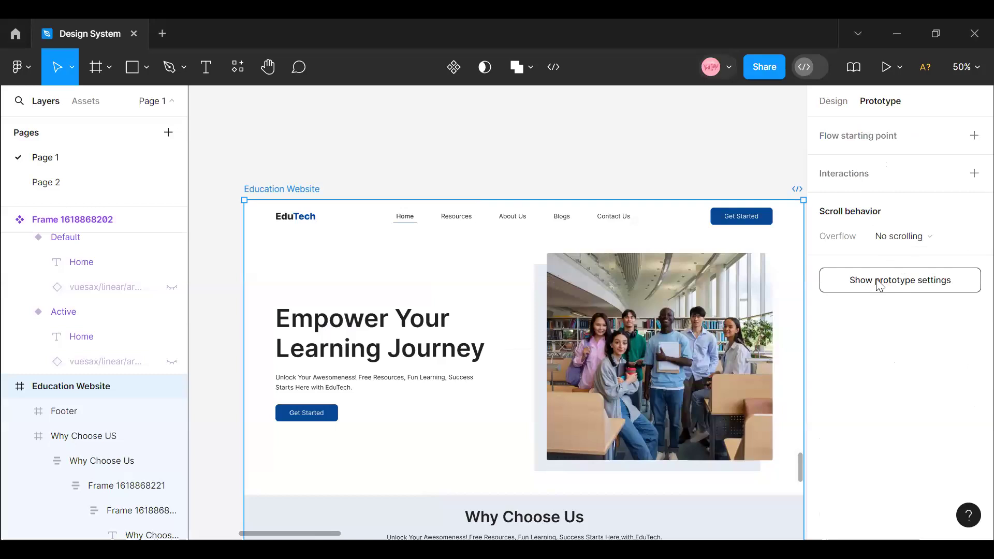
click(903, 279)
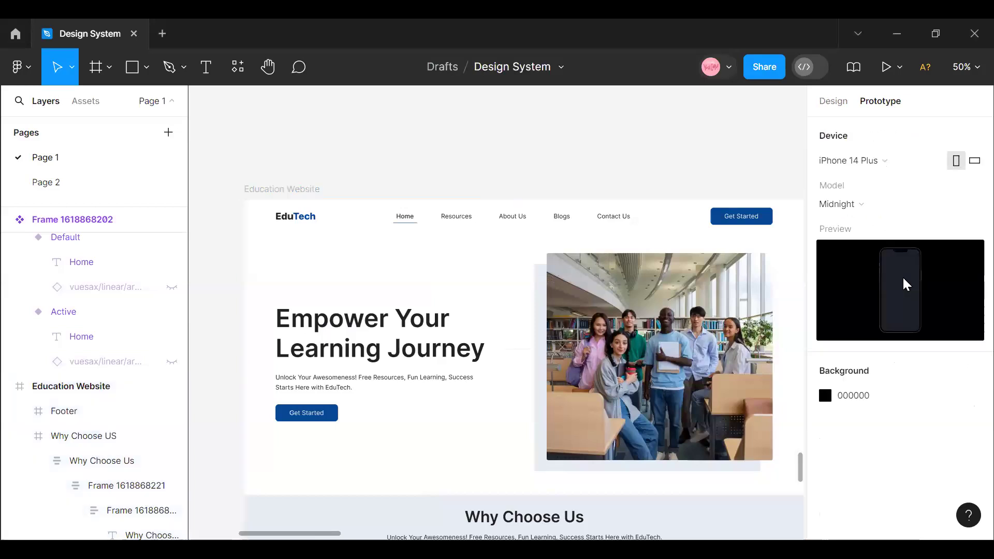
- Set the prototype device to MacBook Air (1280×832)
click(926, 160)
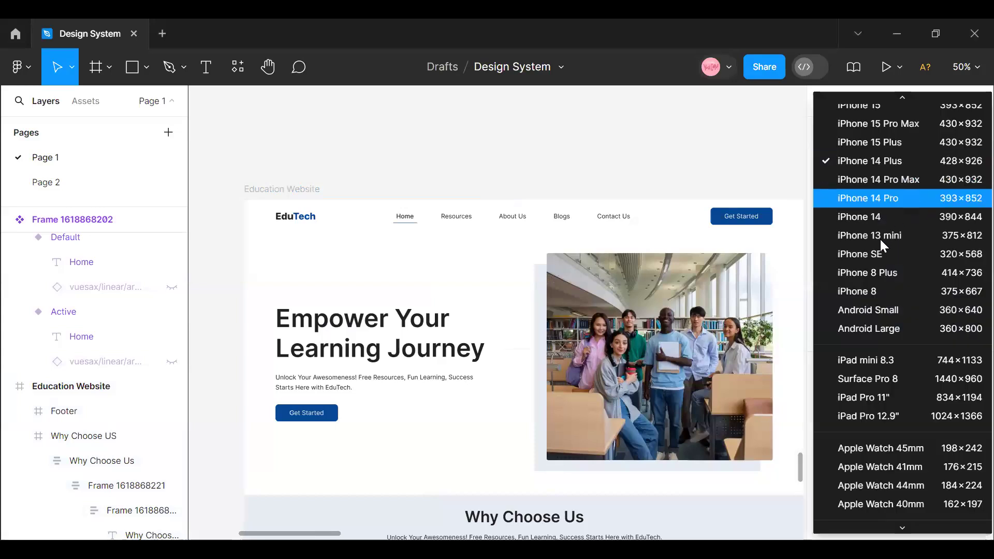
scroll(871, 270, down, 3)
scroll(858, 409, up, 5)
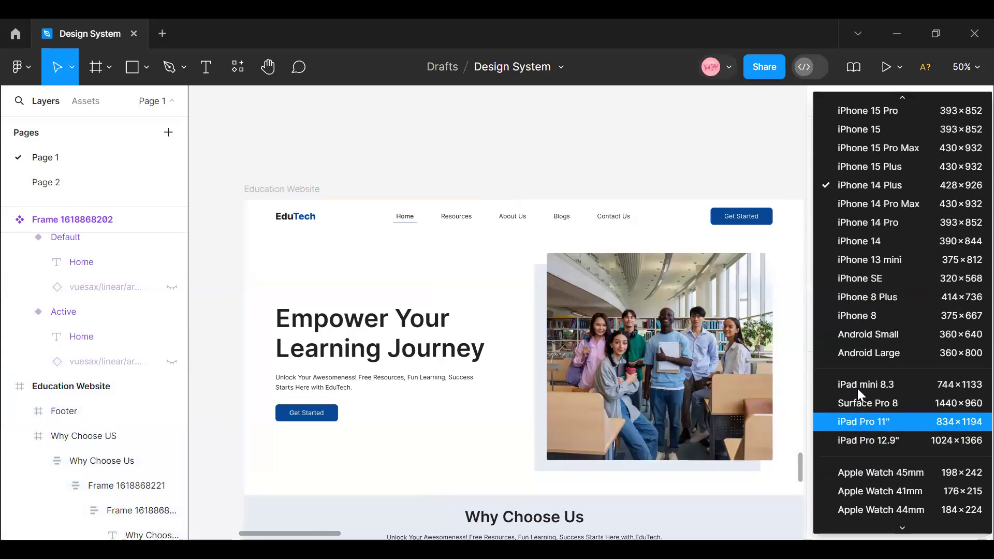
scroll(856, 374, down, 6)
scroll(852, 366, up, 6)
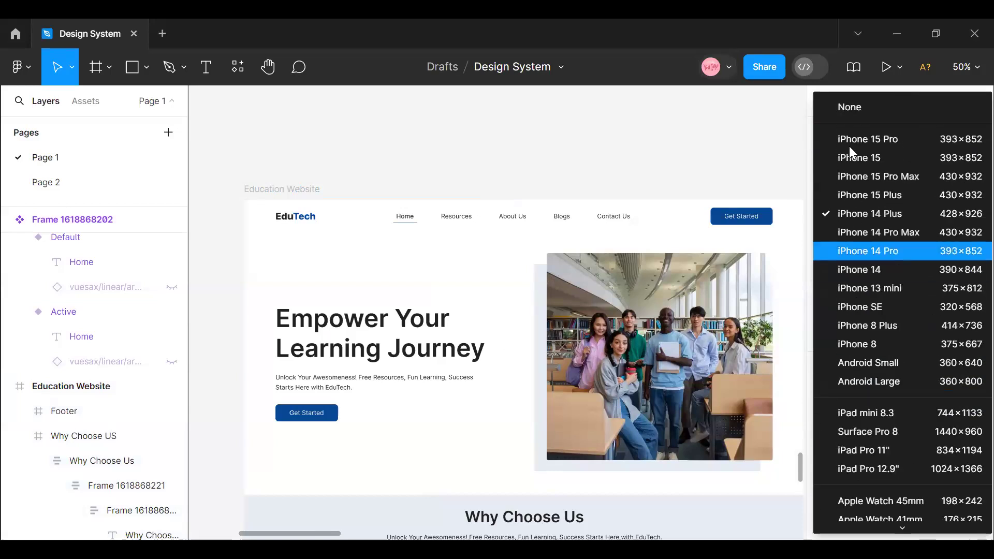
scroll(850, 312, down, 4)
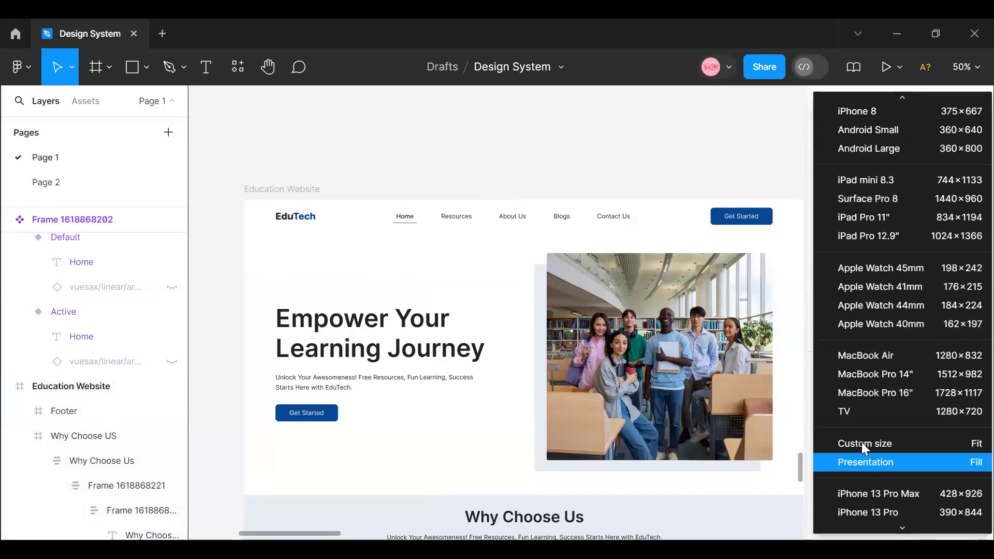
scroll(851, 353, down, 2)
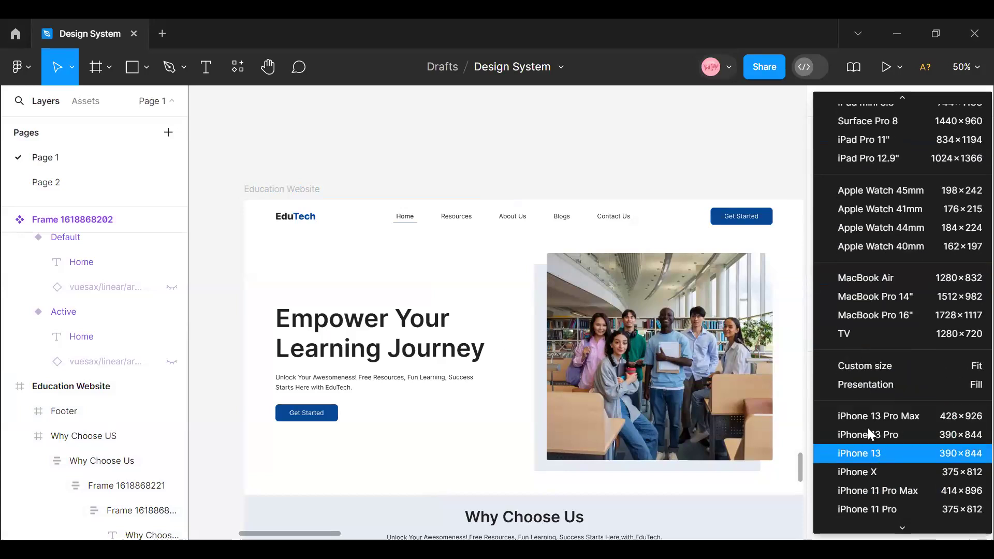
scroll(868, 428, down, 3)
scroll(868, 428, up, 3)
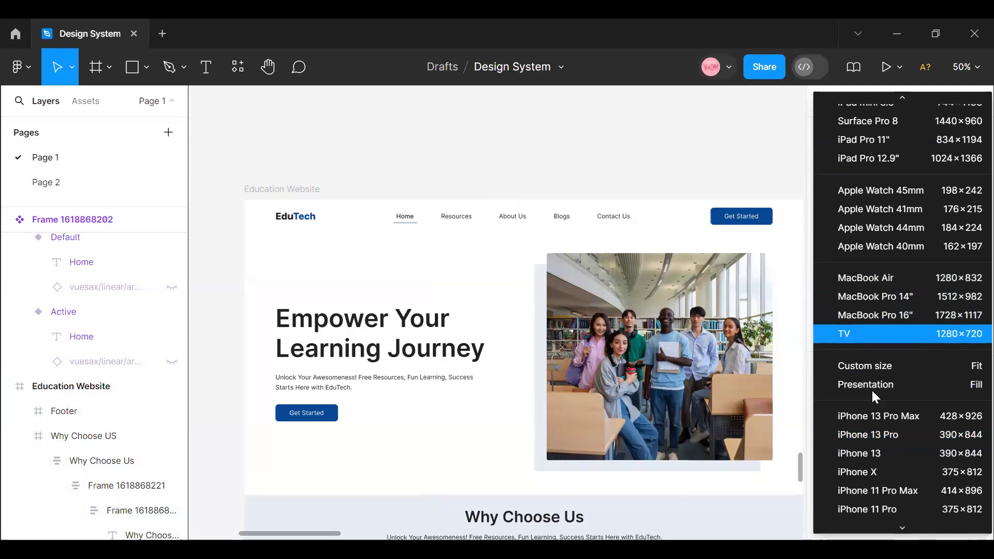
scroll(871, 384, down, 3)
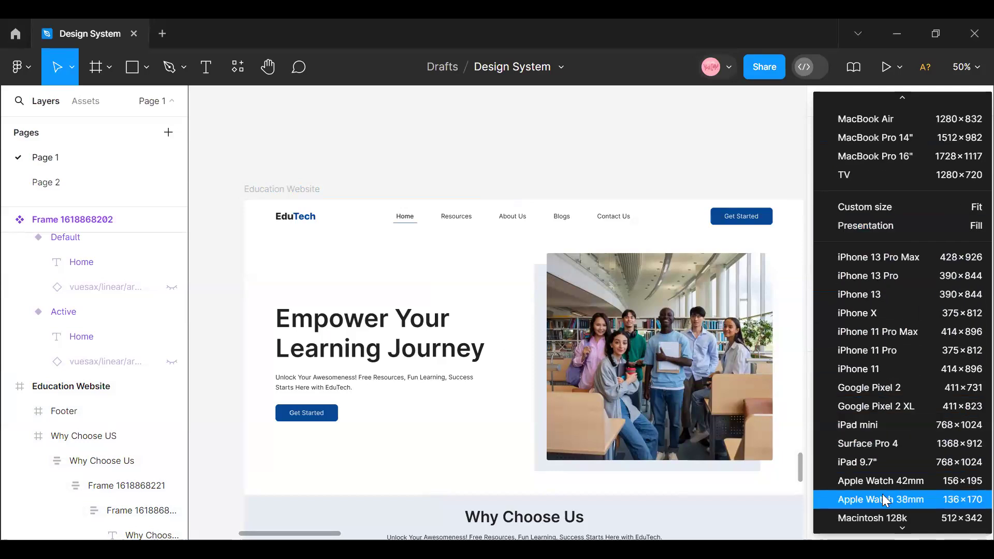
scroll(881, 492, up, 10)
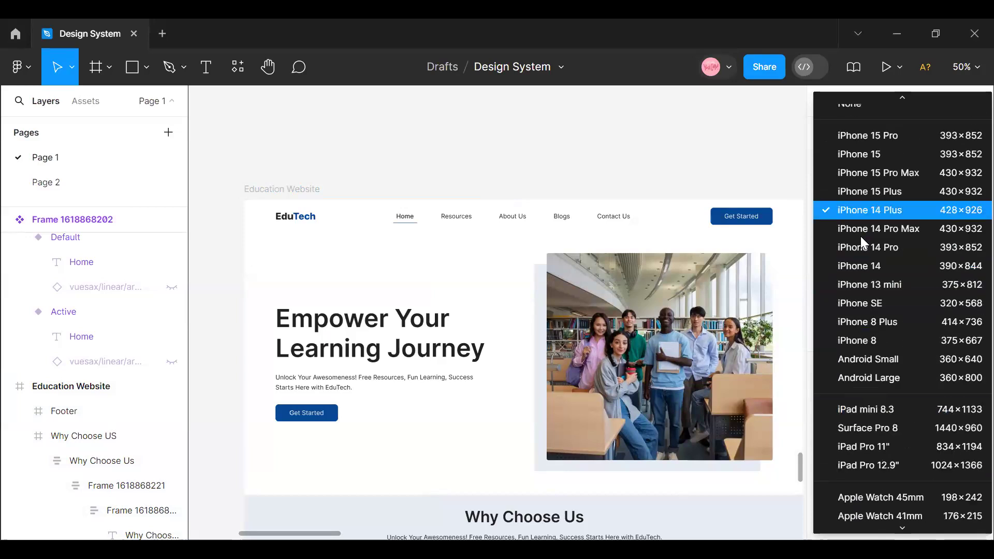
scroll(869, 451, down, 3)
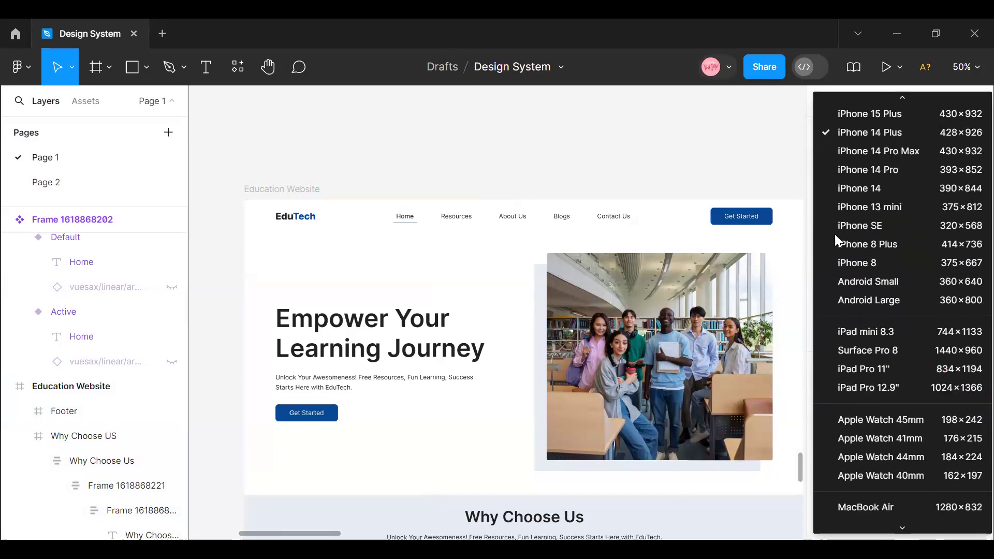
scroll(875, 372, down, 5)
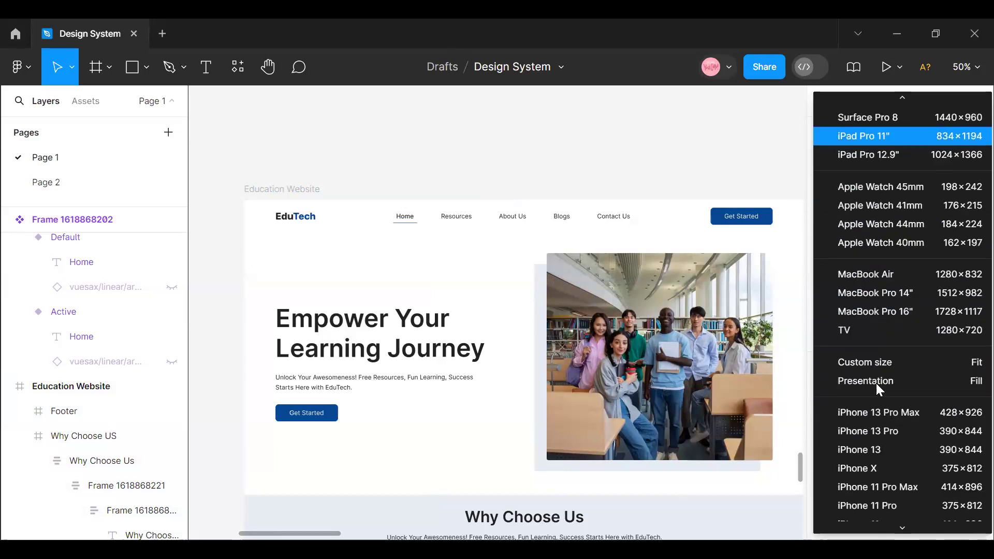
click(863, 274)
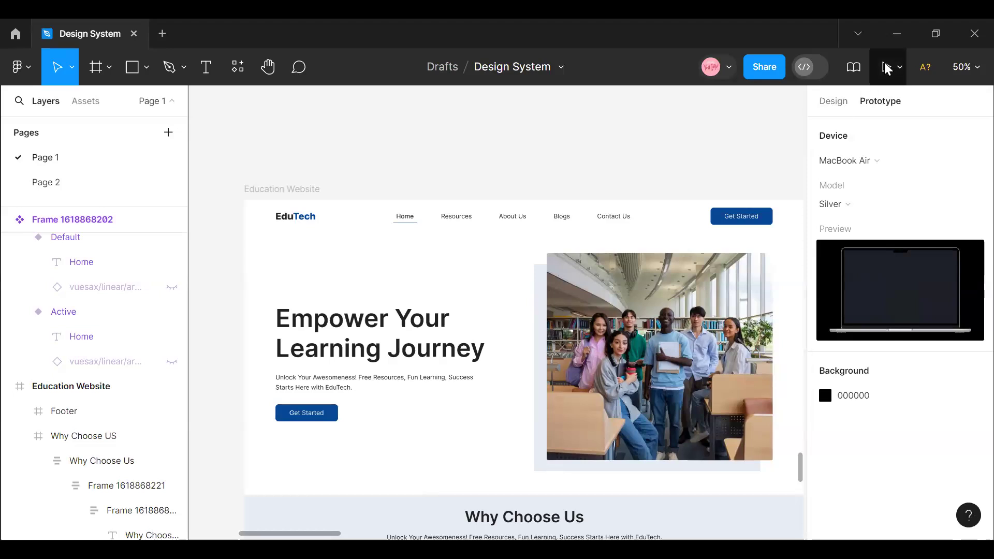
- Present the prototype, advance through the frames to the Education Website page and check its fixed-size display, then return to the design file
click(887, 68)
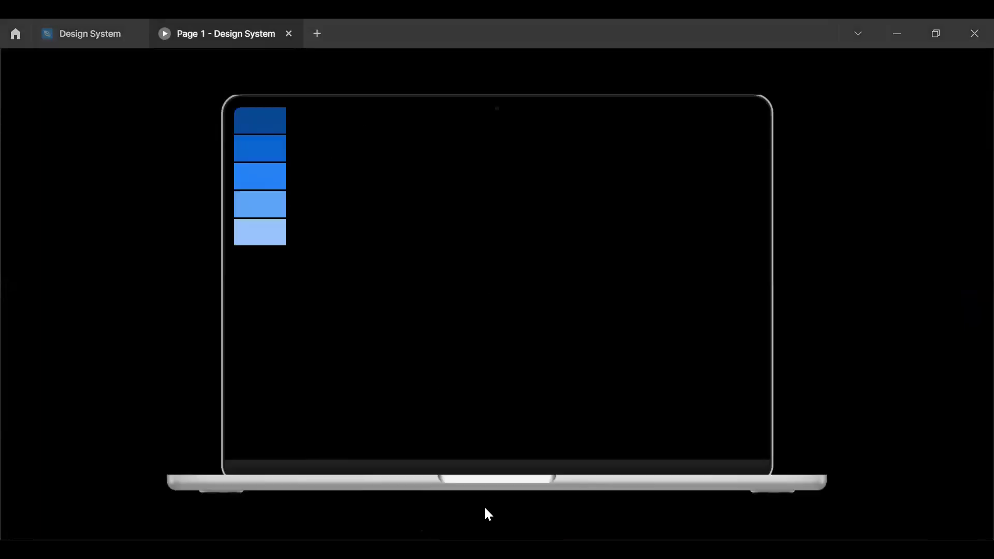
click(485, 523)
click(485, 524)
click(485, 524)
click(486, 524)
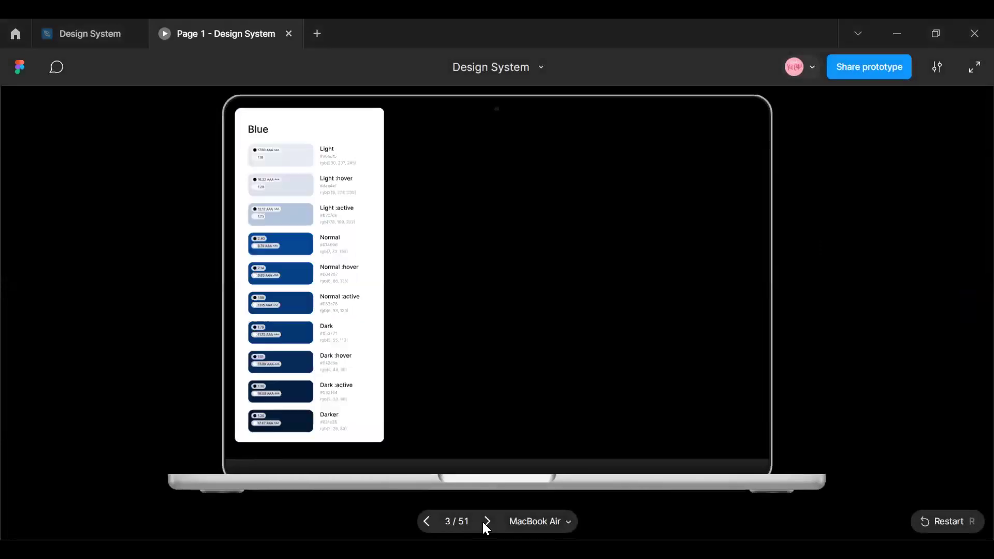
click(485, 523)
click(485, 524)
click(485, 523)
click(485, 523)
click(485, 523)
click(485, 523)
click(485, 522)
click(485, 521)
click(486, 522)
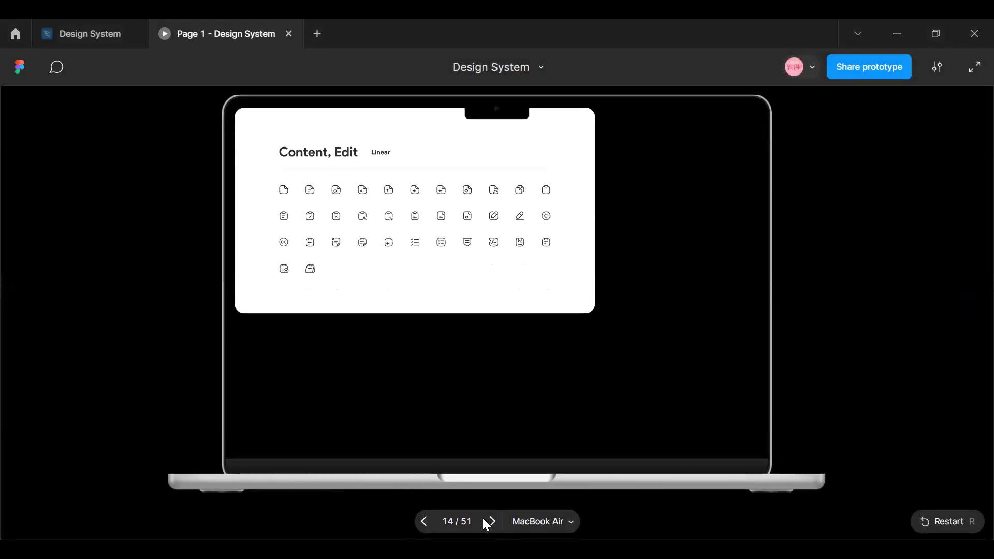
click(486, 522)
click(485, 522)
click(486, 522)
click(485, 522)
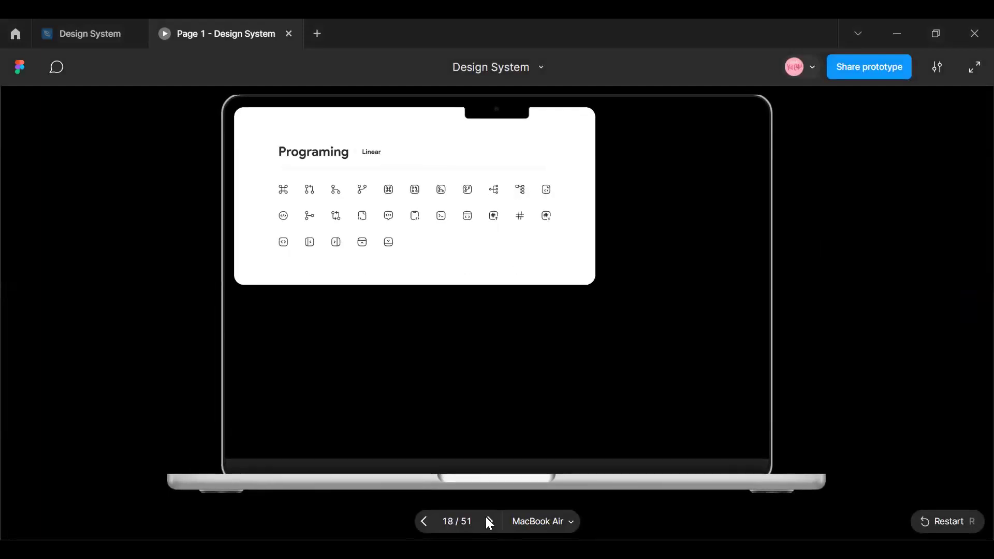
click(486, 522)
click(485, 522)
click(488, 522)
click(488, 522)
click(488, 522)
click(489, 521)
click(489, 522)
click(488, 522)
click(488, 521)
click(489, 521)
click(488, 522)
click(488, 522)
click(488, 522)
click(488, 522)
click(488, 522)
click(488, 522)
click(489, 522)
click(488, 522)
click(488, 522)
click(489, 522)
click(488, 522)
click(488, 522)
click(488, 522)
click(488, 521)
click(489, 522)
click(488, 522)
click(489, 522)
click(488, 522)
click(488, 522)
click(488, 522)
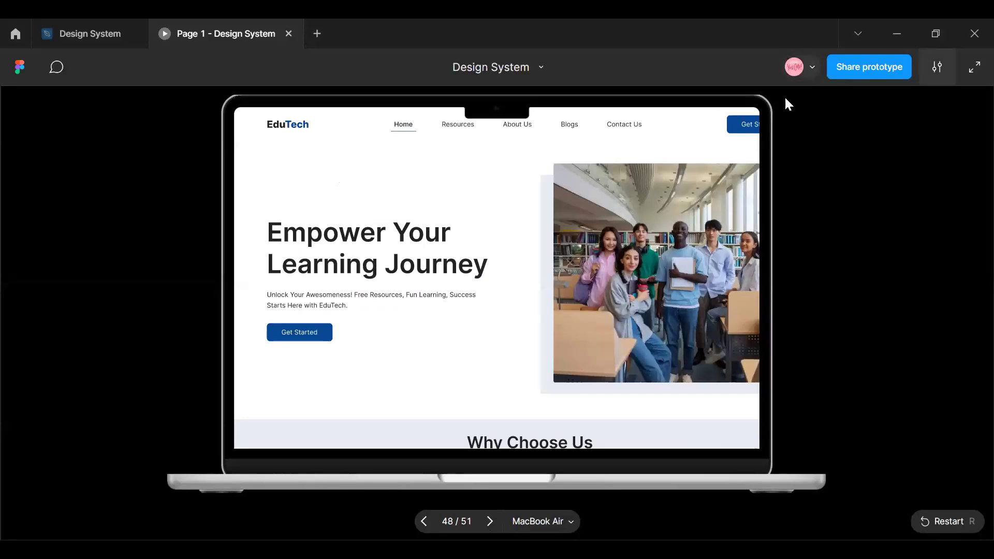
click(937, 67)
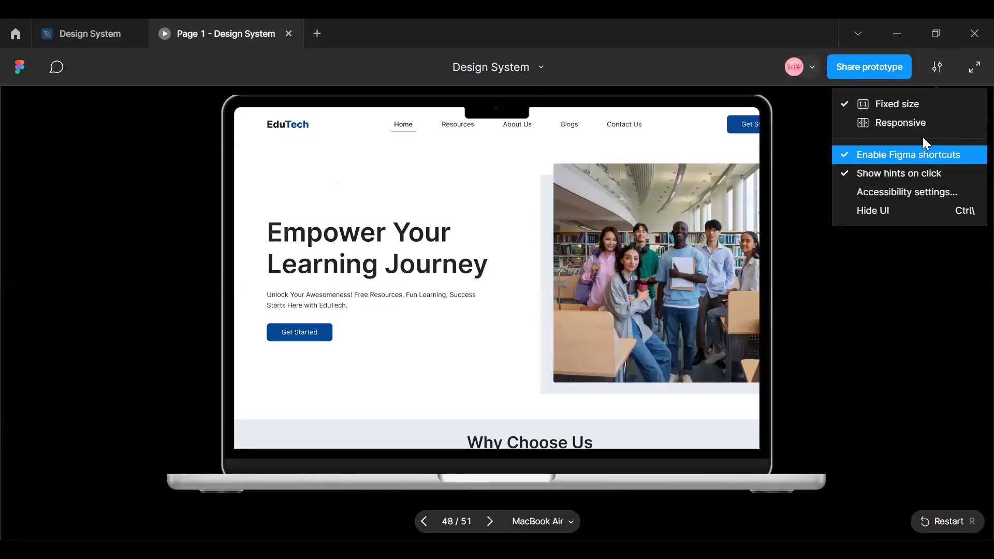
click(922, 109)
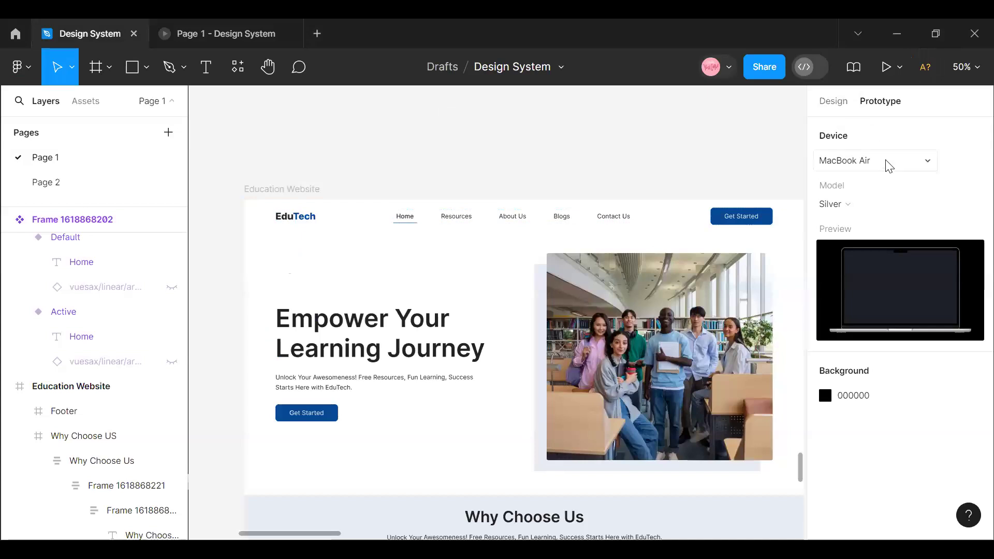
click(924, 164)
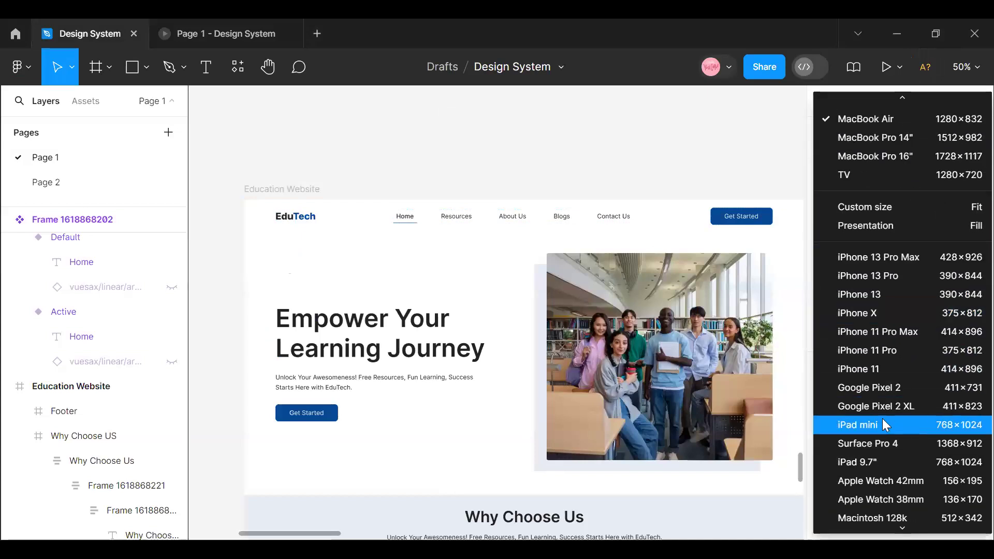
scroll(882, 419, up, 5)
scroll(879, 411, up, 4)
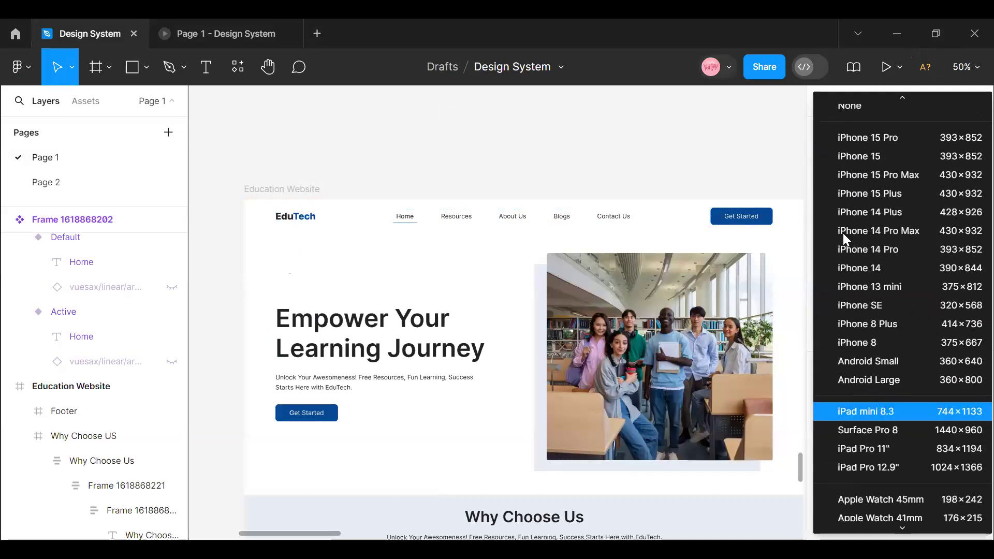
click(632, 163)
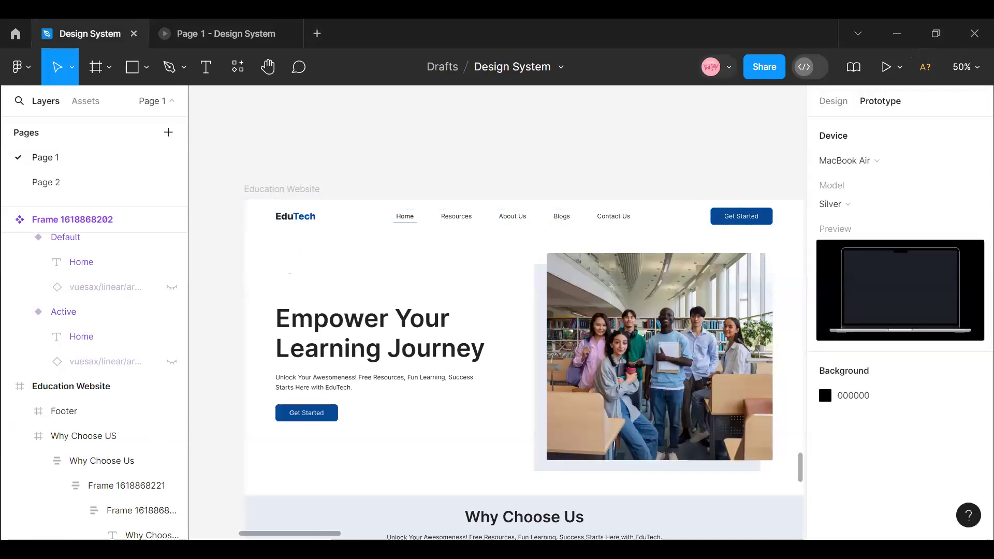
- Select the Mobile View frame and set the prototype device to iPhone 13 Pro
scroll(373, 536, right, 5)
scroll(355, 195, right, 3)
click(388, 189)
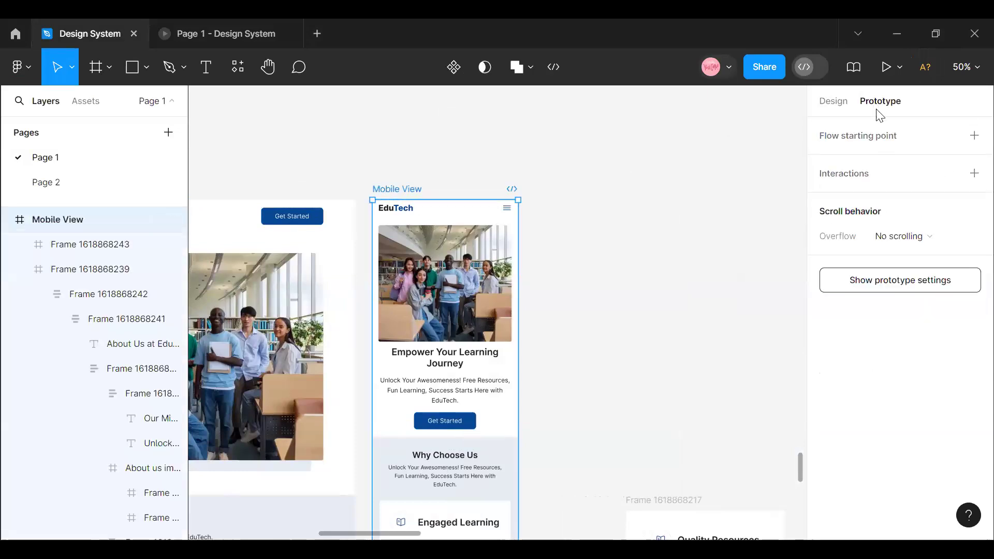
click(885, 288)
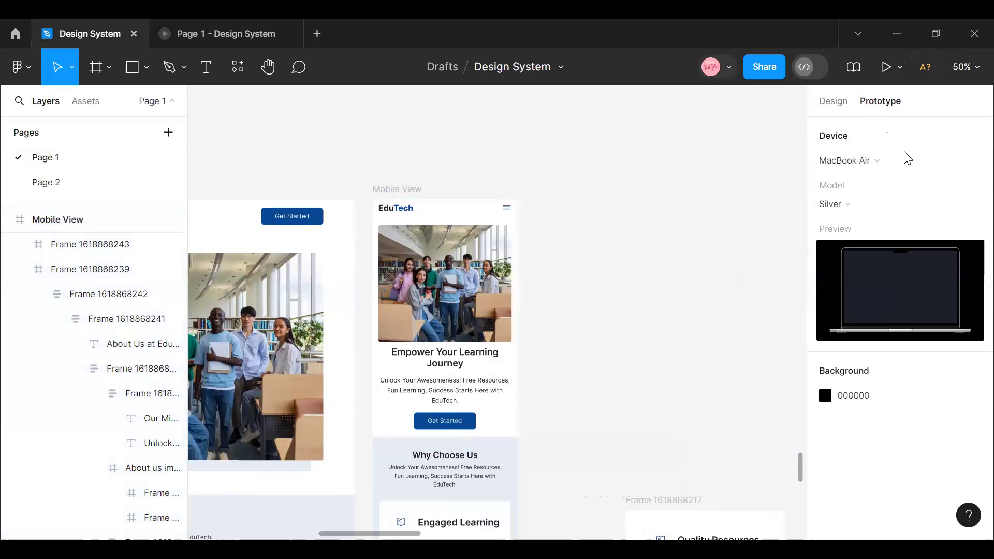
click(926, 163)
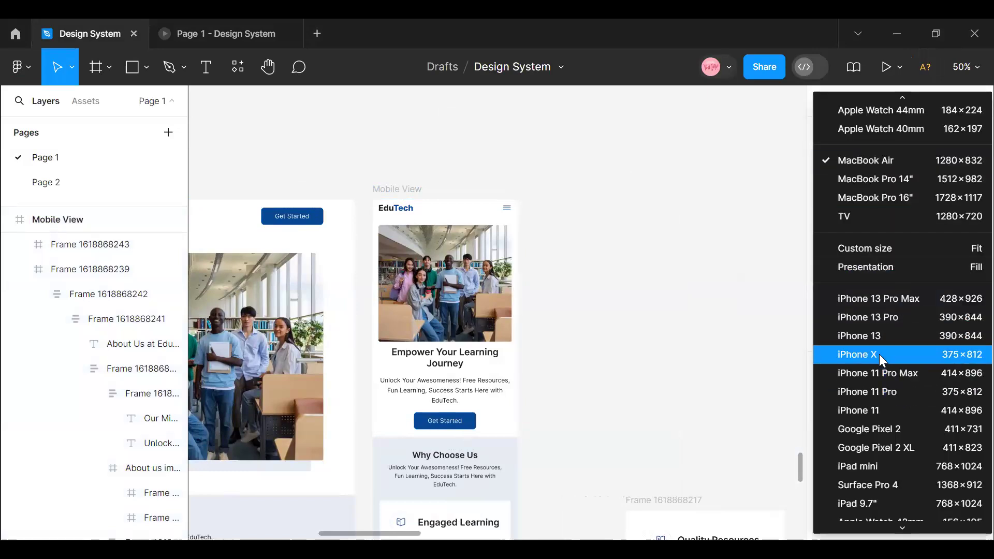
click(874, 317)
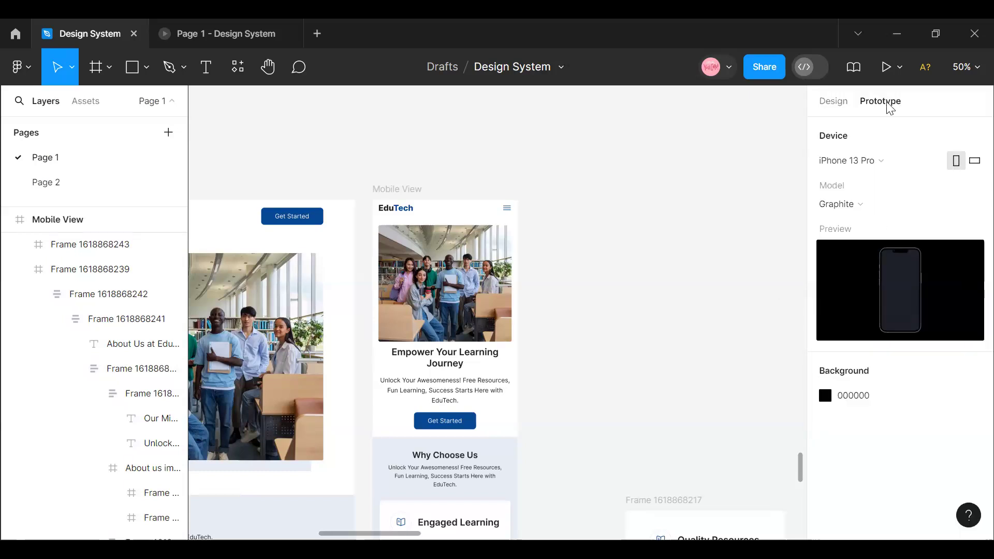
- Present the prototype on the phone and advance through the frames to the Mobile View page
click(887, 67)
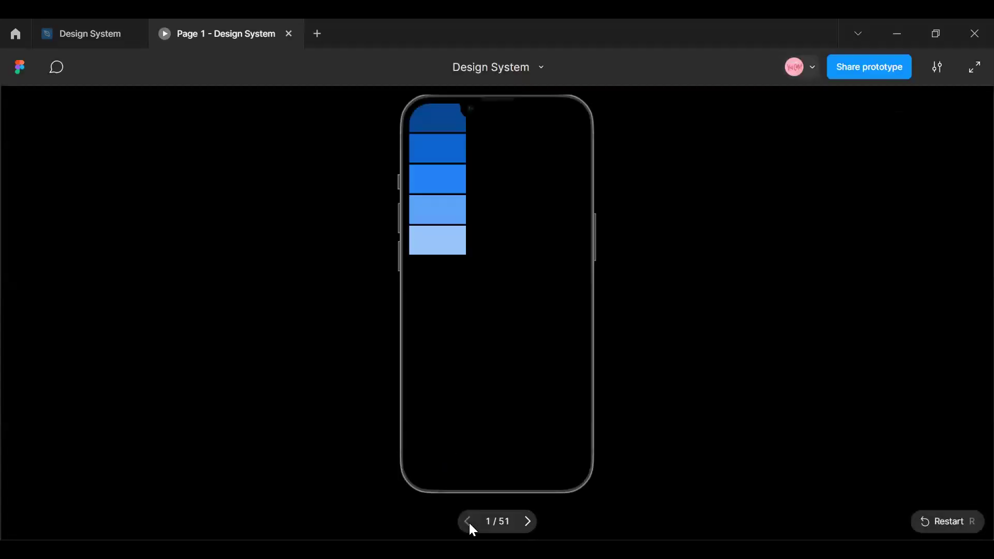
click(530, 523)
click(530, 522)
click(529, 521)
click(528, 519)
click(528, 520)
click(528, 519)
click(528, 519)
click(528, 519)
double_click(528, 519)
double_click(529, 519)
double_click(528, 518)
click(528, 519)
double_click(527, 516)
click(527, 516)
double_click(526, 513)
double_click(526, 512)
double_click(526, 512)
double_click(526, 513)
click(526, 513)
double_click(526, 514)
click(526, 514)
double_click(526, 513)
double_click(525, 511)
click(525, 513)
click(528, 515)
click(530, 517)
double_click(530, 517)
click(530, 517)
double_click(530, 520)
click(530, 520)
click(530, 520)
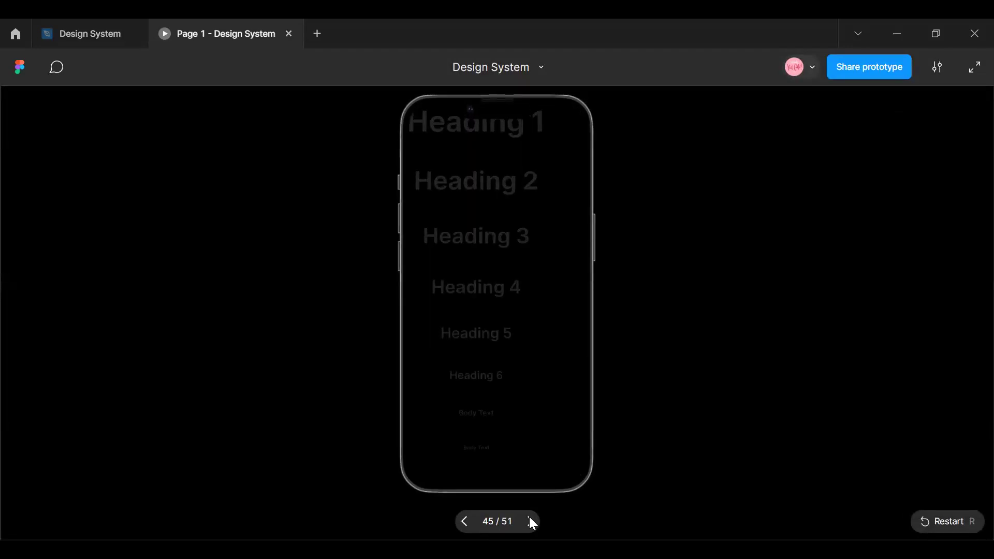
click(530, 519)
click(530, 519)
click(531, 519)
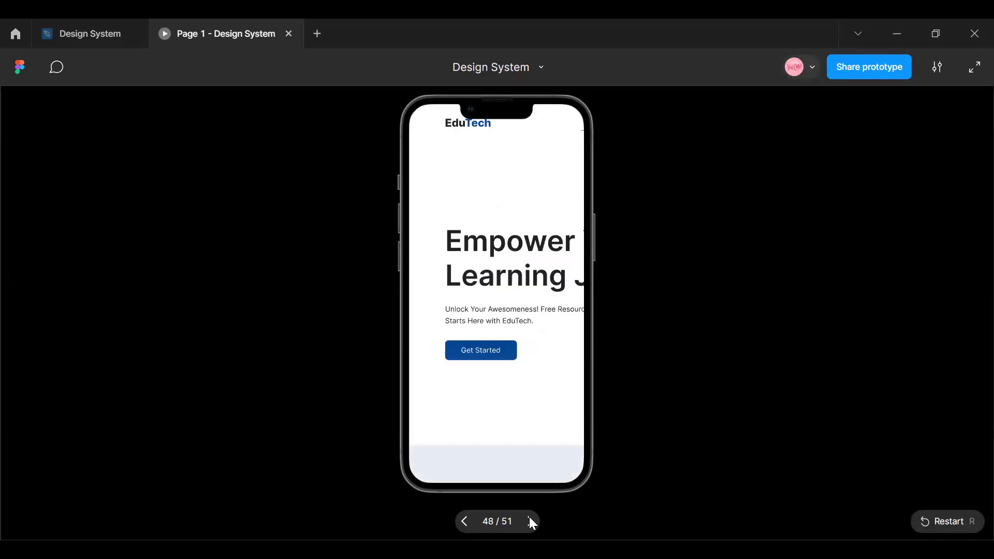
click(530, 521)
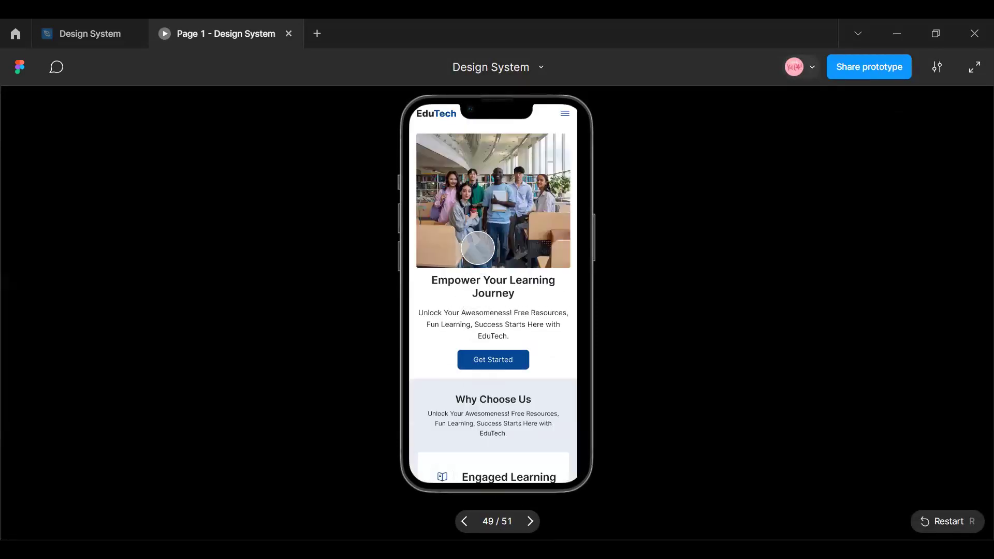
- Examine the mobile page inside the phone preview and return to the Design System file
scroll(481, 333, down, 20)
scroll(483, 333, up, 20)
scroll(487, 321, up, 3)
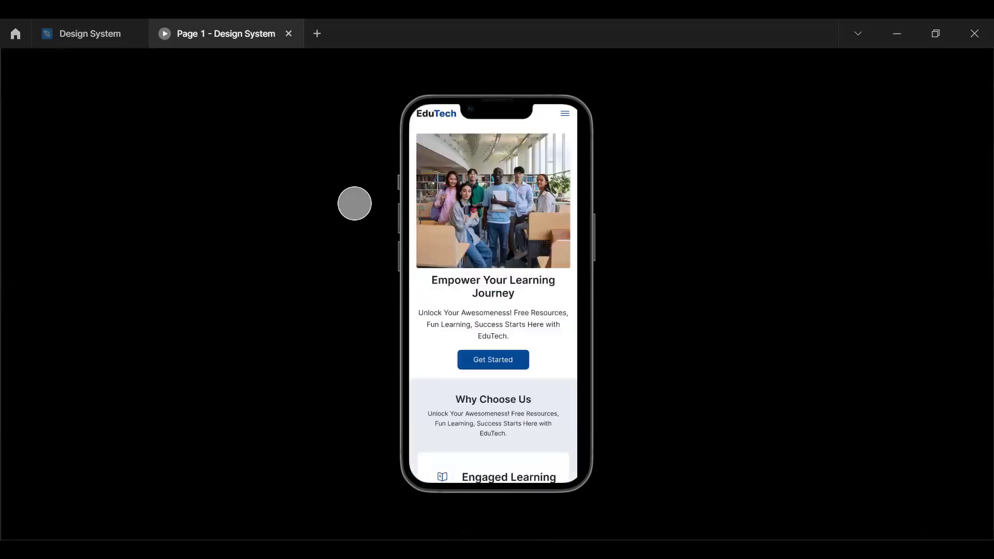
click(123, 29)
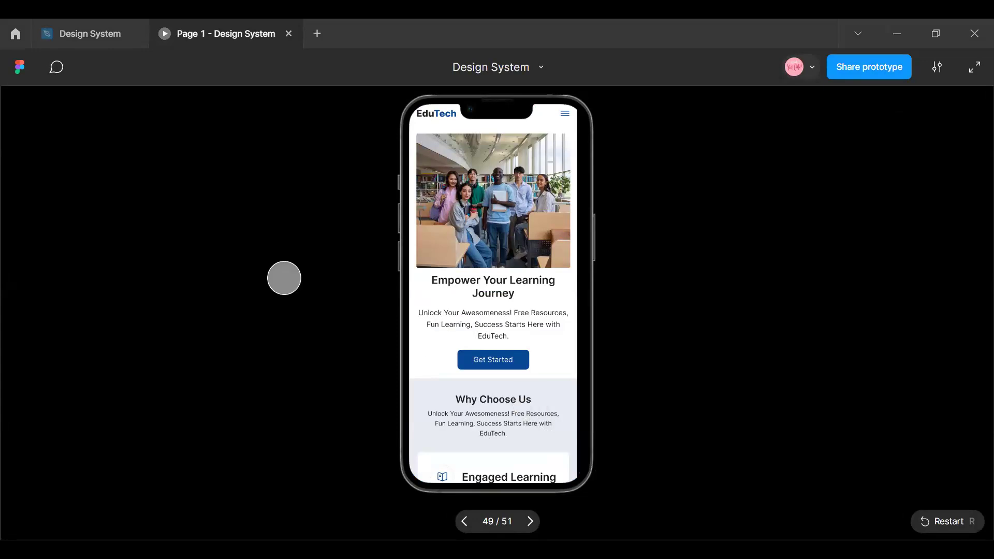
click(104, 35)
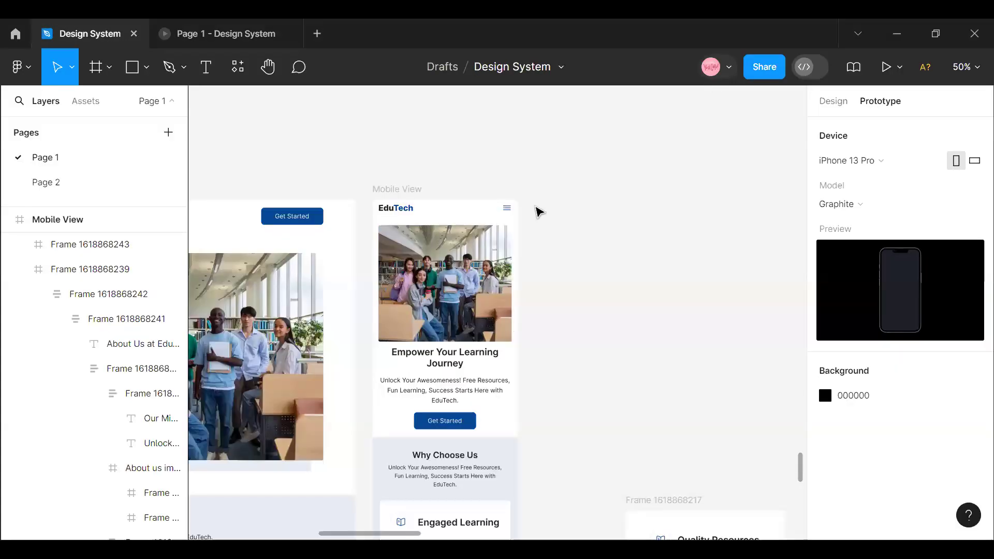